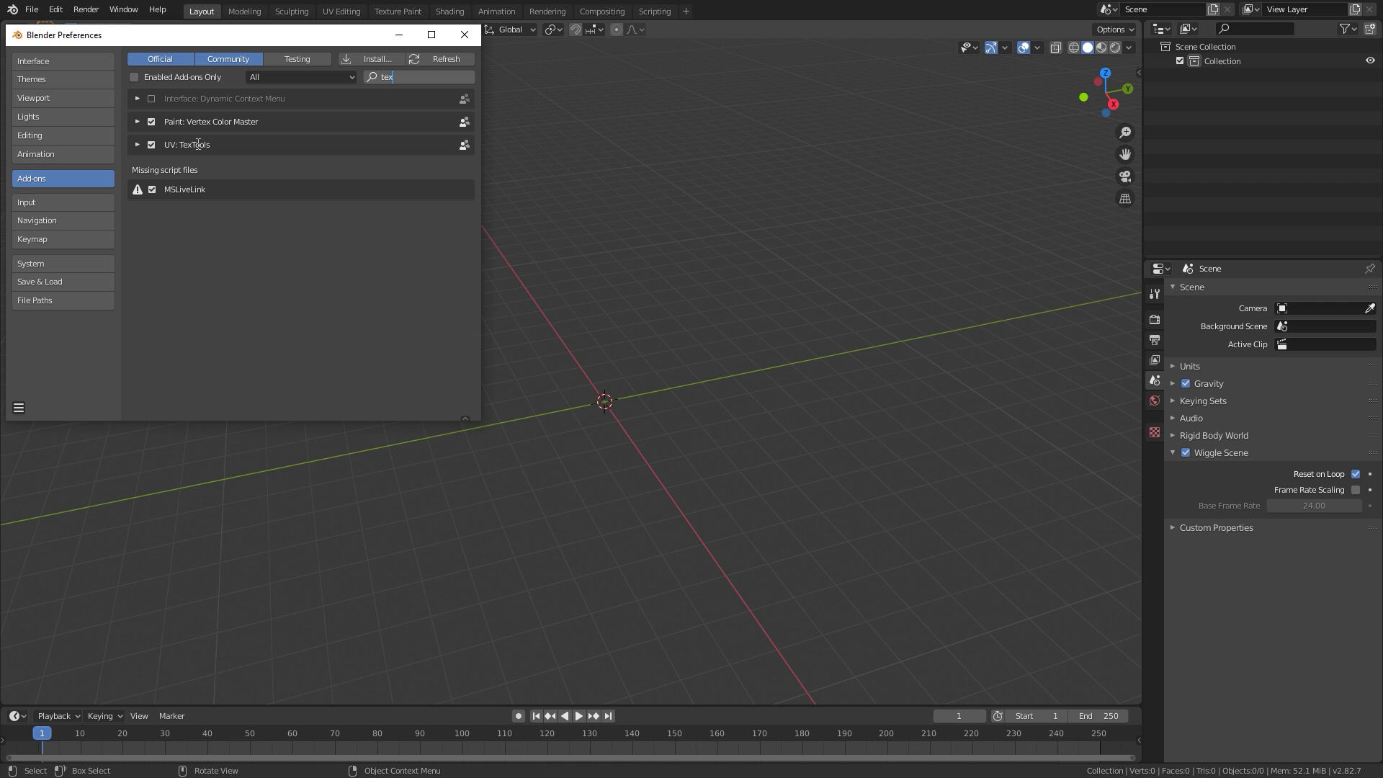
Close the preferences and import the Landscape_Concept FBX file from the ref folder with the experimental Apply Transform option enabled
{"action": "left_click", "coordinate": [464, 36]}
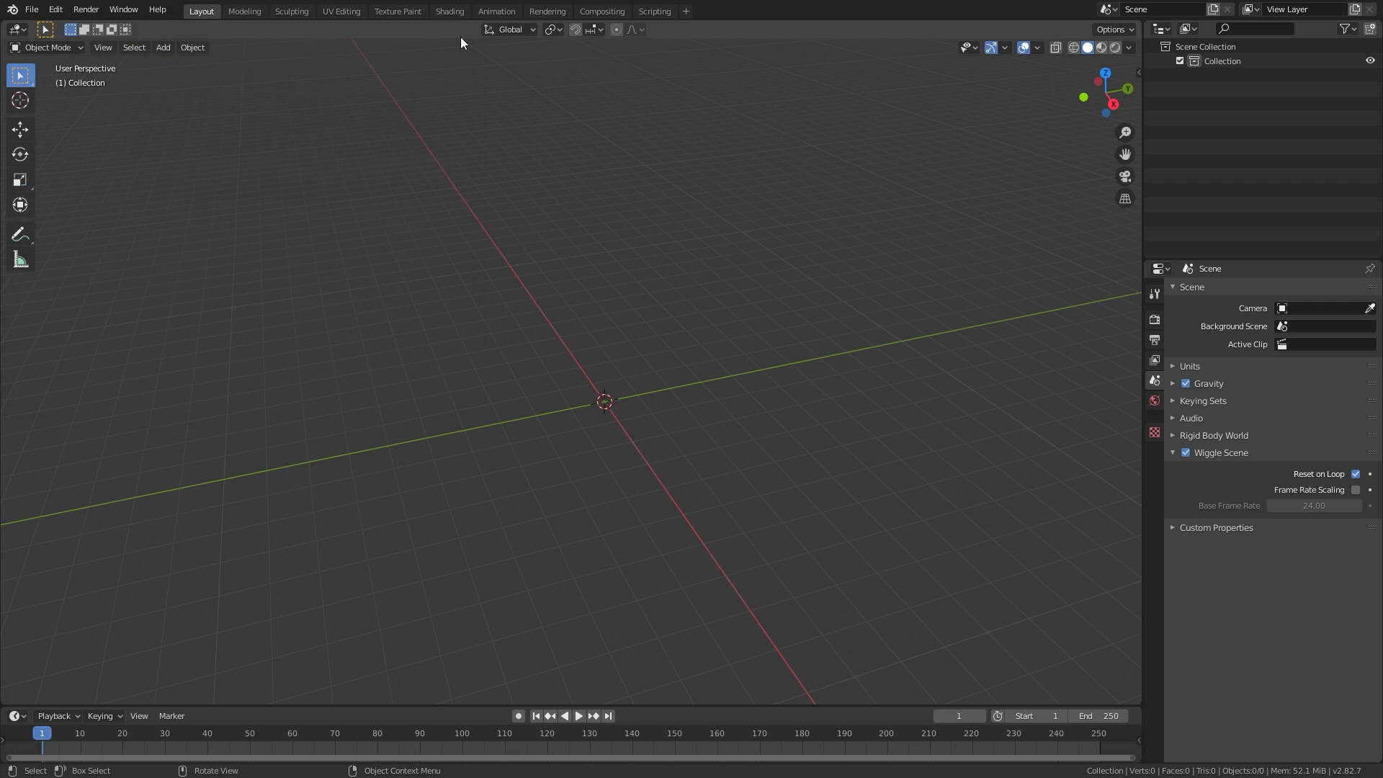
{"action": "left_click", "coordinate": [31, 10]}
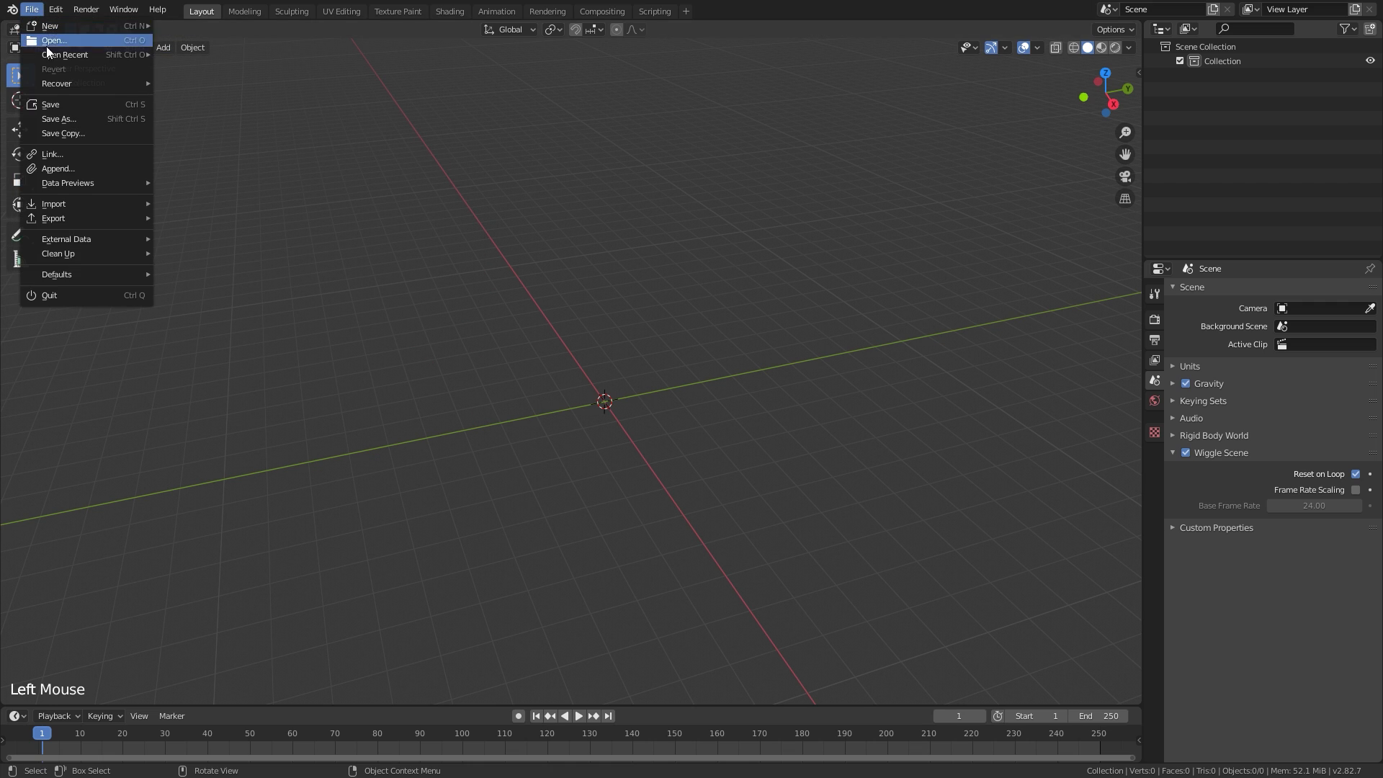
{"action": "mouse_move", "coordinate": [146, 203]}
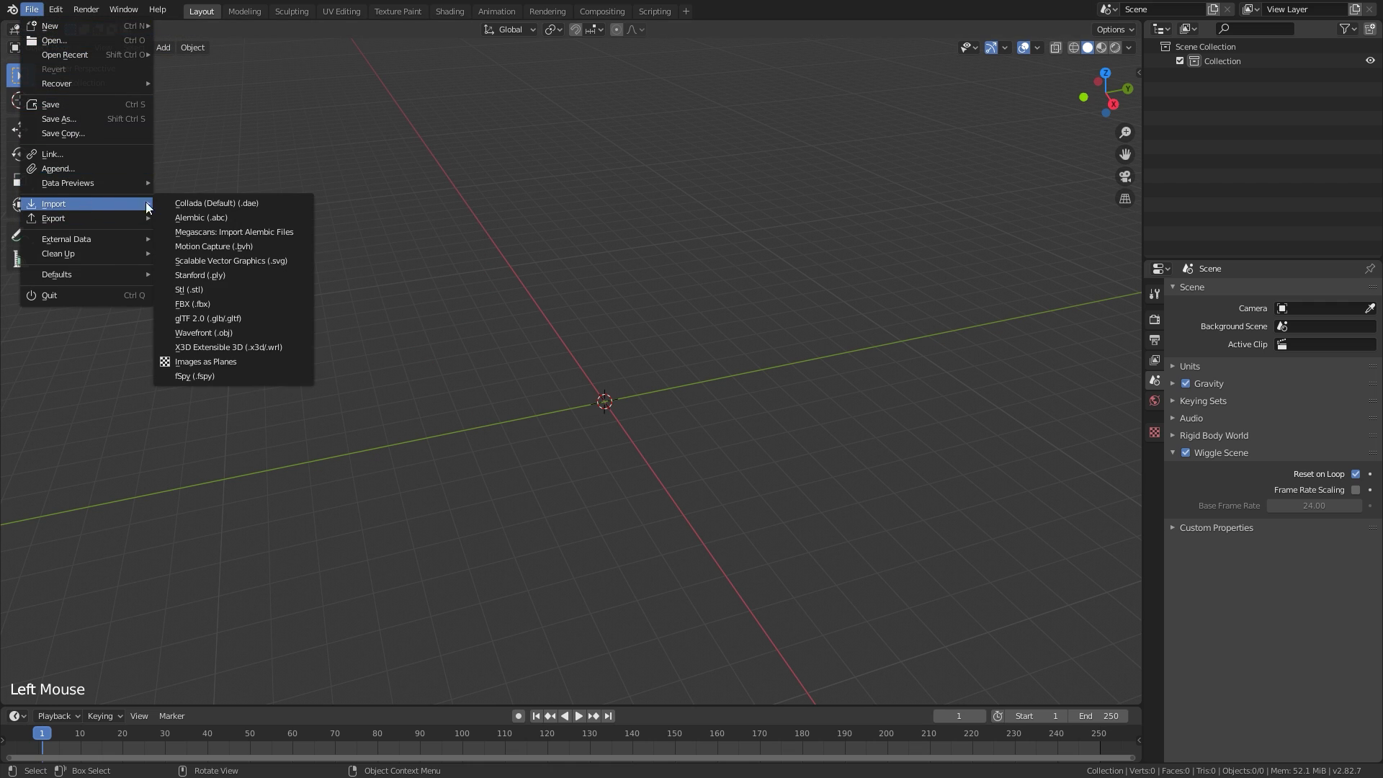
{"action": "left_click", "coordinate": [222, 299]}
{"action": "left_click", "coordinate": [571, 211]}
{"action": "type", "text": "H:\\2 Arbeit\\Net Jungle\\Tutorials\\Create Own Map\\ref\\"}
{"action": "key", "text": "Return"}
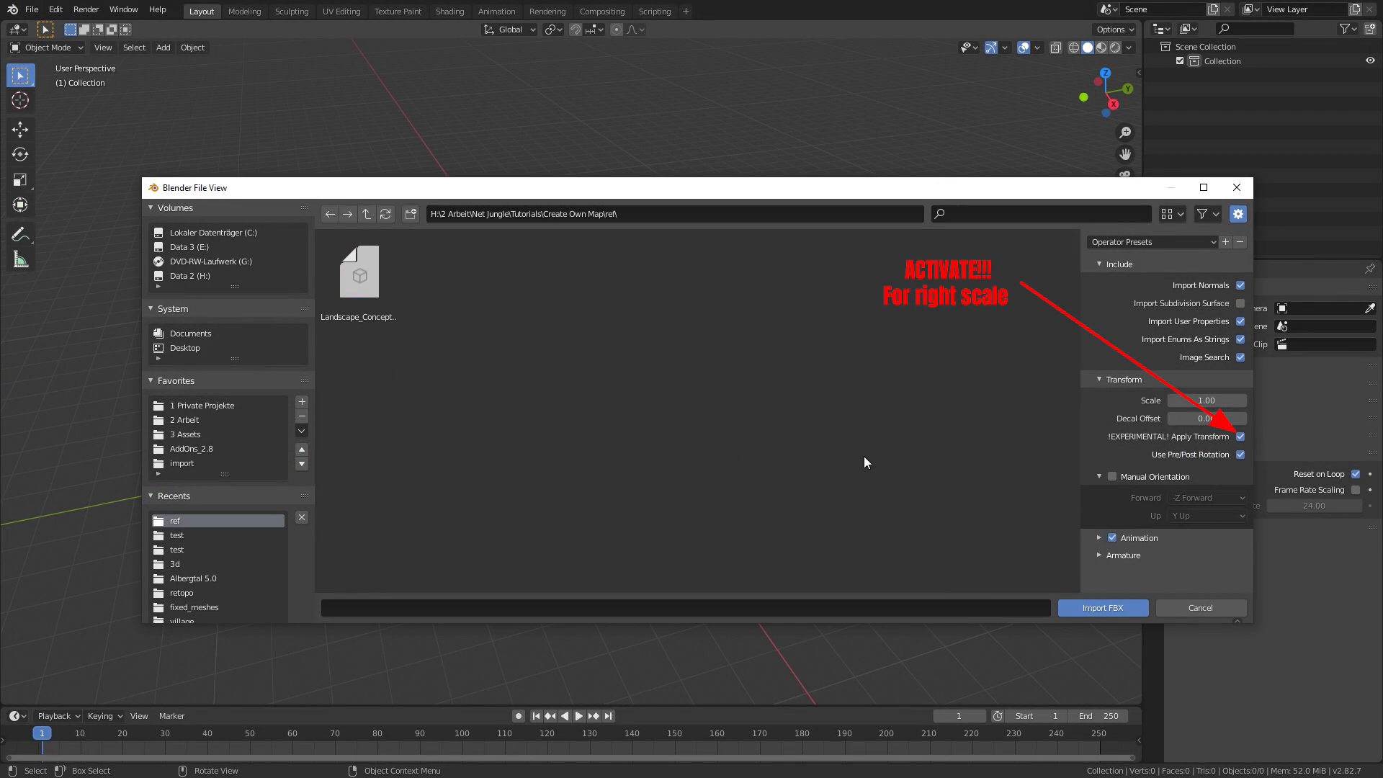
Delete the large ground plane and the two densely hatched shapes lying on it
{"action": "left_click_drag", "start_coordinate": [310, 612], "coordinate": [693, 88]}
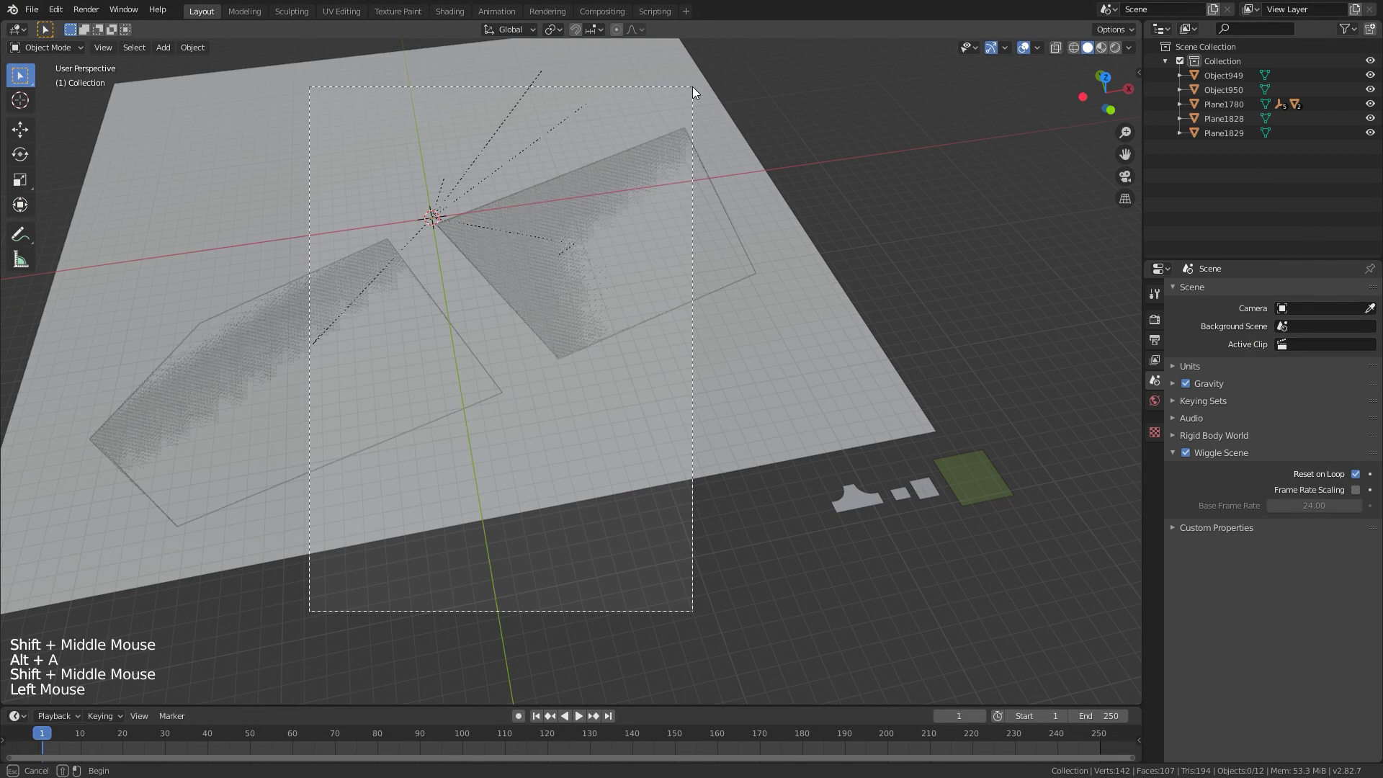
{"action": "key", "text": "x"}
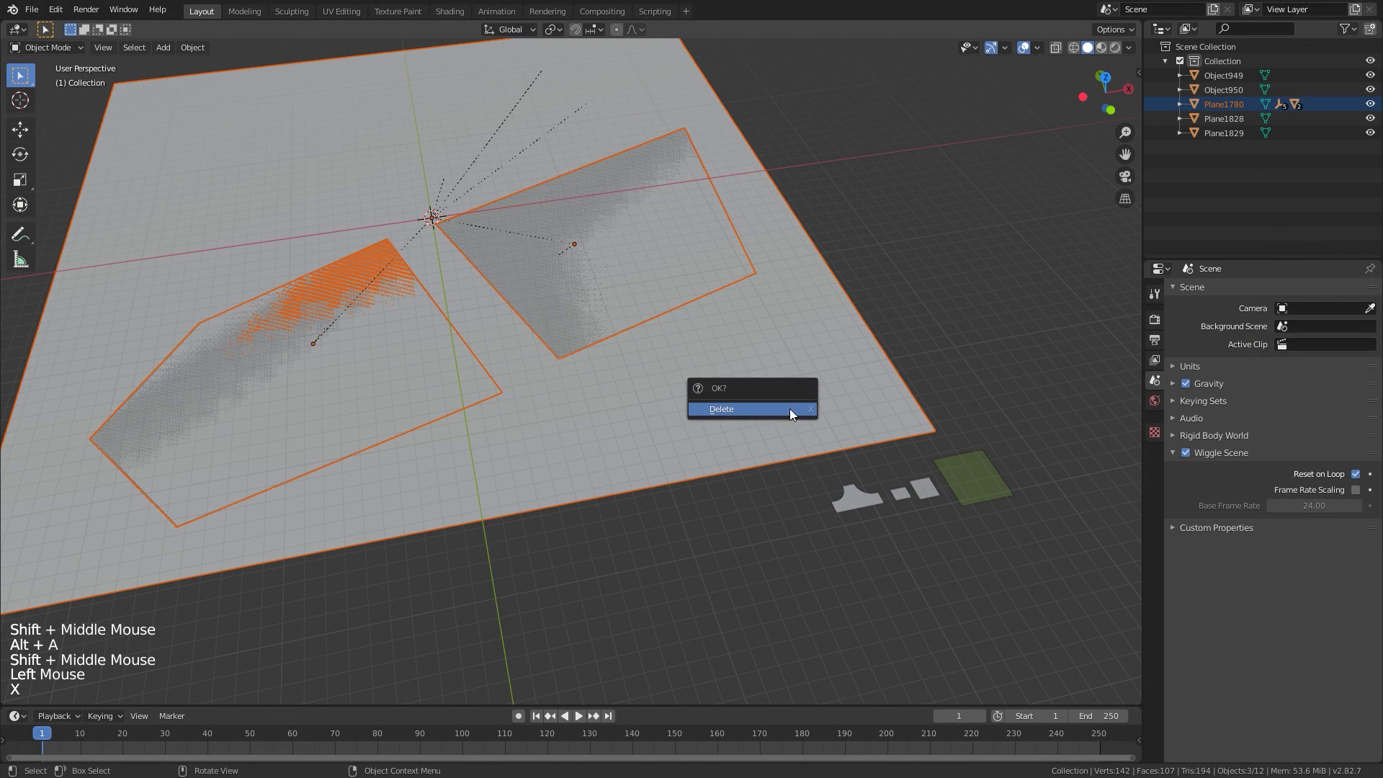
{"action": "left_click", "coordinate": [790, 409]}
Examine the curved piece and the two small square pieces beside the green plane one by one
{"action": "middle_click_drag", "start_coordinate": [800, 412], "coordinate": [627, 398], "text": "shift"}
{"action": "left_click", "coordinate": [727, 477]}
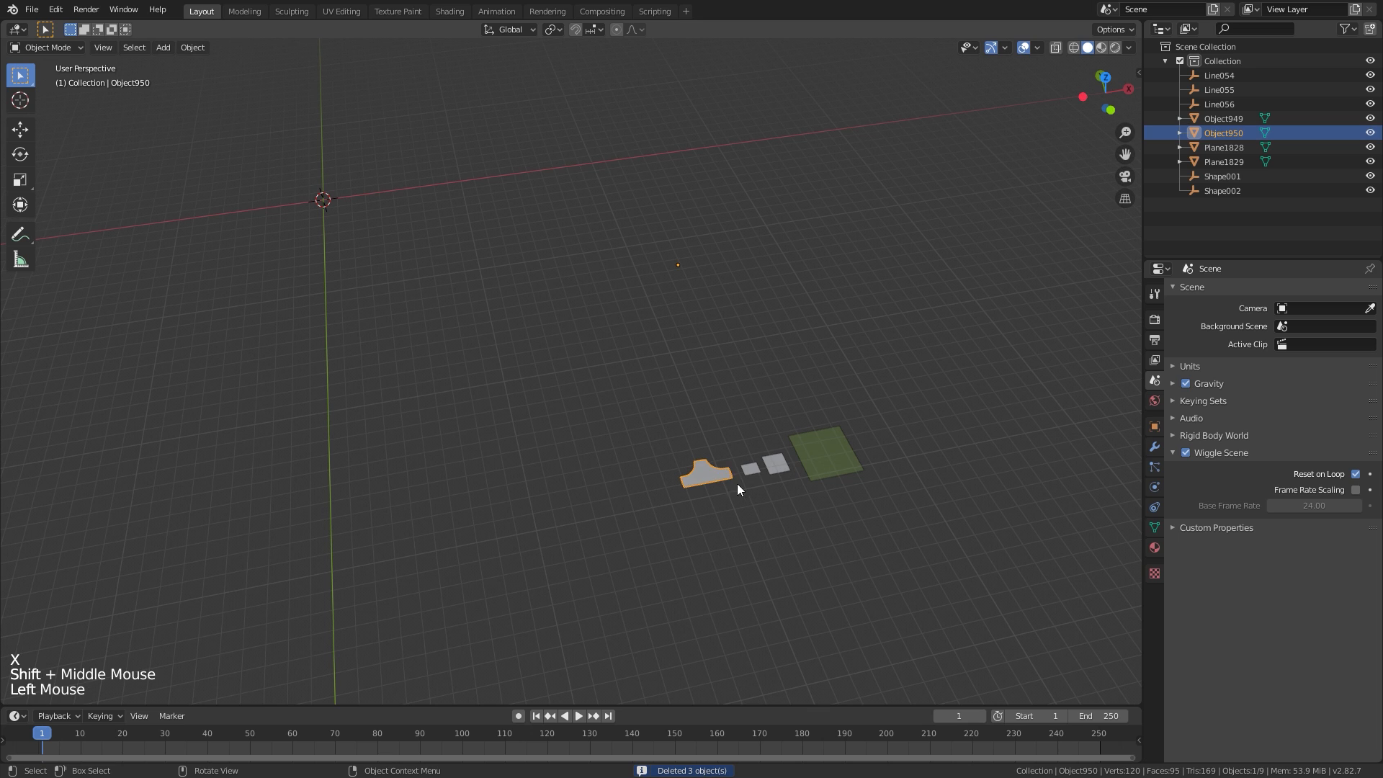
{"action": "mouse_move", "coordinate": [737, 483]}
{"action": "middle_mouse_down", "text": "shift"}
{"action": "mouse_move", "coordinate": [683, 519]}
{"action": "mouse_move", "coordinate": [729, 477]}
{"action": "middle_mouse_up", "text": "shift"}
{"action": "left_click", "coordinate": [724, 506]}
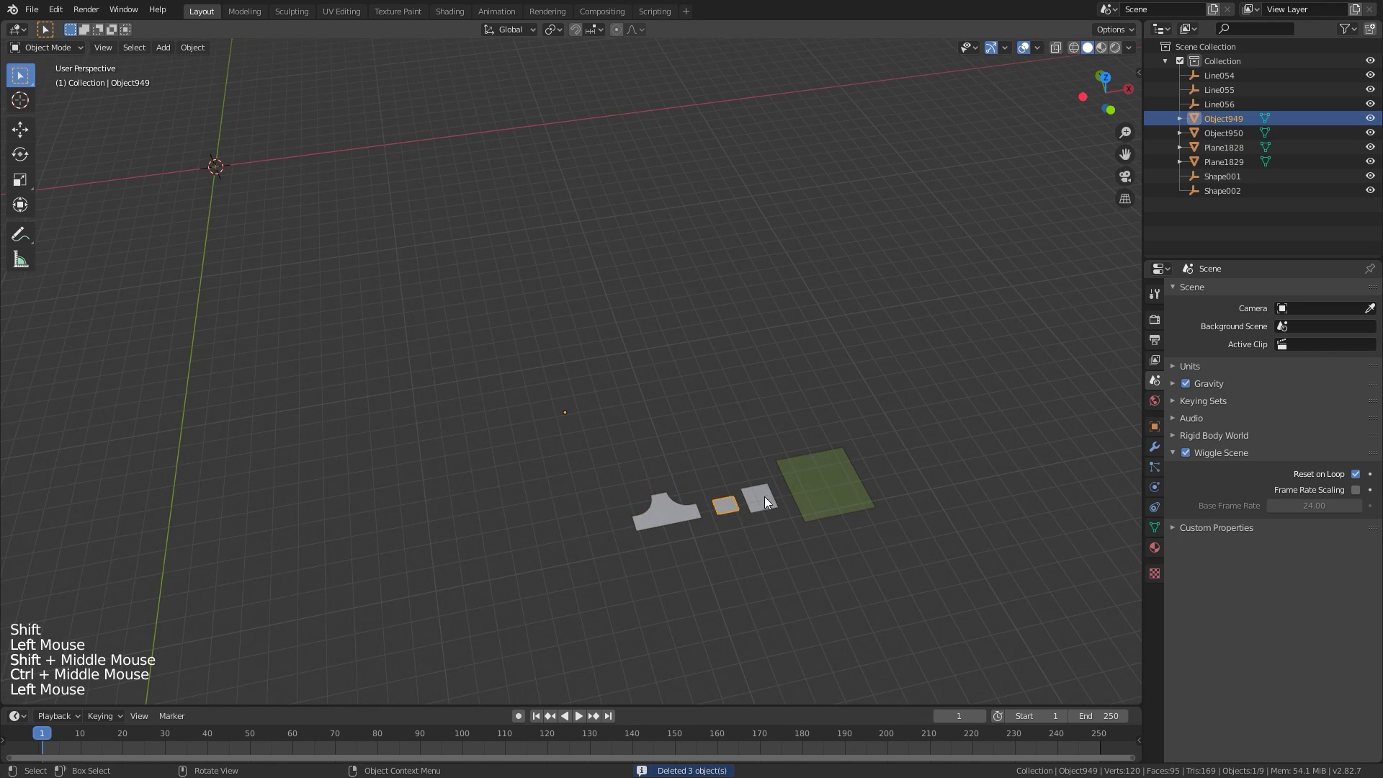
{"action": "left_click", "coordinate": [762, 497]}
{"action": "middle_click_drag", "start_coordinate": [762, 525], "coordinate": [760, 517], "text": "shift"}
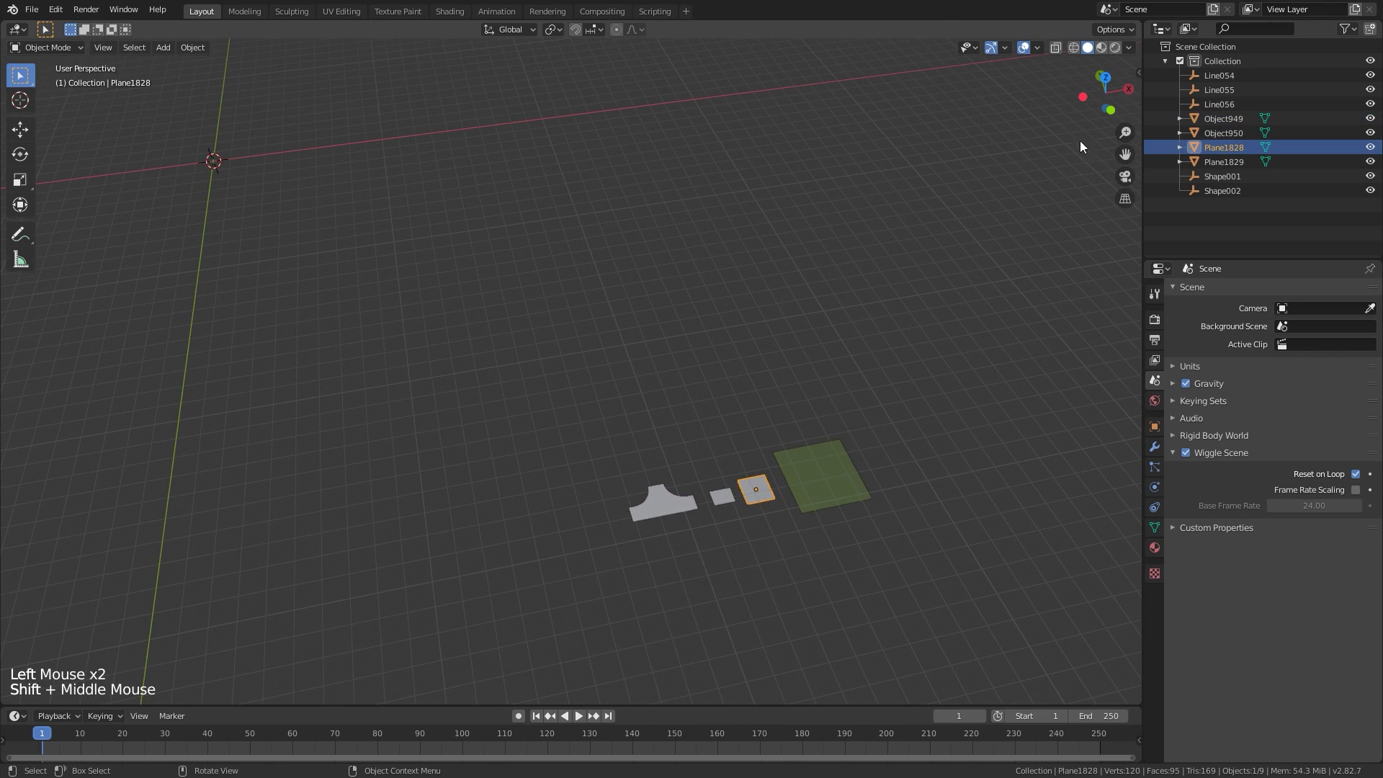
Move all remaining objects into a new collection named temp and exclude that collection from the view layer
{"action": "key", "text": "a"}
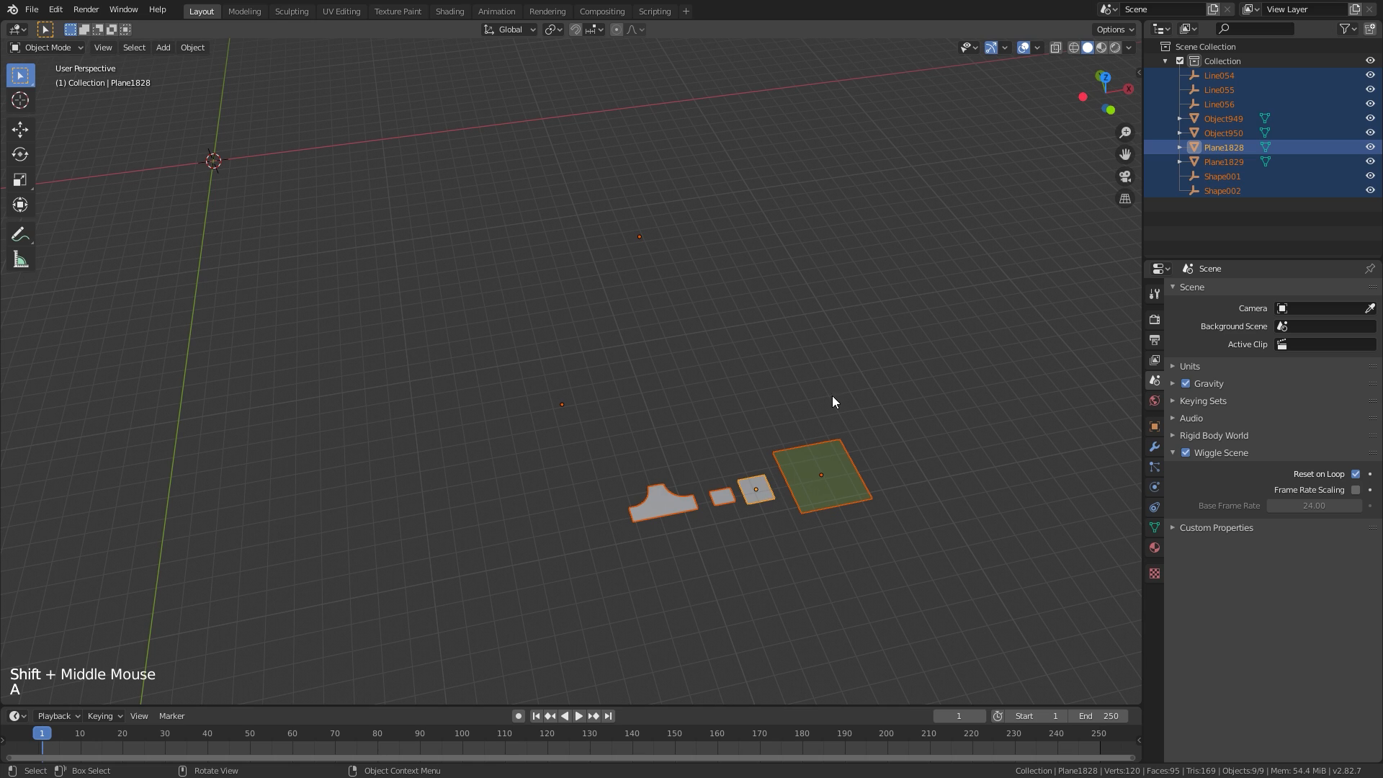
{"action": "key", "text": "m"}
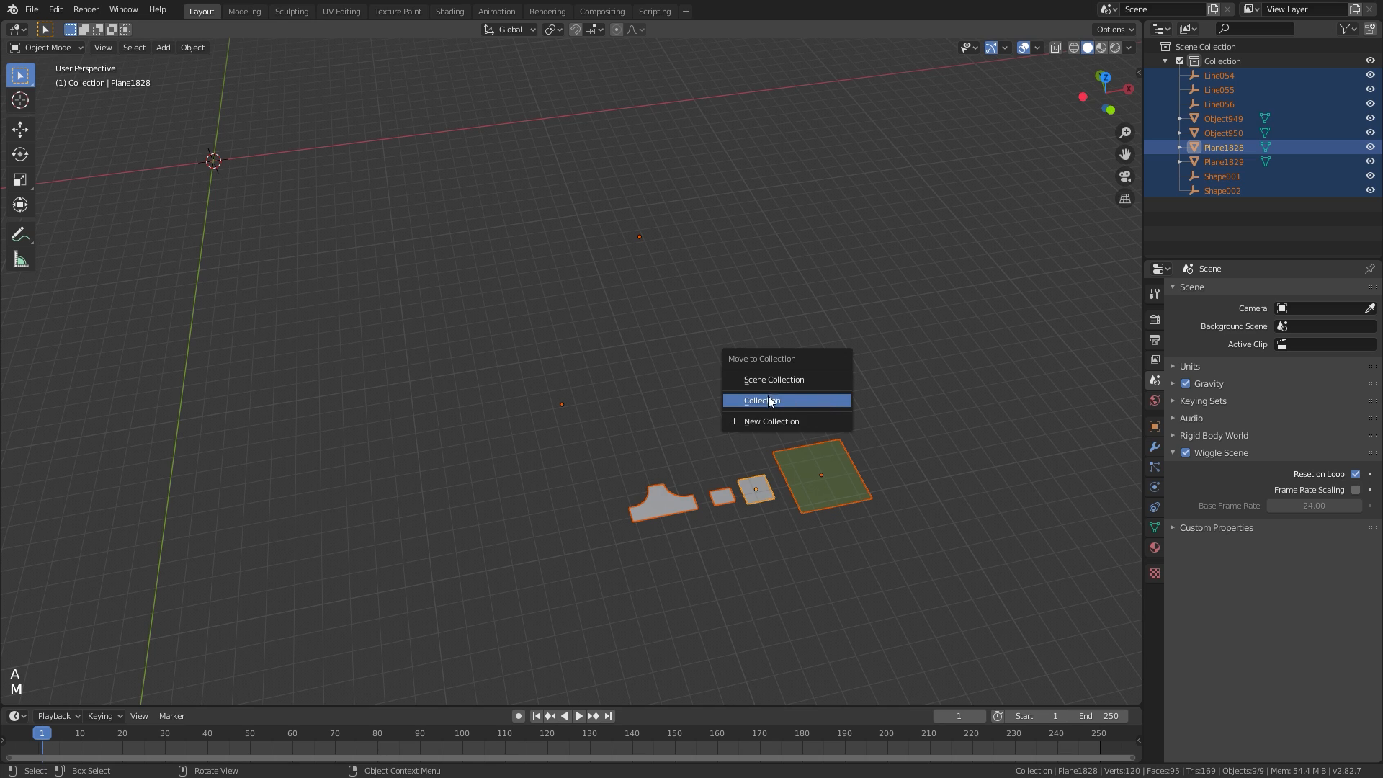
{"action": "left_click", "coordinate": [781, 420]}
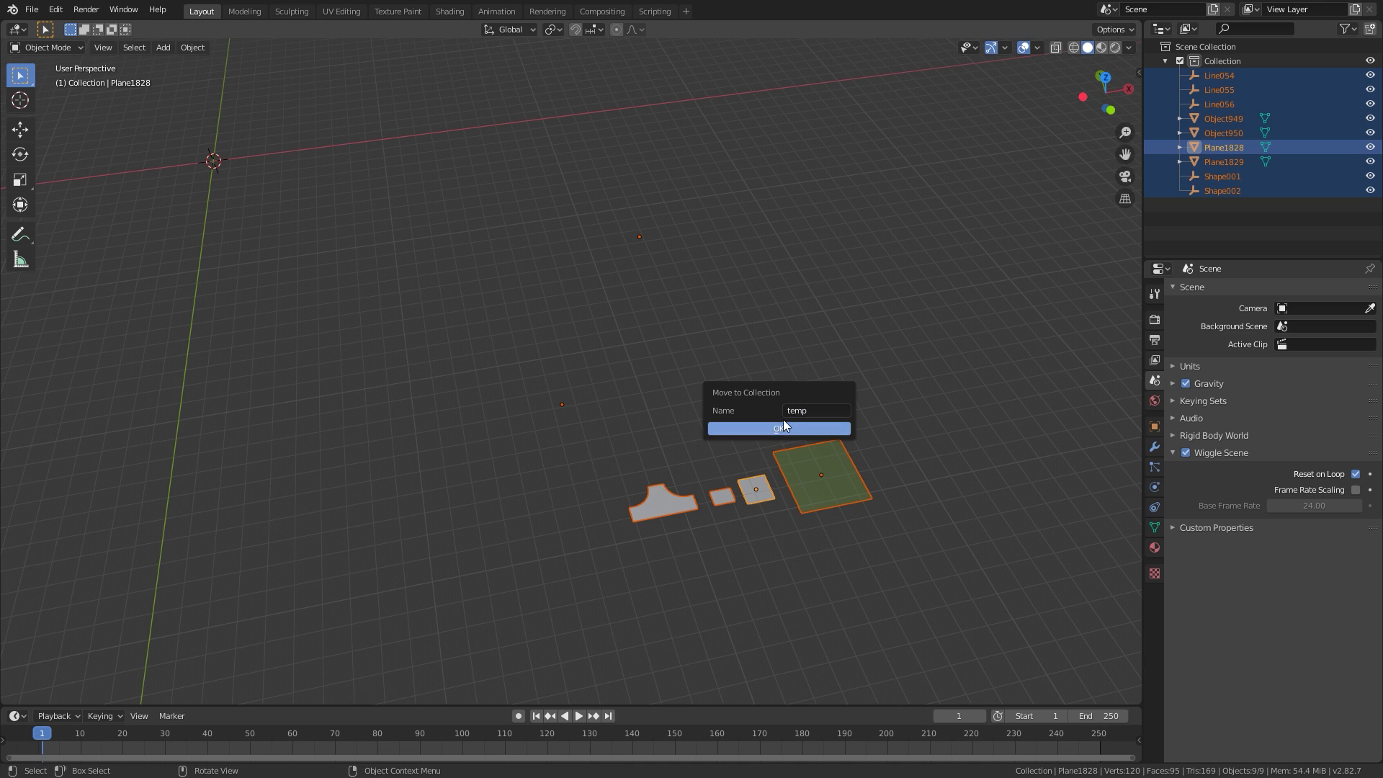
{"action": "left_click", "coordinate": [788, 426]}
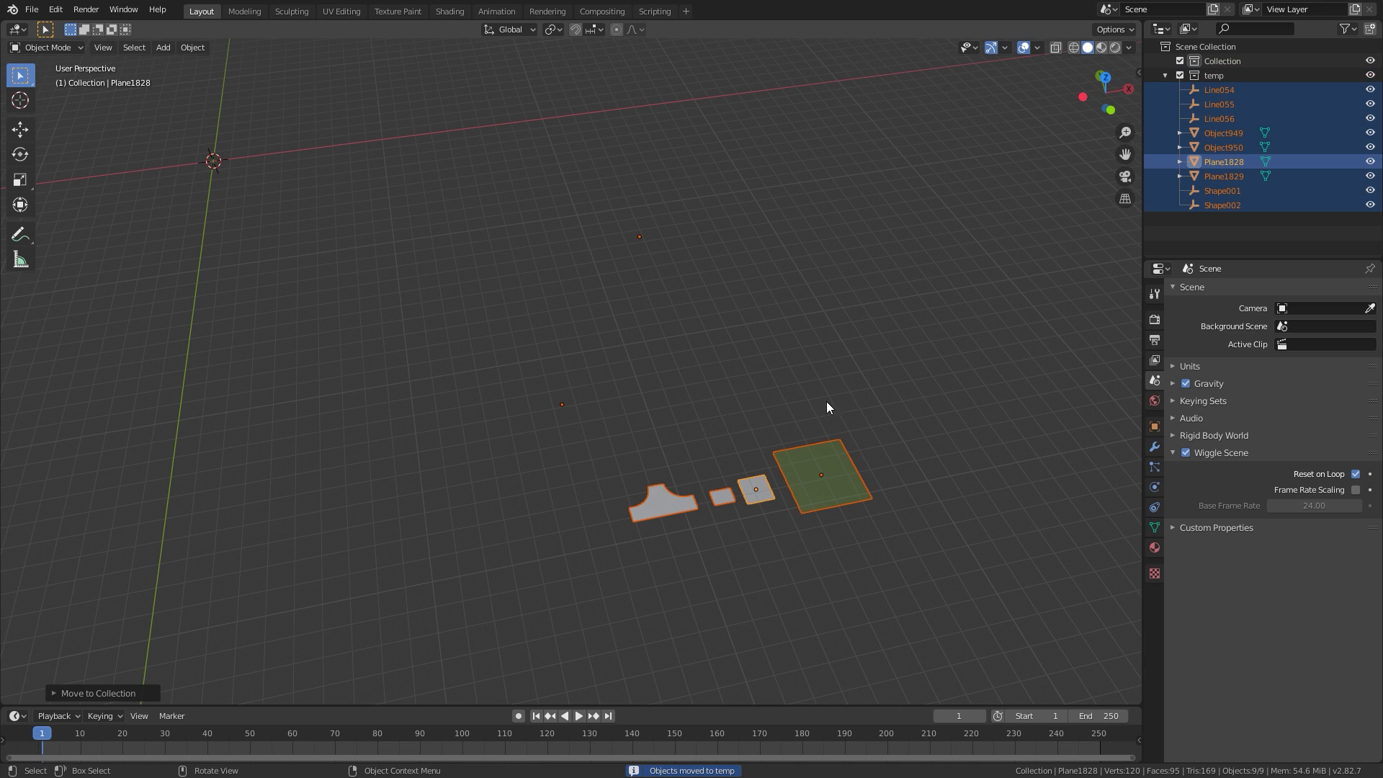
{"action": "left_click", "coordinate": [1166, 75]}
{"action": "left_click", "coordinate": [1179, 75]}
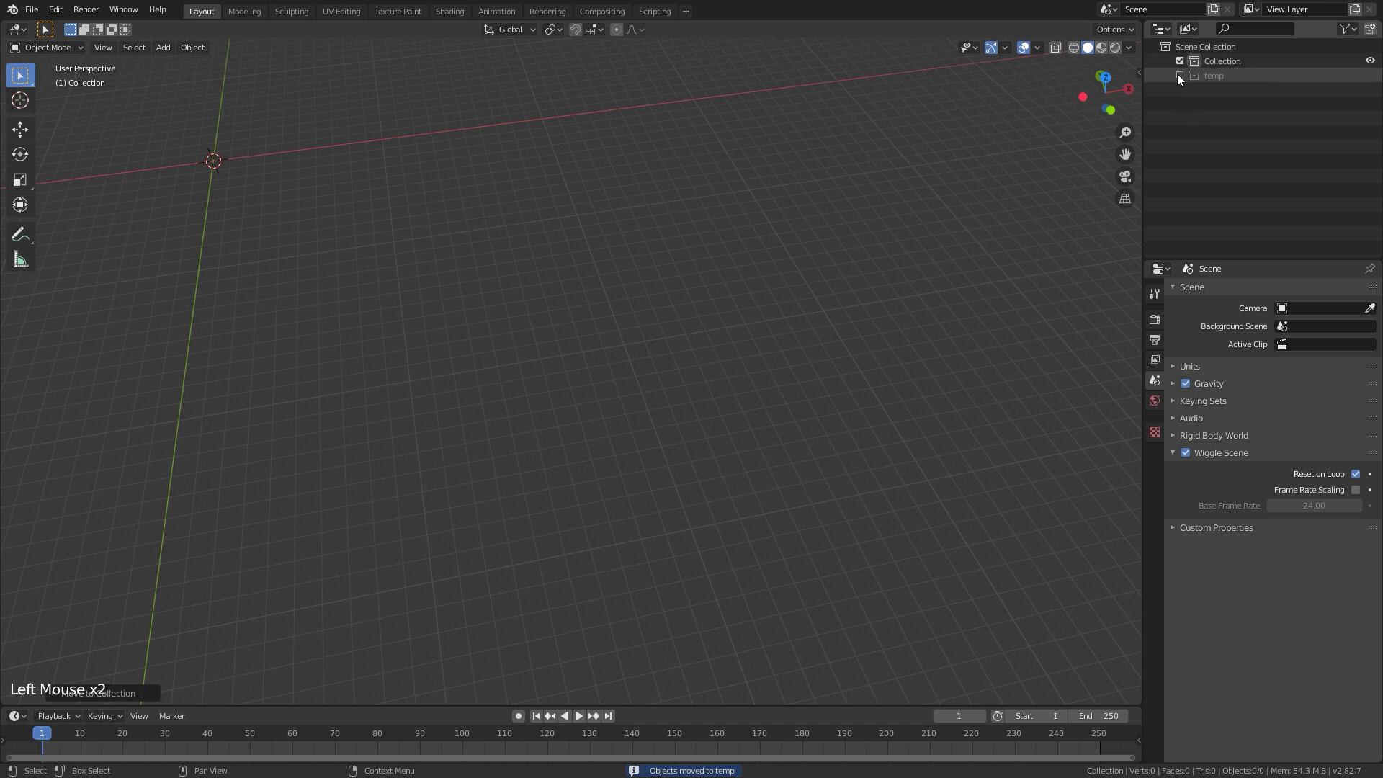
Rename the default empty collection as landscape
{"action": "left_click", "coordinate": [1223, 62]}
{"action": "double_click", "coordinate": [1217, 62]}
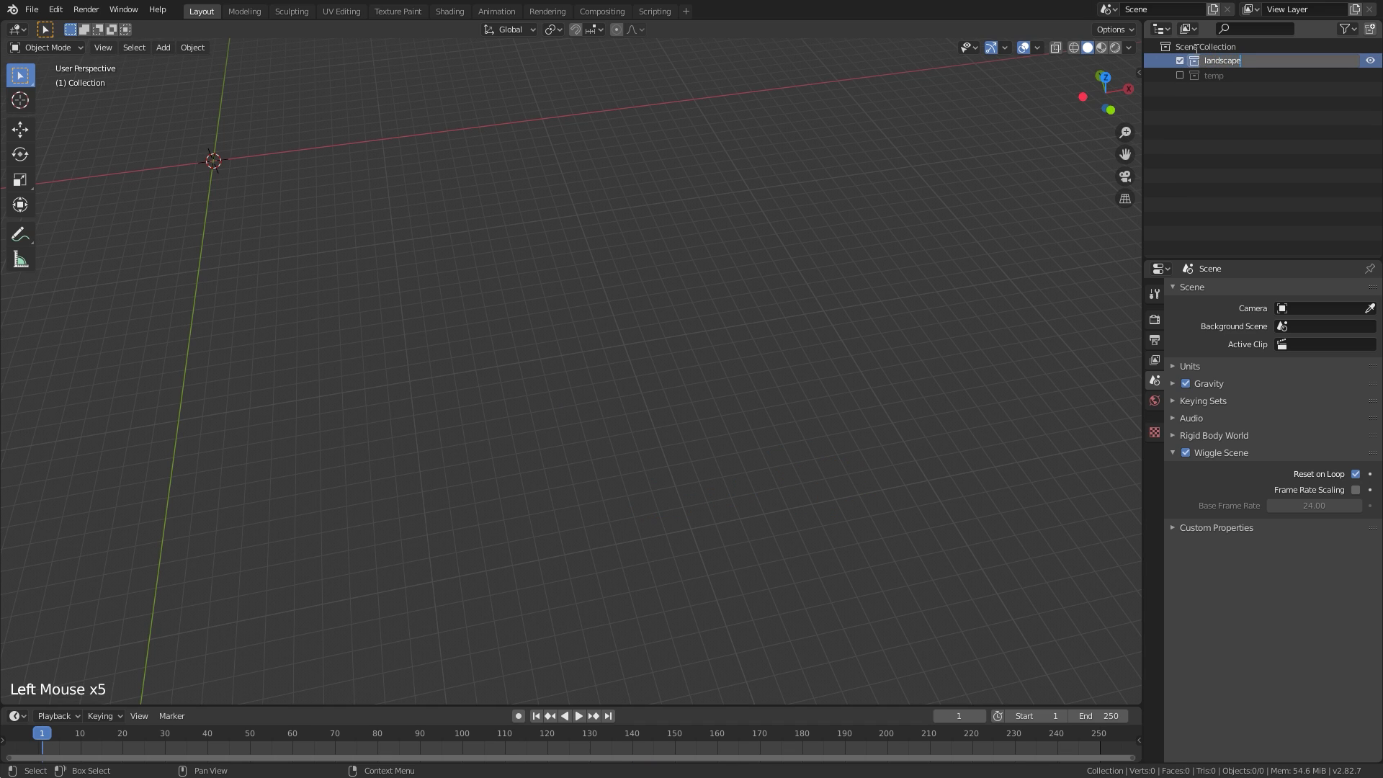
{"action": "key", "text": "Return"}
Add a plane mesh at the world origin in the landscape collection
{"action": "middle_click_drag", "start_coordinate": [634, 238], "coordinate": [602, 321], "text": "ctrl"}
{"action": "middle_click_drag", "start_coordinate": [601, 321], "coordinate": [794, 354], "text": "shift"}
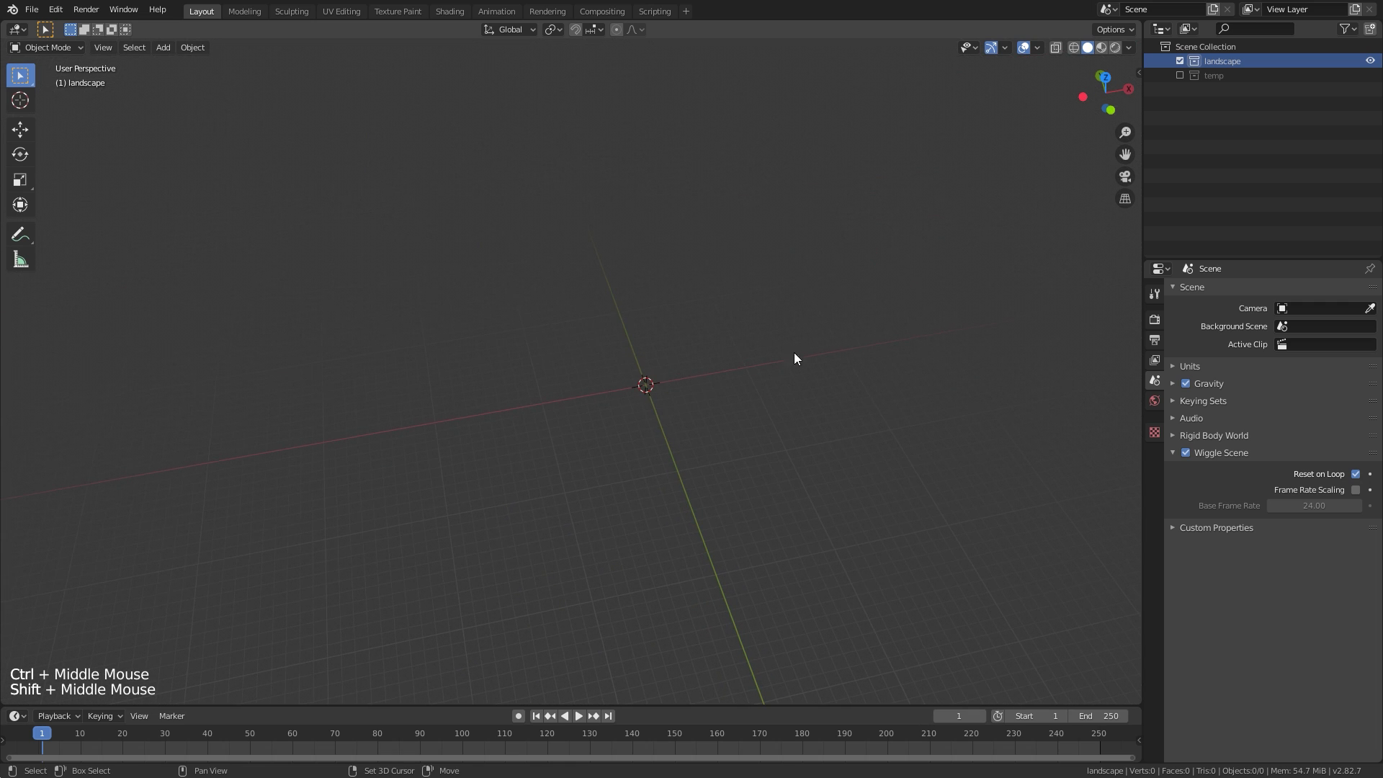
{"action": "key", "text": "shift+a"}
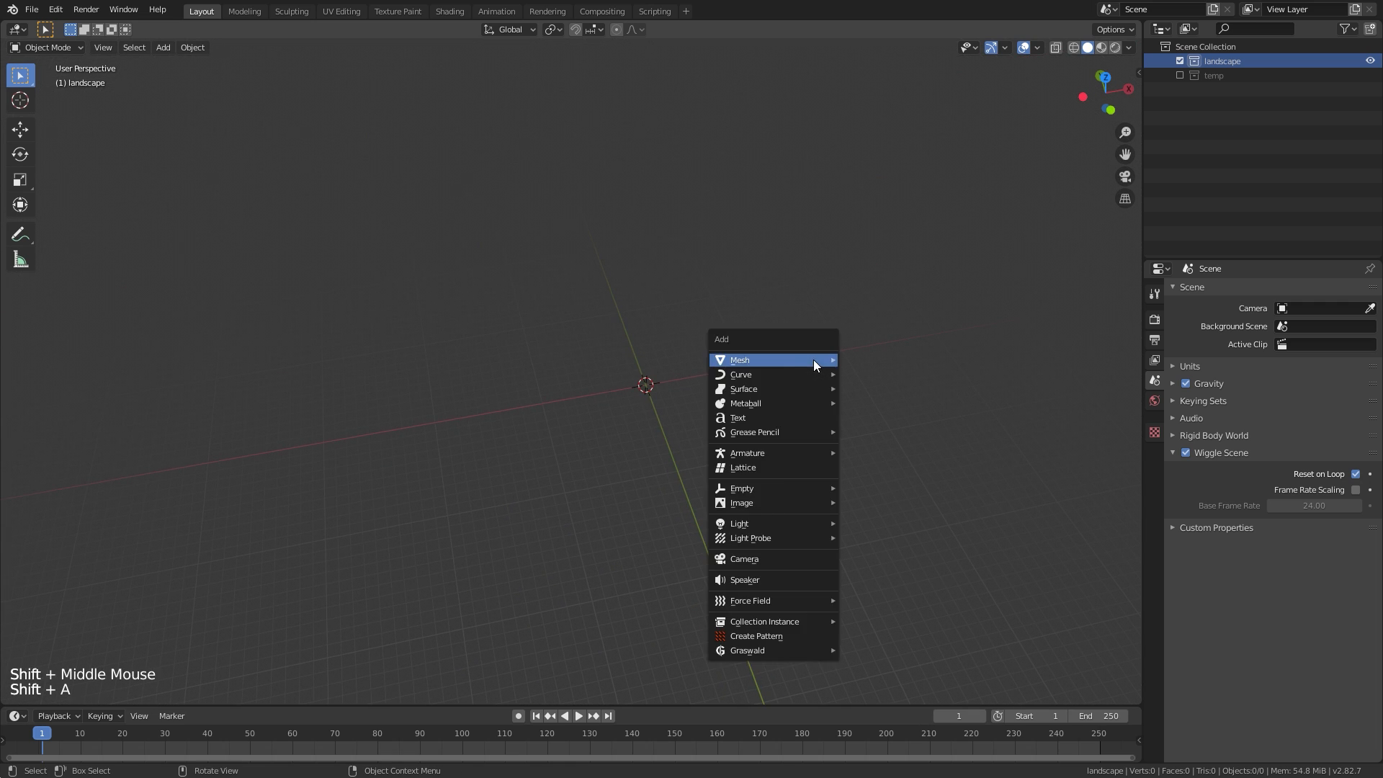
{"action": "mouse_move", "coordinate": [814, 361]}
{"action": "left_click", "coordinate": [875, 360]}
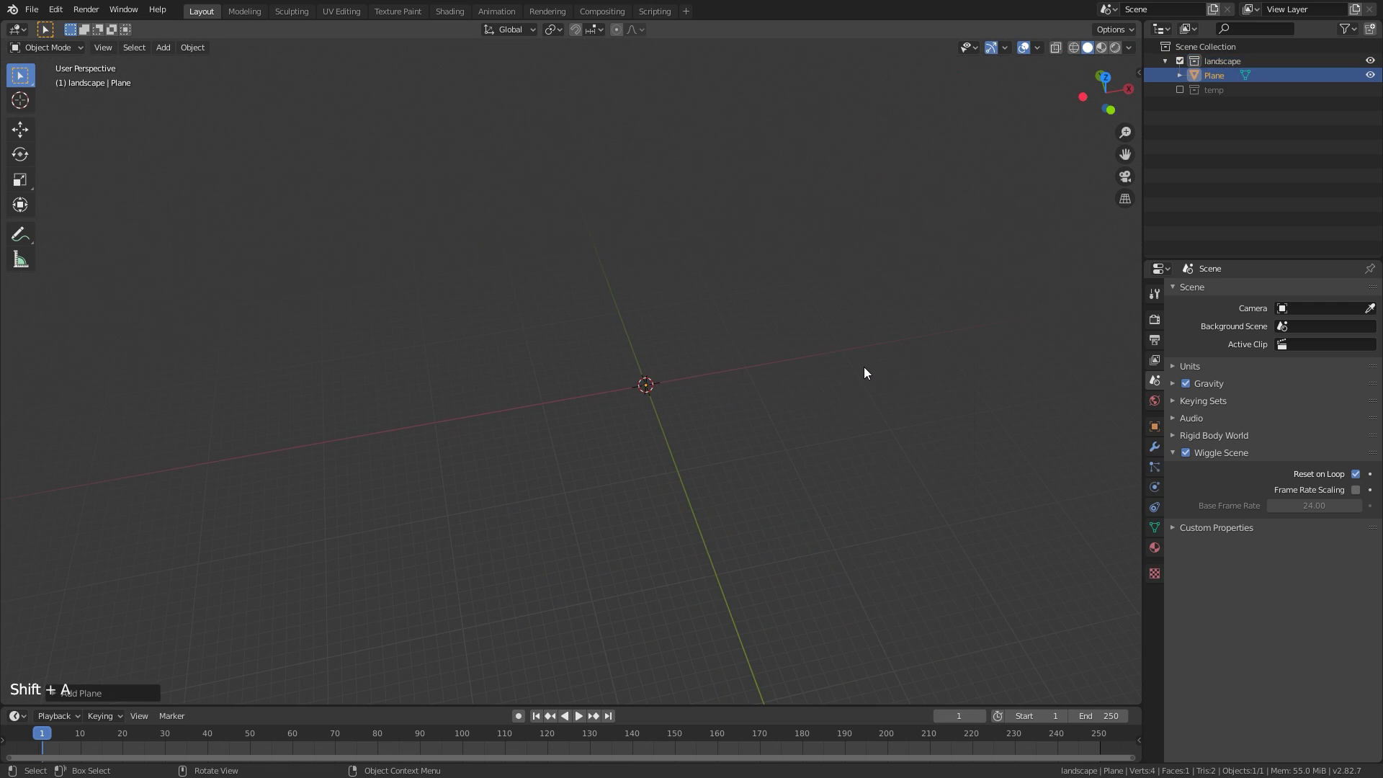
Set the plane's X and Y dimensions to 512 m each
{"action": "left_click", "coordinate": [1138, 72]}
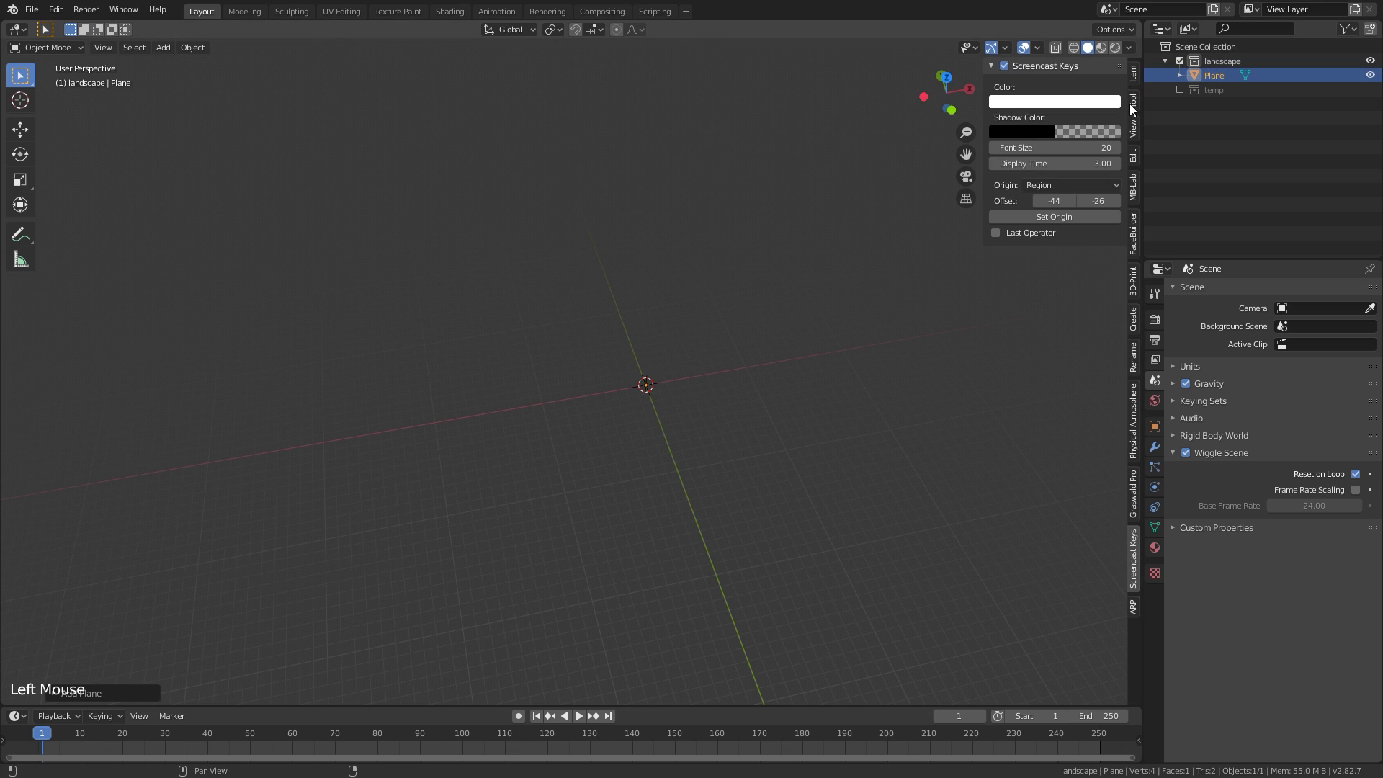
{"action": "left_click", "coordinate": [1139, 76]}
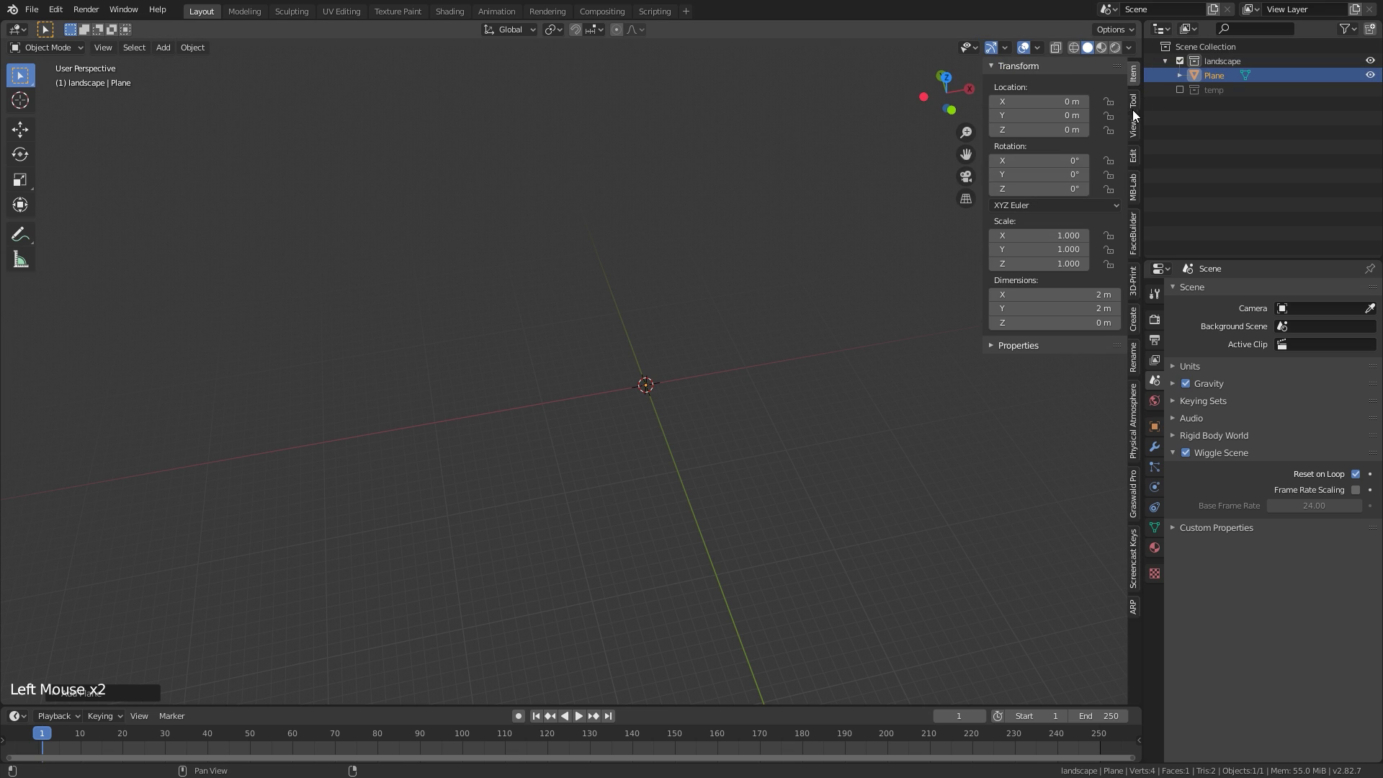
{"action": "left_click", "coordinate": [1074, 294]}
{"action": "type", "text": "512"}
{"action": "key", "text": "Tab"}
{"action": "type", "text": "85"}
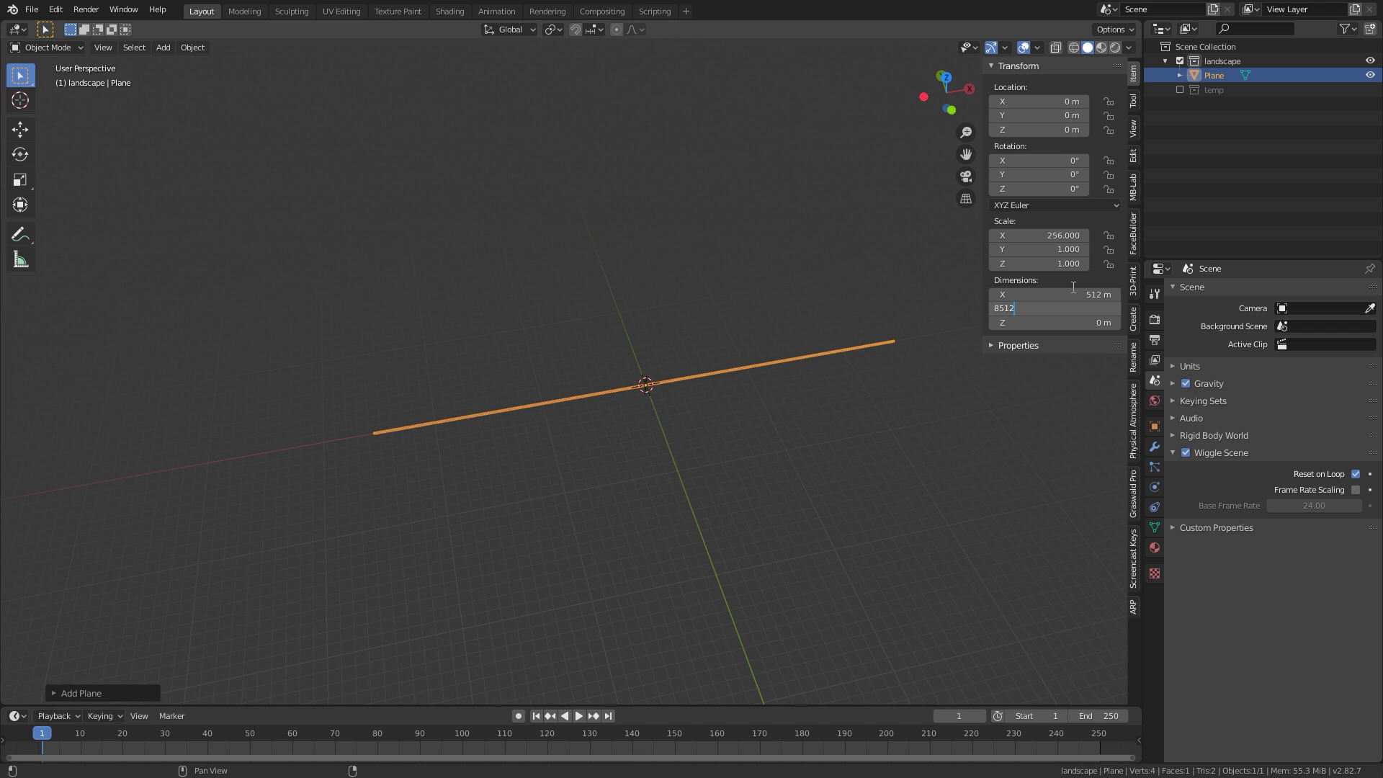
{"action": "type", "text": "2"}
{"action": "key", "text": "Return"}
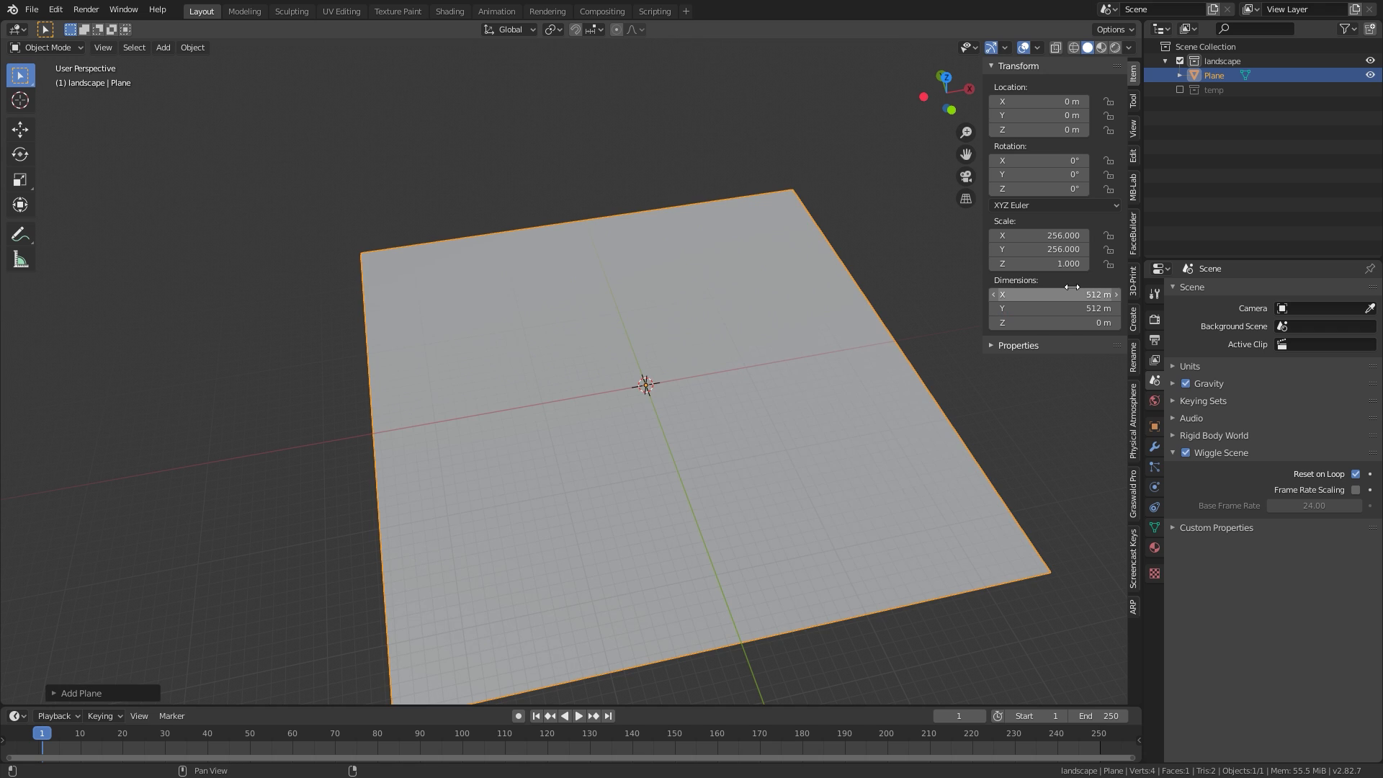
Apply the plane's scale so that it resets to 1.000 on every axis
{"action": "middle_click_drag", "start_coordinate": [706, 332], "coordinate": [635, 398], "text": "shift"}
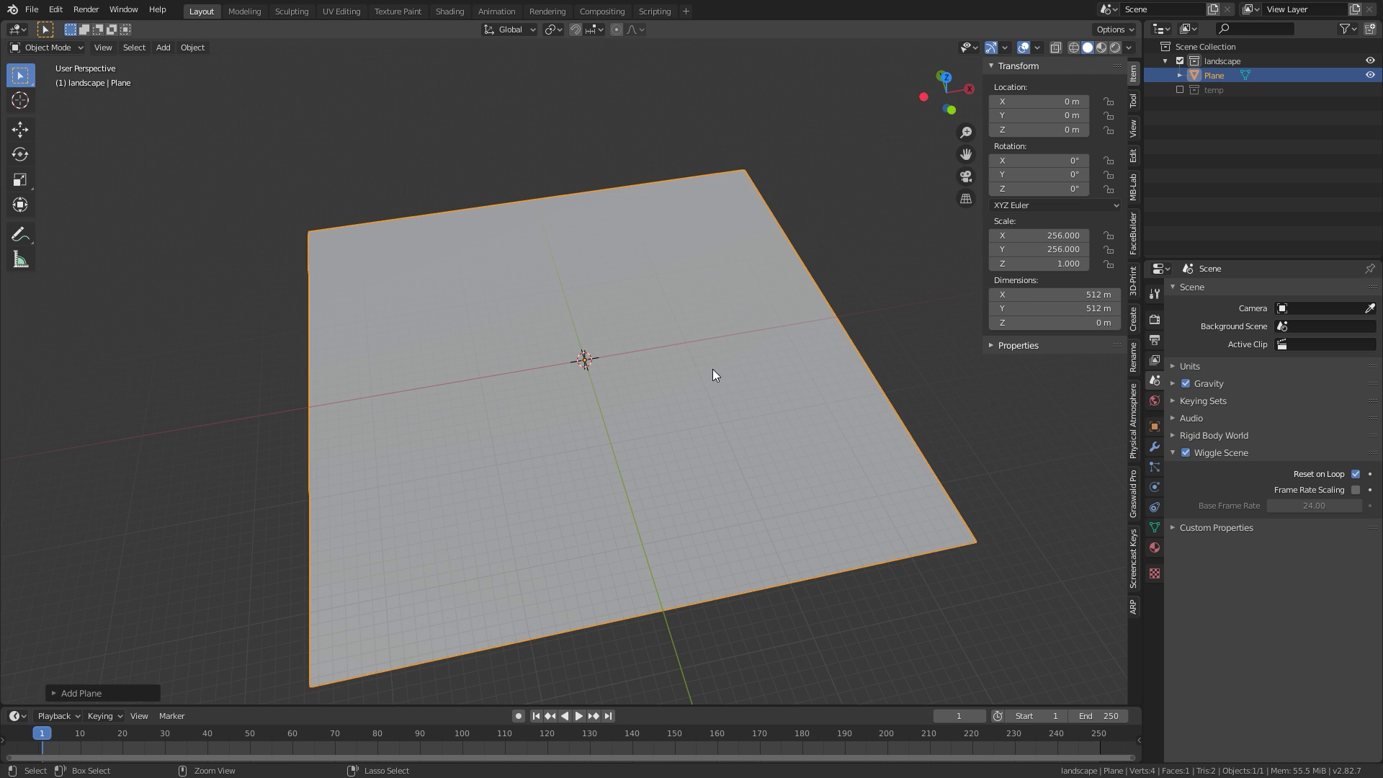
{"action": "key", "text": "ctrl+a"}
{"action": "left_click", "coordinate": [689, 367]}
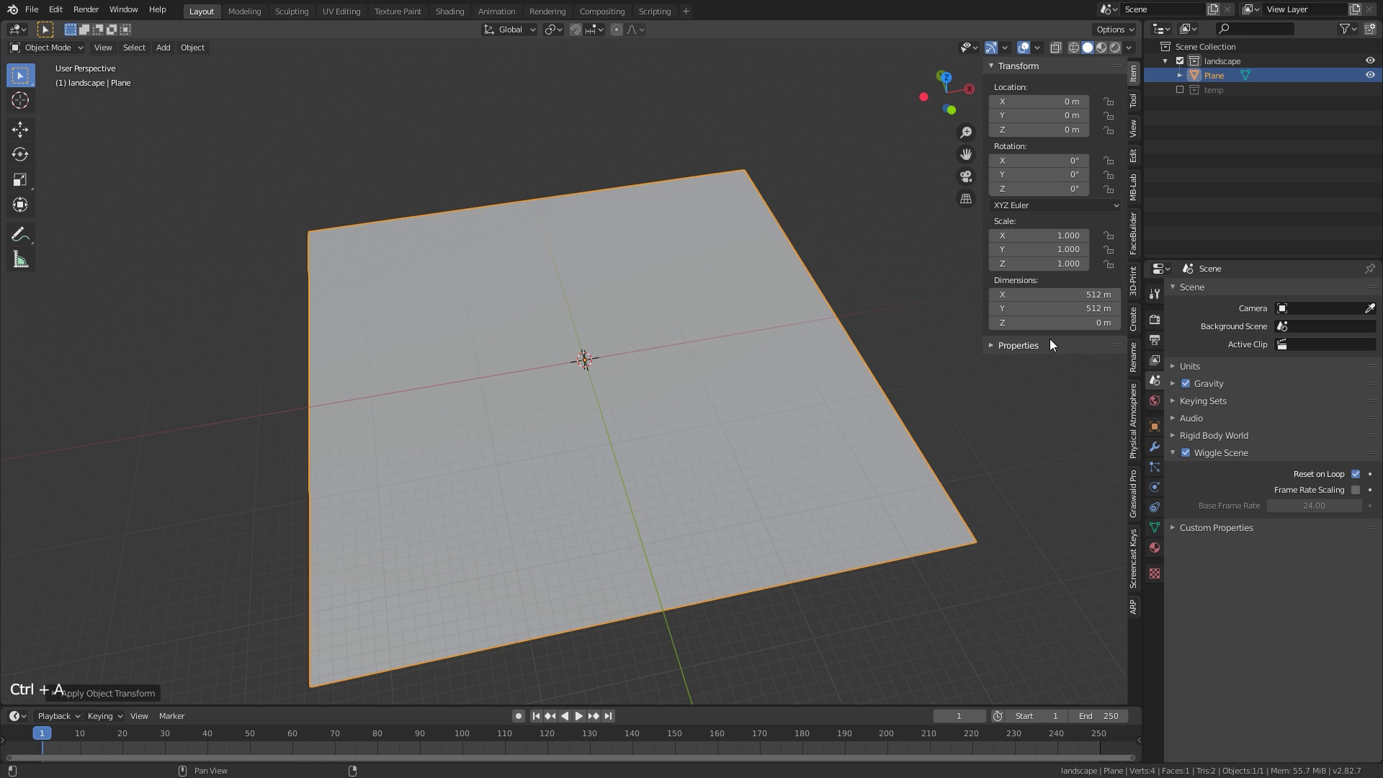
Add a Subdivision Surface modifier to the plane, using the Simple type with 6 viewport subdivisions
{"action": "left_click", "coordinate": [1155, 448]}
{"action": "left_click", "coordinate": [1219, 291]}
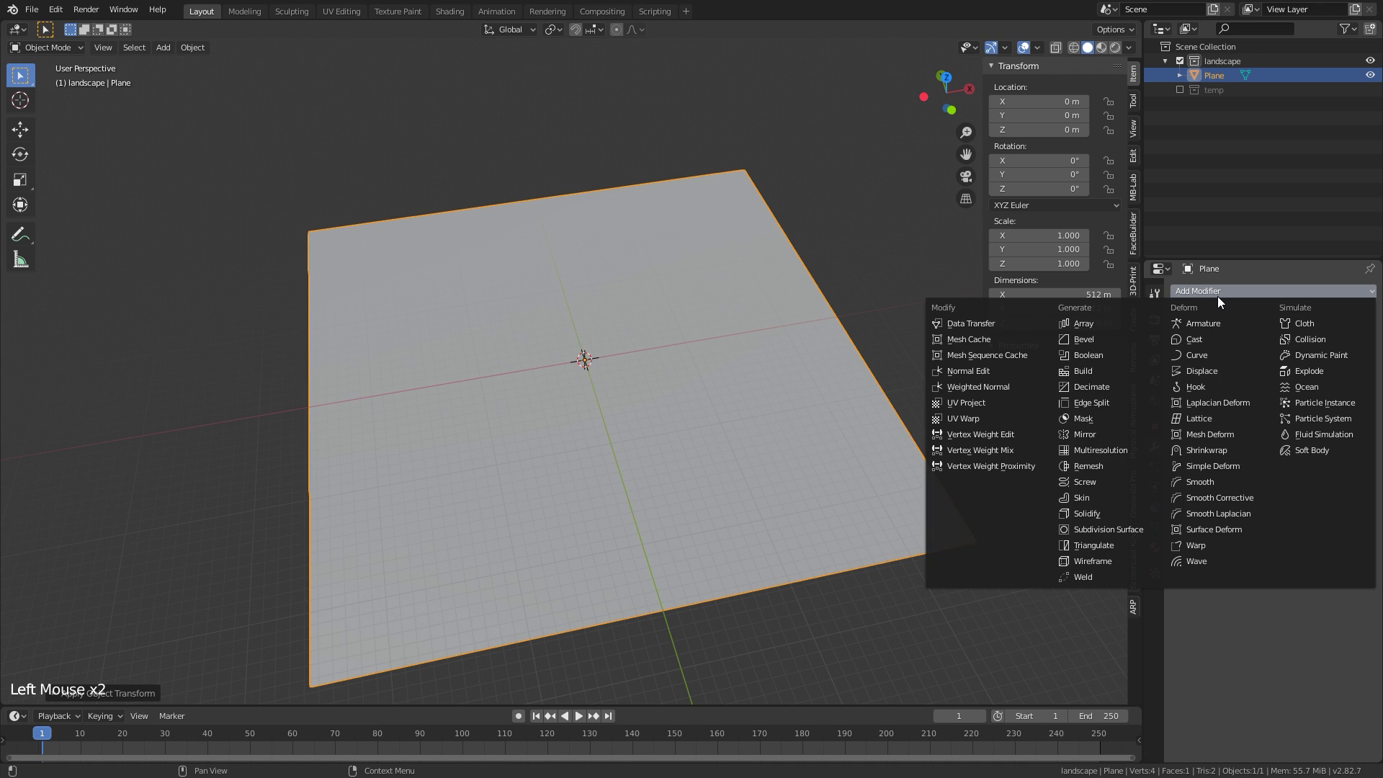
{"action": "left_click", "coordinate": [1130, 529]}
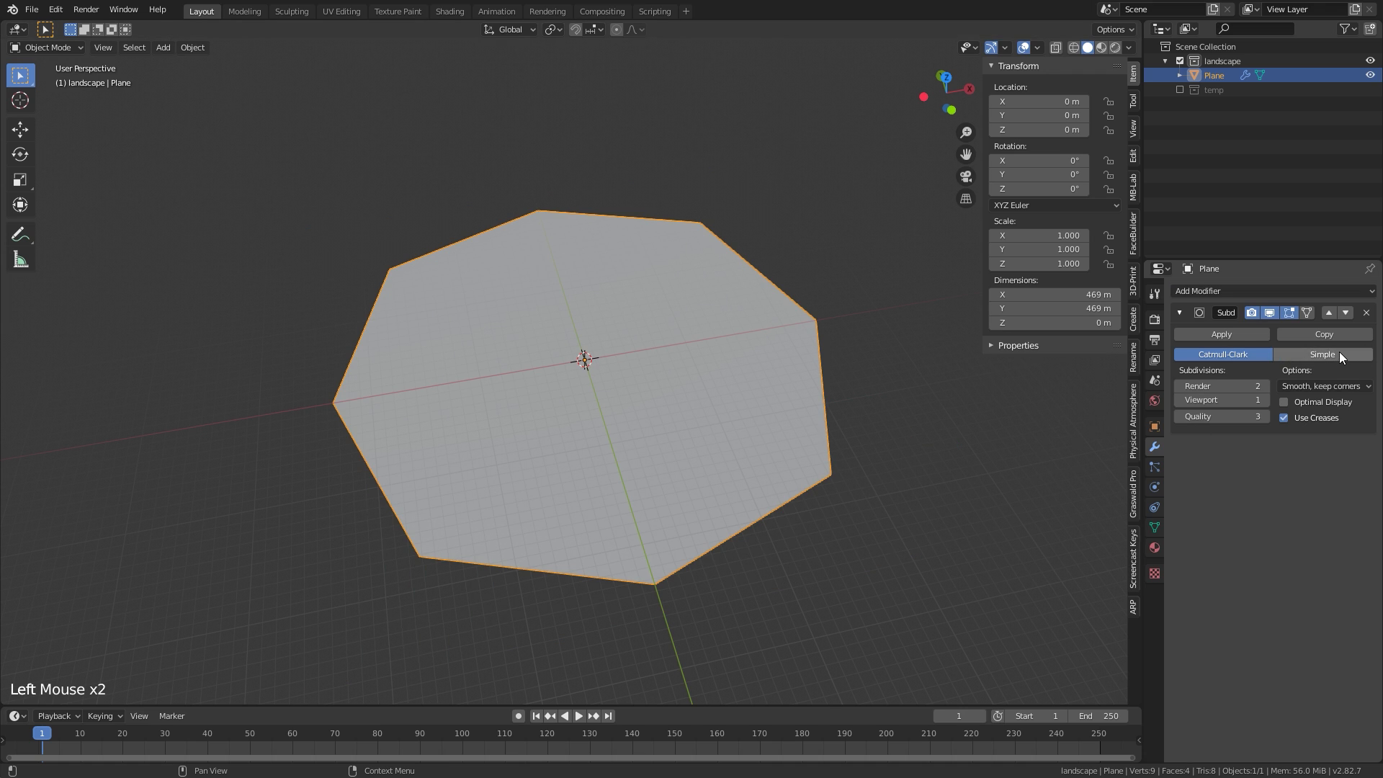
{"action": "left_click", "coordinate": [1338, 353]}
{"action": "left_click_drag", "start_coordinate": [1222, 394], "coordinate": [1378, 414]}
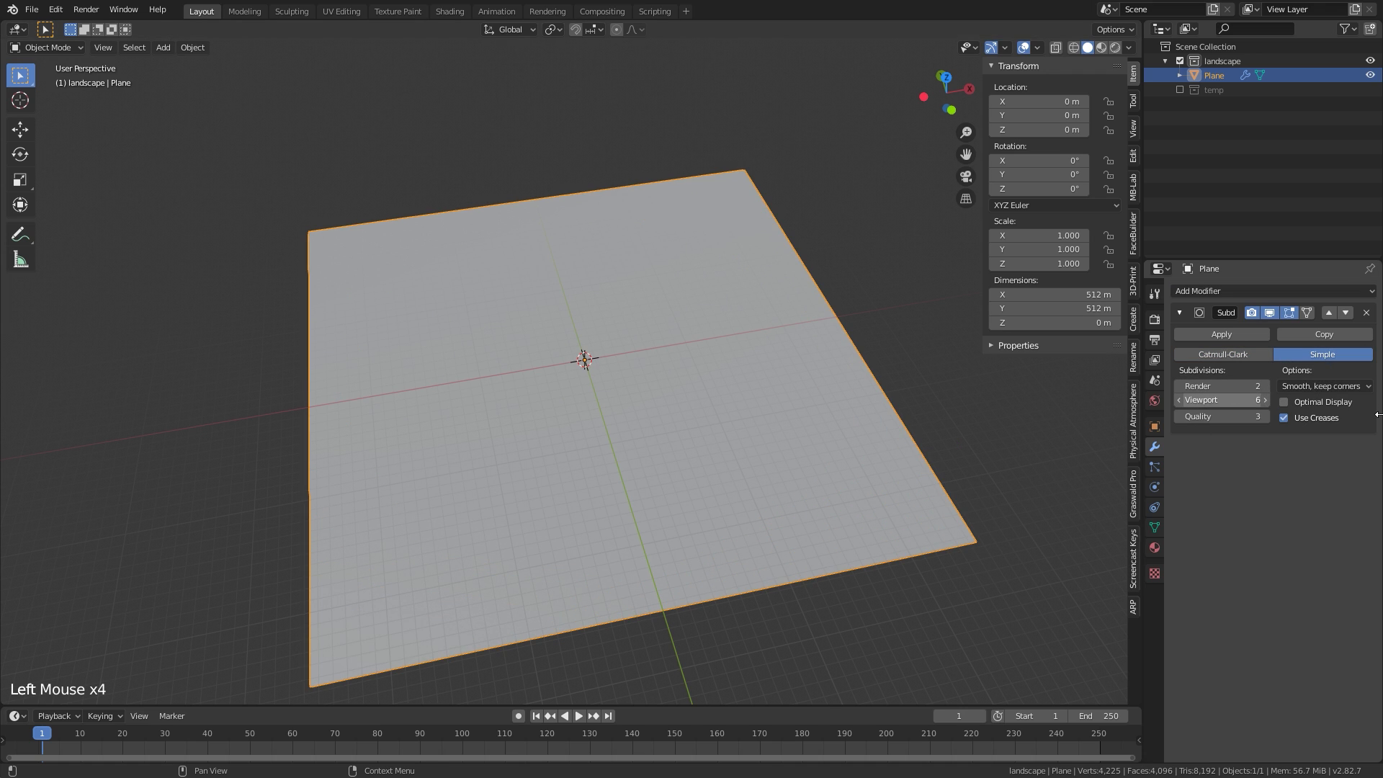
Add a second Subdivision Surface modifier to the plane and switch it to the Simple type
{"action": "left_click", "coordinate": [1292, 291]}
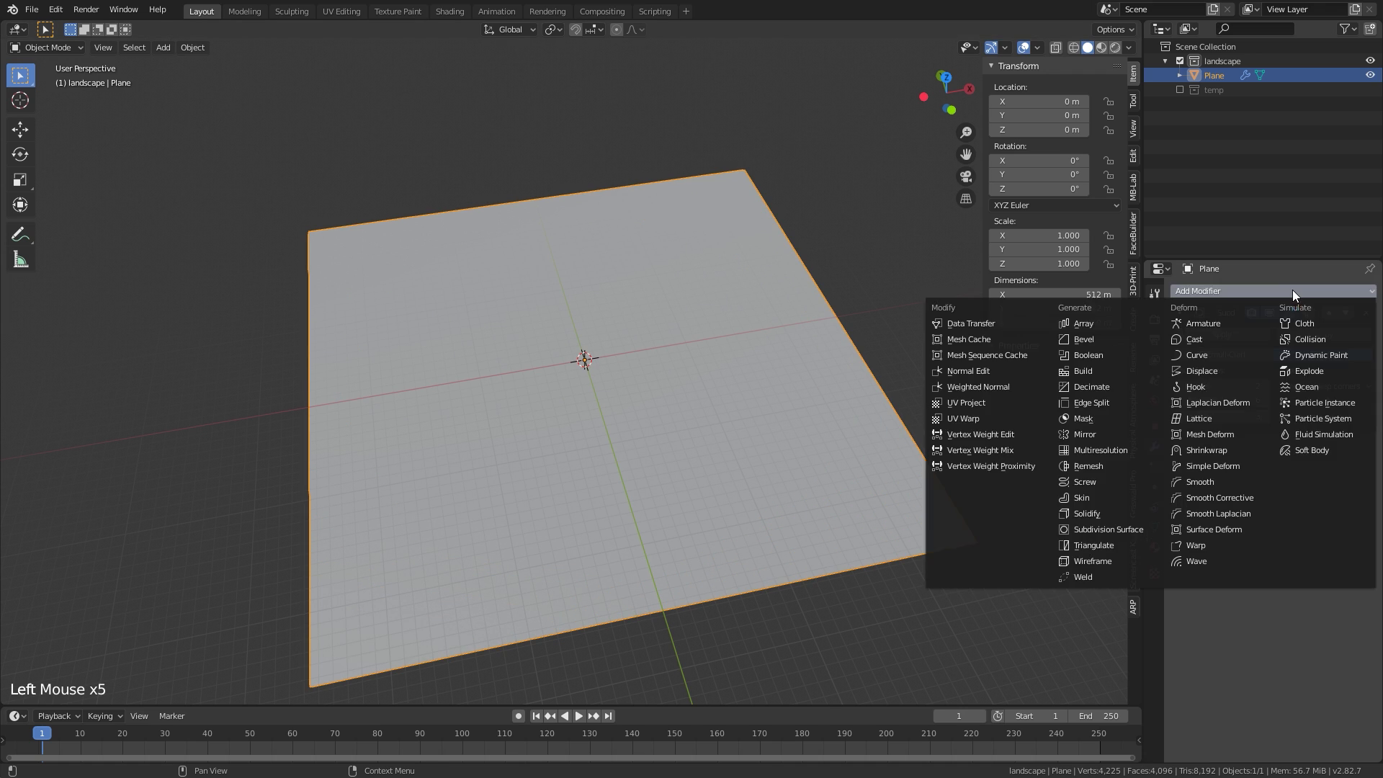
{"action": "left_click", "coordinate": [1116, 530]}
{"action": "left_click", "coordinate": [1312, 490]}
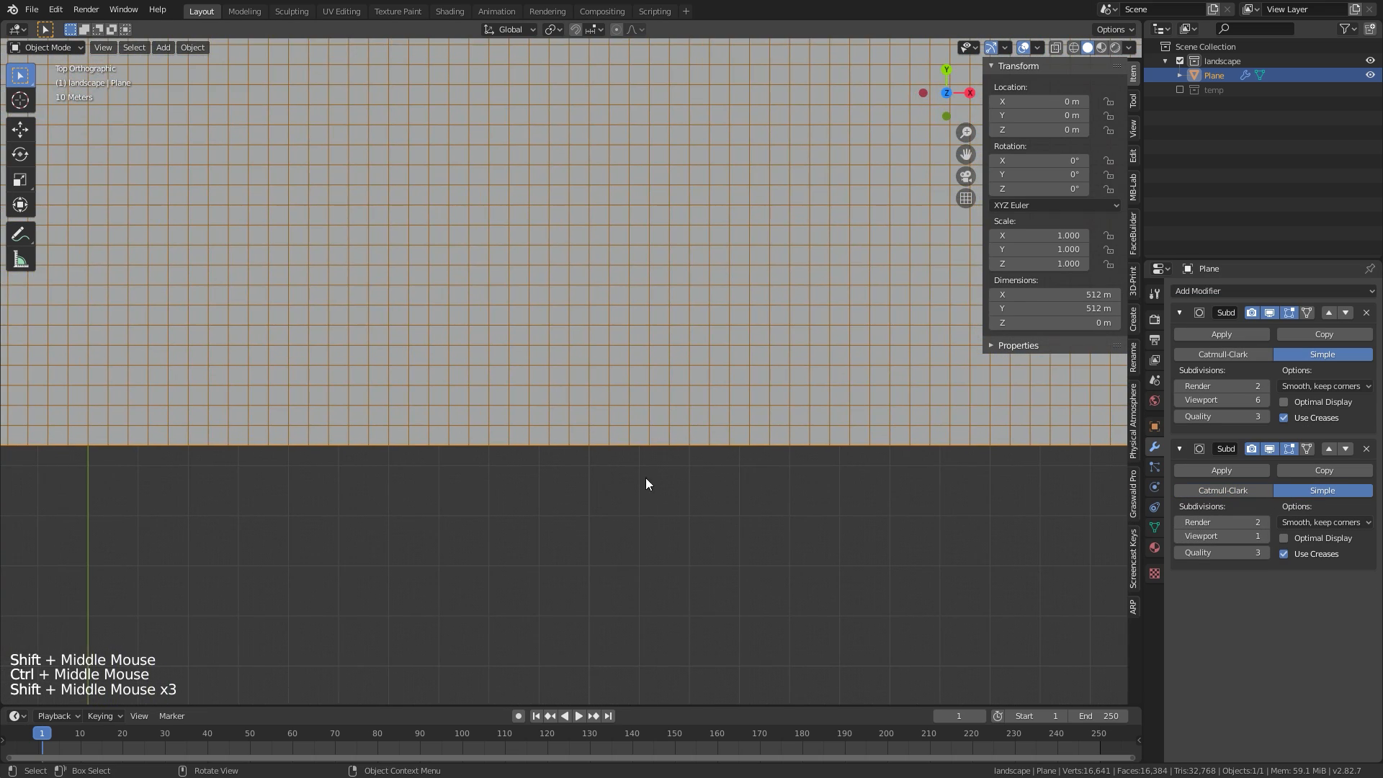
Check the density of the plane's subdivided grid near its edge, and turn off the viewport's wireframe overlay
{"action": "mouse_move", "coordinate": [645, 477]}
{"action": "middle_mouse_down", "text": "ctrl"}
{"action": "mouse_move", "coordinate": [725, 363]}
{"action": "mouse_move", "coordinate": [620, 486]}
{"action": "middle_mouse_up", "text": "ctrl"}
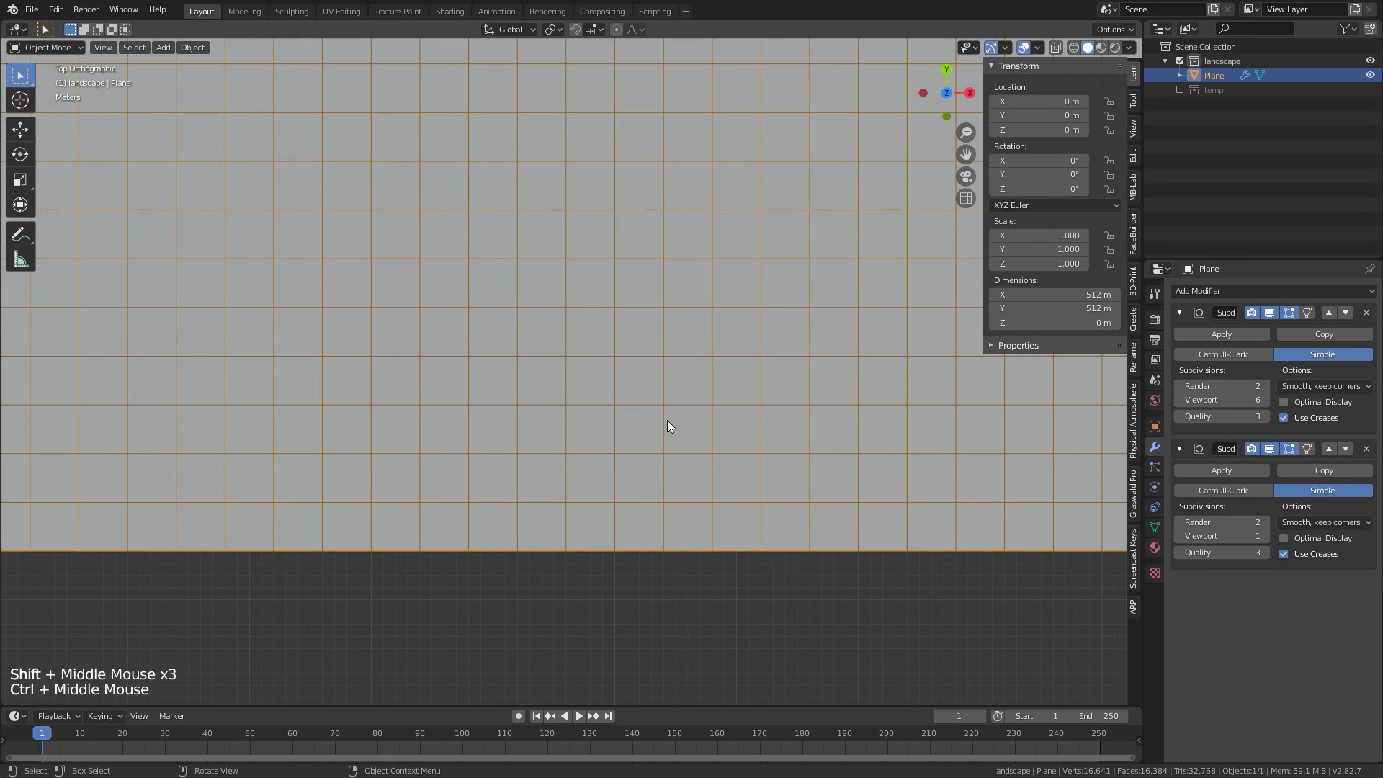
{"action": "middle_click_drag", "start_coordinate": [667, 425], "coordinate": [649, 544], "text": "ctrl"}
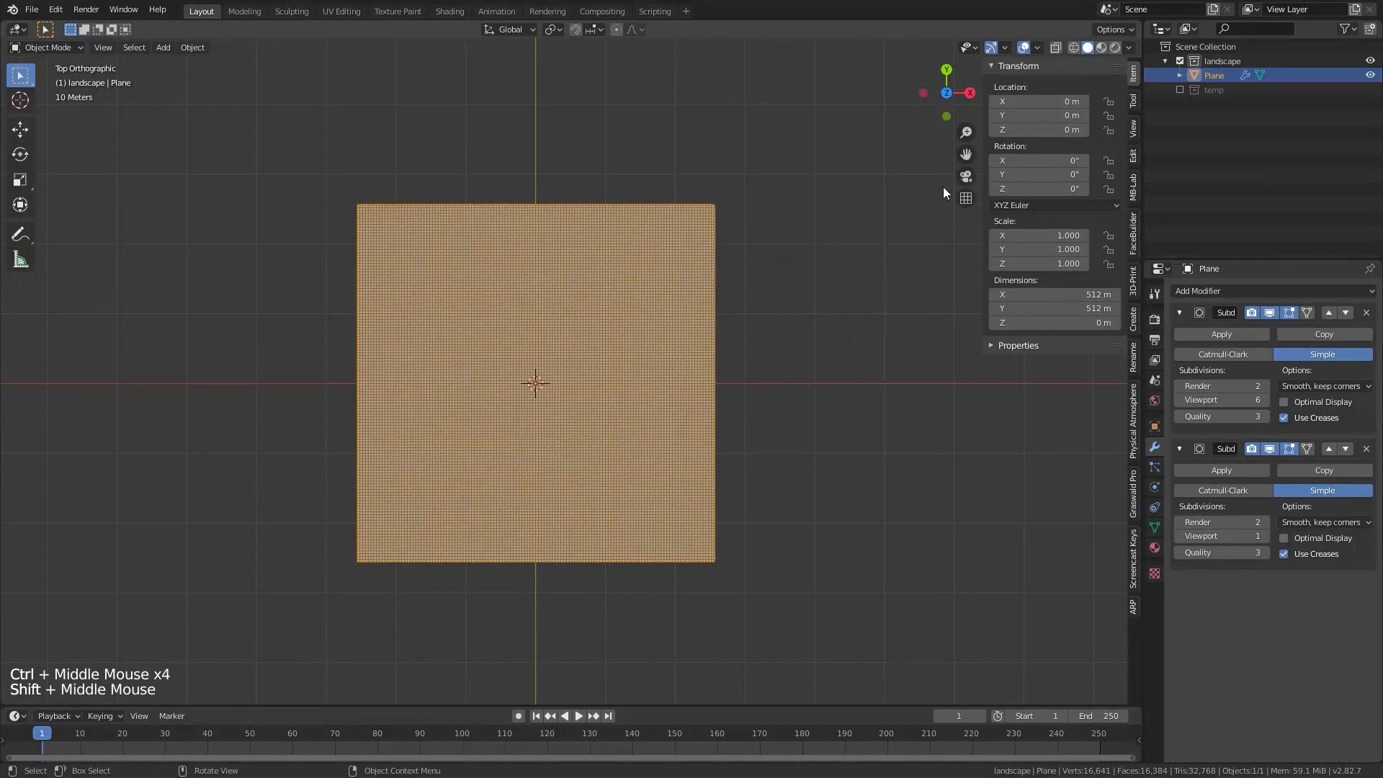
{"action": "left_click", "coordinate": [1038, 48]}
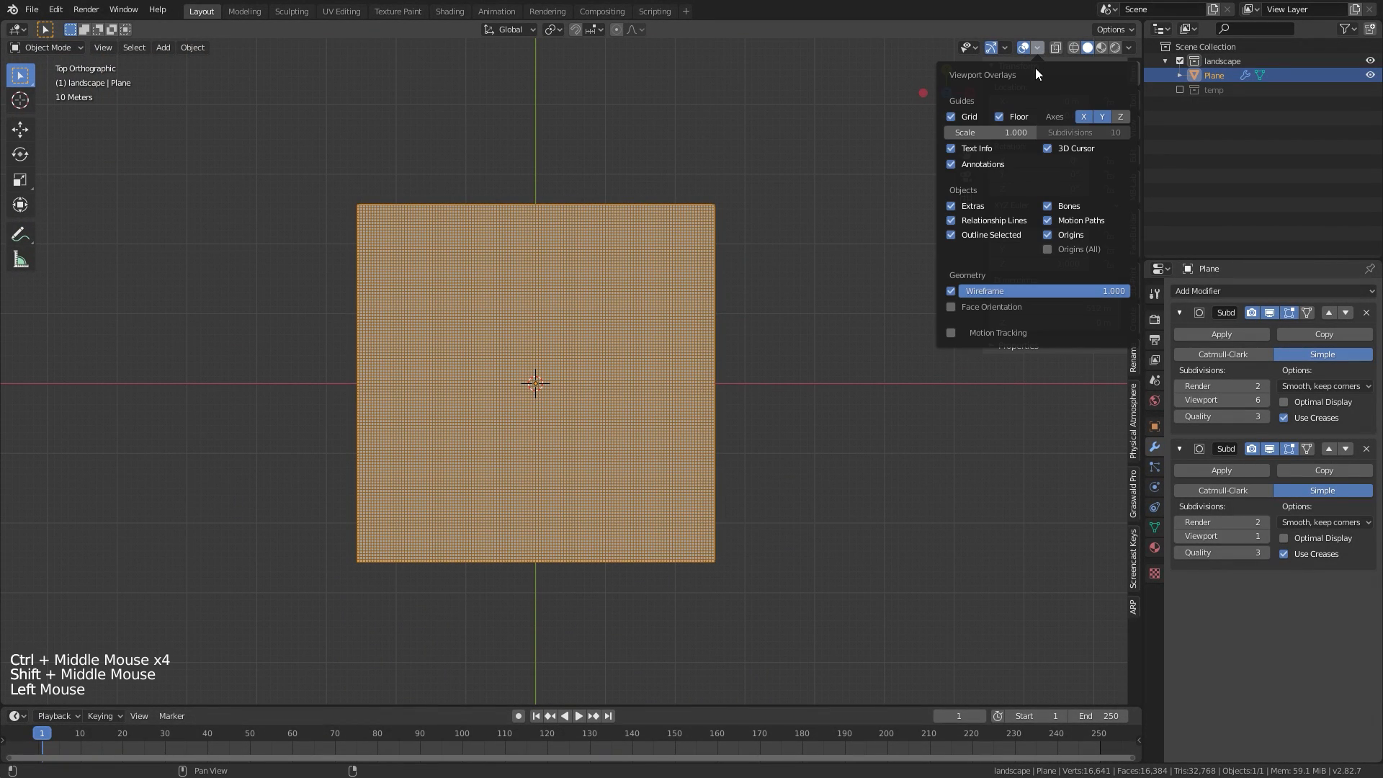
{"action": "left_click", "coordinate": [951, 291]}
Set the viewport's clip end distance to 4000 m so the whole plane is drawn in perspective
{"action": "middle_click_drag", "start_coordinate": [829, 345], "coordinate": [795, 361]}
{"action": "middle_click_drag", "start_coordinate": [766, 493], "coordinate": [722, 434], "text": "ctrl"}
{"action": "middle_click_drag", "start_coordinate": [730, 425], "coordinate": [728, 414], "text": "ctrl"}
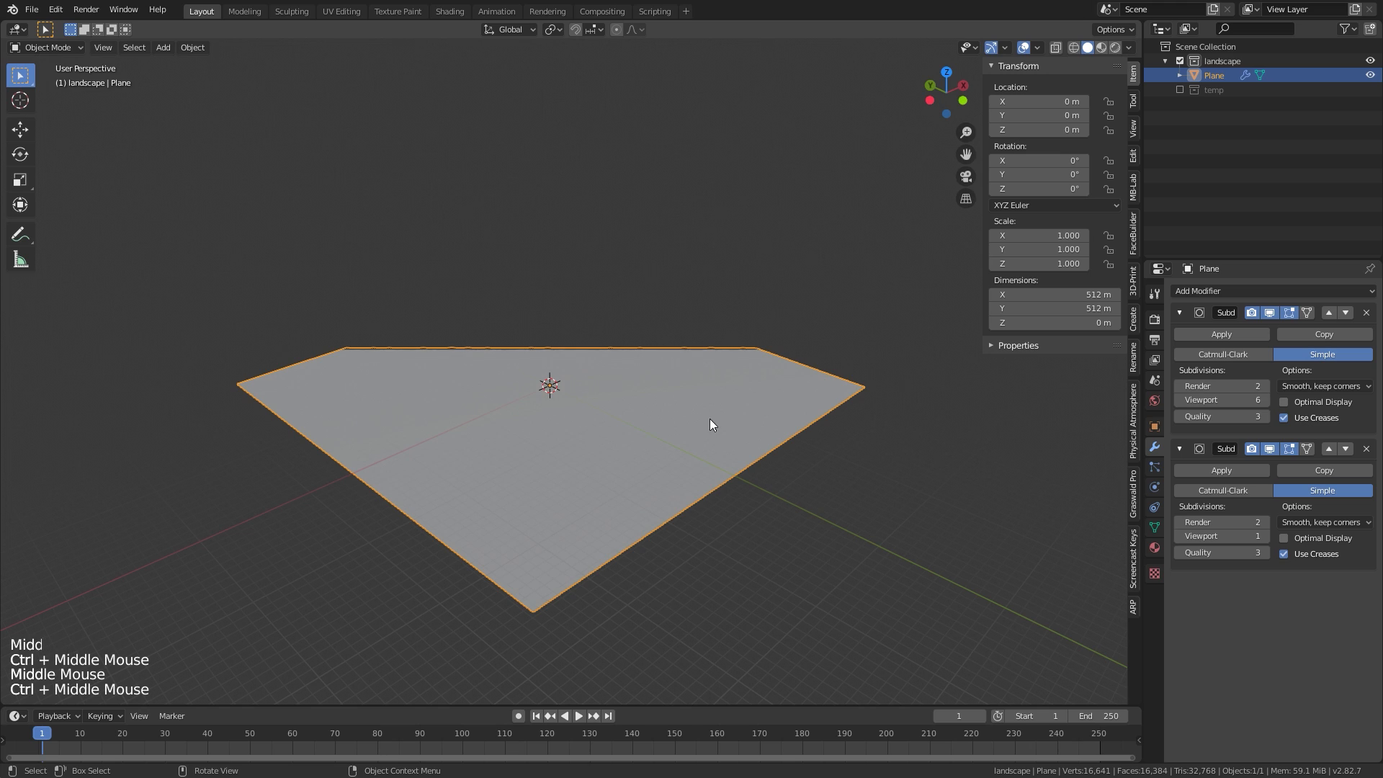
{"action": "left_click", "coordinate": [1134, 133]}
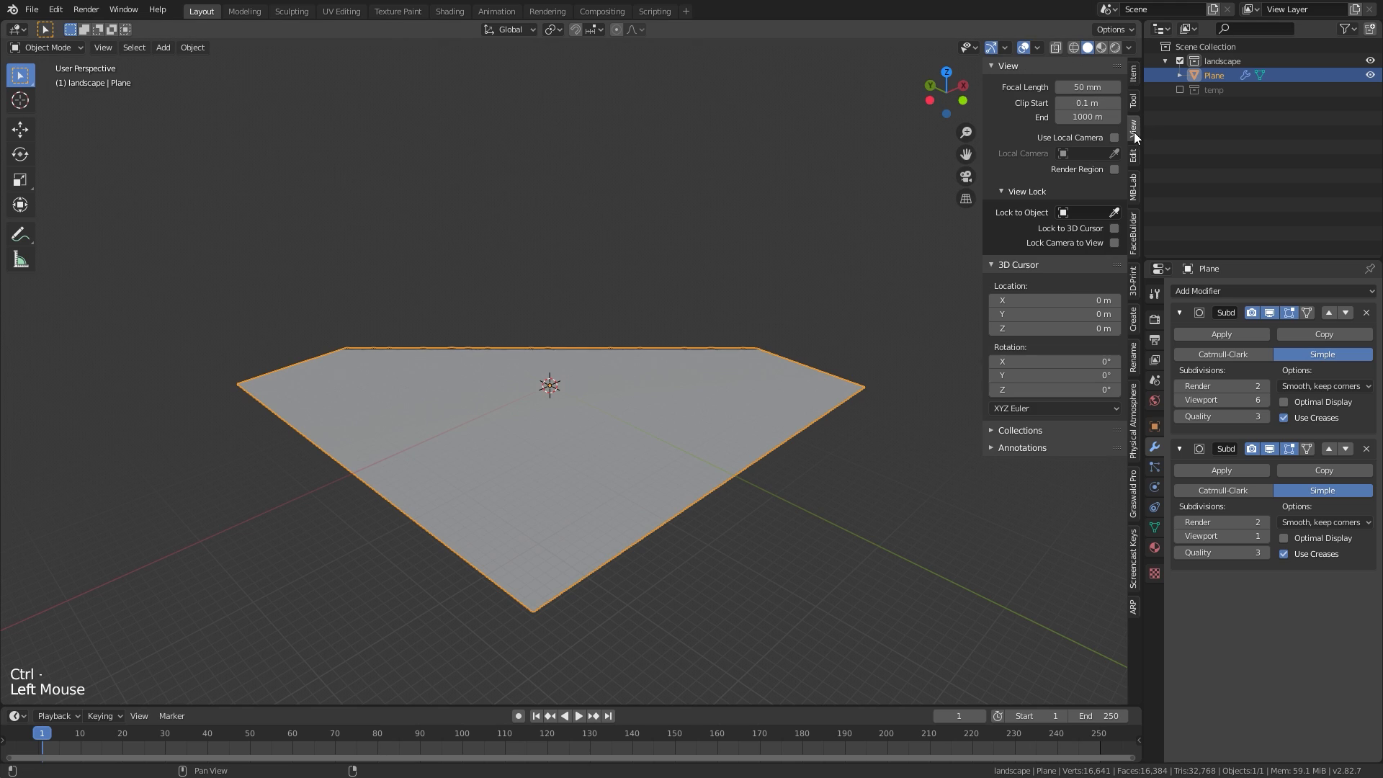
{"action": "double_click", "coordinate": [1095, 118]}
{"action": "type", "text": "4000"}
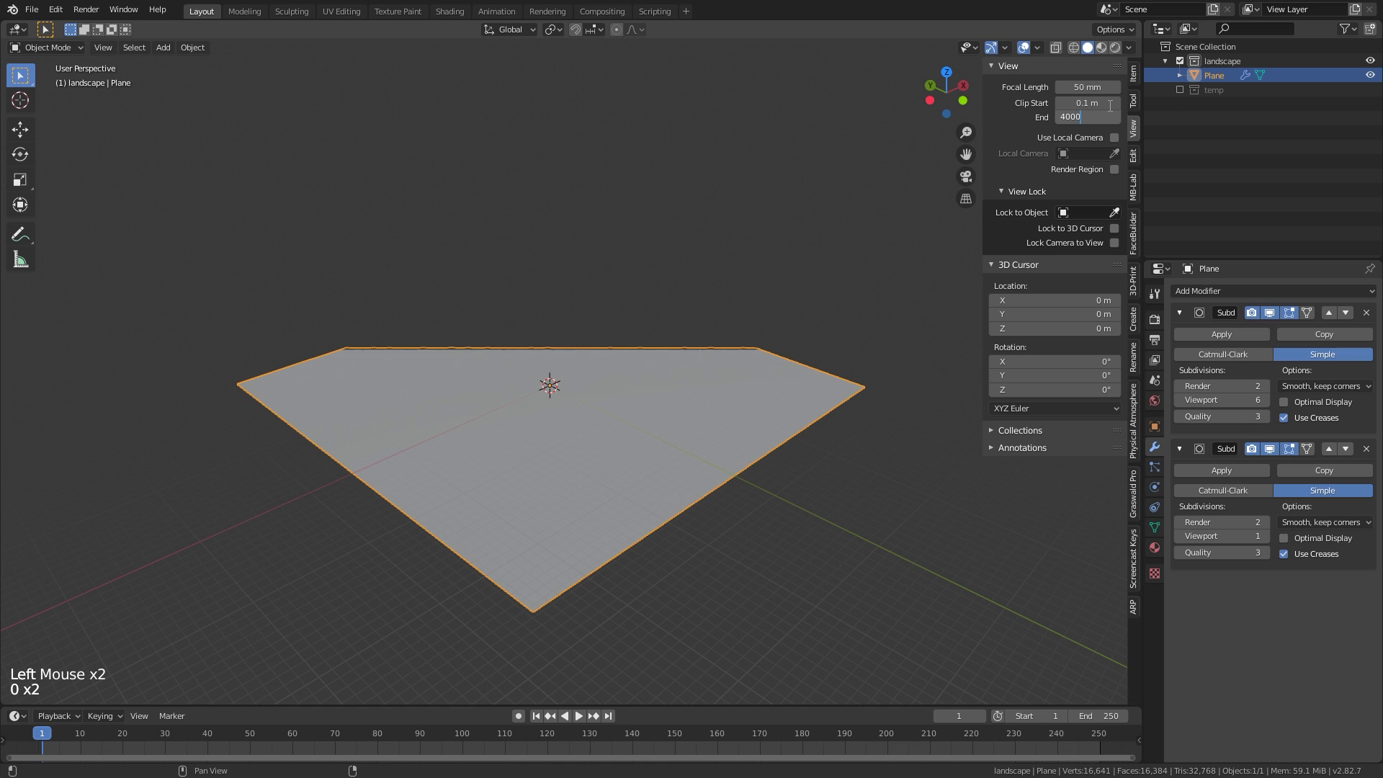
{"action": "left_click", "coordinate": [1110, 105]}
{"action": "key", "text": "n"}
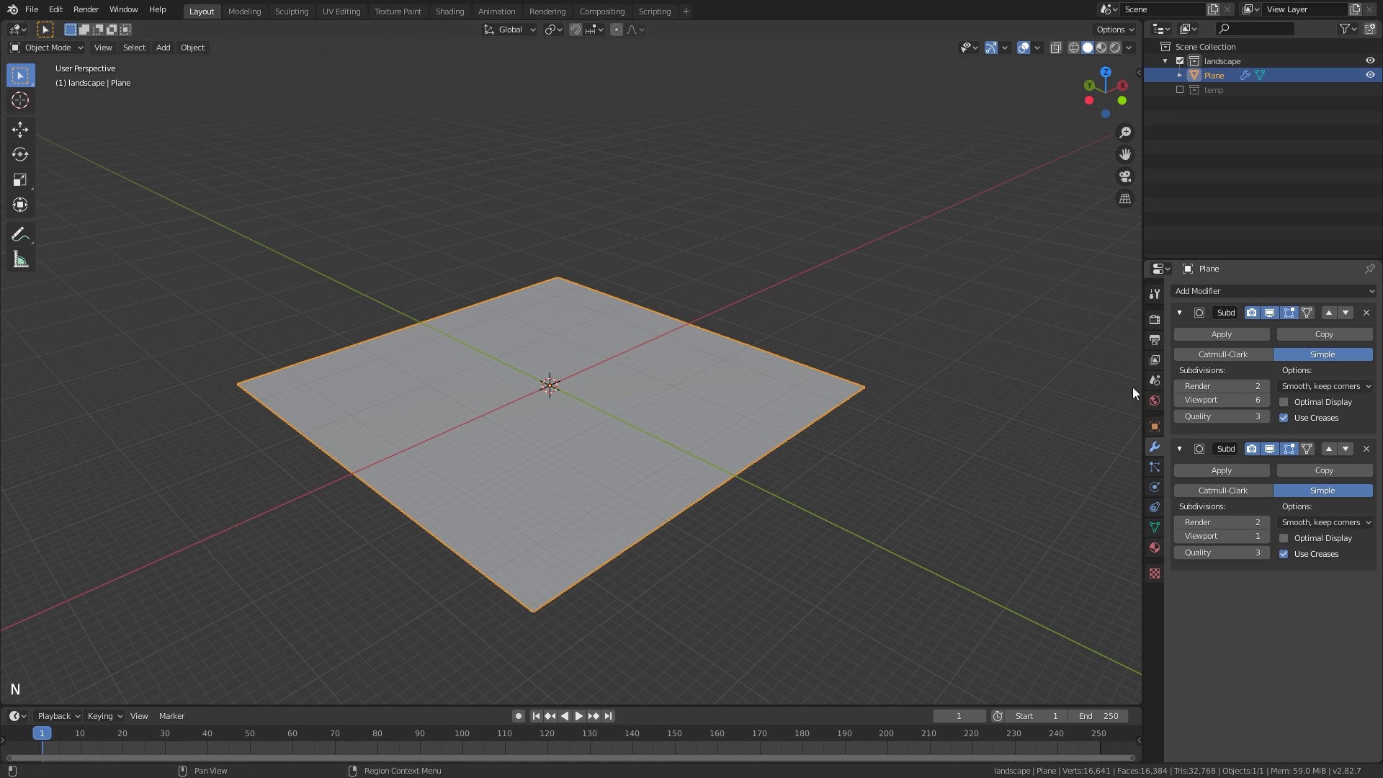
Apply both Subdivision Surface modifiers to the plane
{"action": "left_click", "coordinate": [1222, 334]}
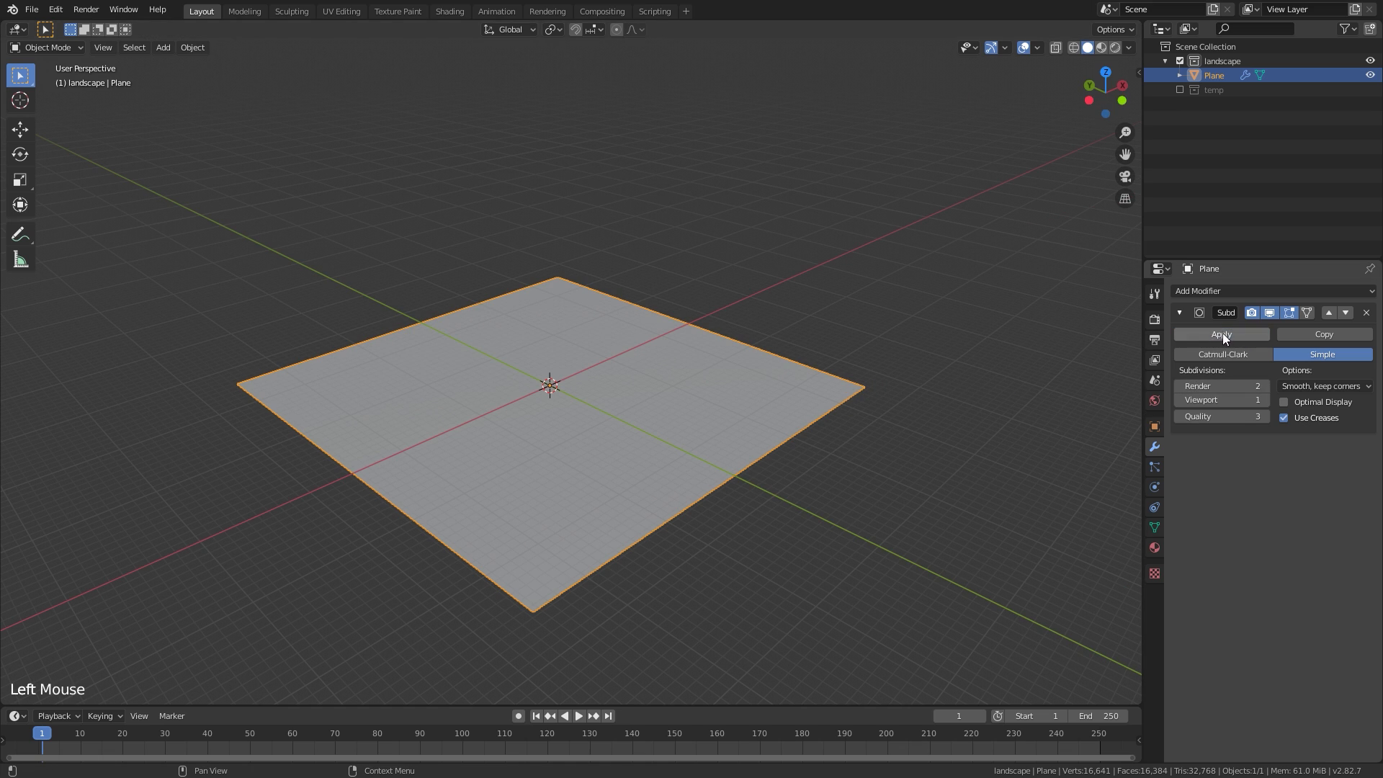
{"action": "left_click", "coordinate": [1219, 334]}
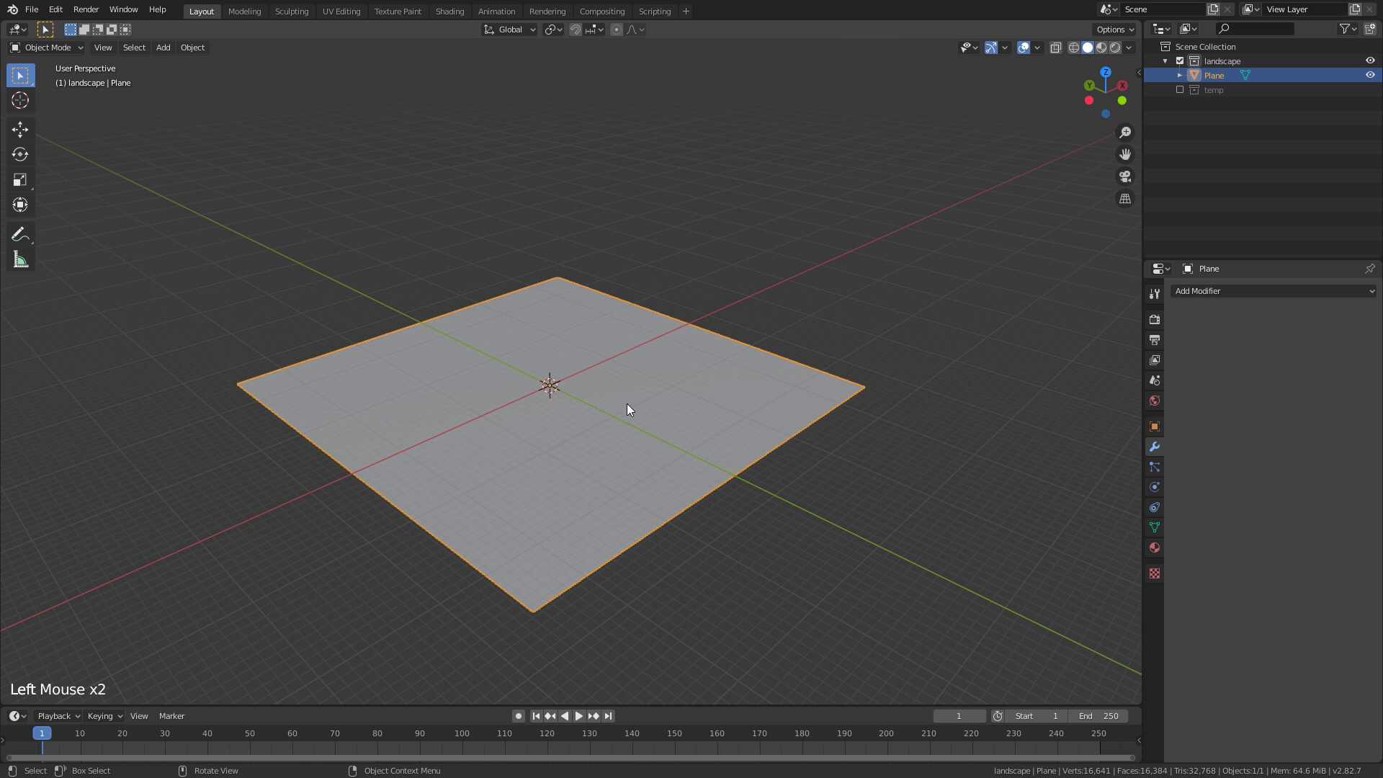
{"action": "middle_click_drag", "start_coordinate": [627, 403], "coordinate": [517, 347]}
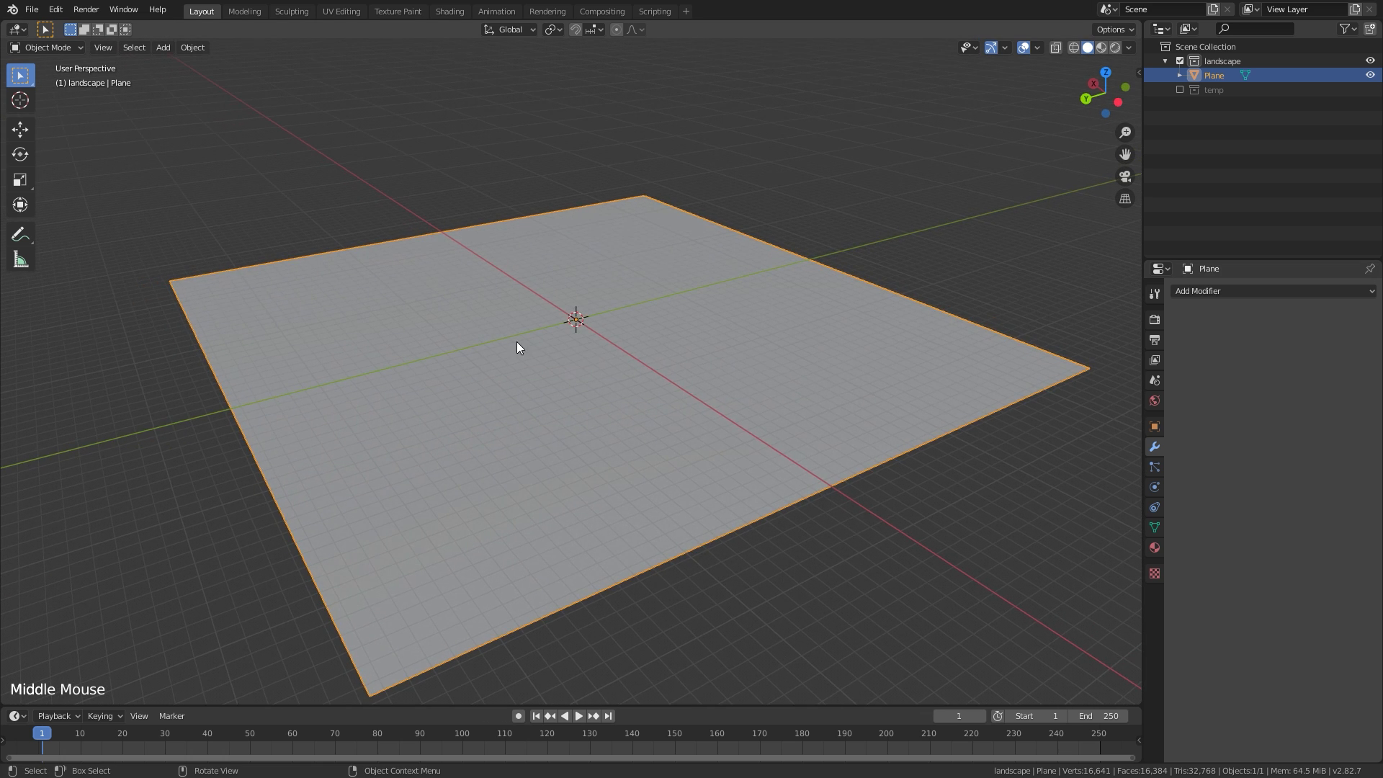
Paste the copied human figure into the scene as a scale reference and show the viewport in material preview shading
{"action": "key", "text": "ctrl+v"}
{"action": "key", "text": "q"}
{"action": "left_click", "coordinate": [595, 349]}
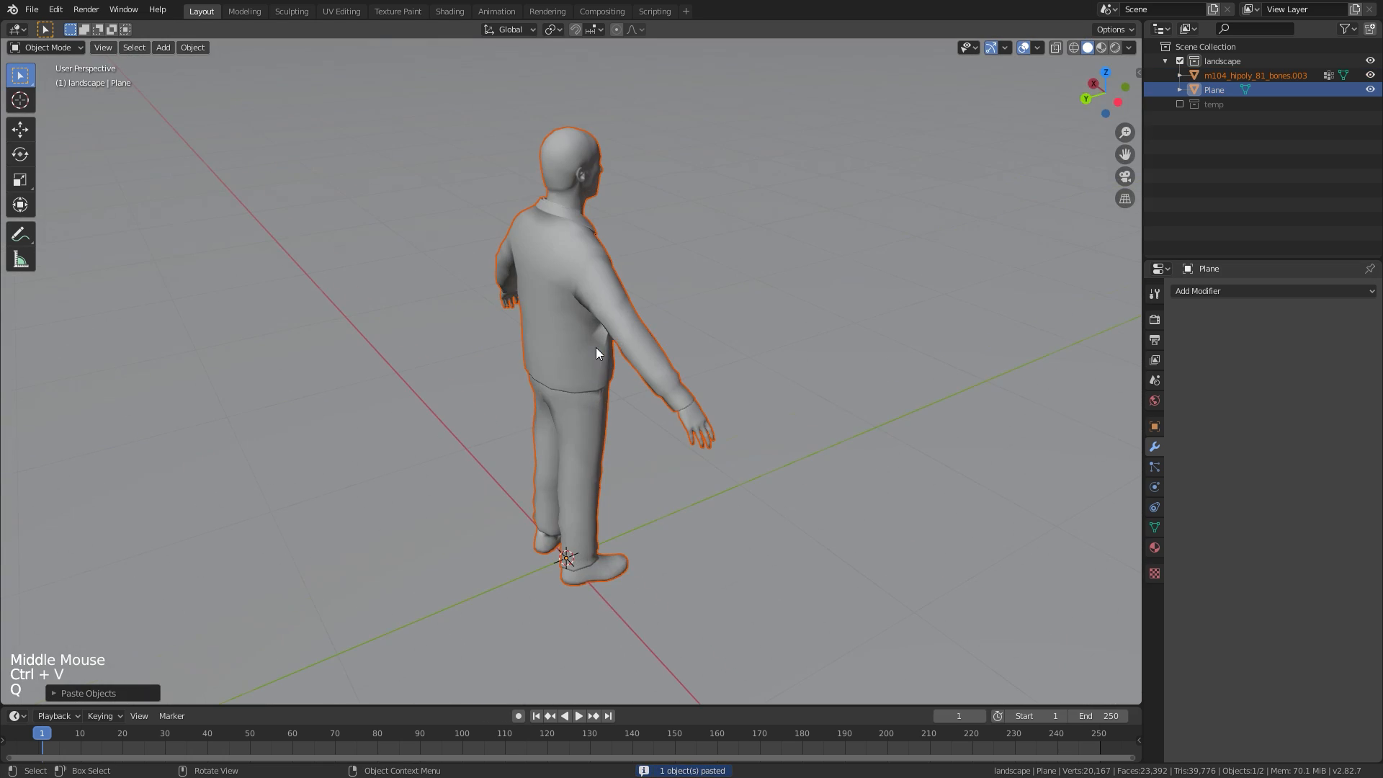
{"action": "middle_click_drag", "start_coordinate": [614, 342], "coordinate": [606, 274]}
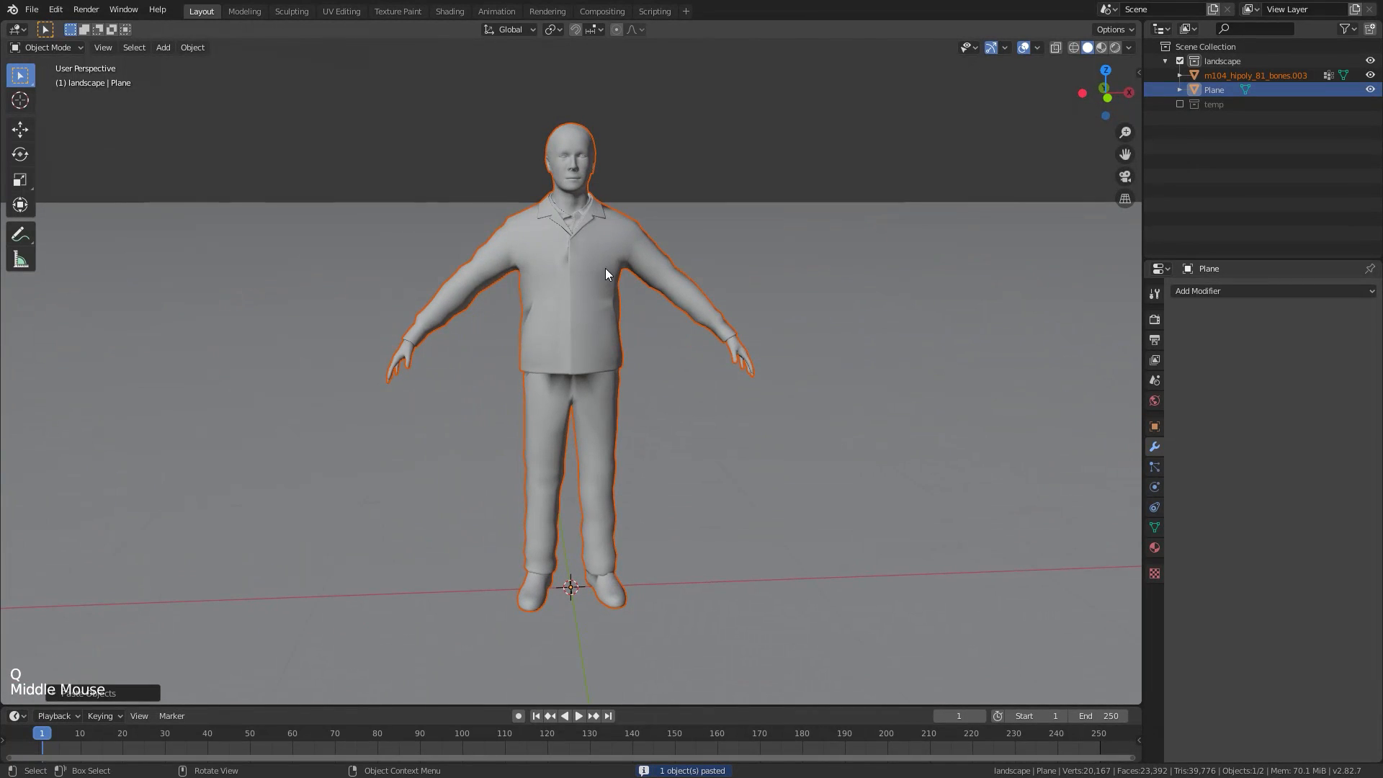
{"action": "key", "text": "alt+a"}
{"action": "left_click", "coordinate": [1105, 47]}
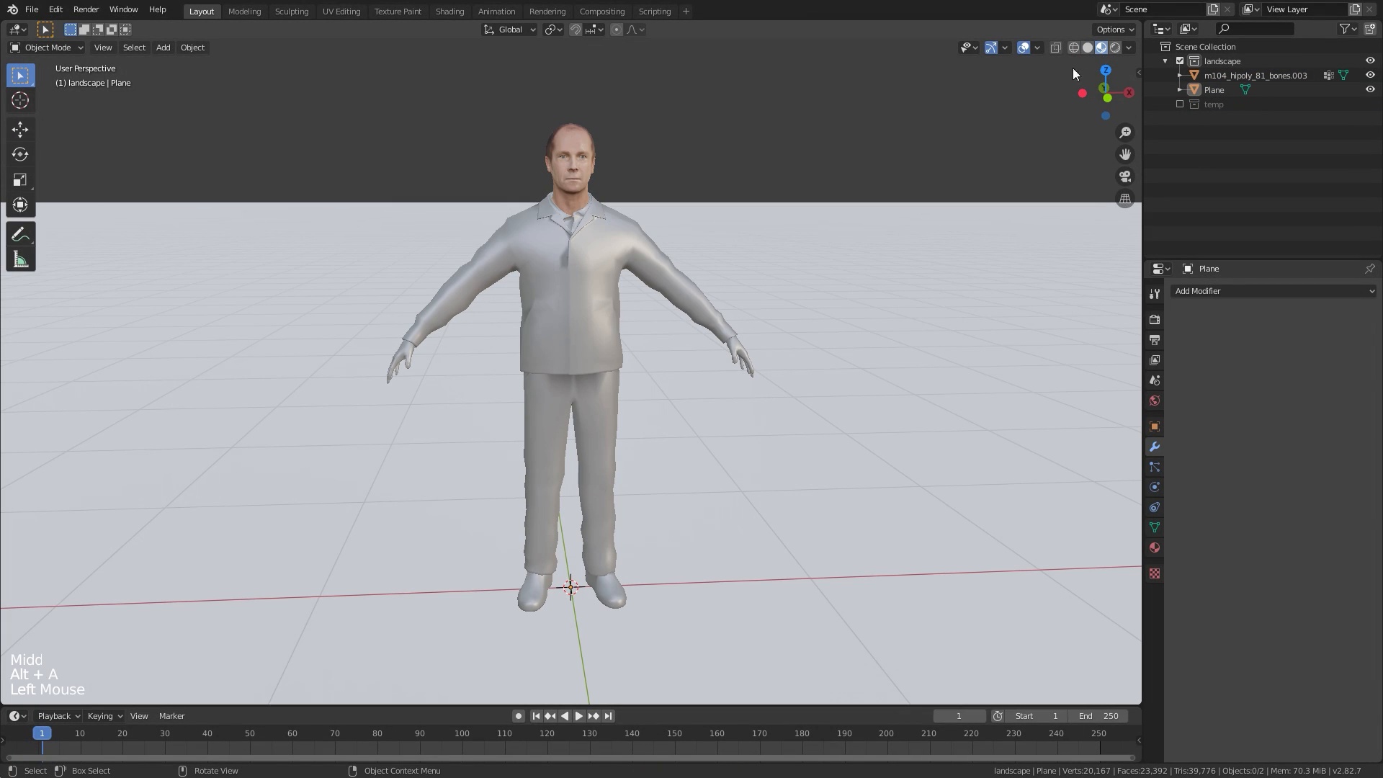
{"action": "middle_click_drag", "start_coordinate": [600, 340], "coordinate": [702, 284]}
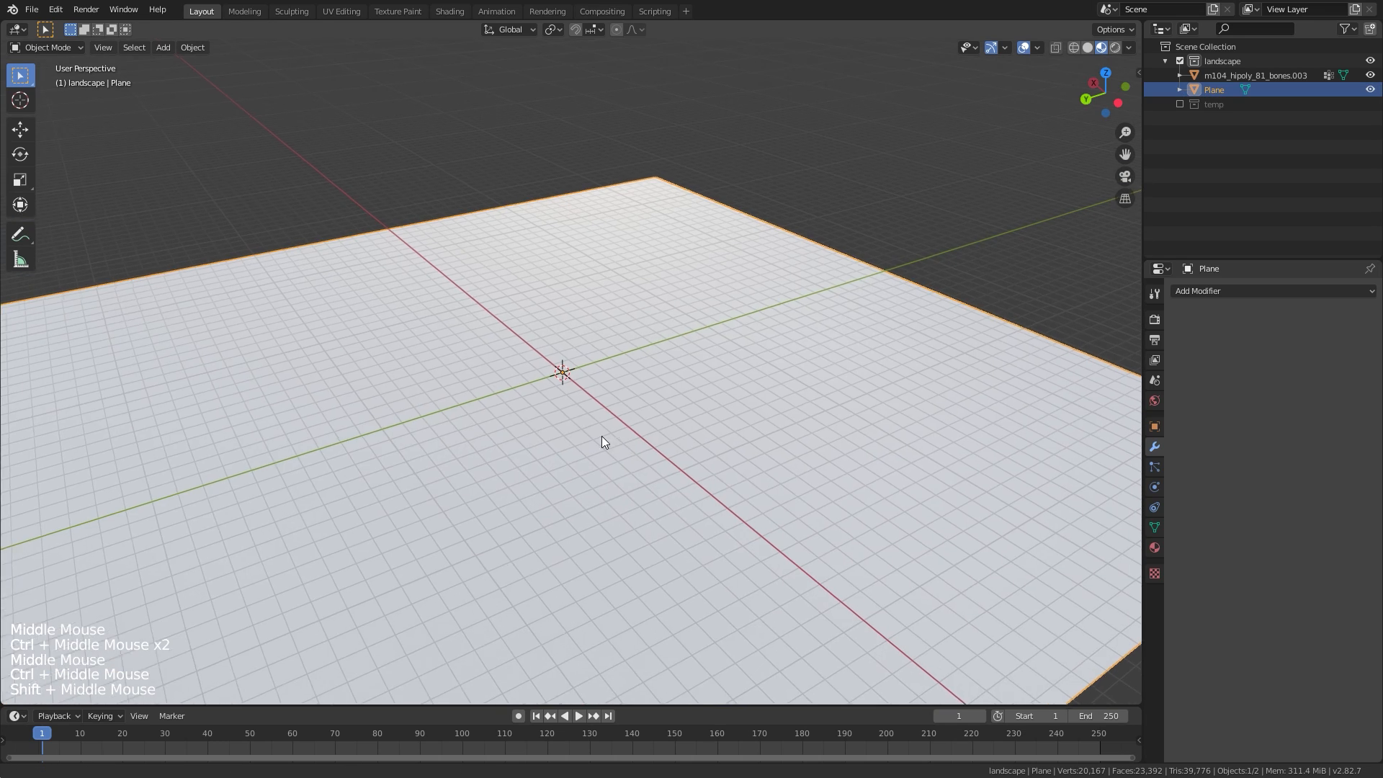
Put the plane into Sculpt Mode, show the names of the sculpt brushes, and turn off X mirroring
{"action": "middle_click_drag", "start_coordinate": [602, 435], "coordinate": [593, 426], "text": "shift"}
{"action": "left_click", "coordinate": [44, 49]}
{"action": "left_click", "coordinate": [51, 95]}
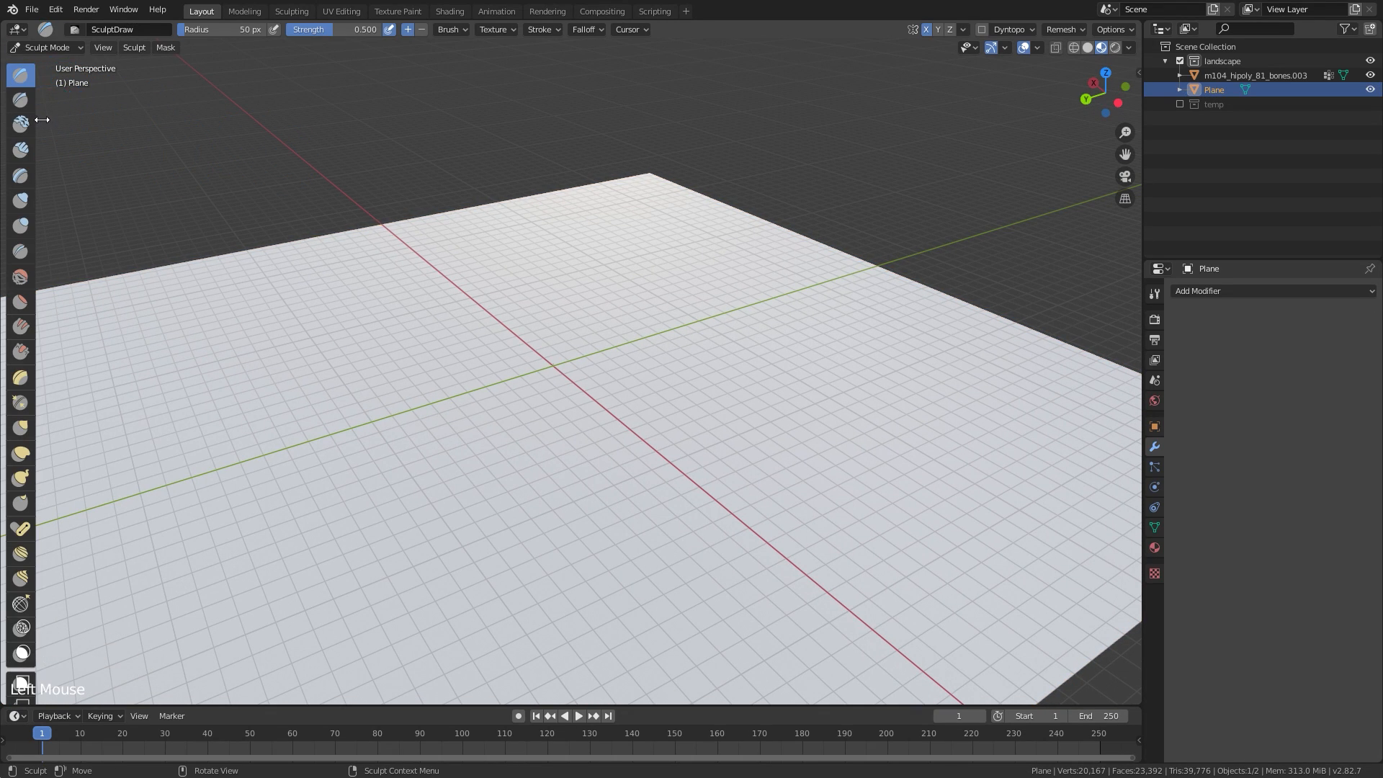
{"action": "left_click_drag", "start_coordinate": [41, 119], "coordinate": [129, 123]}
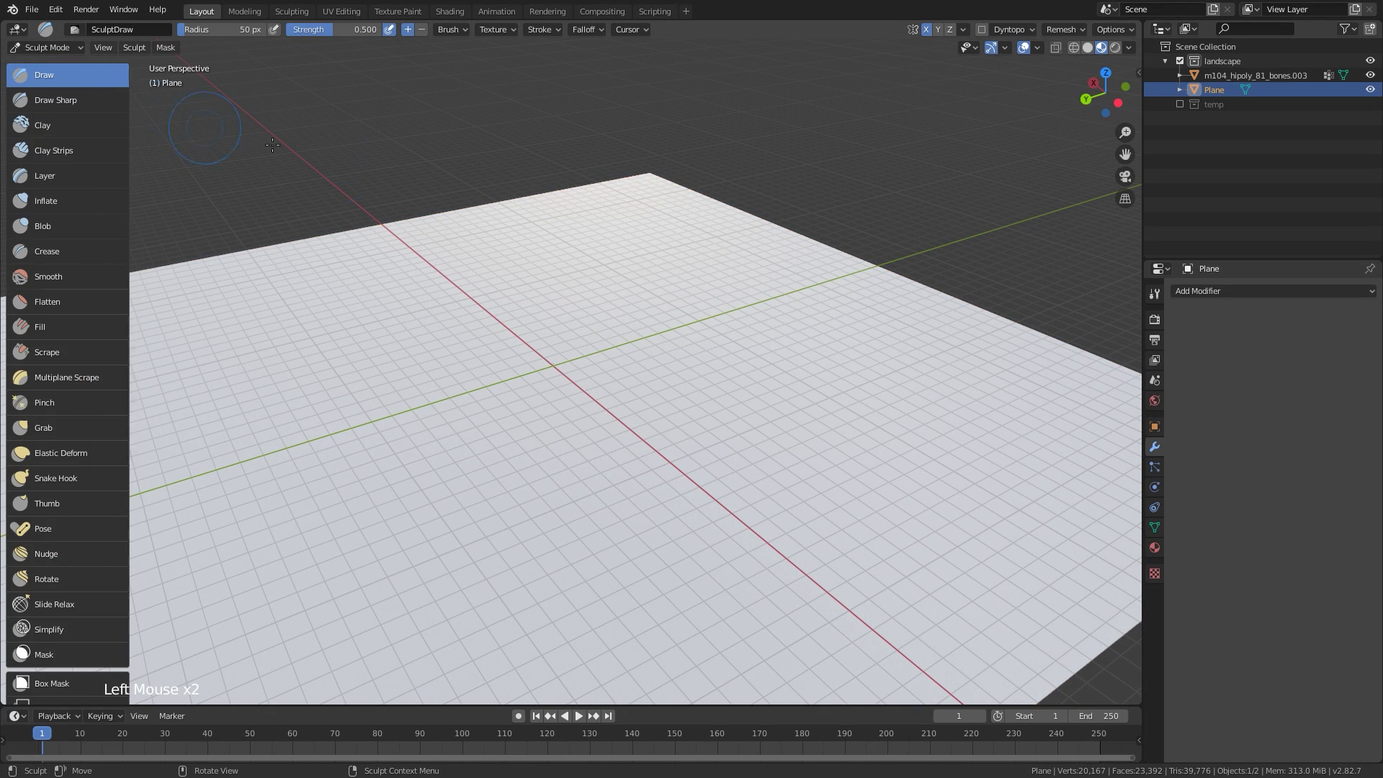
{"action": "middle_click_drag", "start_coordinate": [879, 295], "coordinate": [981, 49]}
{"action": "left_click", "coordinate": [964, 29]}
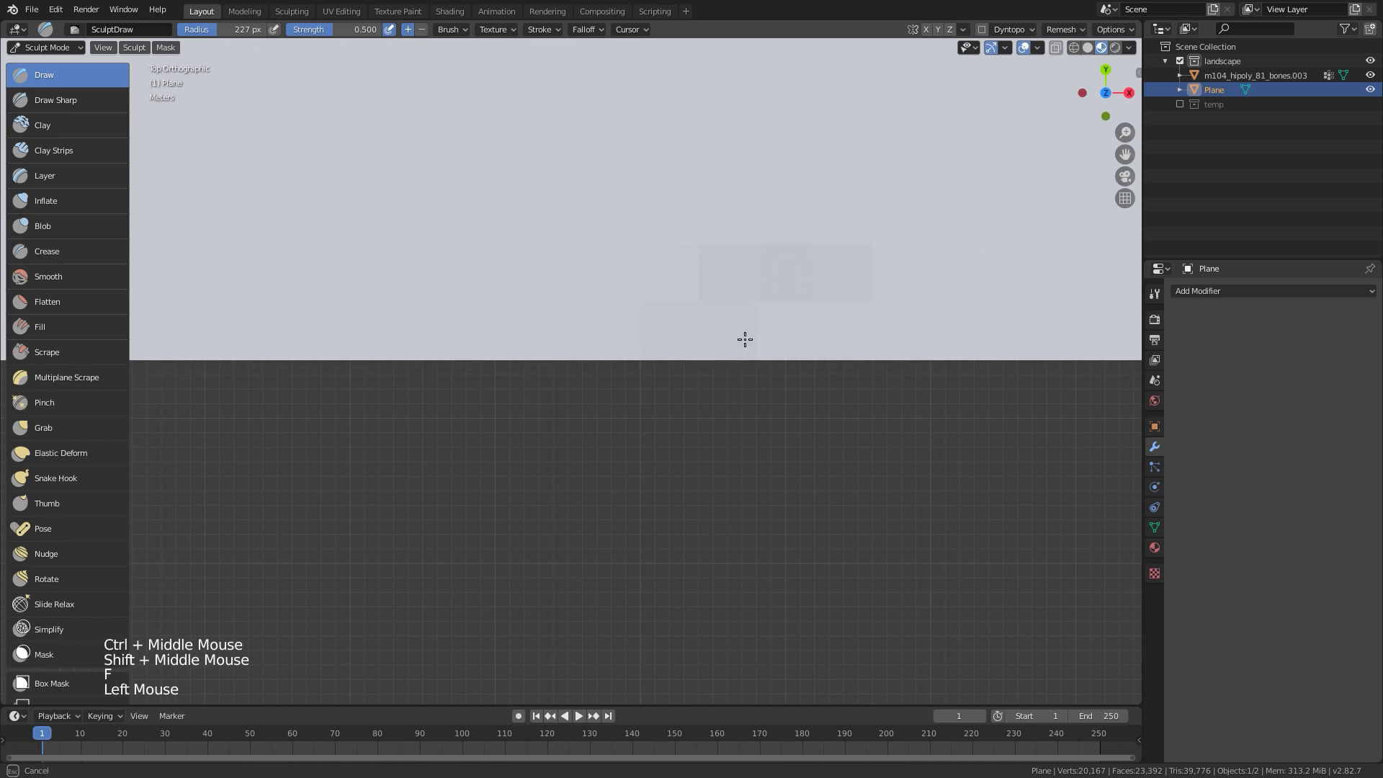
Lock sculpting on the X and Y axes and test the Draw brush along the plane's edge from the top view
{"action": "mouse_move", "coordinate": [744, 340]}
{"action": "left_mouse_down"}
{"action": "mouse_move", "coordinate": [818, 331]}
{"action": "mouse_move", "coordinate": [762, 353]}
{"action": "mouse_move", "coordinate": [735, 346]}
{"action": "mouse_move", "coordinate": [785, 324]}
{"action": "mouse_move", "coordinate": [772, 317]}
{"action": "left_mouse_up"}
{"action": "middle_click_drag", "start_coordinate": [772, 317], "coordinate": [741, 416], "text": "ctrl"}
{"action": "key", "text": "b"}
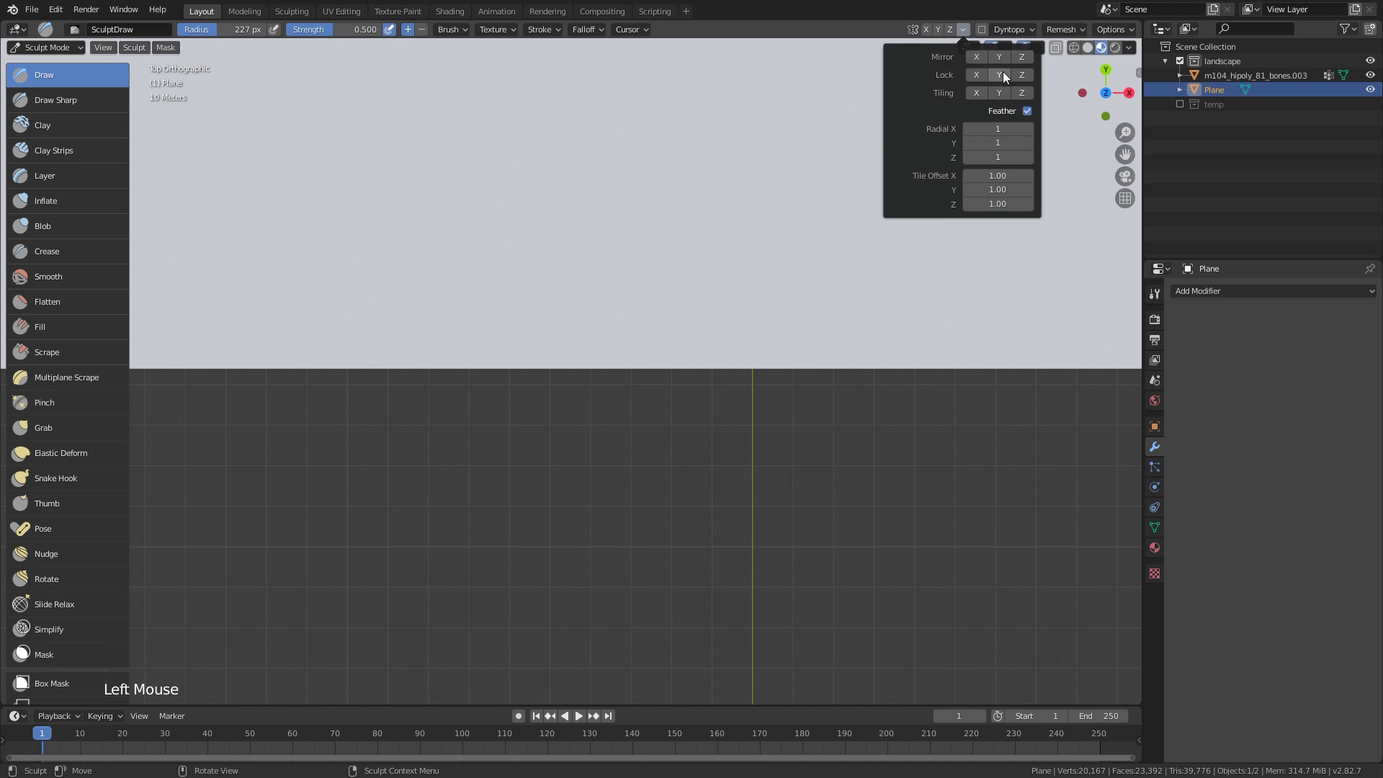
{"action": "left_click", "coordinate": [1002, 71]}
{"action": "left_click", "coordinate": [976, 74]}
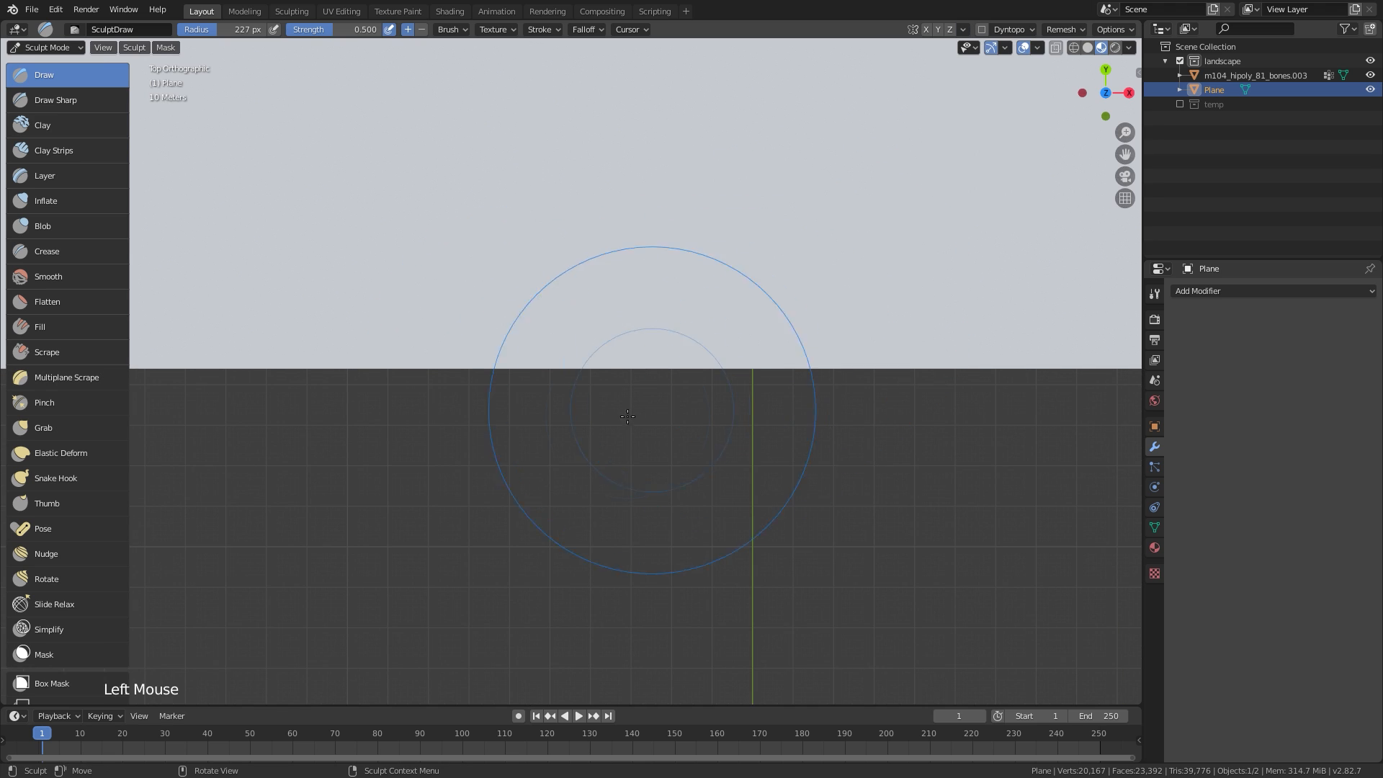
{"action": "mouse_move", "coordinate": [785, 322]}
{"action": "left_mouse_down"}
{"action": "mouse_move", "coordinate": [779, 288]}
{"action": "mouse_move", "coordinate": [649, 324]}
{"action": "mouse_move", "coordinate": [725, 244]}
{"action": "mouse_move", "coordinate": [565, 352]}
{"action": "mouse_move", "coordinate": [979, 286]}
{"action": "mouse_move", "coordinate": [728, 358]}
{"action": "left_mouse_up"}
Raise a first ridge from the plane's far corner along its edge with the Clay Strips brush at 144 px radius
{"action": "middle_click_drag", "start_coordinate": [728, 358], "coordinate": [630, 207]}
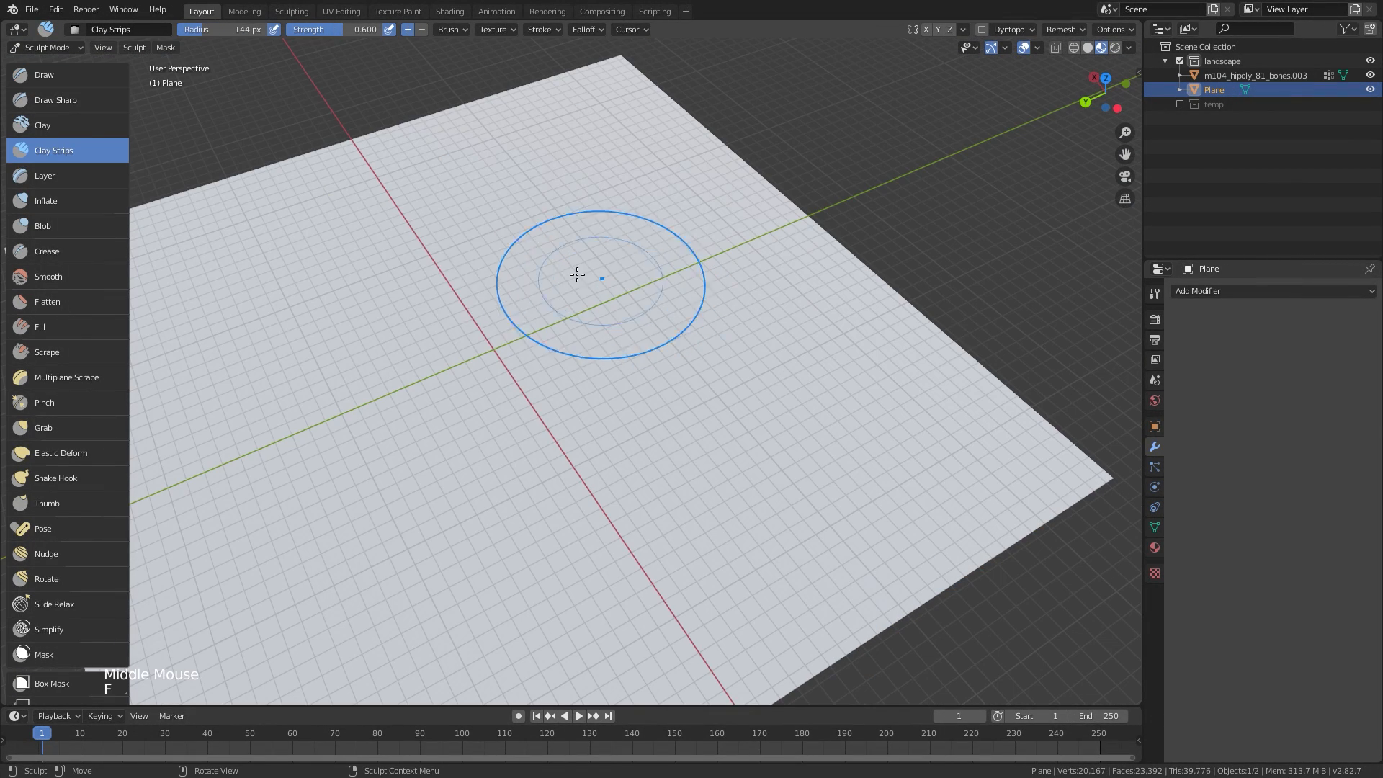
{"action": "key", "text": "f"}
{"action": "left_click_drag", "start_coordinate": [597, 103], "coordinate": [519, 186]}
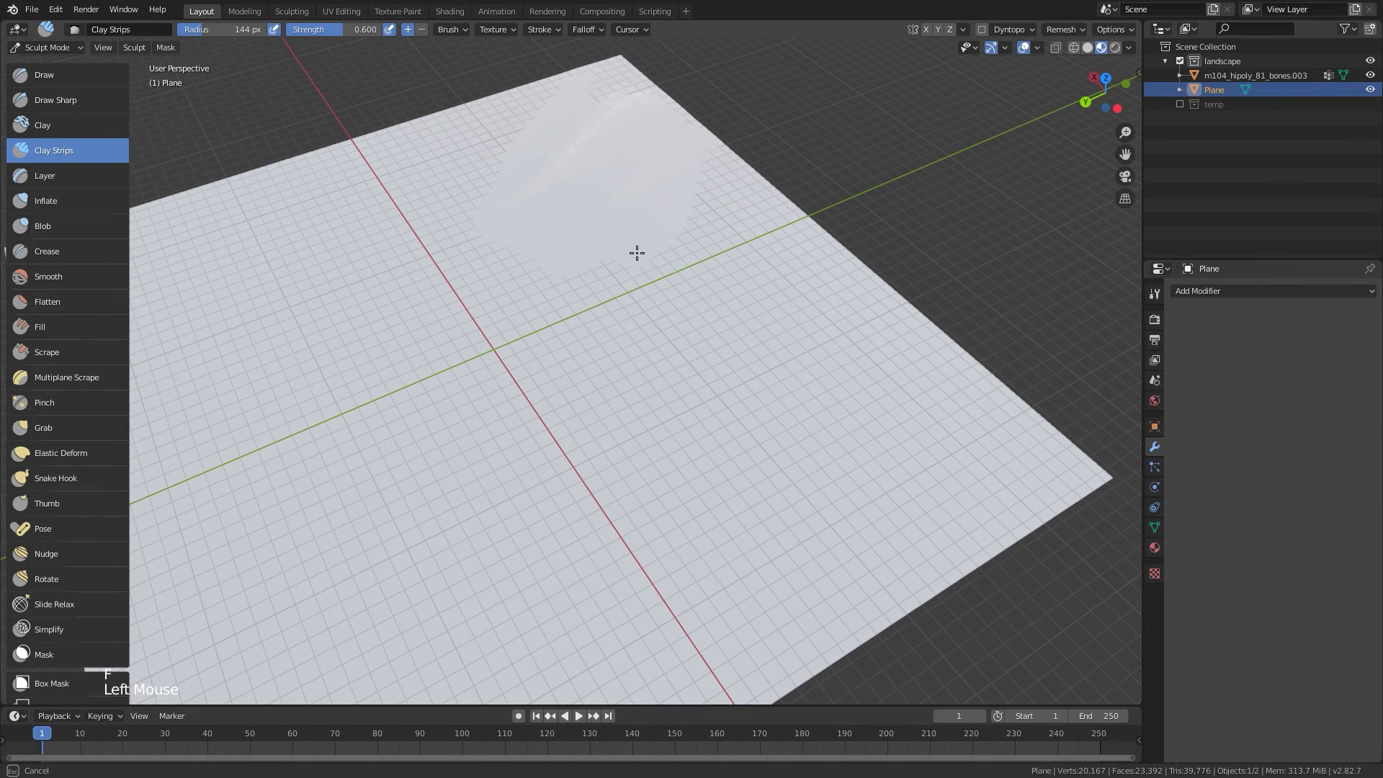
{"action": "left_click_drag", "start_coordinate": [637, 252], "coordinate": [796, 349]}
Enlarge the Clay Strips brush to 164 px, extend the ridge along the edge and into the plane's middle, and smooth the raised area
{"action": "key", "text": "f"}
{"action": "left_click", "coordinate": [692, 252]}
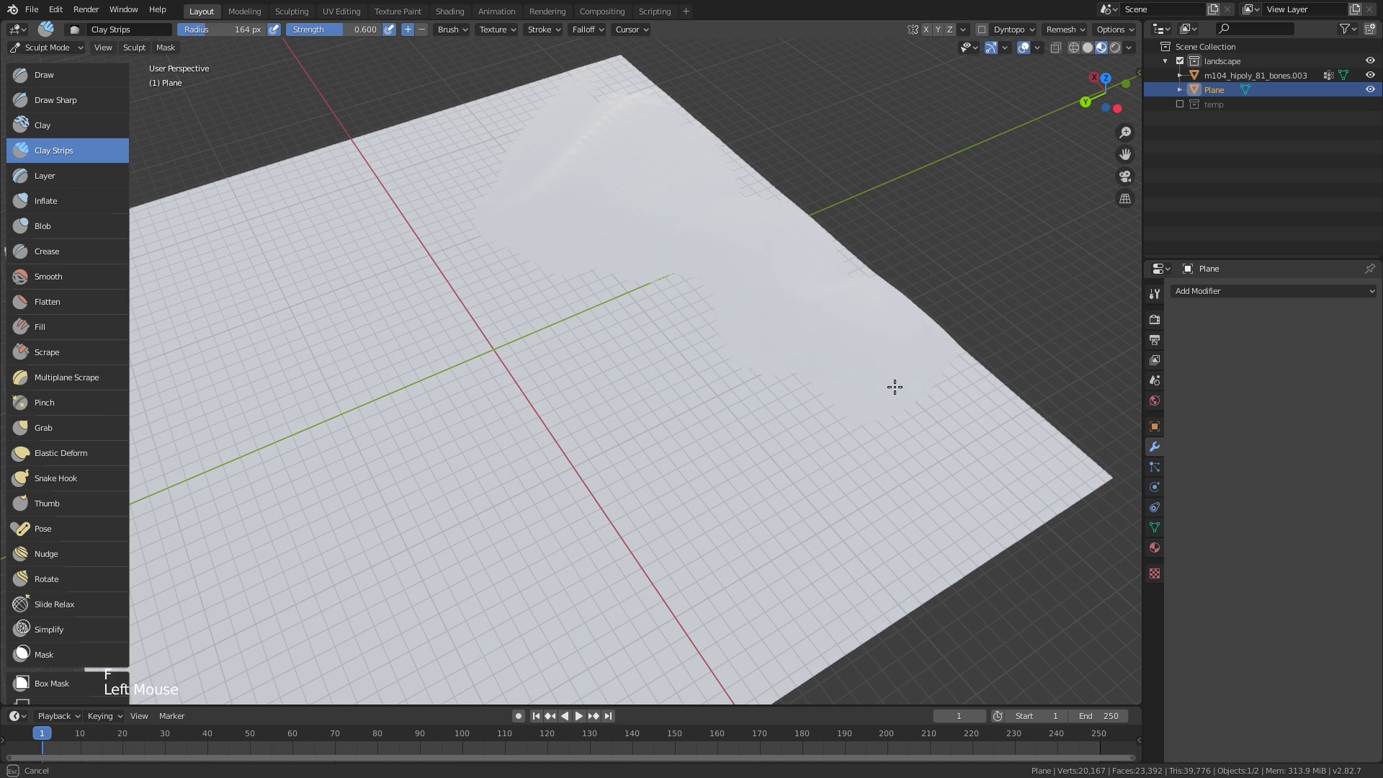
{"action": "mouse_move", "coordinate": [895, 387]}
{"action": "left_mouse_down"}
{"action": "mouse_move", "coordinate": [1044, 441]}
{"action": "mouse_move", "coordinate": [779, 204]}
{"action": "mouse_move", "coordinate": [649, 230]}
{"action": "mouse_move", "coordinate": [726, 290]}
{"action": "left_mouse_up"}
{"action": "left_click_drag", "start_coordinate": [691, 340], "coordinate": [622, 477]}
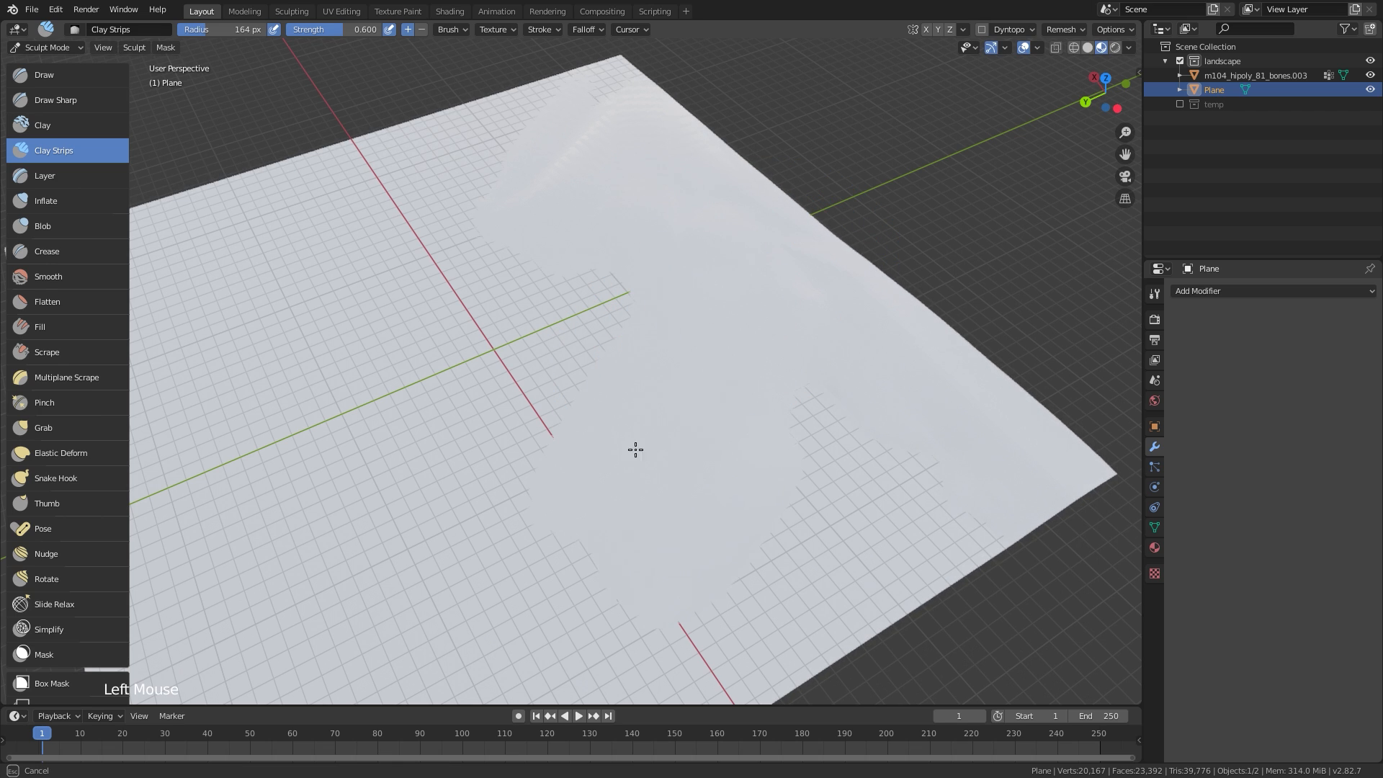
{"action": "mouse_move", "coordinate": [763, 469]}
{"action": "left_mouse_down", "text": "shift"}
{"action": "mouse_move", "coordinate": [639, 593]}
{"action": "mouse_move", "coordinate": [685, 380]}
{"action": "left_mouse_up", "text": "shift"}
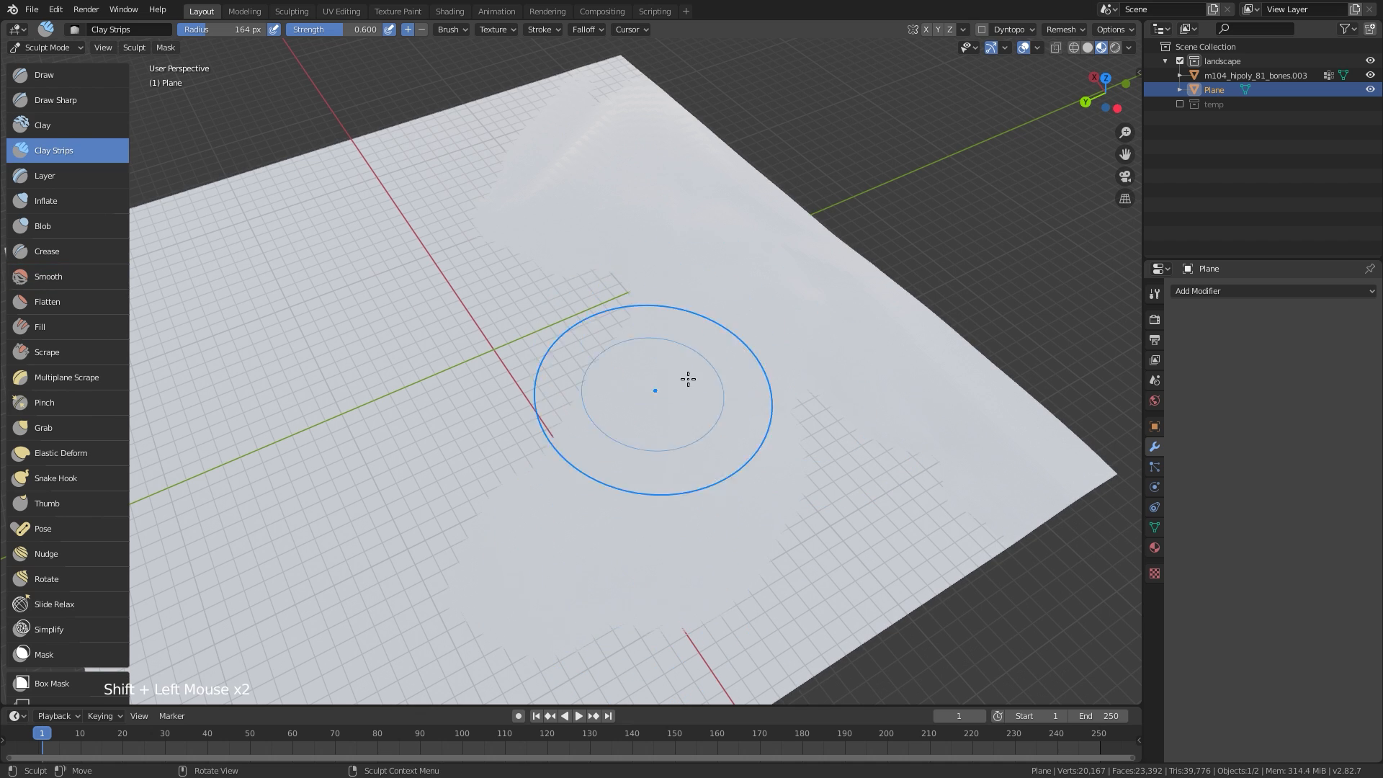
{"action": "mouse_move", "coordinate": [685, 379]}
{"action": "middle_mouse_down"}
{"action": "mouse_move", "coordinate": [753, 325]}
{"action": "mouse_move", "coordinate": [719, 349]}
{"action": "mouse_move", "coordinate": [673, 324]}
{"action": "middle_mouse_up"}
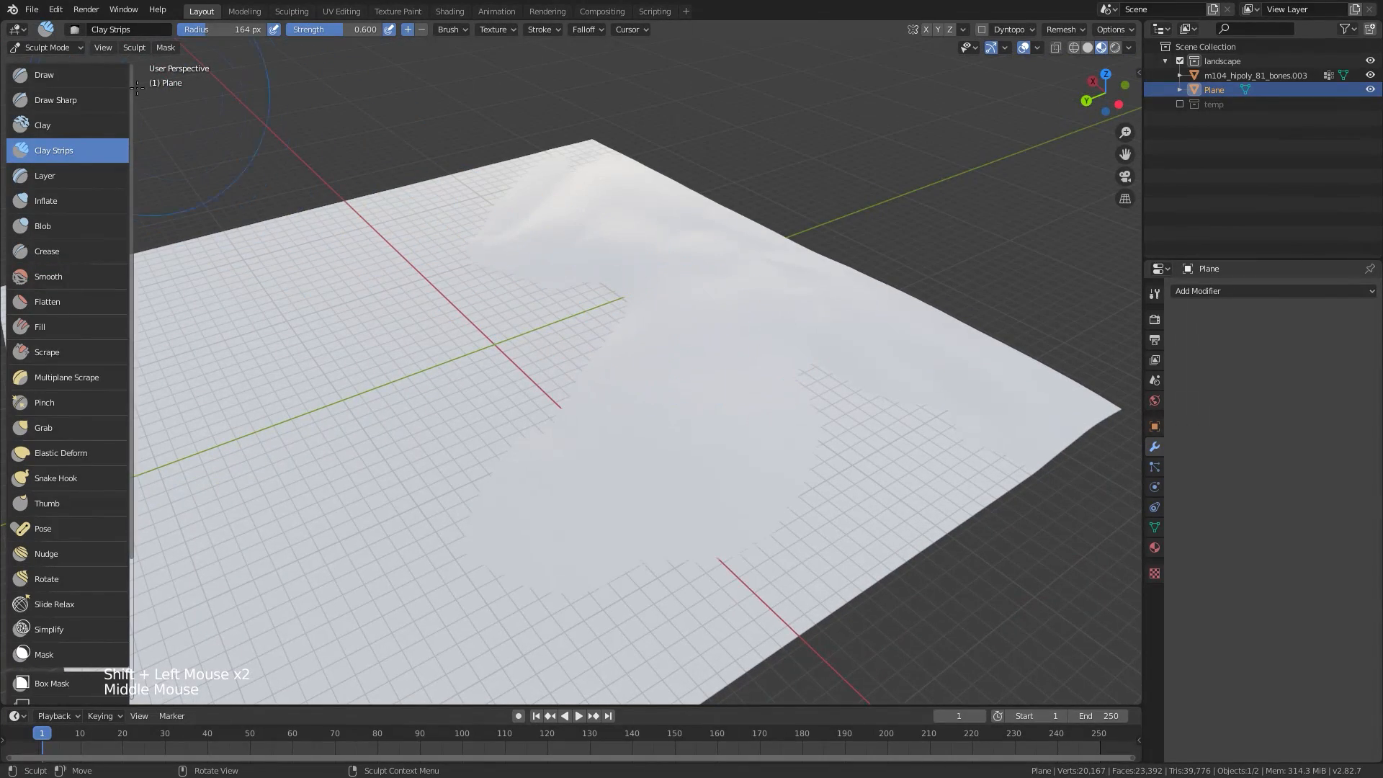
Return to Object Mode and give the plane a new material with a dark grey base color
{"action": "left_click", "coordinate": [63, 48]}
{"action": "left_click", "coordinate": [51, 65]}
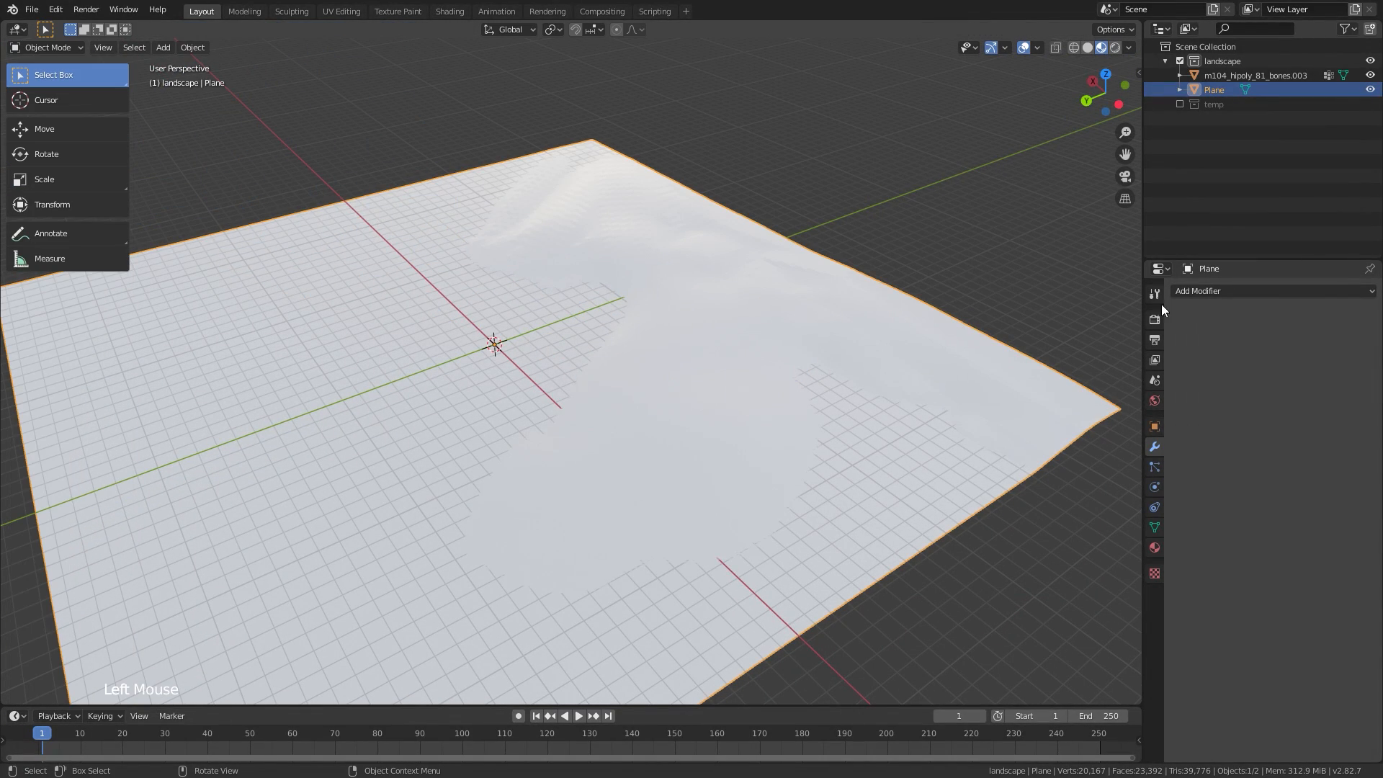
{"action": "left_click", "coordinate": [1155, 548]}
{"action": "left_click", "coordinate": [1283, 351]}
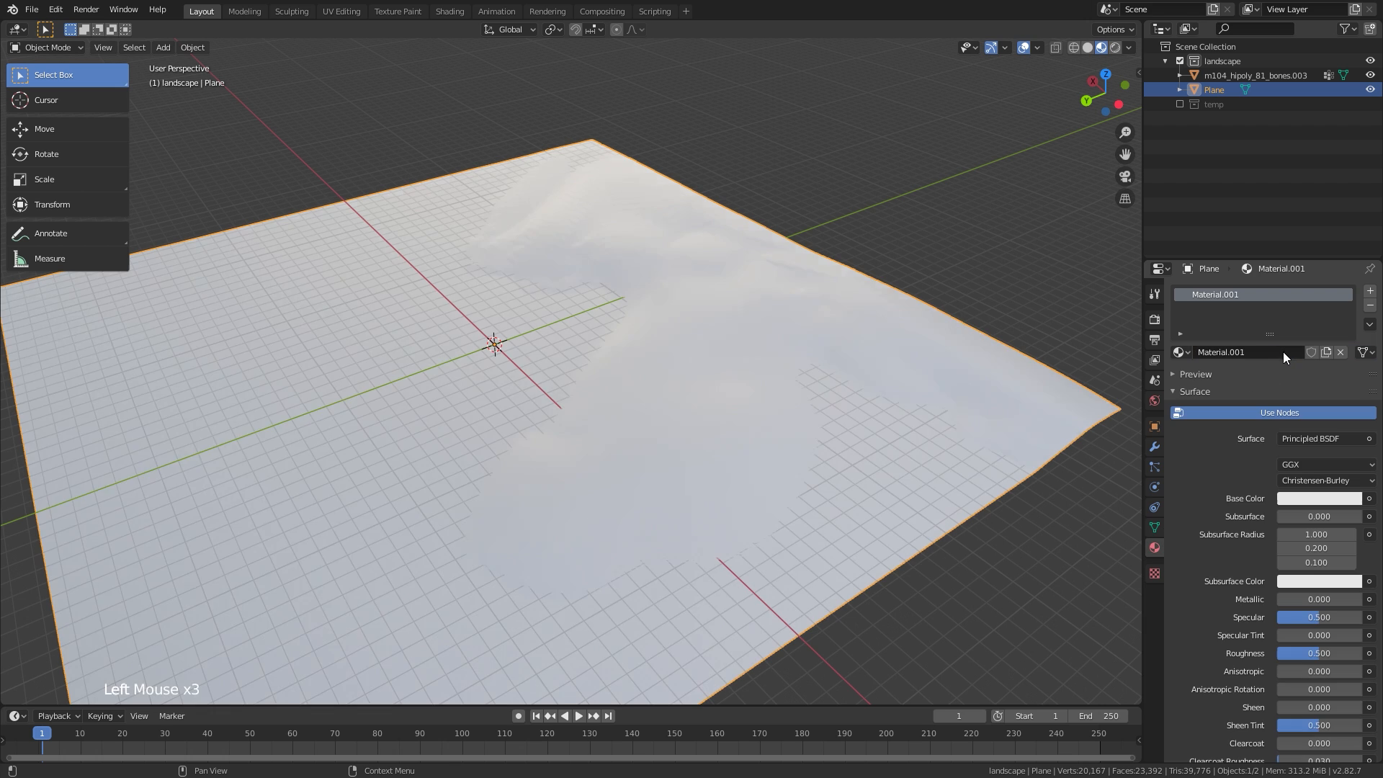
{"action": "left_click", "coordinate": [1329, 499]}
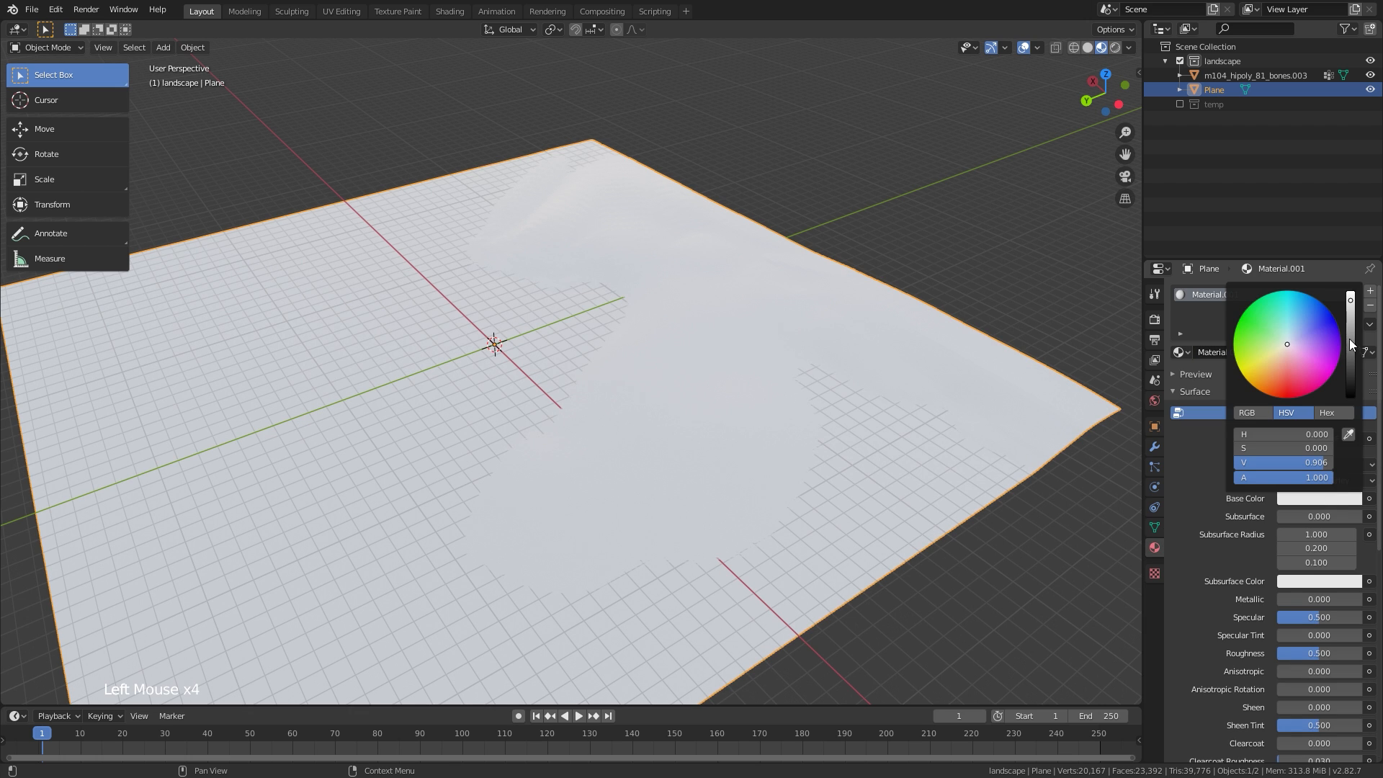
{"action": "left_click_drag", "start_coordinate": [1350, 317], "coordinate": [1351, 363]}
Shade the plane smooth and put it back into Sculpt Mode
{"action": "mouse_move", "coordinate": [869, 404]}
{"action": "middle_mouse_down"}
{"action": "mouse_move", "coordinate": [920, 392]}
{"action": "mouse_move", "coordinate": [848, 395]}
{"action": "mouse_move", "coordinate": [870, 389]}
{"action": "middle_mouse_up"}
{"action": "middle_click_drag", "start_coordinate": [871, 389], "coordinate": [883, 364], "text": "ctrl"}
{"action": "middle_click_drag", "start_coordinate": [883, 364], "coordinate": [929, 342], "text": "shift"}
{"action": "mouse_move", "coordinate": [929, 342]}
{"action": "middle_mouse_down"}
{"action": "mouse_move", "coordinate": [937, 324]}
{"action": "mouse_move", "coordinate": [936, 357]}
{"action": "middle_mouse_up"}
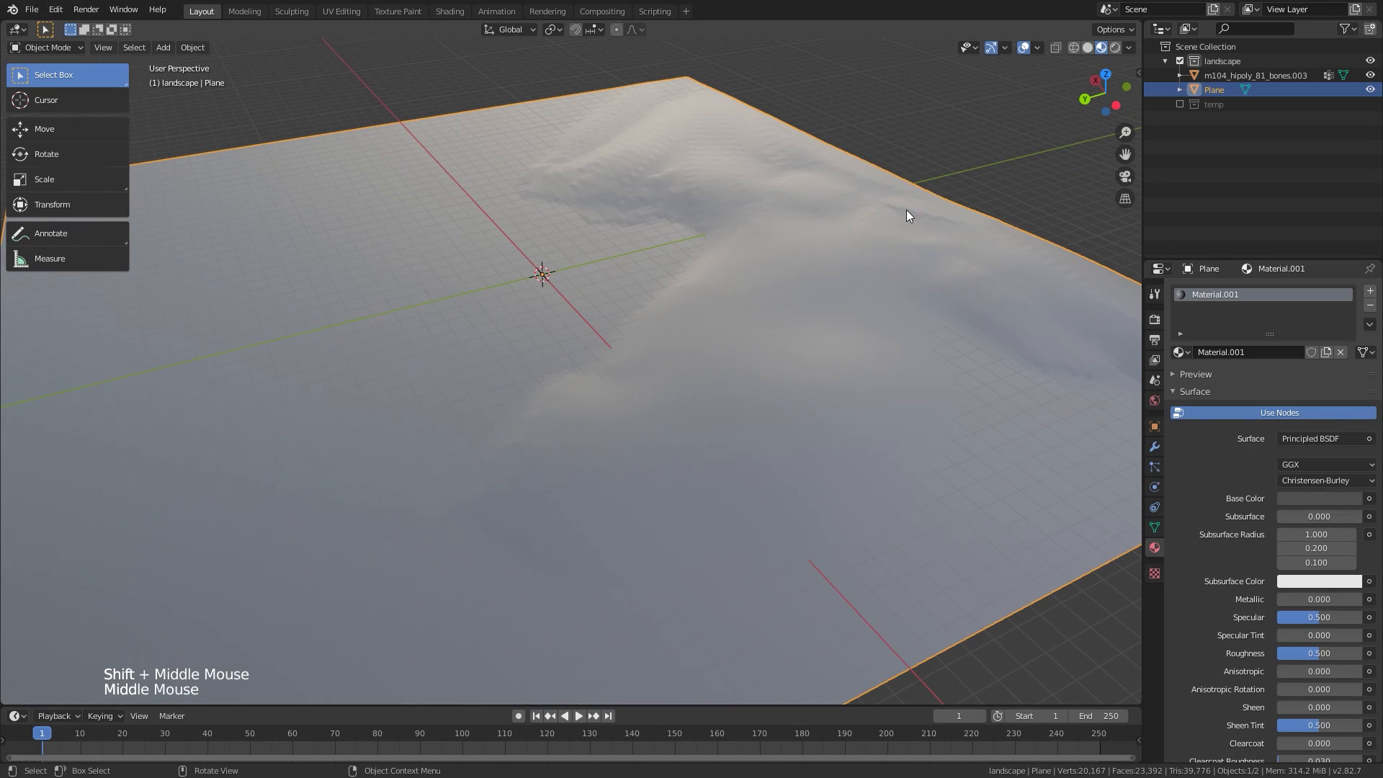
{"action": "right_click", "coordinate": [907, 210]}
{"action": "left_click", "coordinate": [46, 48]}
{"action": "left_click", "coordinate": [50, 98]}
Build up the hills along the plane's edge with more Clay Strips strokes at a 143 px brush radius
{"action": "middle_click_drag", "start_coordinate": [677, 224], "coordinate": [654, 330], "text": "shift"}
{"action": "key", "text": "f"}
{"action": "left_click", "coordinate": [681, 317]}
{"action": "left_click_drag", "start_coordinate": [680, 310], "coordinate": [694, 129]}
{"action": "middle_click_drag", "start_coordinate": [694, 129], "coordinate": [749, 237]}
{"action": "middle_click_drag", "start_coordinate": [749, 238], "coordinate": [793, 324], "text": "ctrl"}
{"action": "left_click_drag", "start_coordinate": [799, 317], "coordinate": [852, 330]}
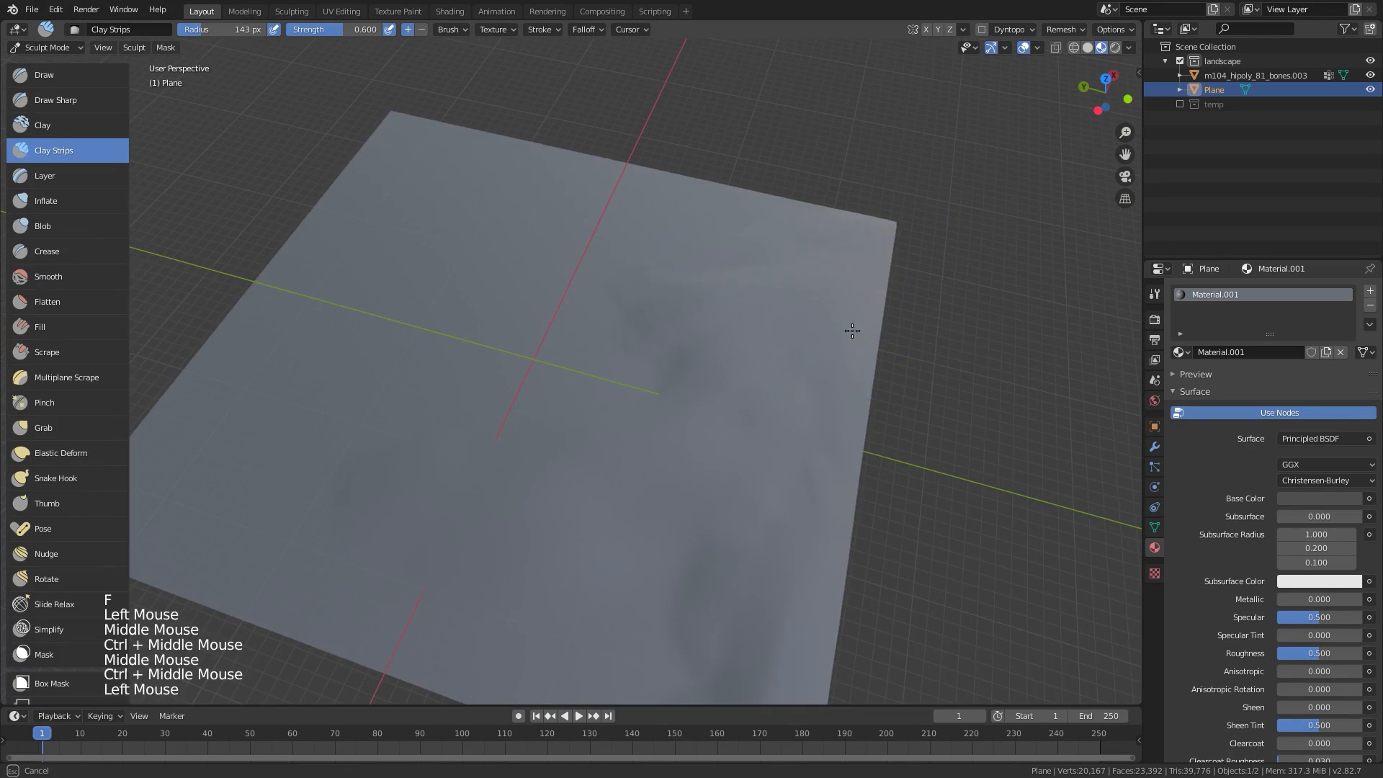
{"action": "middle_click_drag", "start_coordinate": [852, 330], "coordinate": [858, 339], "text": "shift"}
{"action": "middle_click_drag", "start_coordinate": [858, 339], "coordinate": [870, 249]}
{"action": "left_click_drag", "start_coordinate": [871, 250], "coordinate": [868, 467]}
{"action": "middle_click_drag", "start_coordinate": [868, 467], "coordinate": [764, 432]}
{"action": "left_click_drag", "start_coordinate": [742, 267], "coordinate": [686, 403]}
Smooth the foreground ground and the ridge along the plane's edge
{"action": "middle_click_drag", "start_coordinate": [686, 404], "coordinate": [799, 287], "text": "shift"}
{"action": "left_click_drag", "start_coordinate": [620, 503], "coordinate": [613, 457], "text": "shift"}
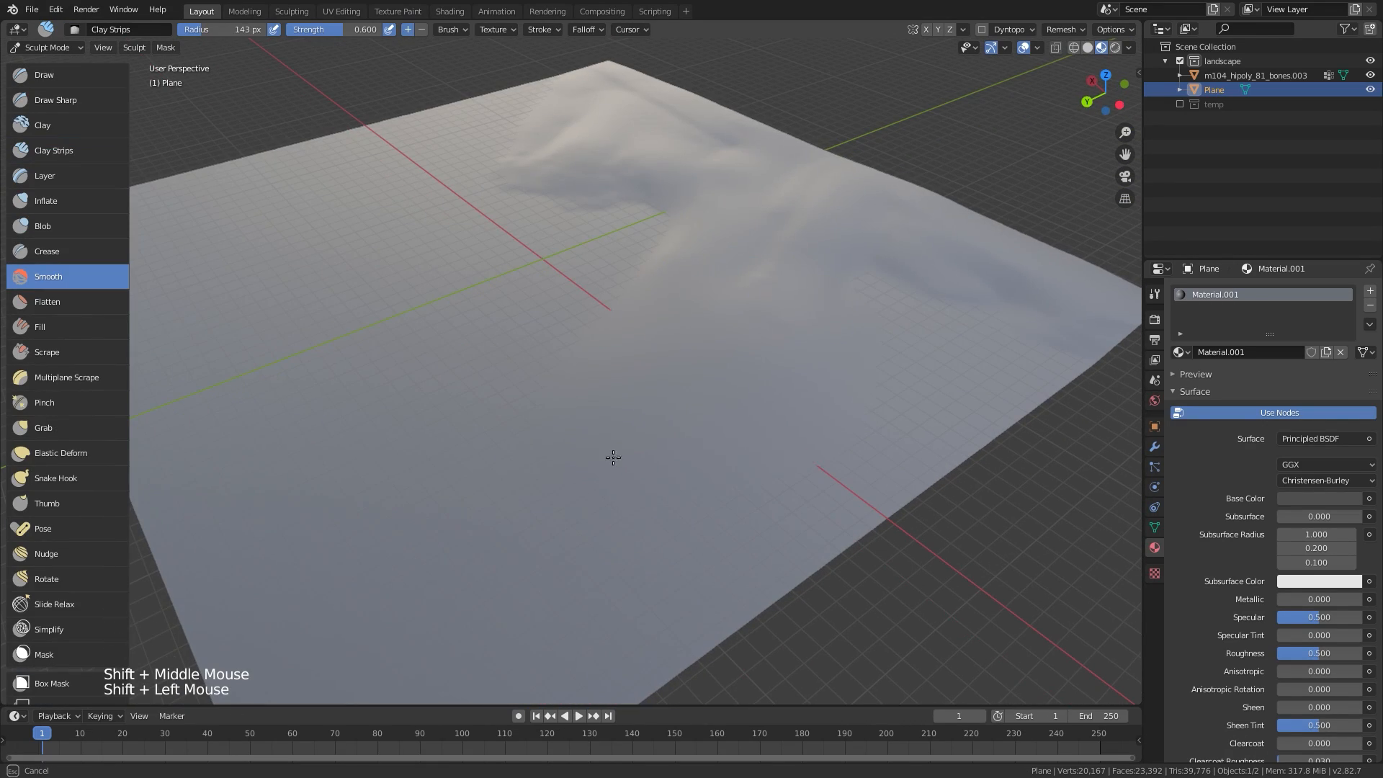
{"action": "left_click_drag", "start_coordinate": [527, 183], "coordinate": [1057, 281], "text": "shift"}
Pull up the hill at the plane's far corner with a large Grab brush
{"action": "middle_click_drag", "start_coordinate": [803, 309], "coordinate": [806, 267], "text": "ctrl"}
{"action": "middle_click_drag", "start_coordinate": [805, 267], "coordinate": [801, 234]}
{"action": "middle_click_drag", "start_coordinate": [801, 234], "coordinate": [822, 295], "text": "shift"}
{"action": "key", "text": "g"}
{"action": "key", "text": "f"}
{"action": "left_click", "coordinate": [602, 144]}
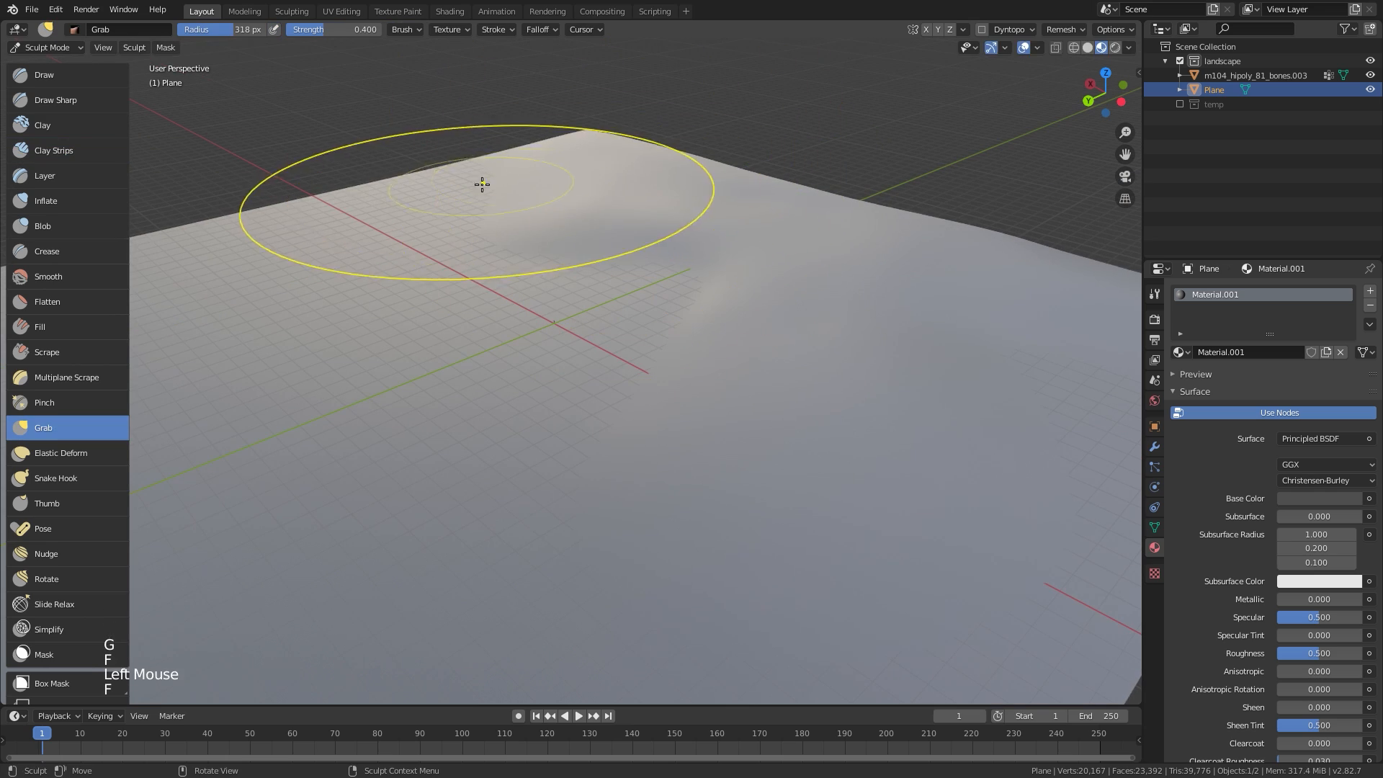
{"action": "left_click_drag", "start_coordinate": [548, 148], "coordinate": [584, 102]}
Lower the ground in front of the hills with inverted Clay Strips strokes at 195 px radius and smooth the result
{"action": "mouse_move", "coordinate": [620, 231]}
{"action": "middle_mouse_down"}
{"action": "mouse_move", "coordinate": [741, 250]}
{"action": "mouse_move", "coordinate": [649, 252]}
{"action": "middle_mouse_up"}
{"action": "left_click", "coordinate": [64, 155]}
{"action": "middle_click_drag", "start_coordinate": [562, 432], "coordinate": [551, 332], "text": "shift"}
{"action": "key", "text": "f"}
{"action": "left_click_drag", "start_coordinate": [461, 432], "coordinate": [537, 500], "text": "ctrl"}
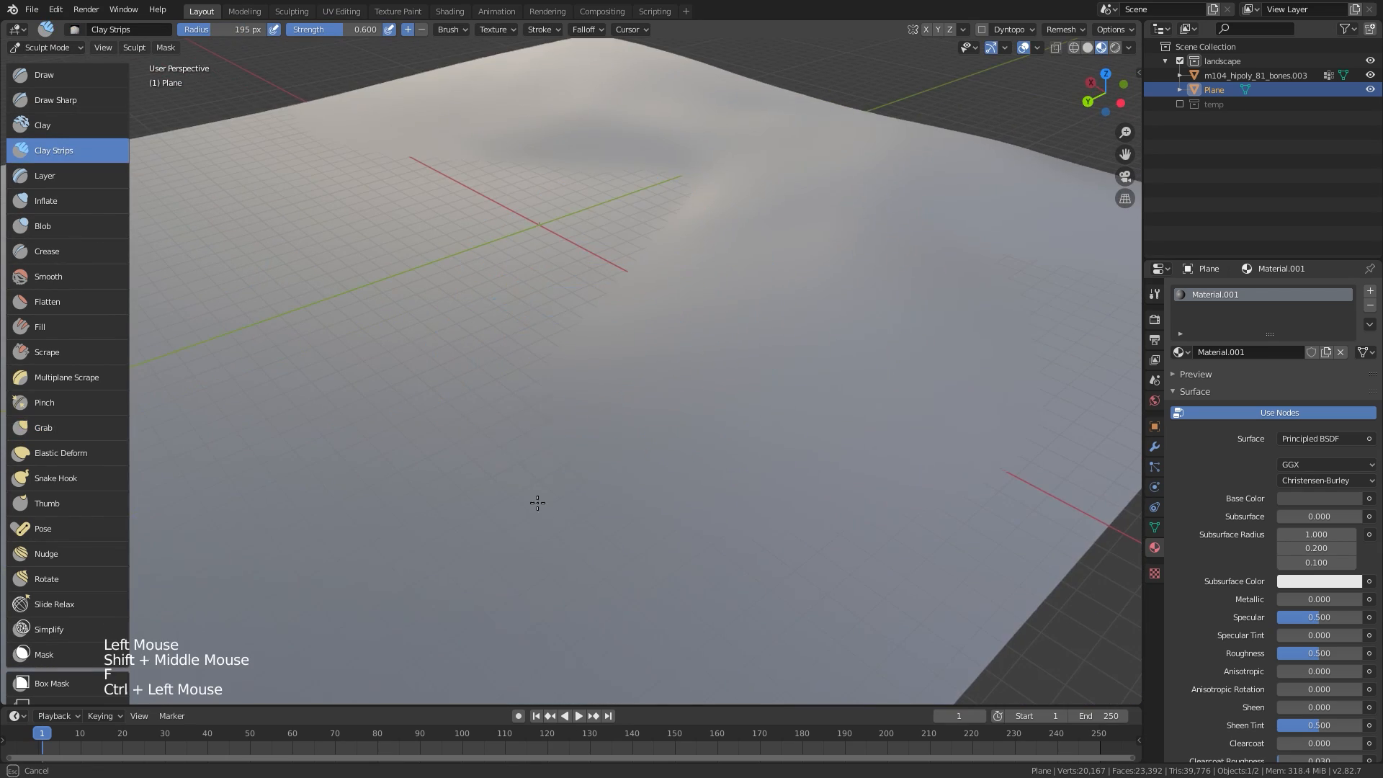
{"action": "middle_click_drag", "start_coordinate": [537, 500], "coordinate": [569, 432]}
{"action": "mouse_move", "coordinate": [591, 245]}
{"action": "left_mouse_down", "text": "ctrl"}
{"action": "mouse_move", "coordinate": [539, 380]}
{"action": "mouse_move", "coordinate": [641, 288]}
{"action": "left_mouse_up", "text": "ctrl"}
{"action": "middle_click_drag", "start_coordinate": [641, 288], "coordinate": [674, 270]}
{"action": "left_click_drag", "start_coordinate": [670, 253], "coordinate": [667, 303], "text": "ctrl"}
{"action": "left_click_drag", "start_coordinate": [649, 306], "coordinate": [567, 303], "text": "shift"}
{"action": "middle_click_drag", "start_coordinate": [593, 300], "coordinate": [549, 382], "text": "shift"}
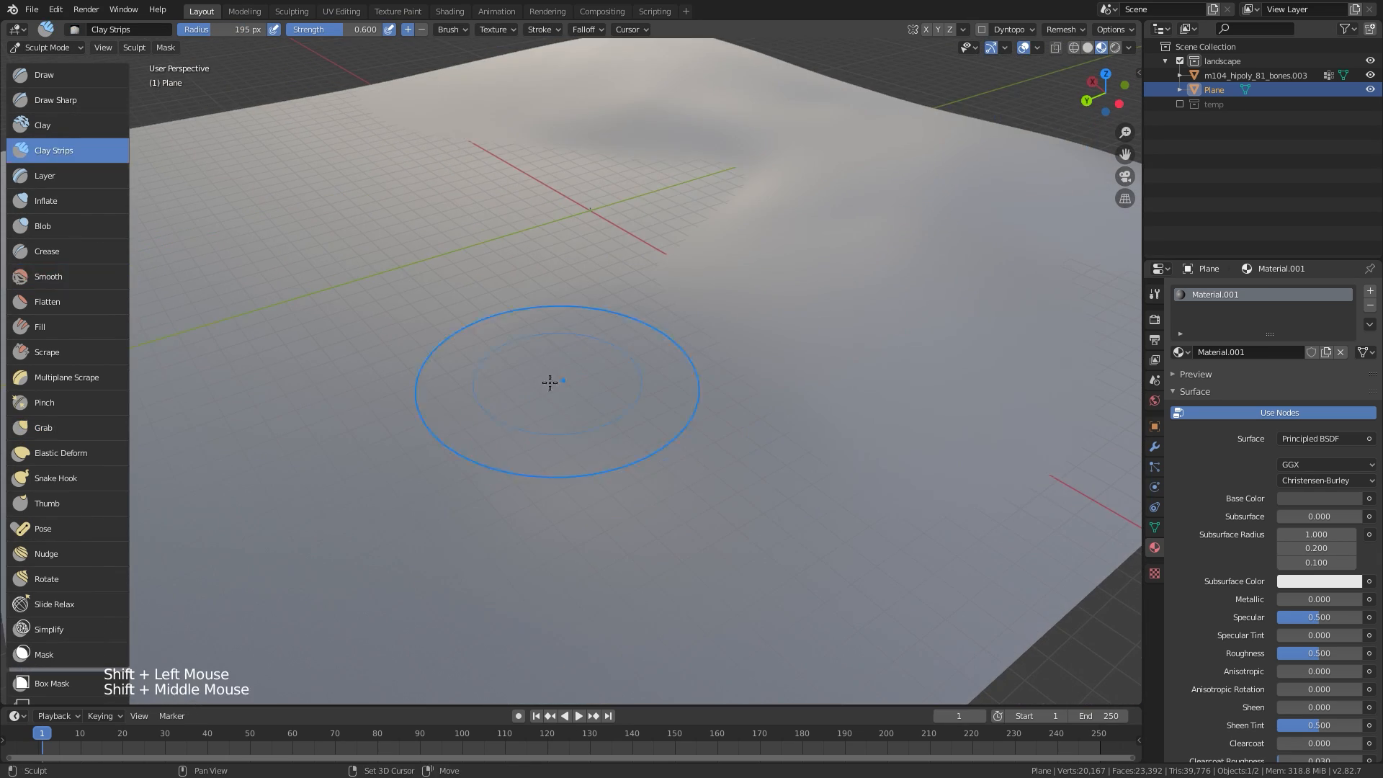
{"action": "left_click_drag", "start_coordinate": [549, 382], "coordinate": [519, 360], "text": "shift"}
Add more Clay Strips strokes over the ridge from several sides to shape the hills, and smooth the far peak
{"action": "middle_click_drag", "start_coordinate": [518, 361], "coordinate": [576, 371]}
{"action": "middle_click_drag", "start_coordinate": [576, 371], "coordinate": [557, 457], "text": "shift"}
{"action": "left_click_drag", "start_coordinate": [995, 289], "coordinate": [288, 162]}
{"action": "mouse_move", "coordinate": [591, 144]}
{"action": "middle_mouse_down"}
{"action": "mouse_move", "coordinate": [723, 89]}
{"action": "mouse_move", "coordinate": [691, 188]}
{"action": "middle_mouse_up"}
{"action": "middle_click_drag", "start_coordinate": [692, 187], "coordinate": [649, 173]}
{"action": "left_click_drag", "start_coordinate": [648, 173], "coordinate": [685, 217]}
{"action": "middle_click_drag", "start_coordinate": [685, 217], "coordinate": [850, 238]}
{"action": "middle_click_drag", "start_coordinate": [850, 237], "coordinate": [791, 278], "text": "shift"}
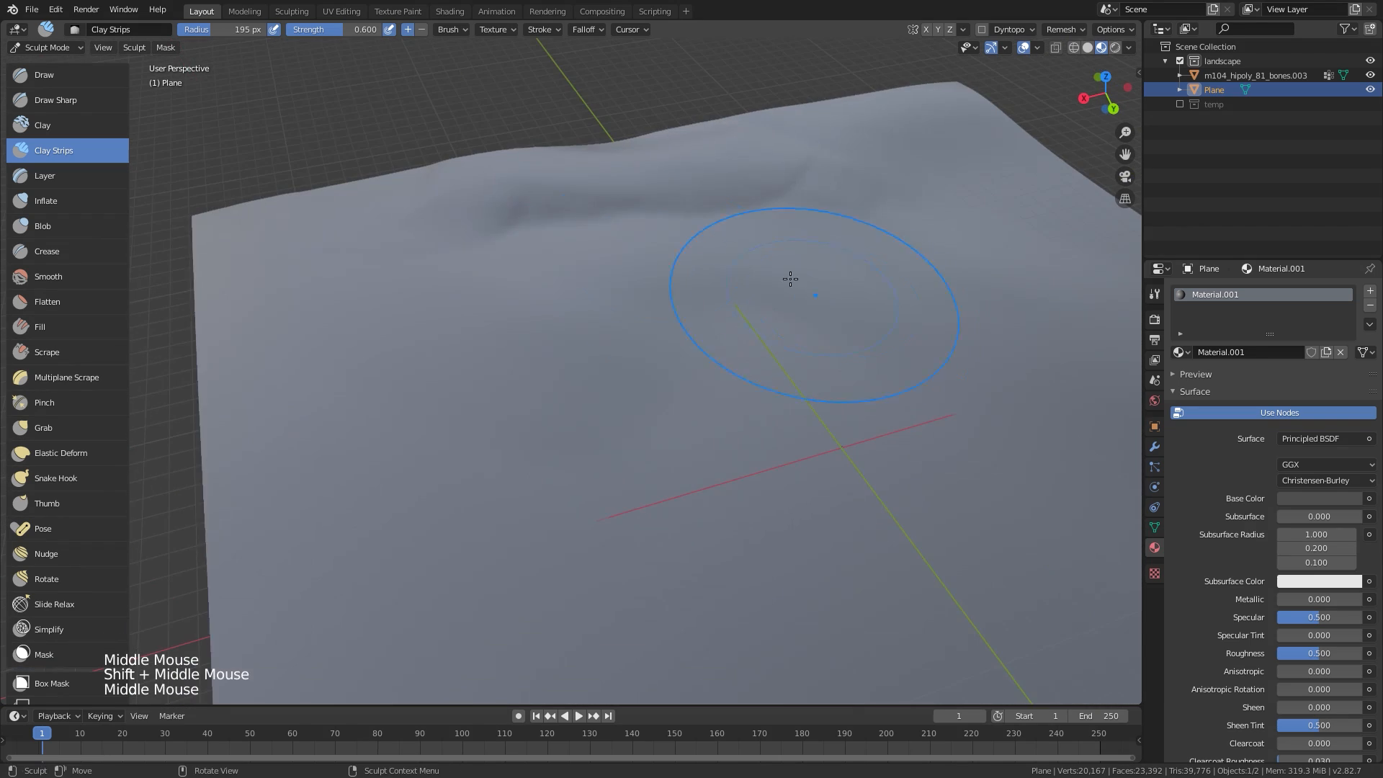
{"action": "mouse_move", "coordinate": [764, 209]}
{"action": "left_mouse_down"}
{"action": "mouse_move", "coordinate": [232, 228]}
{"action": "mouse_move", "coordinate": [216, 309]}
{"action": "left_mouse_up"}
{"action": "middle_click_drag", "start_coordinate": [238, 288], "coordinate": [612, 217]}
{"action": "left_click_drag", "start_coordinate": [634, 166], "coordinate": [727, 389]}
{"action": "middle_click_drag", "start_coordinate": [728, 346], "coordinate": [833, 250]}
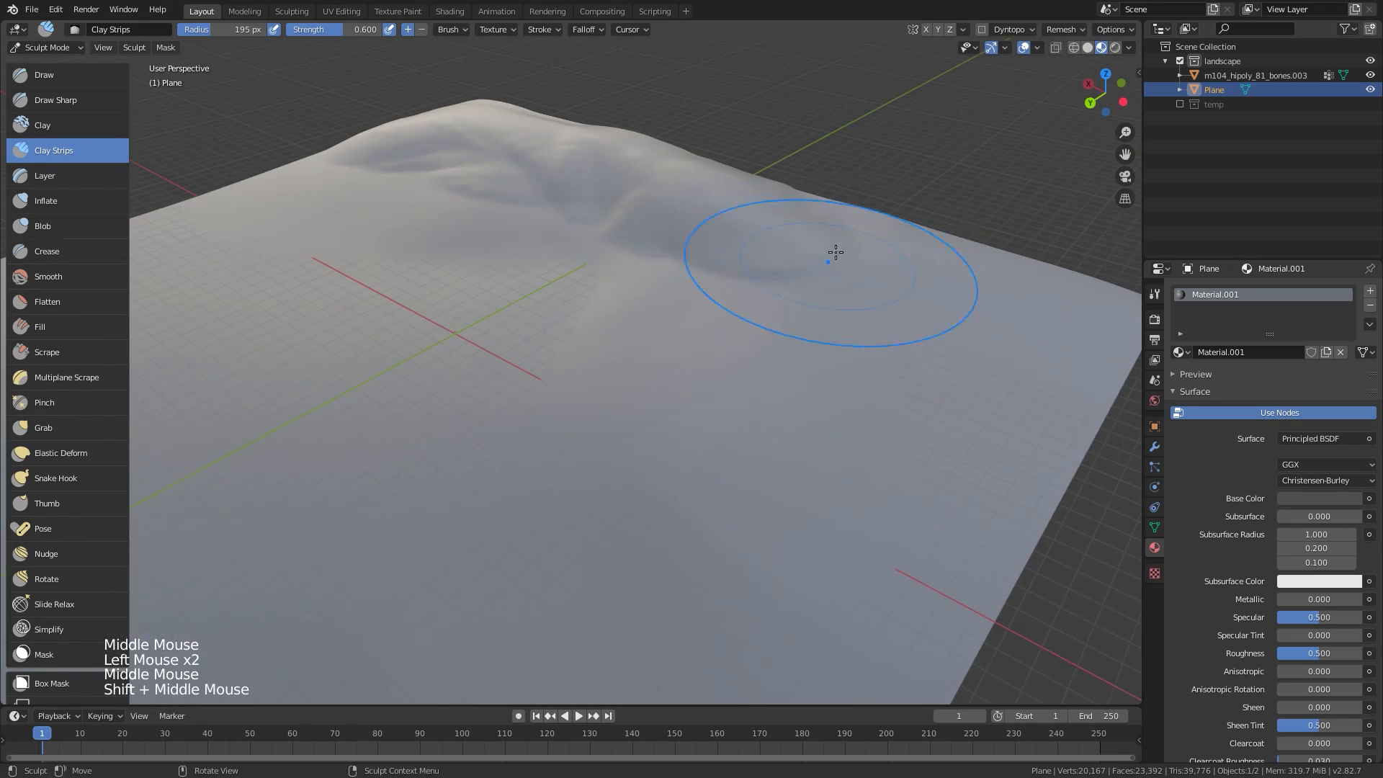
{"action": "left_click_drag", "start_coordinate": [721, 187], "coordinate": [519, 158]}
{"action": "left_click_drag", "start_coordinate": [548, 166], "coordinate": [634, 175], "text": "shift"}
Leave Sculpt Mode, select the human figure and frame it to judge the hills against its scale
{"action": "middle_click_drag", "start_coordinate": [447, 148], "coordinate": [461, 209], "text": "ctrl"}
{"action": "middle_click_drag", "start_coordinate": [439, 194], "coordinate": [594, 309], "text": "shift"}
{"action": "middle_click_drag", "start_coordinate": [594, 324], "coordinate": [605, 392]}
{"action": "left_click", "coordinate": [48, 48]}
{"action": "left_click", "coordinate": [52, 66]}
{"action": "left_click", "coordinate": [652, 494]}
{"action": "mouse_move", "coordinate": [180, 569]}
{"action": "middle_mouse_down", "text": "shift"}
{"action": "mouse_move", "coordinate": [652, 494]}
{"action": "mouse_move", "coordinate": [703, 329]}
{"action": "mouse_move", "coordinate": [605, 445]}
{"action": "middle_mouse_up", "text": "shift"}
{"action": "key", "text": "KP_Decimal"}
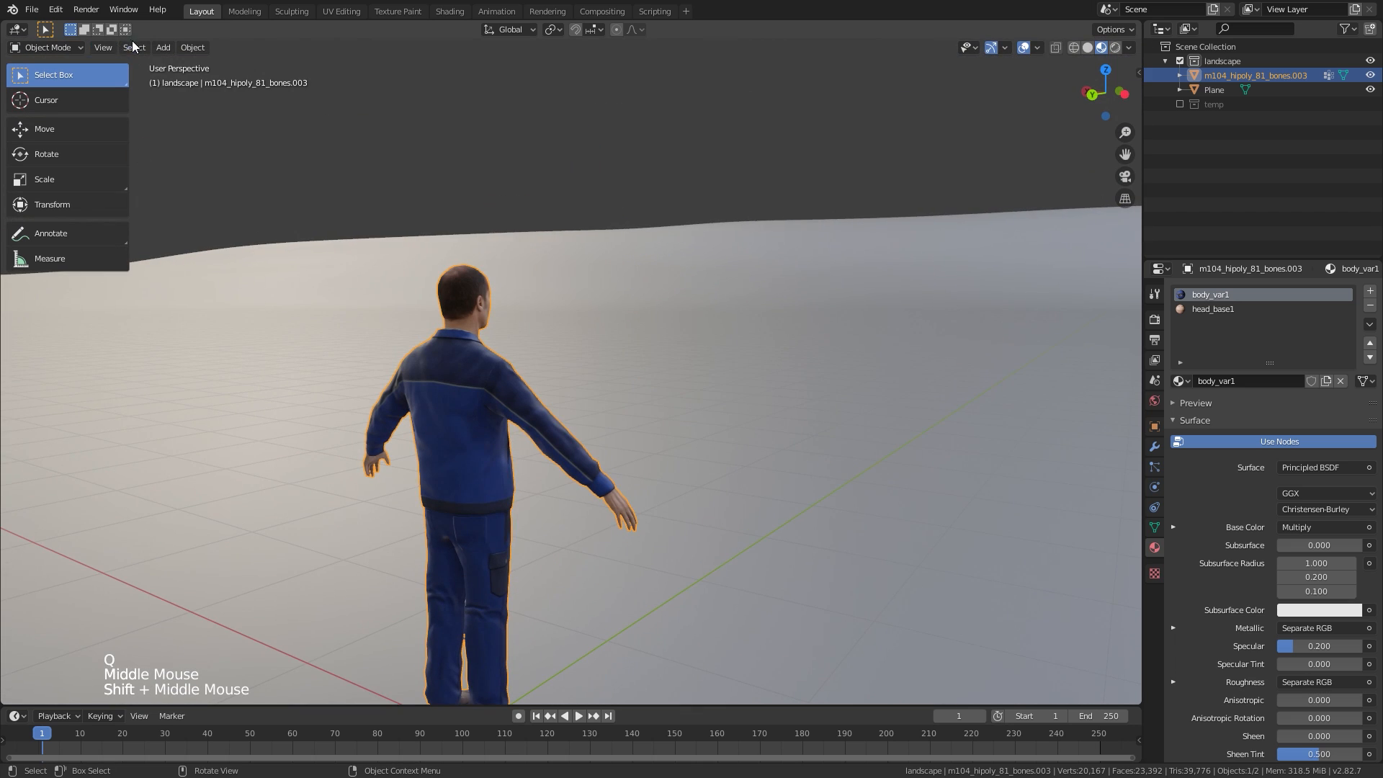
Look around the landscape at eye level with Walk Navigation, then exit back to the figure
{"action": "left_click", "coordinate": [102, 49]}
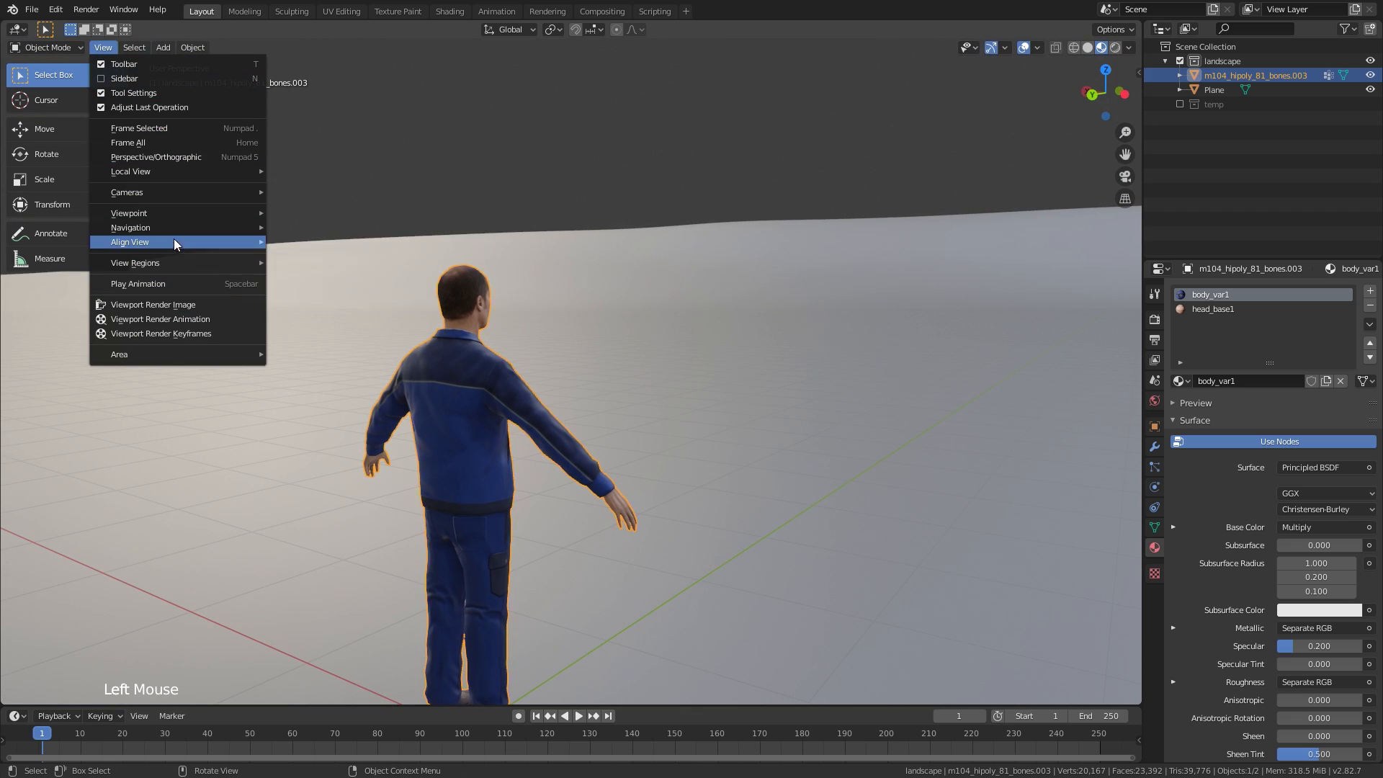
{"action": "mouse_move", "coordinate": [173, 227]}
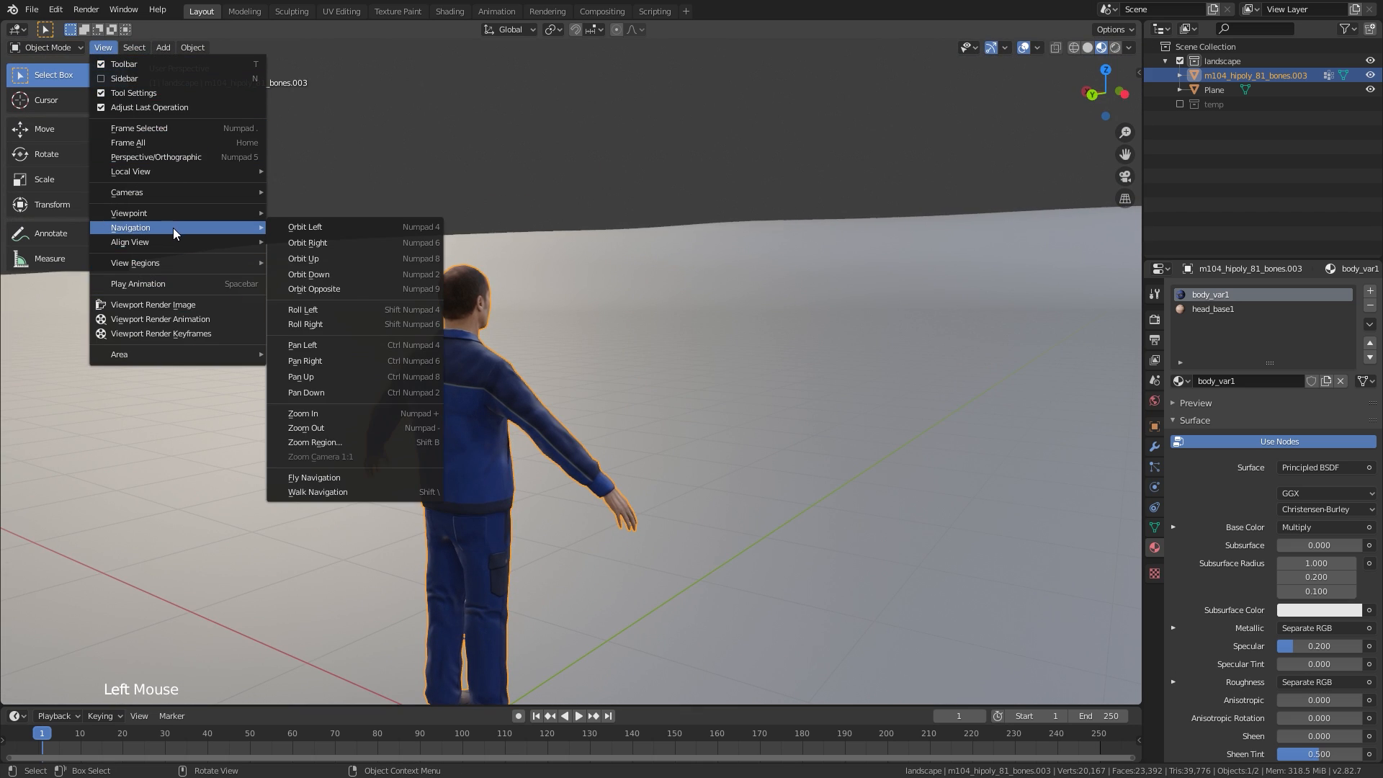
{"action": "left_click", "coordinate": [361, 492]}
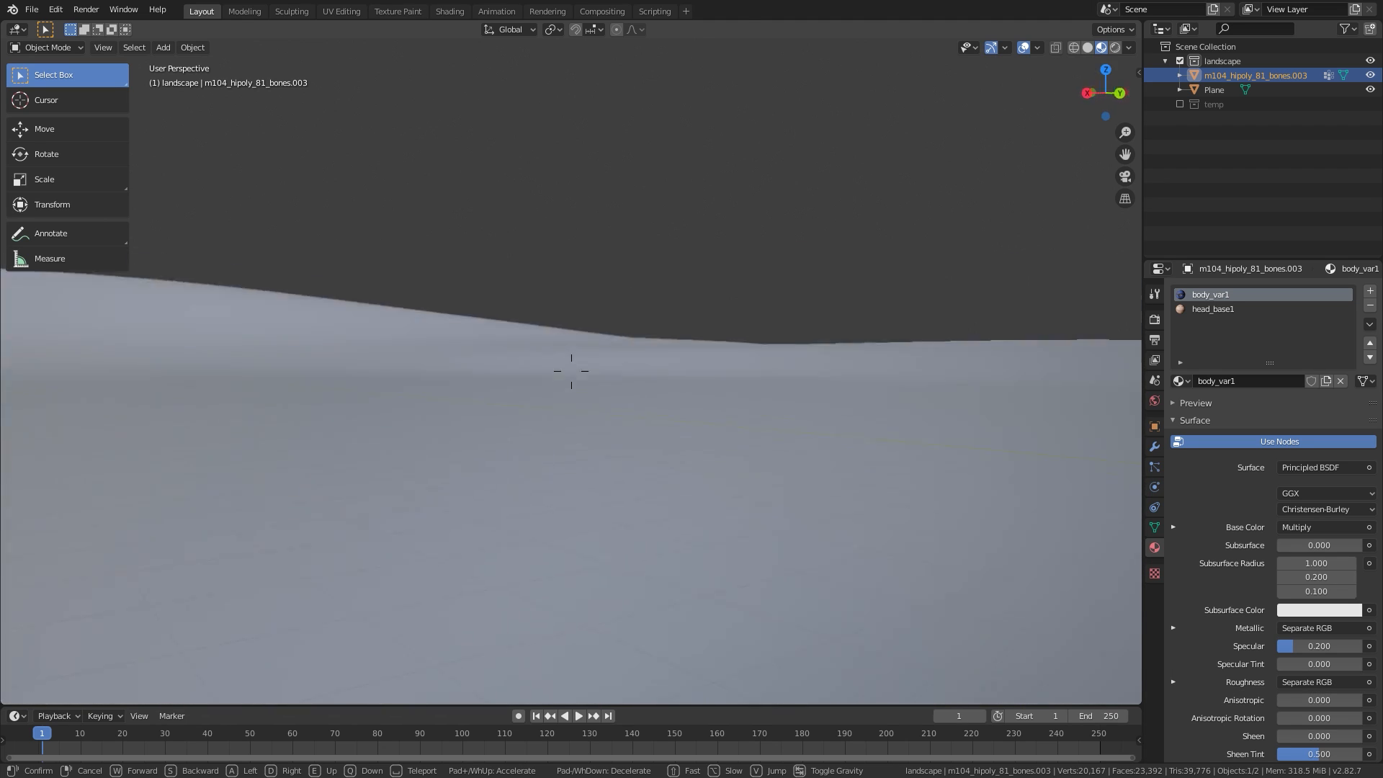
{"action": "key", "text": "w"}
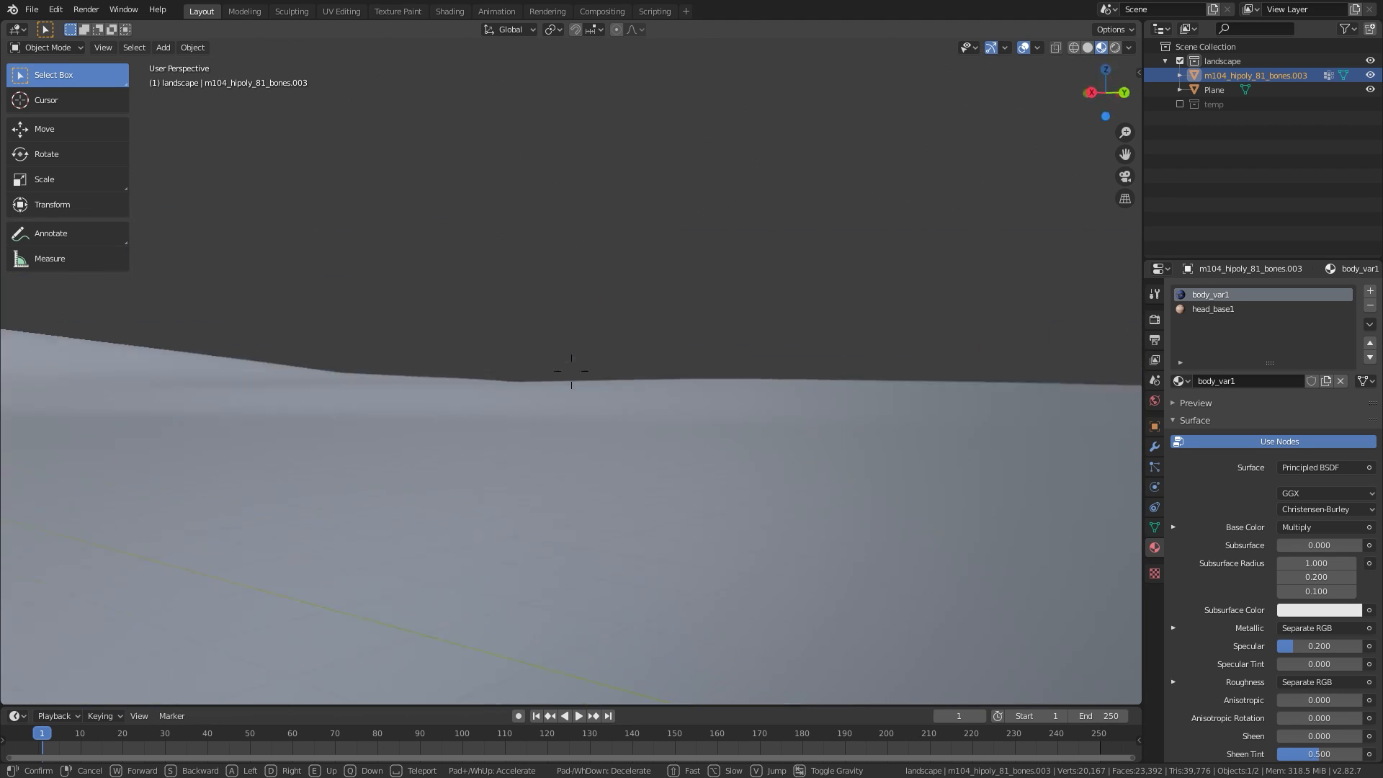
{"action": "key", "text": "Escape"}
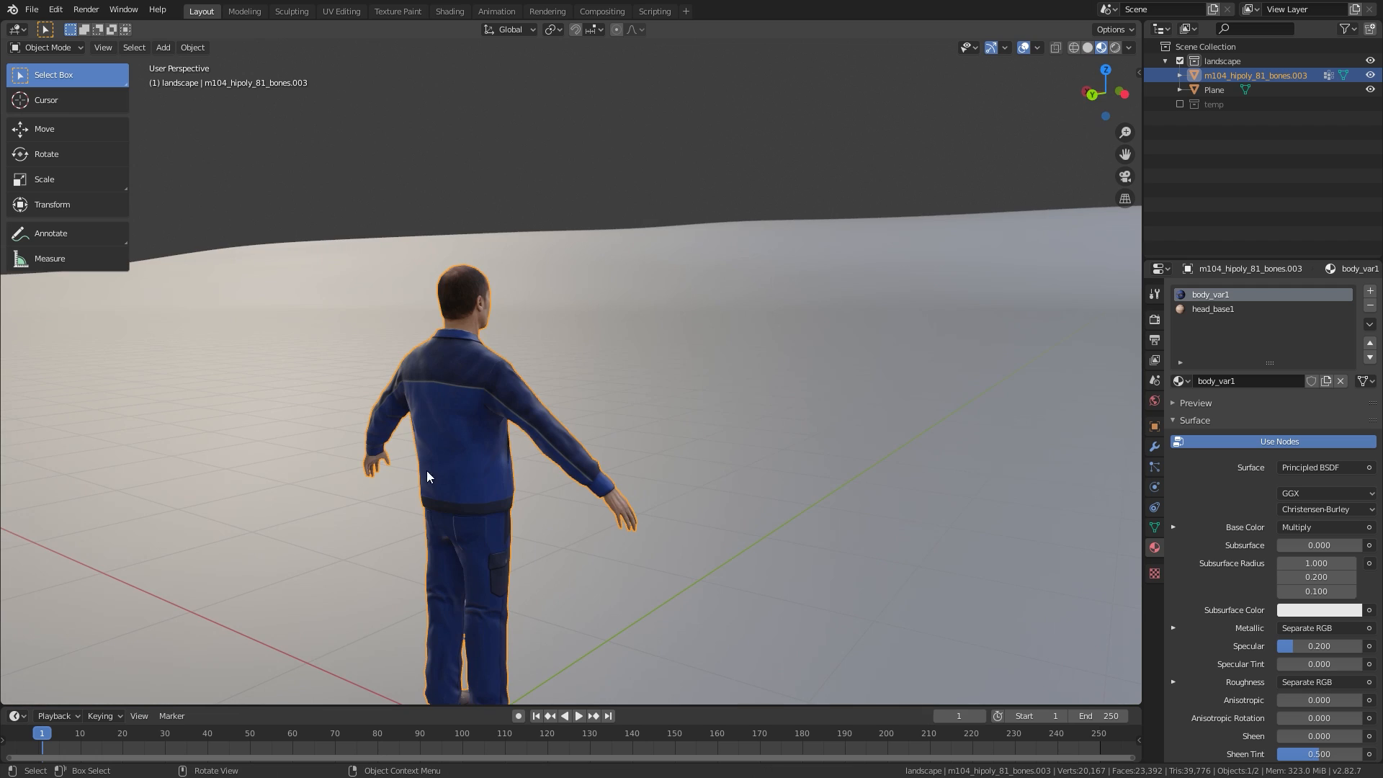
Select the landscape plane and put it back into Sculpt Mode
{"action": "middle_click_drag", "start_coordinate": [677, 209], "coordinate": [703, 343], "text": "ctrl"}
{"action": "left_click", "coordinate": [709, 337]}
{"action": "middle_click_drag", "start_coordinate": [735, 194], "coordinate": [742, 317], "text": "ctrl"}
{"action": "middle_click_drag", "start_coordinate": [756, 173], "coordinate": [763, 303], "text": "ctrl"}
{"action": "middle_click_drag", "start_coordinate": [771, 158], "coordinate": [778, 288], "text": "ctrl"}
{"action": "middle_click_drag", "start_coordinate": [789, 97], "coordinate": [794, 178]}
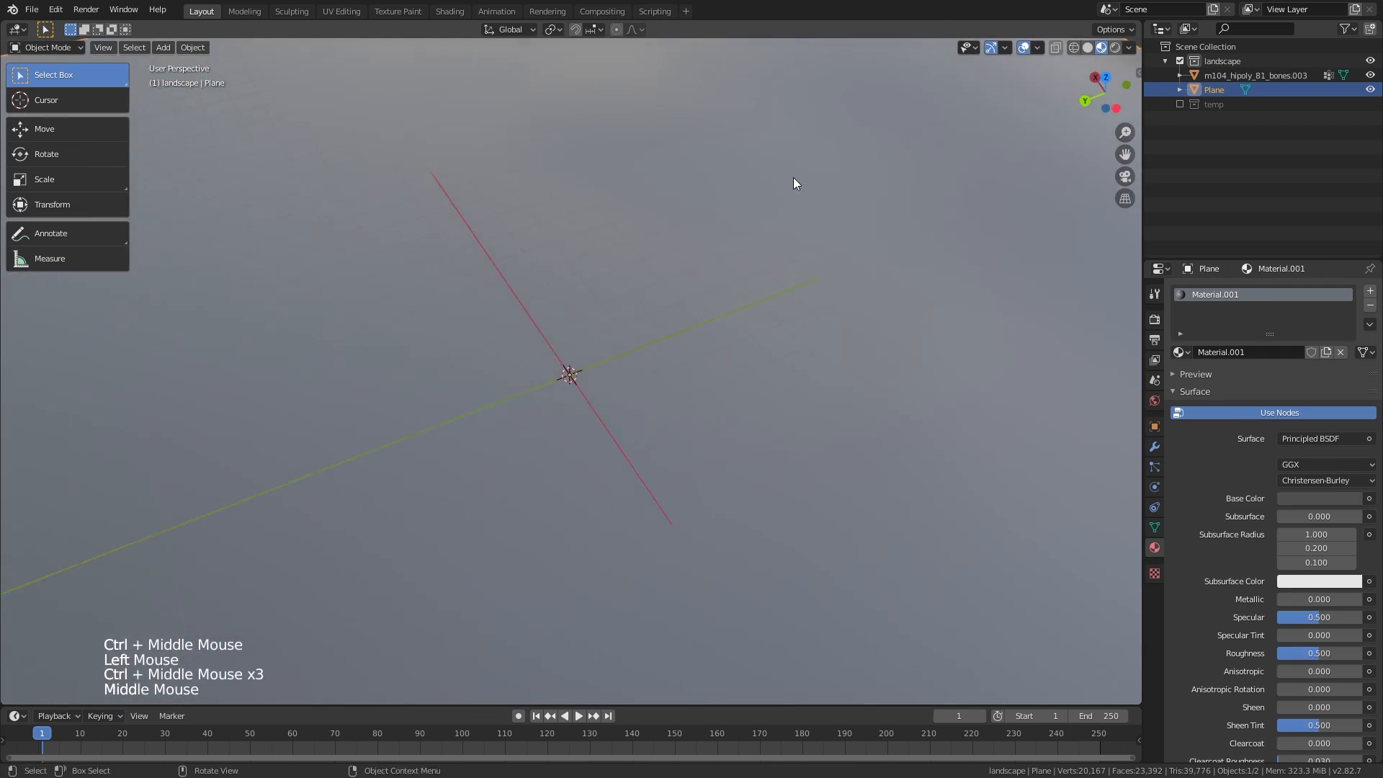
{"action": "middle_click_drag", "start_coordinate": [778, 303], "coordinate": [749, 216]}
{"action": "middle_click_drag", "start_coordinate": [749, 216], "coordinate": [735, 288], "text": "ctrl"}
{"action": "left_click", "coordinate": [55, 48]}
{"action": "left_click", "coordinate": [51, 92]}
Add Clay Strips strokes to the low ground in front of the far hill
{"action": "left_click_drag", "start_coordinate": [533, 511], "coordinate": [575, 444]}
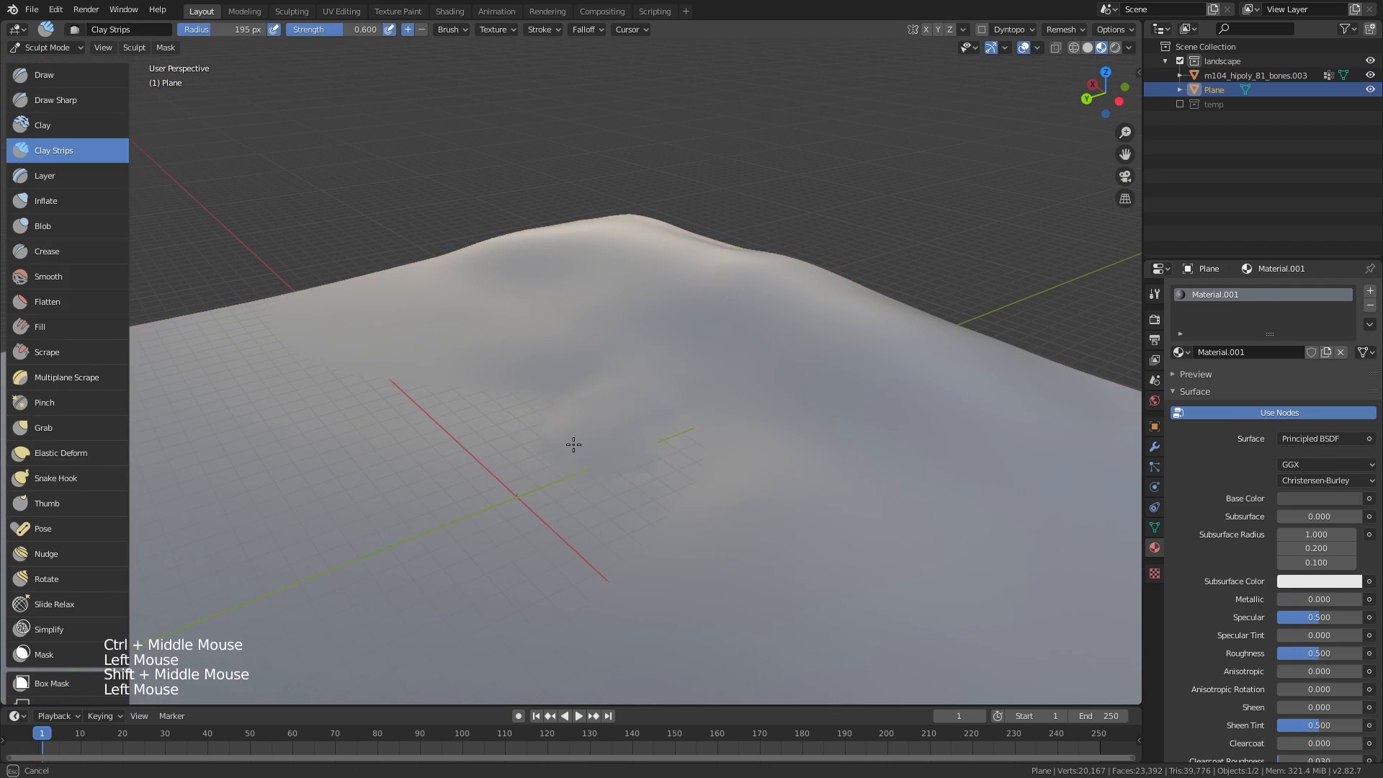
{"action": "left_click_drag", "start_coordinate": [677, 461], "coordinate": [590, 358]}
{"action": "middle_click_drag", "start_coordinate": [590, 403], "coordinate": [652, 382], "text": "shift"}
{"action": "left_click_drag", "start_coordinate": [677, 338], "coordinate": [496, 398]}
Reduce the Clay Strips radius to 162 px, shape the ground along the ridge toward the plane's side corner, and smooth it
{"action": "key", "text": "f"}
{"action": "mouse_move", "coordinate": [649, 360]}
{"action": "middle_mouse_down"}
{"action": "mouse_move", "coordinate": [793, 338]}
{"action": "mouse_move", "coordinate": [778, 403]}
{"action": "middle_mouse_up"}
{"action": "left_click", "coordinate": [862, 340]}
{"action": "left_click_drag", "start_coordinate": [937, 309], "coordinate": [1037, 334]}
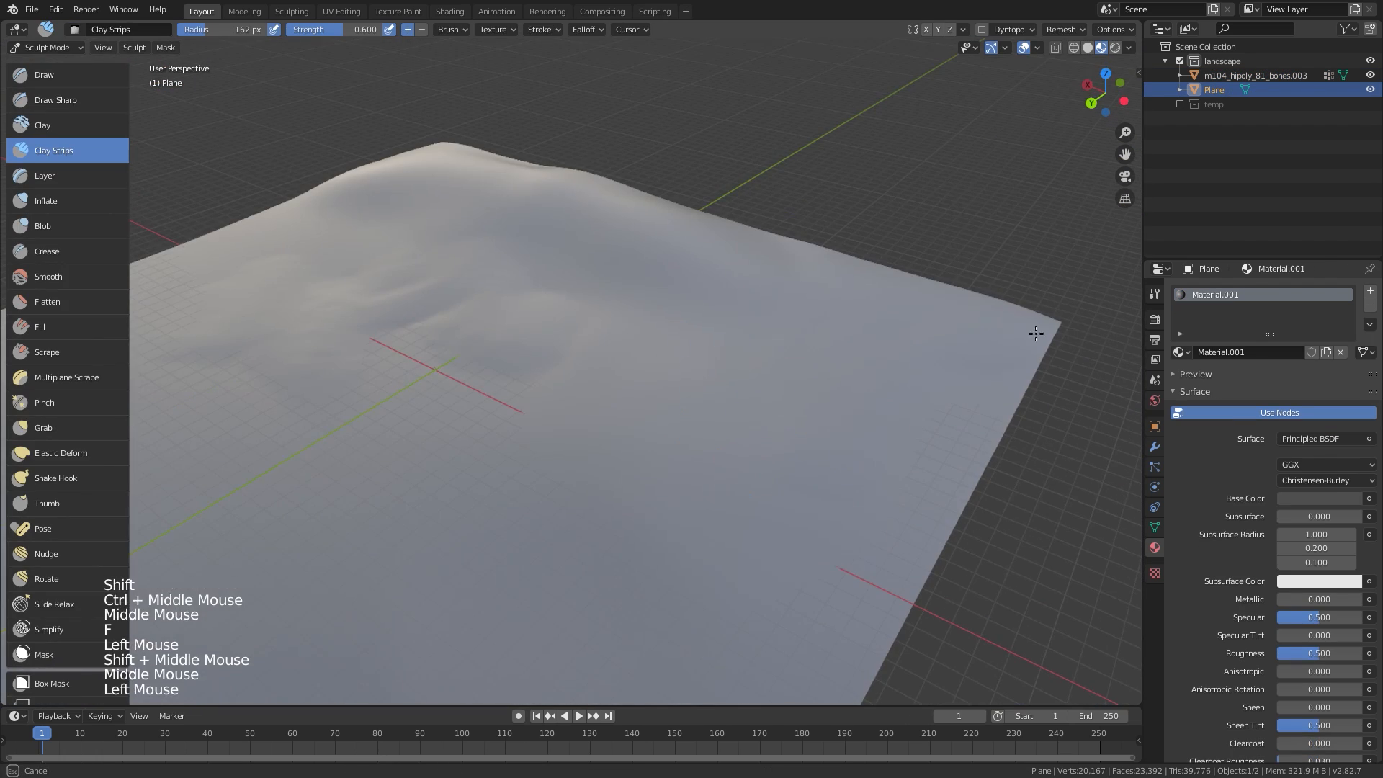
{"action": "middle_click_drag", "start_coordinate": [936, 404], "coordinate": [900, 345]}
{"action": "left_click_drag", "start_coordinate": [922, 346], "coordinate": [840, 395]}
{"action": "middle_click_drag", "start_coordinate": [691, 432], "coordinate": [721, 442]}
{"action": "left_click_drag", "start_coordinate": [721, 443], "coordinate": [658, 473], "text": "shift"}
{"action": "middle_click_drag", "start_coordinate": [658, 473], "coordinate": [684, 432], "text": "shift"}
{"action": "middle_click_drag", "start_coordinate": [684, 432], "coordinate": [721, 360], "text": "ctrl"}
{"action": "mouse_move", "coordinate": [721, 361]}
{"action": "middle_mouse_down"}
{"action": "mouse_move", "coordinate": [782, 299]}
{"action": "mouse_move", "coordinate": [720, 324]}
{"action": "middle_mouse_up"}
Touch up the ridge with another Clay Strips stroke and smooth the hill surface
{"action": "key", "text": "KP_1"}
{"action": "middle_click_drag", "start_coordinate": [720, 324], "coordinate": [484, 377], "text": "shift"}
{"action": "middle_click_drag", "start_coordinate": [483, 377], "coordinate": [504, 403], "text": "ctrl"}
{"action": "mouse_move", "coordinate": [548, 360]}
{"action": "middle_mouse_down"}
{"action": "mouse_move", "coordinate": [680, 370]}
{"action": "mouse_move", "coordinate": [721, 411]}
{"action": "middle_mouse_up"}
{"action": "middle_click_drag", "start_coordinate": [721, 411], "coordinate": [742, 389], "text": "shift"}
{"action": "mouse_move", "coordinate": [742, 389]}
{"action": "middle_mouse_down", "text": "ctrl"}
{"action": "mouse_move", "coordinate": [754, 438]}
{"action": "mouse_move", "coordinate": [720, 404]}
{"action": "middle_mouse_up", "text": "ctrl"}
{"action": "mouse_move", "coordinate": [670, 317]}
{"action": "left_mouse_down"}
{"action": "mouse_move", "coordinate": [745, 298]}
{"action": "mouse_move", "coordinate": [692, 325]}
{"action": "left_mouse_up"}
{"action": "middle_click_drag", "start_coordinate": [720, 360], "coordinate": [764, 267], "text": "shift"}
{"action": "mouse_move", "coordinate": [763, 267]}
{"action": "middle_mouse_down"}
{"action": "mouse_move", "coordinate": [785, 232]}
{"action": "mouse_move", "coordinate": [778, 180]}
{"action": "middle_mouse_up"}
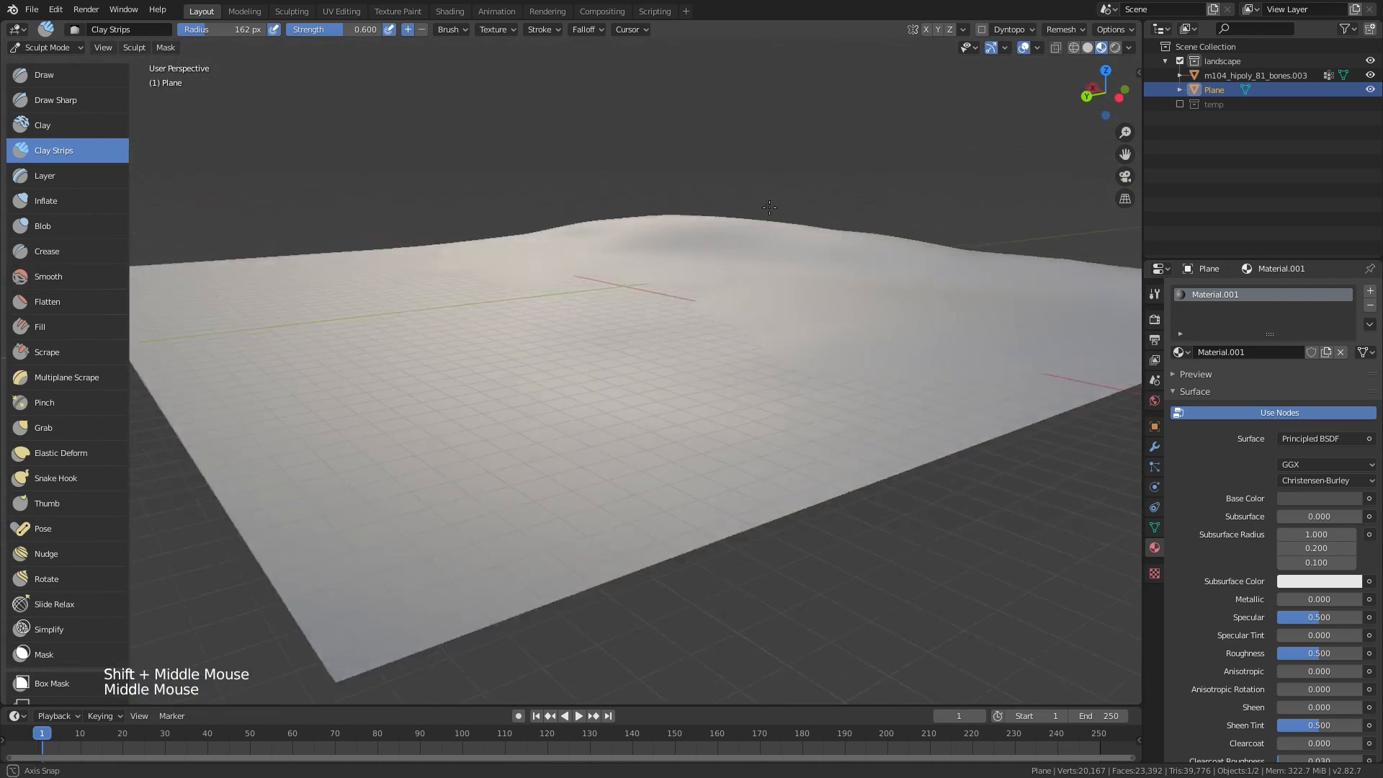
{"action": "middle_click_drag", "start_coordinate": [721, 324], "coordinate": [720, 403], "text": "ctrl"}
{"action": "middle_click_drag", "start_coordinate": [720, 403], "coordinate": [735, 346], "text": "shift"}
{"action": "left_click_drag", "start_coordinate": [756, 317], "coordinate": [728, 331], "text": "shift"}
Return the plane to Object Mode and examine the sculpted hills up close from different angles
{"action": "left_click", "coordinate": [62, 49]}
{"action": "left_click", "coordinate": [52, 64]}
{"action": "middle_click_drag", "start_coordinate": [691, 194], "coordinate": [655, 310], "text": "ctrl"}
{"action": "middle_click_drag", "start_coordinate": [655, 310], "coordinate": [699, 325], "text": "ctrl"}
{"action": "middle_click_drag", "start_coordinate": [699, 324], "coordinate": [706, 288], "text": "ctrl"}
{"action": "middle_click_drag", "start_coordinate": [706, 288], "coordinate": [663, 398]}
{"action": "middle_click_drag", "start_coordinate": [642, 393], "coordinate": [612, 447], "text": "ctrl"}
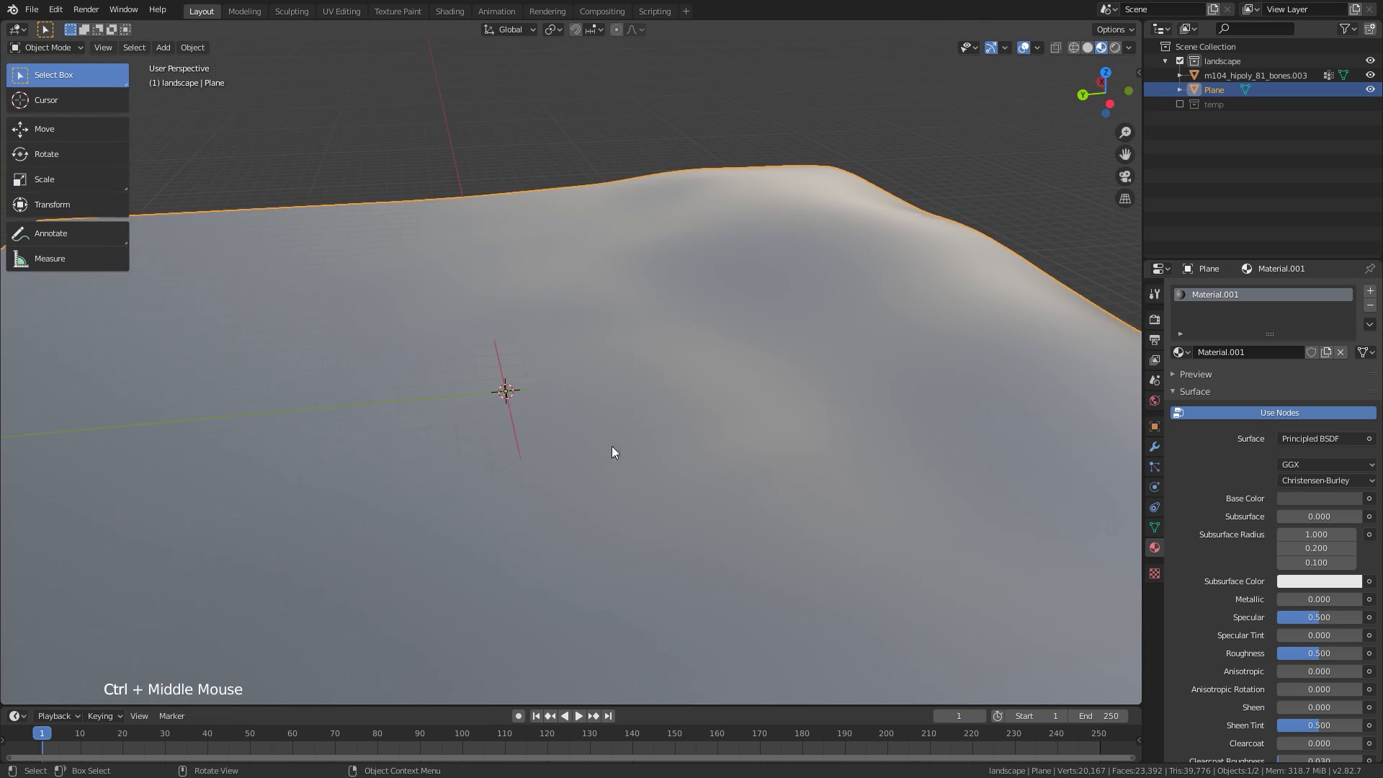
Switch to top view, deselect everything and enable the temp collection beside the landscape plane
{"action": "key", "text": "KP_7"}
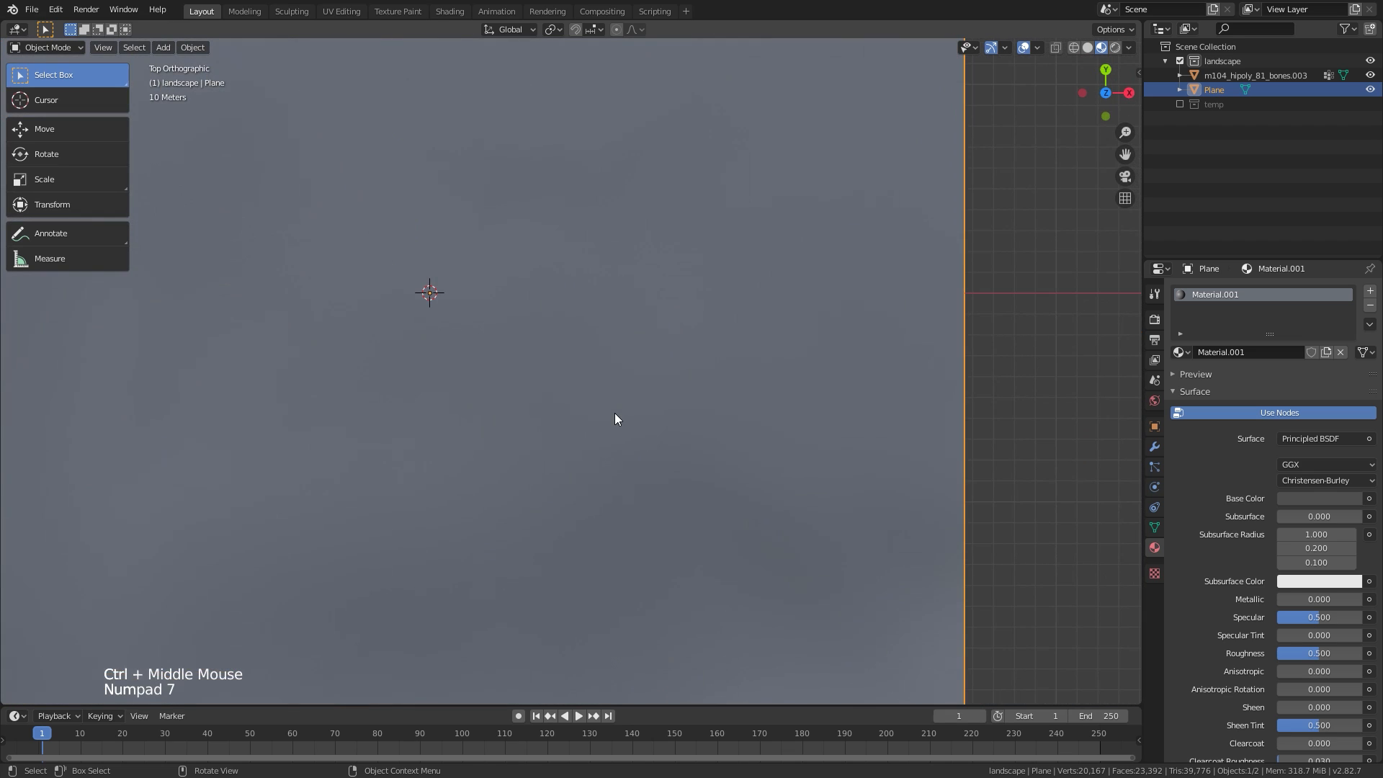
{"action": "middle_click_drag", "start_coordinate": [784, 326], "coordinate": [796, 241], "text": "ctrl"}
{"action": "key", "text": "alt+a"}
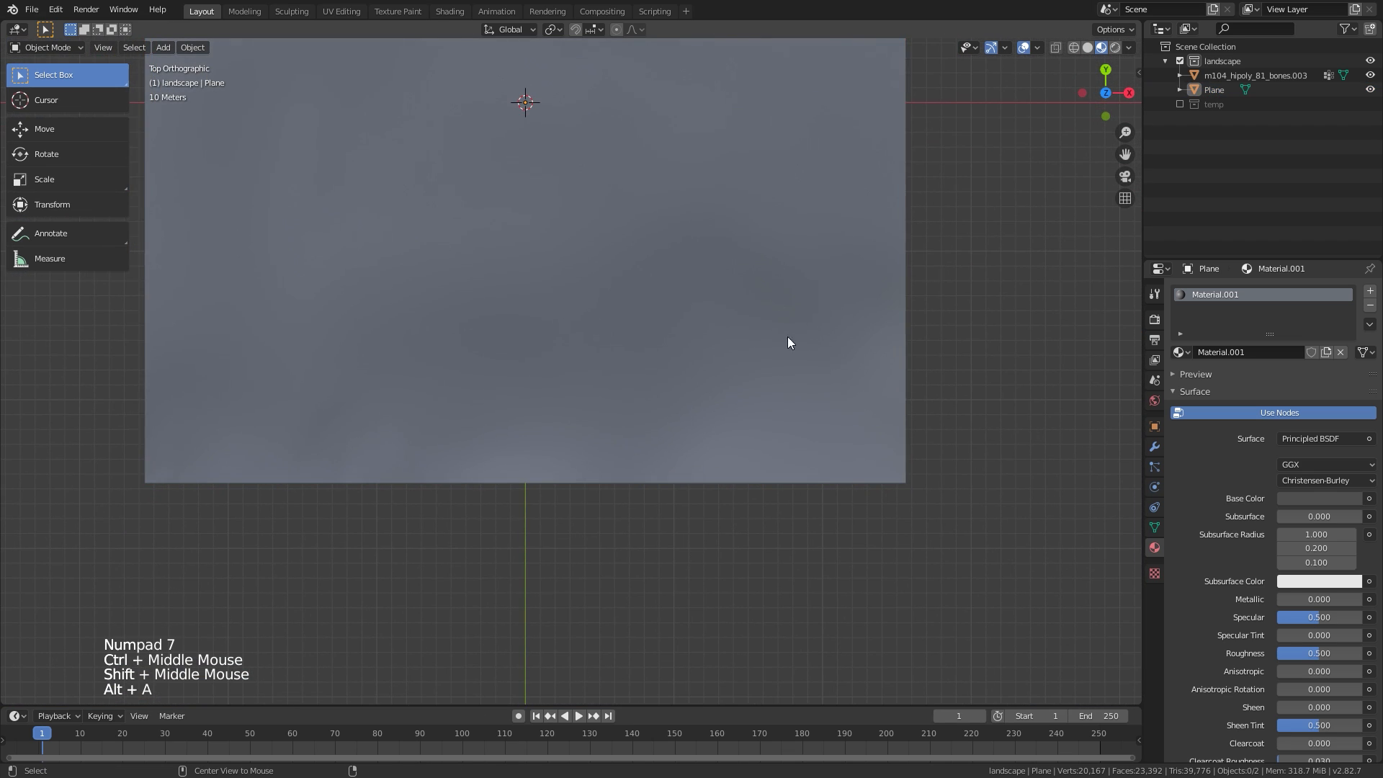
{"action": "left_click", "coordinate": [1180, 104]}
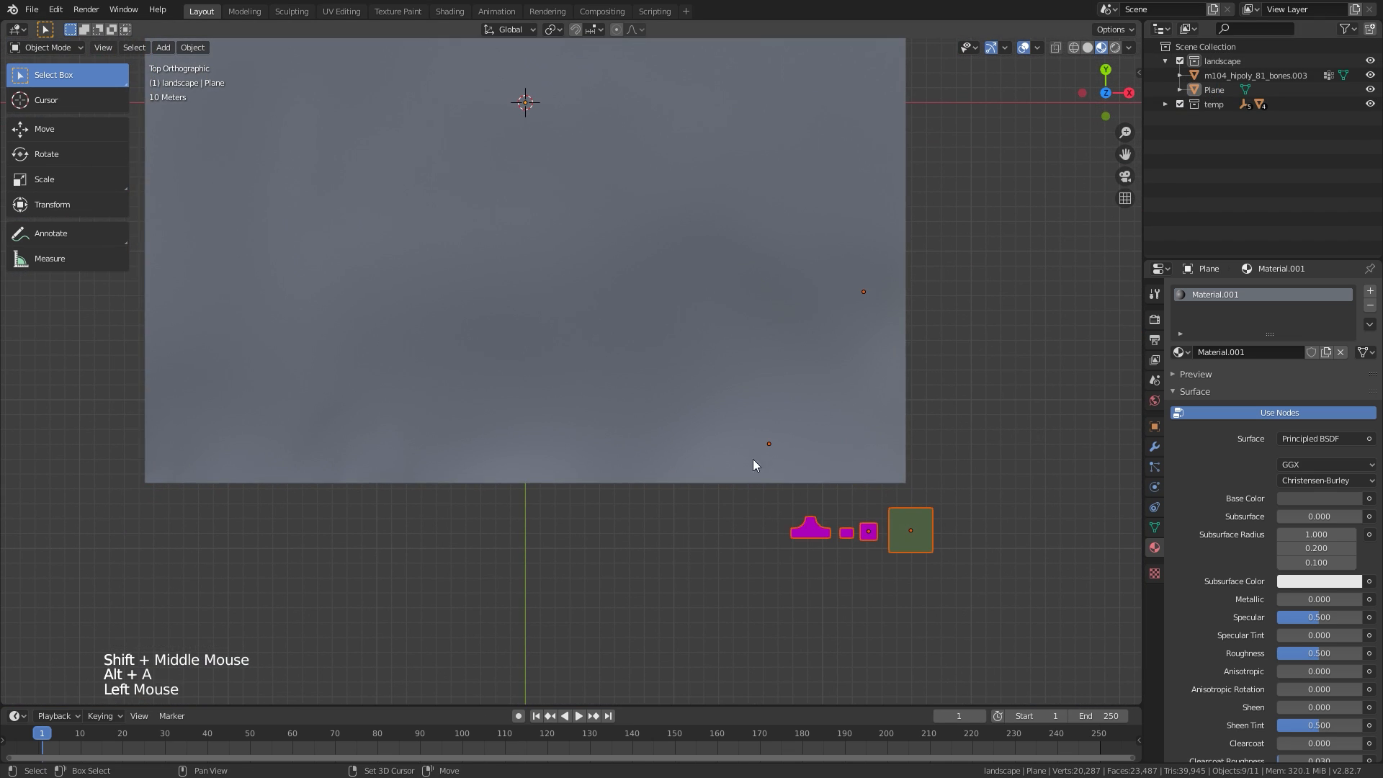
{"action": "middle_click_drag", "start_coordinate": [753, 459], "coordinate": [665, 231], "text": "shift"}
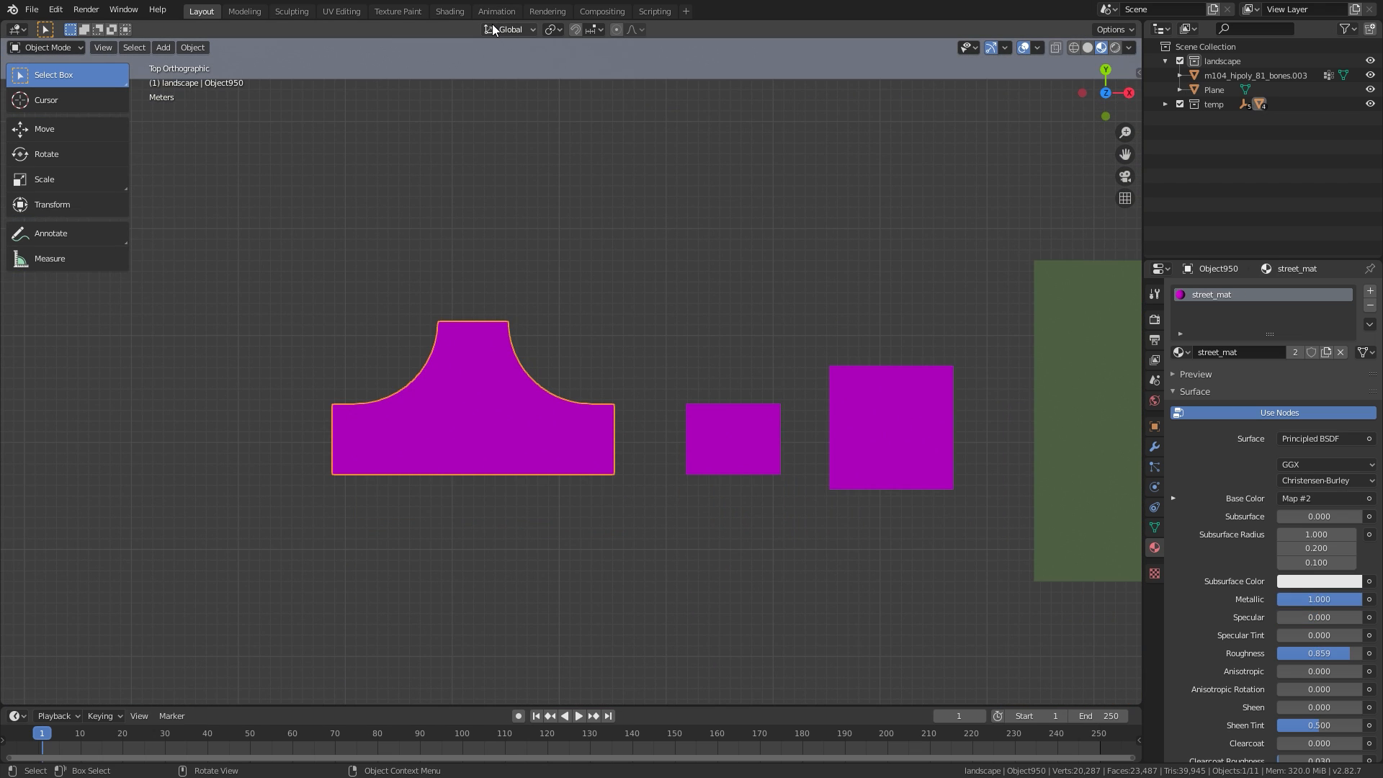
In the Shading workspace, delete the Map #2 image texture node from the T-junction's street_mat material
{"action": "left_click", "coordinate": [451, 10]}
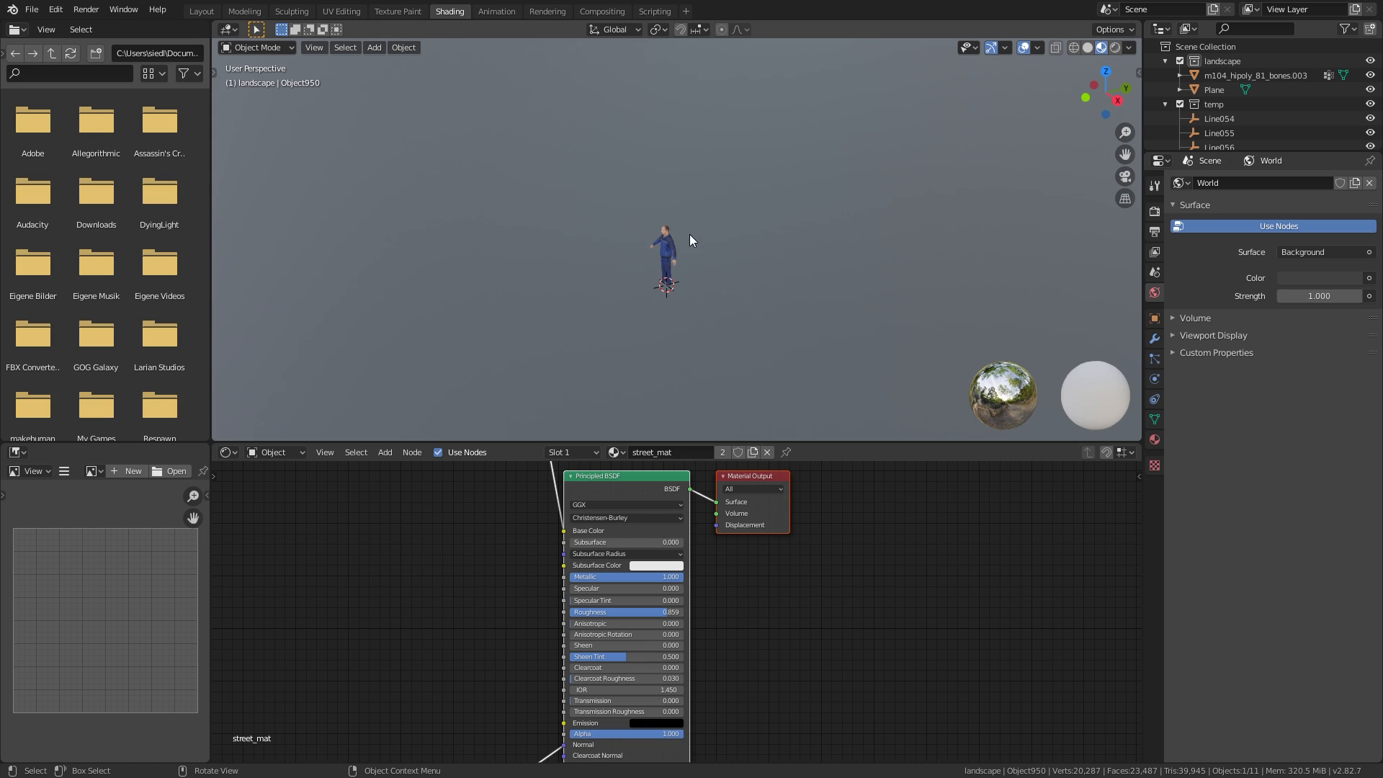
{"action": "key", "text": "q"}
{"action": "left_click", "coordinate": [819, 315]}
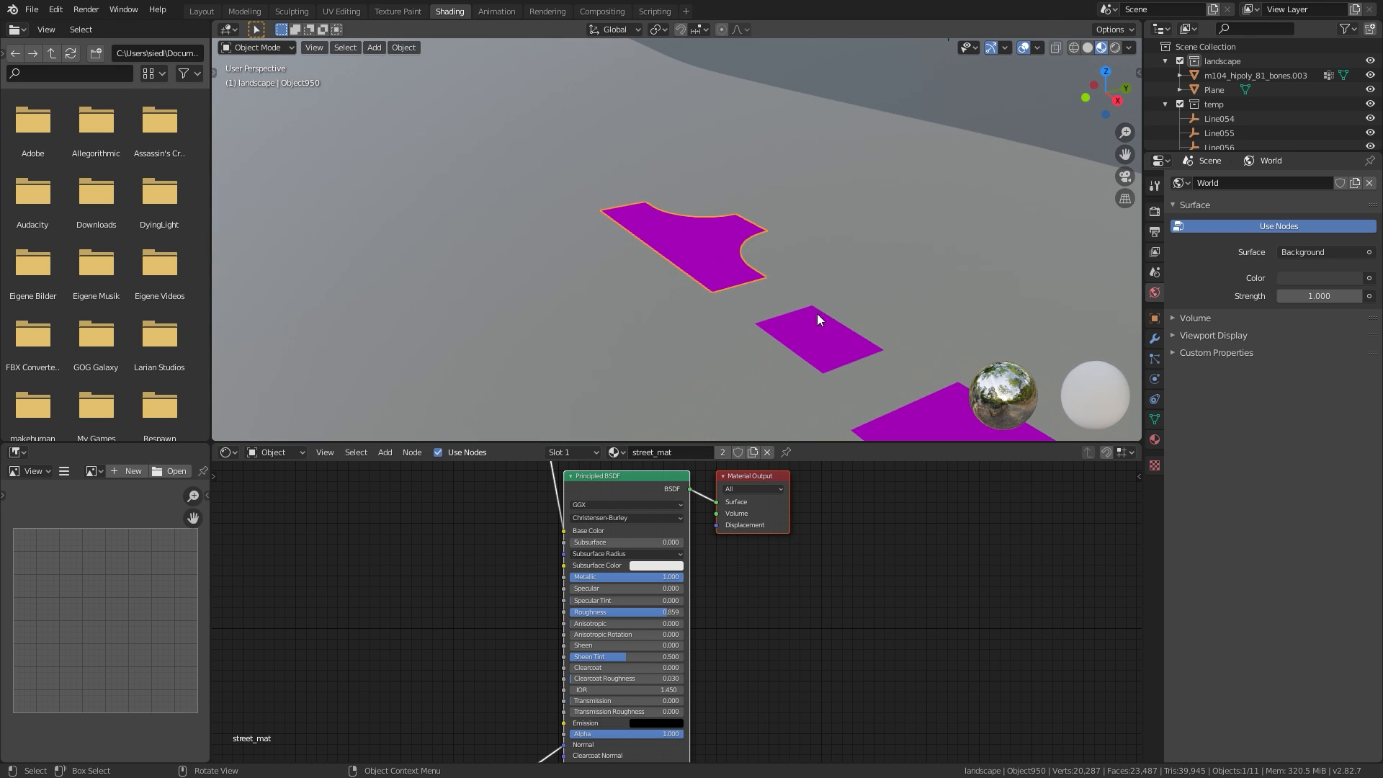
{"action": "middle_click_drag", "start_coordinate": [817, 314], "coordinate": [904, 339]}
{"action": "middle_click_drag", "start_coordinate": [598, 614], "coordinate": [685, 719]}
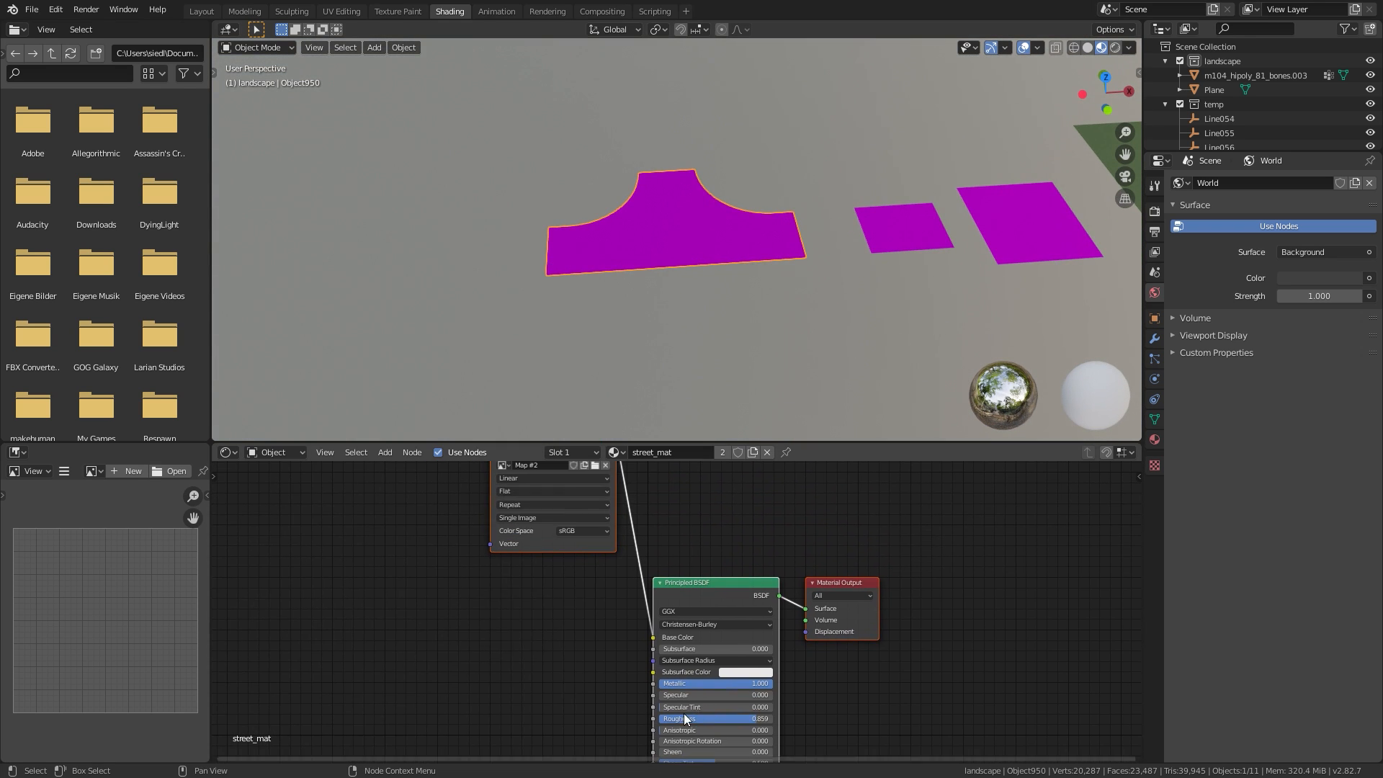
{"action": "middle_click_drag", "start_coordinate": [680, 605], "coordinate": [624, 562], "text": "ctrl"}
{"action": "left_click", "coordinate": [590, 484]}
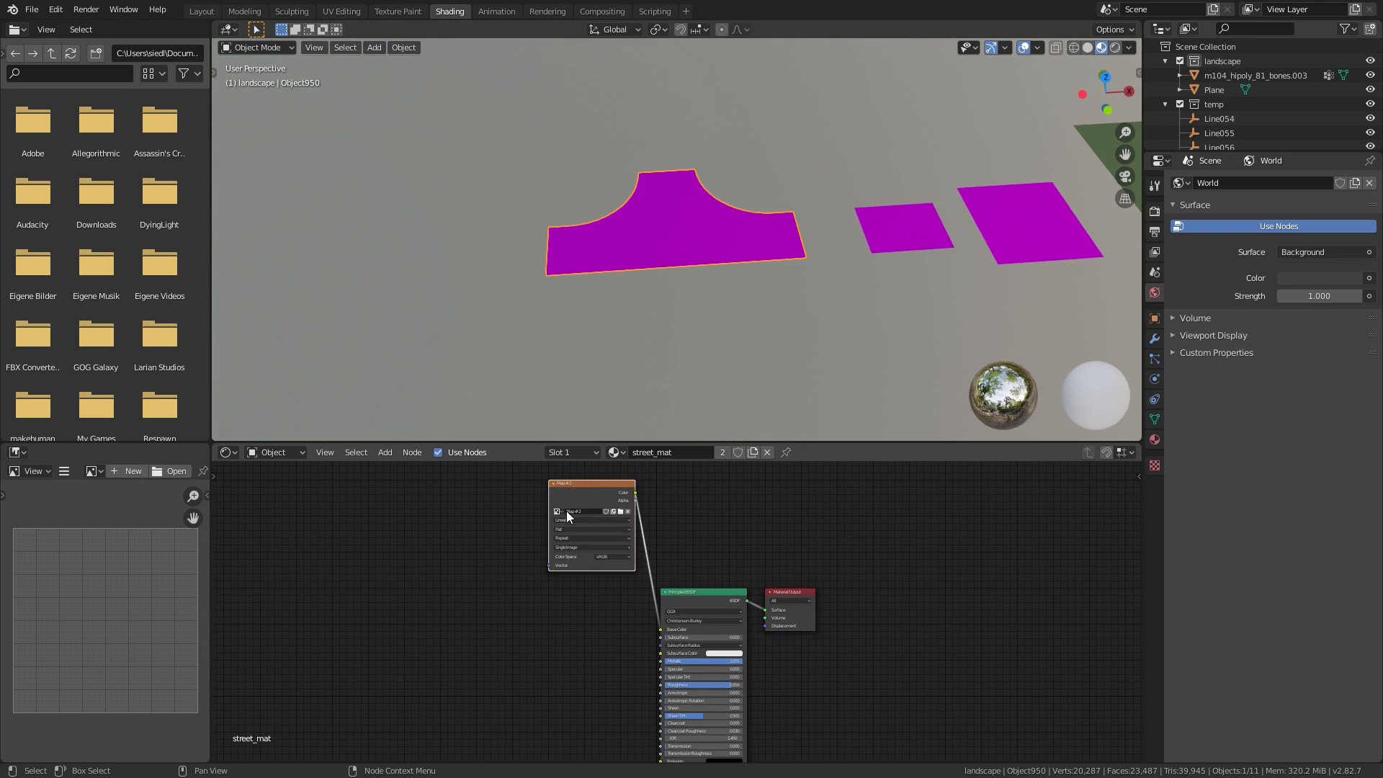
{"action": "key", "text": "x"}
{"action": "middle_click_drag", "start_coordinate": [634, 474], "coordinate": [663, 504], "text": "ctrl"}
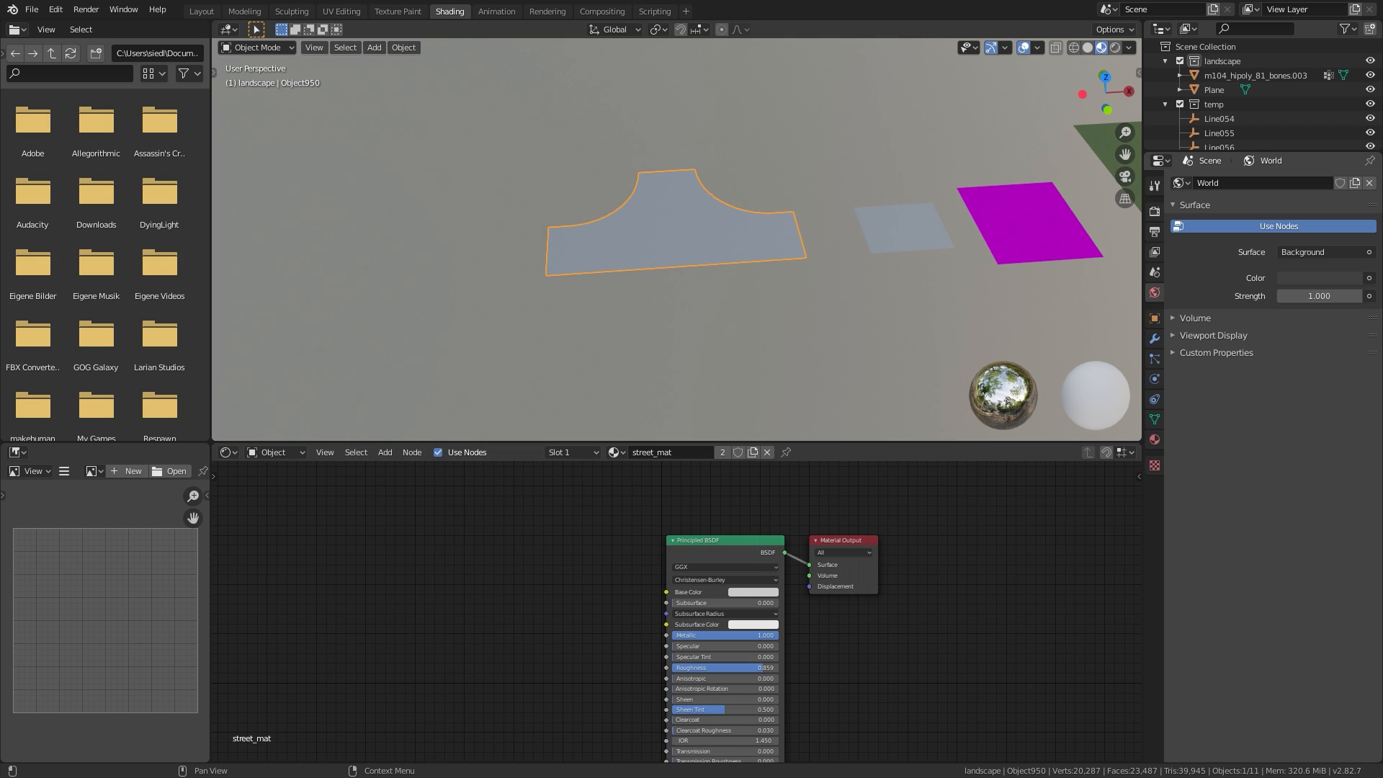
Add the teer_02.tga image texture to street_mat and connect its Color output to Base Color
{"action": "left_click_drag", "start_coordinate": [550, 586], "coordinate": [552, 584]}
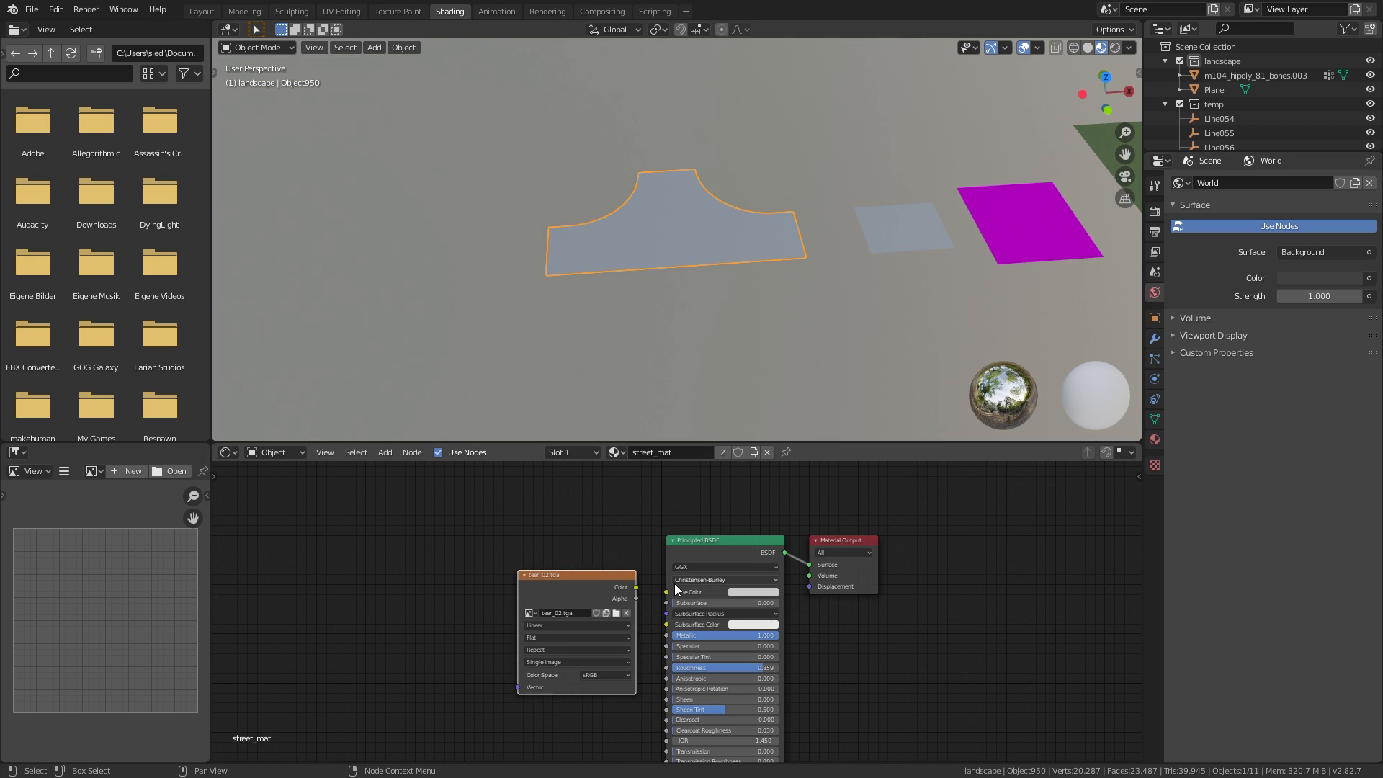
{"action": "left_click_drag", "start_coordinate": [637, 588], "coordinate": [666, 591]}
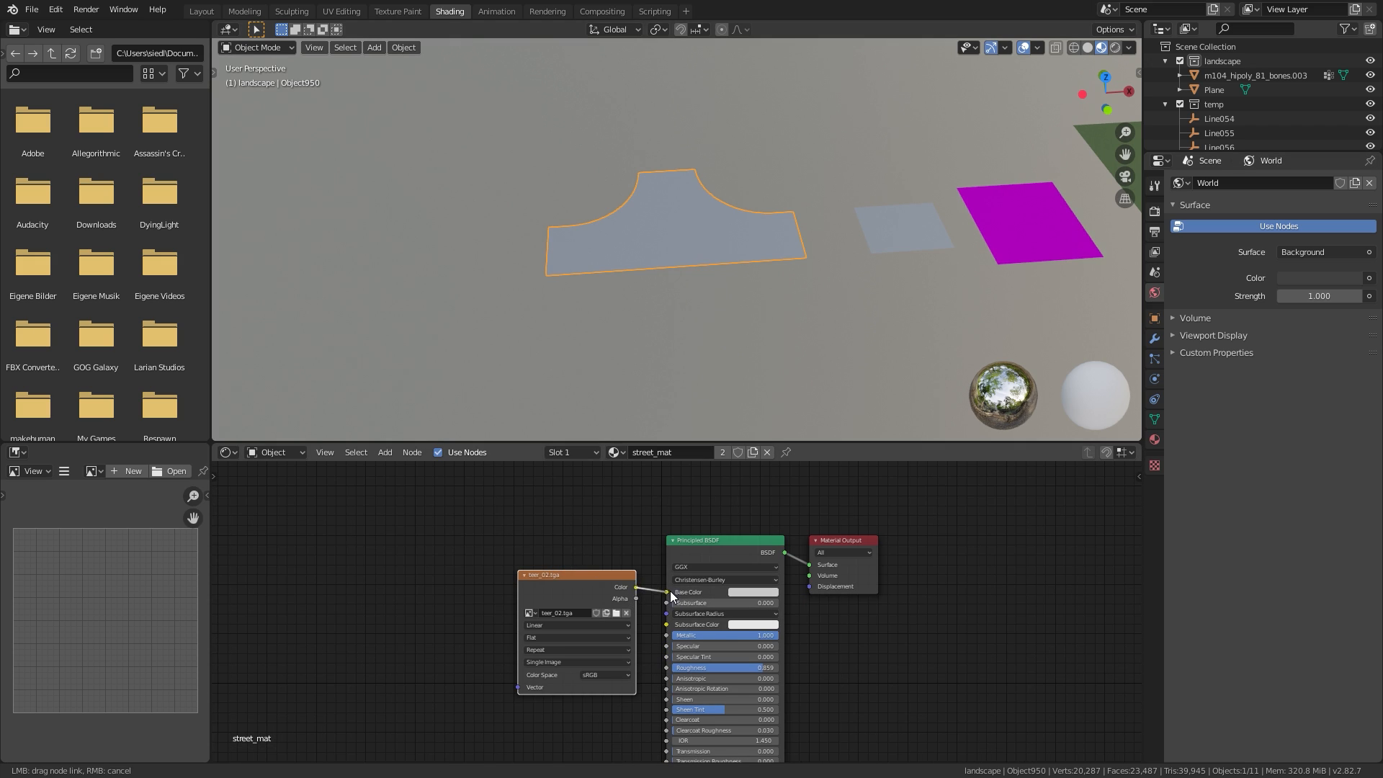
{"action": "left_click_drag", "start_coordinate": [581, 586], "coordinate": [514, 570]}
{"action": "scroll", "coordinate": [789, 176], "scroll_direction": "up", "scroll_amount": 2}
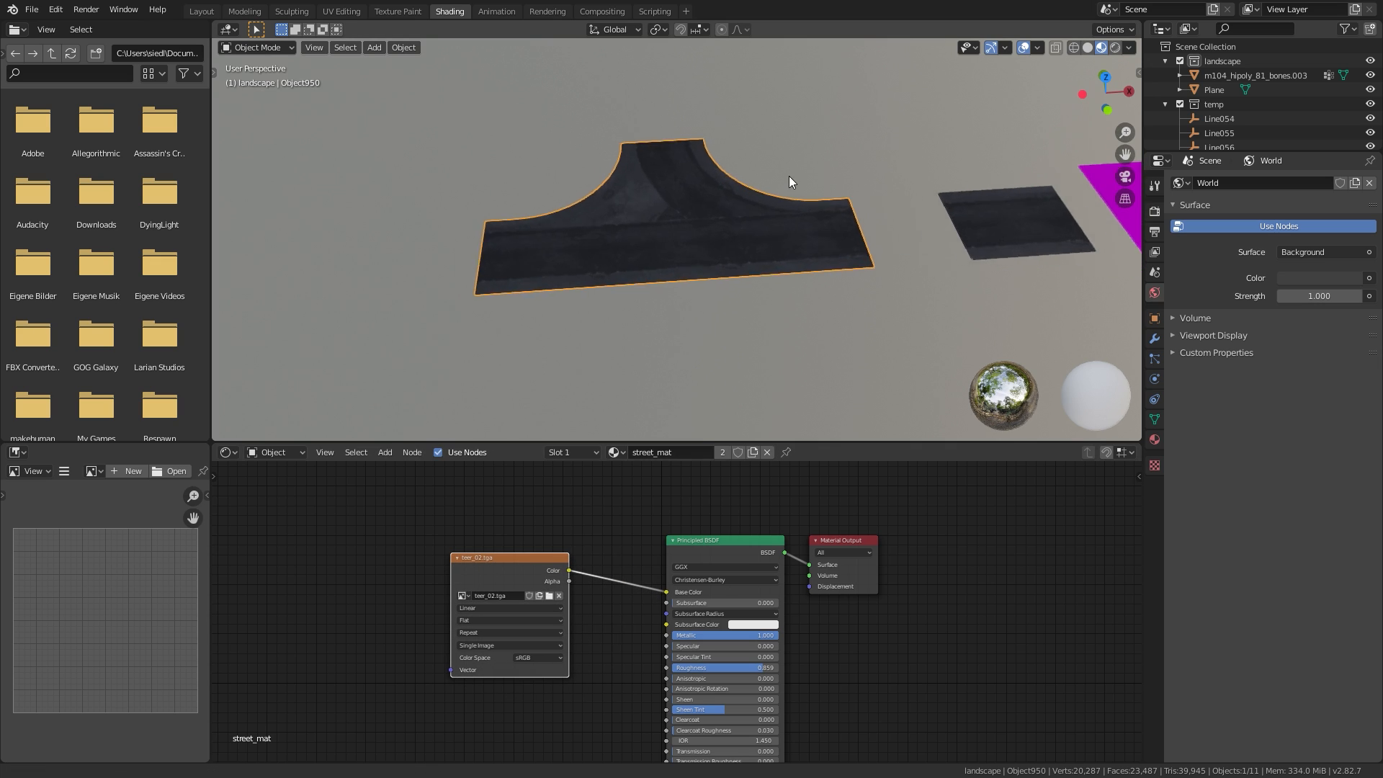
Replace the square tile's image texture in nuanciert_mat with the nuanciert_stone image and connect its Color to Base Color
{"action": "middle_click_drag", "start_coordinate": [789, 176], "coordinate": [735, 184]}
{"action": "left_click", "coordinate": [863, 271]}
{"action": "middle_click_drag", "start_coordinate": [625, 525], "coordinate": [658, 628]}
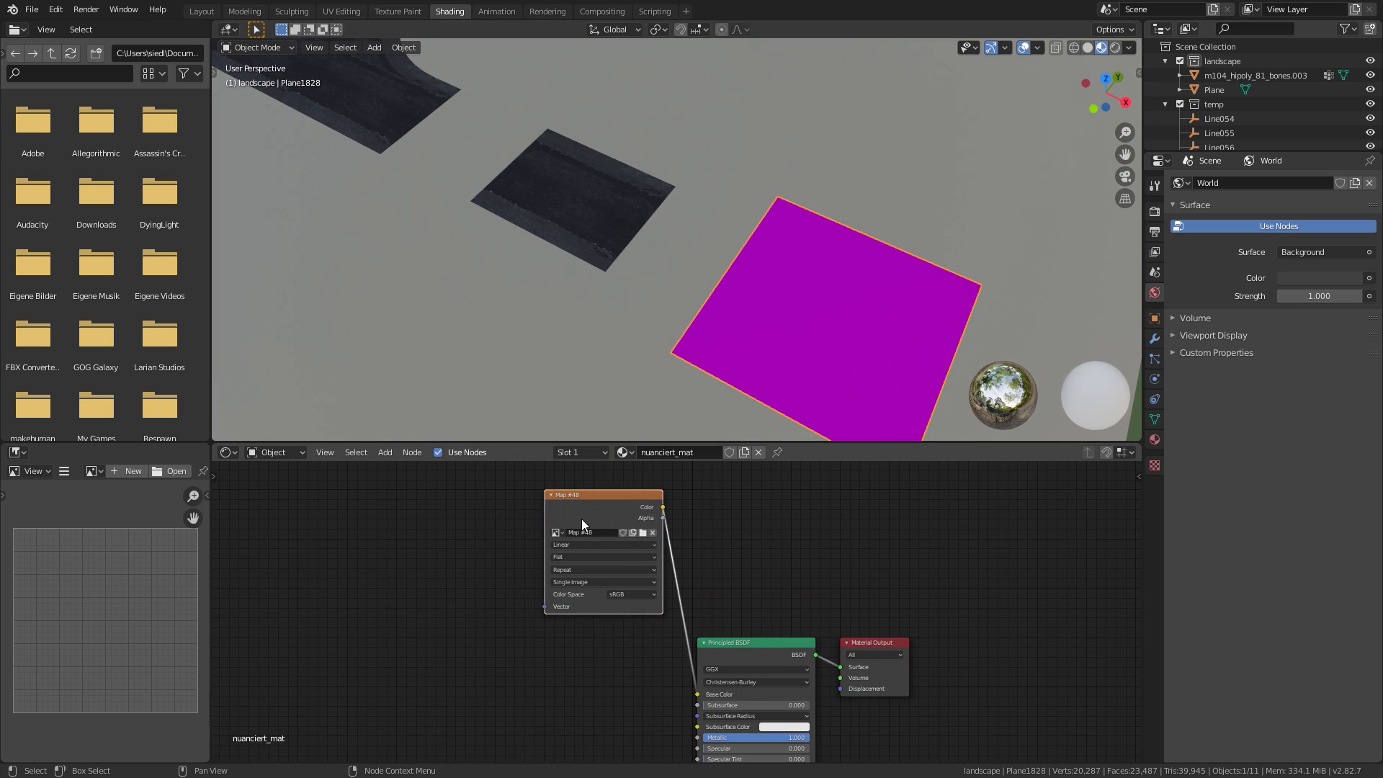
{"action": "key", "text": "x"}
{"action": "left_click_drag", "start_coordinate": [771, 646], "coordinate": [487, 665]}
{"action": "middle_click_drag", "start_coordinate": [487, 664], "coordinate": [574, 573]}
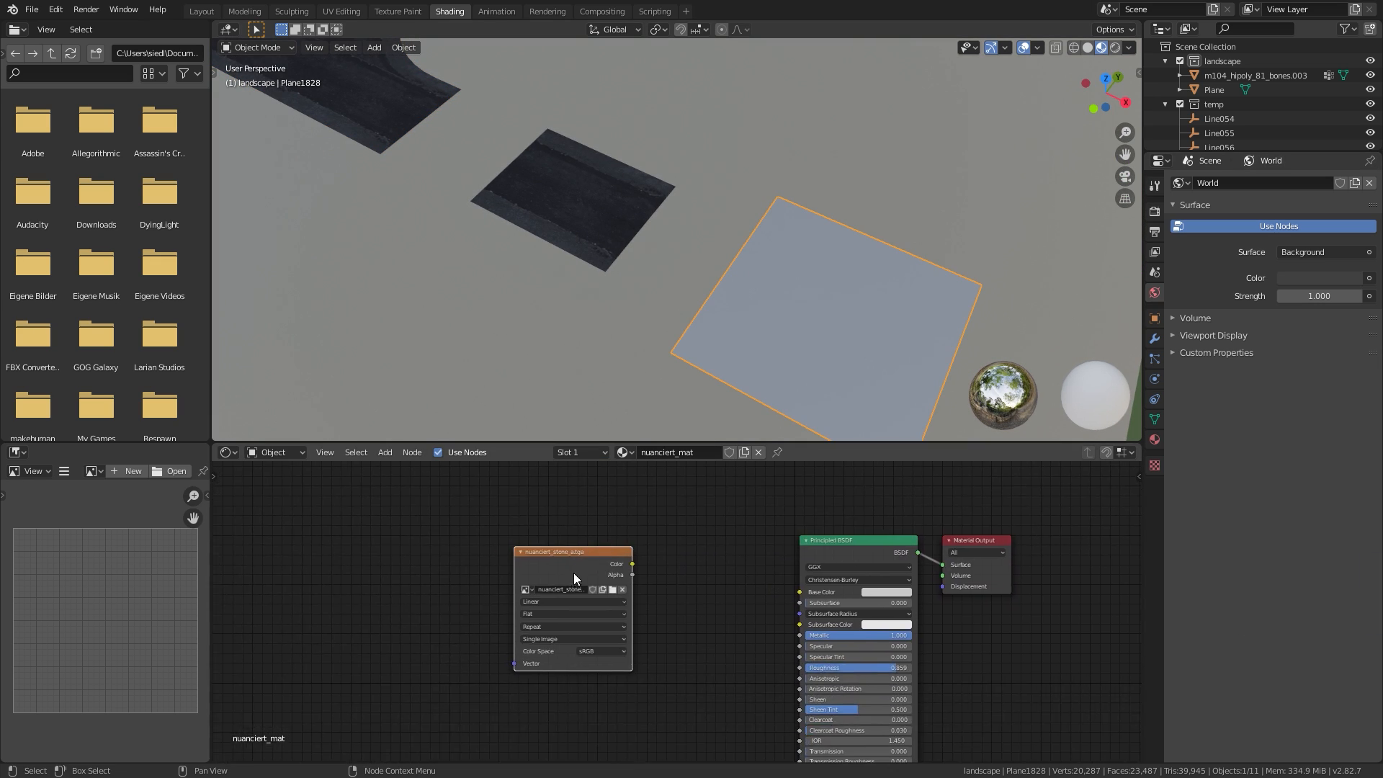
{"action": "left_click_drag", "start_coordinate": [632, 565], "coordinate": [801, 592]}
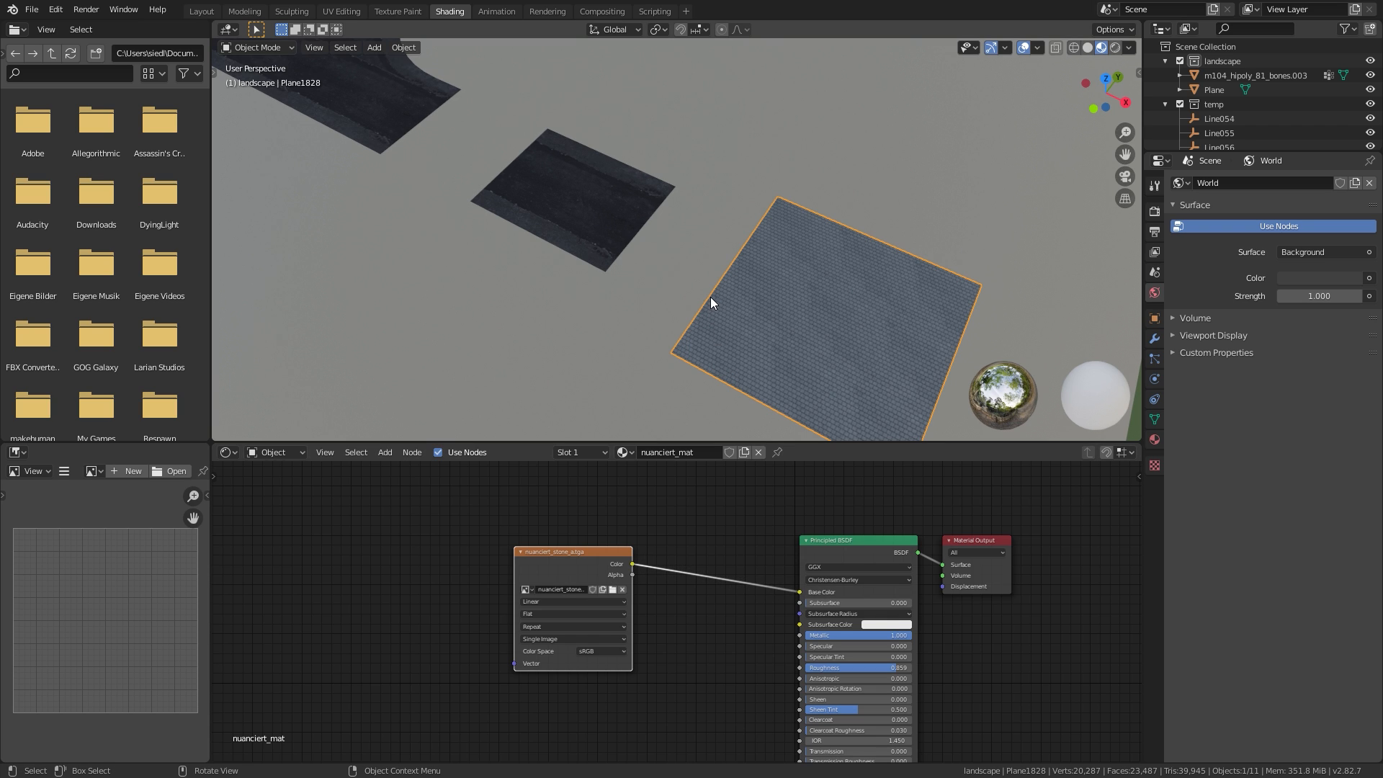
Select the straight road piece and return to the top view in the Layout workspace
{"action": "middle_click_drag", "start_coordinate": [783, 408], "coordinate": [810, 301]}
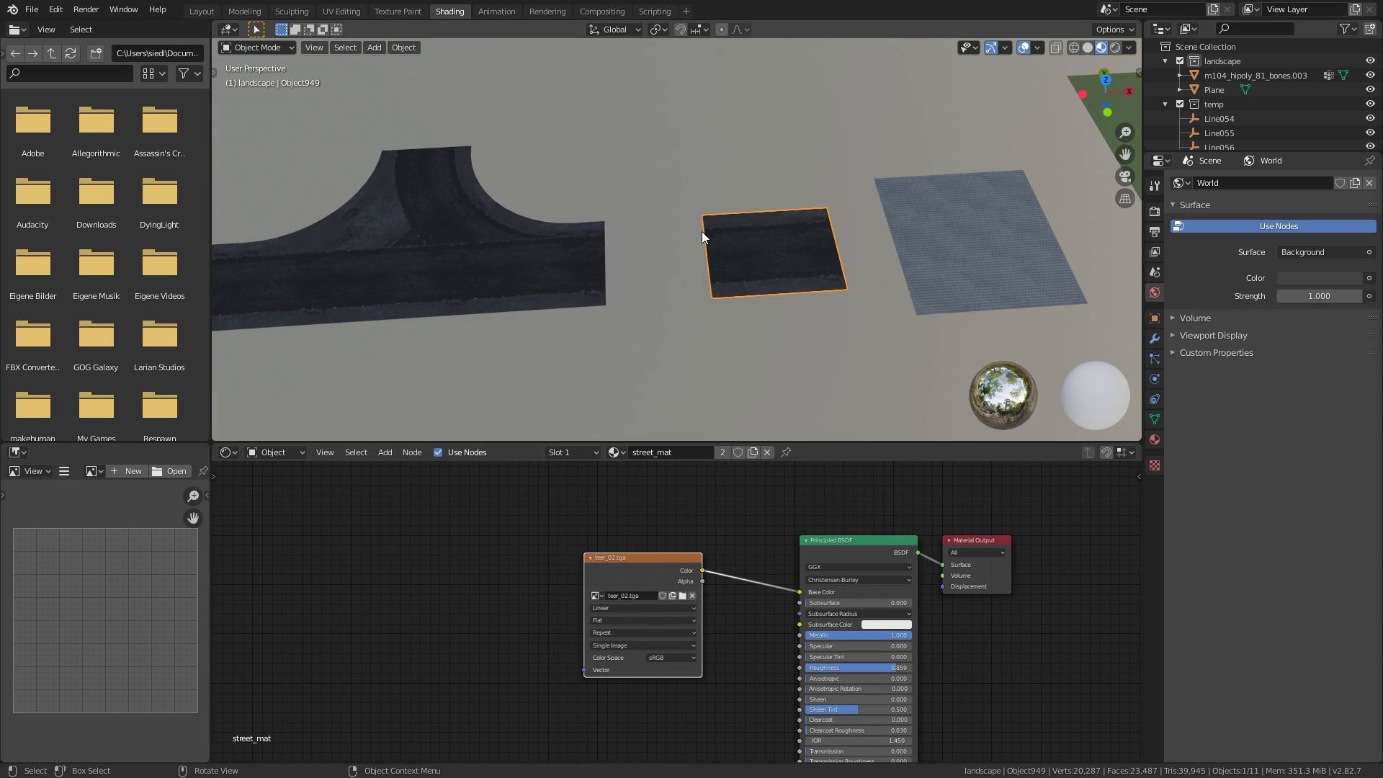
{"action": "middle_click_drag", "start_coordinate": [702, 231], "coordinate": [698, 285]}
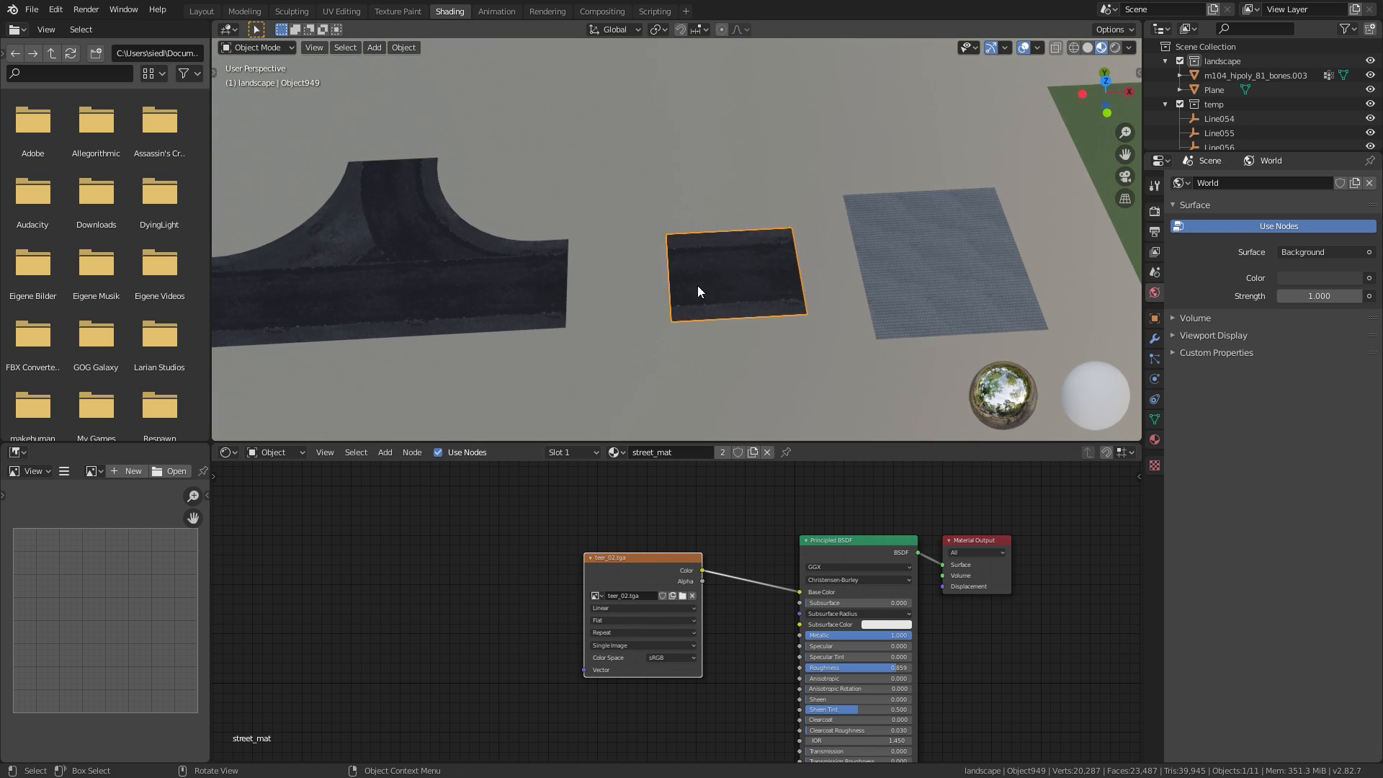
{"action": "left_click", "coordinate": [200, 13]}
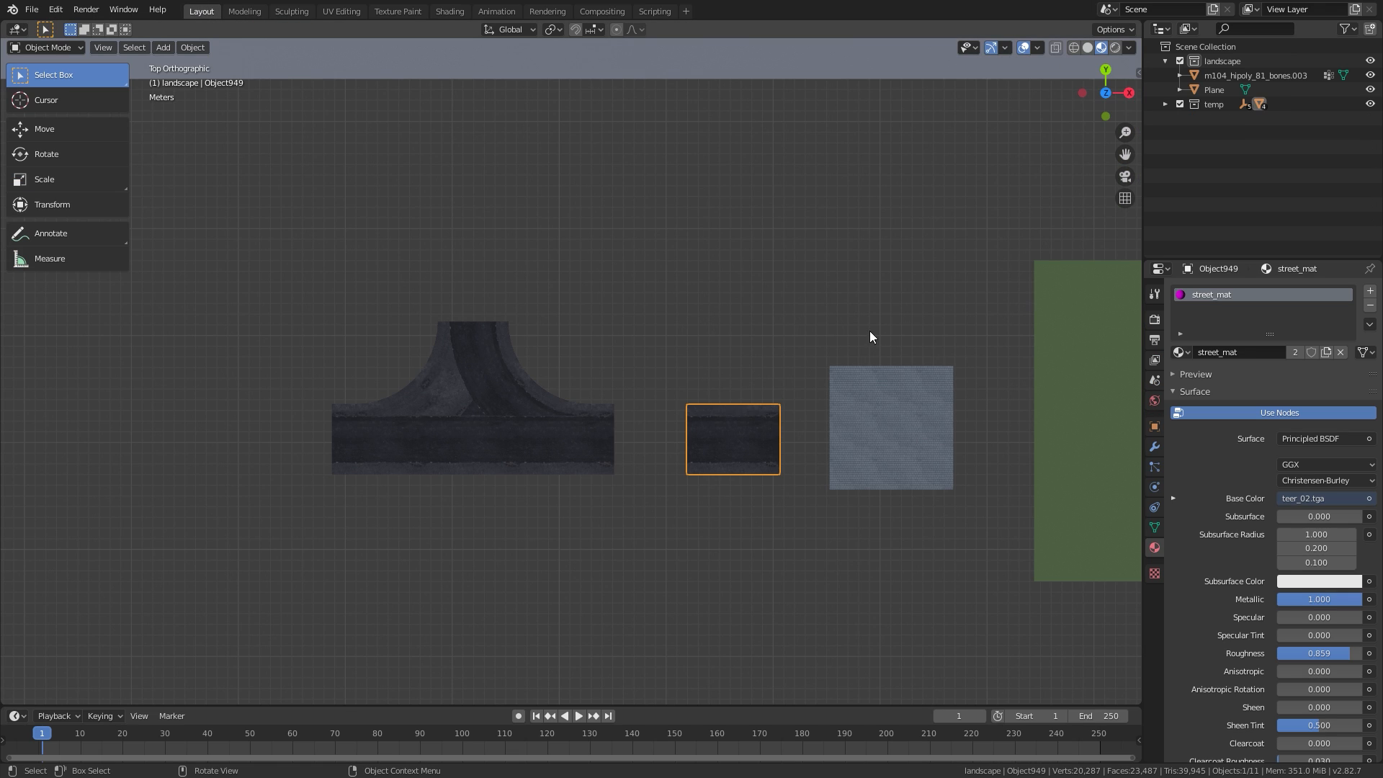
{"action": "mouse_move", "coordinate": [818, 401]}
{"action": "middle_mouse_down", "text": "shift"}
{"action": "mouse_move", "coordinate": [788, 380]}
{"action": "mouse_move", "coordinate": [686, 368]}
{"action": "middle_mouse_up", "text": "shift"}
{"action": "middle_click_drag", "start_coordinate": [685, 368], "coordinate": [666, 369], "text": "ctrl"}
{"action": "middle_click_drag", "start_coordinate": [666, 369], "coordinate": [651, 369], "text": "ctrl"}
{"action": "middle_click_drag", "start_coordinate": [333, 142], "coordinate": [396, 192], "text": "shift"}
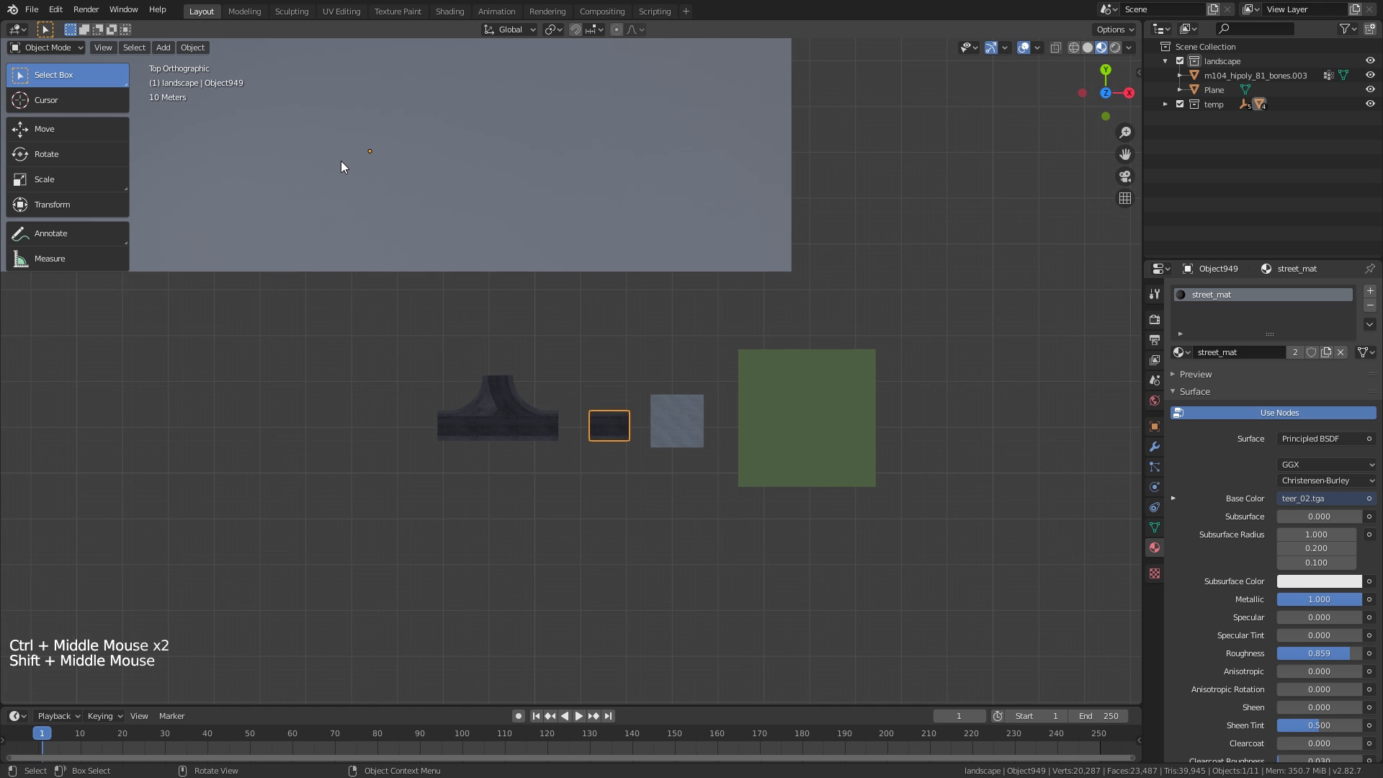
In Edit Mode, select the straight road piece's left edge vertices and snap the 3D cursor to them
{"action": "middle_click_drag", "start_coordinate": [661, 519], "coordinate": [618, 433], "text": "ctrl"}
{"action": "key", "text": "Tab"}
{"action": "middle_click_drag", "start_coordinate": [560, 473], "coordinate": [540, 440], "text": "shift"}
{"action": "middle_click_drag", "start_coordinate": [541, 440], "coordinate": [527, 337], "text": "ctrl"}
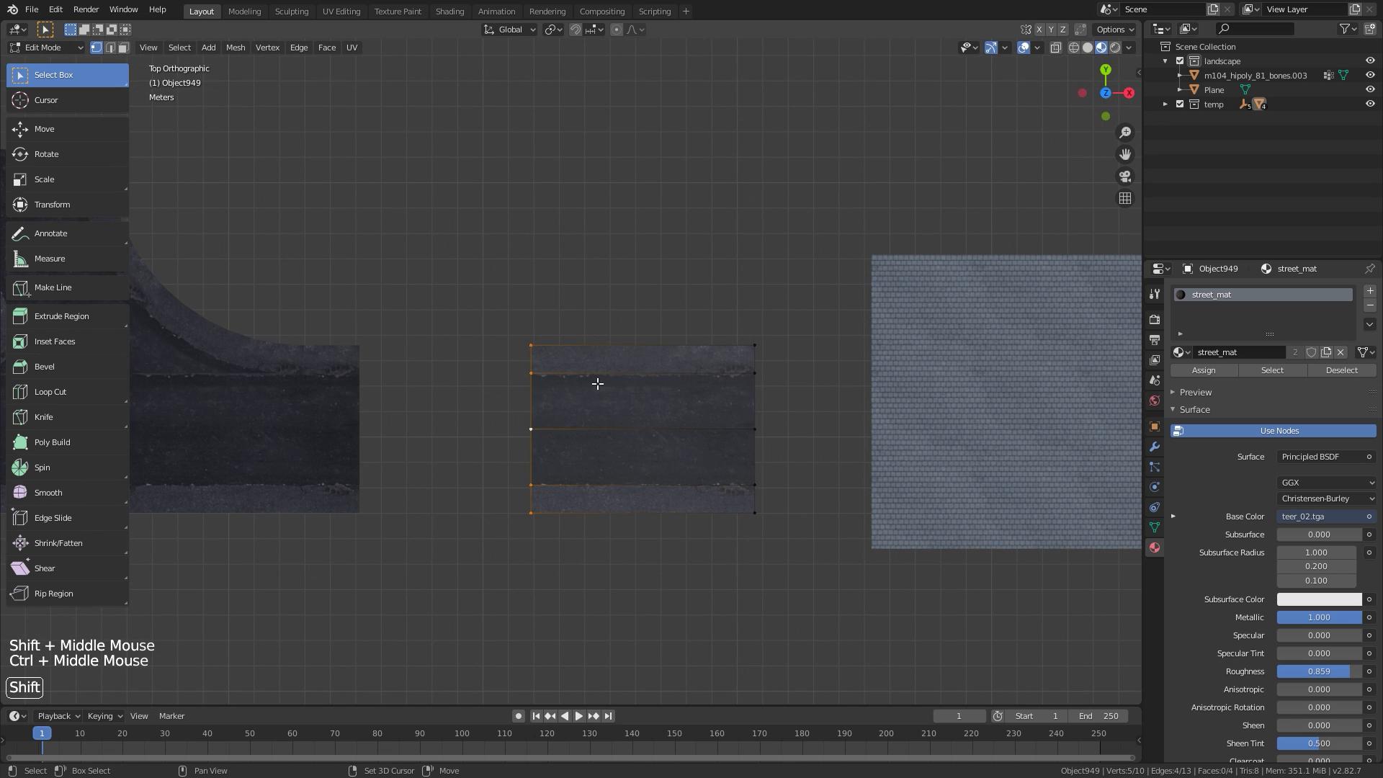
{"action": "key", "text": "shift+s"}
{"action": "left_click", "coordinate": [592, 468]}
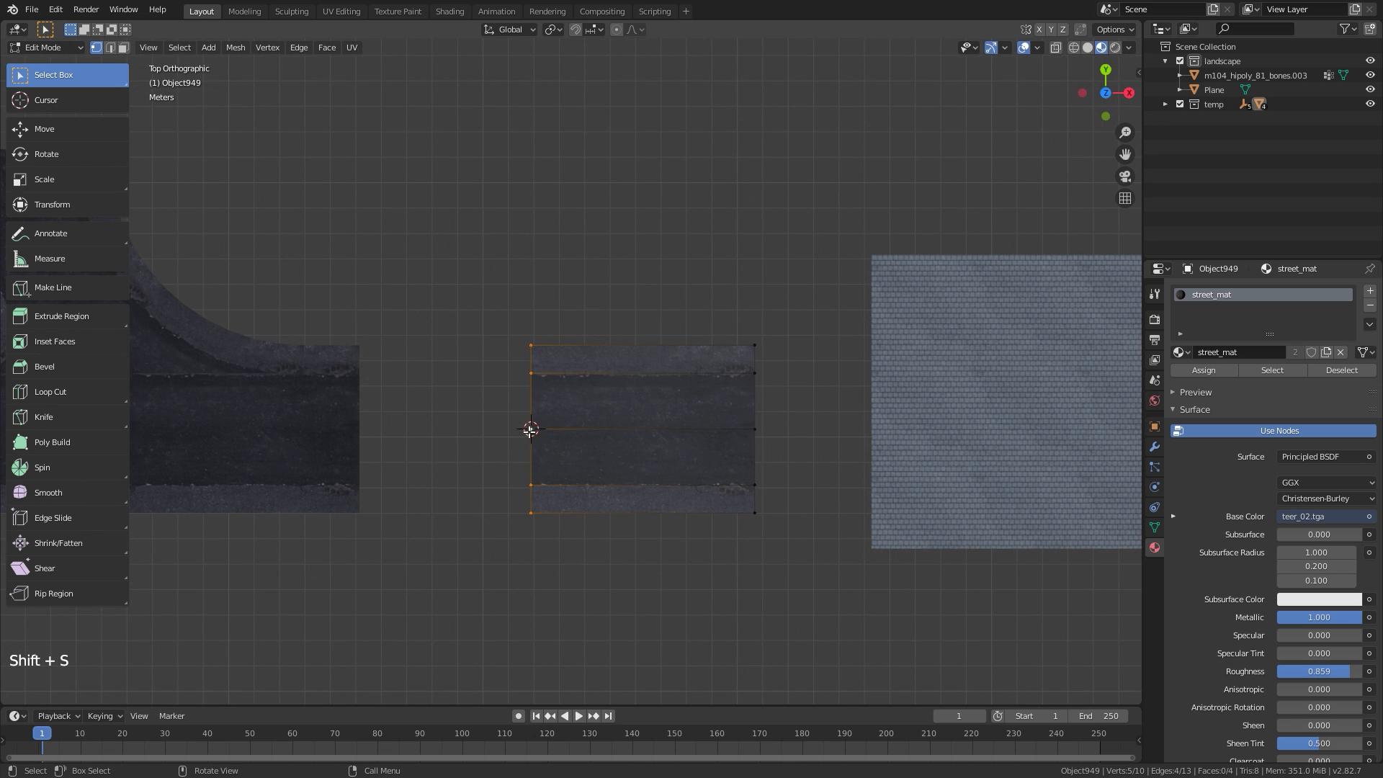
Return to Object Mode and set the straight road piece's origin to the 3D cursor
{"action": "key", "text": "Tab"}
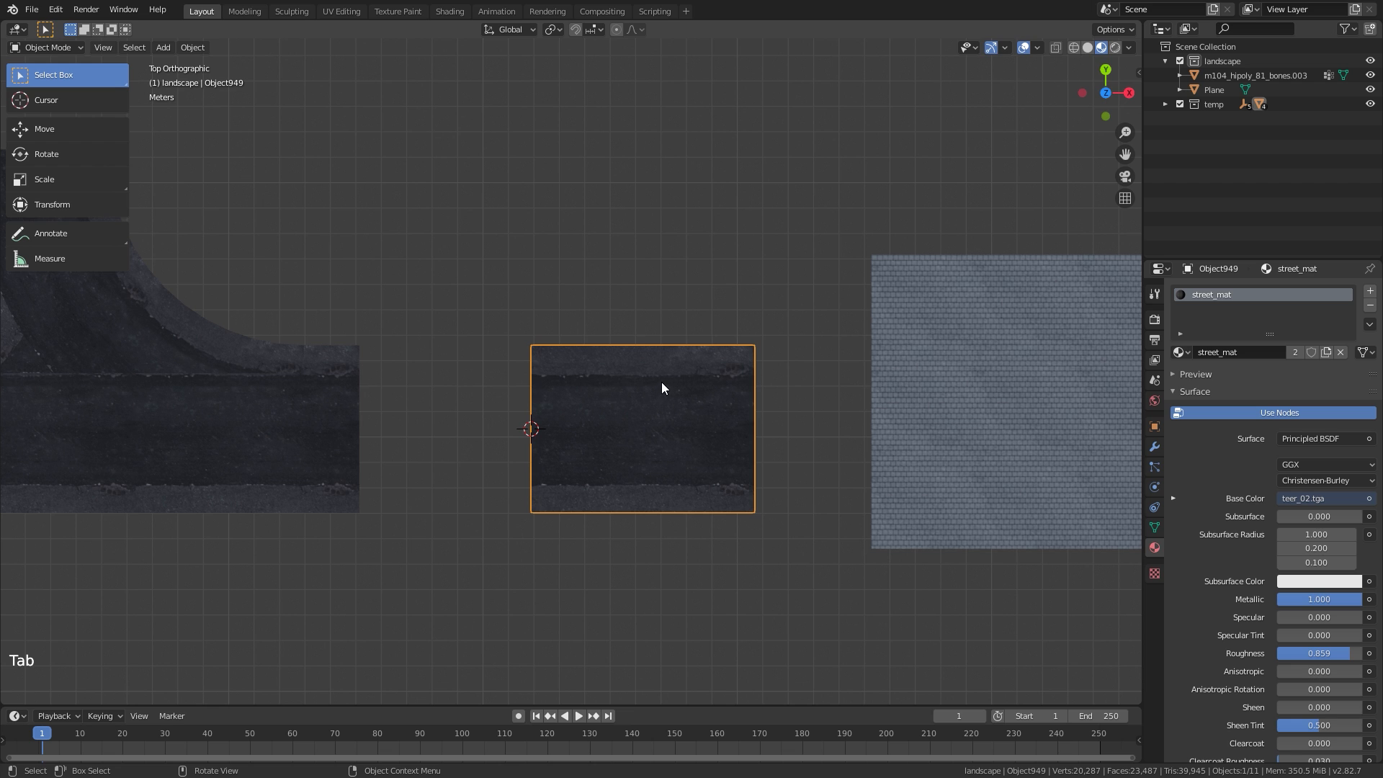
{"action": "right_click", "coordinate": [663, 377]}
{"action": "mouse_move", "coordinate": [631, 414]}
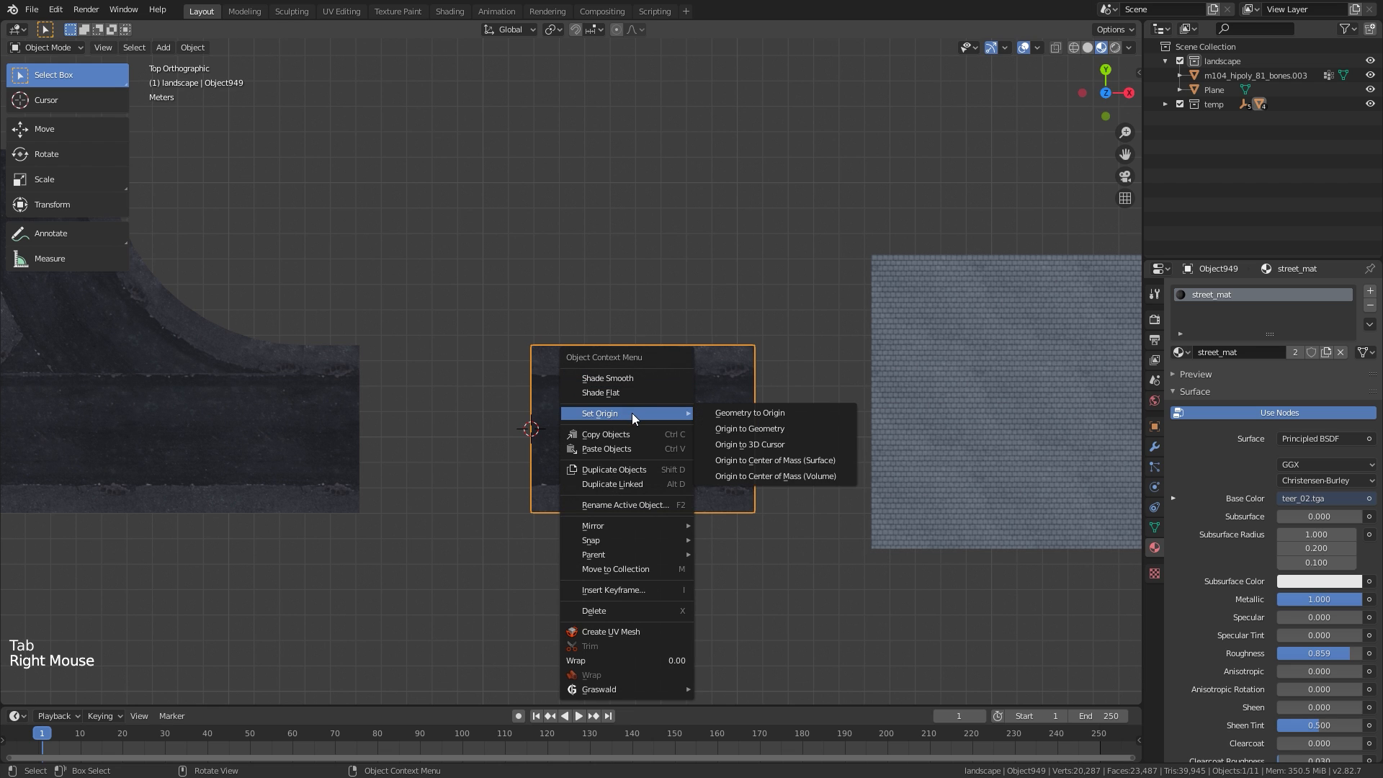
{"action": "left_click", "coordinate": [768, 444]}
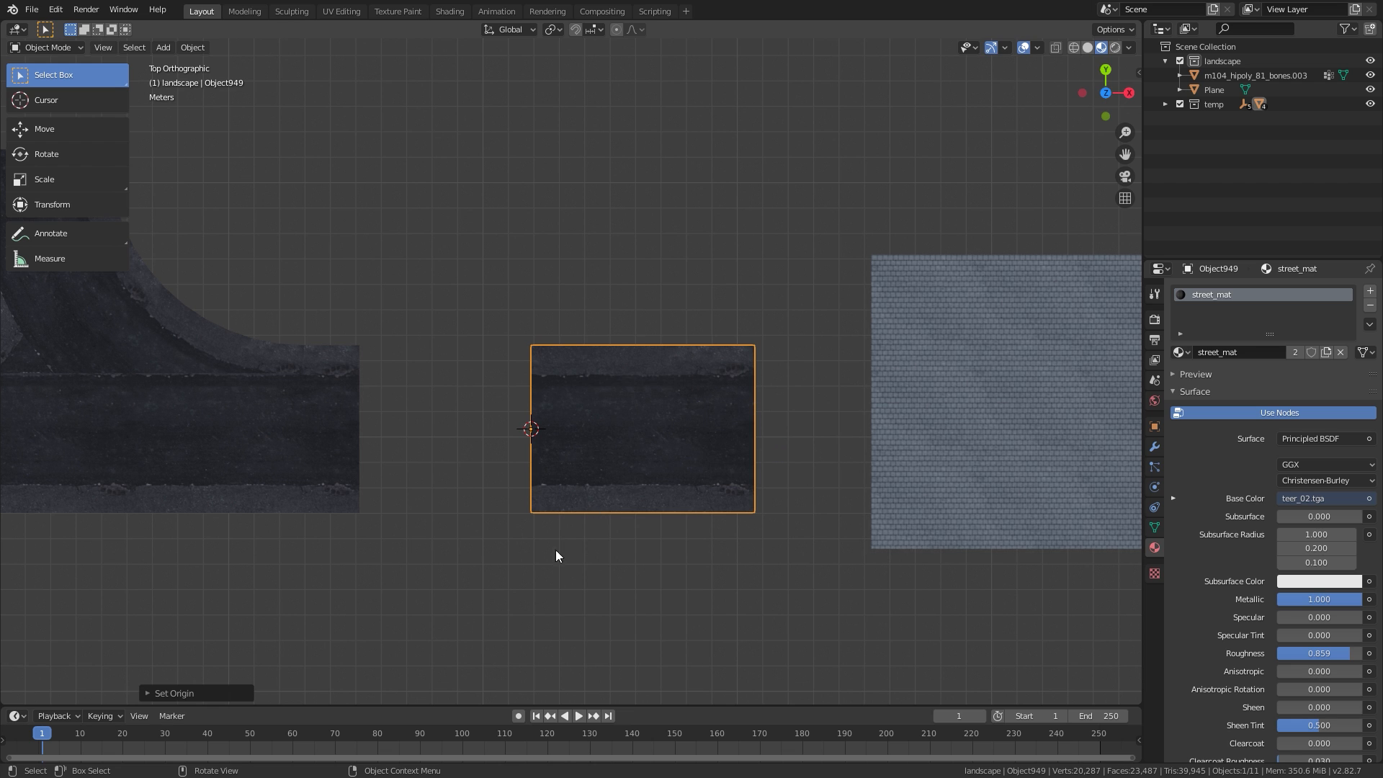
Duplicate the straight road piece and clear the copy's location to place it at the world origin
{"action": "middle_click_drag", "start_coordinate": [555, 550], "coordinate": [509, 456], "text": "ctrl"}
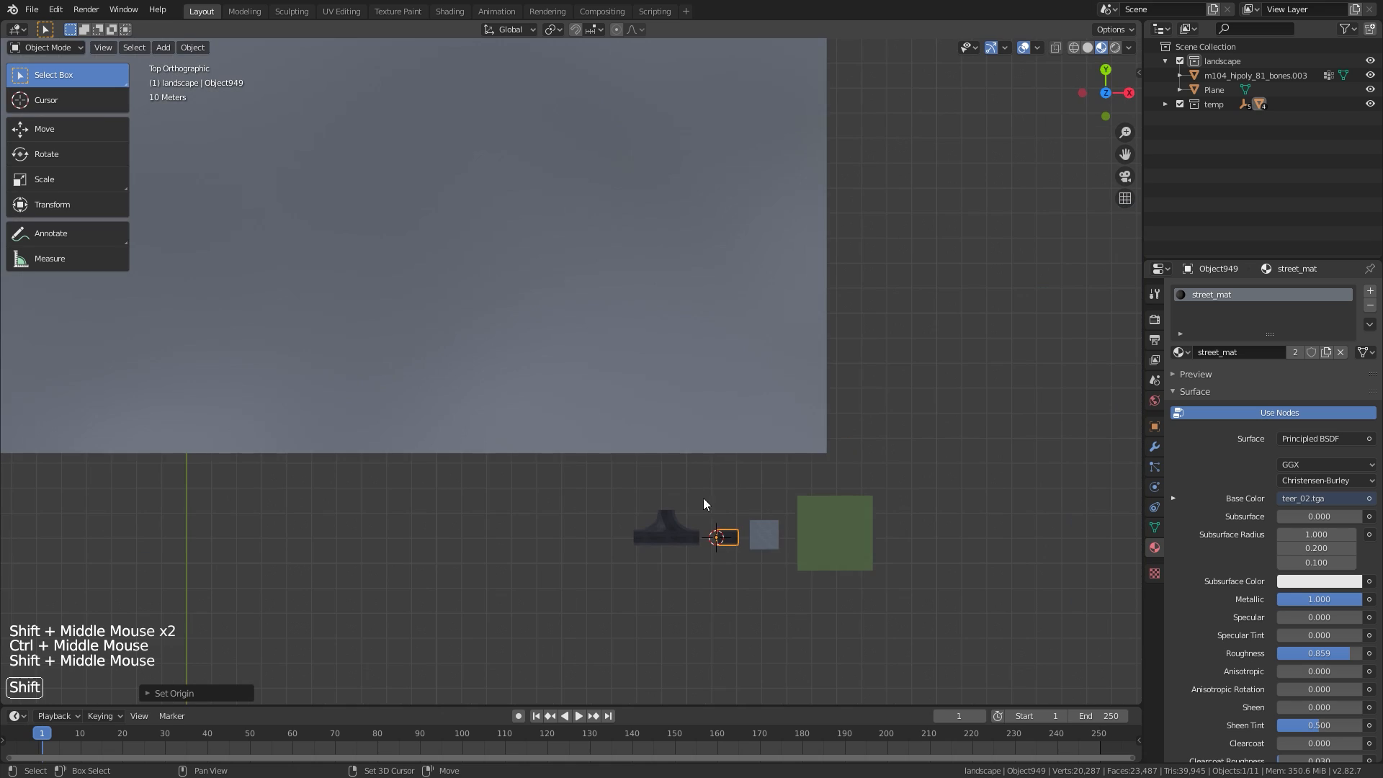
{"action": "key", "text": "shift+d"}
{"action": "left_click", "coordinate": [596, 532]}
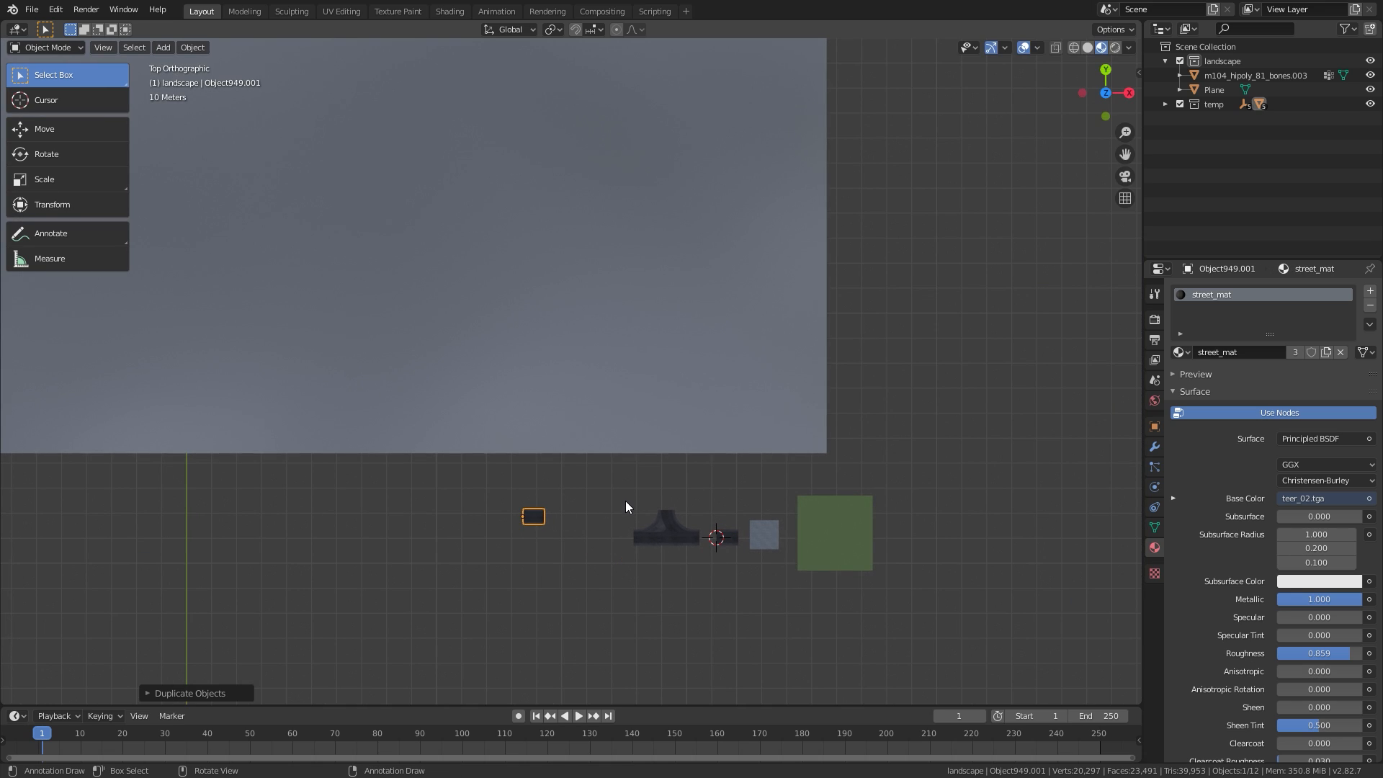
{"action": "key", "text": "alt+g"}
{"action": "middle_click_drag", "start_coordinate": [477, 291], "coordinate": [492, 305], "text": "shift"}
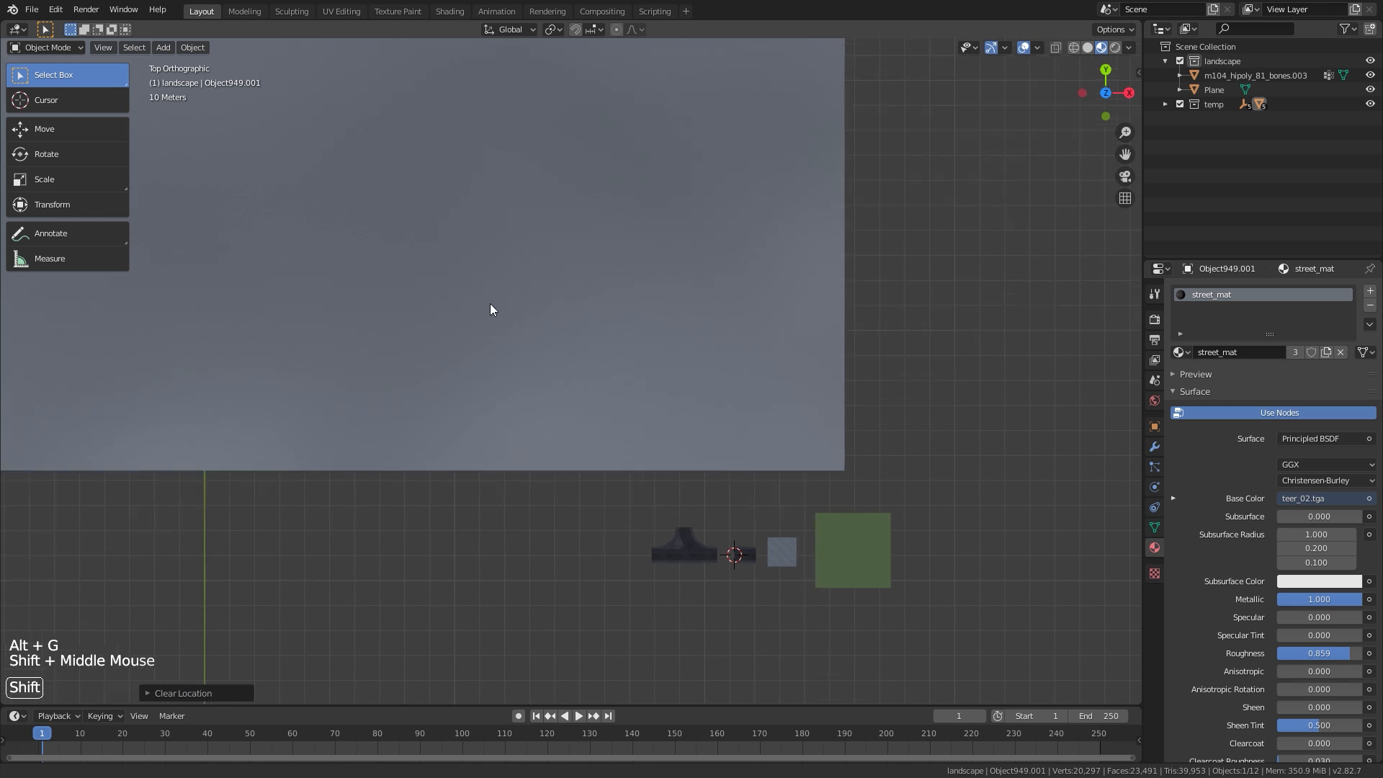
{"action": "middle_click_drag", "start_coordinate": [298, 92], "coordinate": [700, 512], "text": "shift"}
{"action": "middle_click_drag", "start_coordinate": [614, 418], "coordinate": [581, 592], "text": "ctrl"}
{"action": "middle_click_drag", "start_coordinate": [613, 401], "coordinate": [612, 417], "text": "ctrl"}
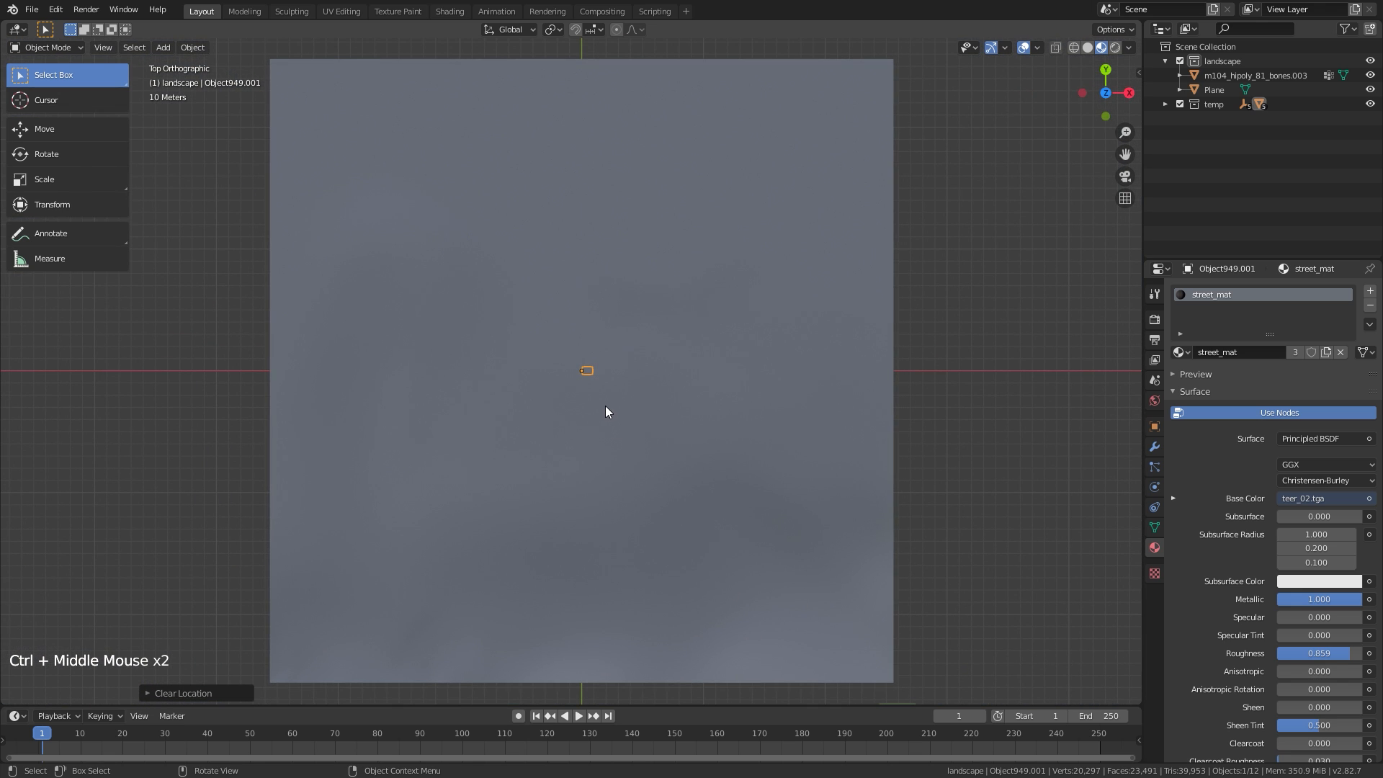
Isolate the duplicated road piece in local view and reset the 3D cursor to the world origin
{"action": "key", "text": "KP_Divide"}
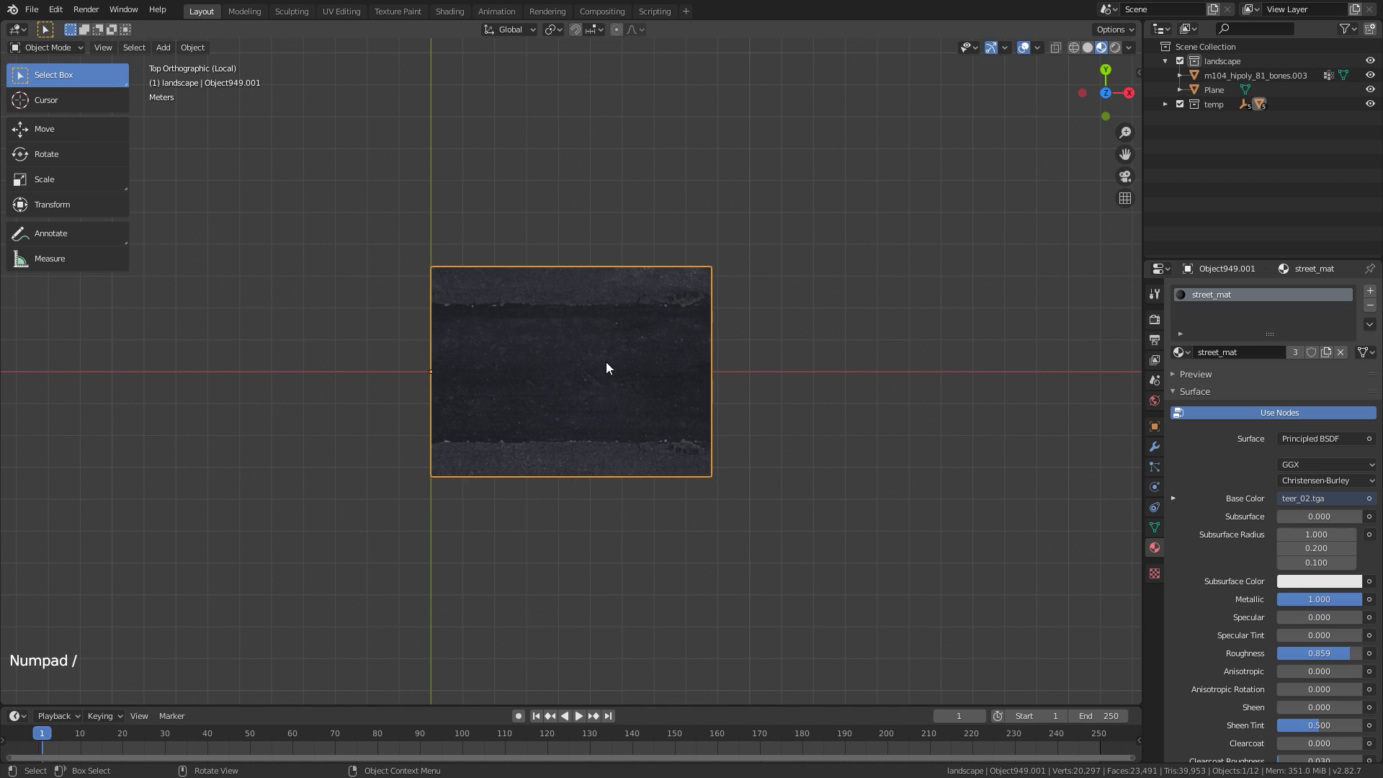
{"action": "key", "text": "x"}
{"action": "left_click", "coordinate": [783, 378]}
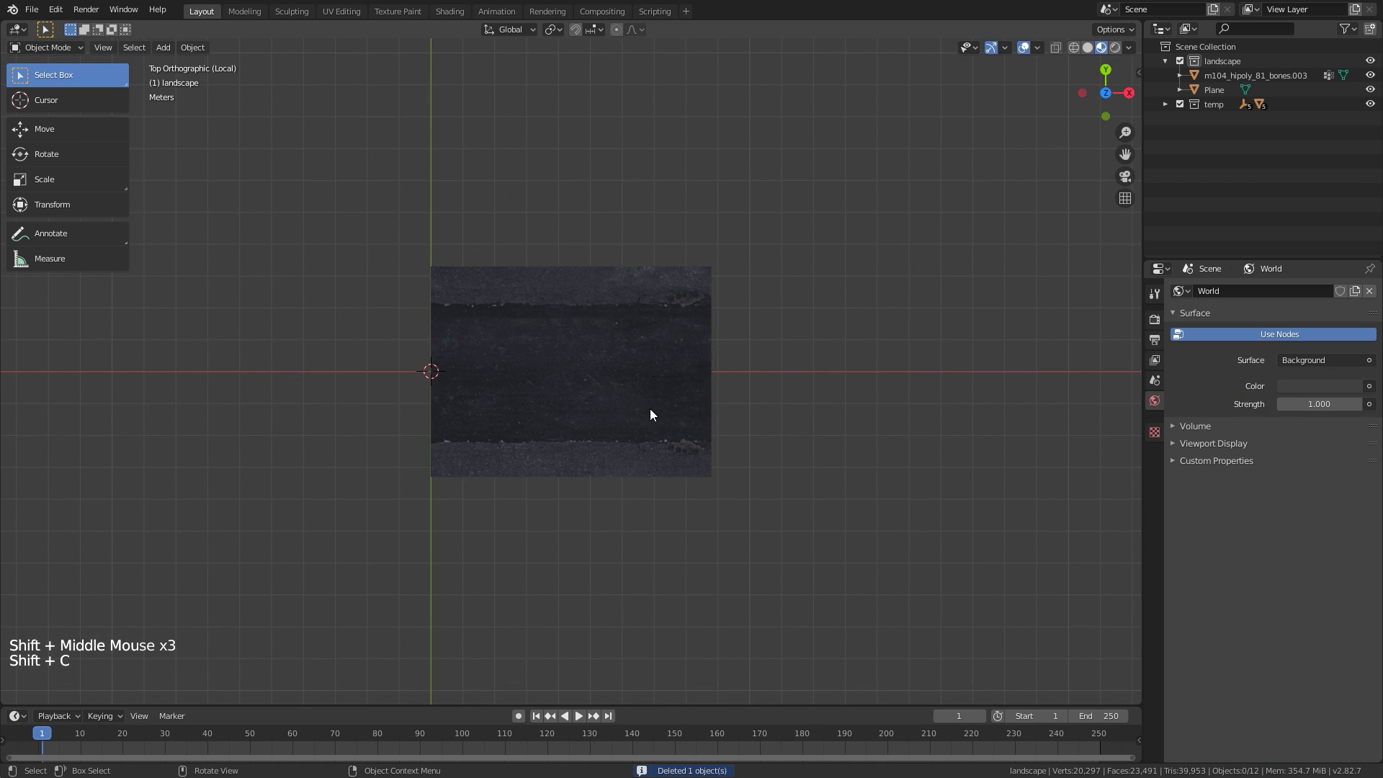
{"action": "key", "text": "alt+a"}
Add a Bezier curve at the 3D cursor and flatten it by scaling all its points to 0 along Y
{"action": "key", "text": "shift+a"}
{"action": "mouse_move", "coordinate": [871, 379]}
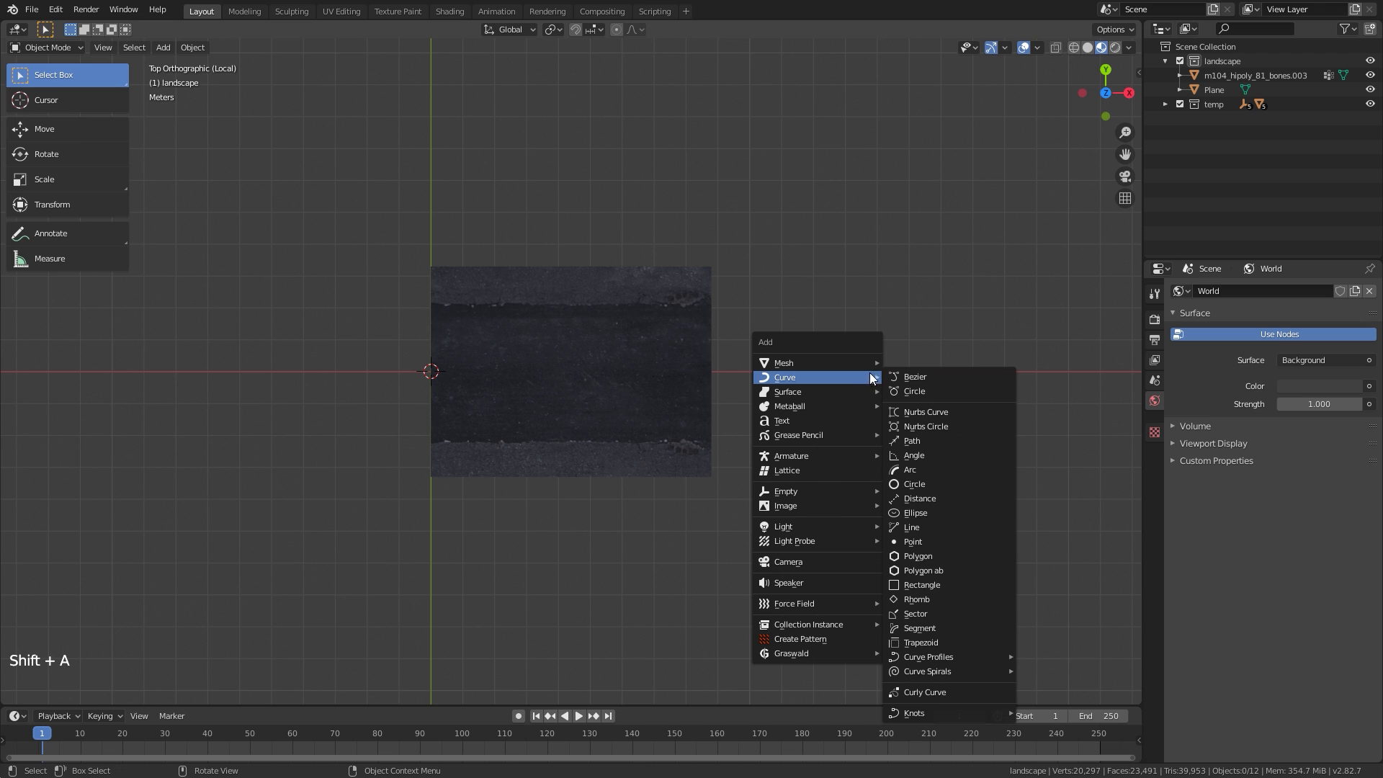
{"action": "left_click", "coordinate": [918, 377]}
{"action": "middle_click_drag", "start_coordinate": [478, 438], "coordinate": [744, 395], "text": "ctrl"}
{"action": "key", "text": "Tab"}
{"action": "key", "text": "a"}
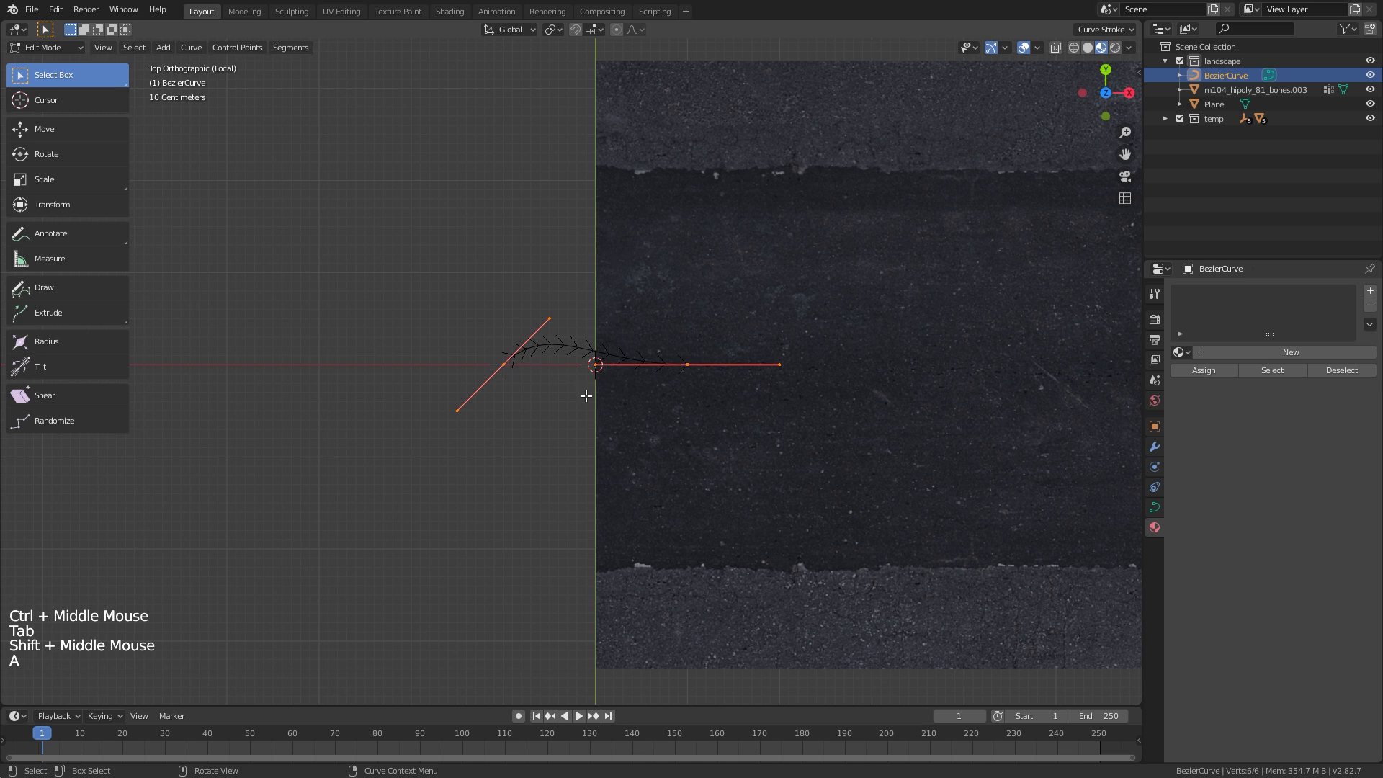
{"action": "key", "text": "s"}
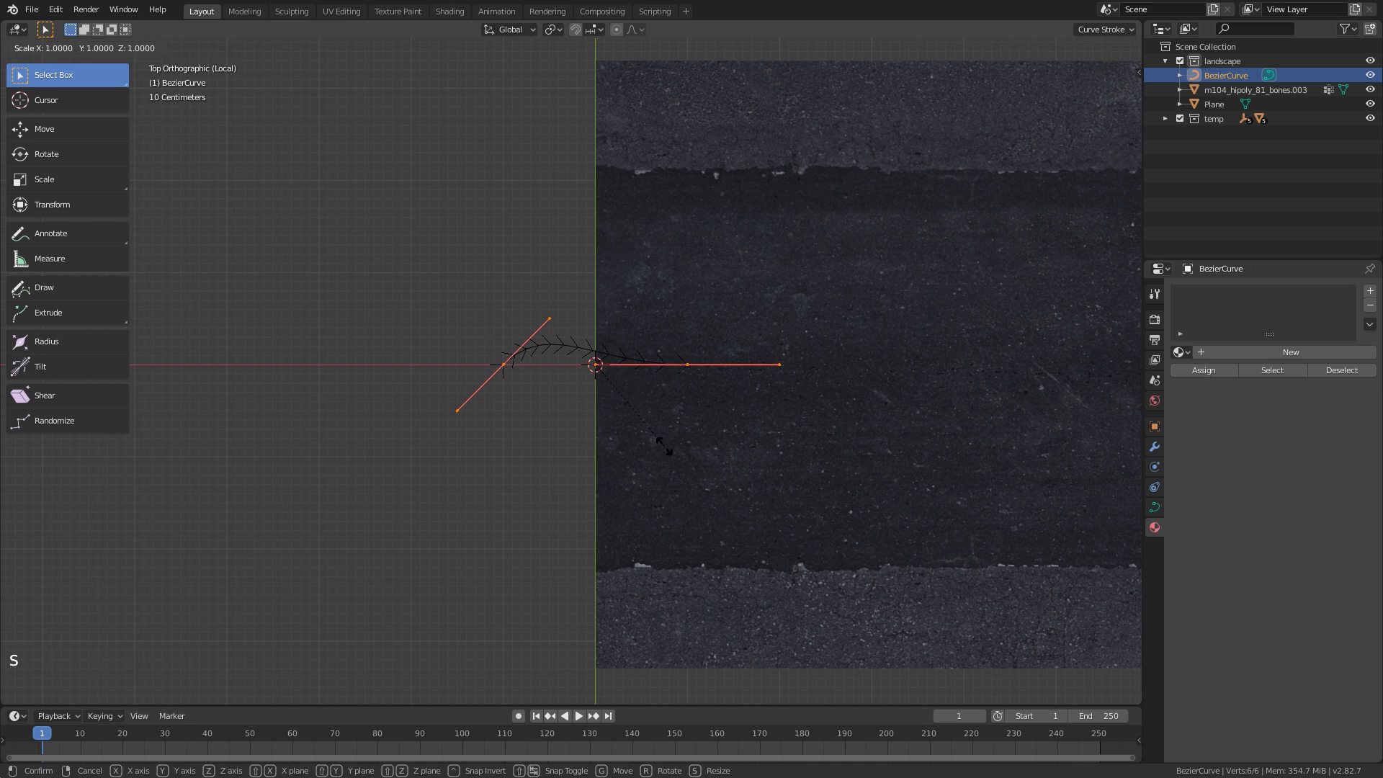
{"action": "key", "text": "y"}
{"action": "key", "text": "0"}
{"action": "key", "text": "Return"}
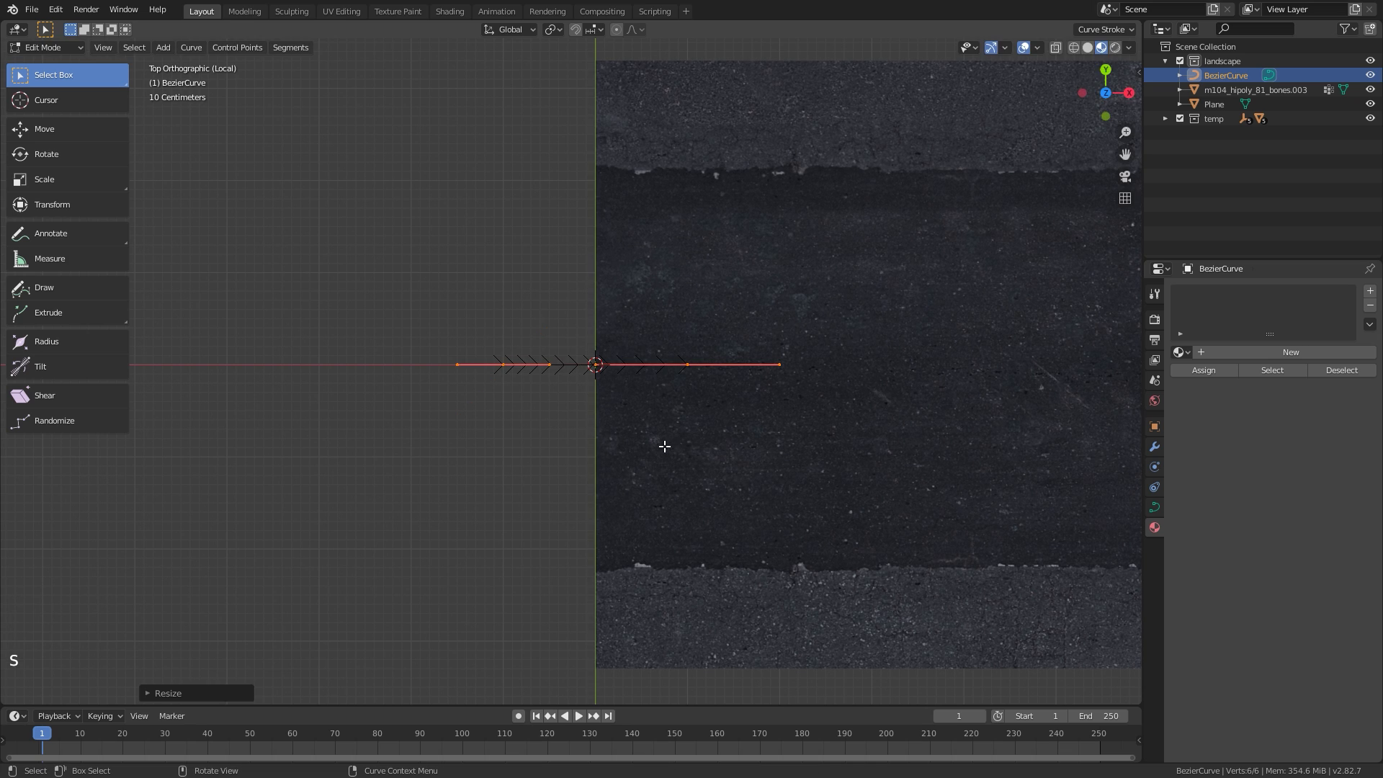
Select the curve's left end control point and snap the 3D cursor to it
{"action": "middle_click_drag", "start_coordinate": [671, 395], "coordinate": [589, 393], "text": "shift"}
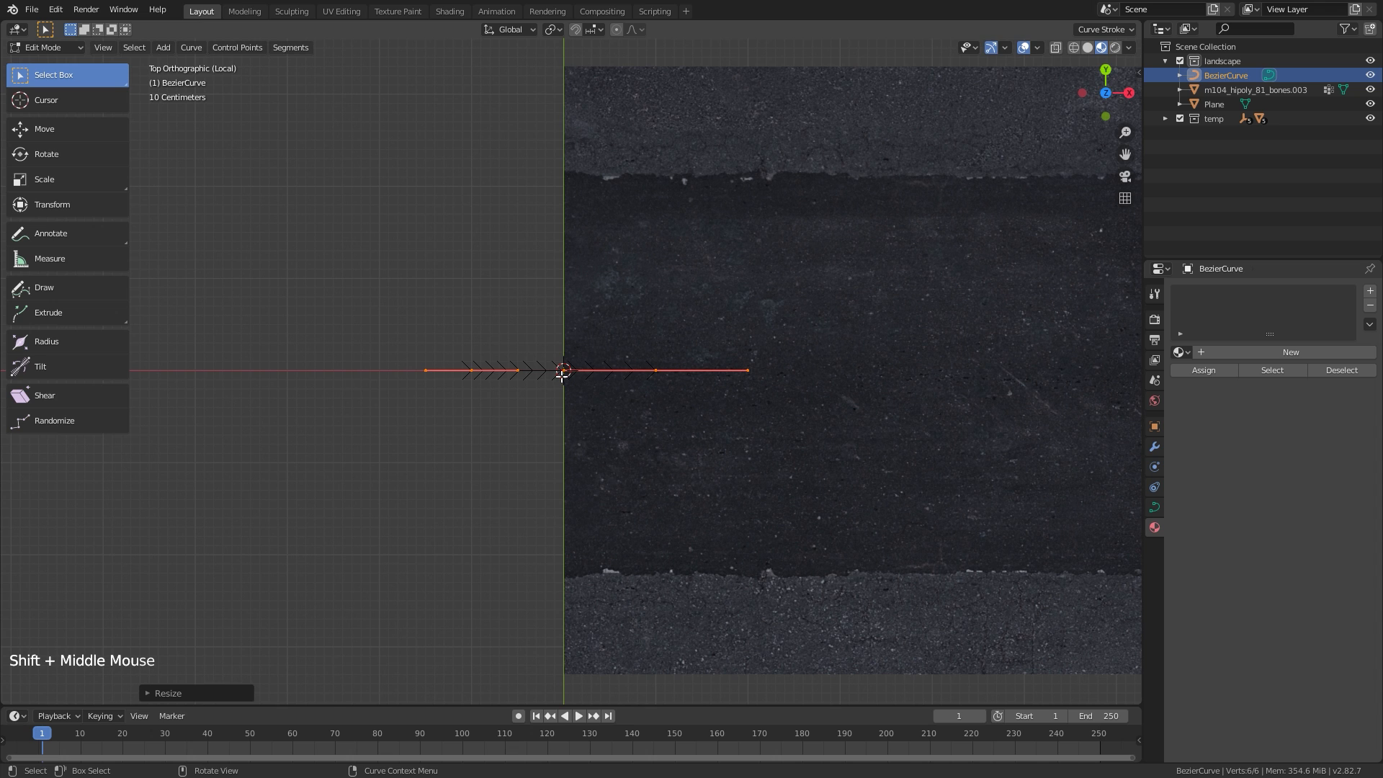
{"action": "middle_click_drag", "start_coordinate": [468, 383], "coordinate": [469, 327], "text": "ctrl"}
{"action": "left_click", "coordinate": [452, 372]}
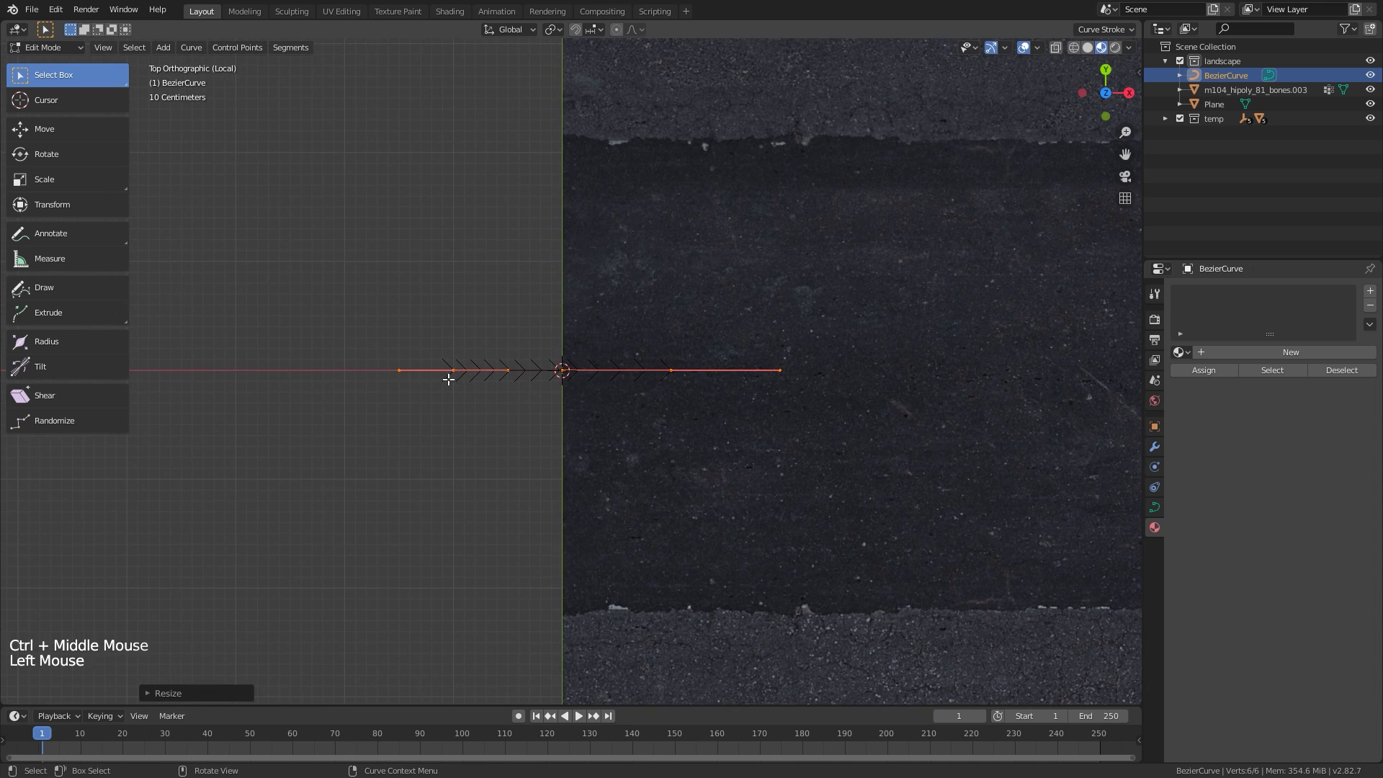
{"action": "key", "text": "shift+s"}
{"action": "left_click", "coordinate": [469, 465]}
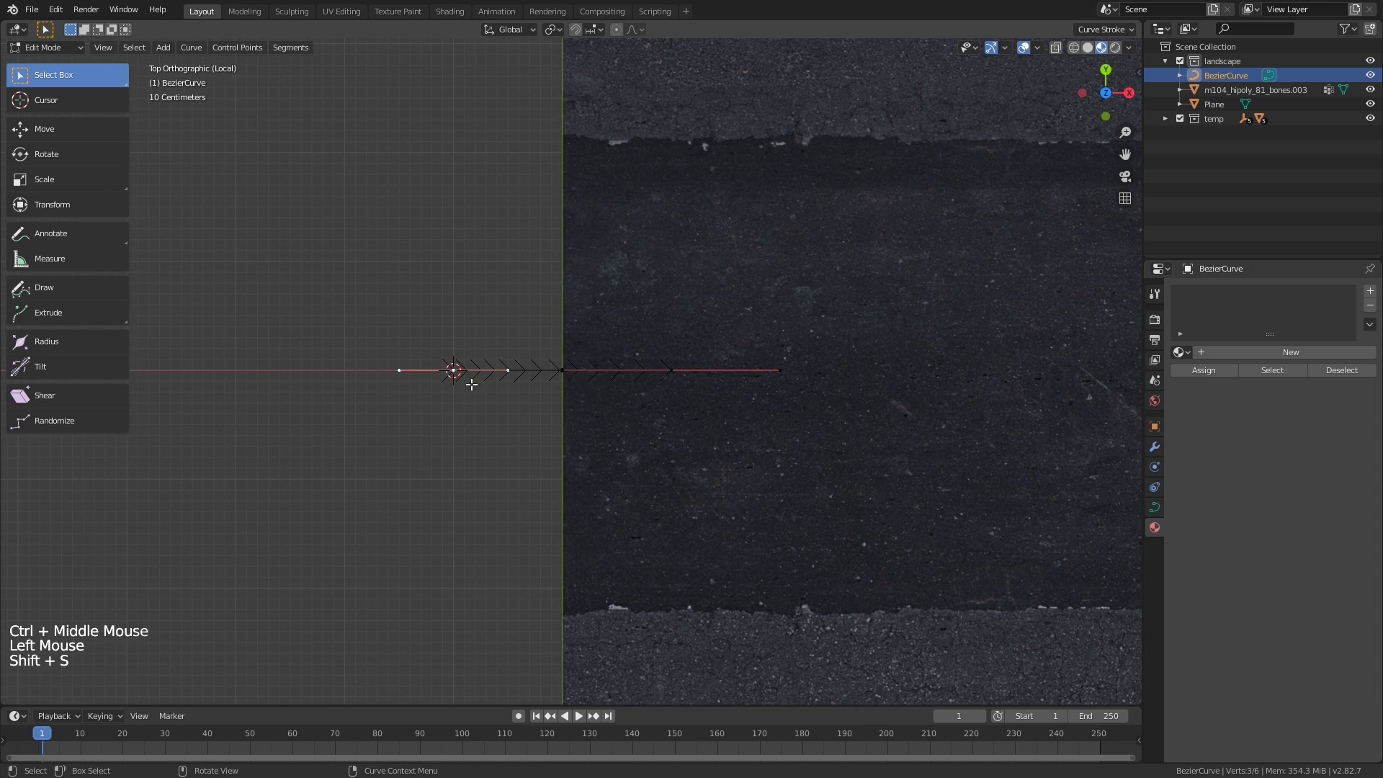
In Object Mode, set the curve's origin to the 3D cursor and clear the curve's location
{"action": "key", "text": "Tab"}
{"action": "right_click", "coordinate": [519, 369]}
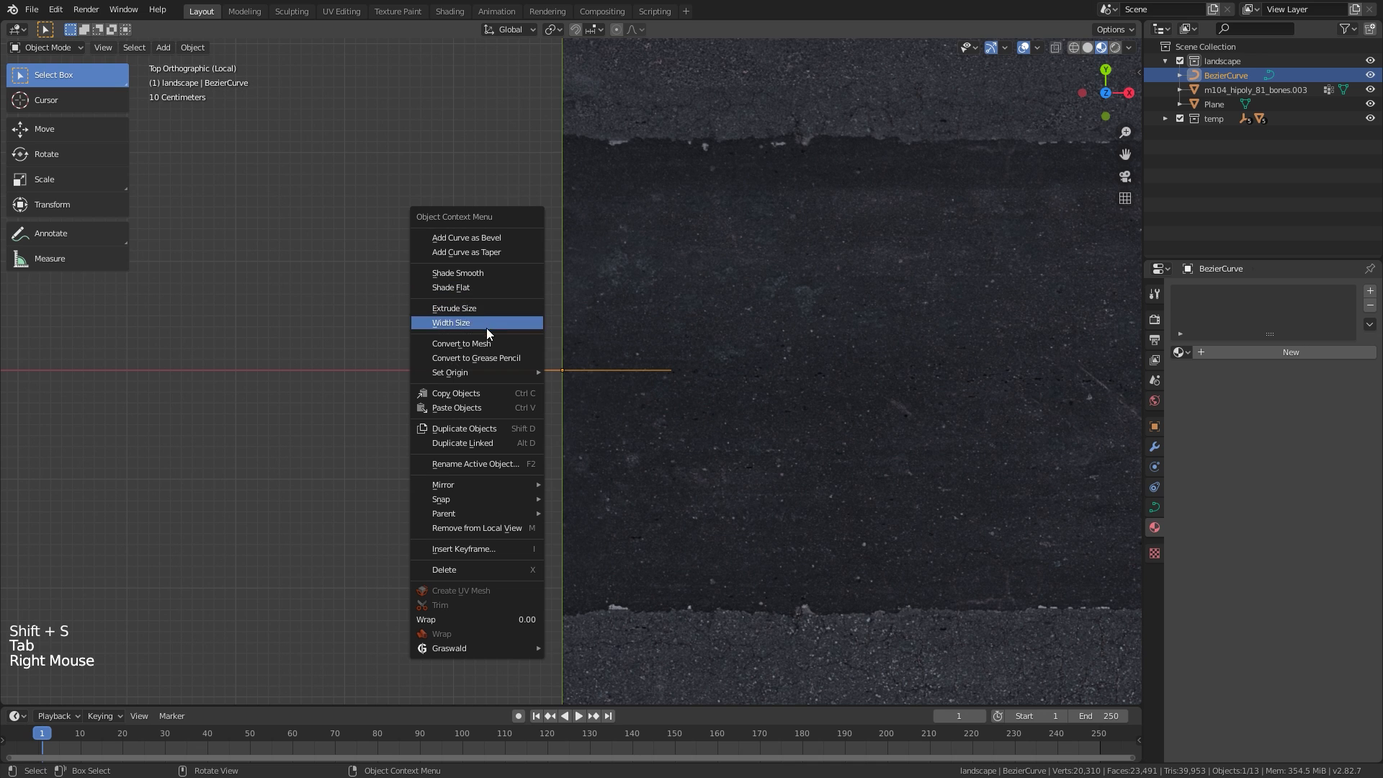
{"action": "mouse_move", "coordinate": [512, 371]}
{"action": "left_click", "coordinate": [618, 402]}
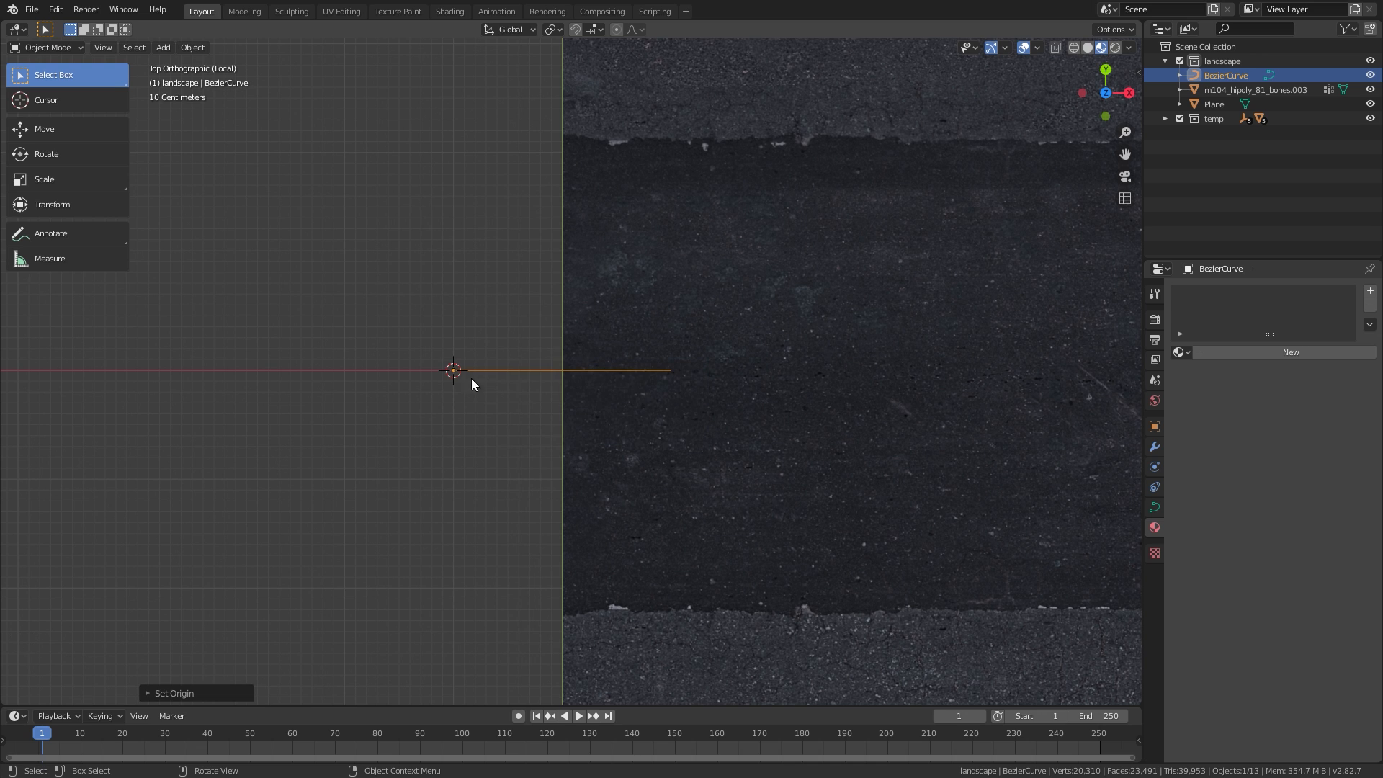
{"action": "key", "text": "alt+g"}
In Edit Mode, move the curve's right end point along X past the road piece and enlarge the left end point's handles
{"action": "key", "text": "Tab"}
{"action": "middle_click_drag", "start_coordinate": [742, 364], "coordinate": [503, 406], "text": "ctrl"}
{"action": "left_click", "coordinate": [503, 405]}
{"action": "key", "text": "g"}
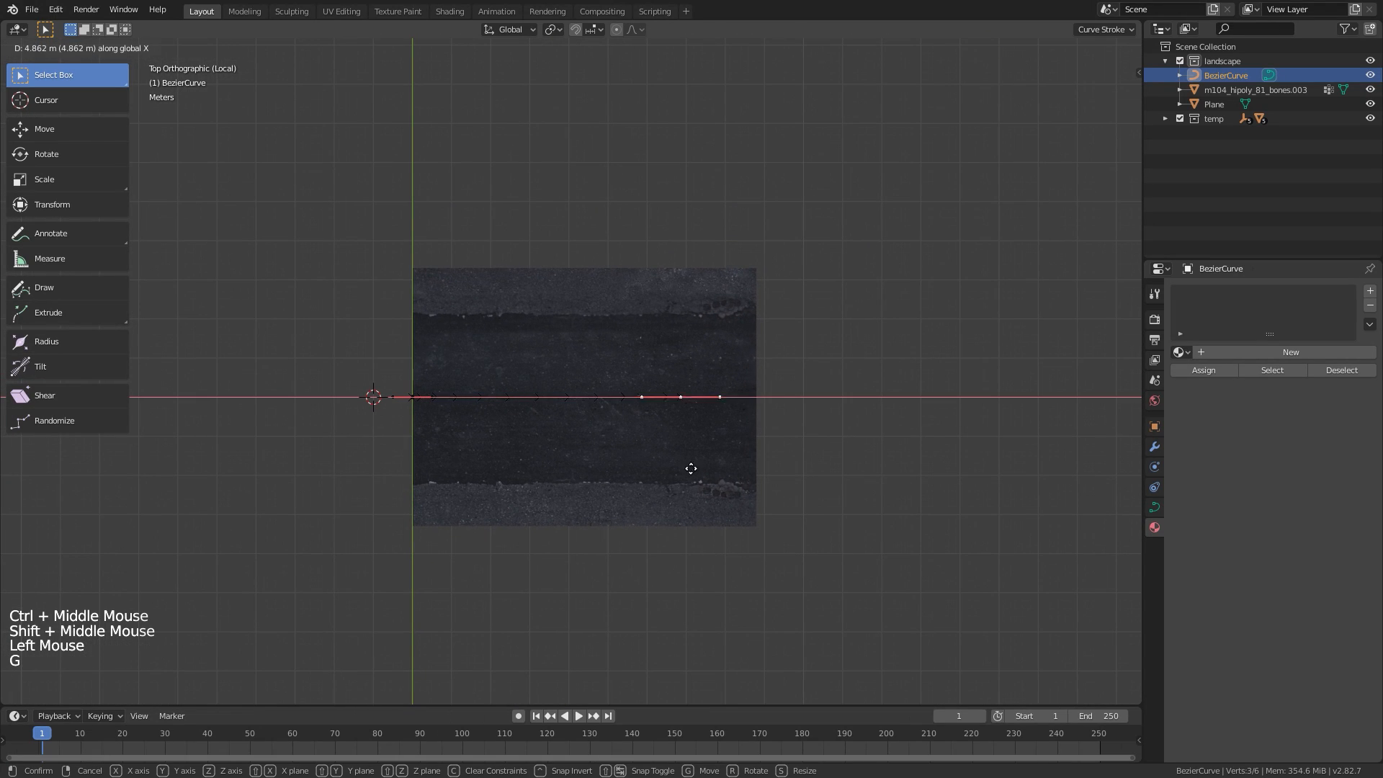
{"action": "left_click", "coordinate": [828, 479]}
{"action": "left_click", "coordinate": [421, 404]}
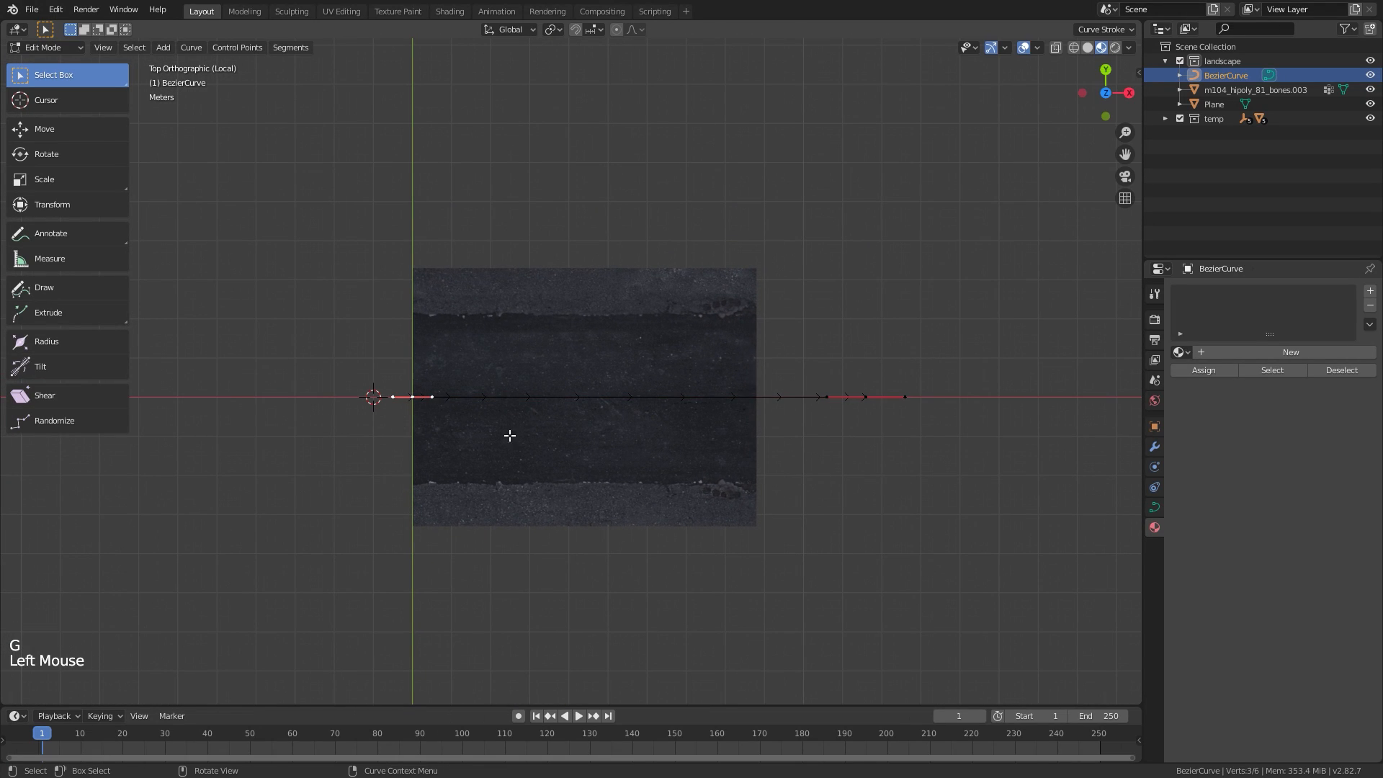
{"action": "key", "text": "s"}
{"action": "left_click", "coordinate": [829, 461]}
{"action": "key", "text": "Tab"}
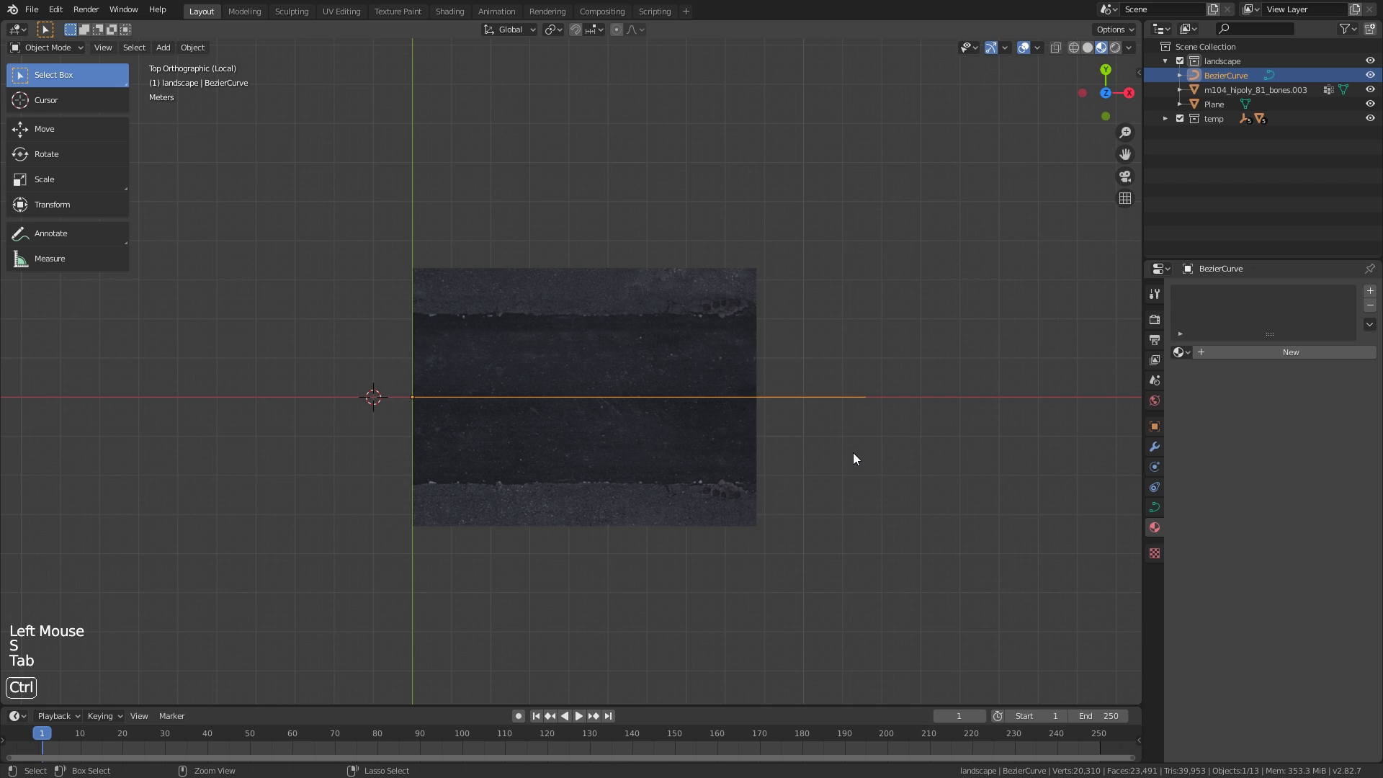
Save the file, then apply rotation and scale to the curve and the road piece together
{"action": "key", "text": "ctrl+s"}
{"action": "left_click", "coordinate": [633, 423], "text": "shift"}
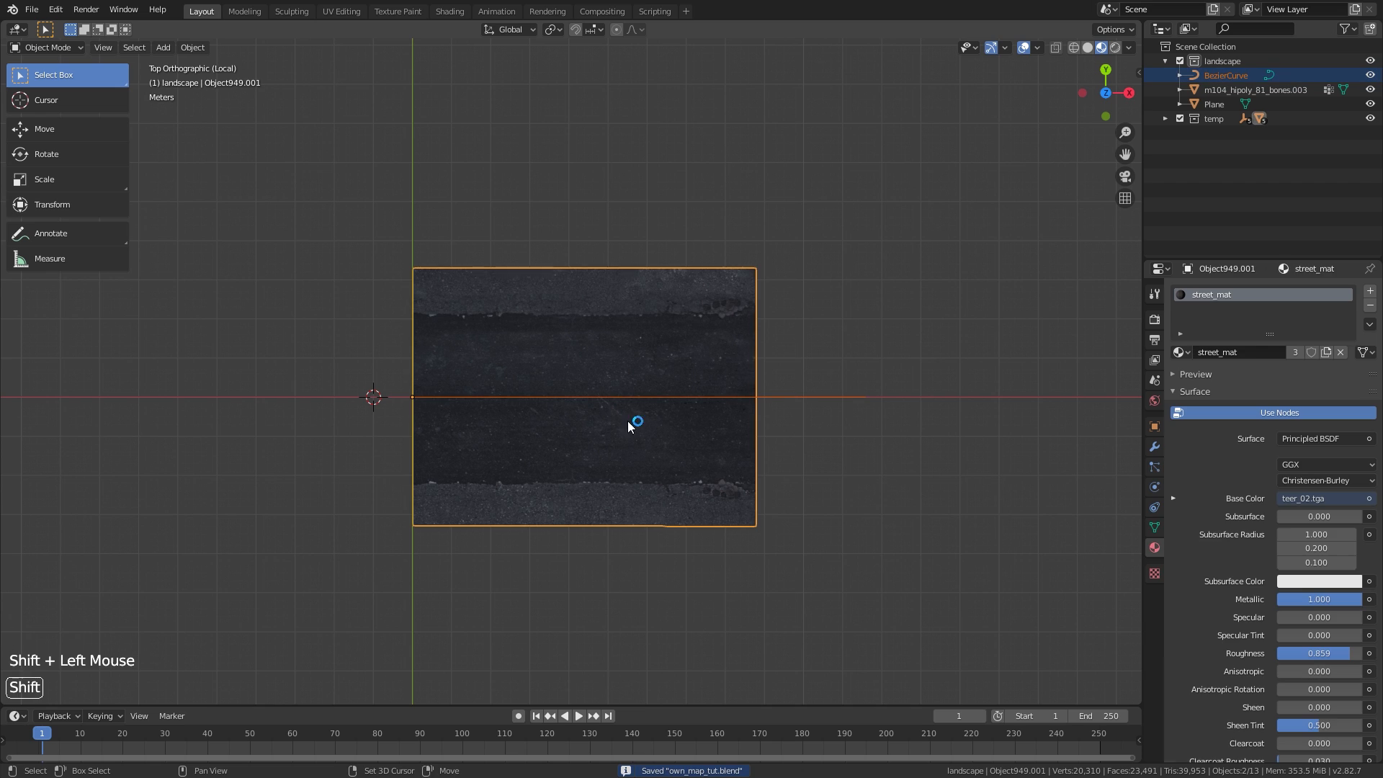
{"action": "key", "text": "ctrl+a"}
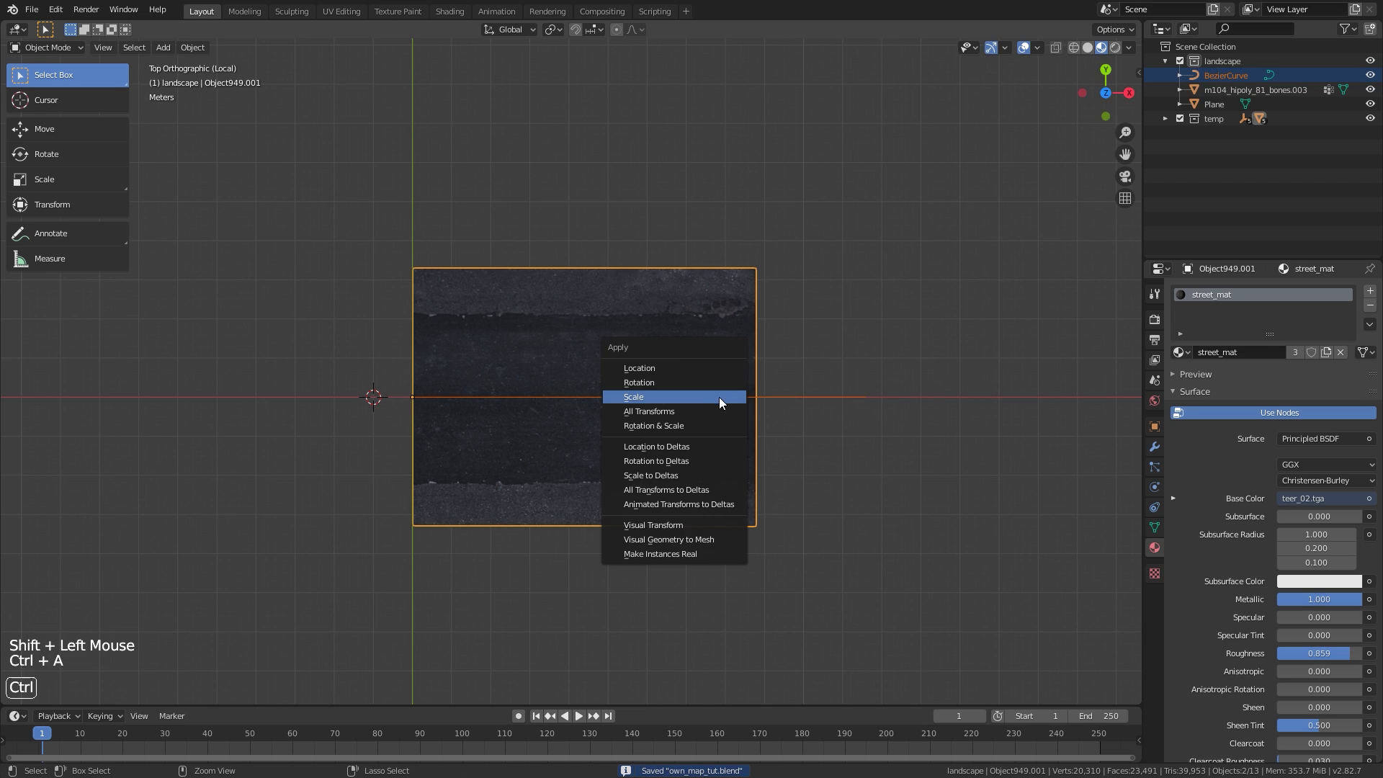
{"action": "left_click", "coordinate": [653, 385]}
{"action": "key", "text": "ctrl+a"}
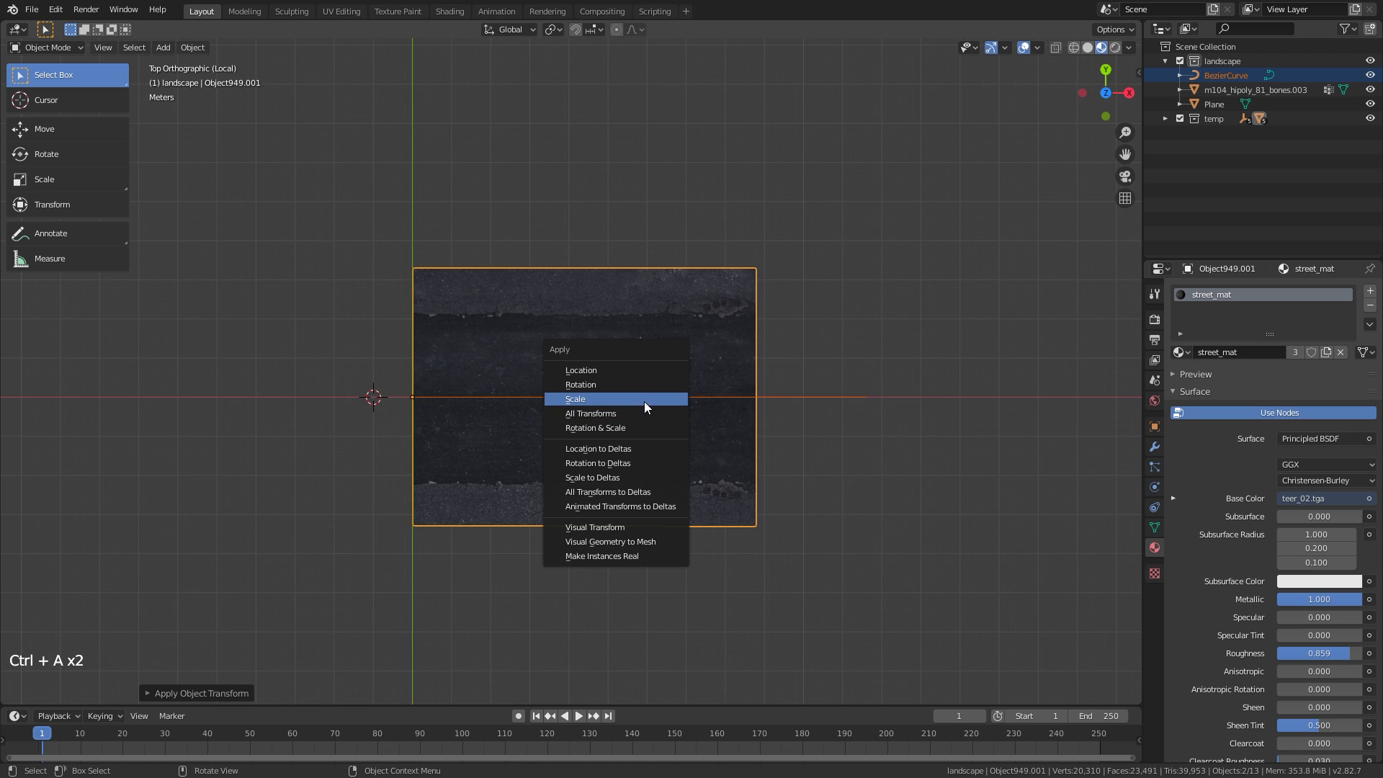
{"action": "left_click", "coordinate": [644, 400]}
Parent the road piece to the Bezier curve with Curve Deform
{"action": "middle_click_drag", "start_coordinate": [663, 413], "coordinate": [642, 369], "text": "shift"}
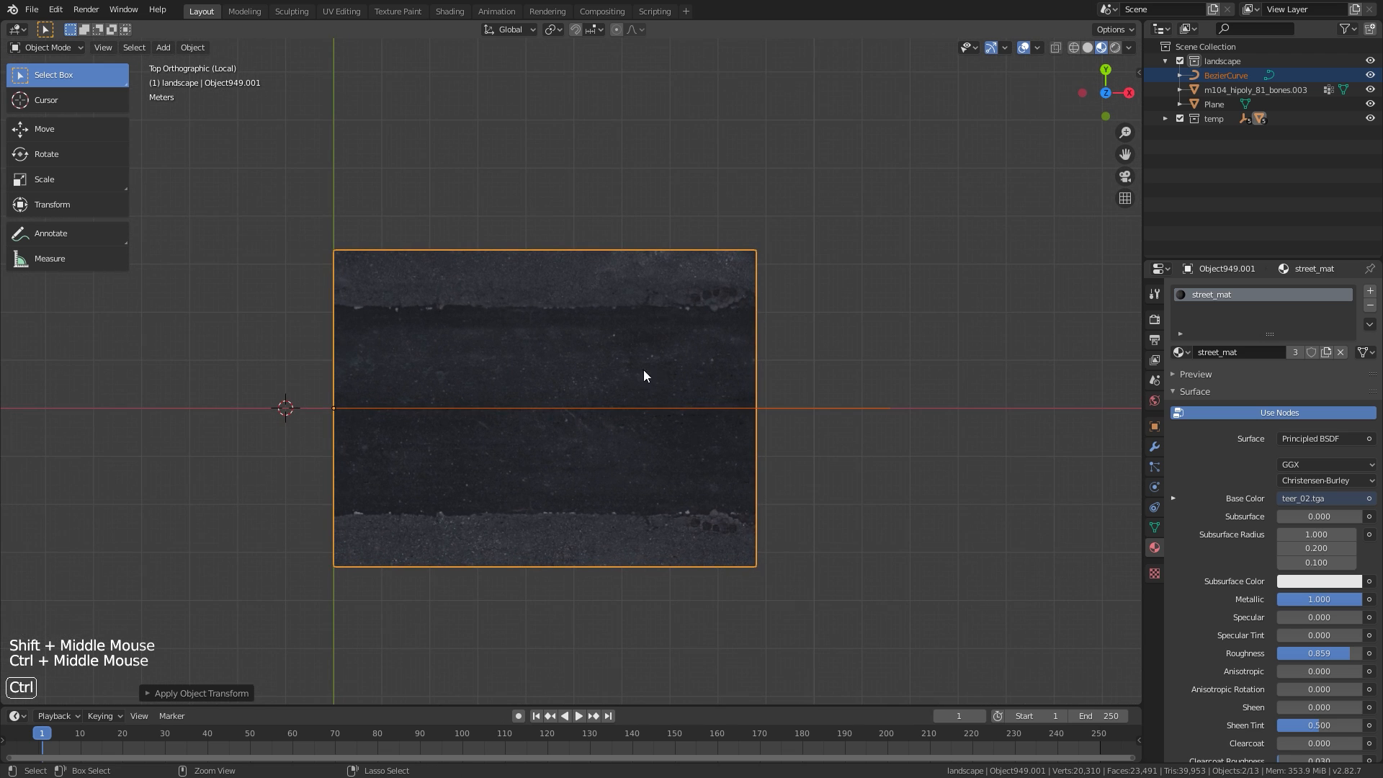
{"action": "left_click", "coordinate": [662, 409]}
{"action": "left_click", "coordinate": [822, 410], "text": "shift"}
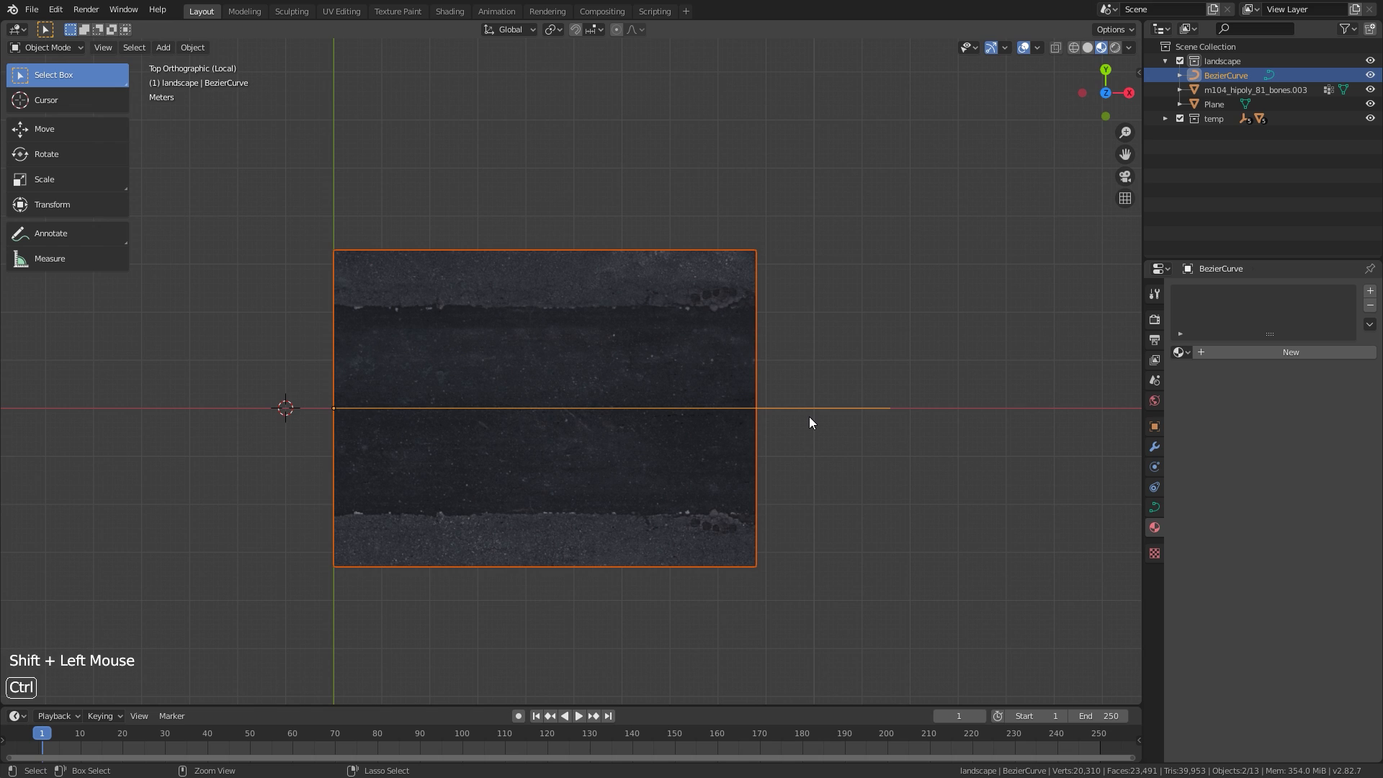
{"action": "key", "text": "ctrl+p"}
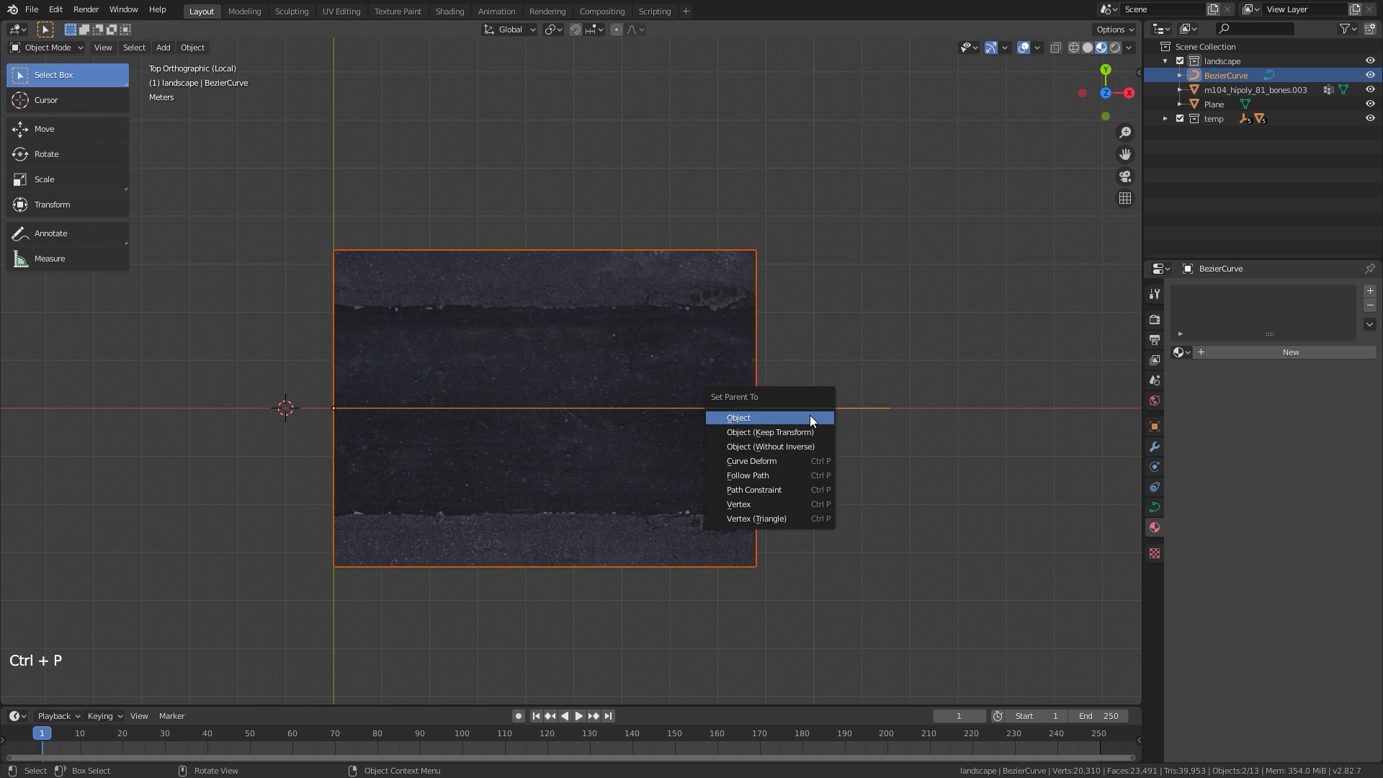
{"action": "left_click", "coordinate": [780, 463]}
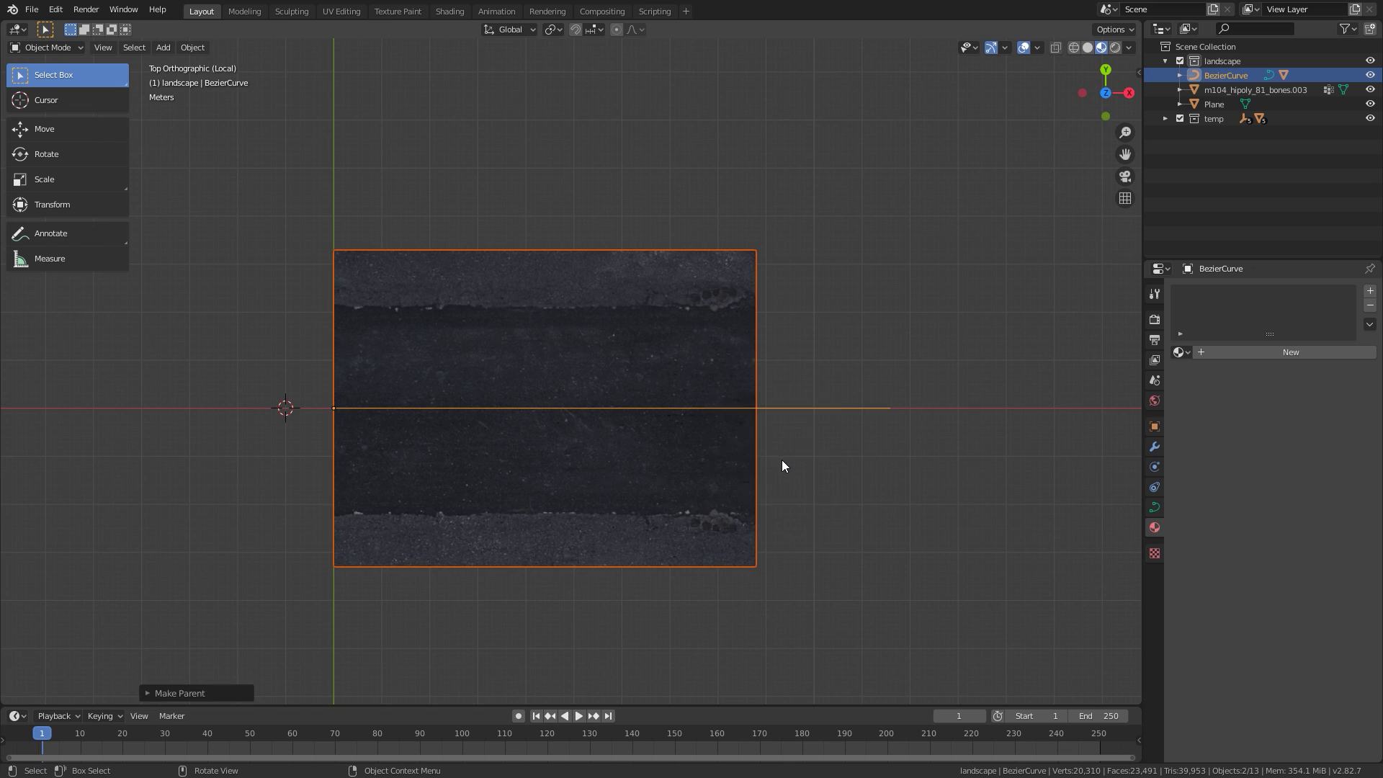
Test the road's curve deformation by trial-moving the curve's right end point, and cancel the move
{"action": "left_click", "coordinate": [814, 409]}
{"action": "key", "text": "Tab"}
{"action": "left_click", "coordinate": [890, 409]}
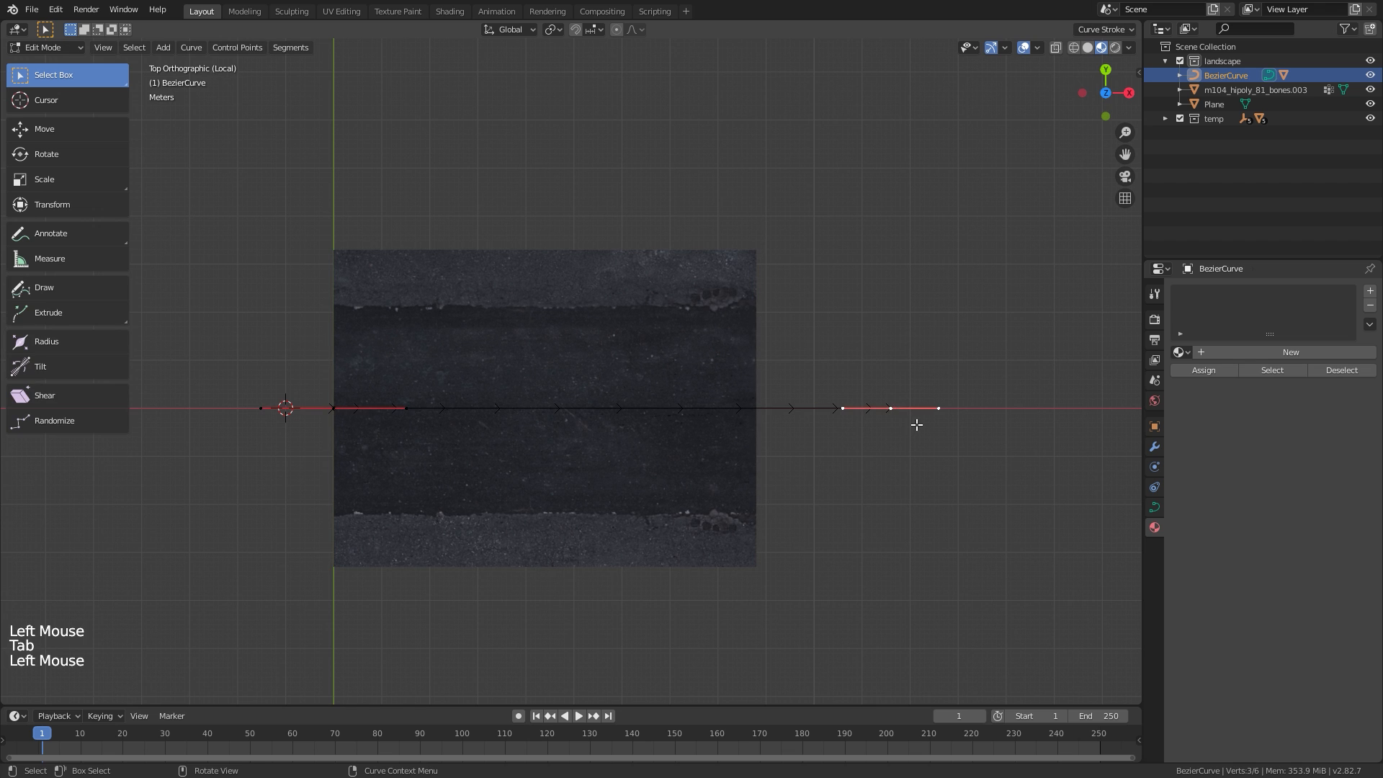
{"action": "key", "text": "g"}
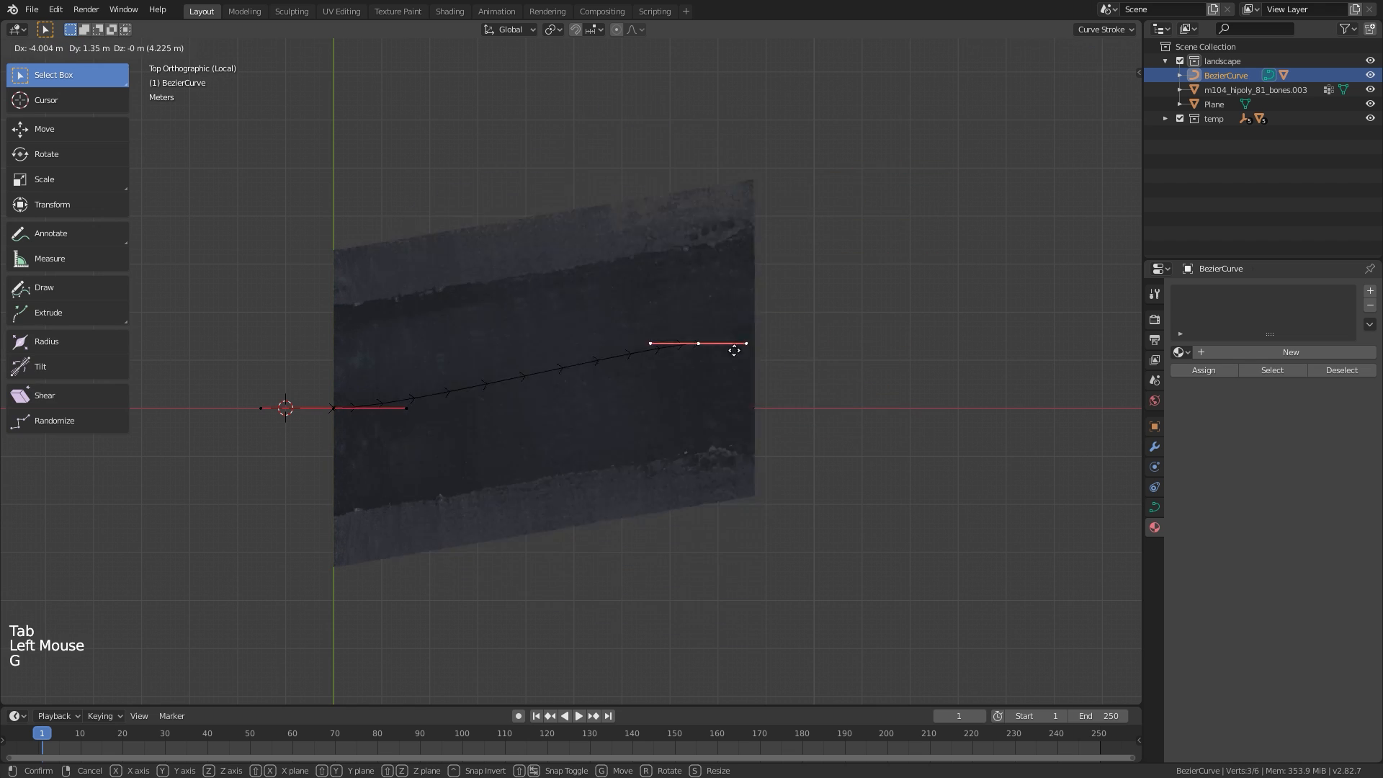
{"action": "key", "text": "Escape"}
{"action": "middle_click_drag", "start_coordinate": [772, 316], "coordinate": [701, 429], "text": "ctrl"}
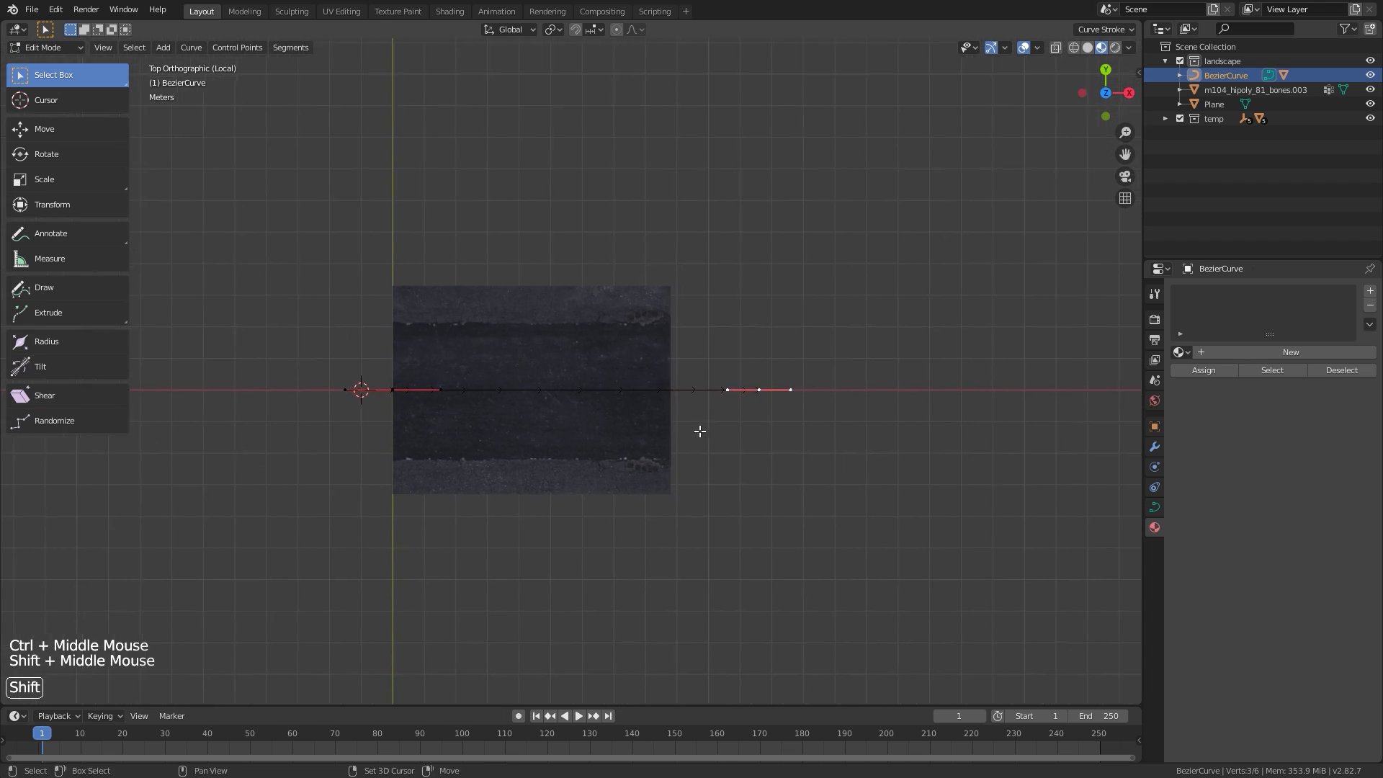
{"action": "key", "text": "Tab"}
Add an Array modifier to the road piece and move it above the Curve modifier
{"action": "left_click", "coordinate": [623, 443]}
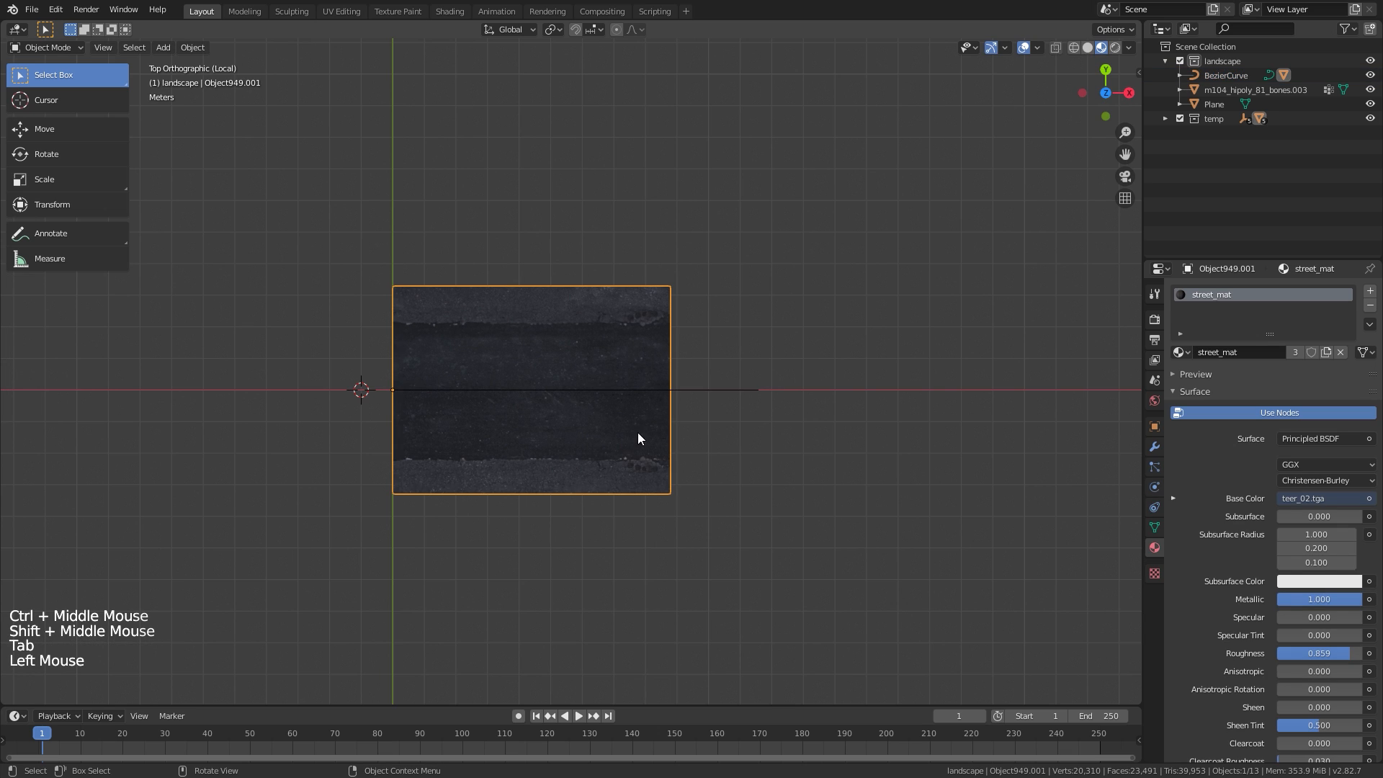
{"action": "left_click", "coordinate": [1155, 447]}
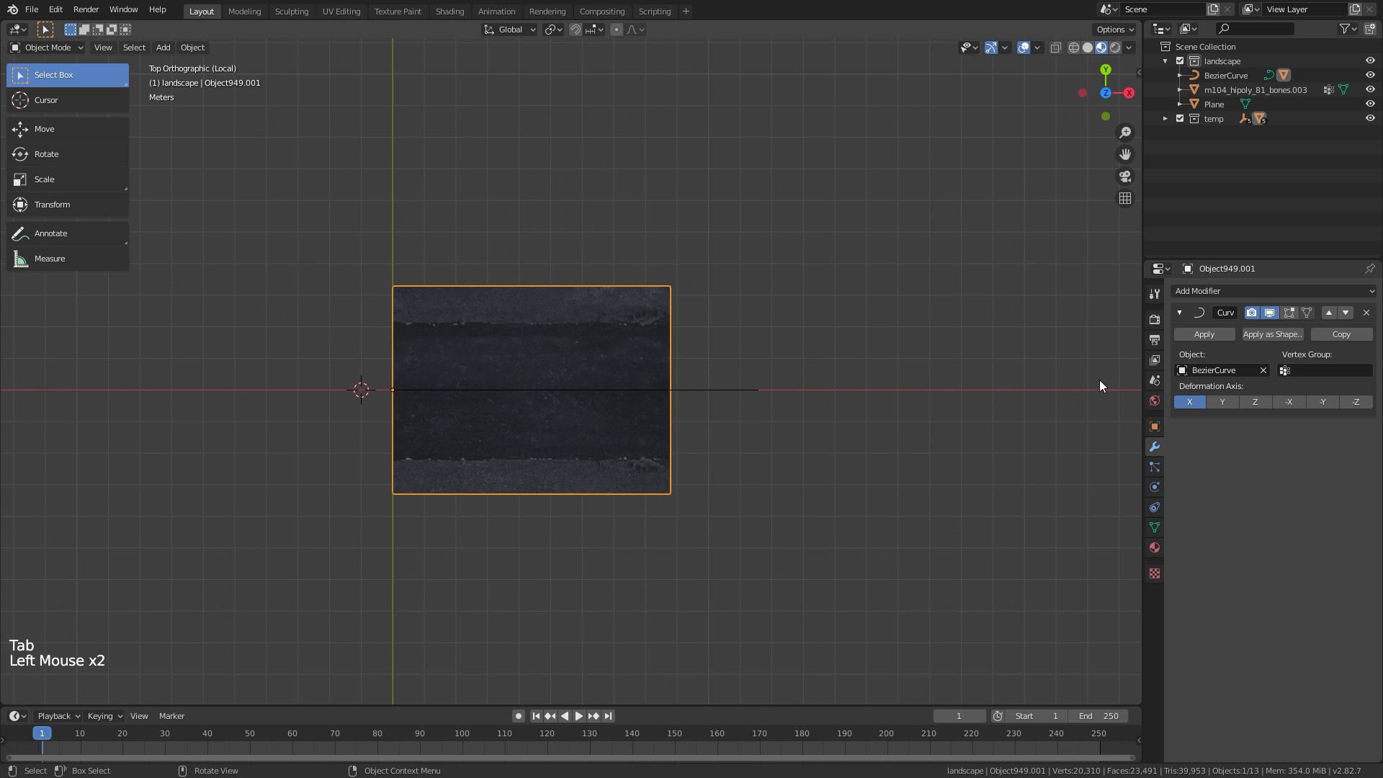
{"action": "left_click", "coordinate": [1234, 289]}
{"action": "left_click", "coordinate": [1098, 324]}
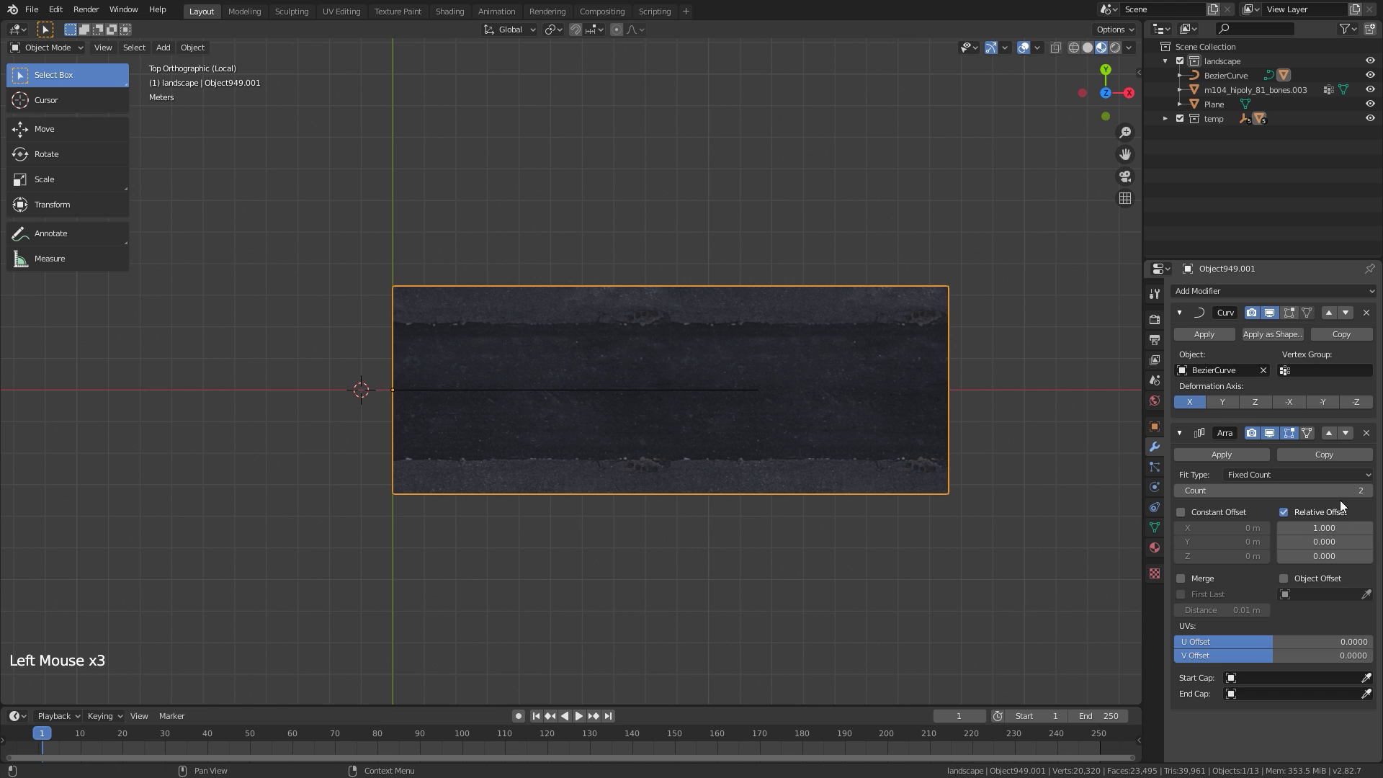
{"action": "left_click", "coordinate": [1329, 433]}
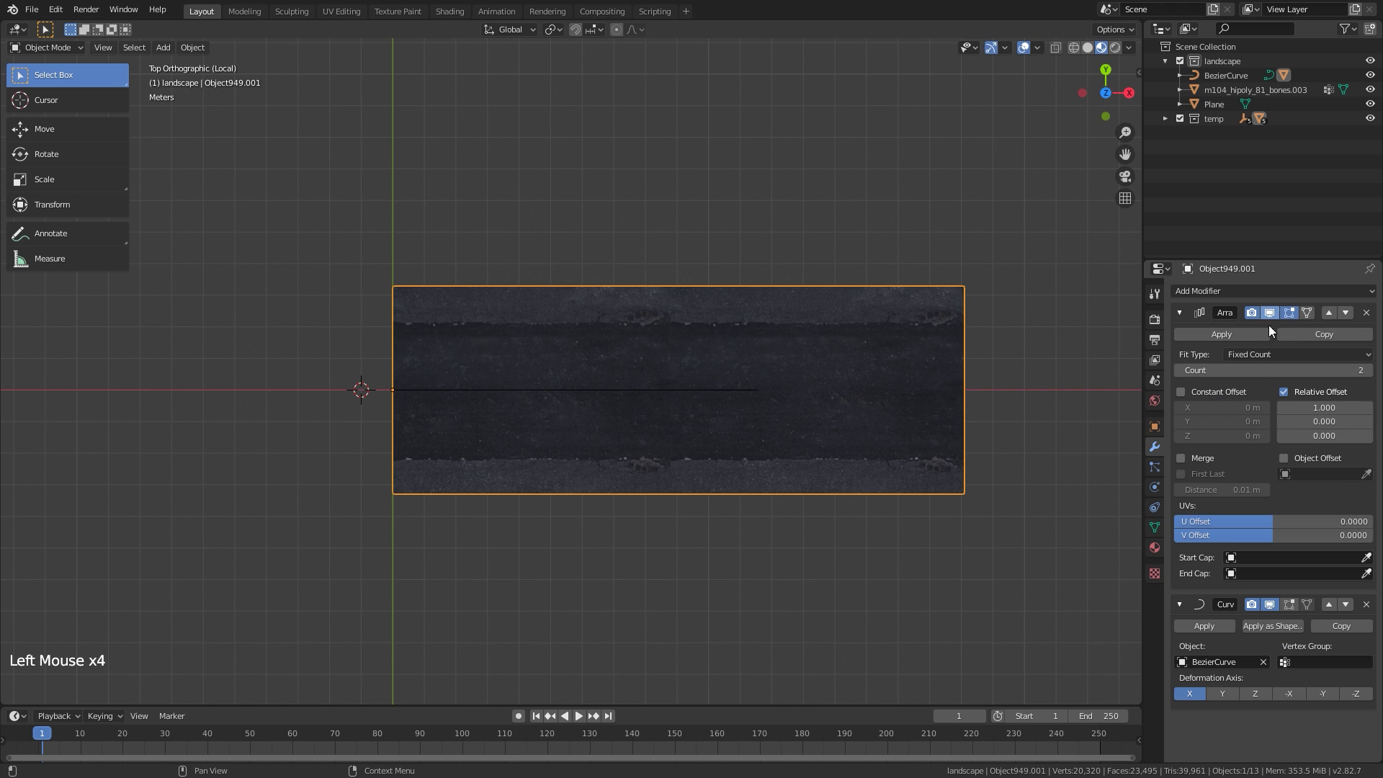
Set the road piece's Array count to 50
{"action": "middle_click_drag", "start_coordinate": [835, 357], "coordinate": [738, 384], "text": "shift"}
{"action": "left_click", "coordinate": [1269, 370]}
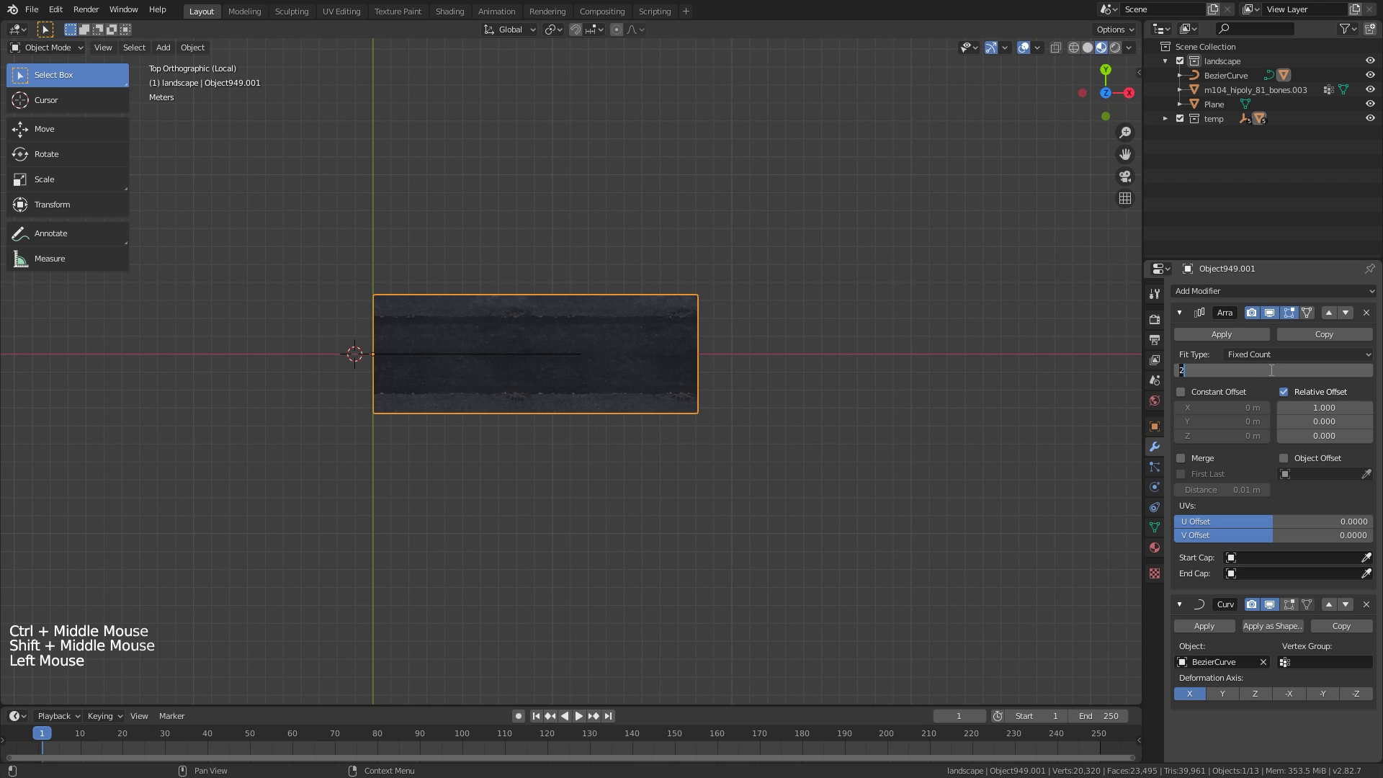
{"action": "type", "text": "50"}
{"action": "key", "text": "Return"}
{"action": "mouse_move", "coordinate": [919, 346]}
{"action": "middle_mouse_down", "text": "ctrl"}
{"action": "mouse_move", "coordinate": [878, 297]}
{"action": "mouse_move", "coordinate": [809, 521]}
{"action": "mouse_move", "coordinate": [906, 369]}
{"action": "mouse_move", "coordinate": [696, 462]}
{"action": "middle_mouse_up", "text": "ctrl"}
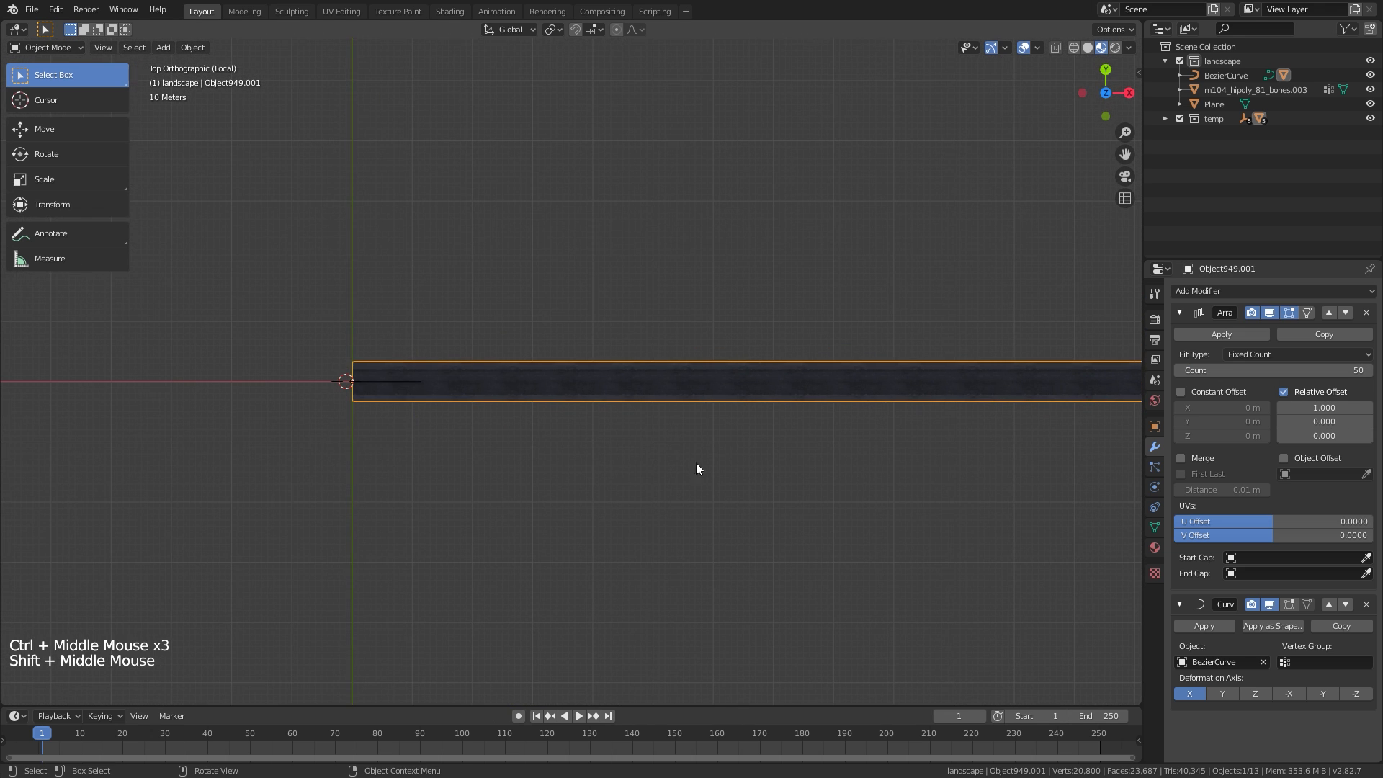
Enable Merge in the road piece's Array modifier and return the viewport to Material Preview shading
{"action": "key", "text": "z"}
{"action": "mouse_move", "coordinate": [451, 448]}
{"action": "middle_mouse_down", "text": "ctrl"}
{"action": "mouse_move", "coordinate": [731, 394]}
{"action": "mouse_move", "coordinate": [794, 268]}
{"action": "mouse_move", "coordinate": [728, 350]}
{"action": "mouse_move", "coordinate": [652, 556]}
{"action": "mouse_move", "coordinate": [581, 485]}
{"action": "mouse_move", "coordinate": [700, 349]}
{"action": "mouse_move", "coordinate": [730, 267]}
{"action": "mouse_move", "coordinate": [741, 301]}
{"action": "middle_mouse_up", "text": "ctrl"}
{"action": "key", "text": "Tab"}
{"action": "key", "text": "Tab"}
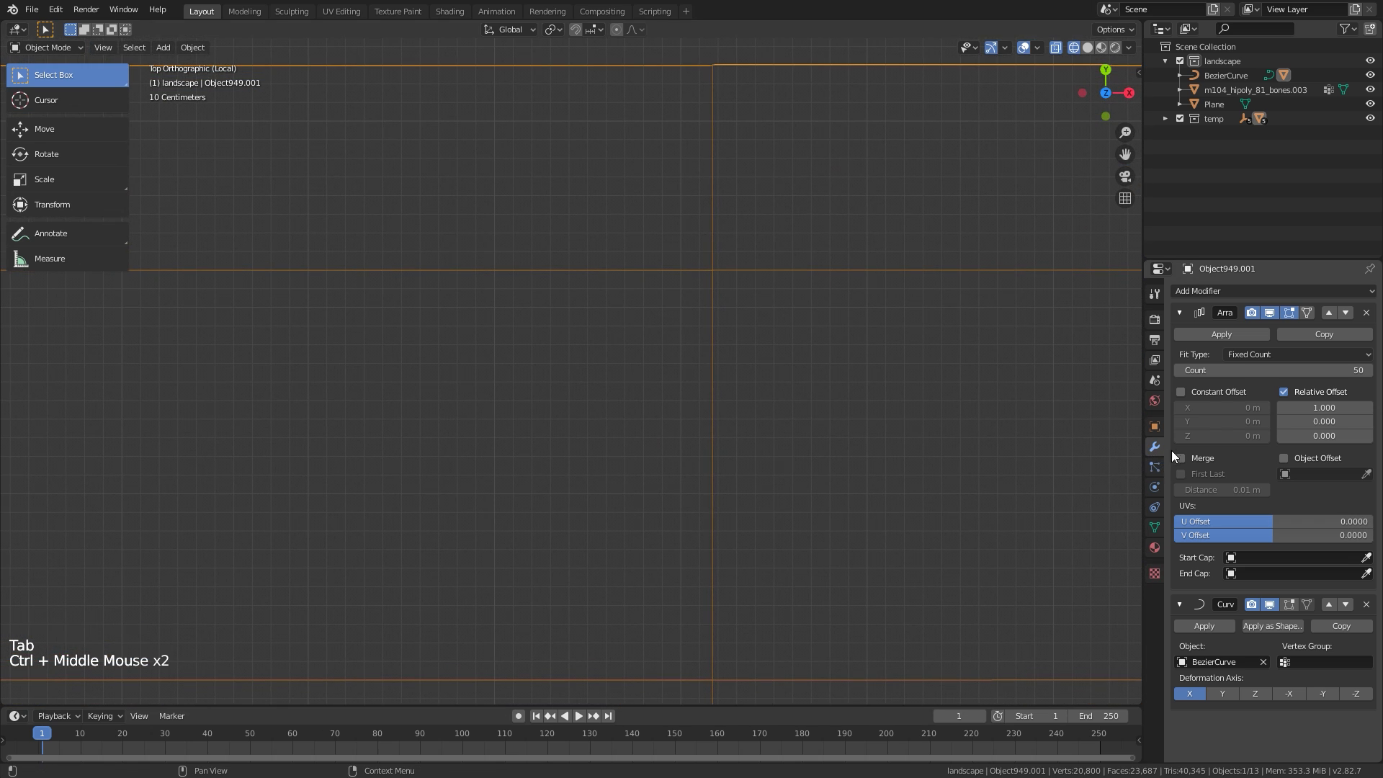
{"action": "left_click", "coordinate": [1195, 457]}
{"action": "middle_click_drag", "start_coordinate": [707, 244], "coordinate": [871, 451], "text": "ctrl"}
{"action": "key", "text": "z"}
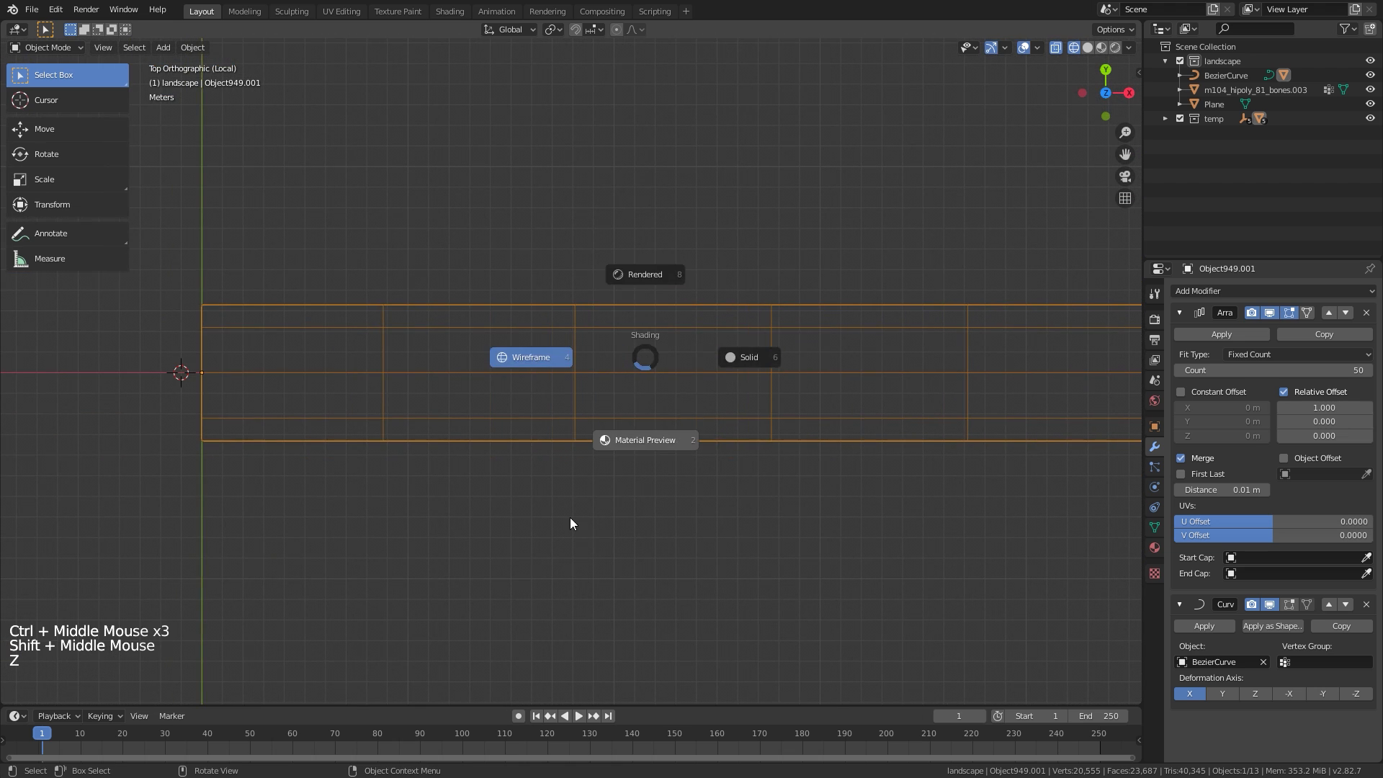
{"action": "left_click", "coordinate": [567, 515]}
Select the Bezier curve's end point in Edit Mode, scale its handles and move it farther along the road
{"action": "middle_click_drag", "start_coordinate": [551, 493], "coordinate": [633, 490], "text": "shift"}
{"action": "middle_click_drag", "start_coordinate": [632, 489], "coordinate": [789, 484], "text": "shift"}
{"action": "left_click", "coordinate": [607, 373]}
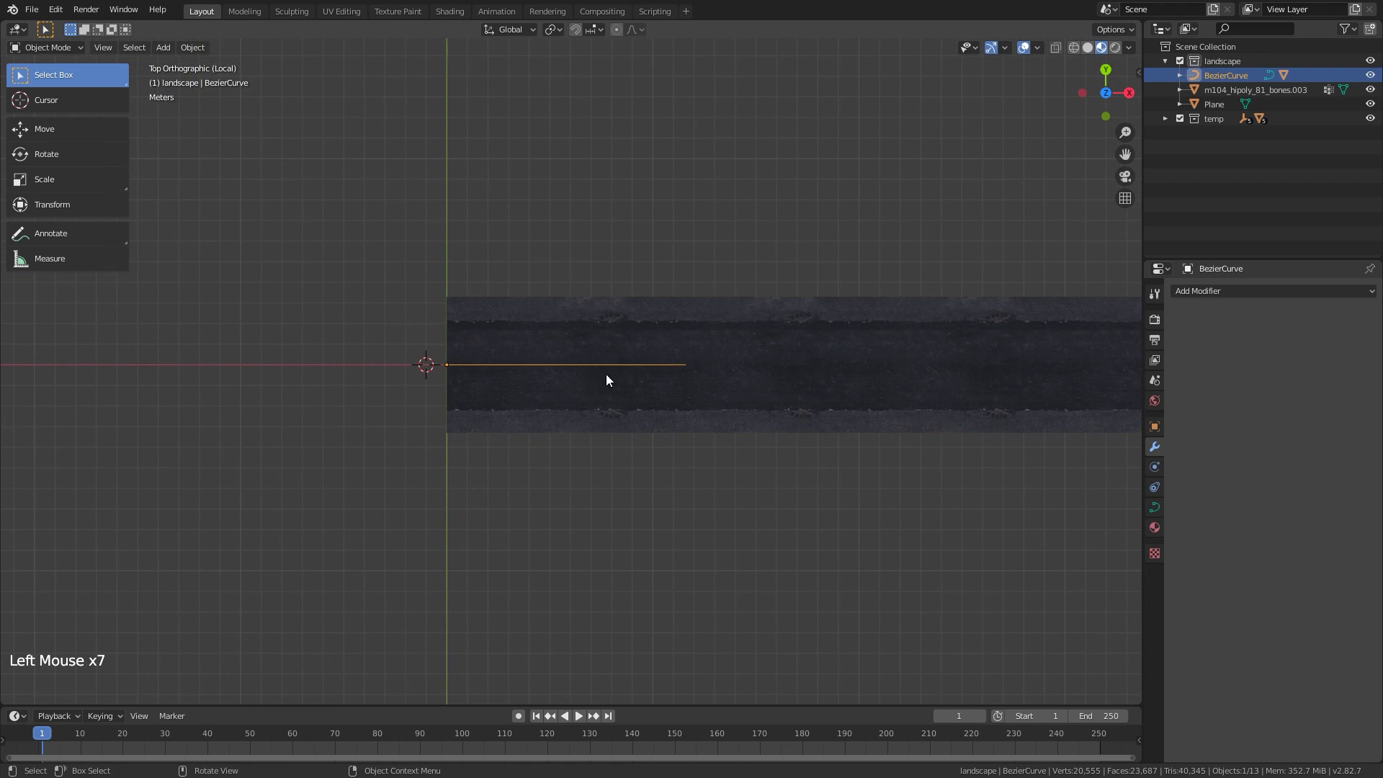
{"action": "key", "text": "Tab"}
{"action": "key", "text": "alt+a"}
{"action": "left_click", "coordinate": [685, 367]}
{"action": "middle_click_drag", "start_coordinate": [695, 382], "coordinate": [328, 502], "text": "ctrl"}
{"action": "key", "text": "s"}
{"action": "left_click", "coordinate": [753, 485]}
{"action": "middle_click_drag", "start_coordinate": [418, 417], "coordinate": [386, 476], "text": "ctrl"}
{"action": "key", "text": "g"}
{"action": "left_click", "coordinate": [911, 460]}
Move the curve's end point along X toward the far end of the arrayed road and enlarge its handles
{"action": "middle_click_drag", "start_coordinate": [916, 464], "coordinate": [665, 483], "text": "shift"}
{"action": "key", "text": "g"}
{"action": "key", "text": "x"}
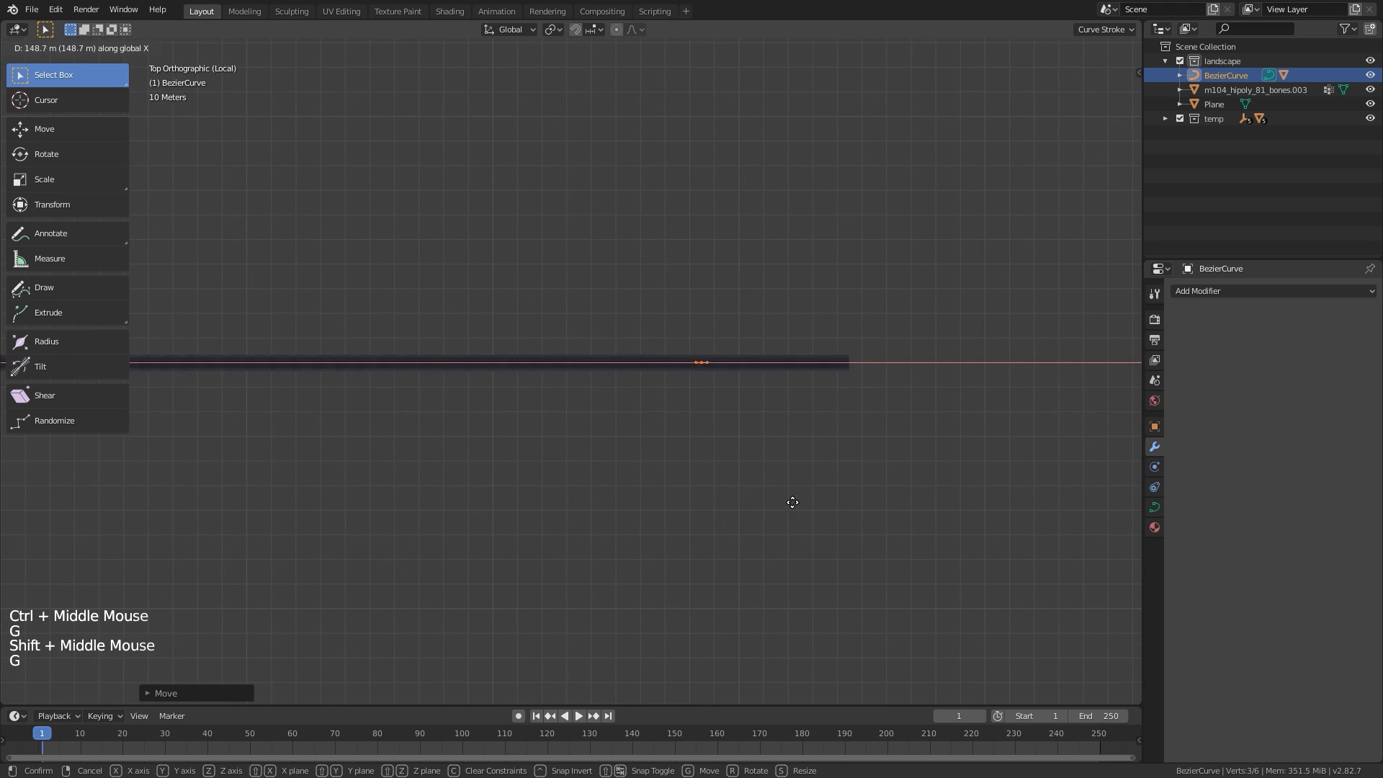
{"action": "left_click", "coordinate": [951, 497]}
{"action": "key", "text": "s"}
{"action": "left_click", "coordinate": [836, 463]}
{"action": "key", "text": "s"}
{"action": "left_click", "coordinate": [418, 494]}
Select the curve's start point and enlarge its handles
{"action": "middle_click_drag", "start_coordinate": [419, 494], "coordinate": [1020, 514], "text": "shift"}
{"action": "key", "text": "alt+a"}
{"action": "left_click_drag", "start_coordinate": [258, 451], "coordinate": [304, 378]}
{"action": "key", "text": "s"}
{"action": "key", "text": "s"}
{"action": "left_click", "coordinate": [1065, 521]}
{"action": "middle_click_drag", "start_coordinate": [1064, 521], "coordinate": [841, 461], "text": "ctrl"}
Test bending the road by moving, rotating and scaling the curve's end point, and undo the changes
{"action": "key", "text": "alt+a"}
{"action": "left_click", "coordinate": [960, 379]}
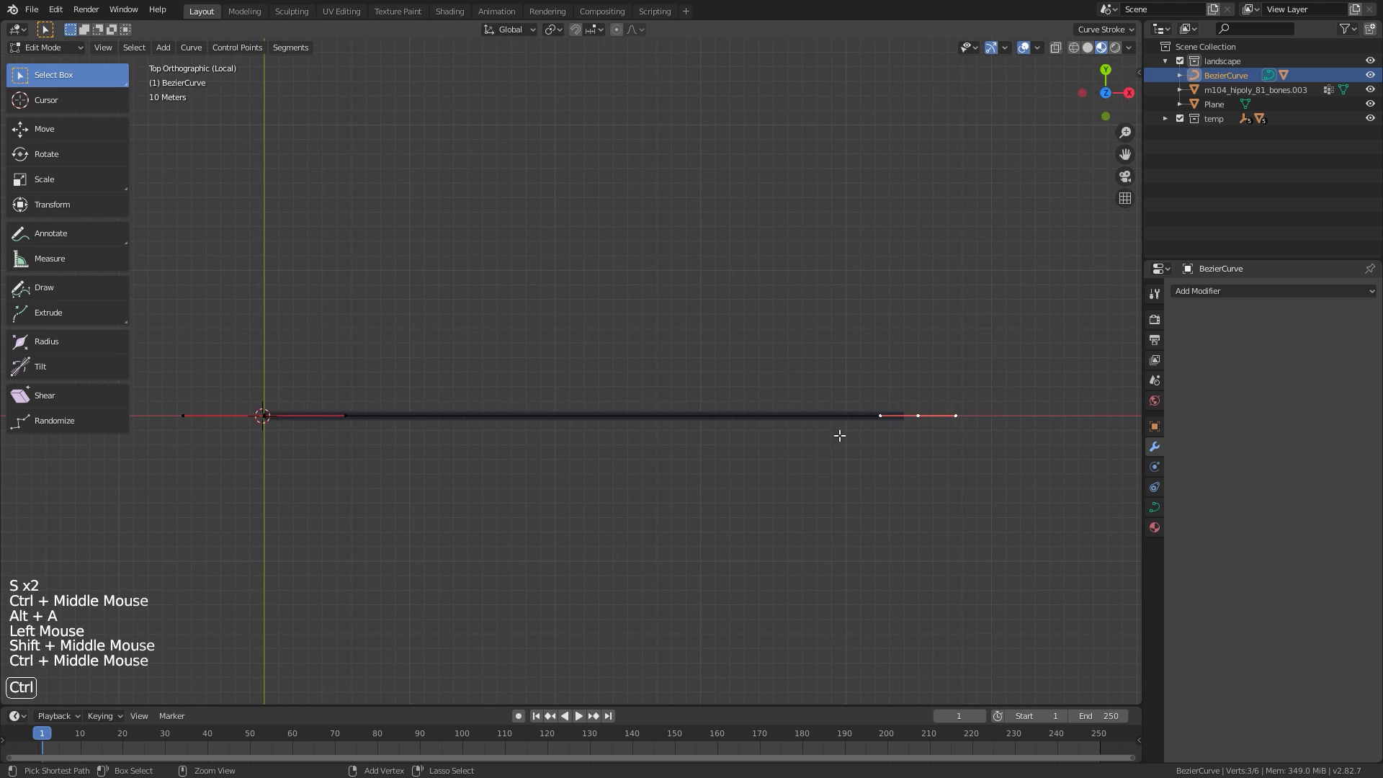
{"action": "key", "text": "g"}
{"action": "left_click", "coordinate": [701, 224]}
{"action": "key", "text": "r"}
{"action": "left_click", "coordinate": [668, 453]}
{"action": "key", "text": "s"}
{"action": "key", "text": "ctrl+z"}
{"action": "key", "text": "ctrl+z"}
{"action": "key", "text": "ctrl+z"}
{"action": "key", "text": "ctrl+z"}
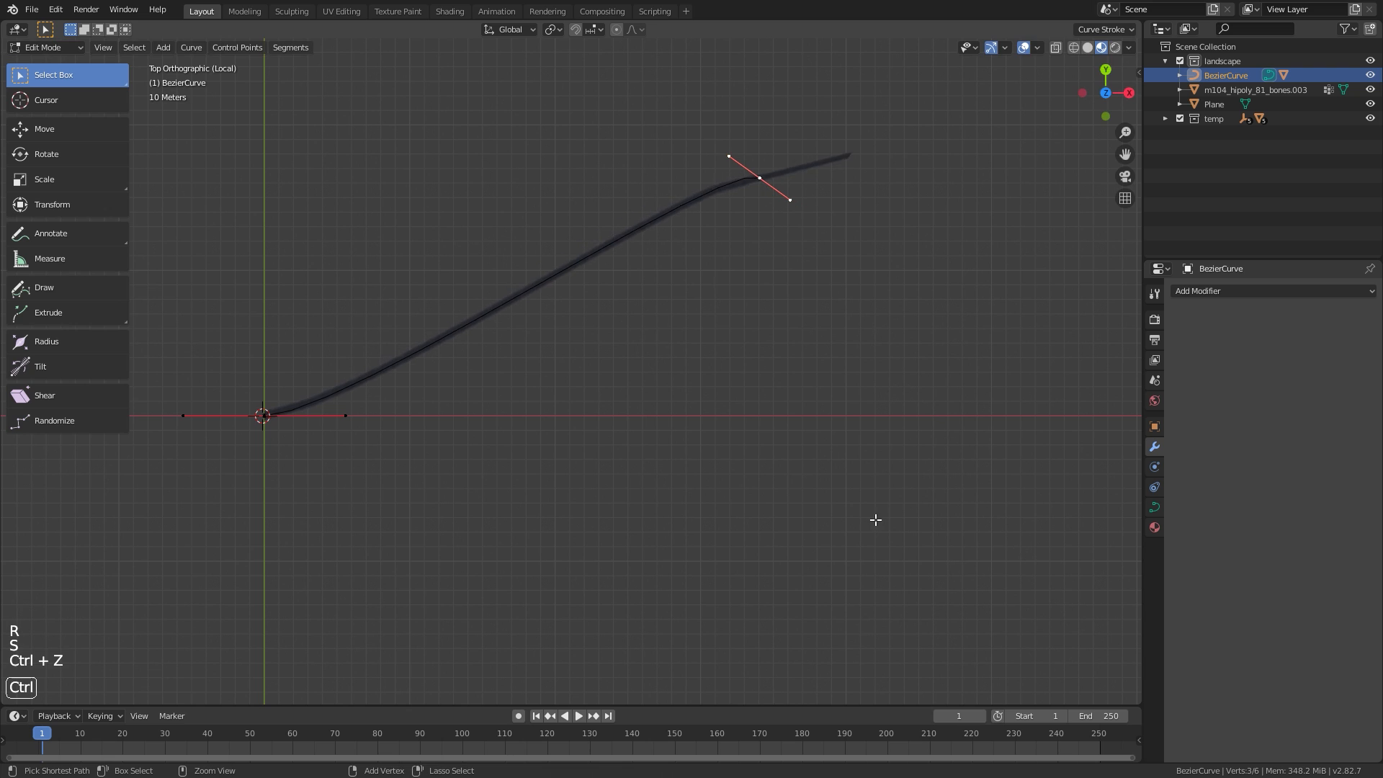
Save the file and exit local view to bring back the landscape plane
{"action": "middle_click_drag", "start_coordinate": [874, 519], "coordinate": [648, 442], "text": "ctrl"}
{"action": "key", "text": "ctrl+s"}
{"action": "key", "text": "KP_Divide"}
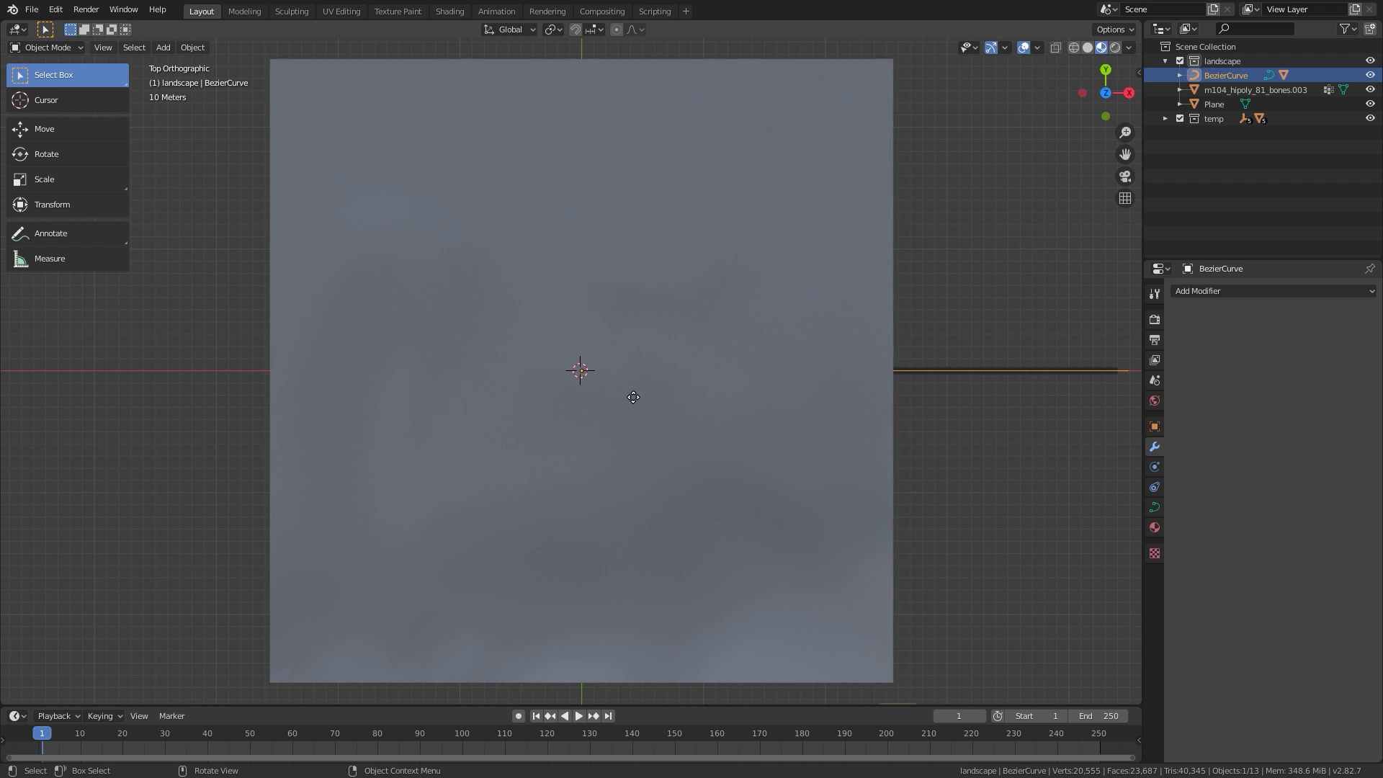
Move the Bezier curve roughly to the landscape plane's left edge
{"action": "key", "text": "g"}
{"action": "left_click", "coordinate": [273, 398]}
{"action": "middle_click_drag", "start_coordinate": [335, 398], "coordinate": [708, 404], "text": "shift"}
{"action": "middle_click_drag", "start_coordinate": [690, 359], "coordinate": [548, 354], "text": "shift"}
Snap the 3D cursor to a vertex on the landscape plane's left edge, just below the X axis
{"action": "left_click", "coordinate": [565, 416]}
{"action": "key", "text": "Tab"}
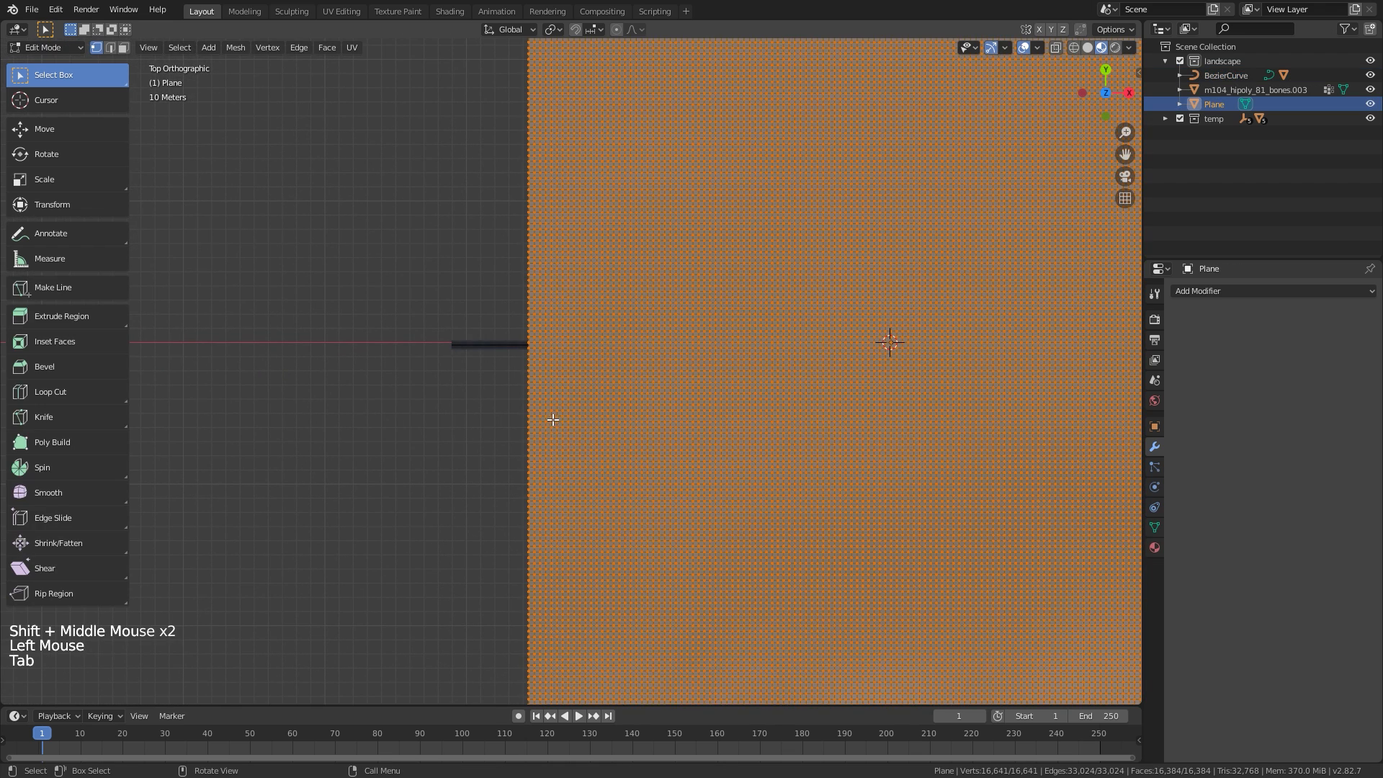
{"action": "middle_click_drag", "start_coordinate": [555, 420], "coordinate": [580, 370], "text": "ctrl"}
{"action": "left_click", "coordinate": [514, 418]}
{"action": "key", "text": "shift+s"}
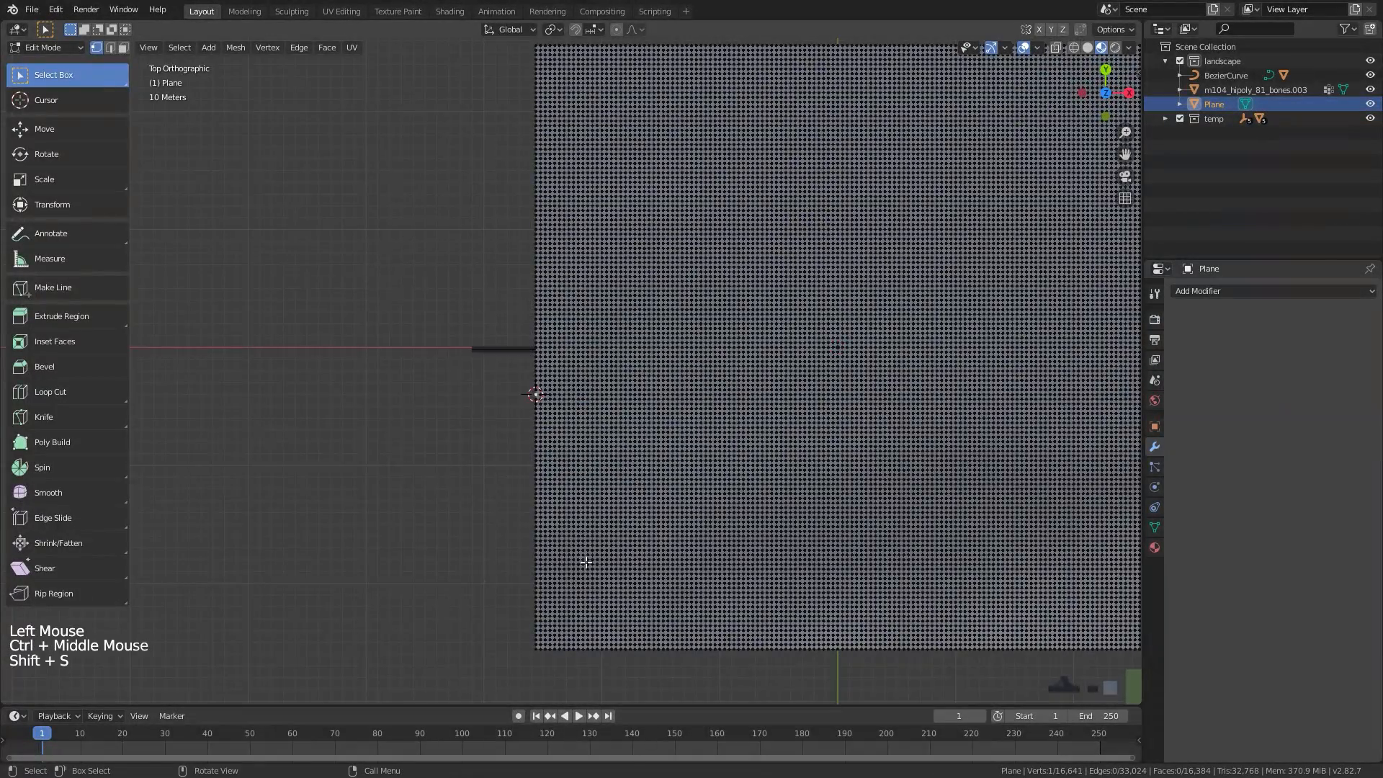
Leave the plane's Edit Mode and snap the Bezier curve to the 3D cursor
{"action": "middle_click_drag", "start_coordinate": [565, 417], "coordinate": [451, 302], "text": "ctrl"}
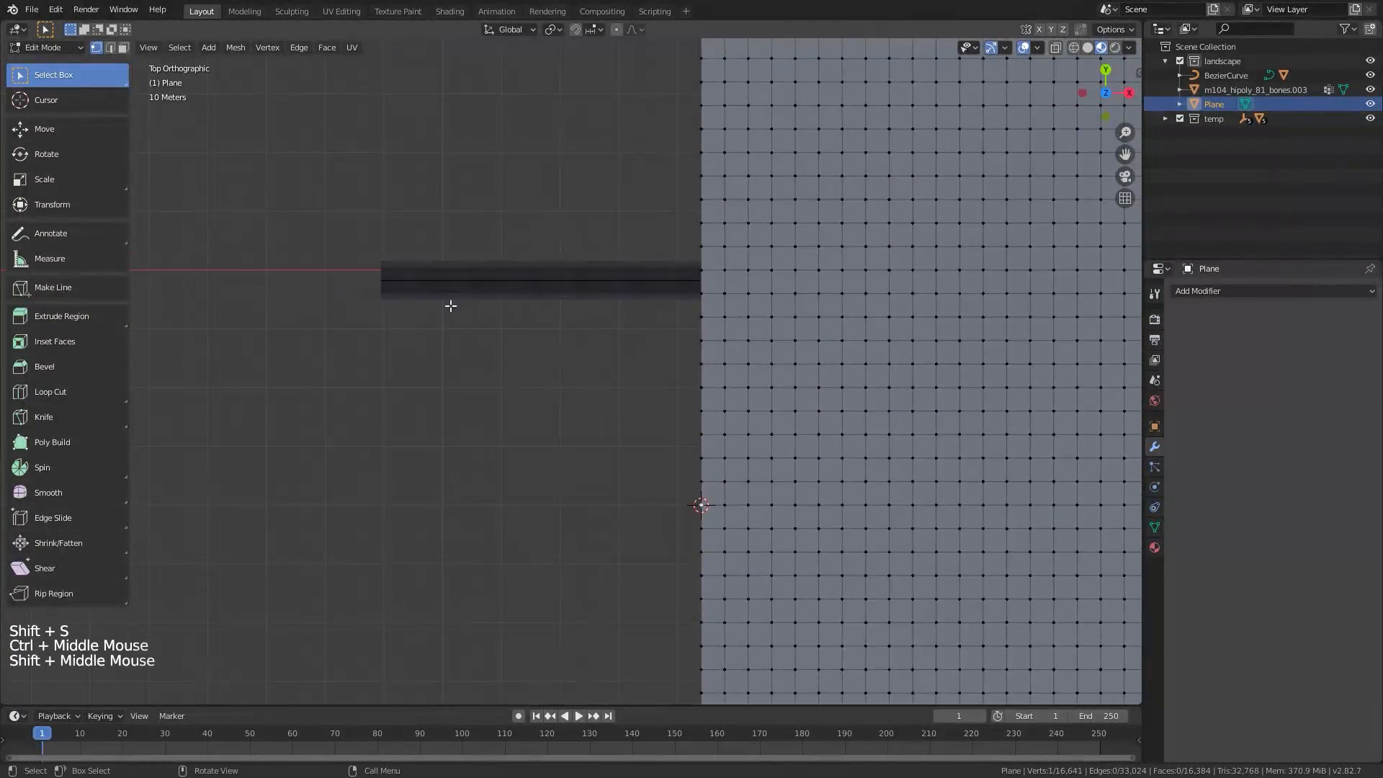
{"action": "key", "text": "Tab"}
{"action": "left_click", "coordinate": [413, 279]}
{"action": "key", "text": "shift+s"}
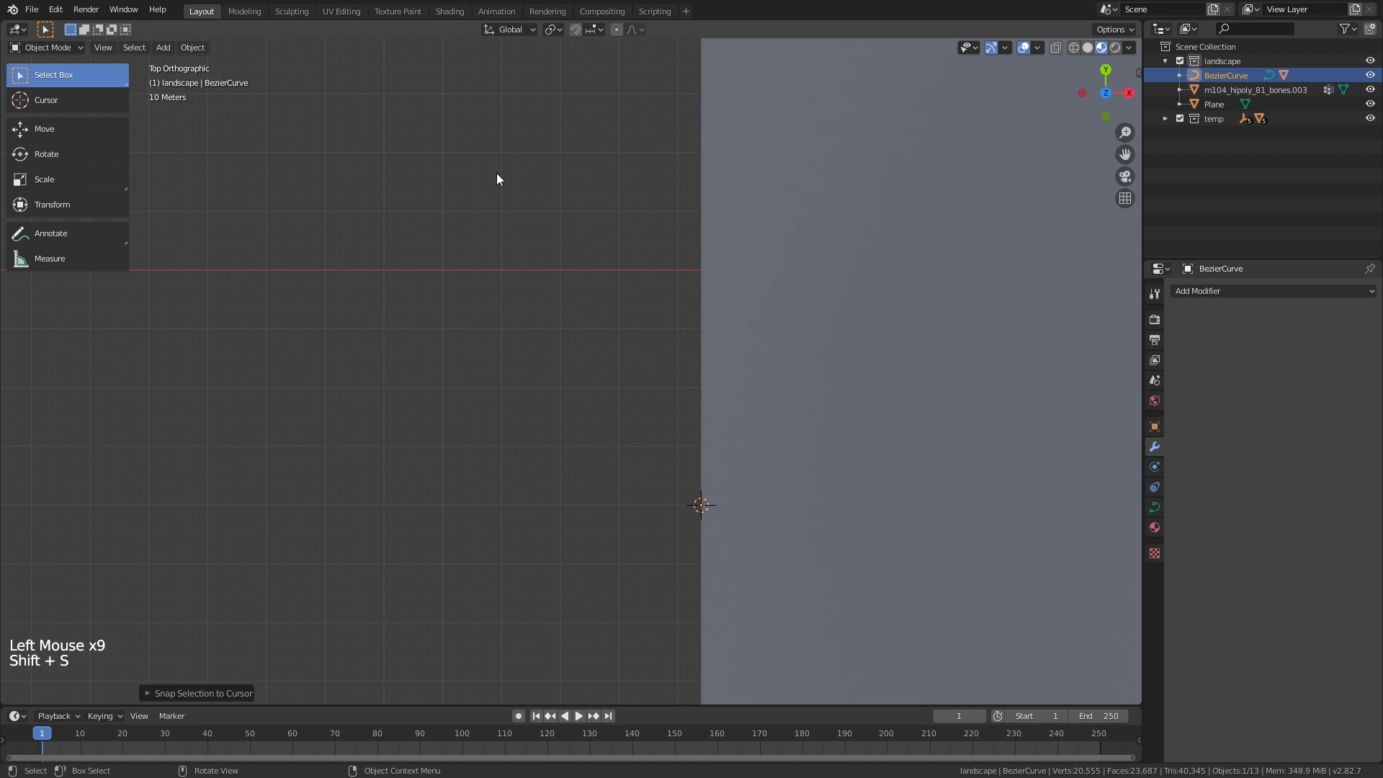
Collapse the road piece's Array and Curve modifiers and add a Shrinkwrap modifier
{"action": "middle_click_drag", "start_coordinate": [768, 491], "coordinate": [685, 344], "text": "shift"}
{"action": "middle_click_drag", "start_coordinate": [693, 396], "coordinate": [710, 349], "text": "ctrl"}
{"action": "middle_click_drag", "start_coordinate": [663, 490], "coordinate": [785, 357]}
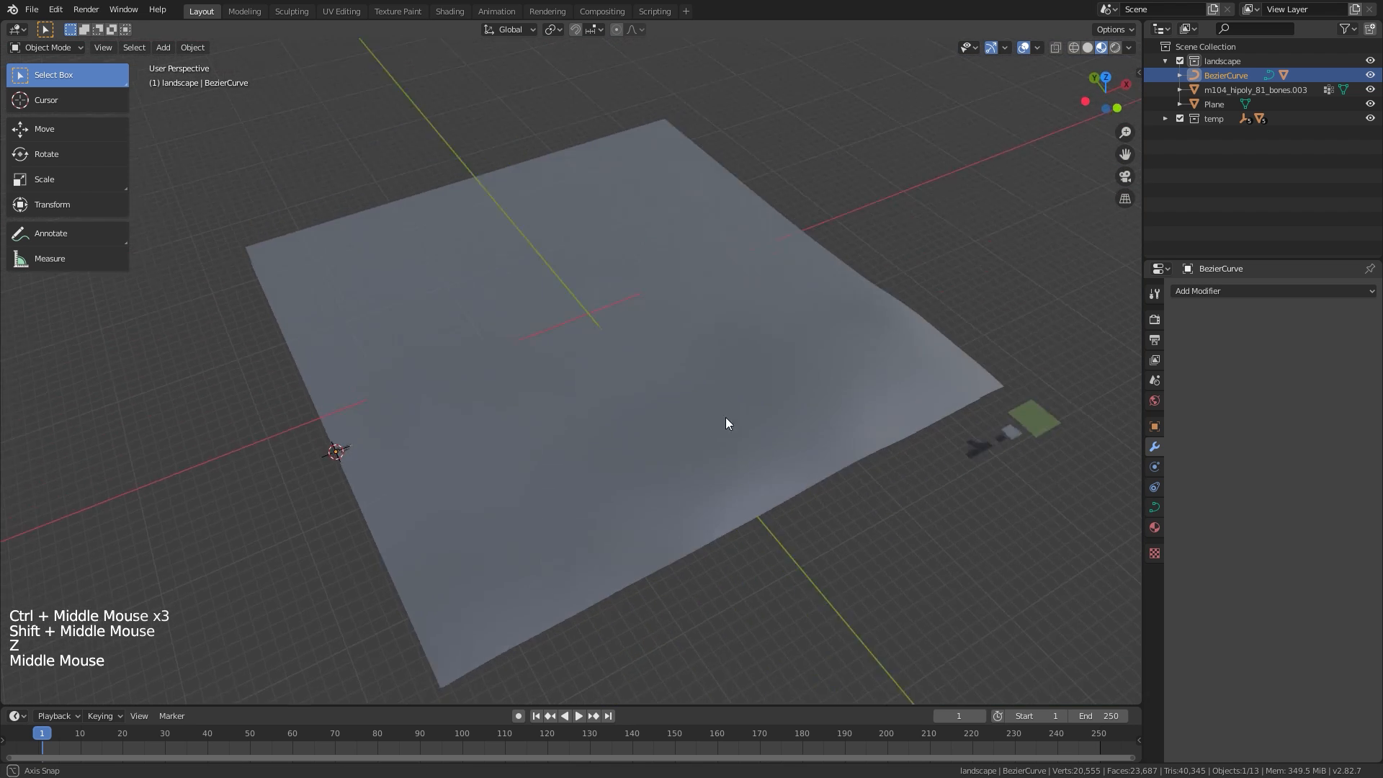
{"action": "middle_click_drag", "start_coordinate": [663, 432], "coordinate": [631, 276], "text": "ctrl"}
{"action": "mouse_move", "coordinate": [564, 326]}
{"action": "middle_mouse_down", "text": "shift"}
{"action": "mouse_move", "coordinate": [550, 342]}
{"action": "mouse_move", "coordinate": [569, 339]}
{"action": "middle_mouse_up", "text": "shift"}
{"action": "middle_click_drag", "start_coordinate": [658, 177], "coordinate": [706, 345], "text": "shift"}
{"action": "left_click", "coordinate": [615, 312]}
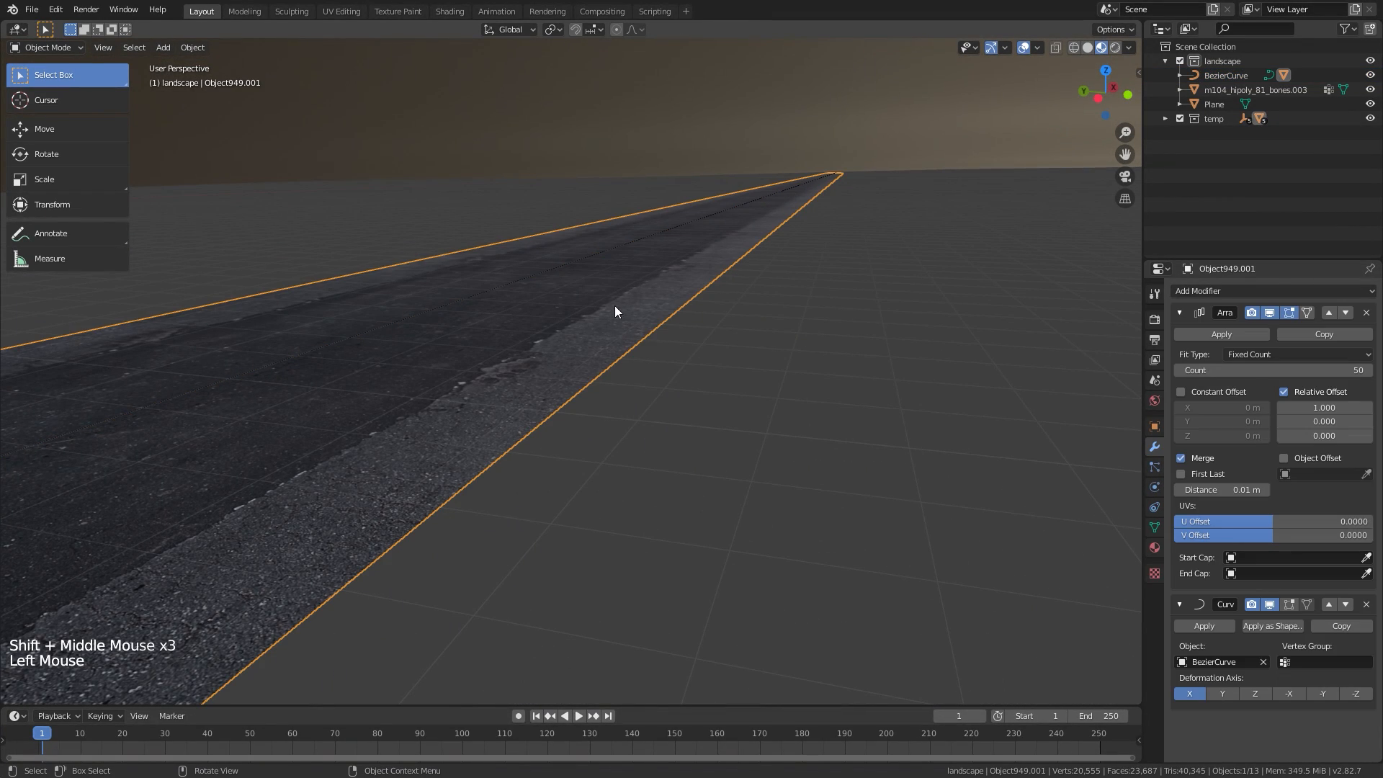
{"action": "left_click", "coordinate": [1179, 312]}
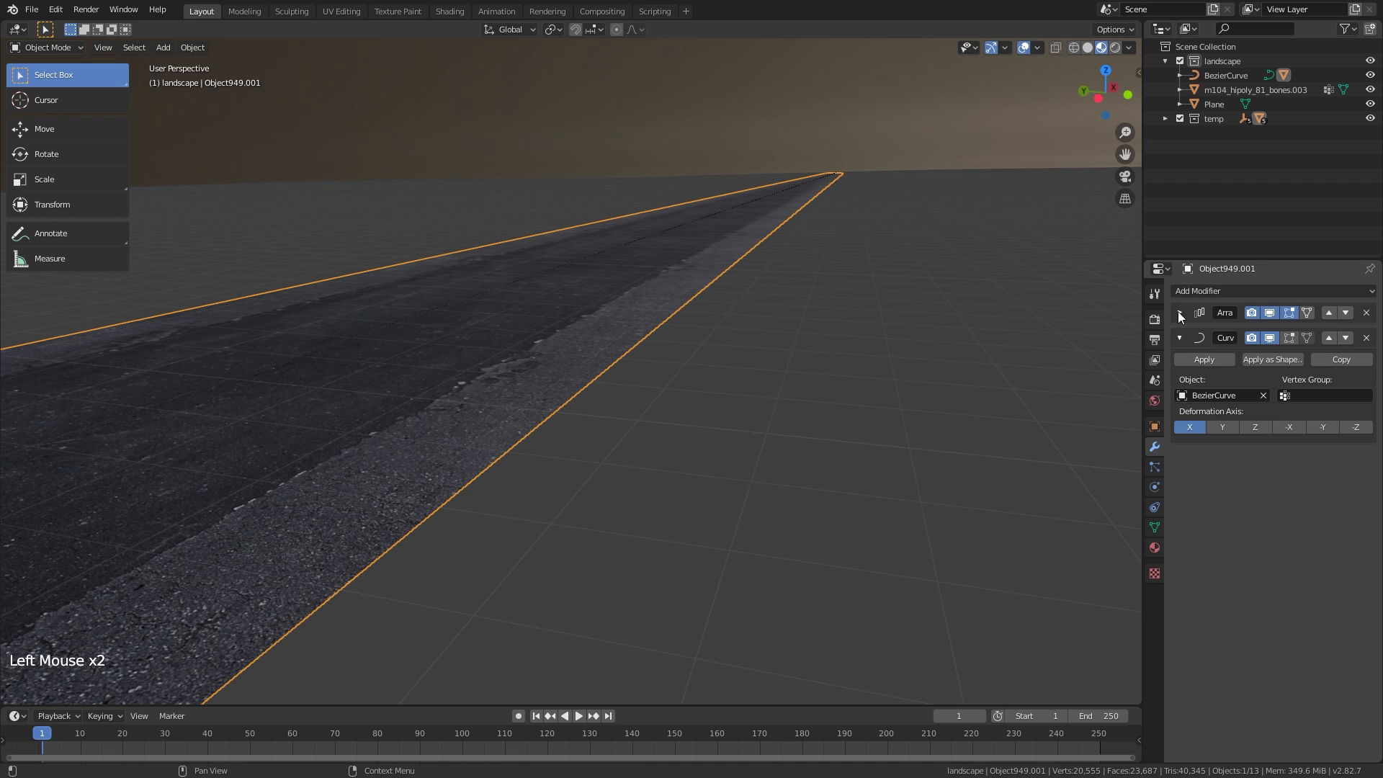
{"action": "left_click", "coordinate": [1179, 337]}
{"action": "left_click", "coordinate": [1210, 291]}
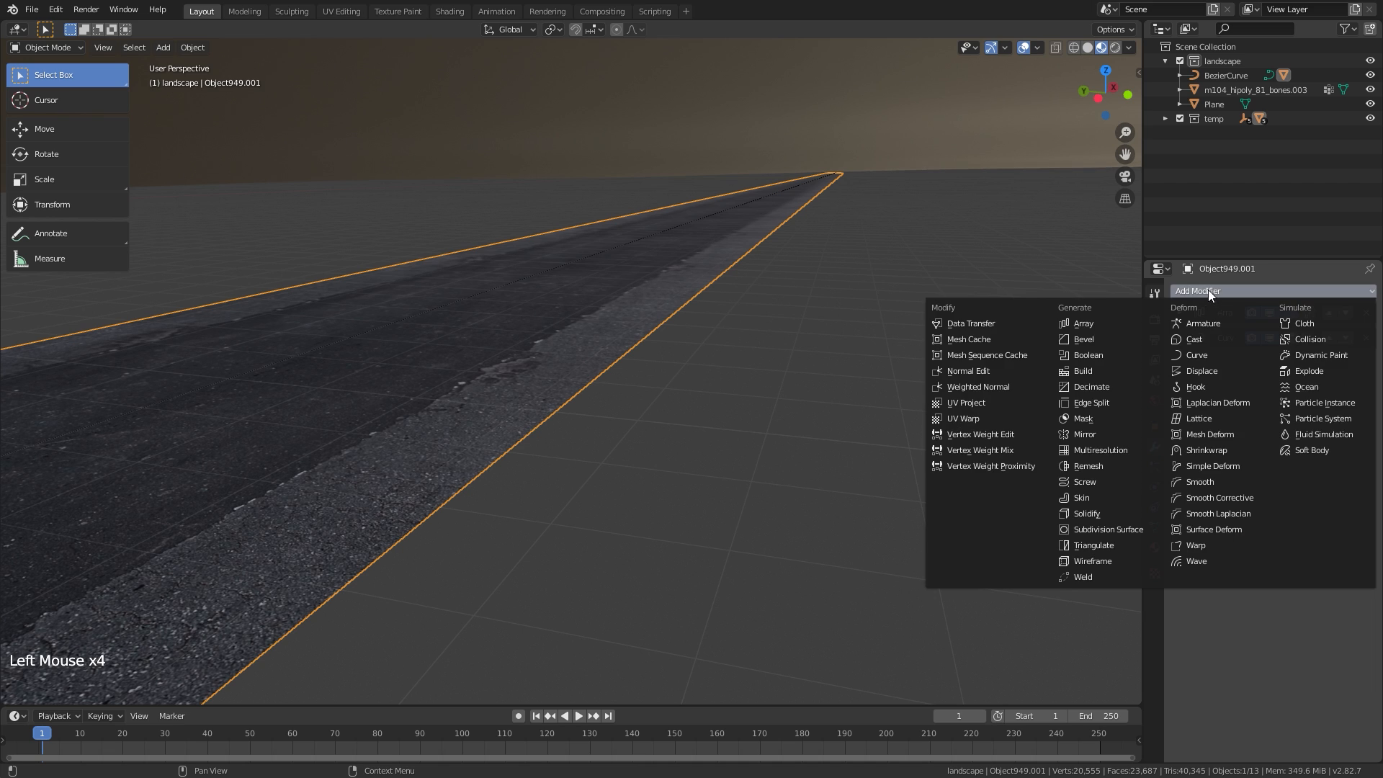
{"action": "left_click", "coordinate": [1204, 450]}
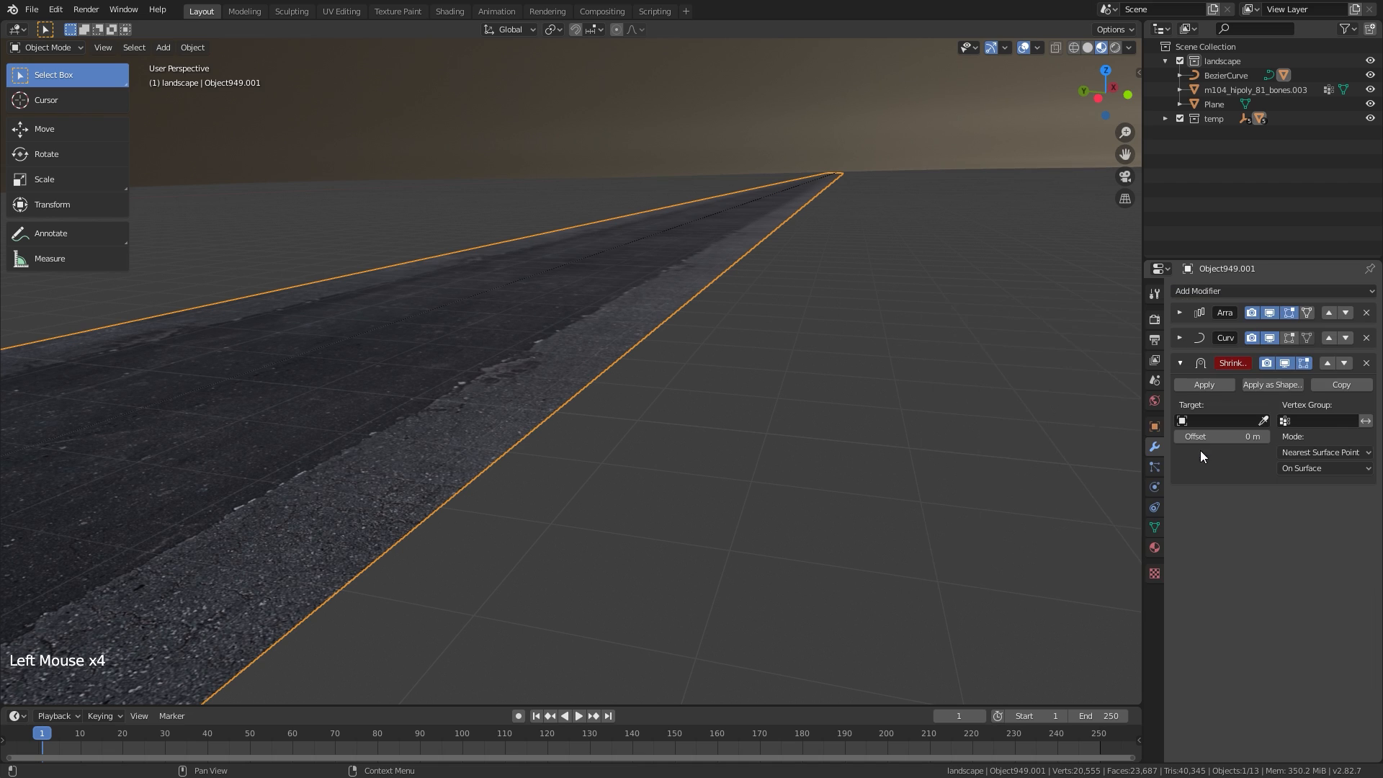
Target the Shrinkwrap modifier at the landscape Plane and set its mode to Project
{"action": "left_click", "coordinate": [1264, 420]}
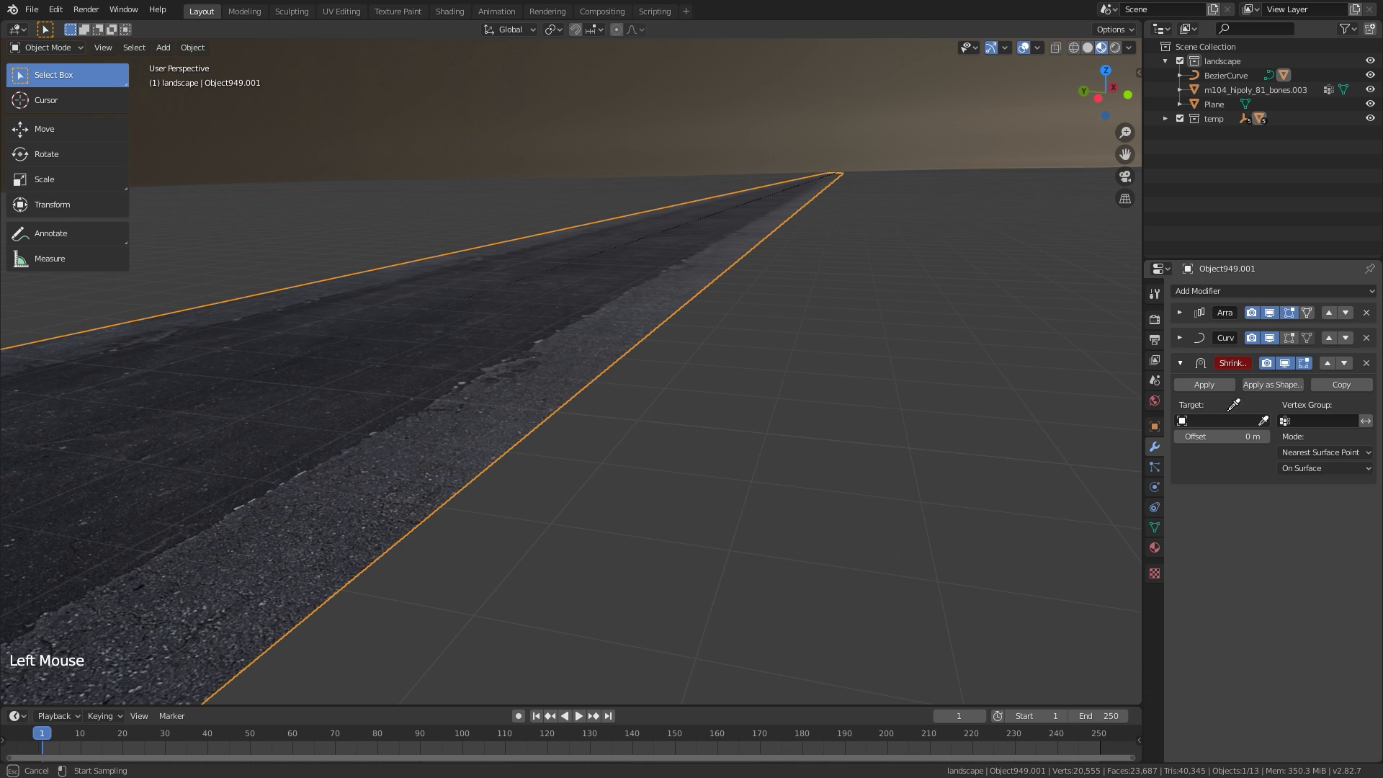
{"action": "left_click", "coordinate": [949, 108]}
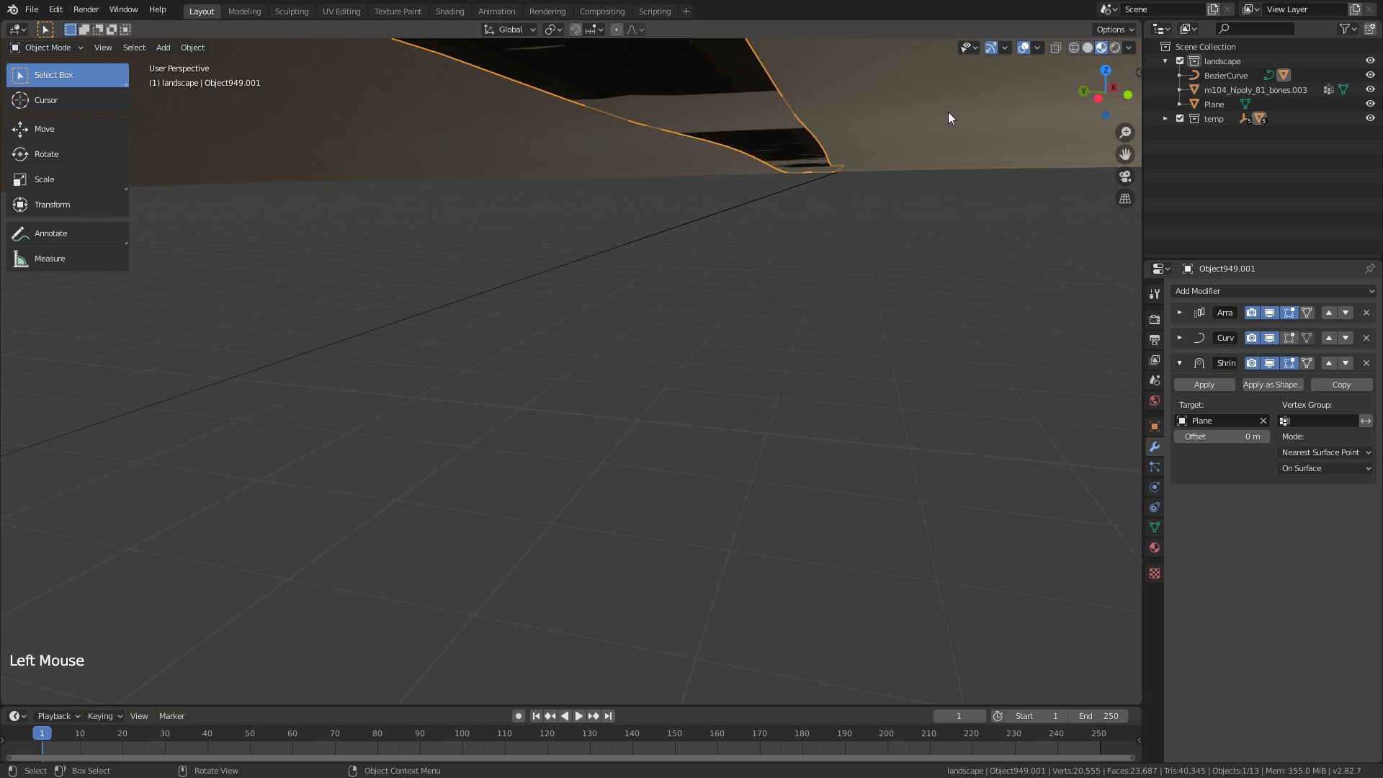
{"action": "left_click", "coordinate": [1305, 453]}
{"action": "left_click", "coordinate": [1278, 482]}
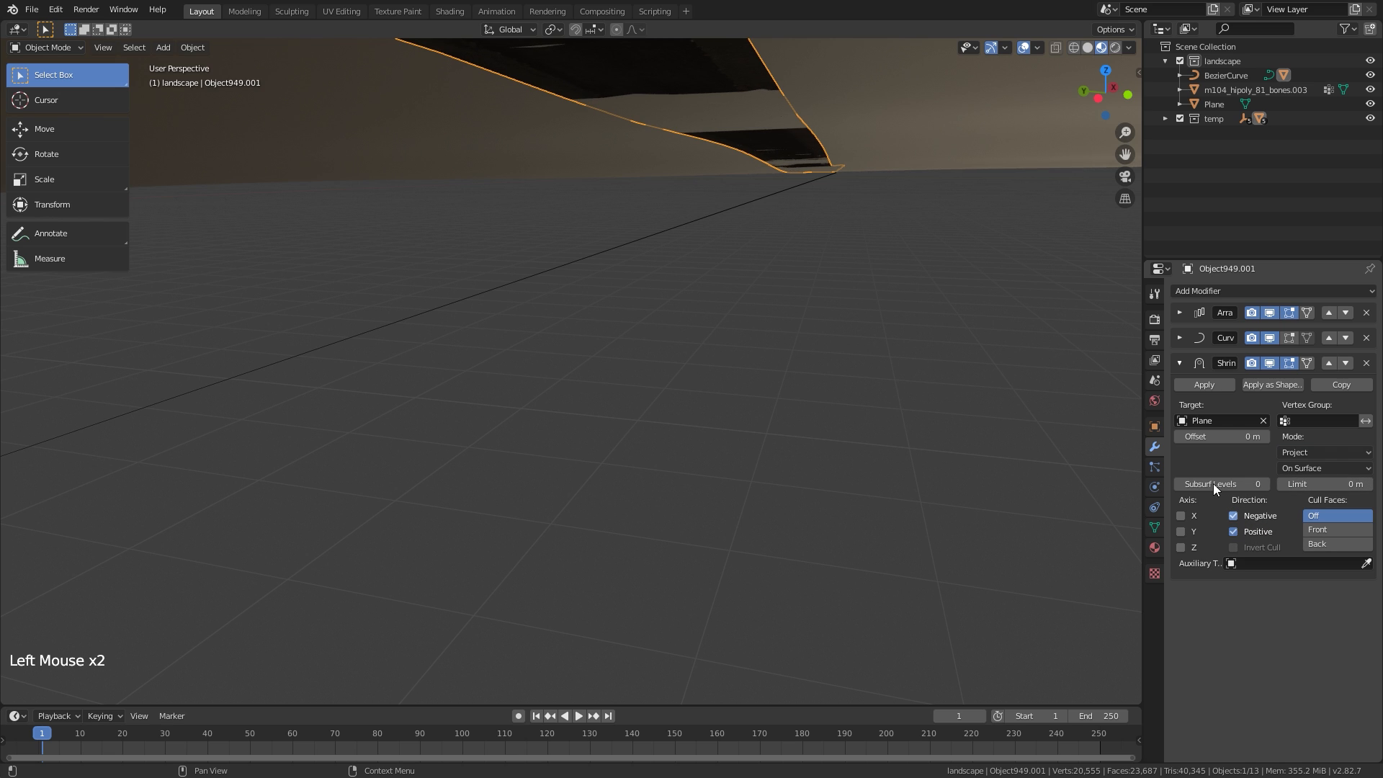
In top view, move the curve's end point up toward the landscape's right edge and lengthen its handles
{"action": "middle_click_drag", "start_coordinate": [619, 216], "coordinate": [591, 183]}
{"action": "middle_click_drag", "start_coordinate": [519, 109], "coordinate": [505, 158], "text": "ctrl"}
{"action": "middle_click_drag", "start_coordinate": [497, 130], "coordinate": [749, 435], "text": "ctrl"}
{"action": "left_click", "coordinate": [485, 176]}
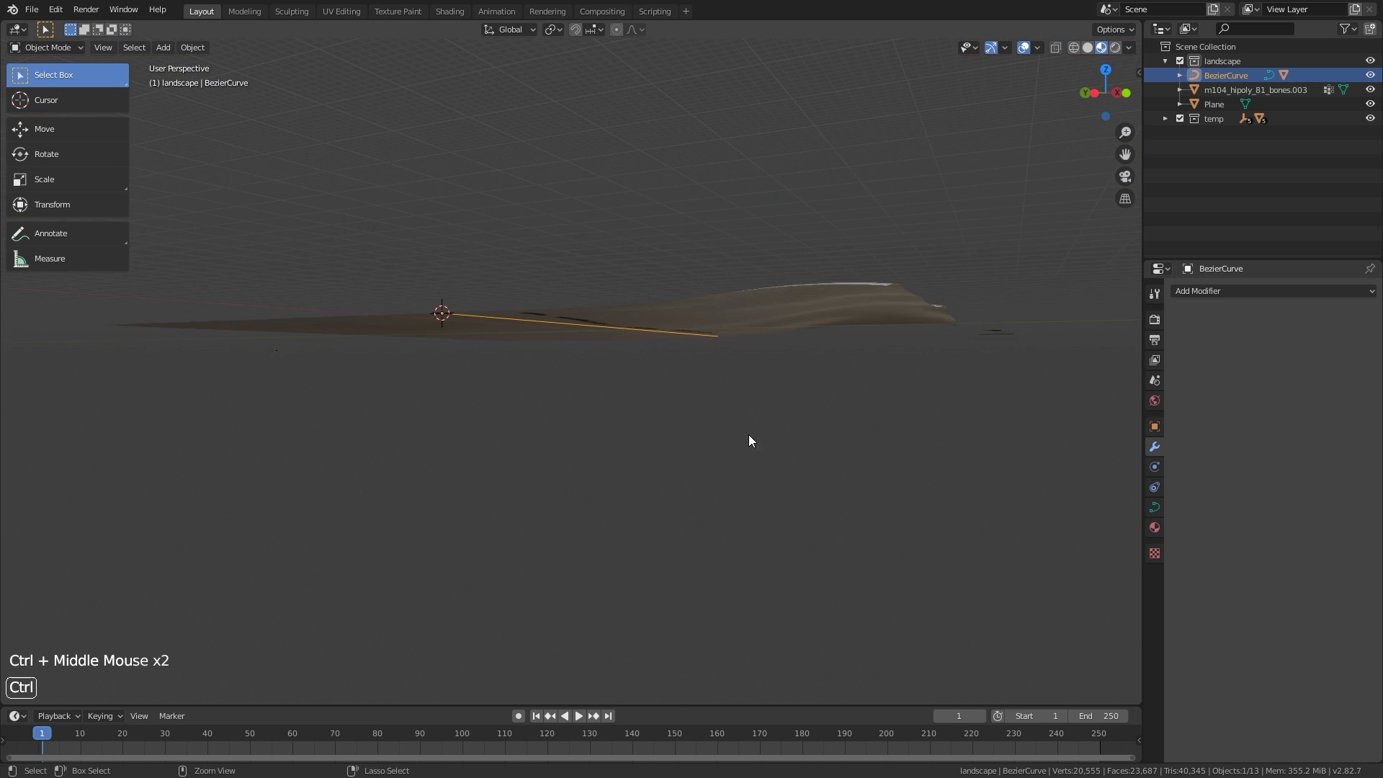
{"action": "middle_click_drag", "start_coordinate": [967, 209], "coordinate": [1095, 94]}
{"action": "left_click", "coordinate": [1120, 72]}
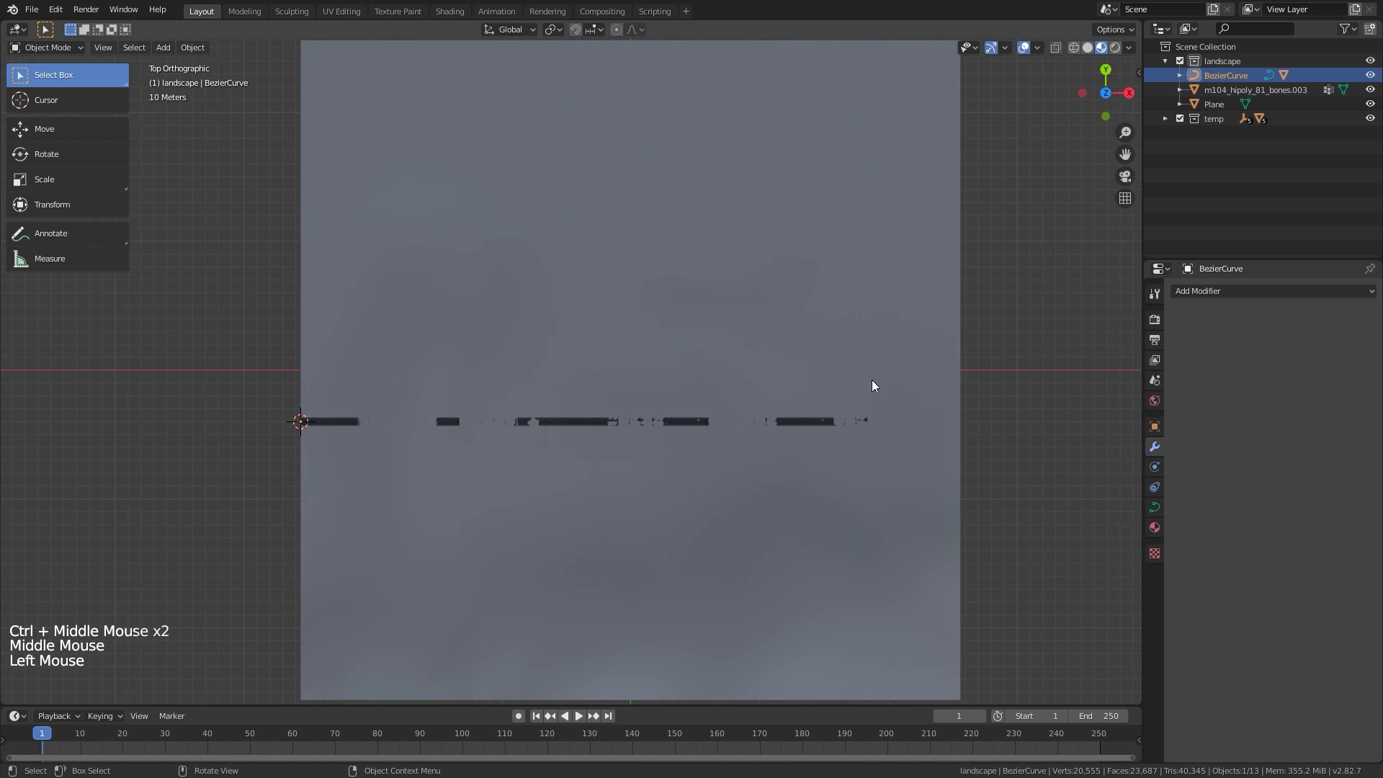
{"action": "key", "text": "Tab"}
{"action": "middle_click_drag", "start_coordinate": [899, 387], "coordinate": [844, 399], "text": "shift"}
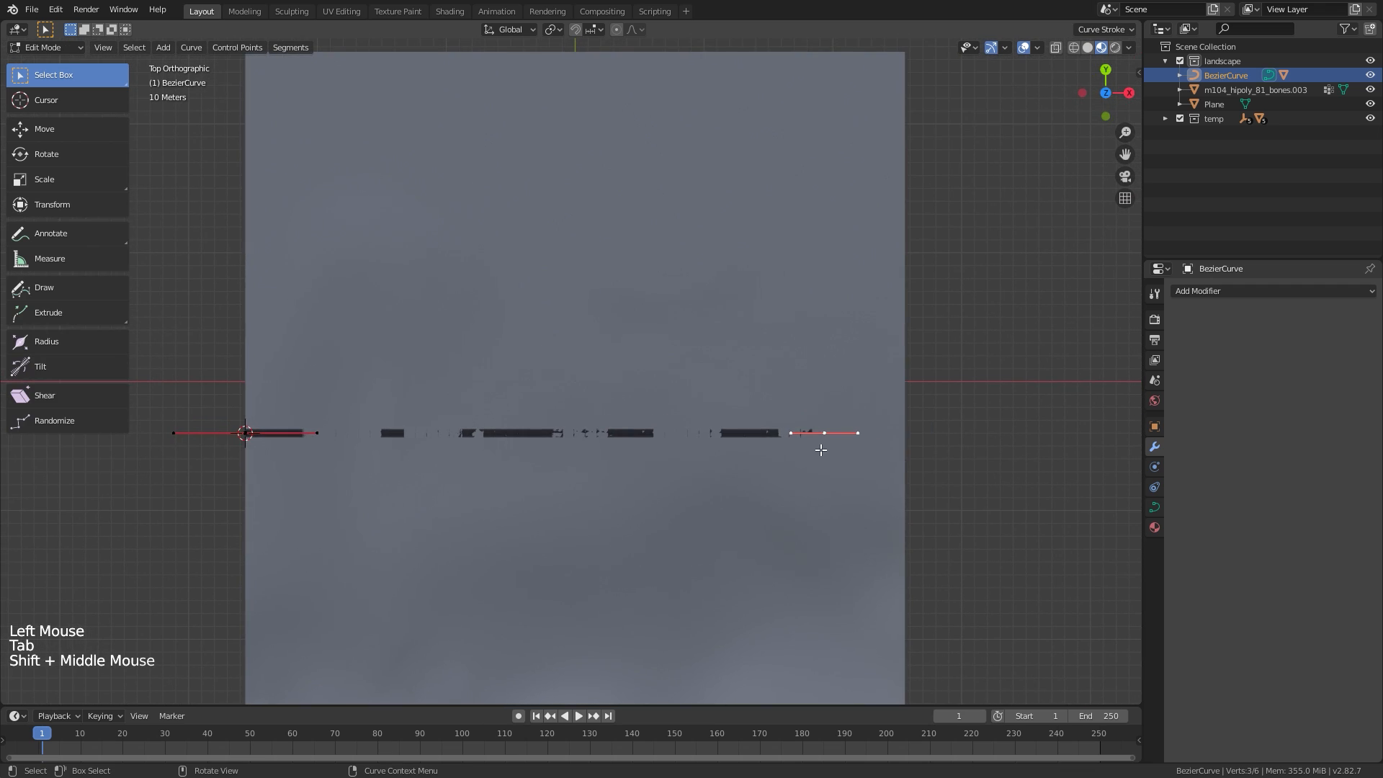
{"action": "key", "text": "g"}
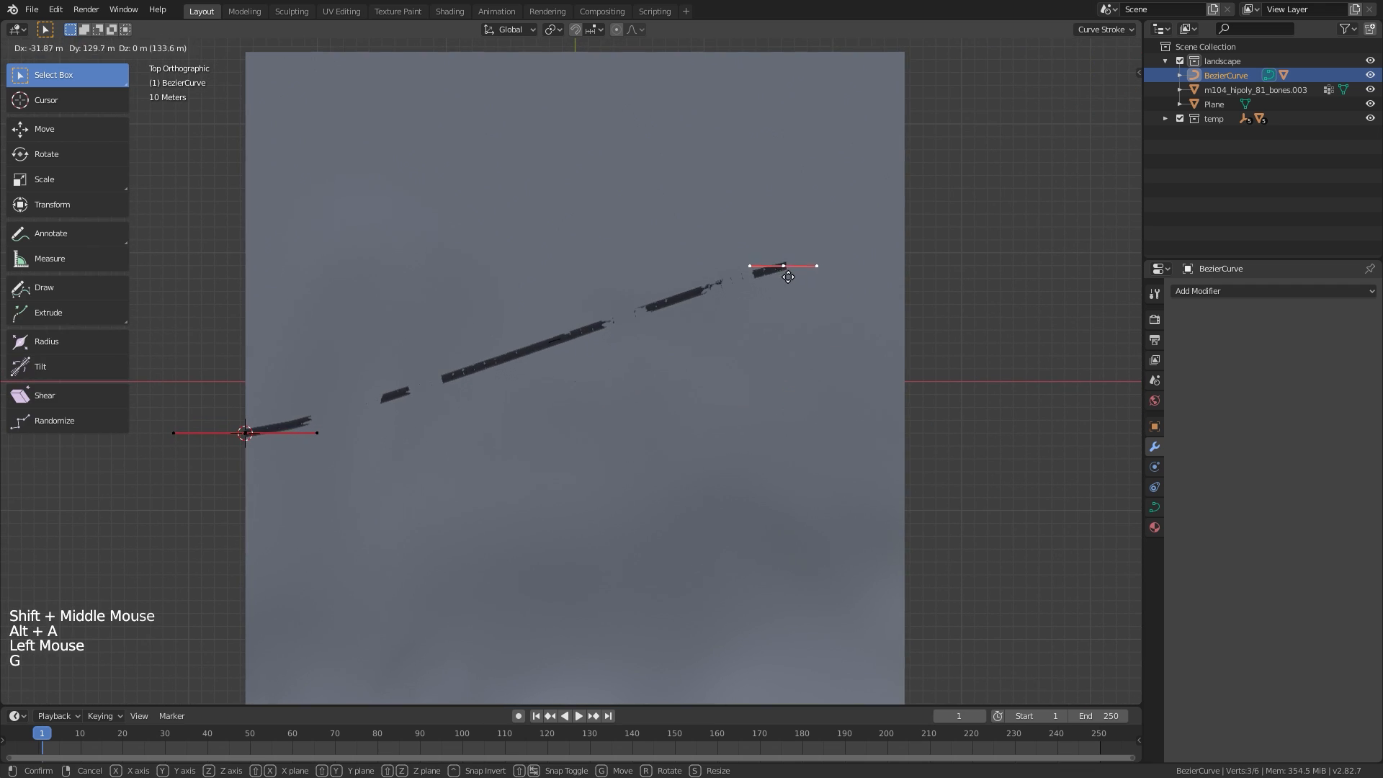
{"action": "key", "text": "s"}
{"action": "left_click", "coordinate": [1005, 437]}
{"action": "key", "text": "g"}
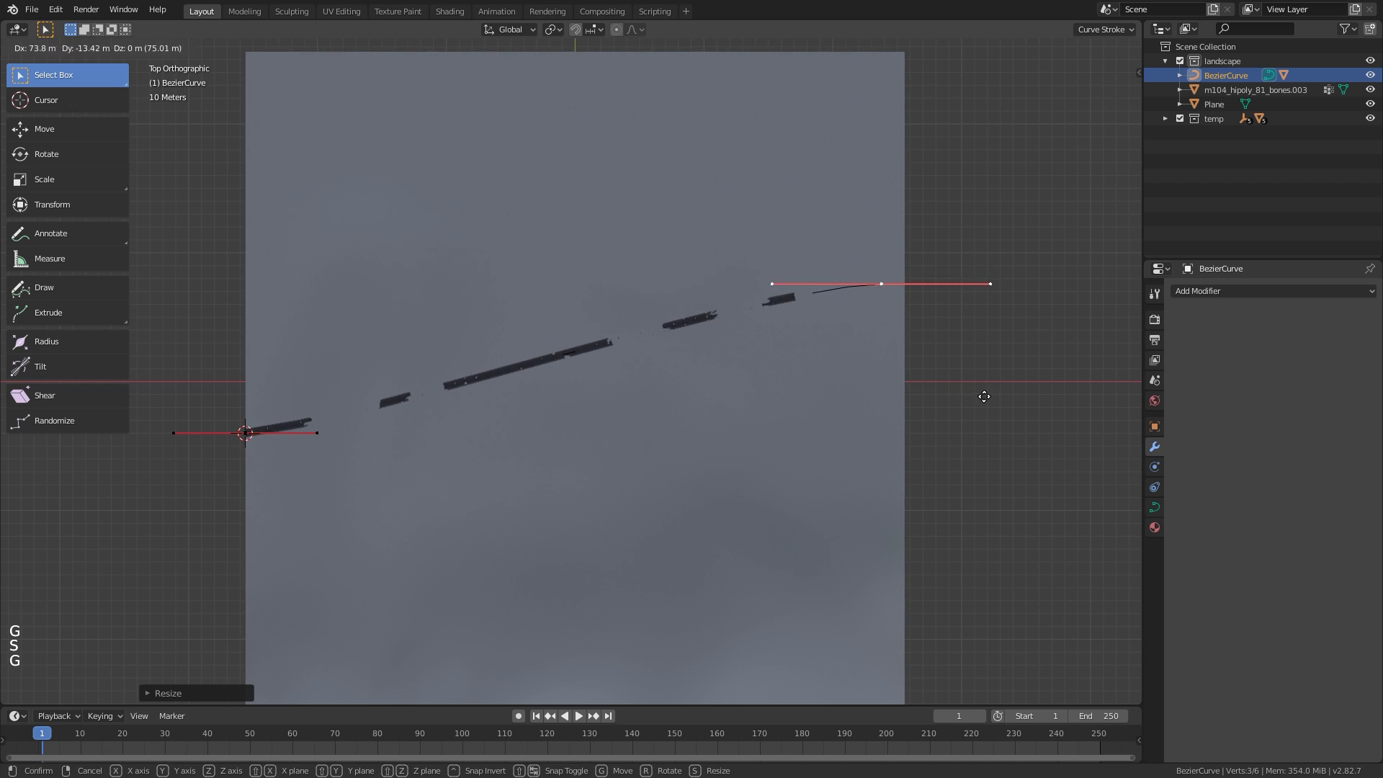
{"action": "left_click", "coordinate": [996, 394]}
Select all of the curve's control points and subdivide the curve
{"action": "mouse_move", "coordinate": [769, 358]}
{"action": "middle_mouse_down", "text": "shift"}
{"action": "mouse_move", "coordinate": [805, 364]}
{"action": "mouse_move", "coordinate": [766, 350]}
{"action": "middle_mouse_up", "text": "shift"}
{"action": "key", "text": "a"}
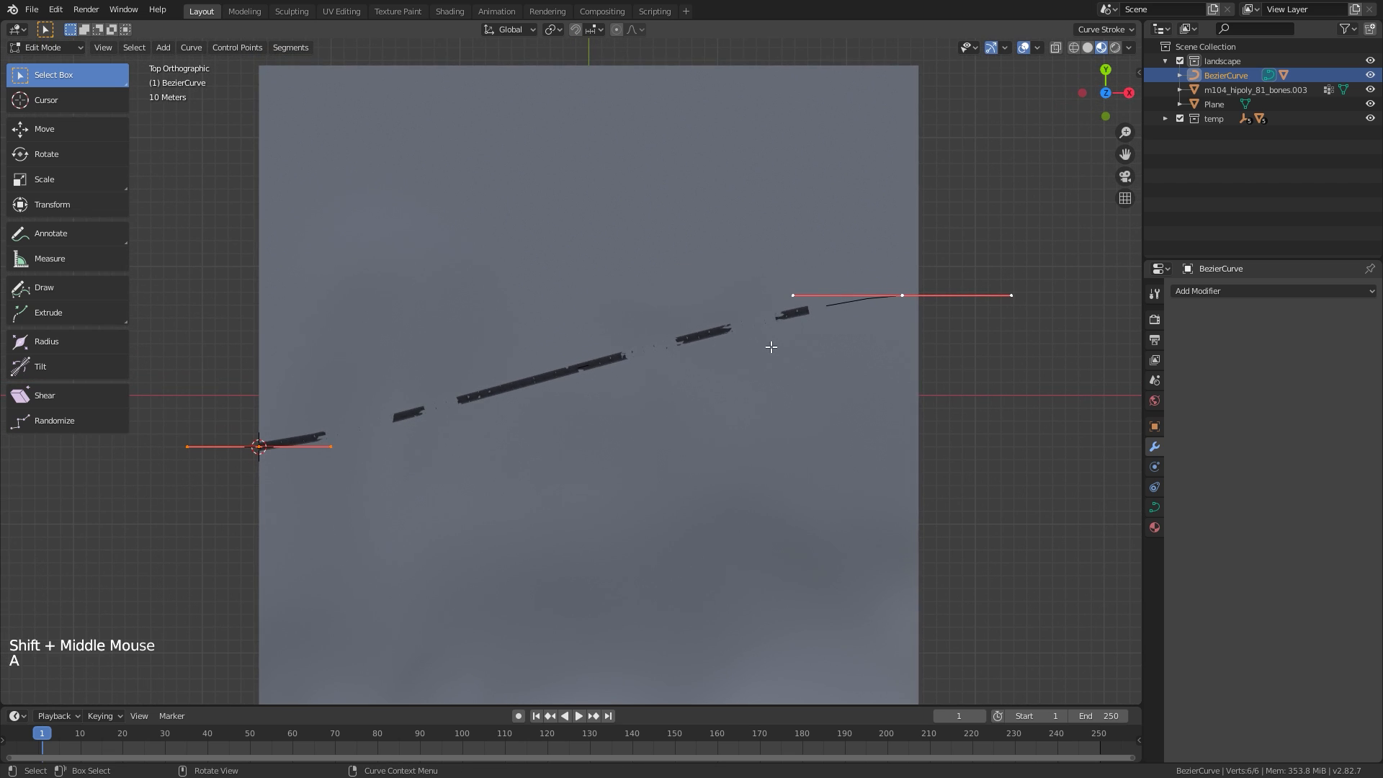
{"action": "right_click", "coordinate": [778, 346]}
{"action": "left_click", "coordinate": [726, 349]}
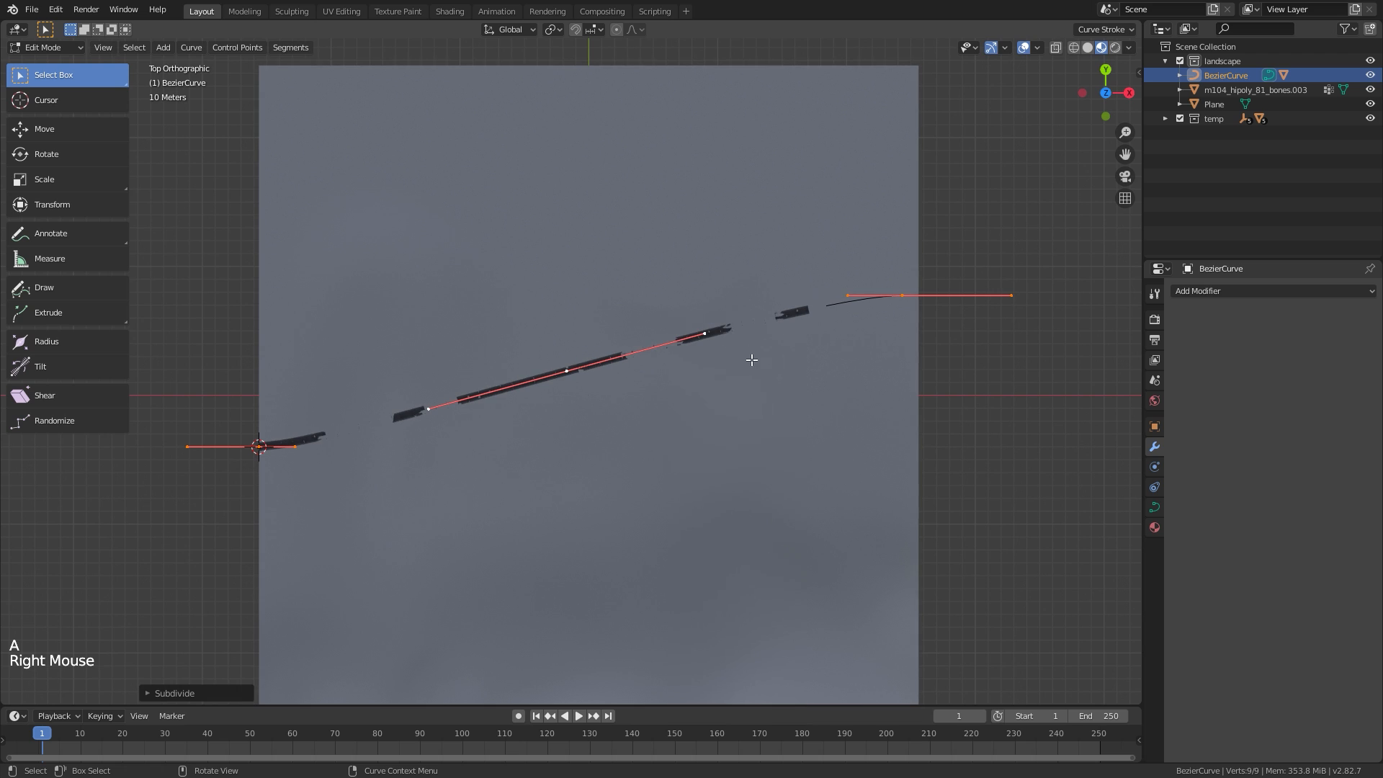
Move the curve's new middle point upward, and rotate and shorten its handles to form a gentle arc
{"action": "left_click", "coordinate": [571, 368]}
{"action": "key", "text": "g"}
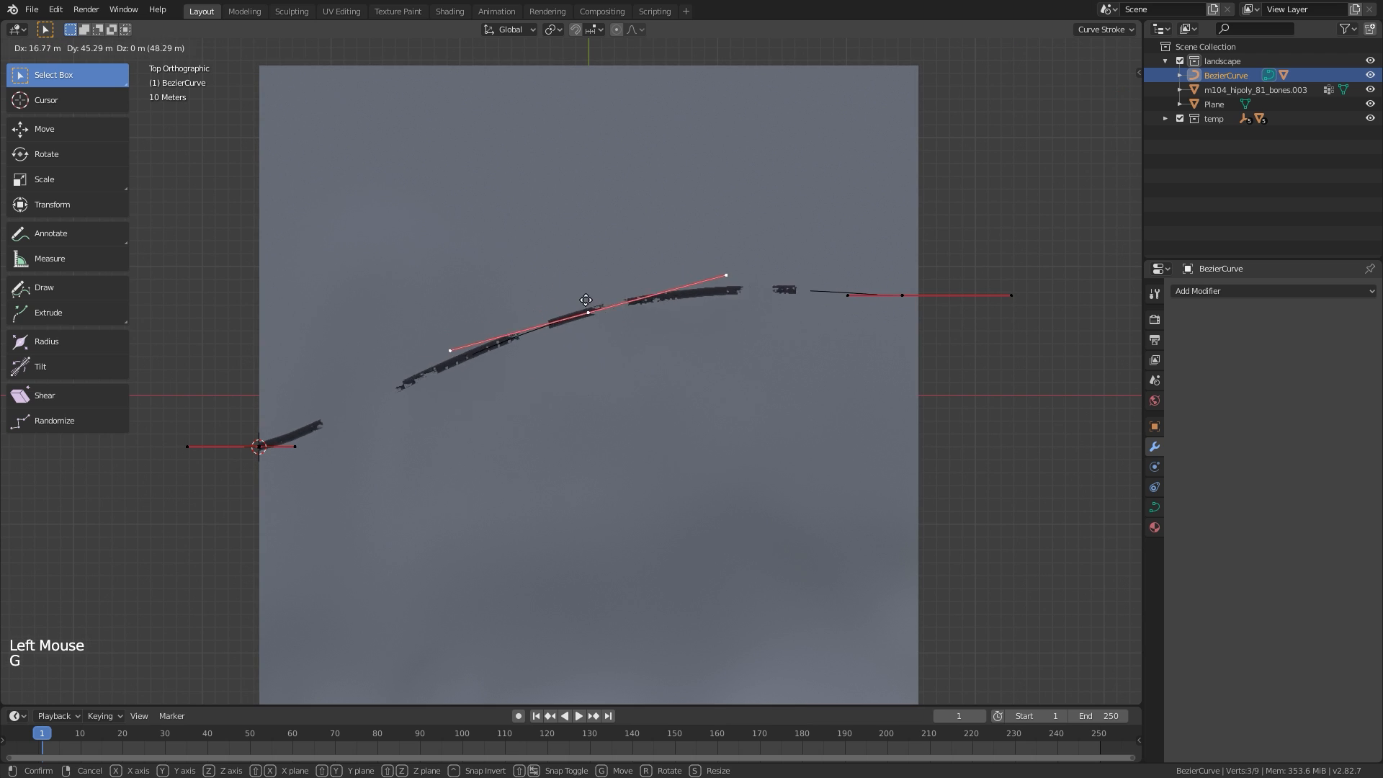
{"action": "key", "text": "r"}
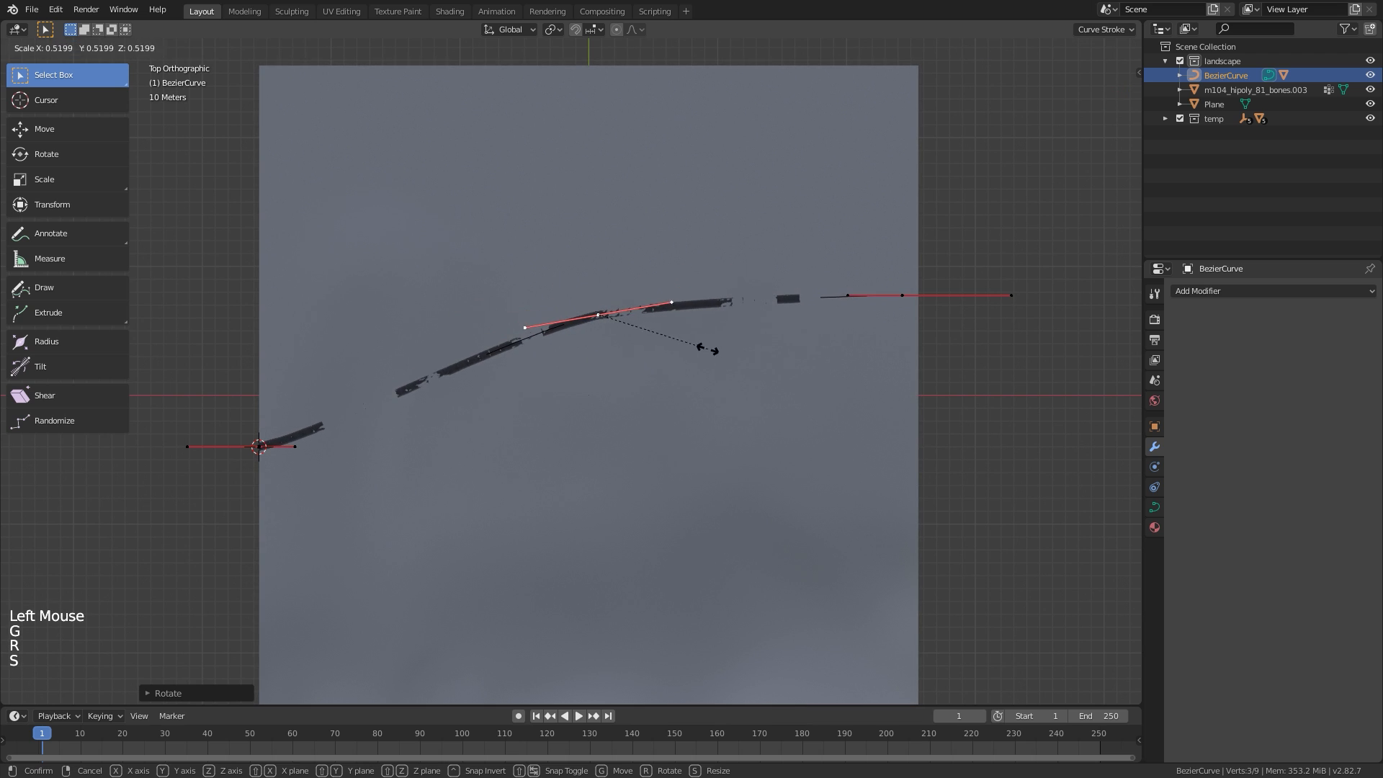
{"action": "left_click", "coordinate": [718, 362]}
{"action": "key", "text": "g"}
{"action": "left_click", "coordinate": [652, 401]}
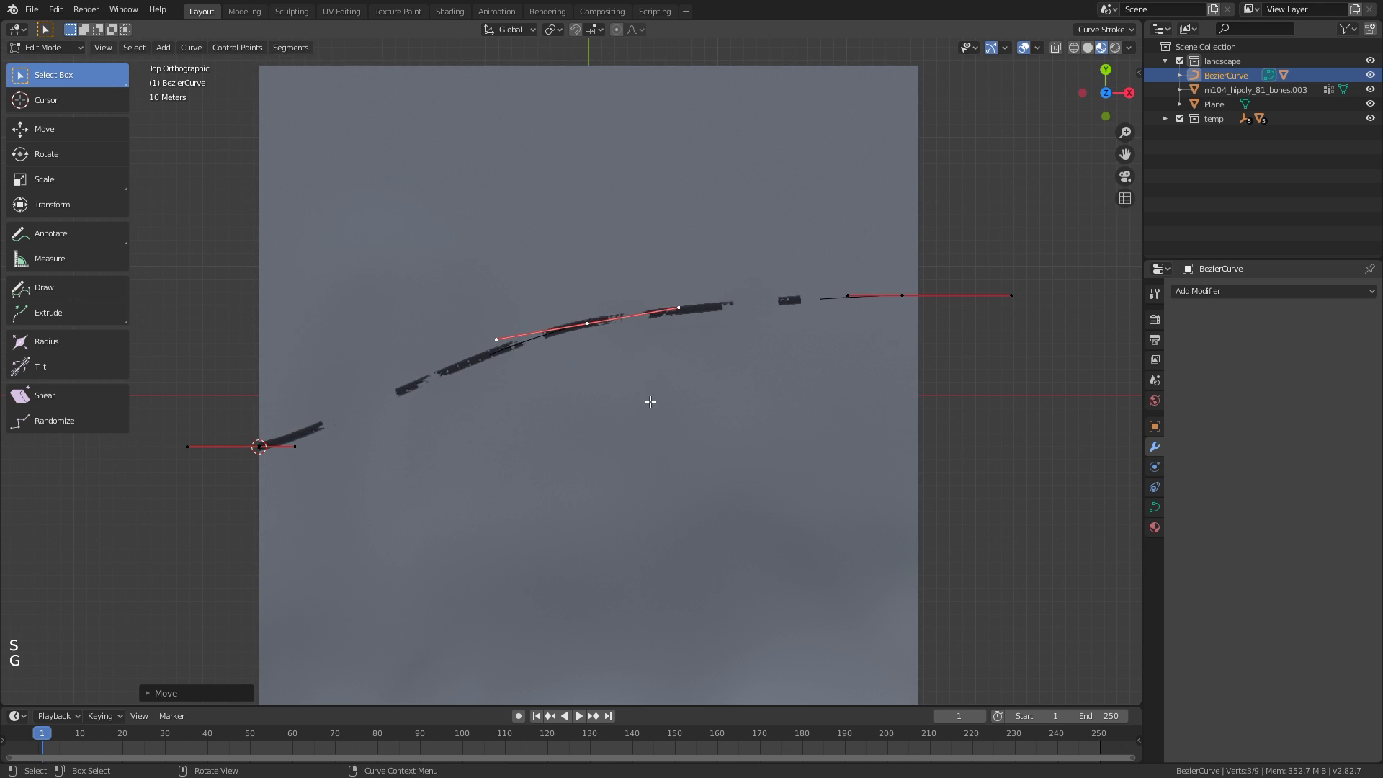
{"action": "key", "text": "r"}
{"action": "left_click", "coordinate": [590, 403]}
Try to angle the start of the road by moving and rotating the start point's right handle, and undo it
{"action": "left_click", "coordinate": [302, 449]}
{"action": "key", "text": "g"}
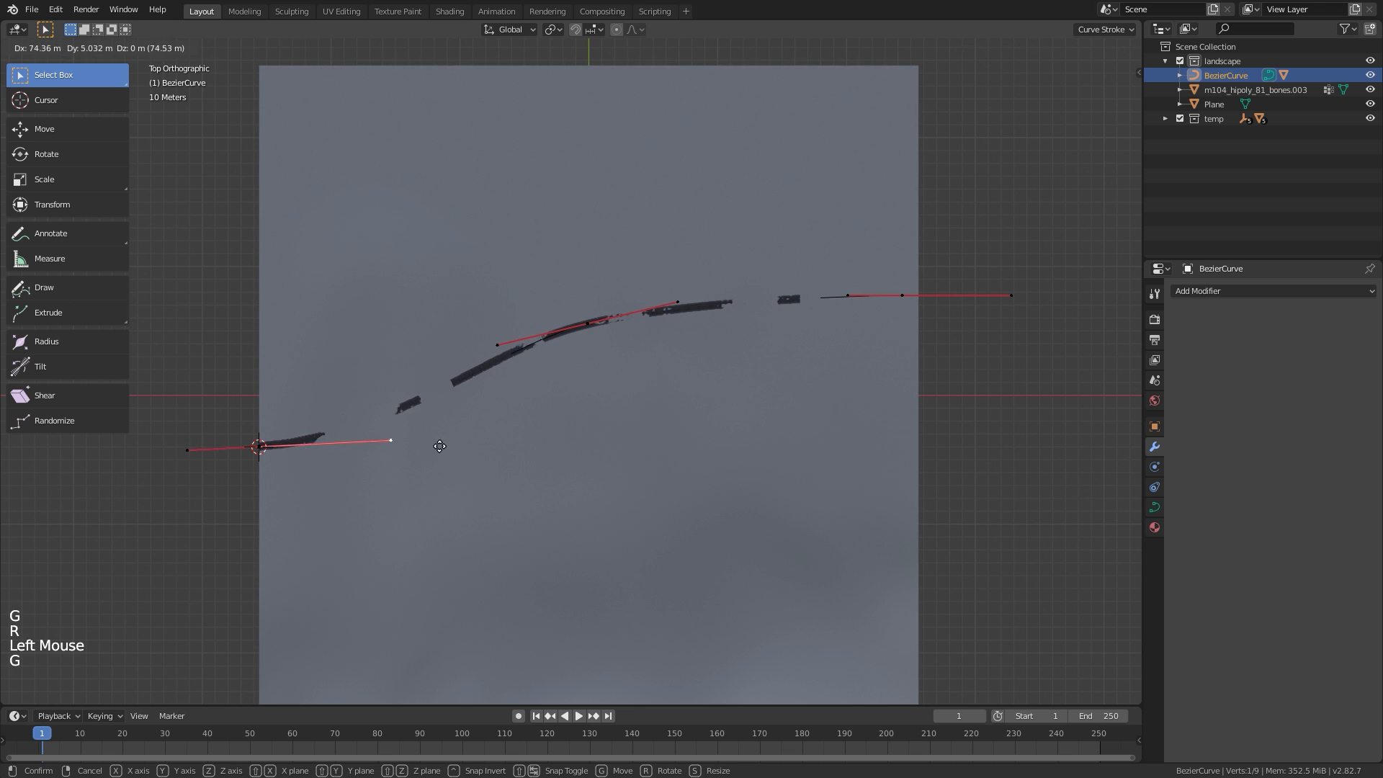
{"action": "left_click", "coordinate": [443, 343]}
{"action": "middle_click_drag", "start_coordinate": [443, 343], "coordinate": [629, 257], "text": "shift"}
{"action": "key", "text": "r"}
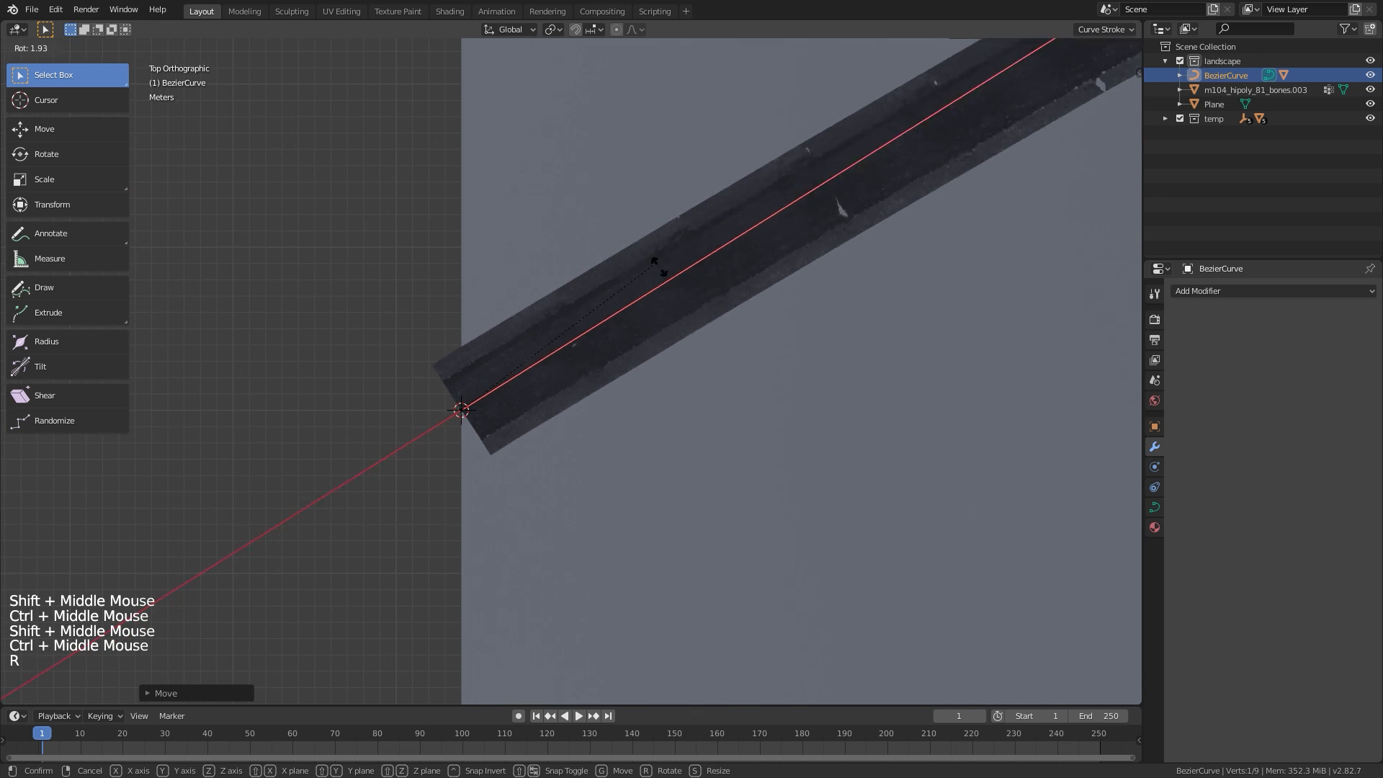
{"action": "left_click", "coordinate": [689, 305]}
{"action": "middle_click_drag", "start_coordinate": [689, 305], "coordinate": [627, 385], "text": "ctrl"}
{"action": "key", "text": "r"}
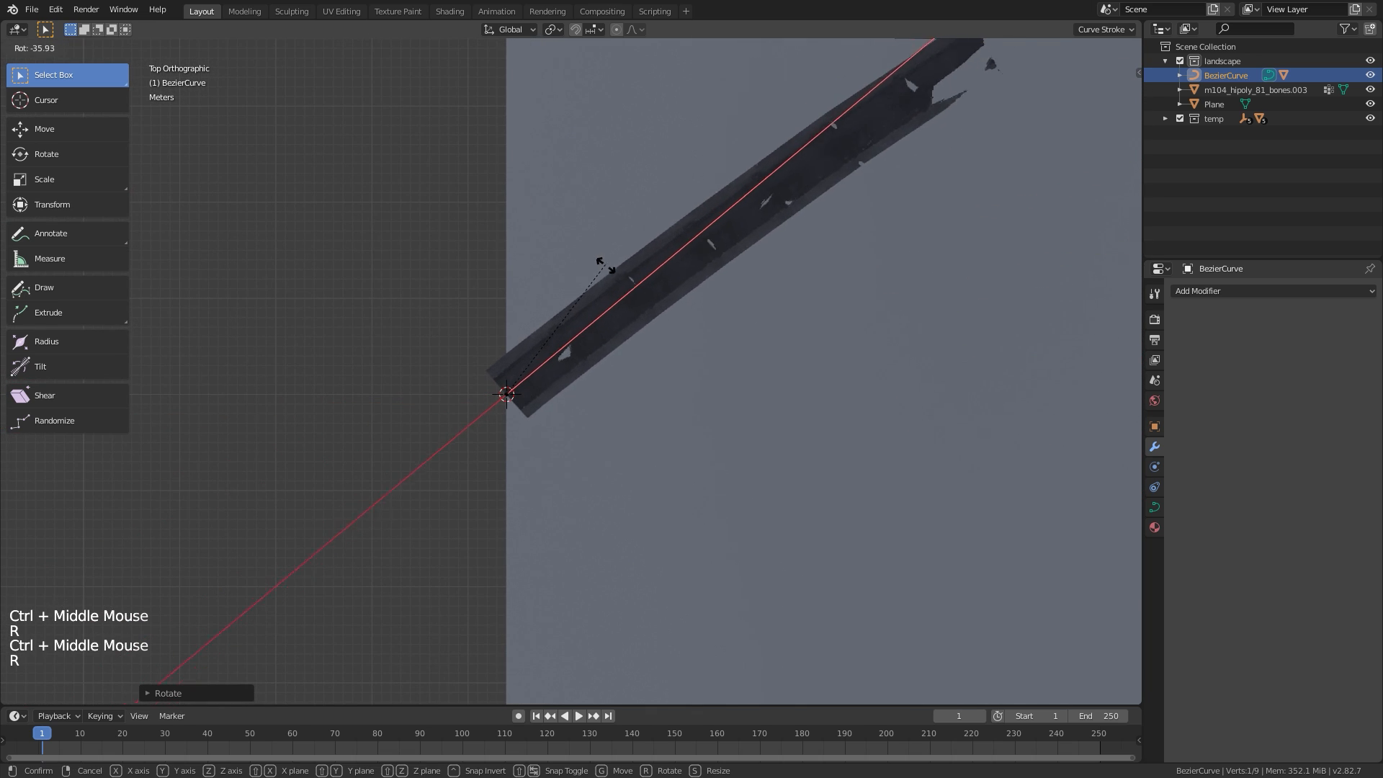
{"action": "left_click", "coordinate": [609, 265]}
{"action": "key", "text": "ctrl+z"}
{"action": "key", "text": "ctrl+z"}
{"action": "key", "text": "ctrl+z"}
{"action": "key", "text": "ctrl+z"}
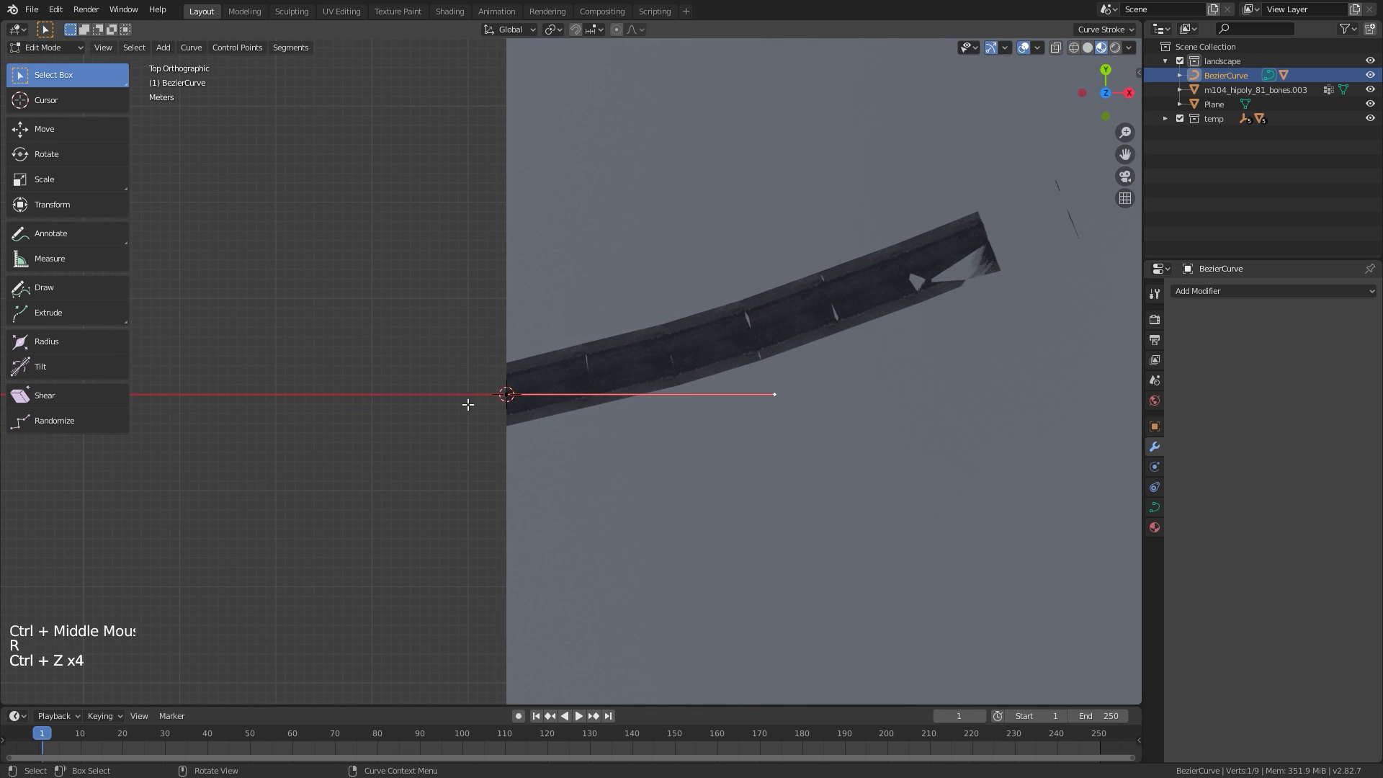
Select the curve's start point and scale its handles down to a short length
{"action": "left_click", "coordinate": [507, 394]}
{"action": "key", "text": "s"}
{"action": "left_click", "coordinate": [520, 425]}
{"action": "middle_click_drag", "start_coordinate": [520, 425], "coordinate": [992, 238], "text": "ctrl"}
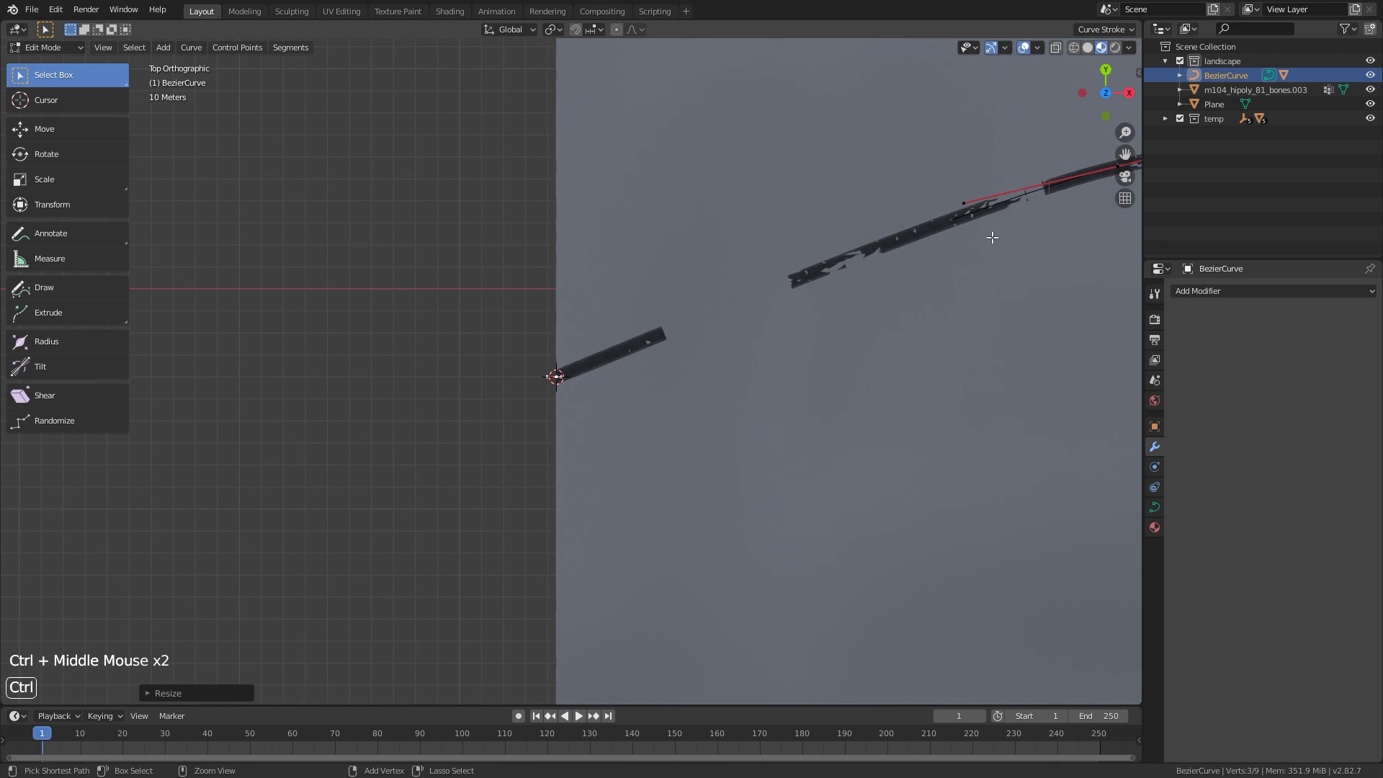
Move the curve's middle point close to the road's start and shorten its handles
{"action": "middle_click_drag", "start_coordinate": [1135, 173], "coordinate": [981, 211], "text": "shift"}
{"action": "left_click", "coordinate": [990, 212]}
{"action": "key", "text": "g"}
{"action": "left_click", "coordinate": [605, 372]}
{"action": "key", "text": "s"}
{"action": "left_click", "coordinate": [696, 372]}
{"action": "middle_click_drag", "start_coordinate": [692, 373], "coordinate": [711, 299], "text": "ctrl"}
{"action": "key", "text": "g"}
{"action": "left_click", "coordinate": [621, 299]}
{"action": "middle_click_drag", "start_coordinate": [621, 300], "coordinate": [754, 244], "text": "shift"}
{"action": "middle_click_drag", "start_coordinate": [754, 243], "coordinate": [465, 389], "text": "ctrl"}
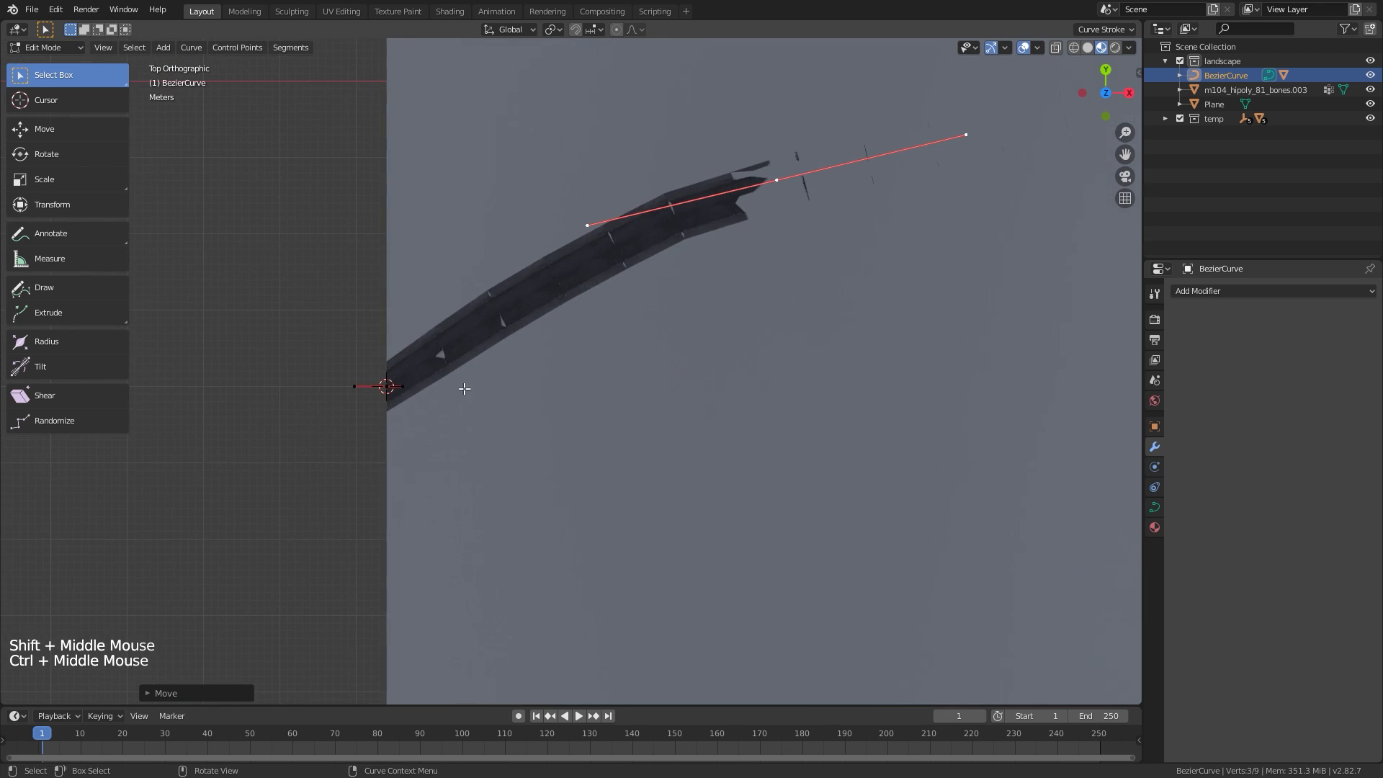
Move the curve's middle point down closer to the road's start and rotate its handles
{"action": "key", "text": "g"}
{"action": "right_click", "coordinate": [432, 494]}
{"action": "key", "text": "g"}
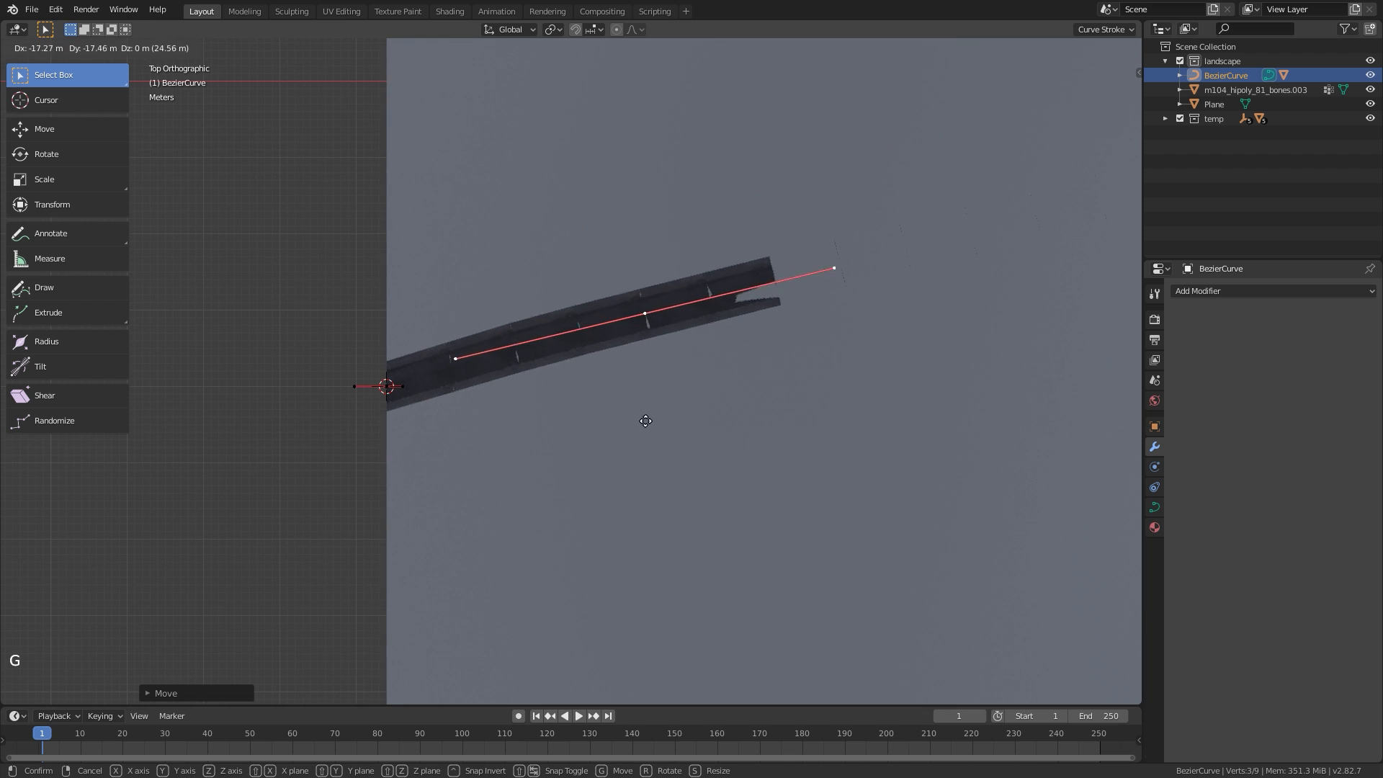
{"action": "left_click", "coordinate": [651, 403]}
{"action": "key", "text": "r"}
{"action": "left_click", "coordinate": [839, 342]}
Reposition the curve's middle point farther from the start and scale its handles up
{"action": "middle_click_drag", "start_coordinate": [832, 342], "coordinate": [786, 208], "text": "ctrl"}
{"action": "middle_click_drag", "start_coordinate": [732, 423], "coordinate": [758, 350], "text": "ctrl"}
{"action": "middle_click_drag", "start_coordinate": [758, 350], "coordinate": [616, 406], "text": "shift"}
{"action": "key", "text": "g"}
{"action": "left_click", "coordinate": [733, 346]}
{"action": "key", "text": "s"}
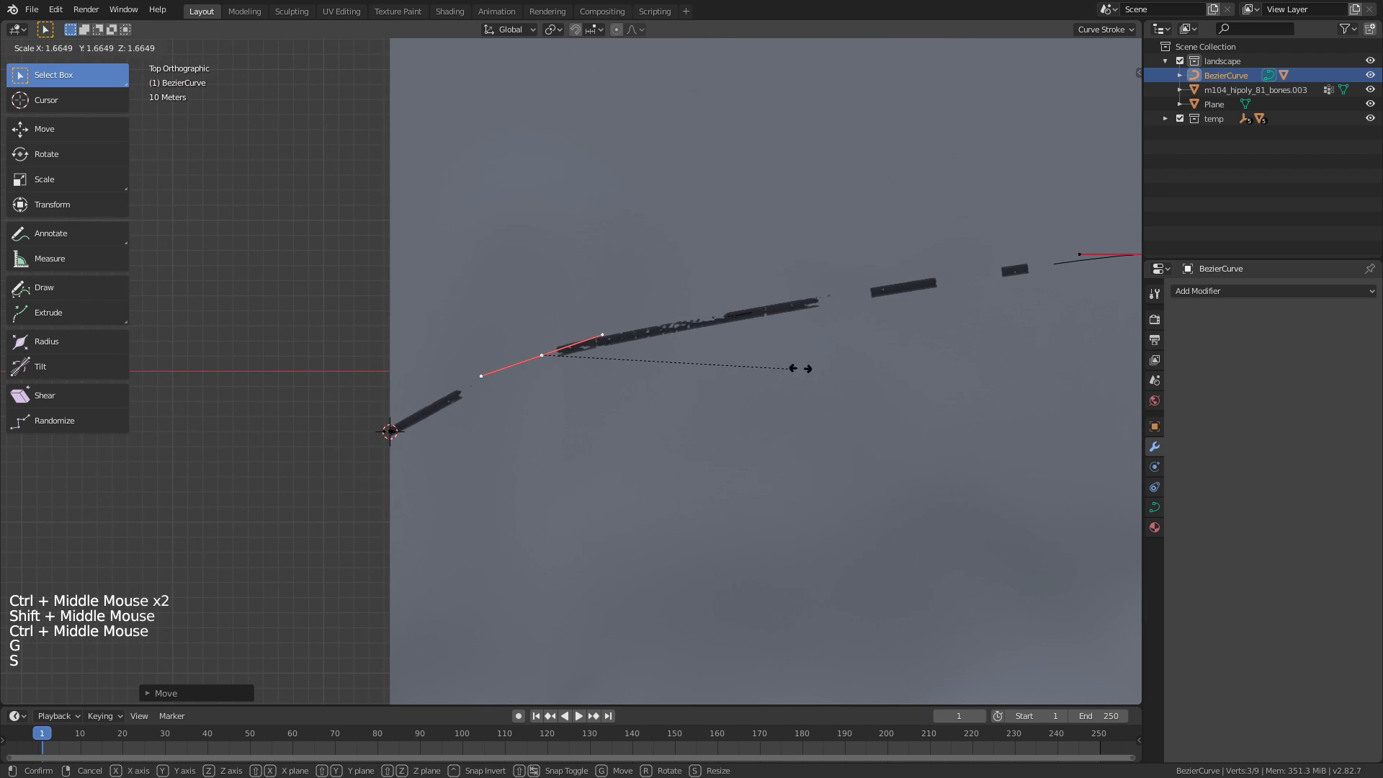
{"action": "left_click", "coordinate": [796, 368]}
Fine-tune the middle point's position and scale its handles to smooth the first half of the road's arc
{"action": "key", "text": "g"}
{"action": "left_click", "coordinate": [753, 357]}
{"action": "middle_click_drag", "start_coordinate": [750, 399], "coordinate": [719, 409], "text": "ctrl"}
{"action": "key", "text": "g"}
{"action": "key", "text": "s"}
{"action": "left_click", "coordinate": [788, 411]}
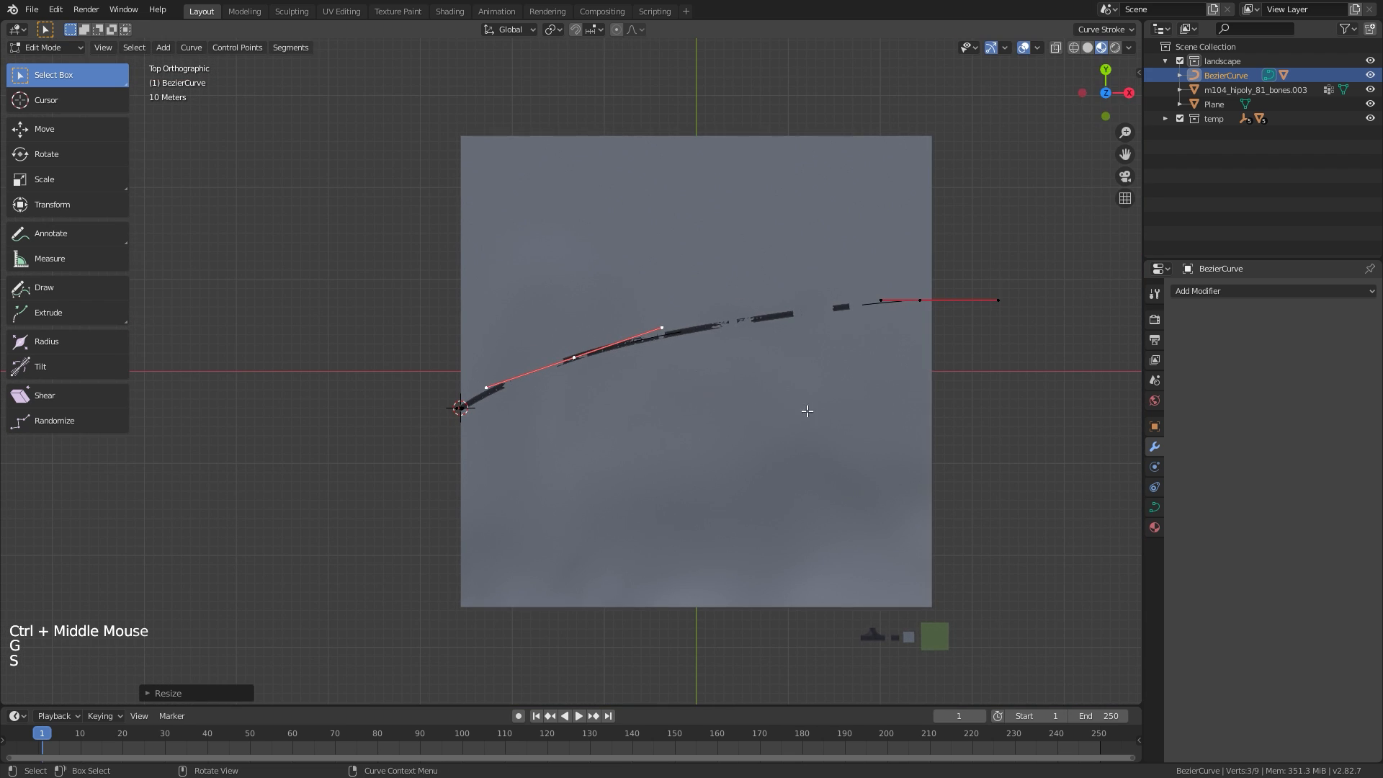
{"action": "middle_click_drag", "start_coordinate": [806, 411], "coordinate": [620, 462], "text": "shift"}
{"action": "middle_click_drag", "start_coordinate": [620, 462], "coordinate": [672, 362], "text": "ctrl"}
{"action": "key", "text": "s"}
{"action": "left_click", "coordinate": [637, 389]}
Lengthen the handles of the curve's end point and slide its inner handle along X towards the middle point
{"action": "left_click", "coordinate": [784, 333]}
{"action": "key", "text": "s"}
{"action": "left_click", "coordinate": [908, 420]}
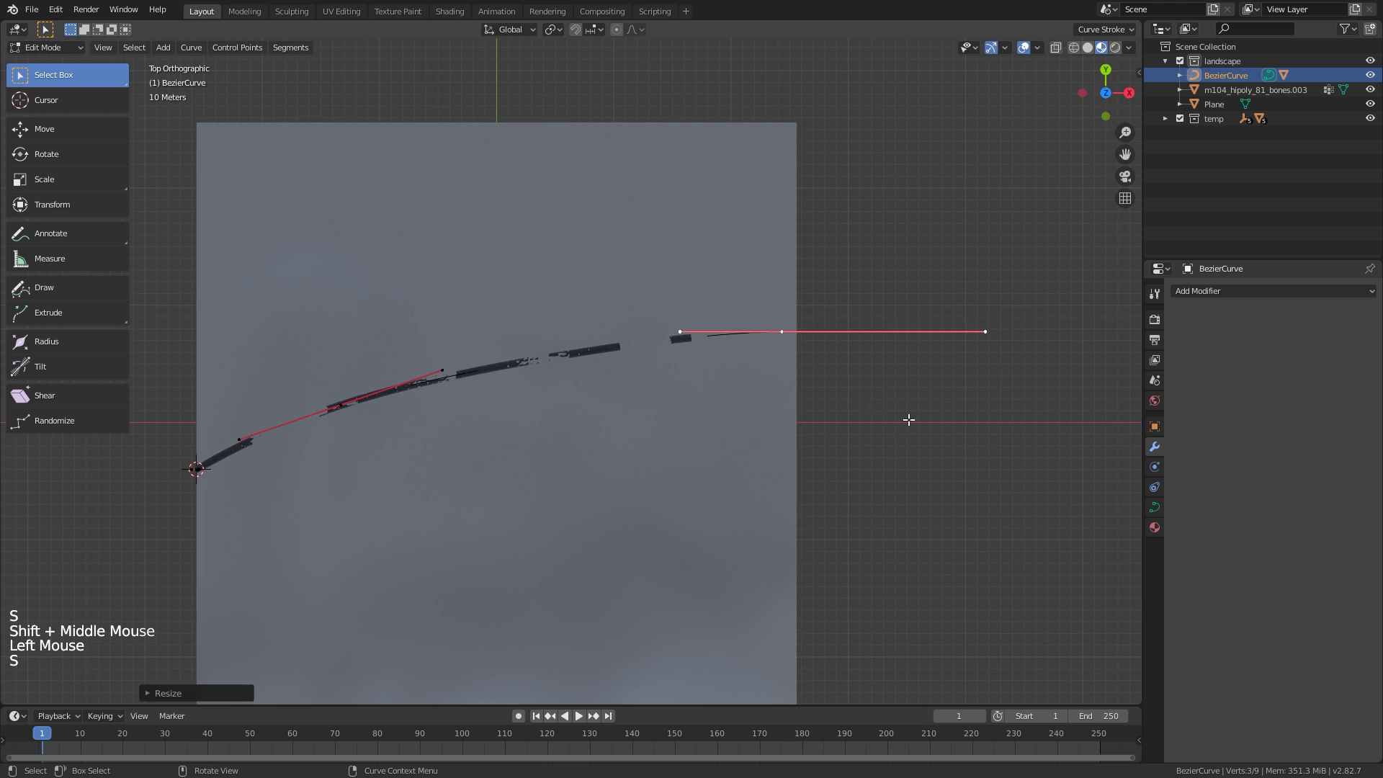
{"action": "left_click", "coordinate": [679, 332]}
{"action": "key", "text": "g"}
{"action": "right_click", "coordinate": [650, 395]}
{"action": "key", "text": "g"}
{"action": "key", "text": "x"}
{"action": "left_click", "coordinate": [772, 419]}
{"action": "key", "text": "g"}
{"action": "key", "text": "x"}
{"action": "left_click", "coordinate": [722, 423]}
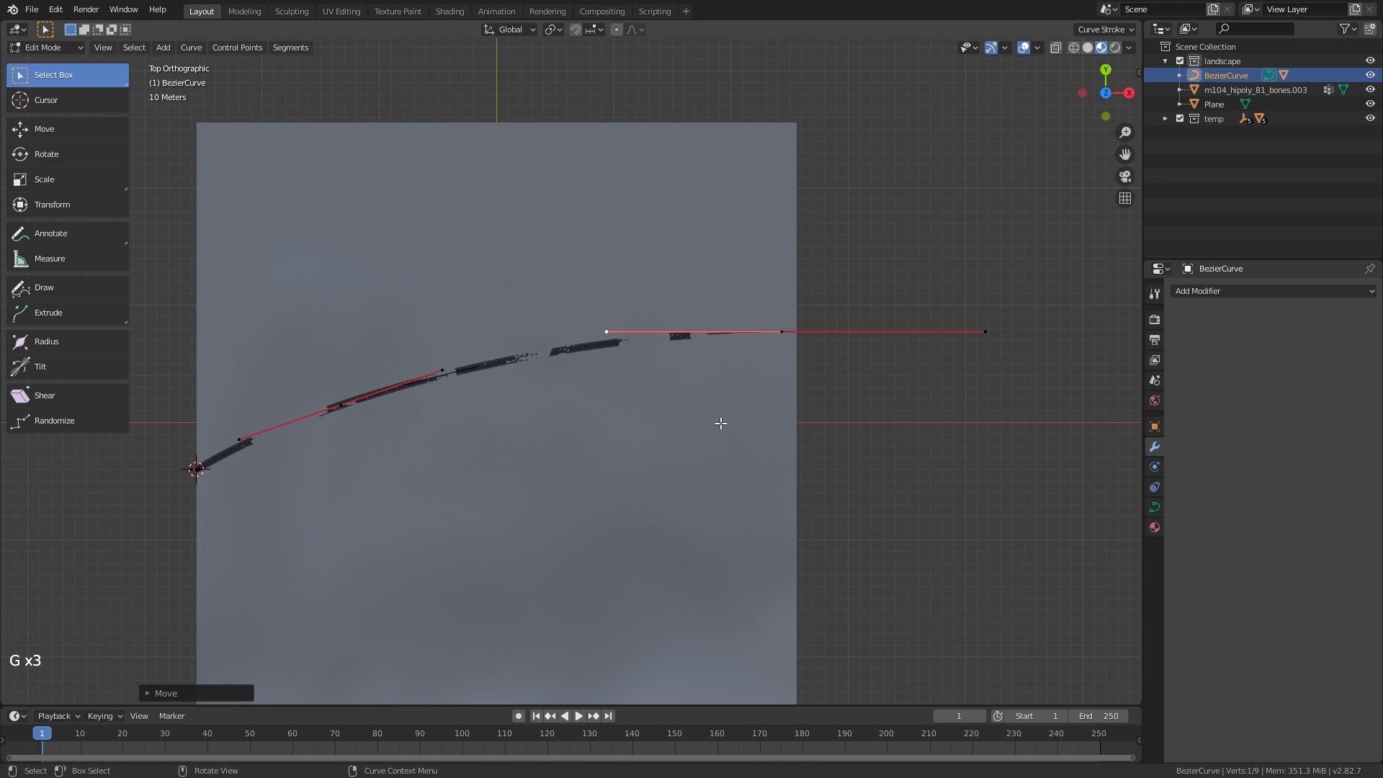
Move the curve's end point outward past the terrain's edge
{"action": "left_click", "coordinate": [786, 340]}
{"action": "key", "text": "g"}
{"action": "left_click", "coordinate": [817, 323]}
Raise the road's Array modifier count to 61 to extend the road to the terrain's far edge
{"action": "middle_click_drag", "start_coordinate": [818, 323], "coordinate": [759, 352], "text": "shift"}
{"action": "middle_click_drag", "start_coordinate": [759, 352], "coordinate": [749, 303], "text": "ctrl"}
{"action": "middle_click_drag", "start_coordinate": [750, 302], "coordinate": [568, 315], "text": "ctrl"}
{"action": "key", "text": "Tab"}
{"action": "left_click", "coordinate": [565, 322]}
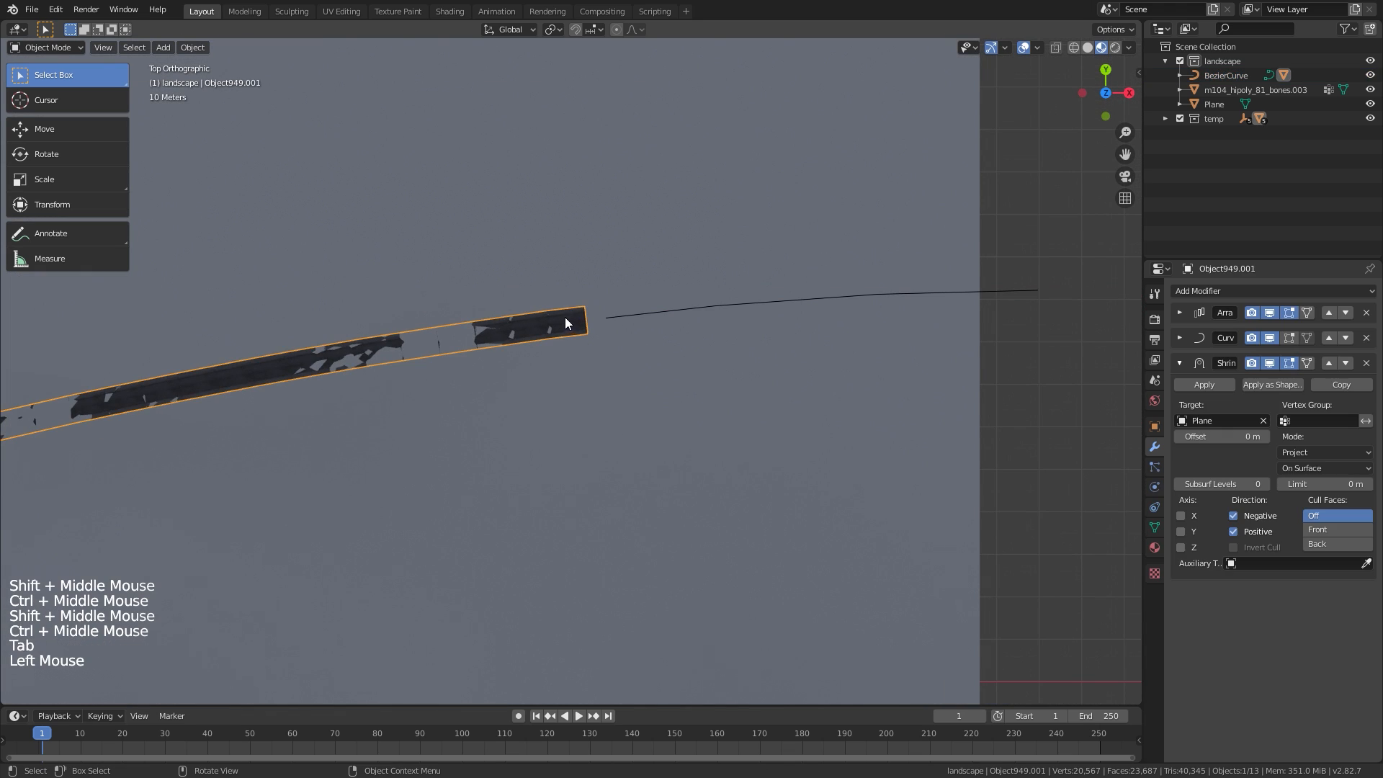
{"action": "left_click", "coordinate": [1180, 314]}
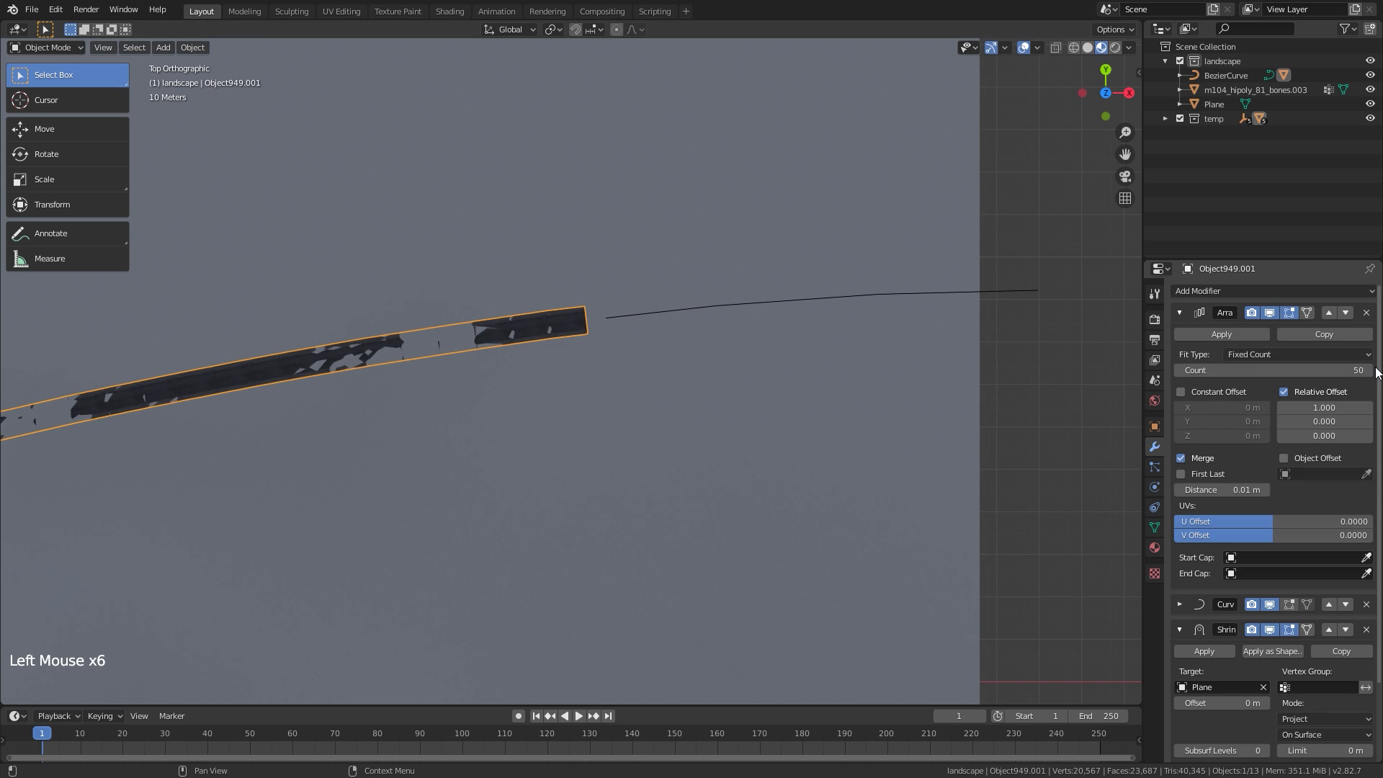
{"action": "left_click", "coordinate": [1371, 371]}
{"action": "left_click", "coordinate": [1371, 371]}
{"action": "left_click", "coordinate": [1371, 371]}
{"action": "left_click", "coordinate": [1371, 371]}
{"action": "left_click", "coordinate": [1371, 371]}
{"action": "left_click", "coordinate": [1371, 371]}
{"action": "left_click", "coordinate": [1370, 371]}
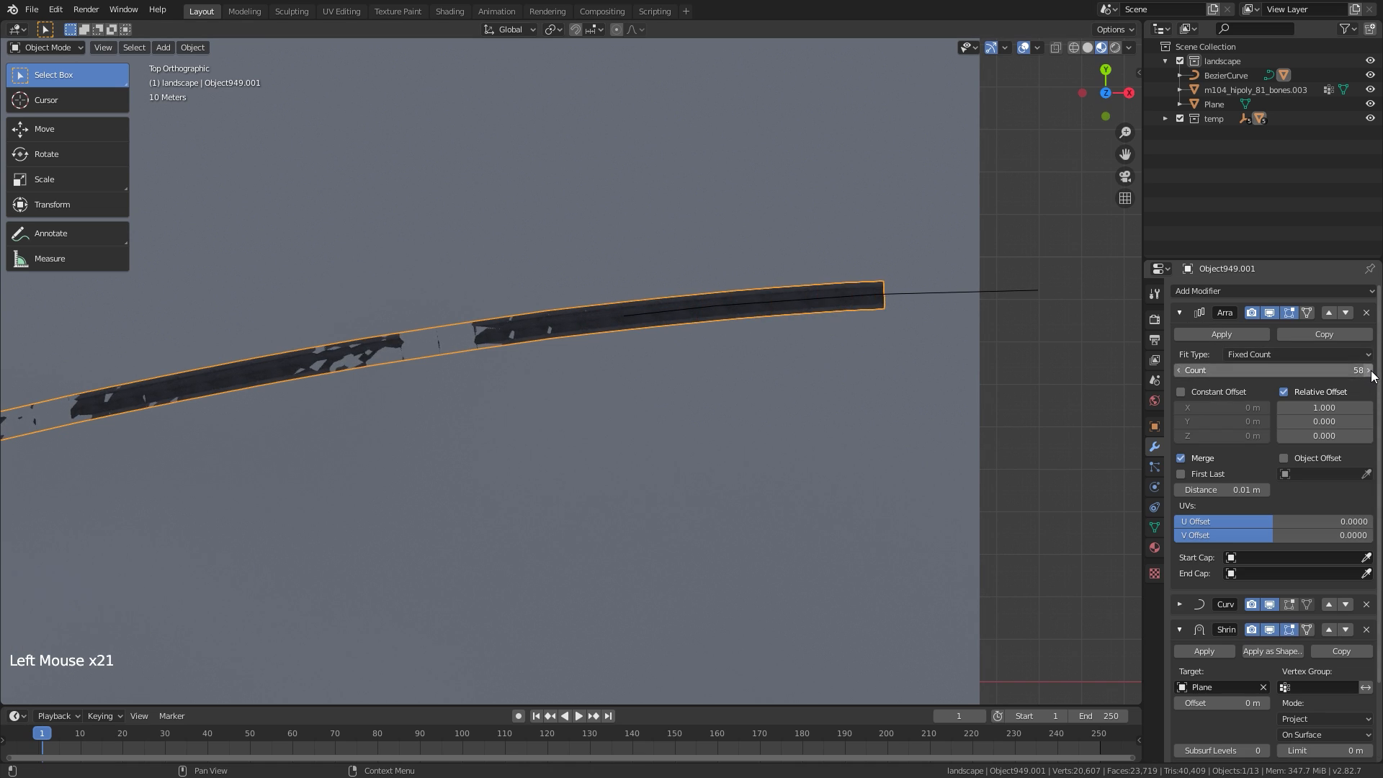
Edit the curve again, move its end point up and outward, and rotate its handles slightly downward on the outer side
{"action": "middle_click_drag", "start_coordinate": [894, 432], "coordinate": [638, 446], "text": "ctrl"}
{"action": "middle_click_drag", "start_coordinate": [638, 447], "coordinate": [780, 447], "text": "shift"}
{"action": "left_click", "coordinate": [890, 386]}
{"action": "key", "text": "Tab"}
{"action": "left_click", "coordinate": [891, 389]}
{"action": "middle_click_drag", "start_coordinate": [891, 389], "coordinate": [893, 403], "text": "ctrl"}
{"action": "middle_click_drag", "start_coordinate": [893, 403], "coordinate": [896, 417], "text": "shift"}
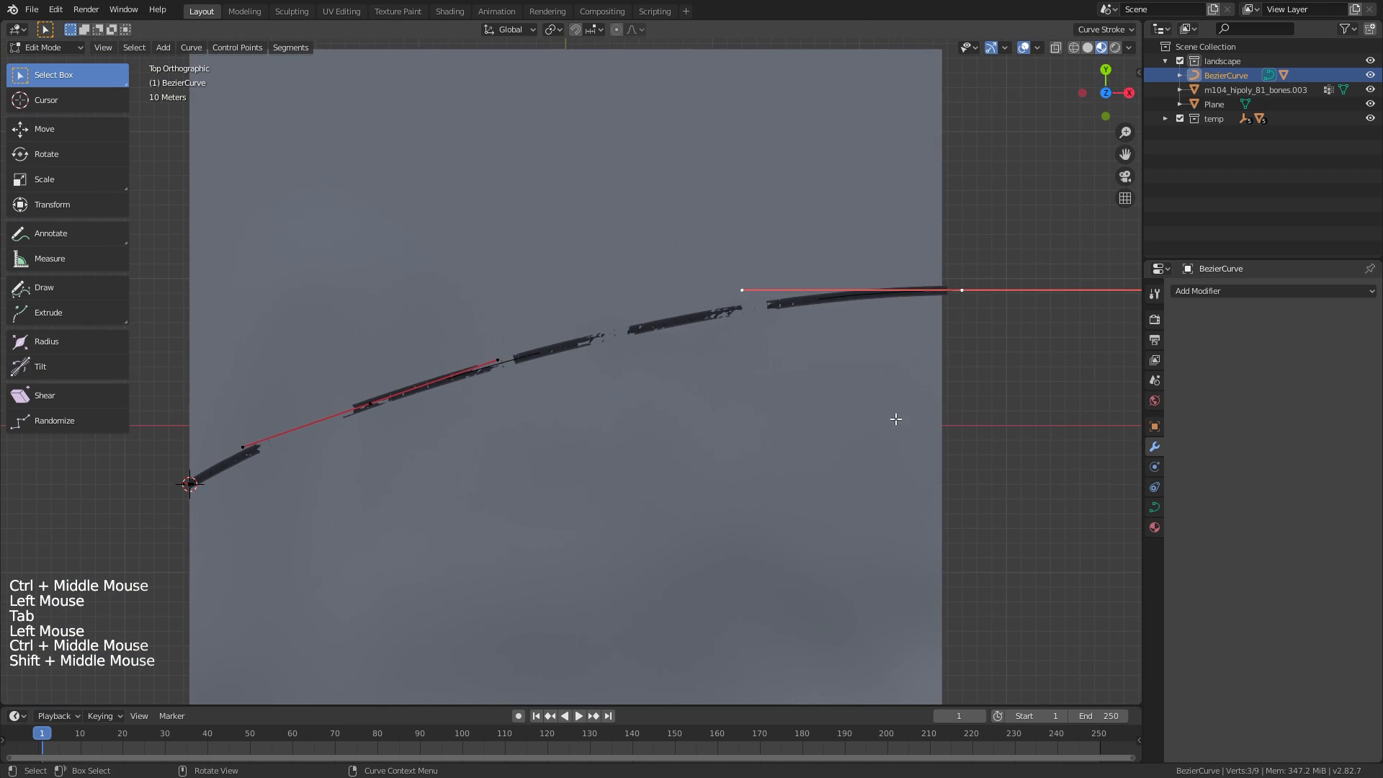
{"action": "key", "text": "g"}
{"action": "key", "text": "r"}
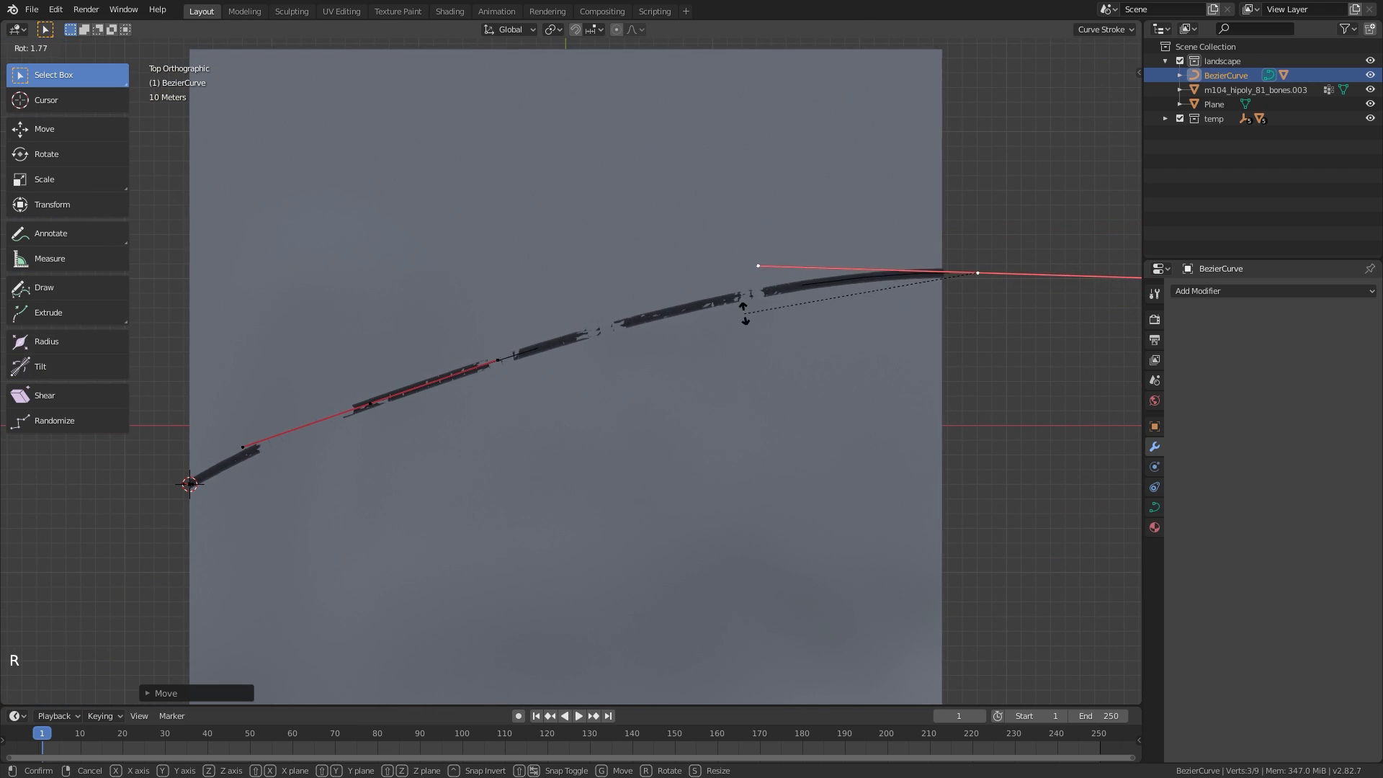
{"action": "left_click", "coordinate": [751, 332]}
Move the curve's middle point up and farther along the road
{"action": "key", "text": "g"}
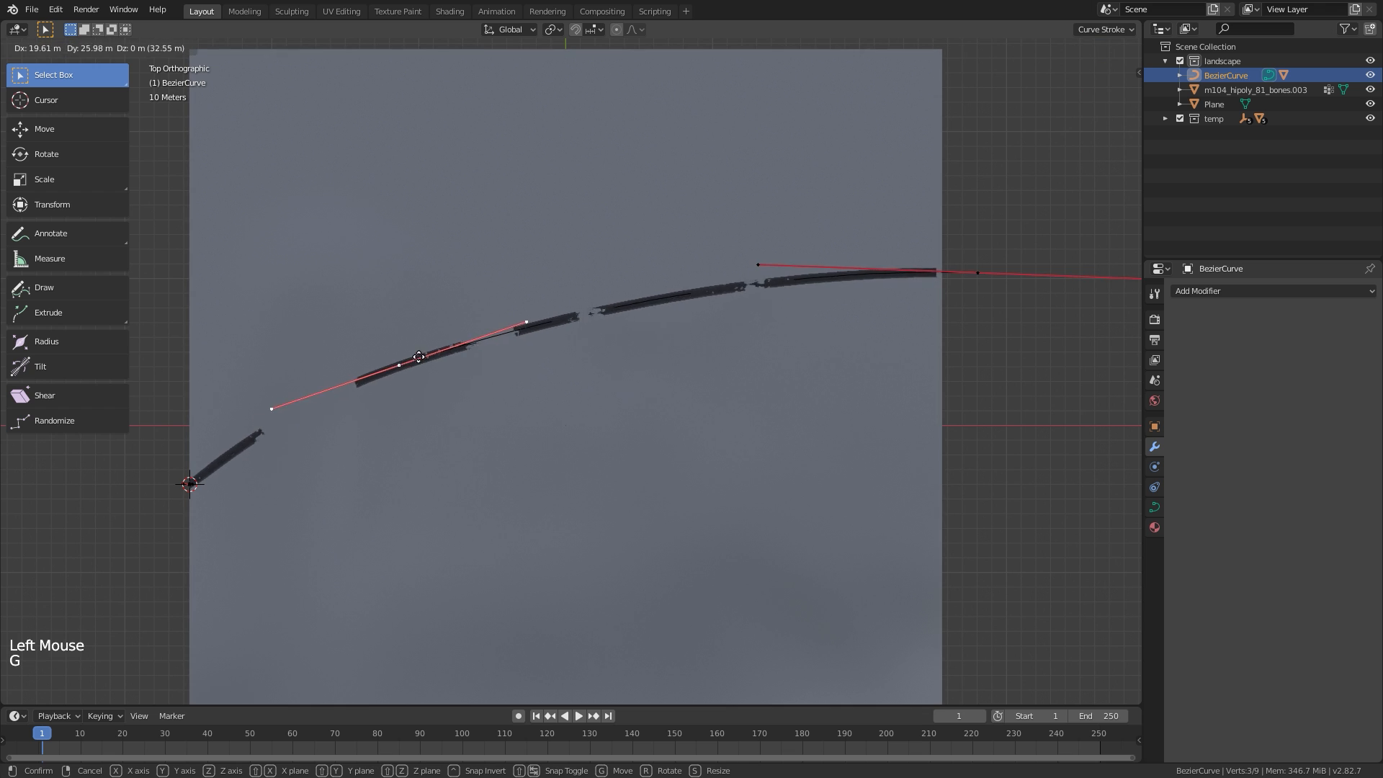
{"action": "left_click", "coordinate": [412, 371]}
{"action": "middle_click_drag", "start_coordinate": [792, 353], "coordinate": [806, 365], "text": "ctrl"}
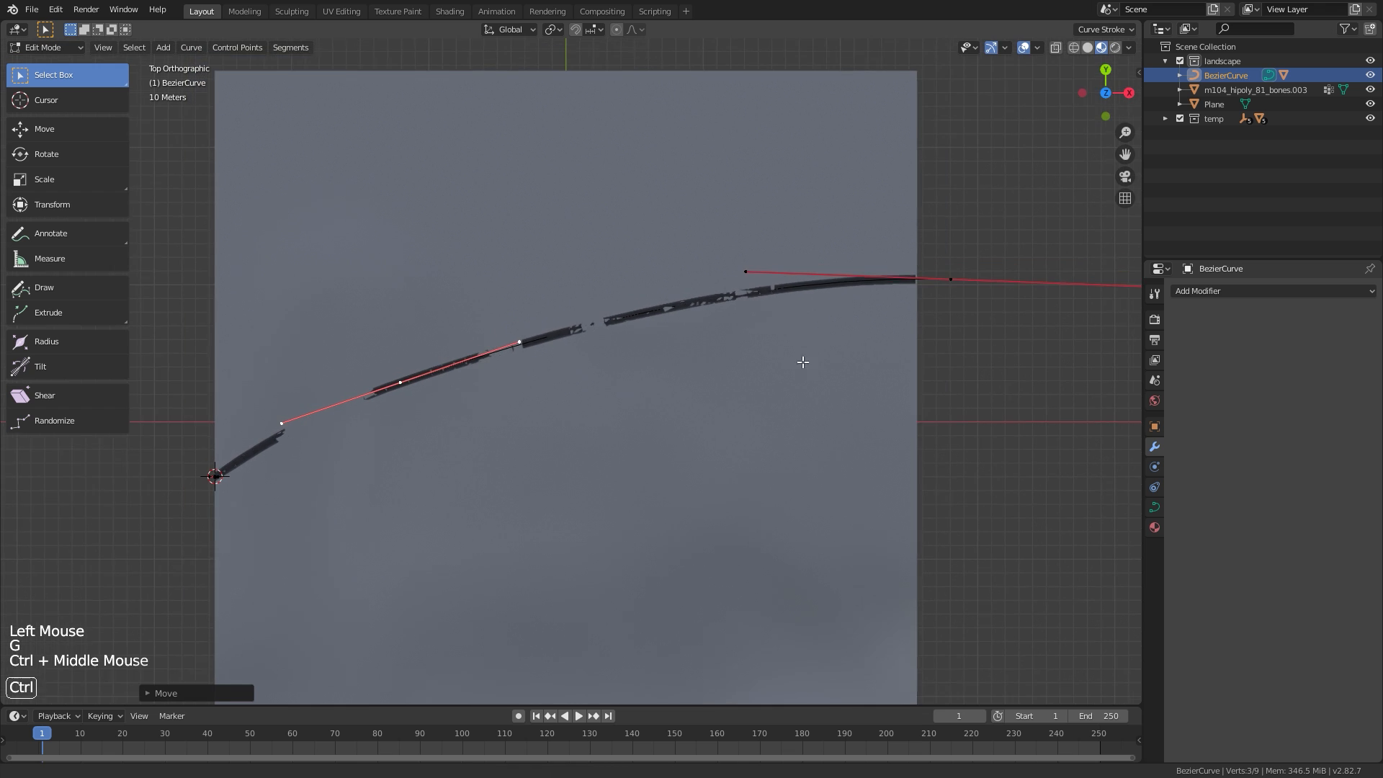
Move the curve's end point to bring the road's end closer to the terrain's edge
{"action": "middle_click_drag", "start_coordinate": [937, 345], "coordinate": [684, 359], "text": "shift"}
{"action": "left_click", "coordinate": [756, 365]}
{"action": "middle_click_drag", "start_coordinate": [729, 426], "coordinate": [793, 389], "text": "shift"}
{"action": "middle_click_drag", "start_coordinate": [793, 389], "coordinate": [744, 383], "text": "ctrl"}
{"action": "key", "text": "g"}
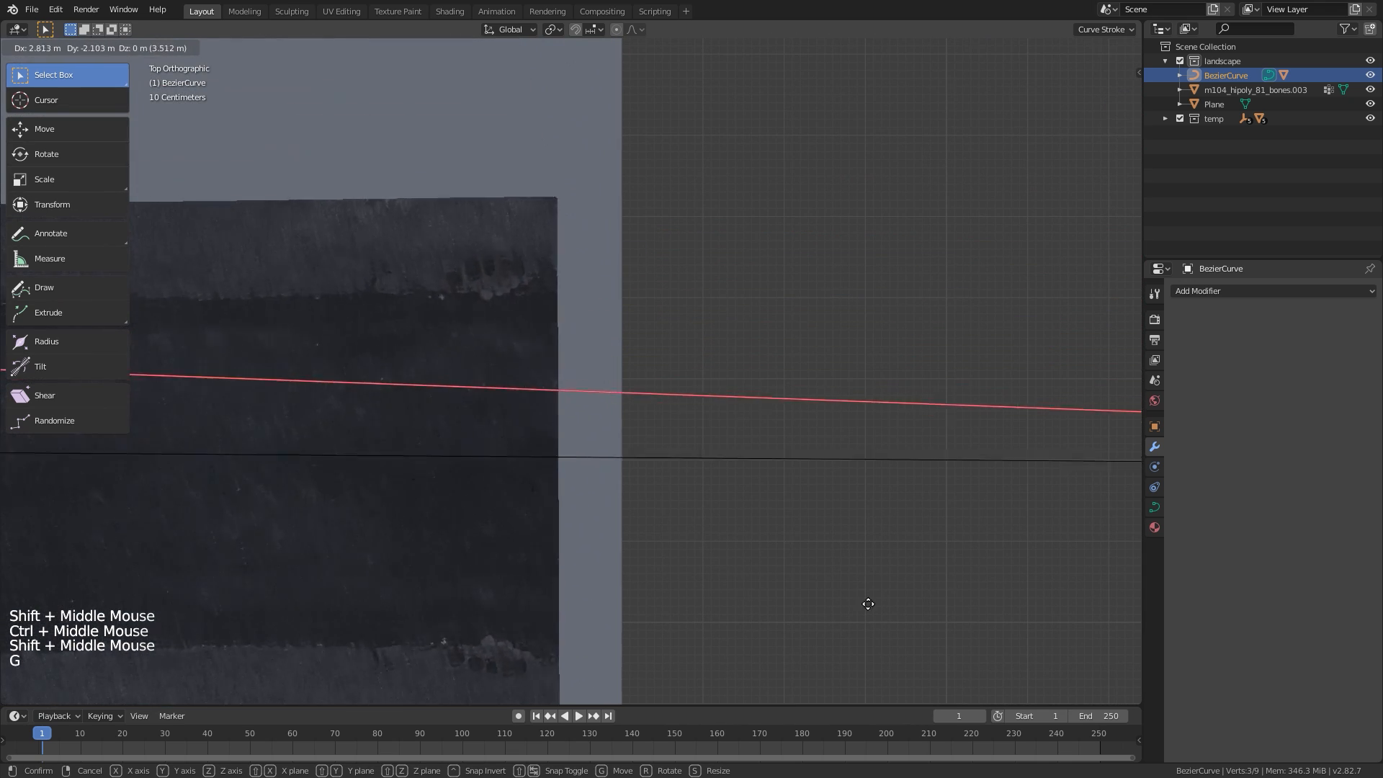
{"action": "left_click", "coordinate": [762, 349]}
{"action": "middle_click_drag", "start_coordinate": [763, 348], "coordinate": [710, 497], "text": "ctrl"}
{"action": "key", "text": "g"}
{"action": "left_click", "coordinate": [701, 520]}
Switch to wireframe display and nudge the curve's end point to line up the road's end with the terrain border
{"action": "key", "text": "z"}
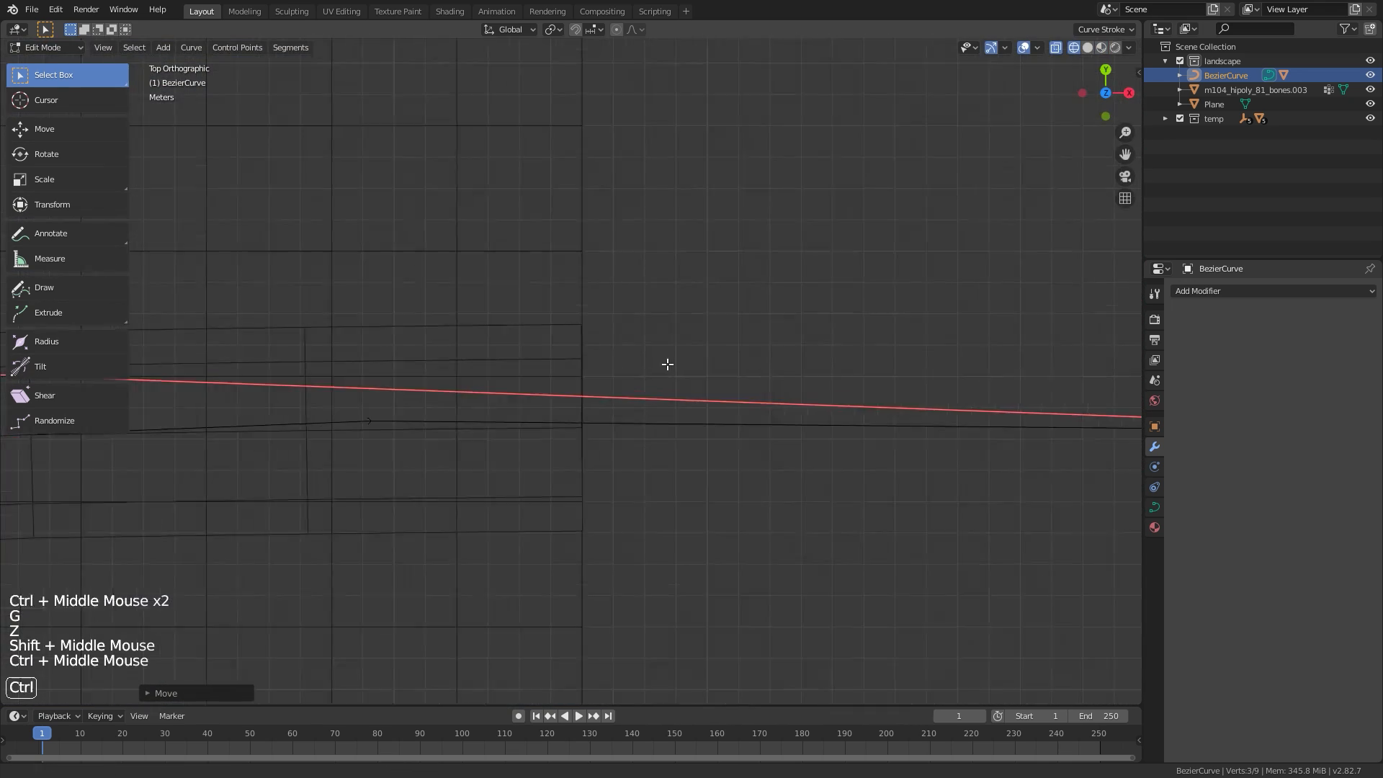
{"action": "middle_click_drag", "start_coordinate": [667, 365], "coordinate": [692, 288], "text": "ctrl"}
{"action": "key", "text": "g"}
{"action": "left_click", "coordinate": [703, 353]}
{"action": "key", "text": "g"}
{"action": "left_click", "coordinate": [676, 324]}
{"action": "key", "text": "g"}
{"action": "left_click", "coordinate": [683, 354]}
{"action": "middle_click_drag", "start_coordinate": [684, 356], "coordinate": [721, 418], "text": "ctrl"}
{"action": "middle_click_drag", "start_coordinate": [721, 418], "coordinate": [762, 479], "text": "ctrl"}
Refine the end point's rotation and position until the road's end matches the terrain border, and restore the shaded display
{"action": "key", "text": "r"}
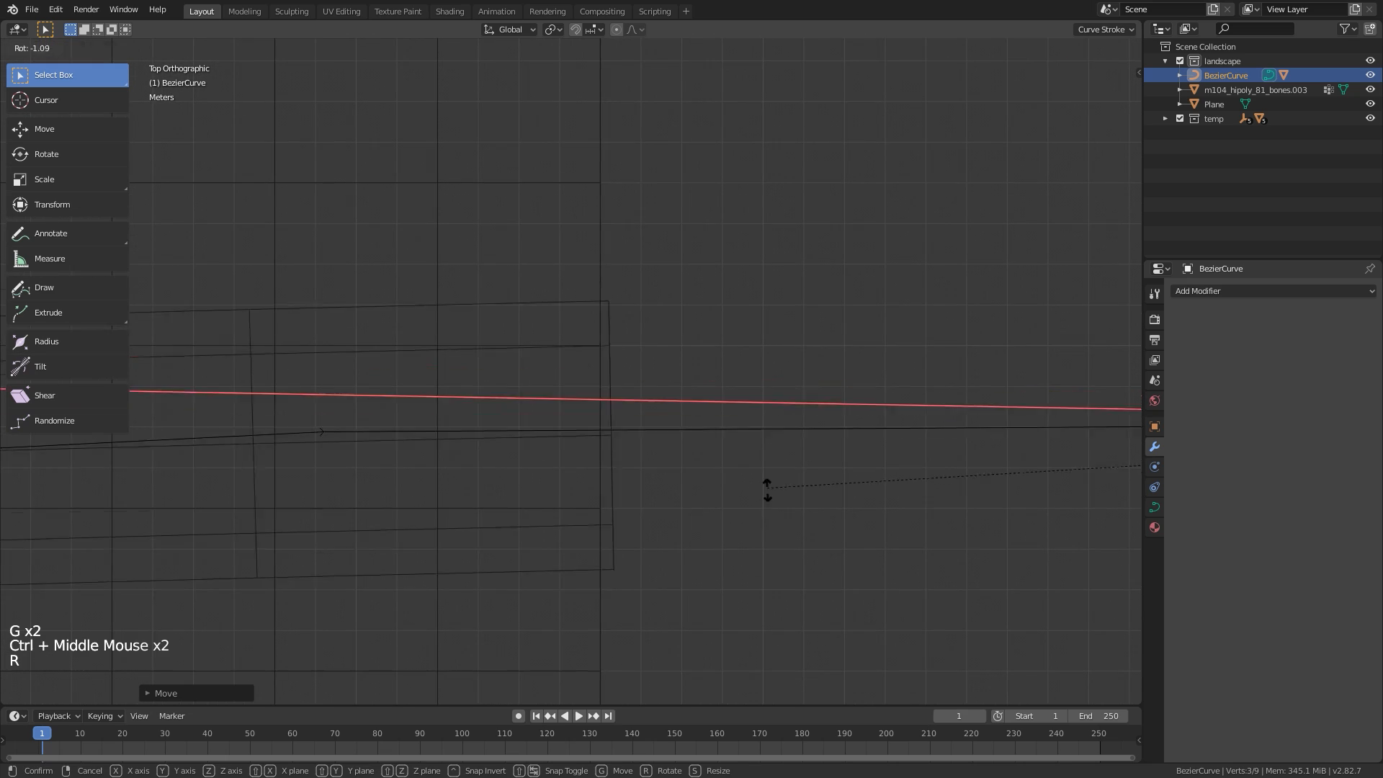
{"action": "left_click", "coordinate": [764, 461]}
{"action": "middle_click_drag", "start_coordinate": [732, 328], "coordinate": [696, 296], "text": "ctrl"}
{"action": "key", "text": "r"}
{"action": "key", "text": "g"}
{"action": "left_click", "coordinate": [634, 490], "text": "shift"}
{"action": "key", "text": "g"}
{"action": "middle_click_drag", "start_coordinate": [649, 510], "coordinate": [607, 497], "text": "shift"}
{"action": "key", "text": "r"}
{"action": "middle_click_drag", "start_coordinate": [505, 533], "coordinate": [541, 389], "text": "shift"}
{"action": "key", "text": "g"}
{"action": "mouse_move", "coordinate": [548, 375]}
{"action": "middle_mouse_down", "text": "shift"}
{"action": "mouse_move", "coordinate": [691, 324]}
{"action": "mouse_move", "coordinate": [590, 583]}
{"action": "mouse_move", "coordinate": [551, 374]}
{"action": "mouse_move", "coordinate": [556, 425]}
{"action": "middle_mouse_up", "text": "shift"}
{"action": "left_click", "coordinate": [772, 268]}
{"action": "middle_click_drag", "start_coordinate": [557, 425], "coordinate": [692, 361], "text": "shift"}
{"action": "key", "text": "z"}
Leave curve editing, select the road and apply its Array modifier
{"action": "middle_click_drag", "start_coordinate": [649, 375], "coordinate": [598, 533], "text": "ctrl"}
{"action": "middle_click_drag", "start_coordinate": [504, 461], "coordinate": [634, 433], "text": "shift"}
{"action": "middle_click_drag", "start_coordinate": [577, 433], "coordinate": [562, 461], "text": "ctrl"}
{"action": "left_click", "coordinate": [435, 389]}
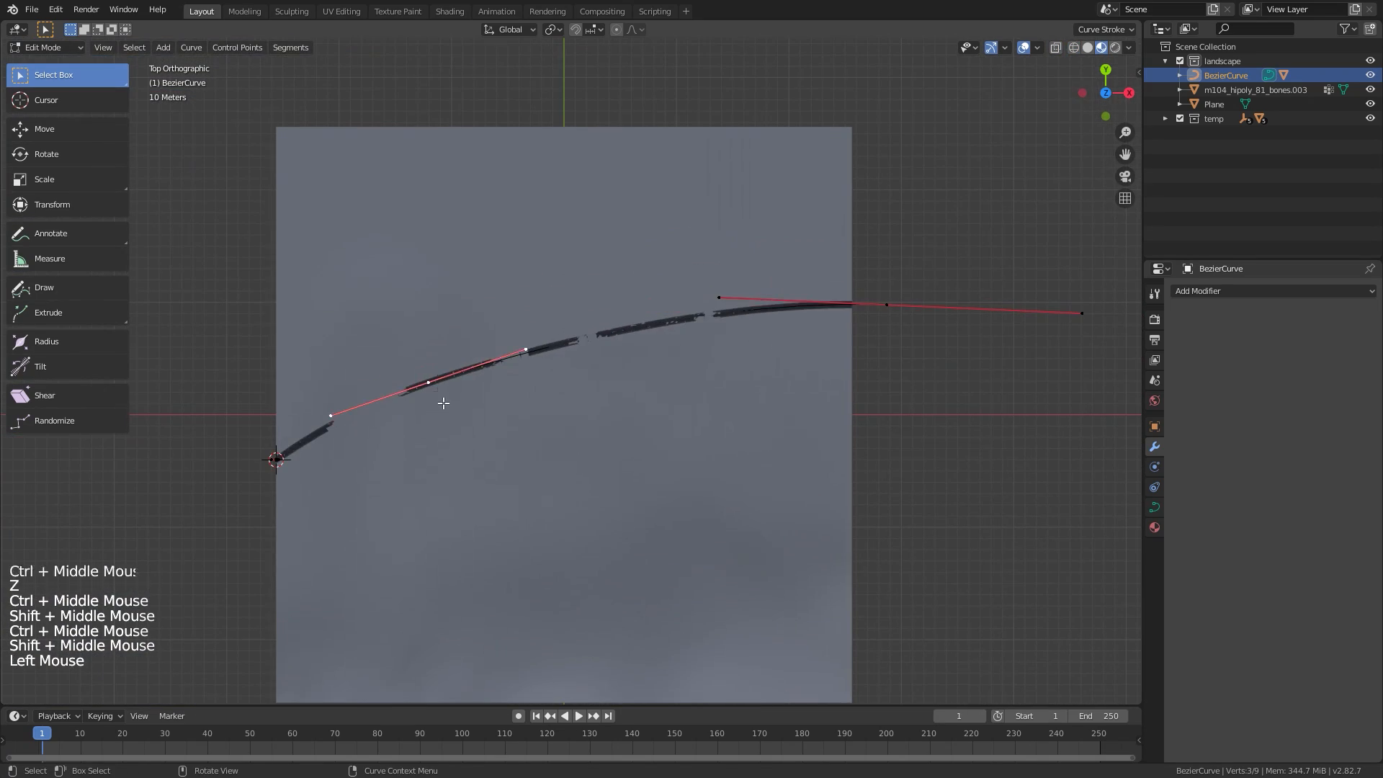
{"action": "key", "text": "Tab"}
{"action": "middle_click_drag", "start_coordinate": [805, 334], "coordinate": [749, 360], "text": "shift"}
{"action": "middle_click_drag", "start_coordinate": [720, 374], "coordinate": [677, 461], "text": "ctrl"}
{"action": "middle_click_drag", "start_coordinate": [619, 489], "coordinate": [613, 375]}
{"action": "middle_click_drag", "start_coordinate": [649, 403], "coordinate": [792, 403], "text": "ctrl"}
{"action": "middle_click_drag", "start_coordinate": [792, 403], "coordinate": [706, 382], "text": "shift"}
{"action": "middle_click_drag", "start_coordinate": [706, 382], "coordinate": [810, 355], "text": "ctrl"}
{"action": "left_click", "coordinate": [614, 285]}
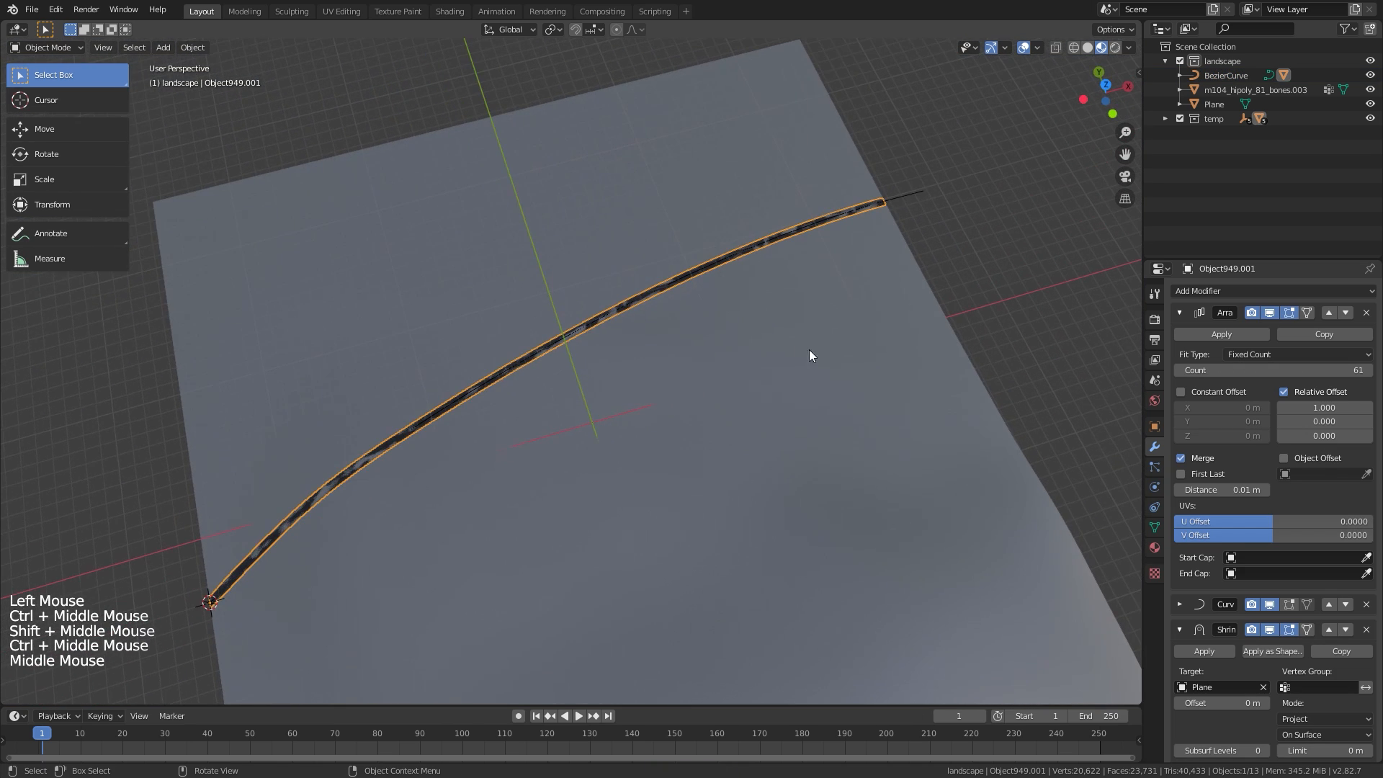
{"action": "left_click", "coordinate": [1218, 334]}
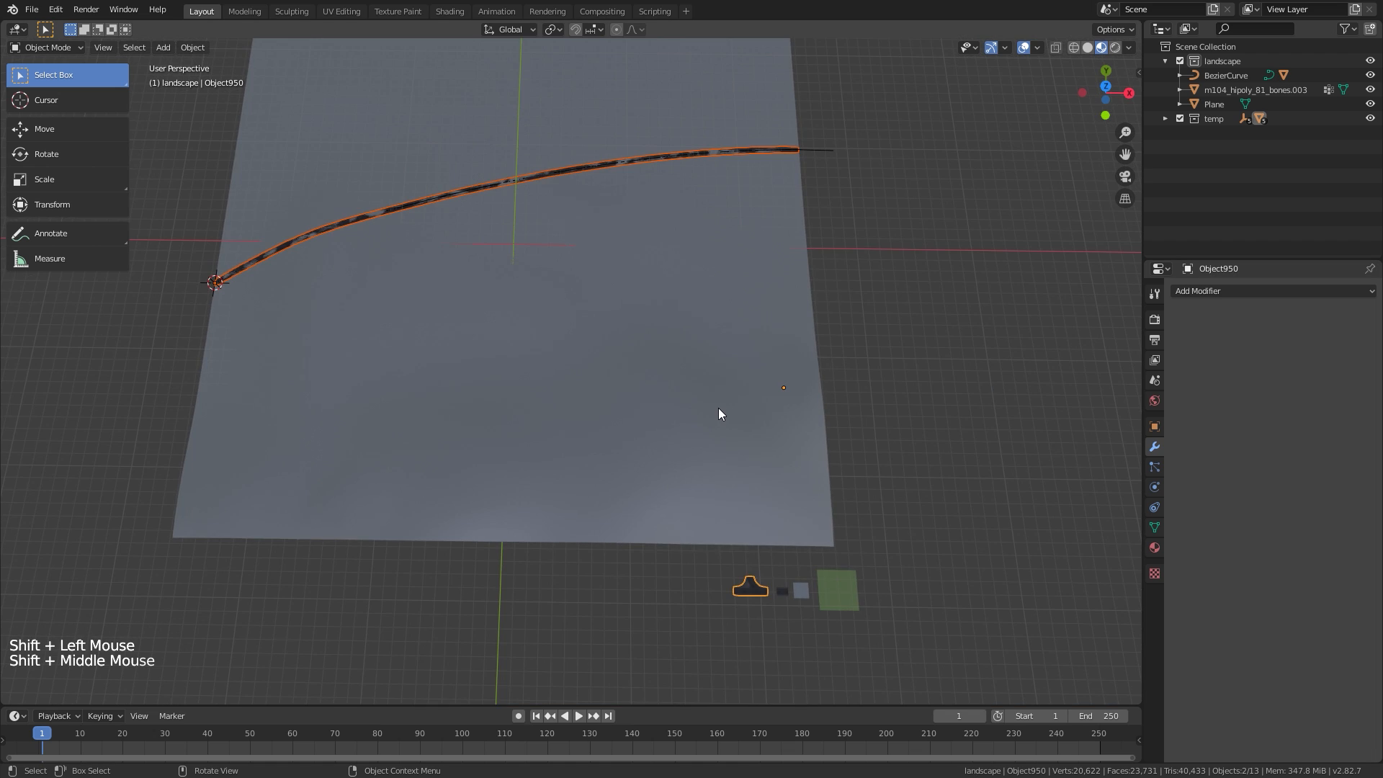
Isolate the road and T-junction in local view, move the junction beside the road, and join them into the road object
{"action": "key", "text": "KP_Divide"}
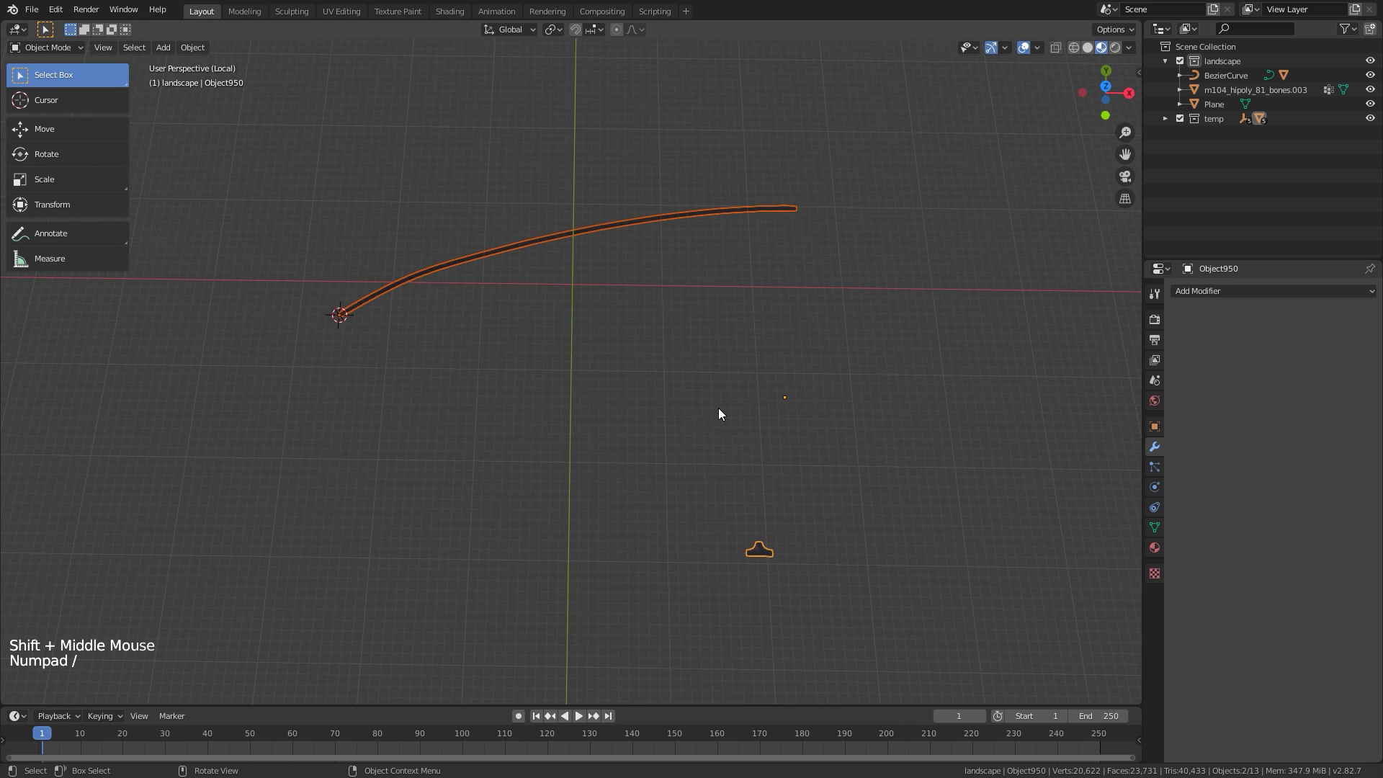
{"action": "key", "text": "KP_7"}
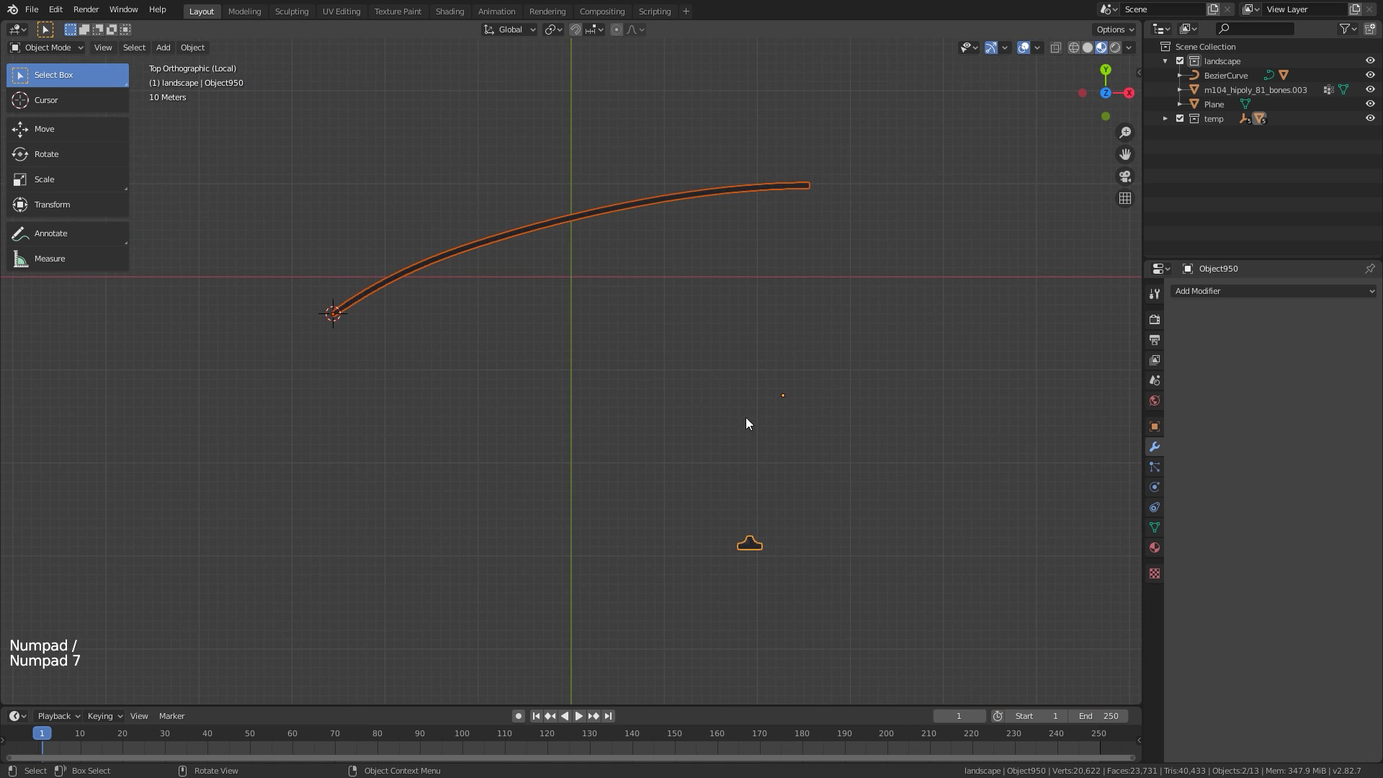
{"action": "key", "text": "g"}
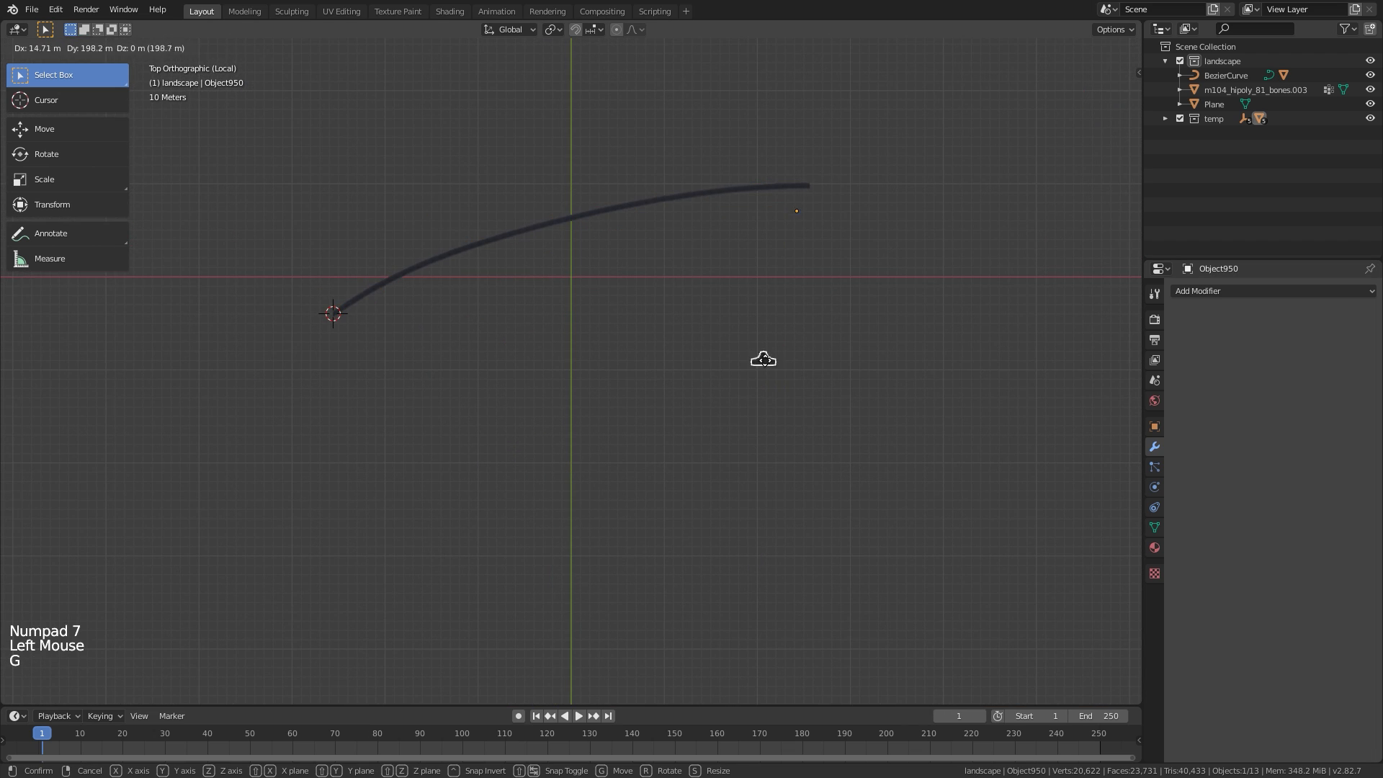
{"action": "left_click", "coordinate": [691, 311]}
{"action": "middle_click_drag", "start_coordinate": [733, 367], "coordinate": [681, 561], "text": "shift"}
{"action": "left_click", "coordinate": [701, 338], "text": "shift"}
{"action": "key", "text": "ctrl+j"}
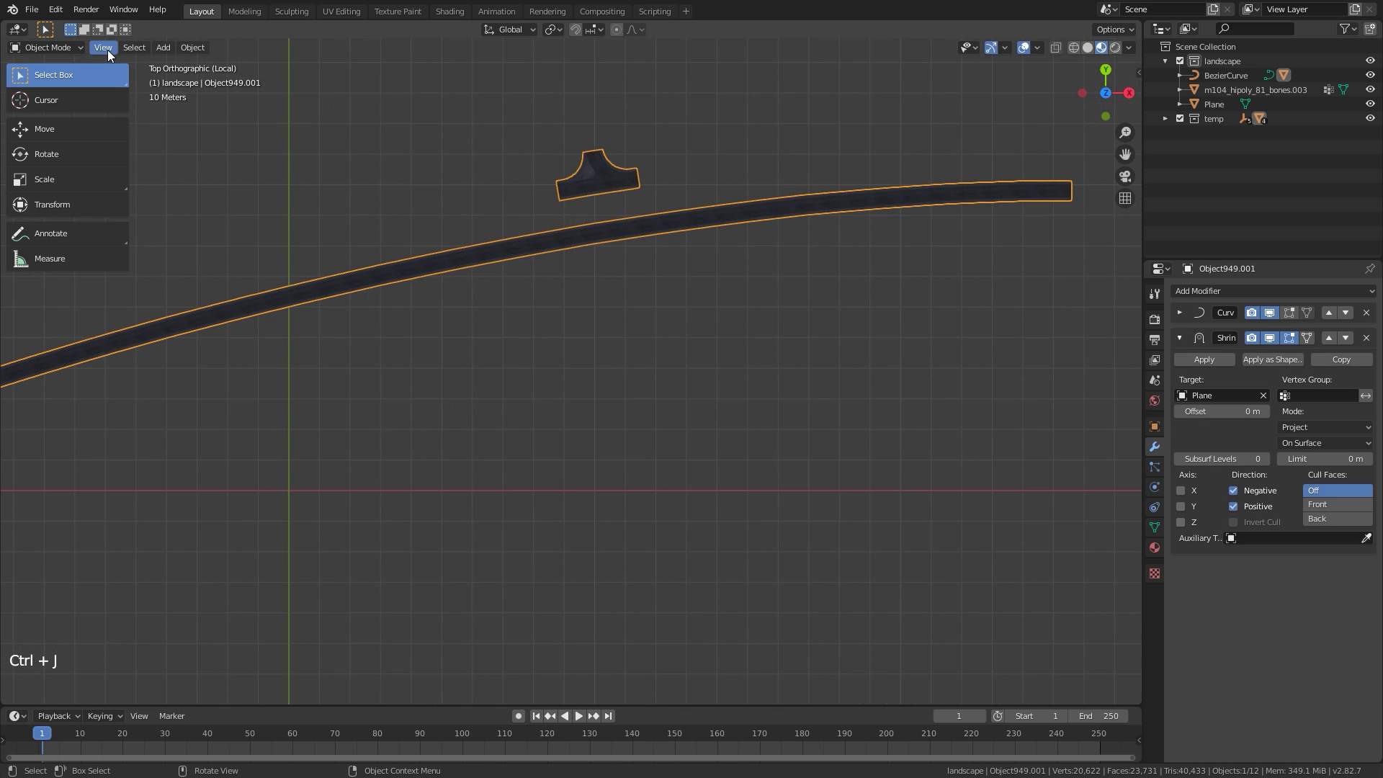
Enter Edit Mode on the joined road and turn off viewport display of its Curve and Shrinkwrap modifiers
{"action": "key", "text": "Tab"}
{"action": "middle_click_drag", "start_coordinate": [780, 512], "coordinate": [854, 371], "text": "shift"}
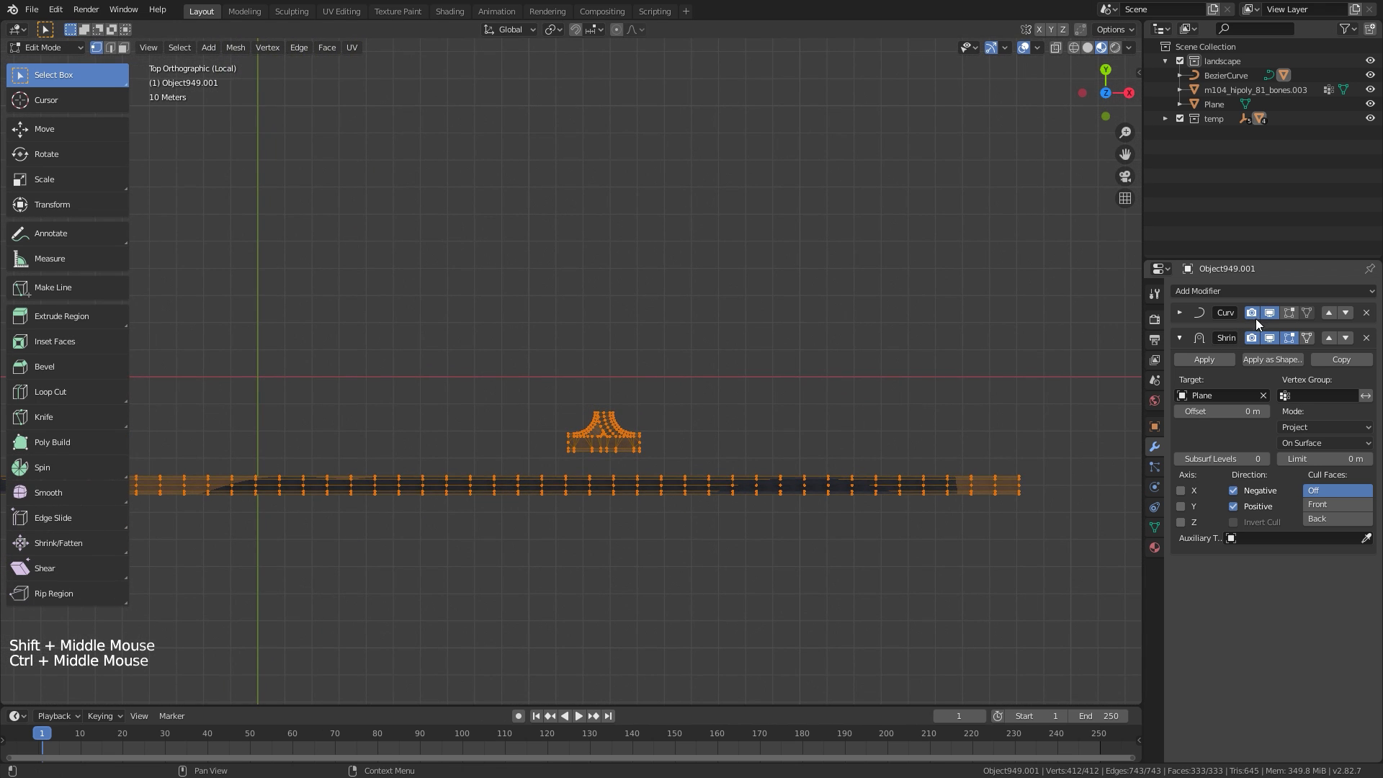
{"action": "left_click", "coordinate": [1269, 339]}
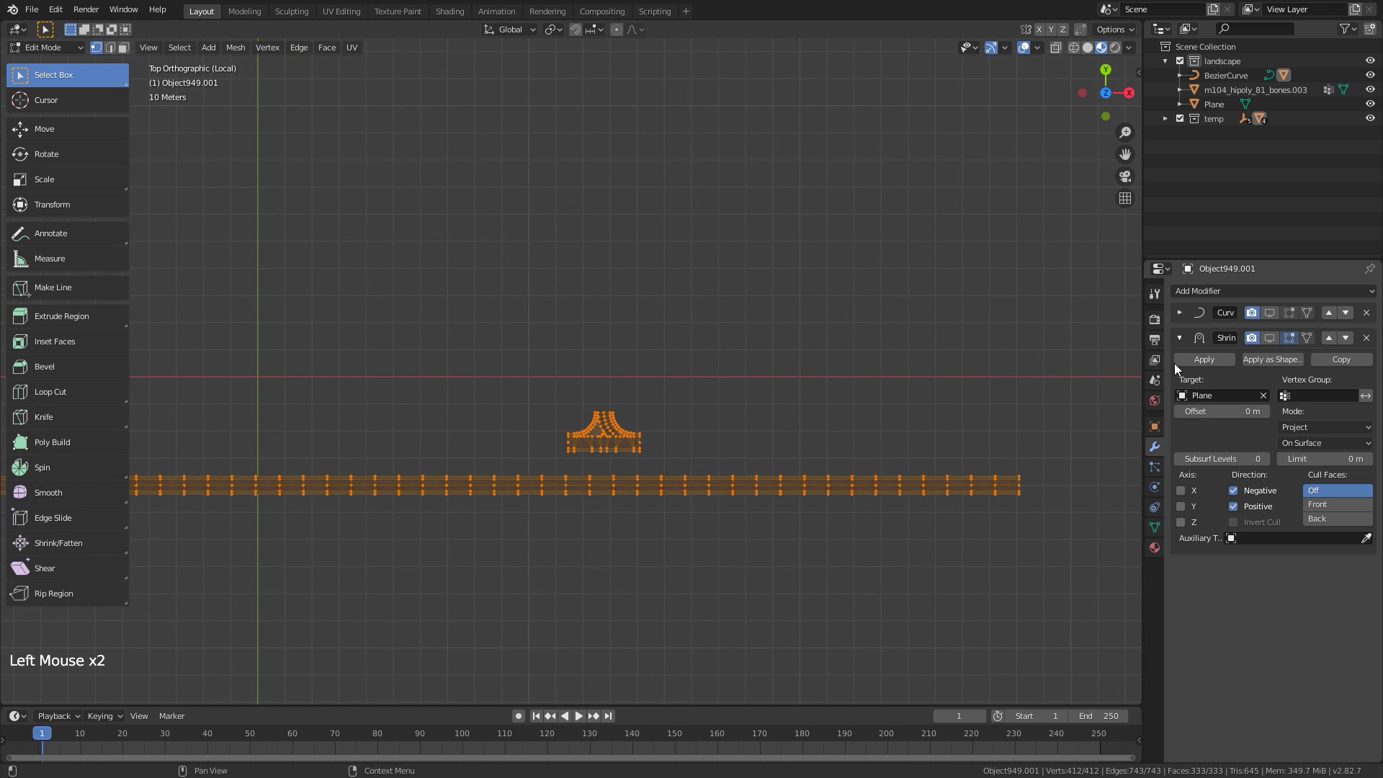
Select all of the junction's linked faces and move the junction over three segments of the straight road
{"action": "middle_click_drag", "start_coordinate": [780, 438], "coordinate": [713, 337], "text": "shift"}
{"action": "middle_click_drag", "start_coordinate": [714, 337], "coordinate": [612, 216], "text": "ctrl"}
{"action": "key", "text": "3"}
{"action": "key", "text": "alt+a"}
{"action": "key", "text": "l"}
{"action": "key", "text": "g"}
{"action": "left_click", "coordinate": [776, 354]}
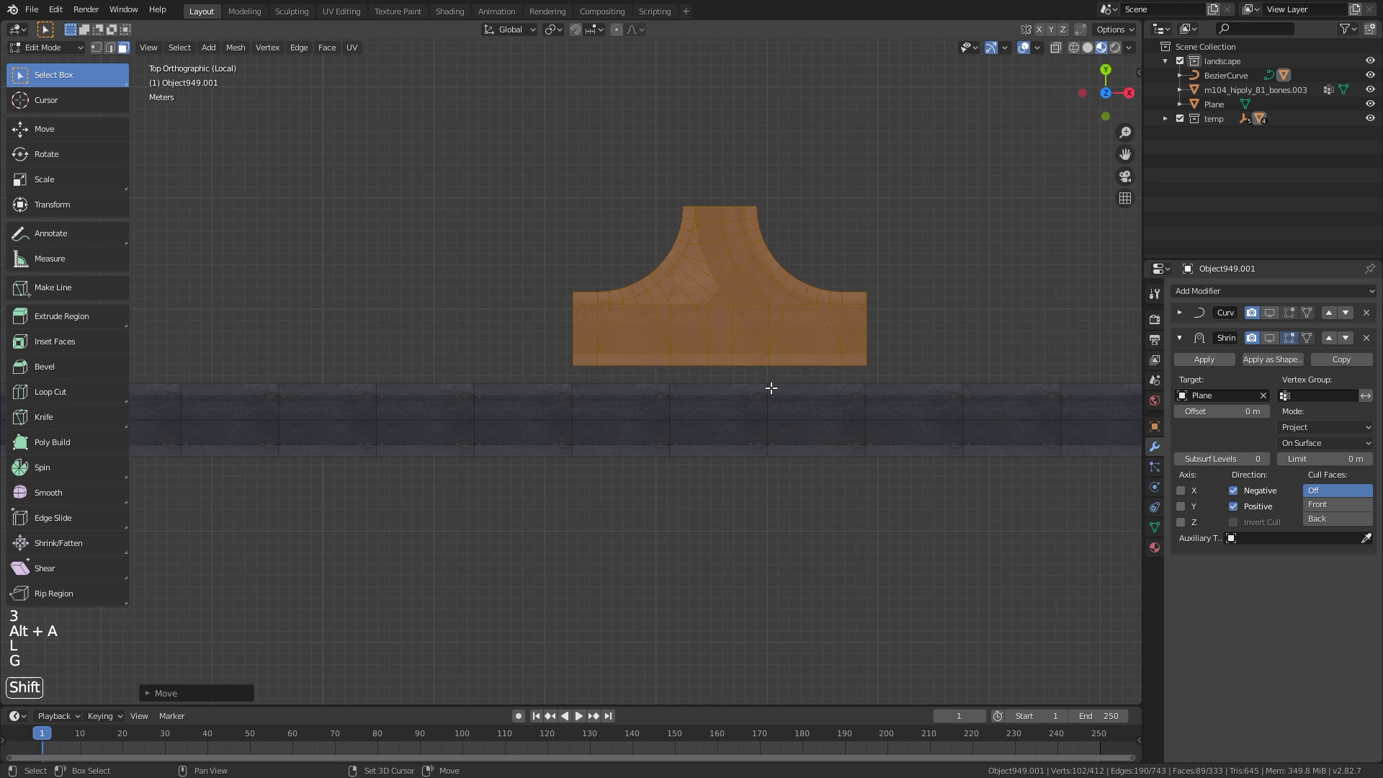
Delete the three road segments directly below the junction to open a gap
{"action": "middle_click_drag", "start_coordinate": [771, 387], "coordinate": [720, 353], "text": "shift"}
{"action": "middle_click_drag", "start_coordinate": [720, 353], "coordinate": [590, 398], "text": "ctrl"}
{"action": "left_click", "coordinate": [589, 399], "text": "alt"}
{"action": "left_click", "coordinate": [673, 386], "text": "alt+shift"}
{"action": "left_click", "coordinate": [766, 389], "text": "alt+shift"}
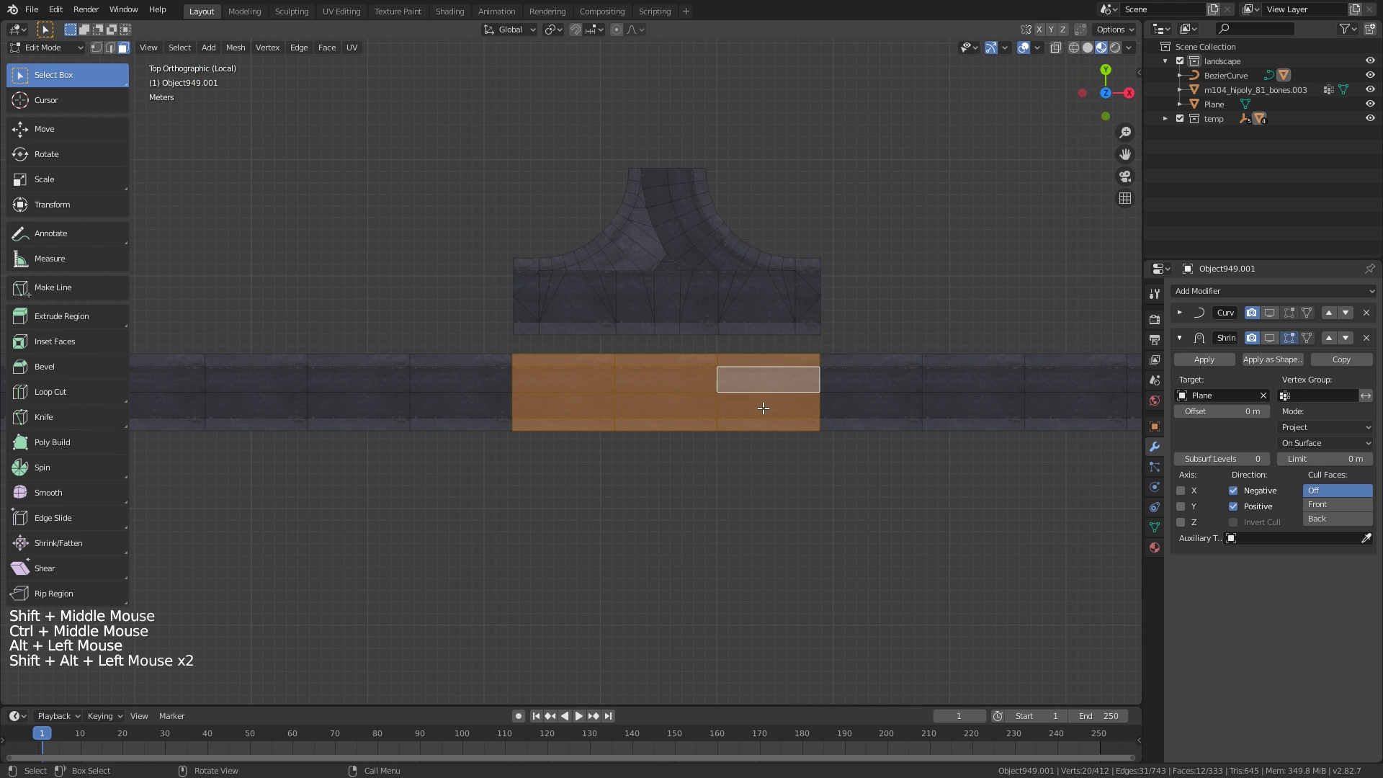
{"action": "key", "text": "x"}
{"action": "left_click", "coordinate": [713, 442]}
{"action": "middle_click_drag", "start_coordinate": [728, 429], "coordinate": [693, 325], "text": "ctrl"}
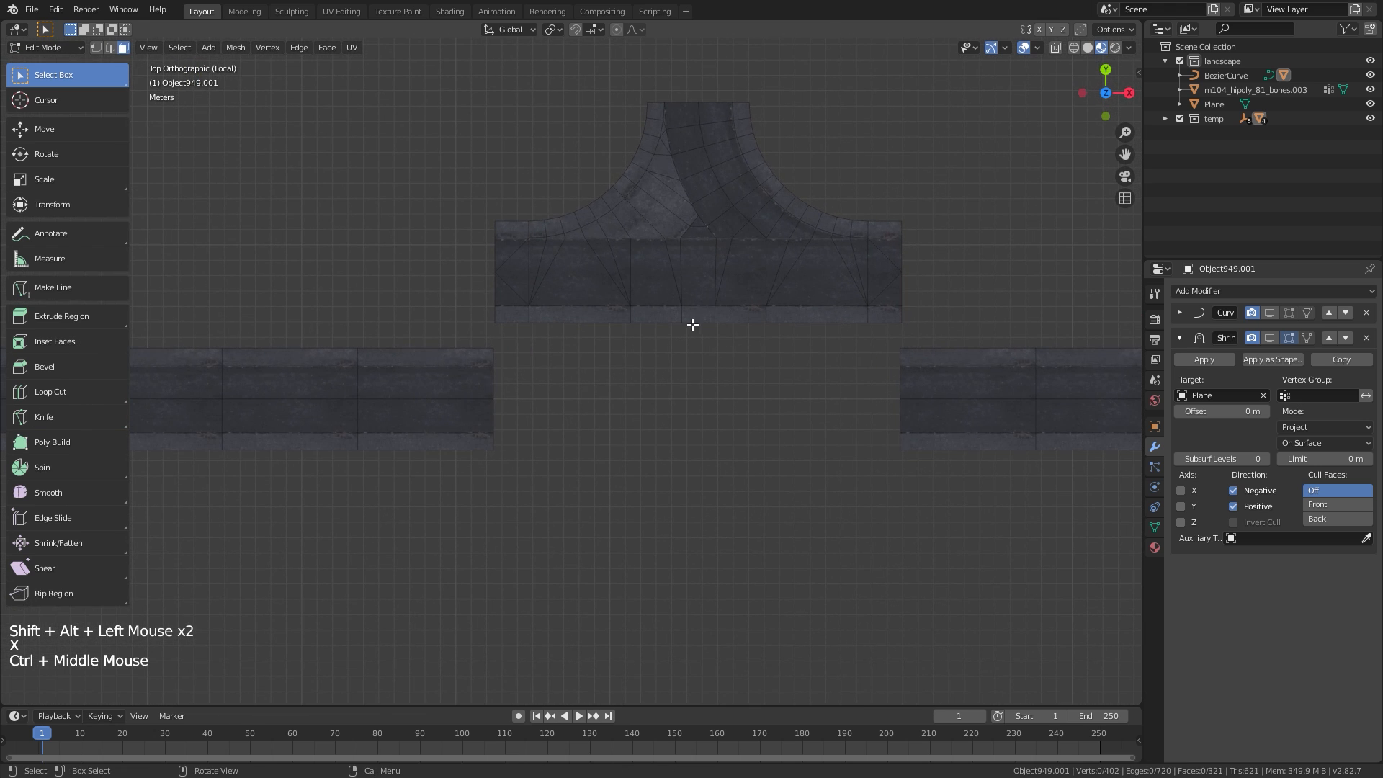
Enable vertex snapping and Auto Merge, and snap the whole junction into the gap in the road
{"action": "key", "text": "1"}
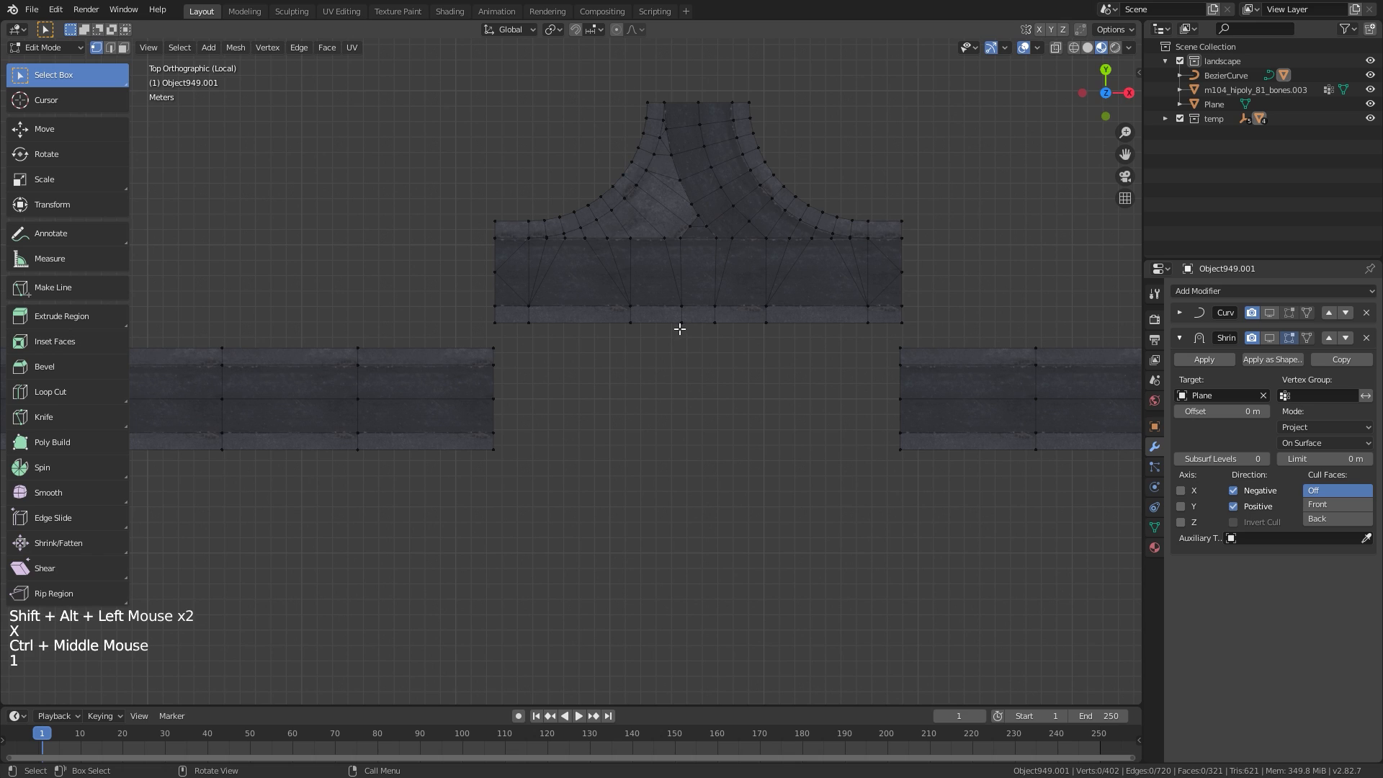
{"action": "left_click", "coordinate": [577, 30]}
{"action": "left_click", "coordinate": [589, 33]}
{"action": "left_click", "coordinate": [548, 87]}
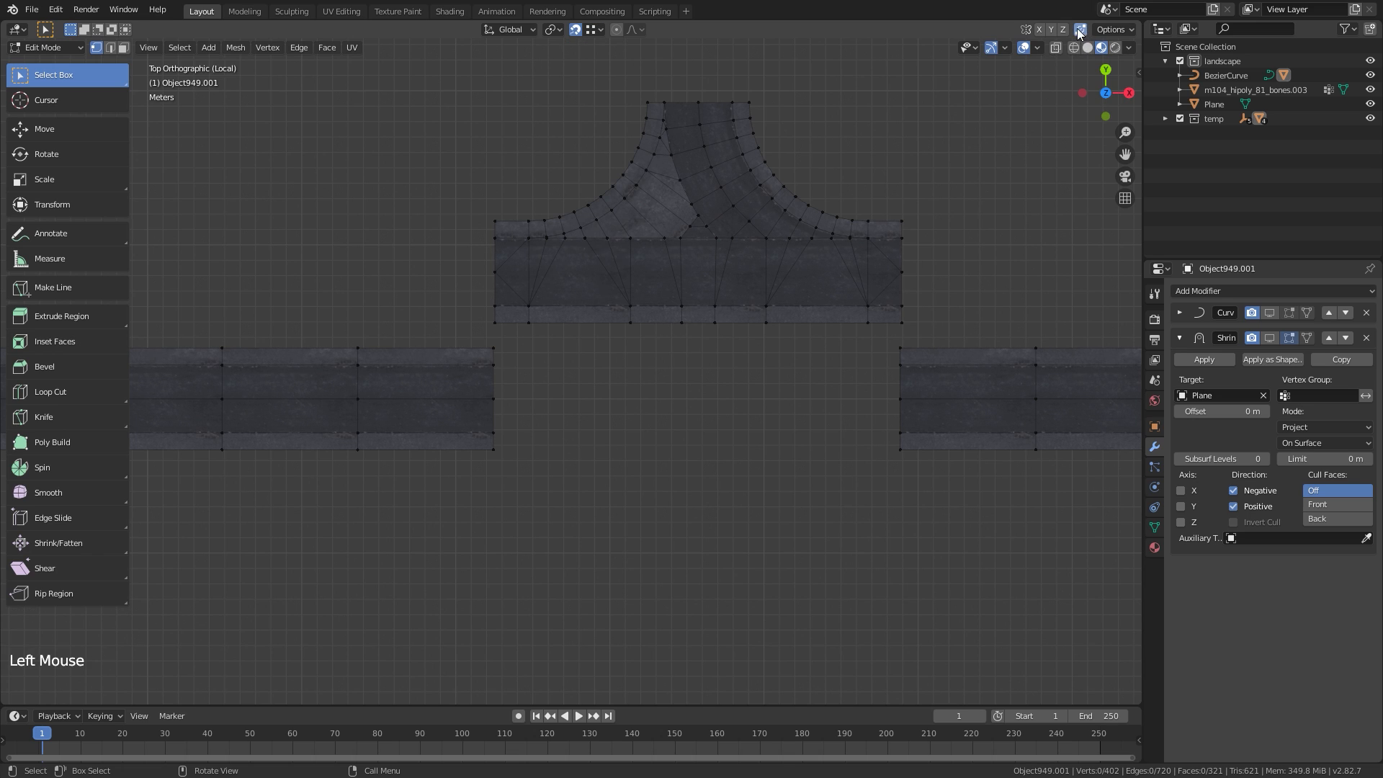
{"action": "key", "text": "l"}
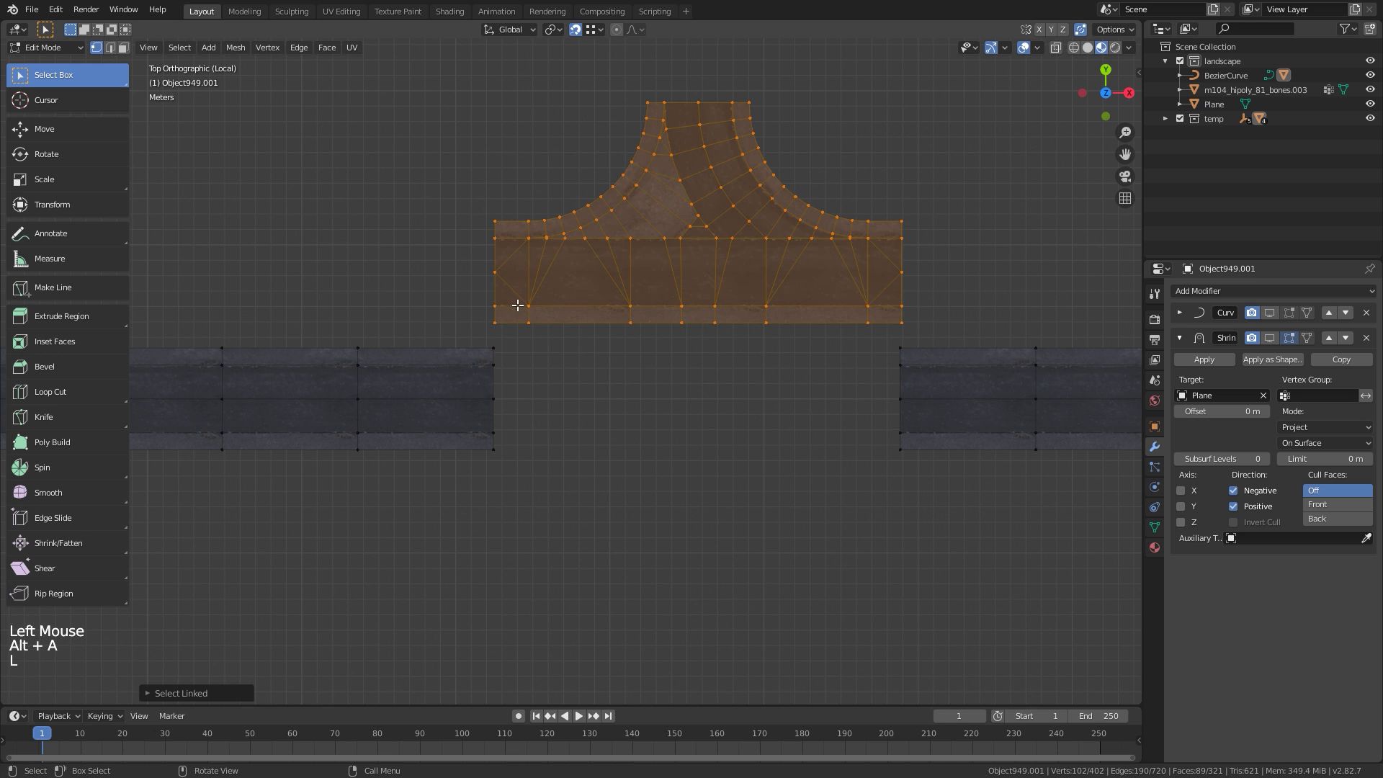
{"action": "mouse_move", "coordinate": [516, 305]}
{"action": "middle_mouse_down", "text": "ctrl"}
{"action": "mouse_move", "coordinate": [506, 339]}
{"action": "mouse_move", "coordinate": [512, 286]}
{"action": "middle_mouse_up", "text": "ctrl"}
{"action": "key", "text": "g"}
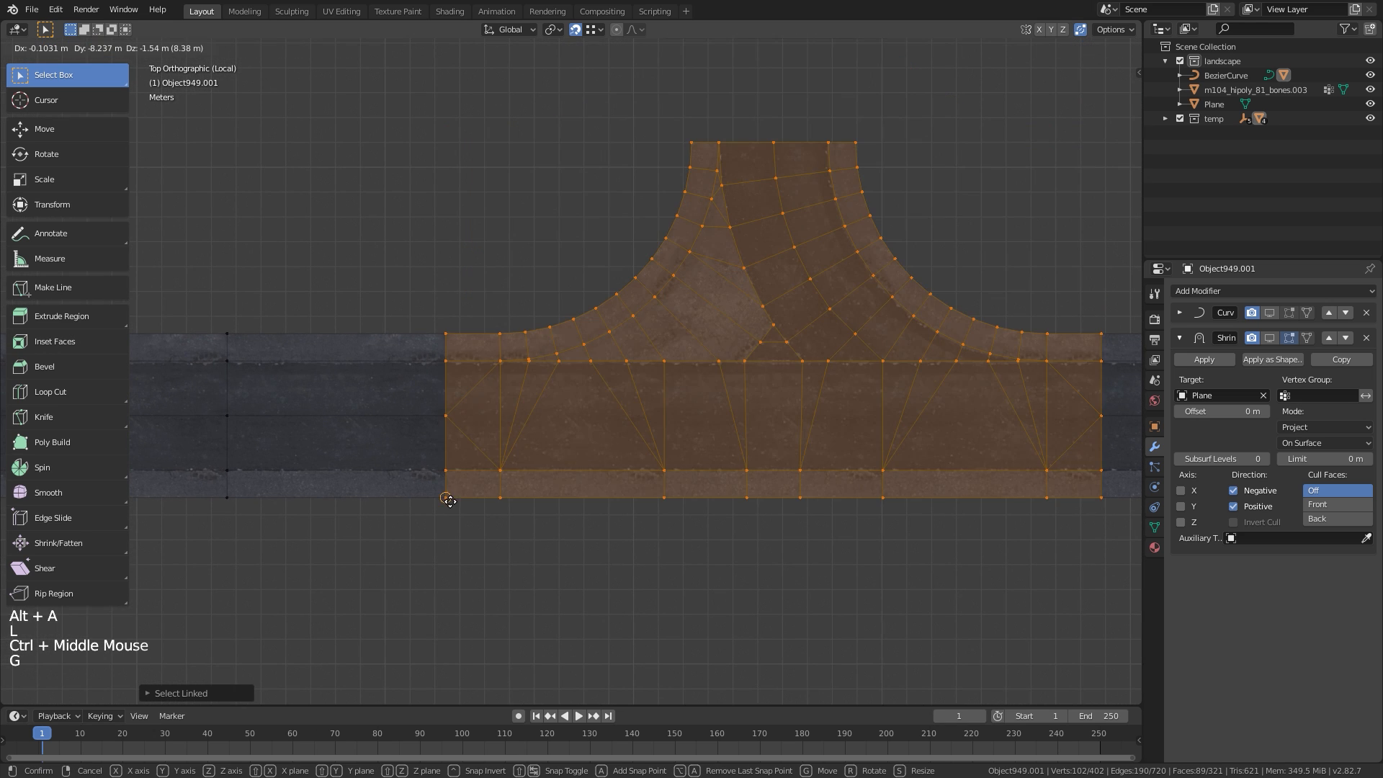
{"action": "left_click", "coordinate": [445, 498]}
Select the entire road mesh and run Merge by Distance
{"action": "middle_click_drag", "start_coordinate": [445, 422], "coordinate": [709, 364], "text": "ctrl"}
{"action": "middle_click_drag", "start_coordinate": [589, 396], "coordinate": [778, 386], "text": "shift"}
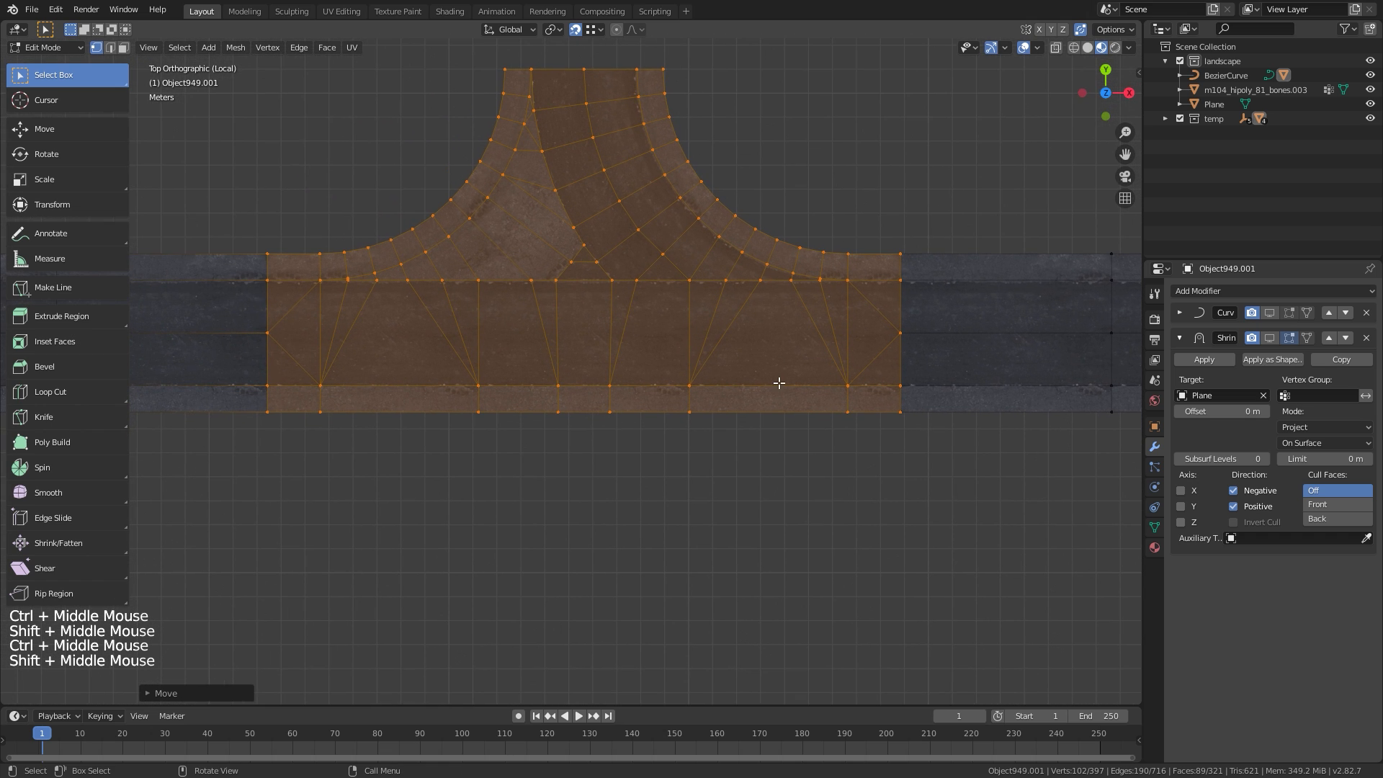
{"action": "key", "text": "a"}
{"action": "key", "text": "F3"}
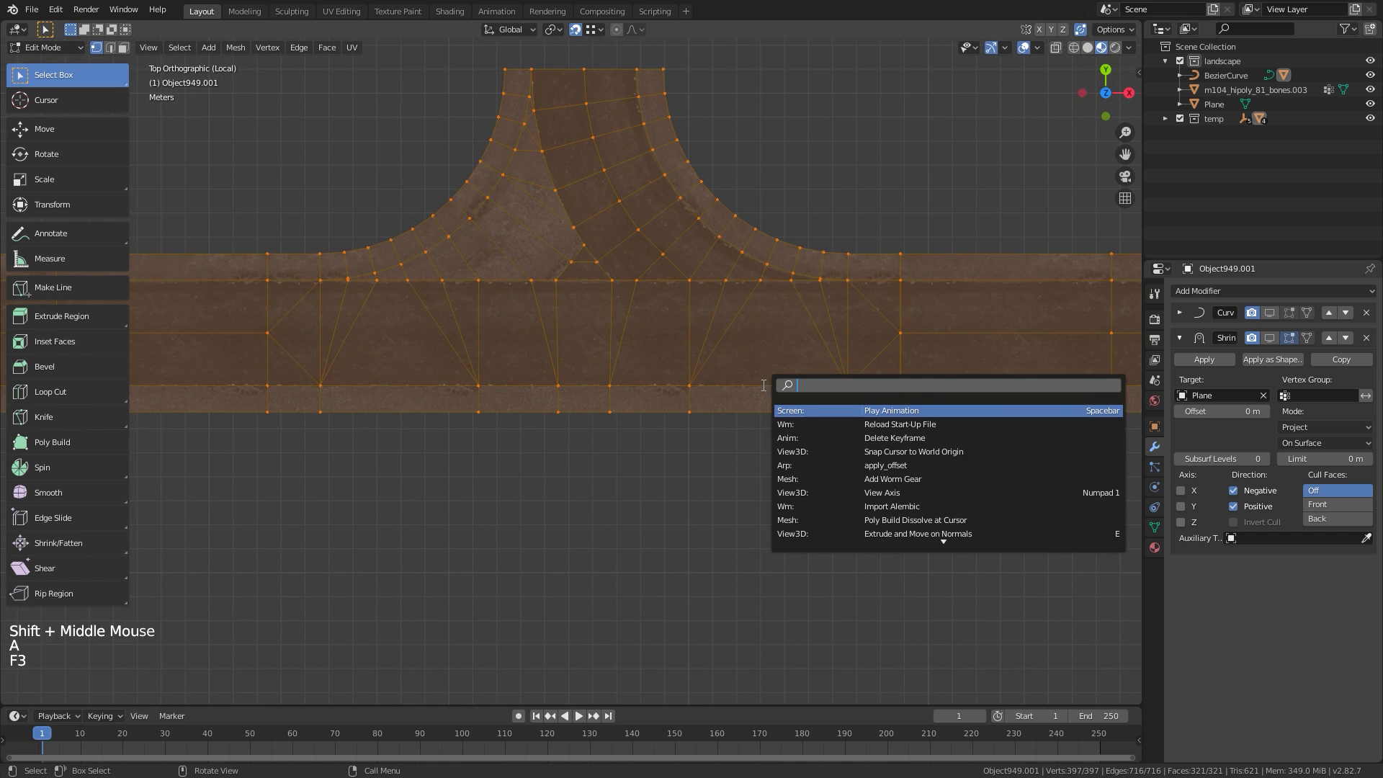
{"action": "type", "text": "merge"}
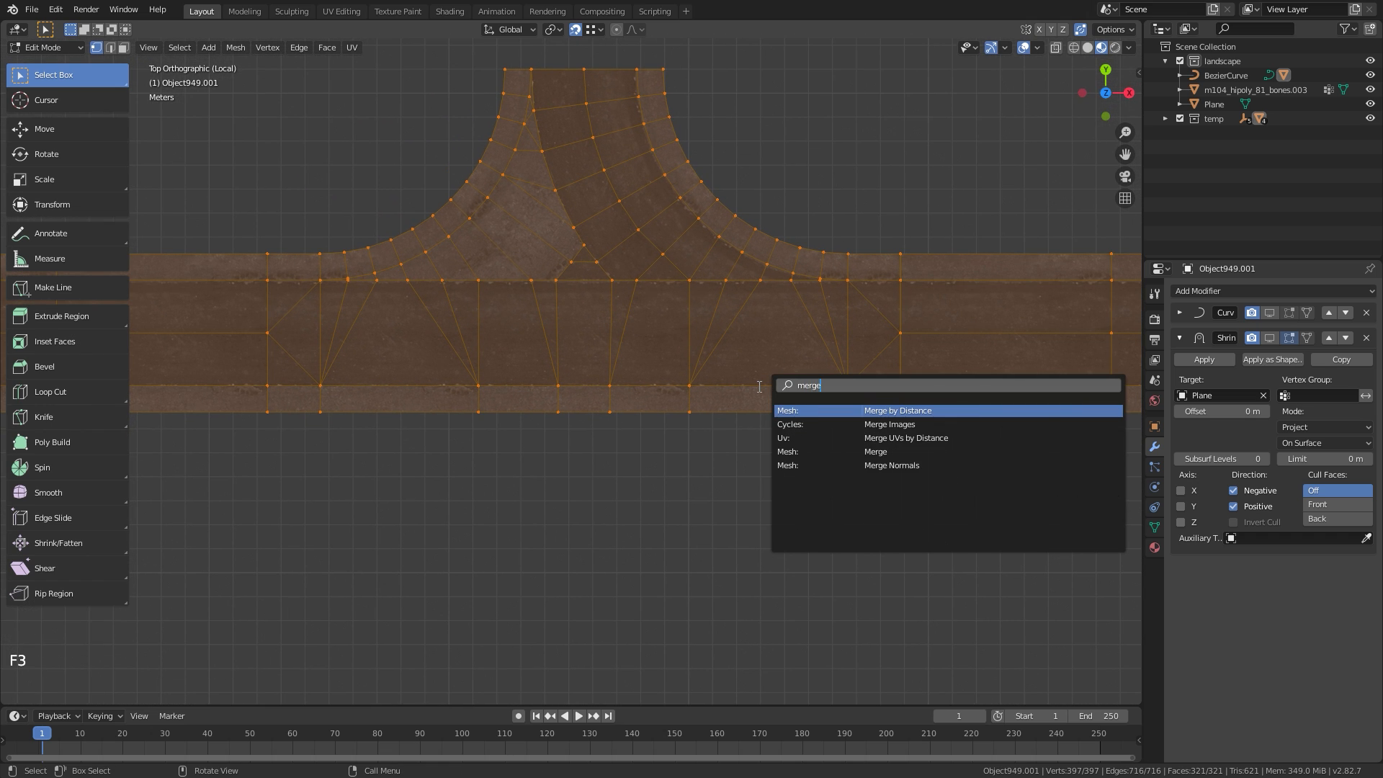
{"action": "key", "text": "Return"}
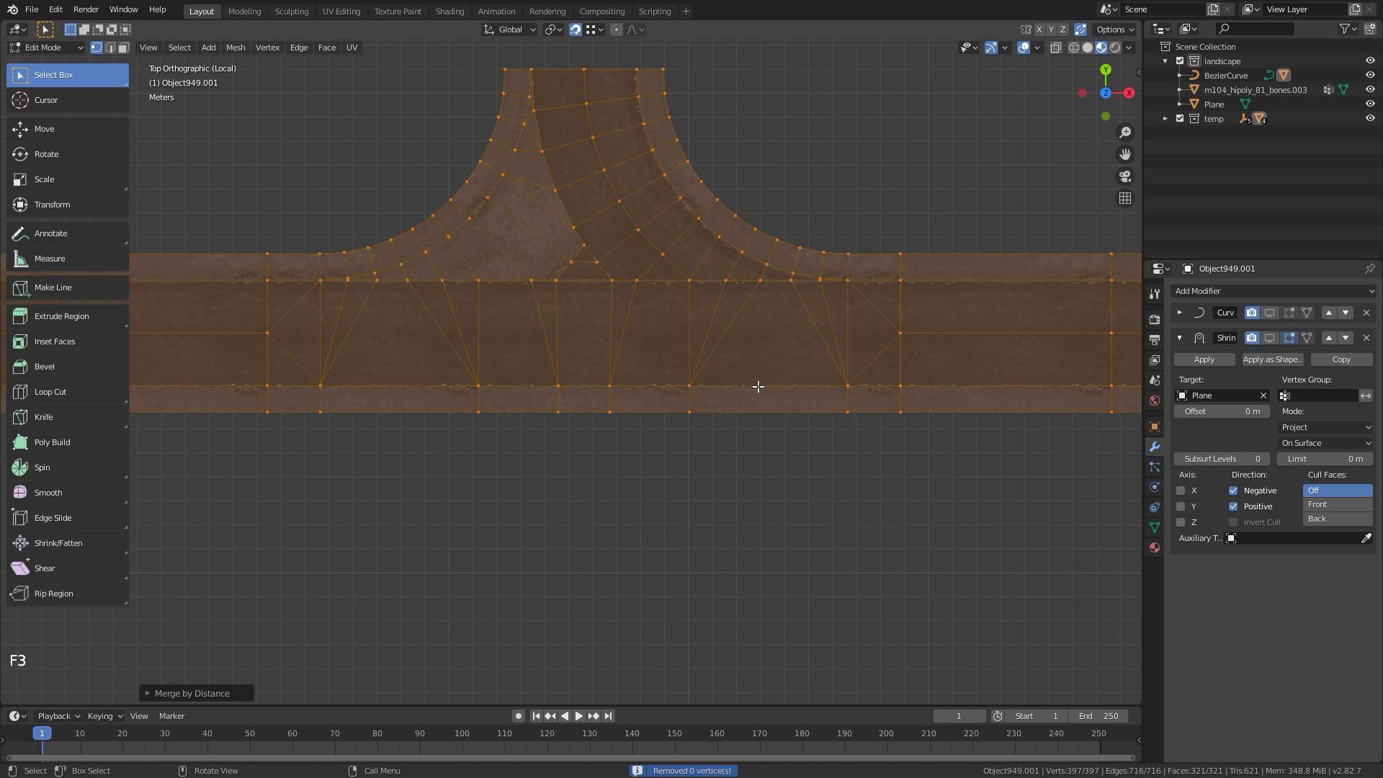
Set the merge distance of the road mesh's Merge by Distance operation to 0.001 m
{"action": "left_click", "coordinate": [151, 693]}
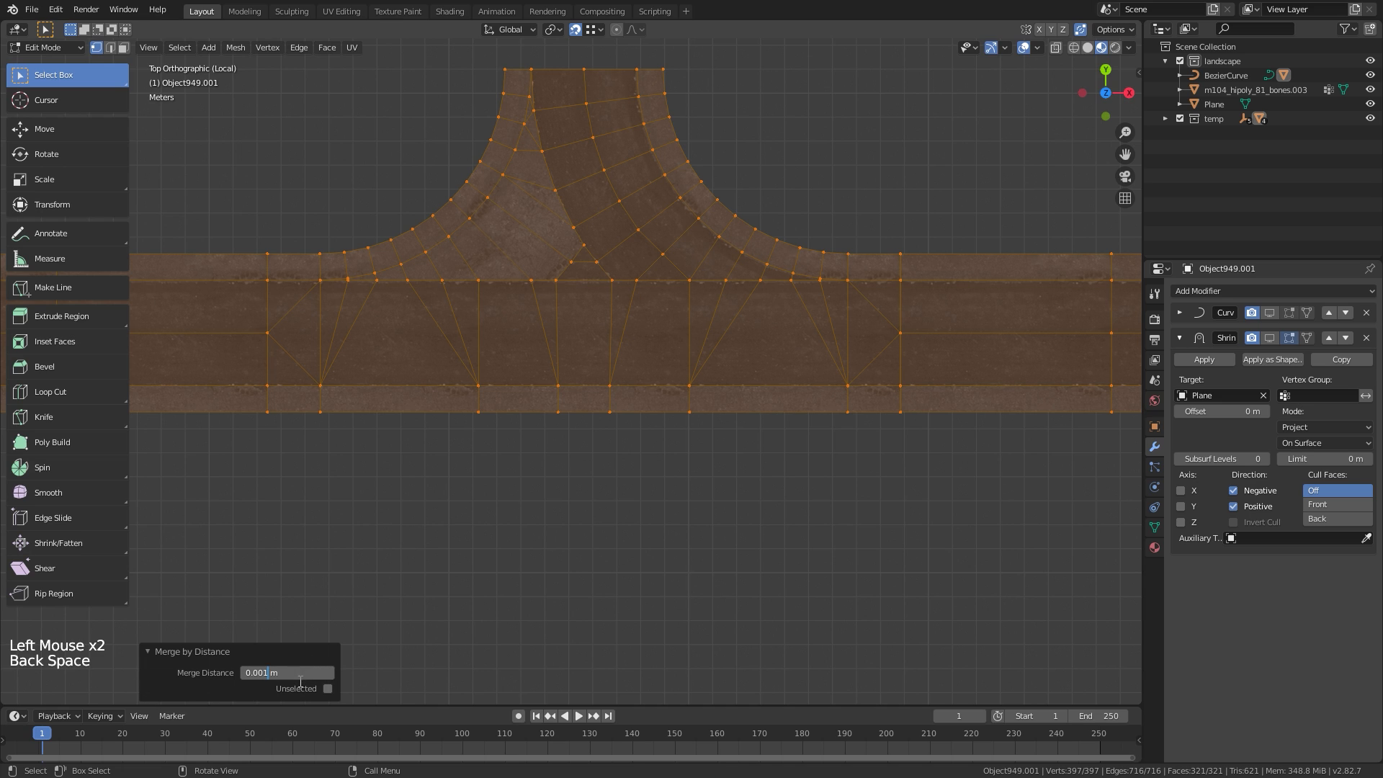
{"action": "left_click", "coordinate": [295, 682]}
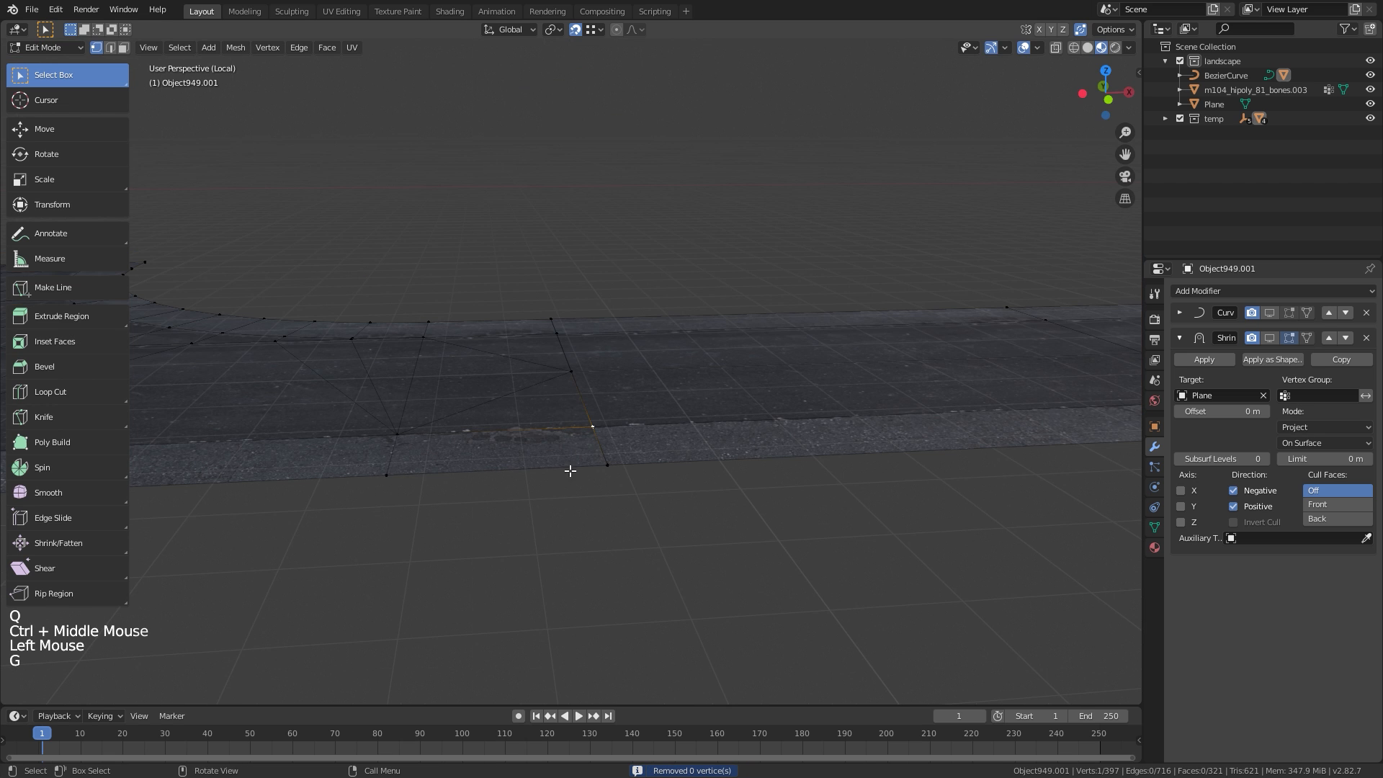
Snap the two lower vertices at the junction's right-hand seam onto the adjoining road vertices so that Auto Merge joins them
{"action": "middle_click_drag", "start_coordinate": [631, 389], "coordinate": [652, 562], "text": "ctrl"}
{"action": "key", "text": "g"}
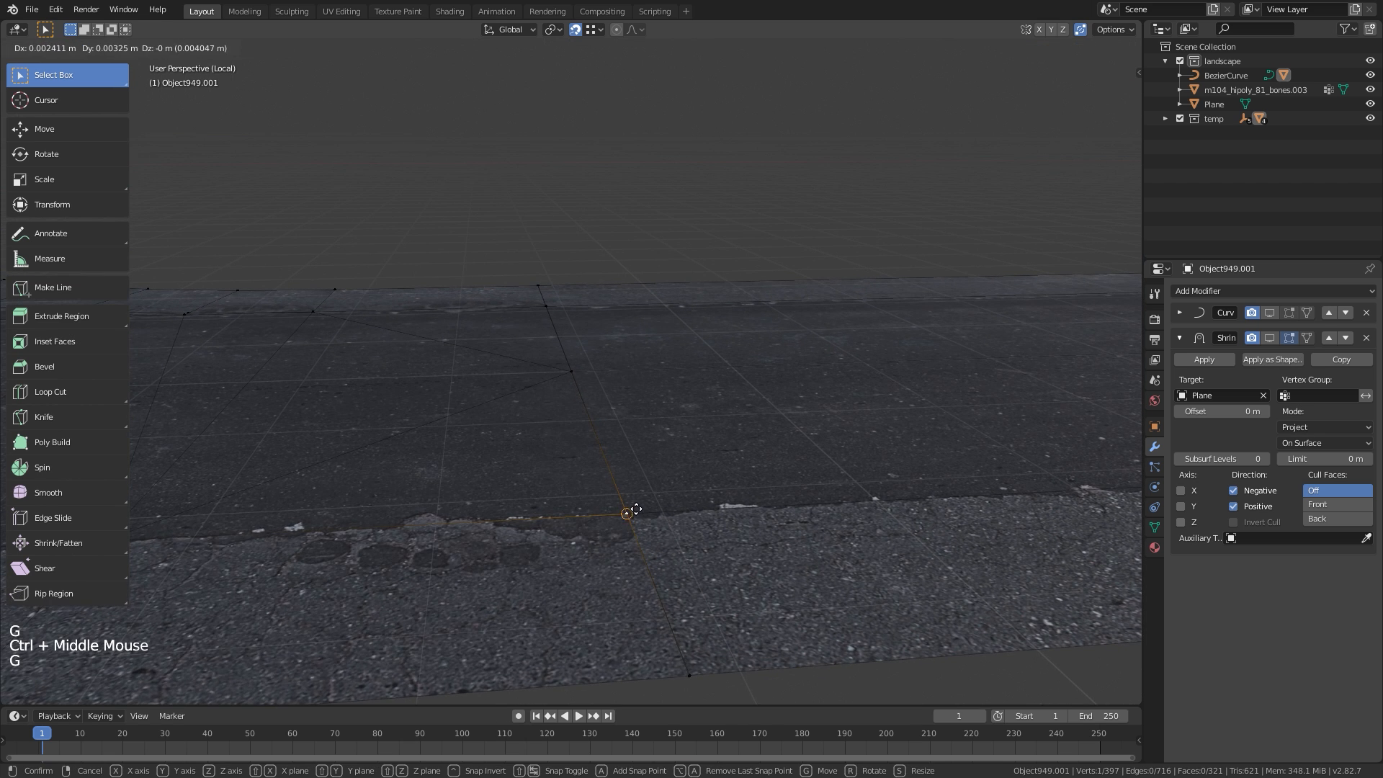
{"action": "left_click", "coordinate": [655, 567]}
{"action": "left_click", "coordinate": [685, 681]}
{"action": "key", "text": "g"}
{"action": "left_click", "coordinate": [681, 637]}
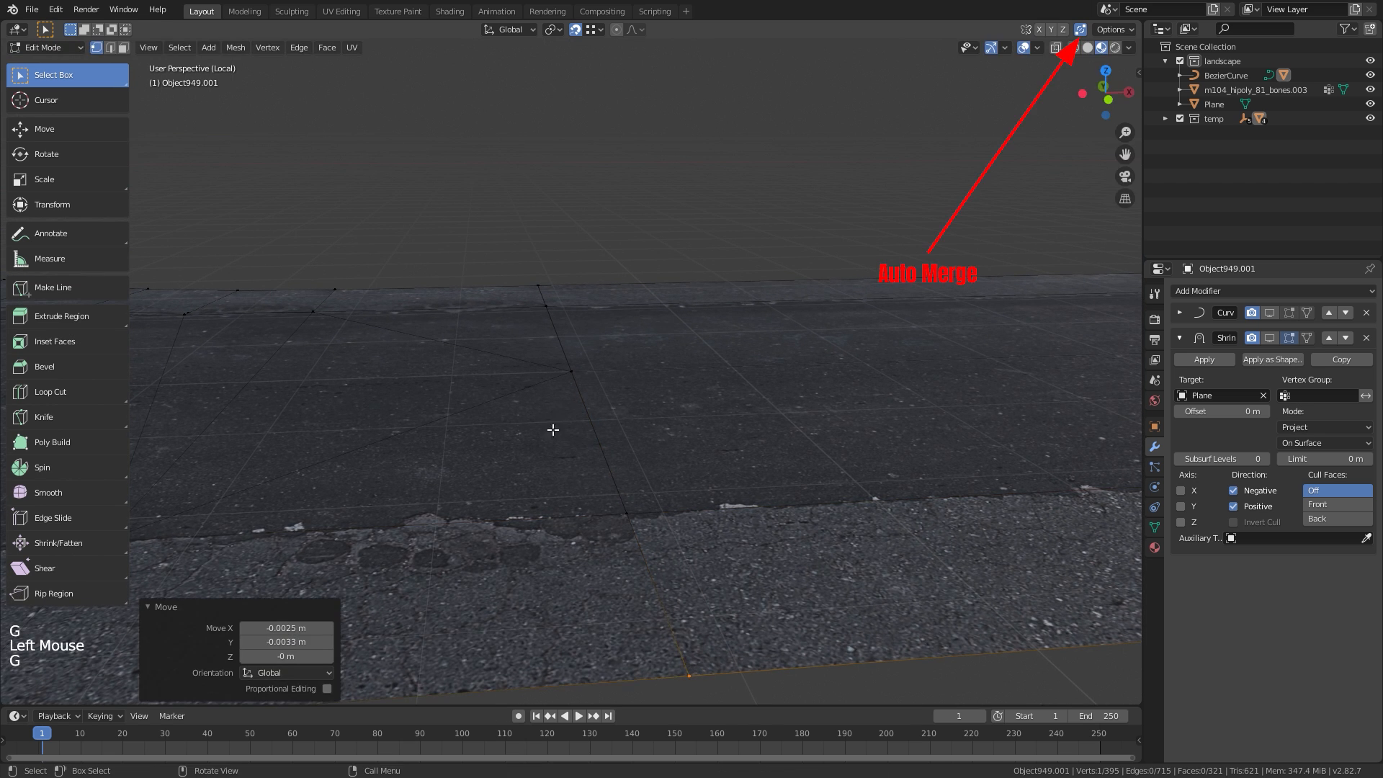
Snap the middle and upper vertices of the junction's right-hand seam onto the matching road vertices to merge them
{"action": "middle_click_drag", "start_coordinate": [567, 312], "coordinate": [544, 331]}
{"action": "left_click", "coordinate": [569, 370]}
{"action": "key", "text": "g"}
{"action": "left_click", "coordinate": [572, 371]}
{"action": "left_click", "coordinate": [555, 306]}
{"action": "key", "text": "g"}
{"action": "left_click", "coordinate": [534, 206]}
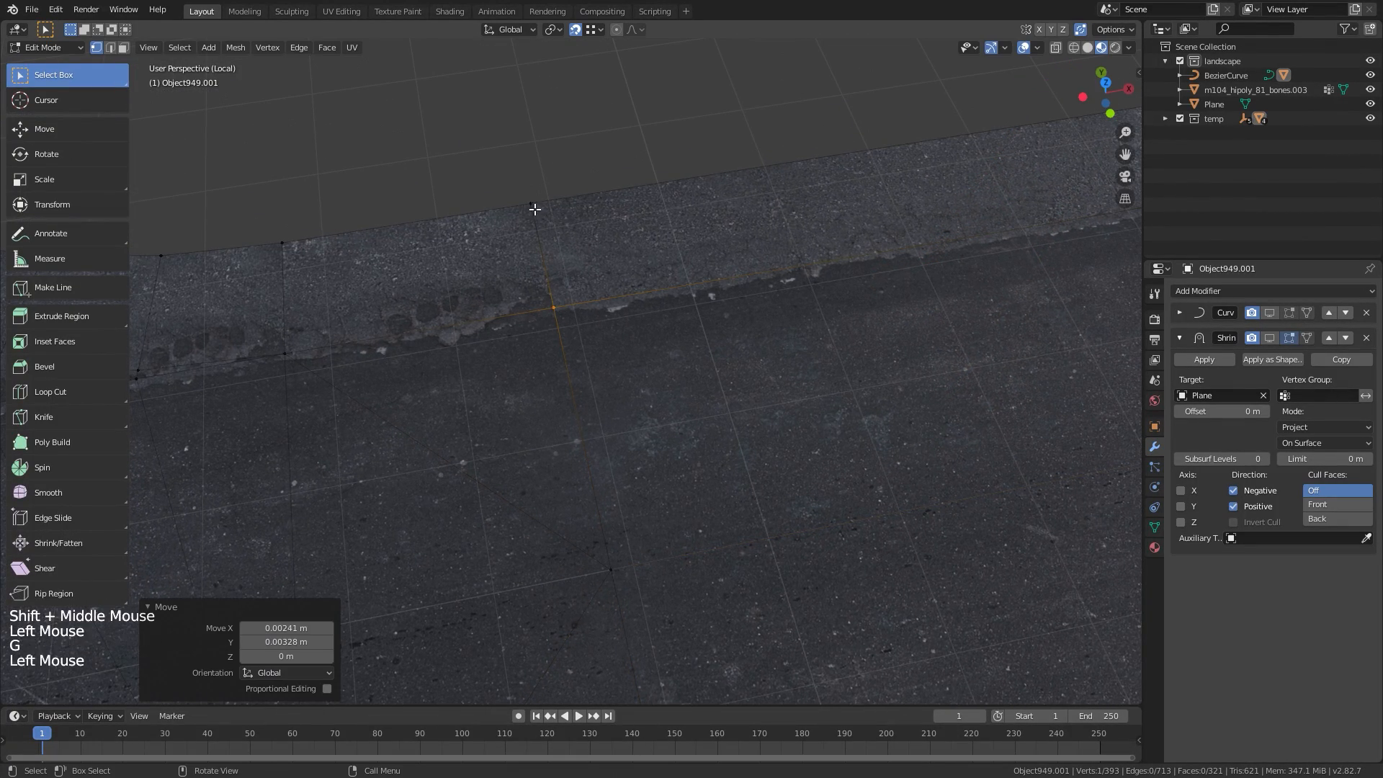
{"action": "key", "text": "g"}
{"action": "left_click", "coordinate": [535, 199]}
Select four segments of the straight road and place a duplicate of them above the road, near the junction
{"action": "middle_click_drag", "start_coordinate": [608, 189], "coordinate": [576, 404], "text": "ctrl"}
{"action": "middle_click_drag", "start_coordinate": [566, 310], "coordinate": [534, 543], "text": "ctrl"}
{"action": "middle_click_drag", "start_coordinate": [515, 332], "coordinate": [547, 375], "text": "ctrl"}
{"action": "middle_click_drag", "start_coordinate": [548, 374], "coordinate": [634, 382], "text": "ctrl"}
{"action": "key", "text": "KP_7"}
{"action": "middle_click_drag", "start_coordinate": [633, 382], "coordinate": [766, 389], "text": "ctrl"}
{"action": "key", "text": "3"}
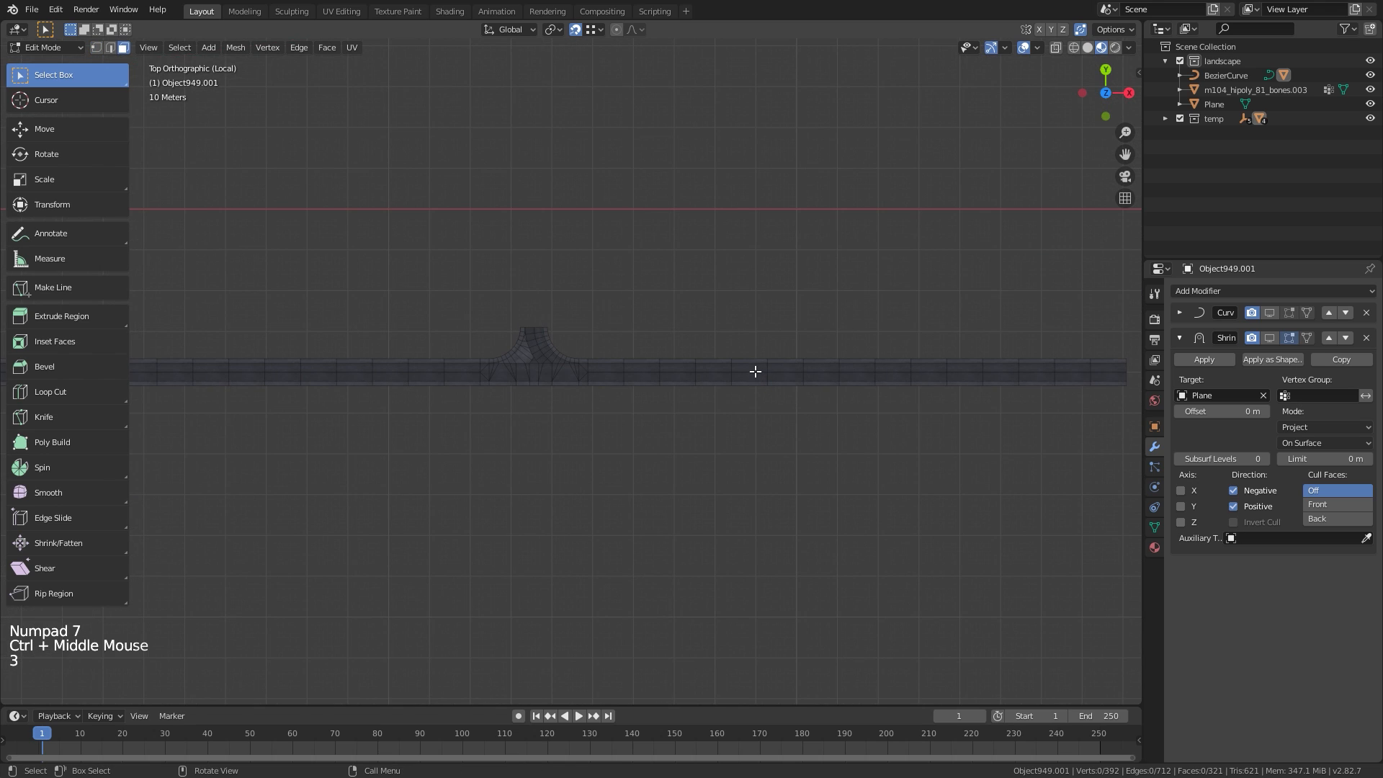
{"action": "left_click", "coordinate": [753, 371], "text": "alt"}
{"action": "left_click", "coordinate": [793, 382], "text": "alt+shift"}
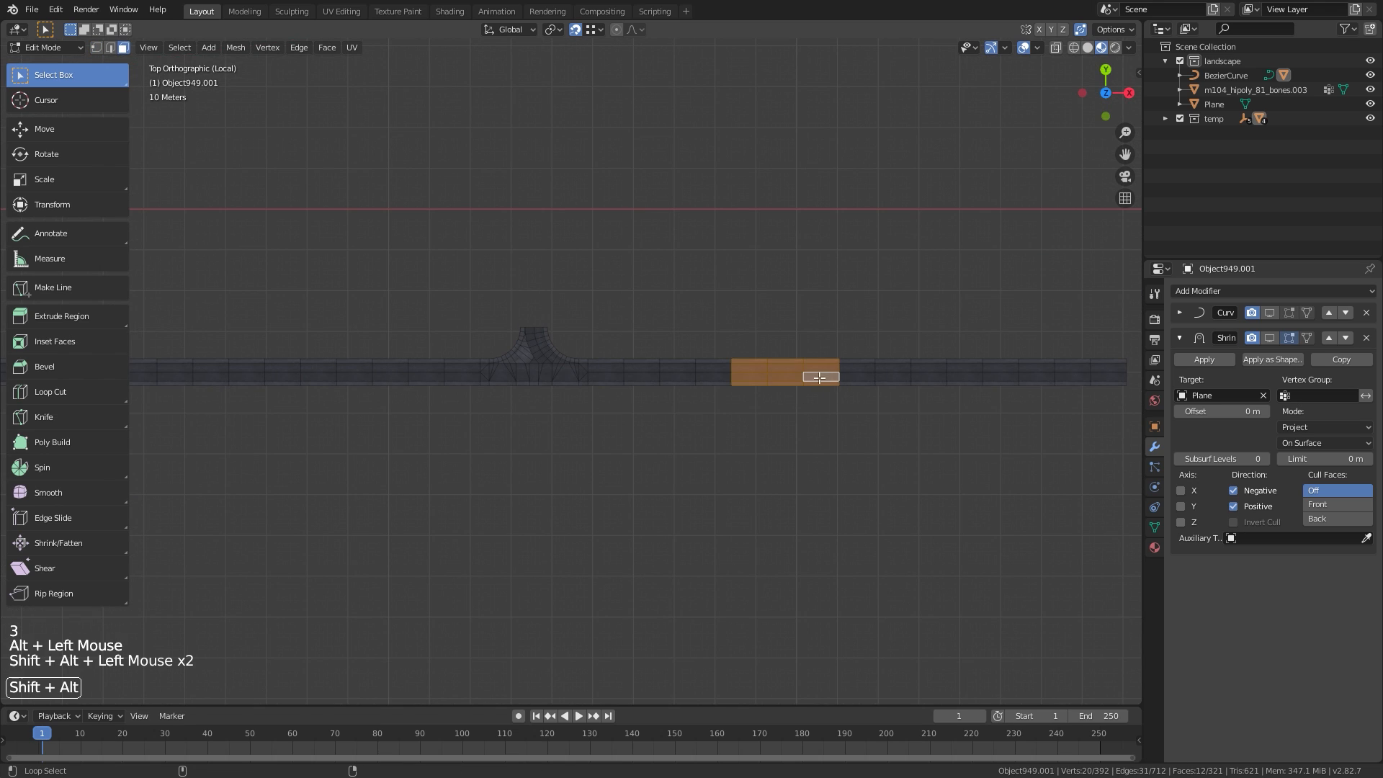
{"action": "middle_click_drag", "start_coordinate": [864, 360], "coordinate": [858, 418], "text": "shift"}
{"action": "left_click", "coordinate": [859, 409], "text": "alt+shift"}
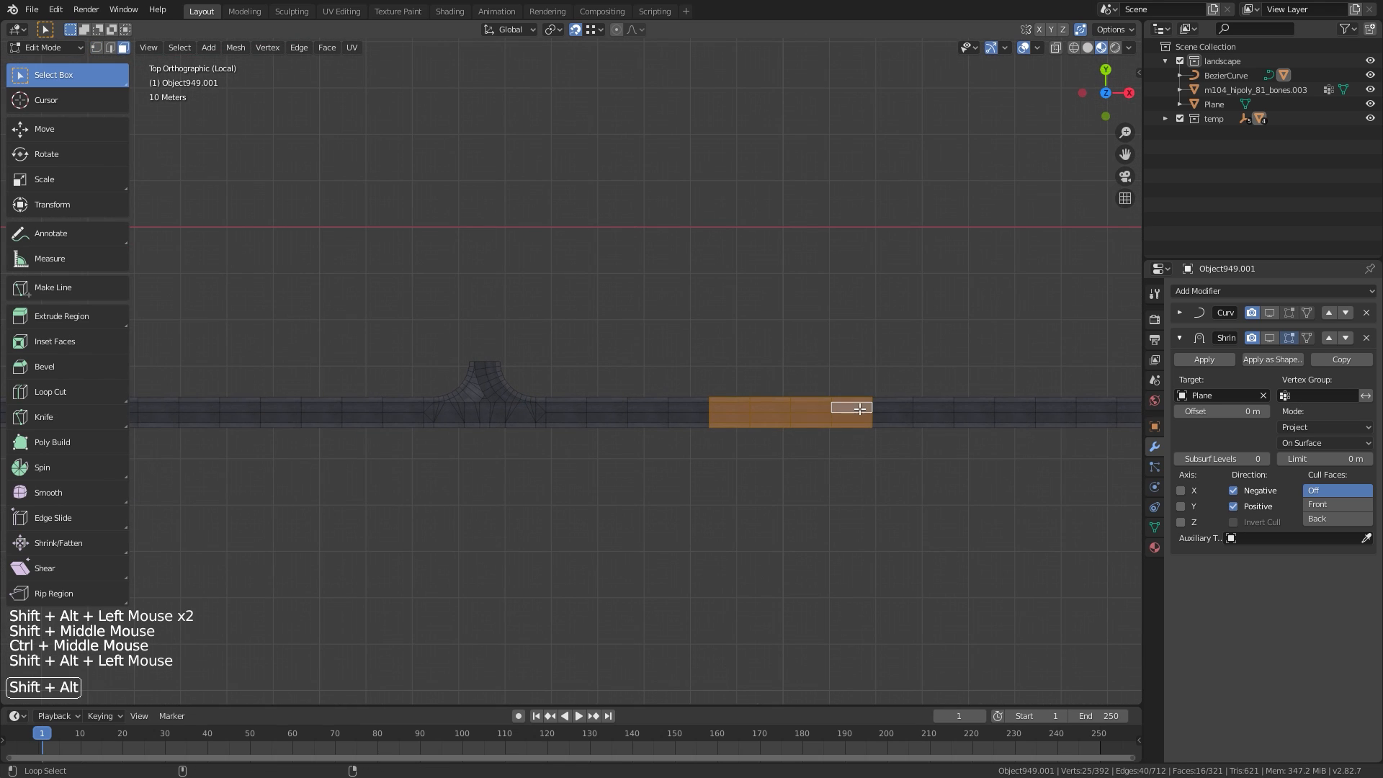
{"action": "key", "text": "shift+Tab"}
{"action": "key", "text": "shift+d"}
{"action": "left_click", "coordinate": [658, 352]}
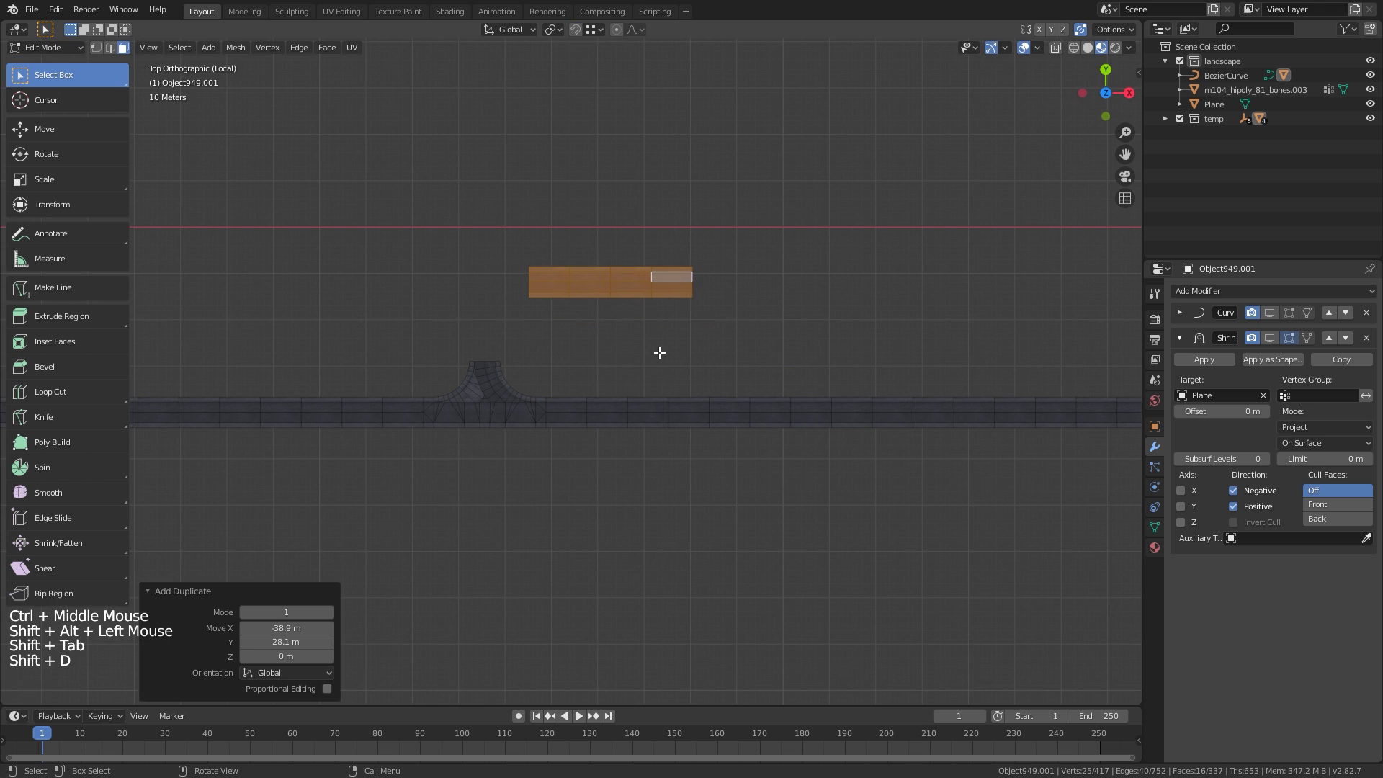
Rotate the duplicated road segments 90° and vertex-snap them onto the open upper end of the junction
{"action": "key", "text": "r"}
{"action": "key", "text": "0"}
{"action": "key", "text": "Return"}
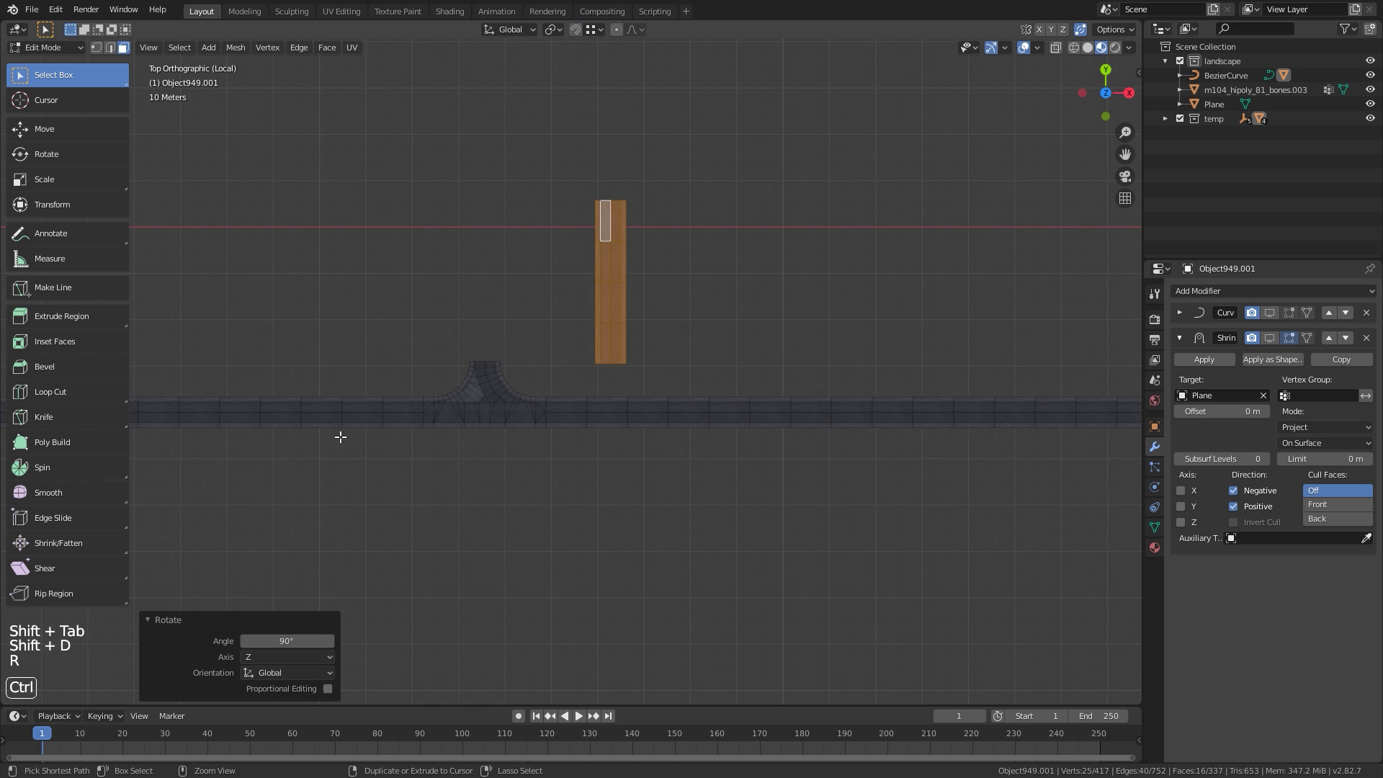
{"action": "middle_click_drag", "start_coordinate": [340, 436], "coordinate": [629, 382], "text": "ctrl"}
{"action": "key", "text": "g"}
{"action": "left_click", "coordinate": [216, 343]}
{"action": "middle_click_drag", "start_coordinate": [216, 343], "coordinate": [543, 330], "text": "shift"}
{"action": "key", "text": "shift+Tab"}
{"action": "key", "text": "g"}
{"action": "left_click", "coordinate": [523, 346]}
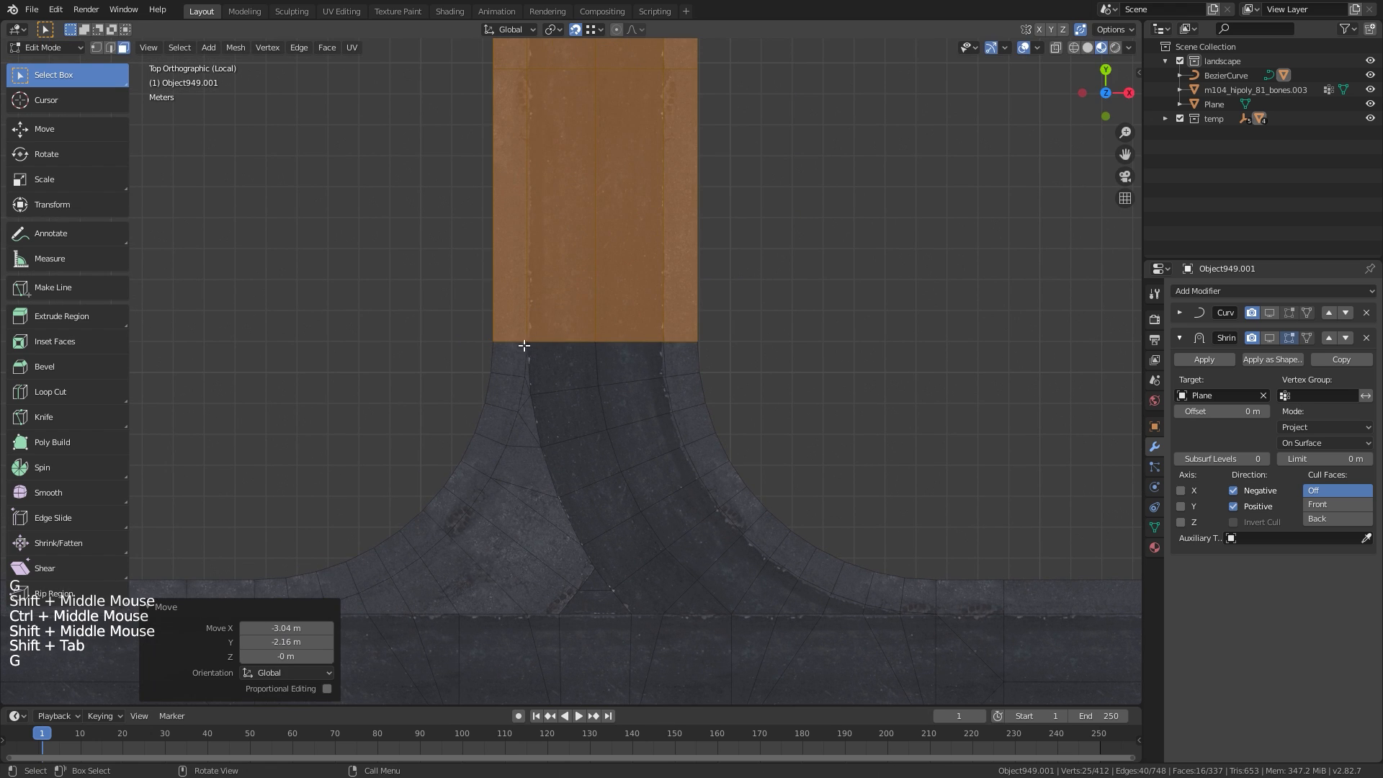
Test-move individual vertices along the seam between the side road and the junction to check that they are merged
{"action": "middle_click_drag", "start_coordinate": [628, 321], "coordinate": [500, 322], "text": "ctrl"}
{"action": "key", "text": "1"}
{"action": "left_click", "coordinate": [499, 322]}
{"action": "key", "text": "g"}
{"action": "left_click", "coordinate": [605, 328]}
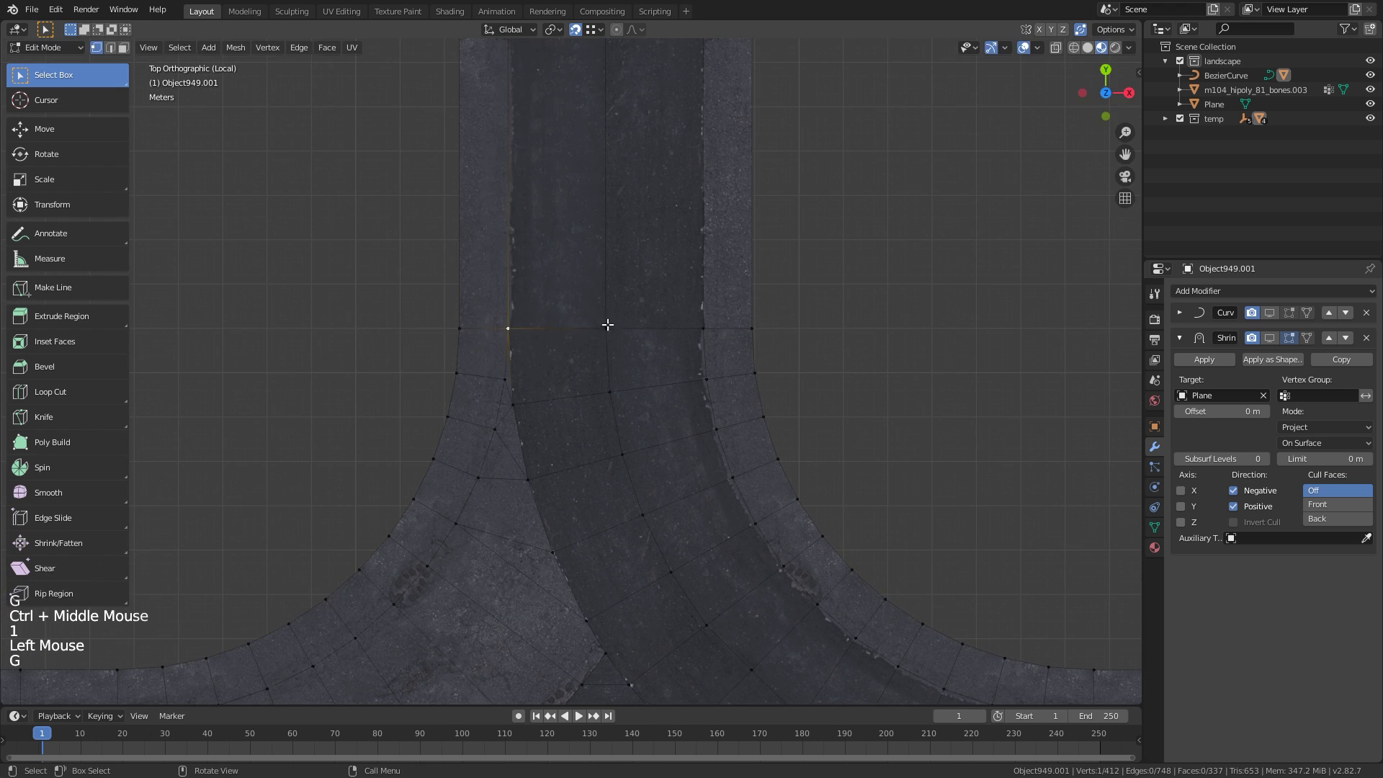
{"action": "key", "text": "g"}
{"action": "right_click", "coordinate": [625, 317]}
{"action": "left_click", "coordinate": [712, 327]}
{"action": "key", "text": "g"}
{"action": "right_click", "coordinate": [726, 317]}
{"action": "left_click", "coordinate": [753, 327]}
{"action": "key", "text": "g"}
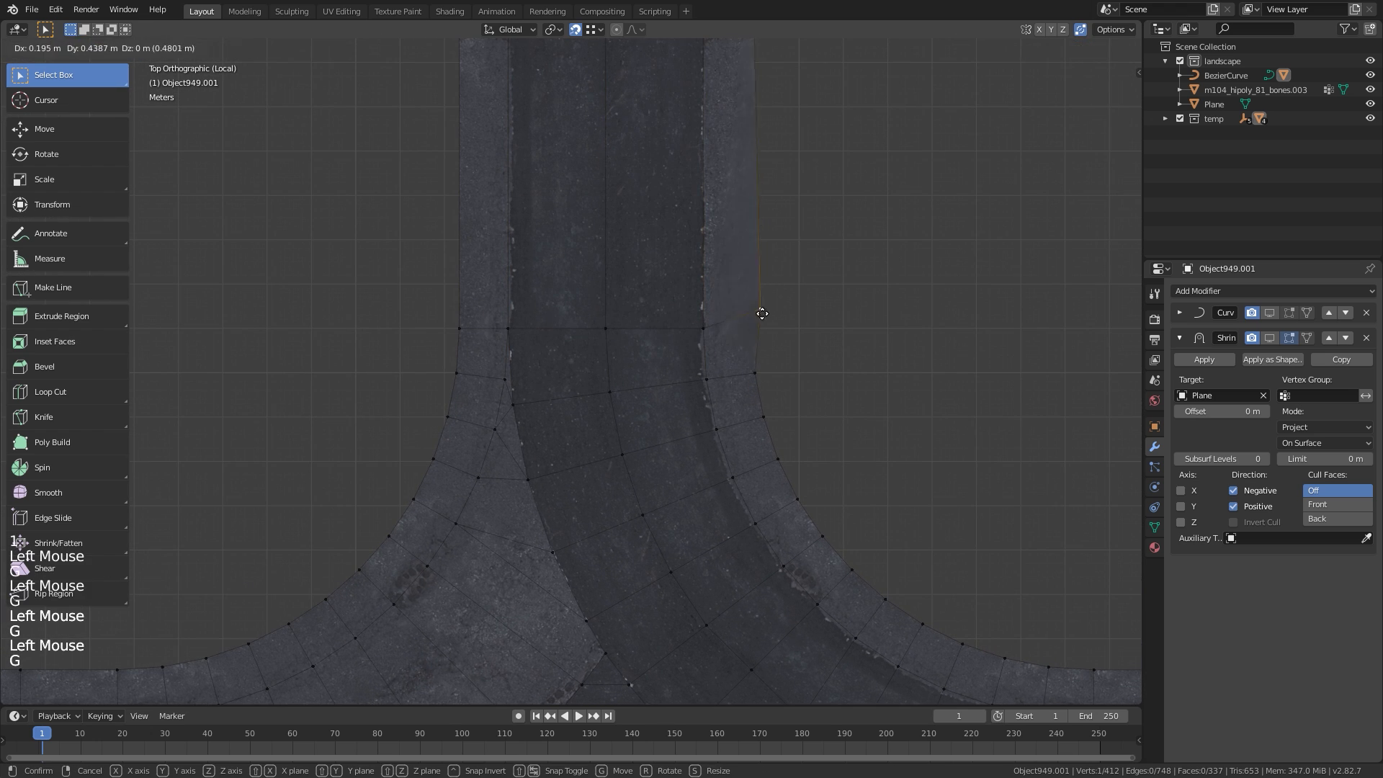
{"action": "right_click", "coordinate": [765, 299]}
Return to Object Mode and turn viewport display of the road's Curve and Shrinkwrap modifiers back on
{"action": "middle_click_drag", "start_coordinate": [765, 246], "coordinate": [593, 391], "text": "ctrl"}
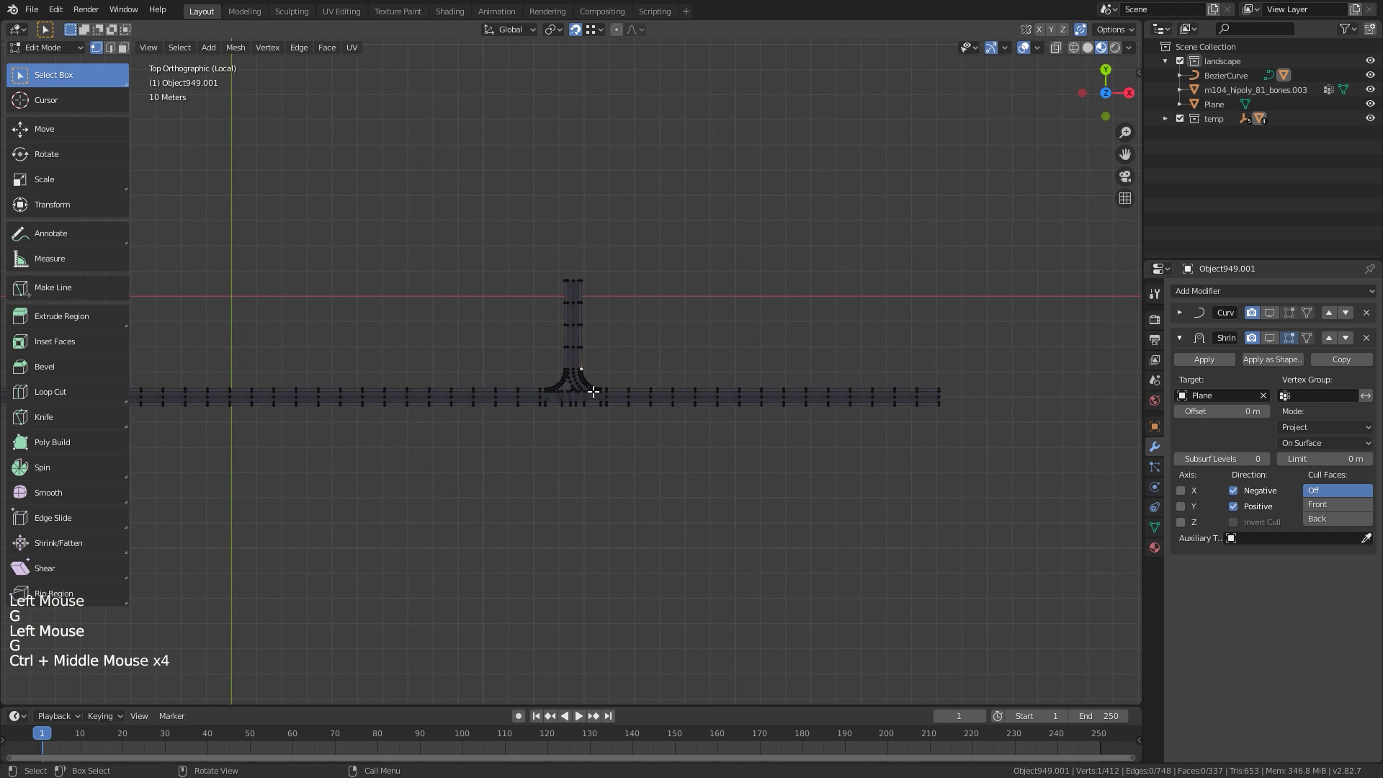
{"action": "left_click", "coordinate": [46, 47]}
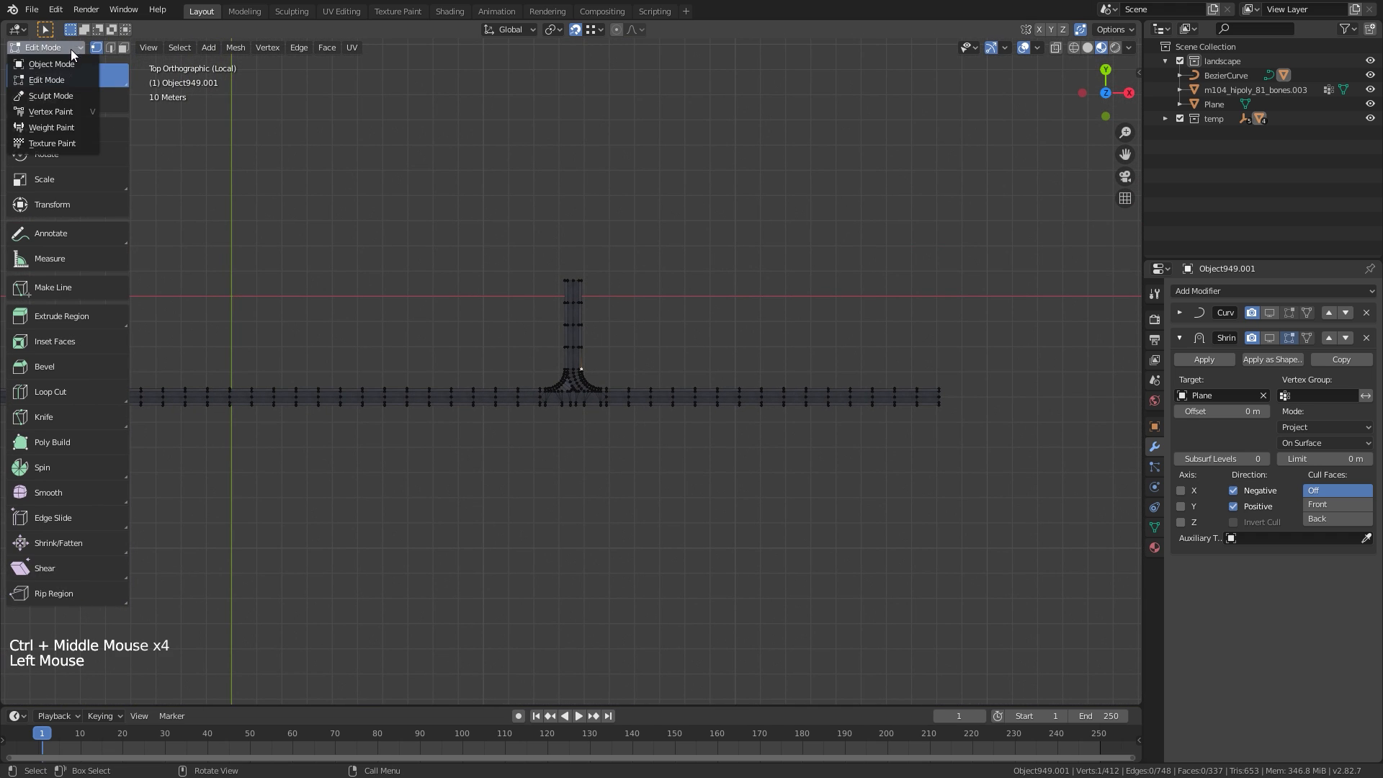
{"action": "left_click", "coordinate": [38, 63]}
{"action": "left_click", "coordinate": [1270, 312]}
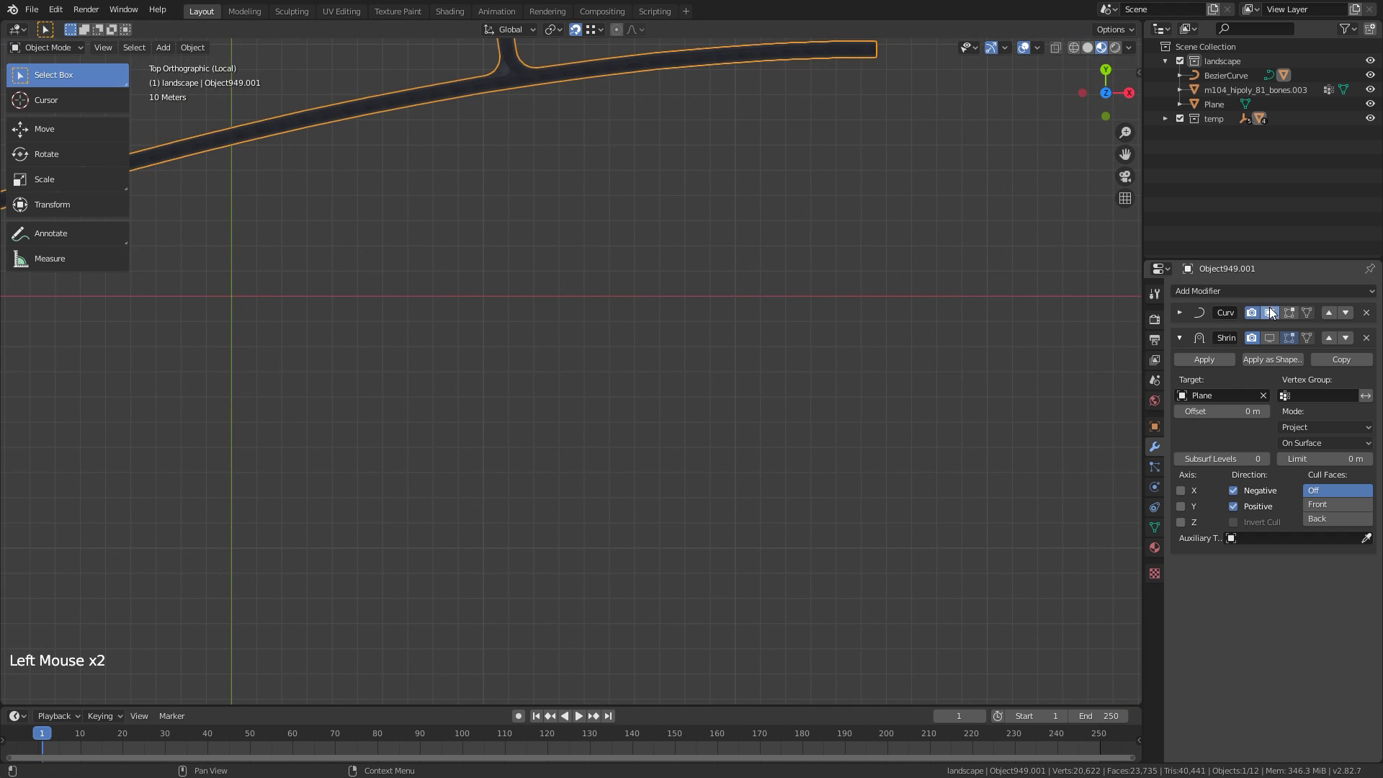
{"action": "middle_click_drag", "start_coordinate": [1121, 296], "coordinate": [1135, 354], "text": "shift"}
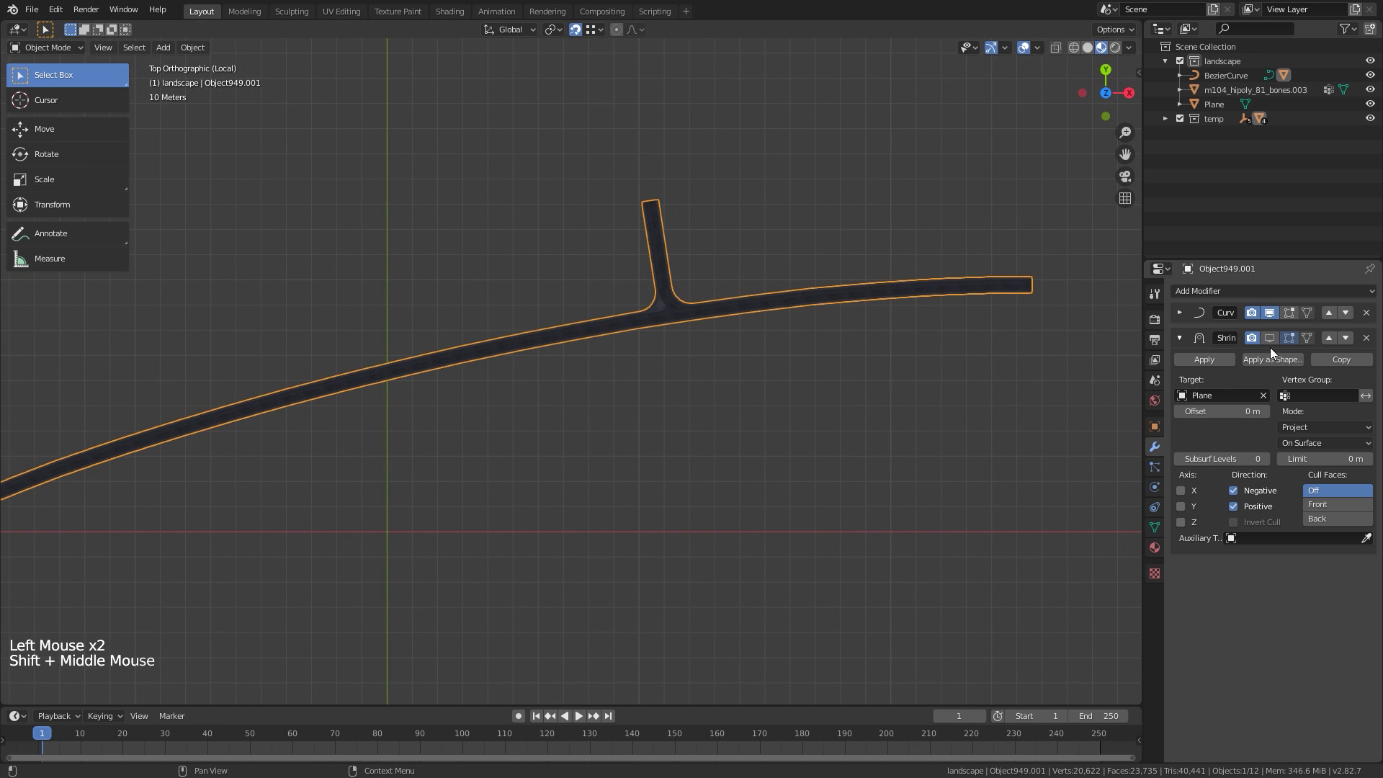
{"action": "middle_click_drag", "start_coordinate": [886, 461], "coordinate": [750, 502], "text": "ctrl"}
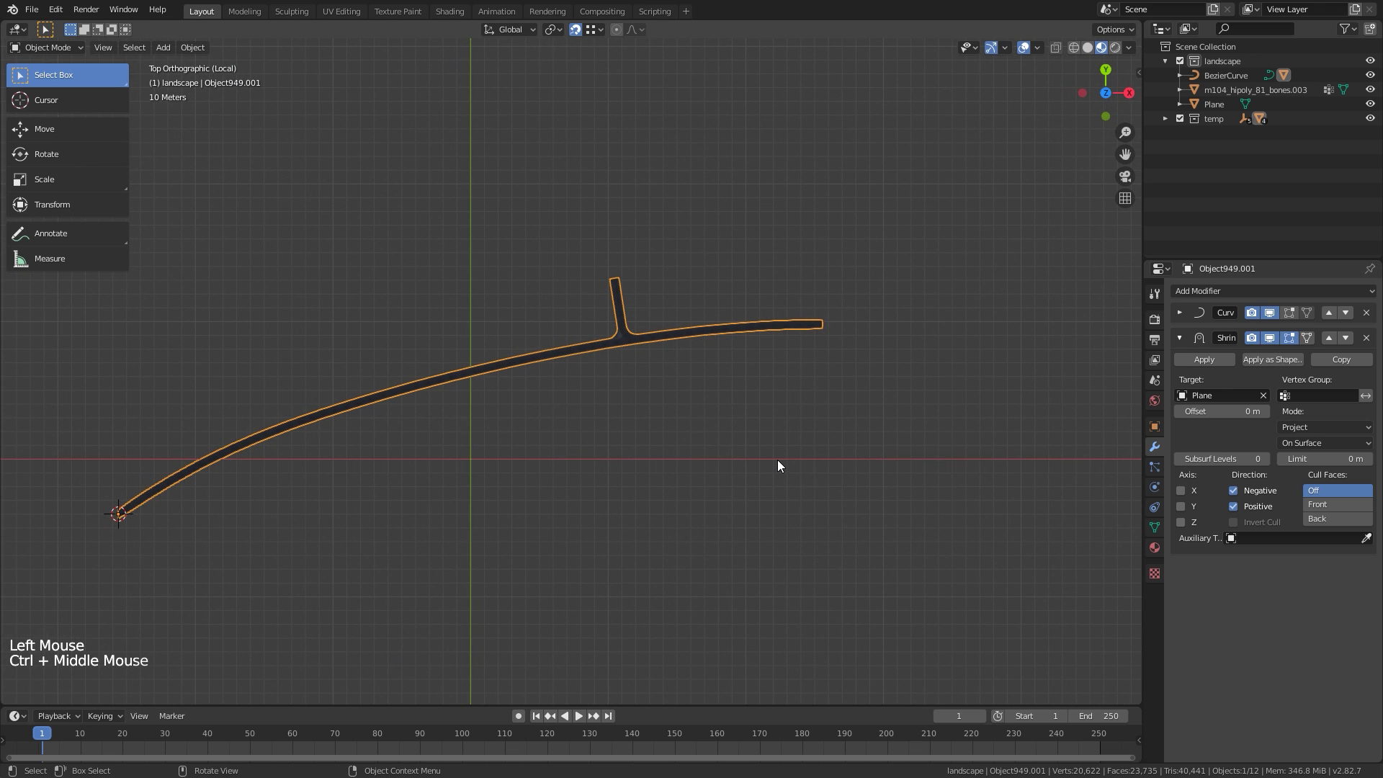
Exit Local View and select and inspect the small tiled paving plane beside the terrain
{"action": "key", "text": "KP_Divide"}
{"action": "middle_click_drag", "start_coordinate": [626, 208], "coordinate": [641, 287], "text": "shift"}
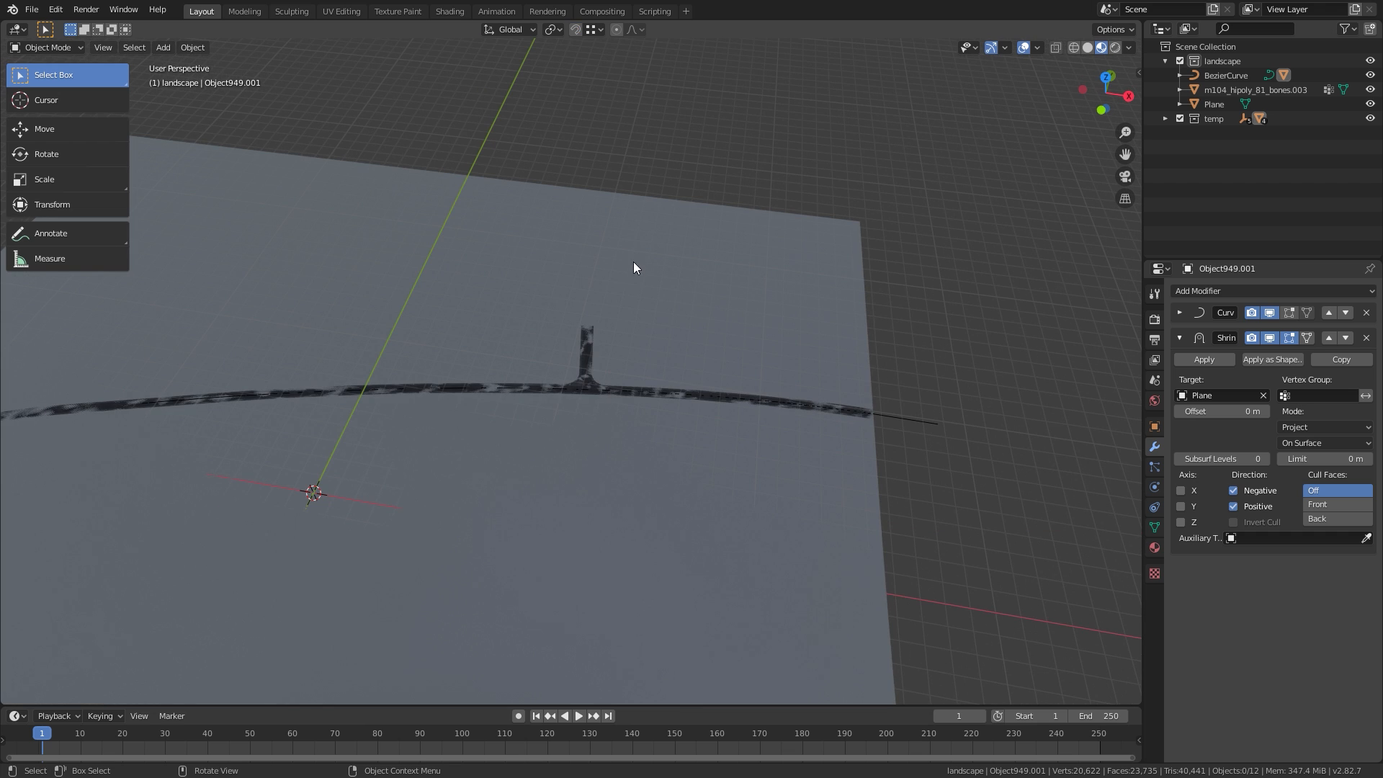
{"action": "middle_click_drag", "start_coordinate": [633, 268], "coordinate": [627, 482], "text": "ctrl"}
{"action": "left_click", "coordinate": [608, 489]}
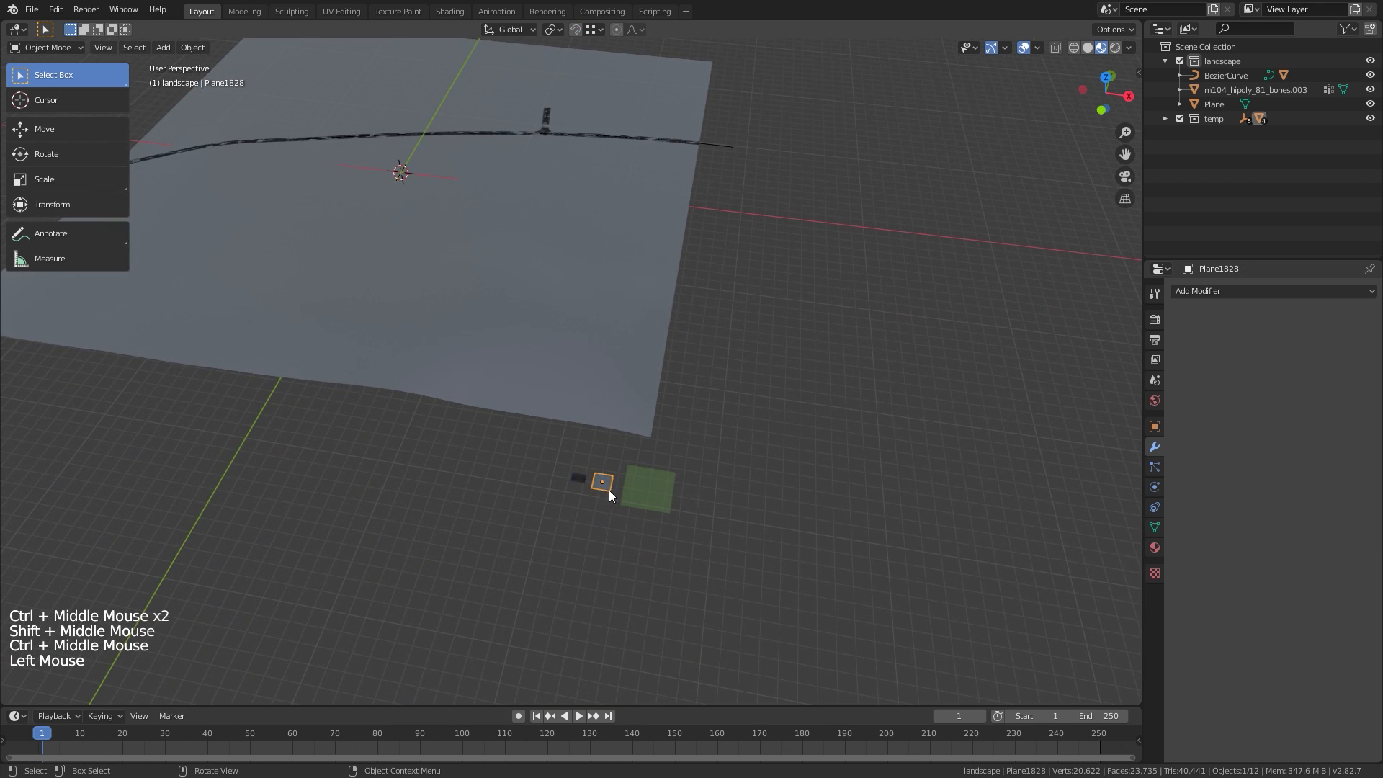
{"action": "key", "text": "q"}
{"action": "left_click", "coordinate": [607, 489]}
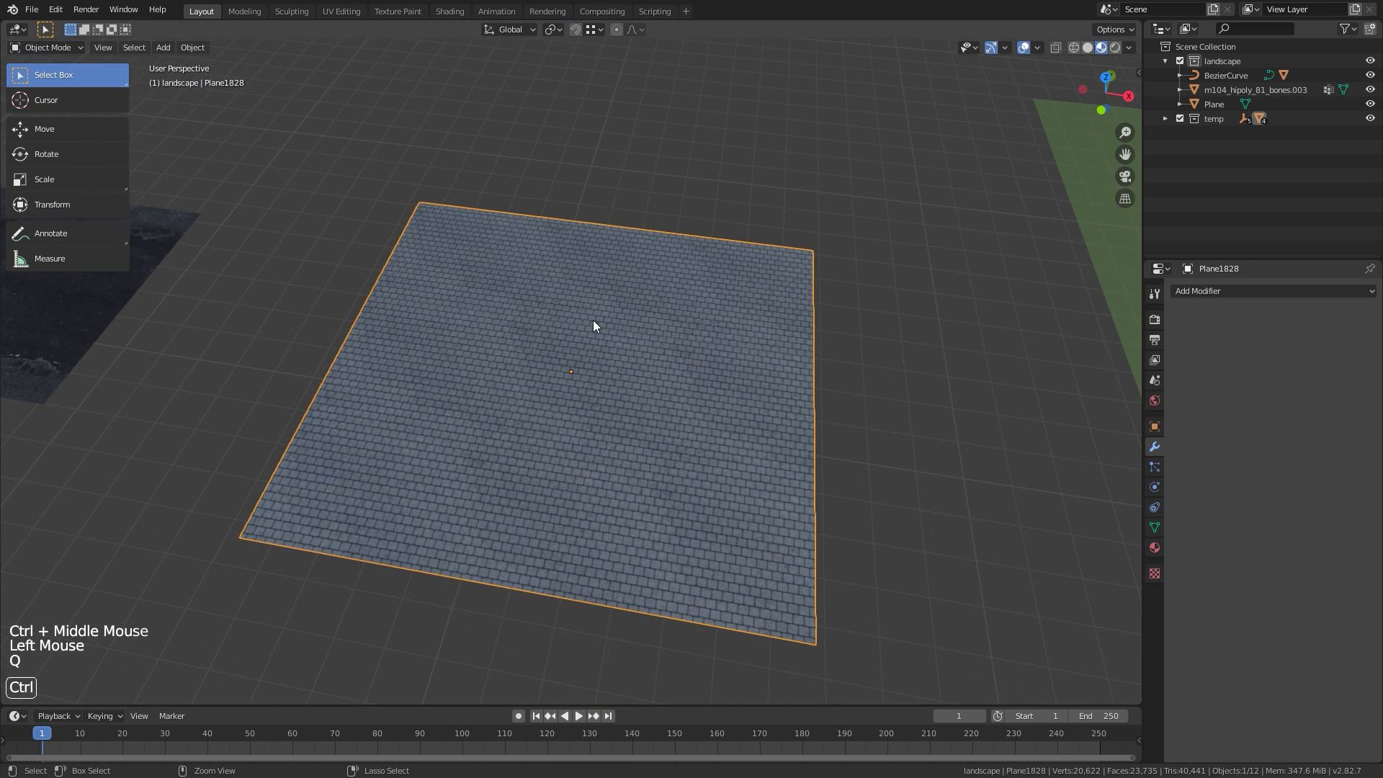
{"action": "middle_click_drag", "start_coordinate": [596, 325], "coordinate": [616, 389], "text": "ctrl"}
{"action": "middle_click_drag", "start_coordinate": [616, 389], "coordinate": [598, 500]}
Duplicate the paving plane in top view and place the copy just above the end of the side road
{"action": "key", "text": "KP_7"}
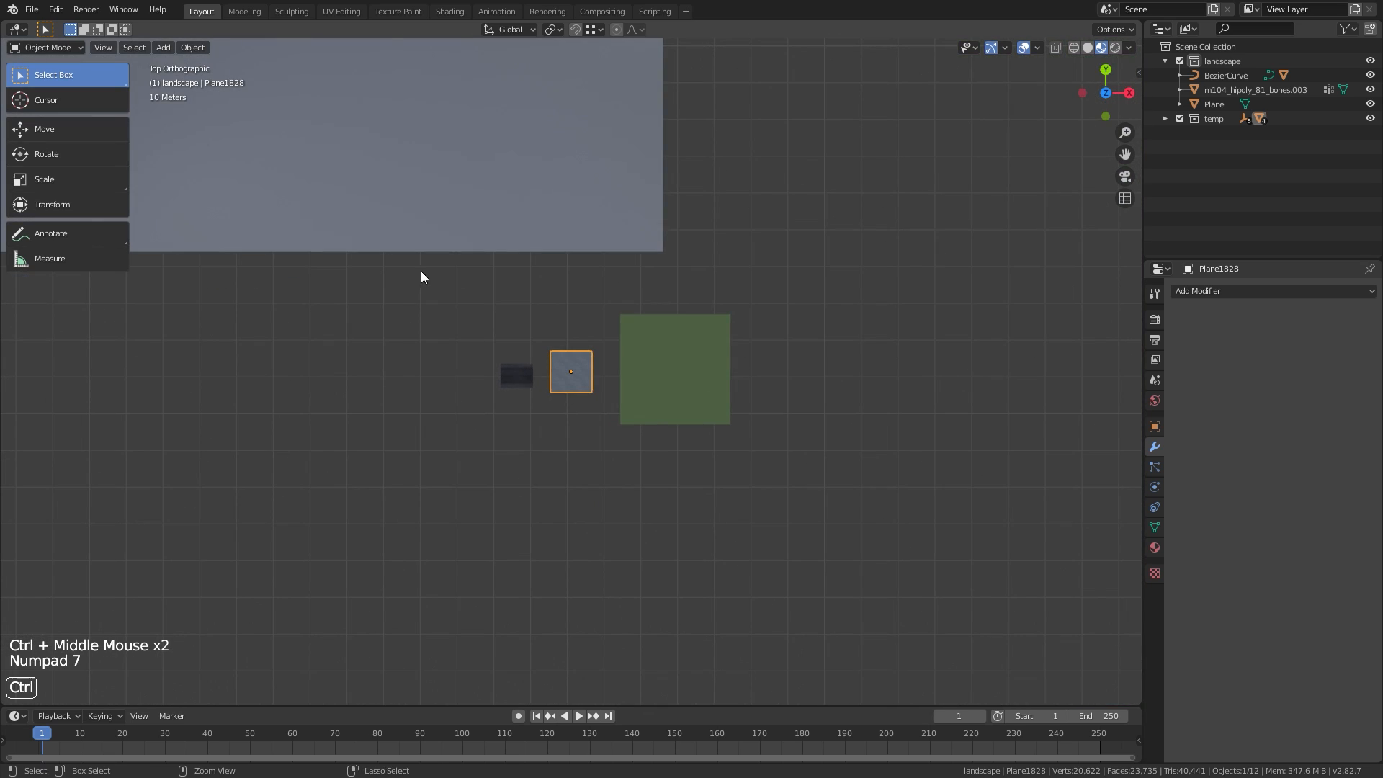
{"action": "middle_click_drag", "start_coordinate": [422, 274], "coordinate": [494, 288], "text": "ctrl"}
{"action": "key", "text": "shift+d"}
{"action": "left_click", "coordinate": [566, 212]}
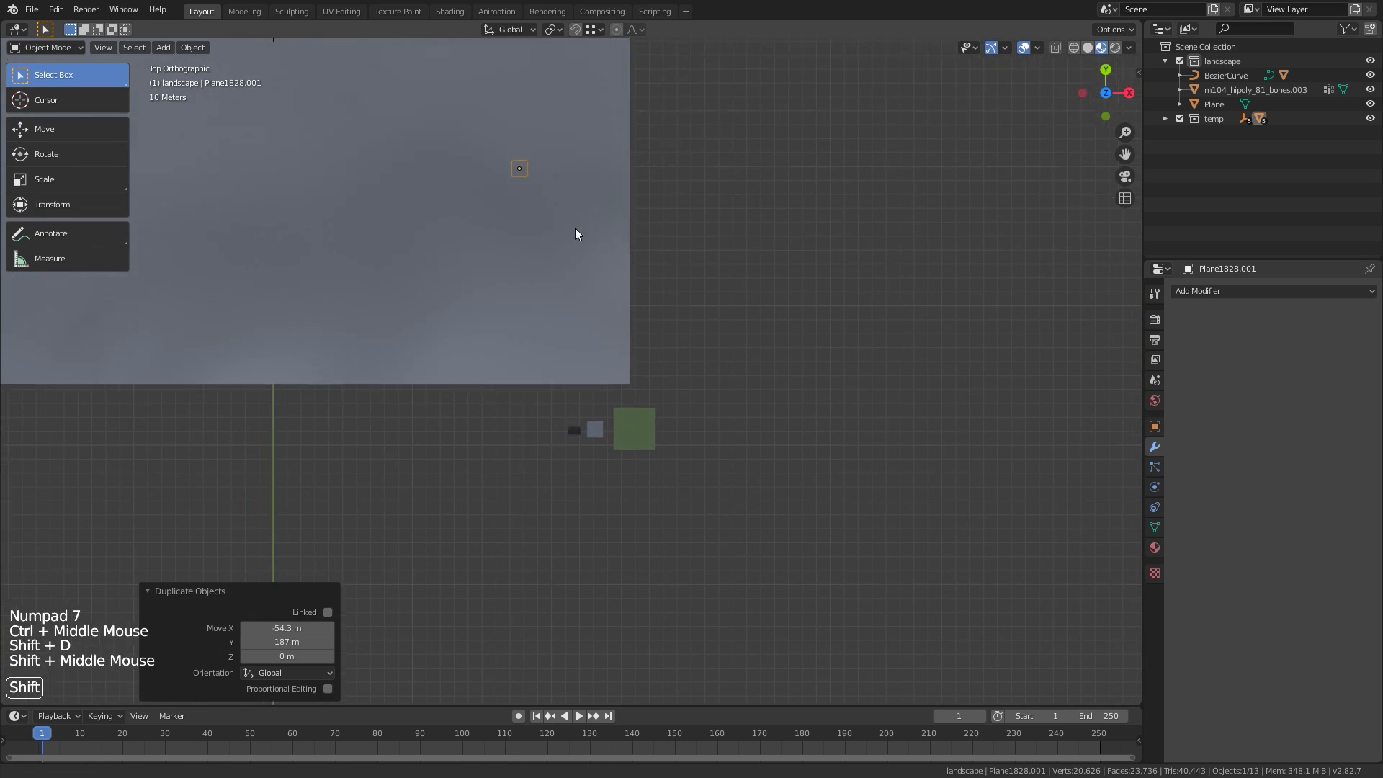
{"action": "middle_click_drag", "start_coordinate": [575, 228], "coordinate": [641, 391], "text": "shift"}
{"action": "key", "text": "g"}
{"action": "left_click", "coordinate": [543, 272]}
{"action": "middle_click_drag", "start_coordinate": [543, 272], "coordinate": [575, 523], "text": "shift"}
{"action": "middle_click_drag", "start_coordinate": [574, 523], "coordinate": [560, 172], "text": "ctrl"}
{"action": "middle_click_drag", "start_coordinate": [561, 174], "coordinate": [671, 190], "text": "shift"}
{"action": "key", "text": "g"}
{"action": "left_click", "coordinate": [617, 285]}
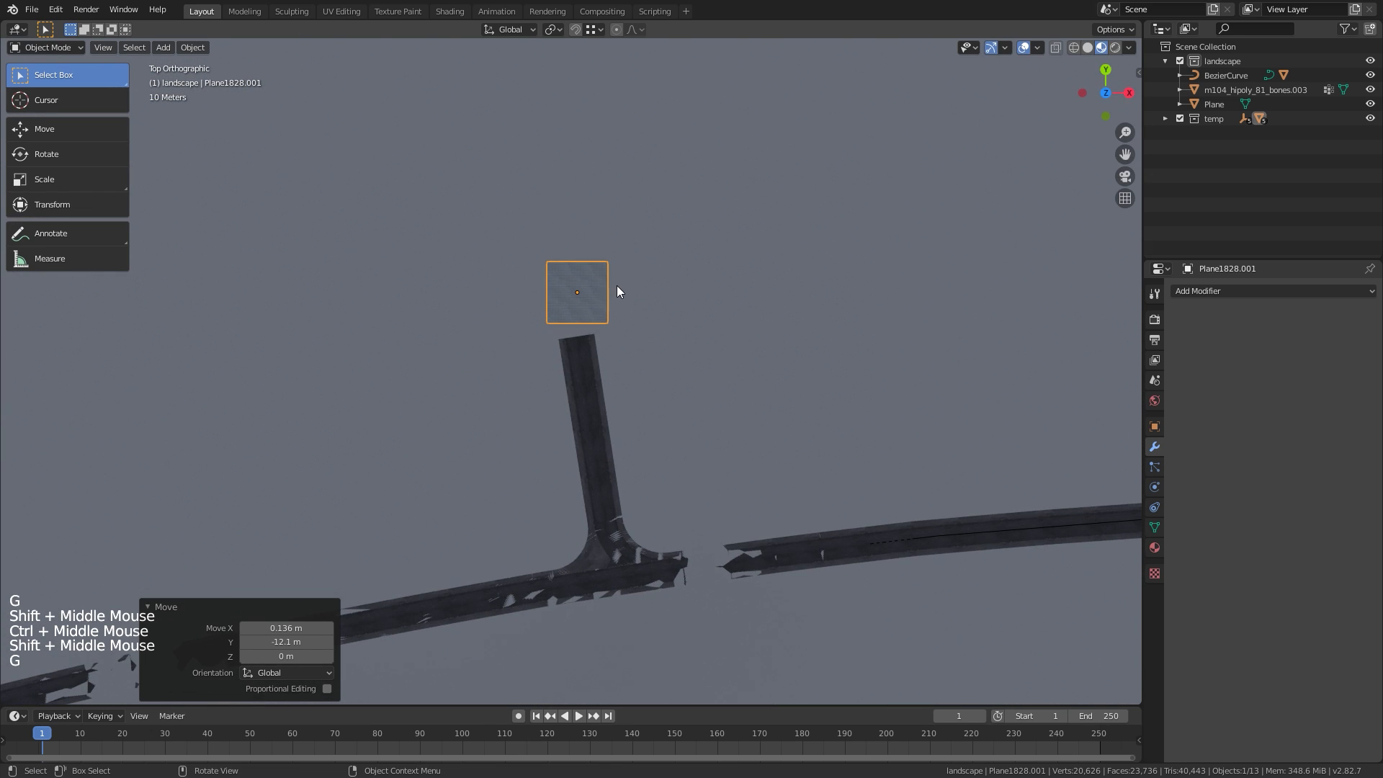
Select the large terrain plane and hide it
{"action": "left_click", "coordinate": [717, 293]}
{"action": "middle_click_drag", "start_coordinate": [717, 294], "coordinate": [599, 247], "text": "ctrl"}
{"action": "key", "text": "h"}
In Edit Mode, enable snapping and snap the paving copy's lower-left corner to the left corner of the side road's end
{"action": "left_click", "coordinate": [600, 247]}
{"action": "middle_click_drag", "start_coordinate": [614, 322], "coordinate": [621, 345], "text": "shift"}
{"action": "middle_click_drag", "start_coordinate": [621, 346], "coordinate": [557, 309], "text": "ctrl"}
{"action": "key", "text": "Tab"}
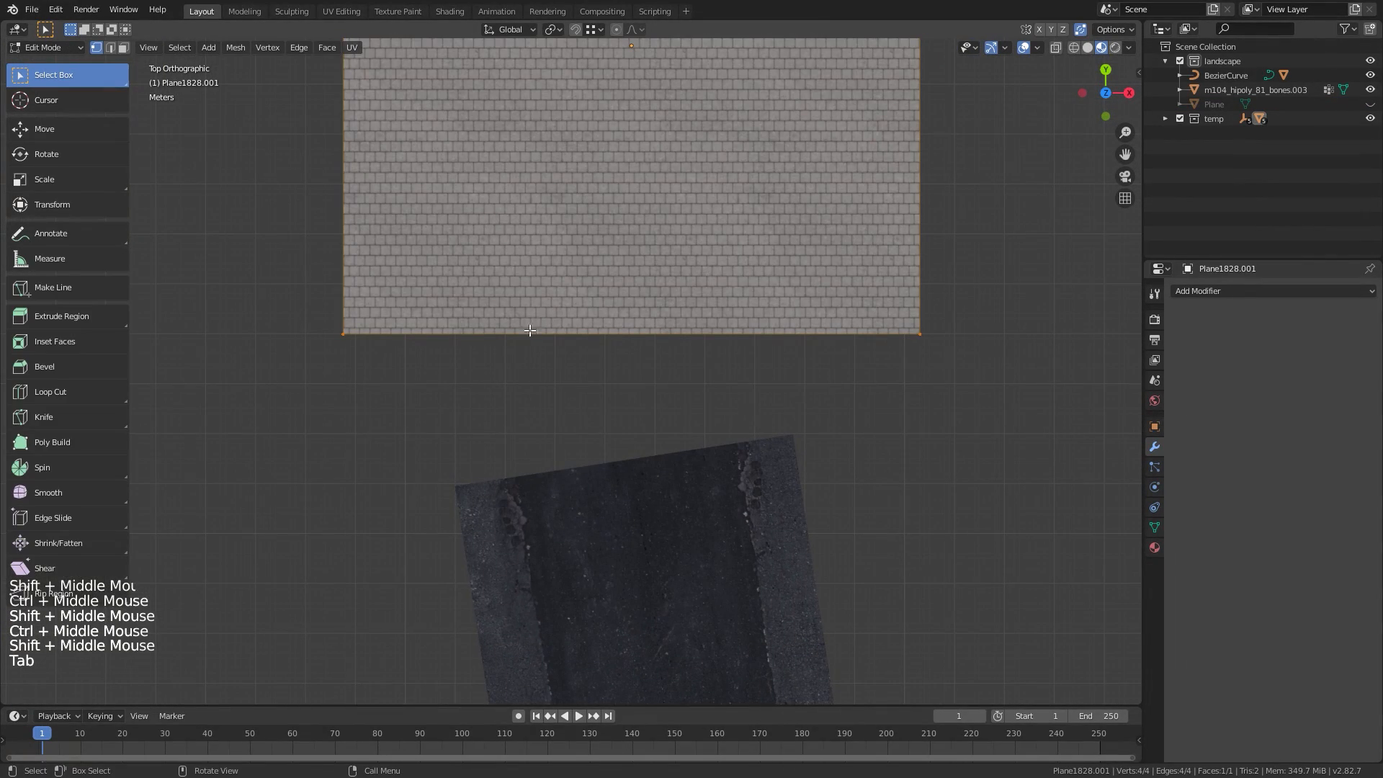
{"action": "left_click", "coordinate": [579, 31]}
{"action": "key", "text": "g"}
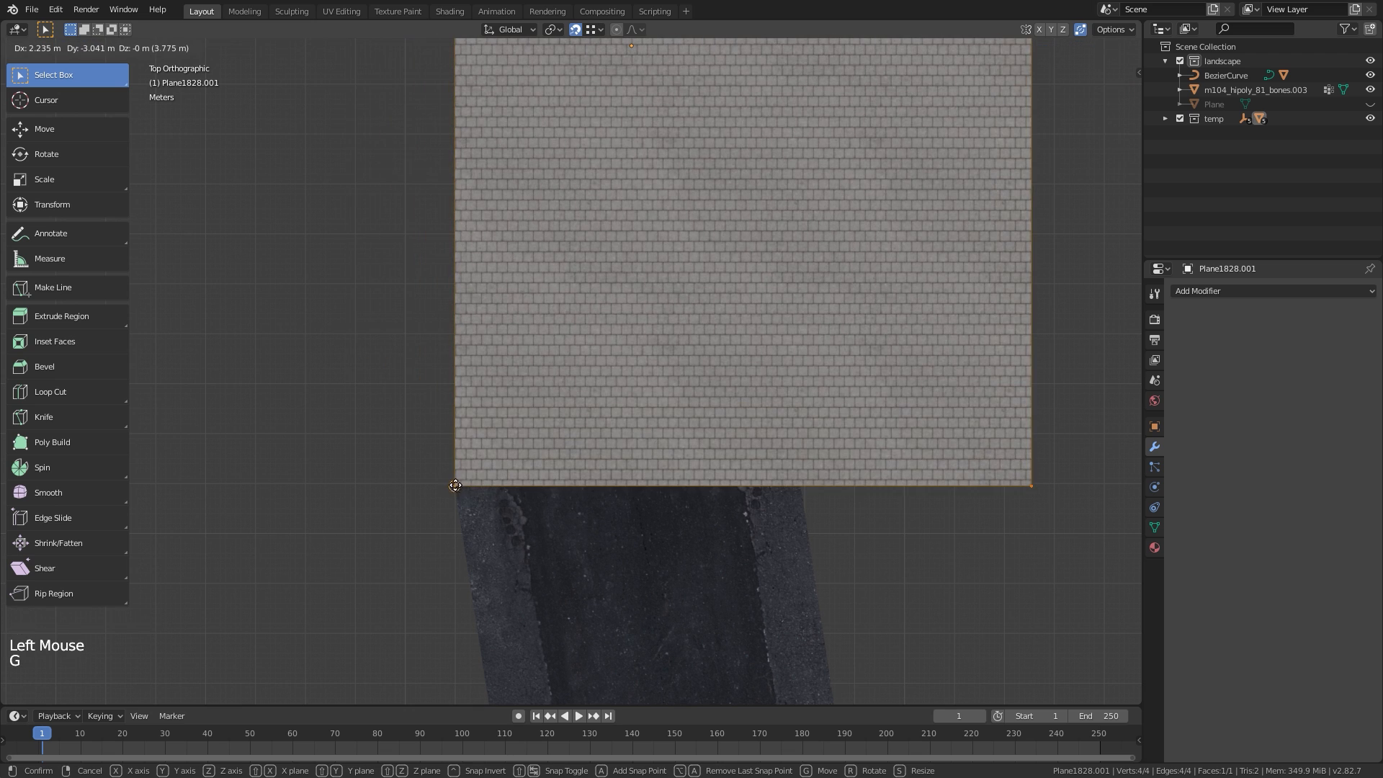
{"action": "left_click", "coordinate": [455, 486]}
Snap the 3D cursor to the paving's lower-left corner vertex and set the transform pivot point to 3D Cursor
{"action": "middle_click_drag", "start_coordinate": [442, 470], "coordinate": [447, 411], "text": "shift"}
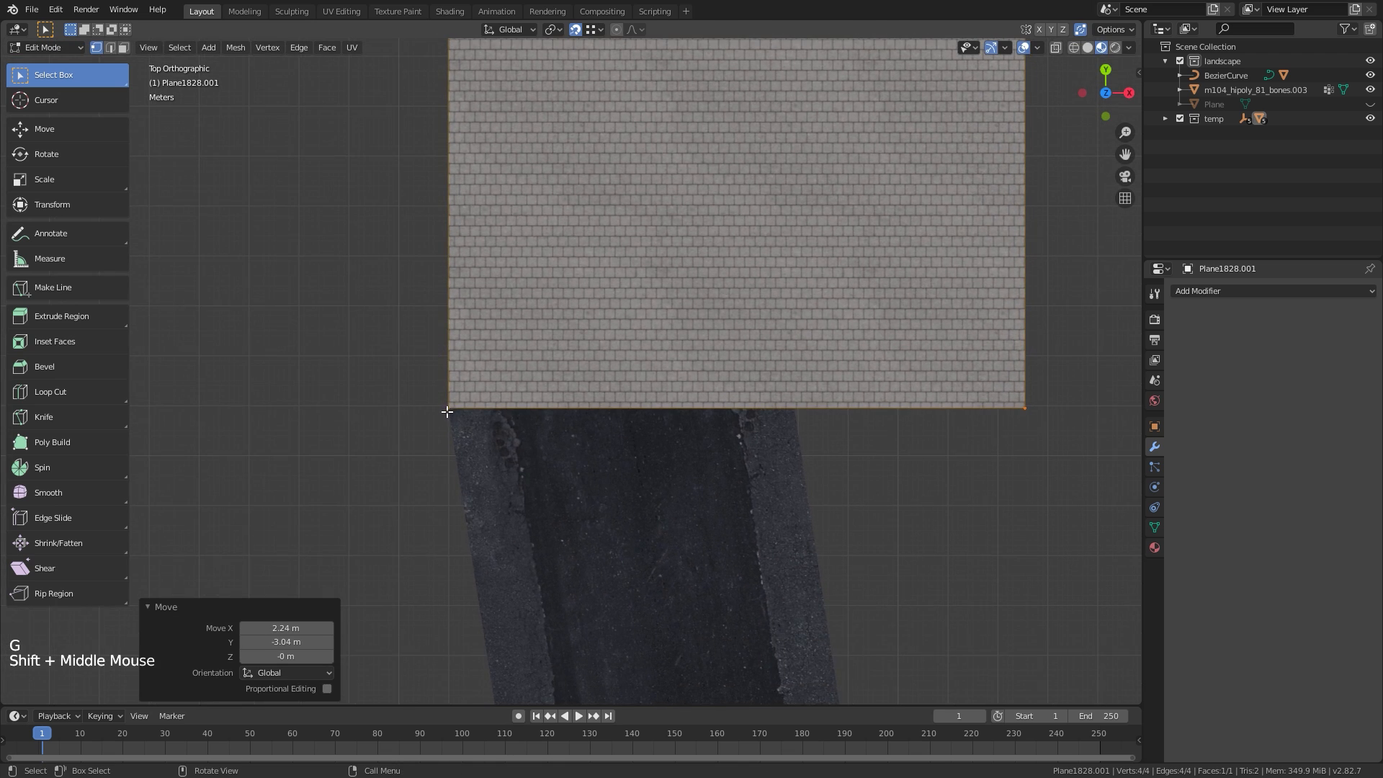
{"action": "left_click", "coordinate": [447, 414]}
{"action": "key", "text": "shift+s"}
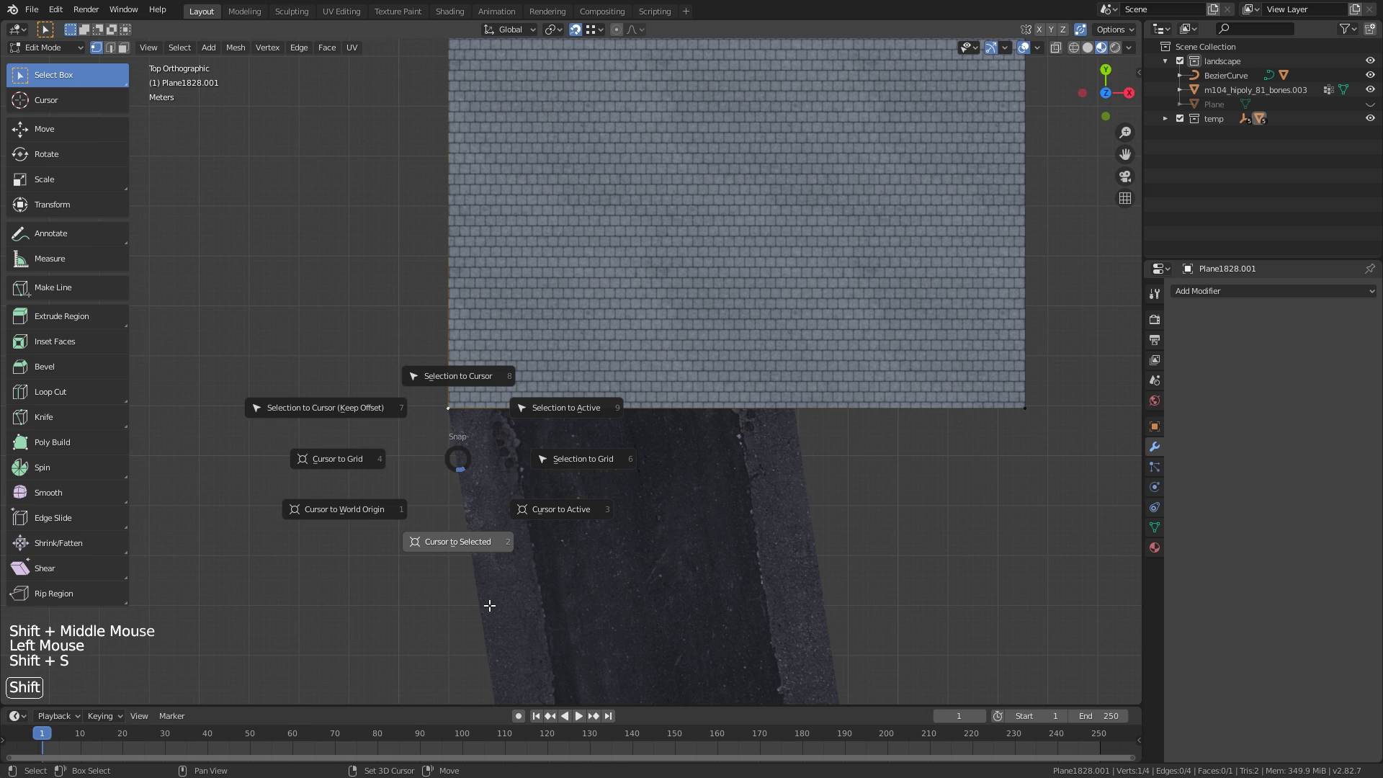
{"action": "left_click", "coordinate": [489, 606]}
{"action": "left_click", "coordinate": [554, 29]}
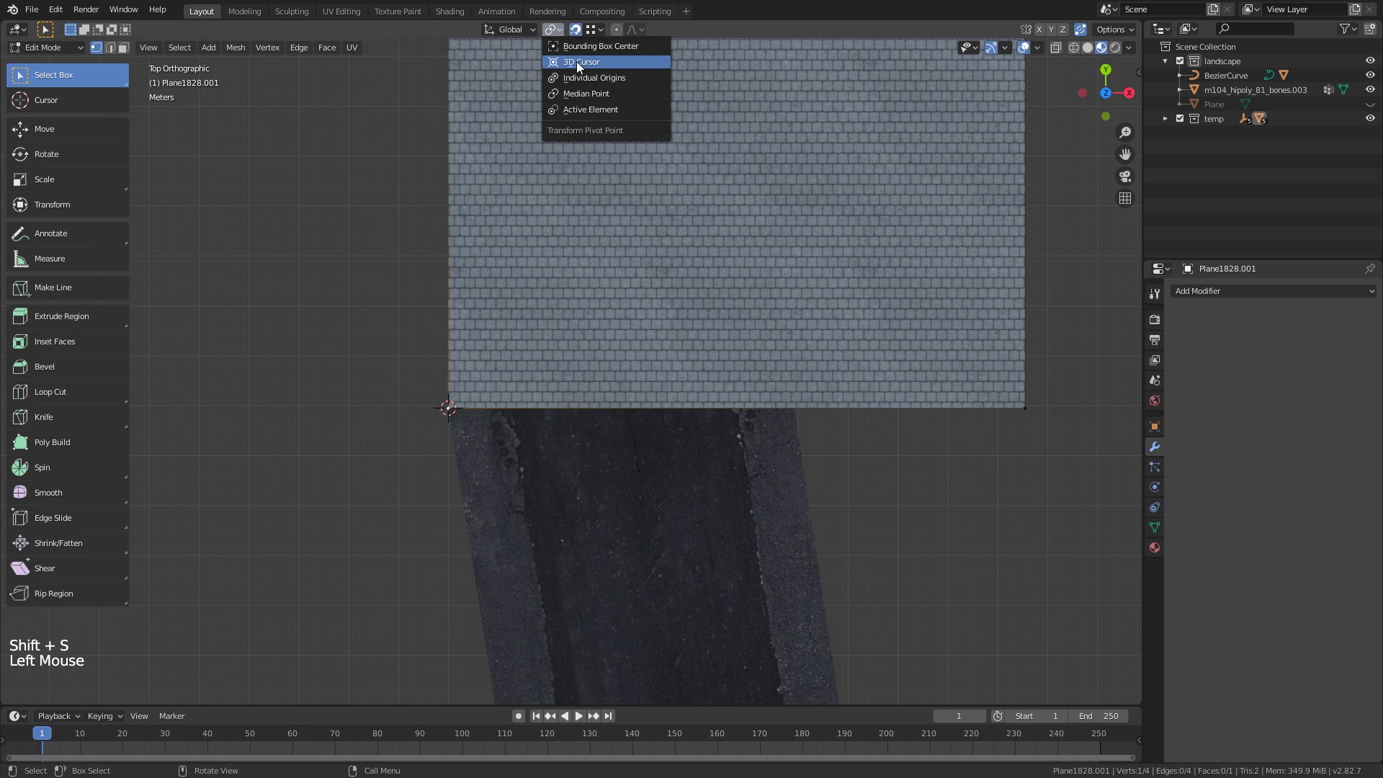
{"action": "left_click", "coordinate": [574, 62]}
Enable snapping for Rotate and rotate the whole paving face about -8.7° around the cursor, aligning it with the road's end
{"action": "middle_click_drag", "start_coordinate": [620, 45], "coordinate": [596, 60], "text": "shift"}
{"action": "left_click", "coordinate": [596, 29]}
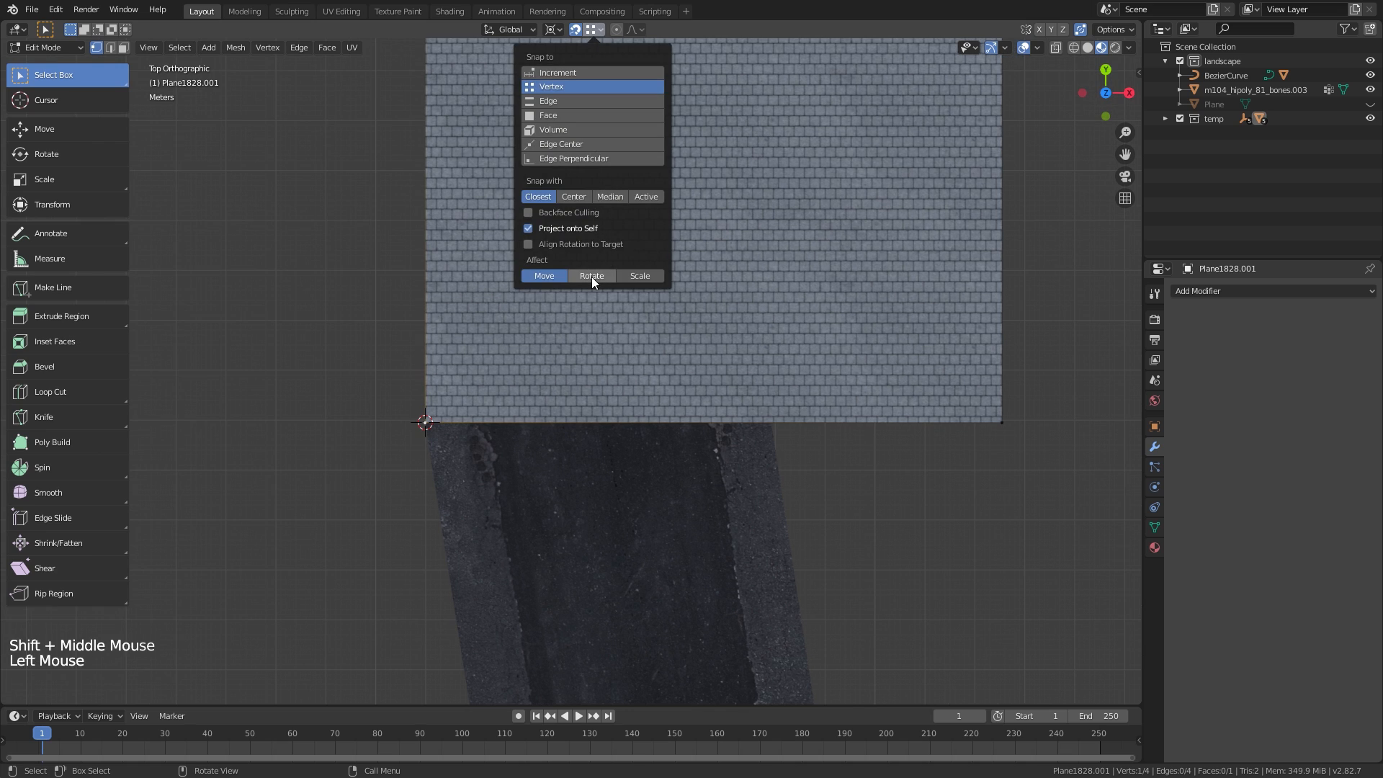
{"action": "middle_click_drag", "start_coordinate": [708, 461], "coordinate": [714, 466], "text": "shift"}
{"action": "key", "text": "a"}
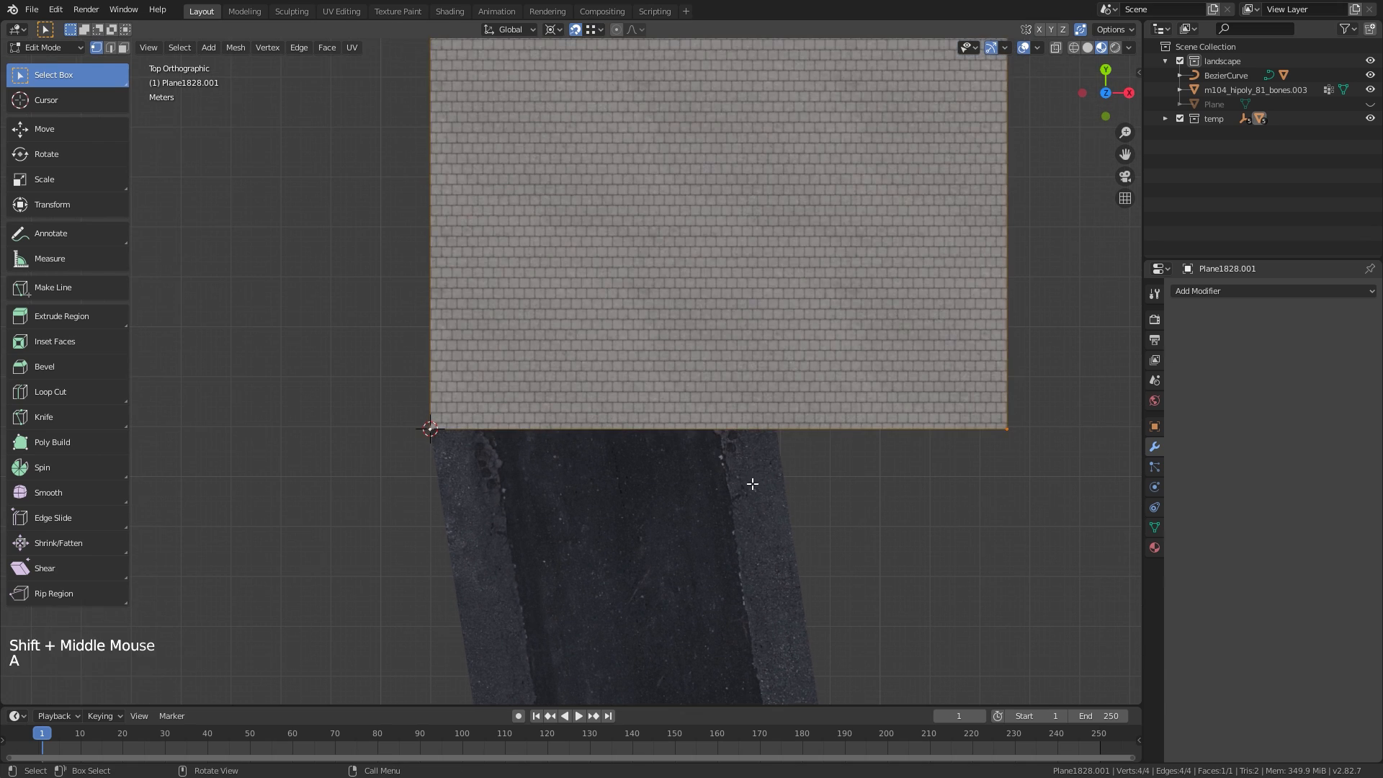
{"action": "key", "text": "r"}
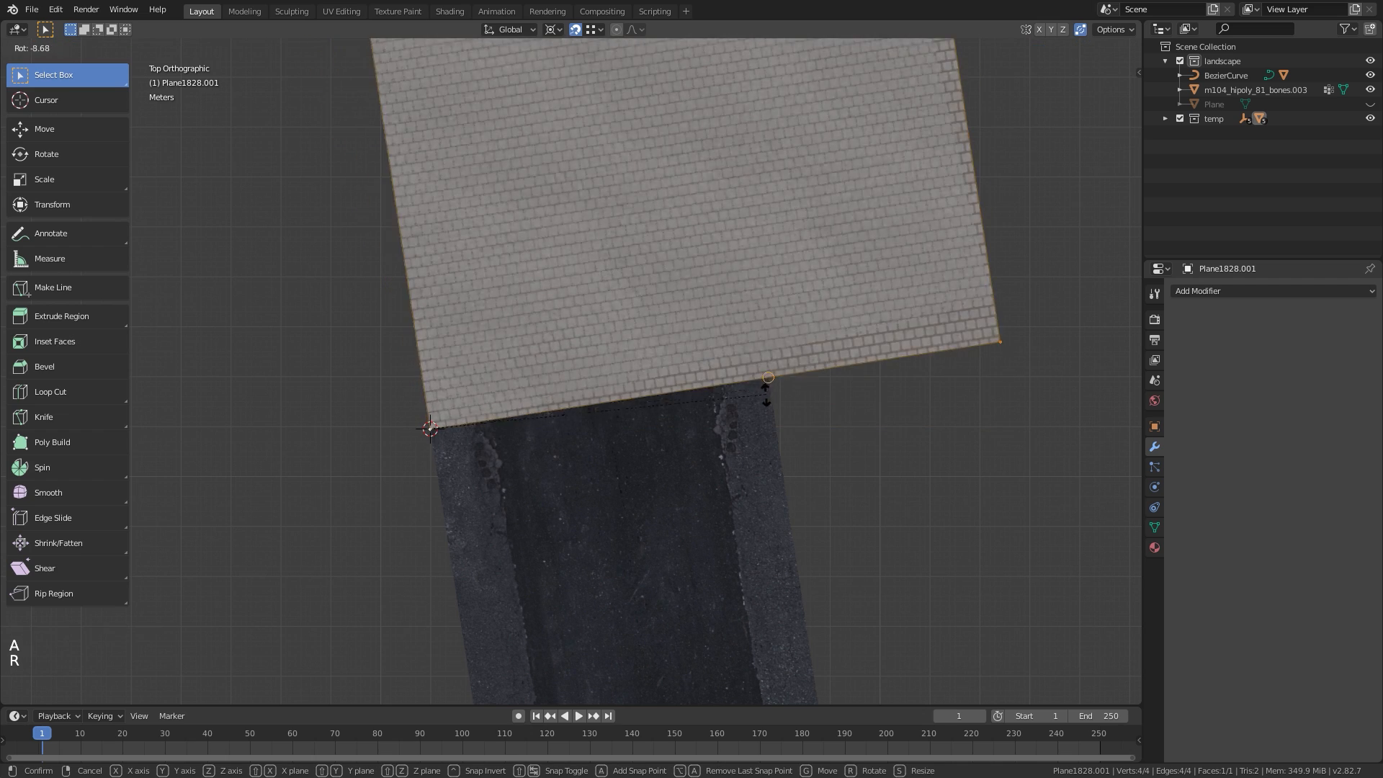
{"action": "left_click", "coordinate": [772, 380]}
Set the transform pivot point to Bounding Box Center
{"action": "middle_click_drag", "start_coordinate": [763, 418], "coordinate": [602, 532], "text": "ctrl"}
{"action": "middle_click_drag", "start_coordinate": [633, 346], "coordinate": [748, 323], "text": "shift"}
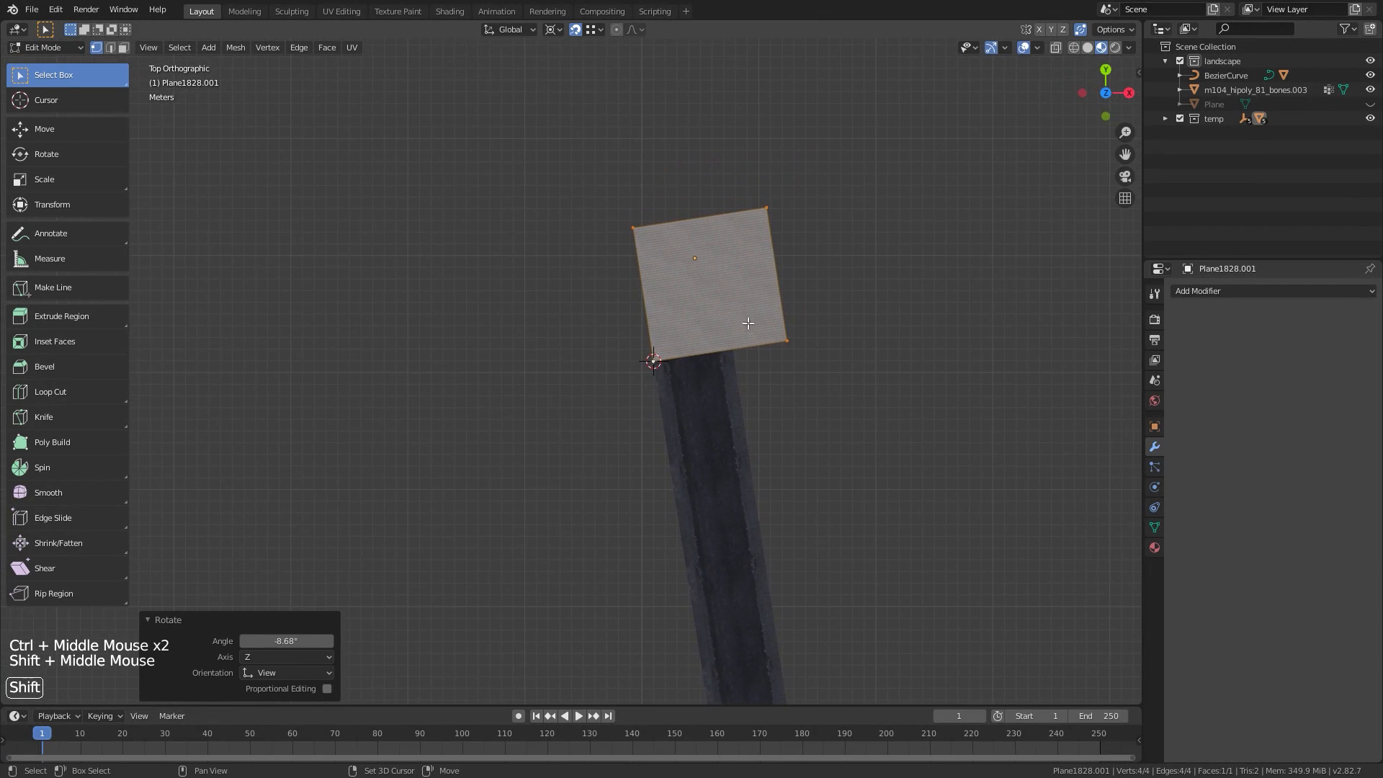
{"action": "left_click", "coordinate": [553, 30]}
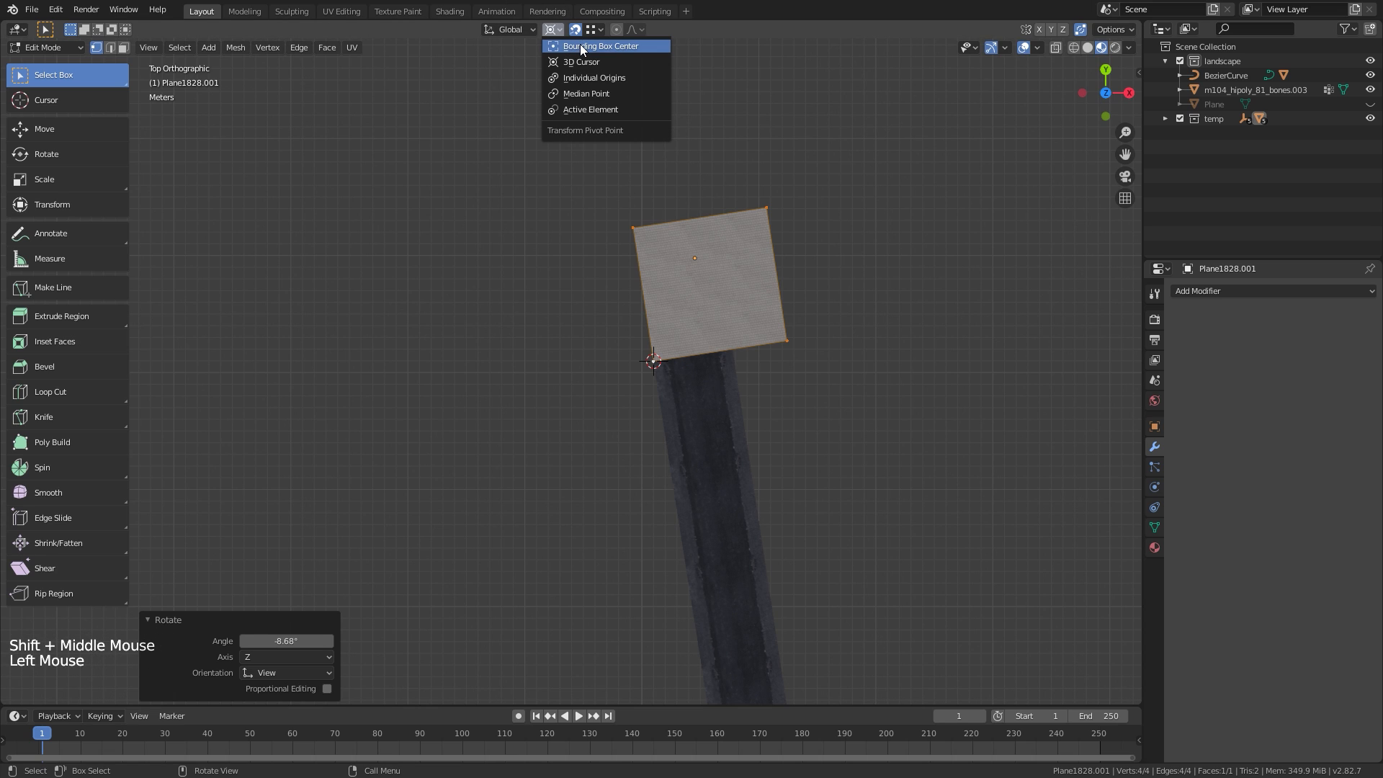
{"action": "left_click", "coordinate": [580, 46]}
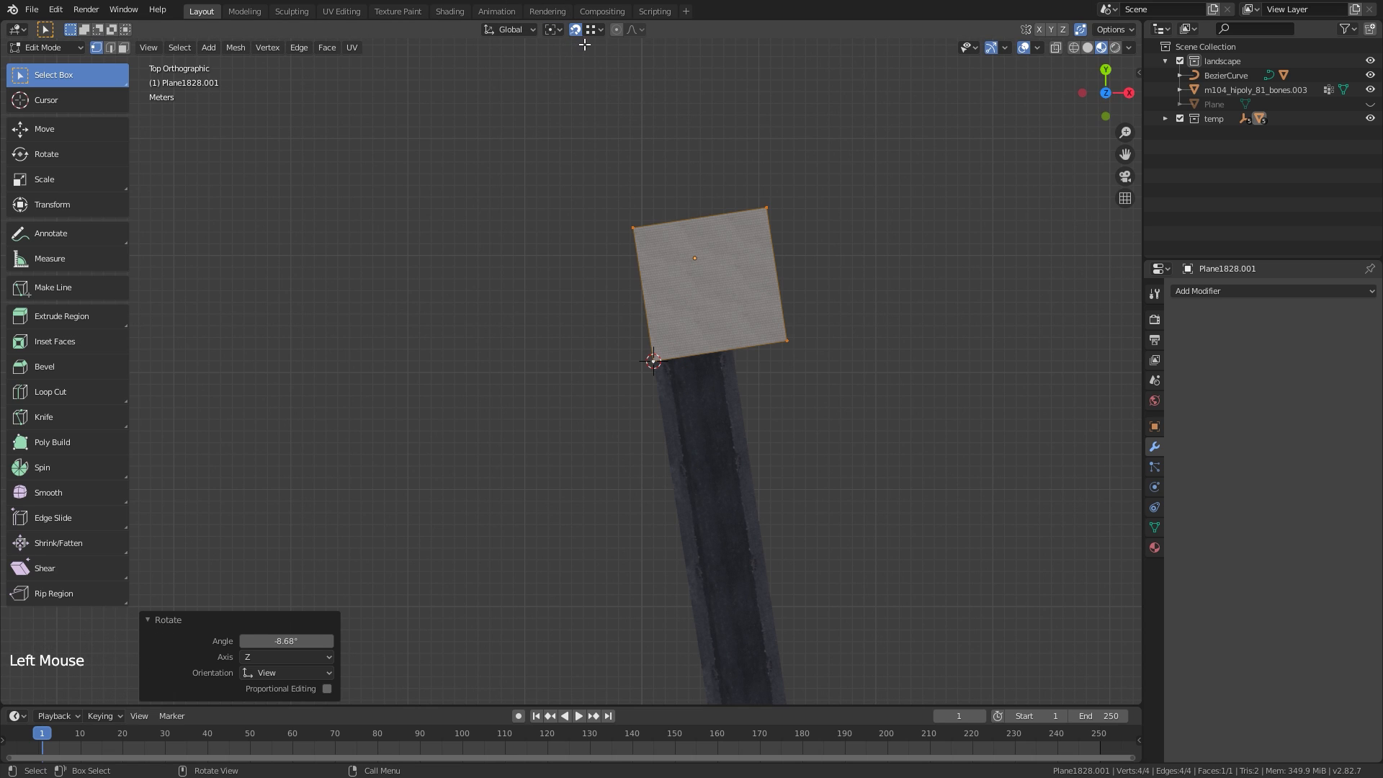
Duplicate the paving face twice, snapping each copy edge to edge on the left to extend the row
{"action": "key", "text": "shift+d"}
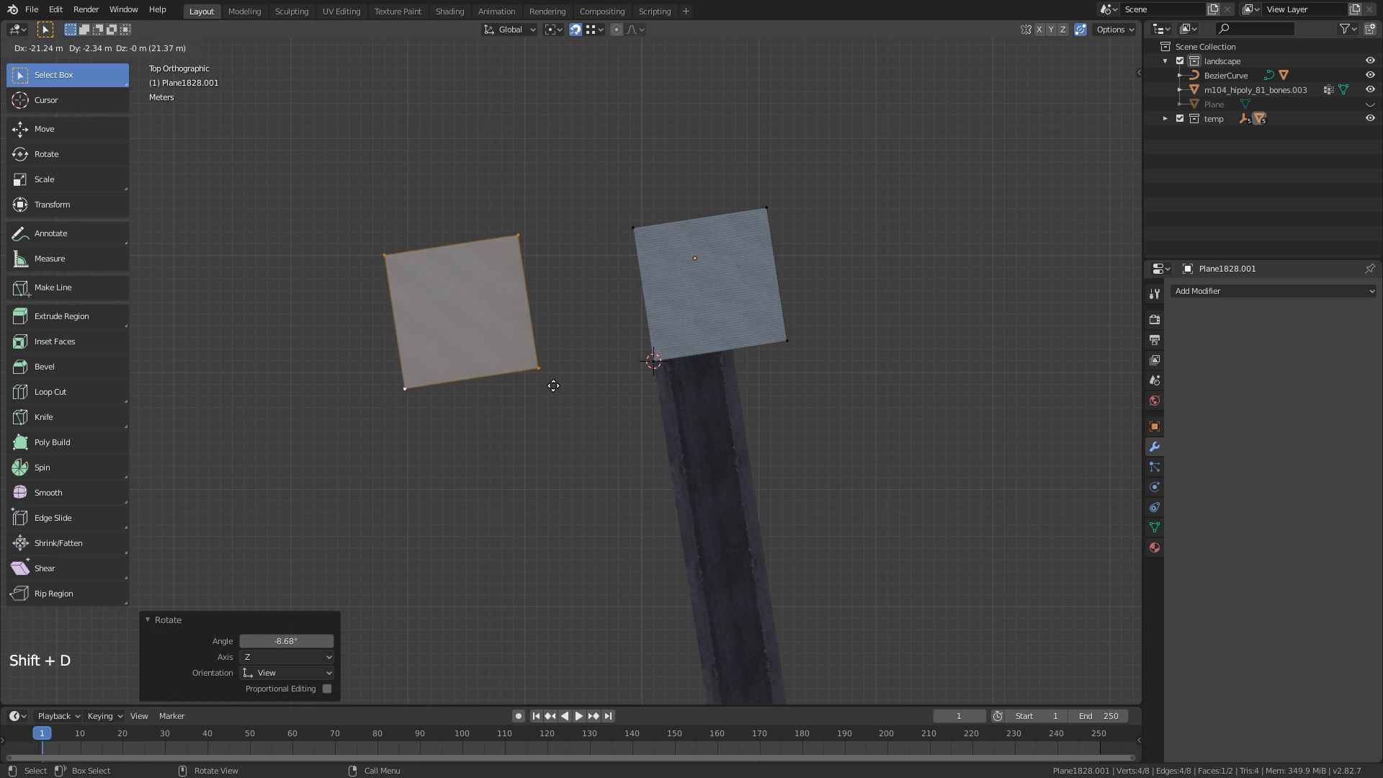
{"action": "left_click", "coordinate": [553, 381]}
{"action": "key", "text": "g"}
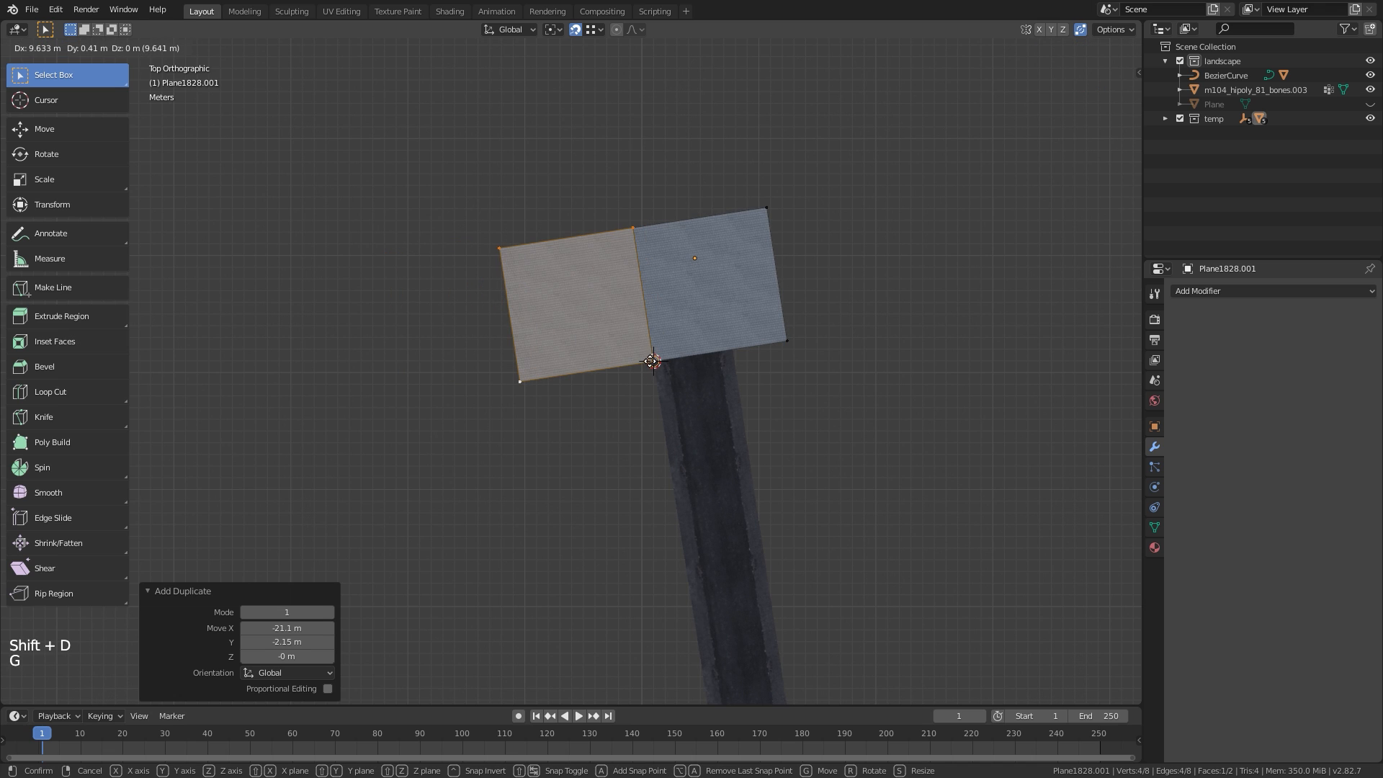
{"action": "left_click", "coordinate": [646, 371]}
{"action": "key", "text": "shift+d"}
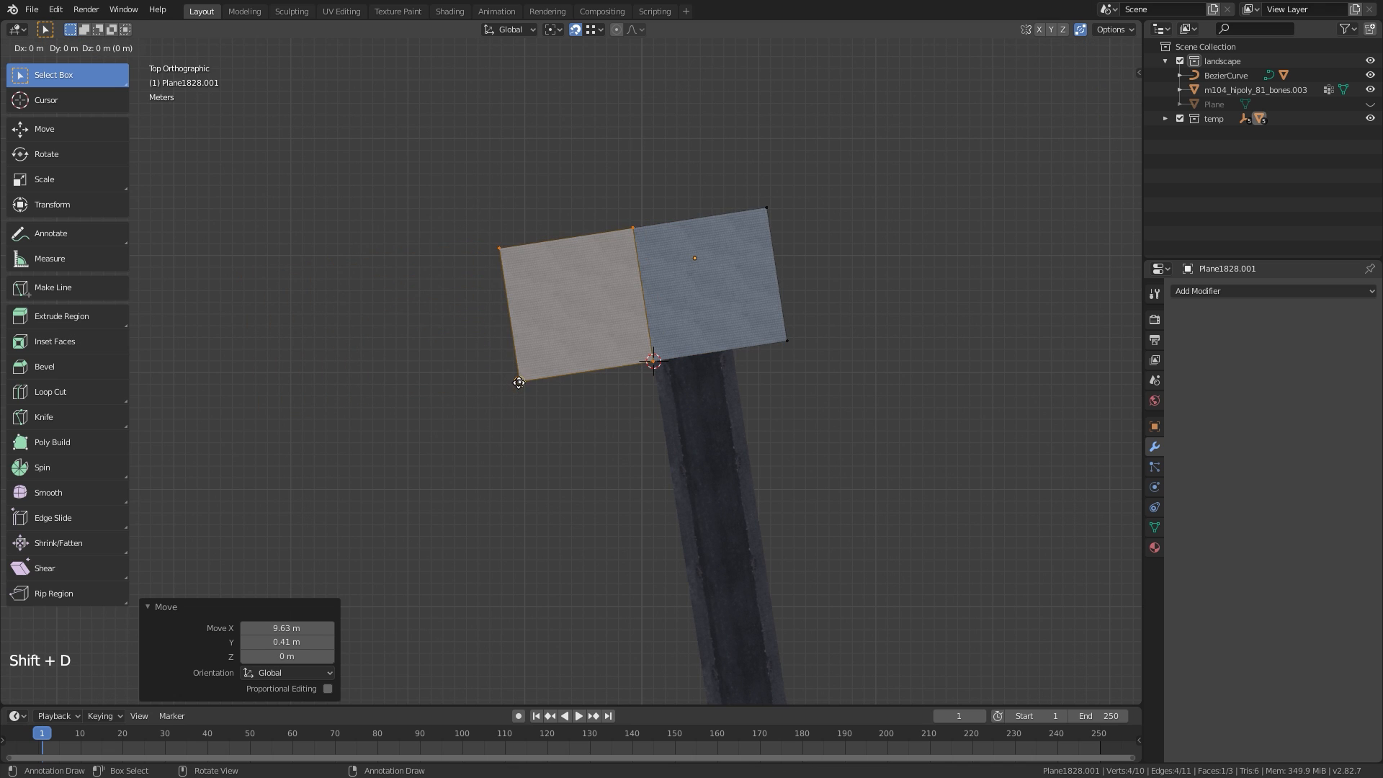
{"action": "left_click", "coordinate": [461, 405]}
{"action": "key", "text": "g"}
{"action": "left_click", "coordinate": [532, 374]}
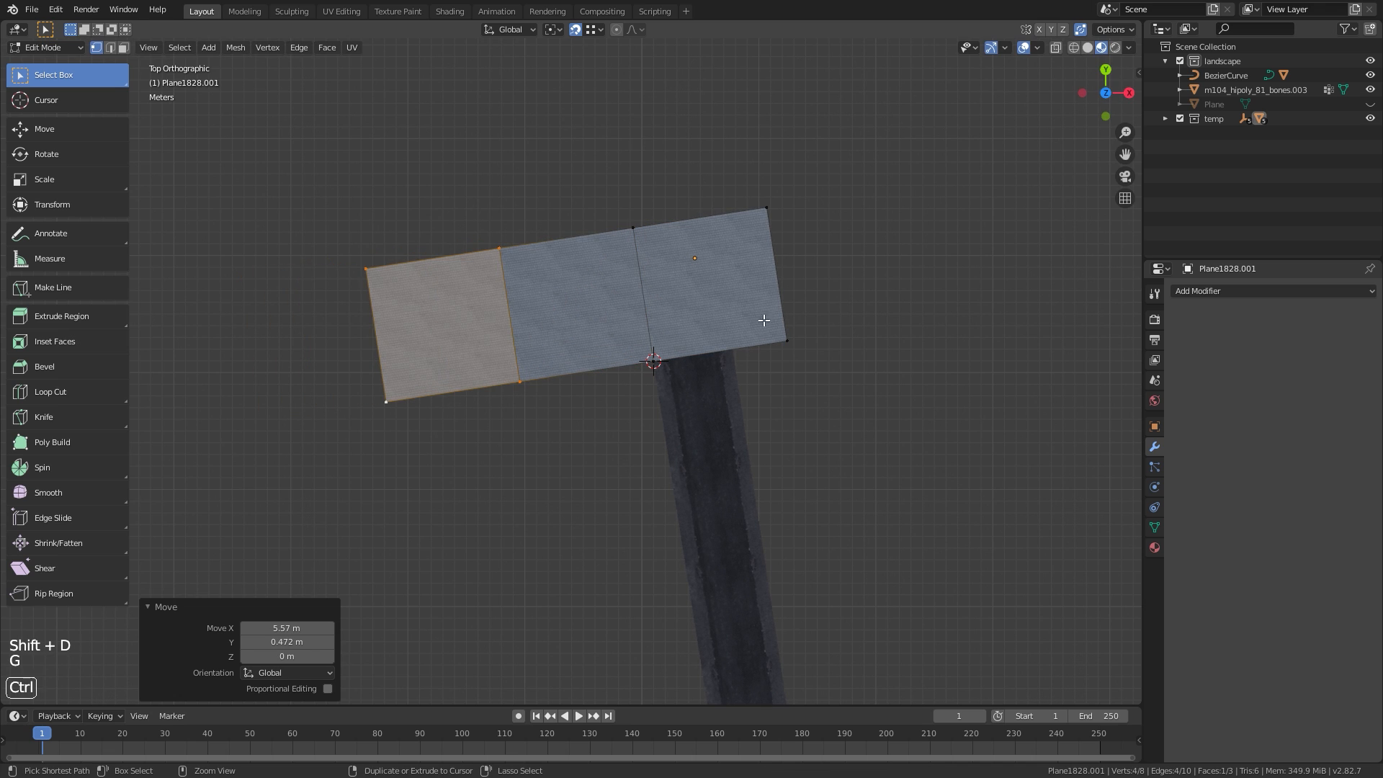
Duplicate the paving face once more and snap the copy to the right edge of the original tile
{"action": "middle_click_drag", "start_coordinate": [734, 370], "coordinate": [660, 388], "text": "shift"}
{"action": "key", "text": "shift+d"}
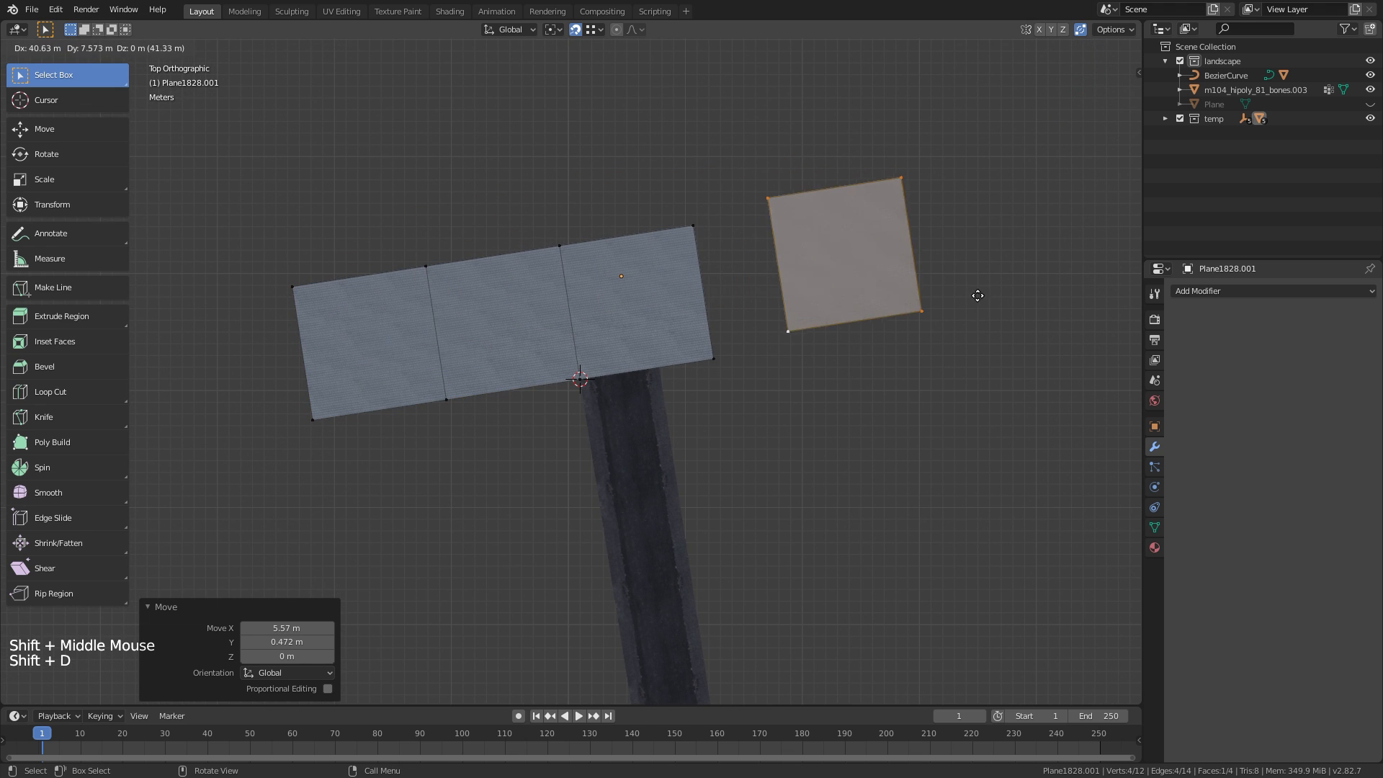
{"action": "left_click", "coordinate": [713, 361]}
{"action": "key", "text": "g"}
{"action": "left_click", "coordinate": [713, 363]}
Duplicate the whole row of four paving tiles and snap the copy along the row's far edge as a second row
{"action": "key", "text": "a"}
{"action": "key", "text": "shift+d"}
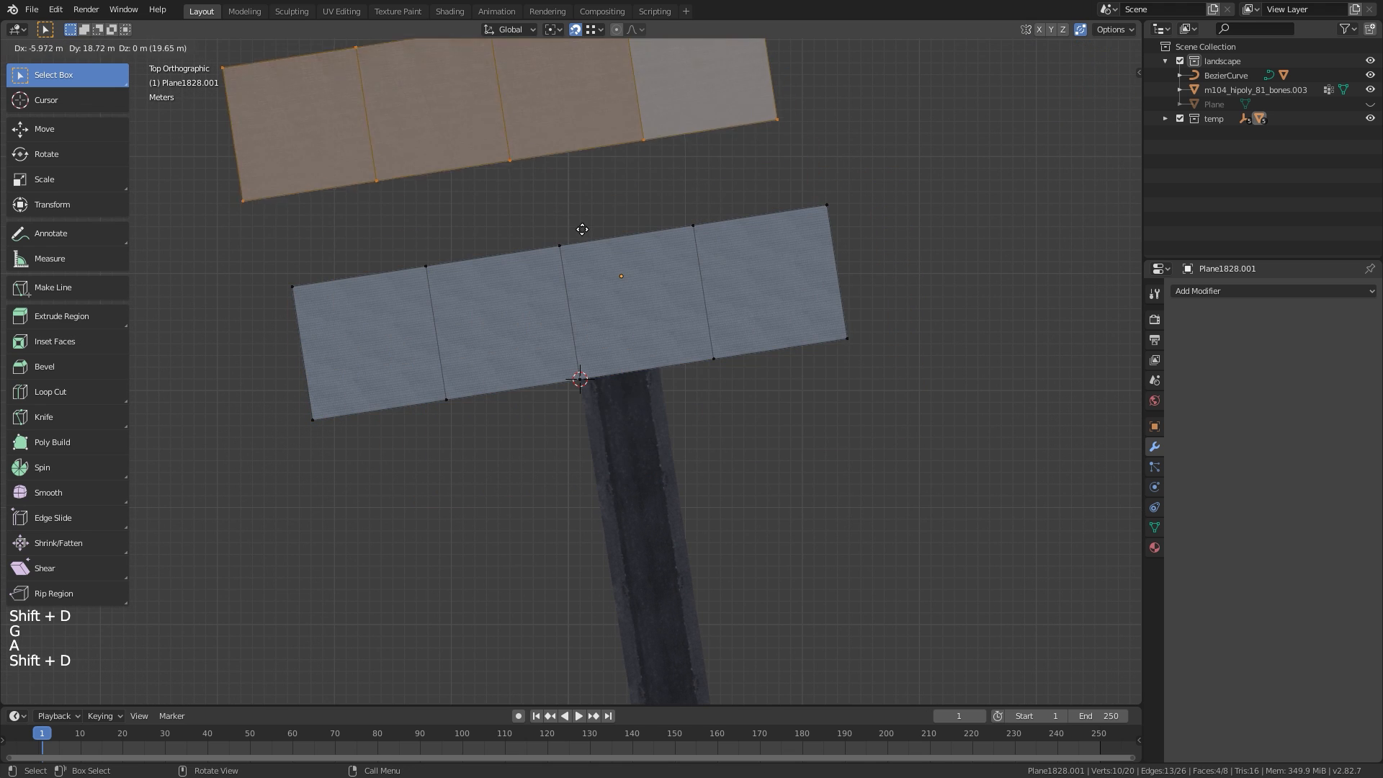
{"action": "left_click", "coordinate": [580, 231]}
{"action": "key", "text": "g"}
{"action": "left_click", "coordinate": [822, 213]}
{"action": "middle_click_drag", "start_coordinate": [680, 376], "coordinate": [789, 422], "text": "shift"}
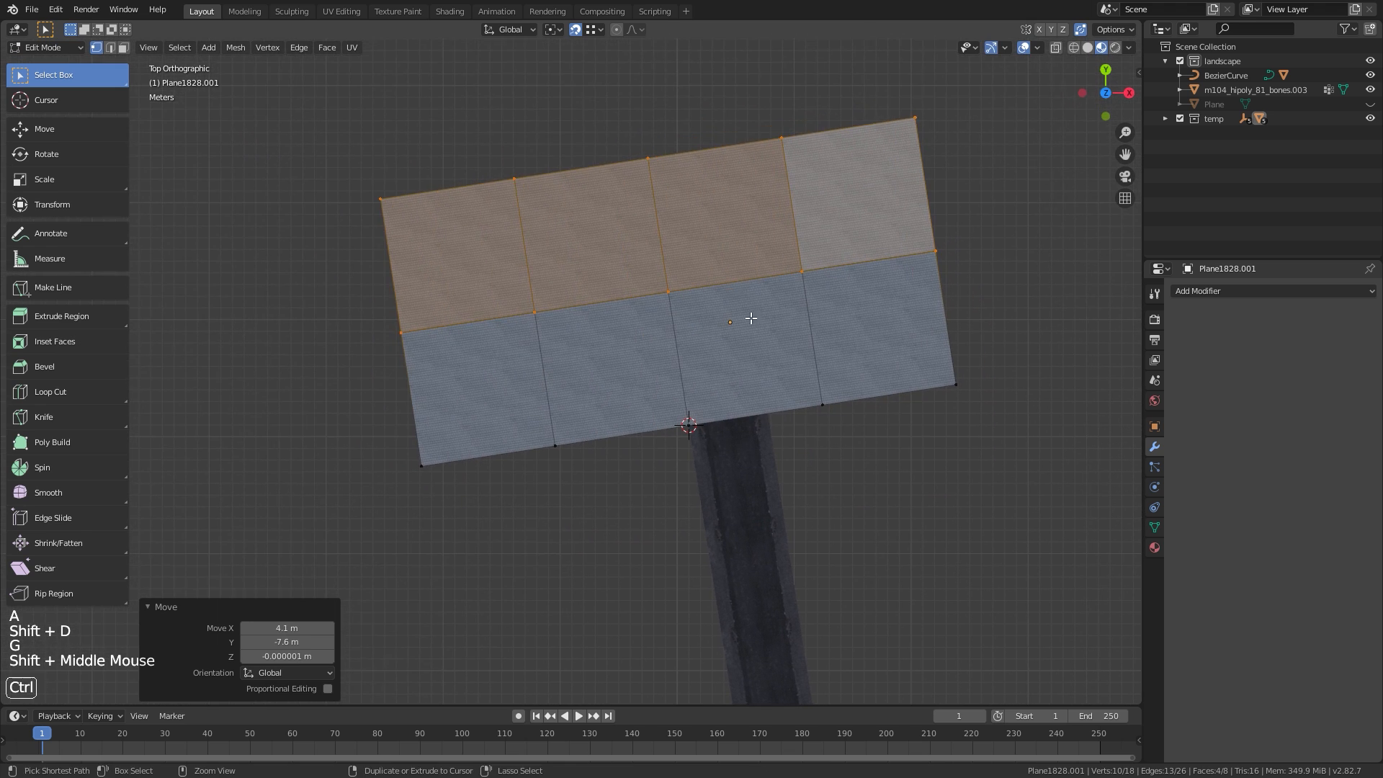
Select all the paving faces and subdivide them with one cut
{"action": "middle_click_drag", "start_coordinate": [750, 317], "coordinate": [706, 355], "text": "ctrl"}
{"action": "middle_click_drag", "start_coordinate": [707, 356], "coordinate": [710, 317], "text": "ctrl"}
{"action": "middle_click_drag", "start_coordinate": [685, 435], "coordinate": [644, 366], "text": "shift"}
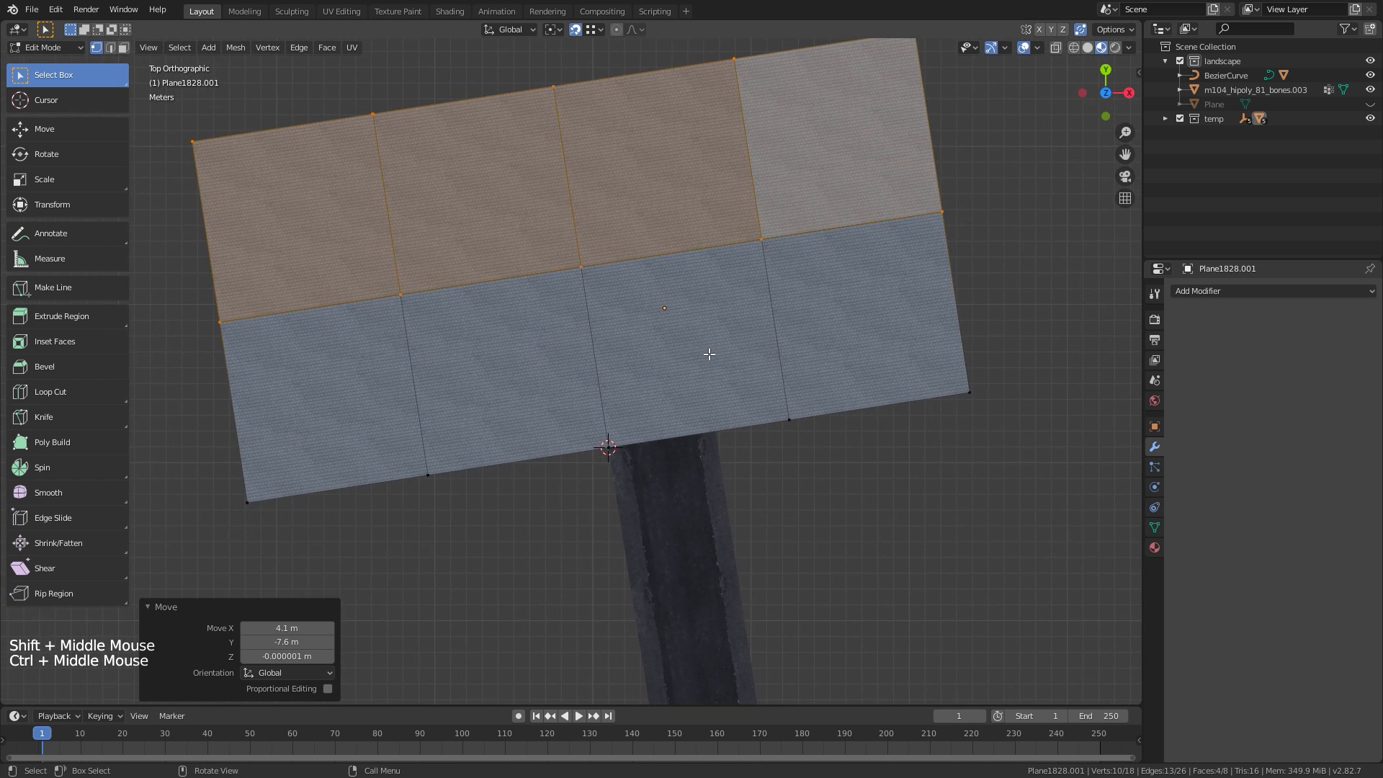
{"action": "key", "text": "a"}
{"action": "right_click", "coordinate": [677, 321]}
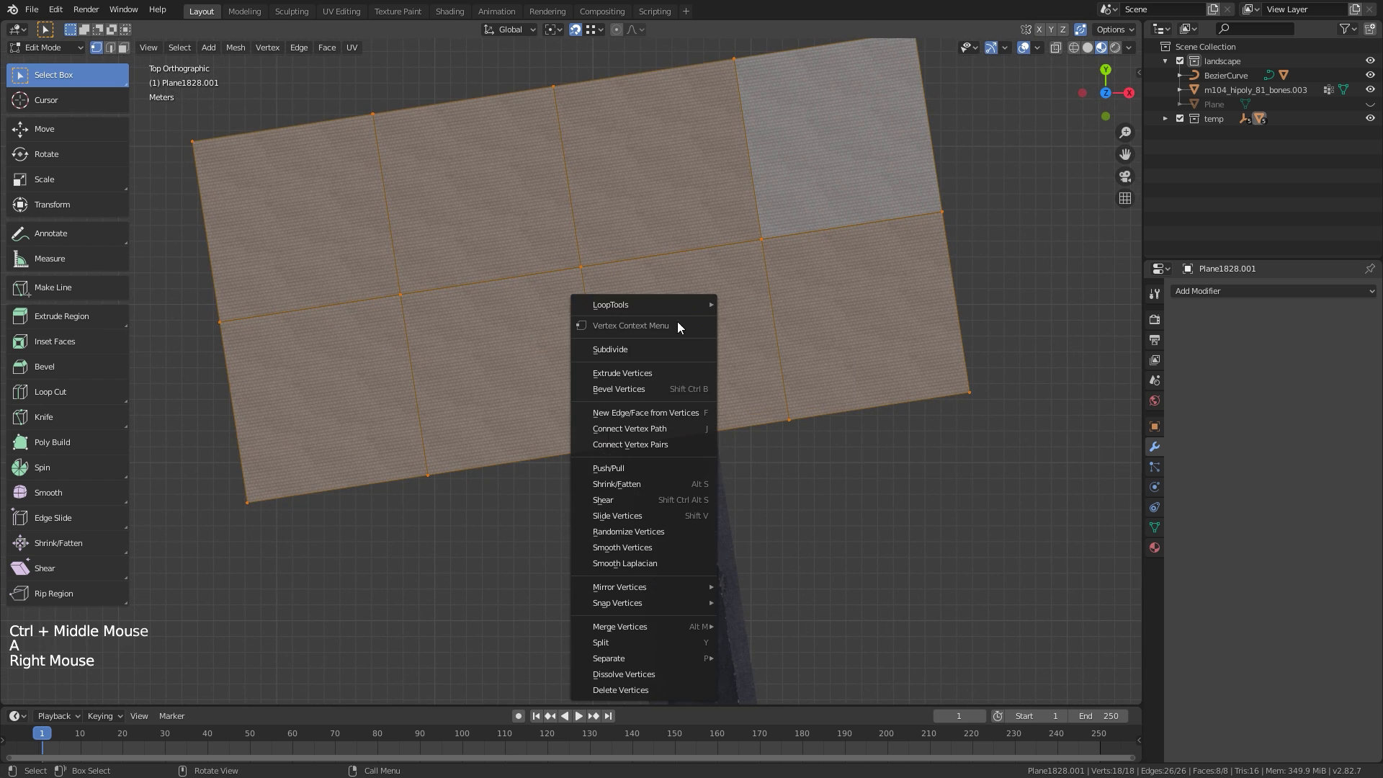
{"action": "left_click", "coordinate": [626, 349]}
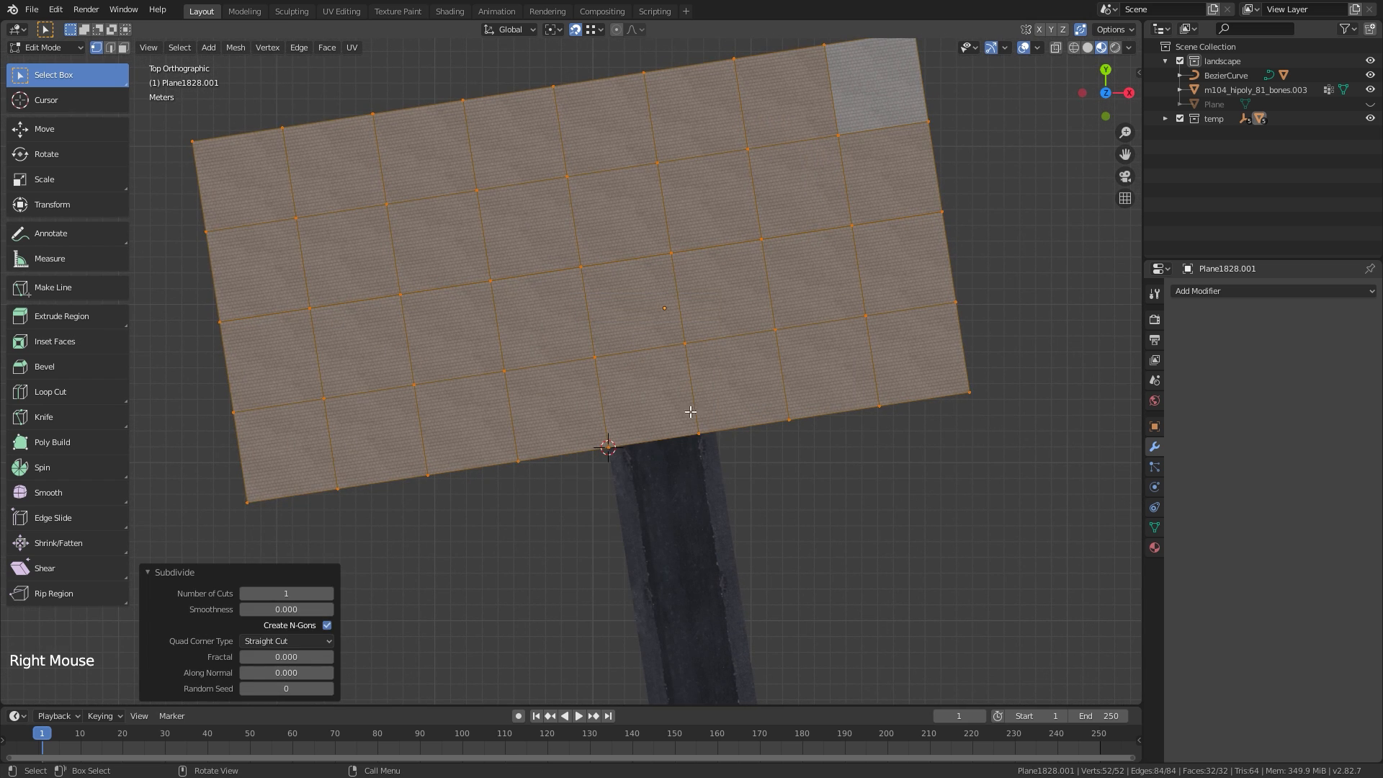
Return to Object Mode and unhide the terrain plane
{"action": "left_click", "coordinate": [61, 49]}
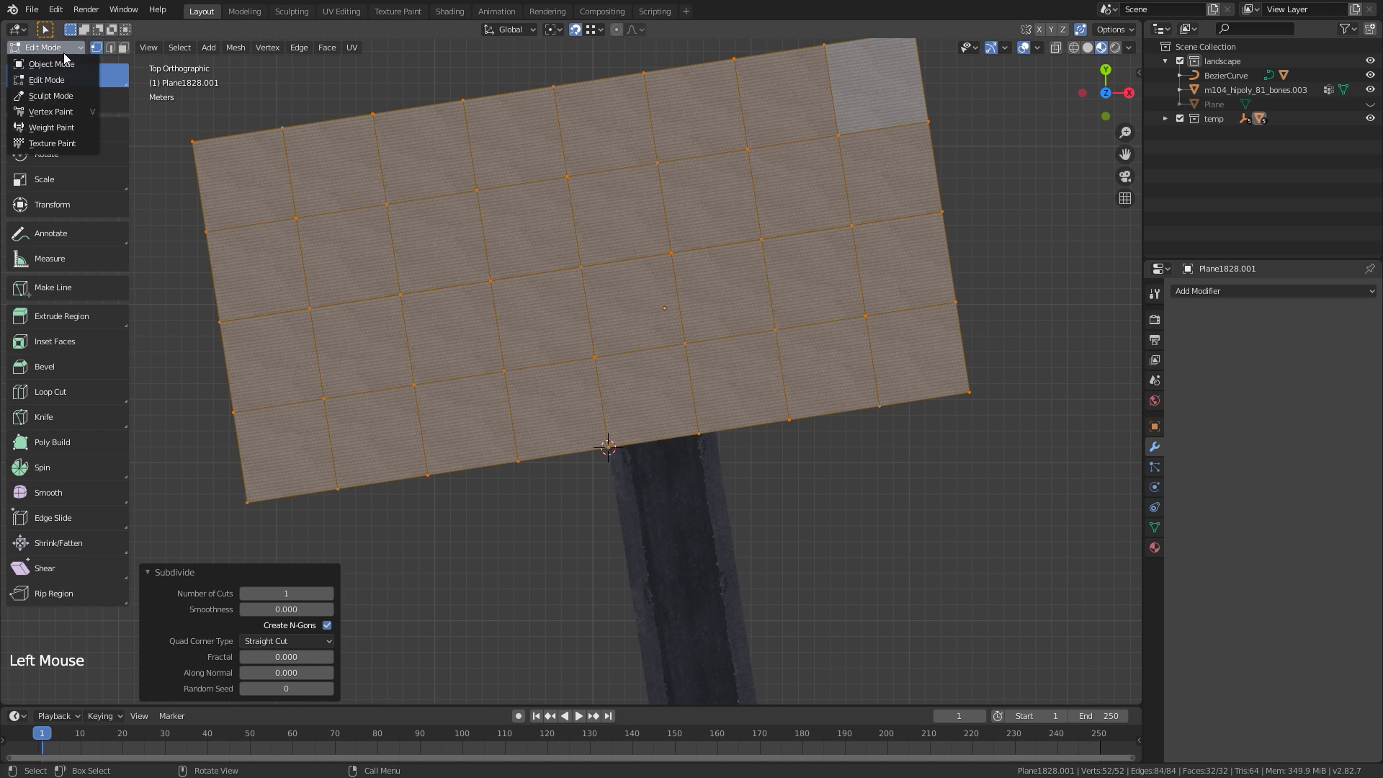
{"action": "left_click", "coordinate": [67, 61]}
{"action": "key", "text": "alt+h"}
{"action": "middle_click_drag", "start_coordinate": [698, 416], "coordinate": [663, 325], "text": "ctrl"}
{"action": "key", "text": "alt+a"}
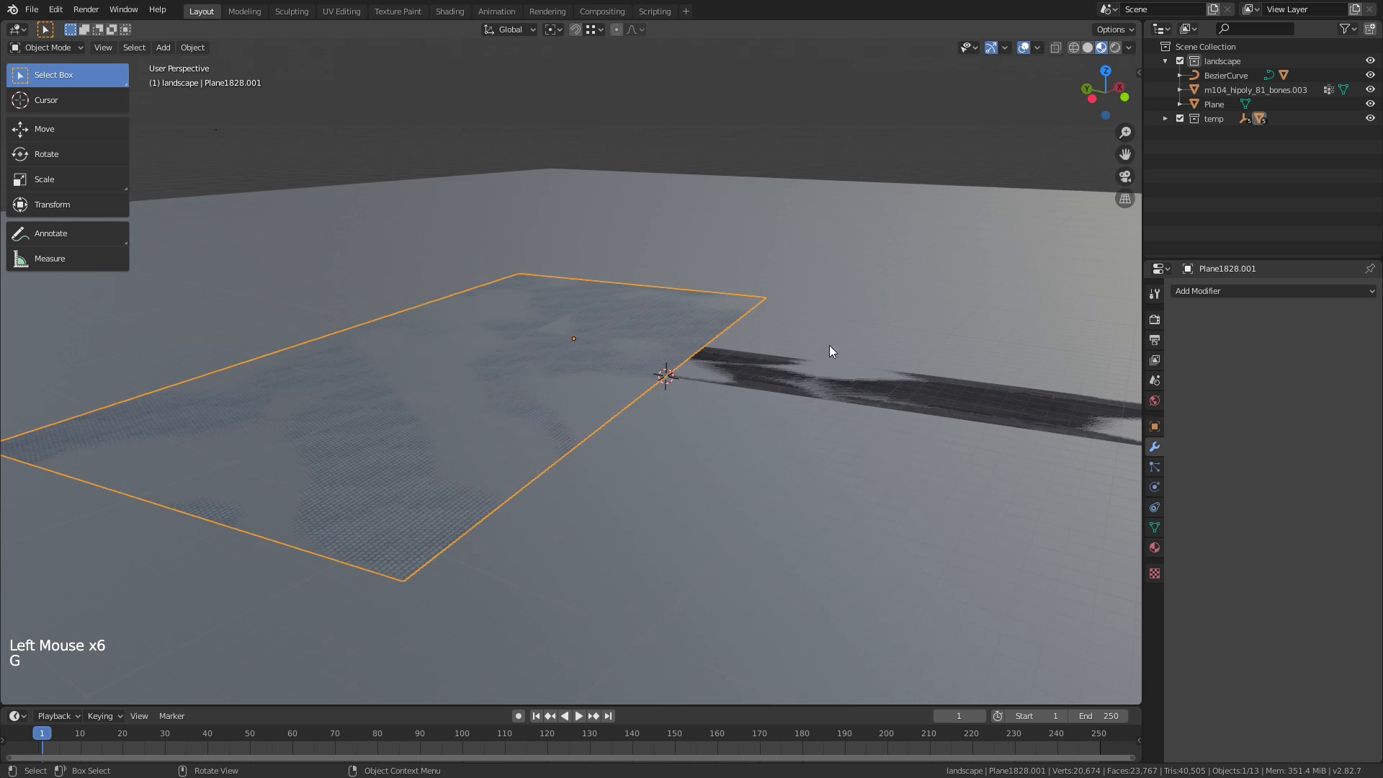
Give the paving a Shrinkwrap modifier targeting Plane in Project mode, with the Negative direction also enabled, and apply it
{"action": "middle_click_drag", "start_coordinate": [830, 347], "coordinate": [849, 393]}
{"action": "left_click", "coordinate": [1225, 291]}
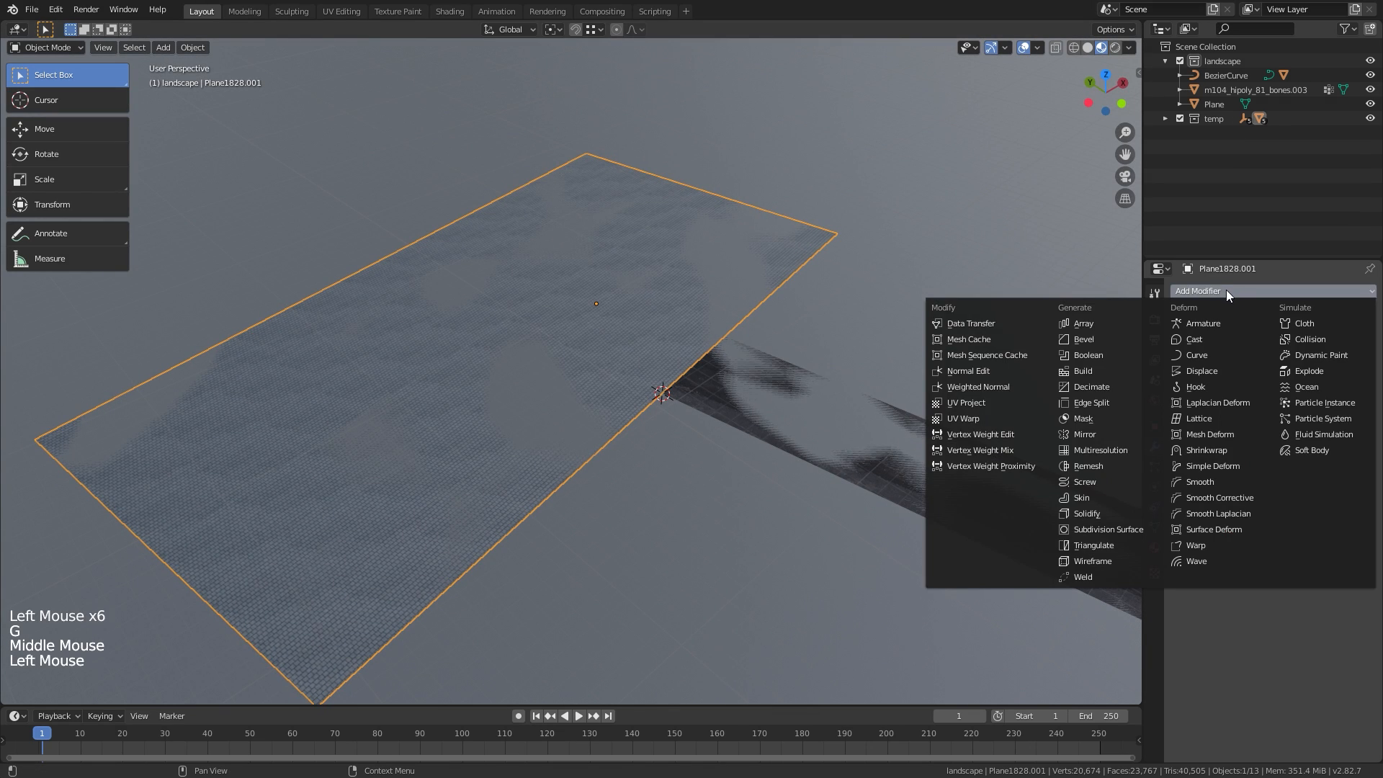
{"action": "left_click", "coordinate": [1216, 448]}
{"action": "left_click", "coordinate": [1263, 369]}
{"action": "left_click", "coordinate": [1005, 275]}
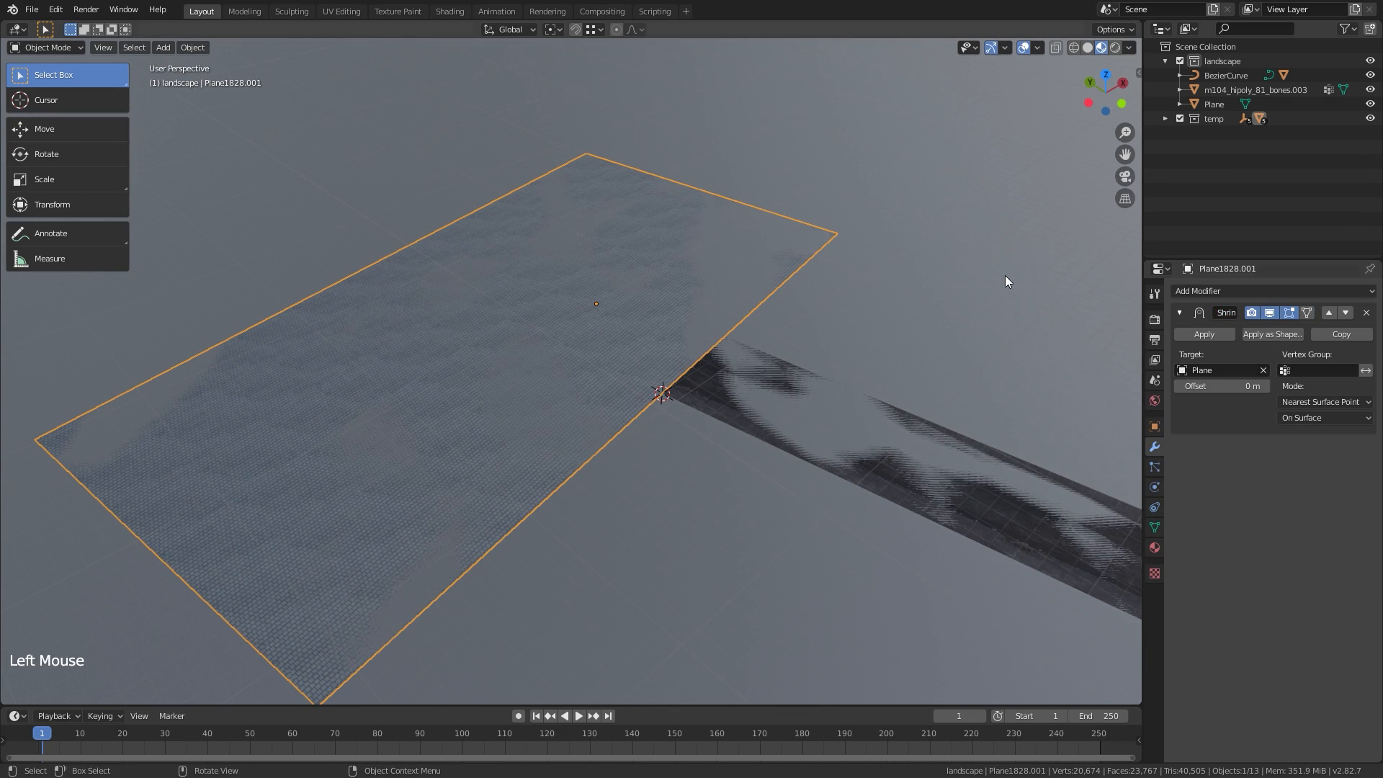
{"action": "left_click", "coordinate": [1305, 402]}
{"action": "left_click", "coordinate": [1298, 435]}
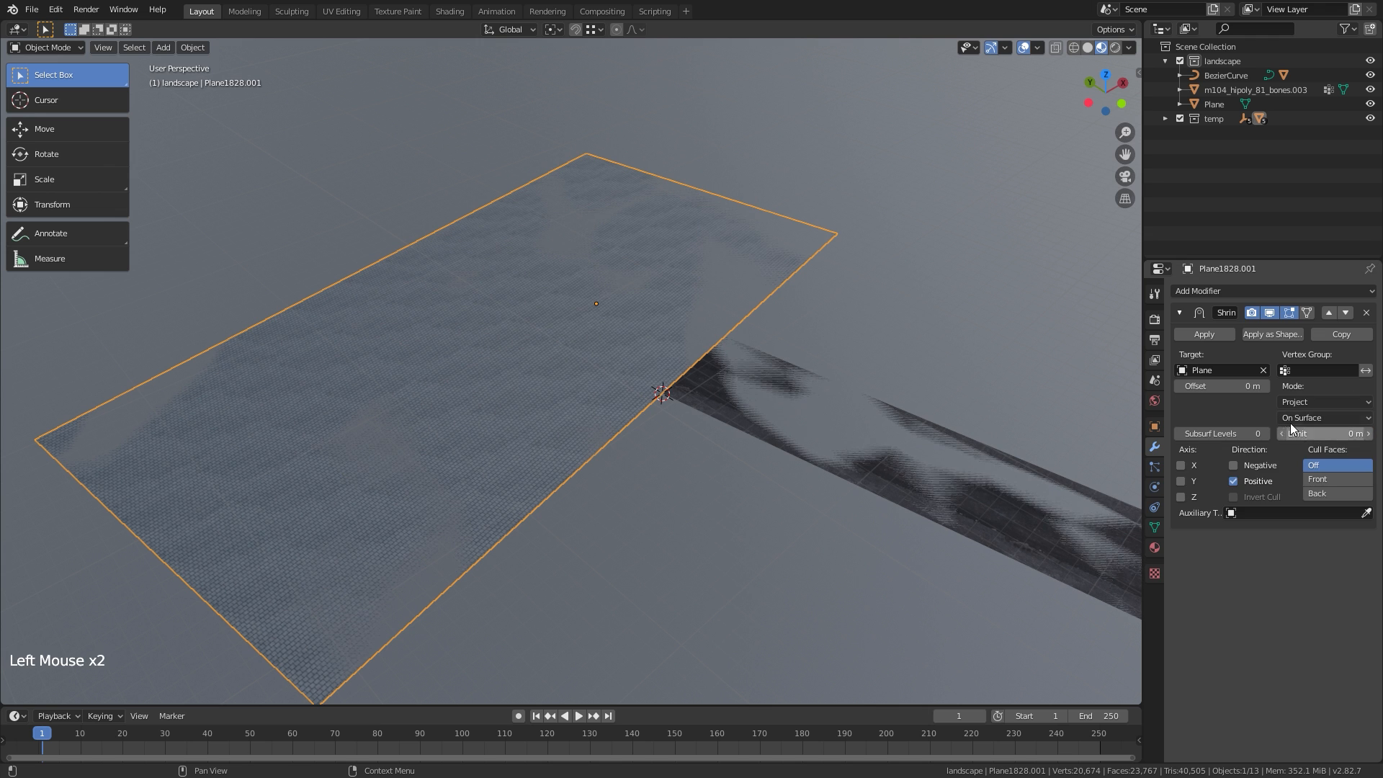
{"action": "left_click", "coordinate": [1255, 466]}
{"action": "middle_click_drag", "start_coordinate": [674, 420], "coordinate": [641, 327], "text": "ctrl"}
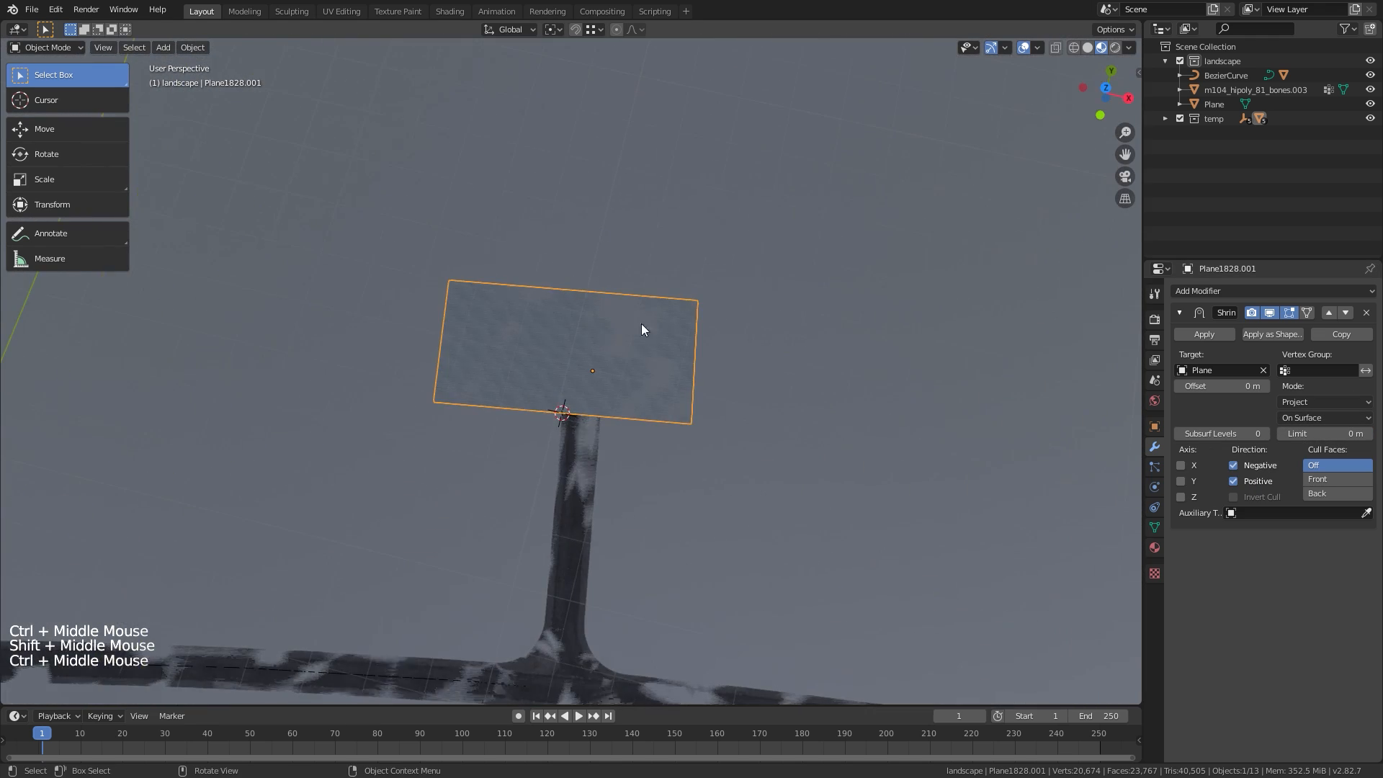
{"action": "left_click", "coordinate": [1213, 335]}
Select the road and apply its Curve and Shrinkwrap modifiers
{"action": "middle_click_drag", "start_coordinate": [685, 476], "coordinate": [653, 369], "text": "shift"}
{"action": "middle_click_drag", "start_coordinate": [1118, 531], "coordinate": [861, 466], "text": "shift"}
{"action": "left_click", "coordinate": [884, 474]}
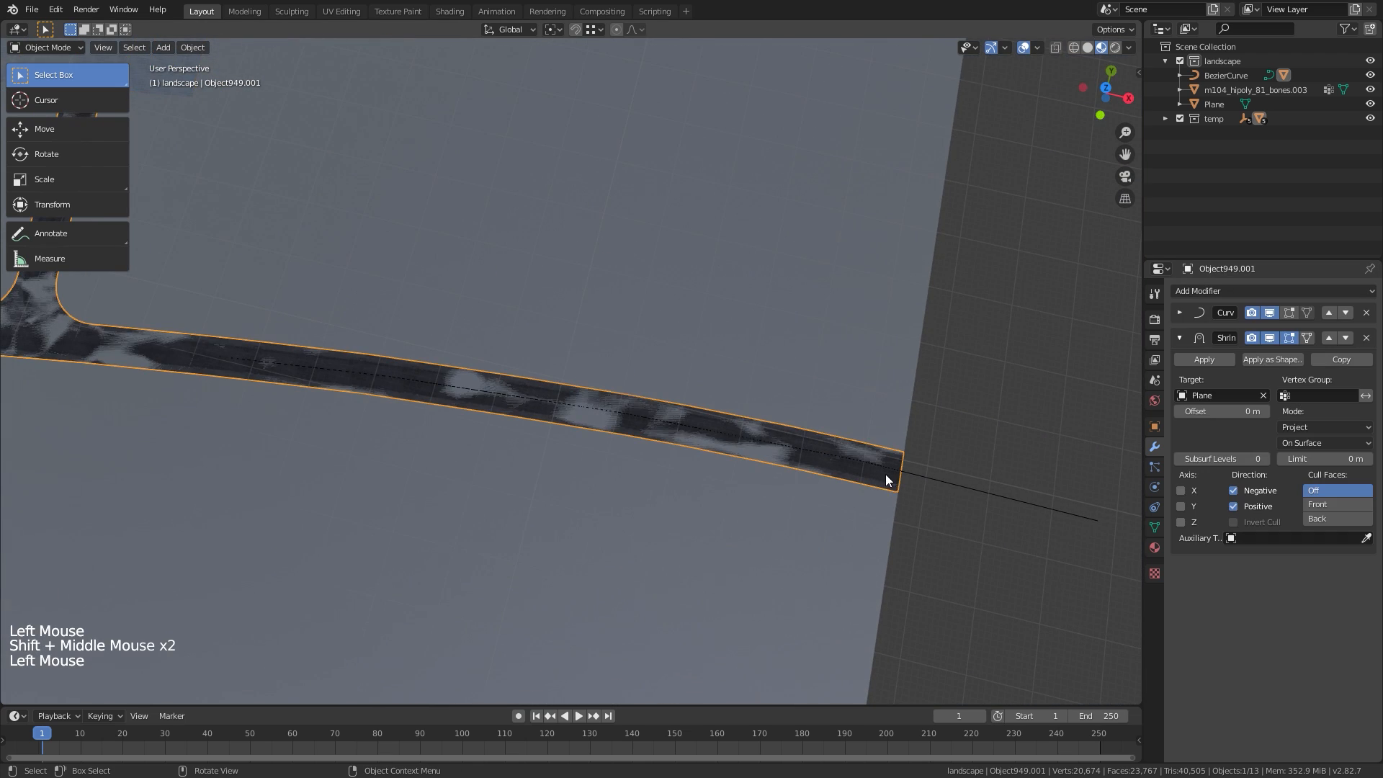
{"action": "left_click", "coordinate": [1179, 313]}
{"action": "left_click", "coordinate": [1207, 333]}
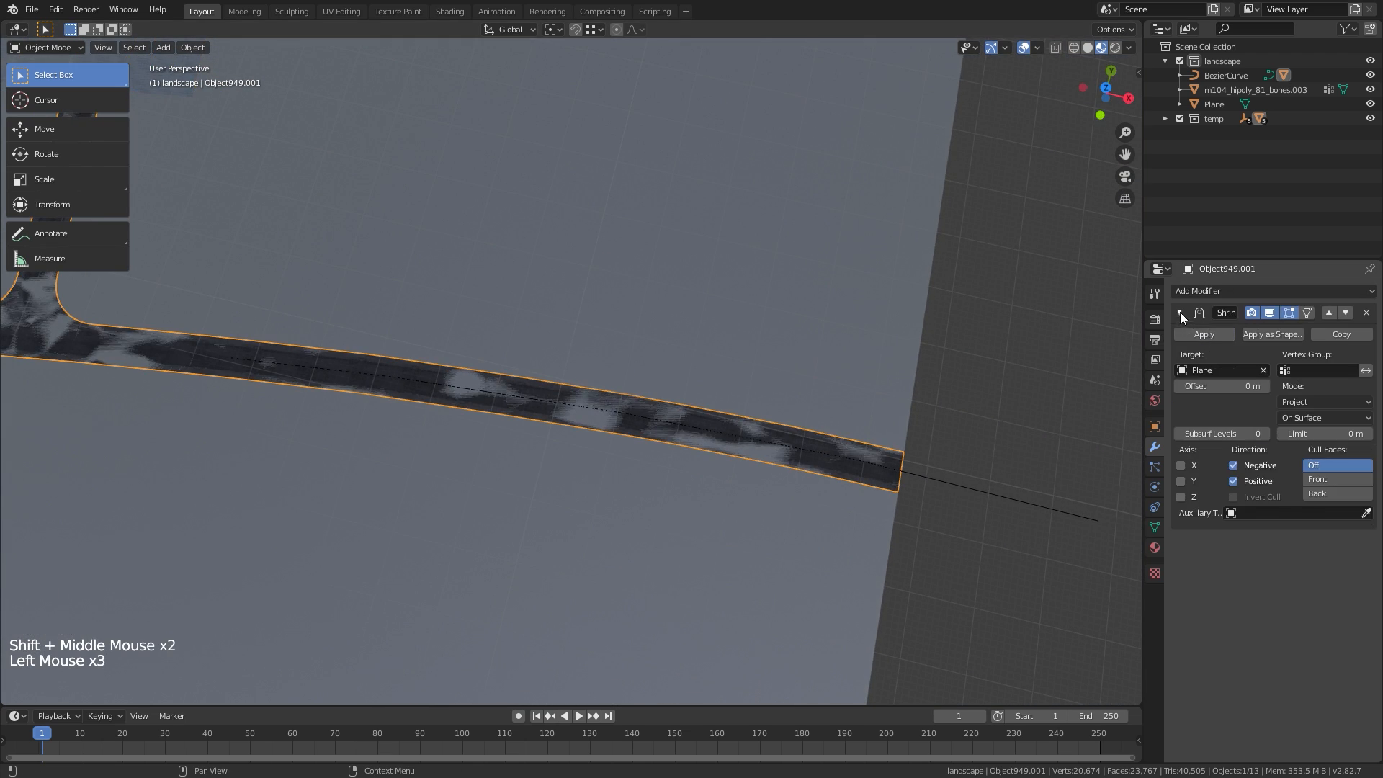
{"action": "left_click", "coordinate": [1187, 336]}
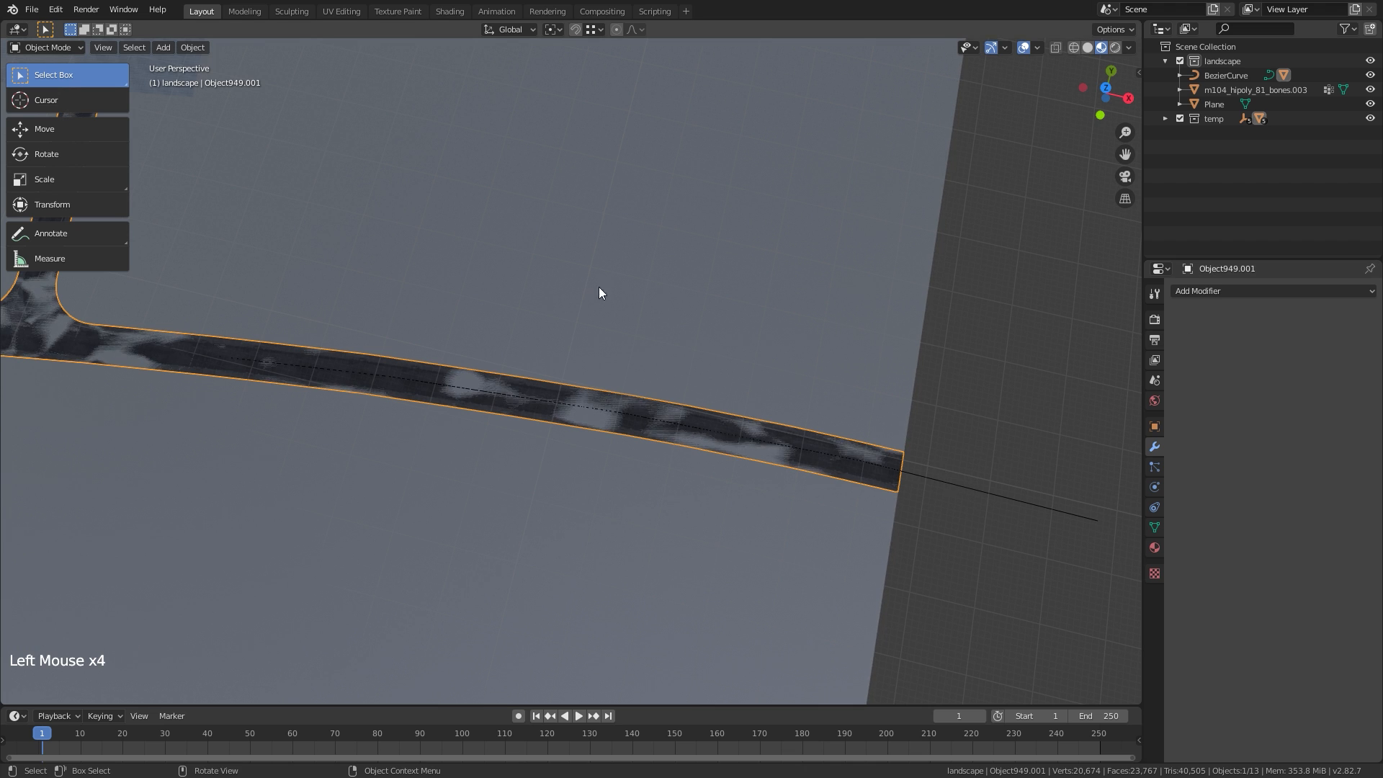
Select all objects and clear their parents while keeping the transformation
{"action": "middle_click_drag", "start_coordinate": [598, 292], "coordinate": [750, 433], "text": "shift"}
{"action": "key", "text": "a"}
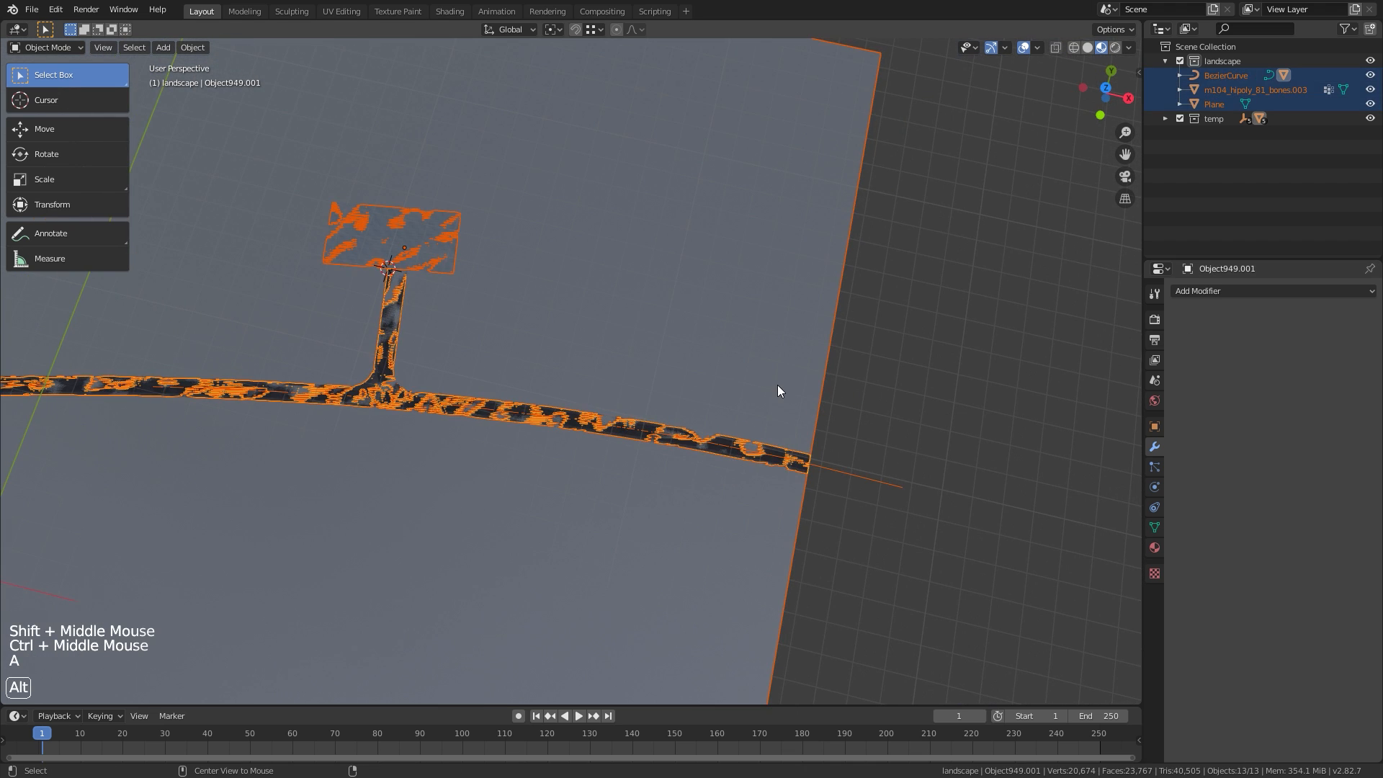
{"action": "key", "text": "alt+p"}
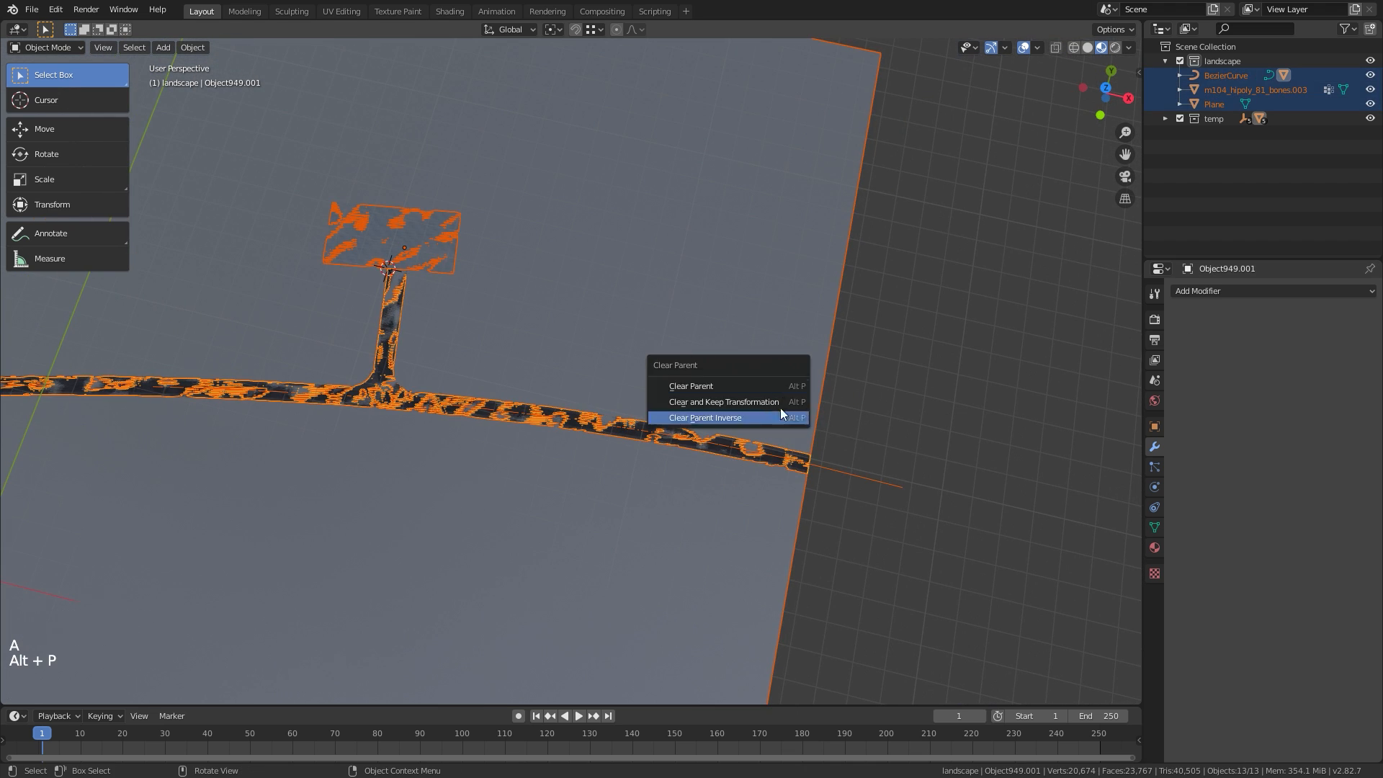
{"action": "left_click", "coordinate": [751, 402]}
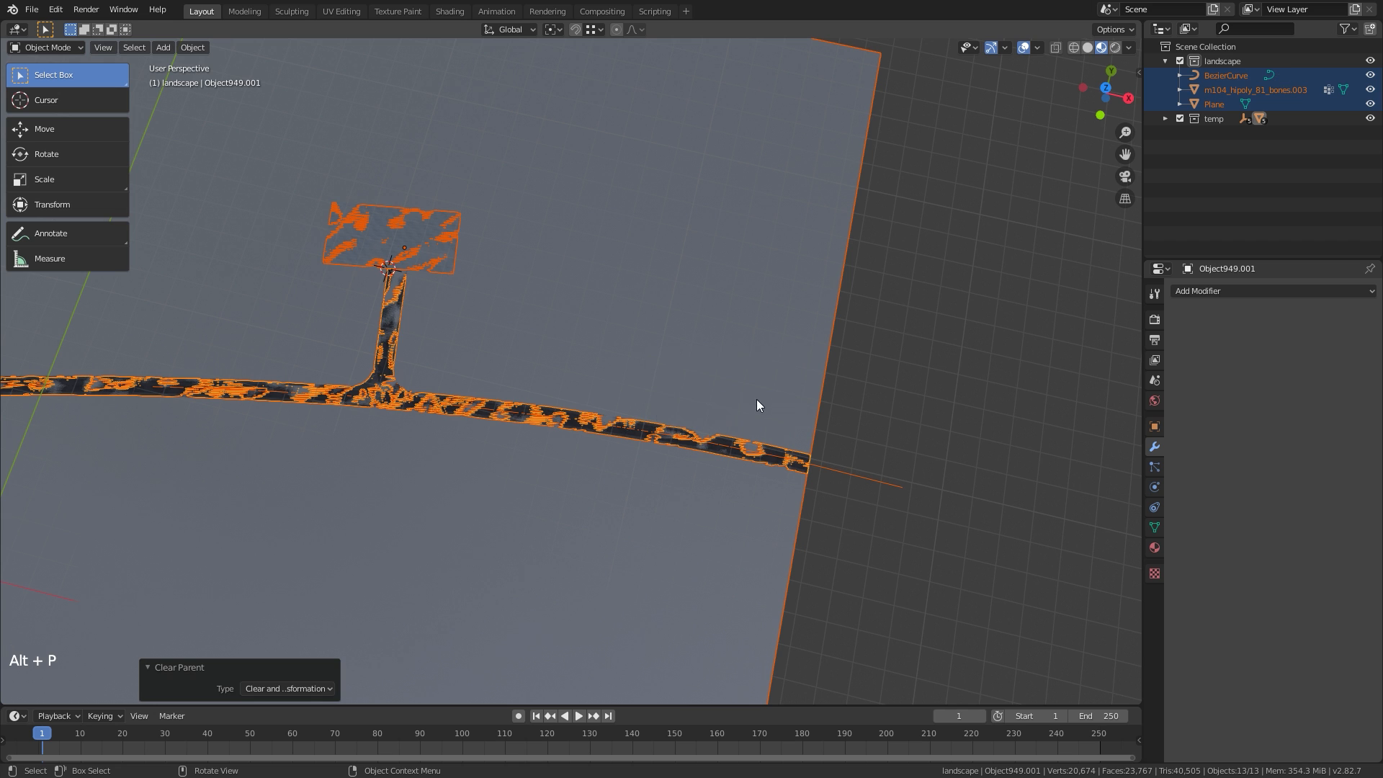
Organize the road and paving into the landscape collection with the temp collection excluded, and save the file
{"action": "left_click", "coordinate": [878, 480]}
{"action": "middle_click_drag", "start_coordinate": [860, 458], "coordinate": [902, 382], "text": "ctrl"}
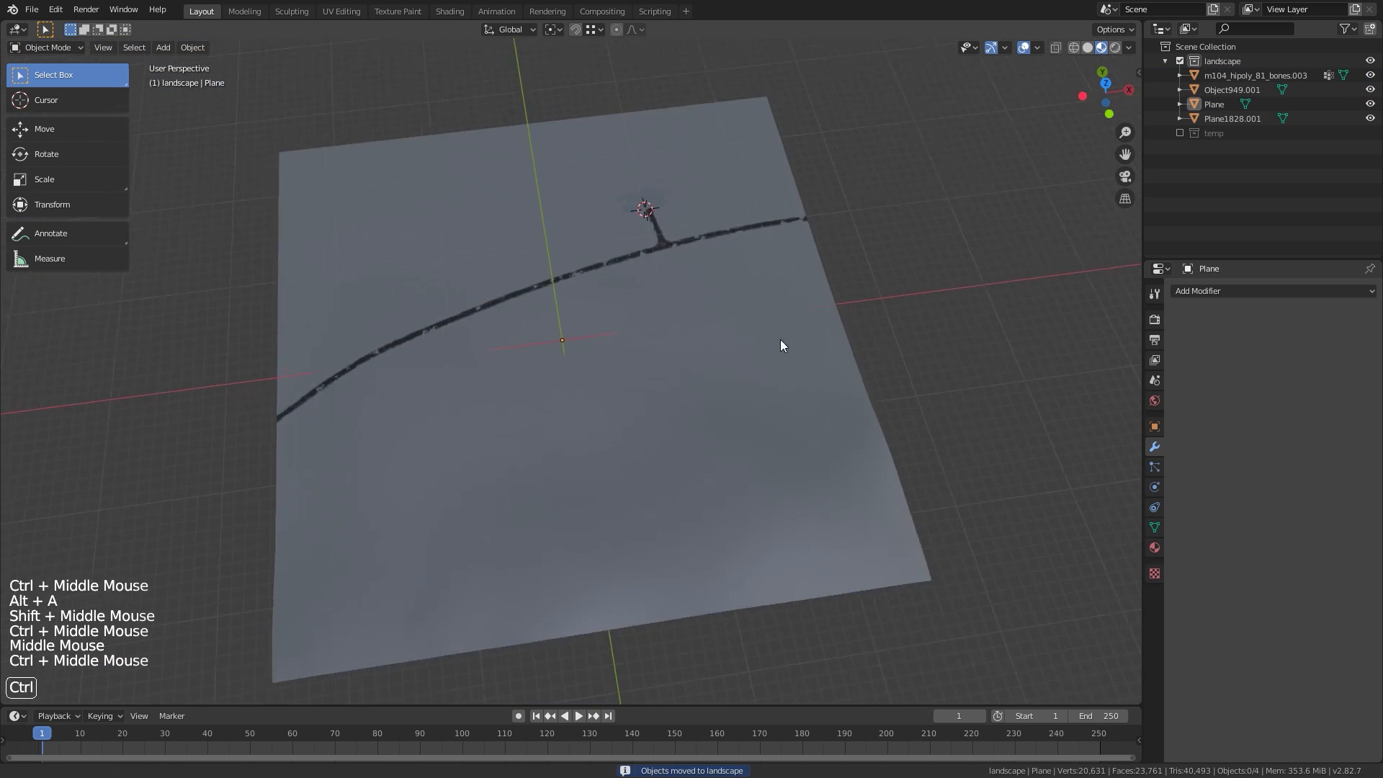
{"action": "middle_click_drag", "start_coordinate": [781, 344], "coordinate": [742, 310], "text": "ctrl"}
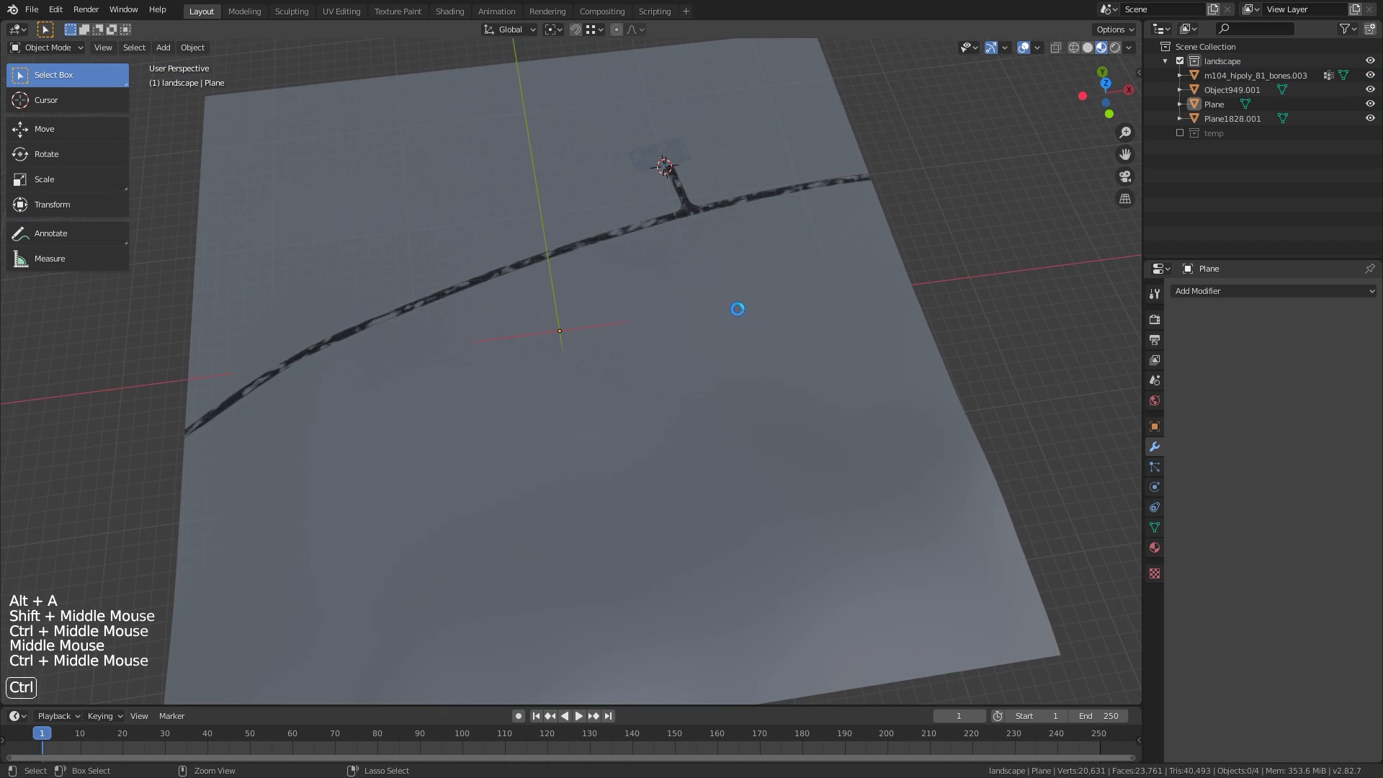
{"action": "key", "text": "ctrl+s"}
{"action": "middle_click_drag", "start_coordinate": [643, 300], "coordinate": [732, 315], "text": "shift"}
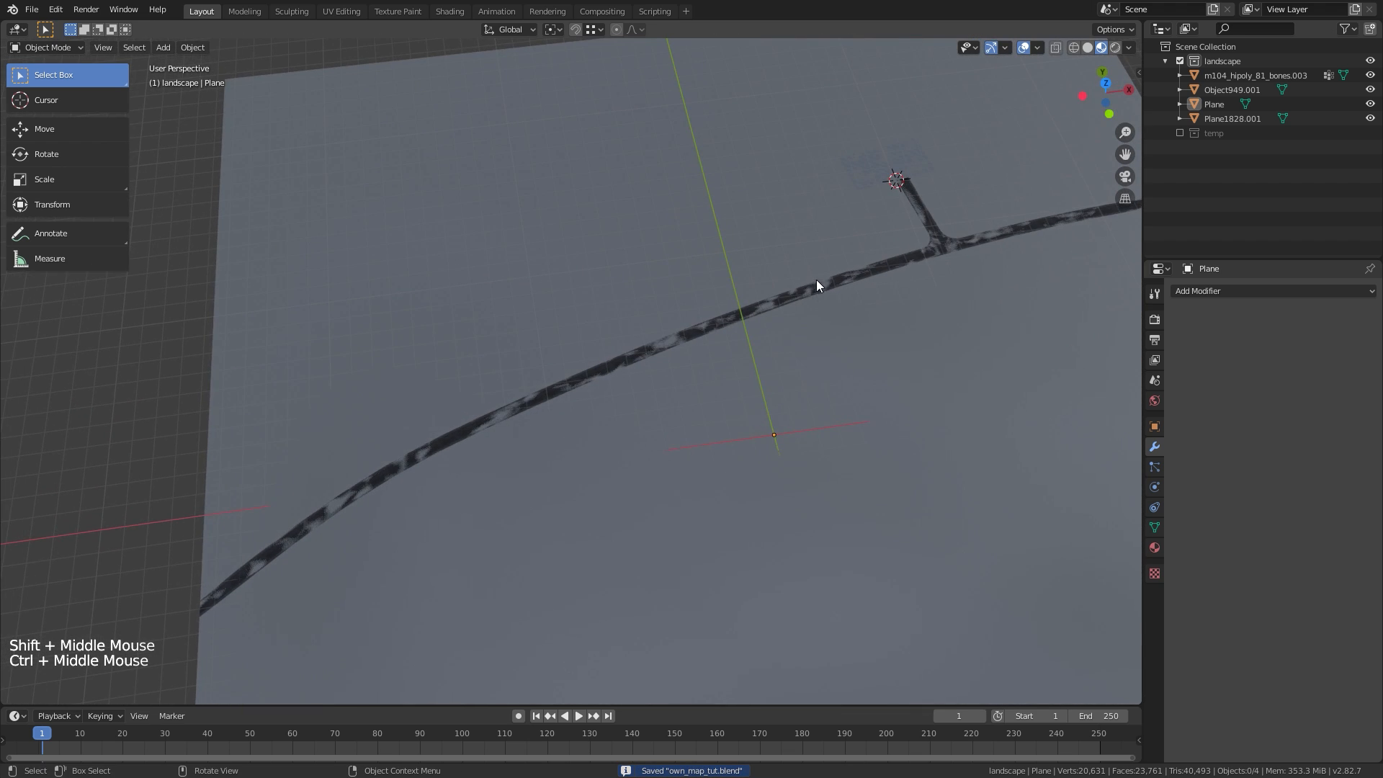
{"action": "middle_click_drag", "start_coordinate": [818, 287], "coordinate": [633, 396], "text": "shift"}
Duplicate the road in place and rename the copy bool
{"action": "left_click", "coordinate": [779, 344]}
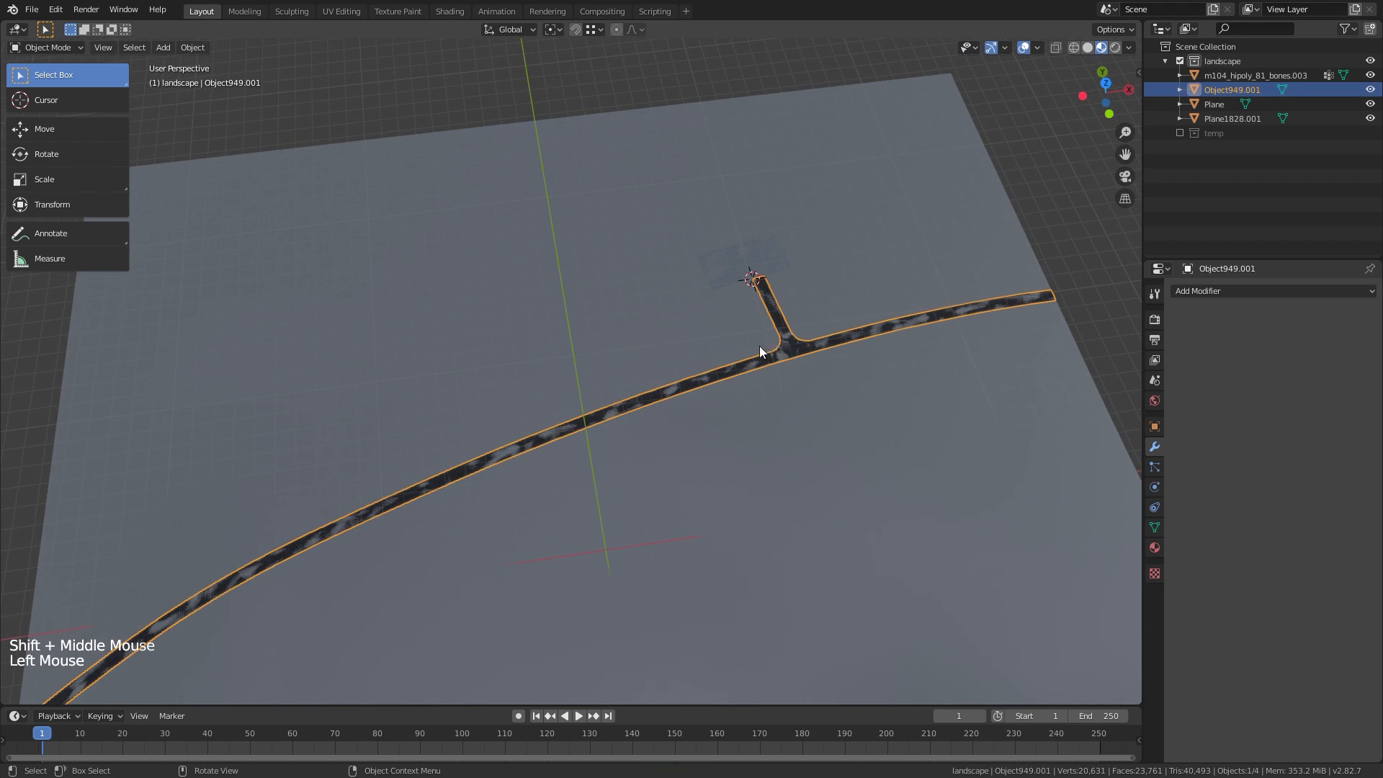
{"action": "mouse_move", "coordinate": [763, 351]}
{"action": "middle_mouse_down"}
{"action": "mouse_move", "coordinate": [784, 328]}
{"action": "mouse_move", "coordinate": [784, 287]}
{"action": "mouse_move", "coordinate": [840, 274]}
{"action": "mouse_move", "coordinate": [769, 304]}
{"action": "mouse_move", "coordinate": [750, 333]}
{"action": "middle_mouse_up"}
{"action": "middle_click_drag", "start_coordinate": [750, 333], "coordinate": [719, 395], "text": "shift"}
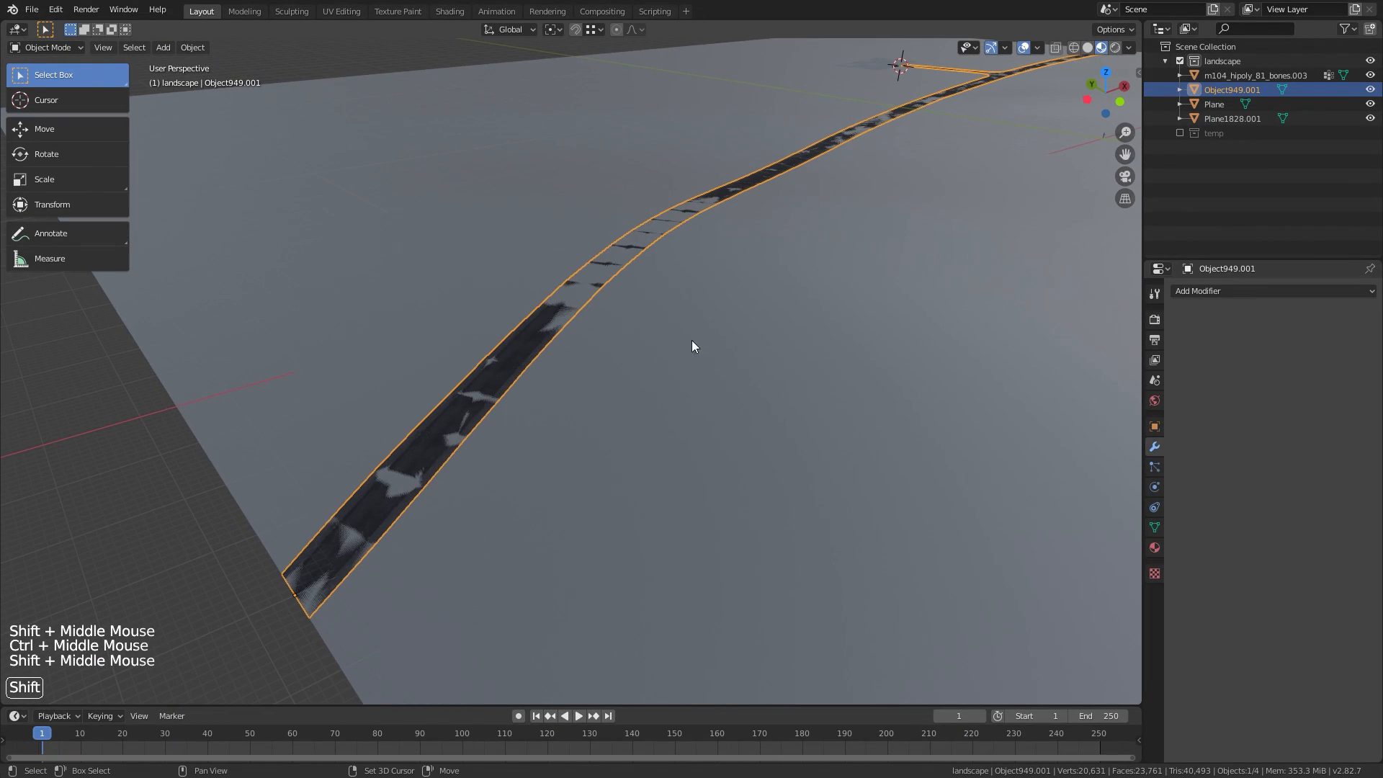
{"action": "key", "text": "shift+d"}
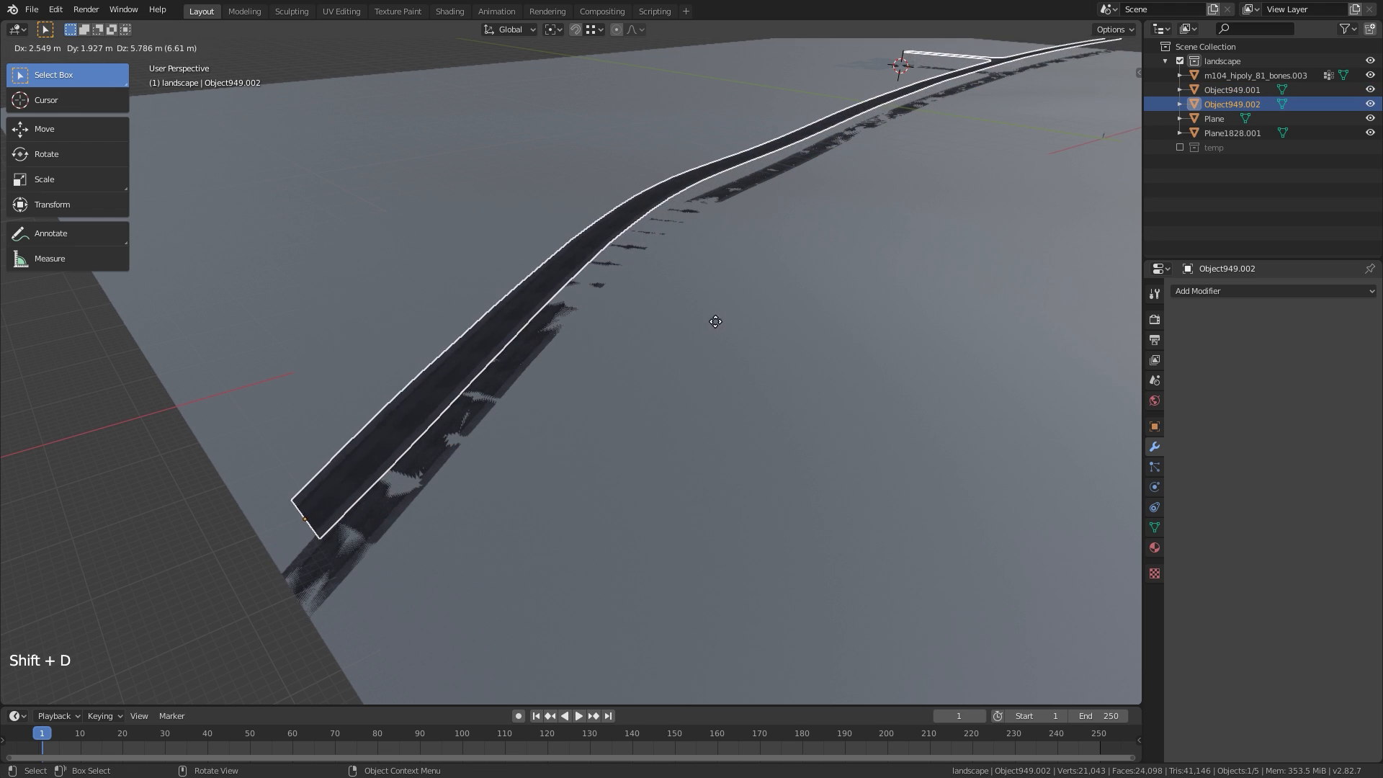
{"action": "key", "text": "Escape"}
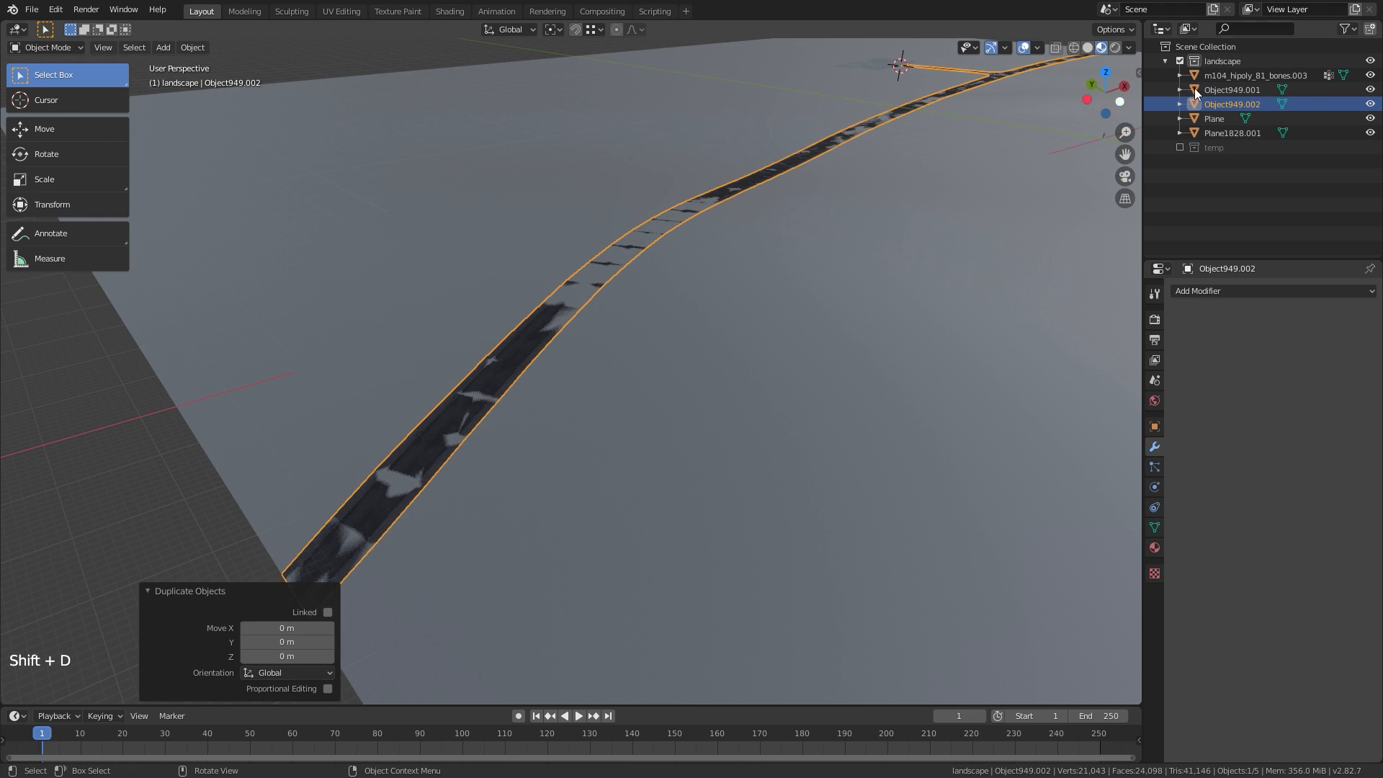
{"action": "triple_click", "coordinate": [1236, 102]}
{"action": "type", "text": "bool"}
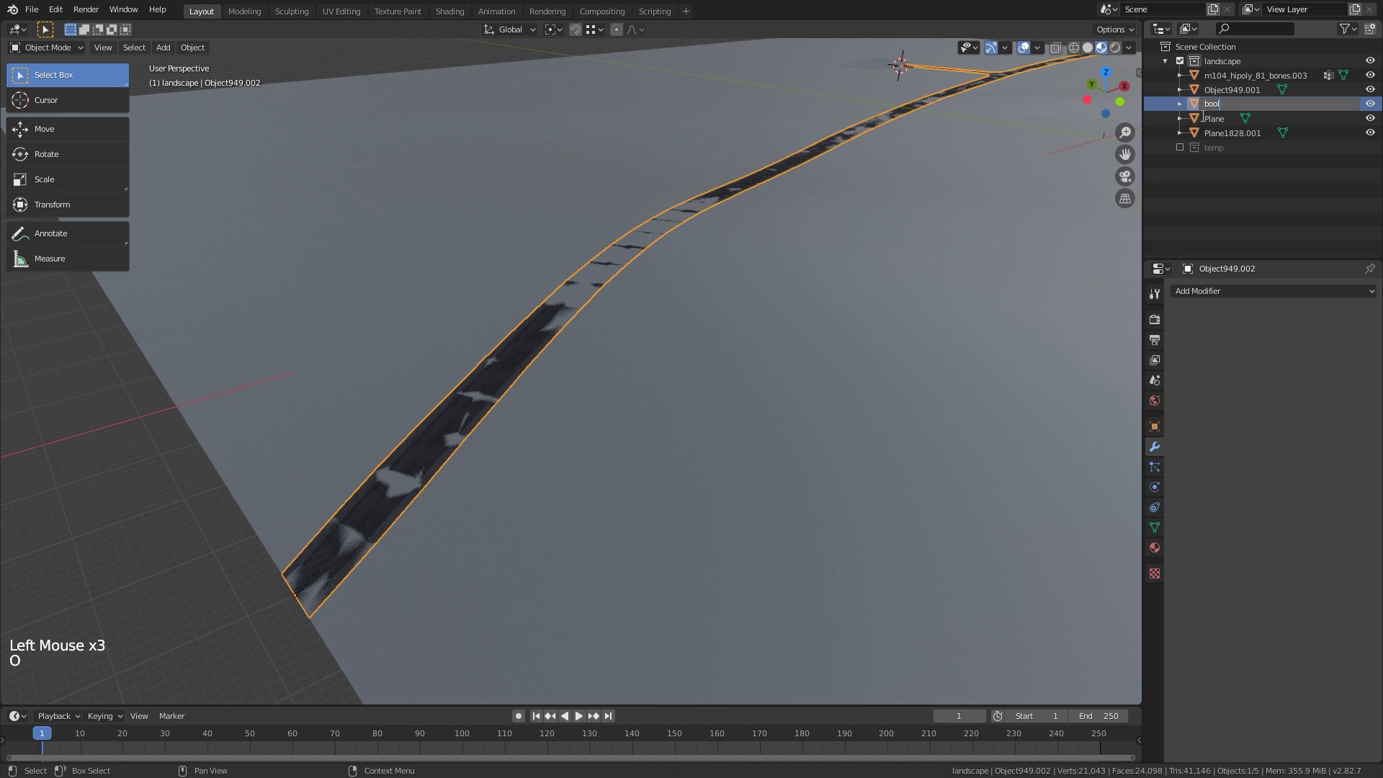
{"action": "key", "text": "Return"}
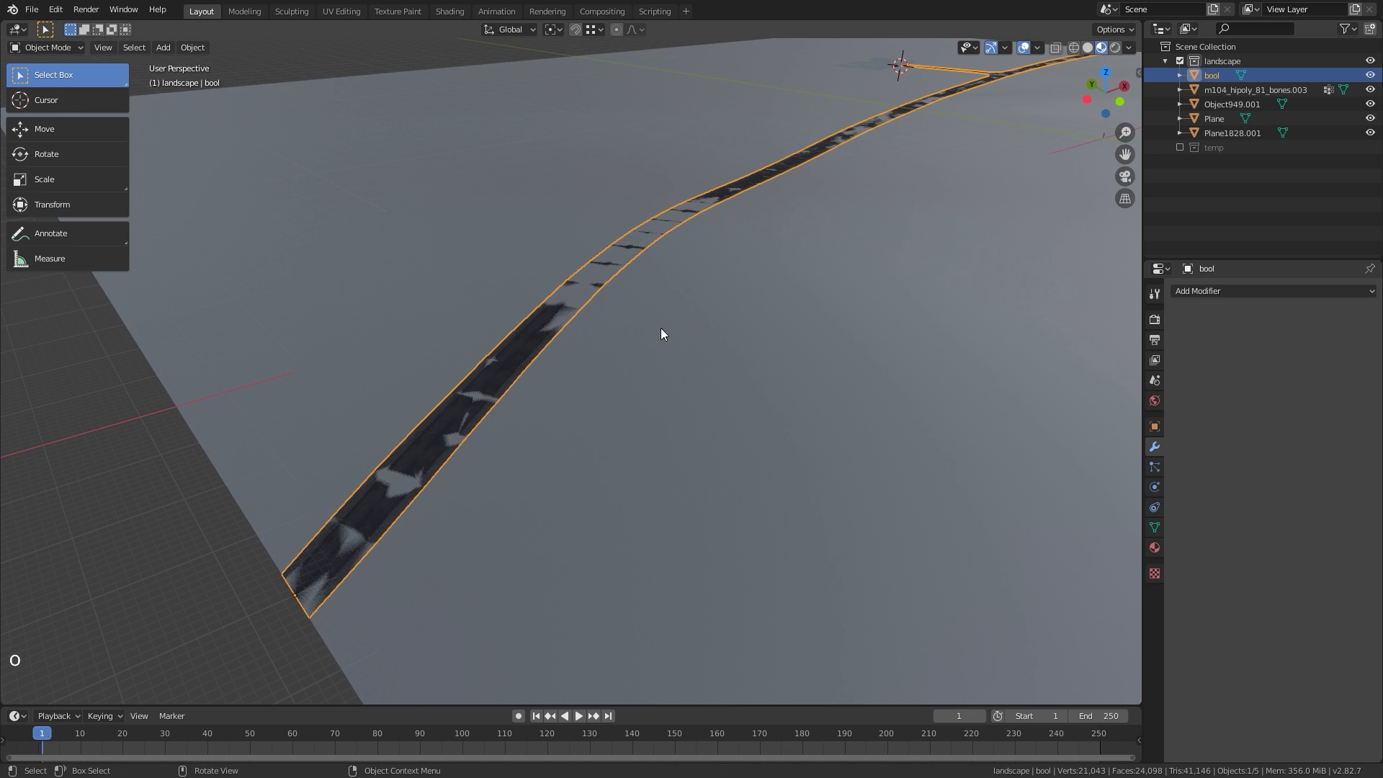
Remove the road material from the bool object
{"action": "middle_click_drag", "start_coordinate": [662, 333], "coordinate": [853, 423]}
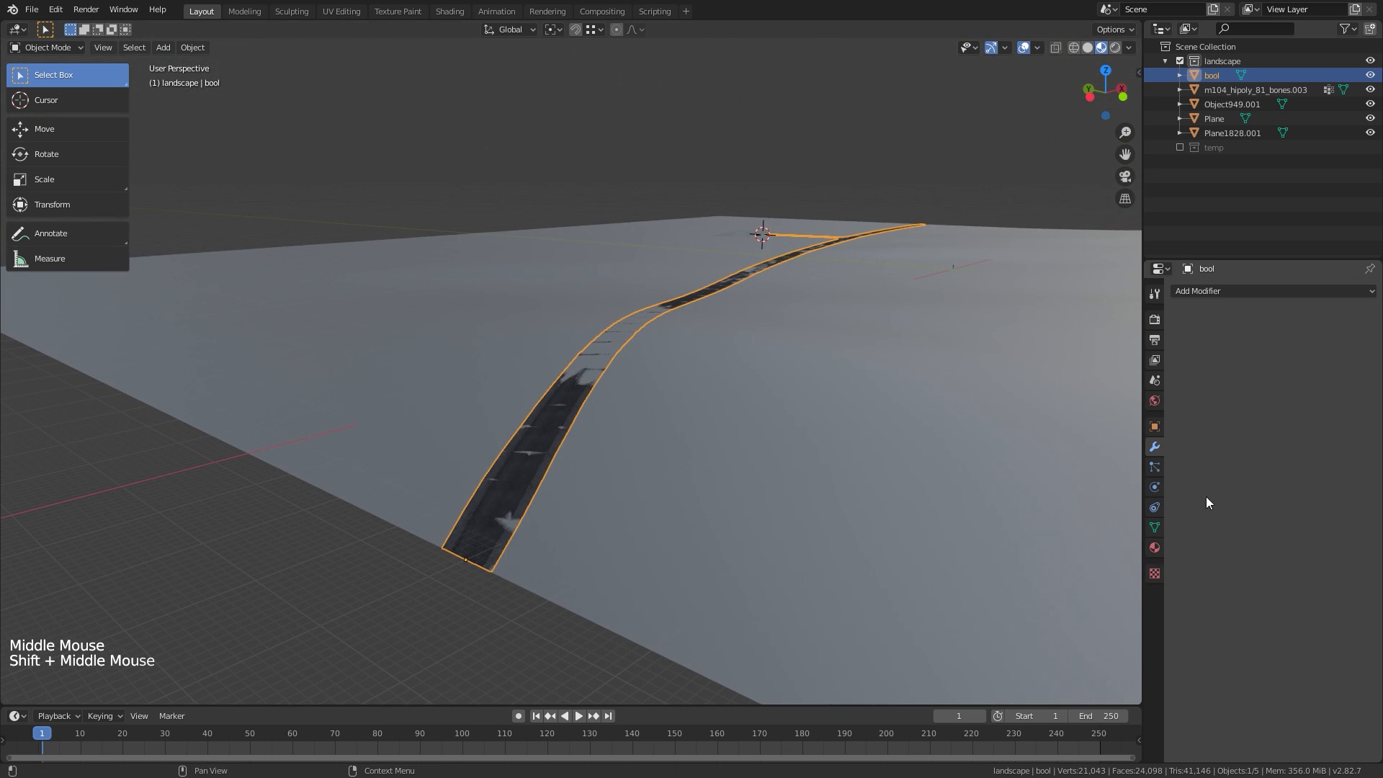
{"action": "left_click", "coordinate": [1155, 547]}
{"action": "left_click", "coordinate": [1370, 305]}
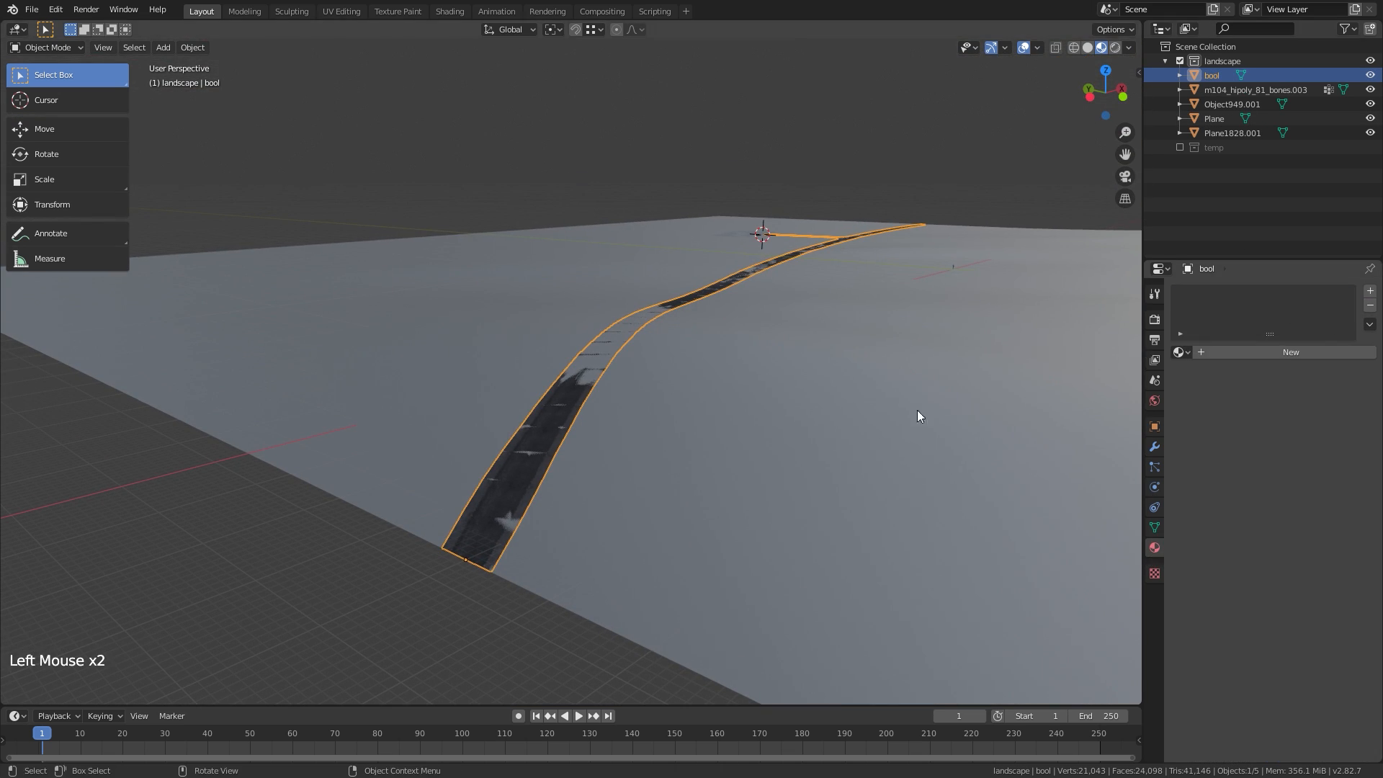
Extrude the whole bool mesh upward by about 5.6 m
{"action": "middle_click_drag", "start_coordinate": [918, 409], "coordinate": [672, 434], "text": "ctrl"}
{"action": "key", "text": "Tab"}
{"action": "key", "text": "a"}
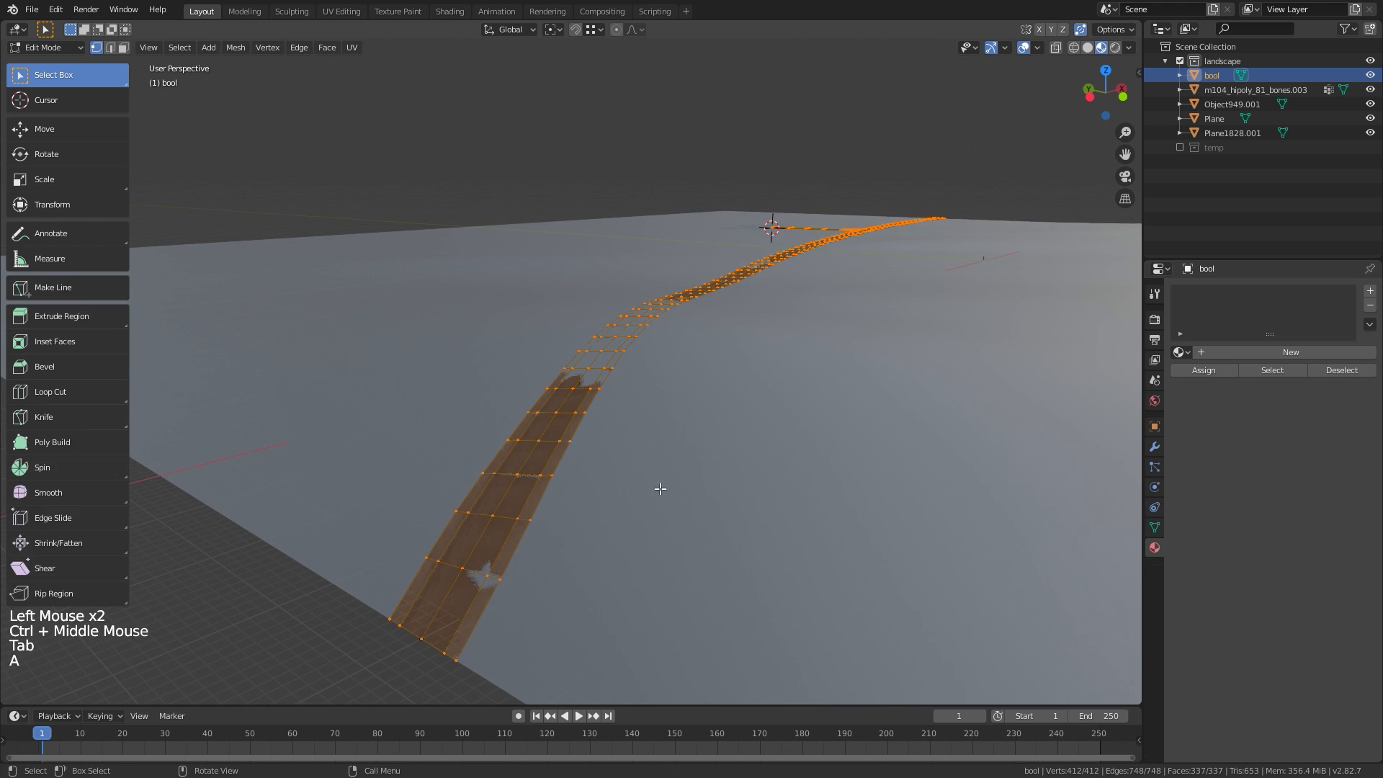
{"action": "key", "text": "e"}
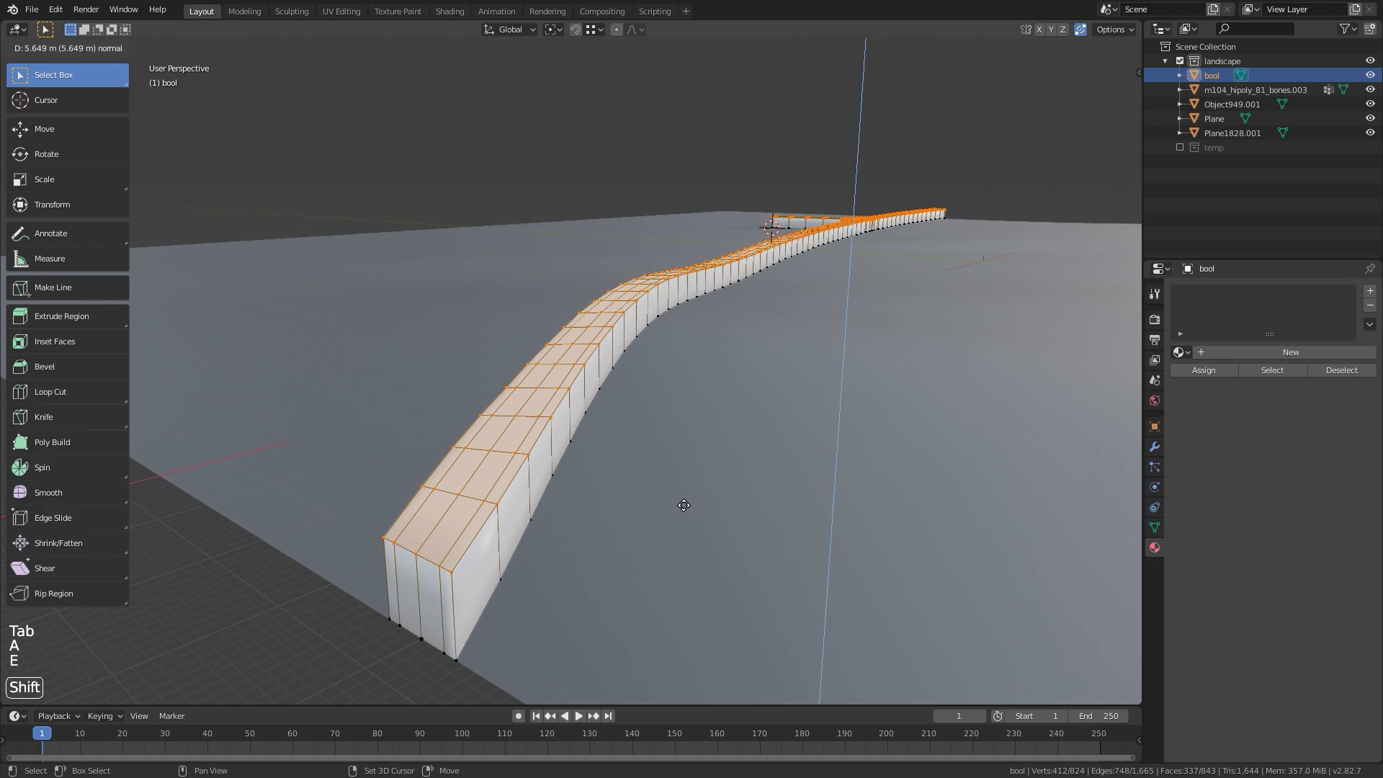
{"action": "left_click", "coordinate": [683, 505]}
Lower the entire extruded bool mesh by about 2.5 m along Z so it passes through the terrain
{"action": "key", "text": "a"}
{"action": "key", "text": "g"}
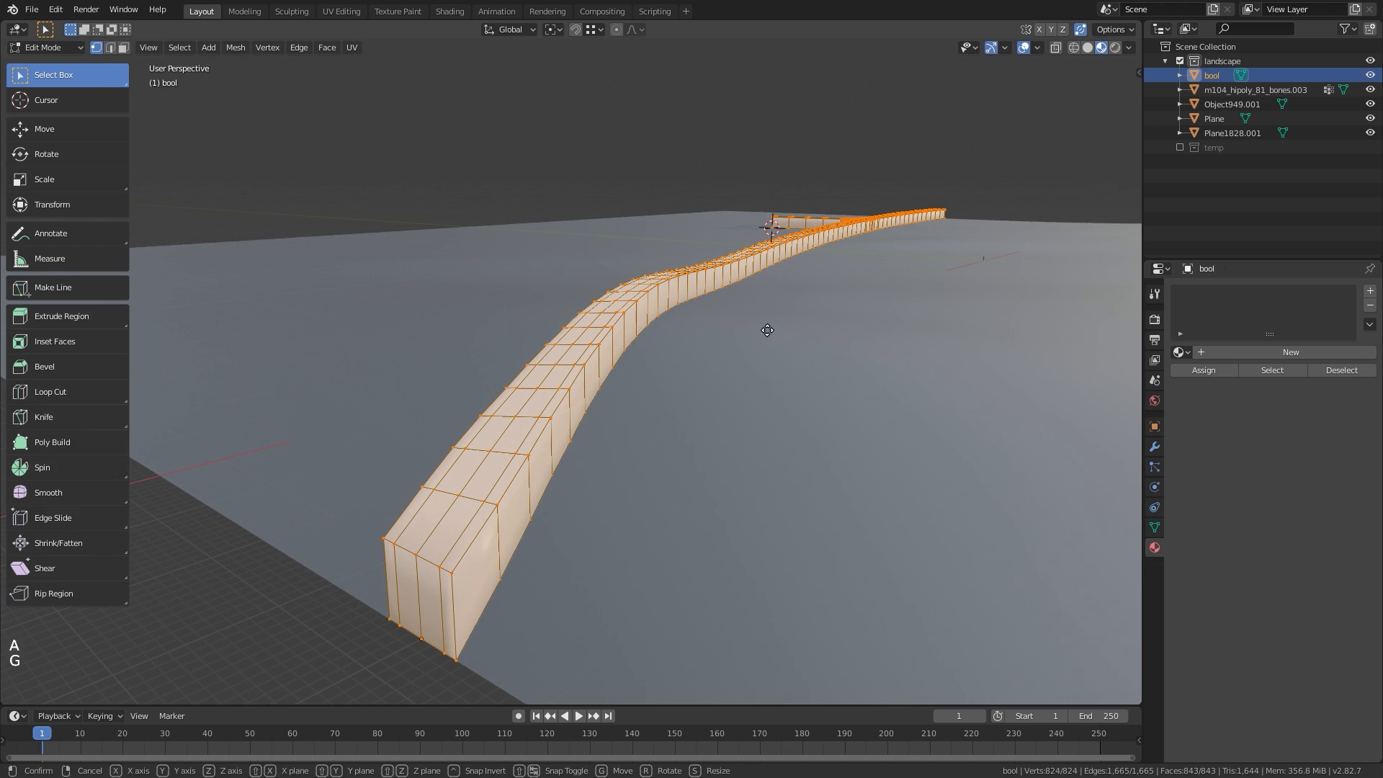
{"action": "key", "text": "z"}
{"action": "left_click", "coordinate": [664, 469]}
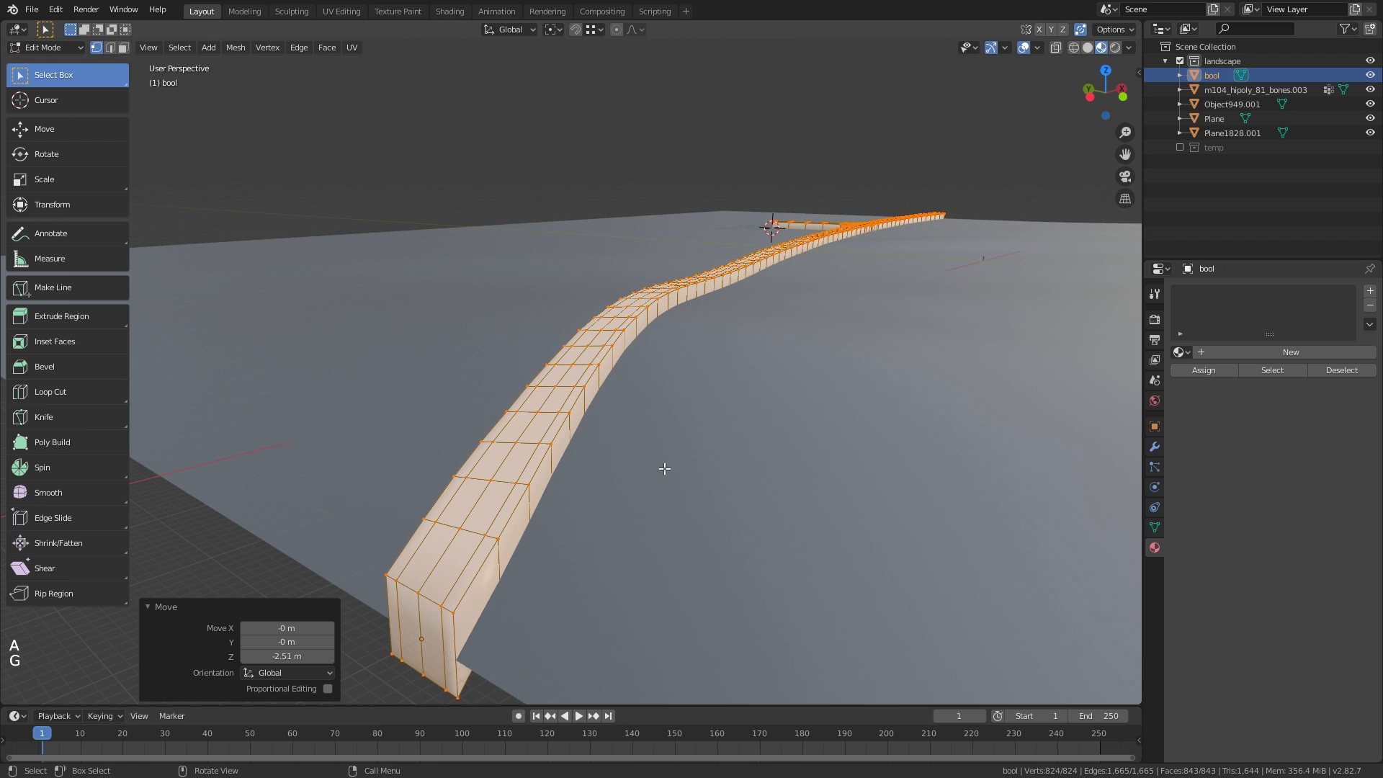
{"action": "key", "text": "Tab"}
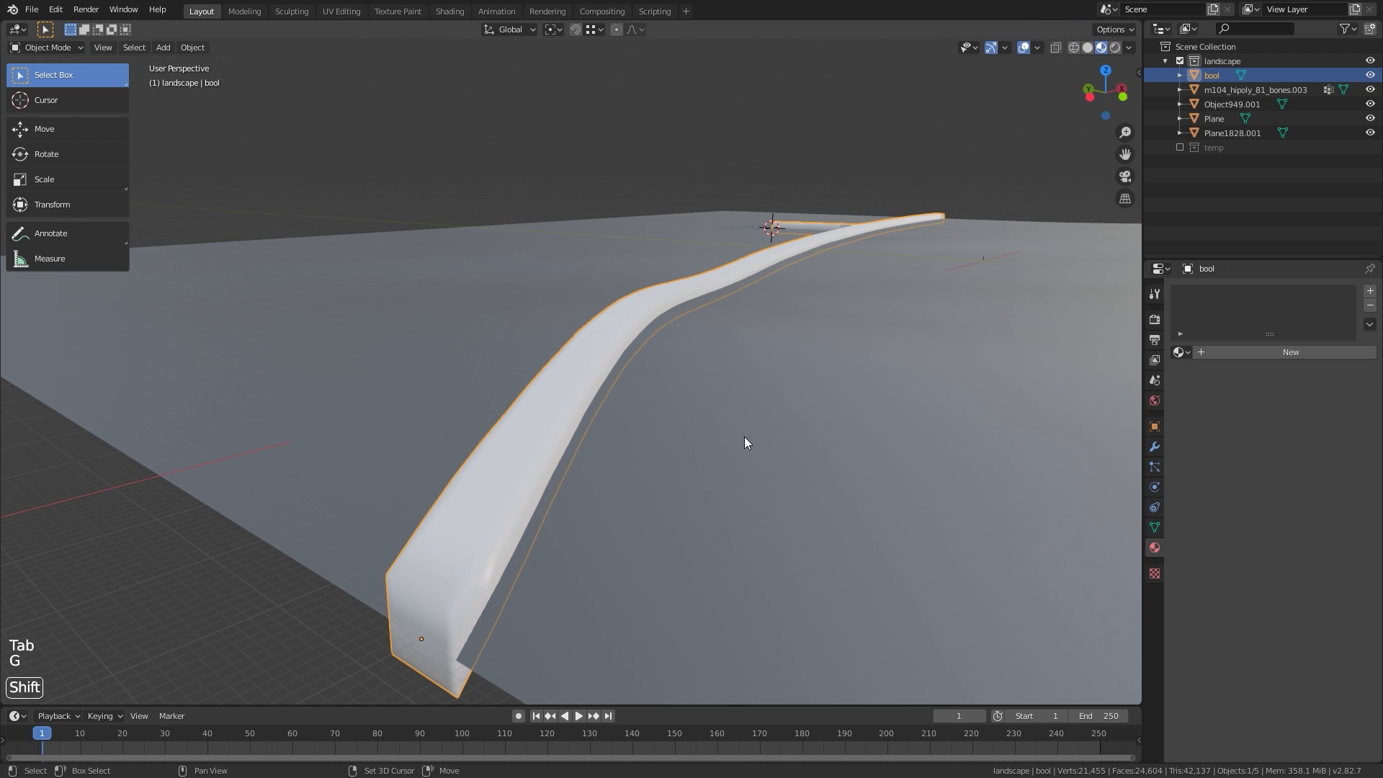
Join the bool object into the terrain plane and open the combined mesh for editing
{"action": "left_click", "coordinate": [775, 426], "text": "shift"}
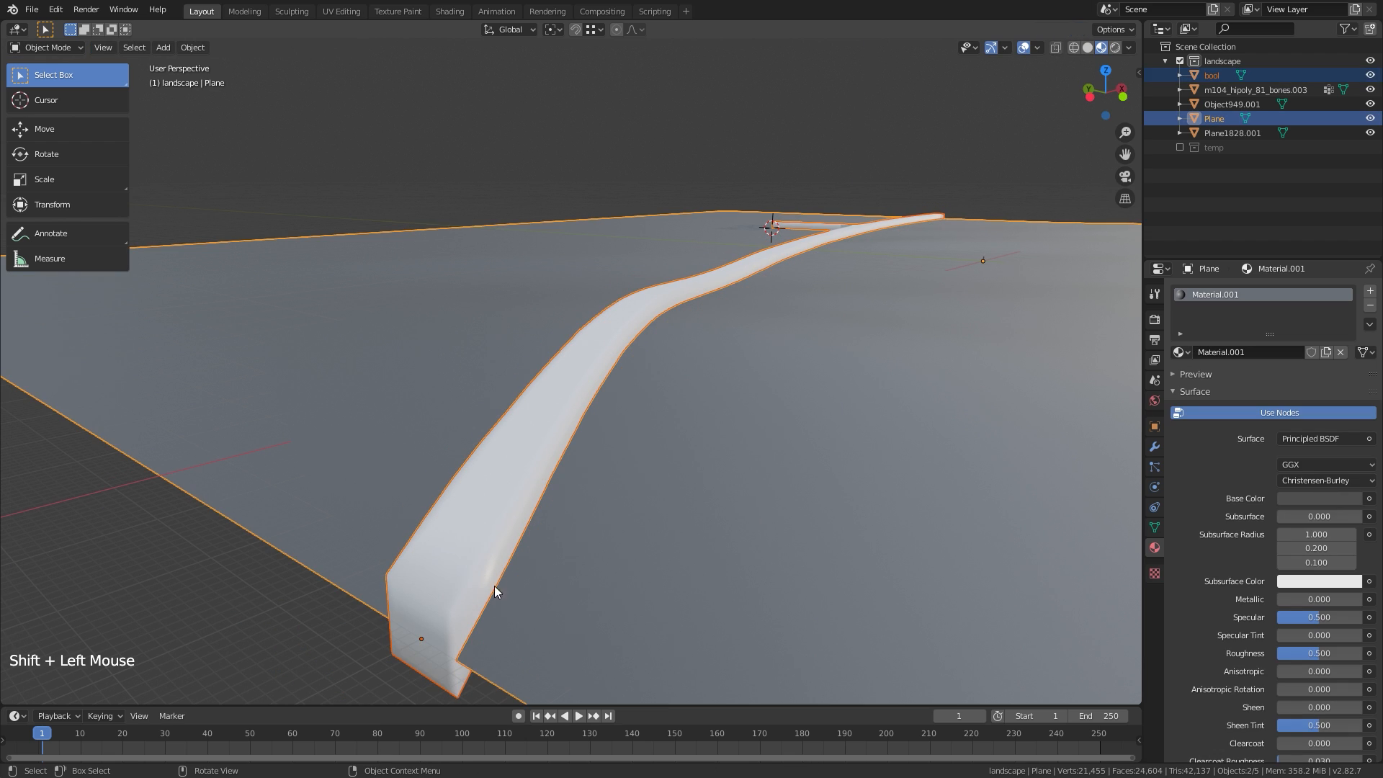
{"action": "key", "text": "ctrl+j"}
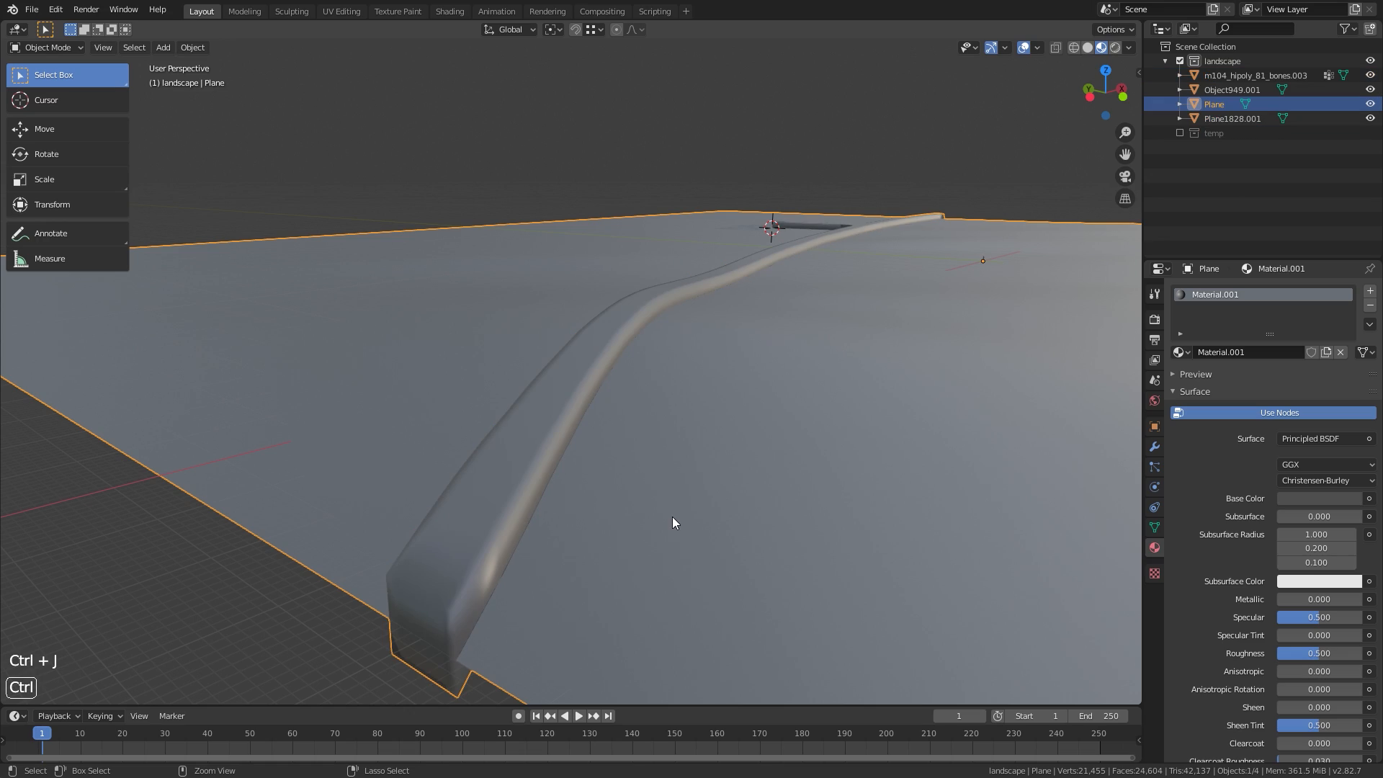
{"action": "key", "text": "Tab"}
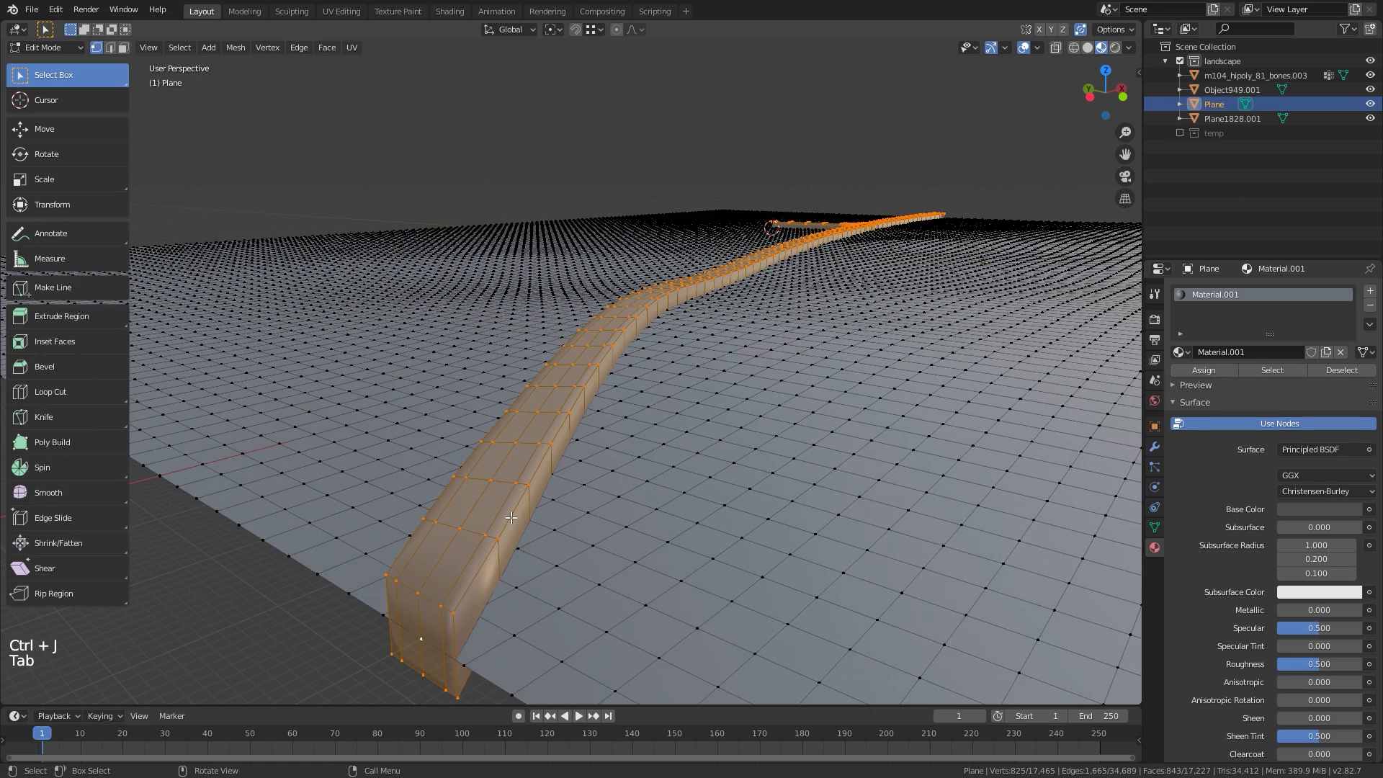
Cut the road strip out of the terrain with Intersect (Boolean) set to Difference, and inspect the cut edges
{"action": "middle_click_drag", "start_coordinate": [559, 424], "coordinate": [670, 404]}
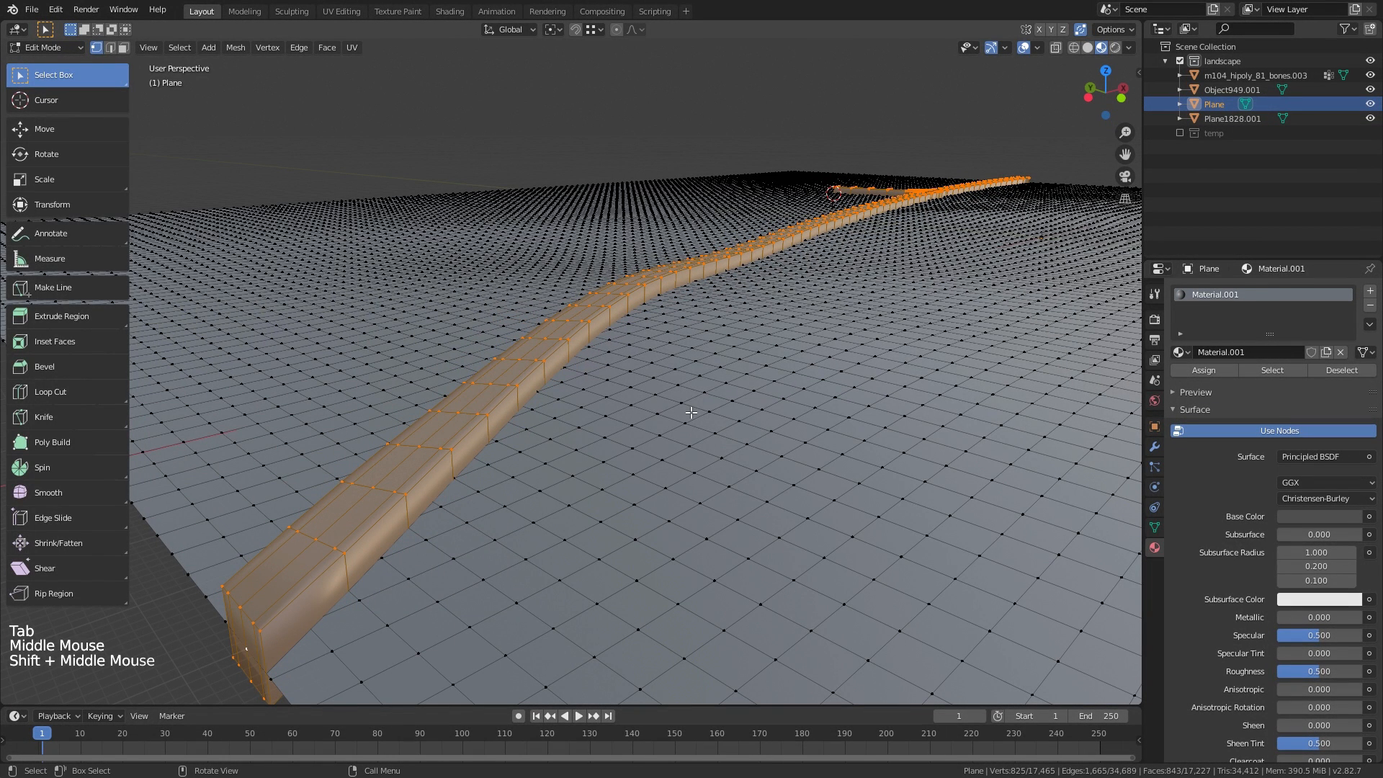
{"action": "key", "text": "ctrl+f"}
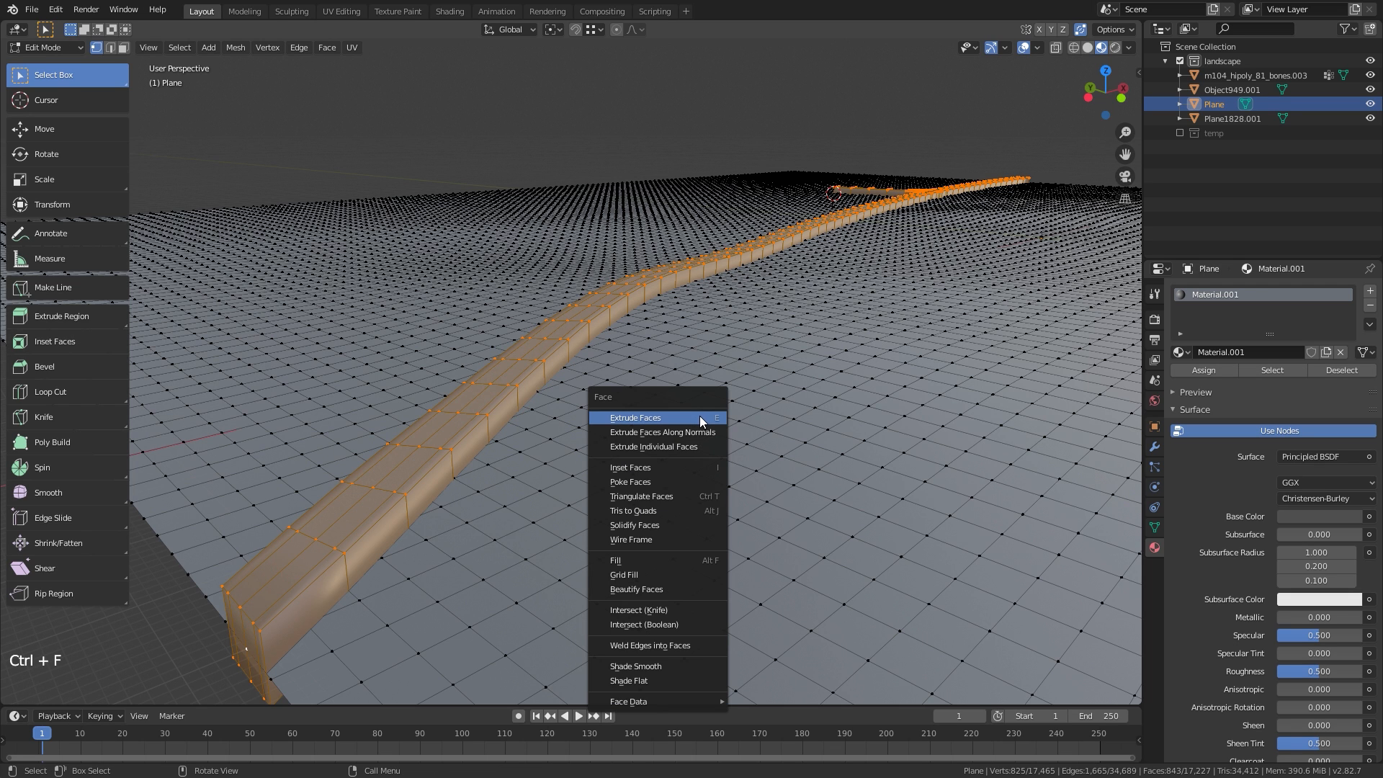
{"action": "left_click", "coordinate": [647, 624]}
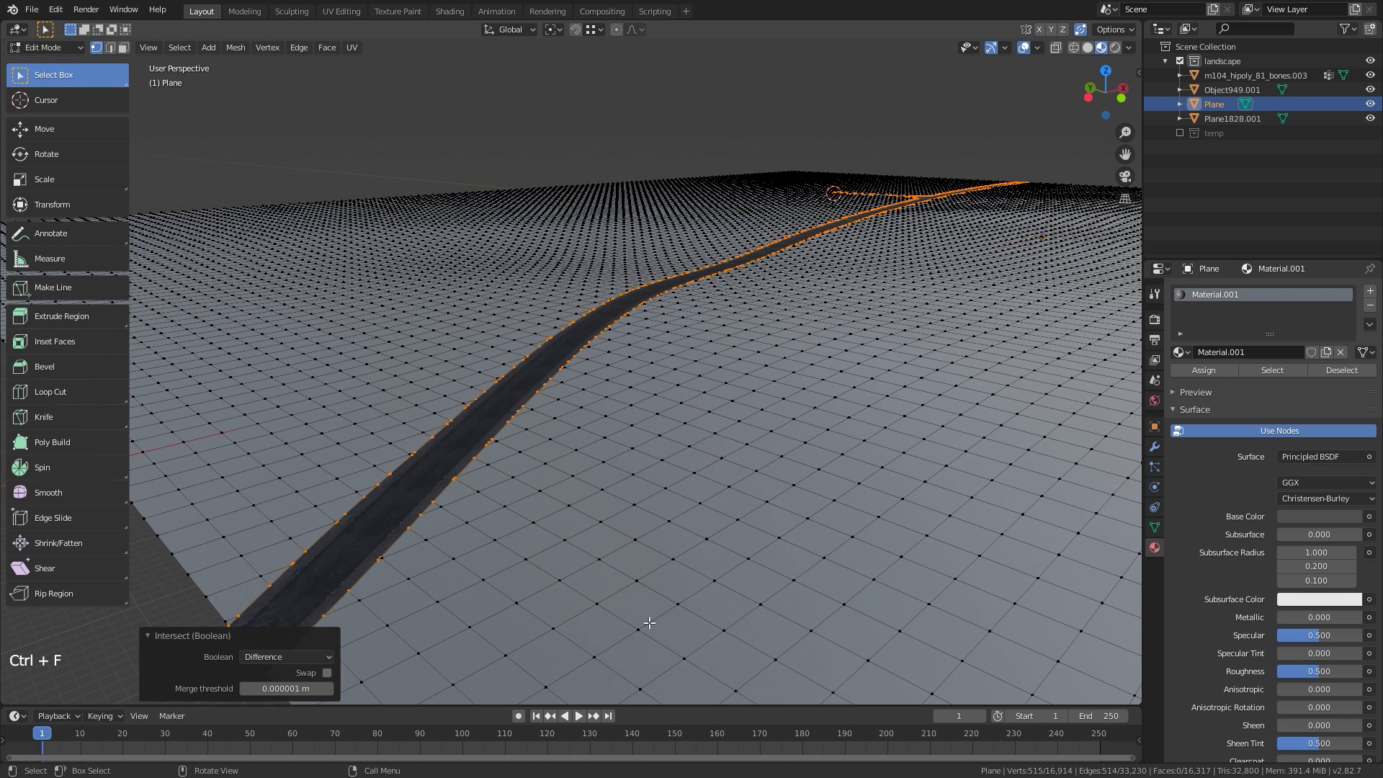
{"action": "middle_click_drag", "start_coordinate": [440, 540], "coordinate": [692, 389]}
{"action": "middle_click_drag", "start_coordinate": [692, 389], "coordinate": [797, 453], "text": "ctrl"}
{"action": "middle_click_drag", "start_coordinate": [843, 308], "coordinate": [778, 402], "text": "ctrl"}
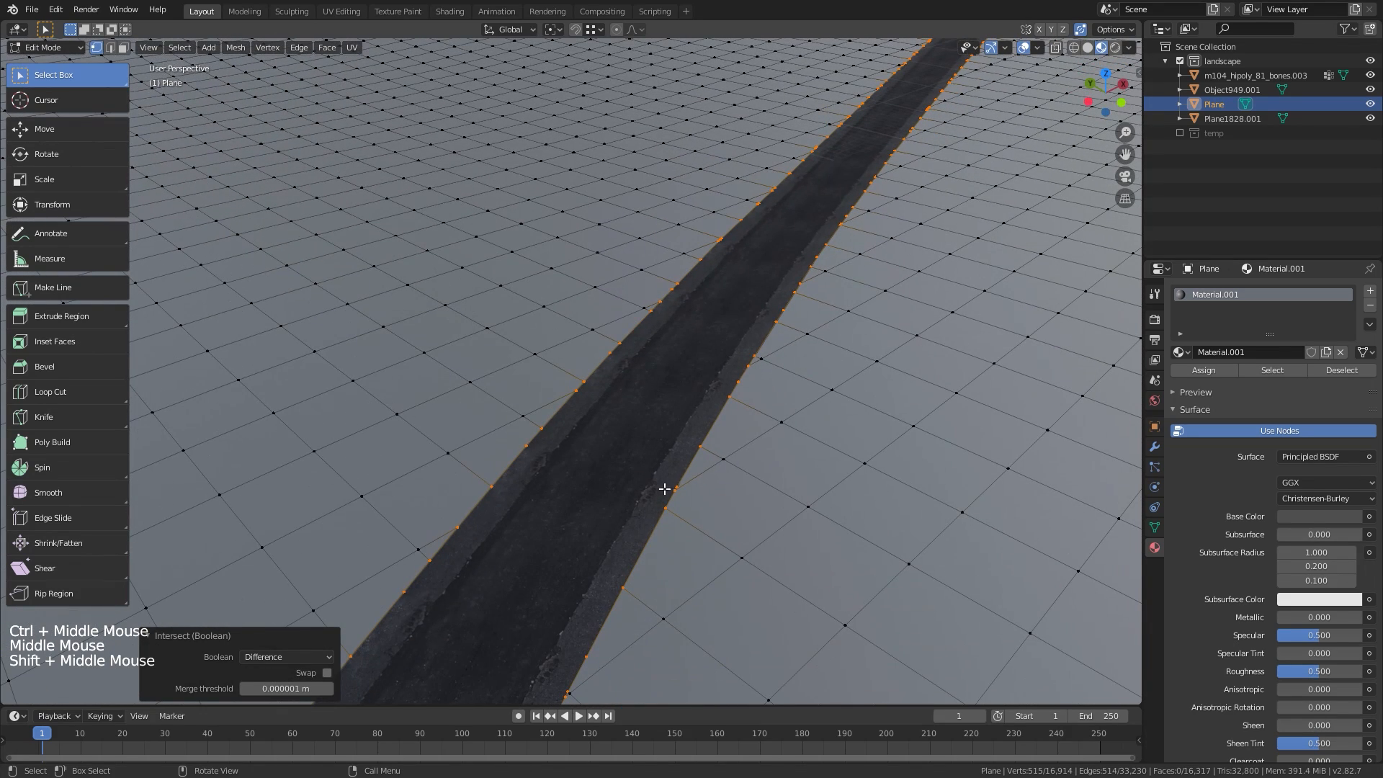
Add a vertex group to the terrain plane and assign the selected cut-edge vertices to it
{"action": "left_click", "coordinate": [1155, 527]}
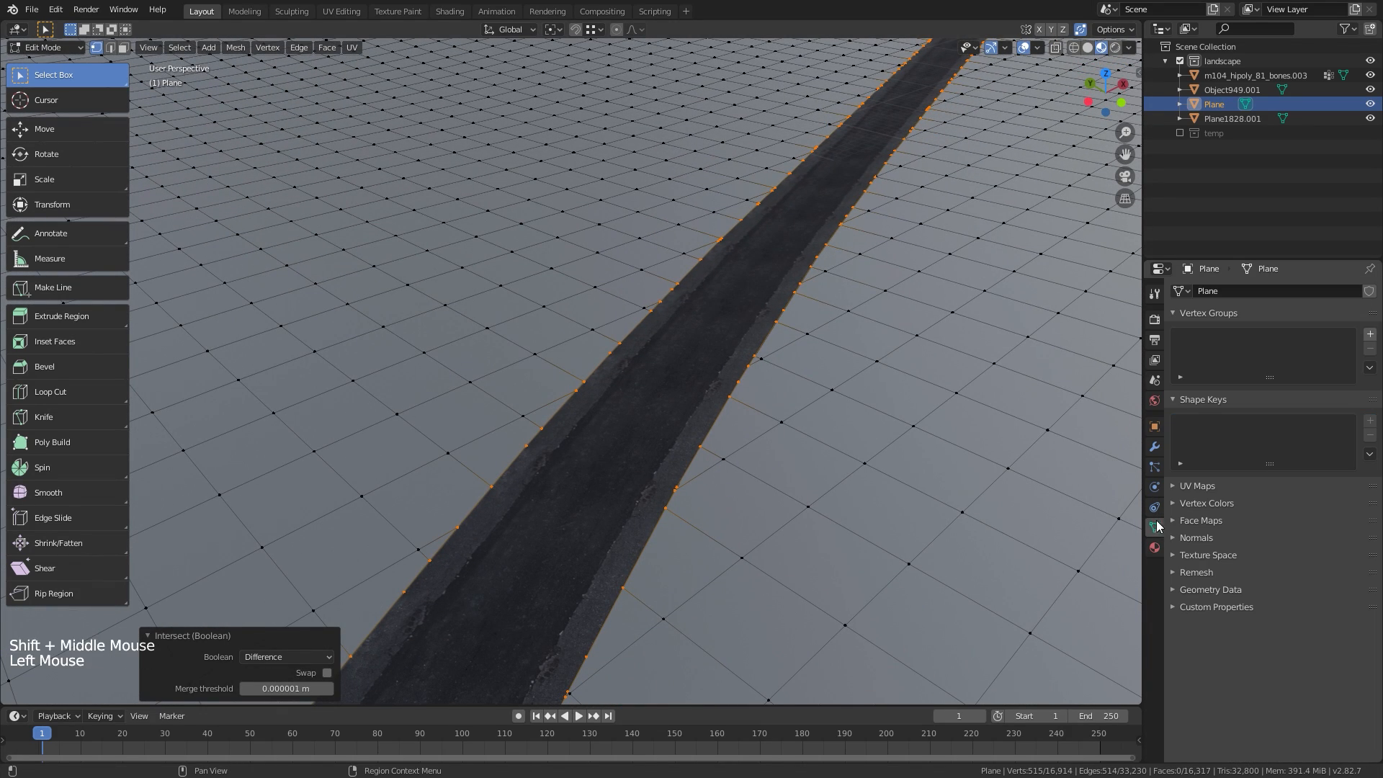
{"action": "left_click", "coordinate": [1370, 335]}
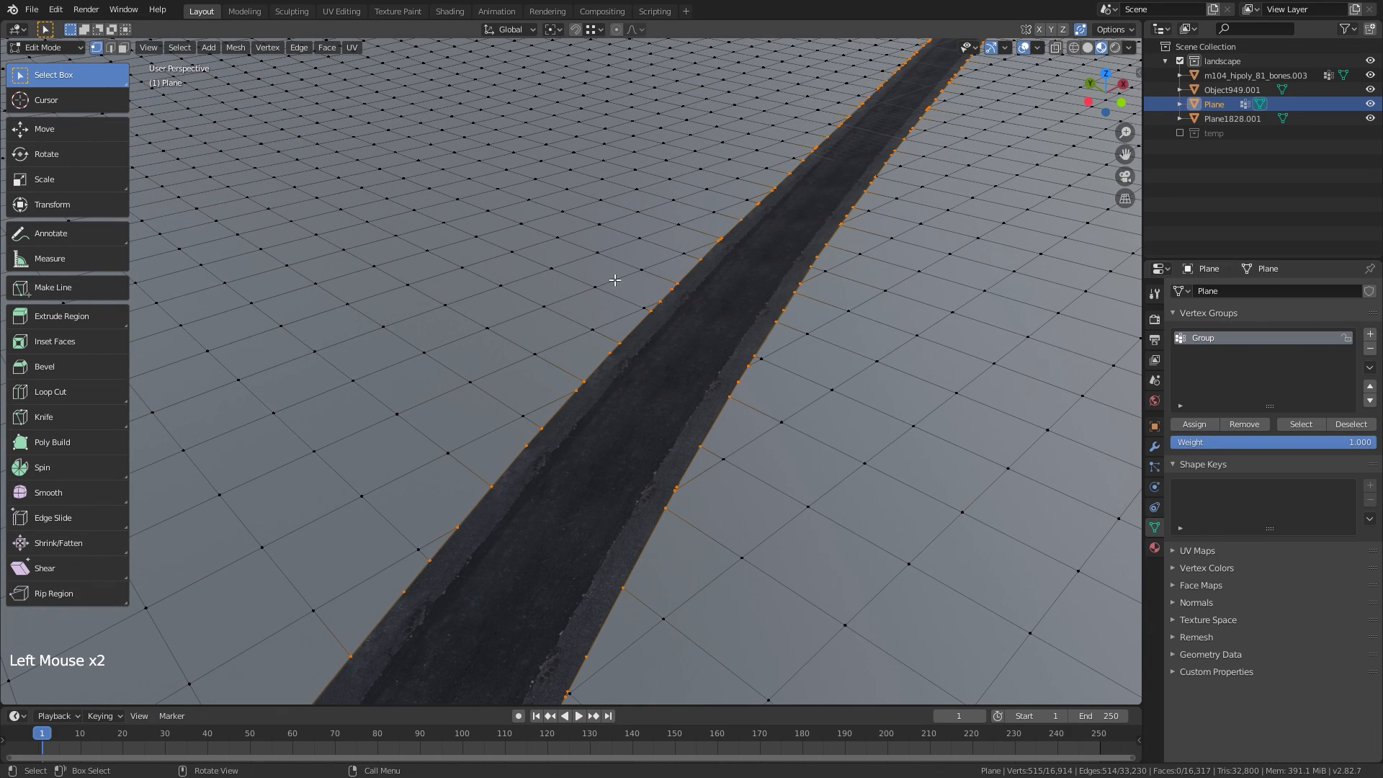
{"action": "left_click", "coordinate": [1194, 426]}
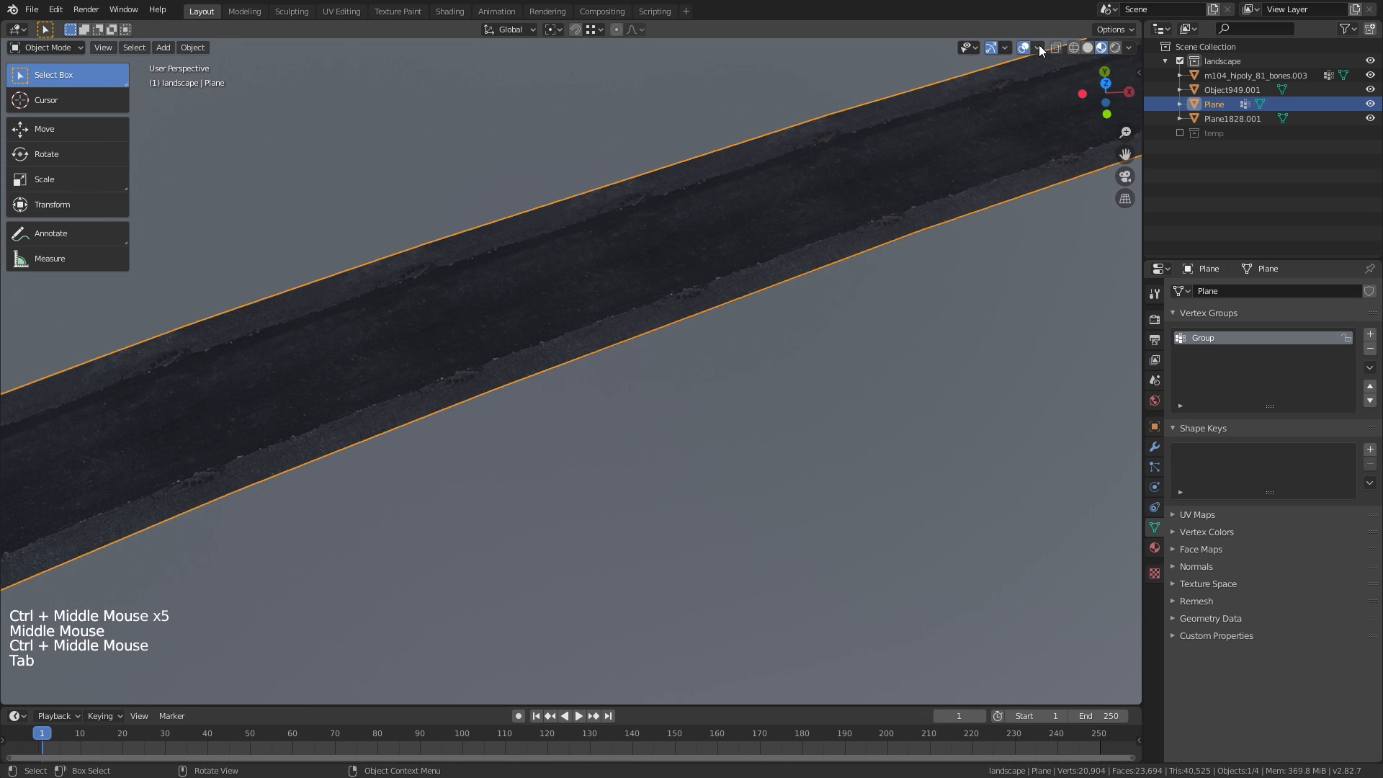
Show the wireframe overlay on the objects in the viewport
{"action": "left_click", "coordinate": [1039, 46]}
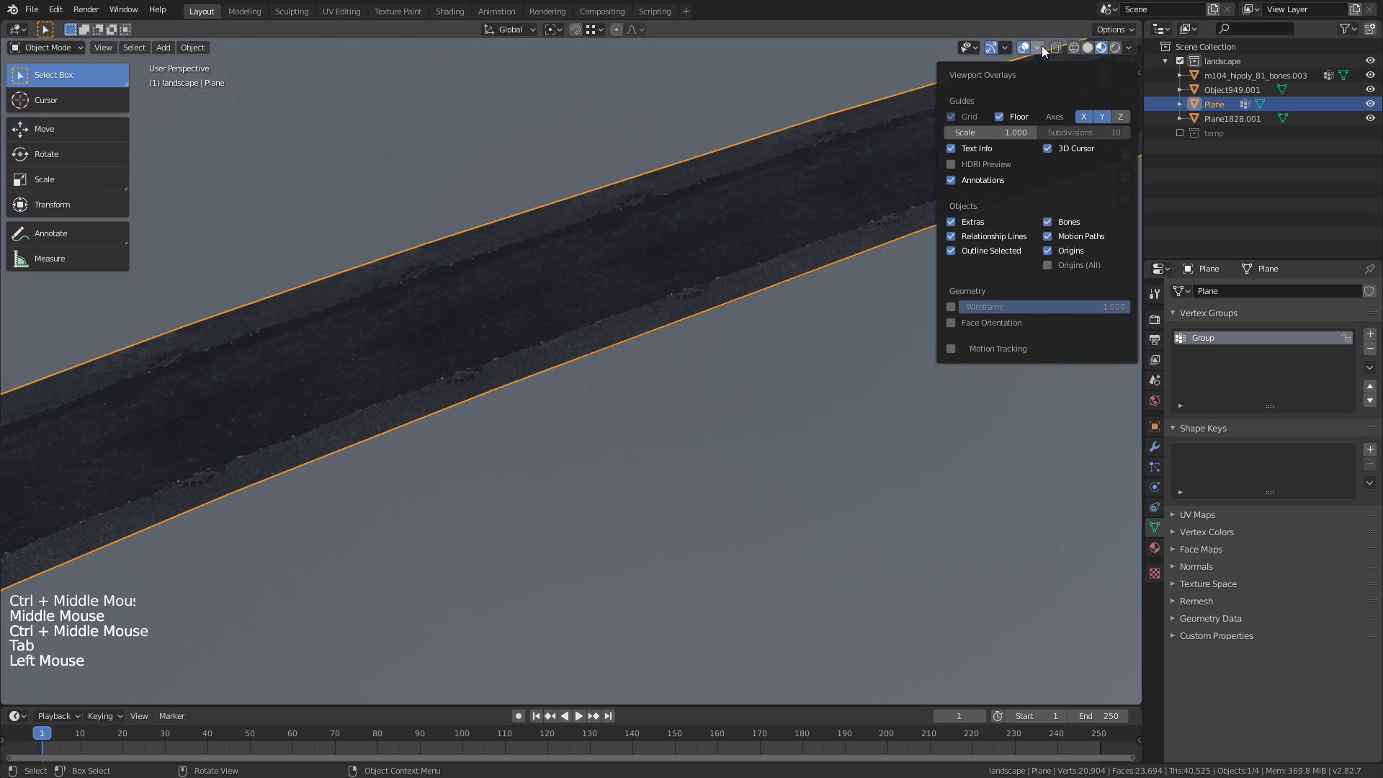
{"action": "left_click", "coordinate": [951, 307]}
{"action": "middle_click_drag", "start_coordinate": [633, 389], "coordinate": [571, 475]}
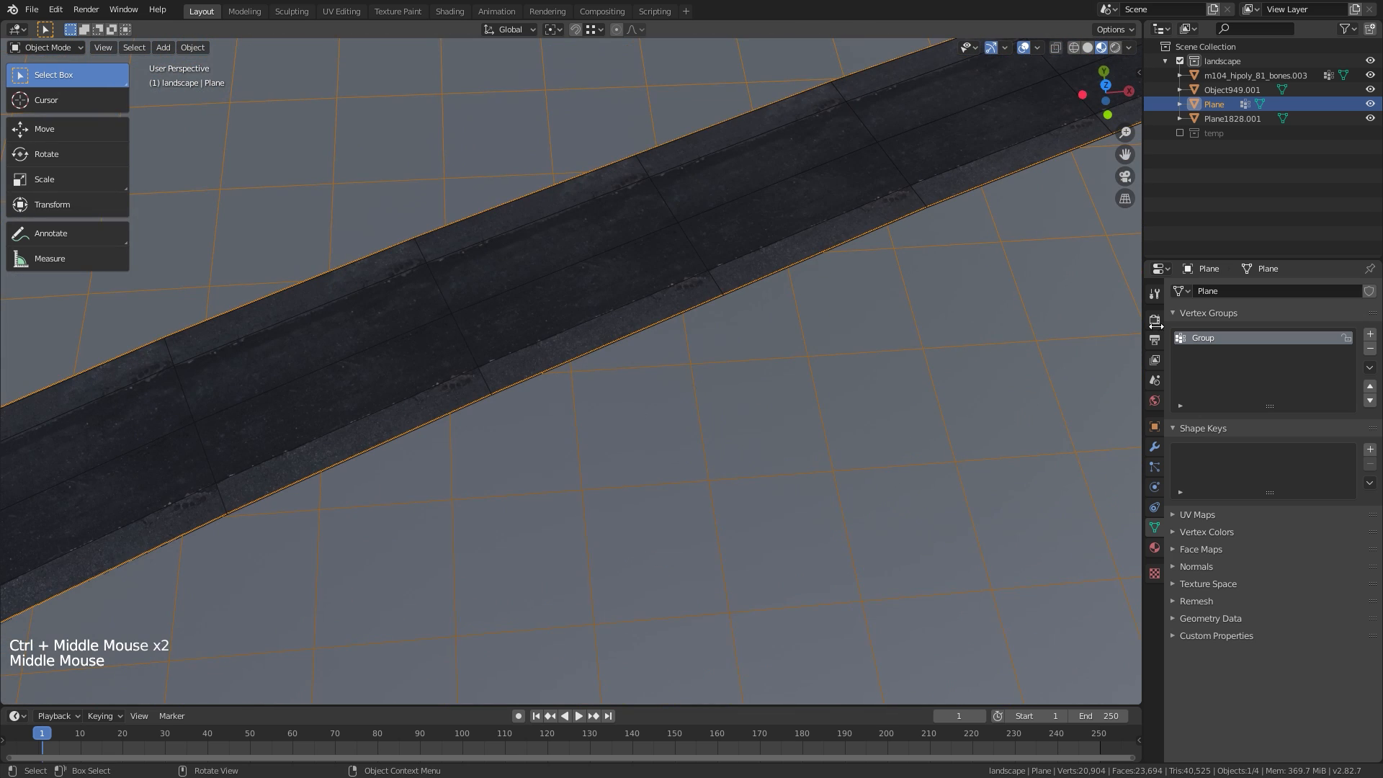
Add a Weld modifier to the terrain plane and restrict it to the vertex group Group
{"action": "left_click", "coordinate": [1156, 447]}
{"action": "left_click", "coordinate": [1232, 290]}
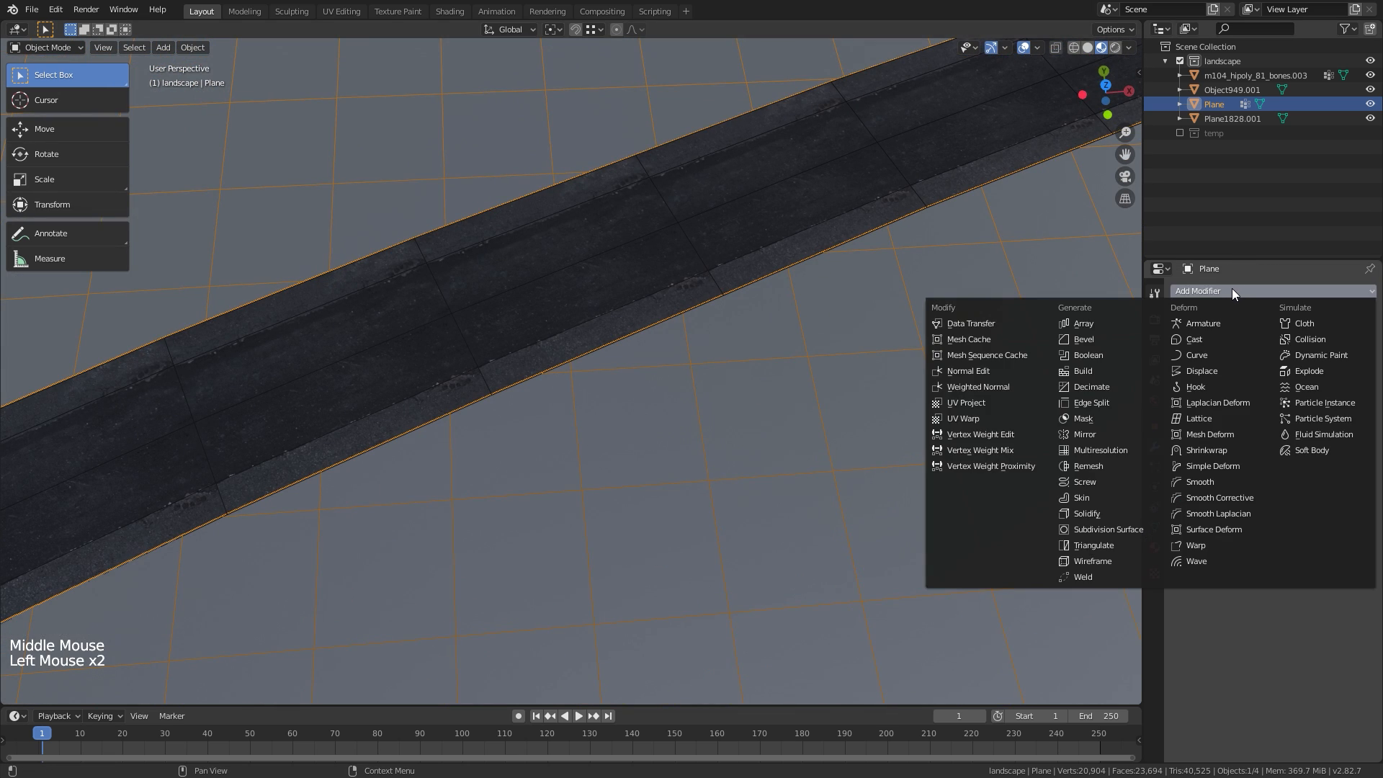
{"action": "left_click", "coordinate": [1105, 577]}
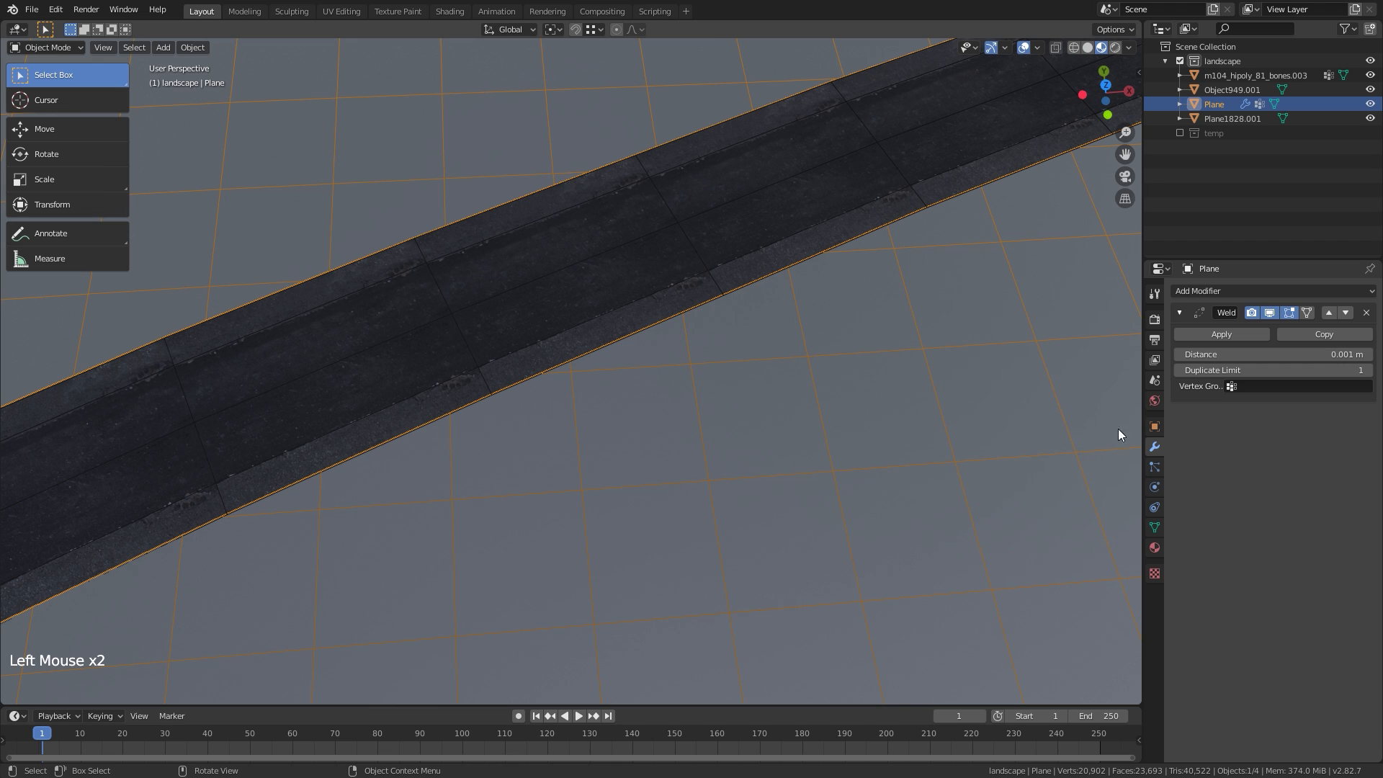
{"action": "left_click", "coordinate": [1271, 387]}
{"action": "left_click", "coordinate": [1249, 411]}
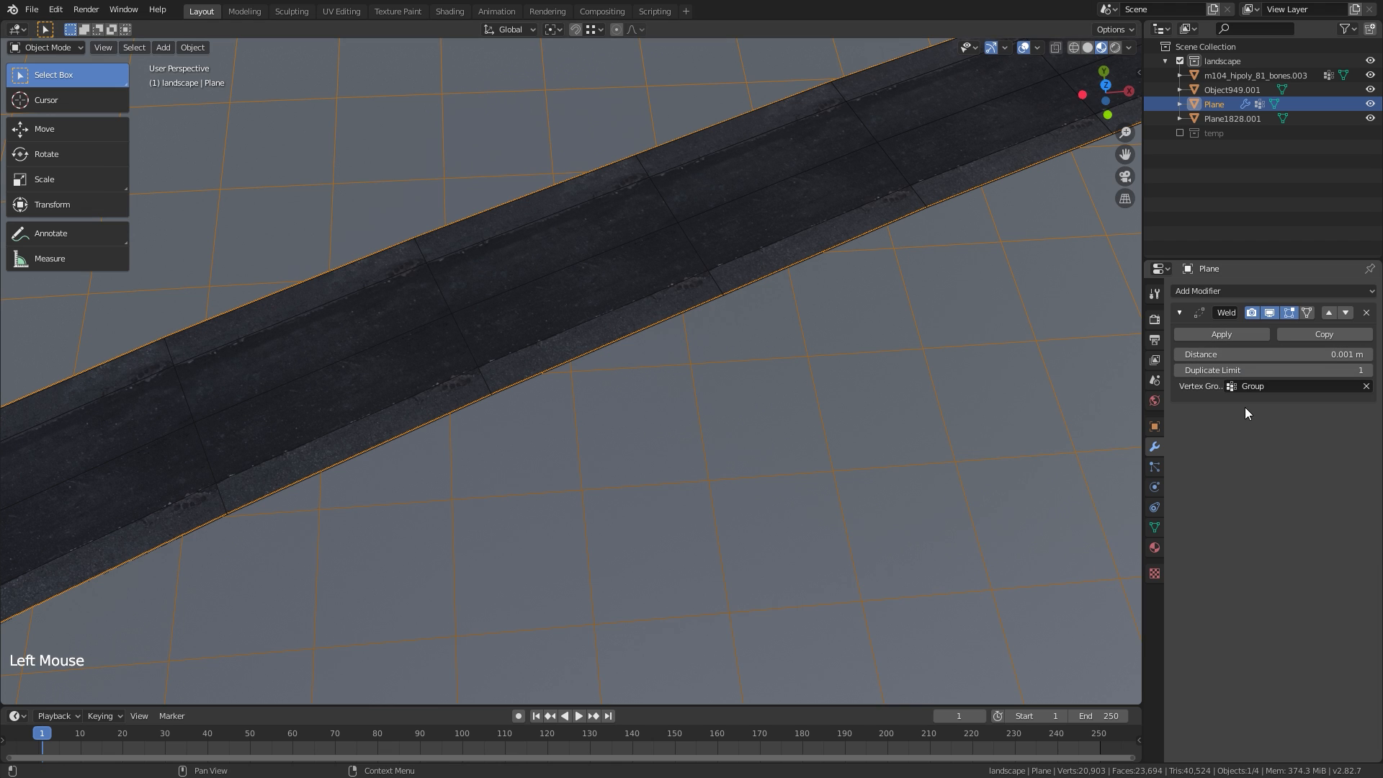
Try a Weld distance of 3 m and check the terrain along the road edges
{"action": "middle_click_drag", "start_coordinate": [906, 408], "coordinate": [914, 405]}
{"action": "middle_click_drag", "start_coordinate": [913, 405], "coordinate": [915, 395], "text": "ctrl"}
{"action": "middle_click_drag", "start_coordinate": [915, 395], "coordinate": [916, 360], "text": "ctrl"}
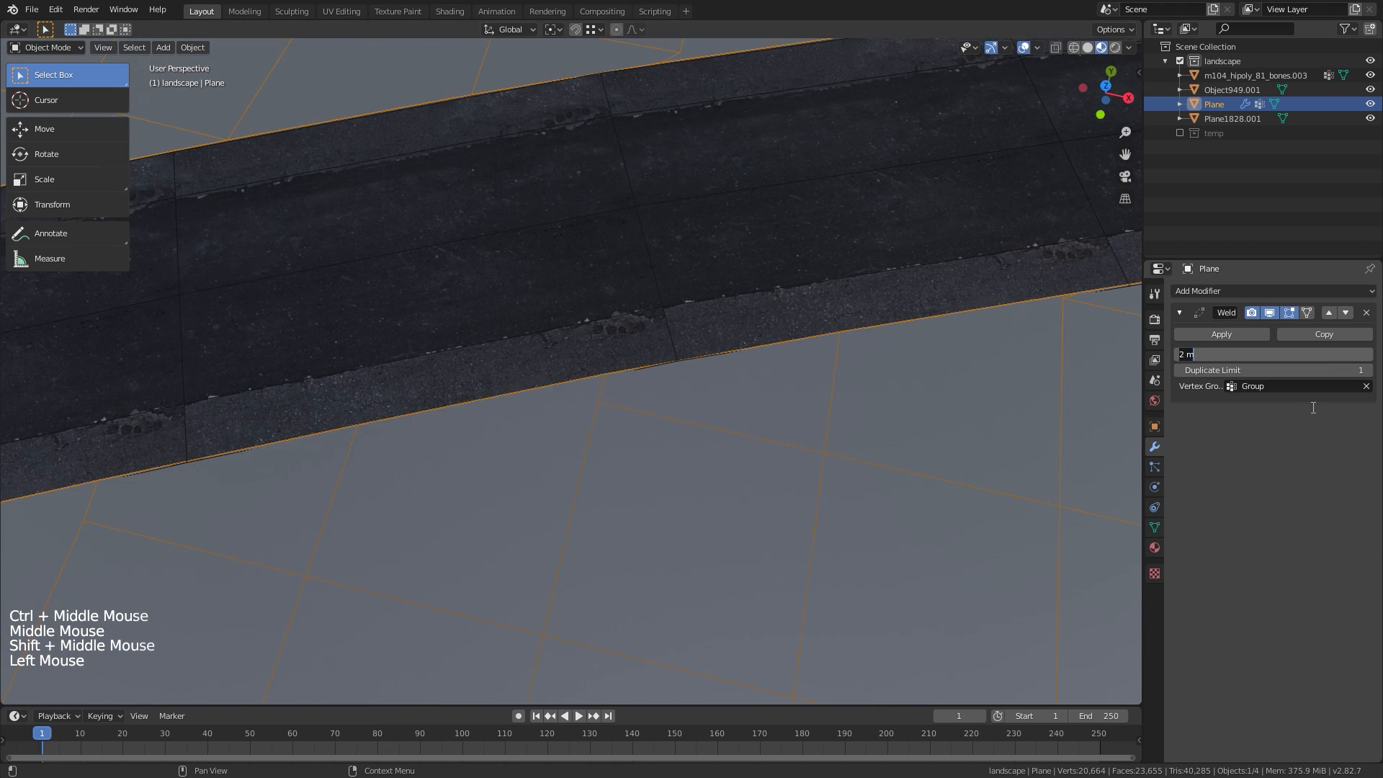
{"action": "type", "text": "3"}
{"action": "key", "text": "Return"}
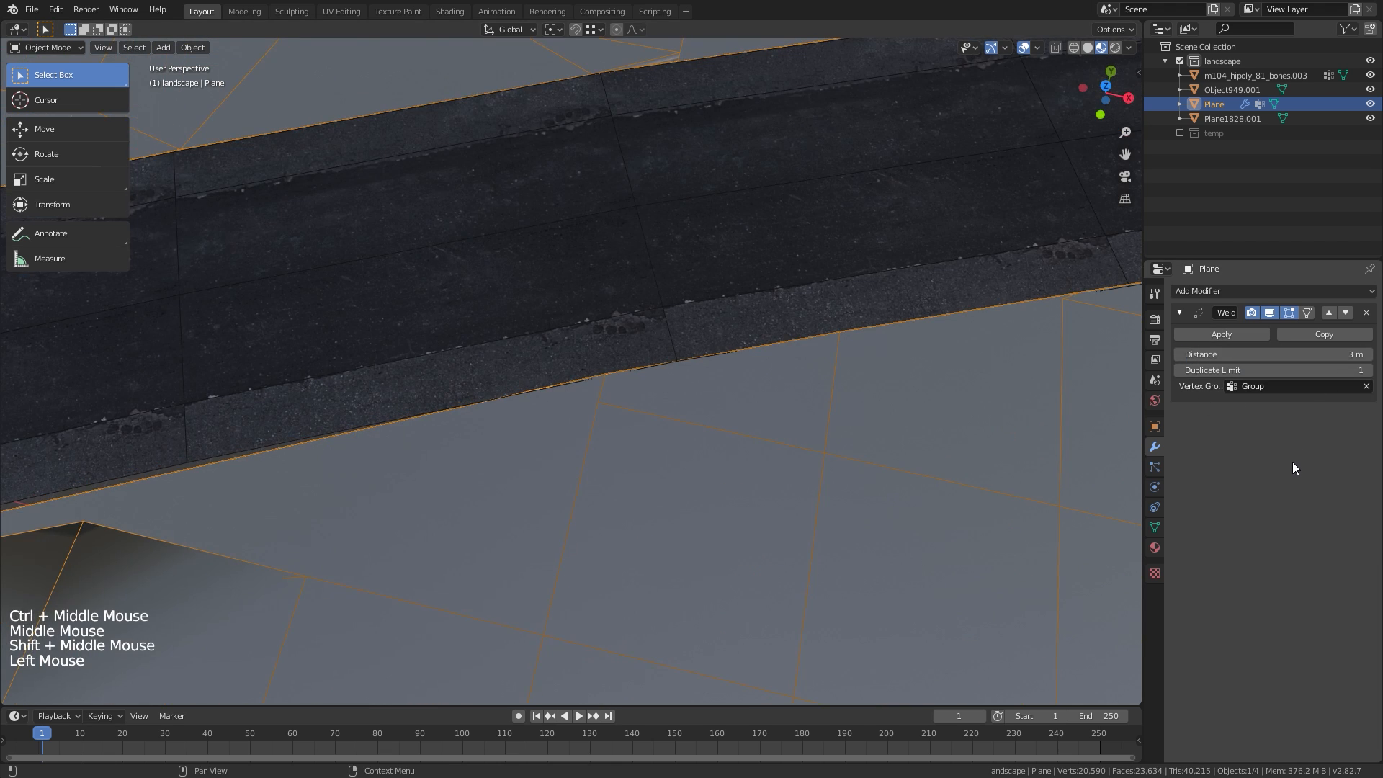
{"action": "middle_click_drag", "start_coordinate": [566, 386], "coordinate": [576, 562], "text": "ctrl"}
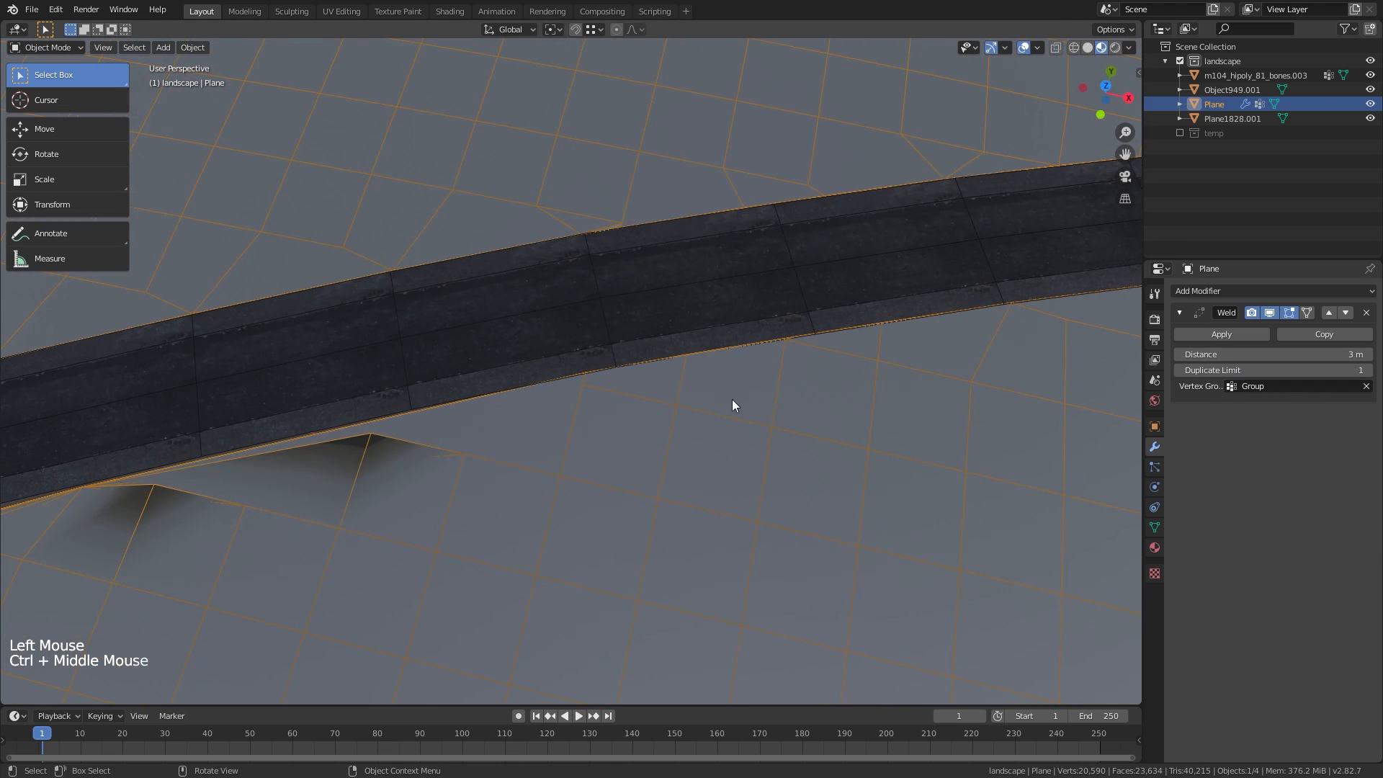
Set the Weld distance to 2 m, check the road edges, and apply the modifier
{"action": "left_click", "coordinate": [1346, 353]}
{"action": "type", "text": "2"}
{"action": "key", "text": "Return"}
{"action": "middle_click_drag", "start_coordinate": [493, 462], "coordinate": [665, 407], "text": "shift"}
{"action": "middle_click_drag", "start_coordinate": [664, 407], "coordinate": [490, 403], "text": "shift"}
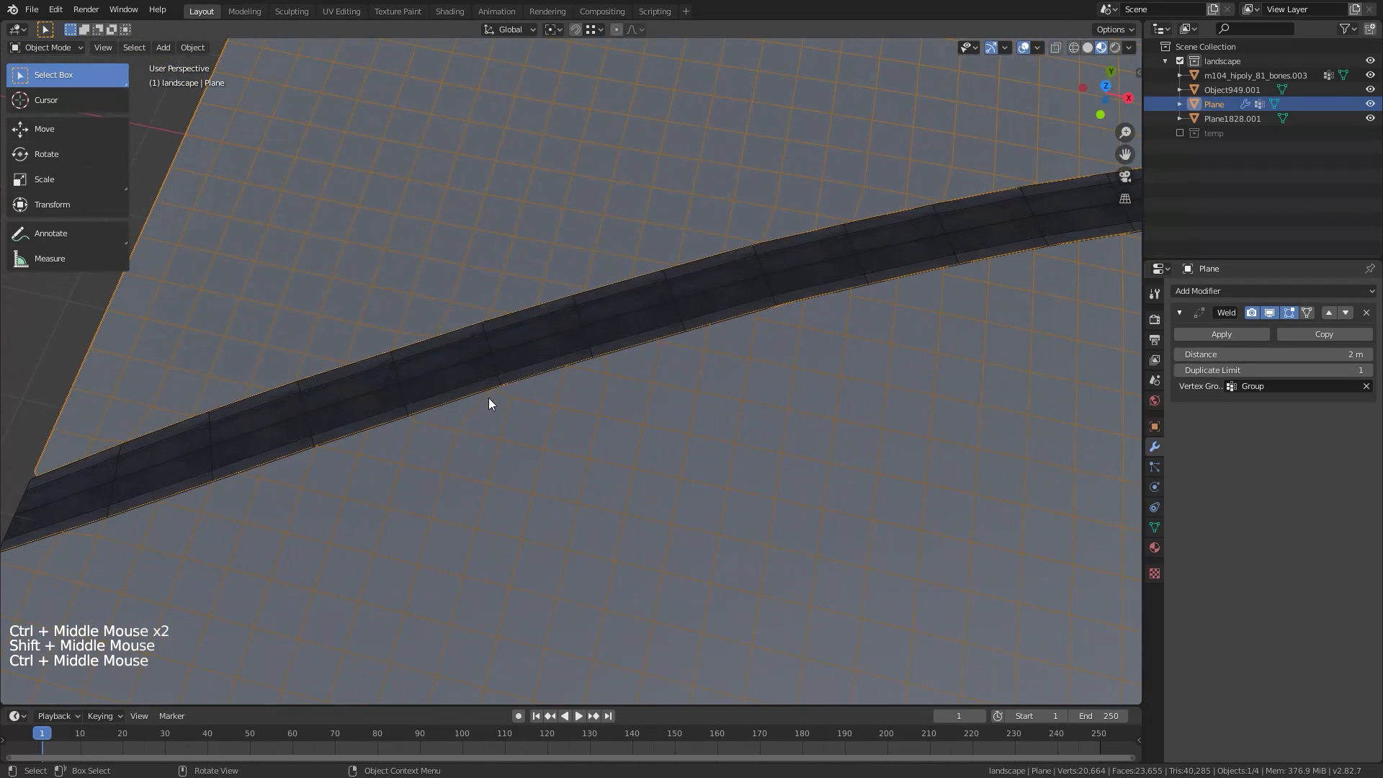
{"action": "left_click", "coordinate": [1269, 314]}
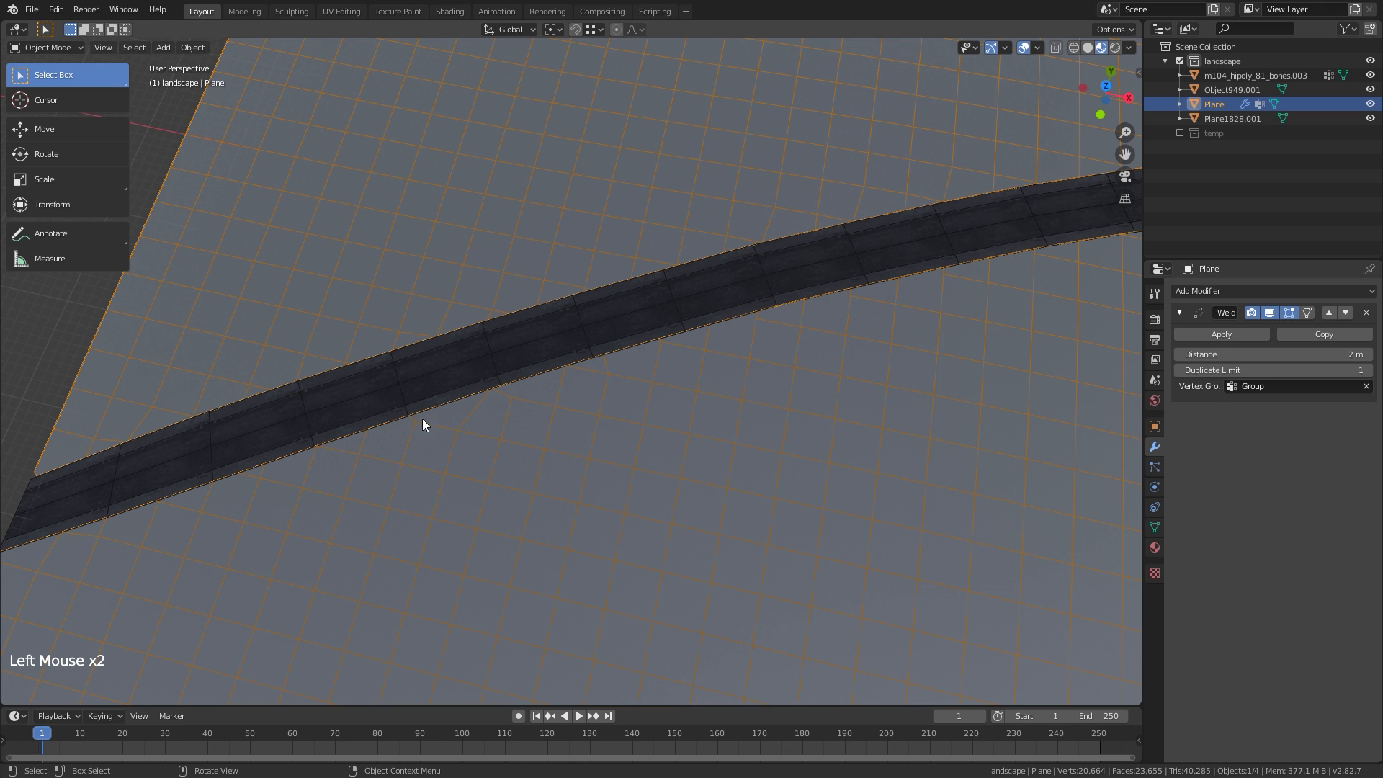
{"action": "left_click", "coordinate": [1217, 335]}
{"action": "middle_click_drag", "start_coordinate": [910, 308], "coordinate": [839, 430], "text": "ctrl"}
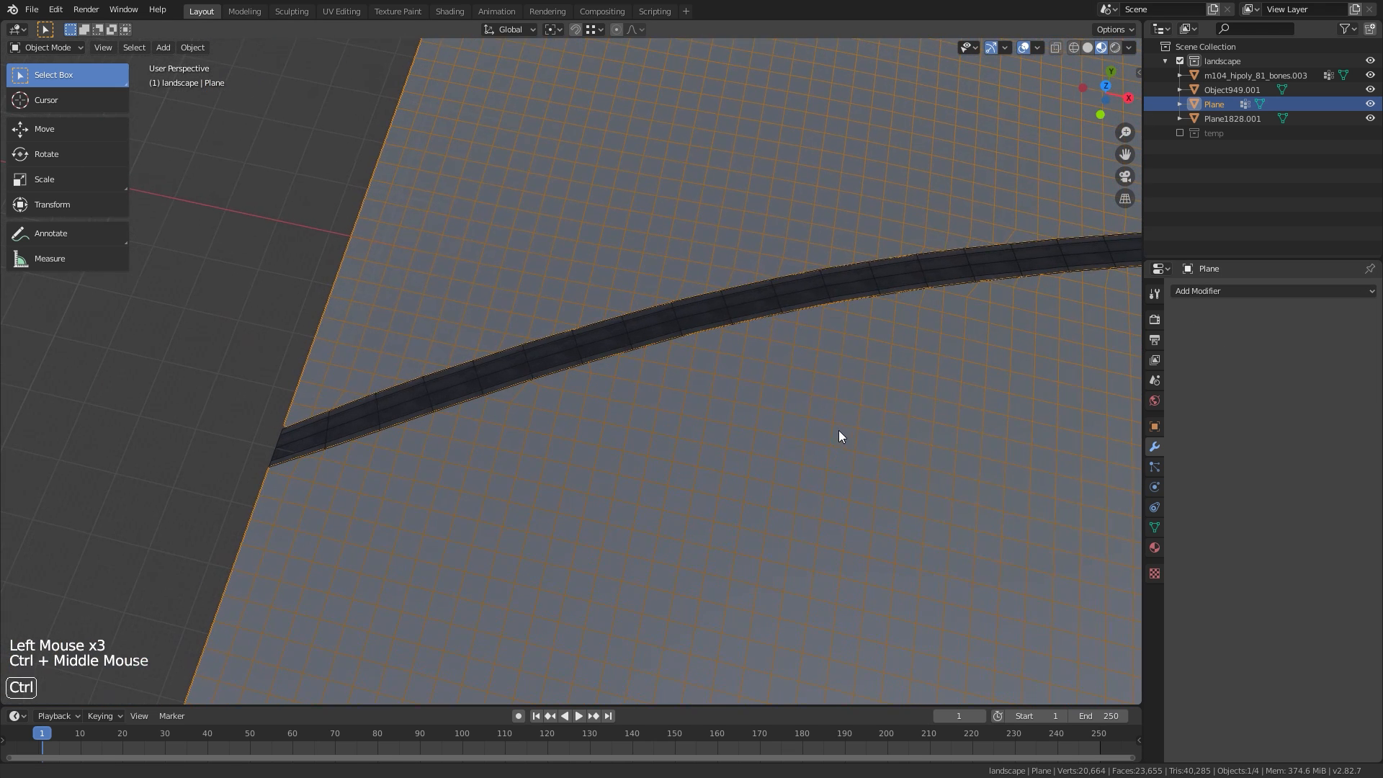
Hide the wireframe overlay in the viewport
{"action": "left_click", "coordinate": [1037, 48]}
{"action": "left_click", "coordinate": [951, 309]}
{"action": "middle_click_drag", "start_coordinate": [951, 308], "coordinate": [781, 356]}
Try to join the road into the terrain plane, and undo the join
{"action": "left_click", "coordinate": [732, 355]}
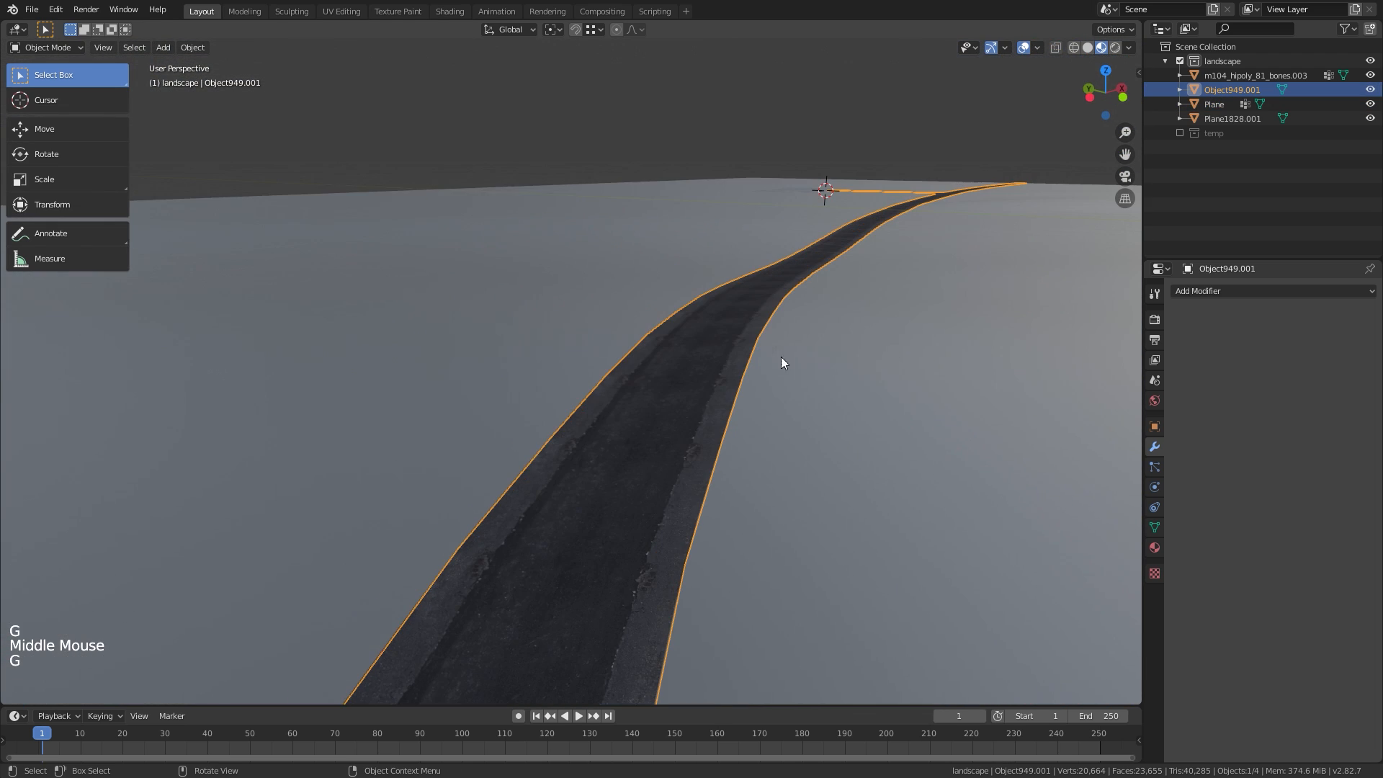
{"action": "left_click", "coordinate": [754, 474], "text": "shift"}
{"action": "key", "text": "ctrl+j"}
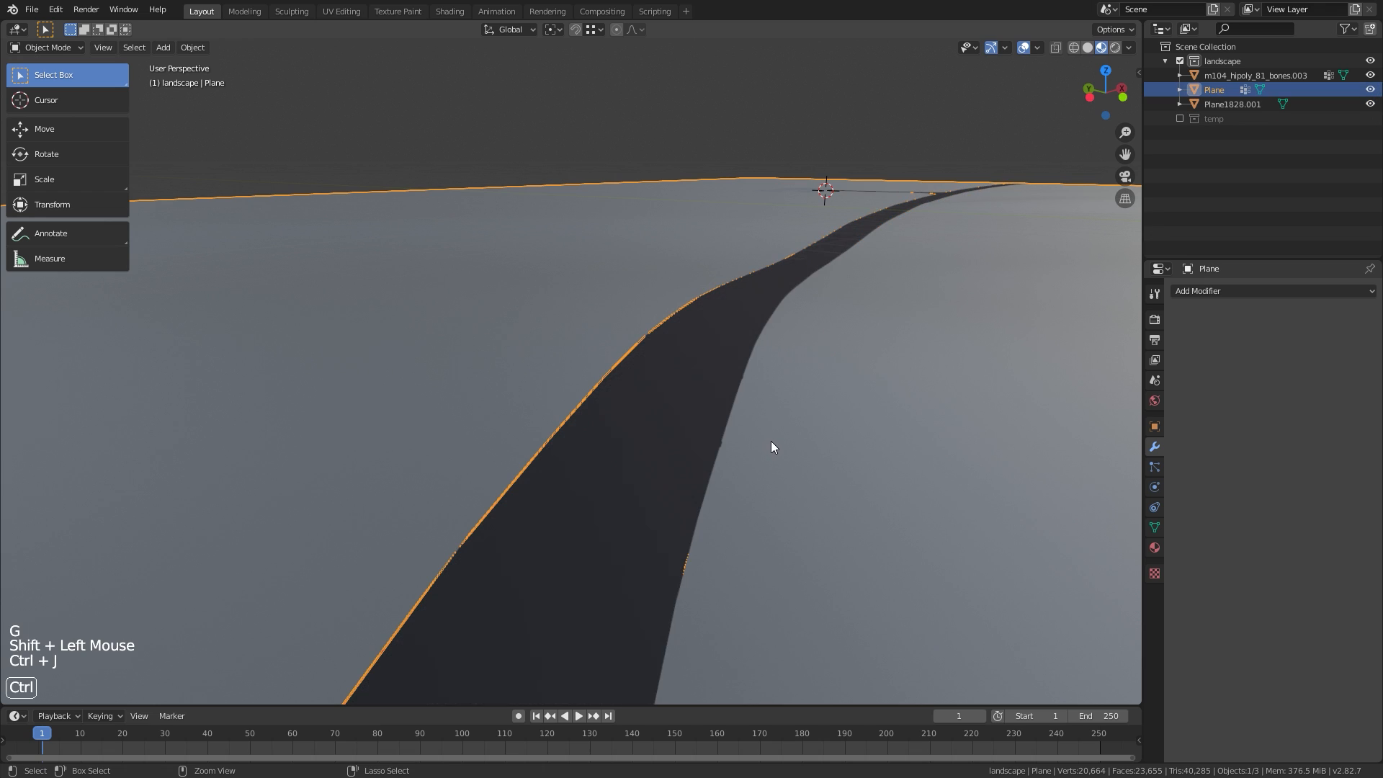
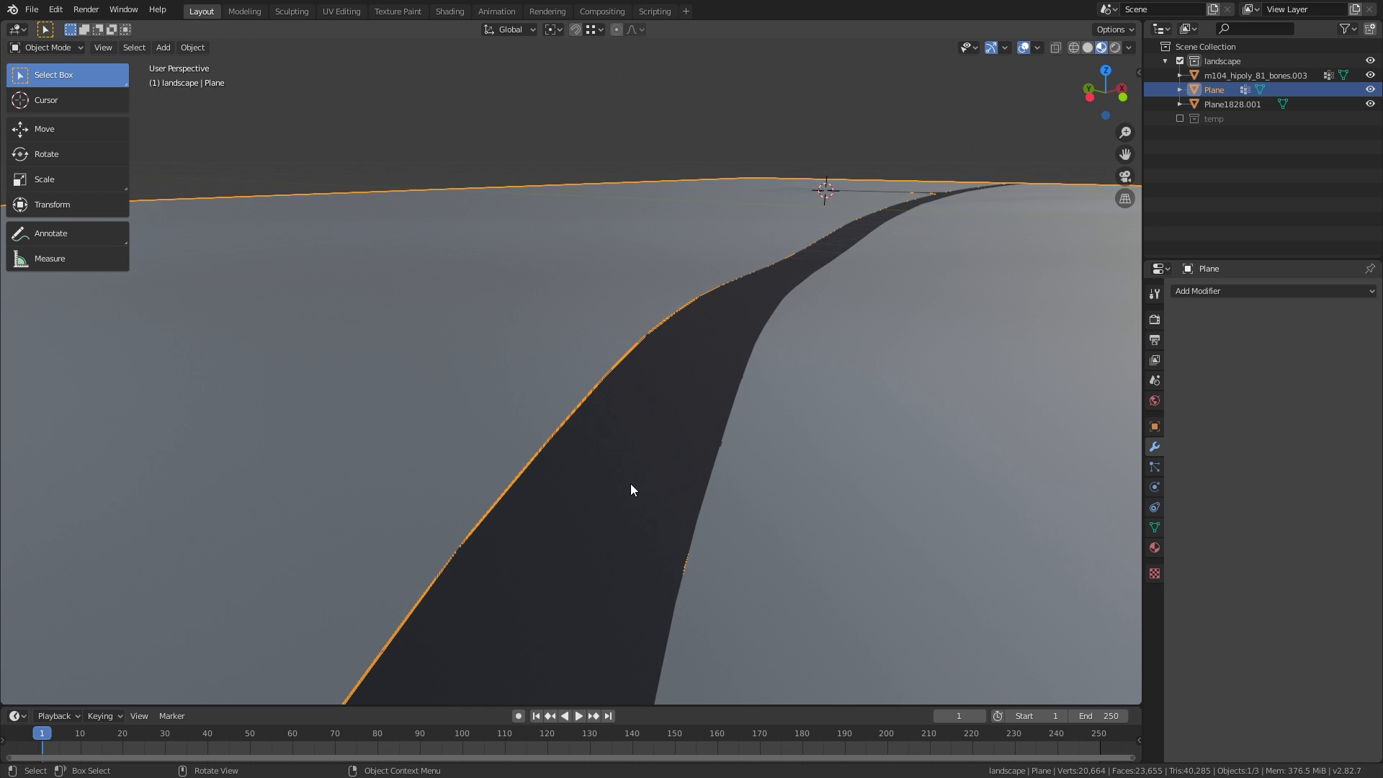
{"action": "key", "text": "ctrl+z"}
Remove the terrain plane's surplus UV maps so only one is left, and rename it UVChannel_1
{"action": "left_click", "coordinate": [849, 387]}
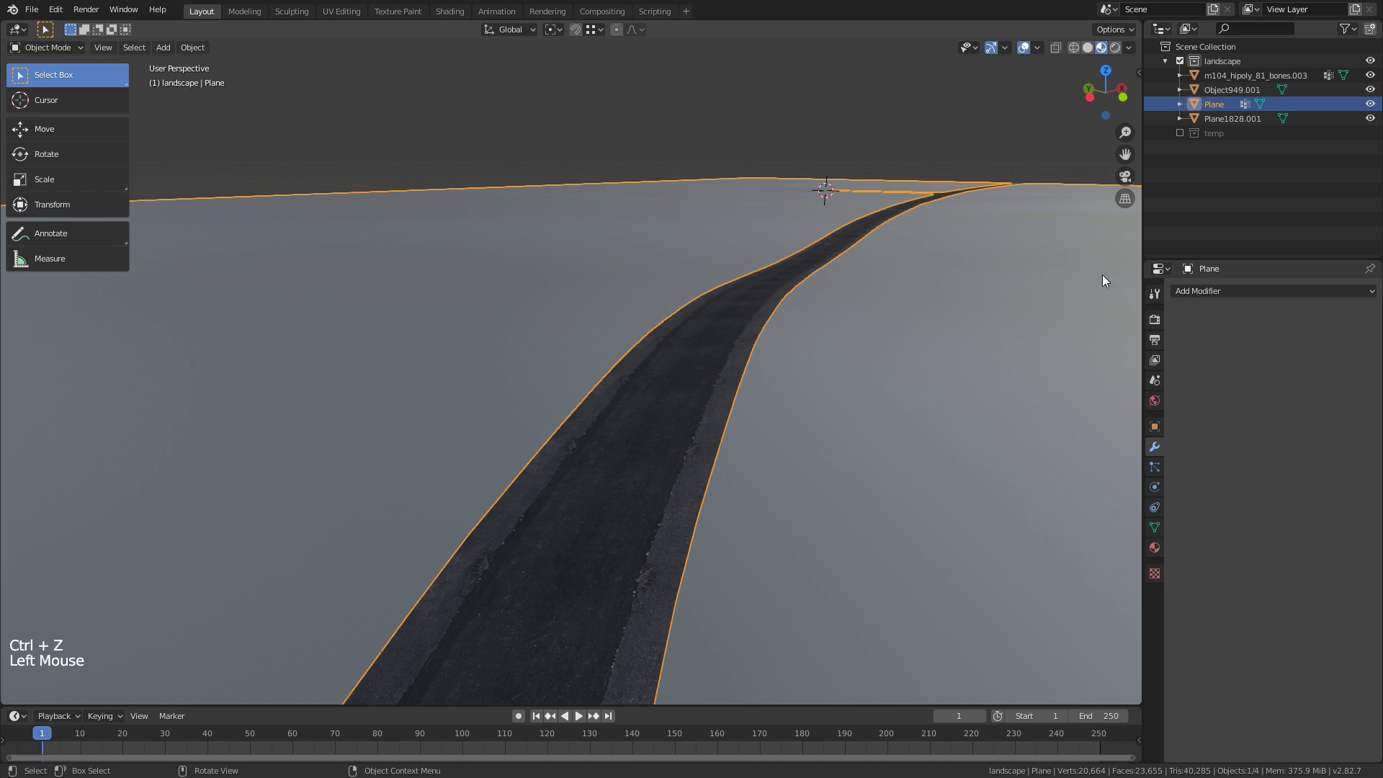
{"action": "left_click", "coordinate": [1155, 527]}
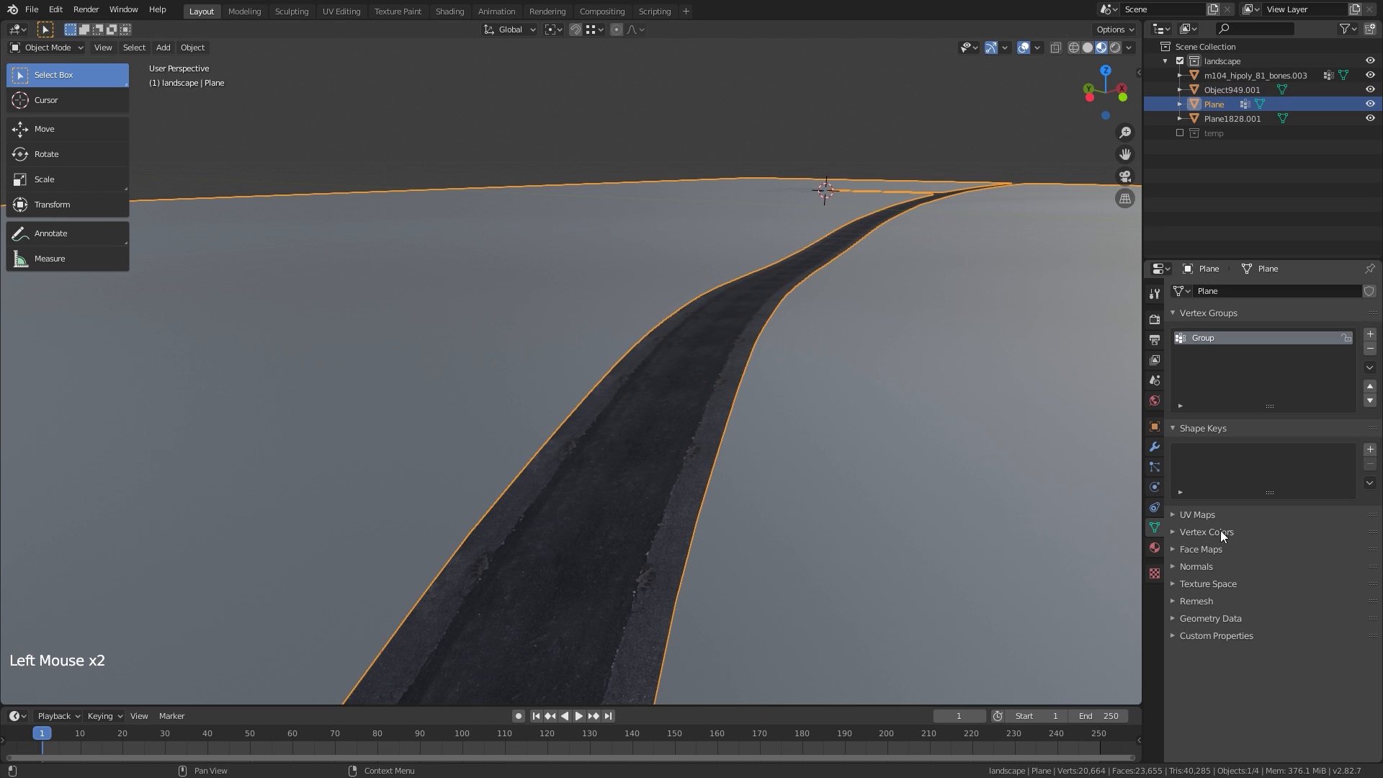
{"action": "left_click", "coordinate": [1199, 515]}
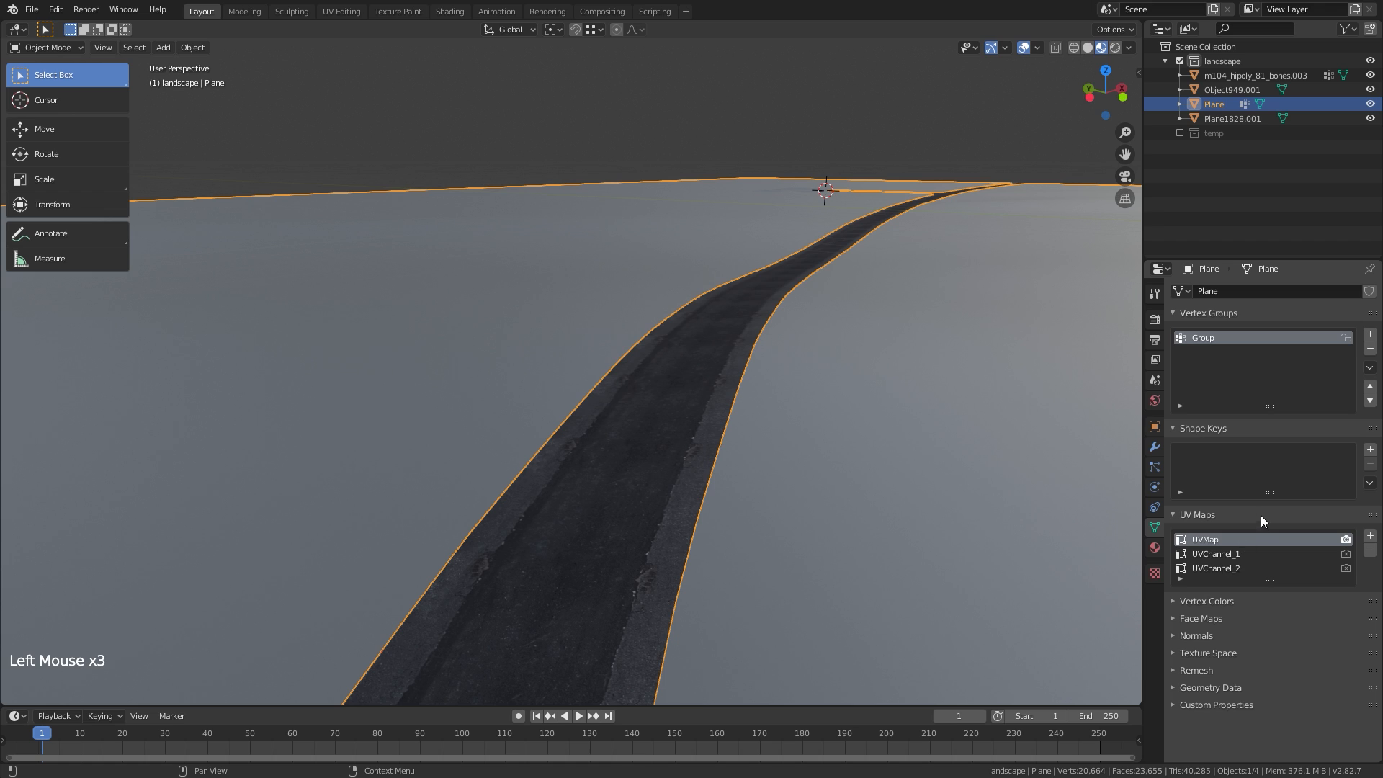
{"action": "left_click", "coordinate": [1371, 552]}
{"action": "left_click", "coordinate": [1371, 552]}
{"action": "left_click", "coordinate": [1371, 552]}
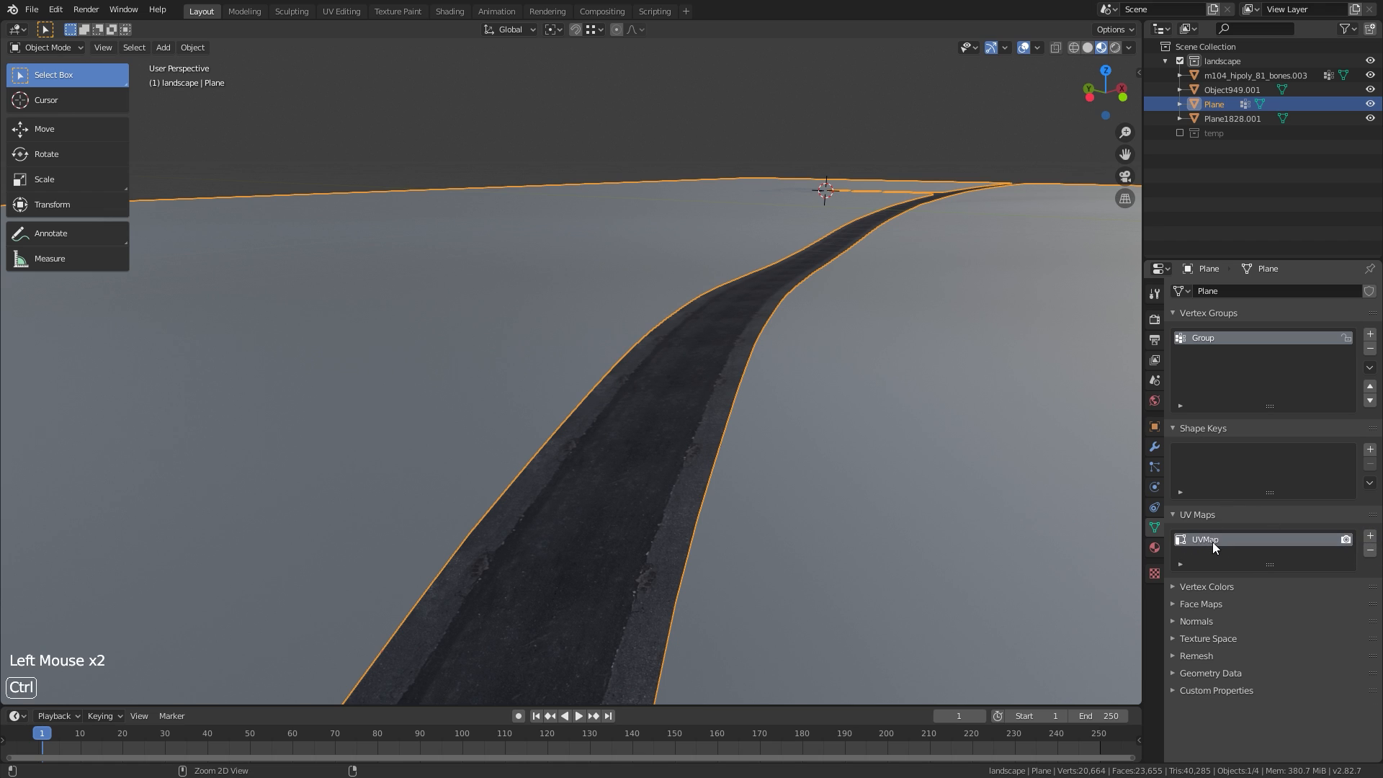
{"action": "type", "text": "UVChannel_1"}
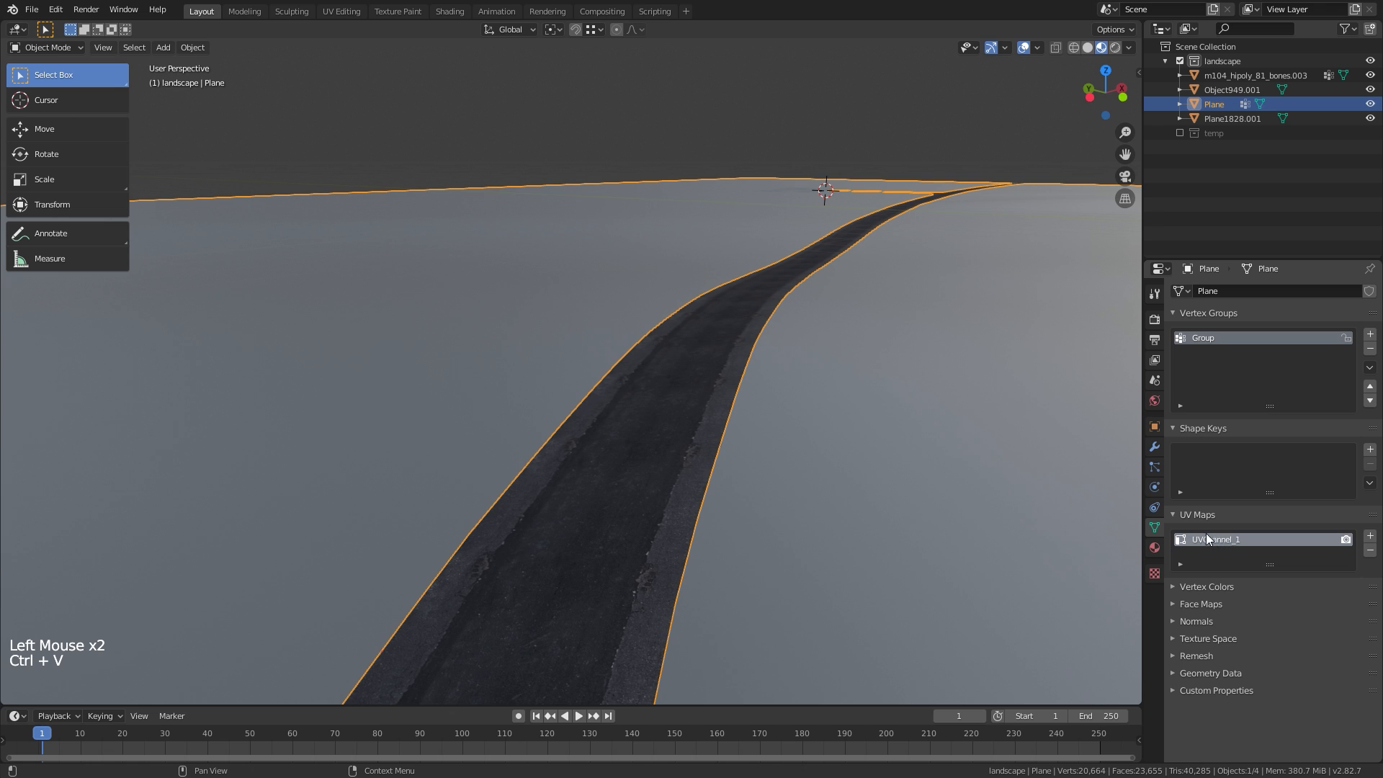
Join the road object into the terrain plane so both form one mesh
{"action": "left_click", "coordinate": [622, 408]}
{"action": "left_click", "coordinate": [826, 417], "text": "shift"}
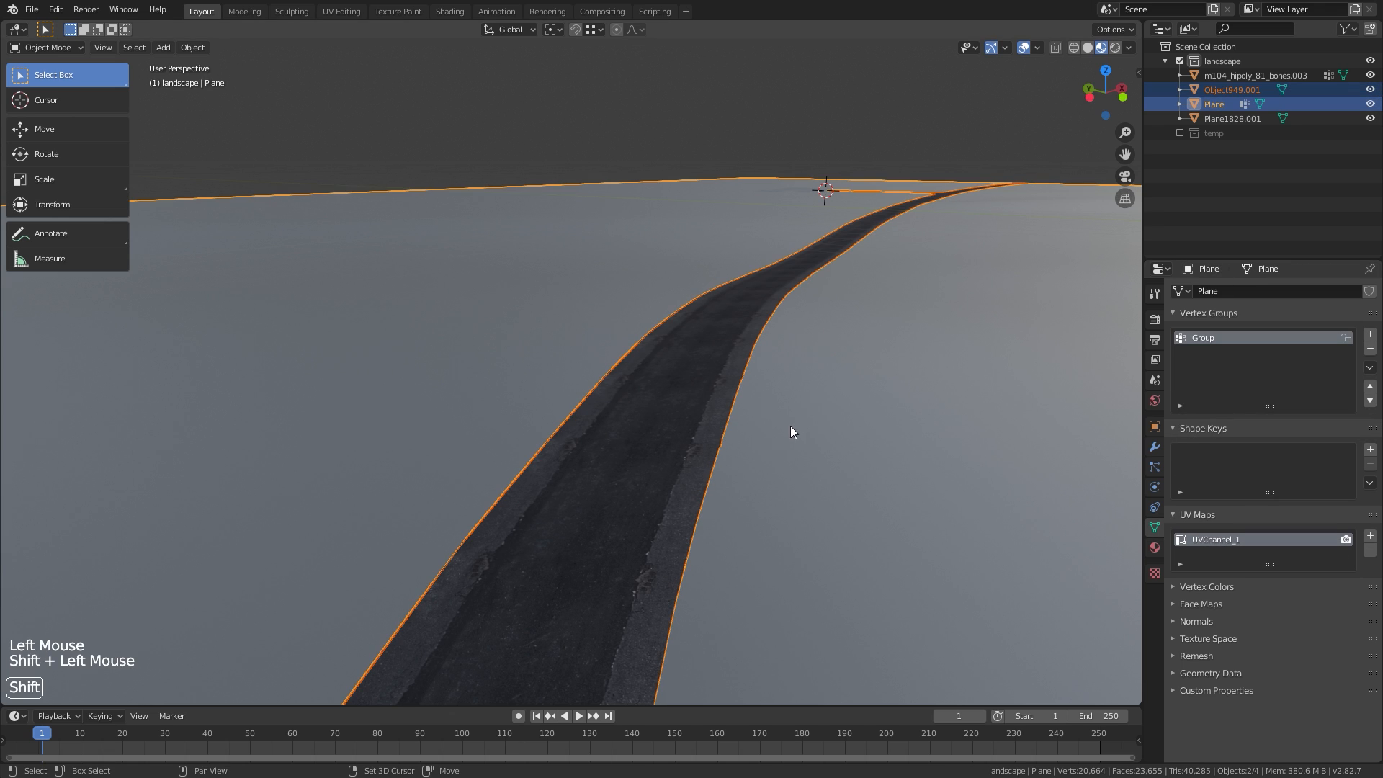
{"action": "key", "text": "ctrl+j"}
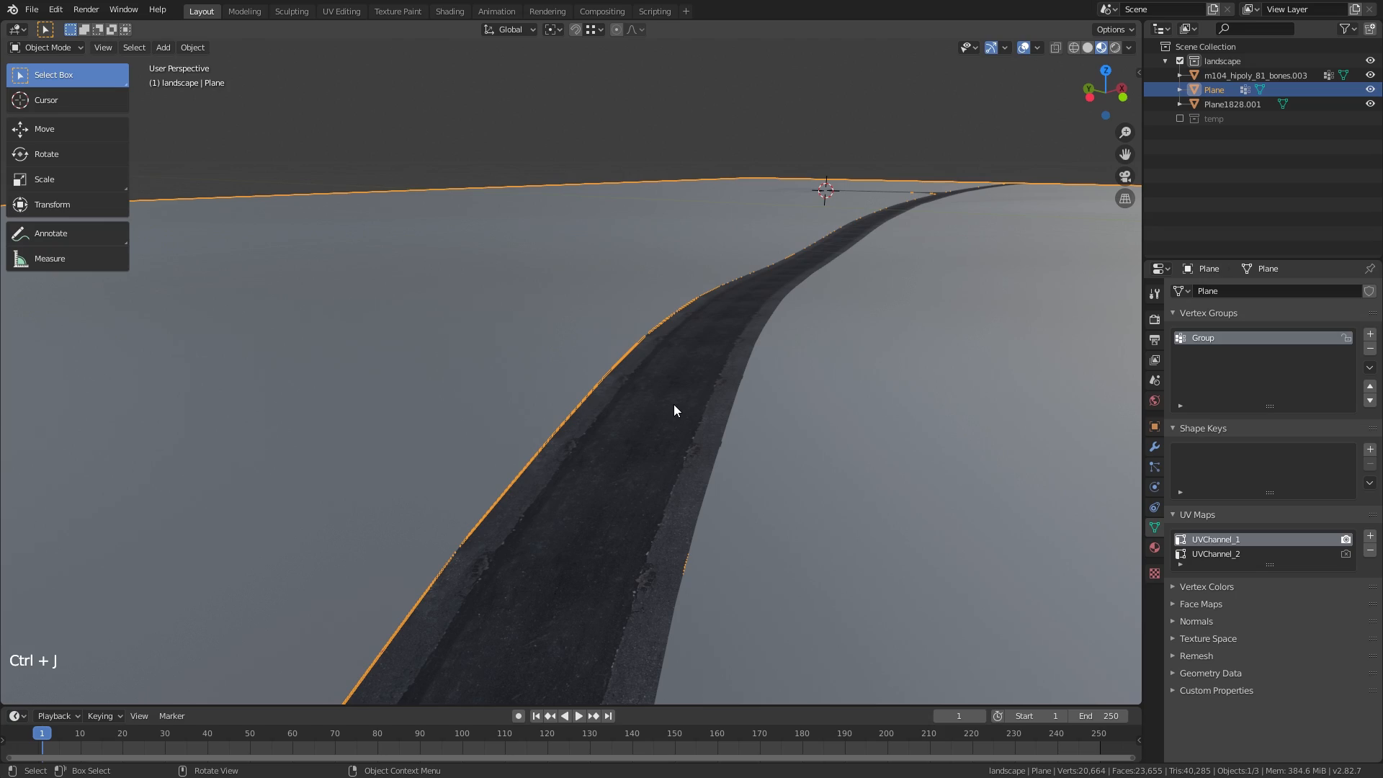
Open the joined mesh for editing, view the road from the top, and turn on snapping to vertices
{"action": "key", "text": "Tab"}
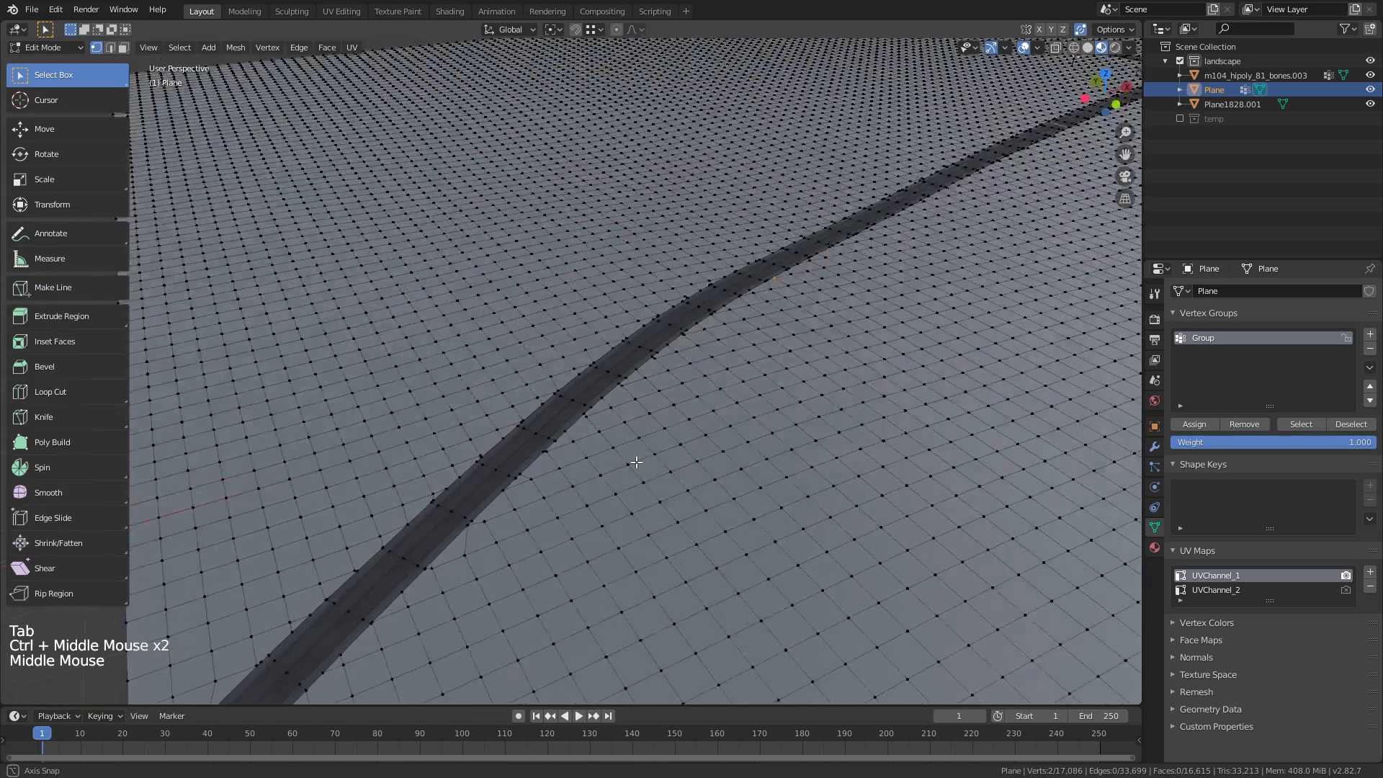
{"action": "middle_click_drag", "start_coordinate": [636, 461], "coordinate": [724, 427]}
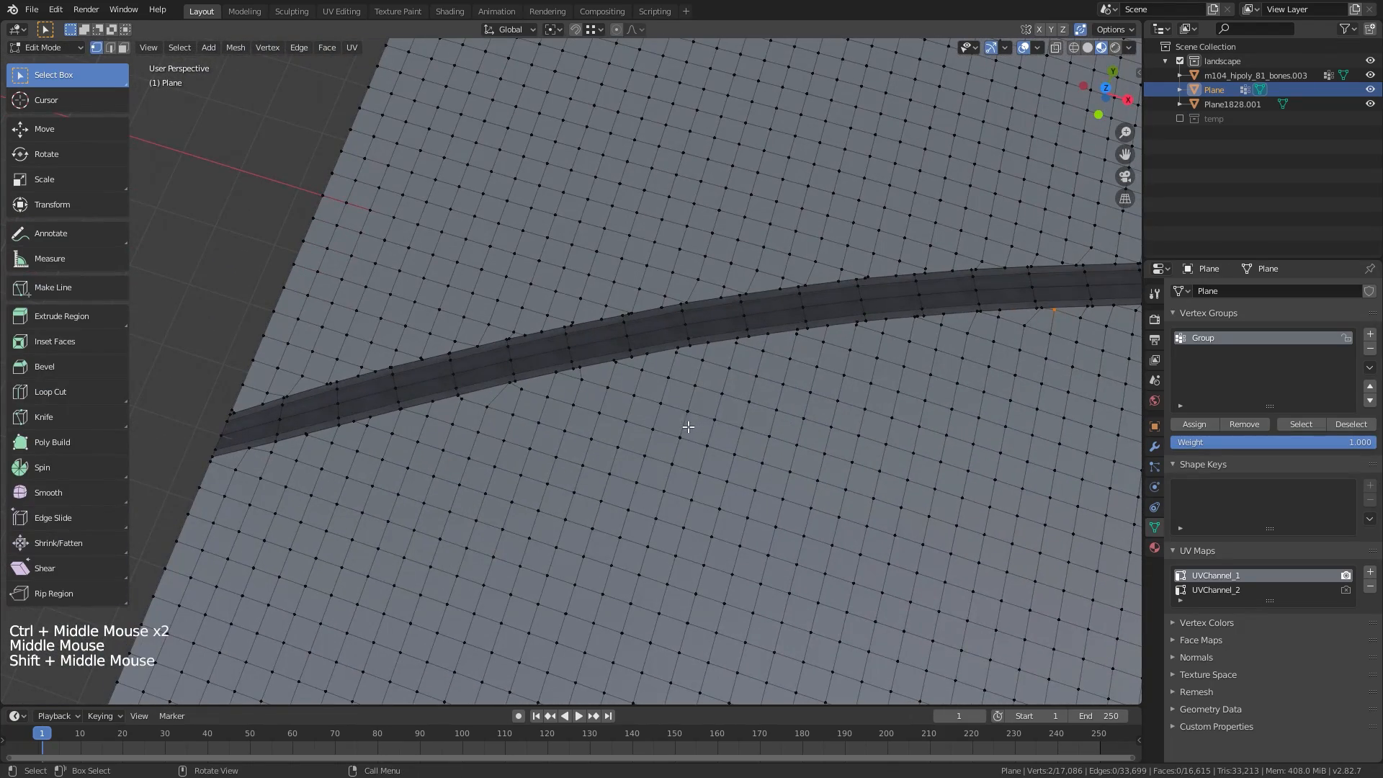
{"action": "middle_click_drag", "start_coordinate": [578, 434], "coordinate": [693, 420], "text": "shift"}
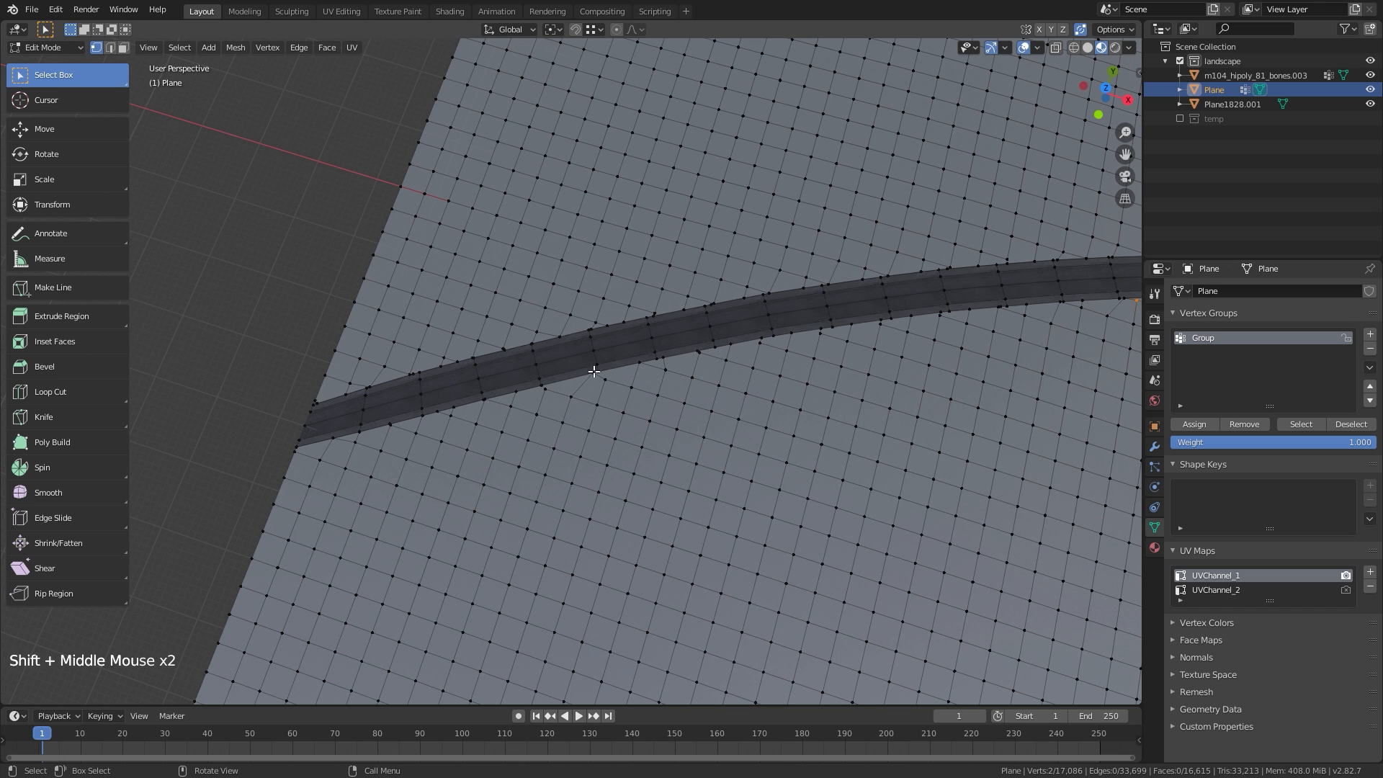
{"action": "middle_click_drag", "start_coordinate": [994, 340], "coordinate": [709, 422], "text": "shift"}
{"action": "middle_click_drag", "start_coordinate": [702, 411], "coordinate": [680, 287], "text": "ctrl"}
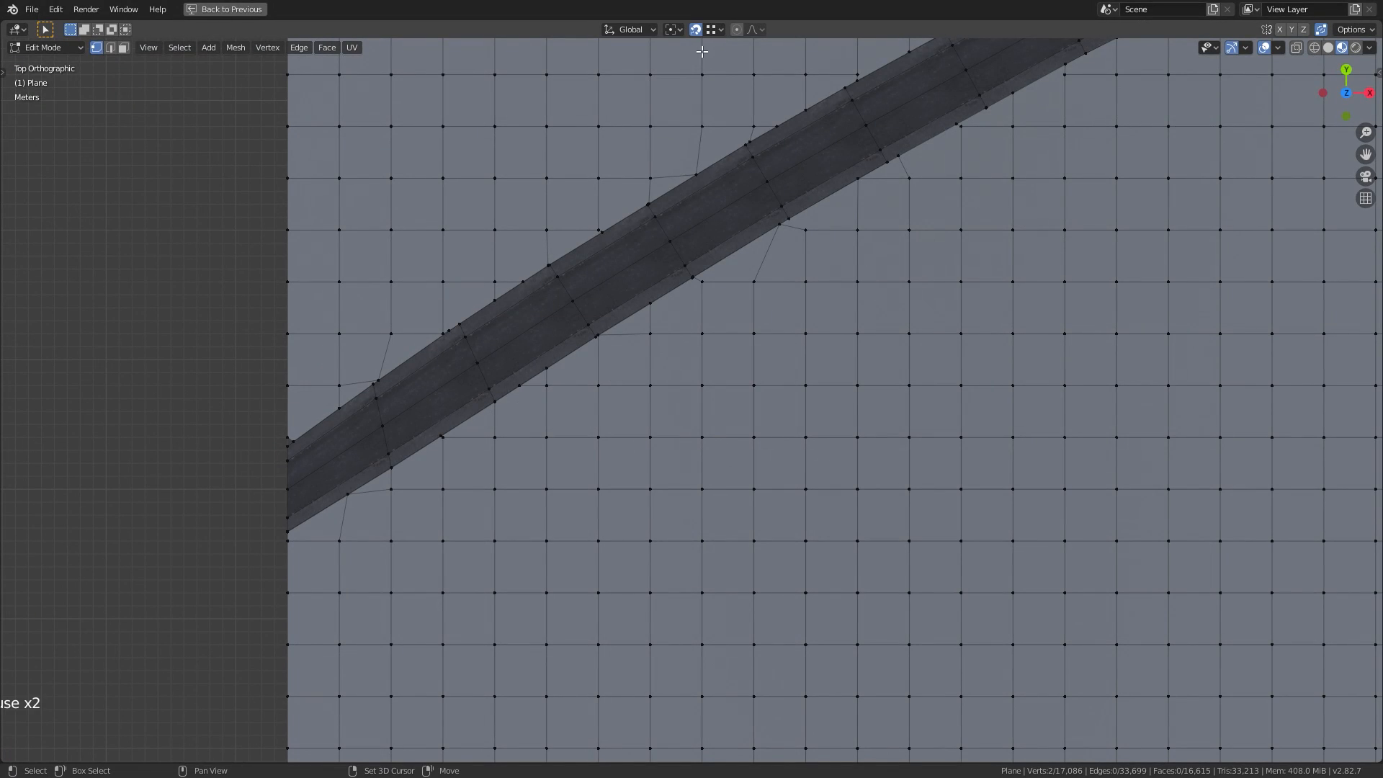
{"action": "left_click", "coordinate": [714, 30]}
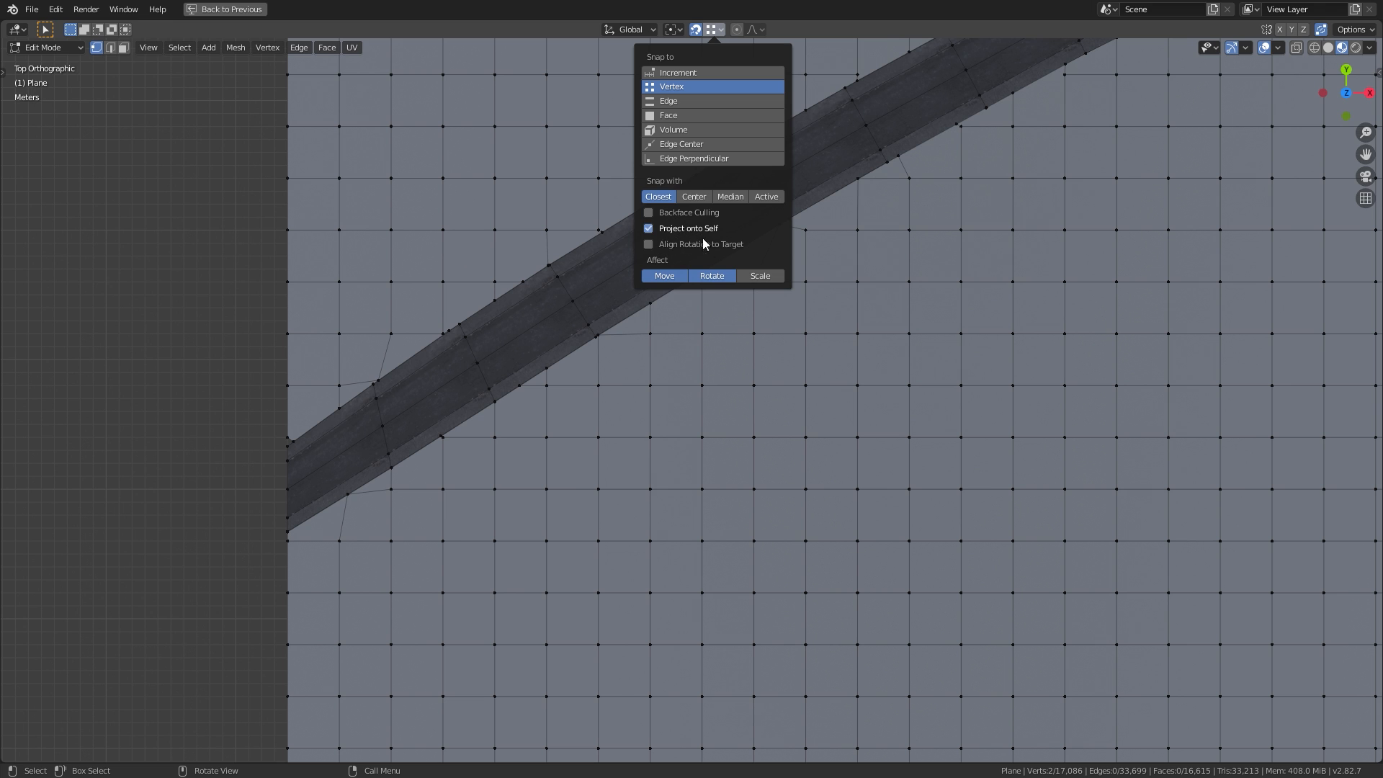
{"action": "left_click", "coordinate": [710, 277]}
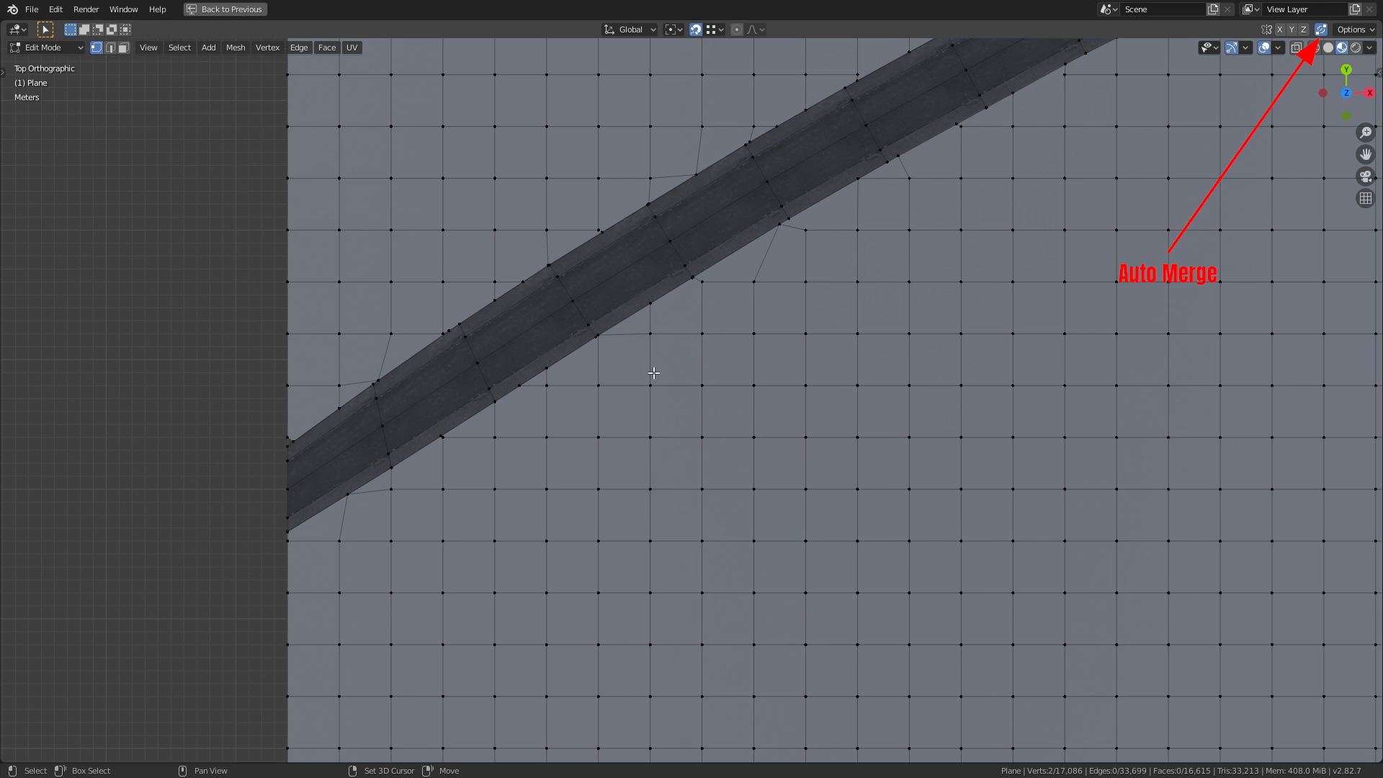
Snap the terrain vertex beside the main road's lower edge onto the road's corner vertex at the map border
{"action": "scroll", "coordinate": [654, 373], "scroll_direction": "down", "scroll_amount": 3}
{"action": "scroll", "coordinate": [630, 370], "scroll_direction": "up", "scroll_amount": 8}
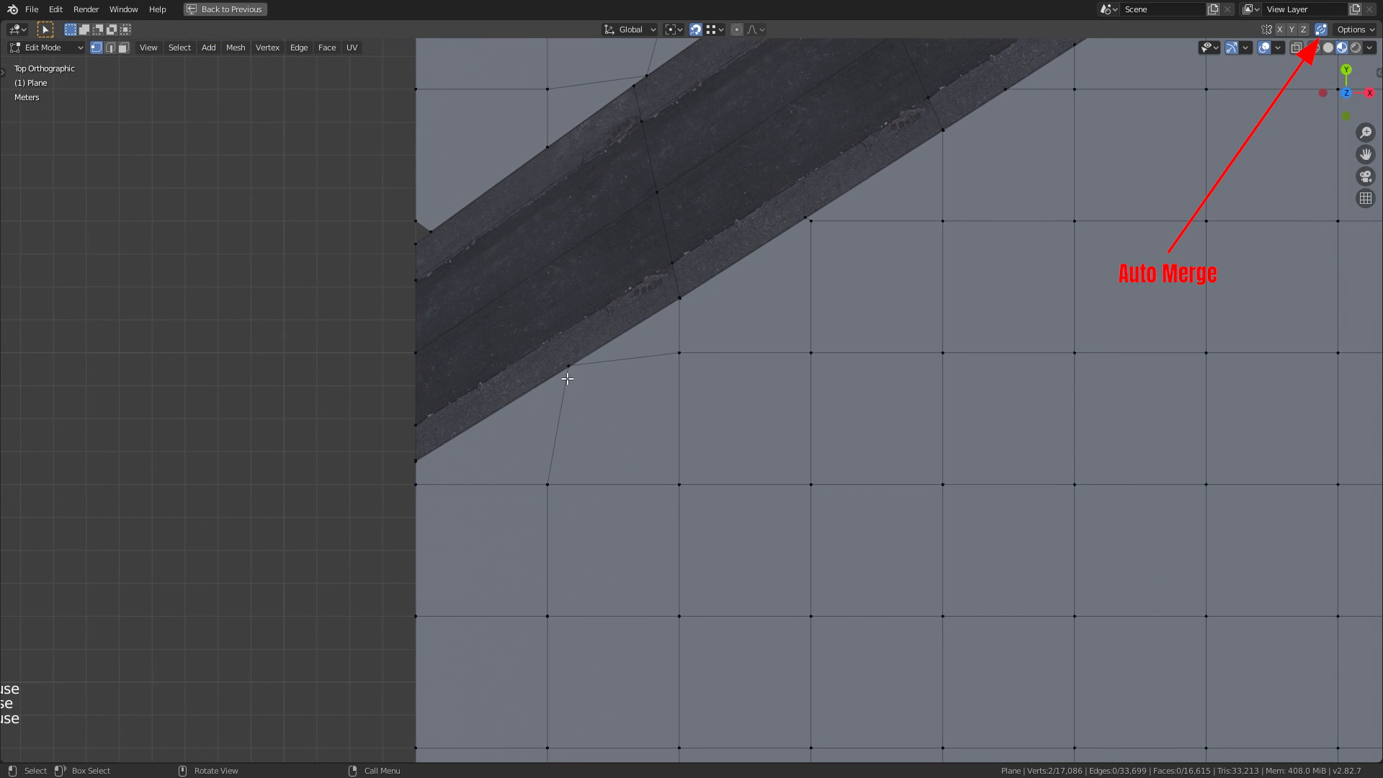
{"action": "key", "text": "g"}
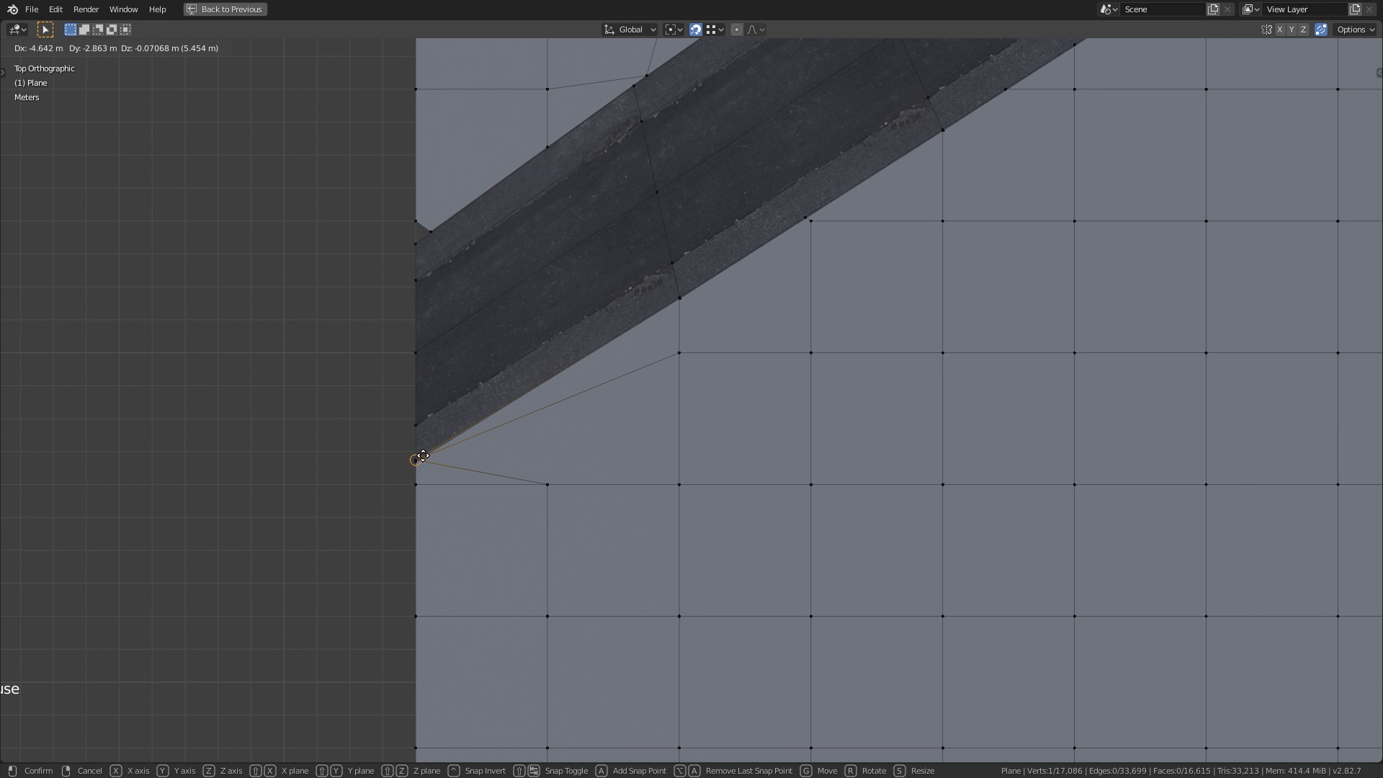
{"action": "left_click", "coordinate": [422, 457]}
{"action": "key", "text": "g"}
{"action": "left_click", "coordinate": [418, 465]}
Snap the next terrain vertex below the main road onto the road-edge vertex directly above it
{"action": "middle_click_drag", "start_coordinate": [591, 329], "coordinate": [494, 438], "text": "shift"}
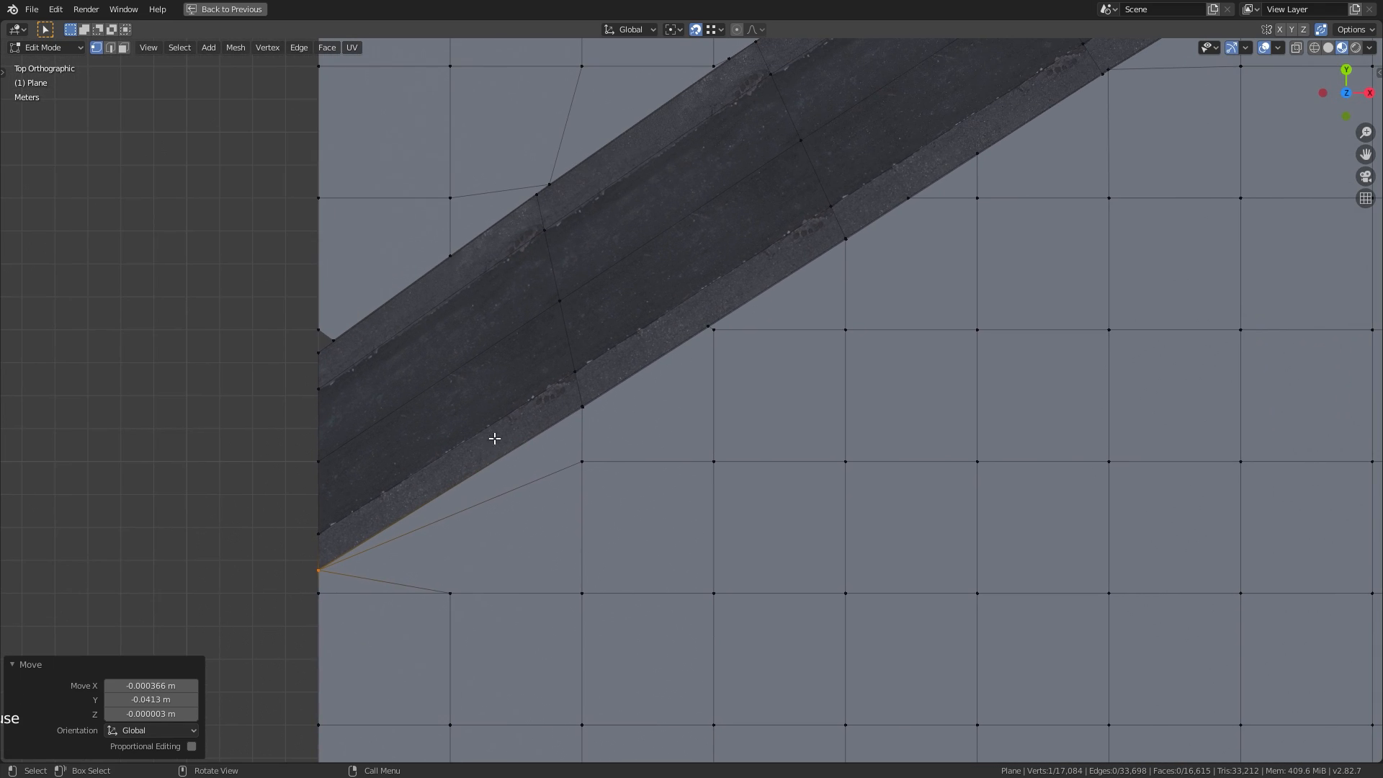
{"action": "left_click", "coordinate": [583, 461]}
{"action": "key", "text": "g"}
{"action": "left_click", "coordinate": [583, 404]}
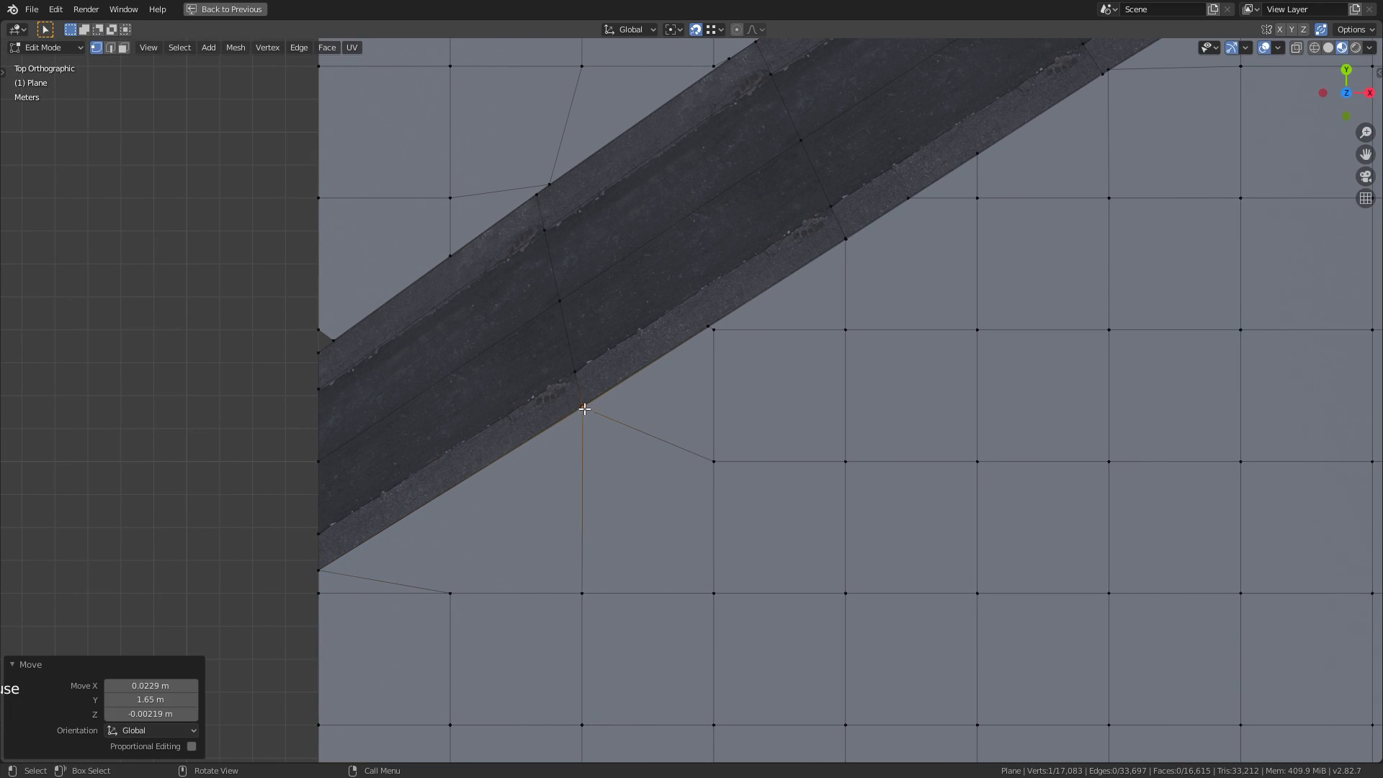
{"action": "key", "text": "g"}
{"action": "left_click", "coordinate": [583, 406]}
Merge the grid vertex just inside the map border into the border vertex below the road's corner
{"action": "left_click", "coordinate": [450, 593]}
{"action": "key", "text": "g"}
{"action": "left_click", "coordinate": [319, 592]}
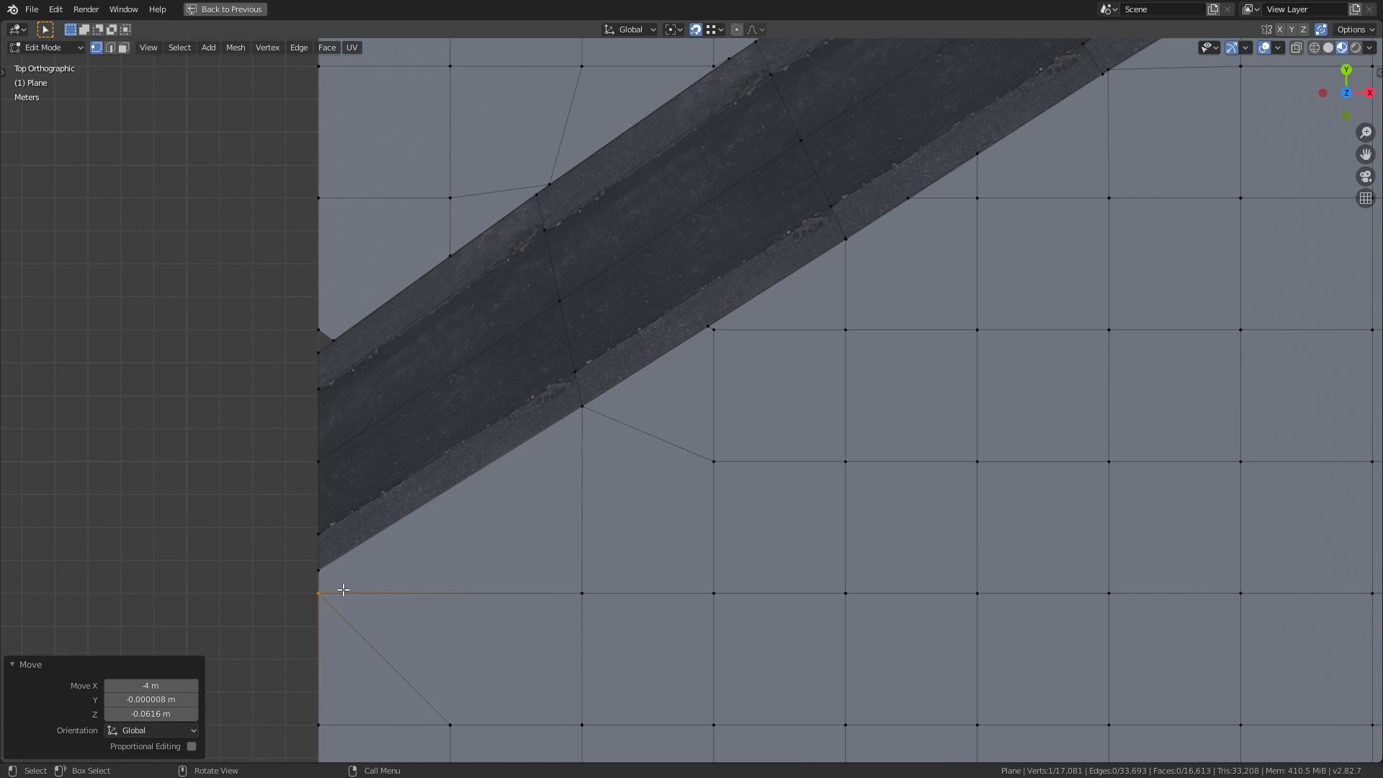
{"action": "middle_click_drag", "start_coordinate": [495, 497], "coordinate": [485, 481], "text": "shift"}
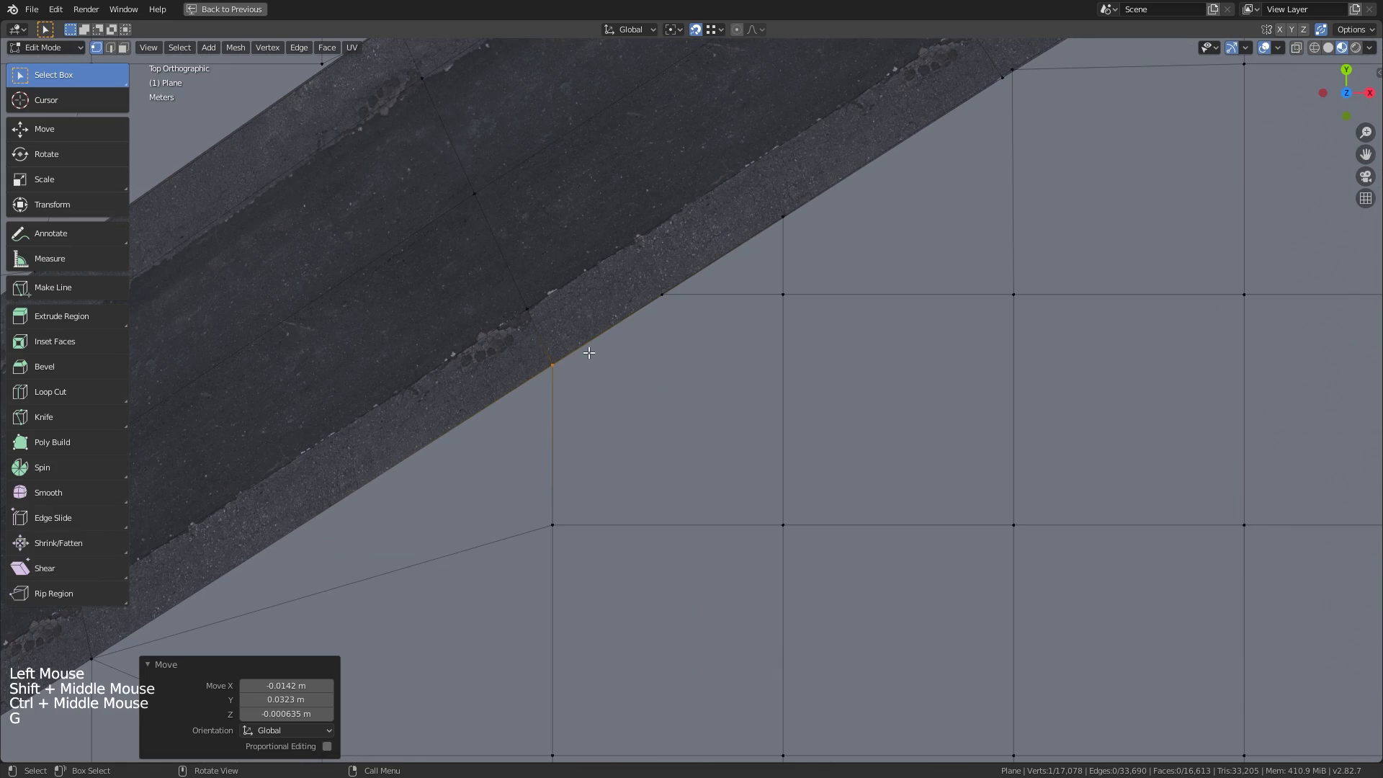
{"action": "middle_click_drag", "start_coordinate": [587, 349], "coordinate": [598, 439], "text": "ctrl"}
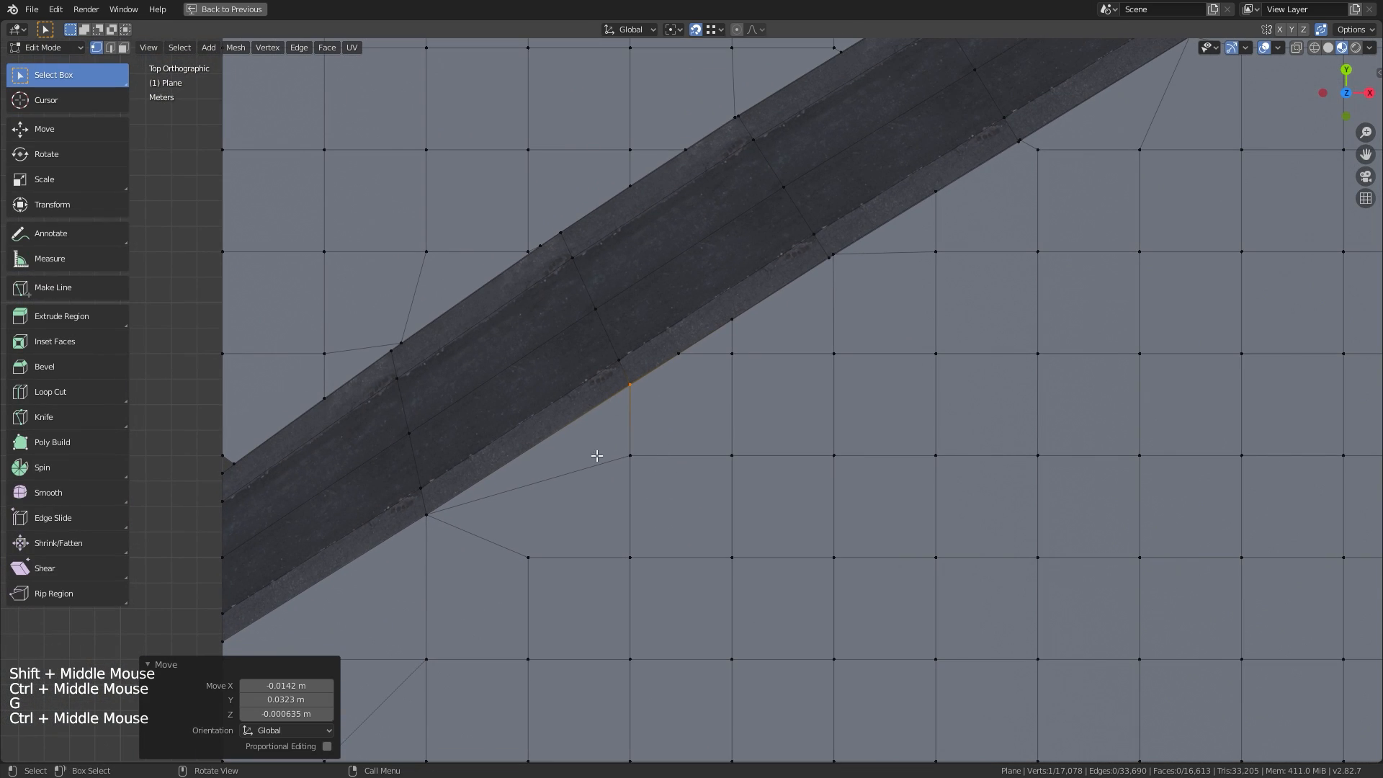
Select the entire mesh and merge its vertices by distance
{"action": "key", "text": "a"}
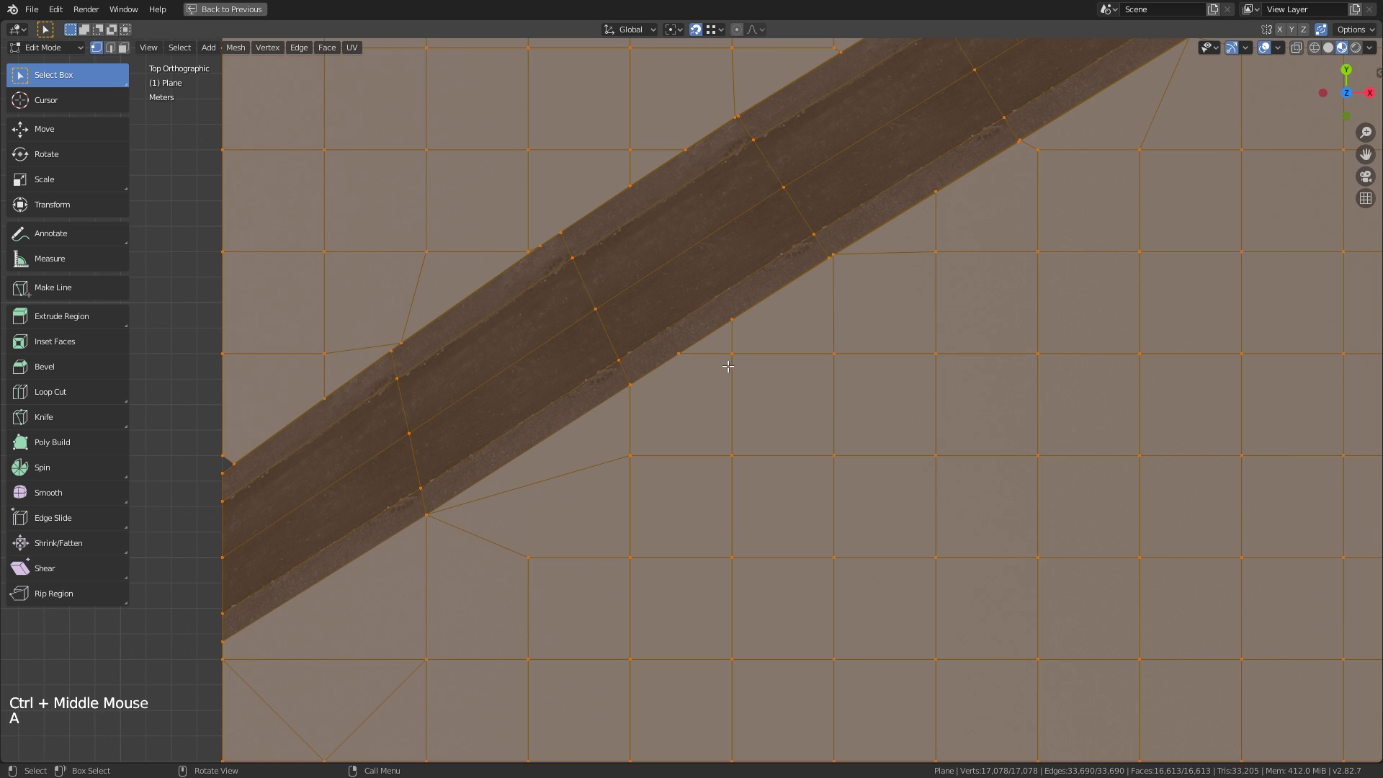
{"action": "key", "text": "F3"}
{"action": "left_click", "coordinate": [822, 400]}
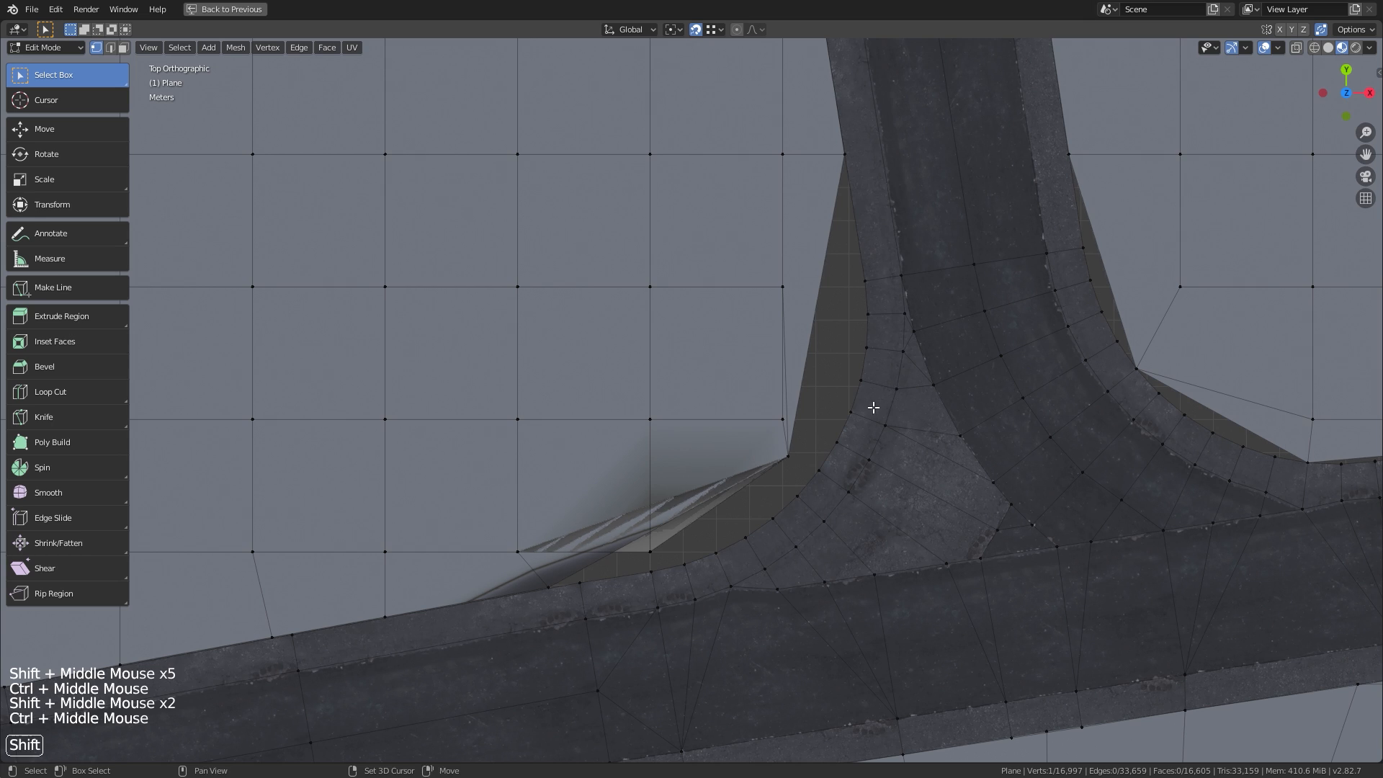
Delete the distorted terrain faces beside the left curve of the road junction
{"action": "middle_click_drag", "start_coordinate": [873, 414], "coordinate": [823, 401], "text": "shift"}
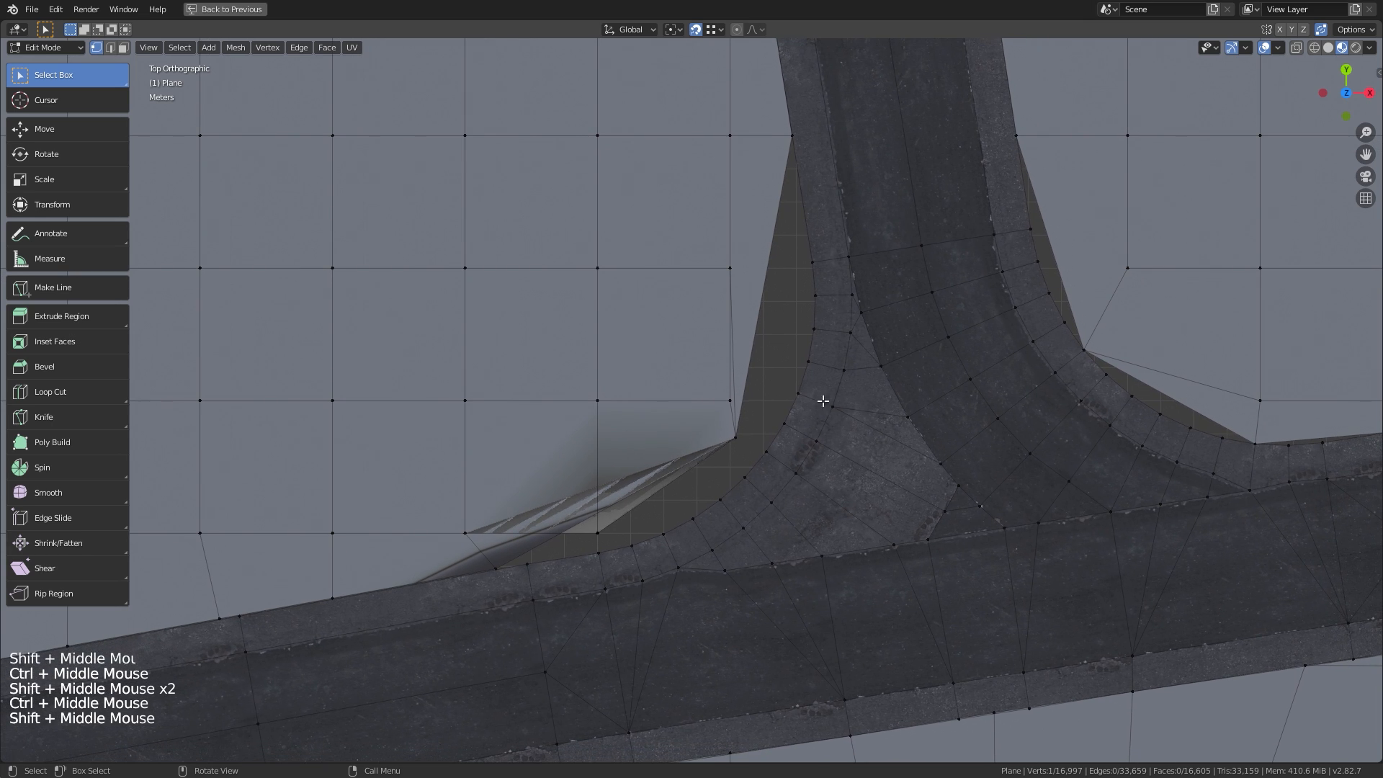
{"action": "middle_click_drag", "start_coordinate": [1056, 355], "coordinate": [1008, 353], "text": "shift"}
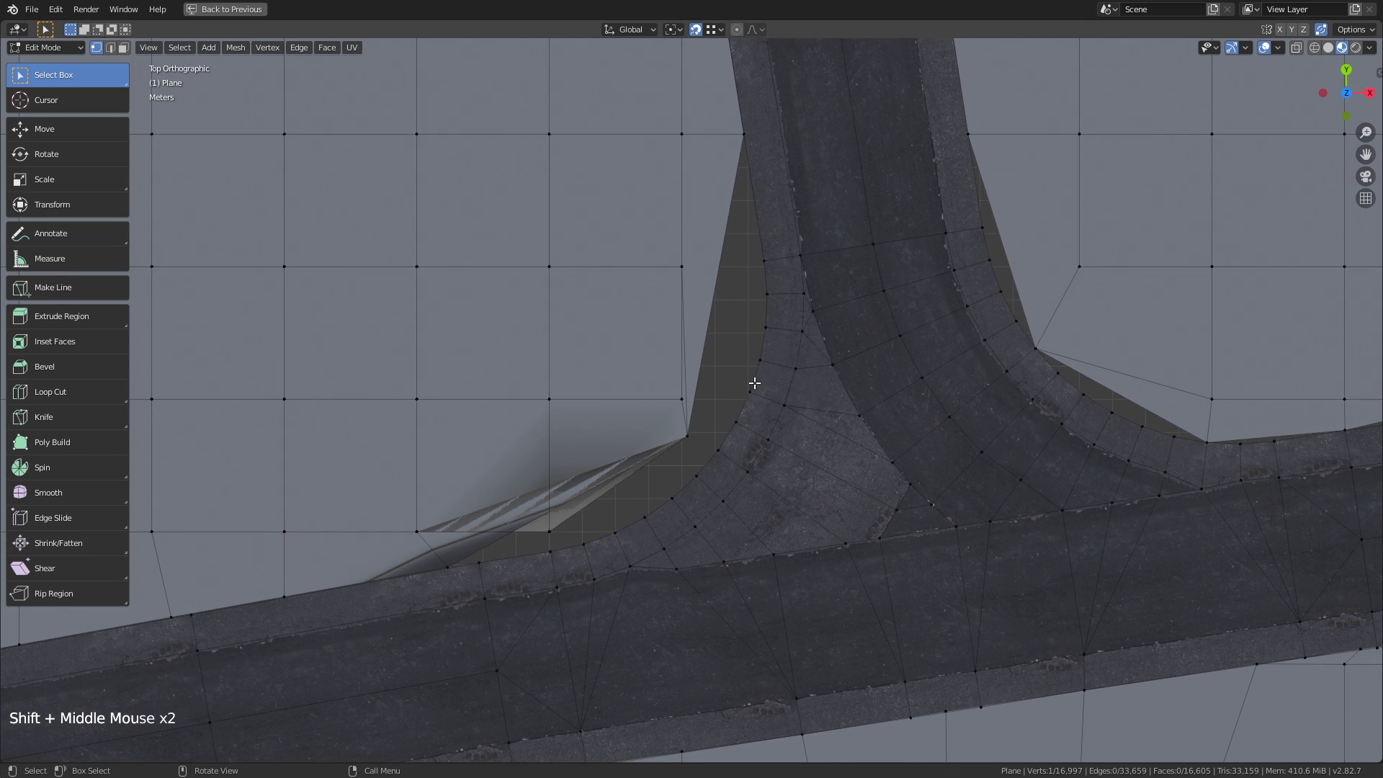
{"action": "key", "text": "2"}
{"action": "left_click", "coordinate": [543, 522]}
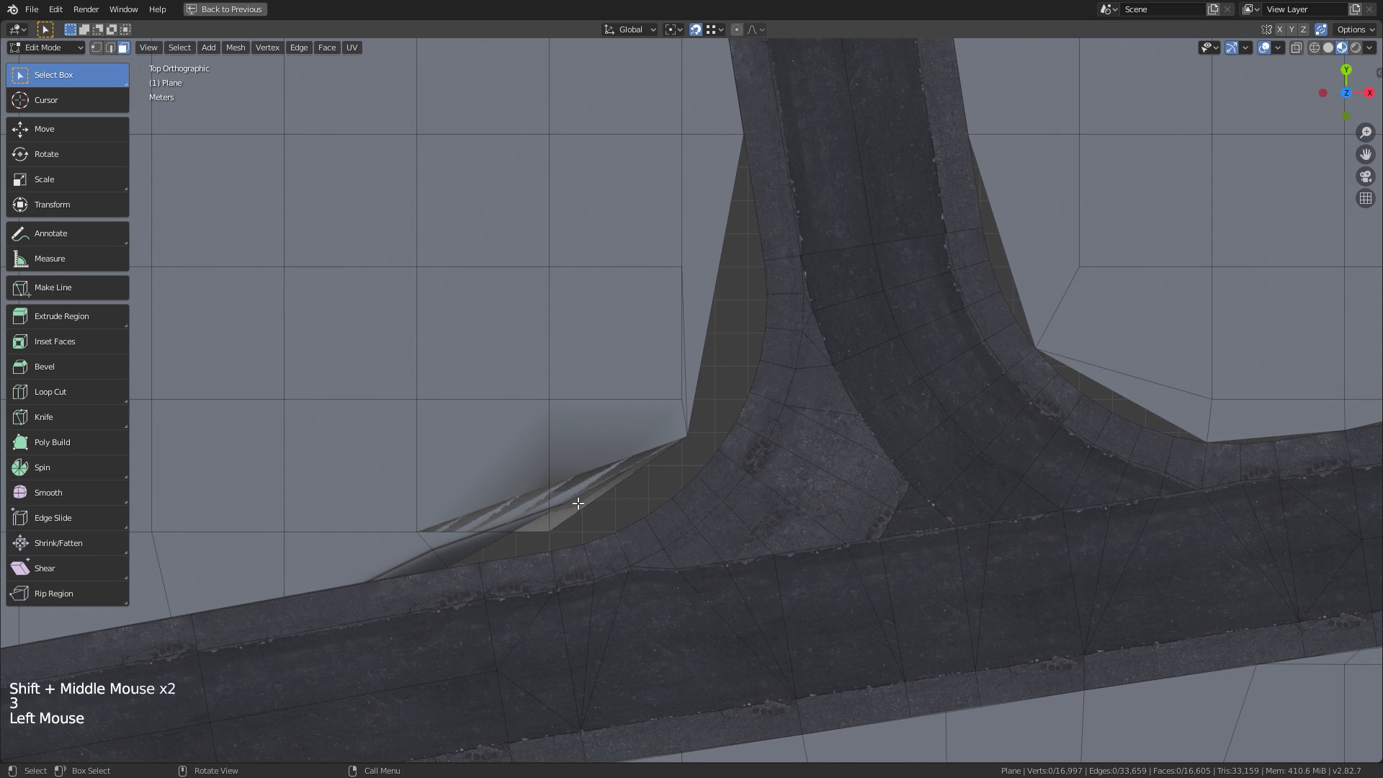
Fill the hole beside the junction's left curve with a face and triangulate it
{"action": "left_click", "coordinate": [639, 306], "text": "alt"}
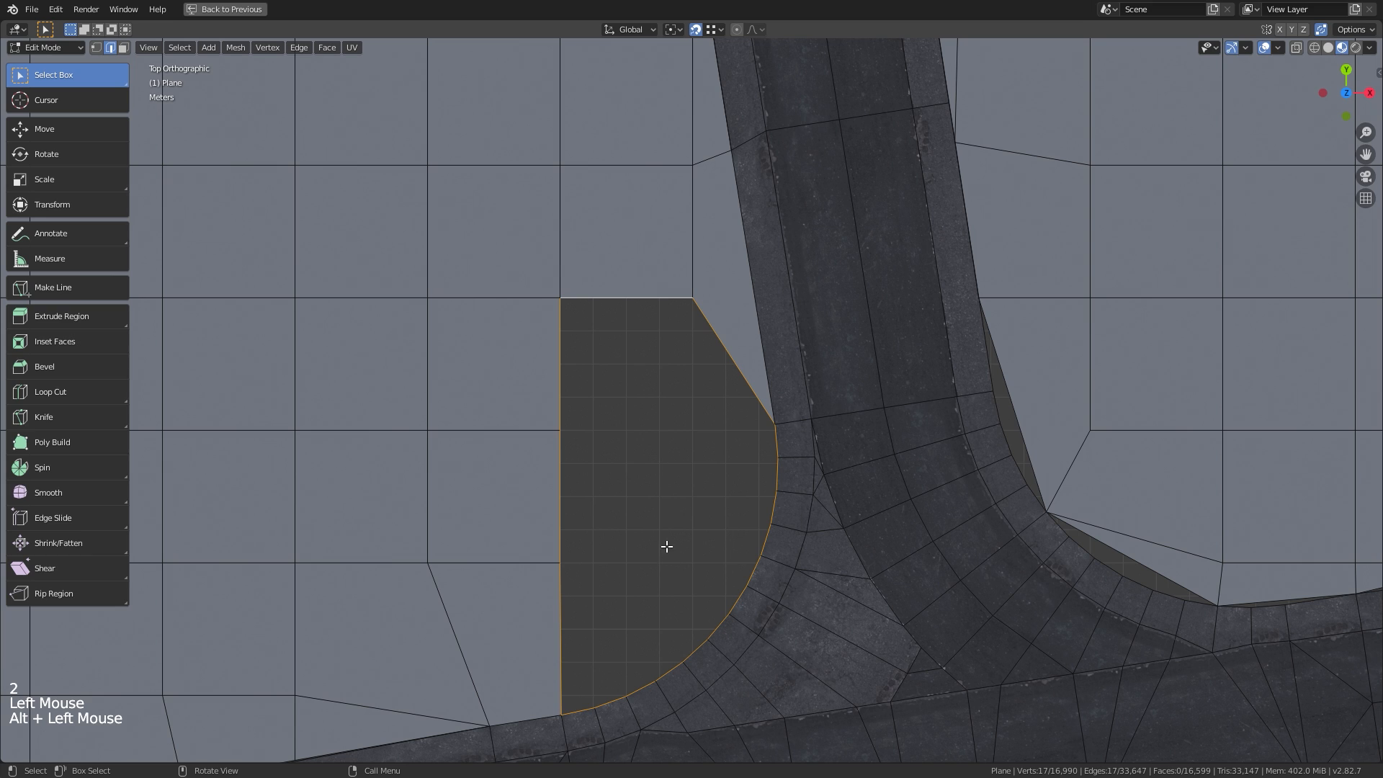
{"action": "key", "text": "f"}
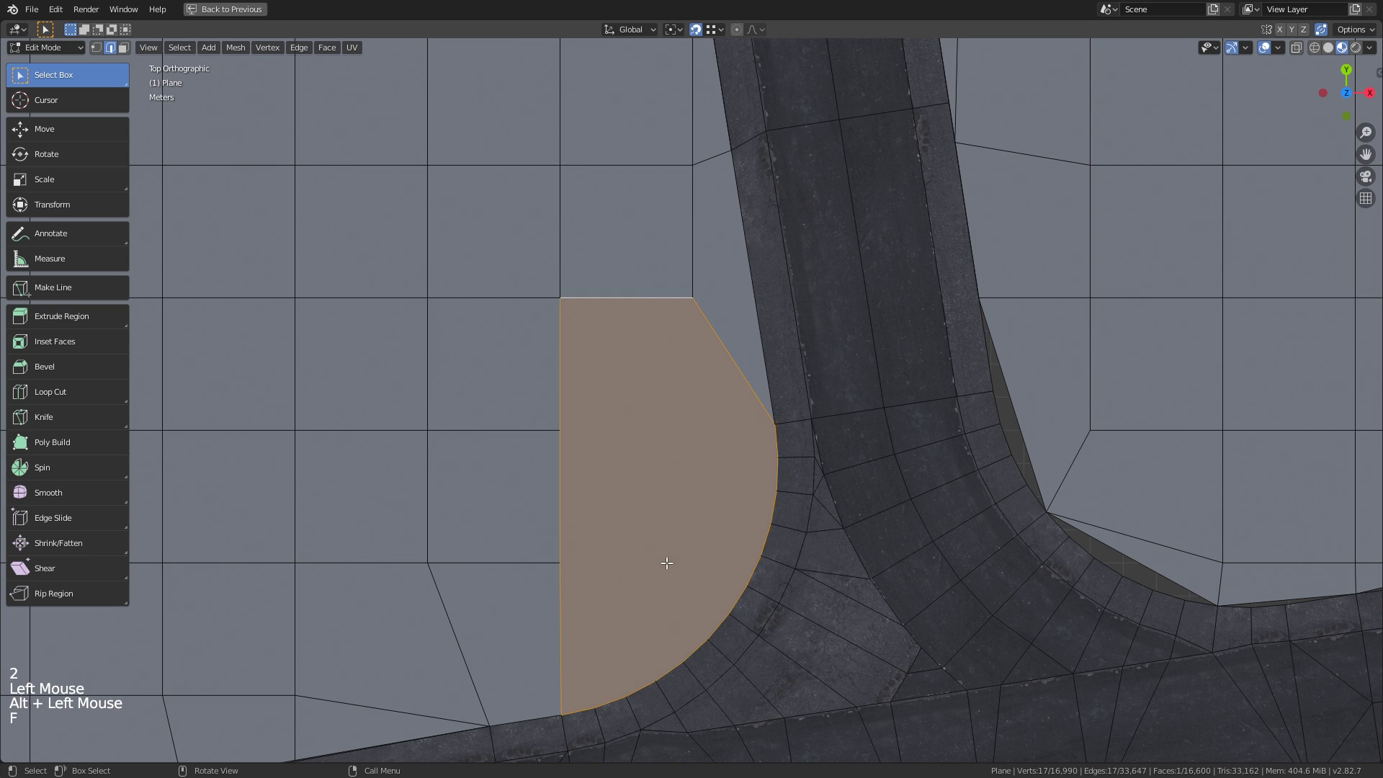
{"action": "key", "text": "ctrl+t"}
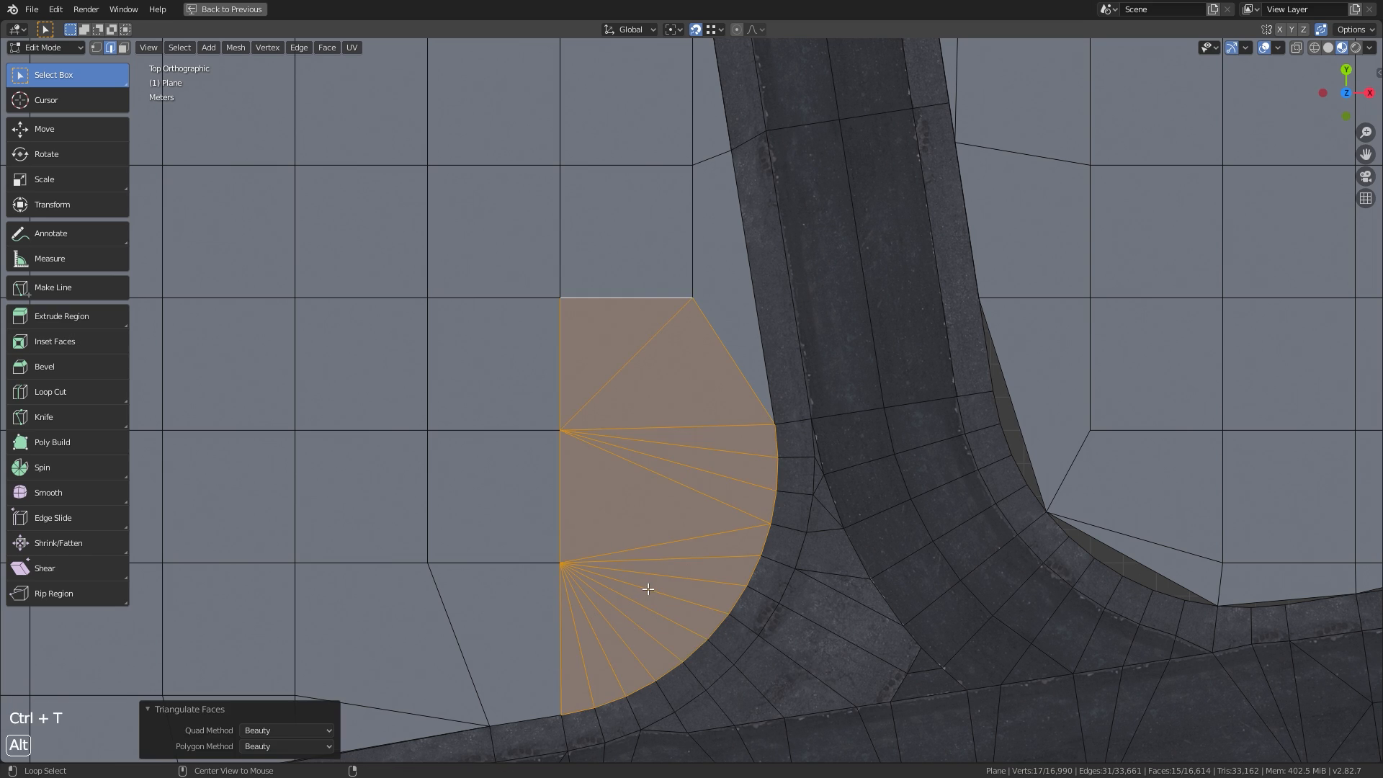
{"action": "key", "text": "alt+a"}
Snap the terrain vertices just above the filled left curve onto the left edge of the side road
{"action": "middle_click_drag", "start_coordinate": [828, 400], "coordinate": [801, 467], "text": "shift"}
{"action": "key", "text": "1"}
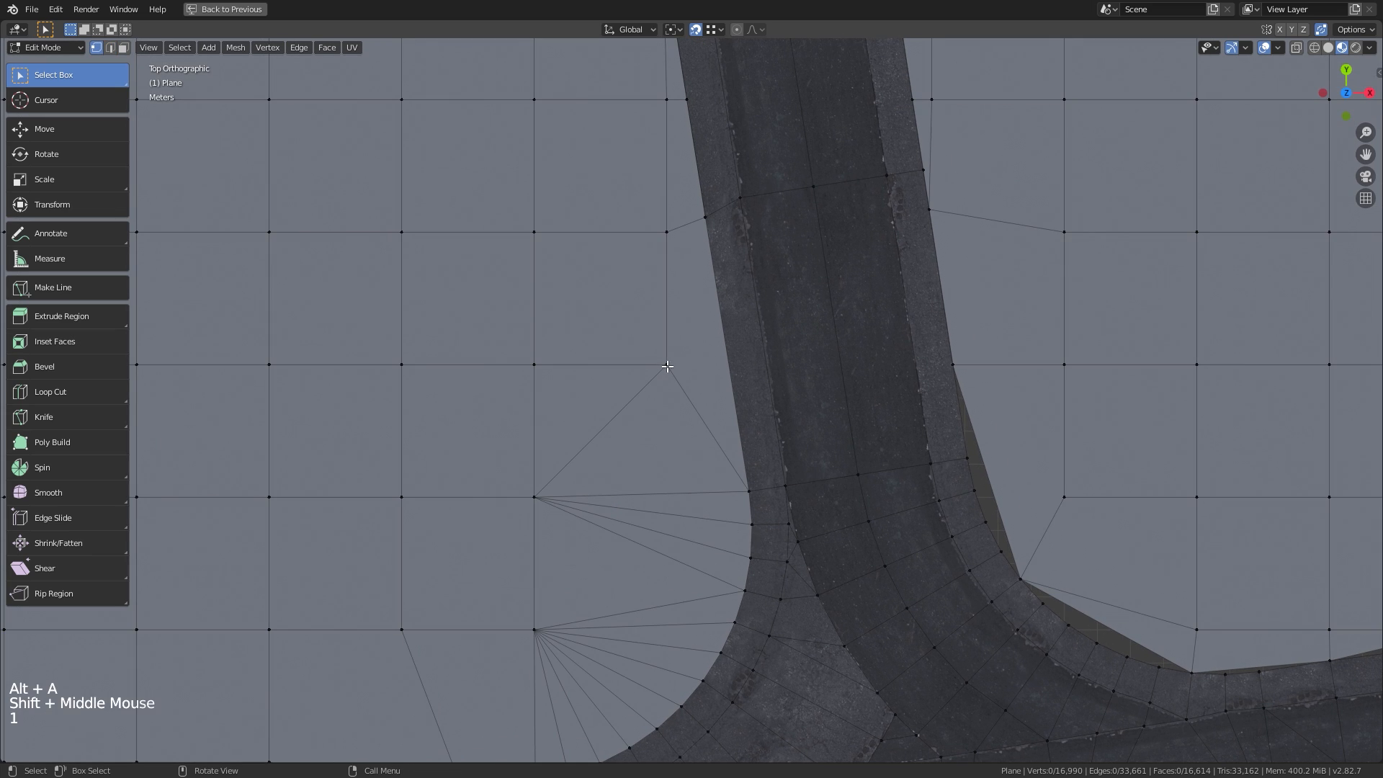
{"action": "key", "text": "g"}
{"action": "left_click", "coordinate": [537, 373]}
{"action": "middle_click_drag", "start_coordinate": [539, 371], "coordinate": [435, 415], "text": "shift"}
{"action": "left_click", "coordinate": [563, 273]}
{"action": "key", "text": "g"}
{"action": "left_click", "coordinate": [602, 264]}
{"action": "middle_click_drag", "start_coordinate": [604, 265], "coordinate": [641, 464], "text": "shift"}
Snap the remaining terrain vertices along the side road's left edge onto road vertices, up to the road's far end
{"action": "left_click", "coordinate": [600, 342]}
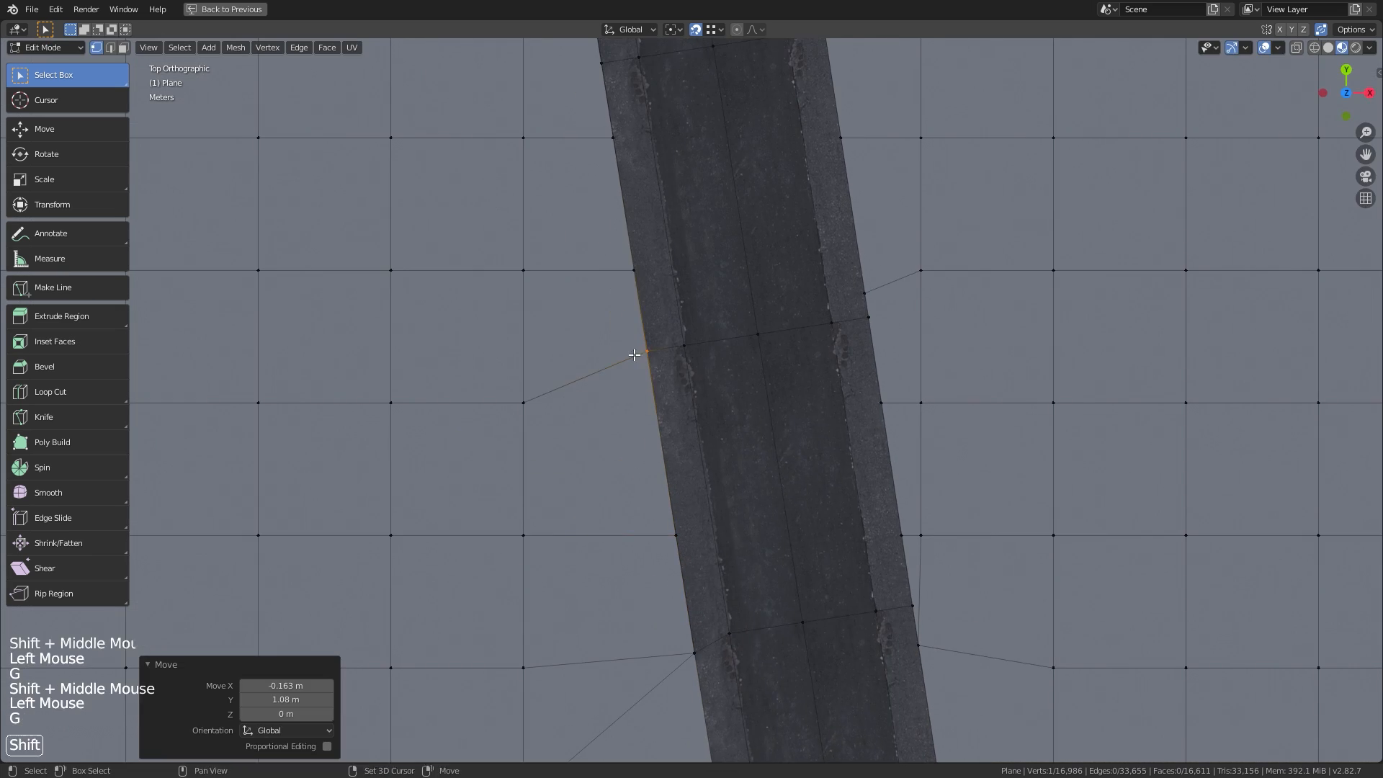
{"action": "left_click", "coordinate": [653, 327]}
{"action": "key", "text": "g"}
{"action": "left_click", "coordinate": [646, 252]}
{"action": "middle_click_drag", "start_coordinate": [646, 252], "coordinate": [663, 455], "text": "shift"}
{"action": "left_click", "coordinate": [662, 424]}
{"action": "key", "text": "g"}
{"action": "left_click", "coordinate": [667, 452]}
{"action": "left_click", "coordinate": [636, 263]}
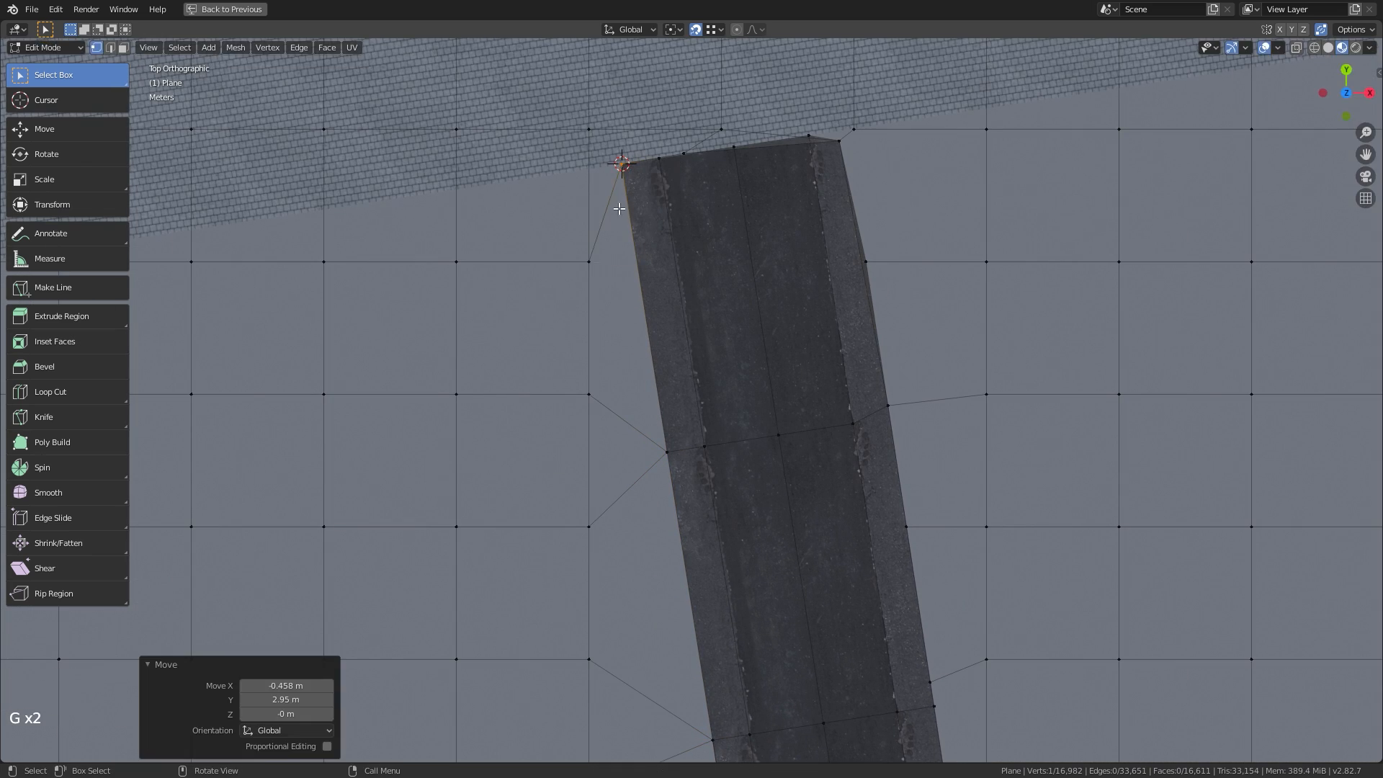
Snap the terrain vertices near the side road's far end onto the vertices of its right edge
{"action": "middle_click_drag", "start_coordinate": [575, 126], "coordinate": [445, 101], "text": "shift"}
{"action": "middle_click_drag", "start_coordinate": [721, 241], "coordinate": [706, 226], "text": "shift"}
{"action": "left_click", "coordinate": [723, 223]}
{"action": "key", "text": "g"}
{"action": "left_click", "coordinate": [744, 365]}
{"action": "left_click", "coordinate": [763, 485]}
{"action": "key", "text": "g"}
{"action": "left_click", "coordinate": [744, 368]}
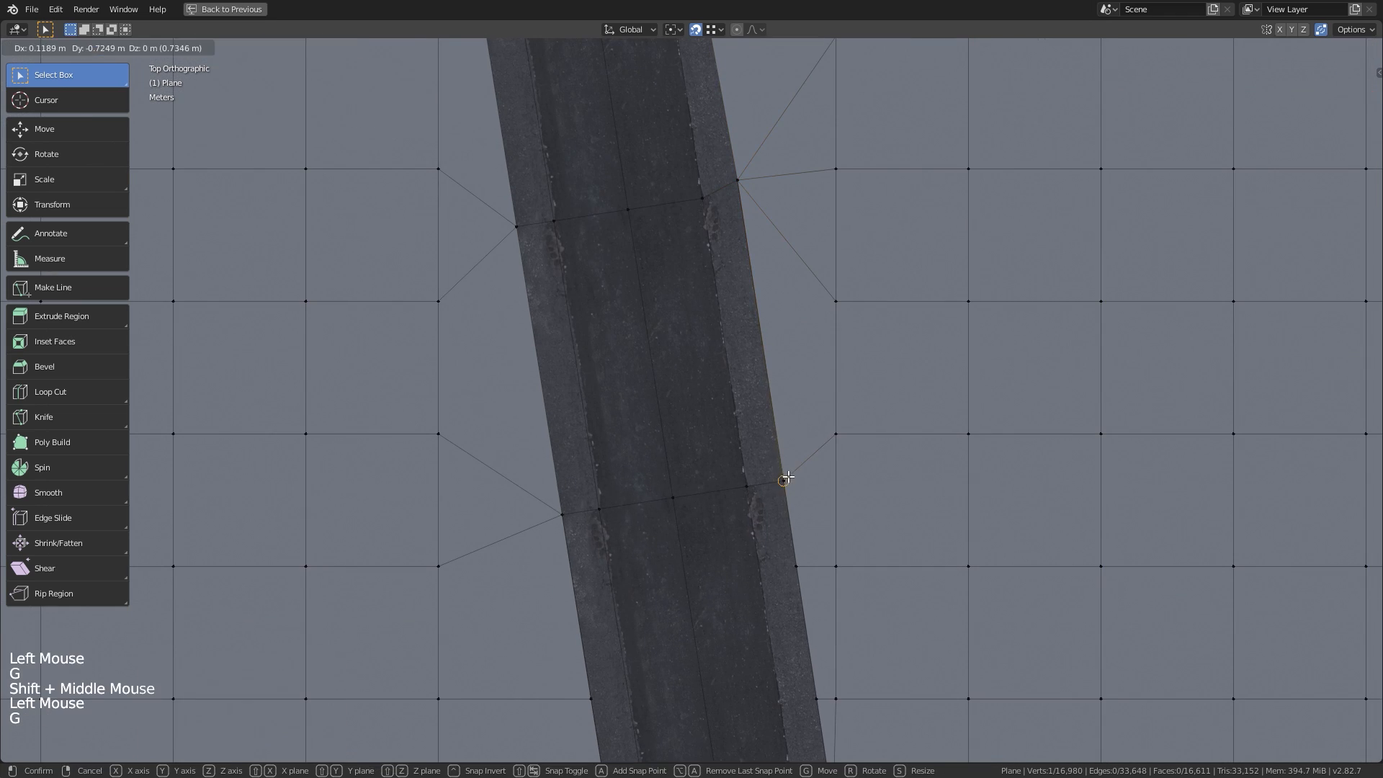
Snap the terrain vertices lower down the side road's right edge onto the road, toward the junction
{"action": "middle_click_drag", "start_coordinate": [723, 458], "coordinate": [680, 309], "text": "shift"}
{"action": "key", "text": "g"}
{"action": "left_click", "coordinate": [777, 448]}
{"action": "key", "text": "g"}
Delete the terrain faces around the junction's right curve, where the terrain does not meet the road
{"action": "key", "text": "3"}
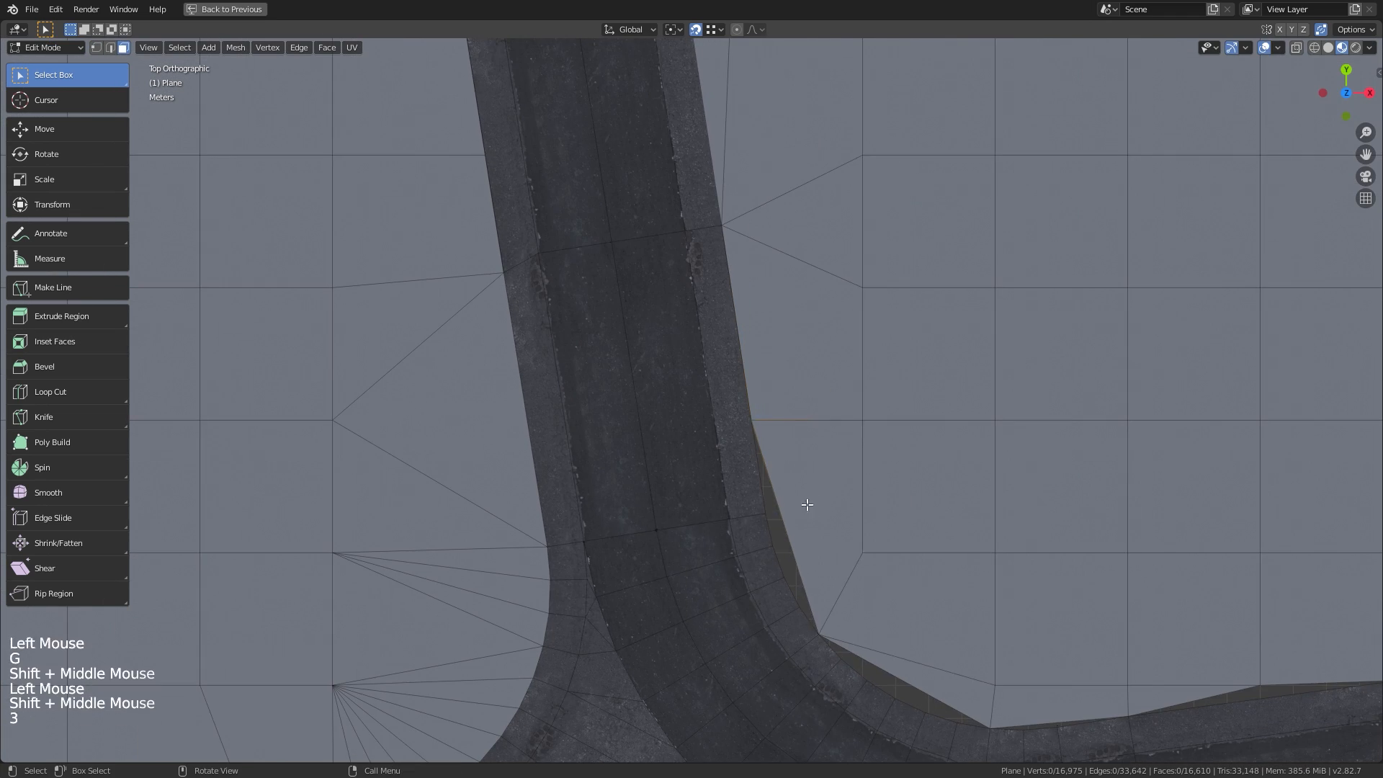
{"action": "left_click", "coordinate": [808, 504]}
{"action": "left_click", "coordinate": [892, 410], "text": "shift"}
{"action": "key", "text": "x"}
{"action": "left_click", "coordinate": [892, 409]}
{"action": "key", "text": "1"}
{"action": "left_click", "coordinate": [741, 377]}
{"action": "key", "text": "g"}
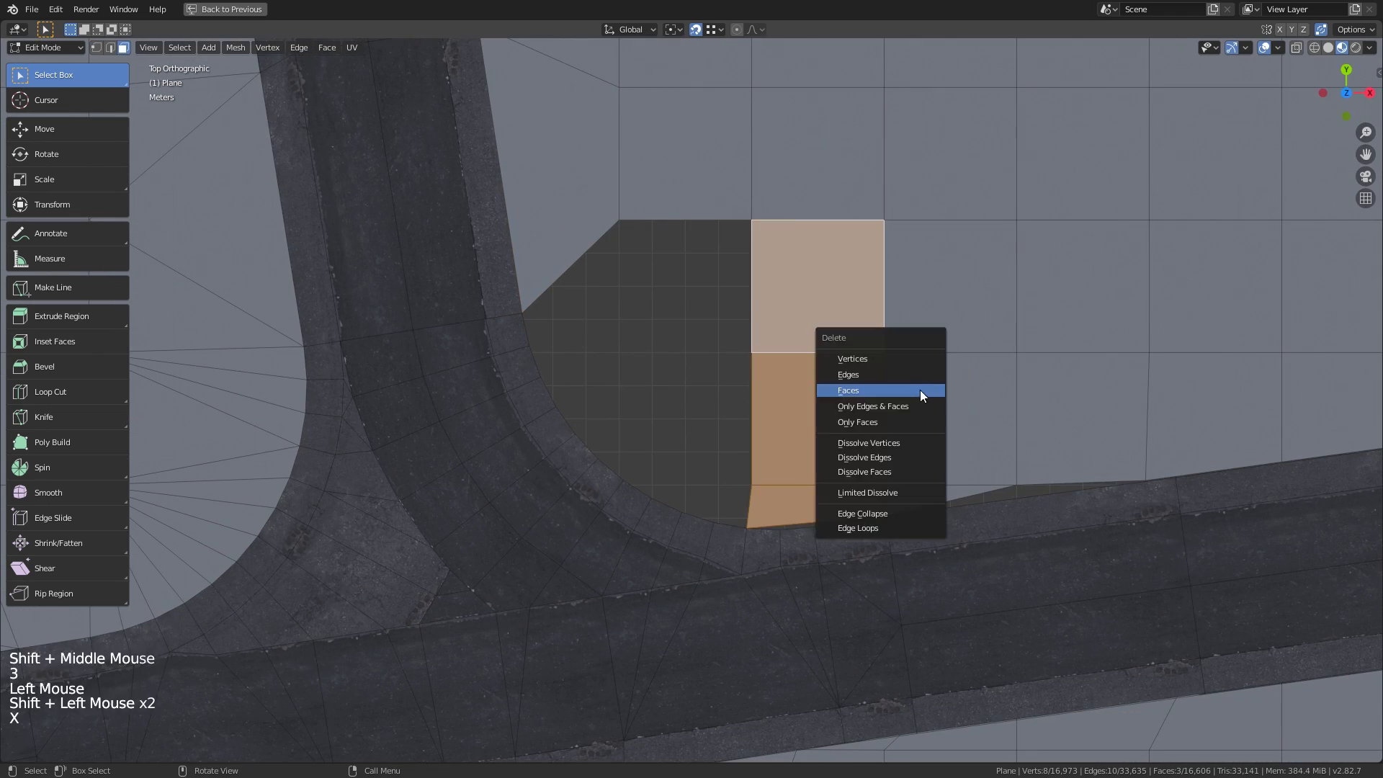
{"action": "left_click", "coordinate": [905, 392]}
Snap the hole's lower corner vertex onto the main road's edge, then fill the hole at the right curve and triangulate it
{"action": "key", "text": "1"}
{"action": "left_click", "coordinate": [886, 484]}
{"action": "key", "text": "g"}
{"action": "left_click", "coordinate": [883, 516]}
{"action": "left_click", "coordinate": [827, 401], "text": "alt"}
{"action": "key", "text": "f"}
{"action": "key", "text": "ctrl+t"}
{"action": "key", "text": "alt+a"}
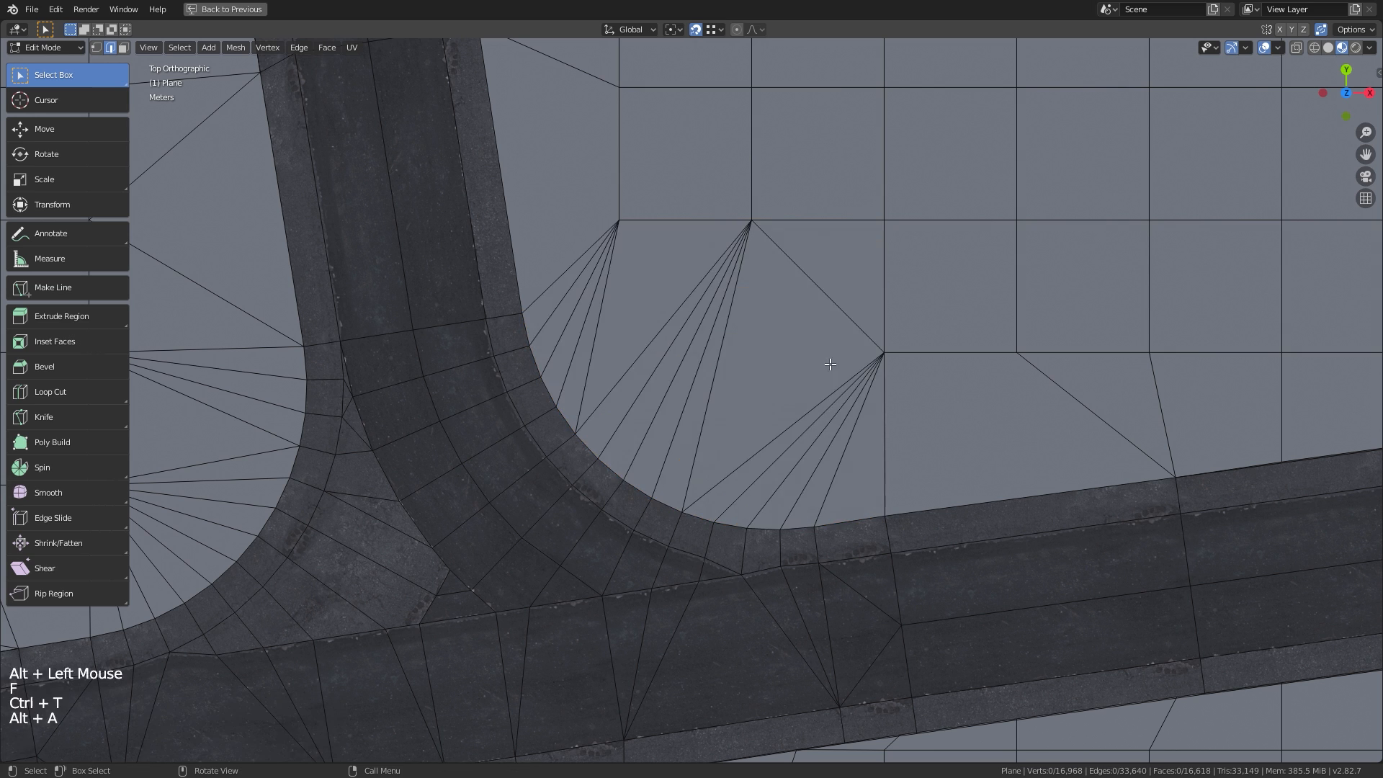
Turn snapping off and move the terrain vertices of the triangle fans closer to the junction's right curve
{"action": "key", "text": "1"}
{"action": "middle_click_drag", "start_coordinate": [763, 341], "coordinate": [825, 388], "text": "shift"}
{"action": "left_click", "coordinate": [813, 275]}
{"action": "key", "text": "shift+Tab"}
{"action": "key", "text": "g"}
{"action": "left_click", "coordinate": [713, 502]}
{"action": "left_click", "coordinate": [680, 274]}
{"action": "key", "text": "g"}
{"action": "left_click", "coordinate": [640, 361]}
{"action": "left_click", "coordinate": [943, 416]}
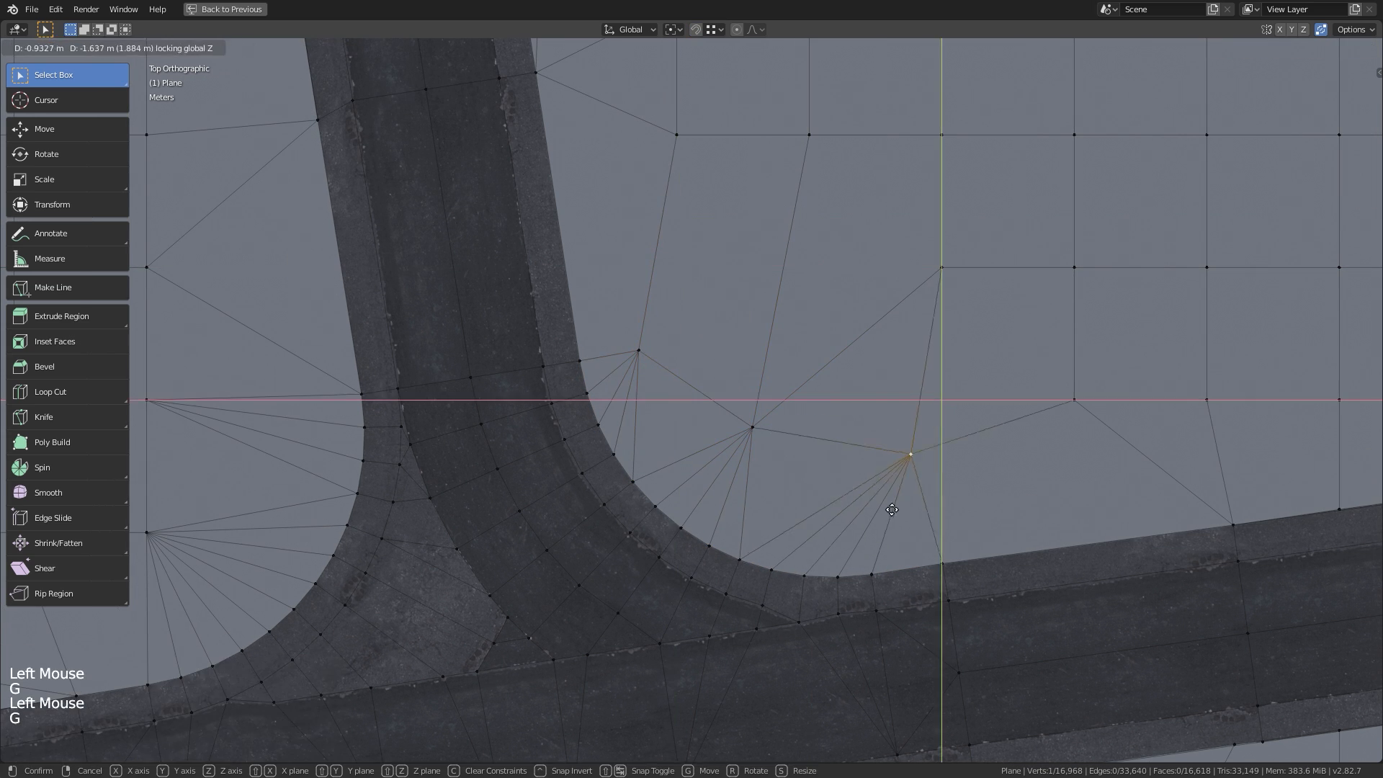
{"action": "right_click", "coordinate": [881, 491]}
Delete the stretched terrain faces between the moved vertices and the regular grid
{"action": "key", "text": "3"}
{"action": "left_click", "coordinate": [944, 478]}
{"action": "left_click", "coordinate": [885, 480], "text": "shift"}
{"action": "left_click", "coordinate": [863, 374], "text": "shift"}
{"action": "left_click", "coordinate": [749, 353], "text": "shift"}
{"action": "left_click", "coordinate": [634, 338], "text": "shift"}
{"action": "key", "text": "x"}
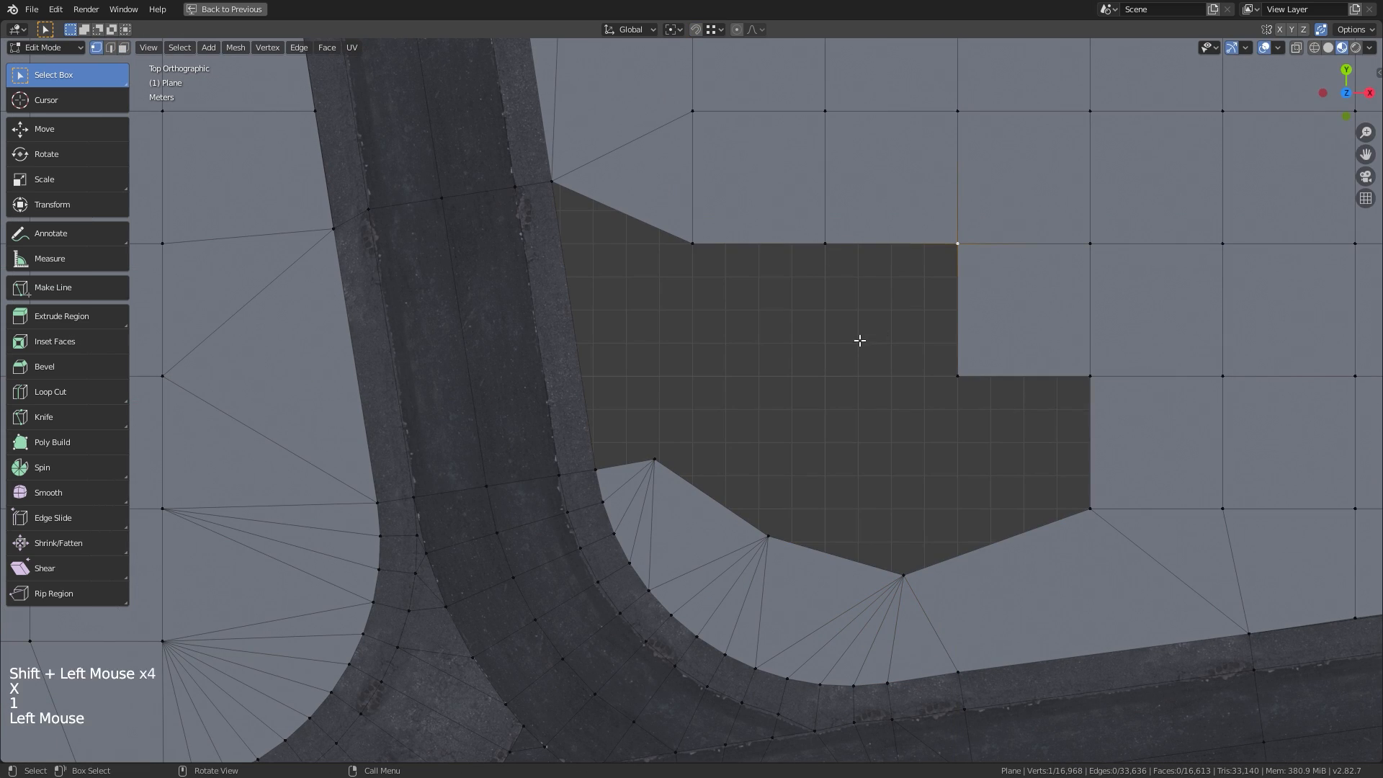
Rebuild two grid faces along the upper edge of the hole and fill the remaining gap
{"action": "left_click", "coordinate": [813, 362]}
{"action": "key", "text": "g"}
{"action": "left_click", "coordinate": [809, 355]}
{"action": "key", "text": "2"}
{"action": "left_click", "coordinate": [825, 351]}
{"action": "left_click", "coordinate": [967, 346], "text": "shift"}
{"action": "key", "text": "f"}
{"action": "left_click", "coordinate": [901, 394]}
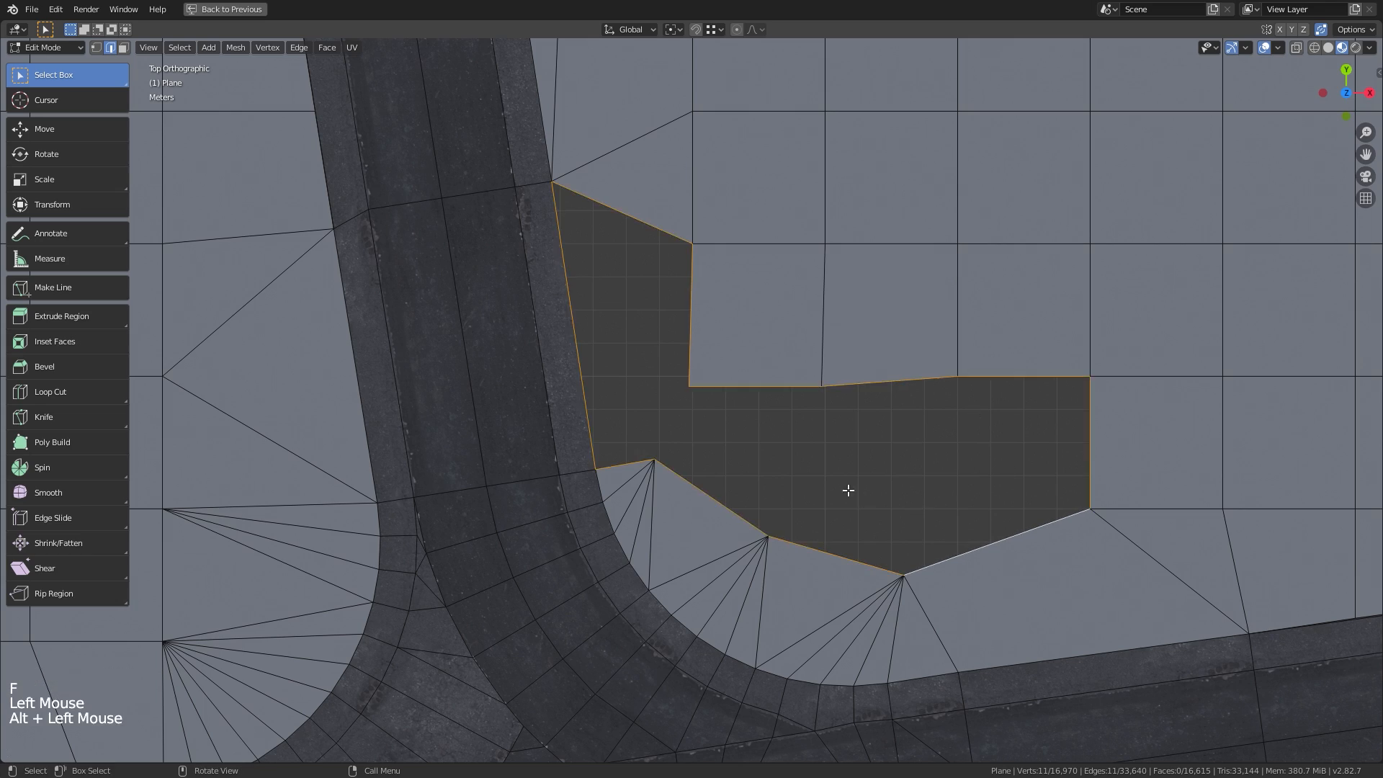
Turn vertex snapping back on and snap a terrain vertex onto the main road's lower edge near the map border
{"action": "middle_click_drag", "start_coordinate": [874, 436], "coordinate": [807, 382], "text": "ctrl"}
{"action": "middle_click_drag", "start_coordinate": [807, 382], "coordinate": [757, 346], "text": "shift"}
{"action": "key", "text": "1"}
{"action": "middle_click_drag", "start_coordinate": [757, 346], "coordinate": [763, 389], "text": "shift"}
{"action": "middle_click_drag", "start_coordinate": [763, 389], "coordinate": [816, 394], "text": "ctrl"}
{"action": "middle_click_drag", "start_coordinate": [522, 377], "coordinate": [570, 335], "text": "shift"}
{"action": "left_click", "coordinate": [624, 384]}
{"action": "key", "text": "g"}
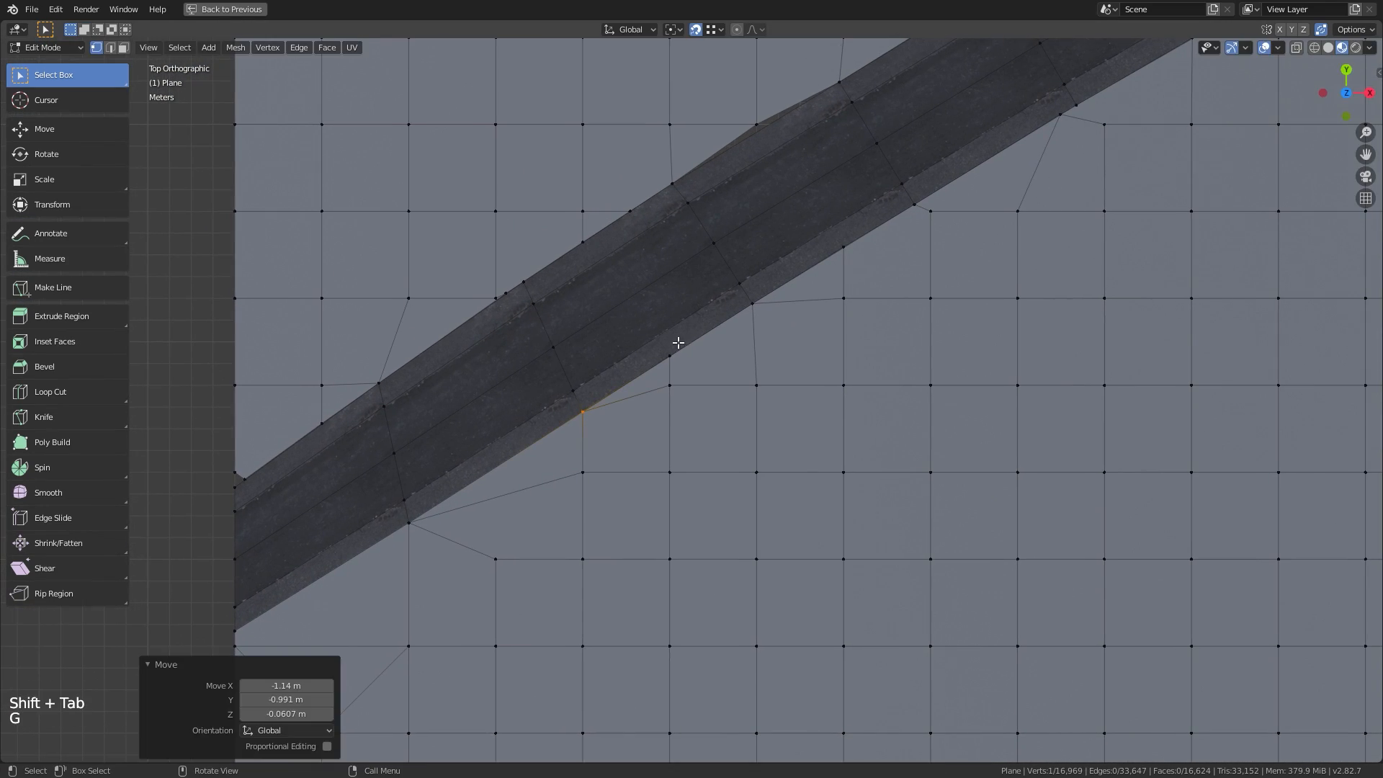
Snap the terrain vertices below the main road onto its lower-edge vertices, working from the map border toward the junction
{"action": "left_click", "coordinate": [671, 354]}
{"action": "key", "text": "g"}
{"action": "left_click", "coordinate": [753, 303]}
{"action": "middle_click_drag", "start_coordinate": [746, 366], "coordinate": [637, 510], "text": "shift"}
{"action": "middle_click_drag", "start_coordinate": [901, 317], "coordinate": [785, 403], "text": "shift"}
{"action": "left_click", "coordinate": [816, 379]}
{"action": "key", "text": "g"}
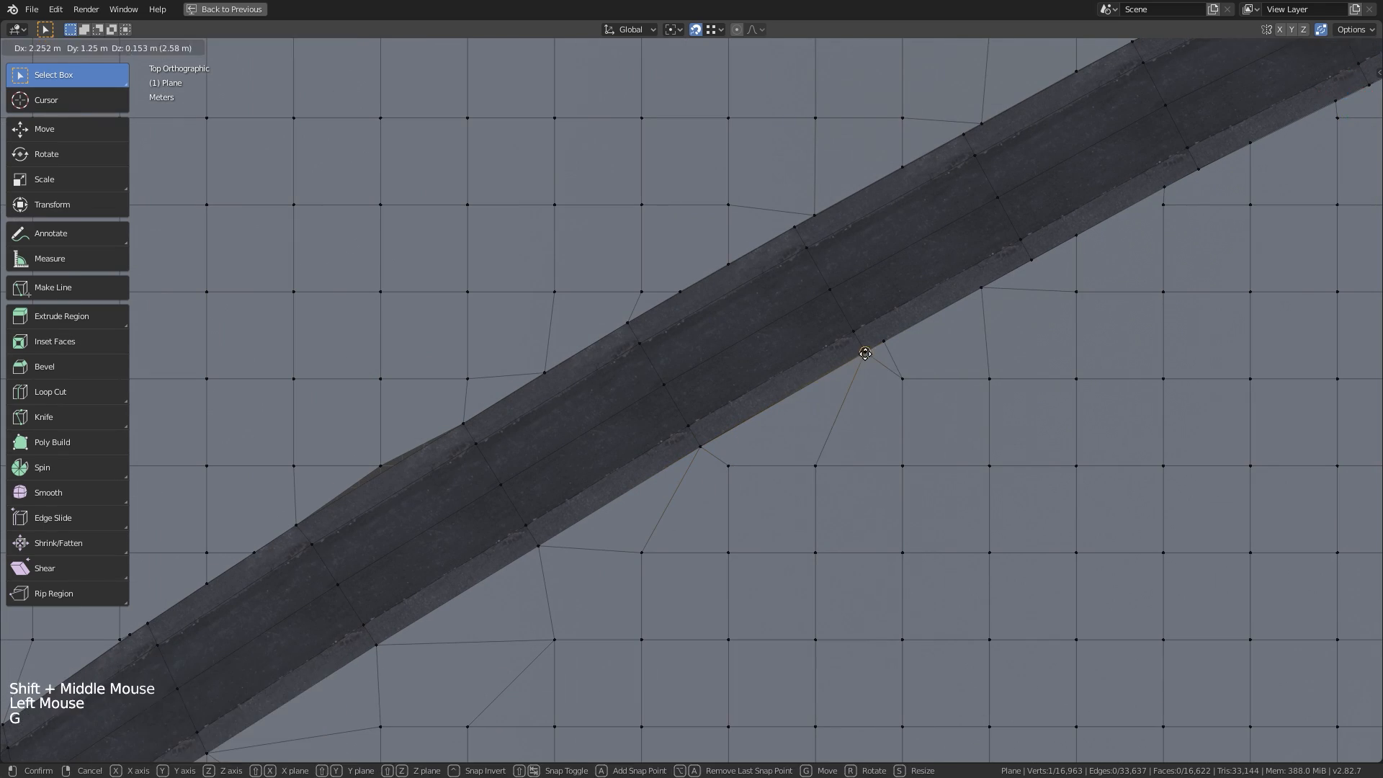
{"action": "left_click", "coordinate": [865, 353]}
{"action": "middle_click_drag", "start_coordinate": [1001, 266], "coordinate": [835, 367], "text": "shift"}
{"action": "left_click", "coordinate": [825, 354]}
{"action": "key", "text": "g"}
{"action": "left_click", "coordinate": [855, 339]}
{"action": "middle_click_drag", "start_coordinate": [991, 278], "coordinate": [801, 393], "text": "shift"}
{"action": "left_click", "coordinate": [806, 387]}
{"action": "key", "text": "g"}
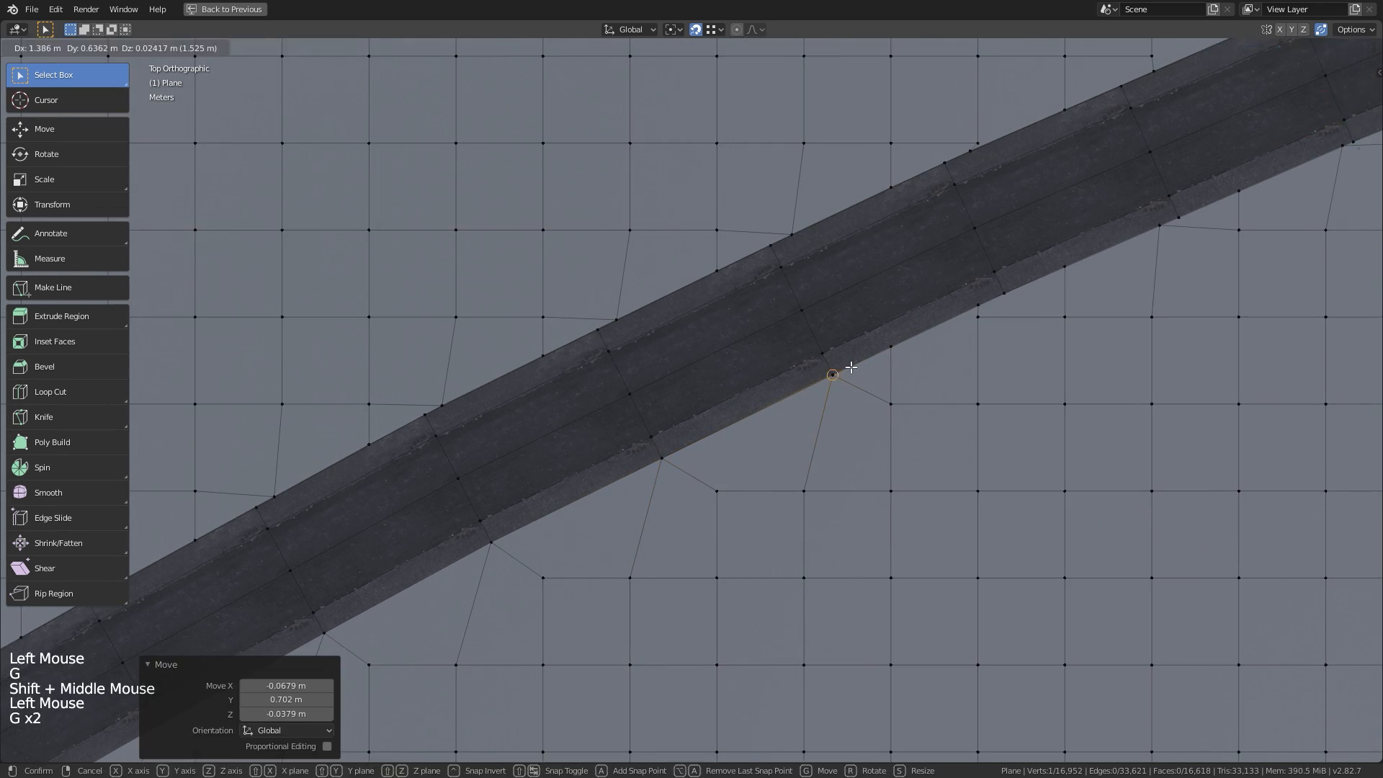
{"action": "left_click", "coordinate": [841, 372]}
Extend the vertex snapping along the road's lower edge through the gently curving stretch, joining each nearby terrain vertex to the road
{"action": "middle_click_drag", "start_coordinate": [986, 325], "coordinate": [809, 411], "text": "shift"}
{"action": "left_click", "coordinate": [885, 355]}
{"action": "key", "text": "g"}
{"action": "middle_click_drag", "start_coordinate": [1081, 281], "coordinate": [872, 389], "text": "shift"}
{"action": "left_click", "coordinate": [945, 359]}
{"action": "key", "text": "g"}
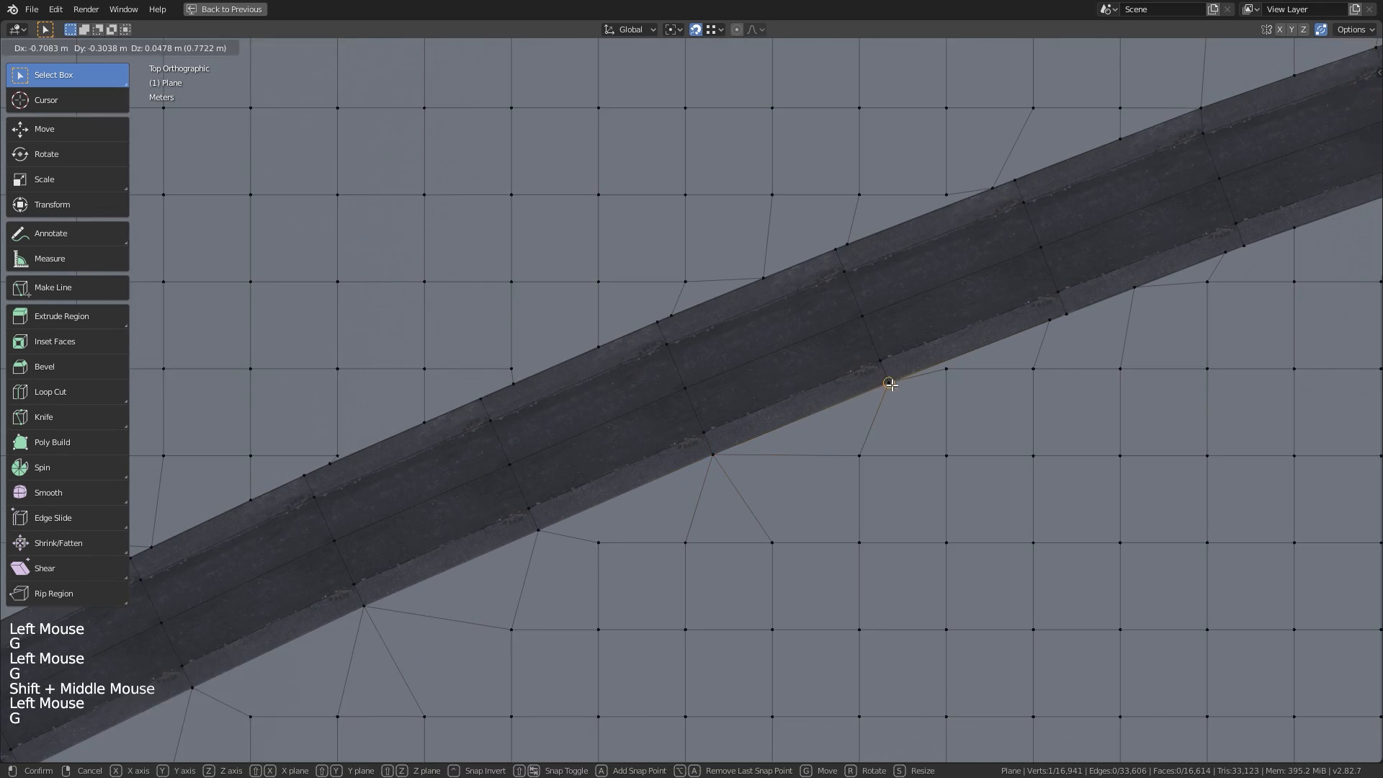
{"action": "left_click", "coordinate": [892, 384]}
{"action": "middle_click_drag", "start_coordinate": [1081, 310], "coordinate": [874, 353], "text": "shift"}
{"action": "middle_click_drag", "start_coordinate": [966, 289], "coordinate": [869, 364], "text": "shift"}
{"action": "left_click", "coordinate": [905, 401]}
{"action": "key", "text": "g"}
{"action": "key", "text": "ctrl+z"}
{"action": "key", "text": "ctrl+z"}
{"action": "key", "text": "ctrl+z"}
{"action": "key", "text": "ctrl+z"}
{"action": "key", "text": "ctrl+z"}
{"action": "key", "text": "ctrl+z"}
{"action": "left_click", "coordinate": [726, 426]}
{"action": "key", "text": "g"}
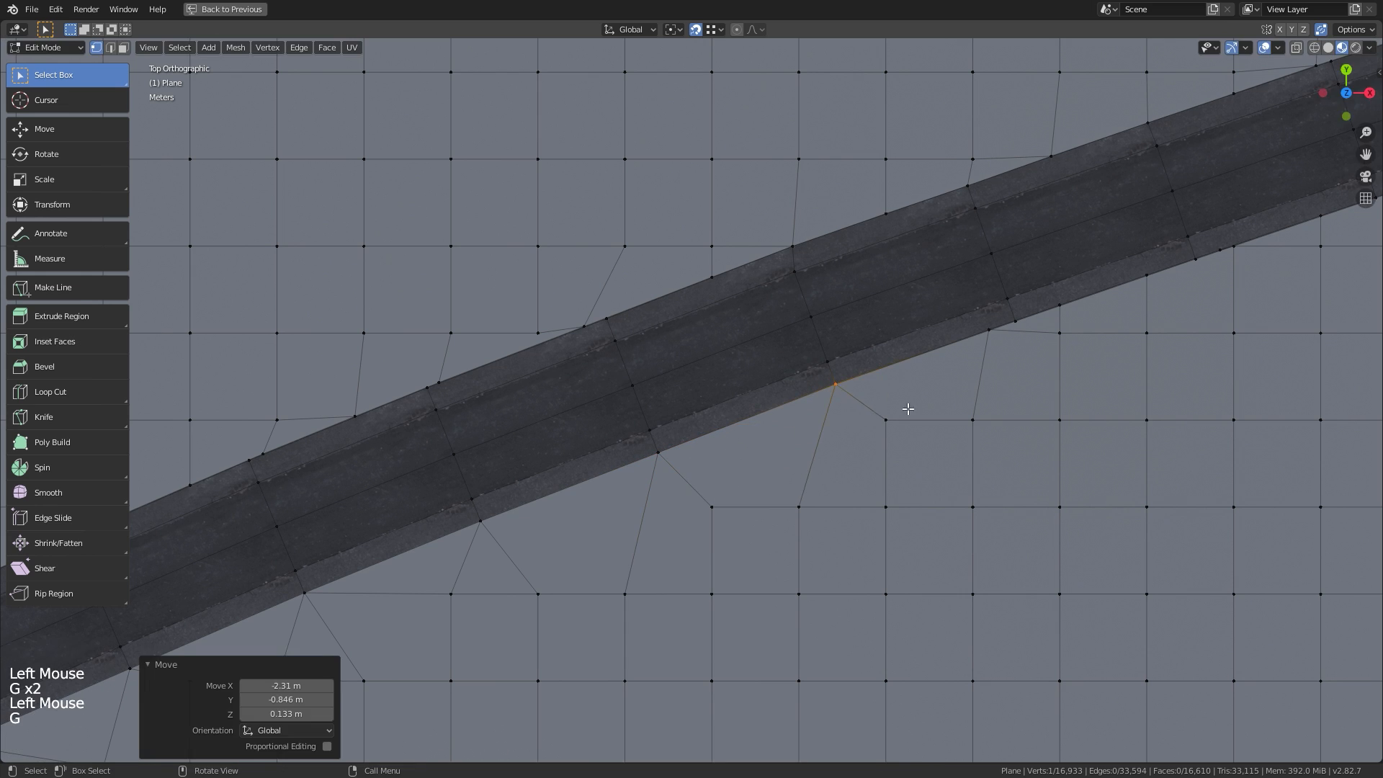
{"action": "left_click", "coordinate": [908, 408]}
{"action": "left_click", "coordinate": [885, 419]}
Snap the terrain vertices below the road's middle stretch onto its lower edge, up to the bulge in the opposite edge
{"action": "middle_click_drag", "start_coordinate": [843, 412], "coordinate": [815, 402], "text": "shift"}
{"action": "left_click", "coordinate": [990, 341]}
{"action": "left_click", "coordinate": [1031, 323]}
{"action": "key", "text": "g"}
{"action": "left_click", "coordinate": [994, 337]}
{"action": "middle_click_drag", "start_coordinate": [1109, 299], "coordinate": [912, 383], "text": "shift"}
{"action": "left_click", "coordinate": [921, 376]}
{"action": "key", "text": "g"}
{"action": "left_click", "coordinate": [975, 360]}
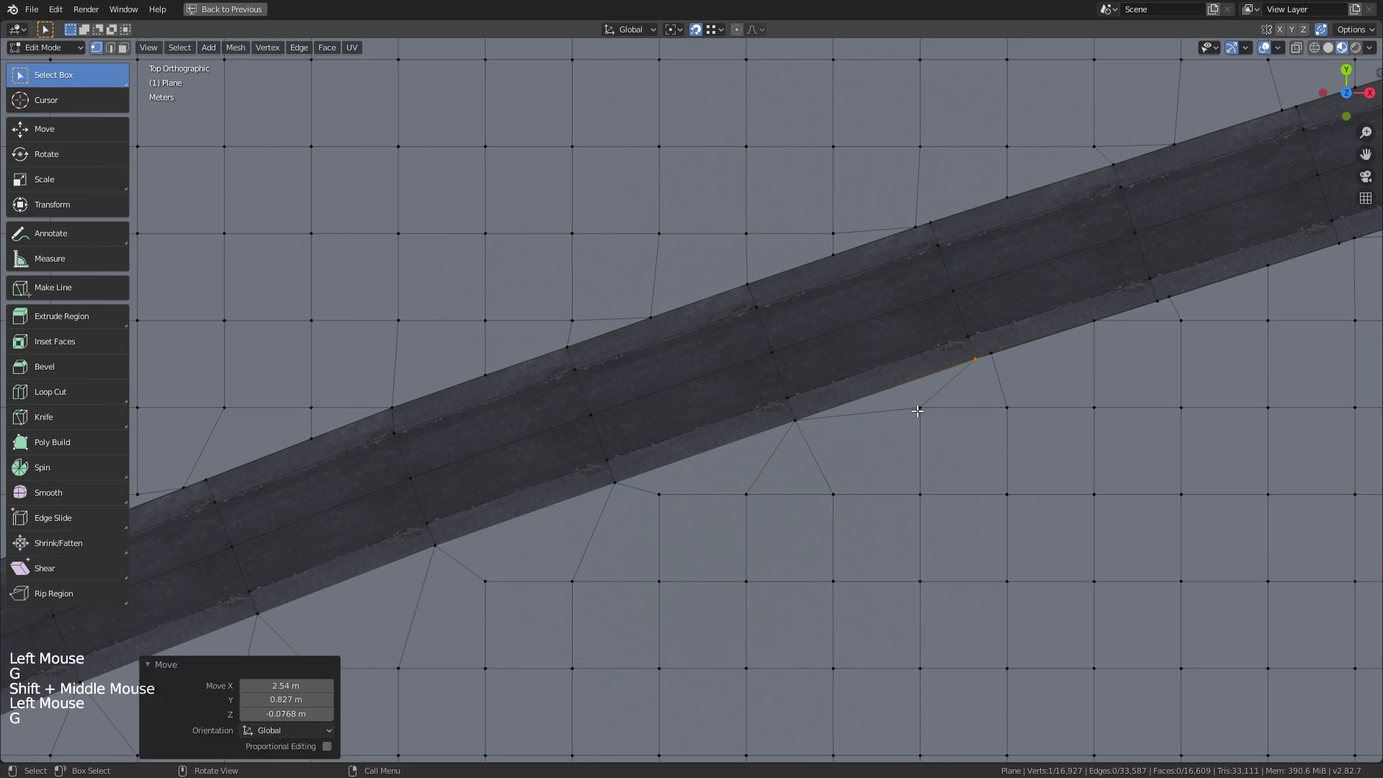
{"action": "middle_click_drag", "start_coordinate": [1006, 361], "coordinate": [839, 361], "text": "shift"}
{"action": "key", "text": "g"}
{"action": "left_click", "coordinate": [1017, 337]}
{"action": "left_click", "coordinate": [1015, 328]}
{"action": "key", "text": "g"}
{"action": "left_click", "coordinate": [999, 333]}
{"action": "middle_click_drag", "start_coordinate": [1052, 319], "coordinate": [858, 414], "text": "shift"}
{"action": "left_click", "coordinate": [993, 415]}
{"action": "key", "text": "g"}
{"action": "left_click", "coordinate": [986, 369]}
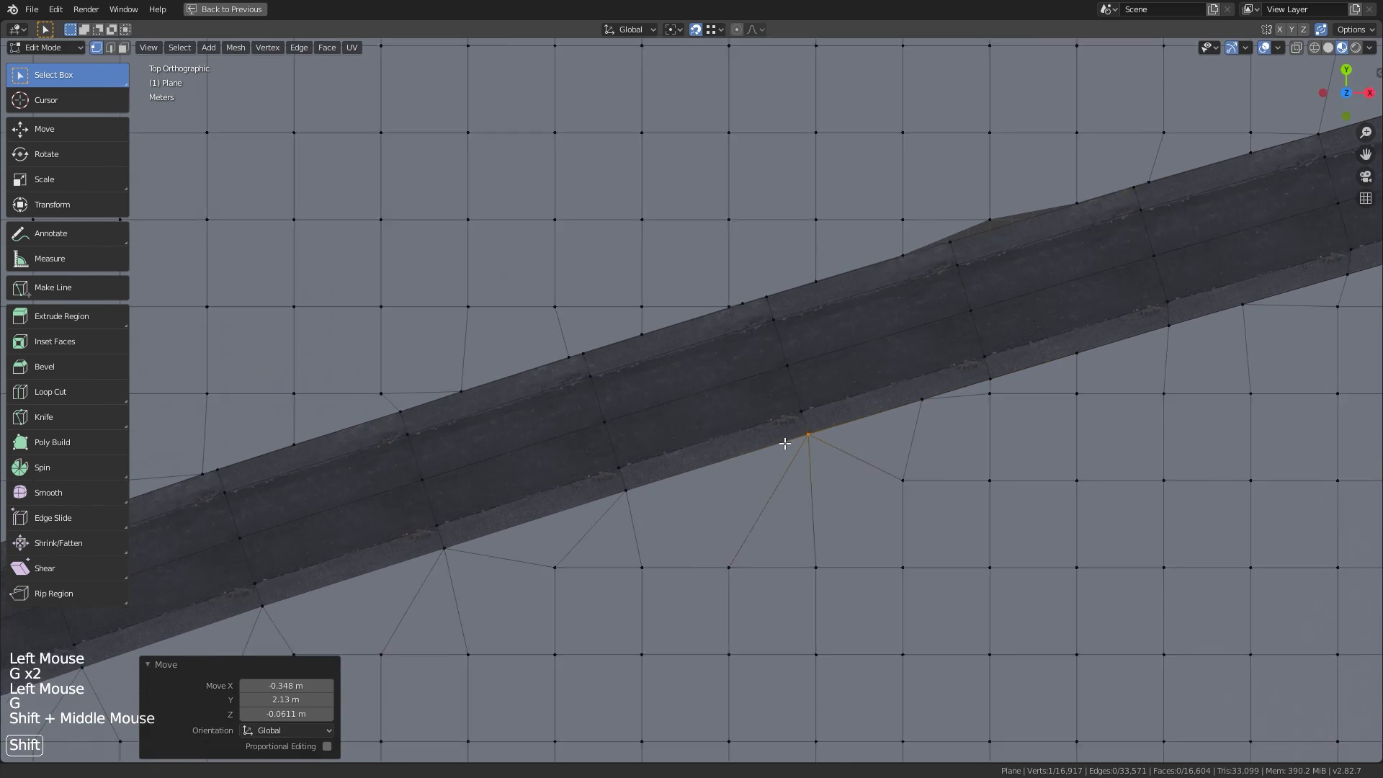
{"action": "left_click", "coordinate": [965, 381]}
Join the terrain vertices just past the upper-edge bulge to the road's lower-edge vertices, redoing one misplaced move
{"action": "middle_click_drag", "start_coordinate": [1102, 346], "coordinate": [936, 409], "text": "shift"}
{"action": "left_click", "coordinate": [952, 465]}
{"action": "key", "text": "g"}
{"action": "left_click", "coordinate": [956, 403]}
{"action": "left_click", "coordinate": [955, 440]}
{"action": "key", "text": "g"}
{"action": "middle_click_drag", "start_coordinate": [1154, 375], "coordinate": [806, 451], "text": "shift"}
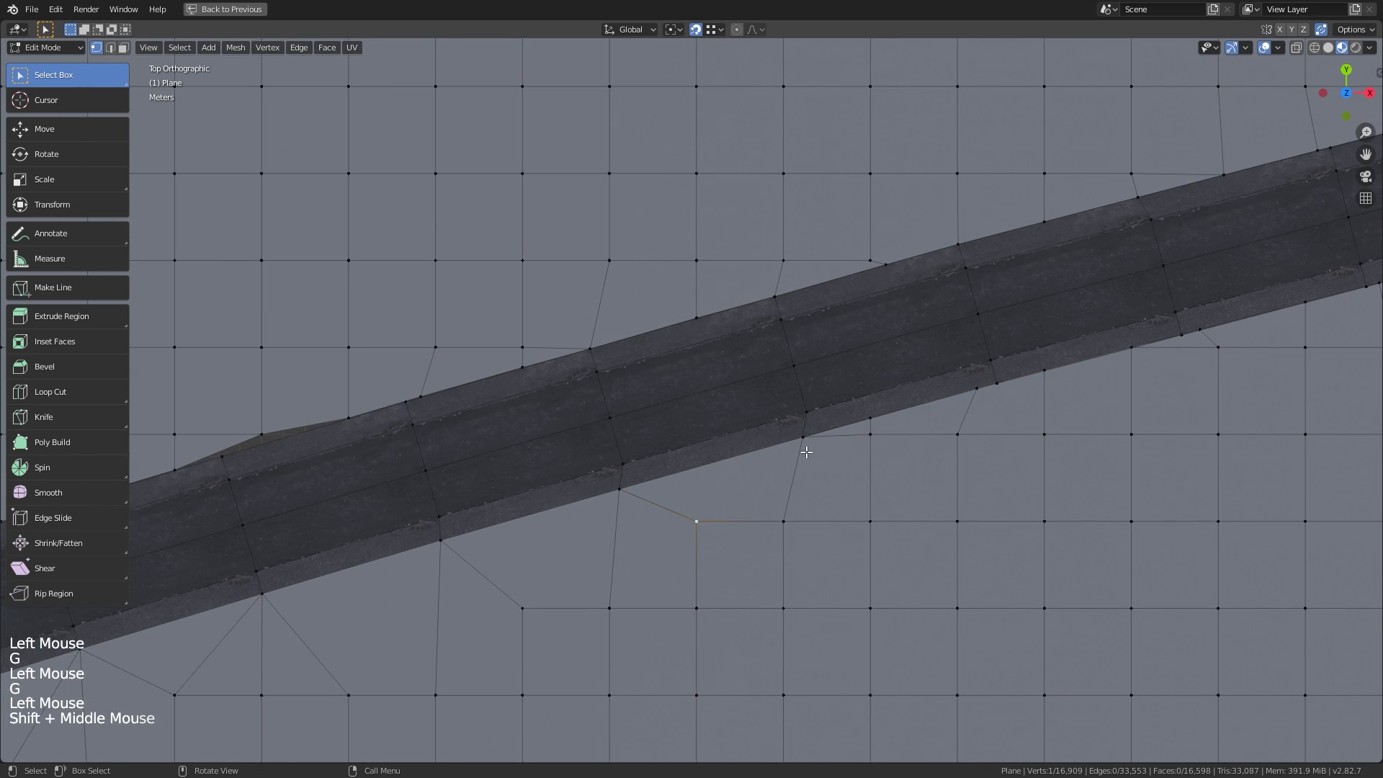
{"action": "left_click", "coordinate": [1001, 383]}
{"action": "middle_click_drag", "start_coordinate": [1001, 383], "coordinate": [886, 422], "text": "shift"}
{"action": "middle_click_drag", "start_coordinate": [1003, 360], "coordinate": [566, 486], "text": "shift"}
{"action": "key", "text": "g"}
{"action": "key", "text": "ctrl+z"}
{"action": "key", "text": "g"}
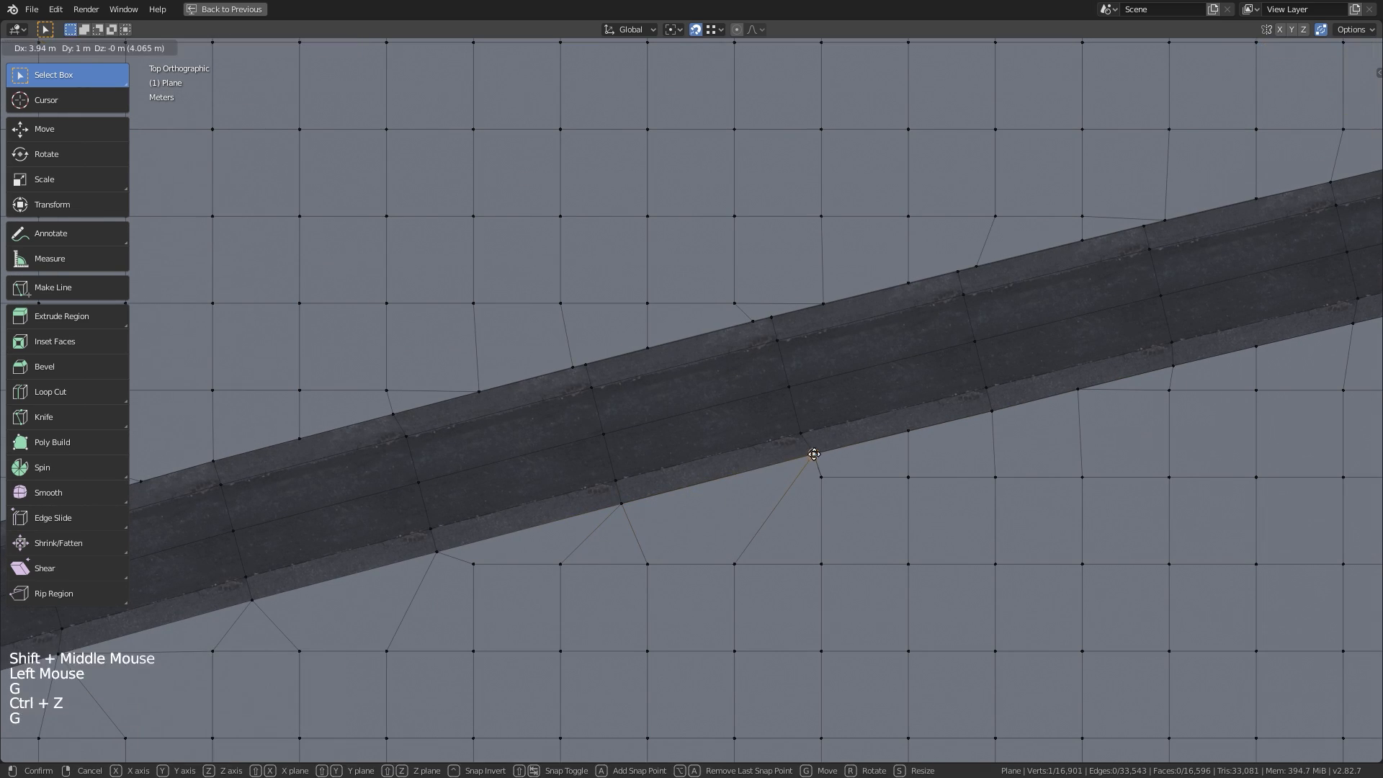
{"action": "left_click", "coordinate": [813, 454]}
Snap the next terrain vertices onto the road's lower edge along the straighter stretch leading toward the junction
{"action": "middle_click_drag", "start_coordinate": [1066, 432], "coordinate": [920, 476], "text": "shift"}
{"action": "key", "text": "g"}
{"action": "middle_click_drag", "start_coordinate": [947, 424], "coordinate": [704, 449], "text": "shift"}
{"action": "left_click", "coordinate": [549, 494]}
{"action": "key", "text": "g"}
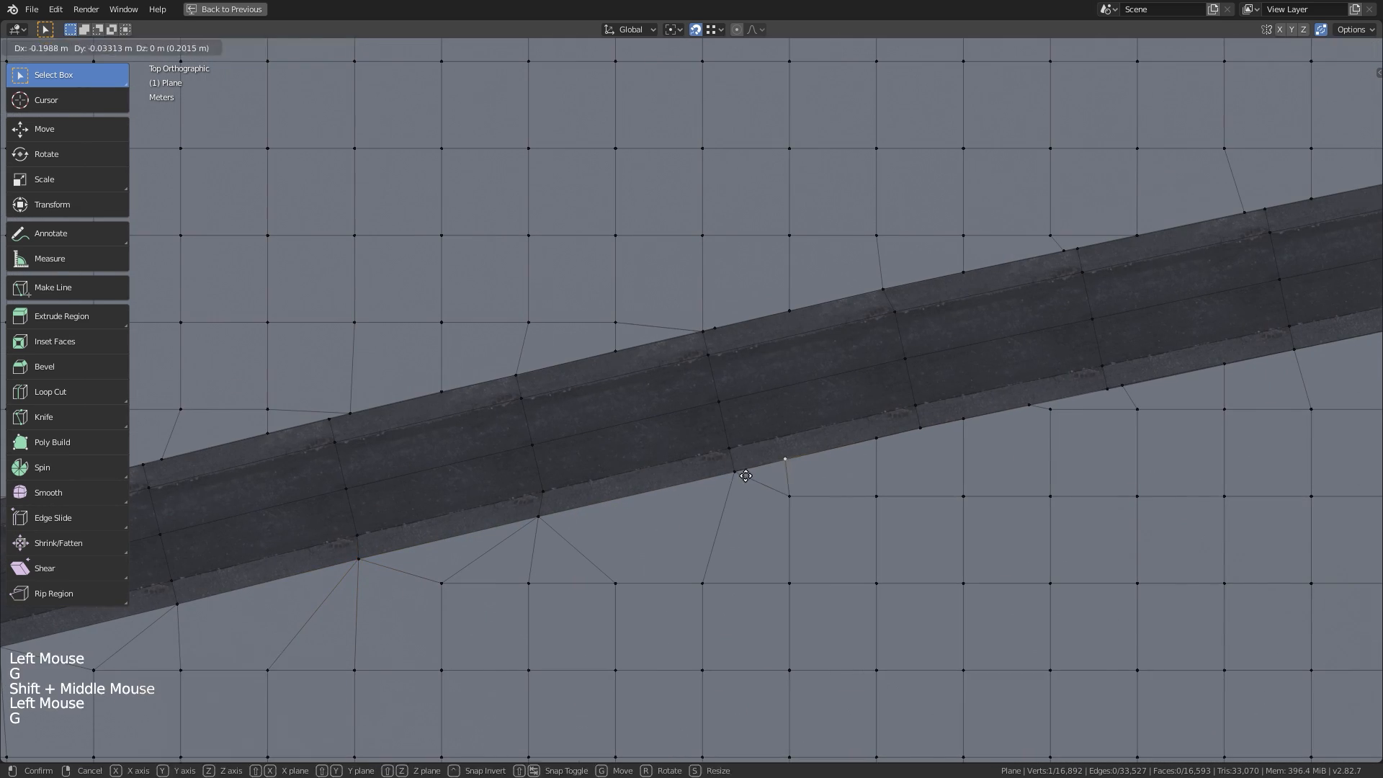
{"action": "left_click", "coordinate": [744, 474]}
{"action": "middle_click_drag", "start_coordinate": [915, 389], "coordinate": [757, 425], "text": "shift"}
{"action": "left_click", "coordinate": [900, 428]}
{"action": "key", "text": "g"}
{"action": "left_click", "coordinate": [1036, 415]}
{"action": "key", "text": "g"}
{"action": "left_click", "coordinate": [1114, 399]}
{"action": "middle_click_drag", "start_coordinate": [1123, 389], "coordinate": [749, 461], "text": "shift"}
{"action": "key", "text": "g"}
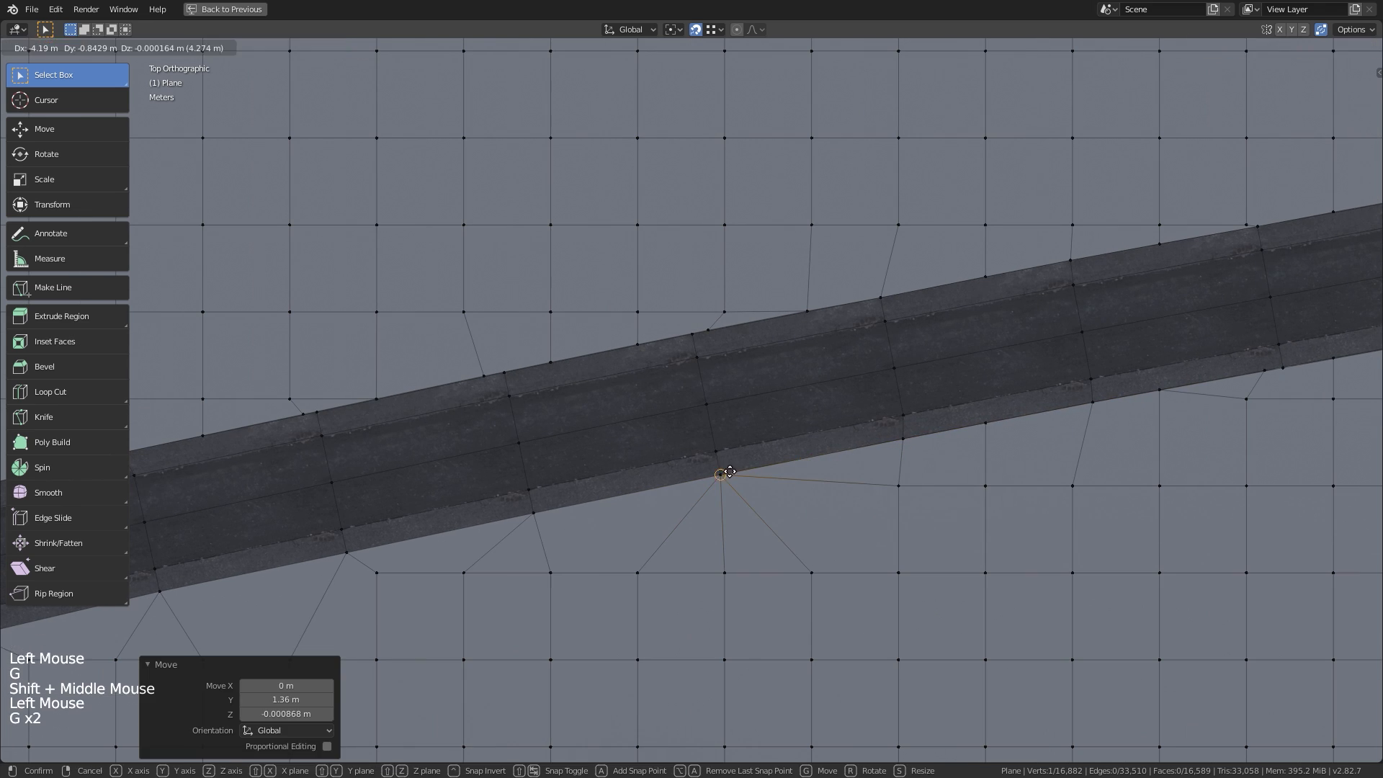
{"action": "left_click", "coordinate": [725, 469]}
Snap the last terrain vertices before the junction onto the main road's lower edge
{"action": "middle_click_drag", "start_coordinate": [1080, 376], "coordinate": [988, 395], "text": "shift"}
{"action": "key", "text": "g"}
{"action": "middle_click_drag", "start_coordinate": [1073, 392], "coordinate": [940, 427], "text": "shift"}
{"action": "left_click", "coordinate": [960, 425]}
{"action": "key", "text": "g"}
{"action": "left_click", "coordinate": [949, 423]}
{"action": "left_click", "coordinate": [963, 437]}
{"action": "middle_click_drag", "start_coordinate": [1153, 392], "coordinate": [864, 432], "text": "shift"}
{"action": "key", "text": "g"}
{"action": "left_click", "coordinate": [836, 445]}
{"action": "middle_click_drag", "start_coordinate": [1066, 407], "coordinate": [756, 472], "text": "shift"}
Try triangulating the terrain face along the road's lower edge near the junction, undo it and clear the selection
{"action": "left_click", "coordinate": [933, 478]}
{"action": "key", "text": "ctrl+t"}
{"action": "key", "text": "ctrl+z"}
{"action": "middle_click_drag", "start_coordinate": [756, 493], "coordinate": [759, 469], "text": "ctrl"}
{"action": "key", "text": "alt+a"}
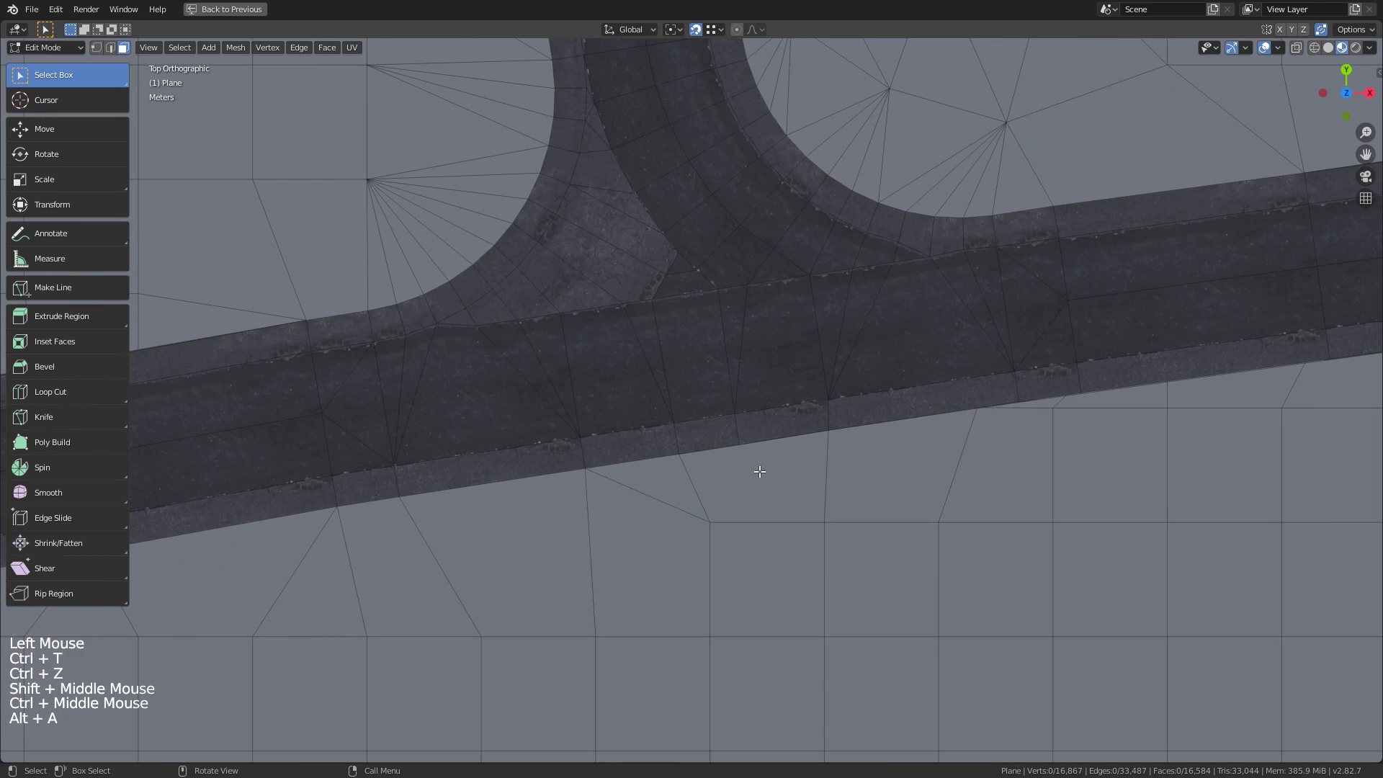
Show the mesh in wireframe and activate the Knife tool for cutting the terrain below the junction
{"action": "key", "text": "z"}
{"action": "left_click", "coordinate": [43, 417]}
{"action": "key", "text": "Escape"}
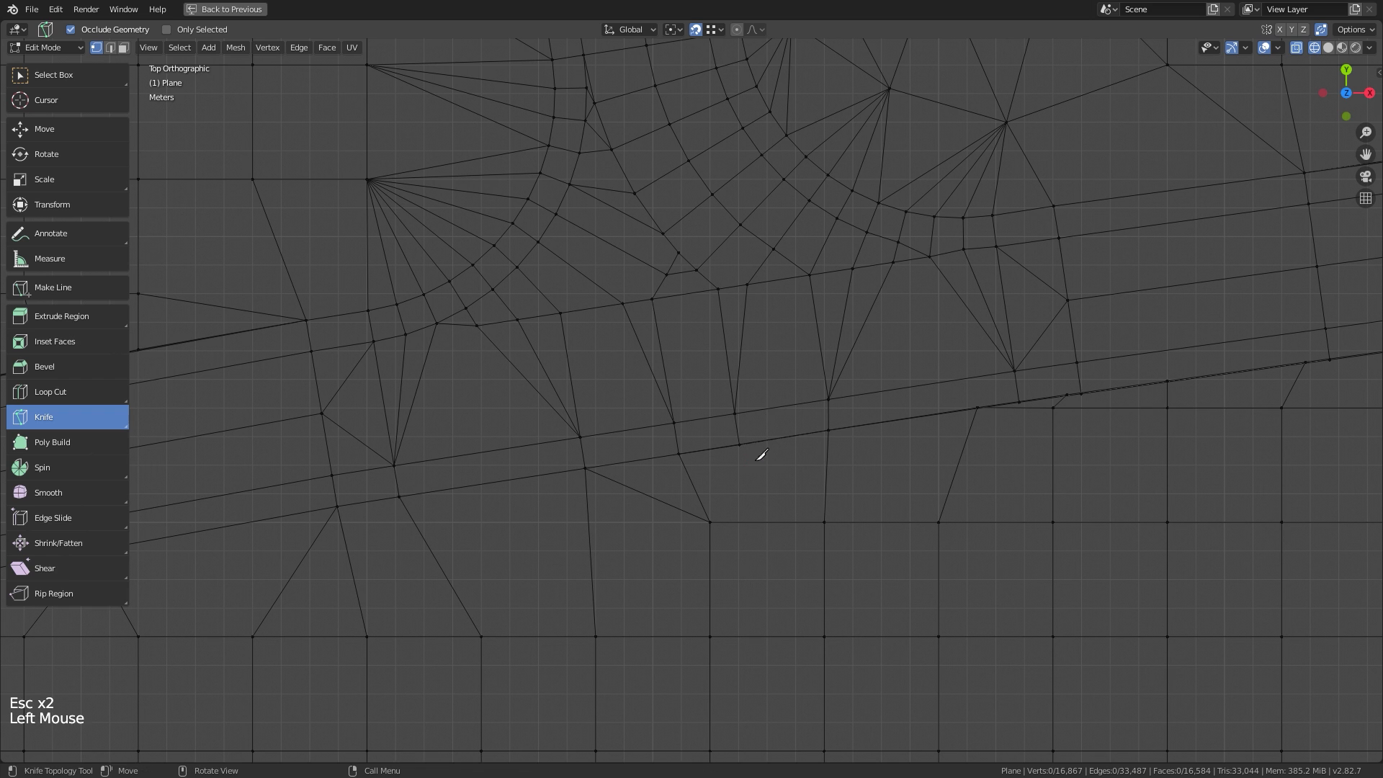
Leave the Knife for the Select Box tool, clear the selection and display the mesh in material preview shading
{"action": "left_click", "coordinate": [739, 445]}
{"action": "key", "text": "a"}
{"action": "left_click", "coordinate": [53, 75]}
{"action": "key", "text": "F3"}
{"action": "key", "text": "alt+a"}
{"action": "key", "text": "z"}
Snap the terrain vertices just right of the curved junction onto the corner vertices of the road's lower edge
{"action": "middle_click_drag", "start_coordinate": [980, 411], "coordinate": [835, 445], "text": "shift"}
{"action": "key", "text": "g"}
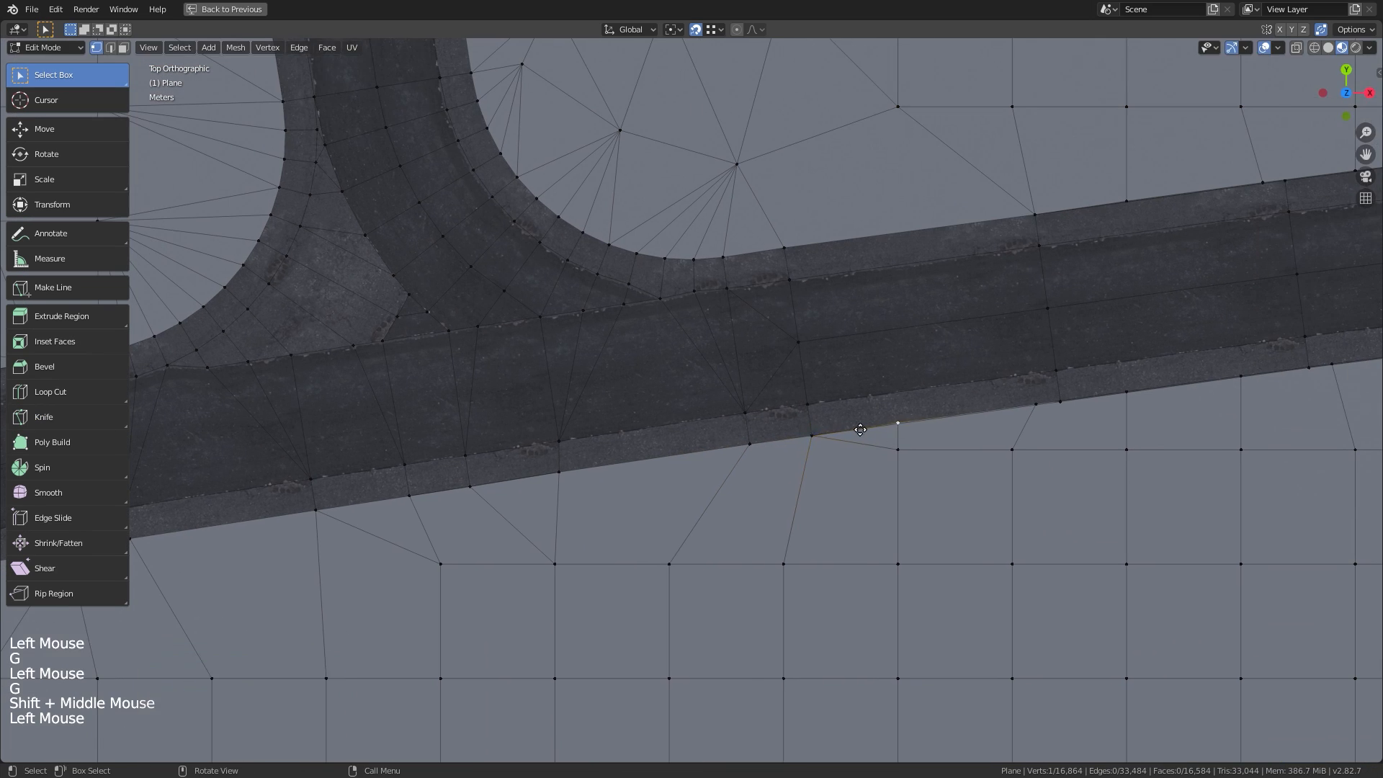
{"action": "key", "text": "g"}
{"action": "left_click", "coordinate": [812, 436]}
{"action": "middle_click_drag", "start_coordinate": [1066, 400], "coordinate": [881, 413], "text": "shift"}
{"action": "key", "text": "g"}
{"action": "middle_click_drag", "start_coordinate": [1052, 364], "coordinate": [778, 414], "text": "shift"}
Snap the grid vertices below the straight road section onto the next corners of its lower edge
{"action": "left_click", "coordinate": [976, 391]}
{"action": "middle_click_drag", "start_coordinate": [1124, 360], "coordinate": [886, 425], "text": "shift"}
{"action": "left_click", "coordinate": [874, 461]}
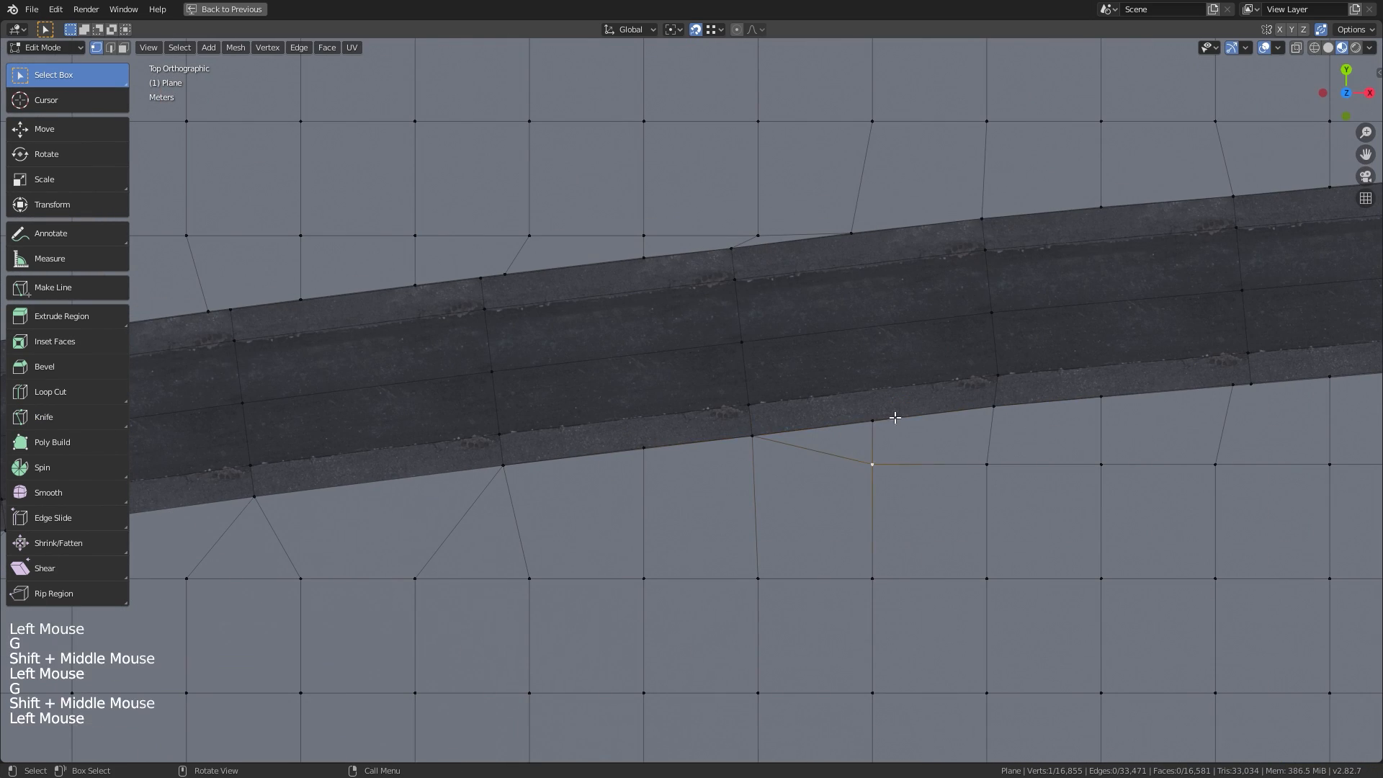
{"action": "middle_click_drag", "start_coordinate": [1007, 414], "coordinate": [568, 454], "text": "shift"}
{"action": "left_click", "coordinate": [944, 378]}
{"action": "key", "text": "g"}
{"action": "middle_click_drag", "start_coordinate": [1008, 367], "coordinate": [783, 398], "text": "shift"}
{"action": "key", "text": "g"}
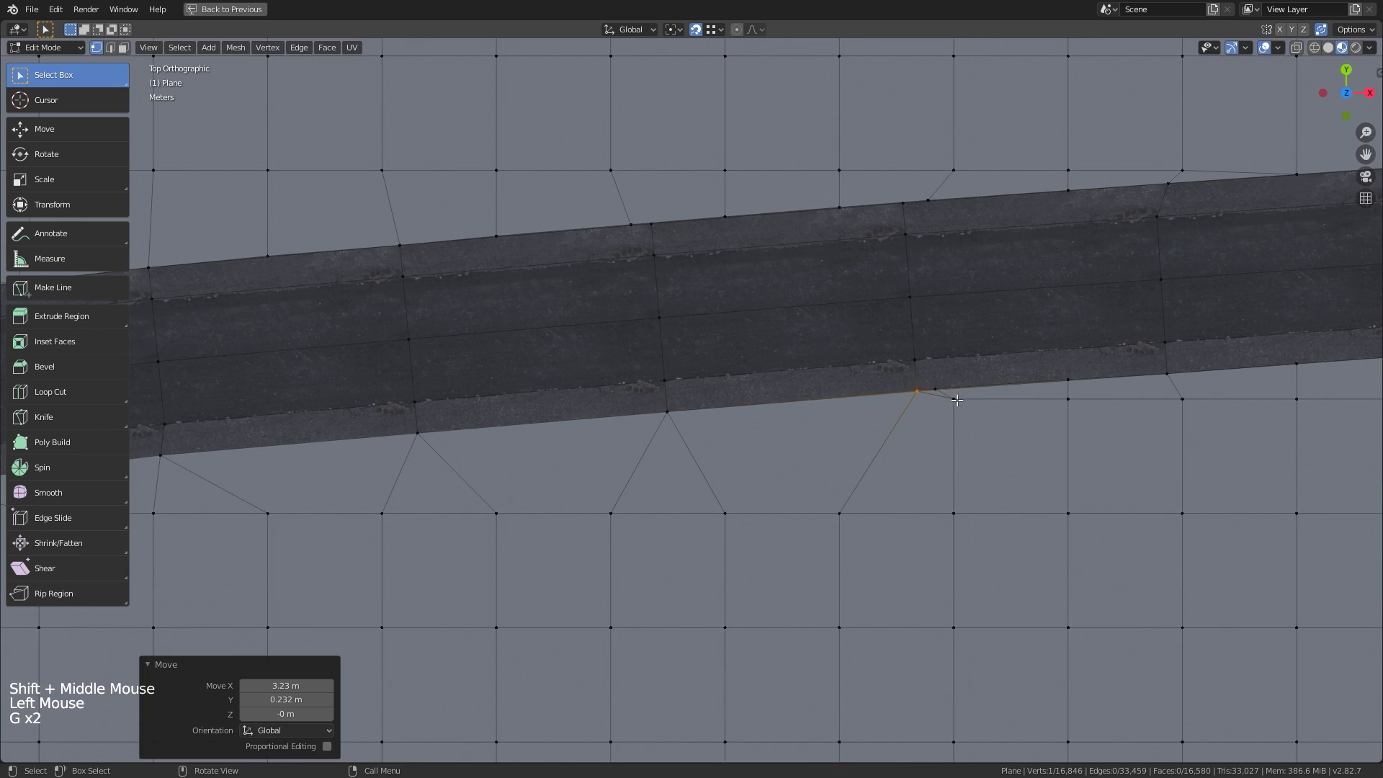
Continue along the road's lower edge to the right, moving the intermediate terrain vertices onto the nearest road corners
{"action": "middle_click_drag", "start_coordinate": [1080, 389], "coordinate": [883, 397], "text": "shift"}
{"action": "left_click", "coordinate": [894, 405]}
{"action": "key", "text": "g"}
{"action": "left_click", "coordinate": [1004, 384]}
{"action": "middle_click_drag", "start_coordinate": [1124, 367], "coordinate": [804, 409], "text": "shift"}
{"action": "left_click", "coordinate": [917, 448]}
{"action": "key", "text": "g"}
{"action": "left_click", "coordinate": [921, 405]}
Snap the next two lower-edge terrain vertices onto road corners, including the grid vertex hanging below the edge
{"action": "left_click", "coordinate": [803, 413]}
{"action": "key", "text": "g"}
{"action": "middle_click_drag", "start_coordinate": [915, 396], "coordinate": [695, 439], "text": "shift"}
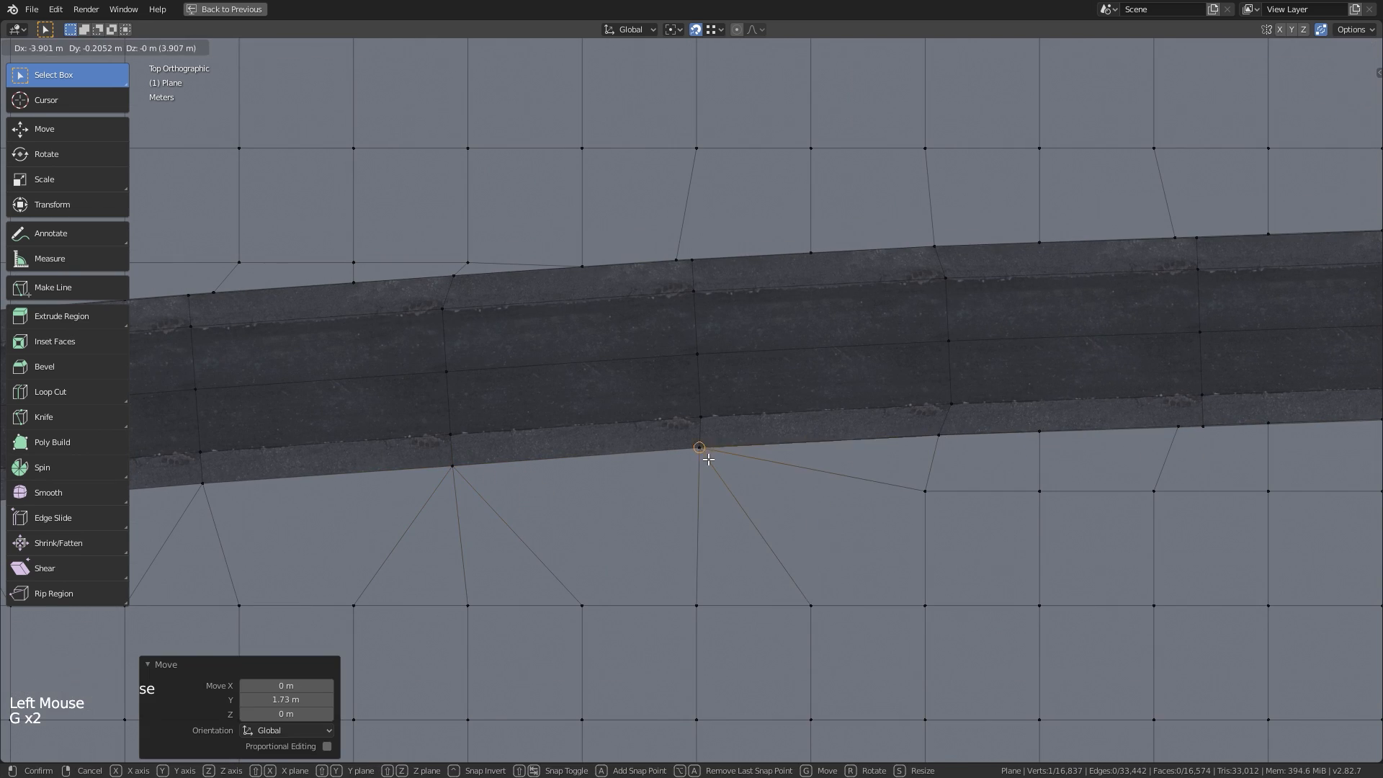
{"action": "left_click", "coordinate": [708, 459]}
{"action": "left_click", "coordinate": [926, 492]}
{"action": "key", "text": "g"}
{"action": "left_click", "coordinate": [940, 437]}
Snap the remaining terrain vertices below the road onto its lower-edge corners, up to the plane's right border
{"action": "middle_click_drag", "start_coordinate": [947, 438], "coordinate": [753, 442], "text": "shift"}
{"action": "left_click", "coordinate": [746, 441]}
{"action": "key", "text": "g"}
{"action": "left_click", "coordinate": [702, 435]}
{"action": "left_click", "coordinate": [1009, 432]}
{"action": "middle_click_drag", "start_coordinate": [1073, 431], "coordinate": [830, 458], "text": "shift"}
{"action": "middle_click_drag", "start_coordinate": [1225, 452], "coordinate": [847, 421], "text": "shift"}
{"action": "key", "text": "g"}
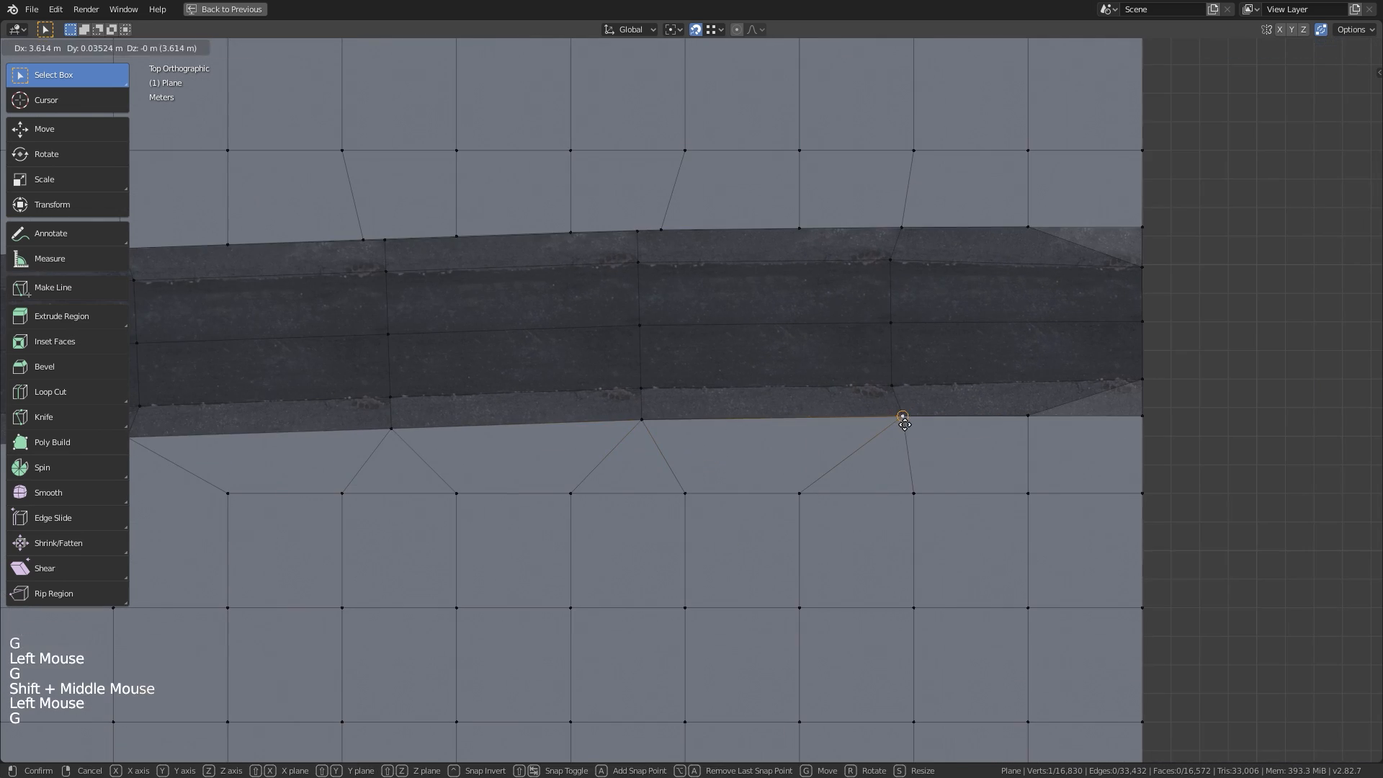
{"action": "middle_click_drag", "start_coordinate": [1009, 418], "coordinate": [948, 436], "text": "shift"}
Delete the terrain faces below the road at the plane's right border, then fill the gap and triangulate it
{"action": "key", "text": "3"}
{"action": "left_click", "coordinate": [1015, 472]}
{"action": "key", "text": "x"}
{"action": "key", "text": "2"}
{"action": "key", "text": "f"}
{"action": "key", "text": "ctrl+t"}
Delete the two terrain faces above the road at the plane's right border and fill the gap with a new face
{"action": "middle_click_drag", "start_coordinate": [994, 343], "coordinate": [925, 550], "text": "shift"}
{"action": "key", "text": "x"}
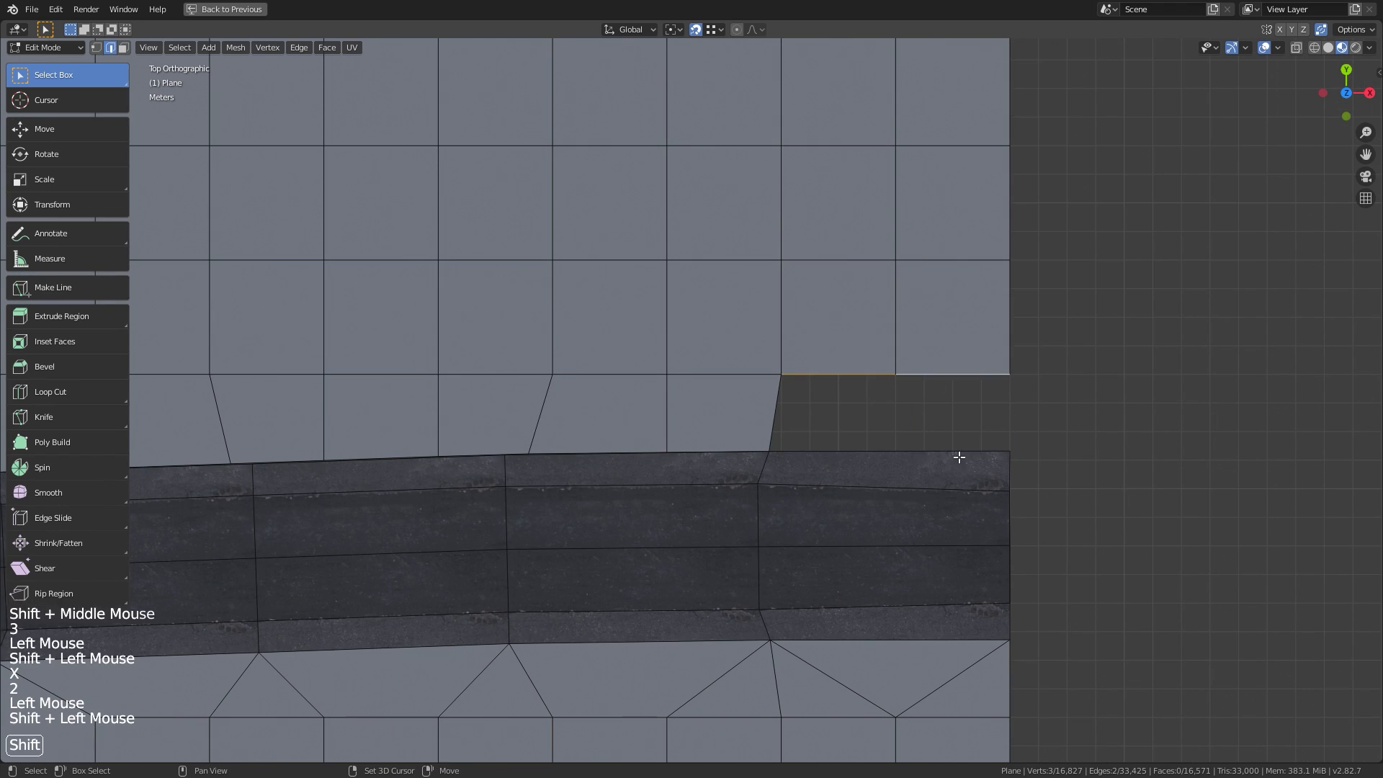
{"action": "key", "text": "f"}
Snap the terrain vertices above the road near the plane's right border onto the road's upper-edge corners
{"action": "left_click", "coordinate": [865, 442]}
{"action": "key", "text": "g"}
{"action": "left_click", "coordinate": [965, 442]}
{"action": "middle_click_drag", "start_coordinate": [965, 441], "coordinate": [861, 421], "text": "shift"}
{"action": "left_click", "coordinate": [765, 435]}
{"action": "key", "text": "g"}
{"action": "left_click", "coordinate": [787, 469]}
Work back left along the road's upper edge, snapping the intermediate terrain vertices onto the road corners
{"action": "key", "text": "g"}
{"action": "key", "text": "g"}
{"action": "middle_click_drag", "start_coordinate": [584, 439], "coordinate": [691, 318], "text": "shift"}
{"action": "key", "text": "g"}
{"action": "key", "text": "g"}
{"action": "left_click", "coordinate": [583, 418]}
{"action": "left_click", "coordinate": [605, 432]}
{"action": "key", "text": "g"}
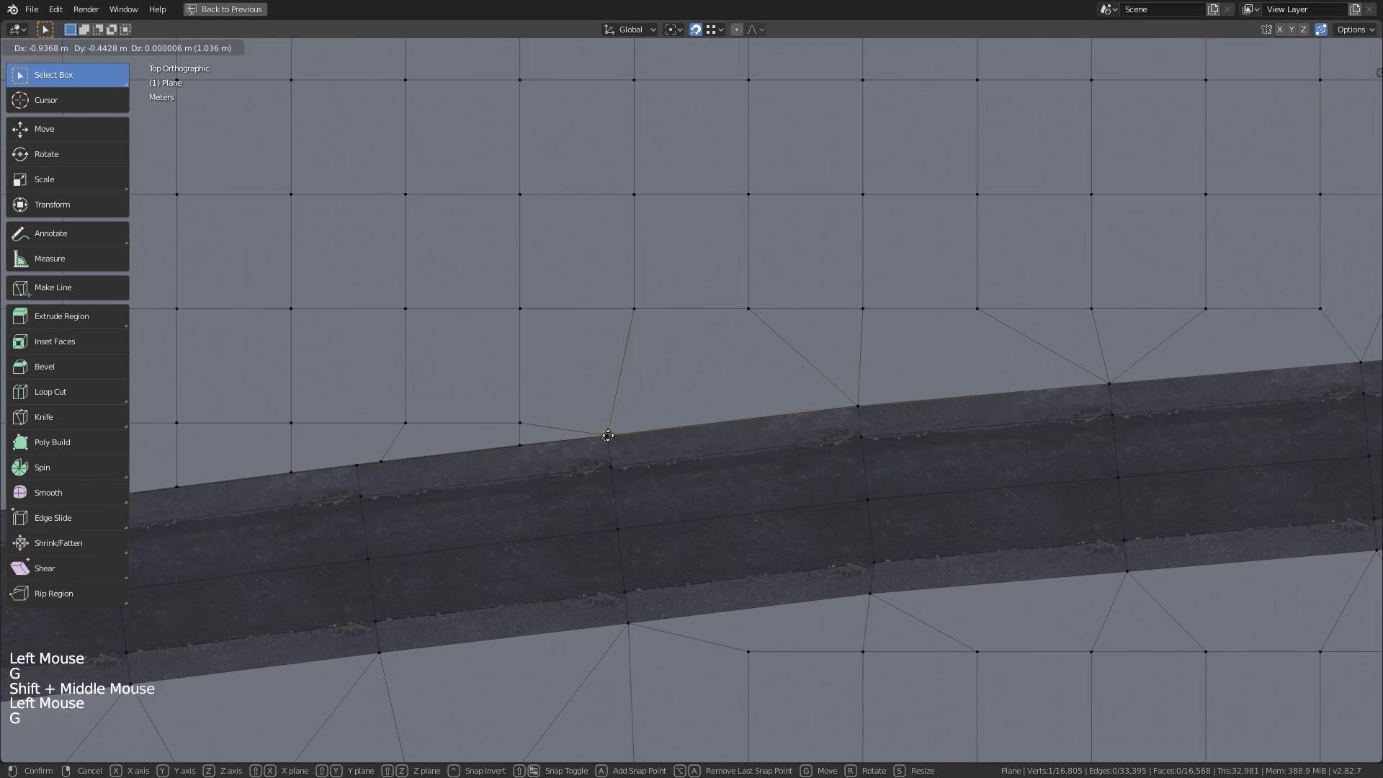
{"action": "left_click", "coordinate": [620, 423]}
Snap the terrain vertices on the way to the junction and the branching road onto nearby mesh vertices
{"action": "middle_click_drag", "start_coordinate": [620, 422], "coordinate": [685, 522], "text": "shift"}
{"action": "left_click", "coordinate": [625, 403]}
{"action": "key", "text": "g"}
{"action": "left_click", "coordinate": [608, 410]}
{"action": "left_click", "coordinate": [628, 470]}
{"action": "key", "text": "g"}
{"action": "left_click", "coordinate": [629, 470]}
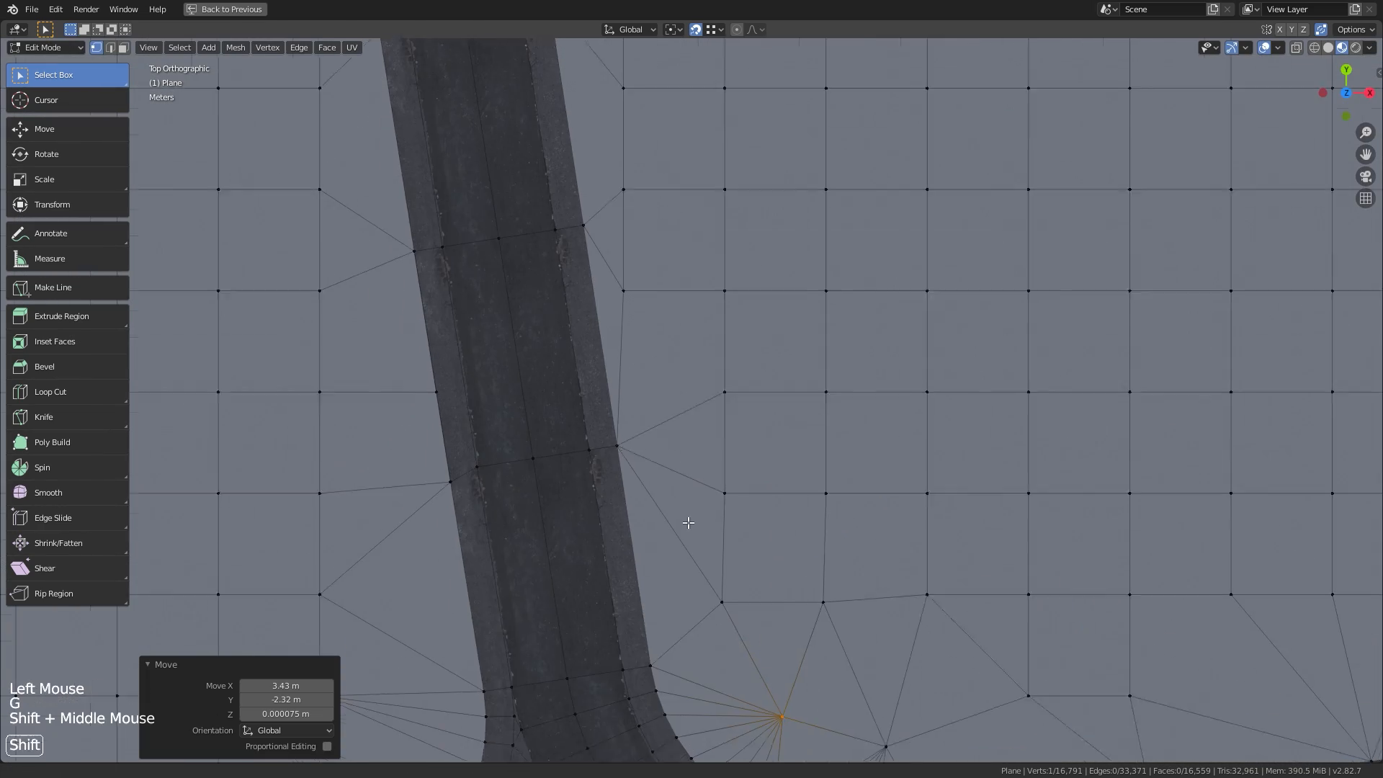
Delete two terrain faces beside the road near the junction
{"action": "key", "text": "3"}
{"action": "left_click", "coordinate": [555, 352]}
{"action": "left_click", "coordinate": [649, 310], "text": "shift"}
{"action": "key", "text": "x"}
{"action": "left_click", "coordinate": [685, 336]}
Snap the terrain vertices left of the junction onto the upper-edge corners of the main road
{"action": "middle_click_drag", "start_coordinate": [684, 336], "coordinate": [588, 423], "text": "shift"}
{"action": "key", "text": "1"}
{"action": "left_click", "coordinate": [554, 451]}
{"action": "key", "text": "g"}
{"action": "left_click", "coordinate": [705, 447]}
{"action": "key", "text": "g"}
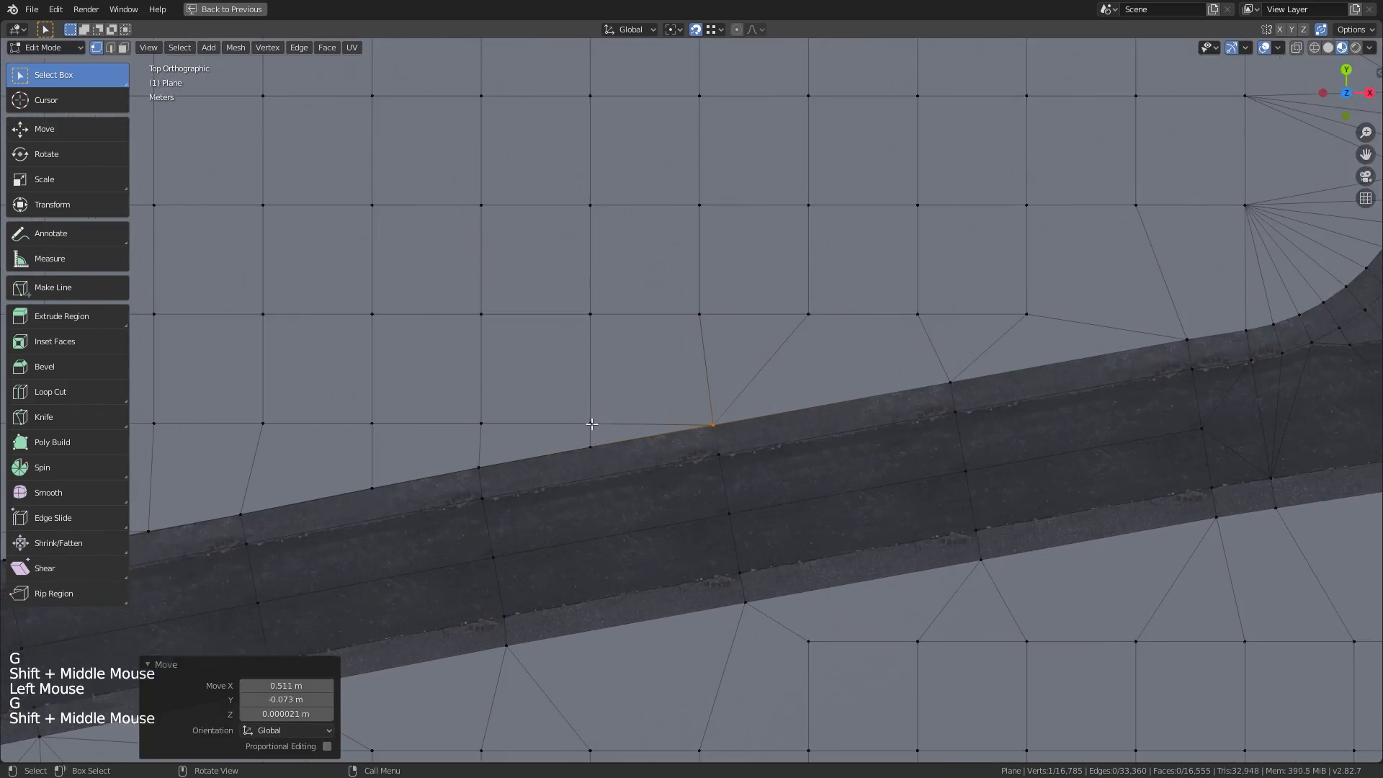
Move the grid vertex above the road and its neighbour onto the next corner of the road's upper edge
{"action": "left_click", "coordinate": [587, 424]}
{"action": "key", "text": "g"}
{"action": "key", "text": "g"}
{"action": "left_click", "coordinate": [603, 452]}
{"action": "key", "text": "g"}
{"action": "middle_click_drag", "start_coordinate": [405, 491], "coordinate": [636, 408], "text": "shift"}
Snap the following upper-edge terrain vertices onto road corners farther left of the junction
{"action": "key", "text": "g"}
{"action": "left_click", "coordinate": [624, 389]}
{"action": "key", "text": "g"}
{"action": "key", "text": "g"}
{"action": "left_click", "coordinate": [513, 440]}
{"action": "key", "text": "g"}
{"action": "left_click", "coordinate": [545, 435]}
Try to move another terrain vertex at the road's upper edge after toggling snapping, and undo the move
{"action": "key", "text": "shift+Tab"}
{"action": "middle_click_drag", "start_coordinate": [545, 435], "coordinate": [709, 365], "text": "shift"}
{"action": "left_click", "coordinate": [556, 447]}
{"action": "key", "text": "shift+Tab"}
{"action": "key", "text": "g"}
{"action": "key", "text": "ctrl+z"}
Snap the next terrain vertices between two upper-edge road corners onto the closest corner
{"action": "left_click", "coordinate": [684, 393]}
{"action": "key", "text": "g"}
{"action": "key", "text": "g"}
{"action": "middle_click_drag", "start_coordinate": [619, 425], "coordinate": [689, 413], "text": "shift"}
{"action": "left_click", "coordinate": [608, 413]}
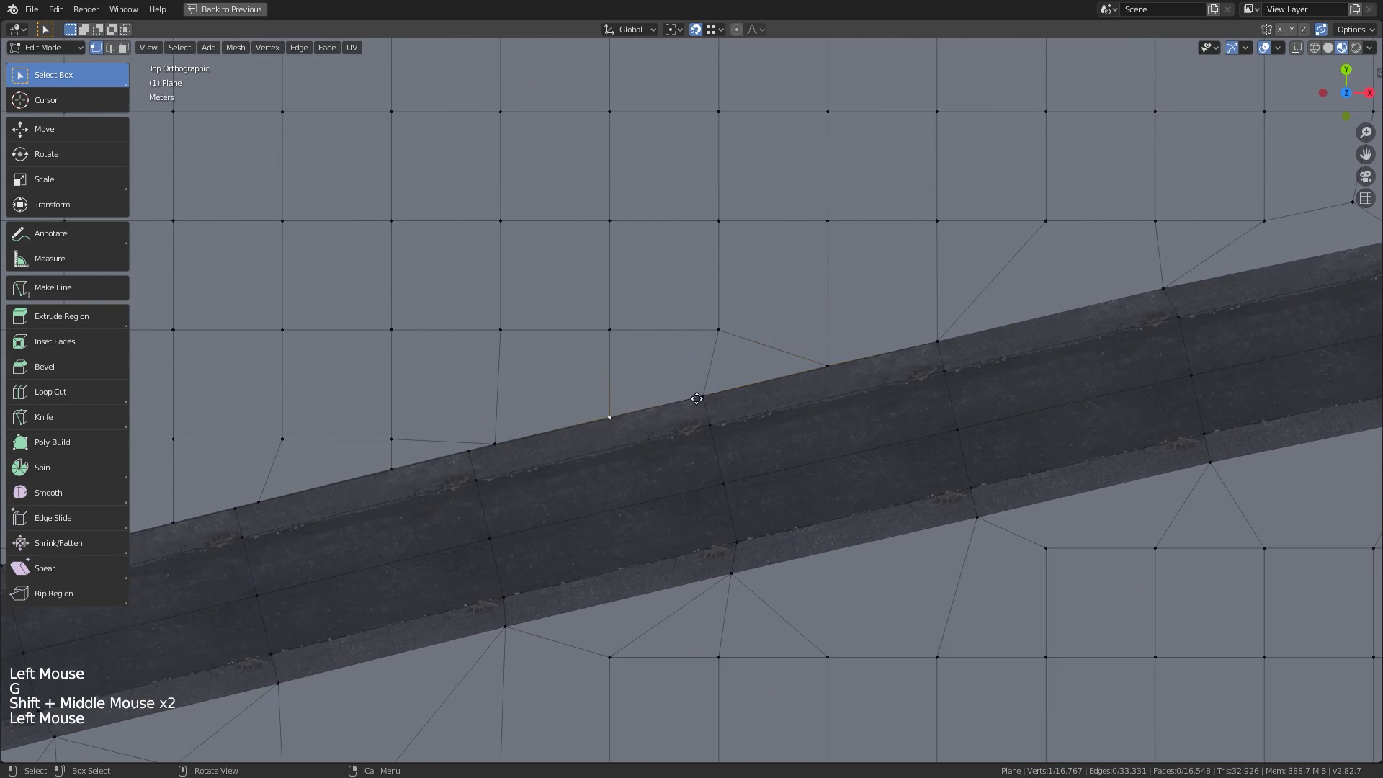
{"action": "key", "text": "g"}
{"action": "left_click", "coordinate": [762, 379]}
Reposition the terrain vertices above the road, switching snapping off to lift one clear of the edge
{"action": "key", "text": "shift+Tab"}
{"action": "left_click", "coordinate": [657, 408]}
{"action": "key", "text": "shift+Tab"}
{"action": "key", "text": "g"}
{"action": "left_click", "coordinate": [534, 435]}
{"action": "key", "text": "g"}
{"action": "key", "text": "shift+Tab"}
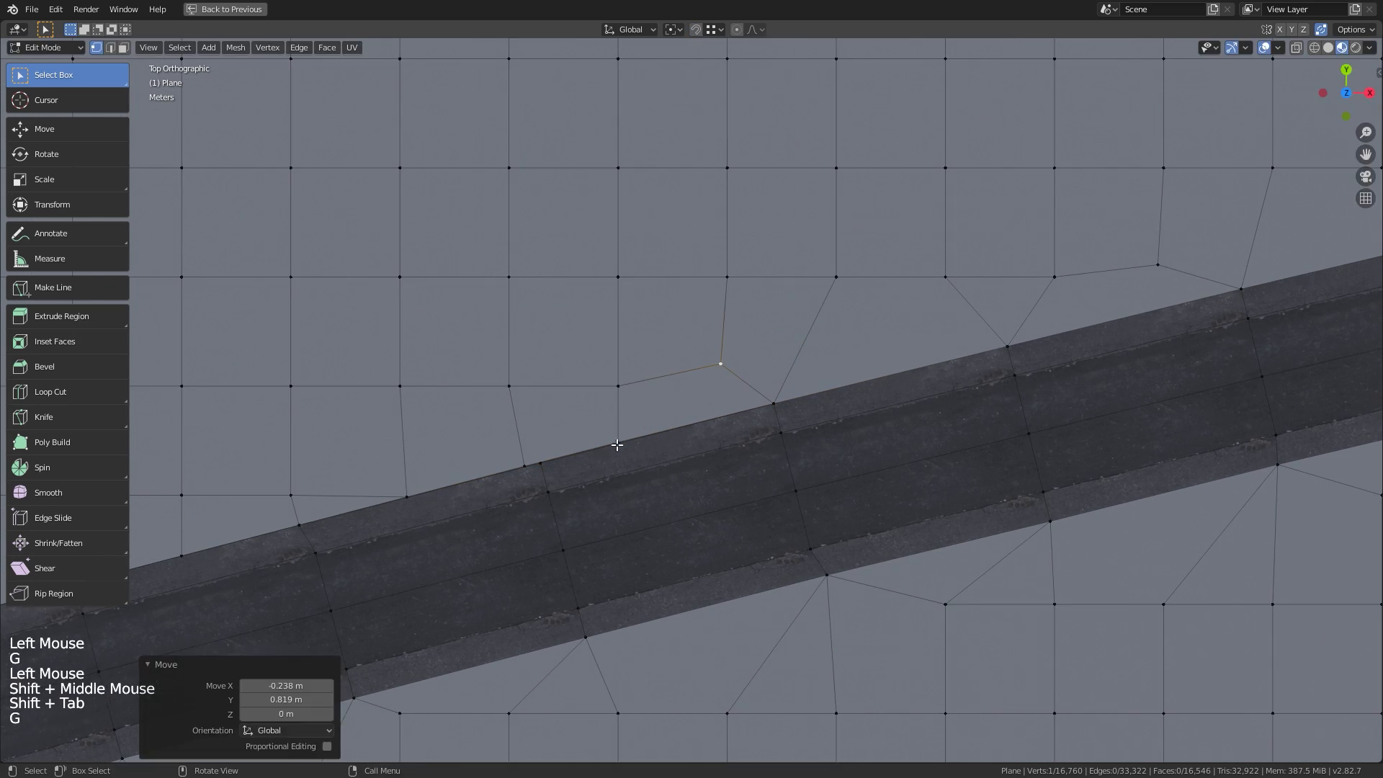
Snap the terrain vertices farther left on the road's upper edge onto its corners, undoing one misplaced move
{"action": "middle_click_drag", "start_coordinate": [504, 461], "coordinate": [669, 389], "text": "shift"}
{"action": "key", "text": "g"}
{"action": "middle_click_drag", "start_coordinate": [577, 397], "coordinate": [665, 380], "text": "shift"}
{"action": "key", "text": "ctrl+z"}
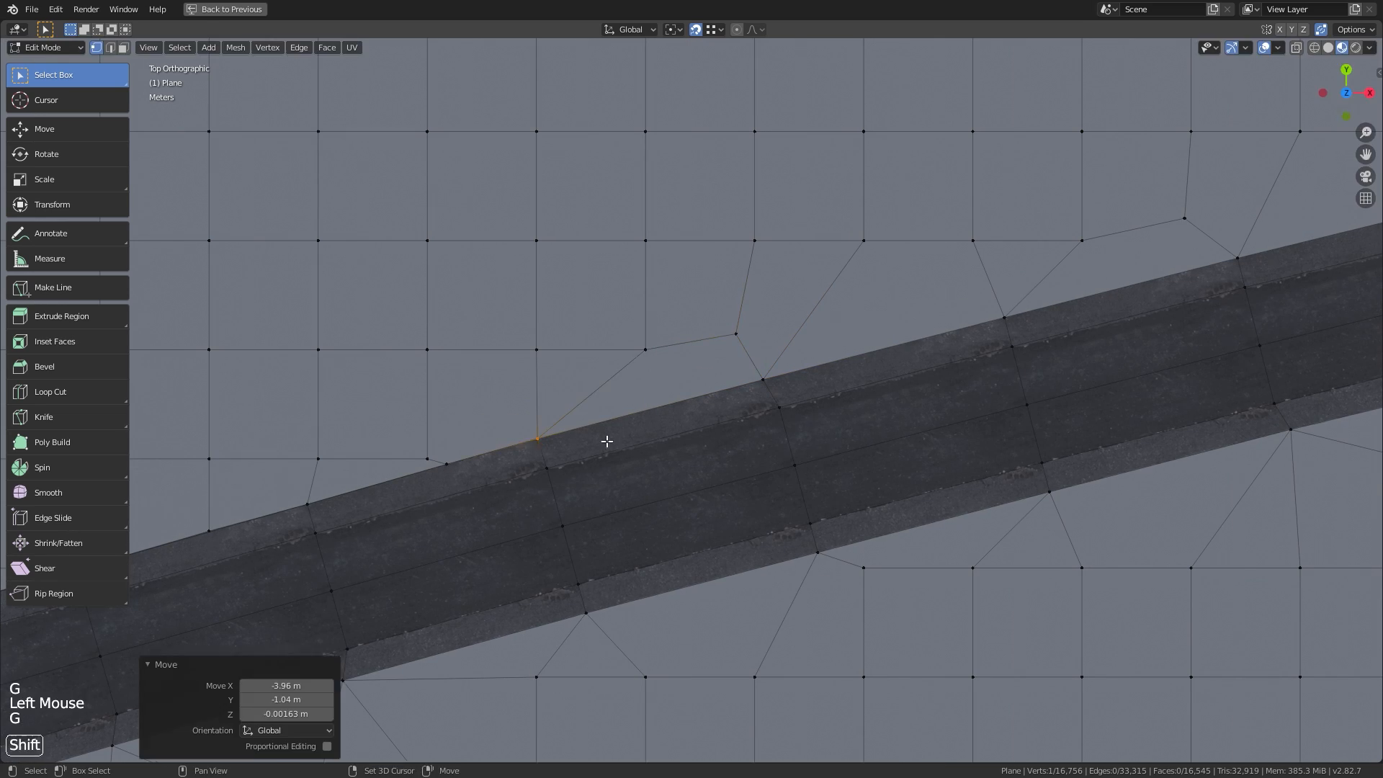
{"action": "middle_click_drag", "start_coordinate": [607, 441], "coordinate": [756, 414], "text": "shift"}
{"action": "left_click", "coordinate": [467, 432]}
{"action": "key", "text": "g"}
{"action": "key", "text": "g"}
Move the terrain vertex on the sloping upper edge up and right onto the adjacent road corner
{"action": "middle_click_drag", "start_coordinate": [458, 479], "coordinate": [797, 398], "text": "shift"}
{"action": "left_click", "coordinate": [698, 423]}
{"action": "key", "text": "g"}
{"action": "left_click", "coordinate": [793, 395]}
{"action": "middle_click_drag", "start_coordinate": [574, 425], "coordinate": [909, 328], "text": "shift"}
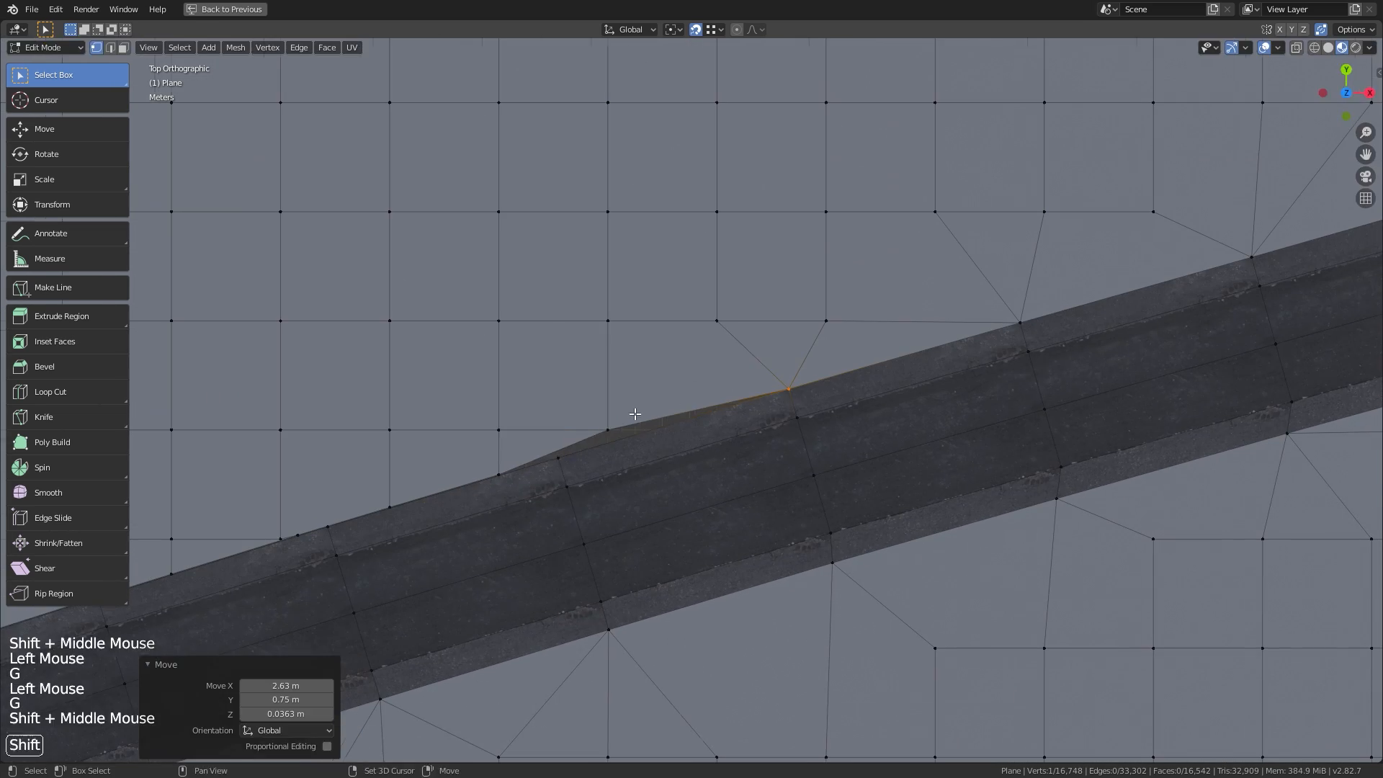
Try to move a terrain vertex just above the road's upper edge, and undo the move
{"action": "key", "text": "shift+Tab"}
{"action": "middle_click_drag", "start_coordinate": [497, 461], "coordinate": [654, 408], "text": "shift"}
{"action": "middle_click_drag", "start_coordinate": [562, 432], "coordinate": [651, 398], "text": "shift"}
{"action": "left_click", "coordinate": [651, 398]}
{"action": "key", "text": "g"}
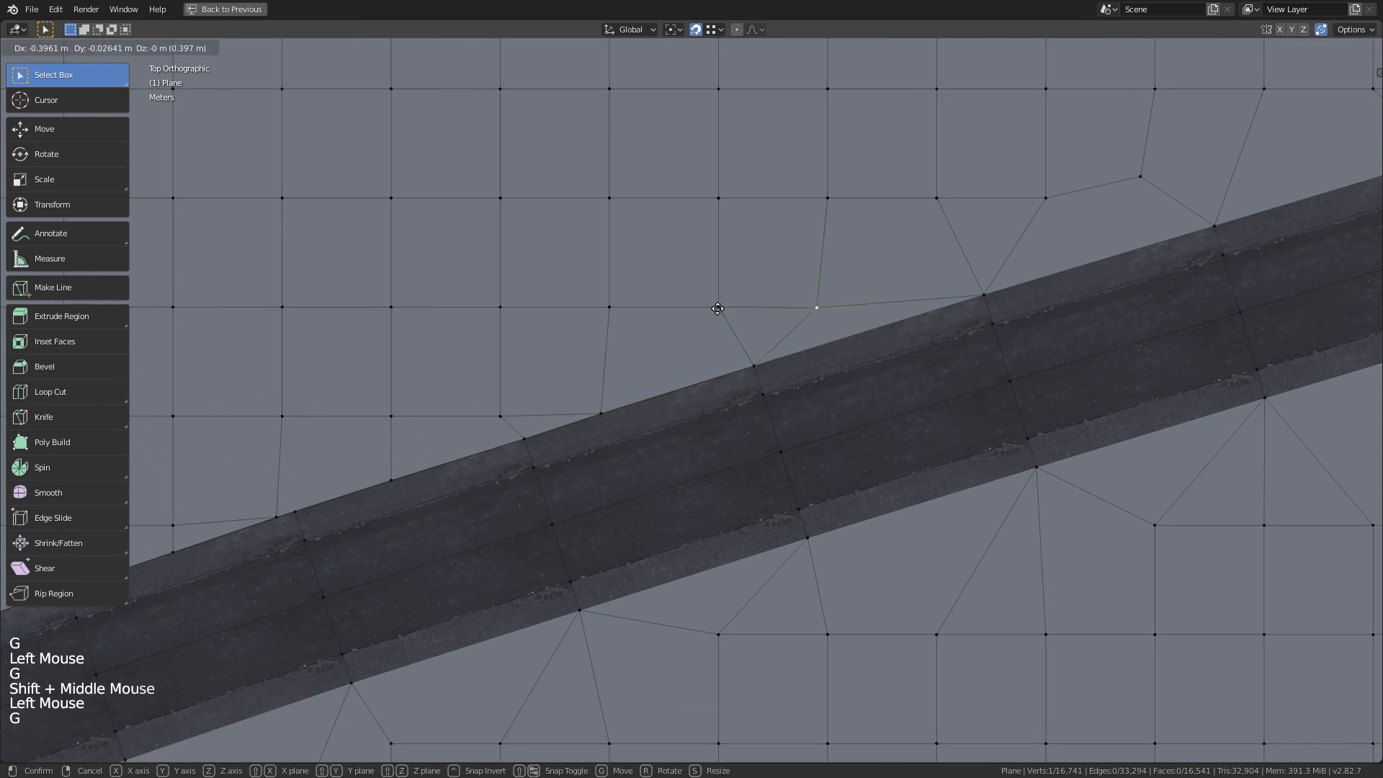
{"action": "key", "text": "ctrl+z"}
Pick the next terrain vertices along the steeper road section, try moving one, and undo that move
{"action": "middle_click_drag", "start_coordinate": [505, 446], "coordinate": [649, 404], "text": "shift"}
{"action": "left_click", "coordinate": [560, 404]}
{"action": "left_click", "coordinate": [624, 389]}
{"action": "middle_click_drag", "start_coordinate": [559, 418], "coordinate": [792, 349], "text": "shift"}
{"action": "left_click", "coordinate": [569, 349]}
{"action": "key", "text": "g"}
{"action": "key", "text": "ctrl+z"}
Try to move a different upper-edge terrain vertex with snapping on, and undo the result
{"action": "key", "text": "shift+Tab"}
{"action": "key", "text": "shift+Tab"}
{"action": "left_click", "coordinate": [747, 354]}
{"action": "key", "text": "g"}
{"action": "left_click", "coordinate": [464, 472]}
{"action": "key", "text": "ctrl+z"}
Snap the next two terrain vertices onto the steeper road's upper-edge corners, then switch snapping off
{"action": "left_click", "coordinate": [529, 455]}
{"action": "key", "text": "g"}
{"action": "left_click", "coordinate": [578, 438]}
{"action": "left_click", "coordinate": [596, 418]}
{"action": "key", "text": "g"}
{"action": "middle_click_drag", "start_coordinate": [648, 377], "coordinate": [756, 331], "text": "shift"}
{"action": "key", "text": "shift+Tab"}
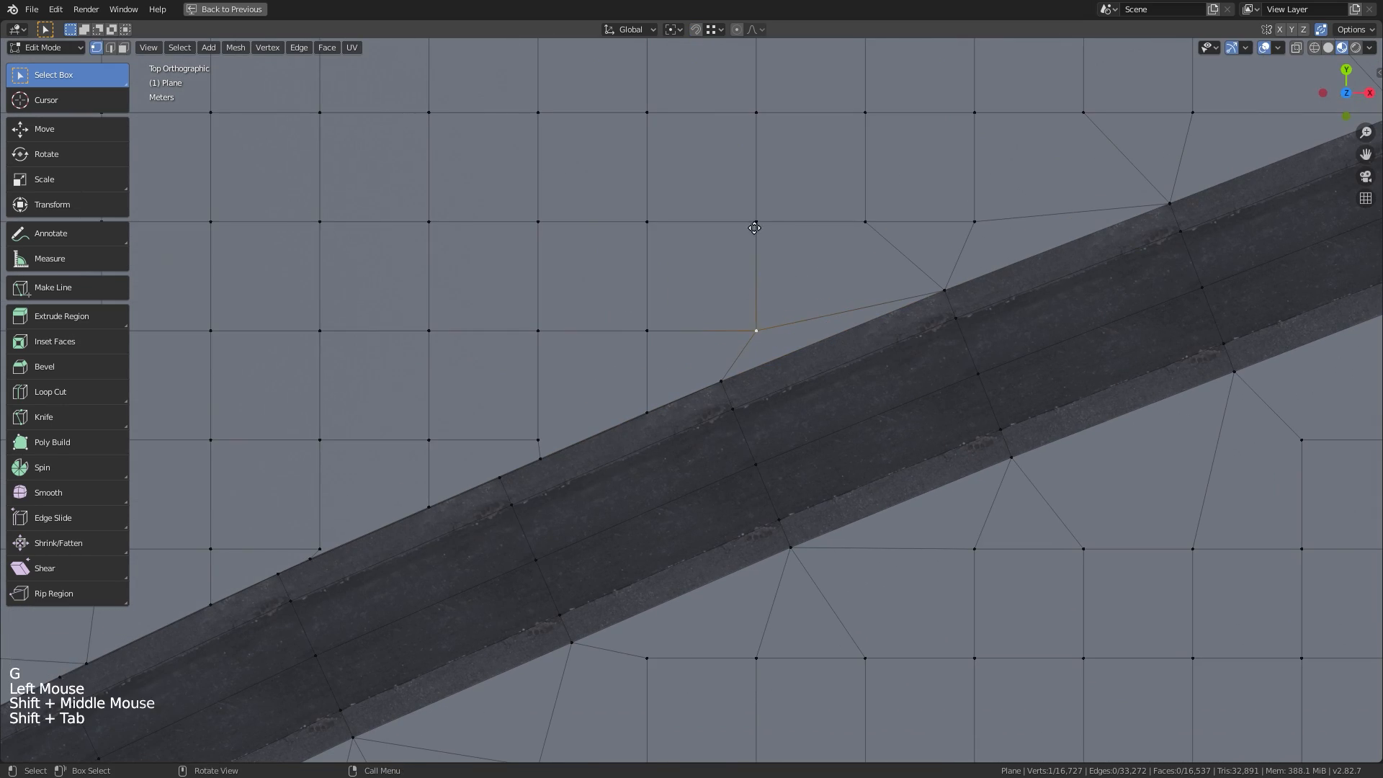
Turn snapping back on, snap the next terrain vertices onto the road's upper-edge corners, and undo the last attempt
{"action": "left_click", "coordinate": [716, 377]}
{"action": "key", "text": "g"}
{"action": "left_click", "coordinate": [791, 350]}
{"action": "middle_click_drag", "start_coordinate": [570, 445], "coordinate": [819, 336], "text": "shift"}
{"action": "left_click", "coordinate": [638, 416]}
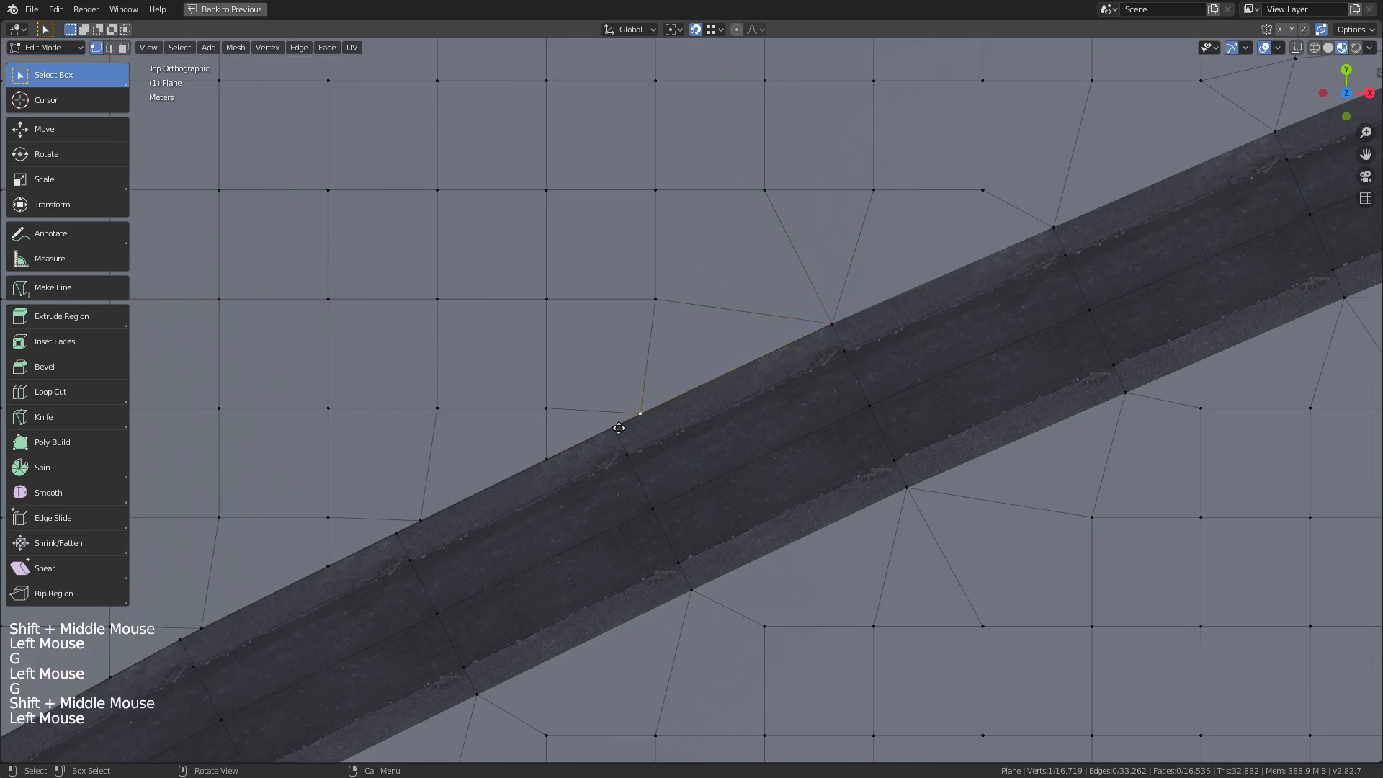
{"action": "key", "text": "ctrl+z"}
Snap two more loose terrain vertices onto the neighbouring corners farther down the road's upper edge
{"action": "left_click", "coordinate": [592, 445]}
{"action": "key", "text": "g"}
{"action": "left_click", "coordinate": [659, 416]}
{"action": "middle_click_drag", "start_coordinate": [659, 415], "coordinate": [704, 382], "text": "shift"}
{"action": "left_click", "coordinate": [703, 382]}
{"action": "key", "text": "g"}
{"action": "left_click", "coordinate": [577, 405]}
{"action": "middle_click_drag", "start_coordinate": [577, 404], "coordinate": [728, 321], "text": "shift"}
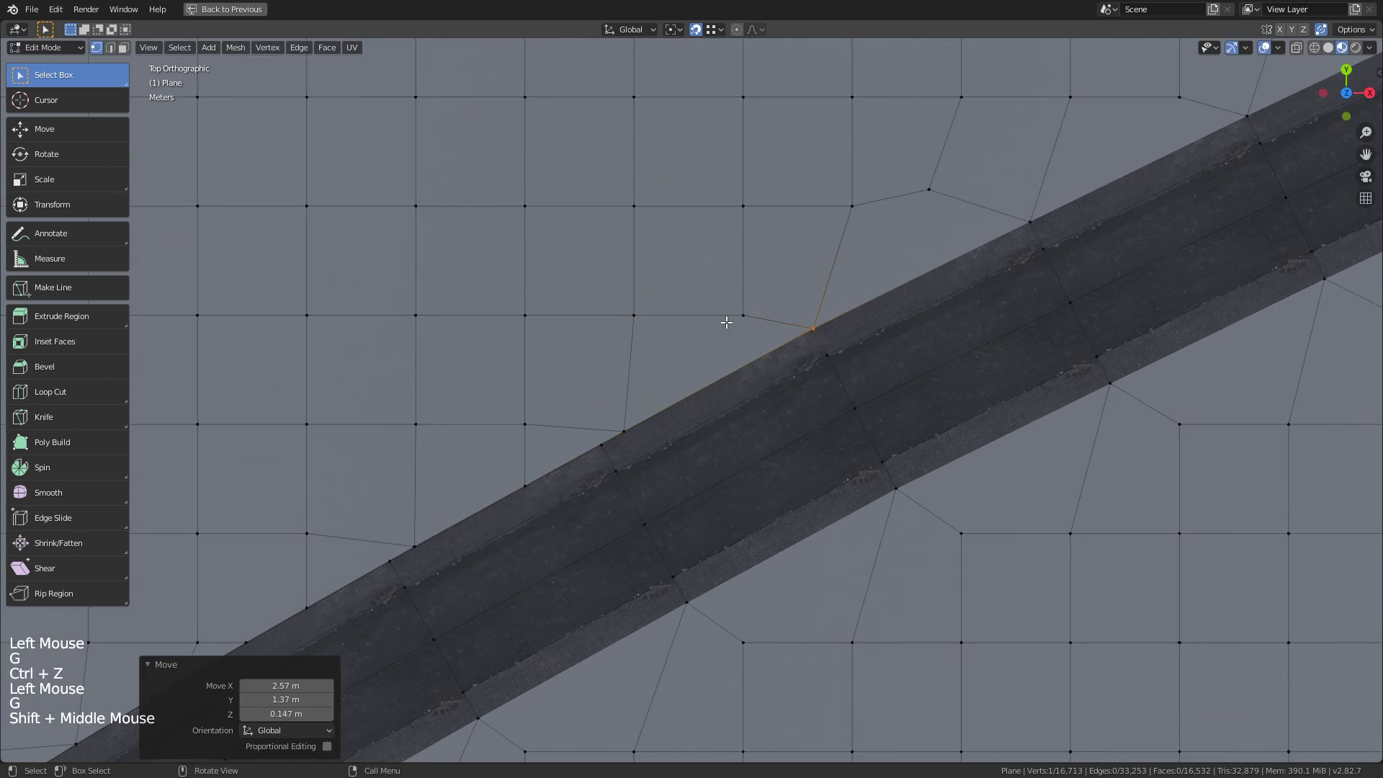
Continue down the road's upper edge, snapping the surplus terrain vertices onto the next road corners
{"action": "left_click", "coordinate": [692, 371]}
{"action": "key", "text": "g"}
{"action": "left_click", "coordinate": [692, 371]}
{"action": "middle_click_drag", "start_coordinate": [693, 371], "coordinate": [658, 392], "text": "shift"}
{"action": "left_click", "coordinate": [658, 392]}
{"action": "key", "text": "g"}
{"action": "left_click", "coordinate": [525, 447]}
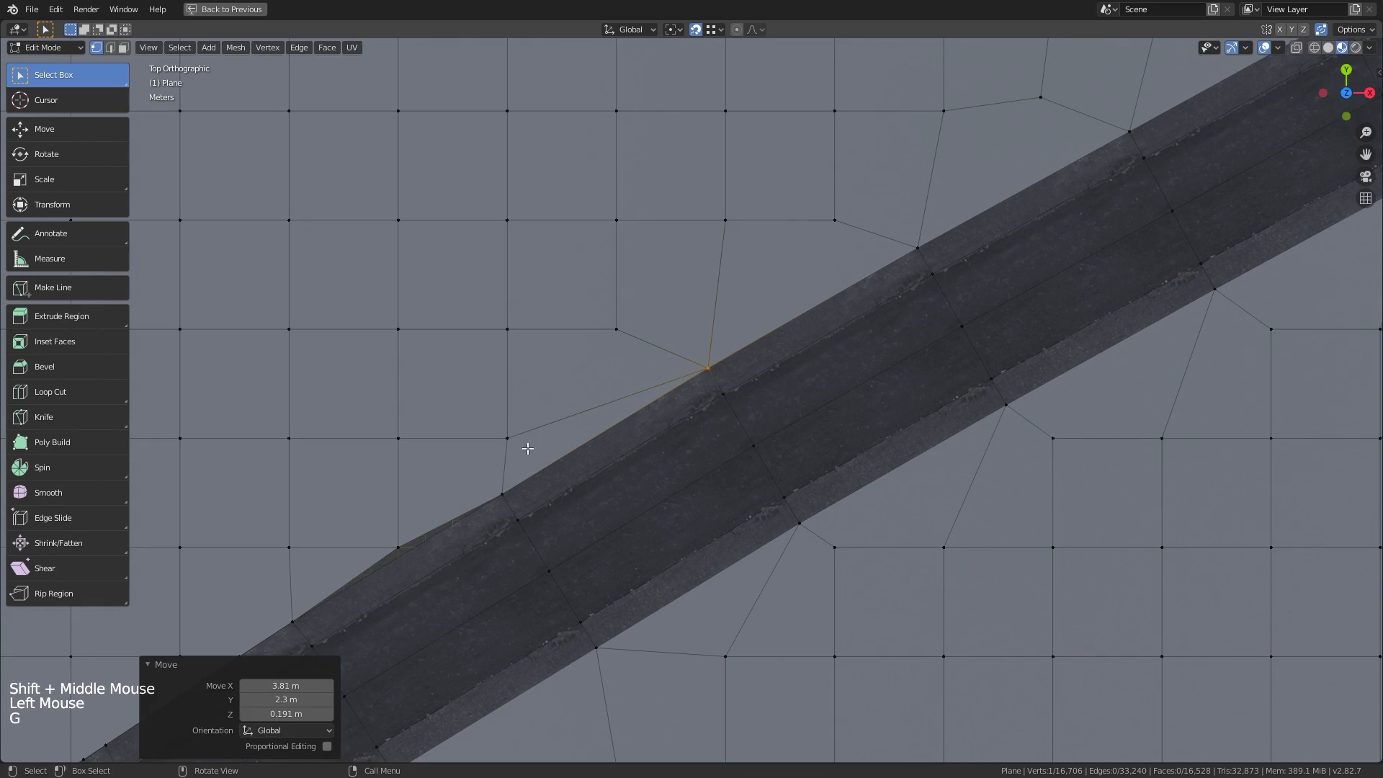
{"action": "key", "text": "g"}
{"action": "left_click", "coordinate": [640, 415]}
{"action": "middle_click_drag", "start_coordinate": [525, 448], "coordinate": [510, 529], "text": "shift"}
Snap the remaining upper-edge terrain vertices onto the road corners close to the terrain's outer boundary
{"action": "key", "text": "g"}
{"action": "left_click", "coordinate": [641, 415]}
{"action": "left_click", "coordinate": [510, 529]}
{"action": "key", "text": "g"}
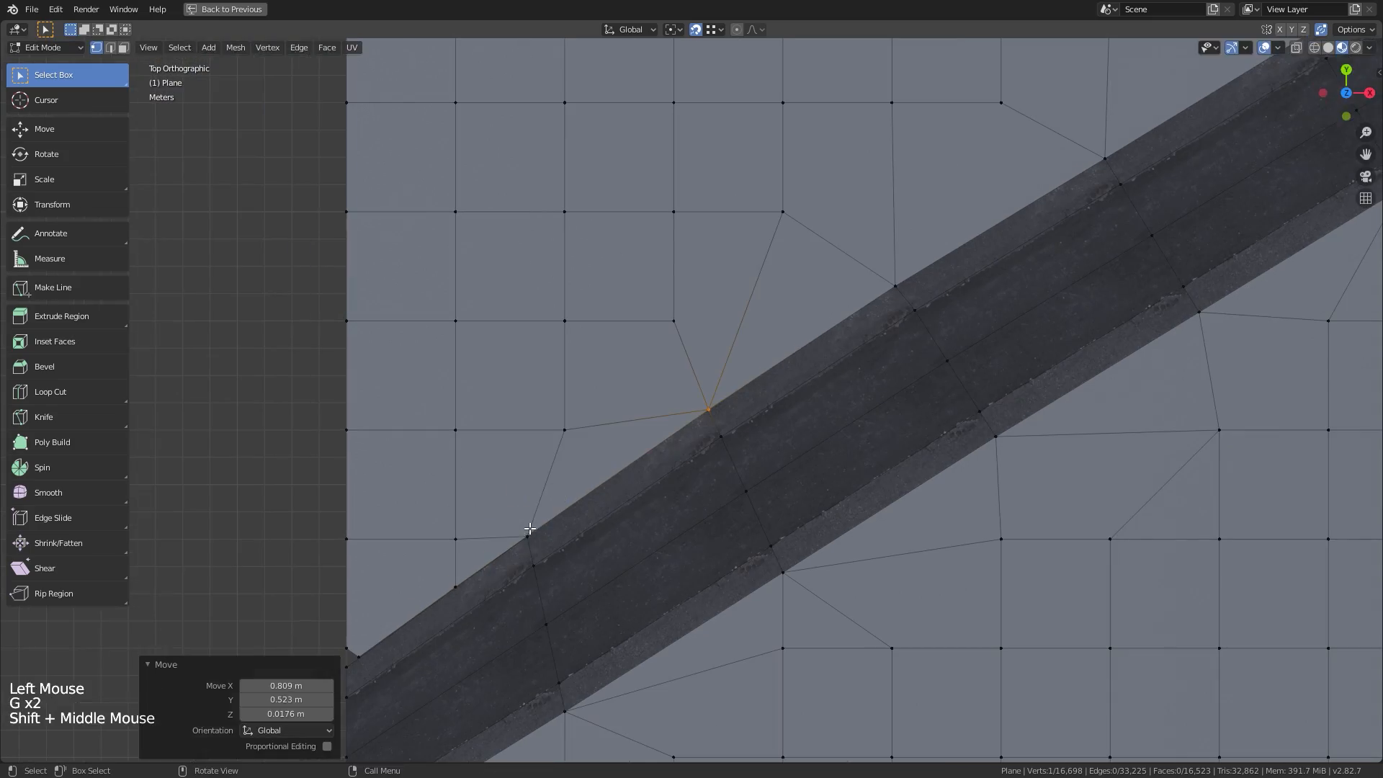
{"action": "left_click", "coordinate": [525, 531]}
{"action": "key", "text": "g"}
{"action": "left_click", "coordinate": [535, 533]}
{"action": "middle_click_drag", "start_coordinate": [518, 385], "coordinate": [518, 346], "text": "ctrl"}
{"action": "key", "text": "g"}
{"action": "left_click", "coordinate": [684, 308]}
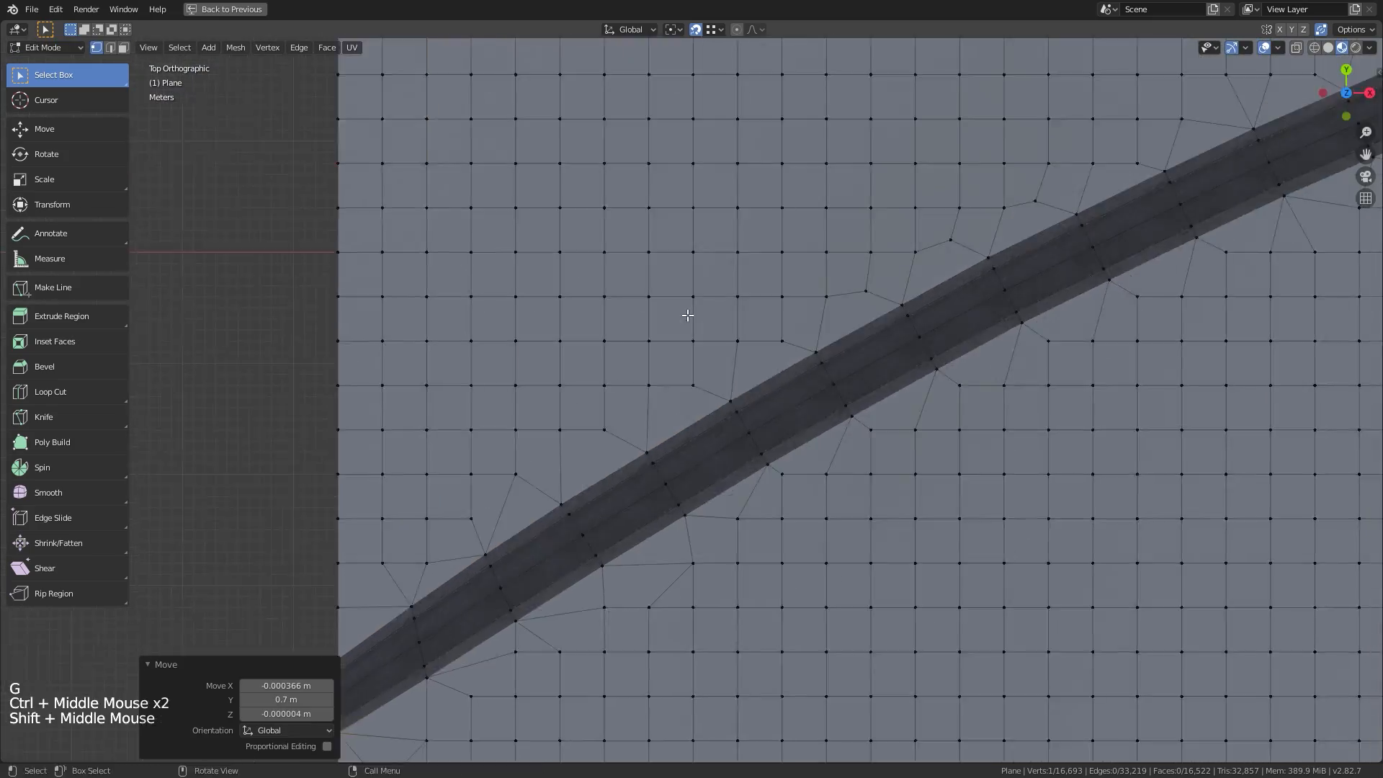
Select the whole terrain mesh and merge its overlapping vertices
{"action": "key", "text": "a"}
{"action": "key", "text": "F3"}
{"action": "key", "text": "Return"}
{"action": "middle_click_drag", "start_coordinate": [685, 308], "coordinate": [922, 393], "text": "shift"}
{"action": "left_click", "coordinate": [922, 393]}
Show the plane in solid shading and Vertex Paint mode, and examine the vertex colours along the road edges
{"action": "middle_click_drag", "start_coordinate": [922, 393], "coordinate": [908, 387], "text": "shift"}
{"action": "key", "text": "Tab"}
{"action": "mouse_move", "coordinate": [907, 387]}
{"action": "middle_mouse_down", "text": "ctrl"}
{"action": "mouse_move", "coordinate": [896, 383]}
{"action": "mouse_move", "coordinate": [911, 376]}
{"action": "mouse_move", "coordinate": [910, 396]}
{"action": "middle_mouse_up", "text": "ctrl"}
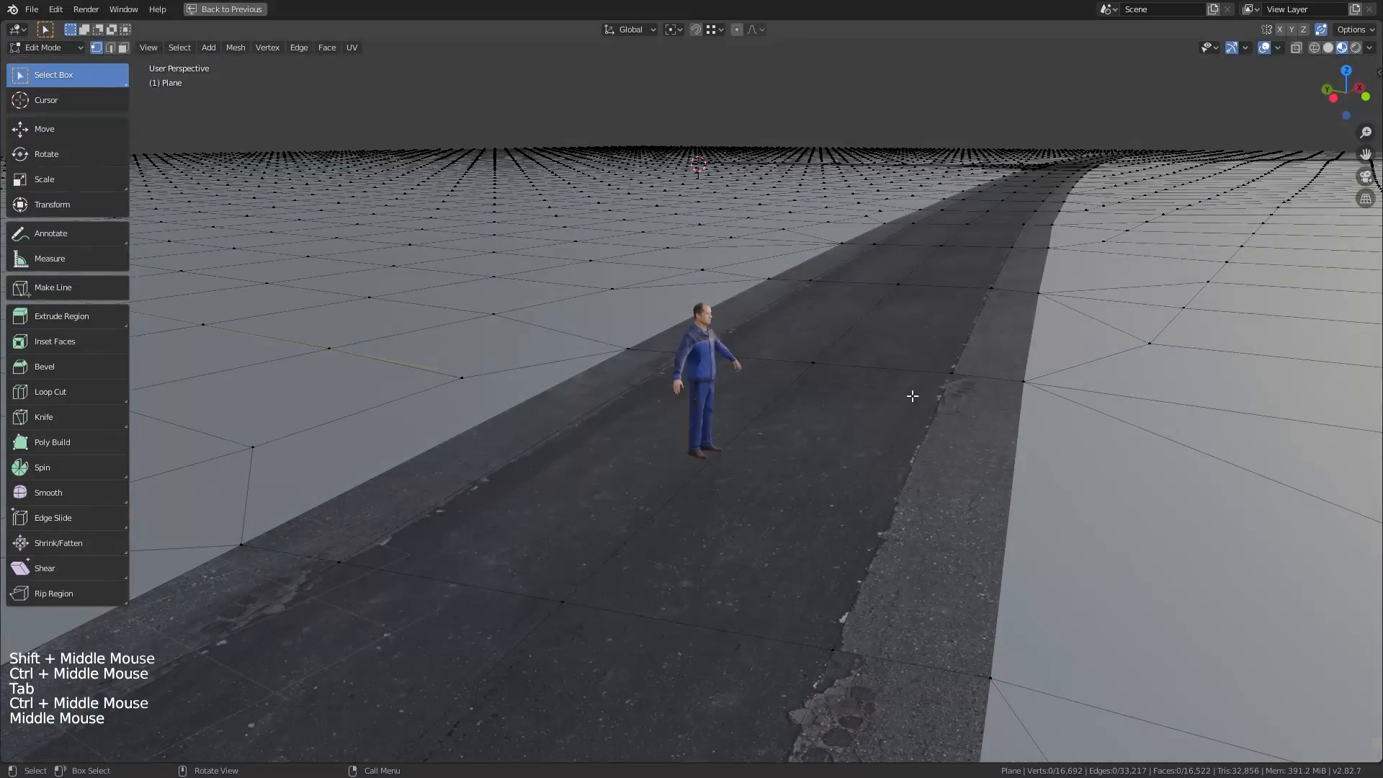
{"action": "key", "text": "Tab"}
{"action": "left_click", "coordinate": [1329, 48]}
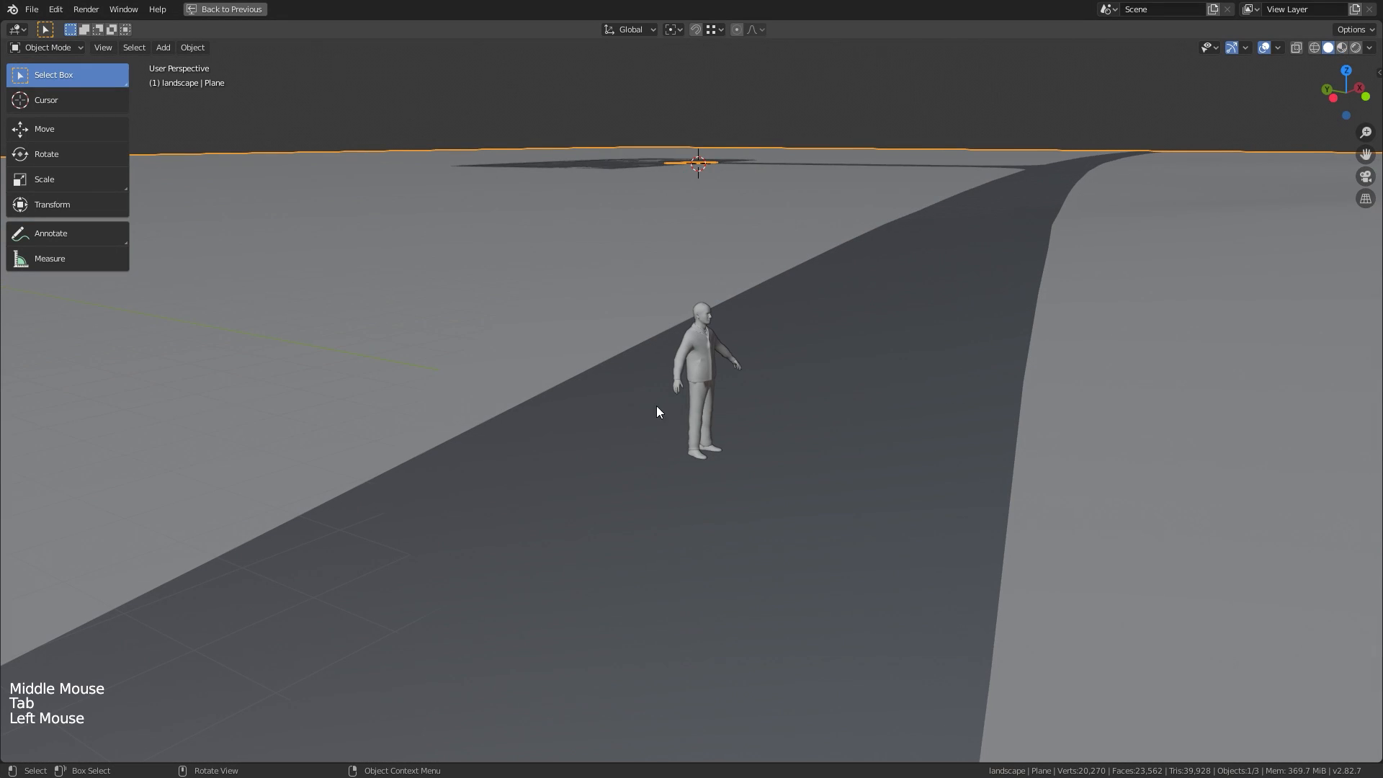
{"action": "left_click", "coordinate": [44, 48]}
{"action": "left_click", "coordinate": [44, 108]}
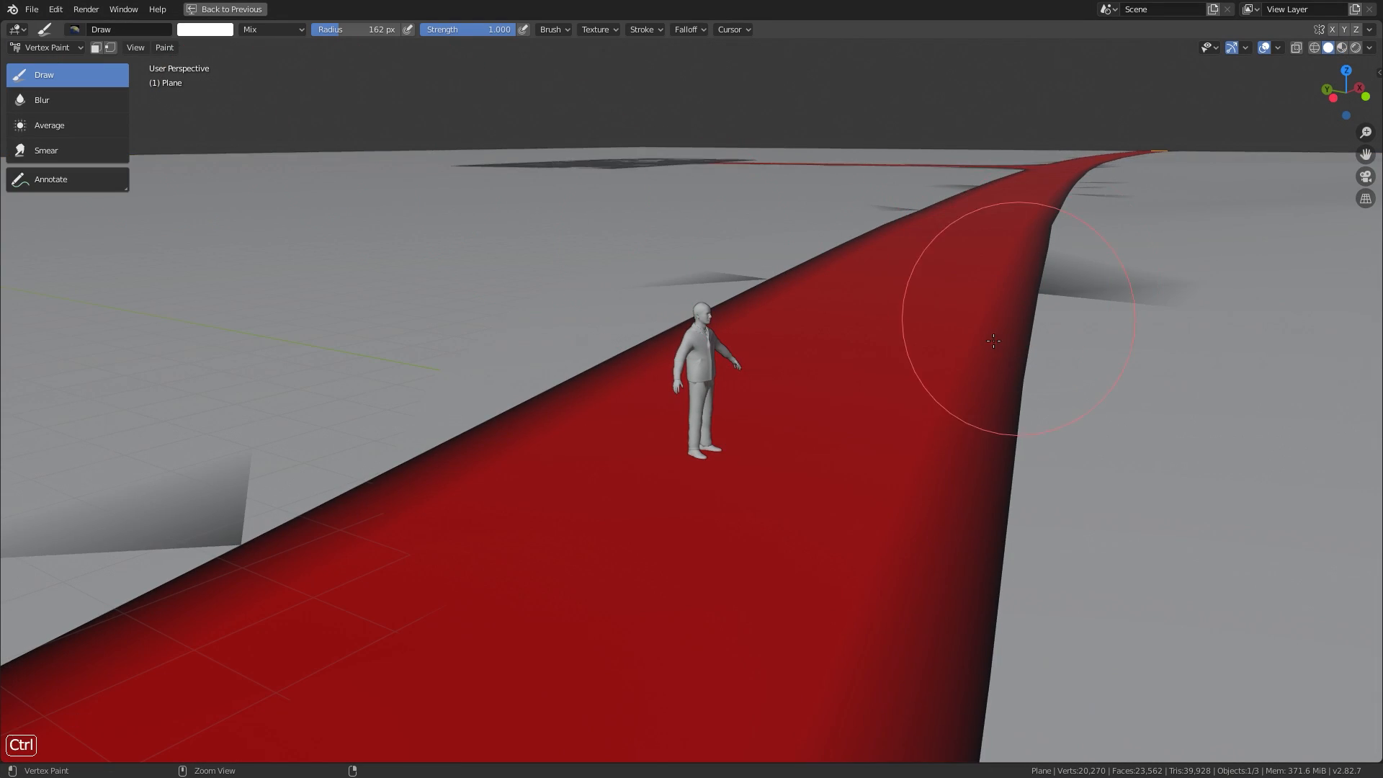
{"action": "middle_click_drag", "start_coordinate": [958, 324], "coordinate": [967, 338], "text": "ctrl"}
{"action": "middle_click_drag", "start_coordinate": [966, 338], "coordinate": [972, 368]}
{"action": "middle_click_drag", "start_coordinate": [972, 367], "coordinate": [914, 327], "text": "shift"}
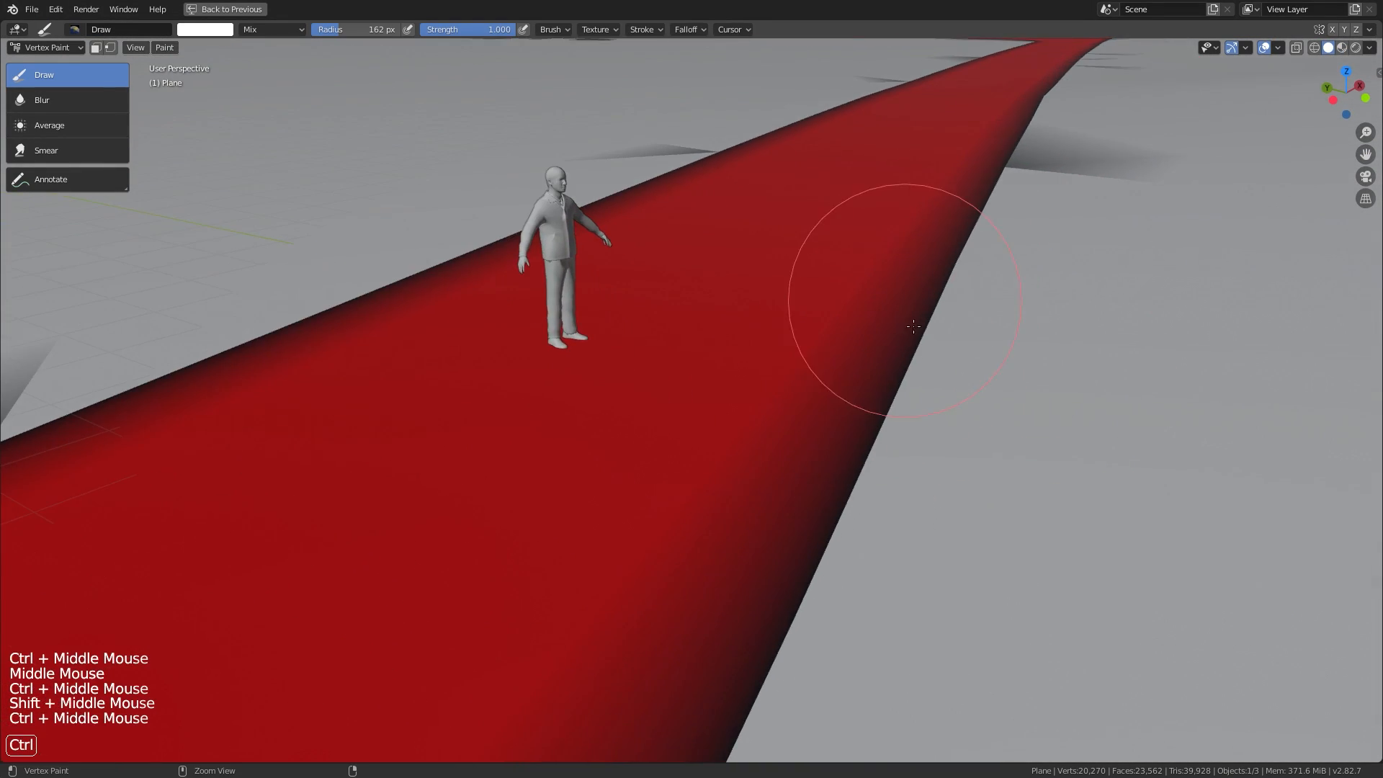
{"action": "middle_click_drag", "start_coordinate": [865, 461], "coordinate": [876, 423]}
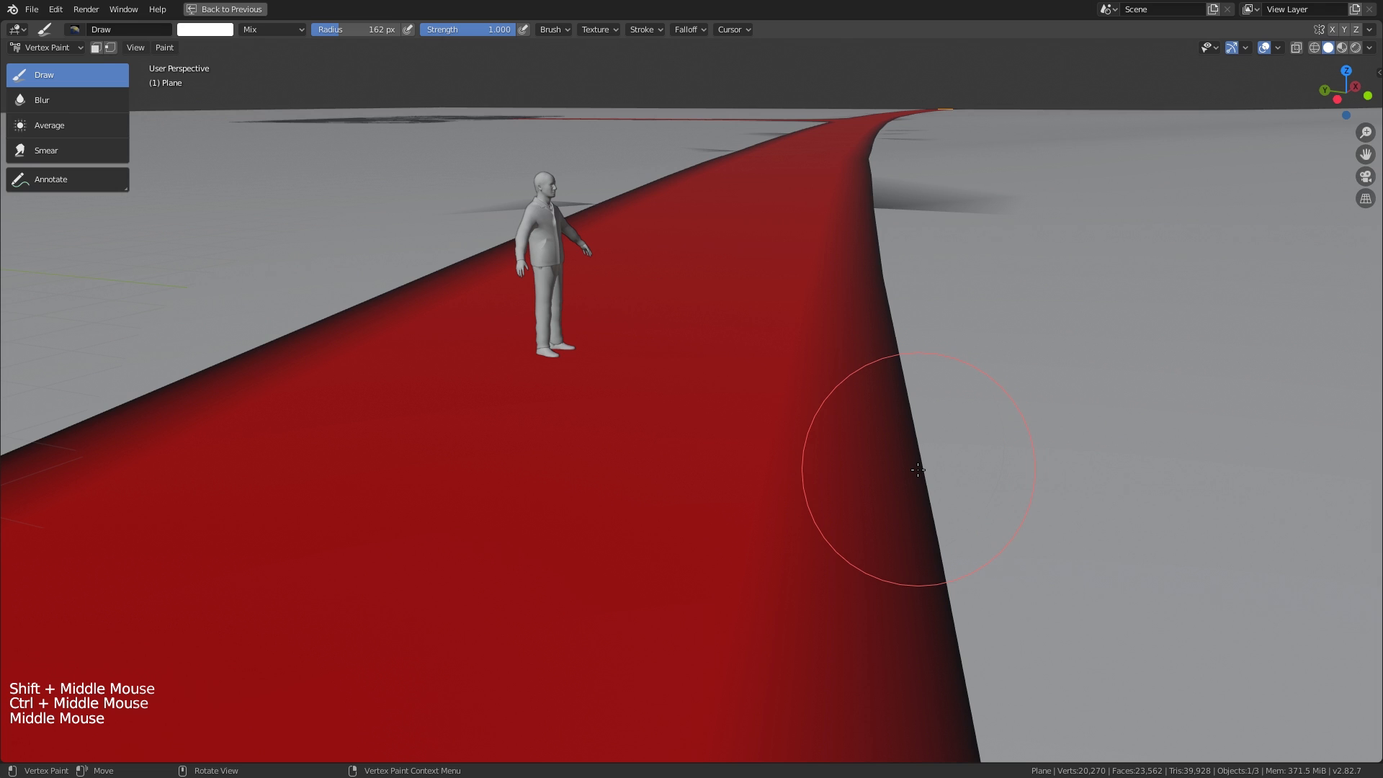
{"action": "mouse_move", "coordinate": [918, 469]}
{"action": "middle_mouse_down", "text": "ctrl"}
{"action": "mouse_move", "coordinate": [899, 374]}
{"action": "mouse_move", "coordinate": [914, 364]}
{"action": "mouse_move", "coordinate": [889, 374]}
{"action": "middle_mouse_up", "text": "ctrl"}
In face selection, select the faces using street_mat and invert the selection to get all the terrain faces
{"action": "key", "text": "Tab"}
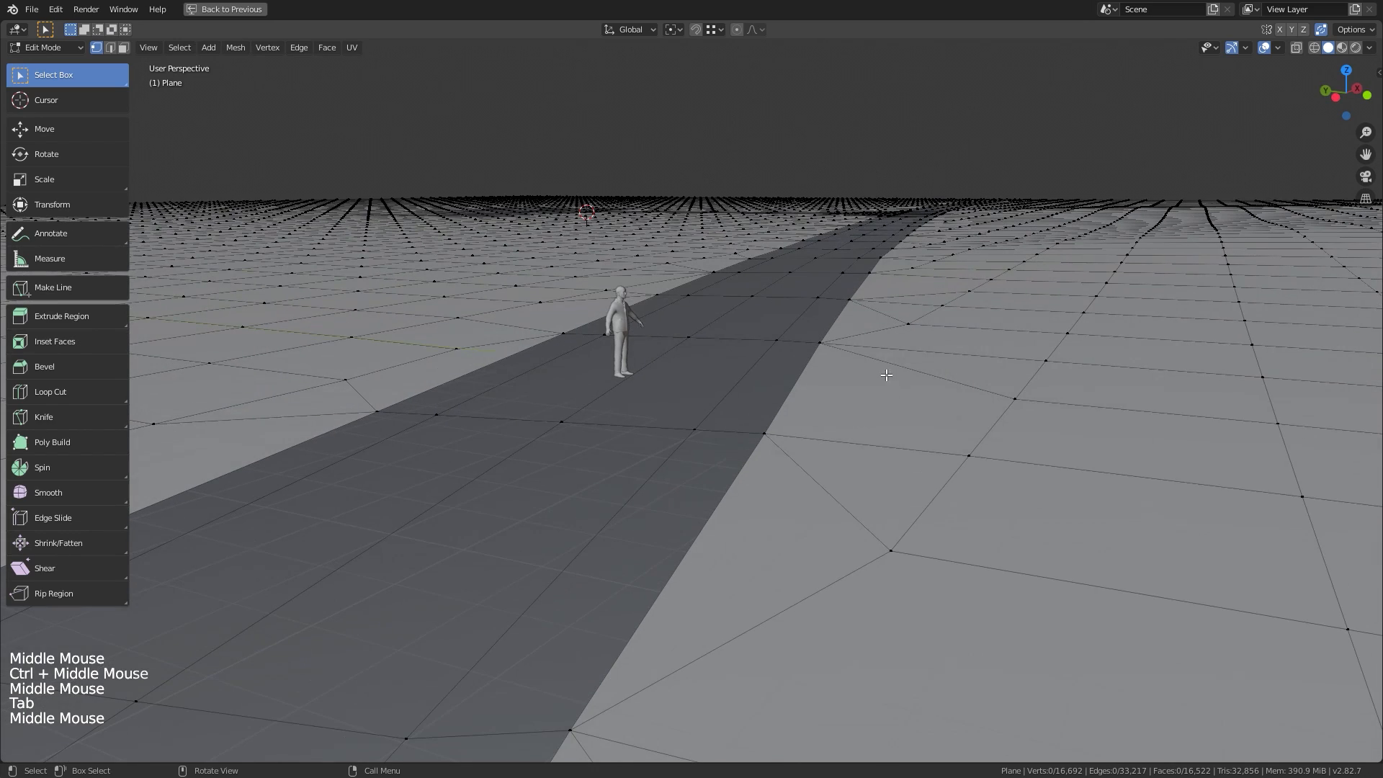
{"action": "key", "text": "alt+a"}
{"action": "key", "text": "ctrl+space"}
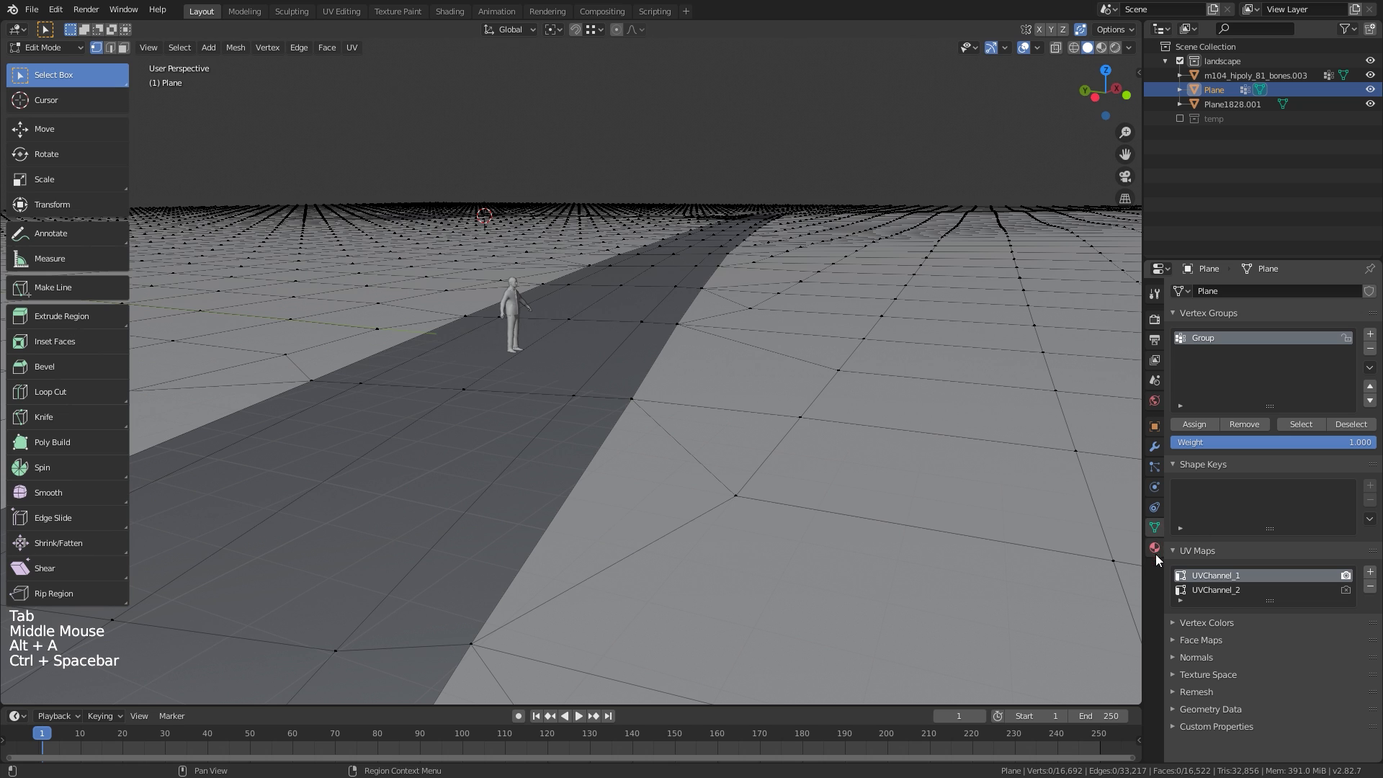
{"action": "left_click", "coordinate": [1155, 549]}
{"action": "left_click", "coordinate": [1218, 308]}
{"action": "key", "text": "3"}
{"action": "key", "text": "alt+a"}
{"action": "left_click", "coordinate": [1271, 399]}
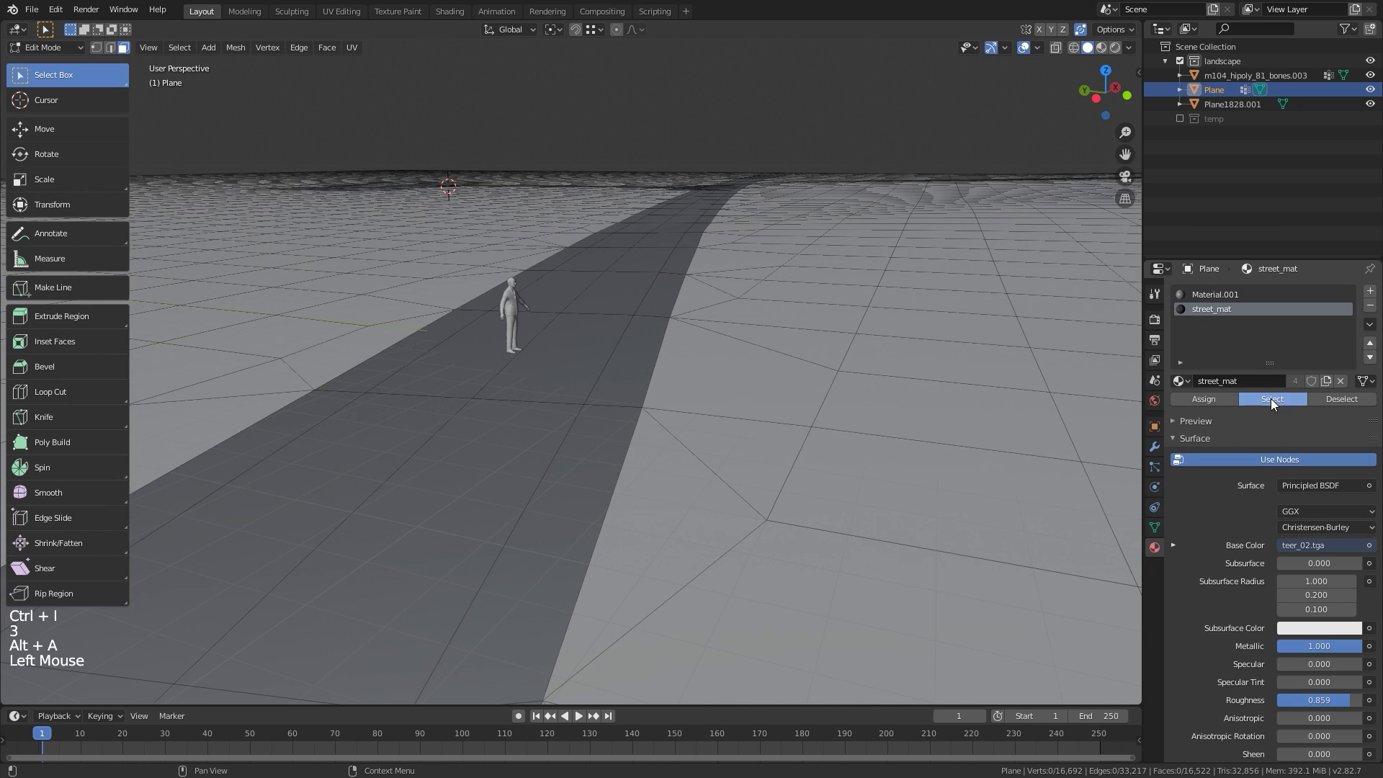
{"action": "key", "text": "ctrl+i"}
{"action": "middle_click_drag", "start_coordinate": [835, 410], "coordinate": [828, 411]}
{"action": "middle_click_drag", "start_coordinate": [828, 410], "coordinate": [882, 415], "text": "shift"}
Return to Vertex Paint mode and restrict painting to the selected terrain faces
{"action": "left_click", "coordinate": [43, 46]}
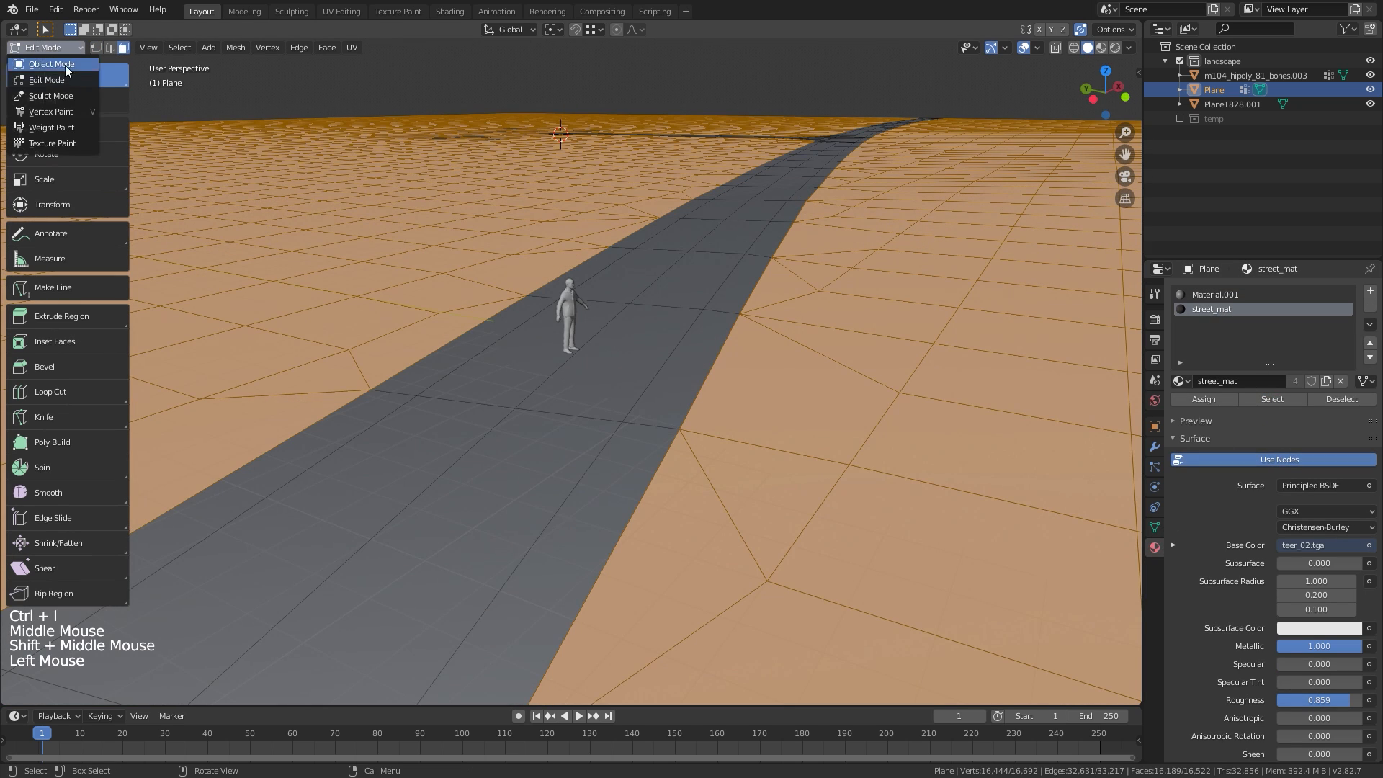
{"action": "left_click", "coordinate": [76, 107]}
{"action": "left_click", "coordinate": [154, 50]}
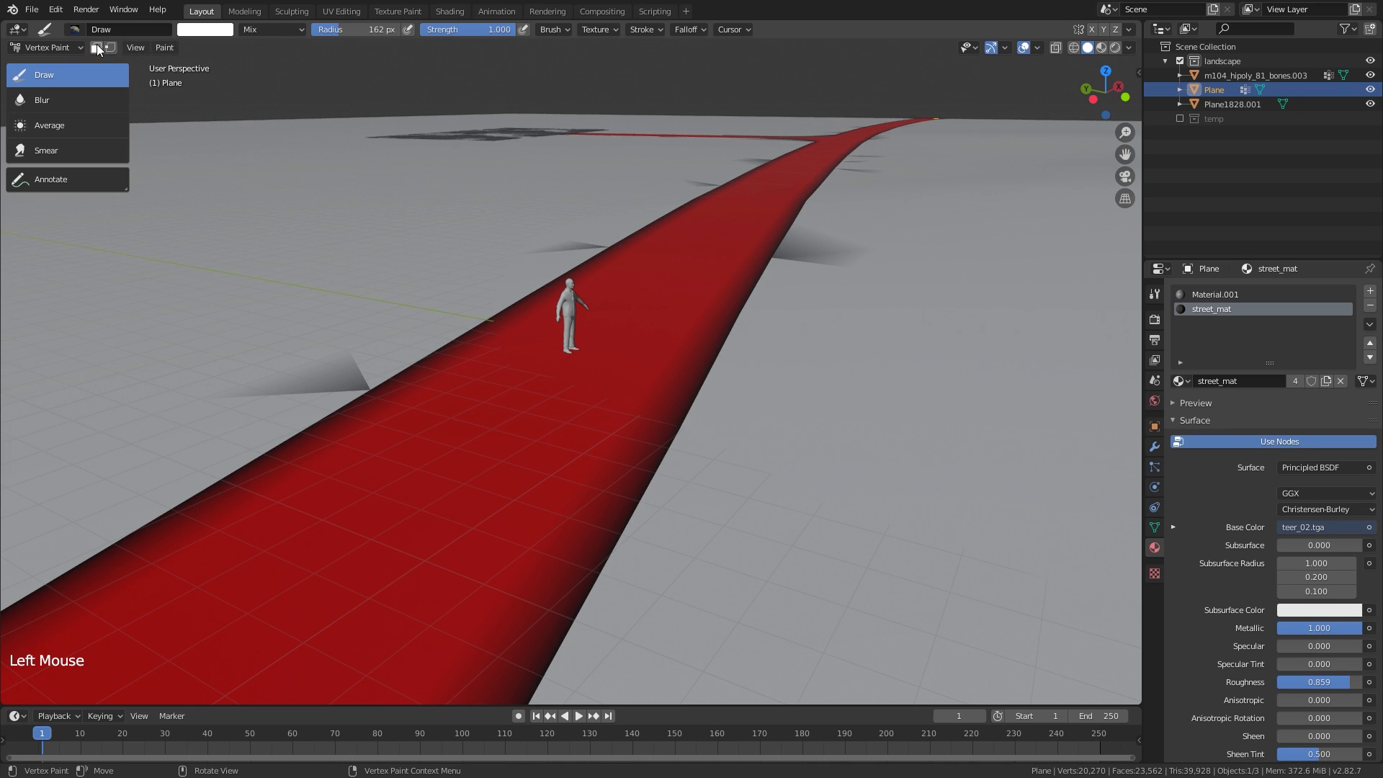
{"action": "left_click", "coordinate": [95, 48]}
Set the brush colour to black, fill the masked terrain faces with it, and turn face masking off
{"action": "left_click", "coordinate": [206, 30]}
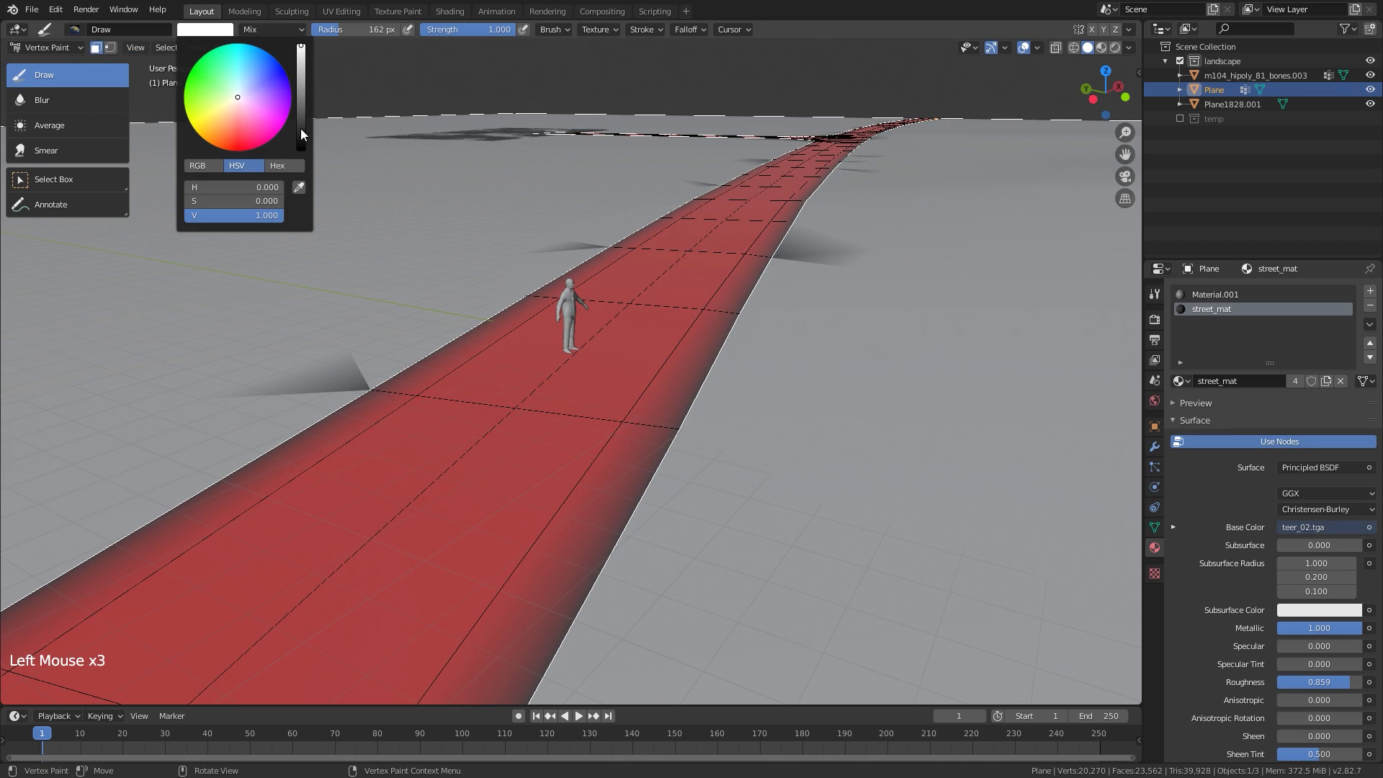
{"action": "left_click_drag", "start_coordinate": [303, 134], "coordinate": [303, 153]}
{"action": "key", "text": "shift+k"}
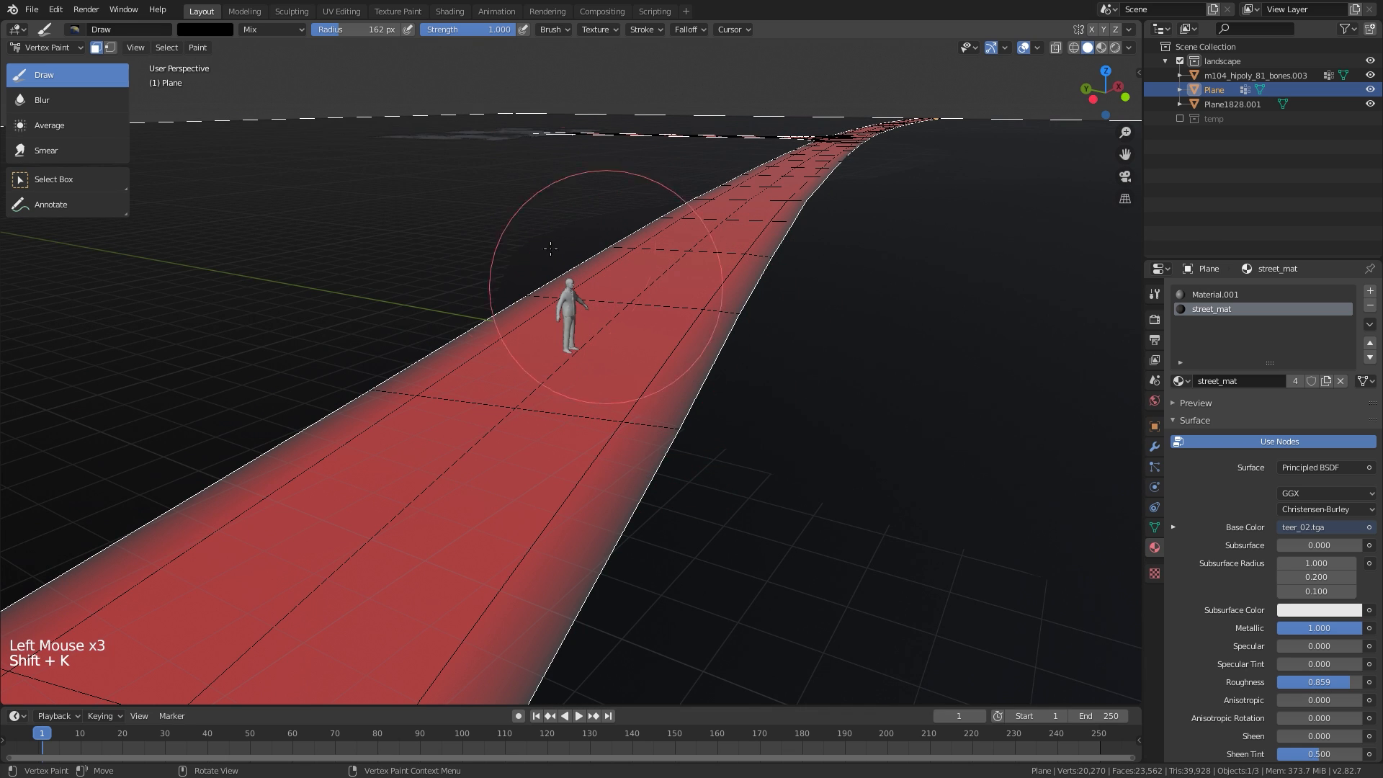
{"action": "left_click", "coordinate": [98, 48]}
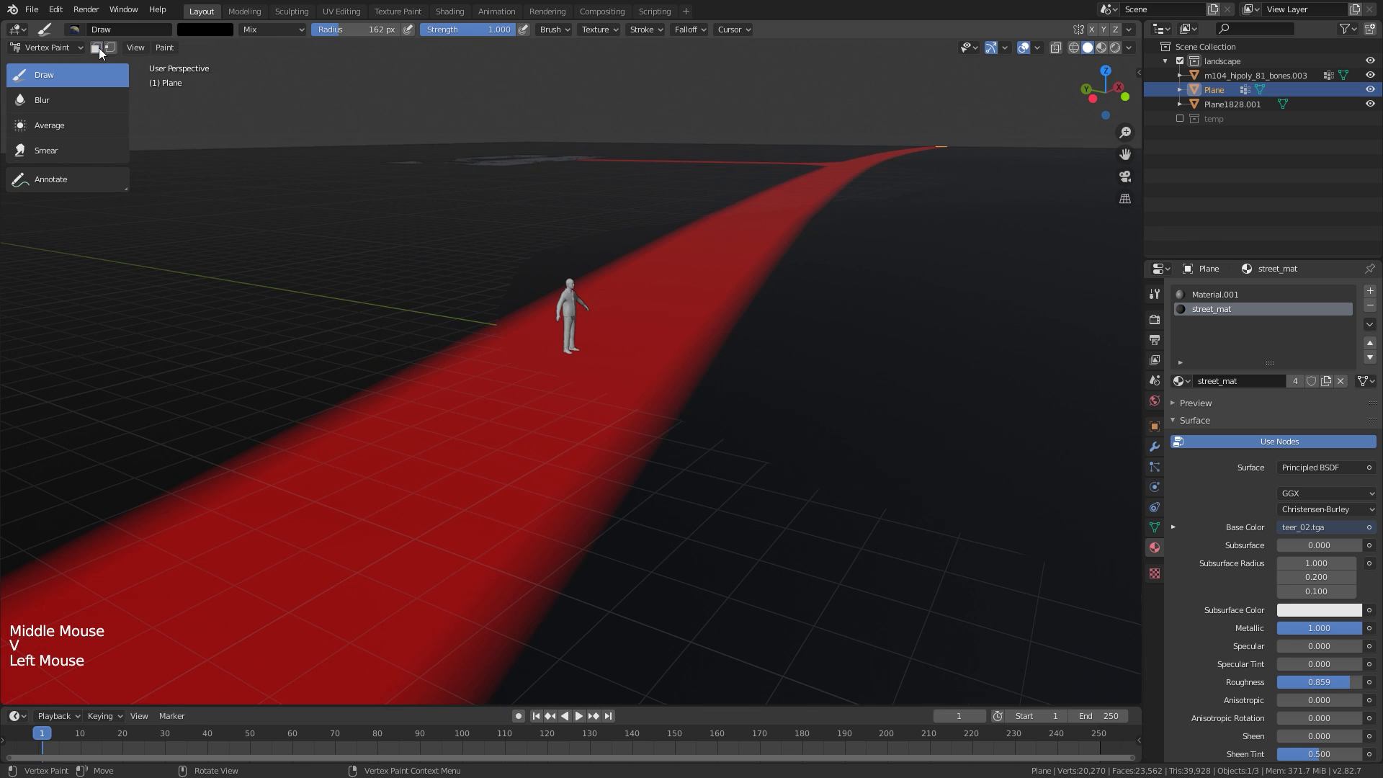
{"action": "middle_click_drag", "start_coordinate": [648, 302], "coordinate": [781, 331]}
{"action": "middle_click_drag", "start_coordinate": [769, 479], "coordinate": [741, 324]}
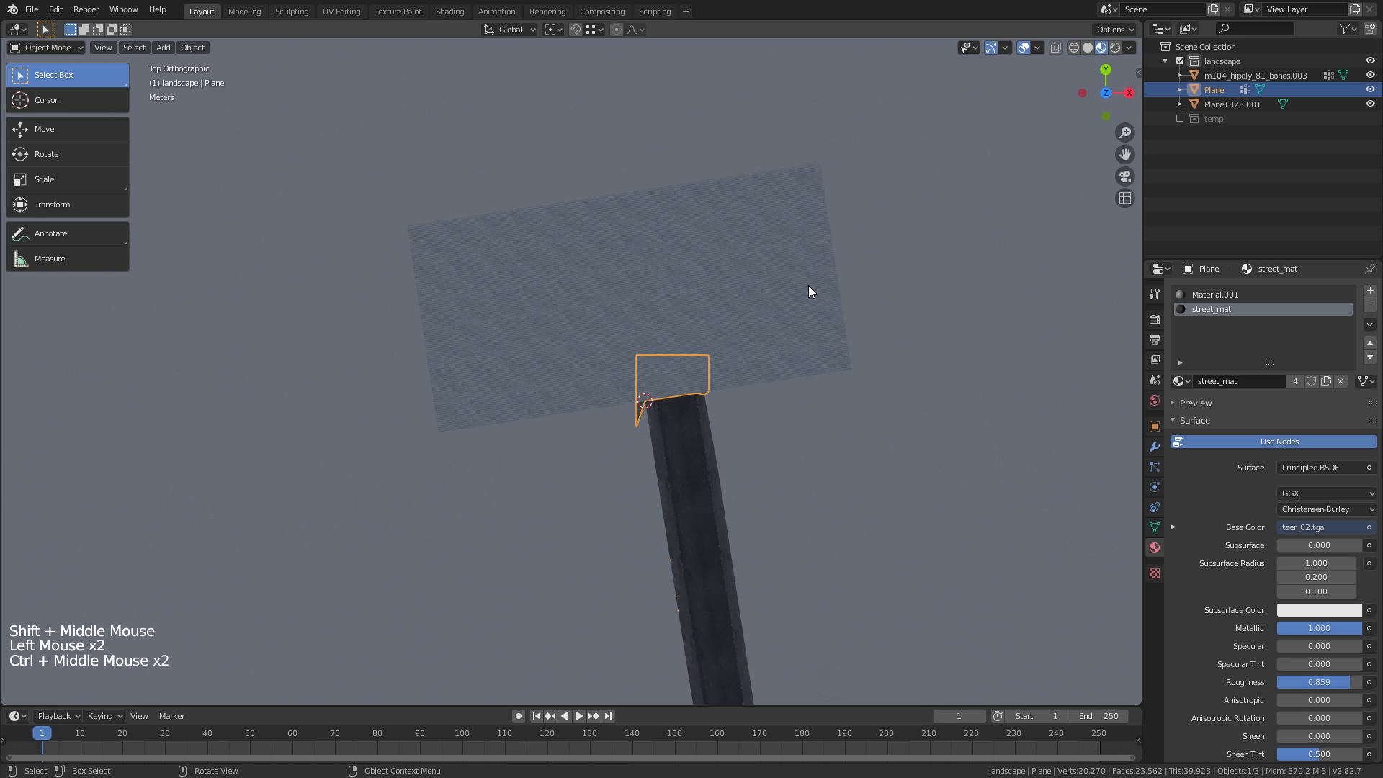
Circle-select the terrain faces under and around the textured rectangle at the road's end, excluding the road faces, and delete them
{"action": "key", "text": "Tab"}
{"action": "key", "text": "alt+a"}
{"action": "middle_click_drag", "start_coordinate": [468, 383], "coordinate": [472, 364], "text": "shift"}
{"action": "mouse_move", "coordinate": [471, 363]}
{"action": "middle_mouse_down", "text": "ctrl"}
{"action": "mouse_move", "coordinate": [479, 346]}
{"action": "mouse_move", "coordinate": [438, 408]}
{"action": "middle_mouse_up", "text": "ctrl"}
{"action": "key", "text": "c"}
{"action": "mouse_move", "coordinate": [438, 408]}
{"action": "left_mouse_down"}
{"action": "mouse_move", "coordinate": [389, 447]}
{"action": "mouse_move", "coordinate": [335, 224]}
{"action": "mouse_move", "coordinate": [479, 130]}
{"action": "mouse_move", "coordinate": [757, 108]}
{"action": "mouse_move", "coordinate": [927, 231]}
{"action": "mouse_move", "coordinate": [949, 366]}
{"action": "mouse_move", "coordinate": [781, 407]}
{"action": "mouse_move", "coordinate": [705, 402]}
{"action": "mouse_move", "coordinate": [522, 451]}
{"action": "mouse_move", "coordinate": [598, 353]}
{"action": "mouse_move", "coordinate": [515, 169]}
{"action": "mouse_move", "coordinate": [839, 245]}
{"action": "mouse_move", "coordinate": [619, 373]}
{"action": "left_mouse_up"}
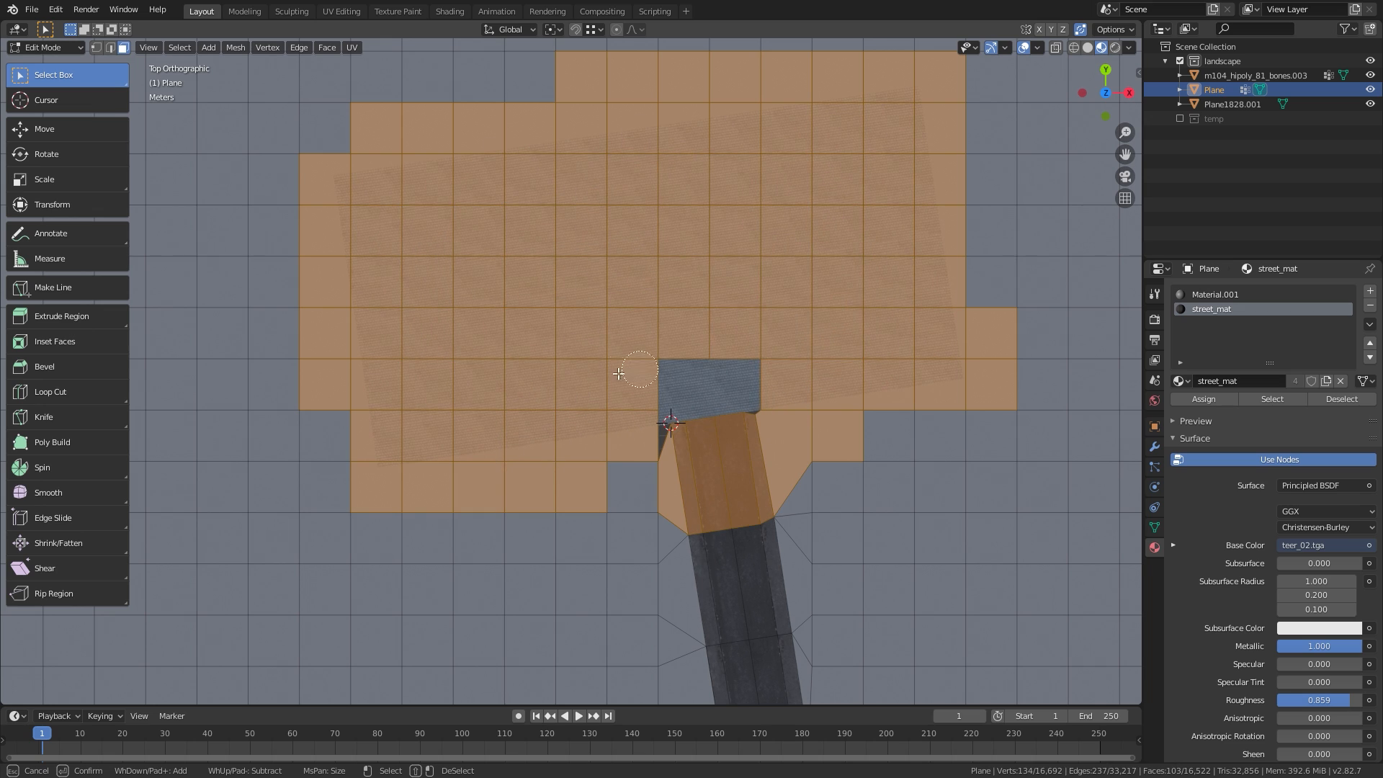
{"action": "mouse_move", "coordinate": [722, 478]}
{"action": "left_mouse_down", "text": "shift"}
{"action": "mouse_move", "coordinate": [691, 504]}
{"action": "mouse_move", "coordinate": [742, 467]}
{"action": "left_mouse_up", "text": "shift"}
{"action": "right_click", "coordinate": [742, 467]}
{"action": "middle_click_drag", "start_coordinate": [802, 412], "coordinate": [829, 403], "text": "shift"}
{"action": "mouse_move", "coordinate": [828, 403]}
{"action": "middle_mouse_down", "text": "ctrl"}
{"action": "mouse_move", "coordinate": [890, 379]}
{"action": "mouse_move", "coordinate": [852, 398]}
{"action": "middle_mouse_up", "text": "ctrl"}
{"action": "key", "text": "x"}
{"action": "left_click", "coordinate": [866, 392]}
Delete the leftover terrain face beside the road's end and select the narrow face on its other side
{"action": "left_click", "coordinate": [780, 454]}
{"action": "key", "text": "x"}
{"action": "left_click", "coordinate": [787, 442]}
{"action": "left_click", "coordinate": [633, 484]}
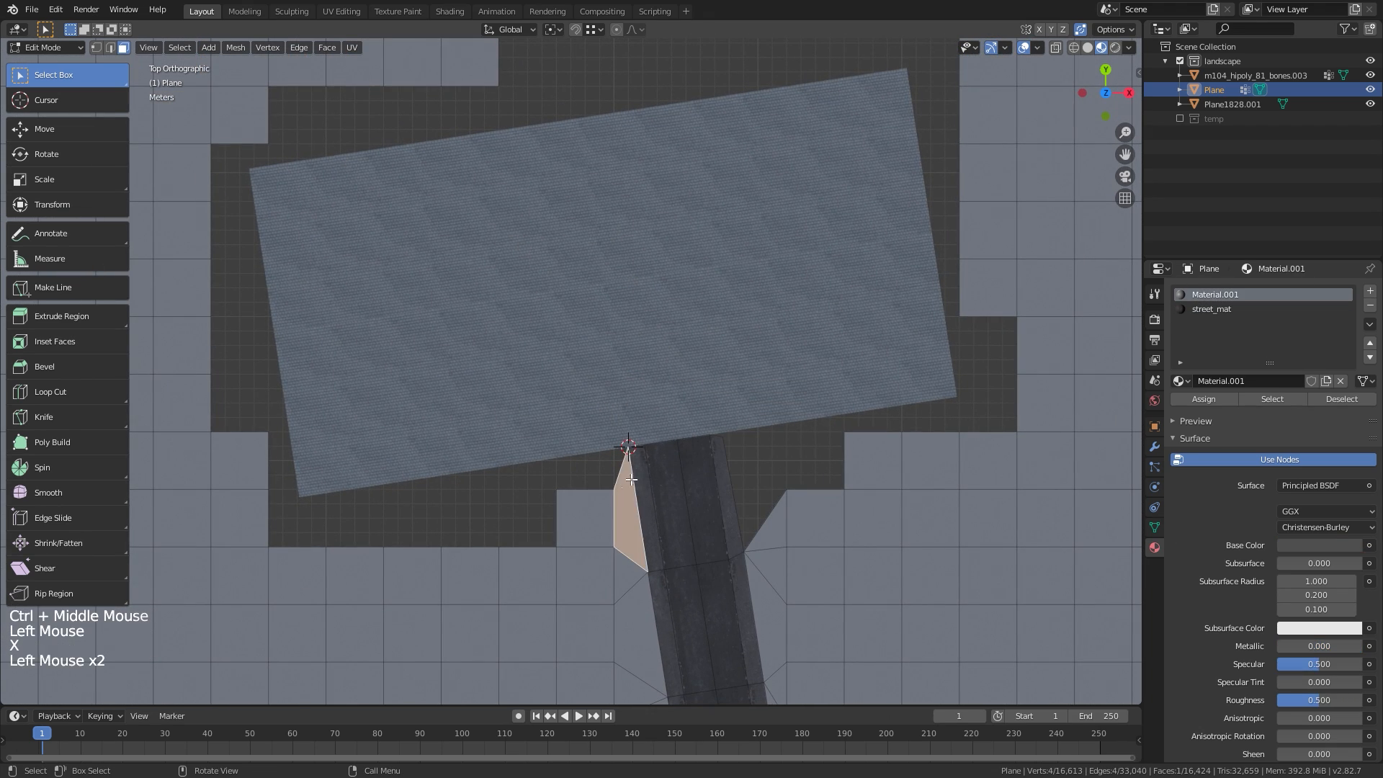
{"action": "middle_click_drag", "start_coordinate": [634, 485], "coordinate": [624, 433], "text": "shift"}
Leave Edit Mode and join the textured rectangle Plane1828.001 into the terrain object Plane
{"action": "key", "text": "Tab"}
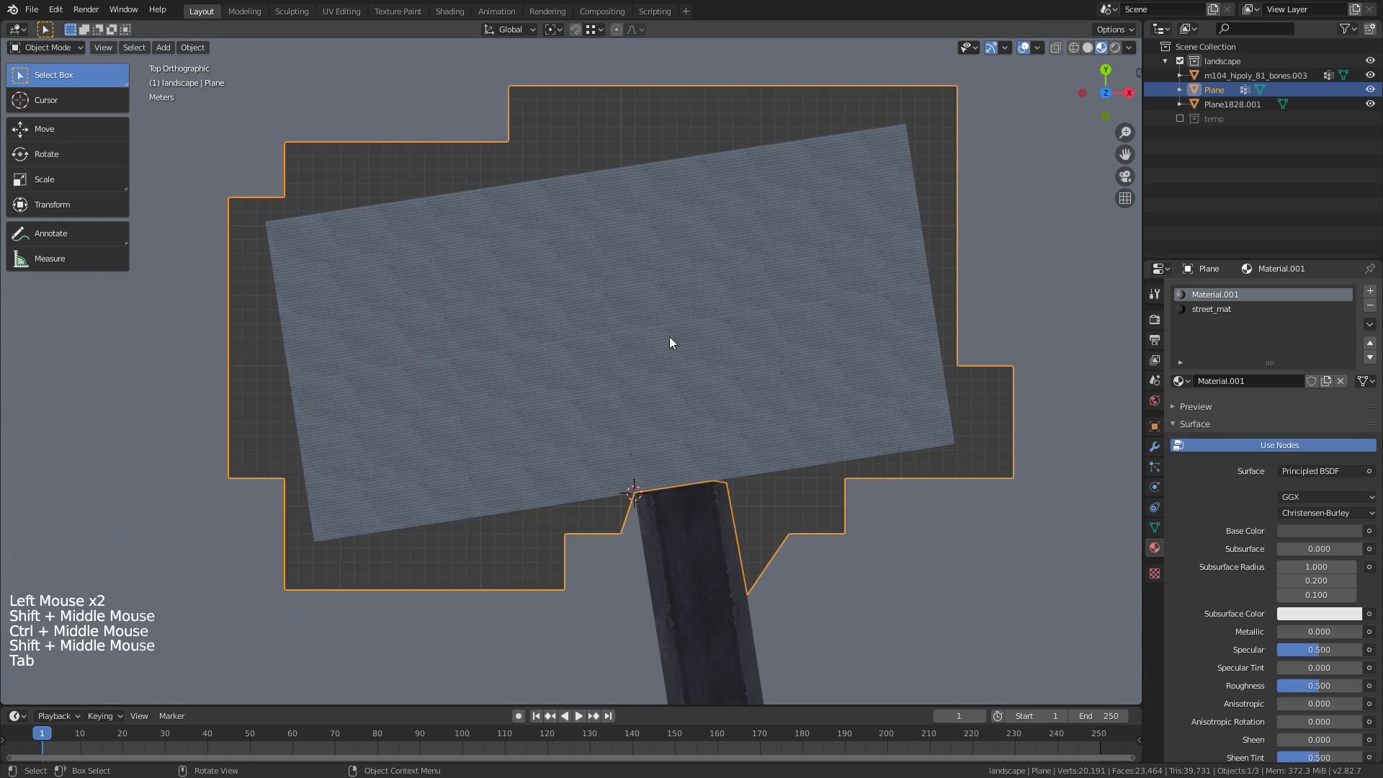
{"action": "left_click", "coordinate": [890, 347]}
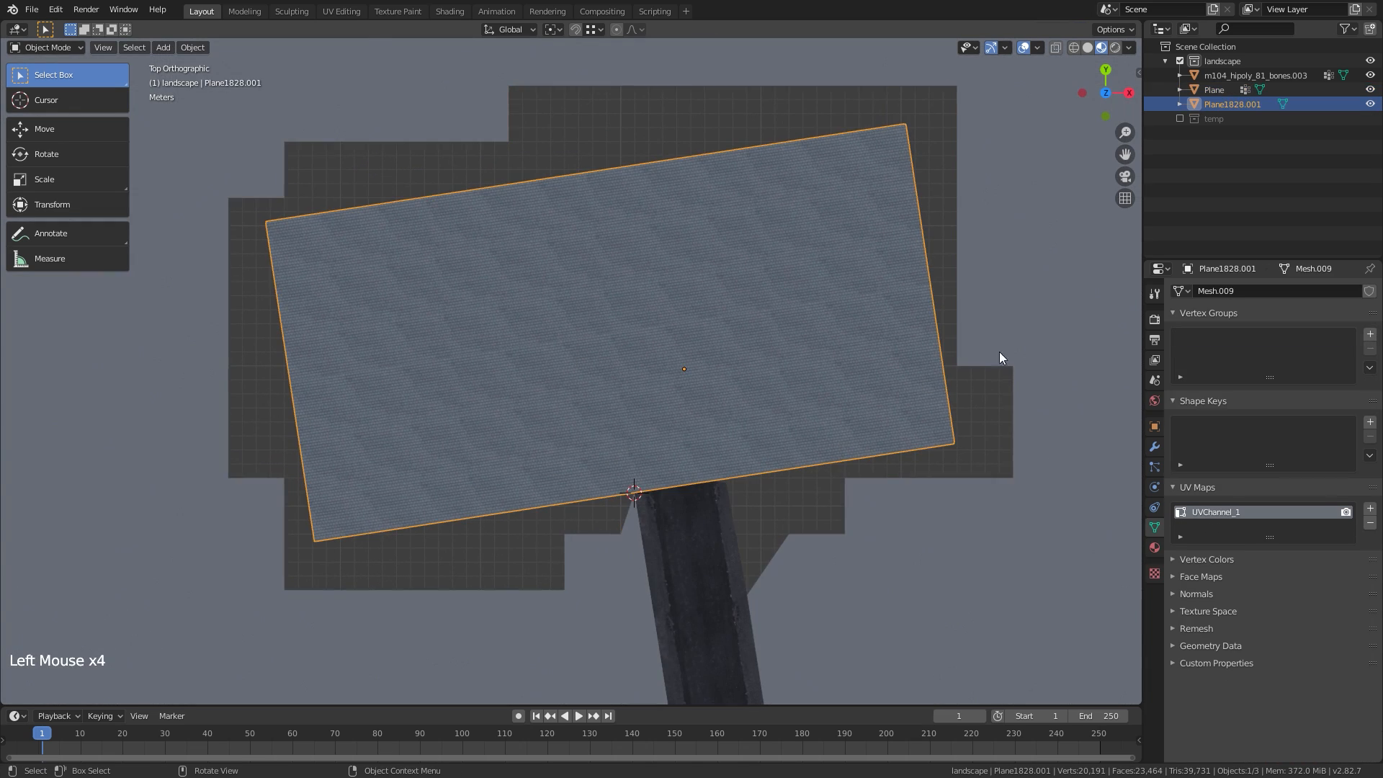
{"action": "left_click", "coordinate": [1010, 353], "text": "shift"}
{"action": "key", "text": "ctrl+j"}
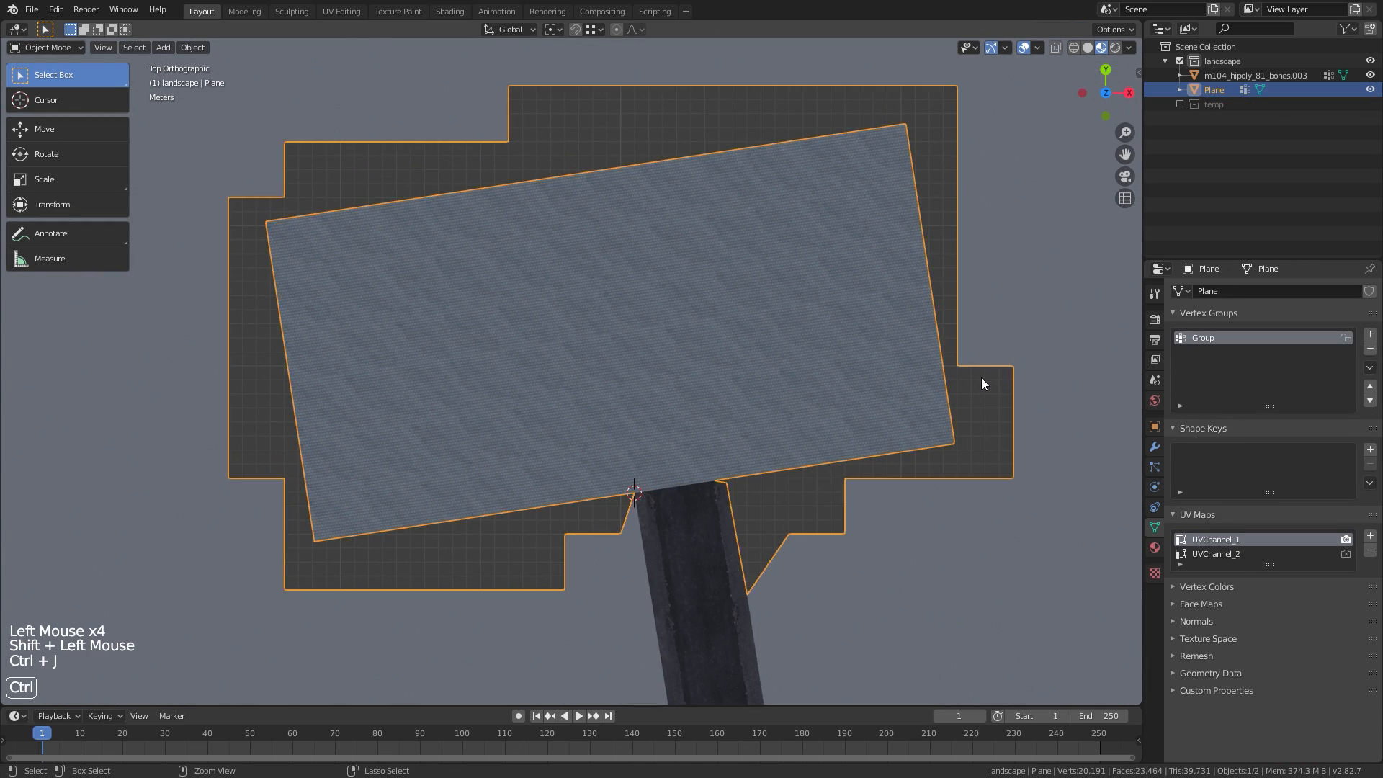
Edit the joined mesh's vertices and slide the stepped corner vertex beside the rectangle's right edge outward onto its neighbour
{"action": "middle_click_drag", "start_coordinate": [871, 342], "coordinate": [829, 440], "text": "shift"}
{"action": "key", "text": "Tab"}
{"action": "middle_click_drag", "start_coordinate": [829, 439], "coordinate": [874, 456], "text": "ctrl"}
{"action": "key", "text": "1"}
{"action": "left_click", "coordinate": [850, 444]}
{"action": "key", "text": "g"}
{"action": "key", "text": "g"}
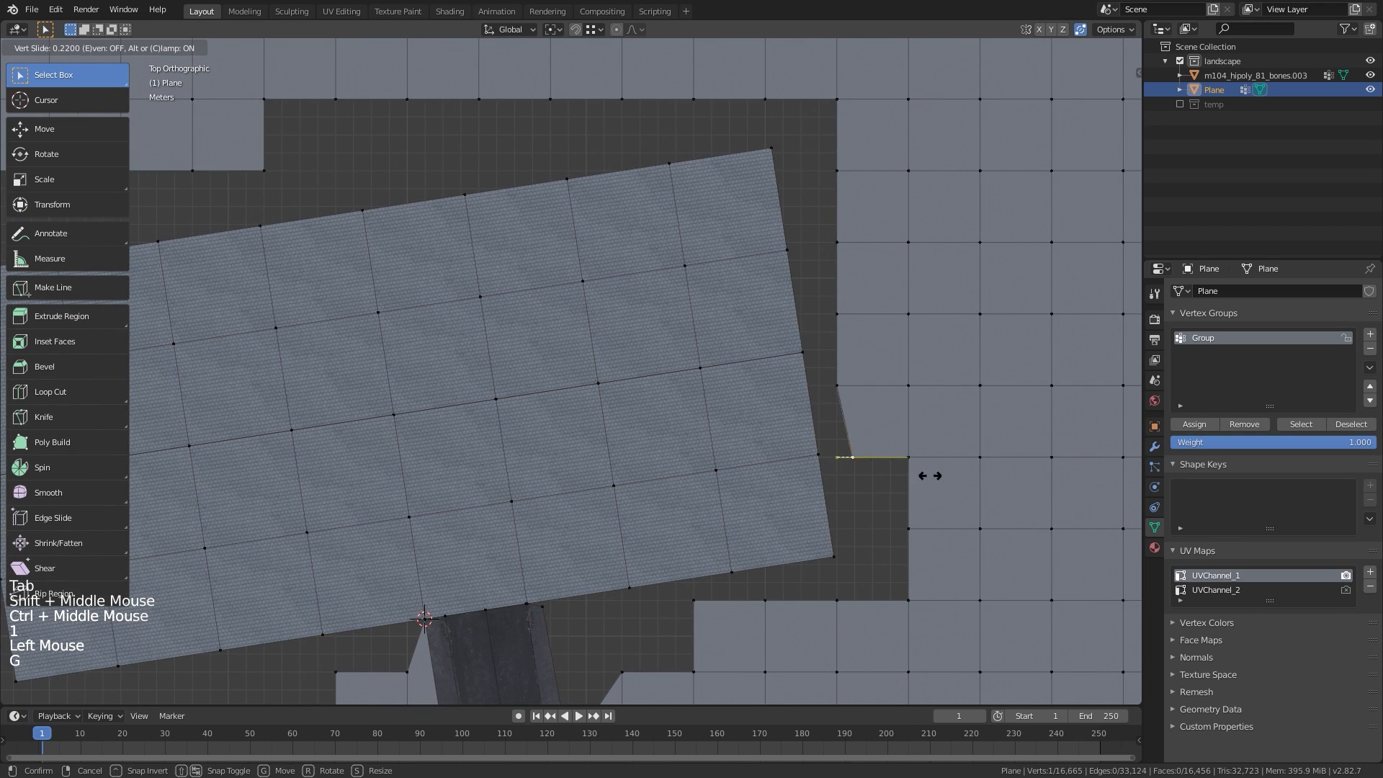
{"action": "left_click", "coordinate": [956, 487]}
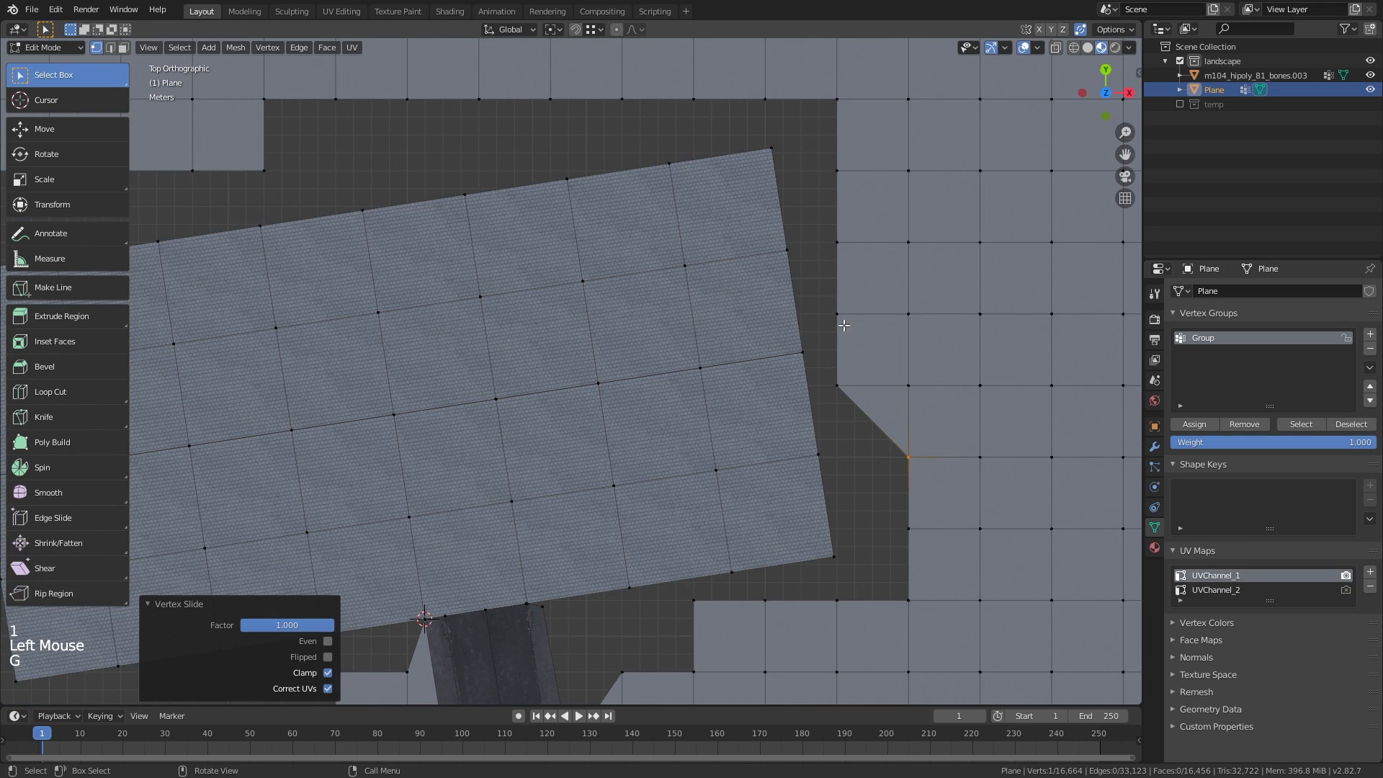
{"action": "left_click", "coordinate": [844, 380]}
{"action": "key", "text": "g"}
{"action": "key", "text": "g"}
{"action": "left_click", "coordinate": [876, 371]}
{"action": "left_click", "coordinate": [843, 307]}
Slide the stepped corner vertex on the terrain hole's upper side along its edge onto the adjacent vertex
{"action": "middle_click_drag", "start_coordinate": [846, 107], "coordinate": [954, 190], "text": "shift"}
{"action": "middle_click_drag", "start_coordinate": [850, 217], "coordinate": [987, 190], "text": "shift"}
{"action": "left_click", "coordinate": [506, 220]}
{"action": "key", "text": "g"}
{"action": "key", "text": "g"}
{"action": "left_click", "coordinate": [386, 215]}
{"action": "middle_click_drag", "start_coordinate": [386, 216], "coordinate": [697, 193], "text": "shift"}
Slide the upper and lower stepped corner vertices on the terrain hole's left side onto their outer neighbours
{"action": "left_click", "coordinate": [528, 268]}
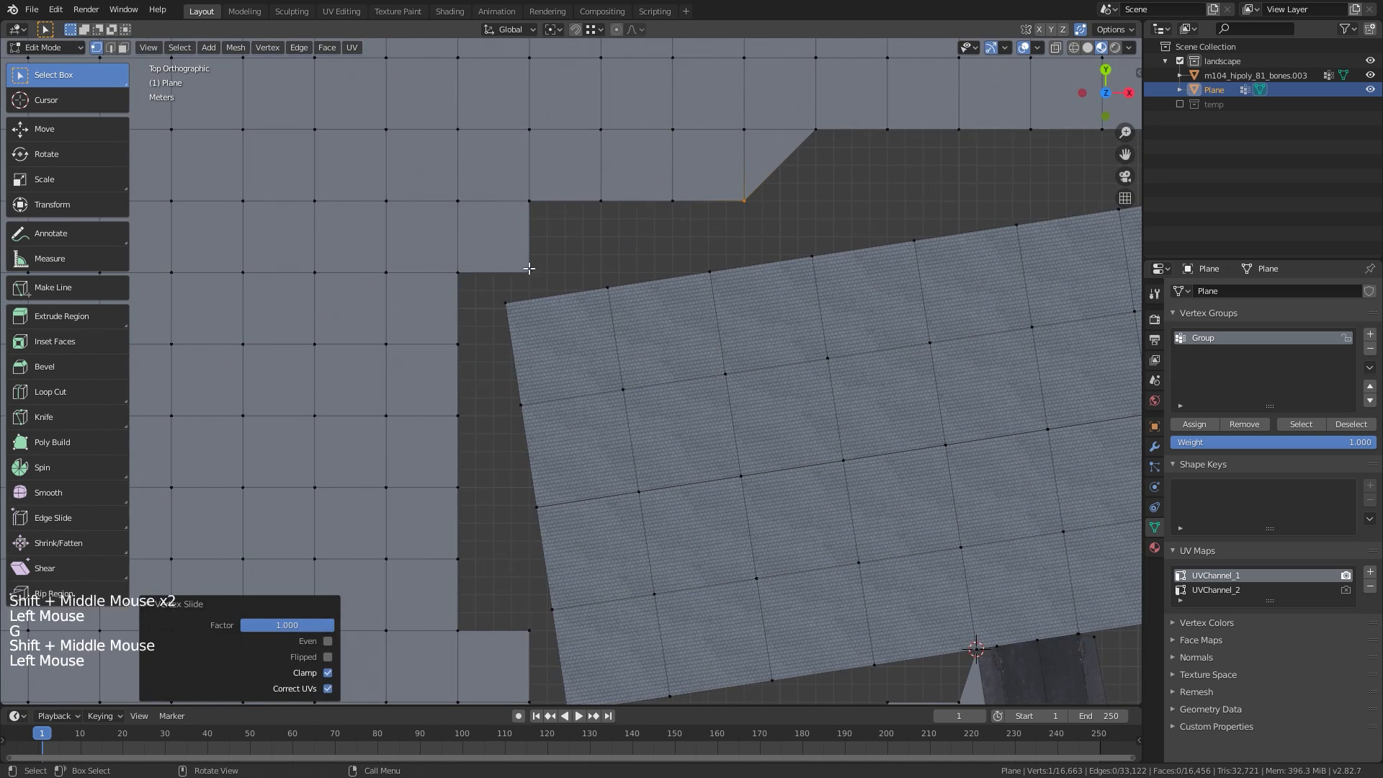
{"action": "key", "text": "g"}
{"action": "key", "text": "g"}
{"action": "left_click", "coordinate": [461, 284]}
{"action": "middle_click_drag", "start_coordinate": [504, 344], "coordinate": [513, 141], "text": "shift"}
{"action": "left_click", "coordinate": [539, 425]}
{"action": "key", "text": "g"}
{"action": "key", "text": "g"}
{"action": "left_click", "coordinate": [444, 427]}
{"action": "middle_click_drag", "start_coordinate": [546, 446], "coordinate": [527, 393], "text": "shift"}
Move the terrain vertex near the rectangle's lower-left corner slightly away from the rectangle
{"action": "left_click", "coordinate": [518, 447]}
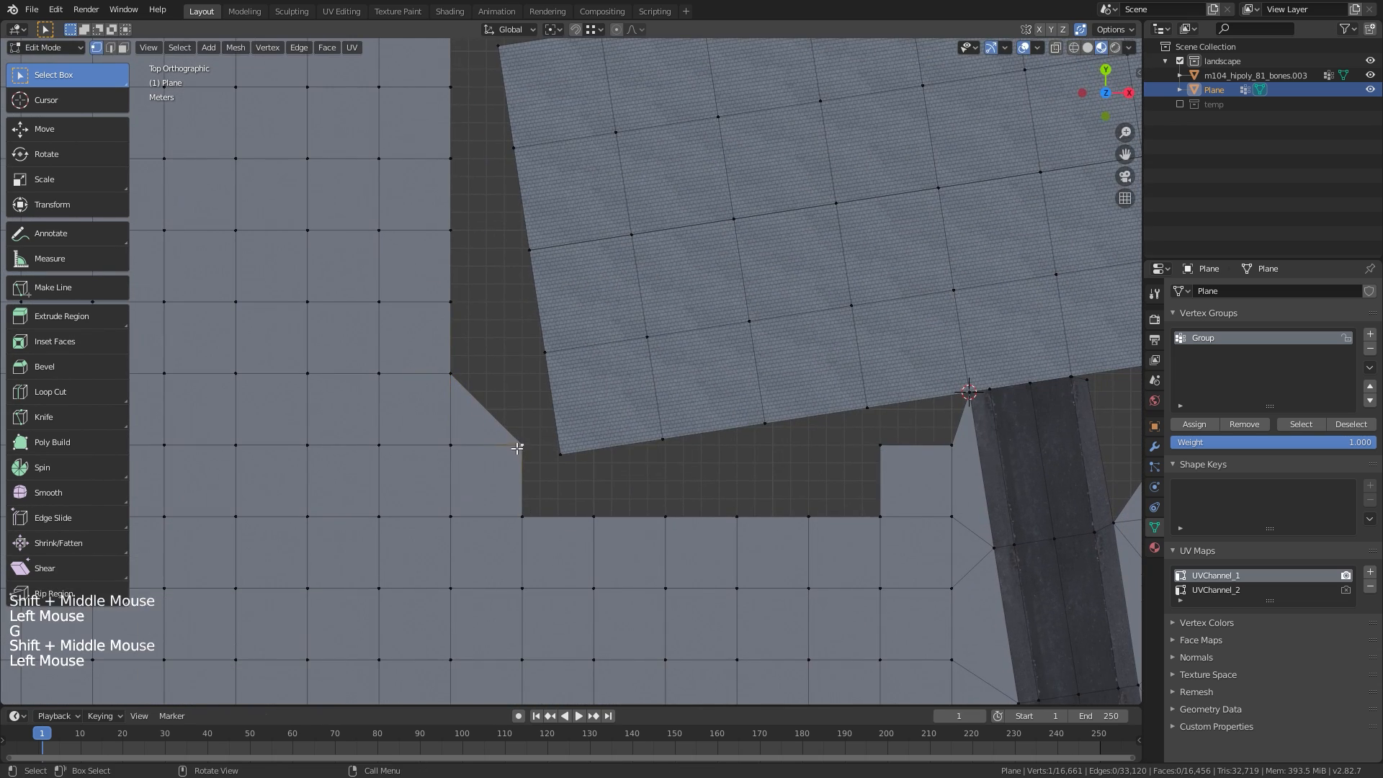
{"action": "key", "text": "g"}
{"action": "key", "text": "g"}
{"action": "left_click", "coordinate": [517, 457]}
{"action": "key", "text": "g"}
{"action": "left_click", "coordinate": [502, 456]}
Slide the corner vertex of the terrain step left of the road down onto its neighbour
{"action": "middle_click_drag", "start_coordinate": [546, 495], "coordinate": [442, 502], "text": "shift"}
{"action": "left_click", "coordinate": [780, 458]}
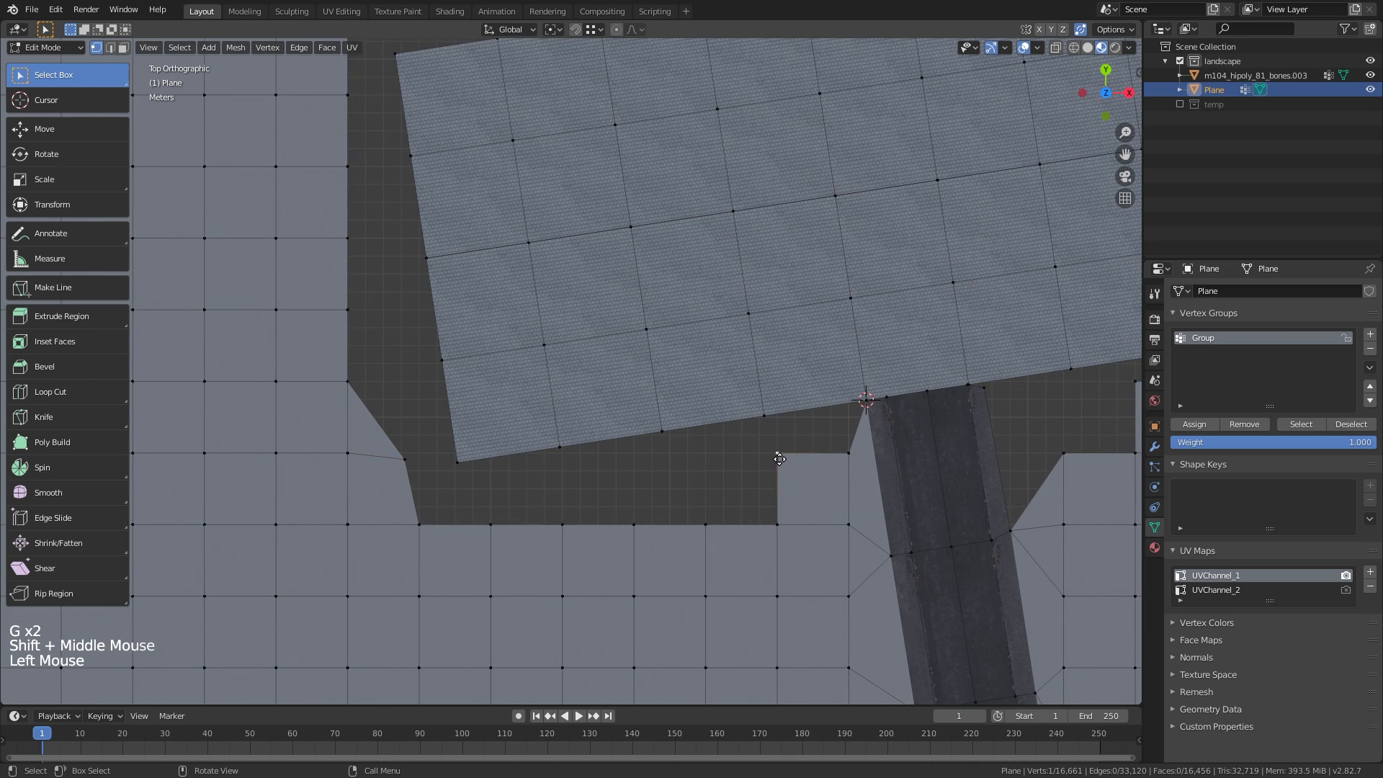
{"action": "key", "text": "g"}
{"action": "key", "text": "g"}
{"action": "left_click", "coordinate": [871, 434]}
Select the edges along the rectangle's lower side and the opposite terrain border, fill the gap with a face, and triangulate it
{"action": "key", "text": "2"}
{"action": "left_click", "coordinate": [824, 403]}
{"action": "left_click", "coordinate": [500, 454], "text": "ctrl"}
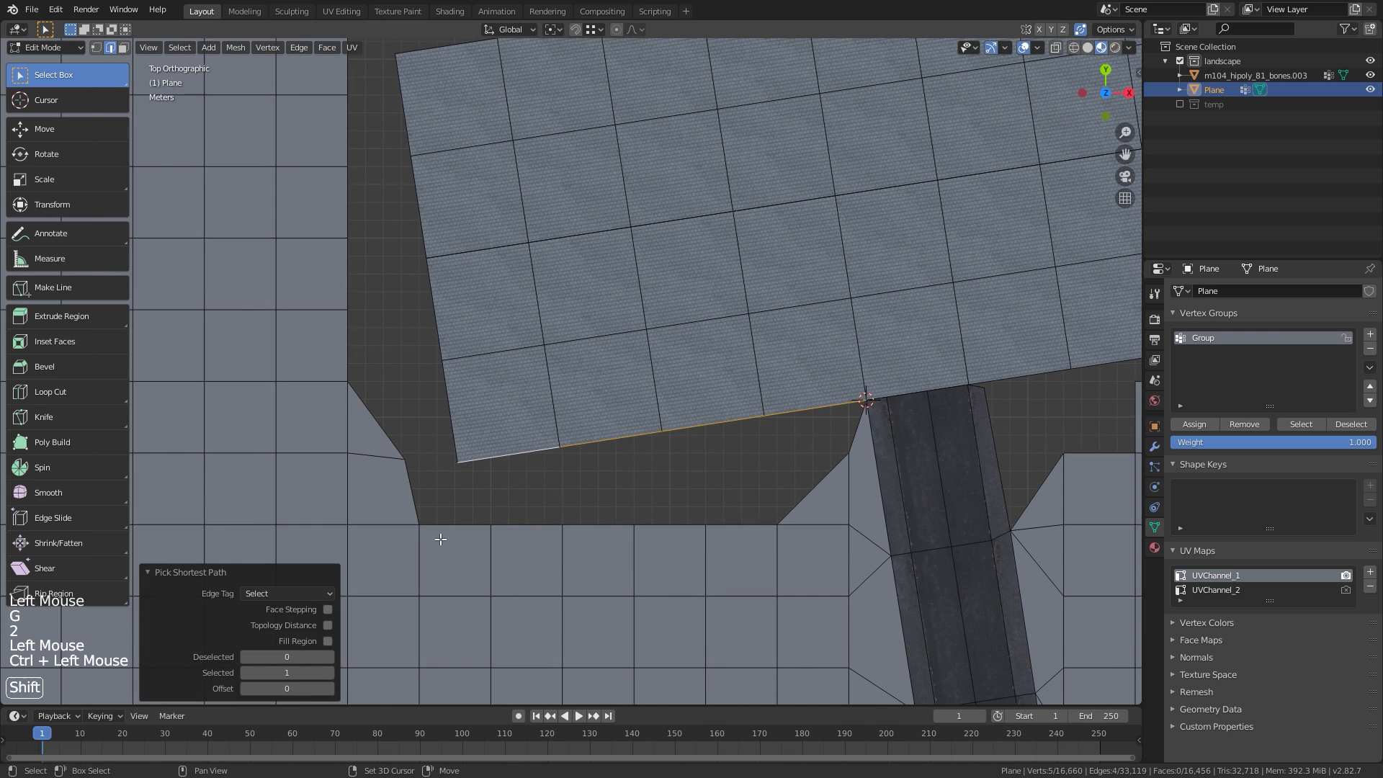
{"action": "left_click", "coordinate": [441, 530], "text": "shift"}
{"action": "left_click", "coordinate": [859, 431], "text": "ctrl"}
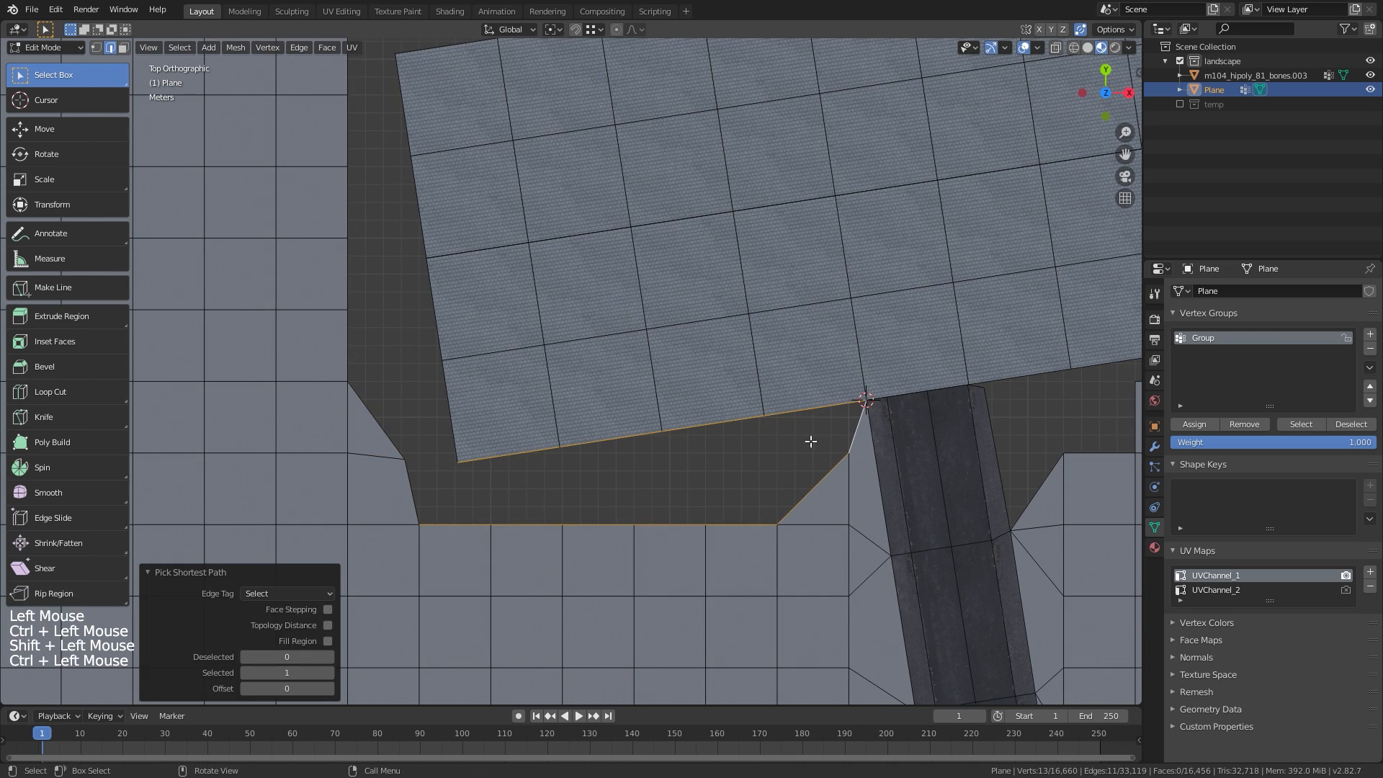
{"action": "key", "text": "f"}
{"action": "key", "text": "ctrl+t"}
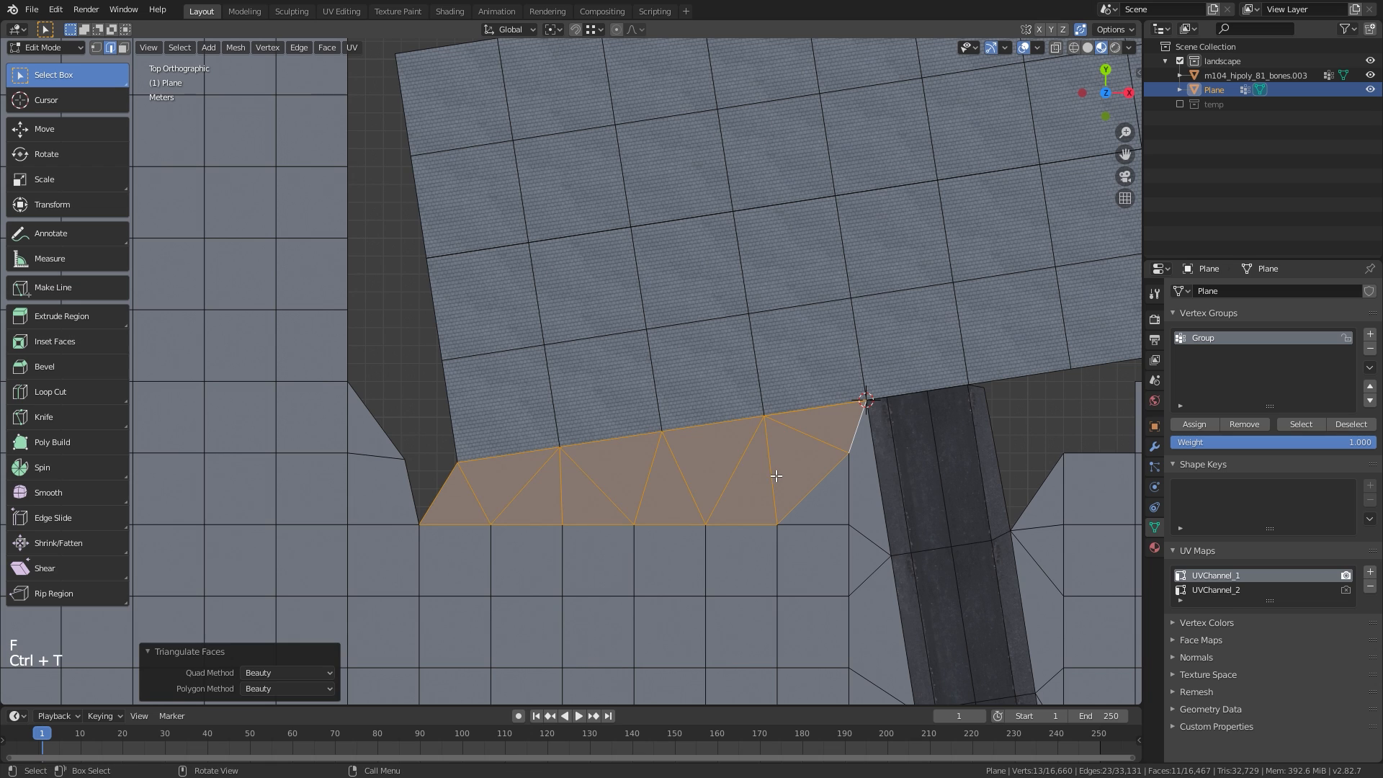
Select the edges along the rectangle's left side and the facing terrain border, fill the gap between them, and triangulate it
{"action": "middle_click_drag", "start_coordinate": [642, 464], "coordinate": [780, 476], "text": "shift"}
{"action": "key", "text": "alt+a"}
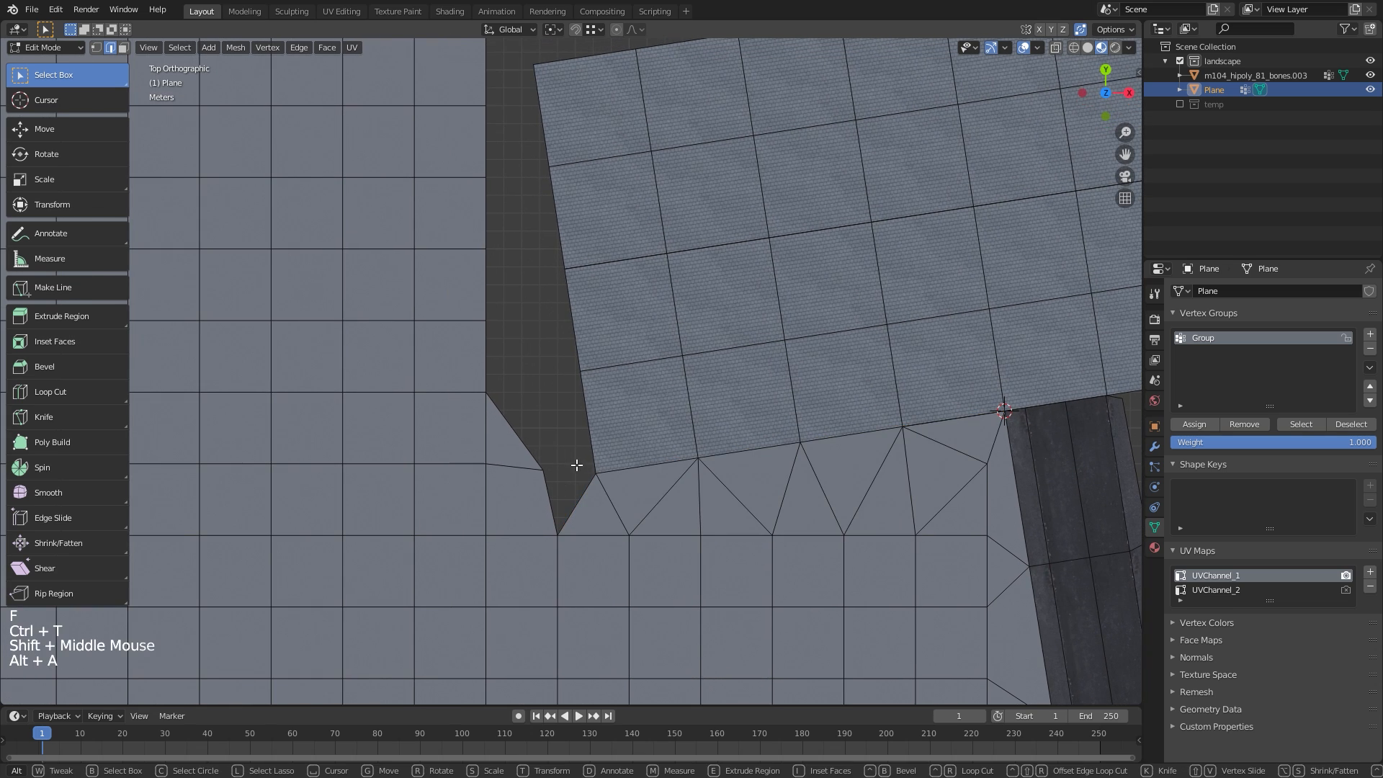
{"action": "left_click", "coordinate": [582, 377]}
{"action": "middle_click_drag", "start_coordinate": [537, 97], "coordinate": [587, 225], "text": "shift"}
{"action": "left_click", "coordinate": [587, 225], "text": "ctrl"}
{"action": "left_click", "coordinate": [540, 211], "text": "shift"}
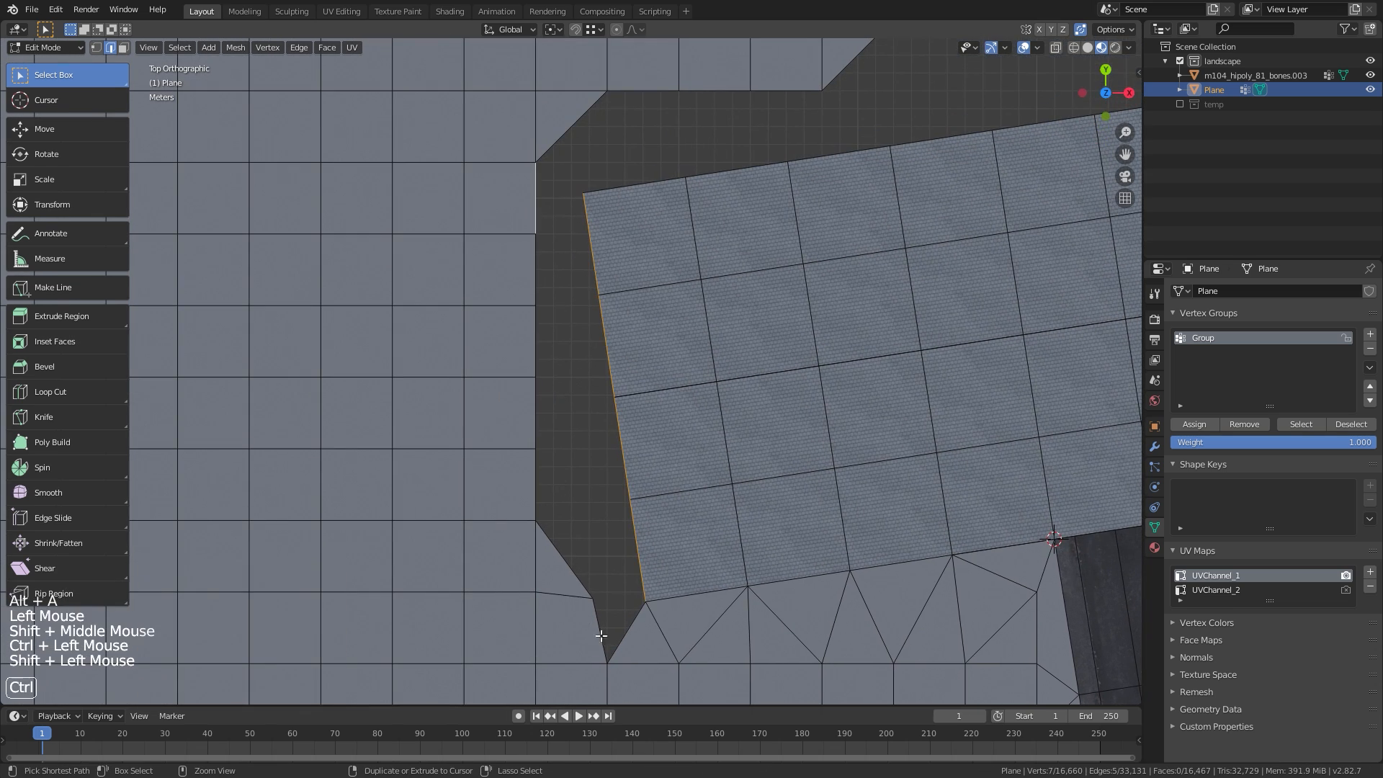
{"action": "left_click", "coordinate": [619, 605], "text": "ctrl"}
{"action": "key", "text": "f"}
{"action": "key", "text": "ctrl+t"}
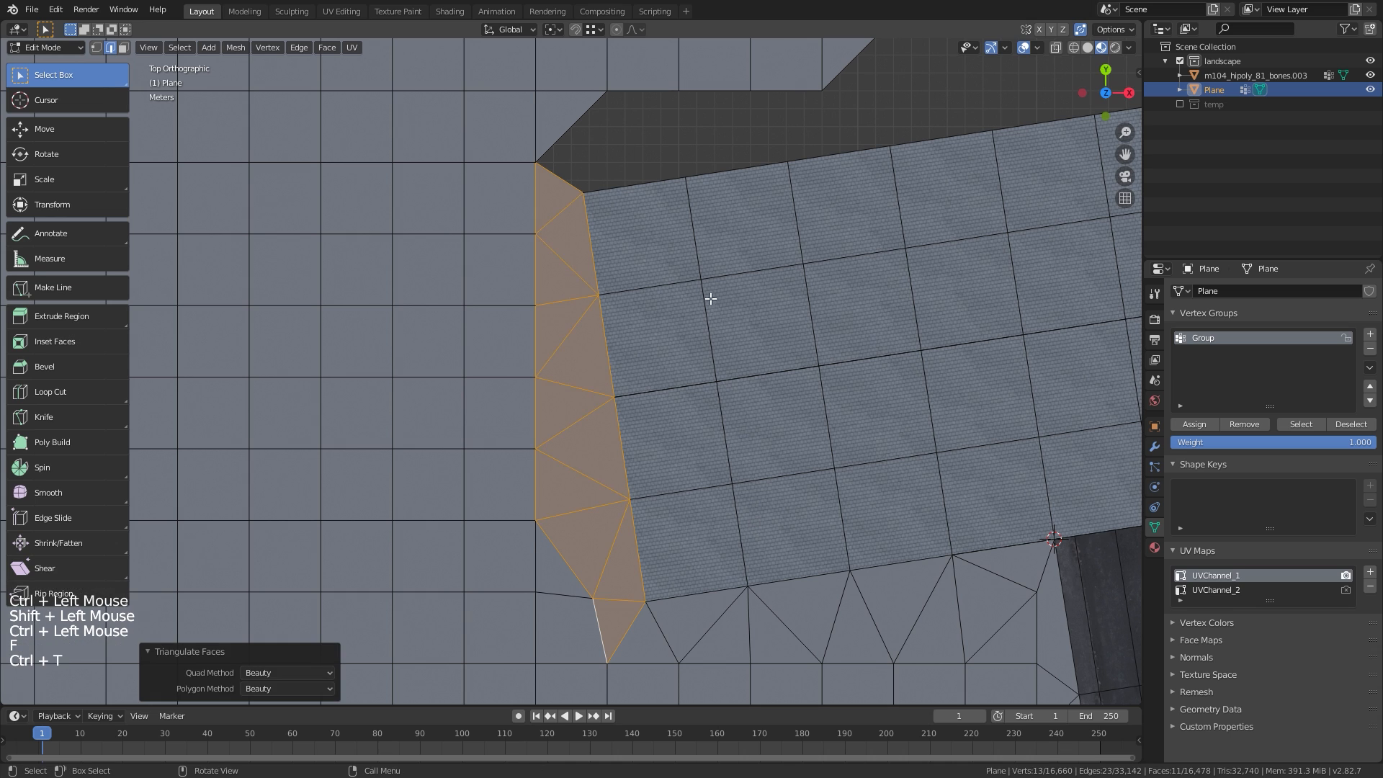
Select the edges along the rectangle's upper side and the facing terrain border, fill the gap with a face, and triangulate it
{"action": "key", "text": "alt+a"}
{"action": "middle_click_drag", "start_coordinate": [614, 256], "coordinate": [520, 437], "text": "shift"}
{"action": "left_click", "coordinate": [793, 323]}
{"action": "middle_click_drag", "start_coordinate": [793, 322], "coordinate": [421, 341], "text": "shift"}
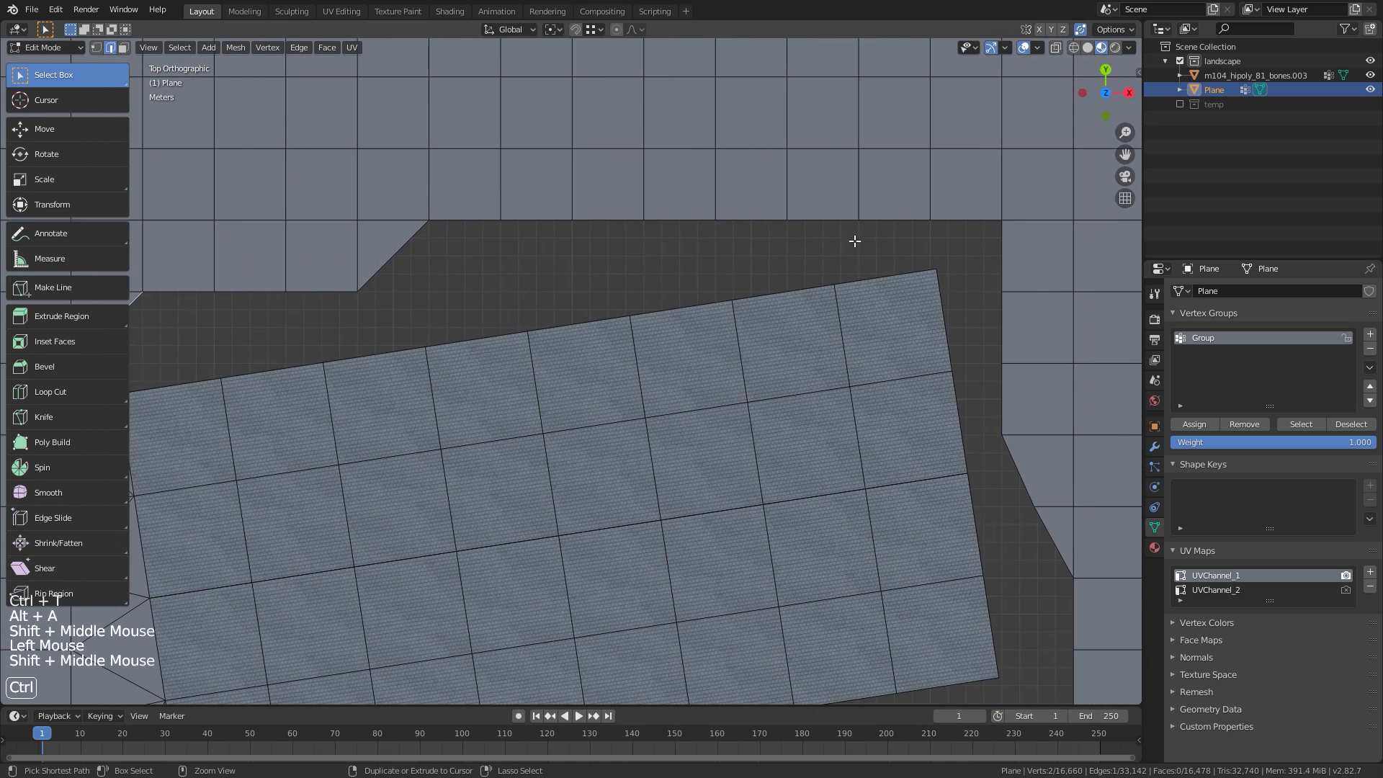
{"action": "left_click", "coordinate": [951, 225], "text": "ctrl"}
{"action": "left_click", "coordinate": [895, 275], "text": "shift"}
{"action": "middle_click_drag", "start_coordinate": [598, 393], "coordinate": [898, 323], "text": "shift"}
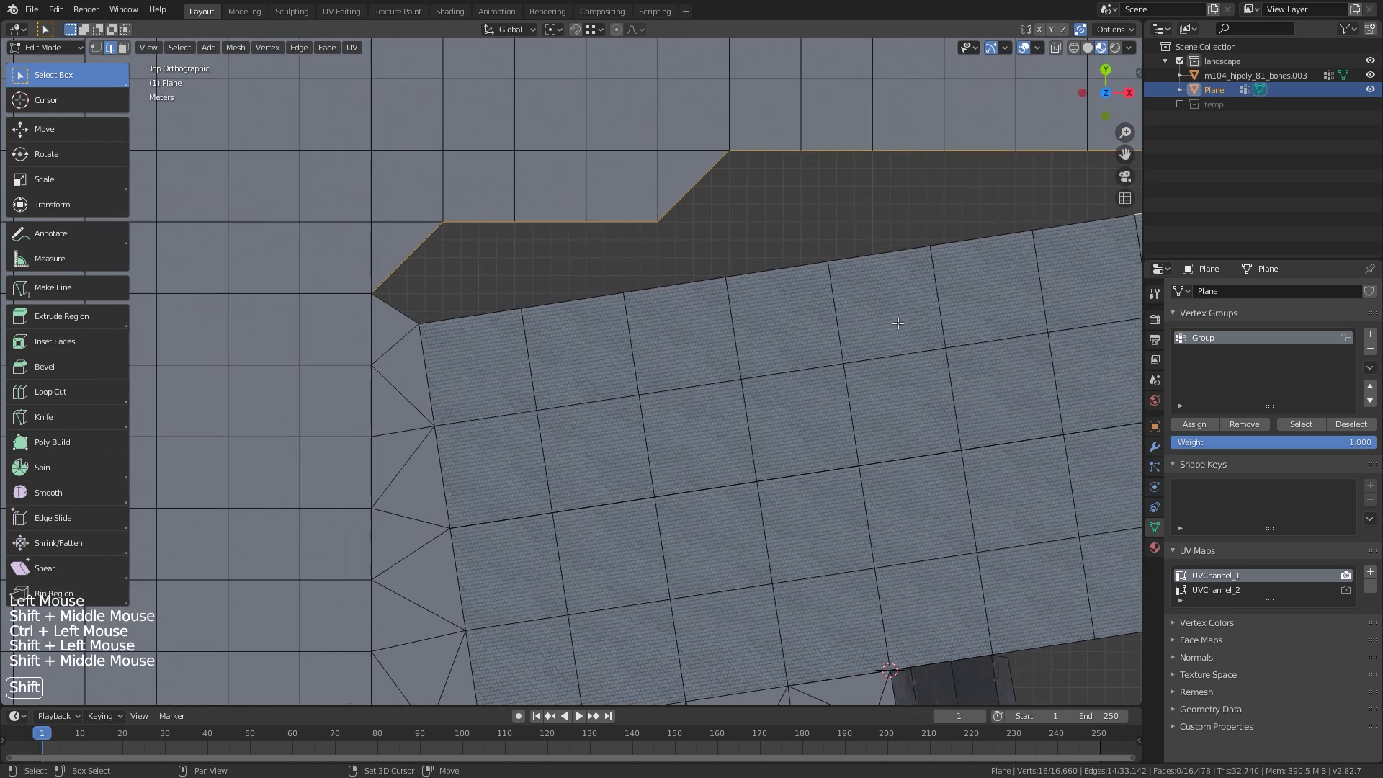
{"action": "left_click", "coordinate": [456, 322], "text": "ctrl"}
{"action": "key", "text": "f"}
{"action": "key", "text": "ctrl+t"}
{"action": "middle_click_drag", "start_coordinate": [793, 318], "coordinate": [526, 357], "text": "shift"}
{"action": "middle_click_drag", "start_coordinate": [828, 331], "coordinate": [868, 291], "text": "ctrl"}
{"action": "key", "text": "alt+a"}
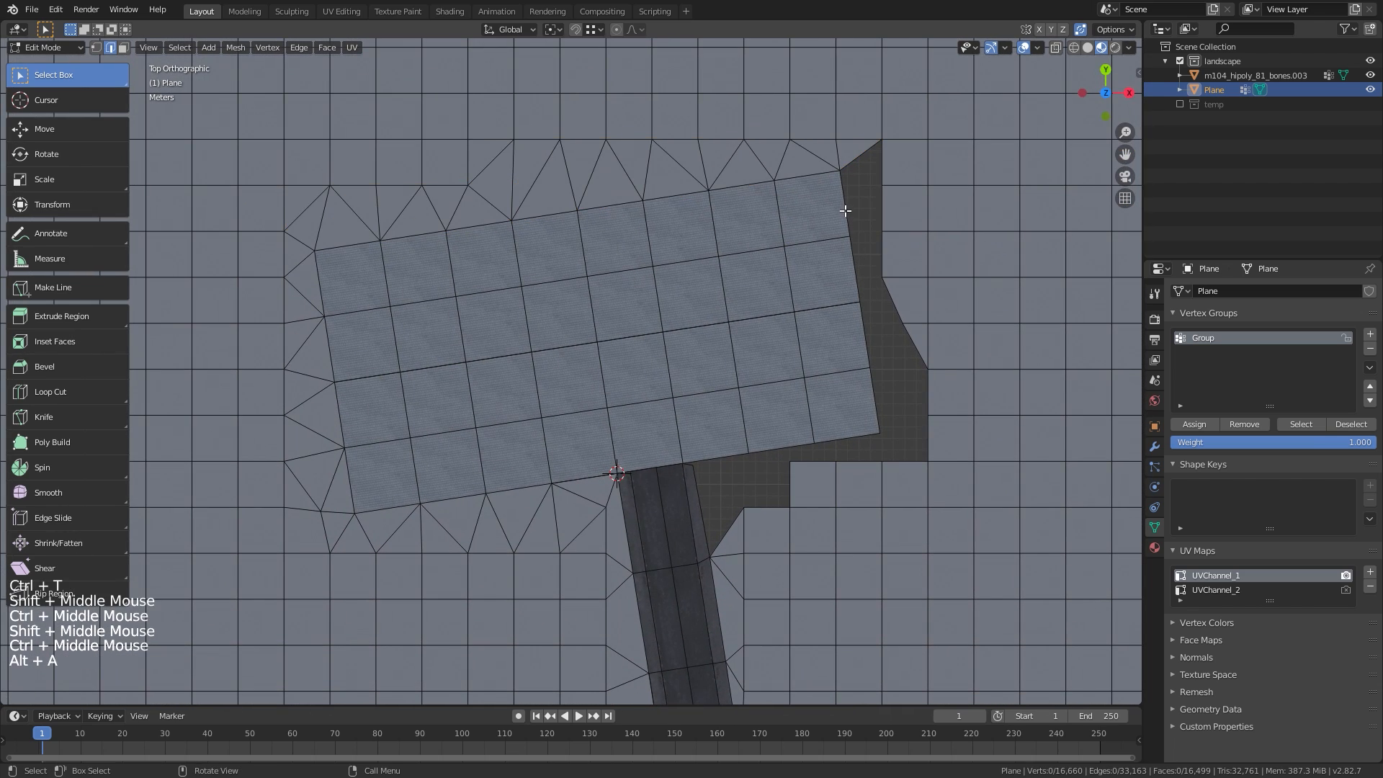
Try moving edges on the rectangle's right side to test whether neighbouring faces are joined, discarding each move
{"action": "left_click", "coordinate": [864, 208], "text": "alt"}
{"action": "key", "text": "alt+a"}
{"action": "left_click", "coordinate": [865, 333]}
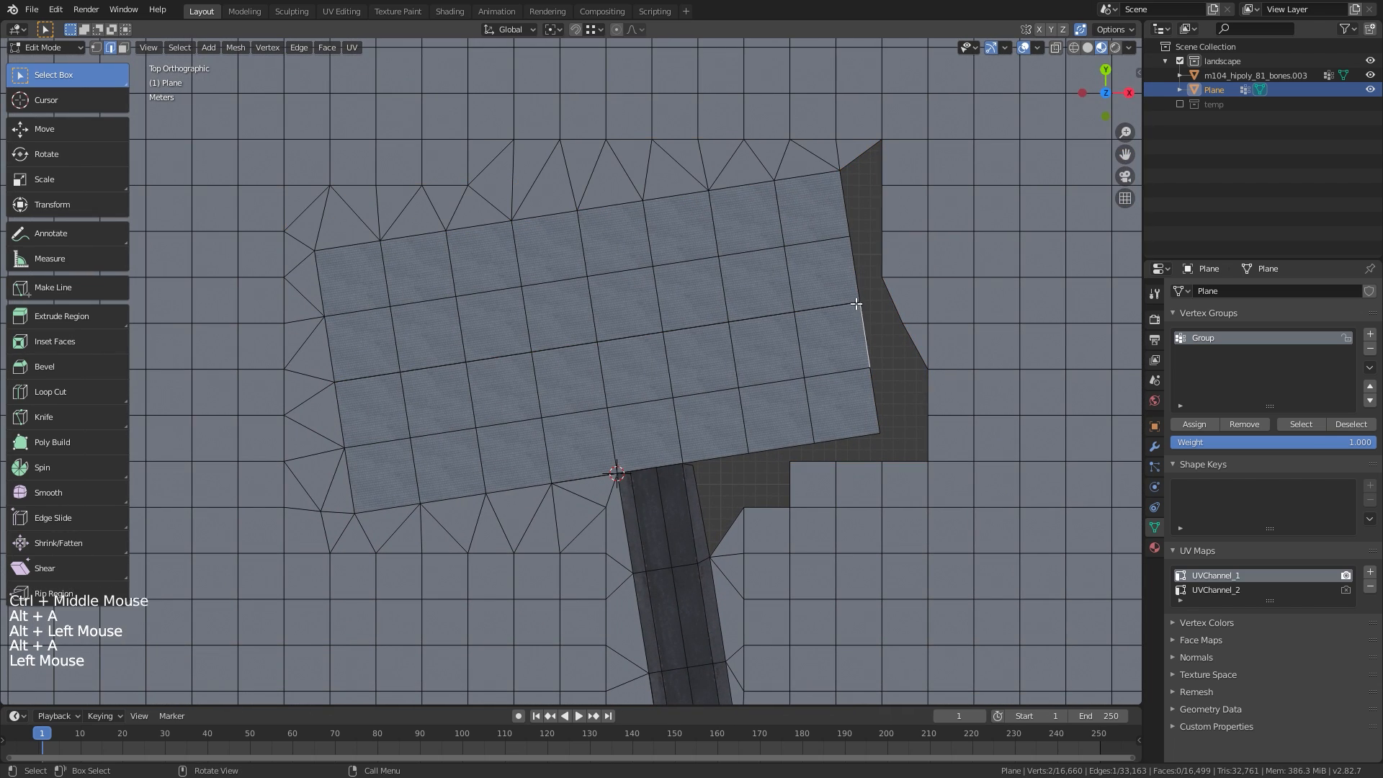
{"action": "key", "text": "g"}
{"action": "left_click", "coordinate": [878, 298]}
{"action": "key", "text": "ctrl+z"}
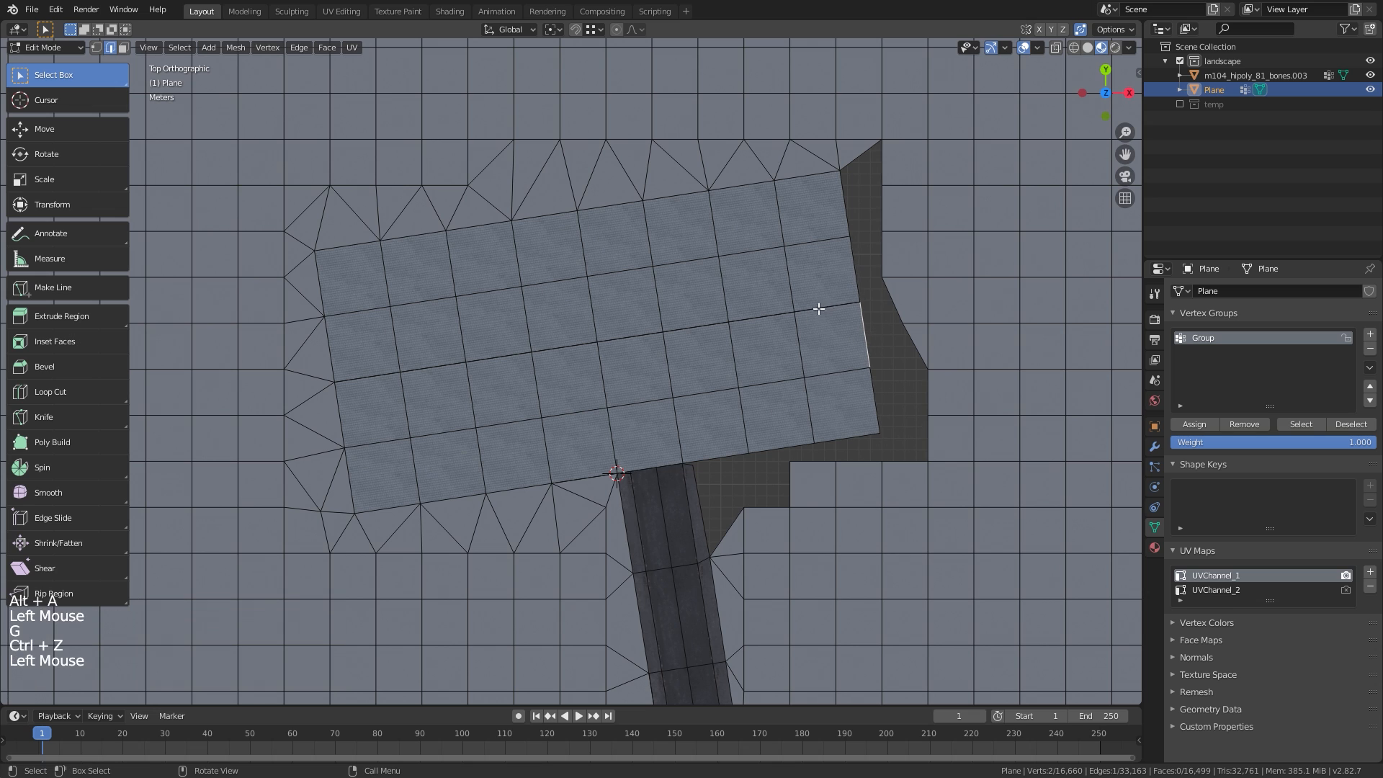
{"action": "left_click", "coordinate": [821, 308]}
{"action": "key", "text": "g"}
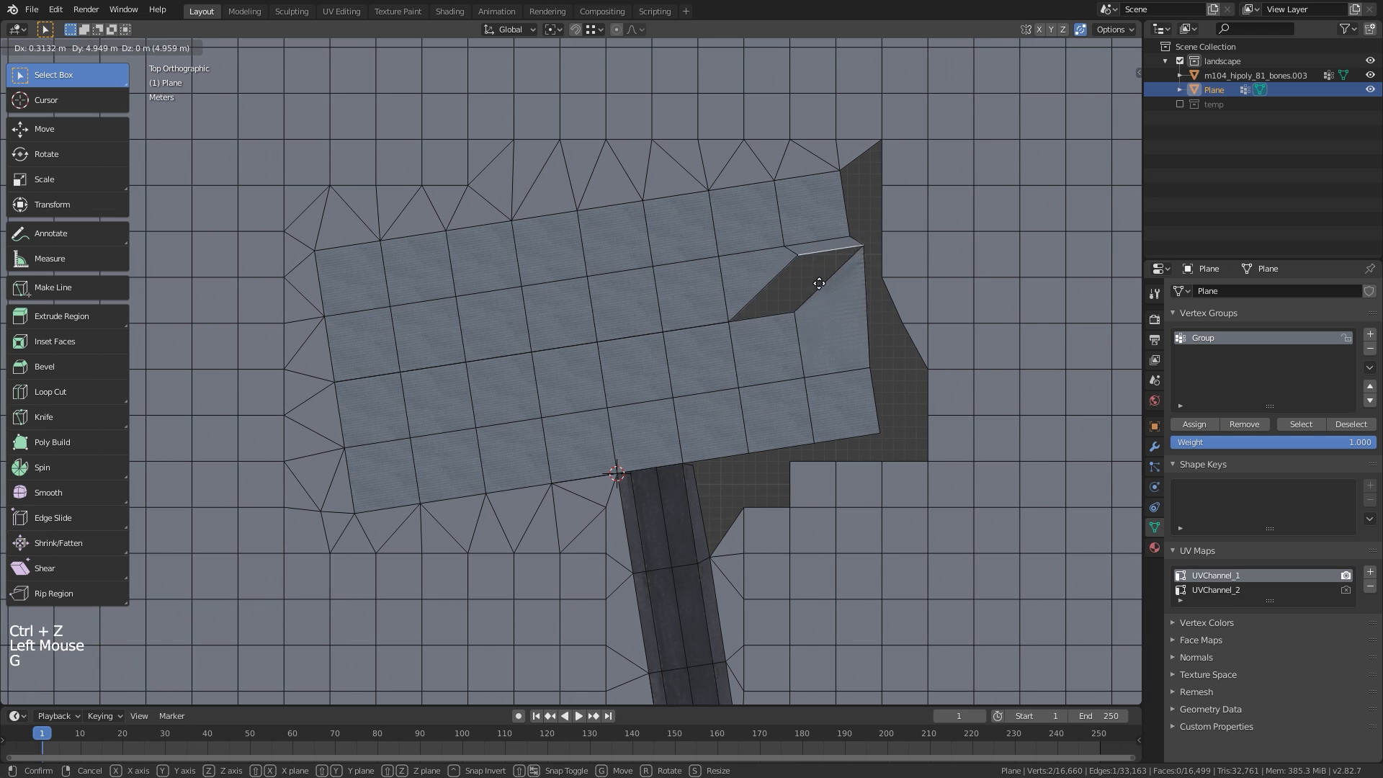
{"action": "key", "text": "Escape"}
Select the whole mesh and merge its vertices by distance at 0.5 m
{"action": "key", "text": "a"}
{"action": "key", "text": "F3"}
{"action": "left_click", "coordinate": [958, 355]}
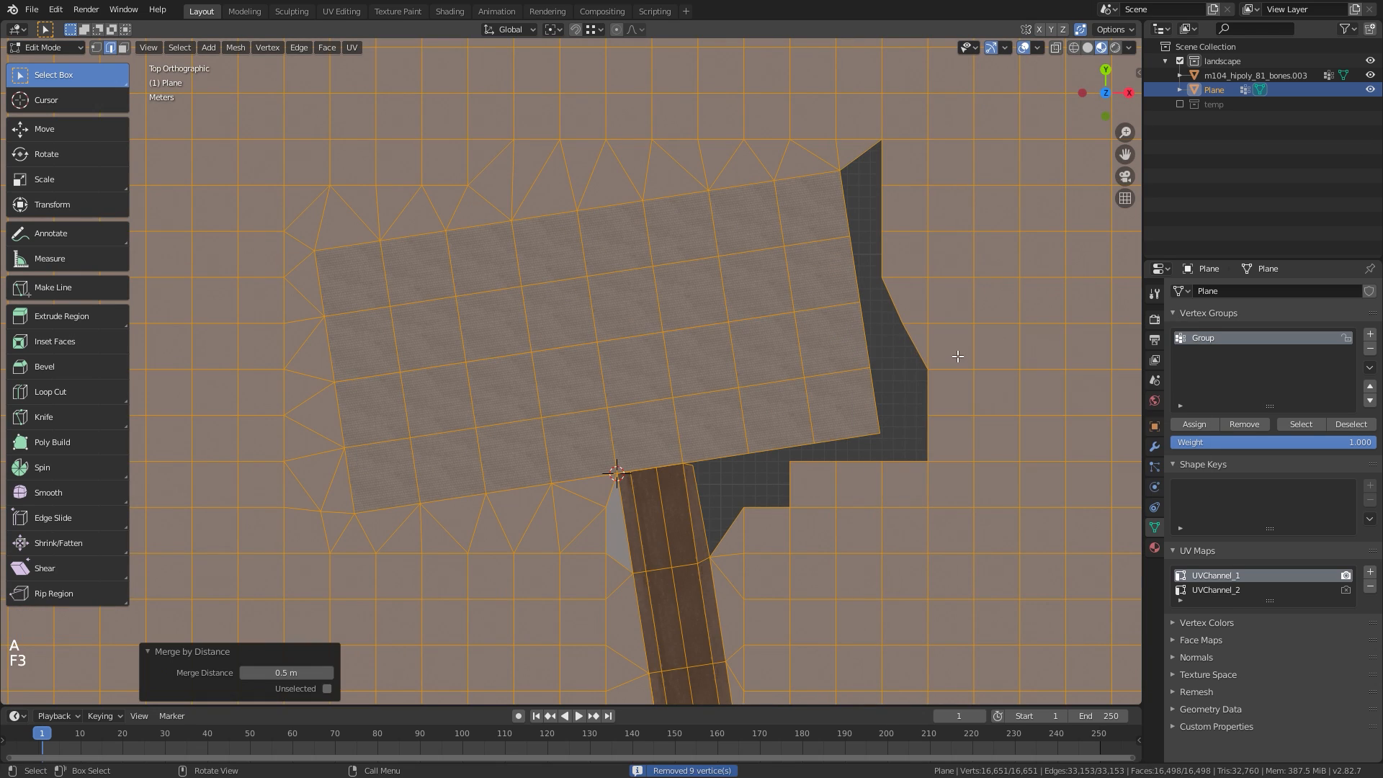
Select the edges along the rectangle's right side and the facing terrain border down to the outer corner, fill the gap, and triangulate it
{"action": "key", "text": "alt+a"}
{"action": "left_click", "coordinate": [853, 216], "text": "alt"}
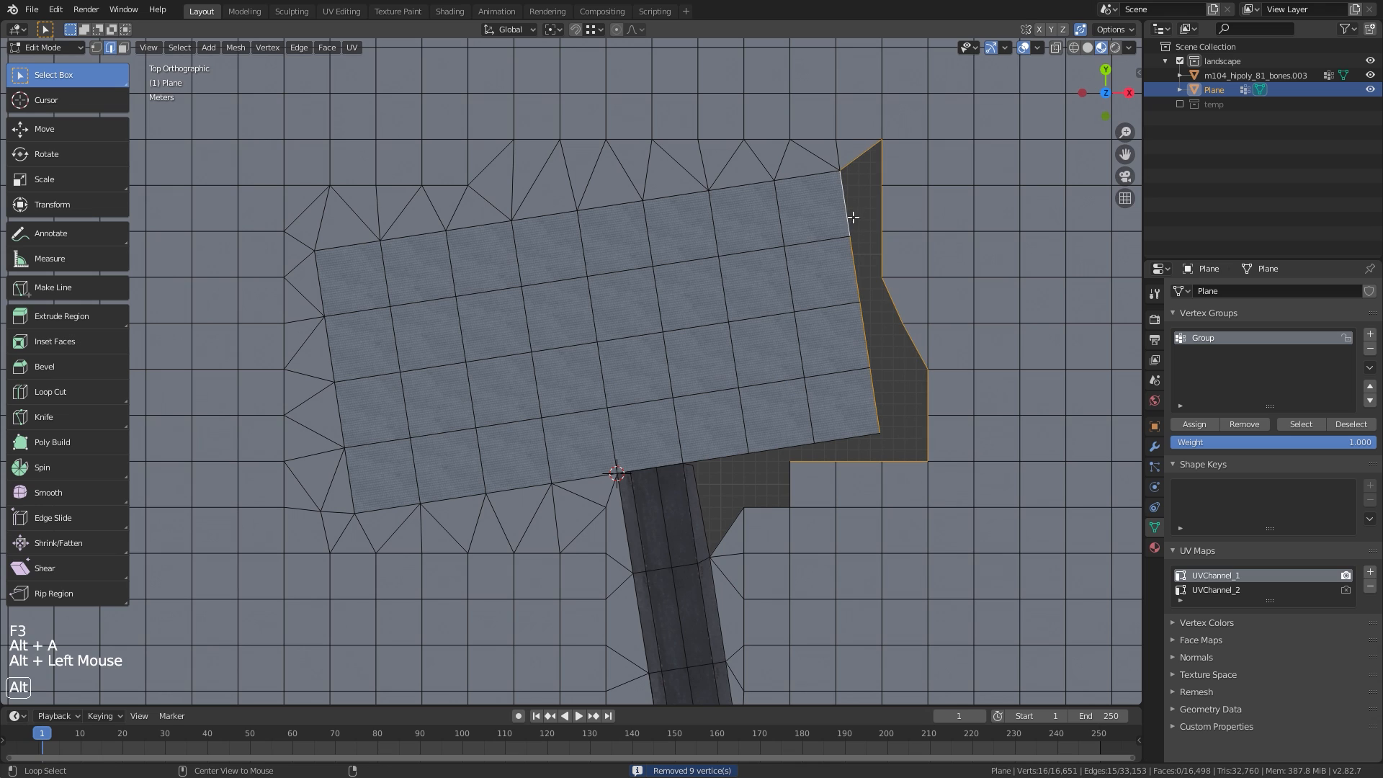
{"action": "key", "text": "f"}
{"action": "key", "text": "ctrl+z"}
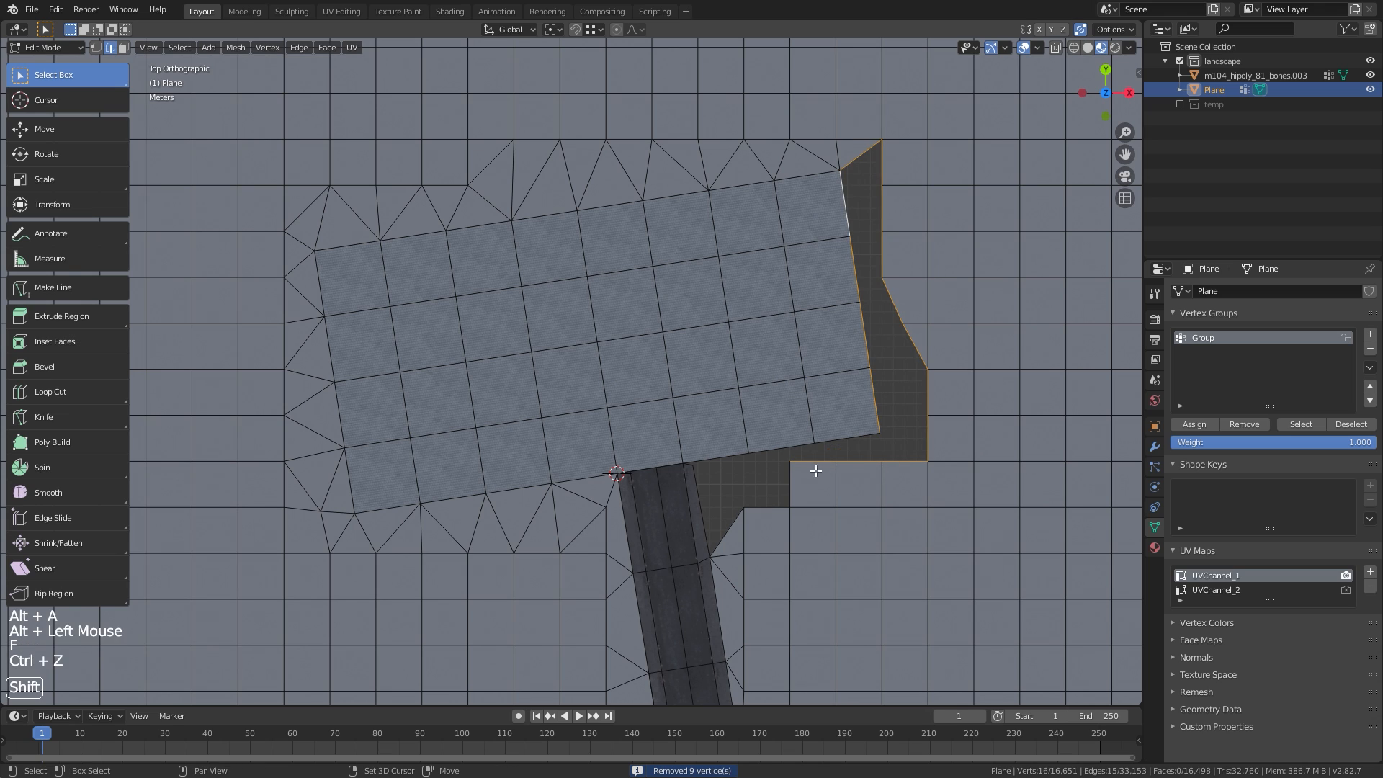
{"action": "left_click", "coordinate": [863, 465], "text": "shift"}
{"action": "left_click", "coordinate": [863, 464], "text": "shift"}
{"action": "left_click", "coordinate": [862, 465], "text": "shift"}
{"action": "key", "text": "f"}
{"action": "key", "text": "ctrl+t"}
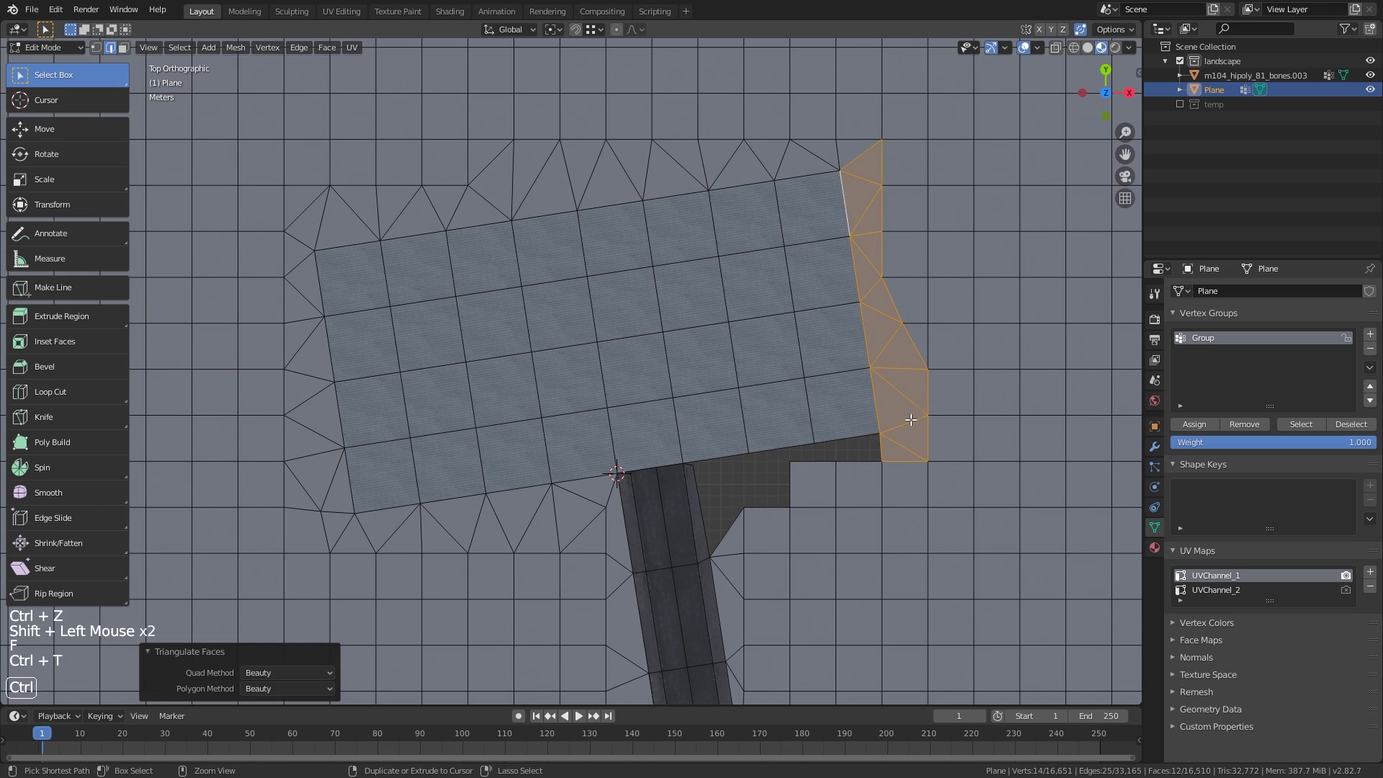
Fill and triangulate the part of the gap beneath the rectangle's lower-right corner
{"action": "key", "text": "alt+a"}
{"action": "left_click", "coordinate": [857, 444], "text": "alt"}
{"action": "middle_click_drag", "start_coordinate": [758, 491], "coordinate": [704, 396], "text": "shift"}
{"action": "middle_click_drag", "start_coordinate": [704, 397], "coordinate": [814, 231], "text": "ctrl"}
{"action": "key", "text": "alt+a"}
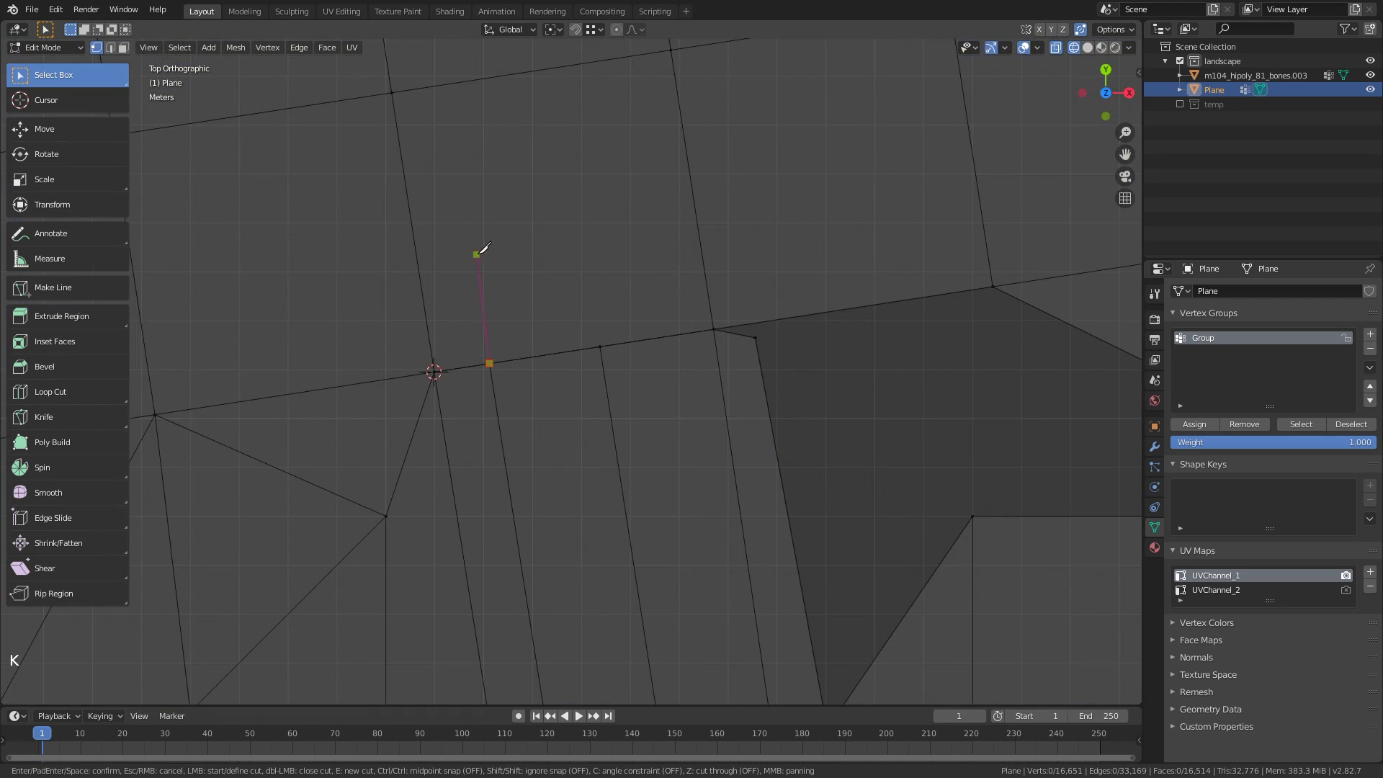
Knife-cut two edges from the road's inner end vertices to the nearest grid vertices inside the rectangle
{"action": "middle_click_drag", "start_coordinate": [484, 261], "coordinate": [512, 324], "text": "shift"}
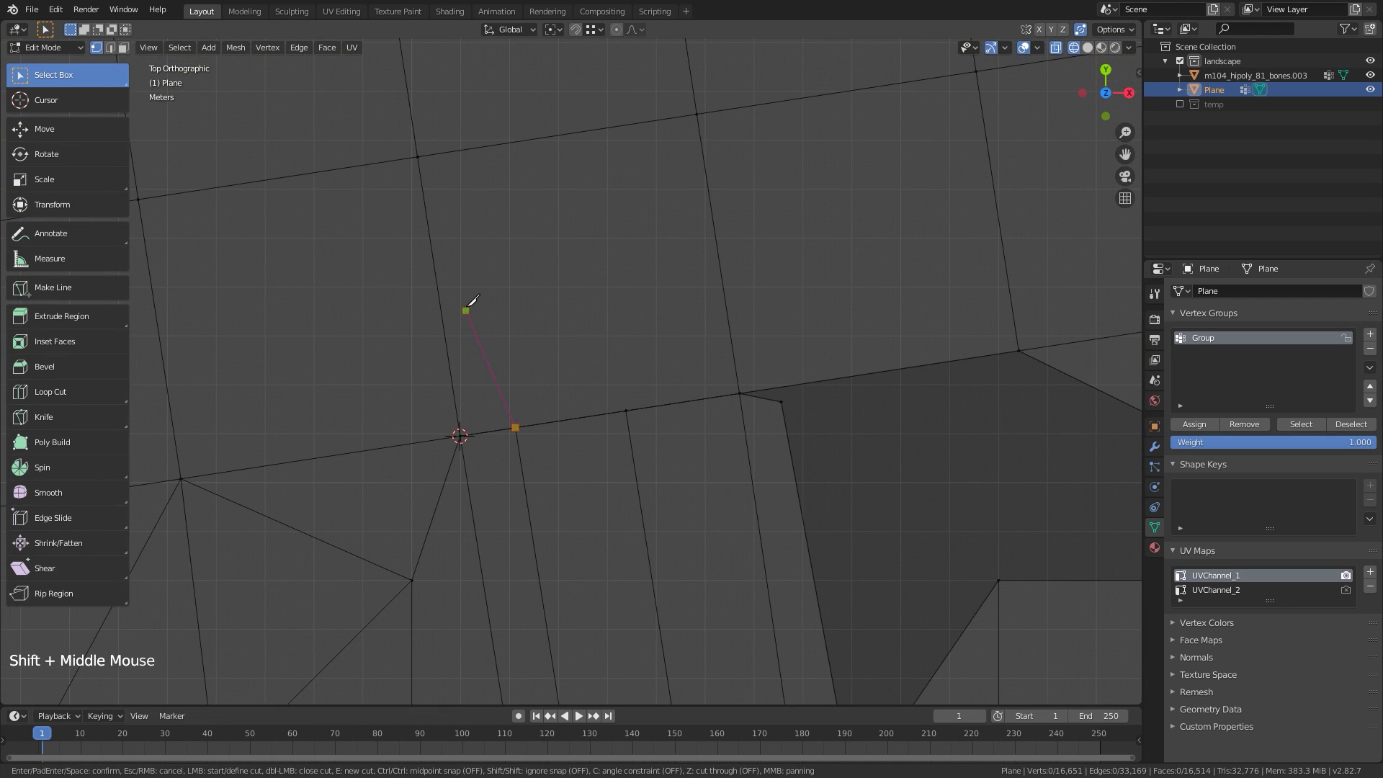
{"action": "left_click", "coordinate": [417, 157]}
{"action": "key", "text": "Return"}
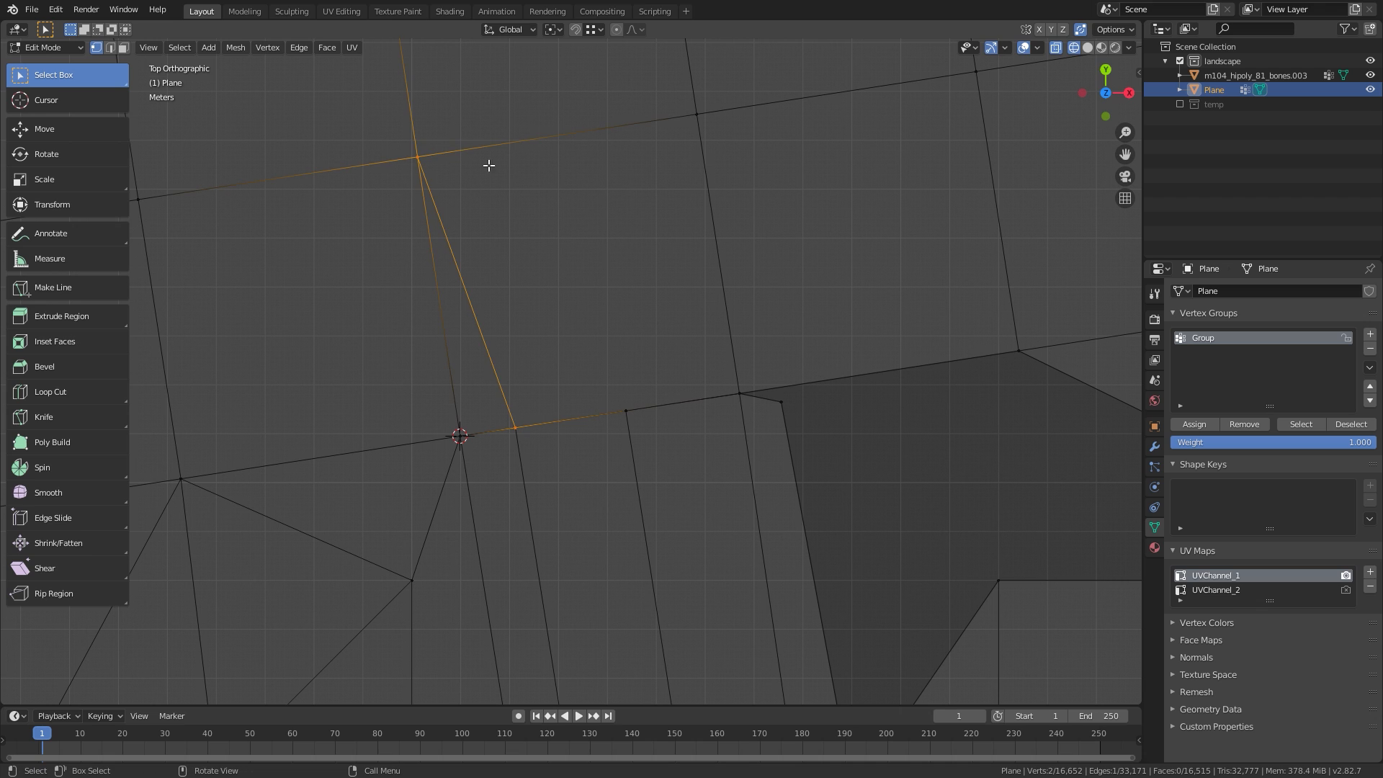
{"action": "key", "text": "k"}
{"action": "key", "text": "k"}
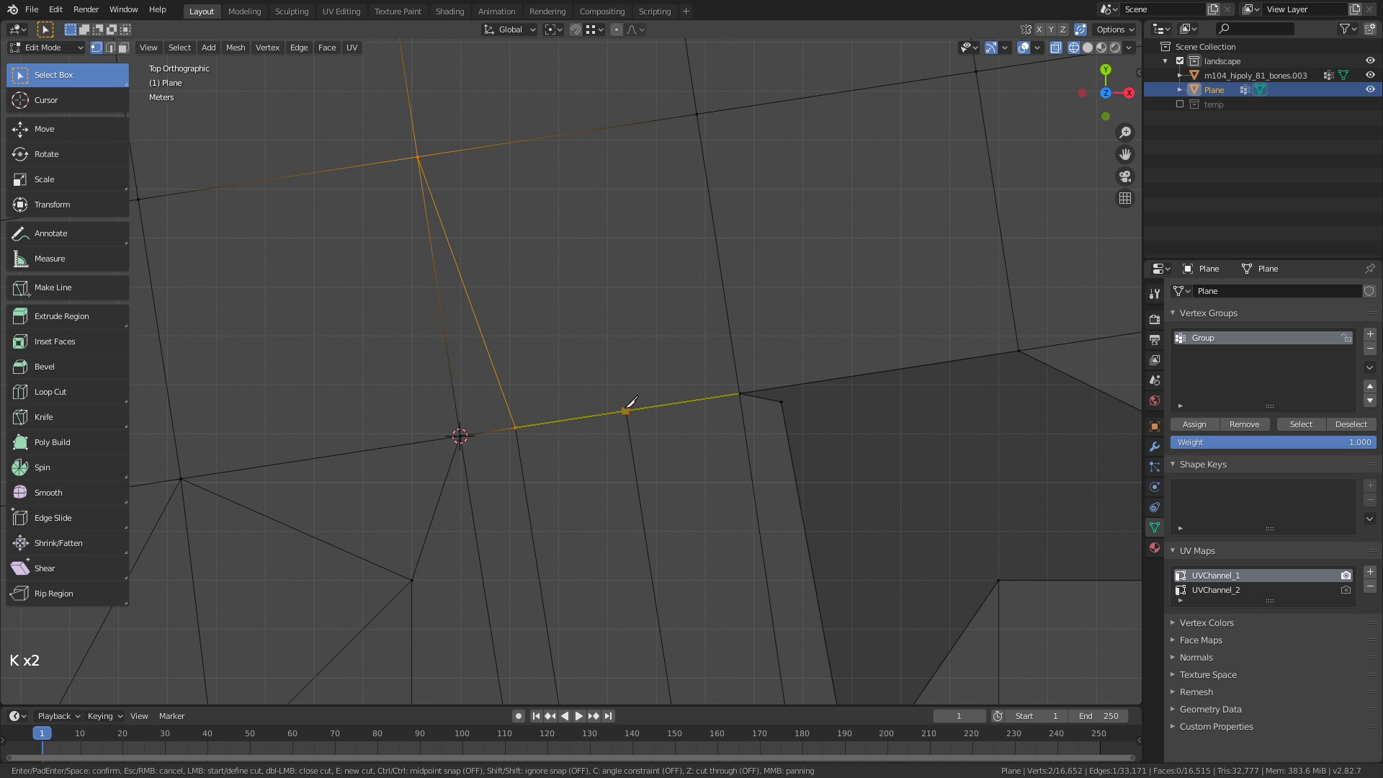
{"action": "key", "text": "Return"}
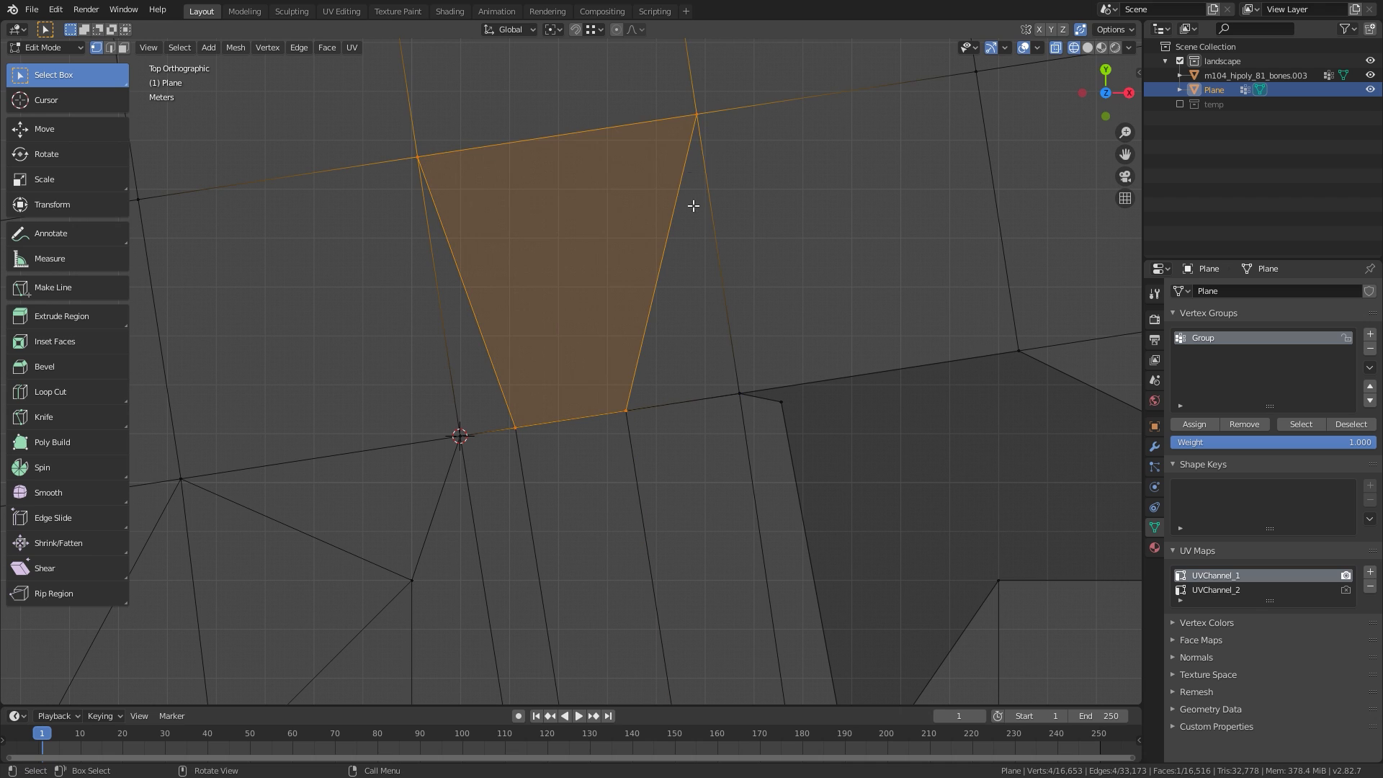
Knife-cut the rectangle from its lower edge above the road's outer right corner to the nearest inner grid vertex
{"action": "middle_click_drag", "start_coordinate": [691, 207], "coordinate": [691, 392], "text": "shift"}
{"action": "key", "text": "alt+a"}
{"action": "key", "text": "k"}
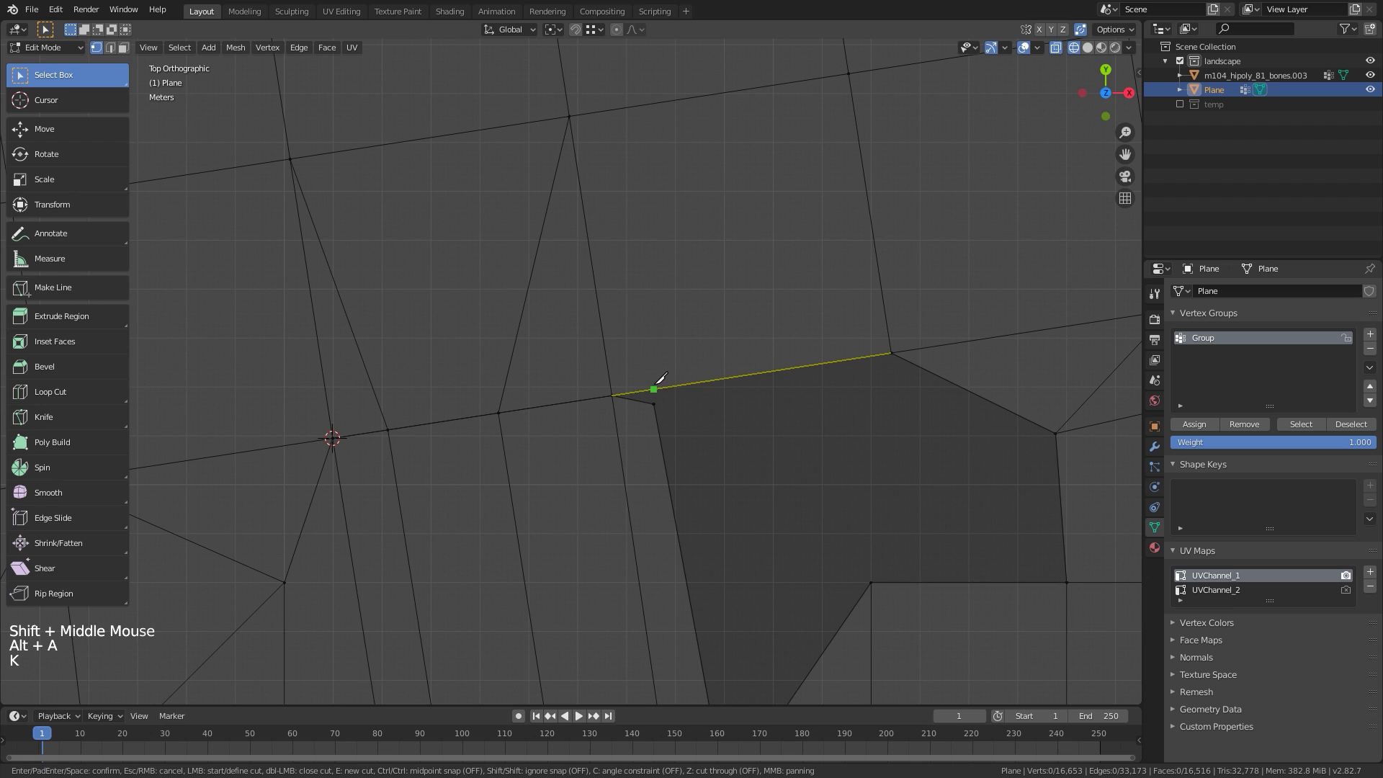
{"action": "left_click", "coordinate": [570, 115]}
{"action": "key", "text": "Return"}
Merge the road's outer right corner vertex at last into the new vertex on the rectangle's lower edge
{"action": "left_click", "coordinate": [653, 404]}
{"action": "left_click", "coordinate": [654, 389], "text": "shift"}
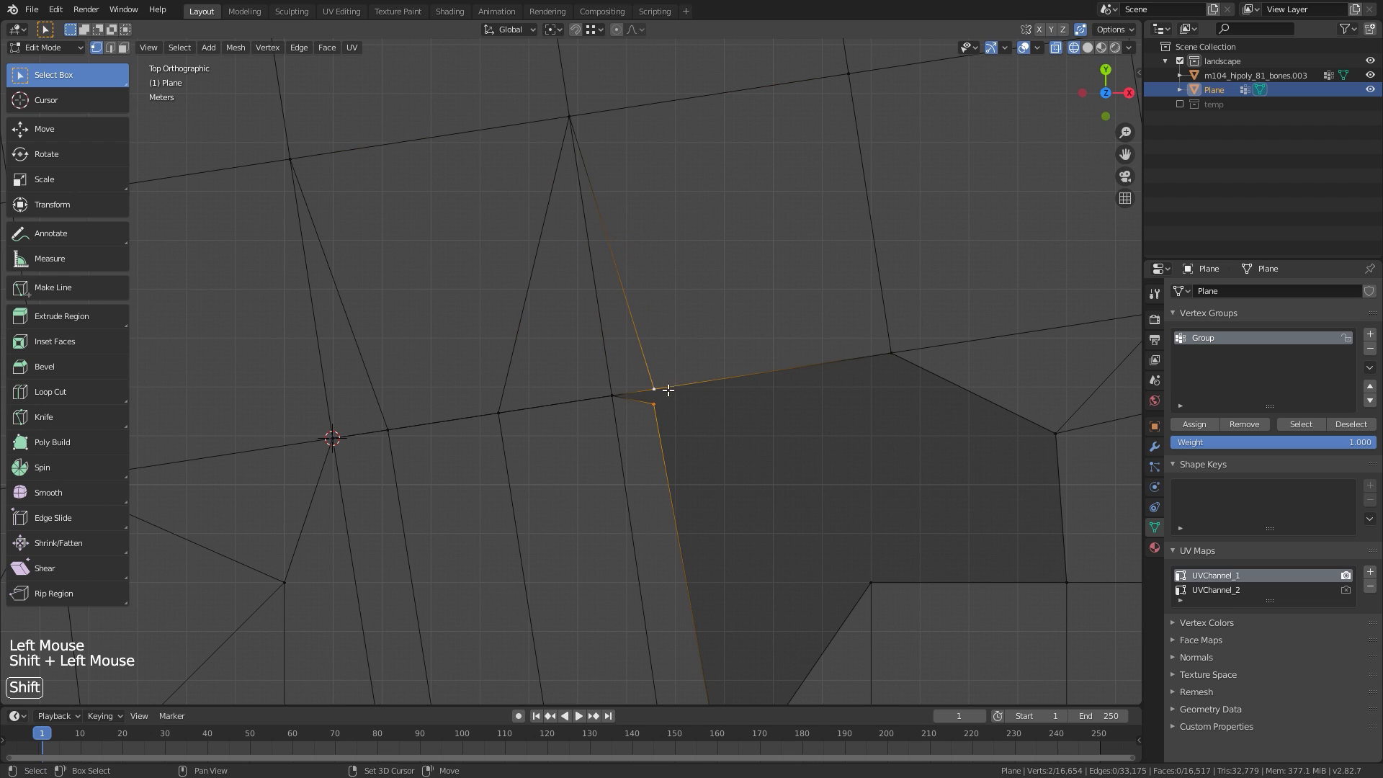
{"action": "key", "text": "alt+m"}
{"action": "left_click", "coordinate": [714, 402]}
{"action": "middle_click_drag", "start_coordinate": [663, 407], "coordinate": [648, 325], "text": "shift"}
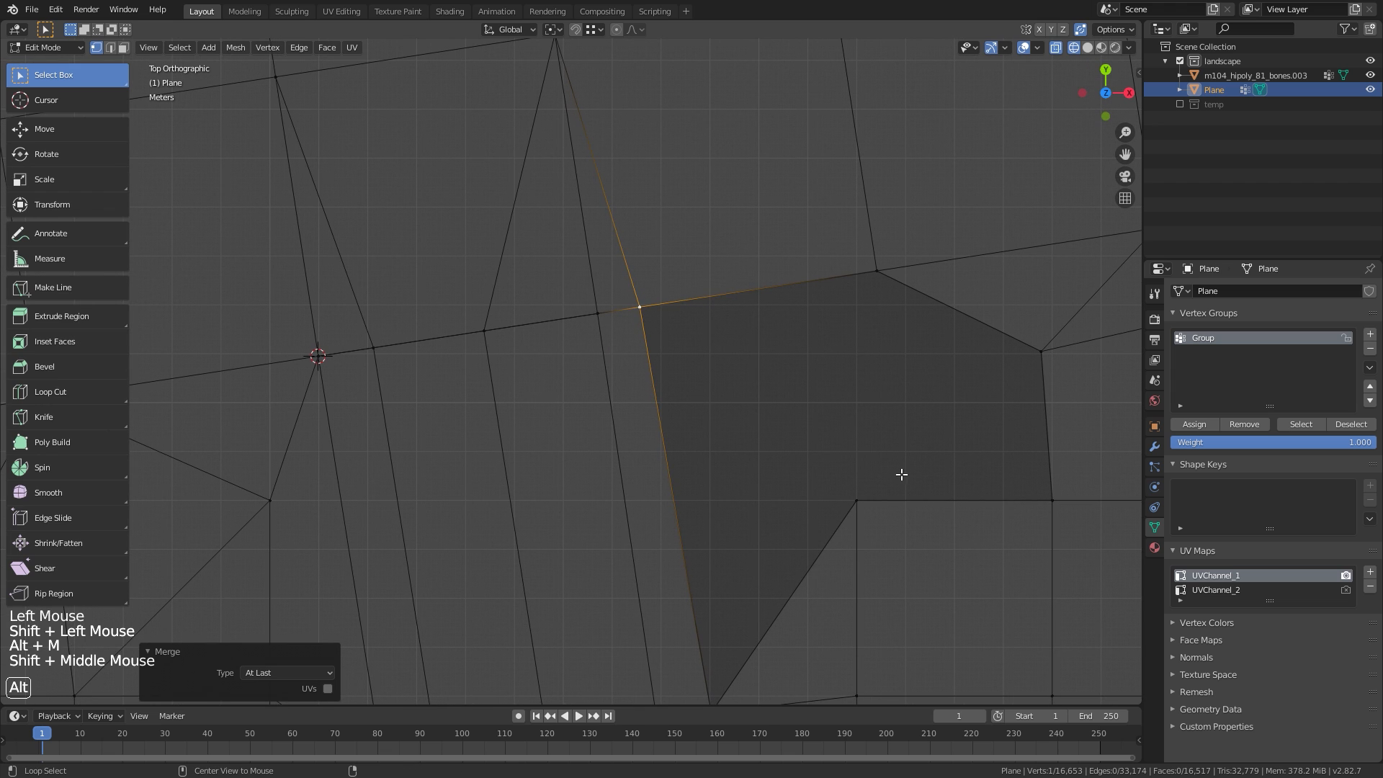
Fill the remaining gap between the road, rectangle and terrain, triangulate it, and restore the textured viewport shading
{"action": "key", "text": "alt+a"}
{"action": "middle_click_drag", "start_coordinate": [828, 437], "coordinate": [719, 425], "text": "shift"}
{"action": "key", "text": "2"}
{"action": "left_click", "coordinate": [726, 530], "text": "alt"}
{"action": "key", "text": "f"}
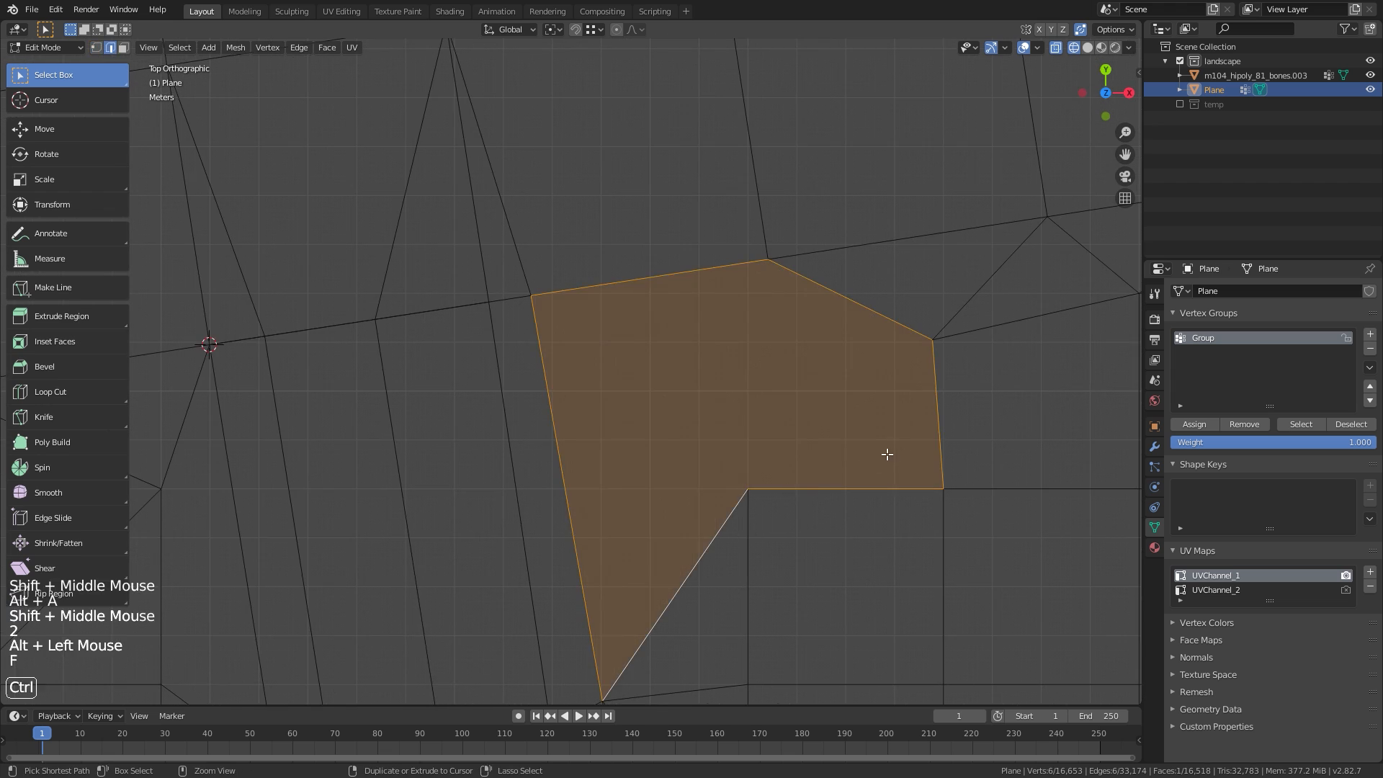
{"action": "key", "text": "ctrl+t"}
{"action": "middle_click_drag", "start_coordinate": [747, 272], "coordinate": [771, 284], "text": "shift"}
{"action": "key", "text": "z"}
{"action": "left_click", "coordinate": [756, 638]}
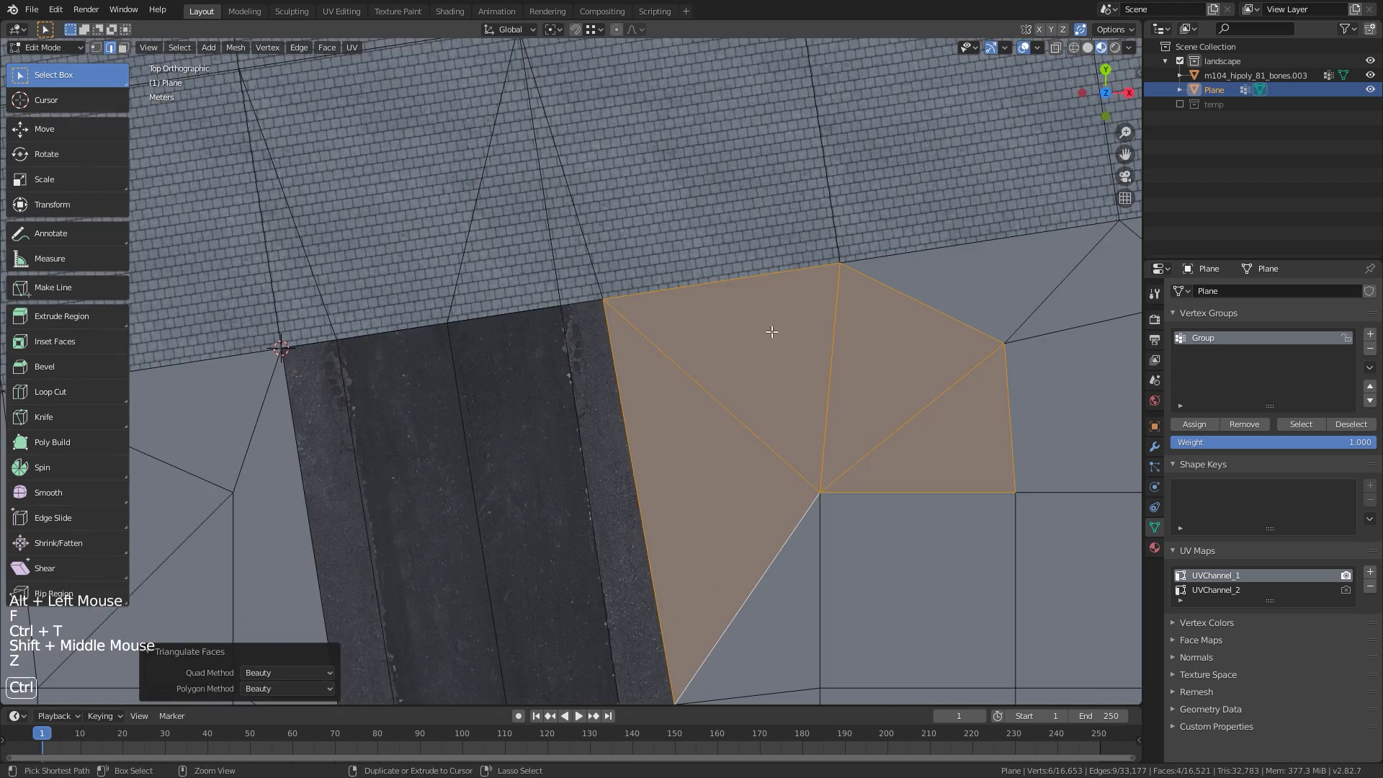
Return to Object Mode and inspect the stitched rectangle and the road junction in perspective
{"action": "key", "text": "alt+a"}
{"action": "middle_click_drag", "start_coordinate": [772, 332], "coordinate": [685, 529], "text": "ctrl"}
{"action": "middle_click_drag", "start_coordinate": [612, 361], "coordinate": [713, 259]}
{"action": "middle_click_drag", "start_coordinate": [626, 101], "coordinate": [645, 608], "text": "shift"}
{"action": "left_click", "coordinate": [635, 380]}
{"action": "key", "text": "q"}
{"action": "left_click", "coordinate": [634, 383]}
{"action": "middle_click_drag", "start_coordinate": [684, 238], "coordinate": [718, 375], "text": "ctrl"}
{"action": "middle_click_drag", "start_coordinate": [718, 375], "coordinate": [684, 432]}
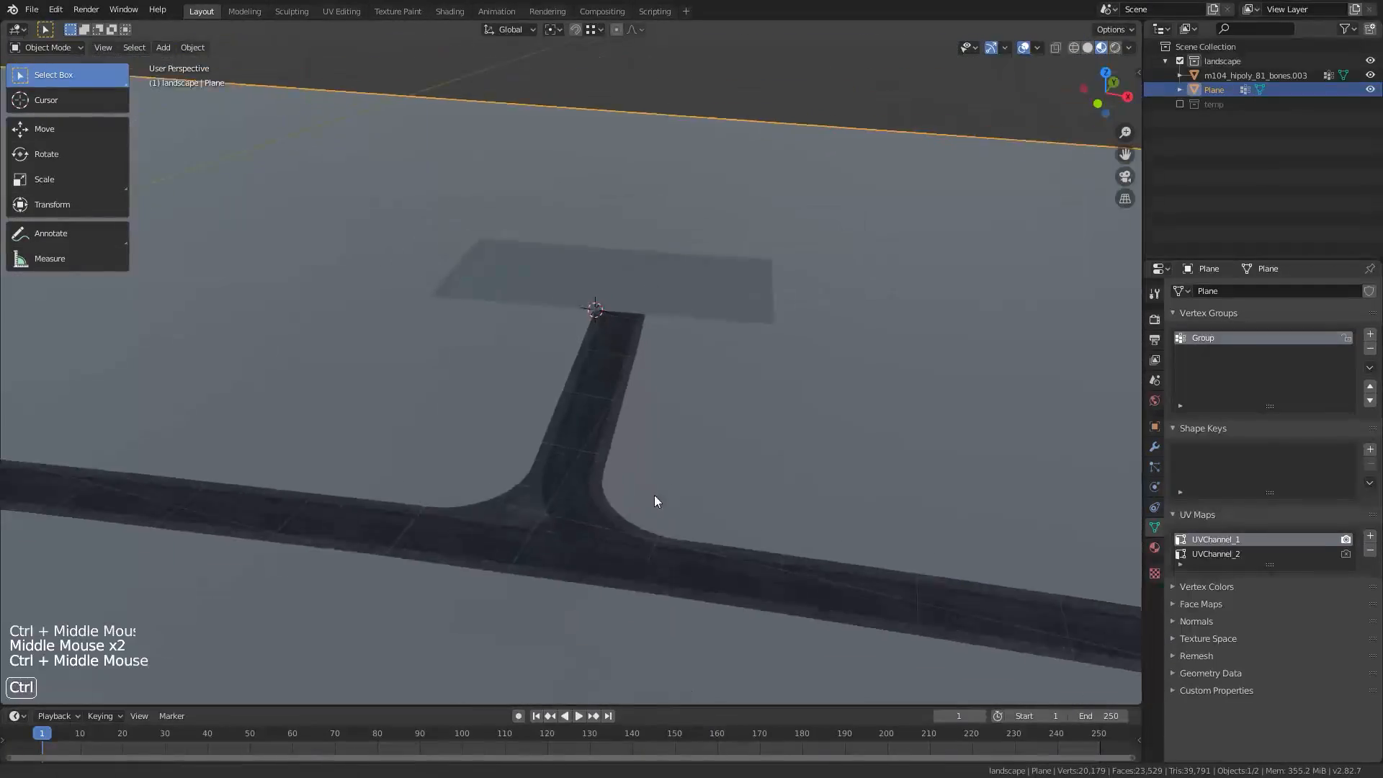
{"action": "middle_click_drag", "start_coordinate": [654, 495], "coordinate": [1095, 415], "text": "shift"}
Rename the terrain's material Material.001 as world
{"action": "left_click", "coordinate": [1154, 549]}
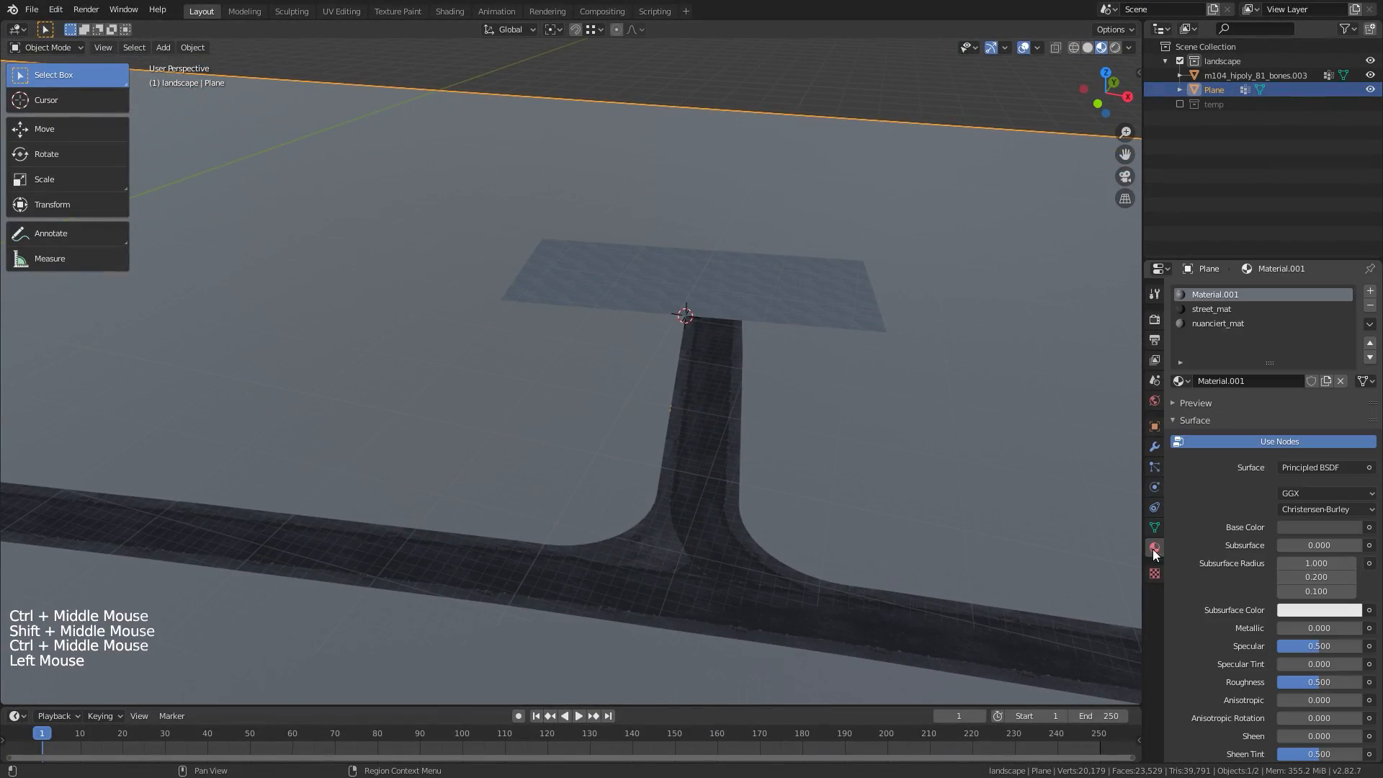
{"action": "double_click", "coordinate": [1225, 294]}
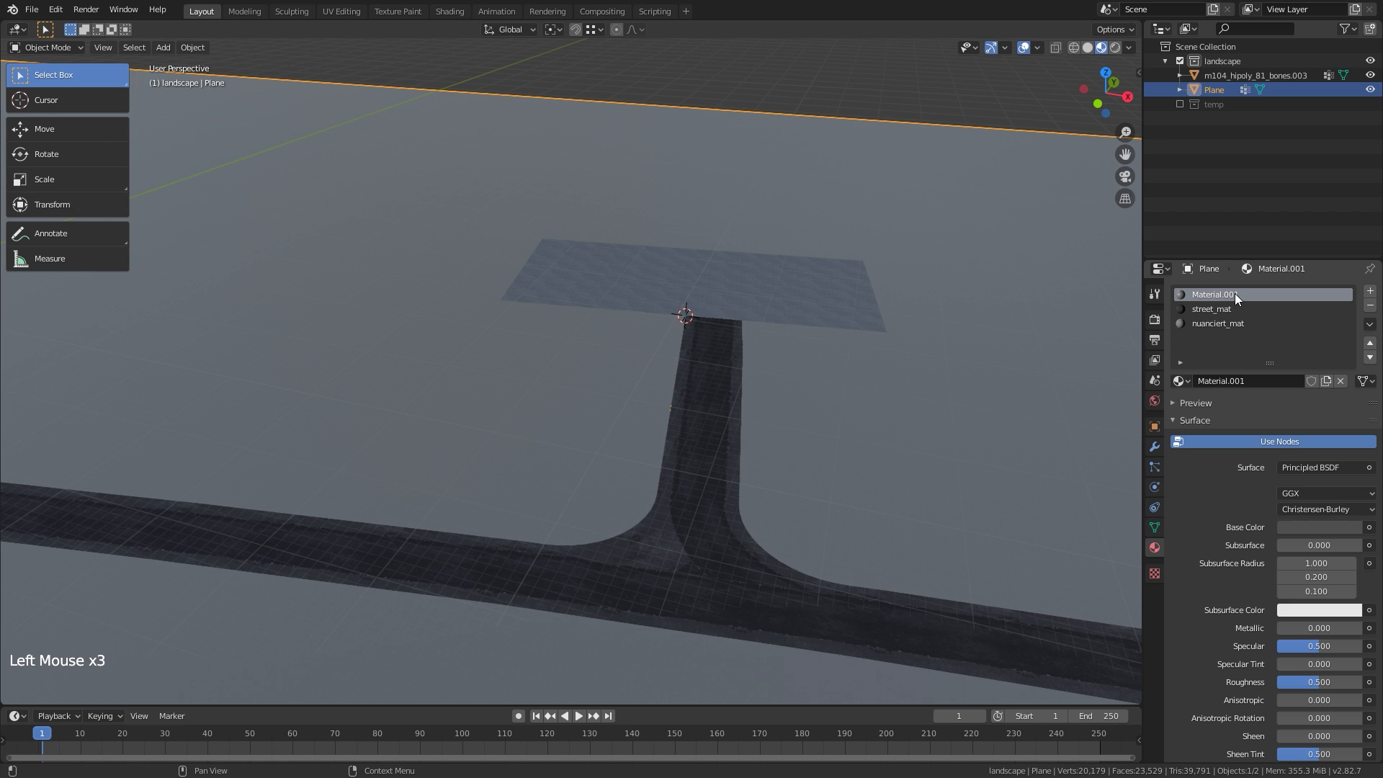
{"action": "type", "text": "world"}
{"action": "key", "text": "Return"}
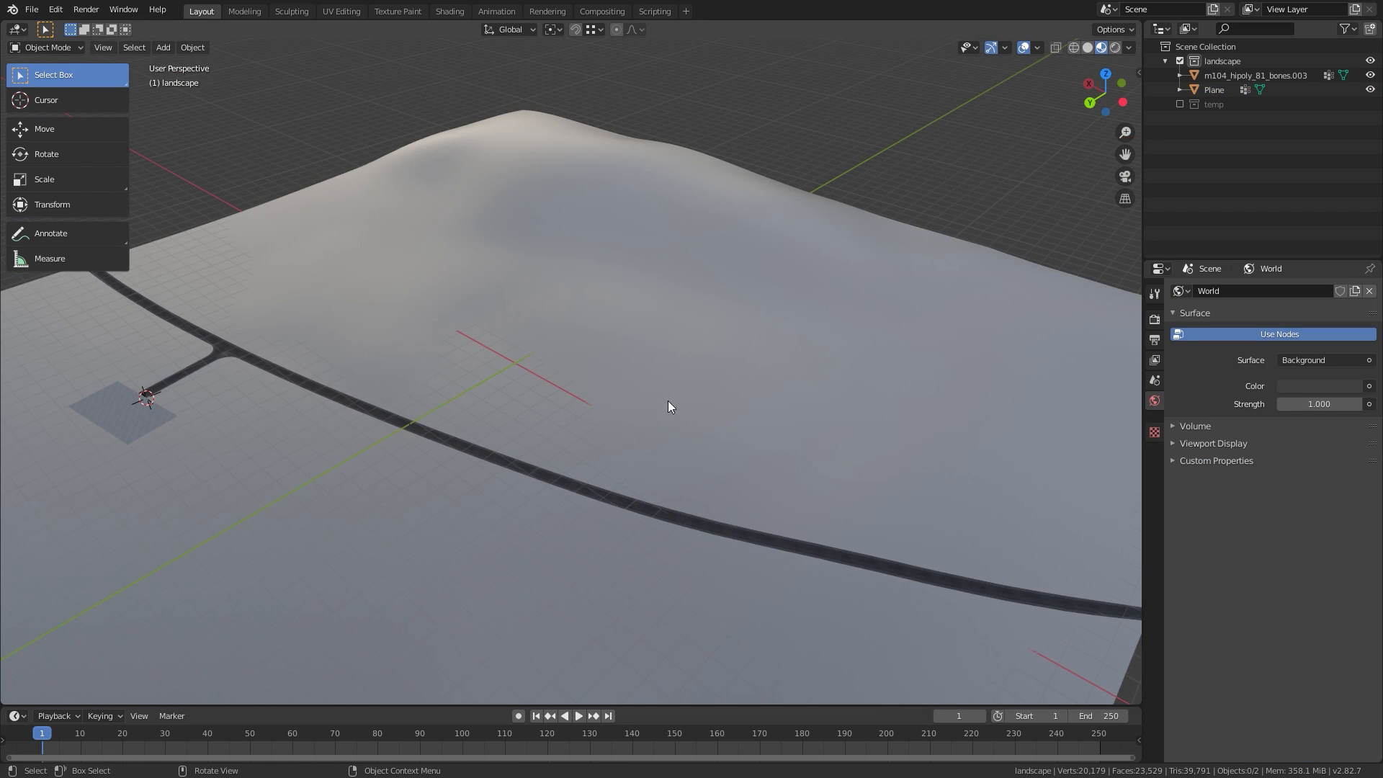
Add a plane at the 3D cursor and scale it up until it is somewhat larger than the textured rectangle
{"action": "key", "text": "shift+a"}
{"action": "left_click", "coordinate": [771, 364]}
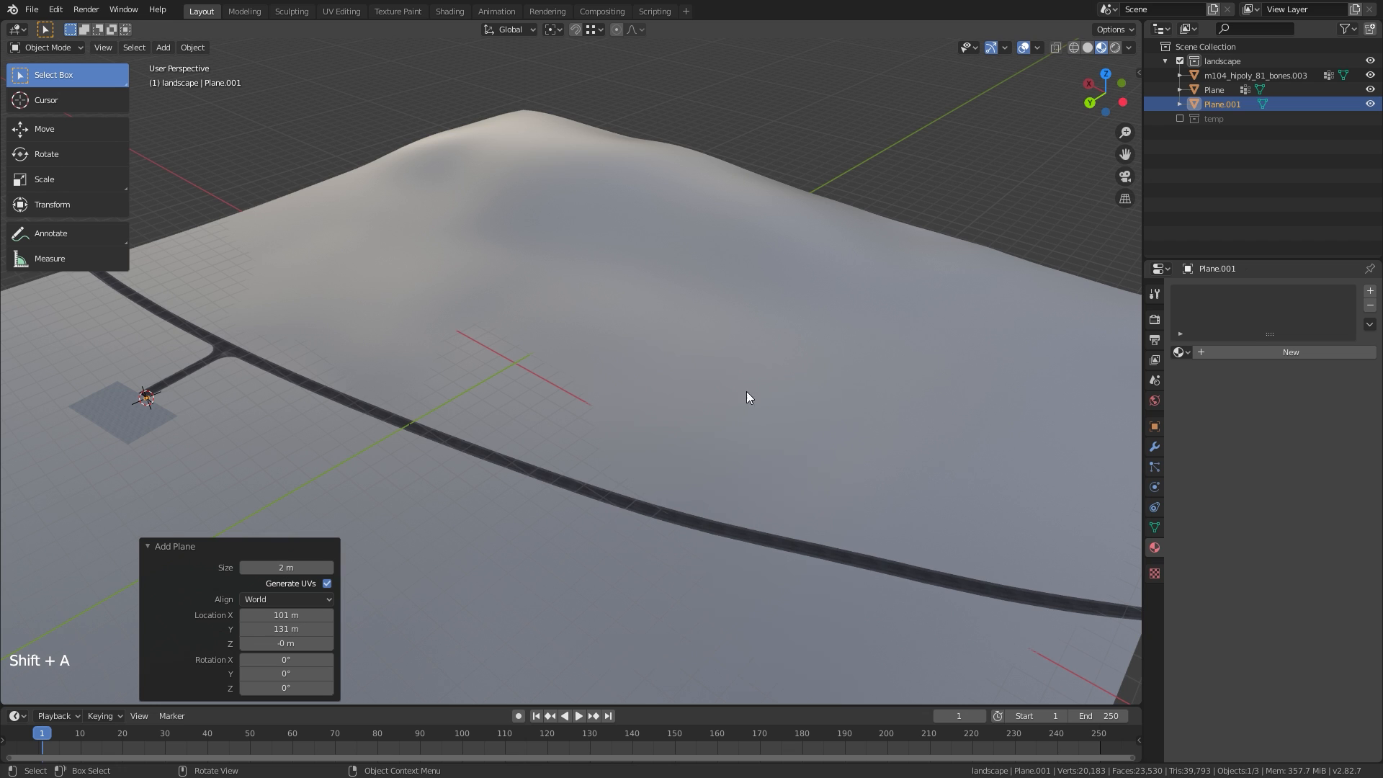
{"action": "key", "text": "s"}
{"action": "left_click", "coordinate": [634, 529]}
{"action": "middle_click_drag", "start_coordinate": [634, 529], "coordinate": [510, 553], "text": "ctrl"}
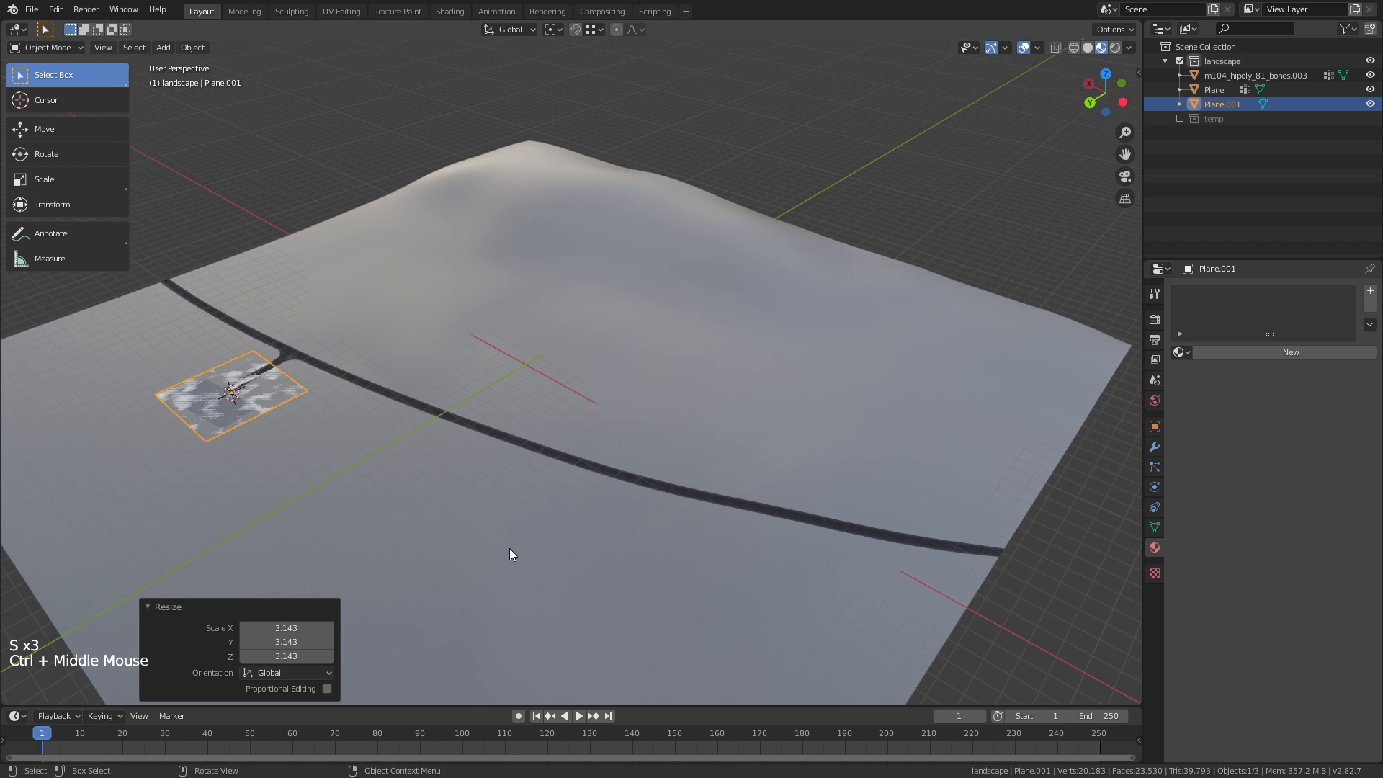
Move the plane across the road onto the terrain's lower-left area in top view, with a final offset of -110 m X and -90.6 m Y
{"action": "key", "text": "g"}
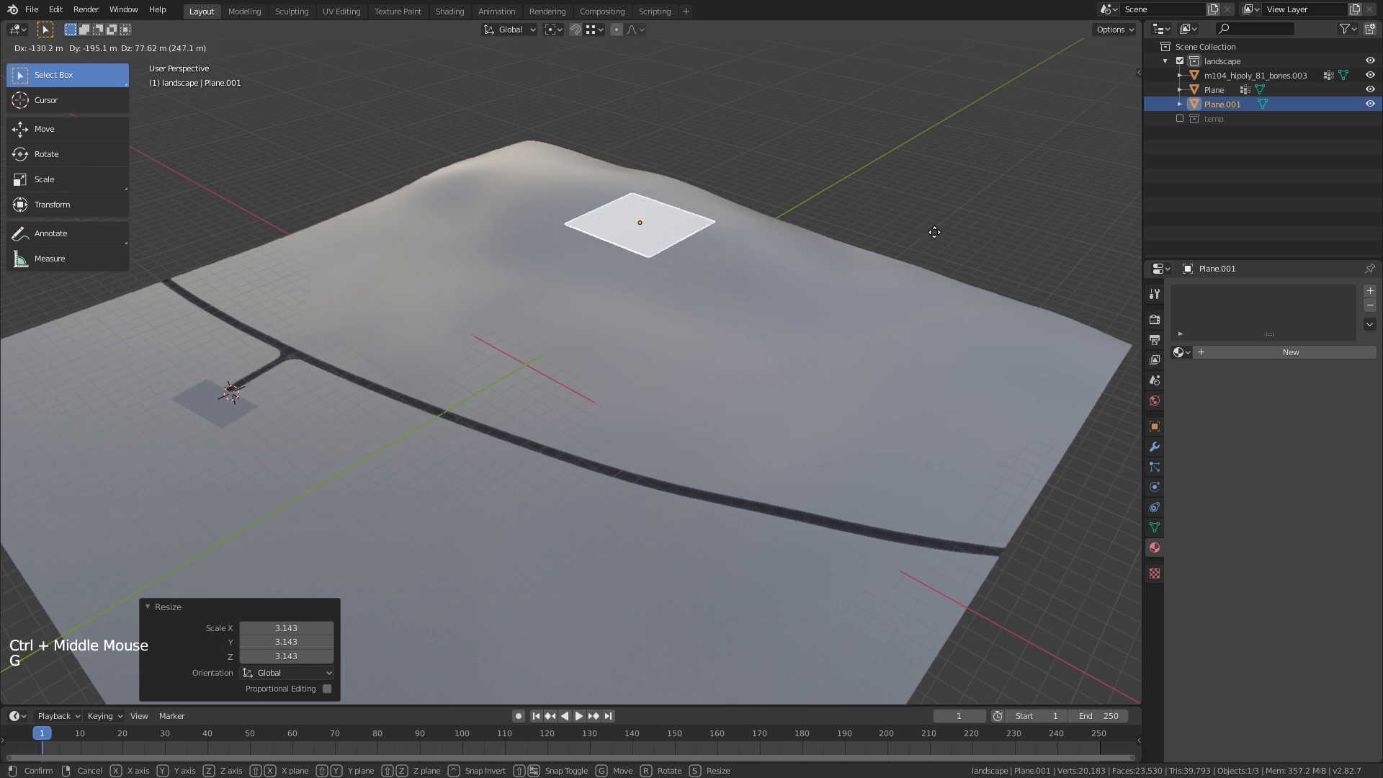
{"action": "left_click", "coordinate": [859, 196]}
{"action": "key", "text": "KP_7"}
{"action": "middle_click_drag", "start_coordinate": [637, 464], "coordinate": [768, 320], "text": "shift"}
{"action": "key", "text": "g"}
{"action": "left_click", "coordinate": [652, 416]}
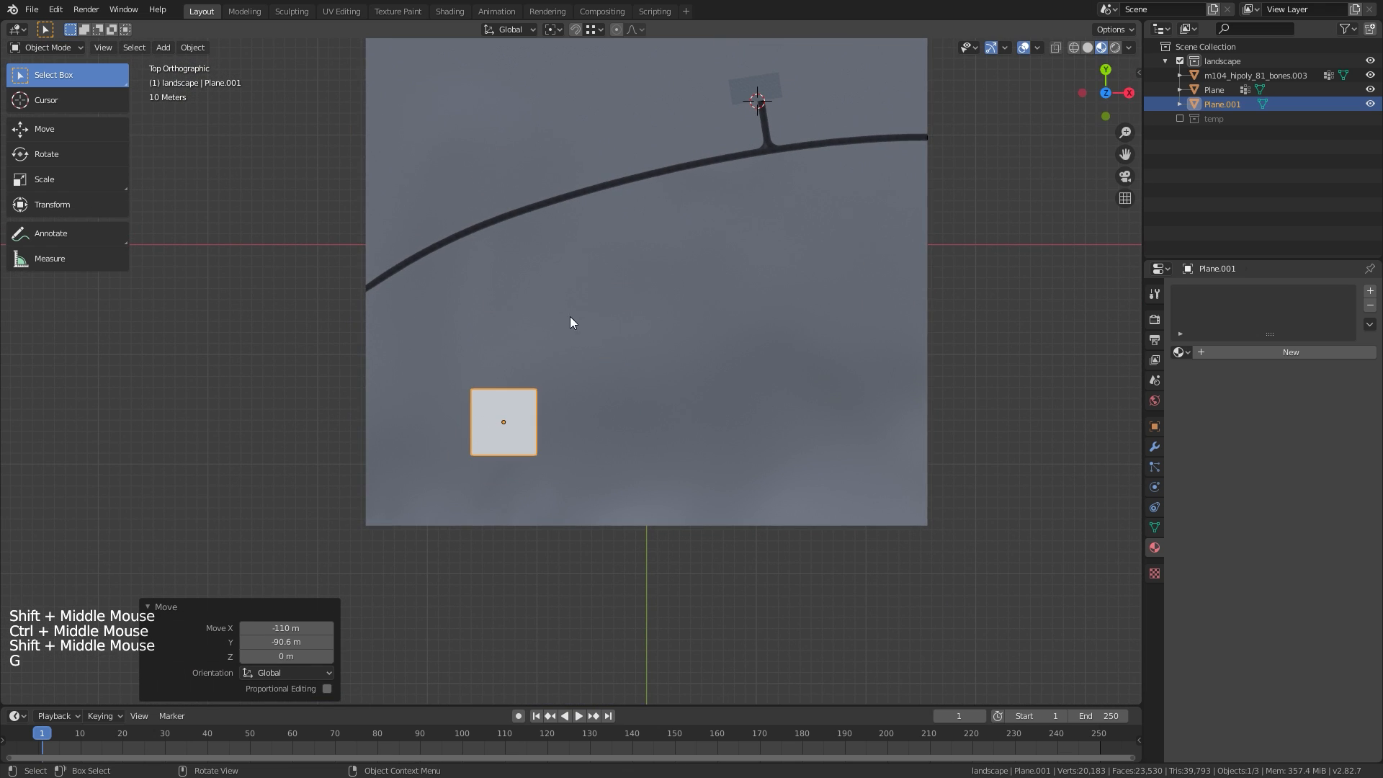
Scale the plane by 3.117, shift it farther inside the terrain's border, and scale it by 0.956
{"action": "middle_click_drag", "start_coordinate": [570, 322], "coordinate": [575, 292], "text": "shift"}
{"action": "key", "text": "s"}
{"action": "left_click", "coordinate": [793, 376]}
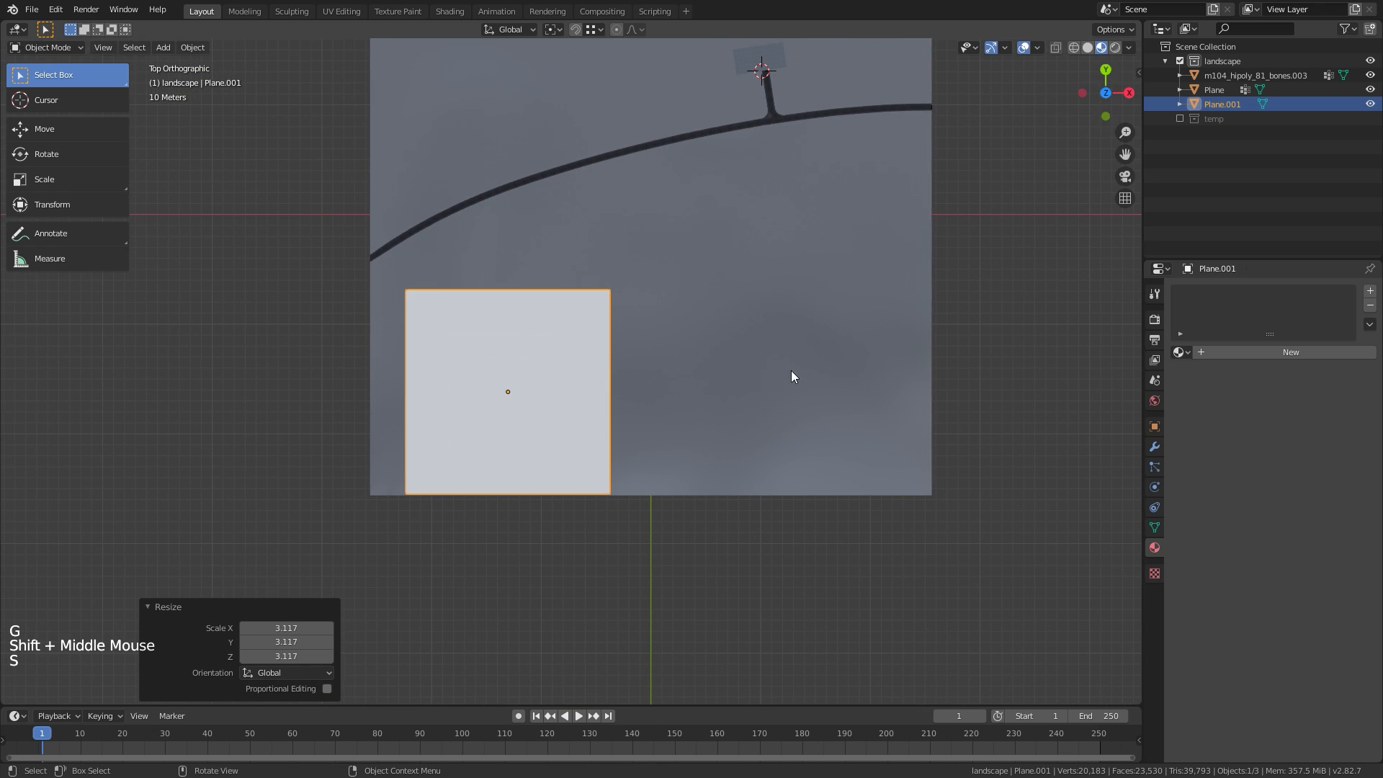
{"action": "key", "text": "g"}
{"action": "left_click", "coordinate": [833, 328]}
{"action": "mouse_move", "coordinate": [735, 362]}
{"action": "middle_mouse_down", "text": "shift"}
{"action": "mouse_move", "coordinate": [751, 373]}
{"action": "mouse_move", "coordinate": [717, 347]}
{"action": "middle_mouse_up", "text": "shift"}
{"action": "key", "text": "s"}
{"action": "left_click", "coordinate": [716, 395]}
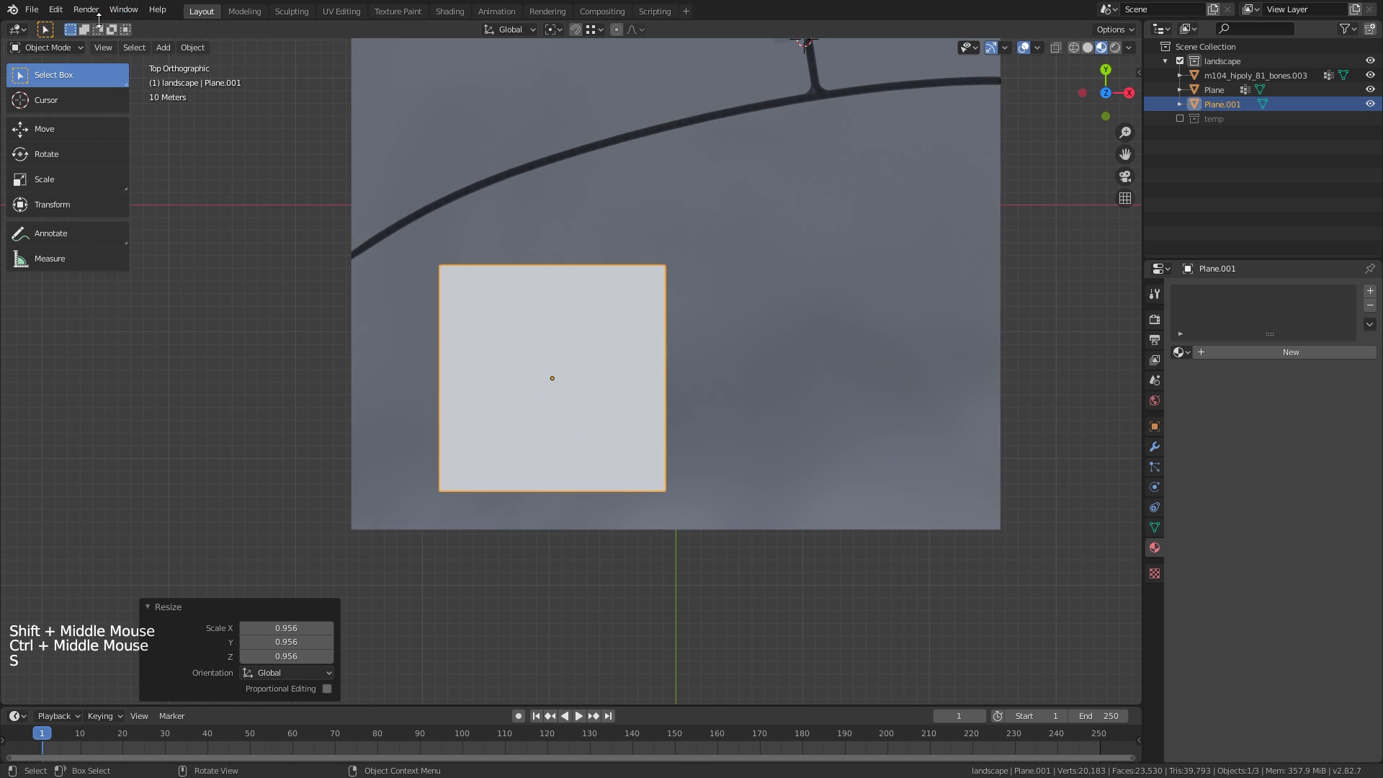
Enter Edit Mode on the plane and delete only its face, keeping the outline edges and corner vertices
{"action": "left_click", "coordinate": [47, 47]}
{"action": "left_click", "coordinate": [50, 78]}
{"action": "middle_click_drag", "start_coordinate": [618, 392], "coordinate": [637, 401], "text": "ctrl"}
{"action": "key", "text": "1"}
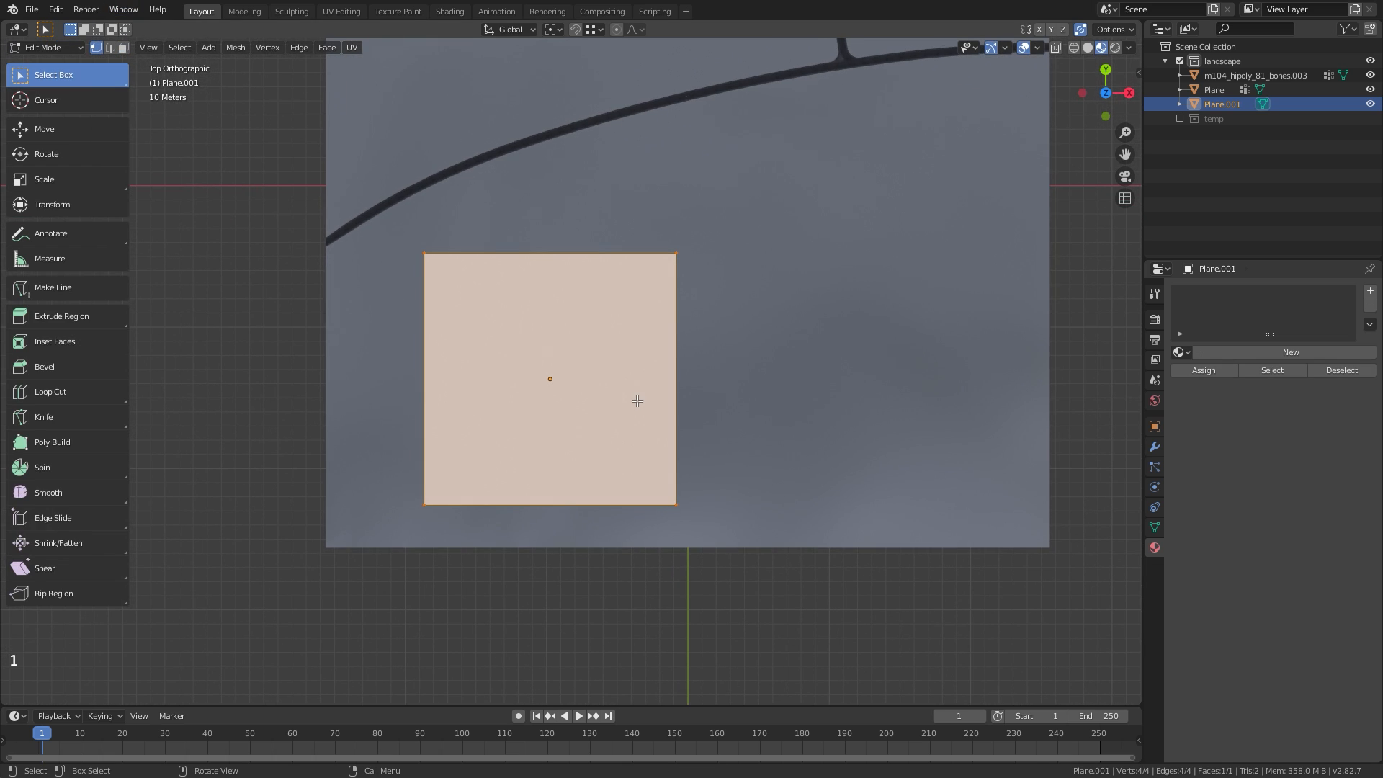
{"action": "key", "text": "x"}
{"action": "left_click", "coordinate": [581, 432]}
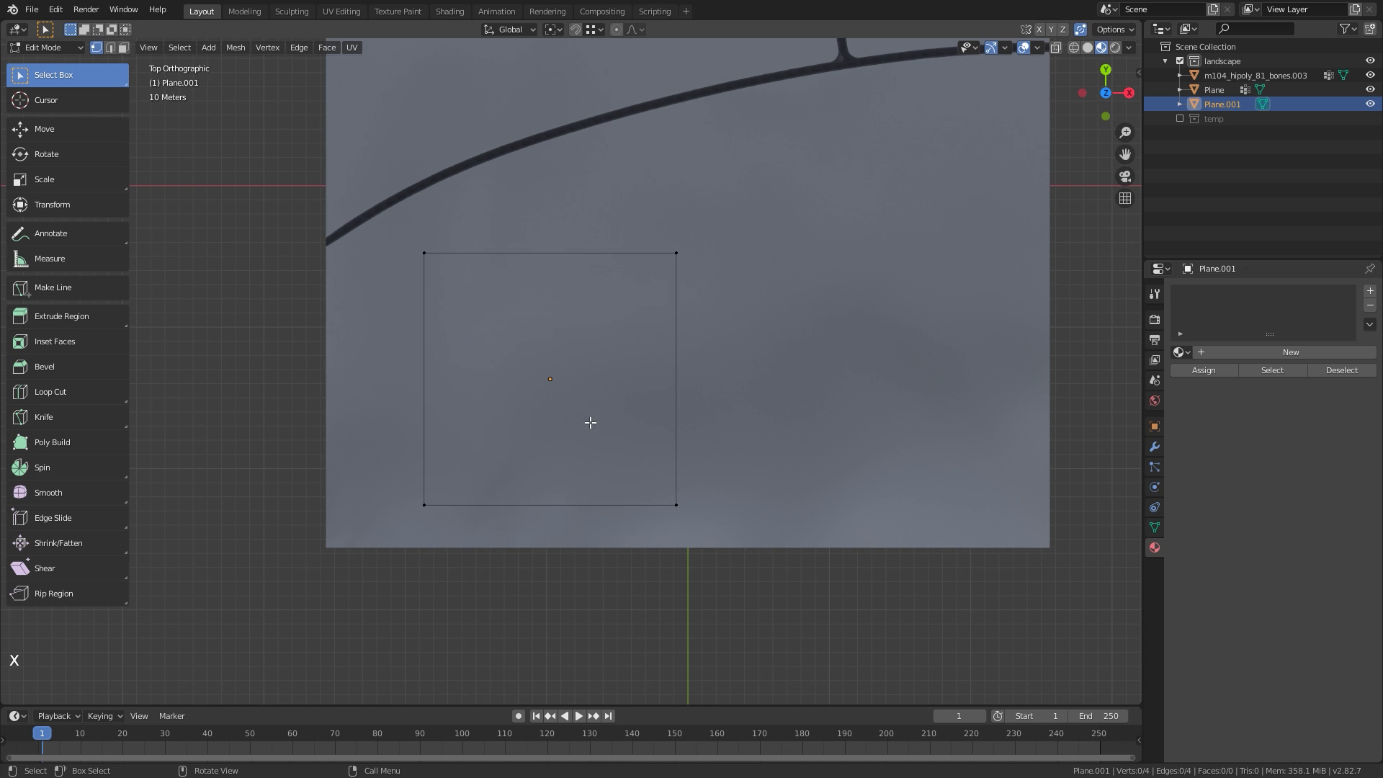
Move the outline's upper-left vertex by -31.7 m in X and -18.3 m in Y
{"action": "key", "text": "1"}
{"action": "middle_click_drag", "start_coordinate": [738, 221], "coordinate": [679, 296], "text": "shift"}
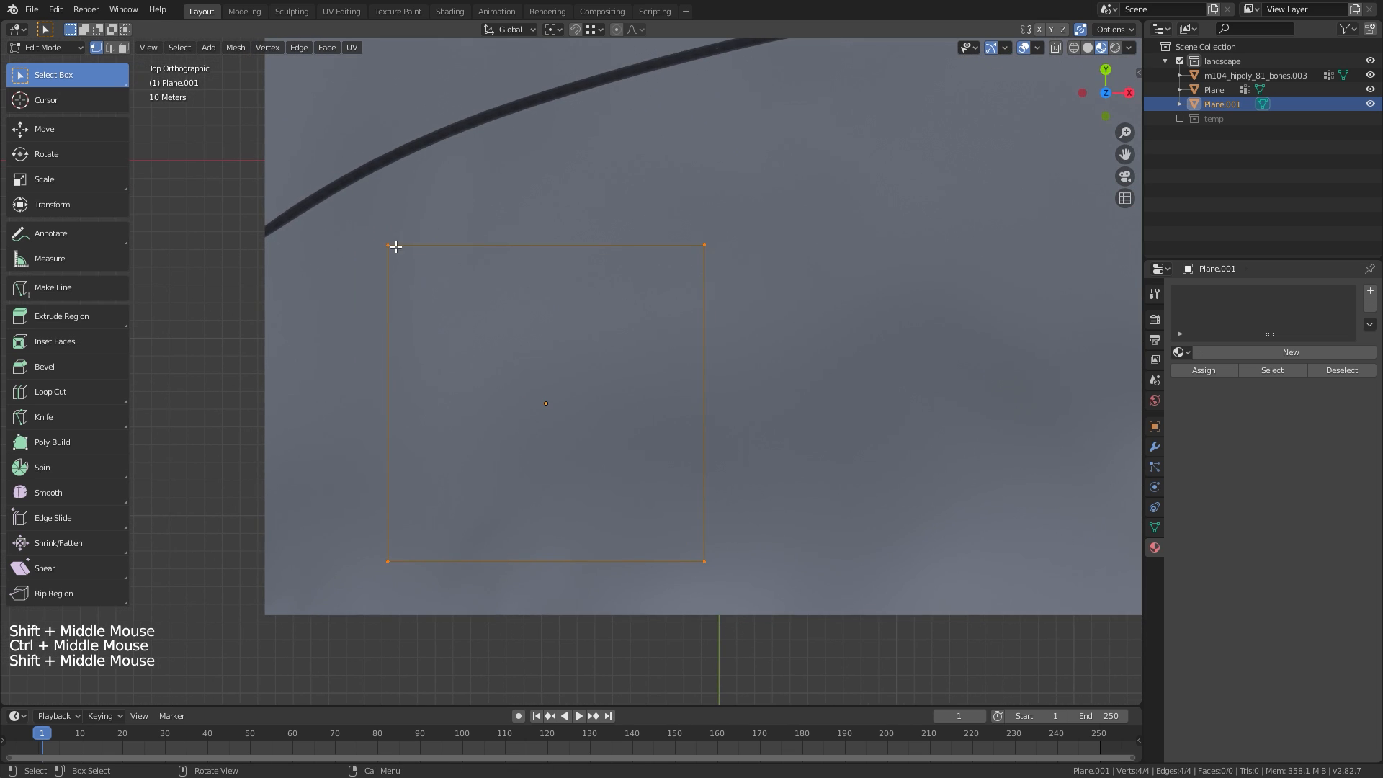
{"action": "left_click", "coordinate": [392, 245]}
{"action": "middle_click_drag", "start_coordinate": [522, 294], "coordinate": [581, 320], "text": "shift"}
{"action": "key", "text": "g"}
{"action": "left_click", "coordinate": [452, 353]}
Move the outline's lower-left vertex inward, with a final offset of 41 m in X and 5.68 m in Y
{"action": "left_click", "coordinate": [451, 585]}
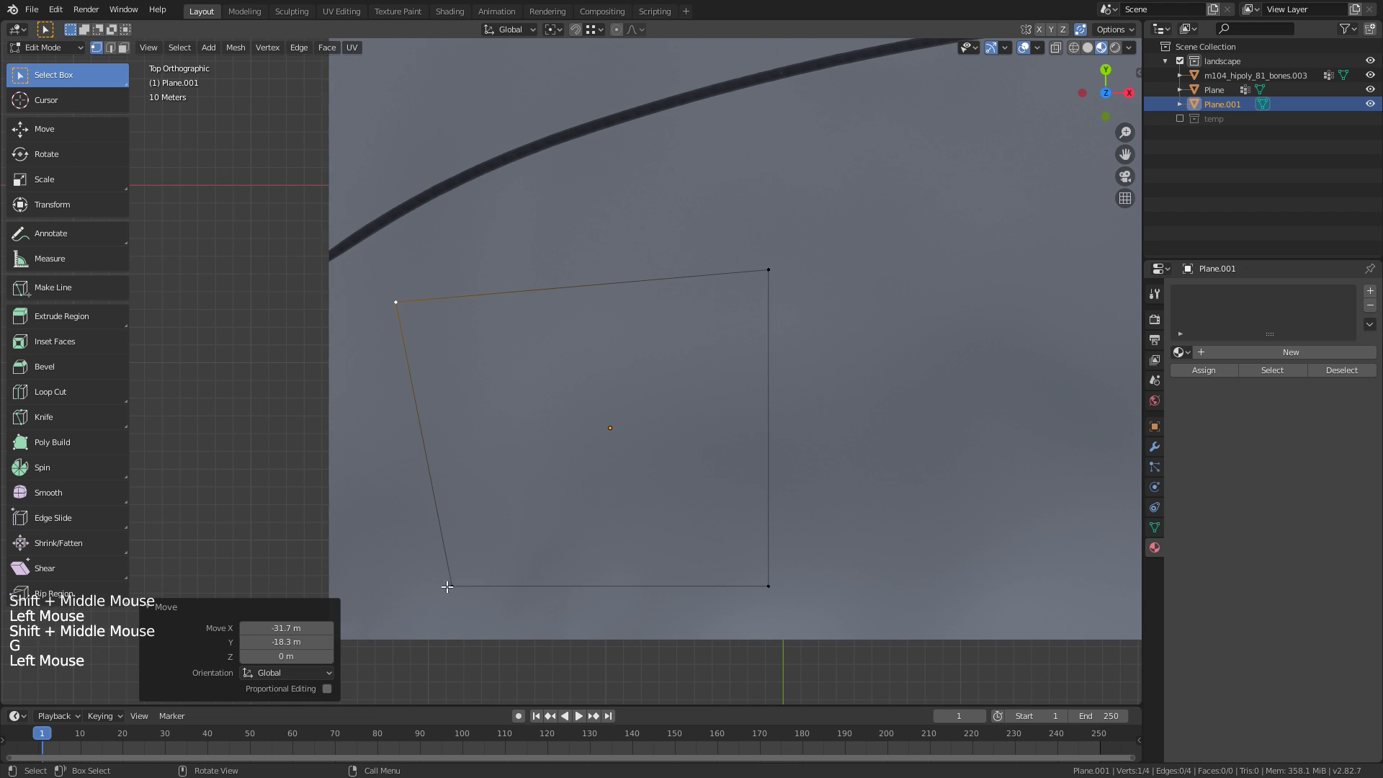
{"action": "middle_click_drag", "start_coordinate": [452, 585], "coordinate": [481, 511], "text": "shift"}
{"action": "key", "text": "g"}
{"action": "left_click", "coordinate": [484, 504]}
{"action": "key", "text": "g"}
{"action": "left_click", "coordinate": [551, 510]}
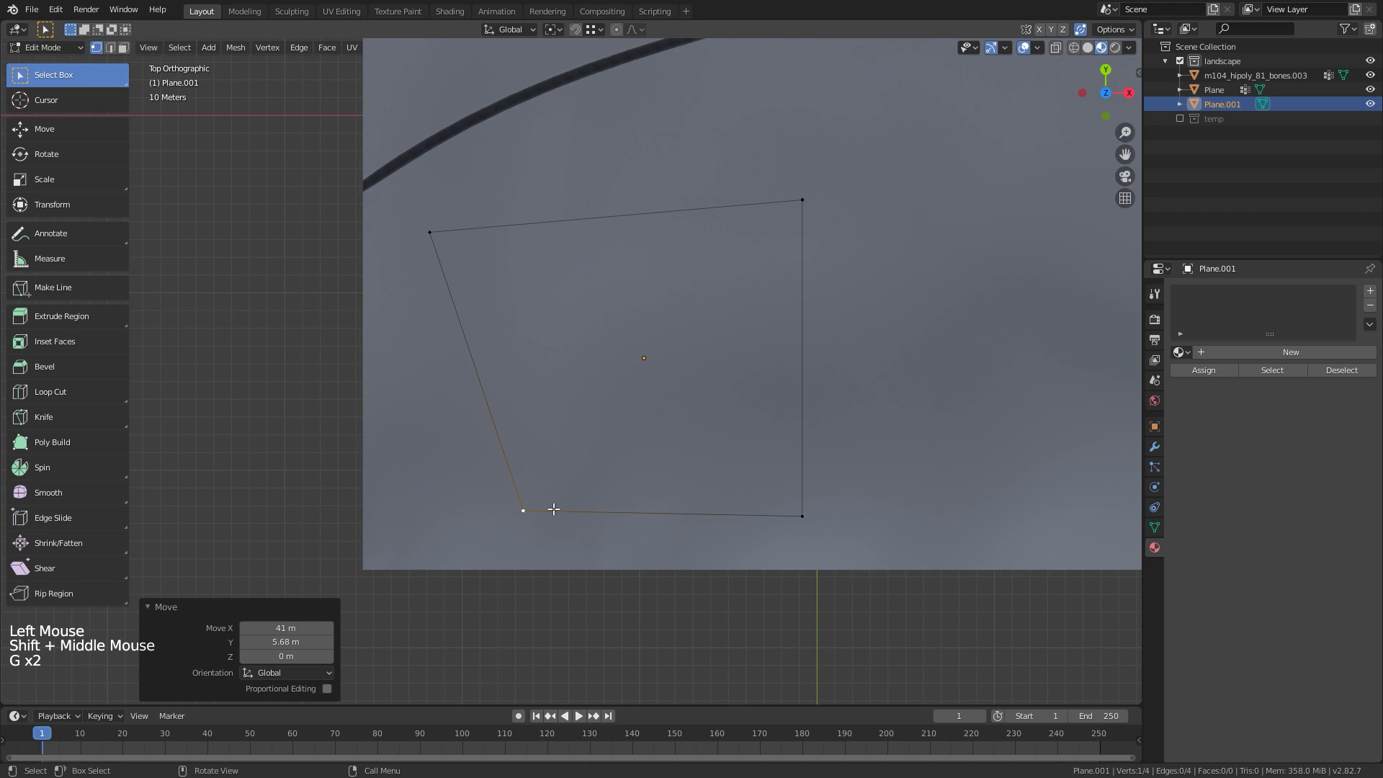
Nudge the outline's lower-left vertex and move its lower-right vertex by about 26.4 m in X and 40.6 m in Y
{"action": "middle_click_drag", "start_coordinate": [571, 494], "coordinate": [512, 492], "text": "shift"}
{"action": "key", "text": "g"}
{"action": "left_click", "coordinate": [525, 492]}
{"action": "left_click", "coordinate": [745, 491]}
{"action": "key", "text": "g"}
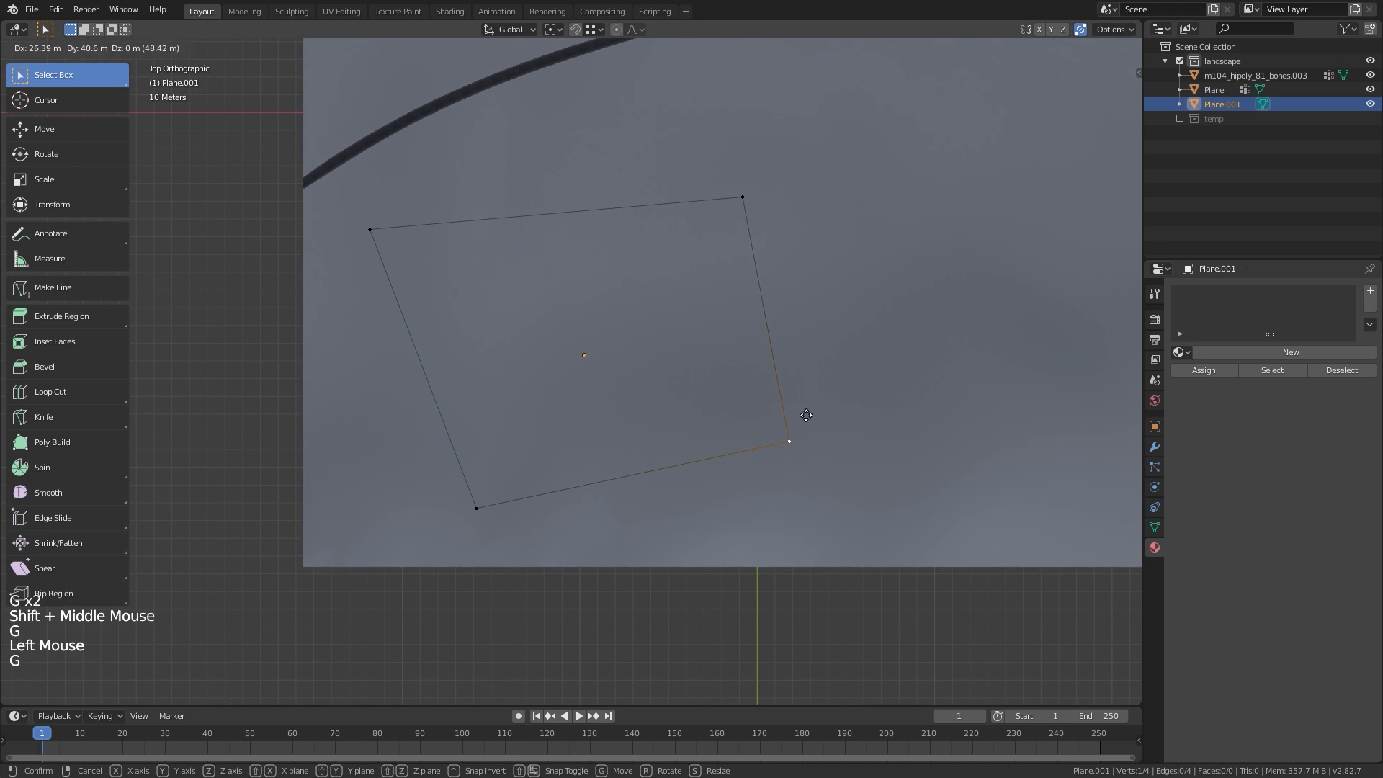
{"action": "left_click", "coordinate": [807, 415]}
Move the outline's upper-right vertex inward along X and slightly up along Y so the top edge slopes up toward the road
{"action": "middle_click_drag", "start_coordinate": [762, 371], "coordinate": [761, 559], "text": "shift"}
{"action": "left_click", "coordinate": [747, 374]}
{"action": "key", "text": "g"}
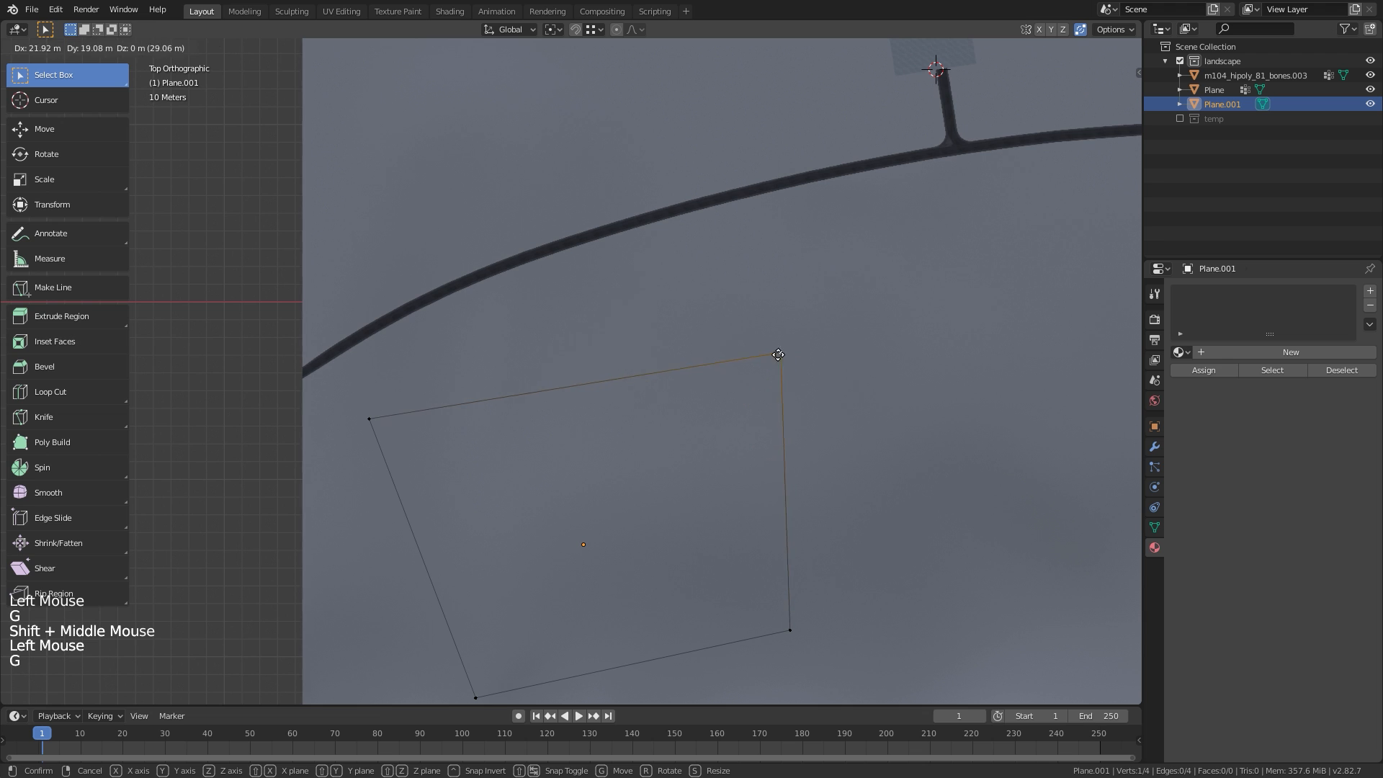
{"action": "left_click", "coordinate": [735, 350]}
{"action": "middle_click_drag", "start_coordinate": [735, 388], "coordinate": [743, 440], "text": "shift"}
{"action": "middle_click_drag", "start_coordinate": [745, 372], "coordinate": [766, 352], "text": "shift"}
{"action": "middle_click_drag", "start_coordinate": [766, 404], "coordinate": [724, 323], "text": "ctrl"}
{"action": "key", "text": "g"}
{"action": "left_click", "coordinate": [691, 375]}
{"action": "key", "text": "g"}
{"action": "left_click", "coordinate": [708, 305]}
Shift the outline's lower-right vertex slightly inward along X
{"action": "left_click", "coordinate": [793, 536]}
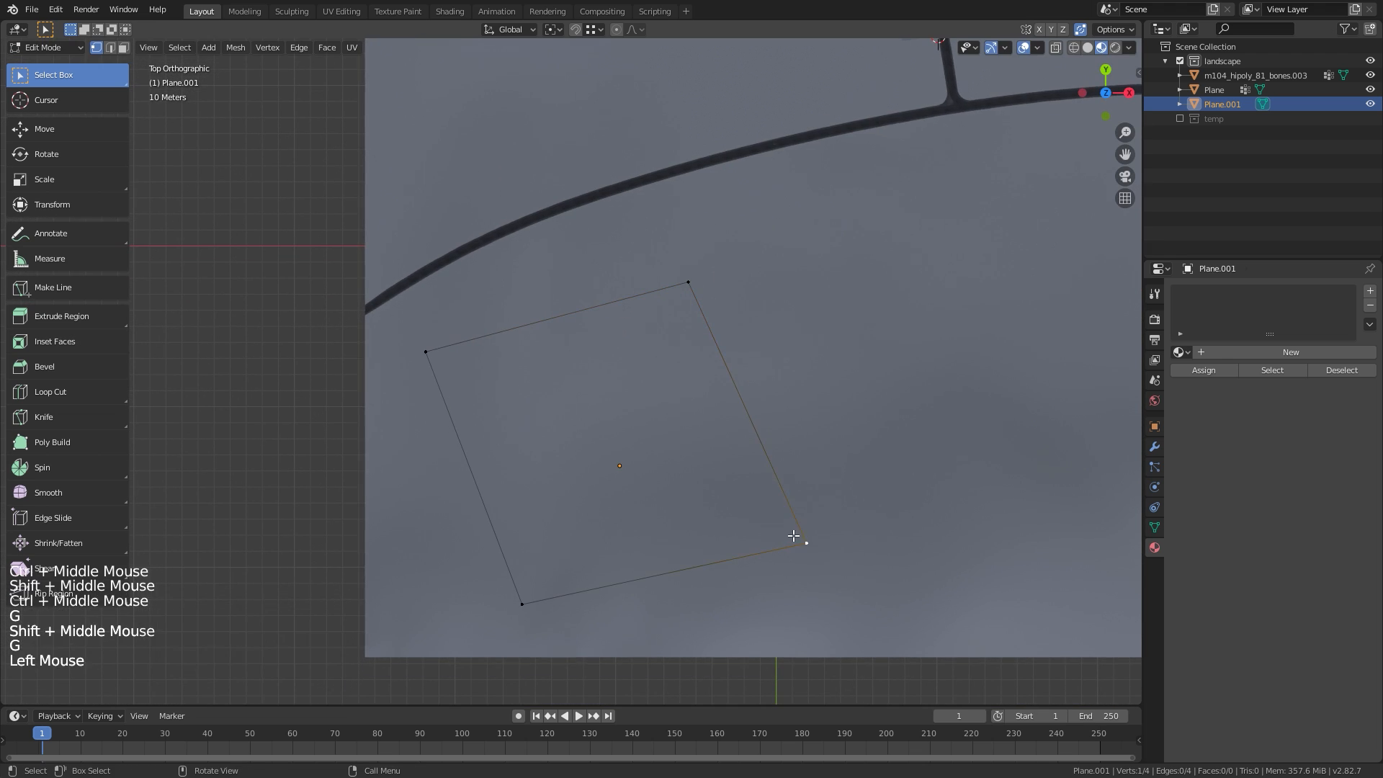
{"action": "key", "text": "g"}
{"action": "left_click", "coordinate": [779, 541]}
Subdivide the outline's top edge between its upper-left and upper-right vertices
{"action": "left_click", "coordinate": [427, 352]}
{"action": "left_click", "coordinate": [683, 281], "text": "shift"}
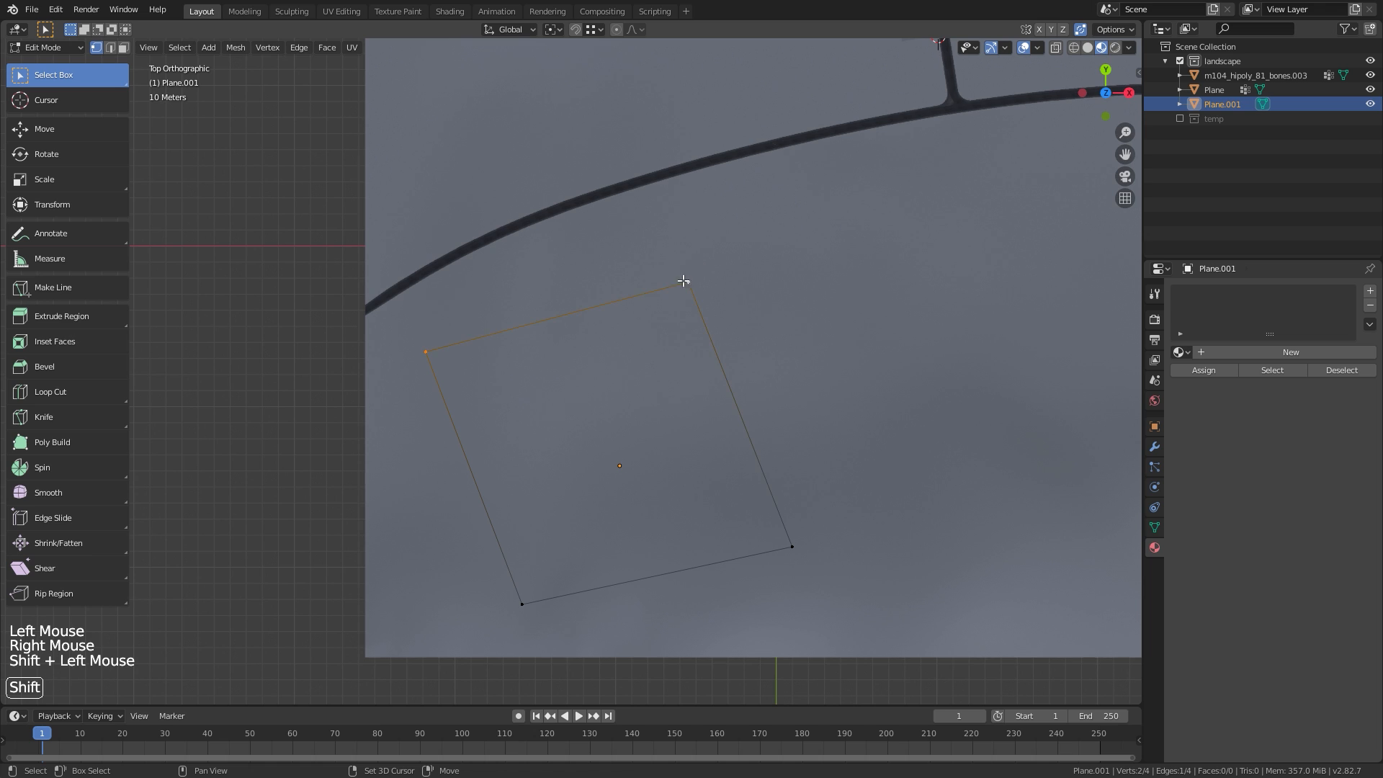
{"action": "right_click", "coordinate": [635, 249]}
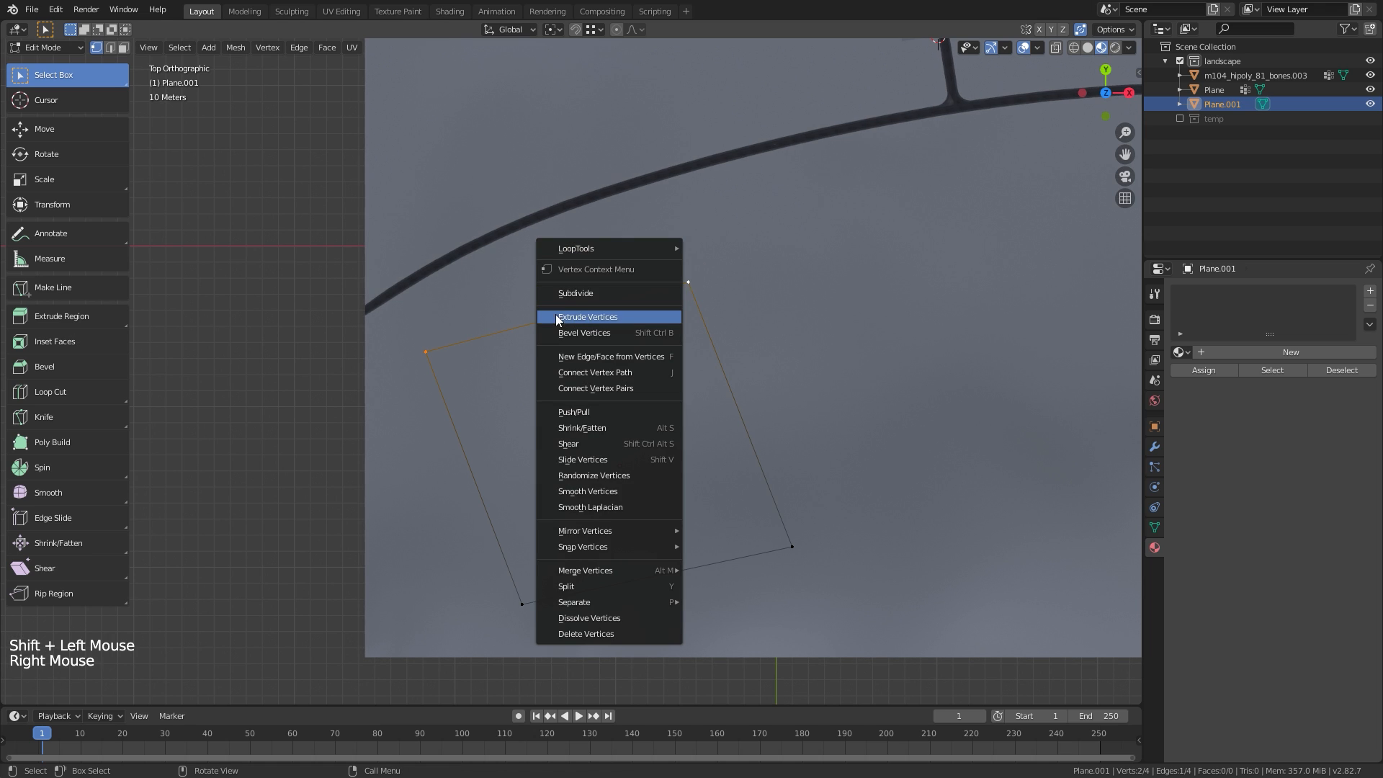
{"action": "left_click", "coordinate": [580, 293]}
Move the outline's upper-left vertex by 23.3 m in X and -67.3 m in Y
{"action": "left_click", "coordinate": [424, 357]}
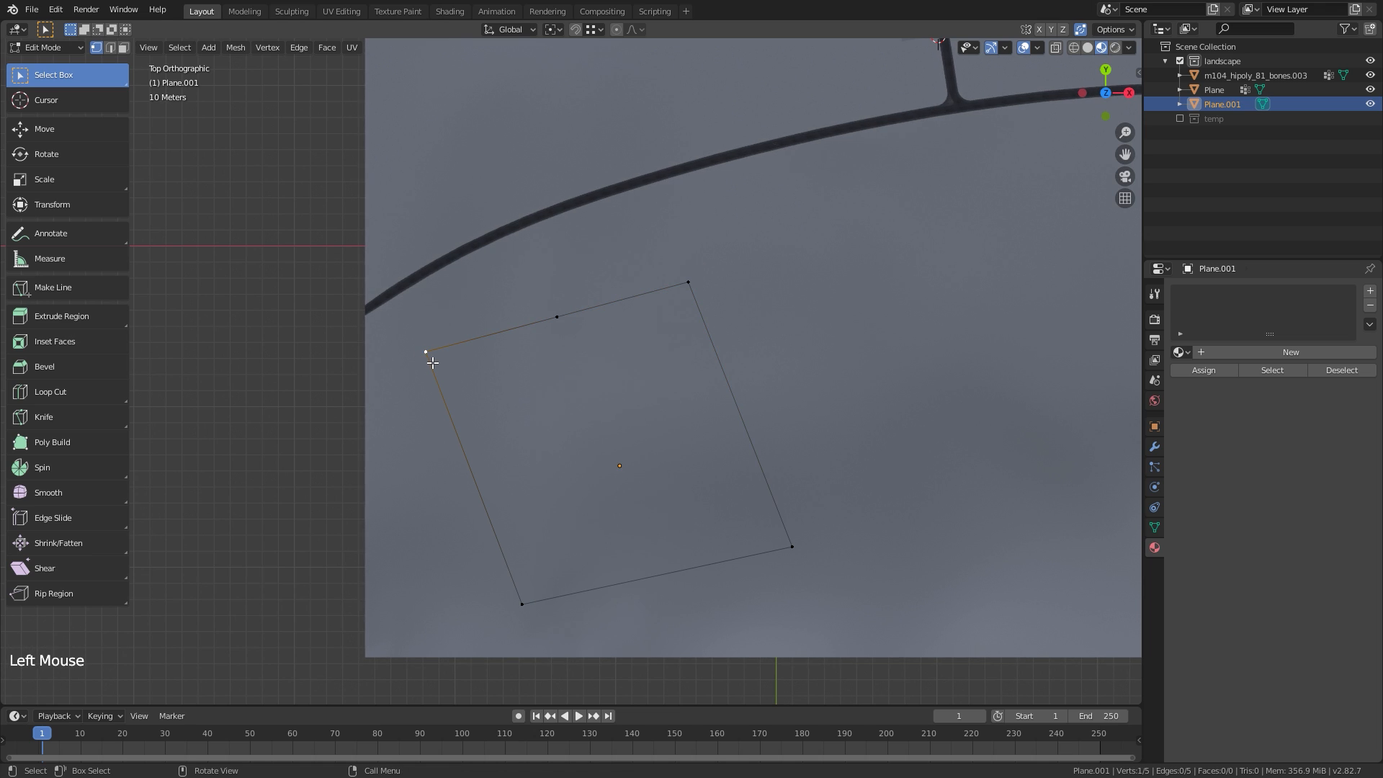
{"action": "key", "text": "g"}
{"action": "left_click", "coordinate": [472, 474]}
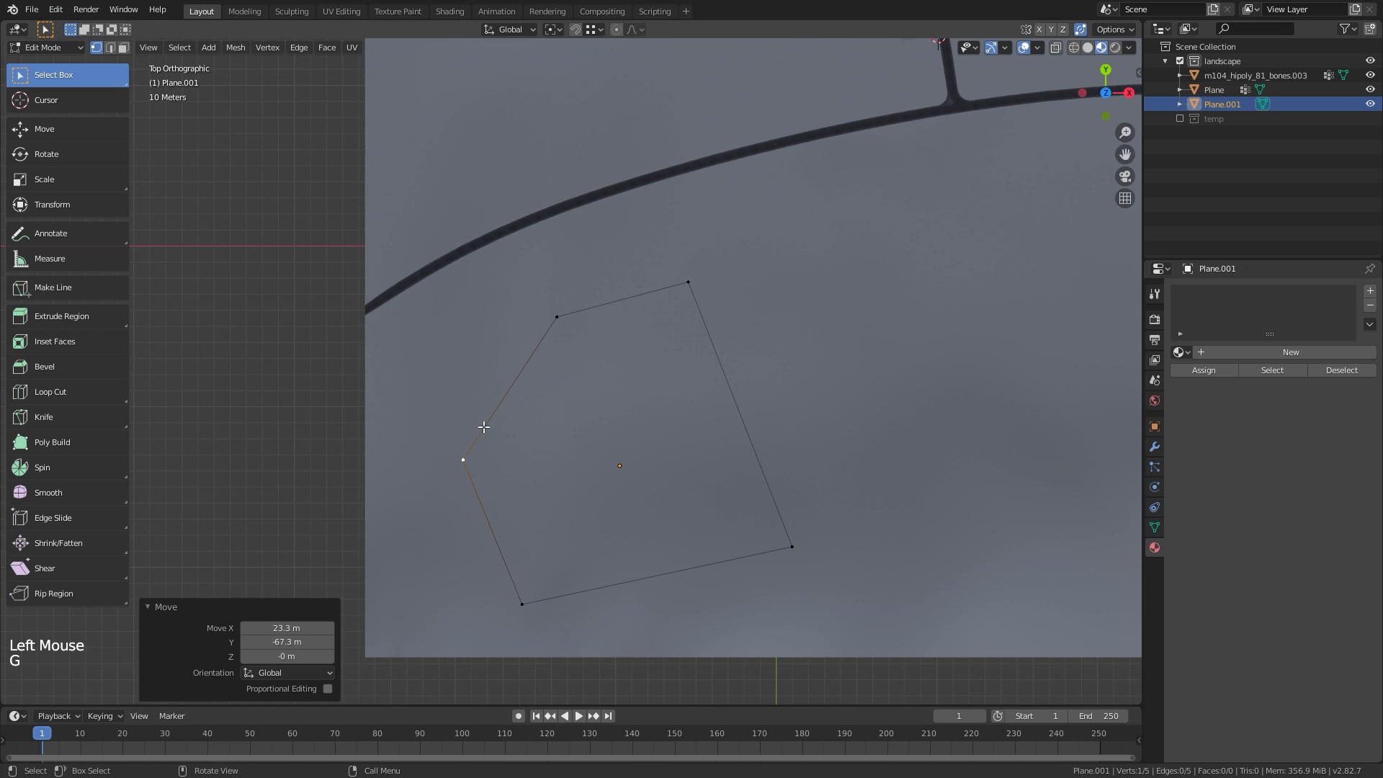
Move the top edge's new middle vertex outward, then adjust it by 3.14 m in X and -5.83 m in Y
{"action": "left_click", "coordinate": [559, 317]}
{"action": "key", "text": "g"}
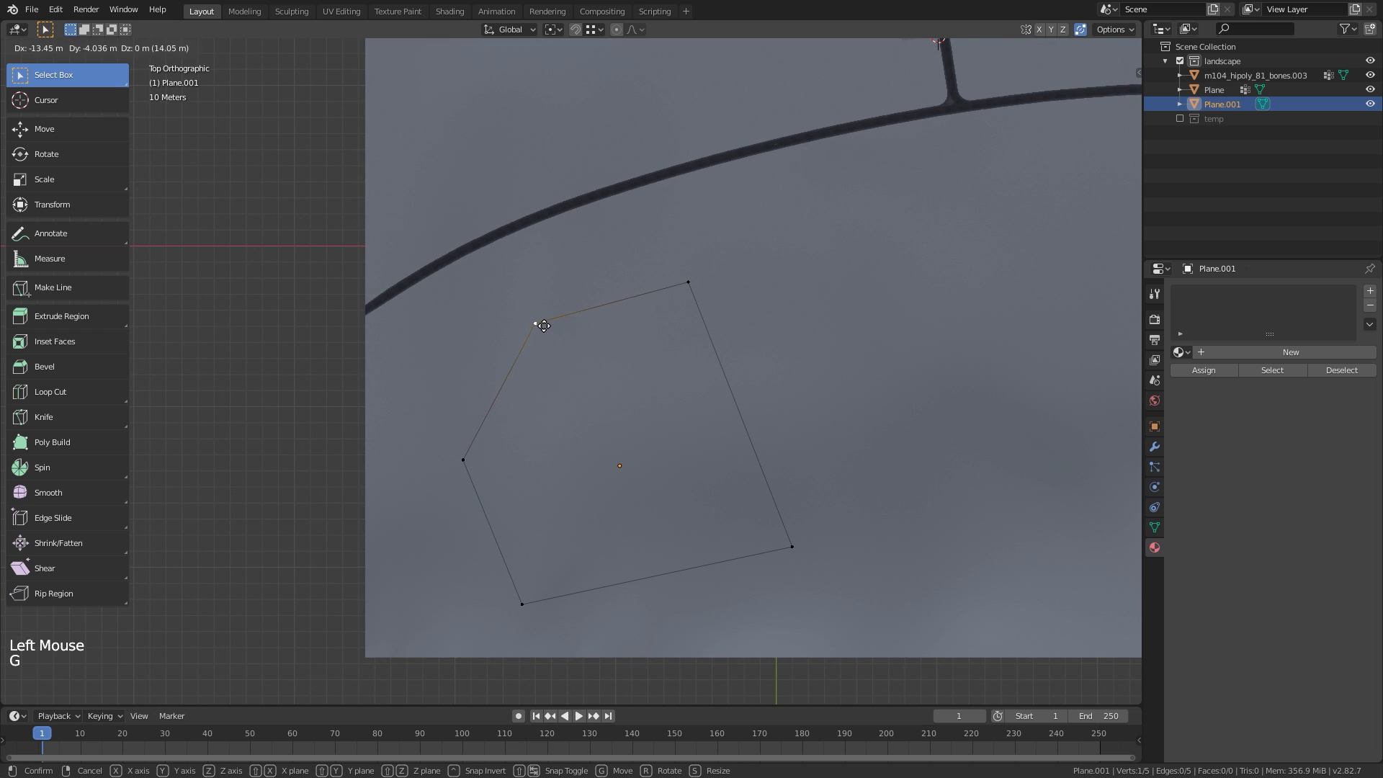
{"action": "left_click", "coordinate": [544, 326]}
{"action": "middle_click_drag", "start_coordinate": [541, 325], "coordinate": [544, 342], "text": "shift"}
{"action": "left_click", "coordinate": [547, 349]}
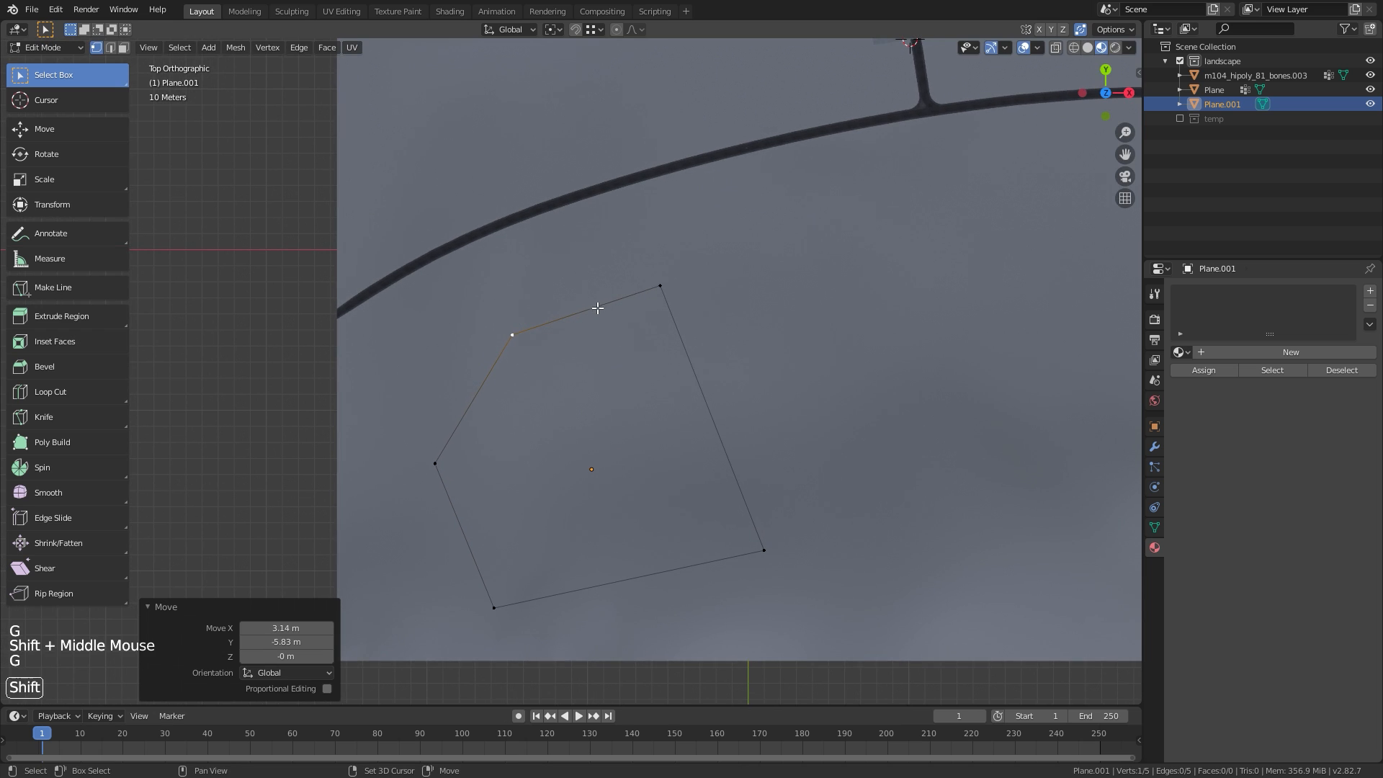
Select all five outline vertices and fill them with a single face
{"action": "middle_click_drag", "start_coordinate": [595, 308], "coordinate": [626, 404], "text": "ctrl"}
{"action": "key", "text": "a"}
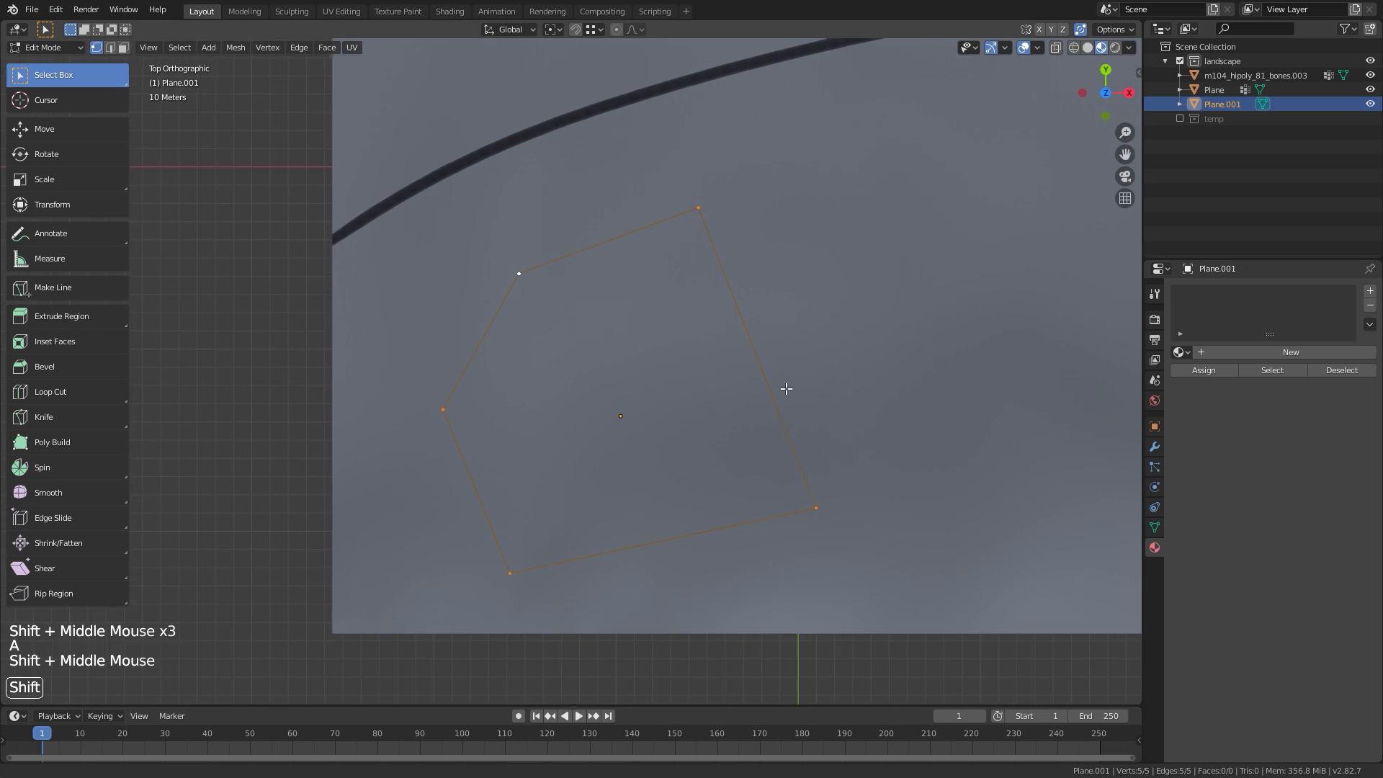
{"action": "middle_click_drag", "start_coordinate": [786, 389], "coordinate": [789, 378], "text": "shift"}
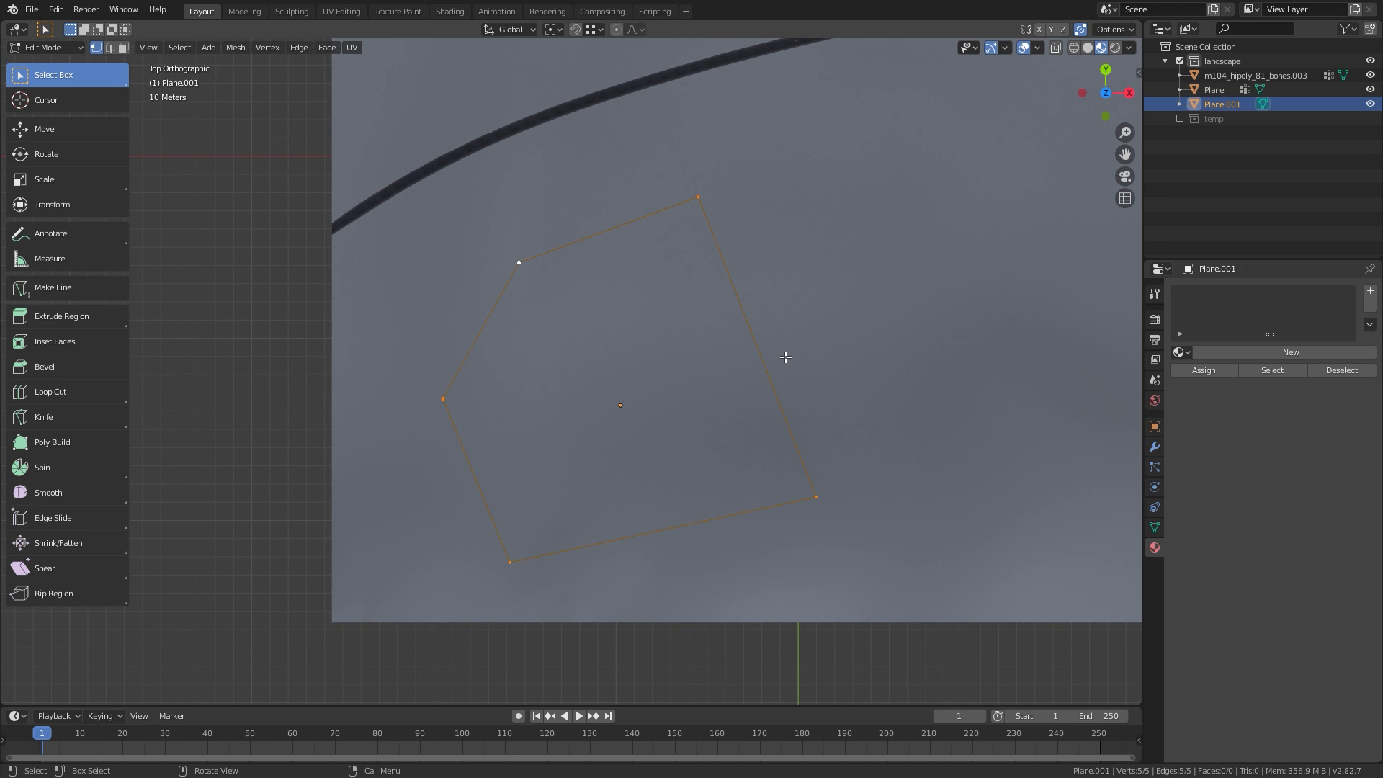
{"action": "key", "text": "f"}
{"action": "middle_click_drag", "start_coordinate": [781, 359], "coordinate": [753, 344], "text": "shift"}
Turn on the wireframe overlay to show the terrain's grid around the new face
{"action": "left_click", "coordinate": [1038, 48]}
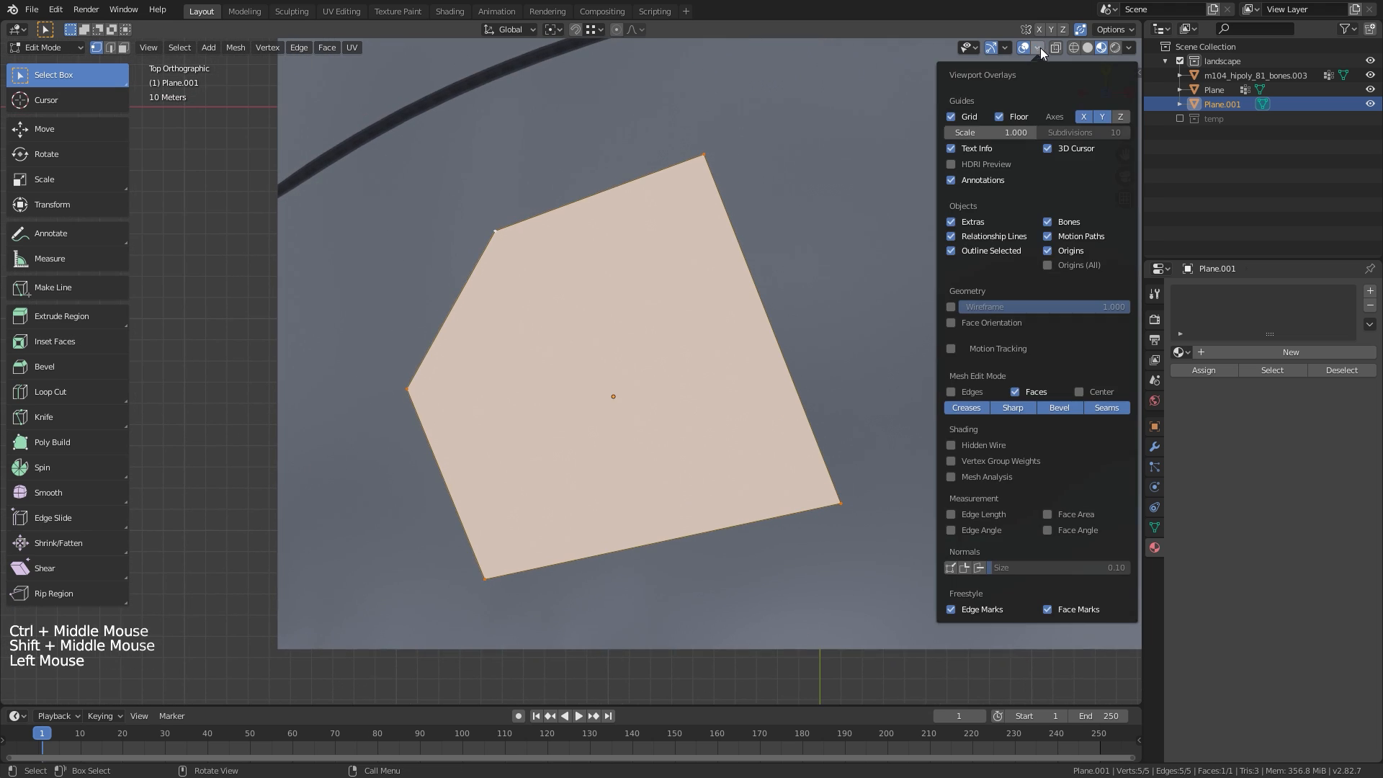
{"action": "left_click", "coordinate": [952, 307]}
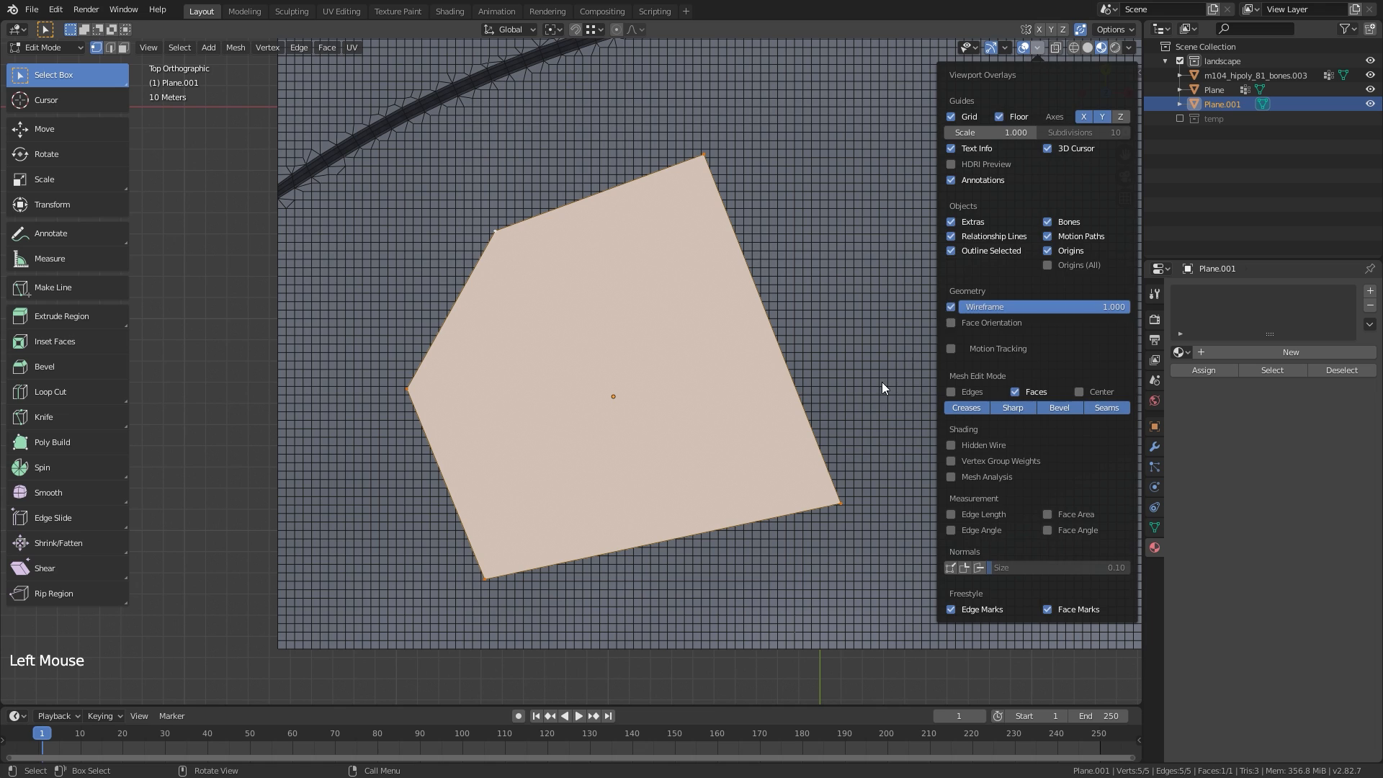
{"action": "middle_click_drag", "start_coordinate": [886, 386], "coordinate": [925, 285], "text": "shift"}
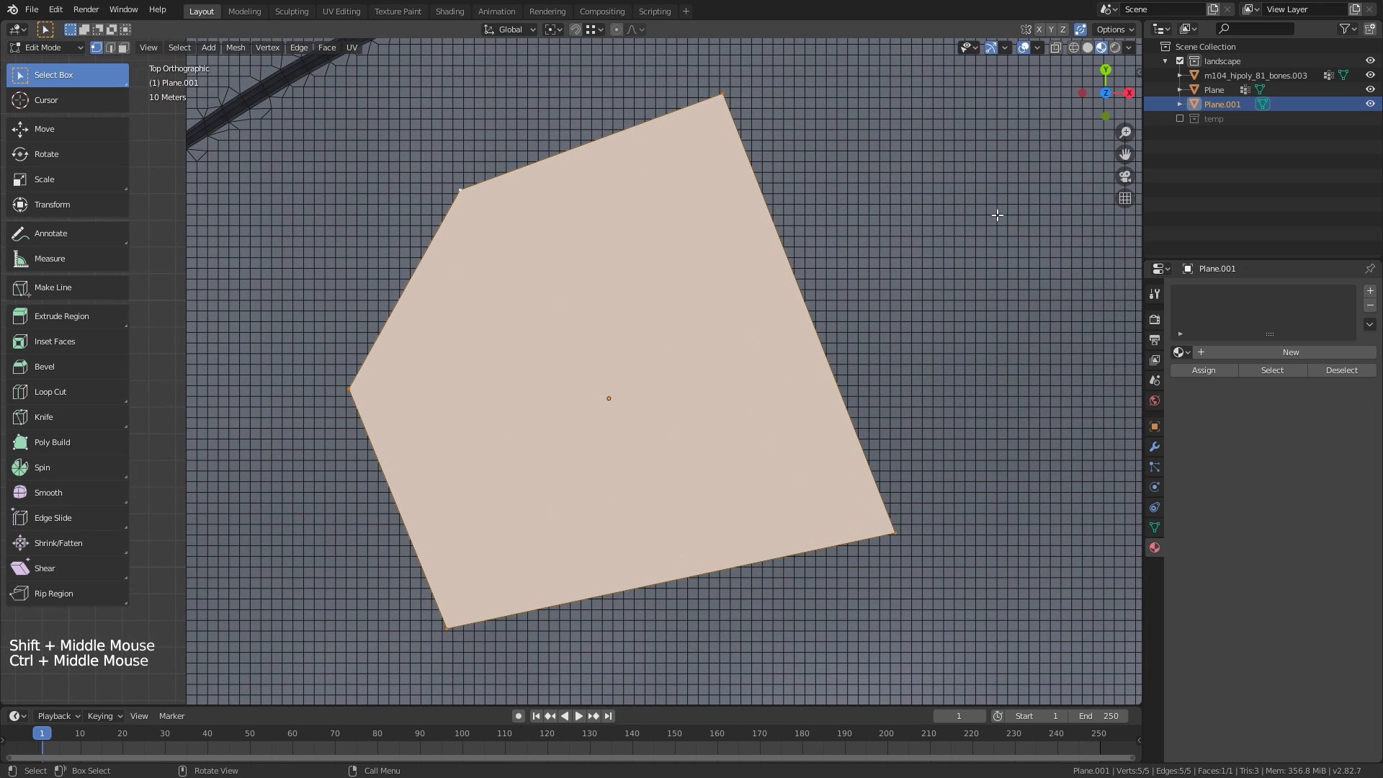
{"action": "middle_click_drag", "start_coordinate": [862, 377], "coordinate": [889, 371], "text": "shift"}
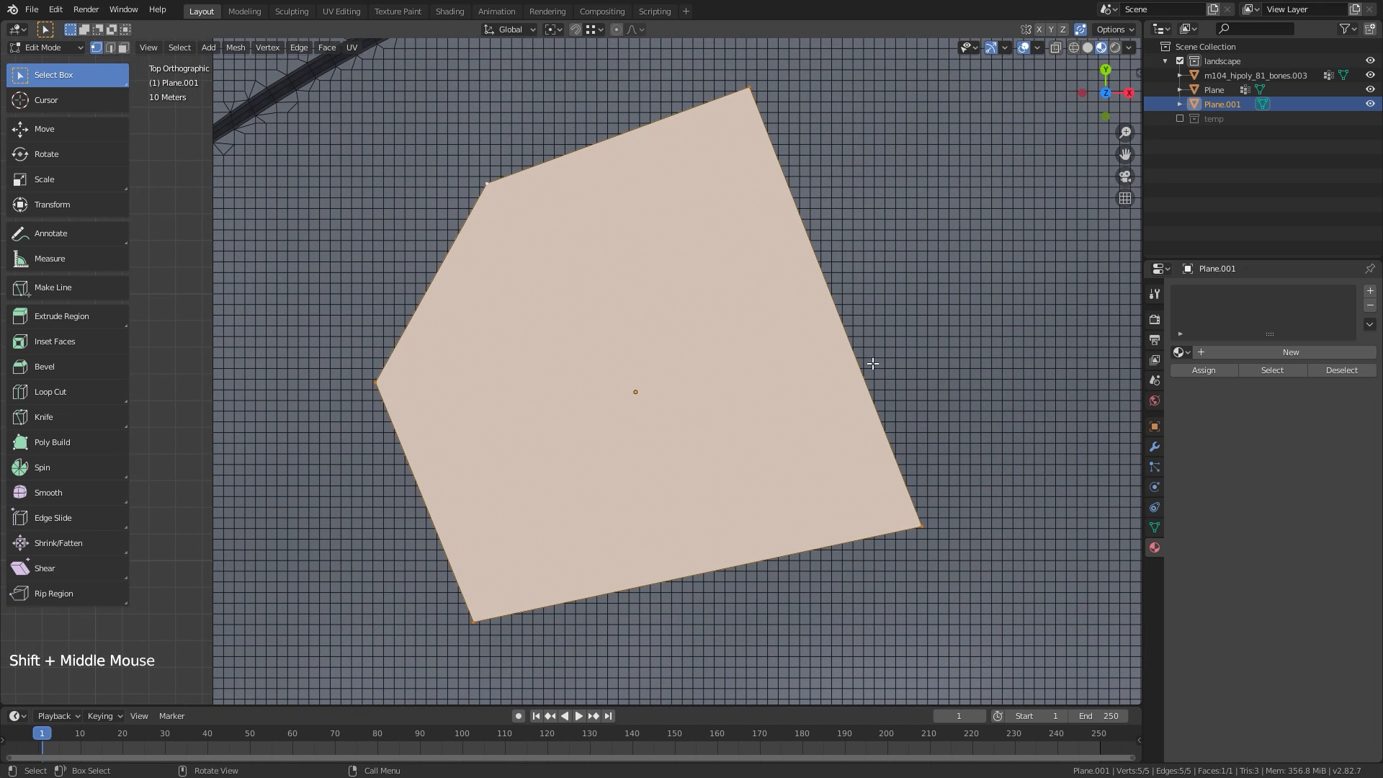
{"action": "mouse_move", "coordinate": [537, 237]}
{"action": "middle_mouse_down", "text": "ctrl"}
{"action": "mouse_move", "coordinate": [530, 262]}
{"action": "mouse_move", "coordinate": [528, 251]}
{"action": "middle_mouse_up", "text": "ctrl"}
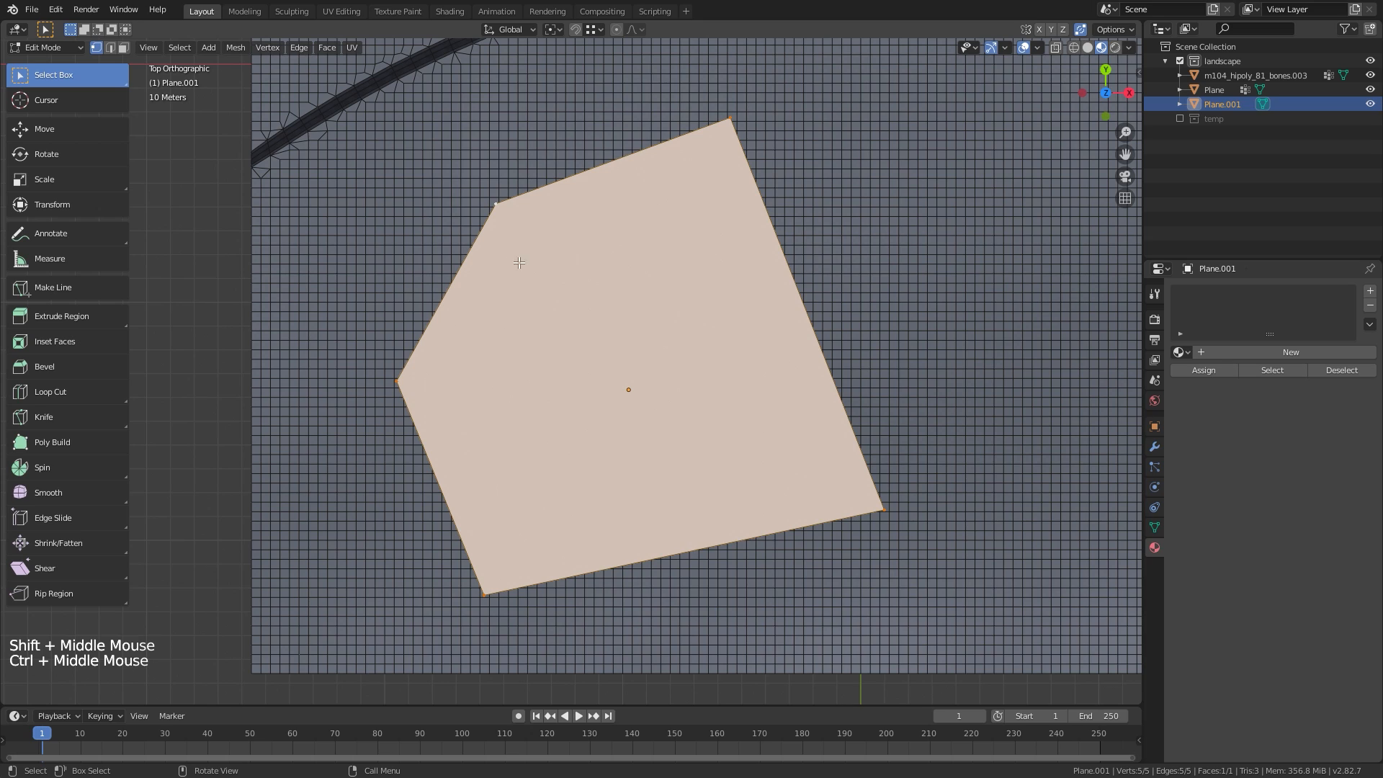
Knife-cut the face from its upper-left corner vertex to the middle of the bottom edge
{"action": "key", "text": "k"}
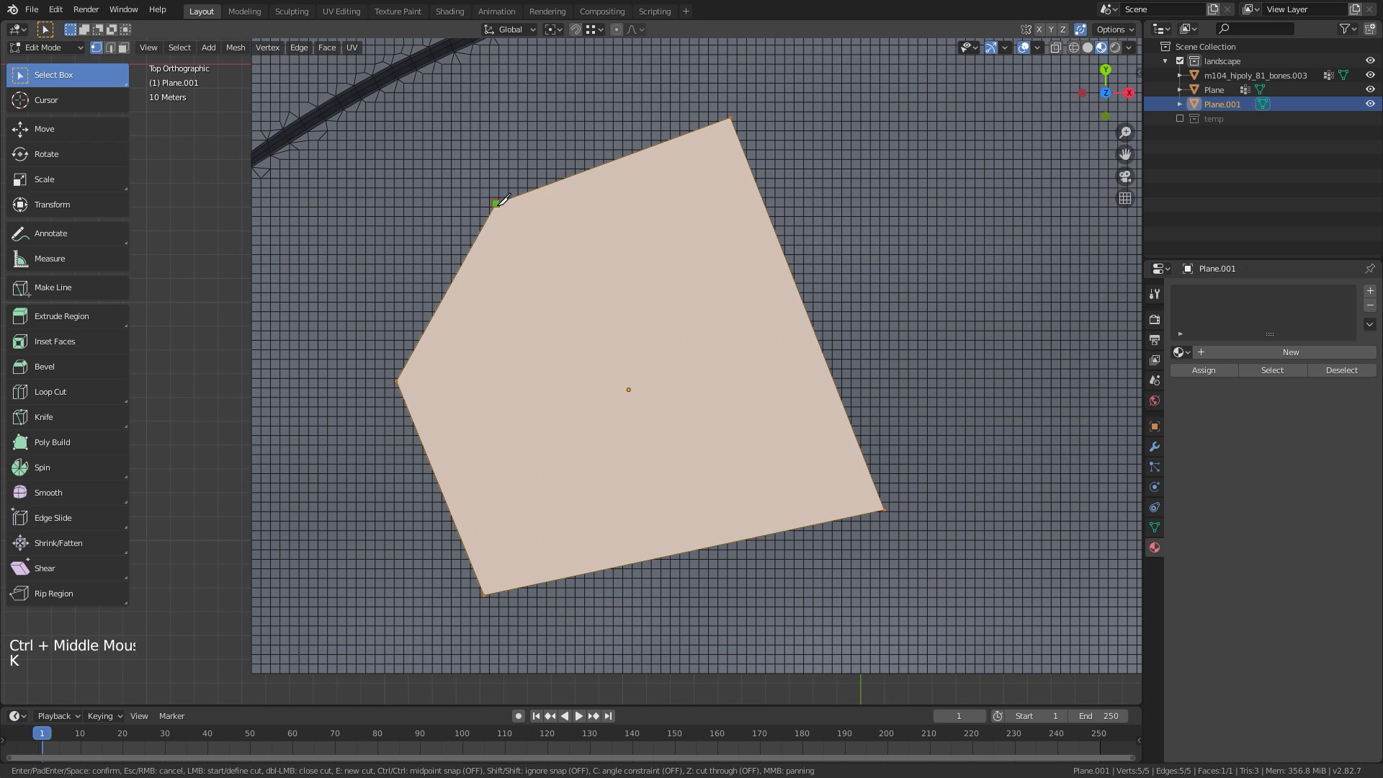
{"action": "left_click", "coordinate": [496, 203]}
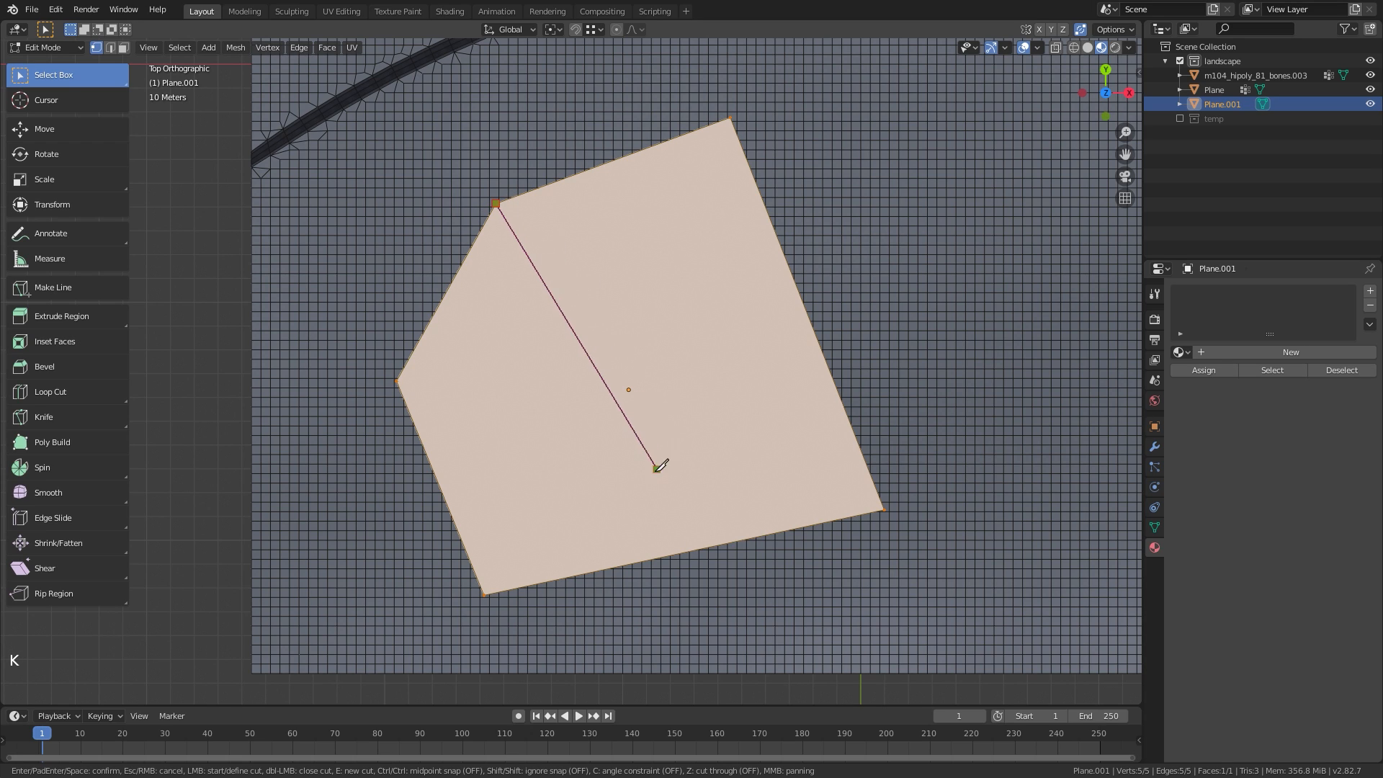
{"action": "left_click", "coordinate": [708, 546]}
{"action": "key", "text": "Return"}
Add a centred loop cut across the two halves, dividing the plane into four faces
{"action": "key", "text": "ctrl+r"}
{"action": "left_click", "coordinate": [637, 433]}
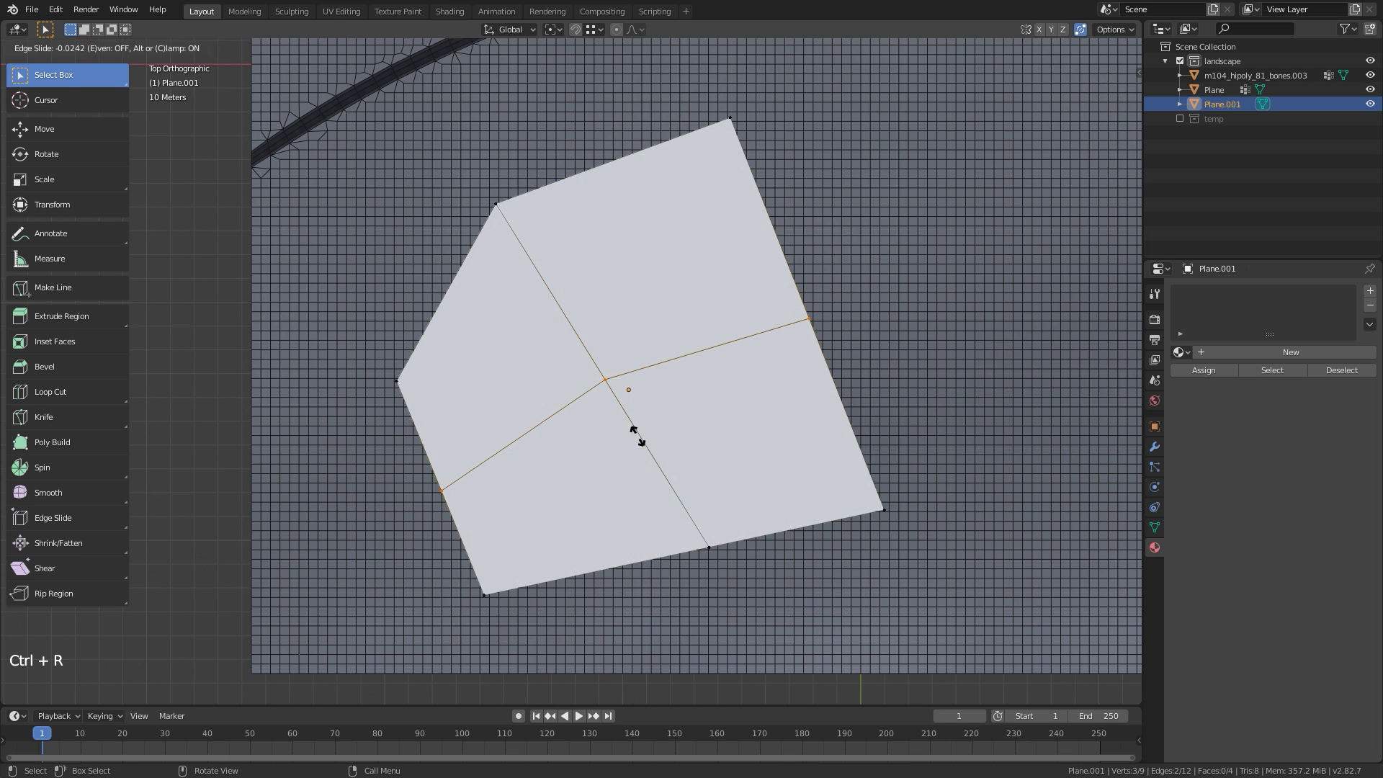
{"action": "right_click", "coordinate": [637, 436]}
Reposition the central vertex where the cuts cross, ending with an offset of 0.605 m in X and -3.33 m in Y
{"action": "left_click", "coordinate": [604, 378]}
{"action": "key", "text": "g"}
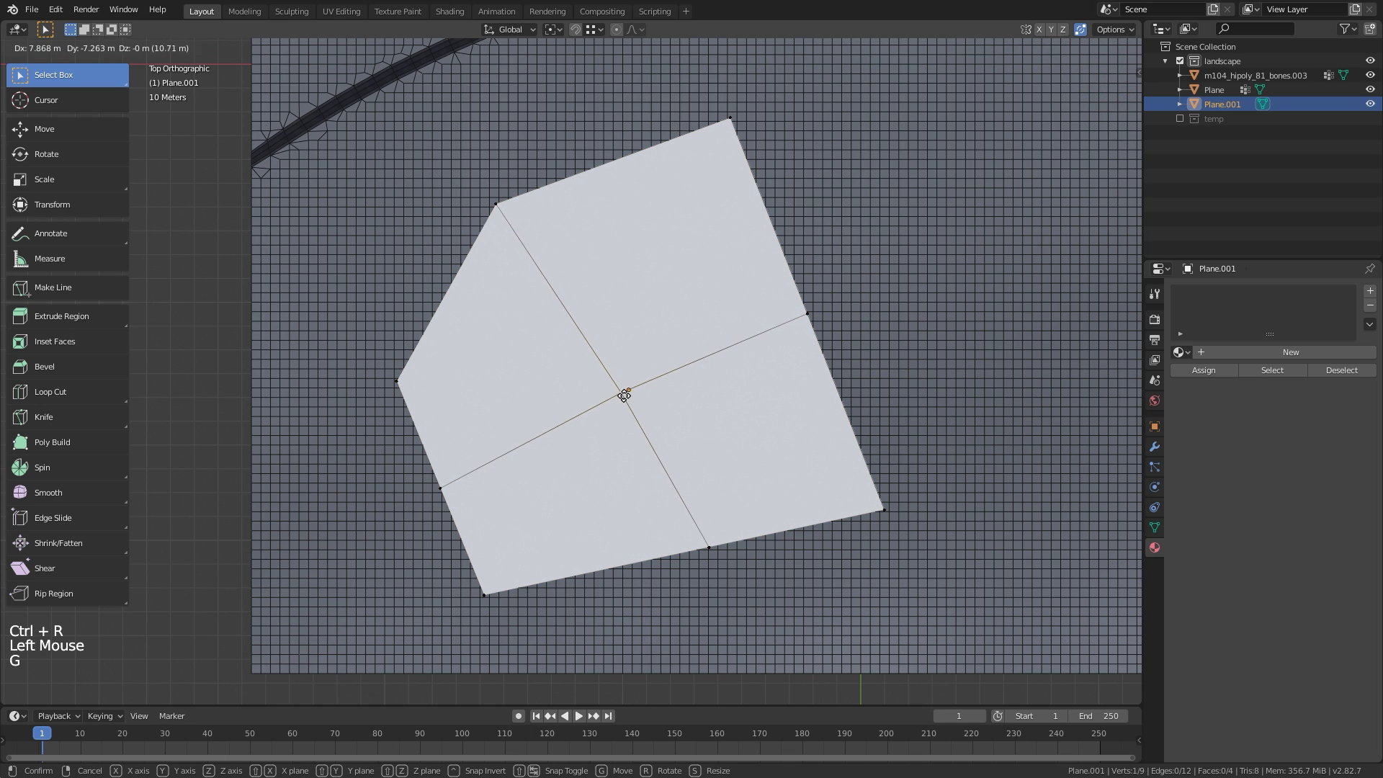
{"action": "left_click", "coordinate": [581, 435], "text": "shift"}
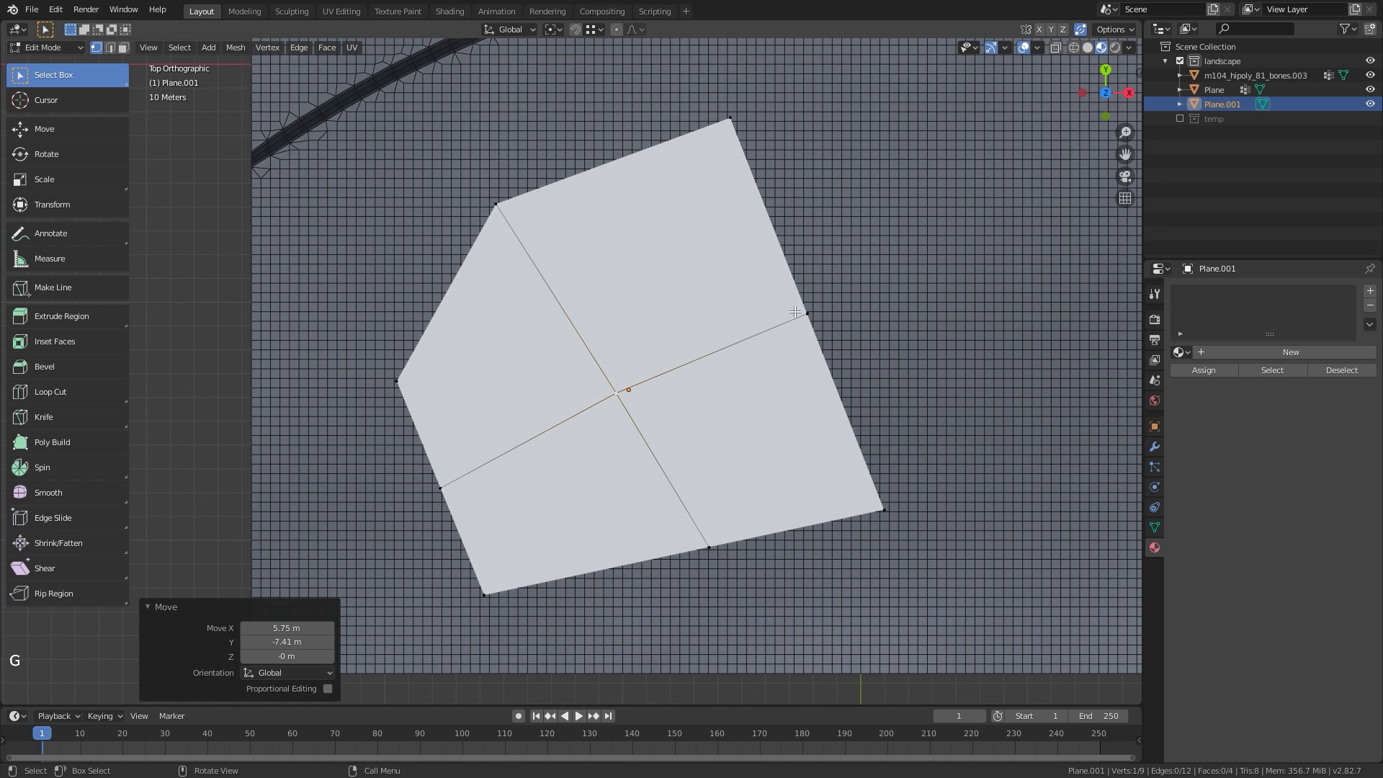
{"action": "key", "text": "g"}
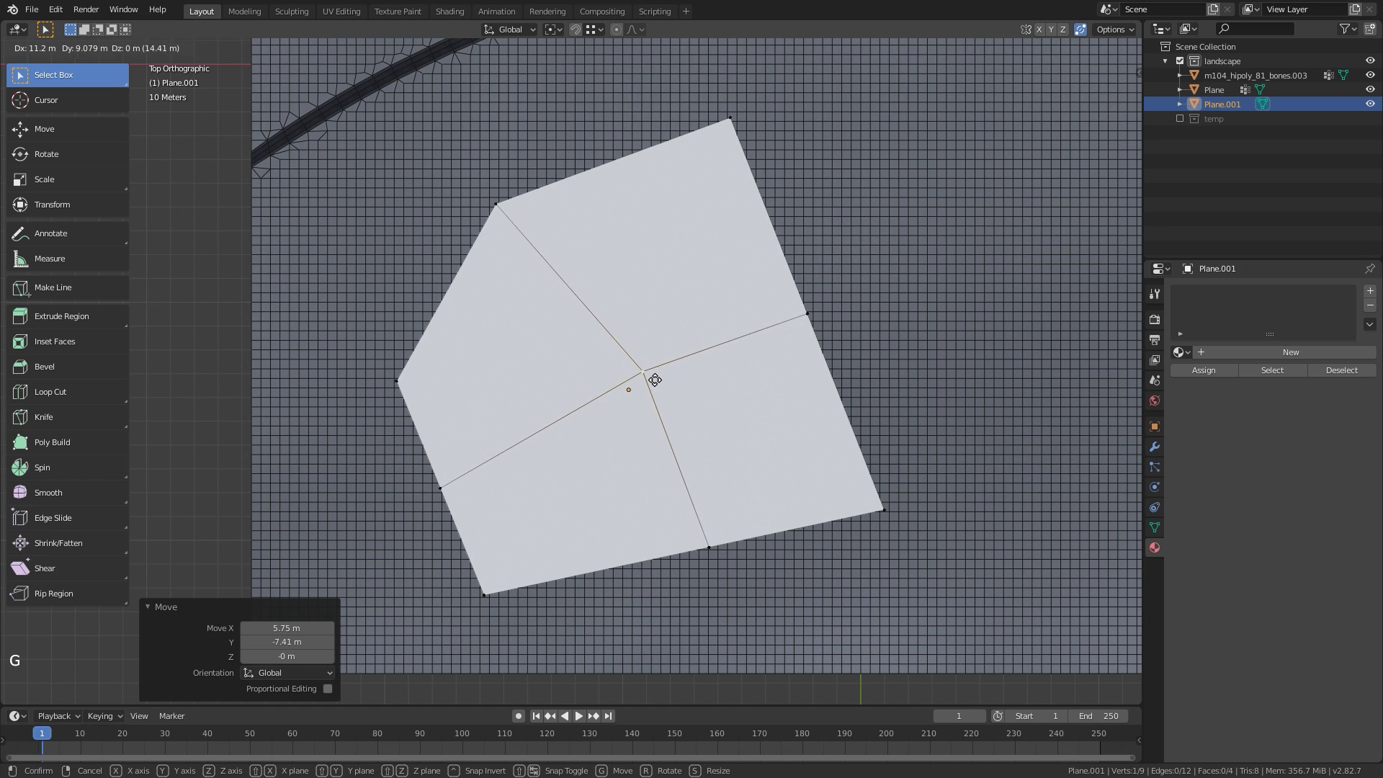
{"action": "left_click", "coordinate": [631, 368]}
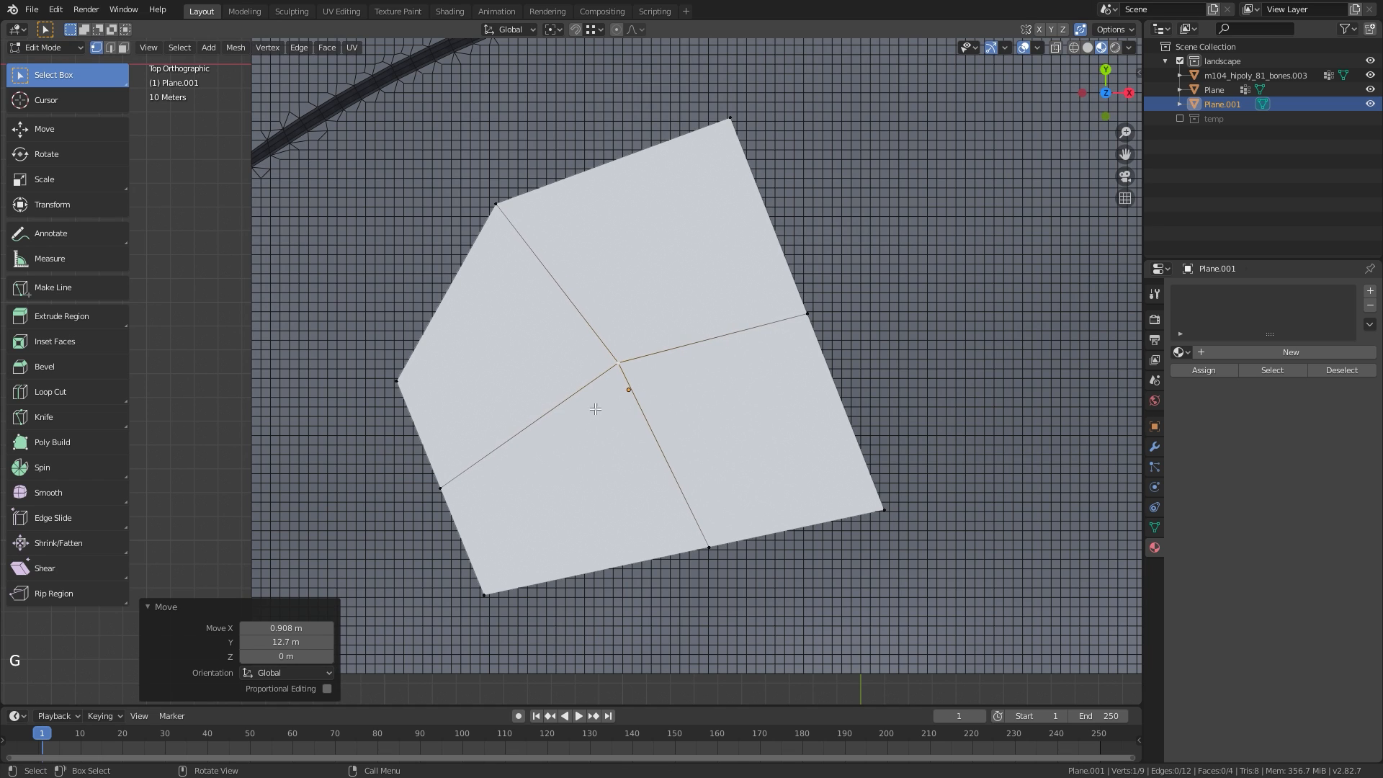
{"action": "key", "text": "g"}
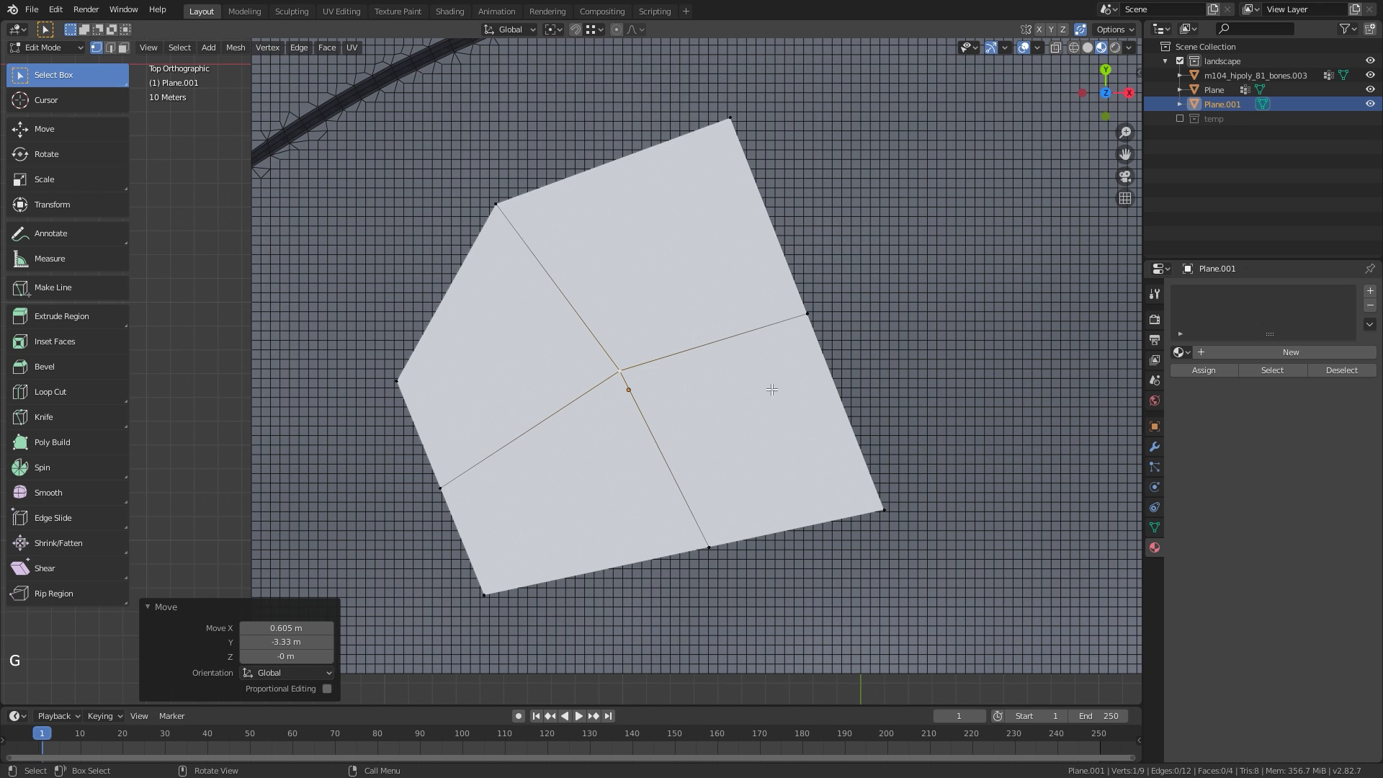
Select the whole plane mesh and subdivide it with 7 cuts
{"action": "key", "text": "a"}
{"action": "right_click", "coordinate": [790, 361]}
{"action": "left_click", "coordinate": [771, 362]}
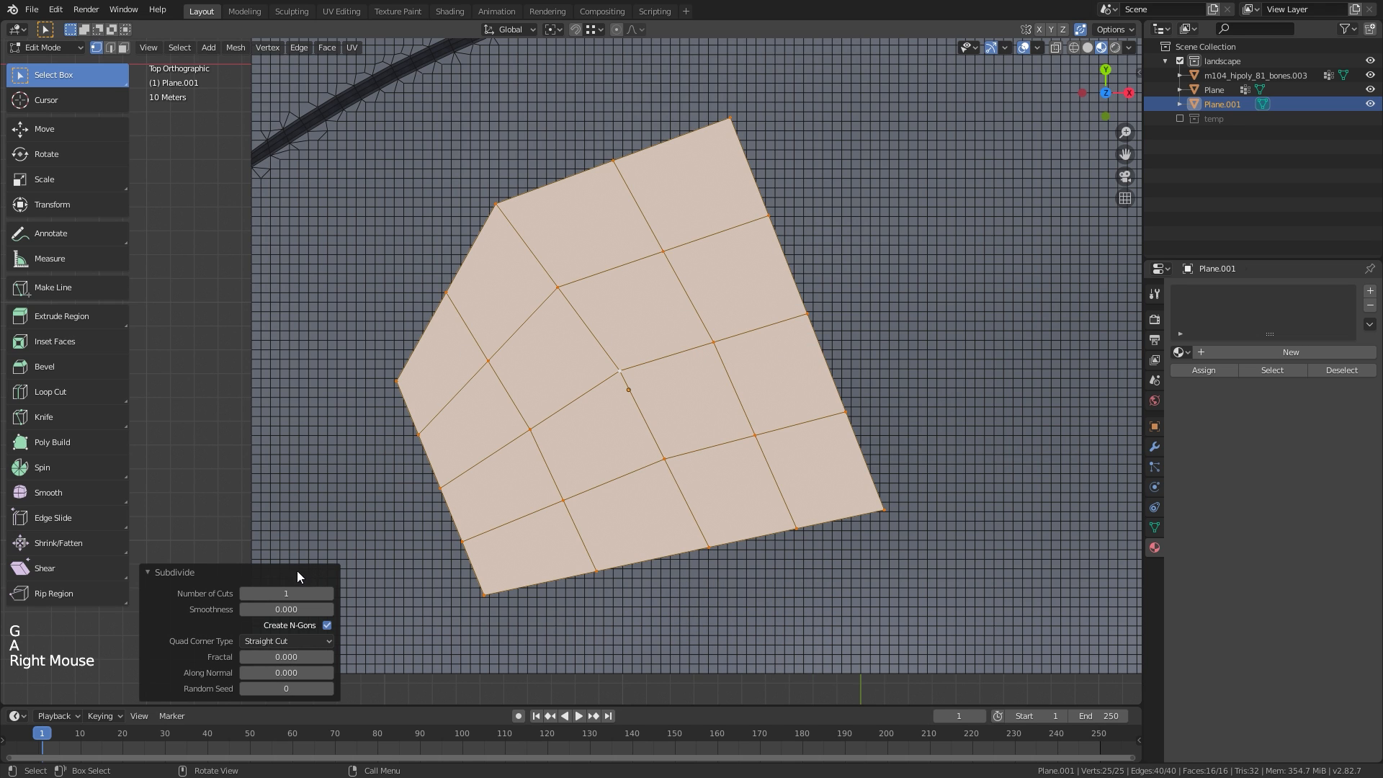
{"action": "left_click_drag", "start_coordinate": [286, 593], "coordinate": [364, 587]}
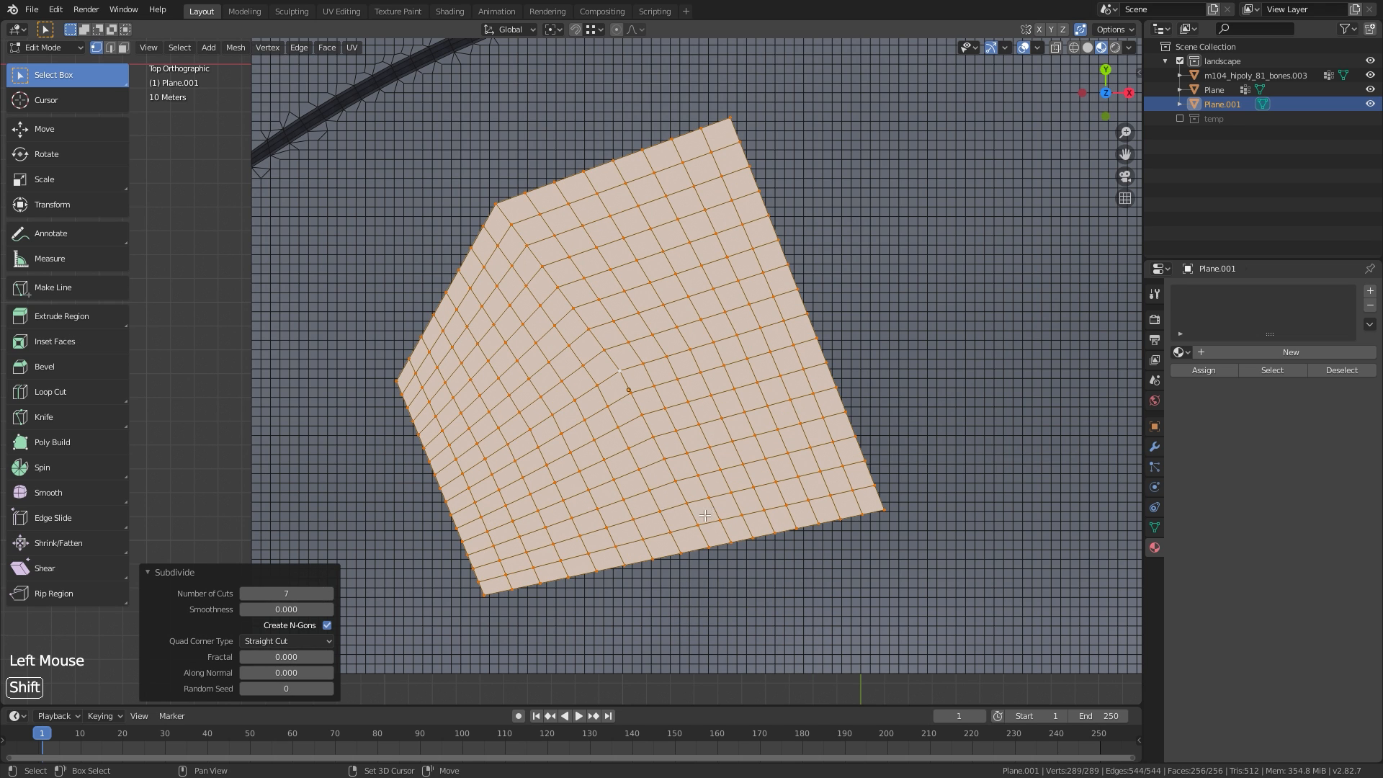
Try 10 and 20 subdivision cuts and compare the plane's mesh density with the terrain grid
{"action": "middle_click_drag", "start_coordinate": [705, 515], "coordinate": [740, 381], "text": "shift"}
{"action": "middle_click_drag", "start_coordinate": [728, 458], "coordinate": [720, 324], "text": "ctrl"}
{"action": "middle_click_drag", "start_coordinate": [710, 432], "coordinate": [652, 376], "text": "shift"}
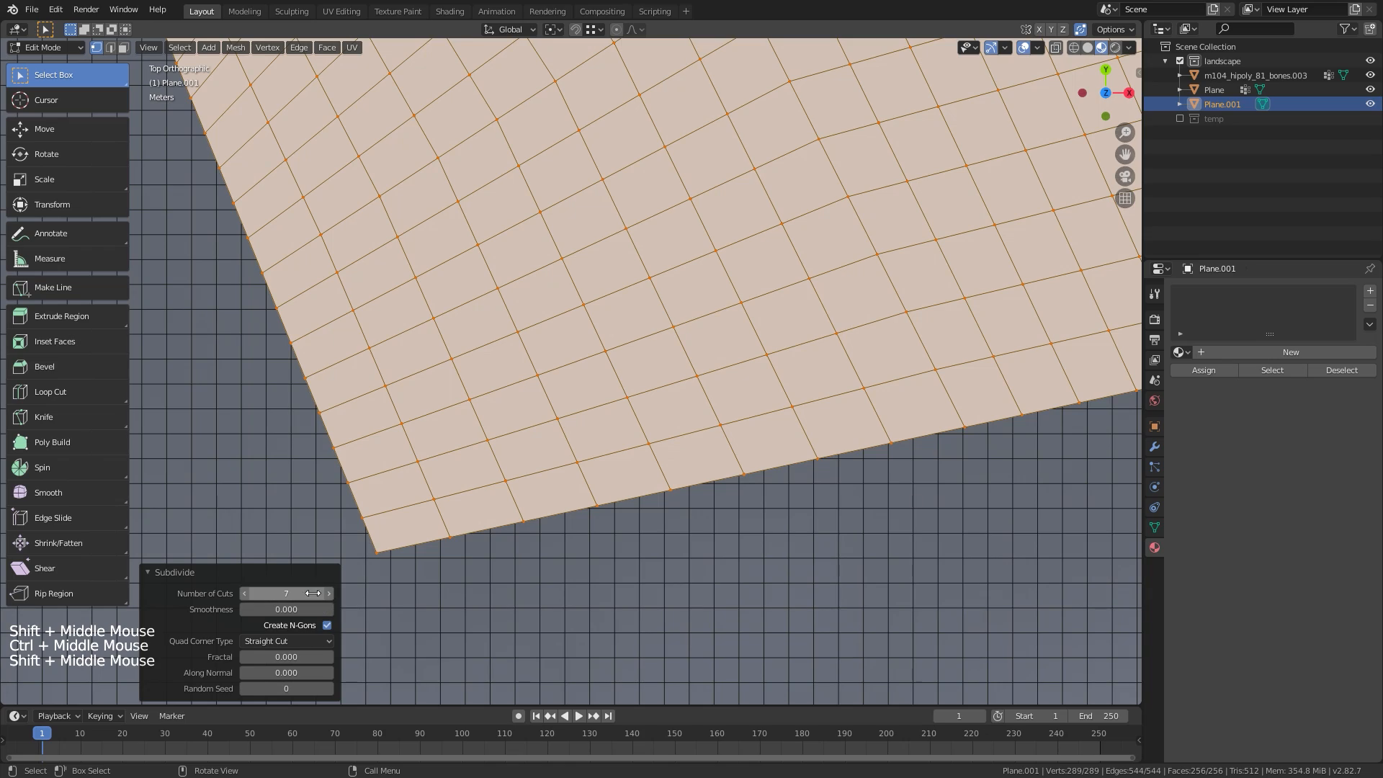
{"action": "left_click_drag", "start_coordinate": [313, 593], "coordinate": [401, 587]}
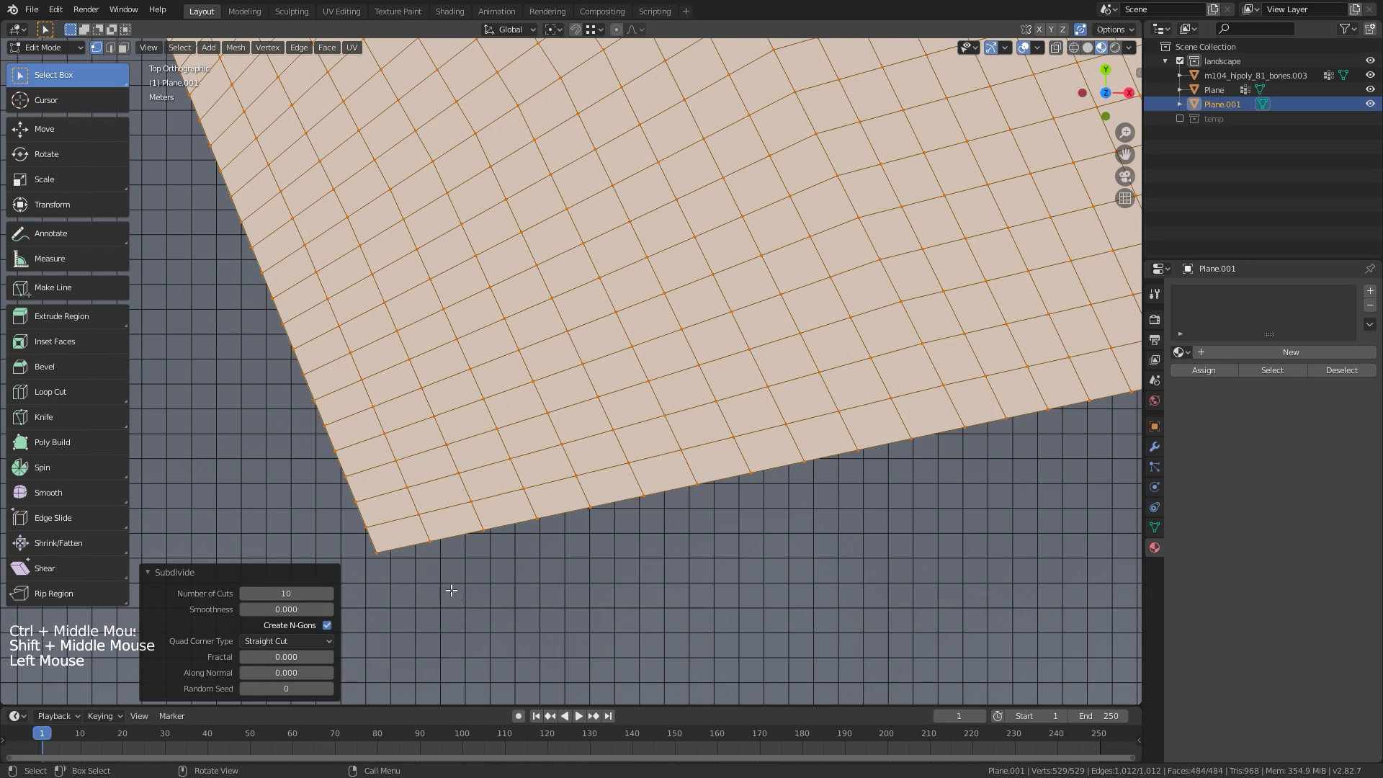
{"action": "double_click", "coordinate": [297, 592]}
{"action": "key", "text": "Return"}
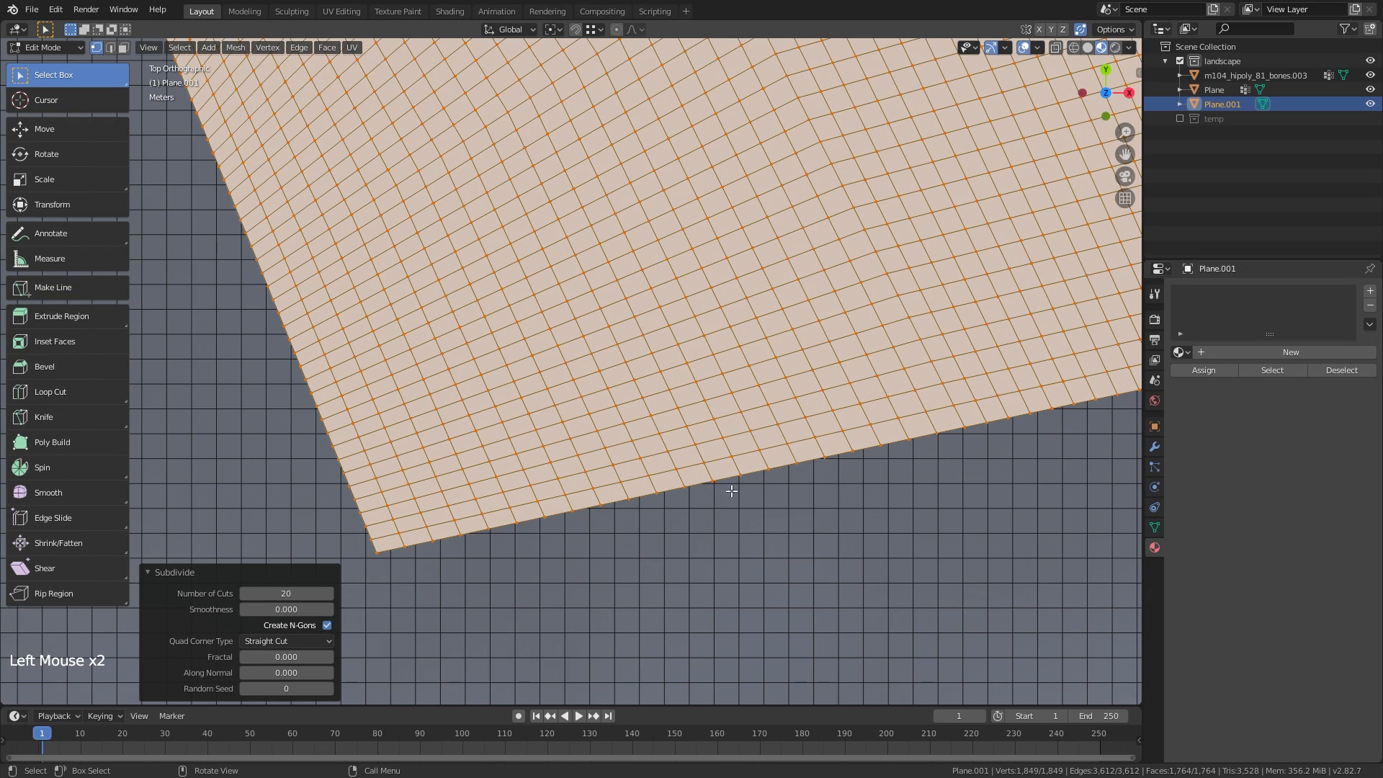
{"action": "middle_click_drag", "start_coordinate": [739, 468], "coordinate": [775, 598], "text": "ctrl"}
{"action": "middle_click_drag", "start_coordinate": [778, 395], "coordinate": [723, 486], "text": "shift"}
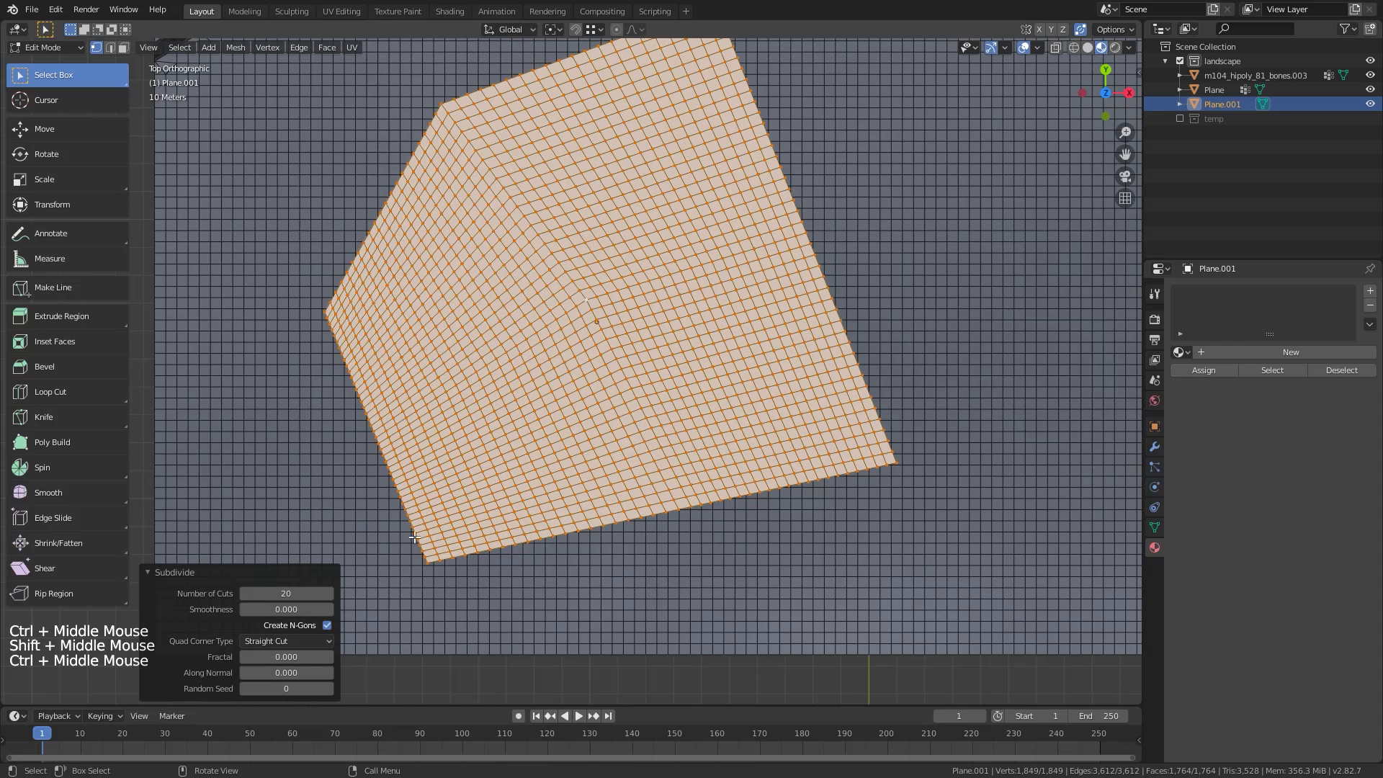
Set the subdivision's number of cuts to 15
{"action": "left_click_drag", "start_coordinate": [291, 593], "coordinate": [291, 592]}
{"action": "type", "text": "15"}
{"action": "key", "text": "Return"}
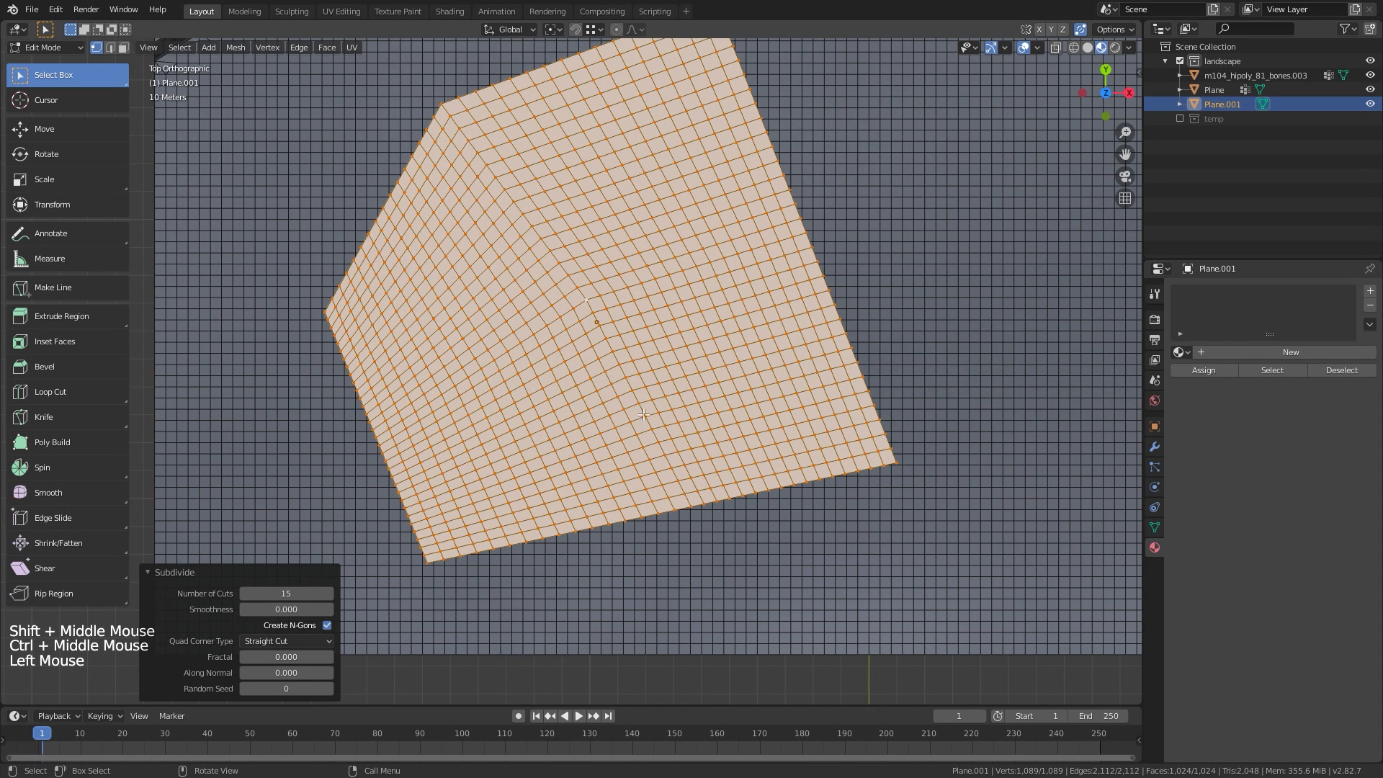
Return the subdivided five-sided plane to Object Mode and add a Shrinkwrap modifier to it
{"action": "middle_click_drag", "start_coordinate": [801, 407], "coordinate": [805, 515], "text": "shift"}
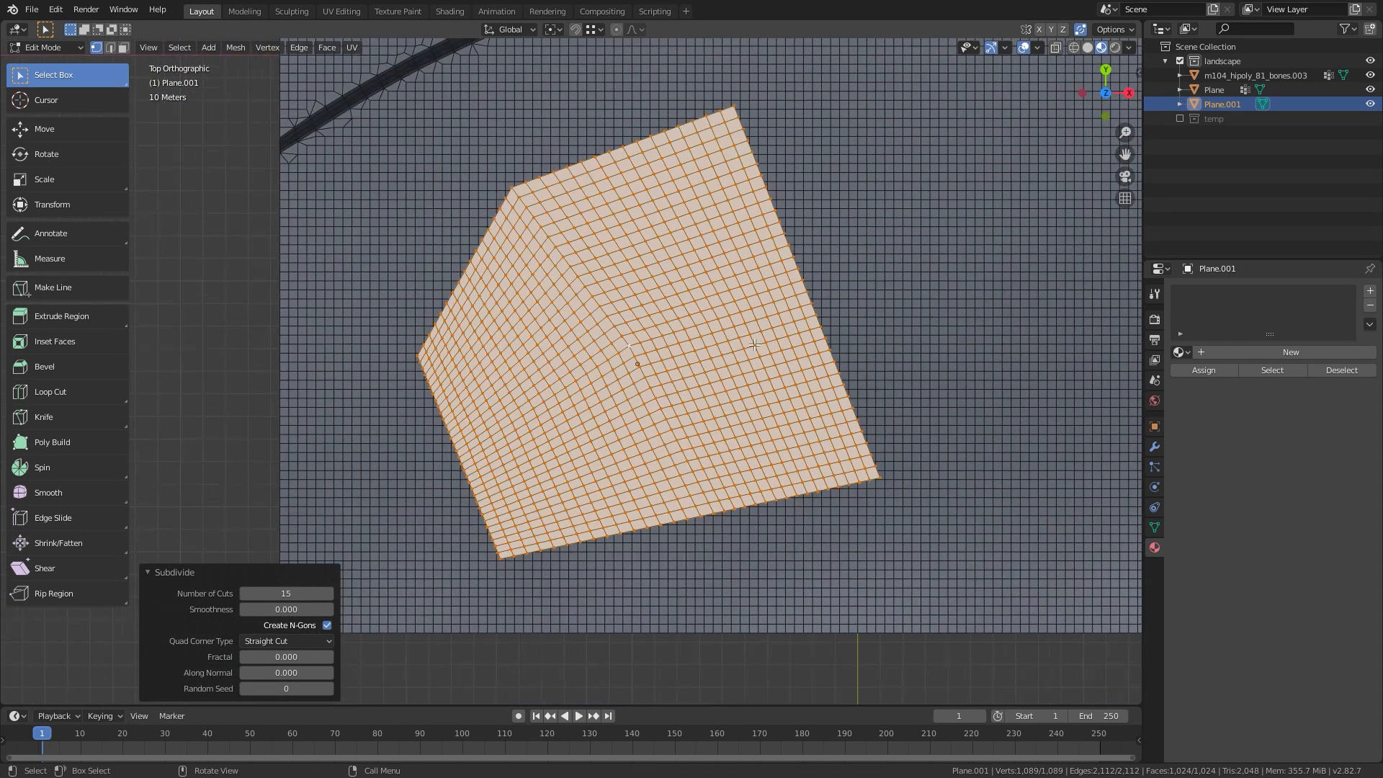
{"action": "left_click", "coordinate": [59, 49]}
{"action": "left_click", "coordinate": [39, 59]}
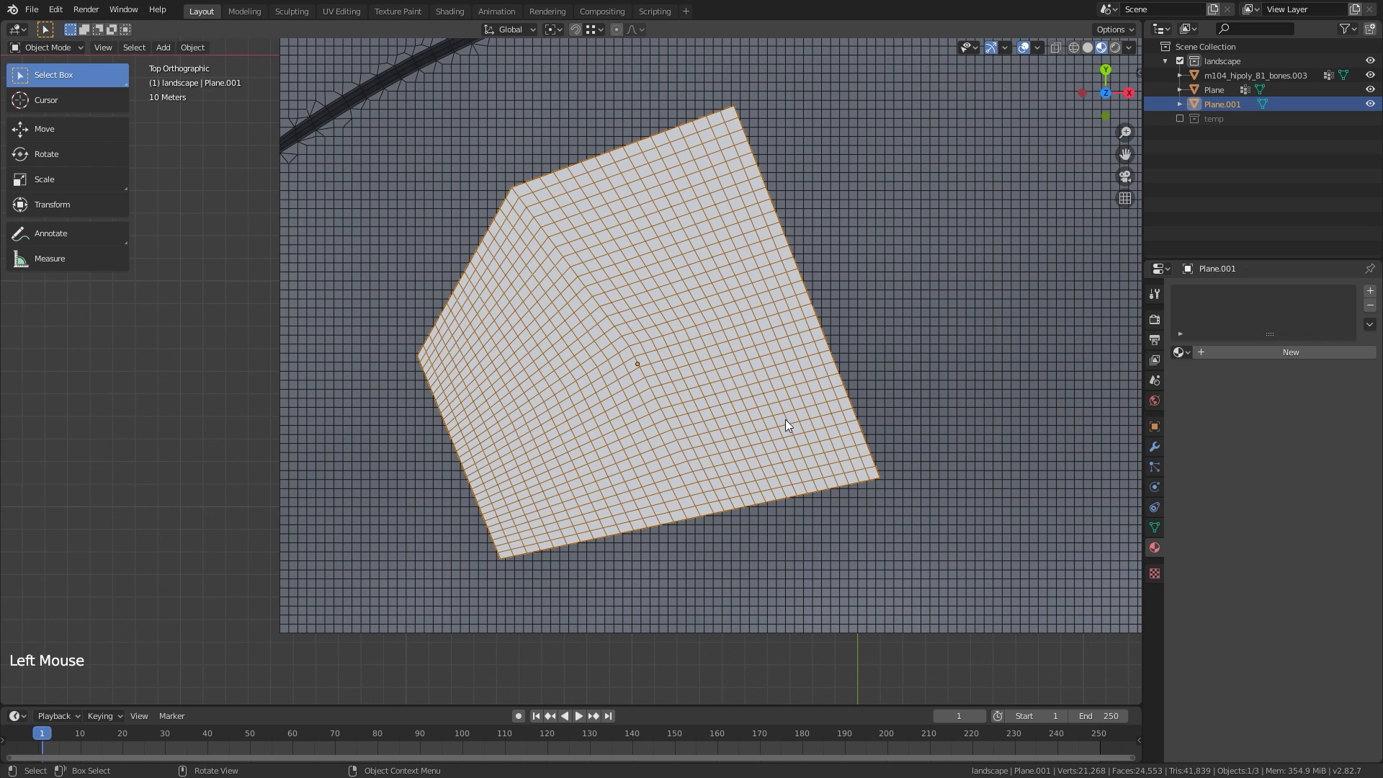
{"action": "middle_click_drag", "start_coordinate": [852, 388], "coordinate": [880, 333], "text": "shift"}
{"action": "scroll", "coordinate": [879, 333], "scroll_direction": "down", "scroll_amount": 1}
{"action": "left_click", "coordinate": [1155, 446]}
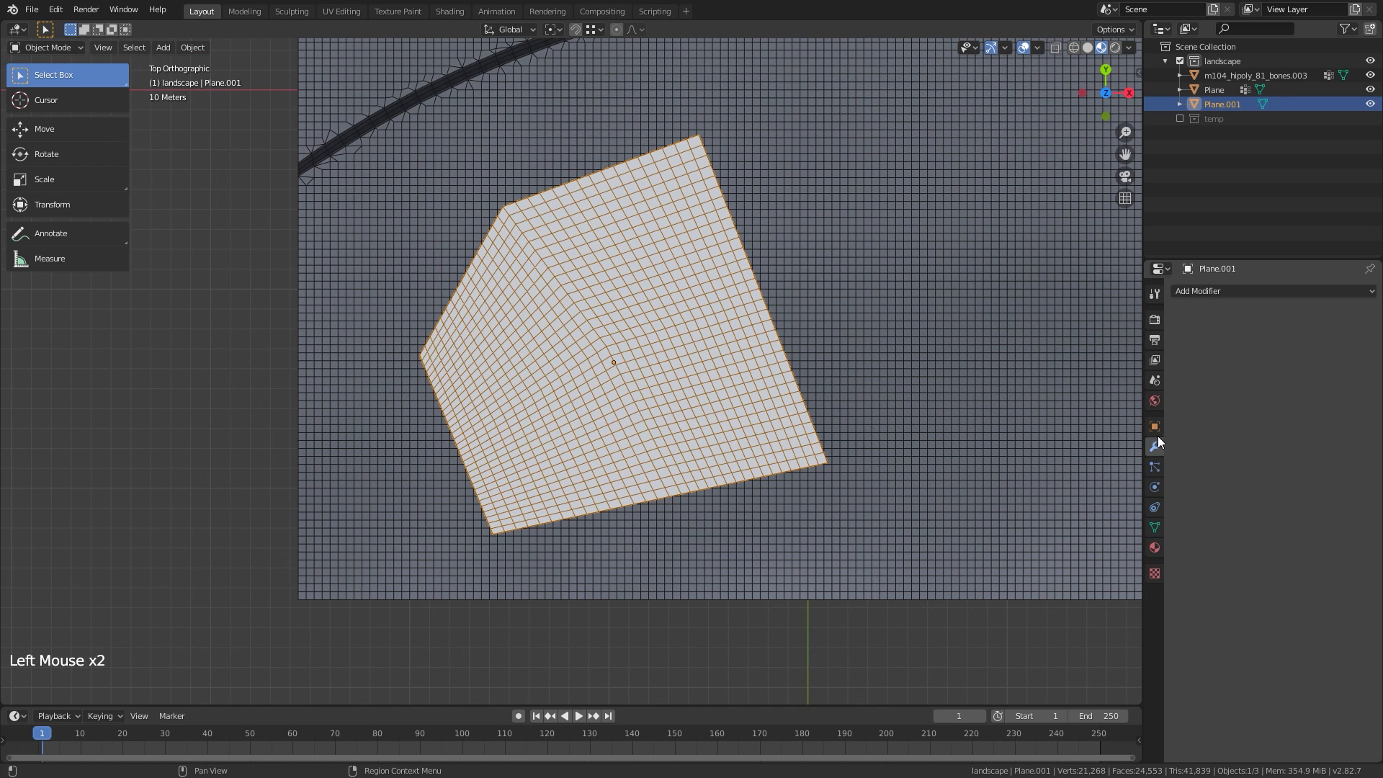
{"action": "left_click", "coordinate": [1219, 291]}
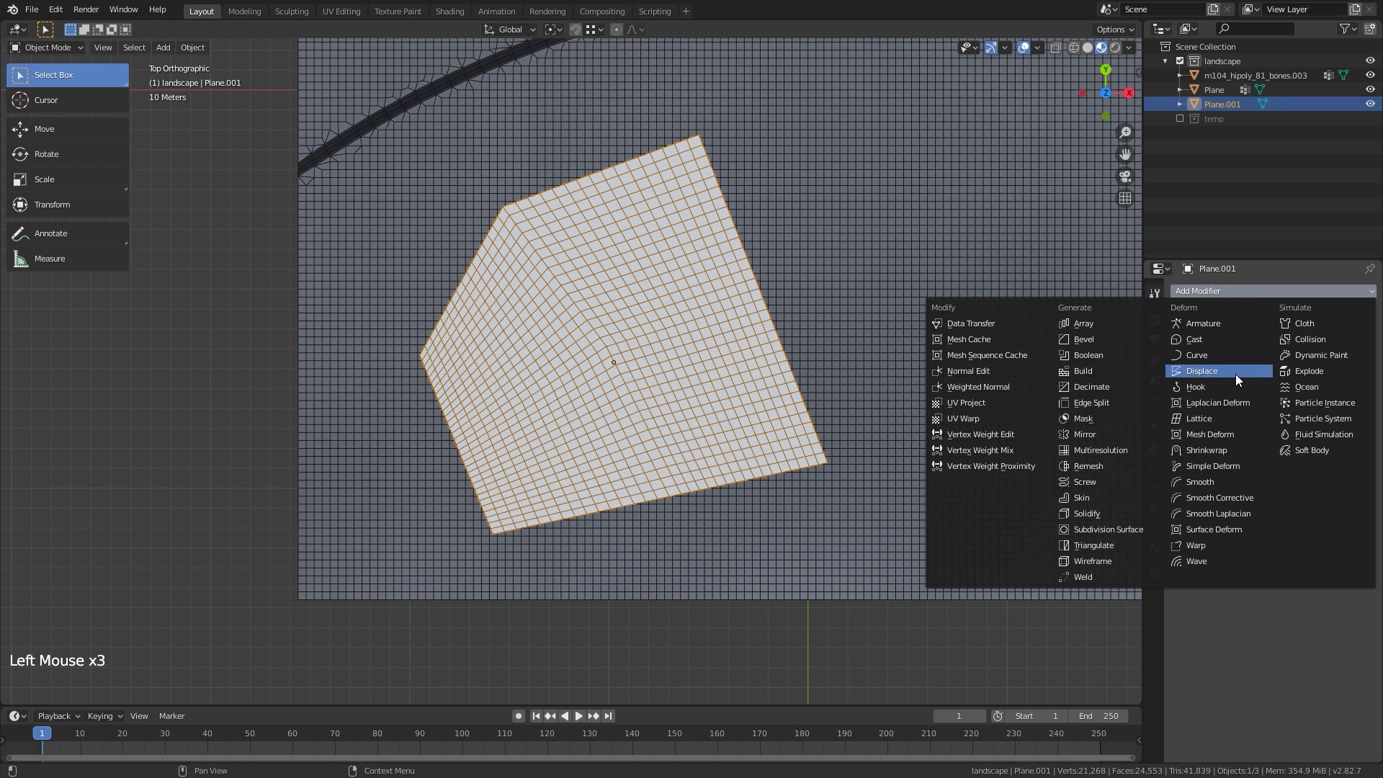
{"action": "left_click", "coordinate": [1210, 452]}
Target the Shrinkwrap modifier at the landscape Plane and set it to Project mode in both negative and positive directions
{"action": "left_click", "coordinate": [1263, 370]}
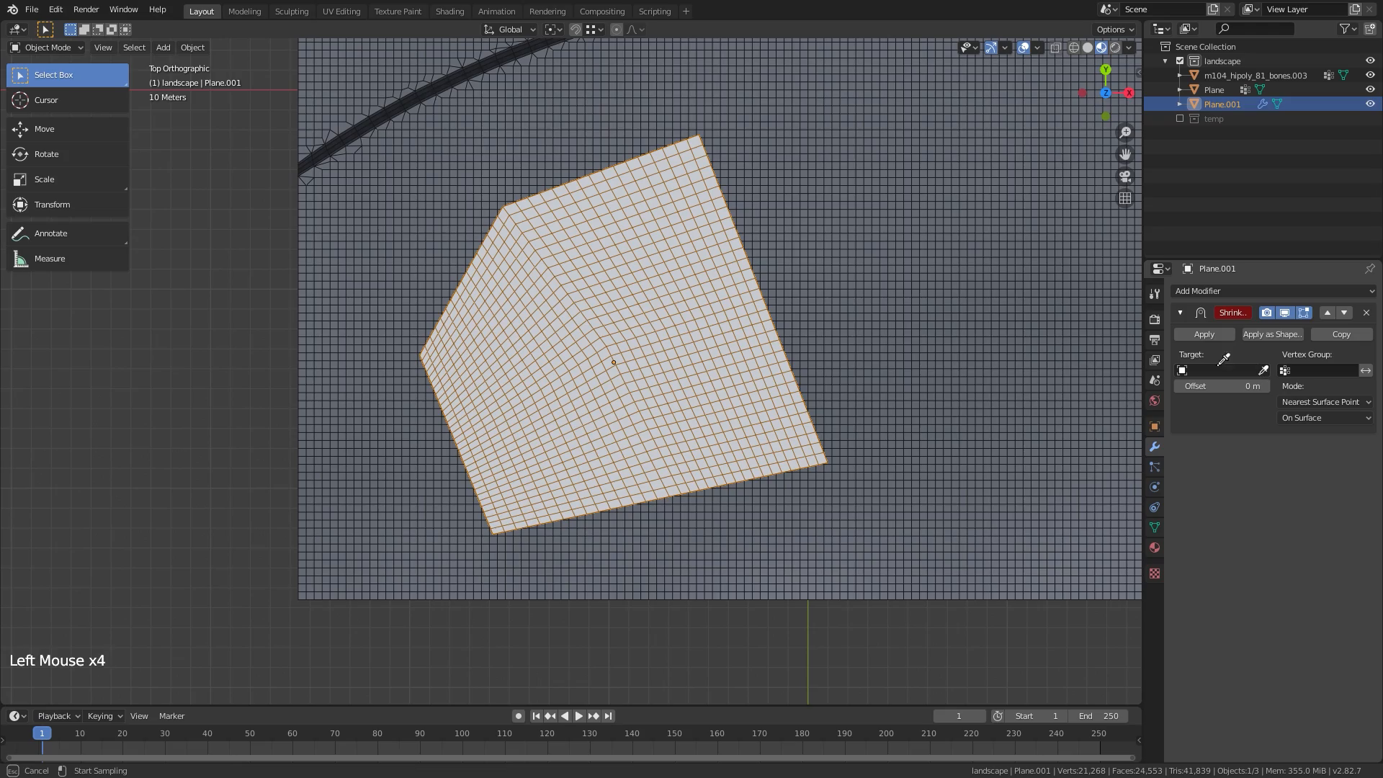
{"action": "left_click", "coordinate": [958, 371]}
{"action": "left_click_drag", "start_coordinate": [1308, 399], "coordinate": [1269, 434]}
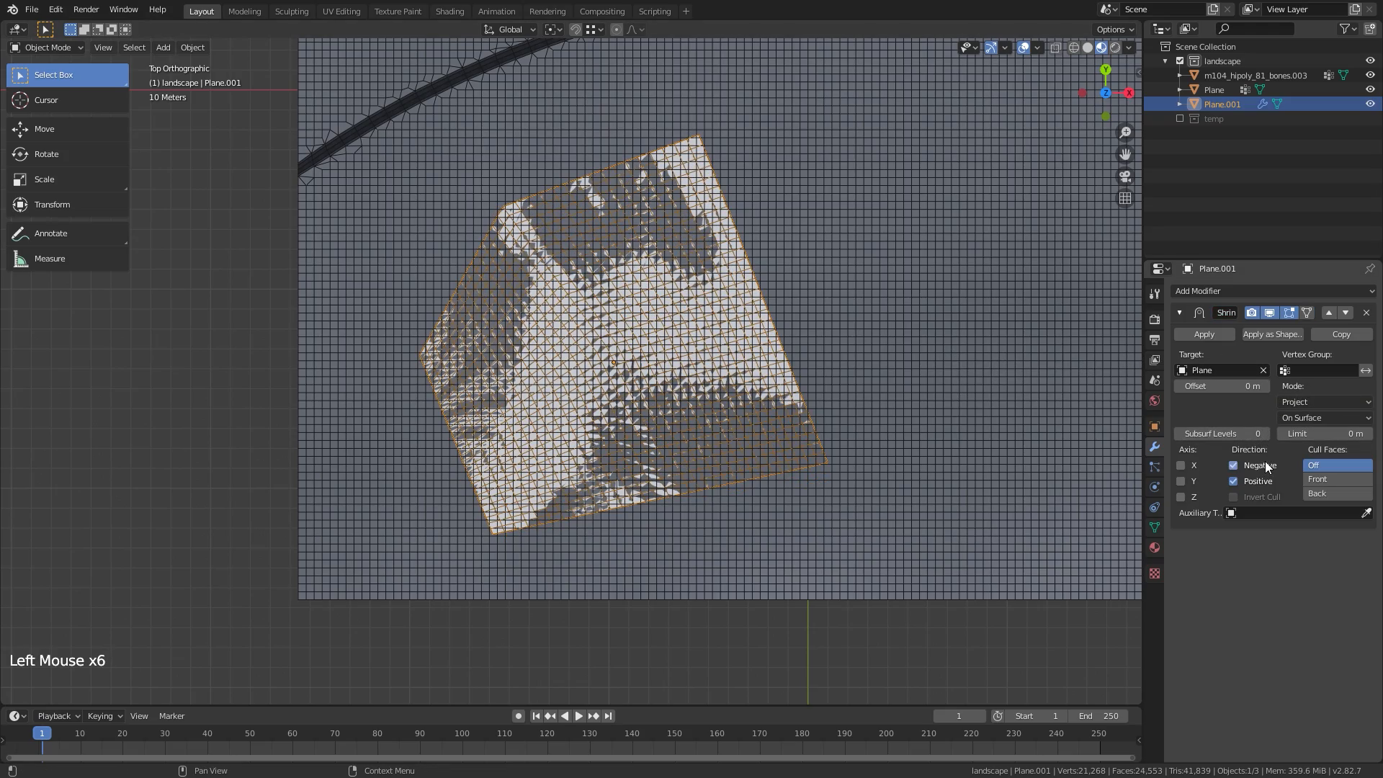
Turn off the wireframe overlay to view the projected area mesh on the terrain in perspective
{"action": "middle_click_drag", "start_coordinate": [759, 426], "coordinate": [896, 226], "text": "ctrl"}
{"action": "left_click", "coordinate": [1037, 47]}
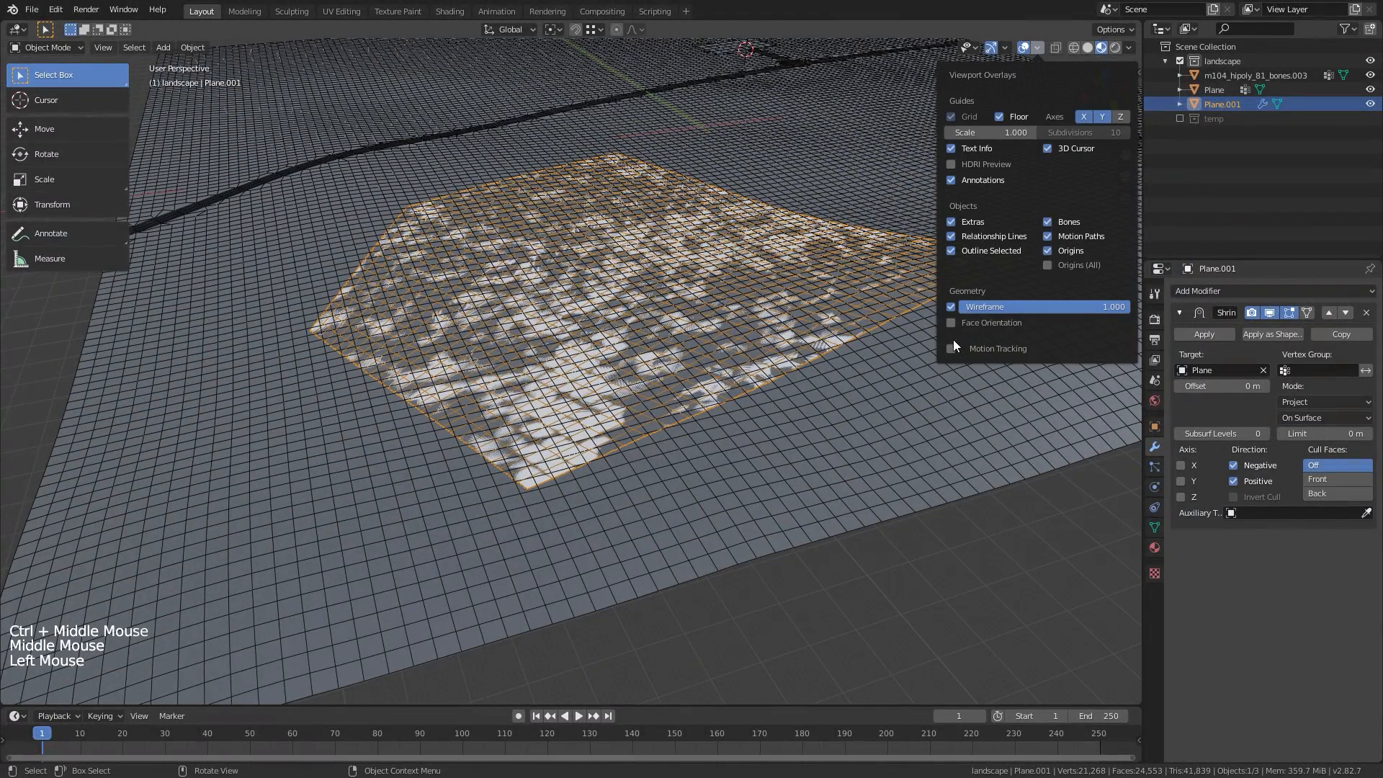
{"action": "left_click", "coordinate": [952, 307]}
{"action": "middle_click_drag", "start_coordinate": [785, 357], "coordinate": [776, 365], "text": "shift"}
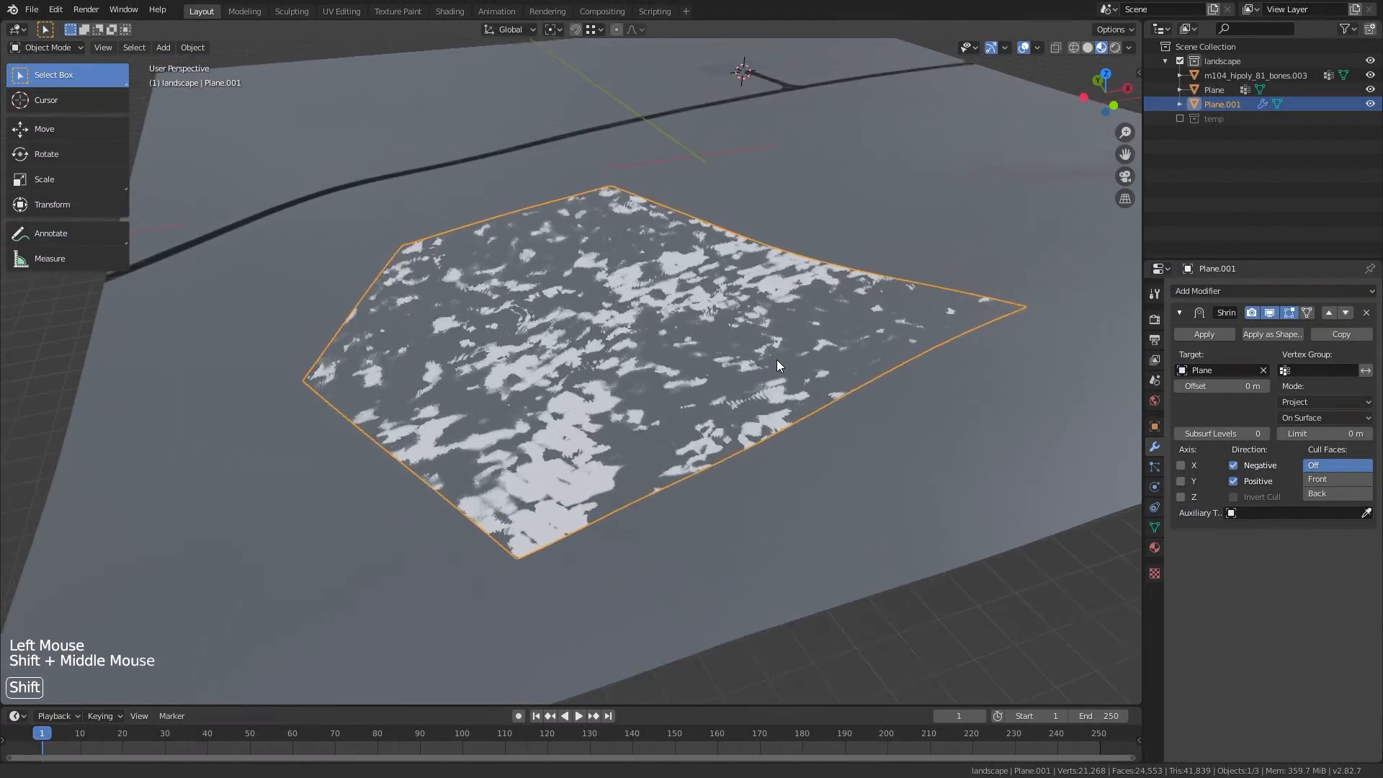
Create a material named fields on the area mesh with a sandy yellow base color of H 0.114, S 0.406, V 0.906
{"action": "left_click", "coordinate": [1155, 547]}
{"action": "left_click", "coordinate": [1276, 352]}
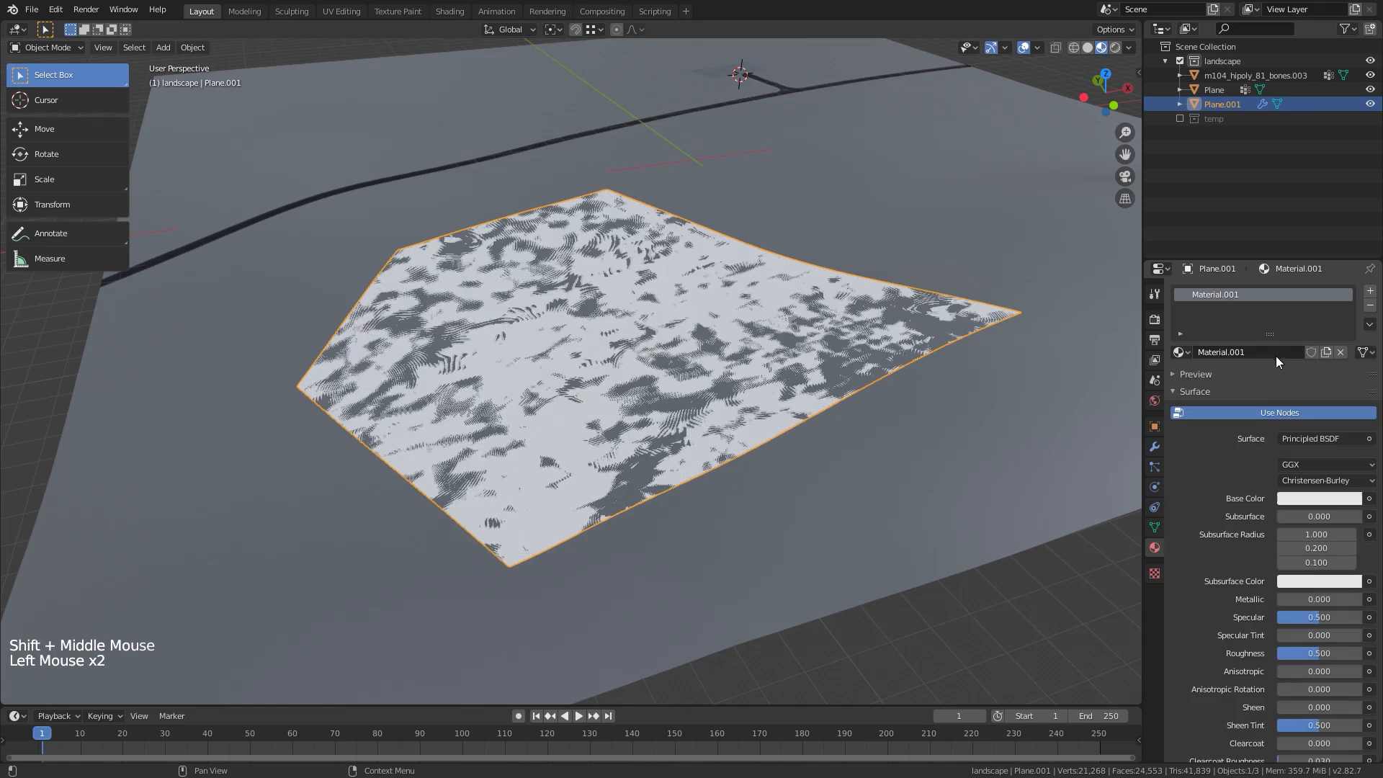
{"action": "left_click", "coordinate": [1233, 294], "text": "ctrl"}
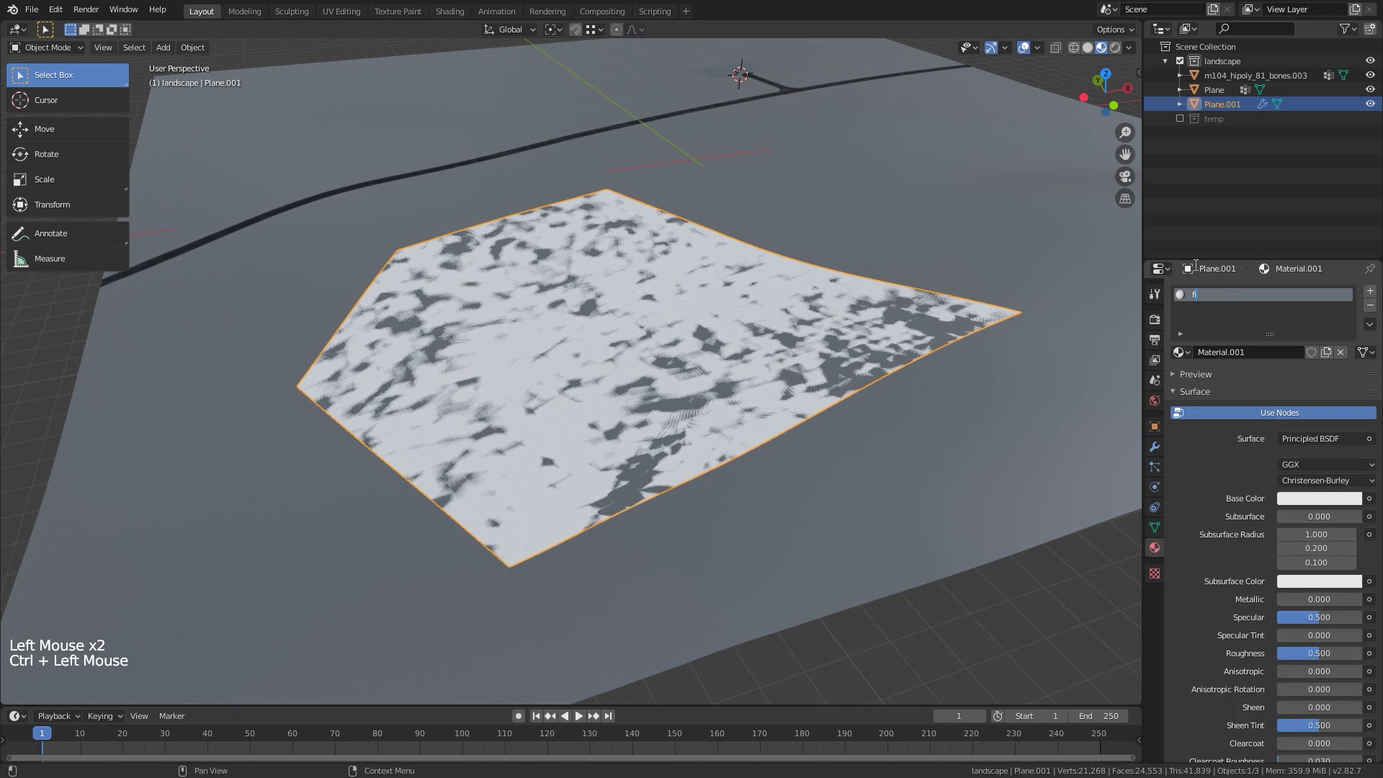
{"action": "key", "text": "Return"}
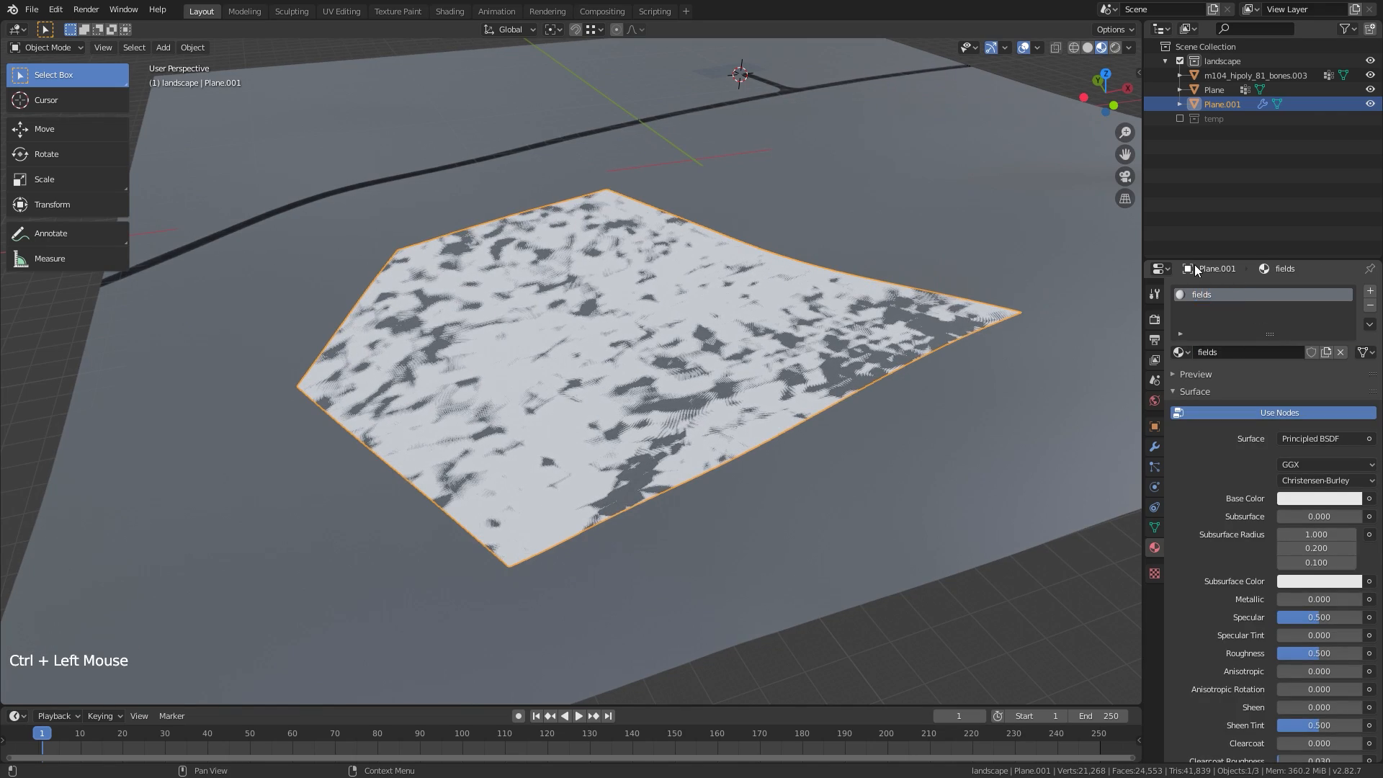
{"action": "left_click", "coordinate": [1293, 497]}
{"action": "left_click_drag", "start_coordinate": [1261, 340], "coordinate": [1271, 365]}
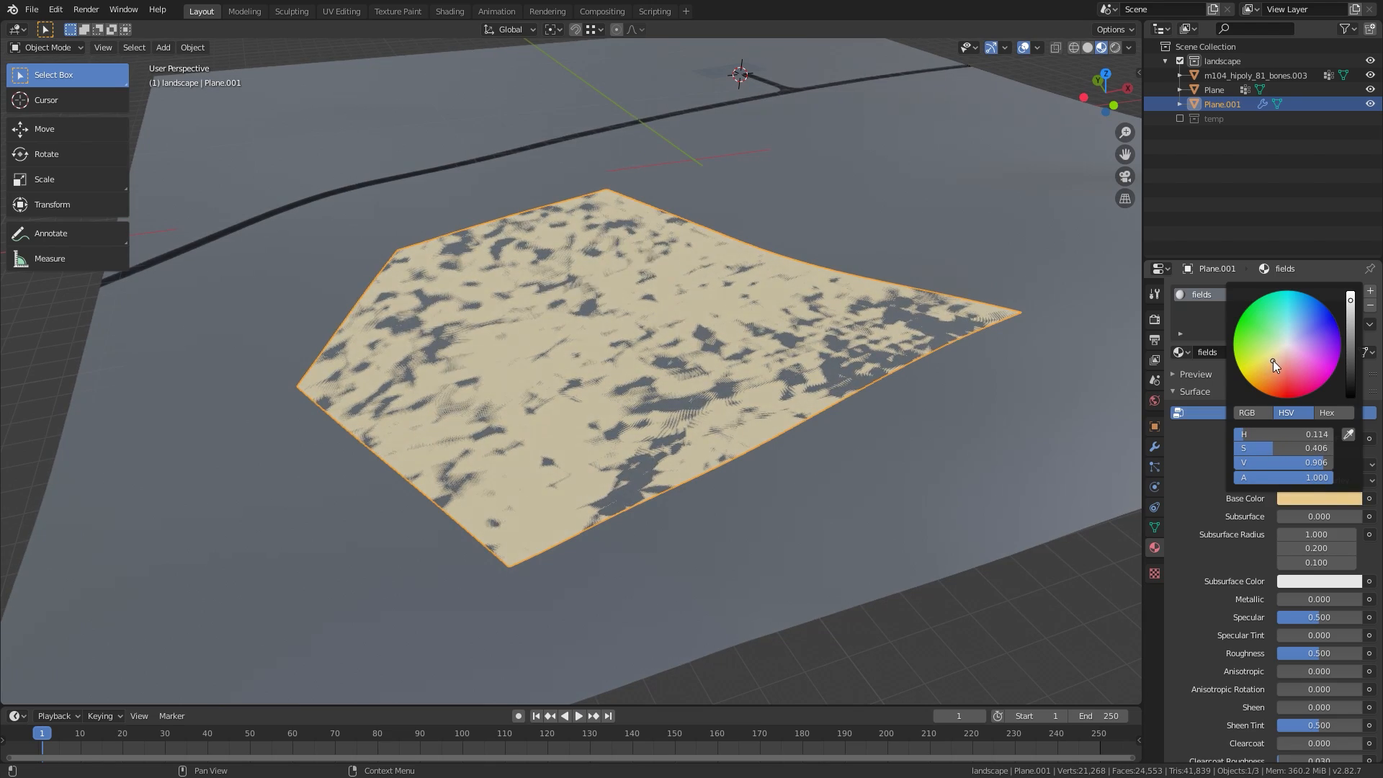
Apply the Shrinkwrap modifier to the area mesh
{"action": "middle_click_drag", "start_coordinate": [730, 425], "coordinate": [728, 404], "text": "ctrl"}
{"action": "left_click", "coordinate": [1154, 446]}
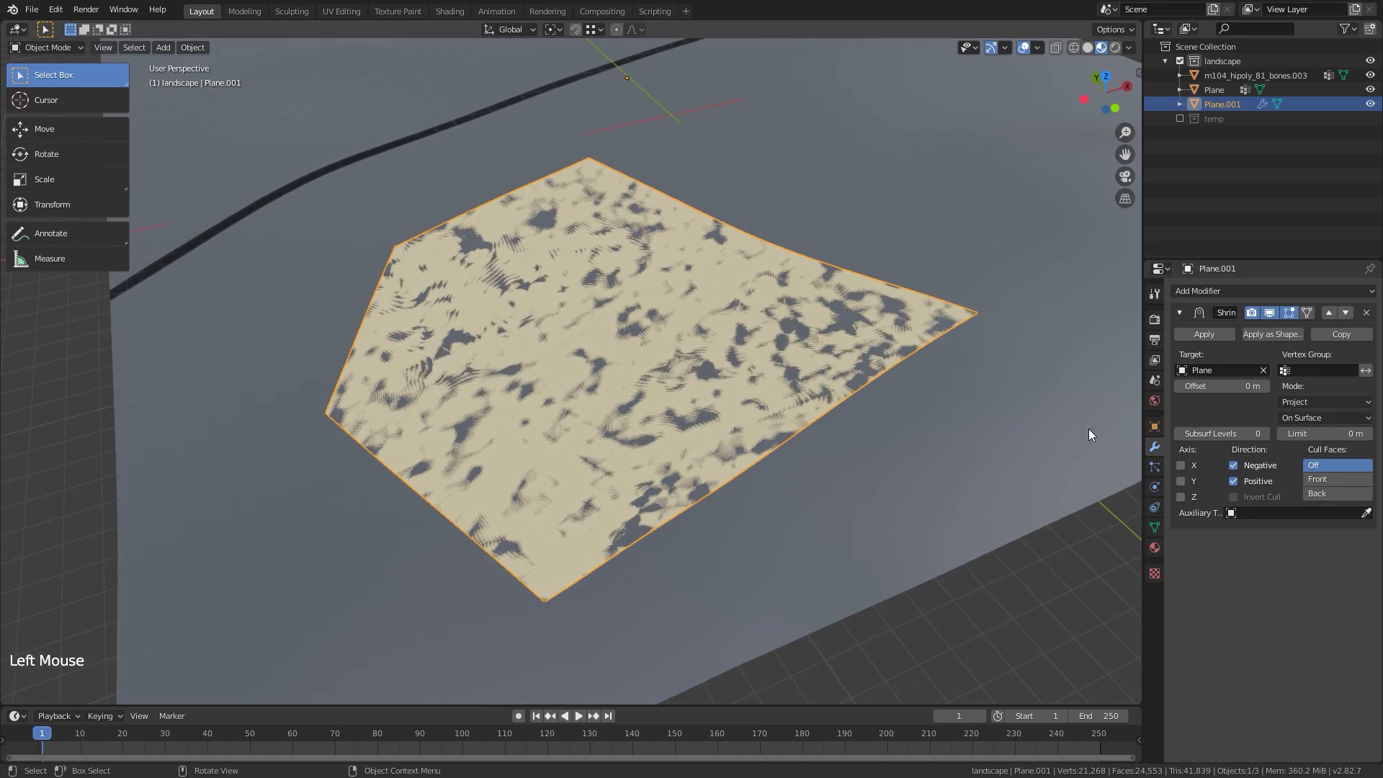
{"action": "left_click", "coordinate": [1204, 335]}
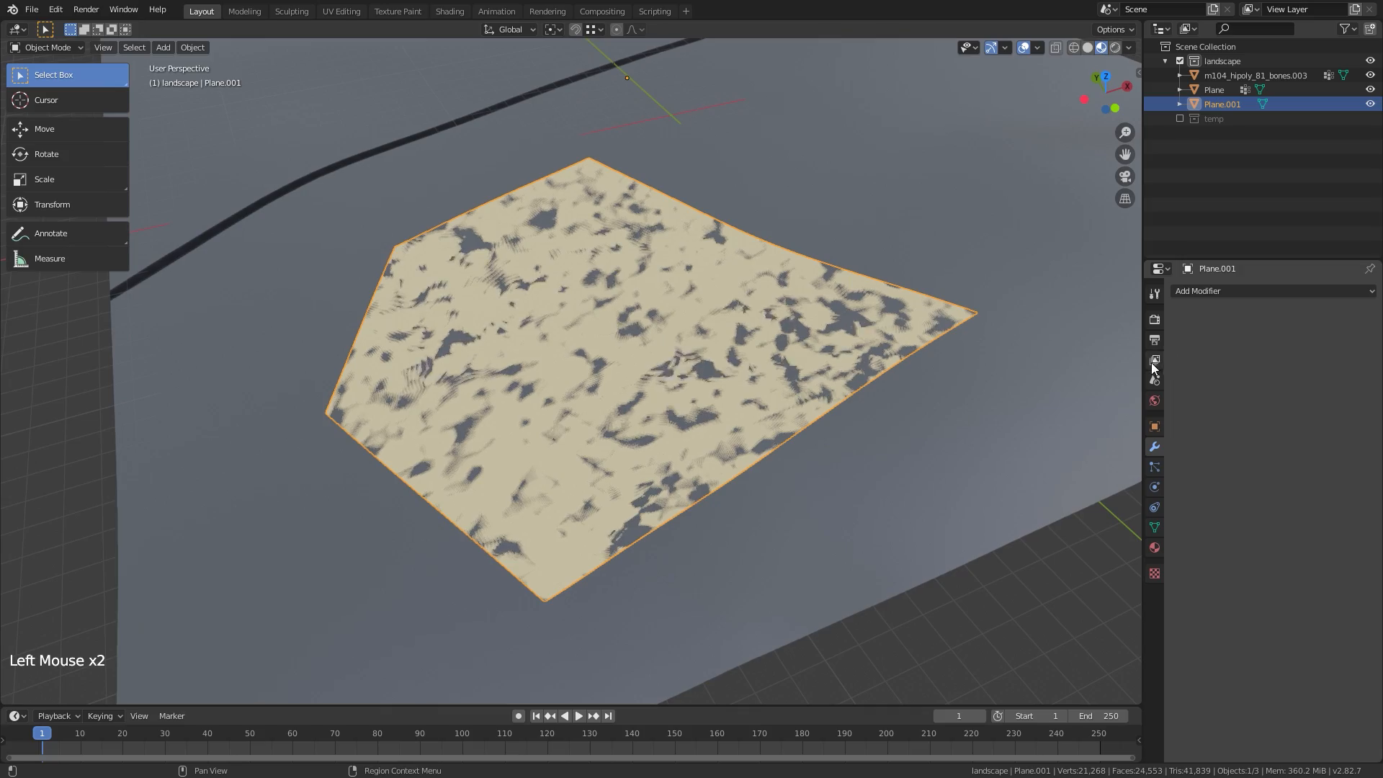
Enter Edit Mode on the area mesh and select its entire outer boundary edge loop
{"action": "left_click", "coordinate": [47, 50]}
{"action": "left_click", "coordinate": [52, 82]}
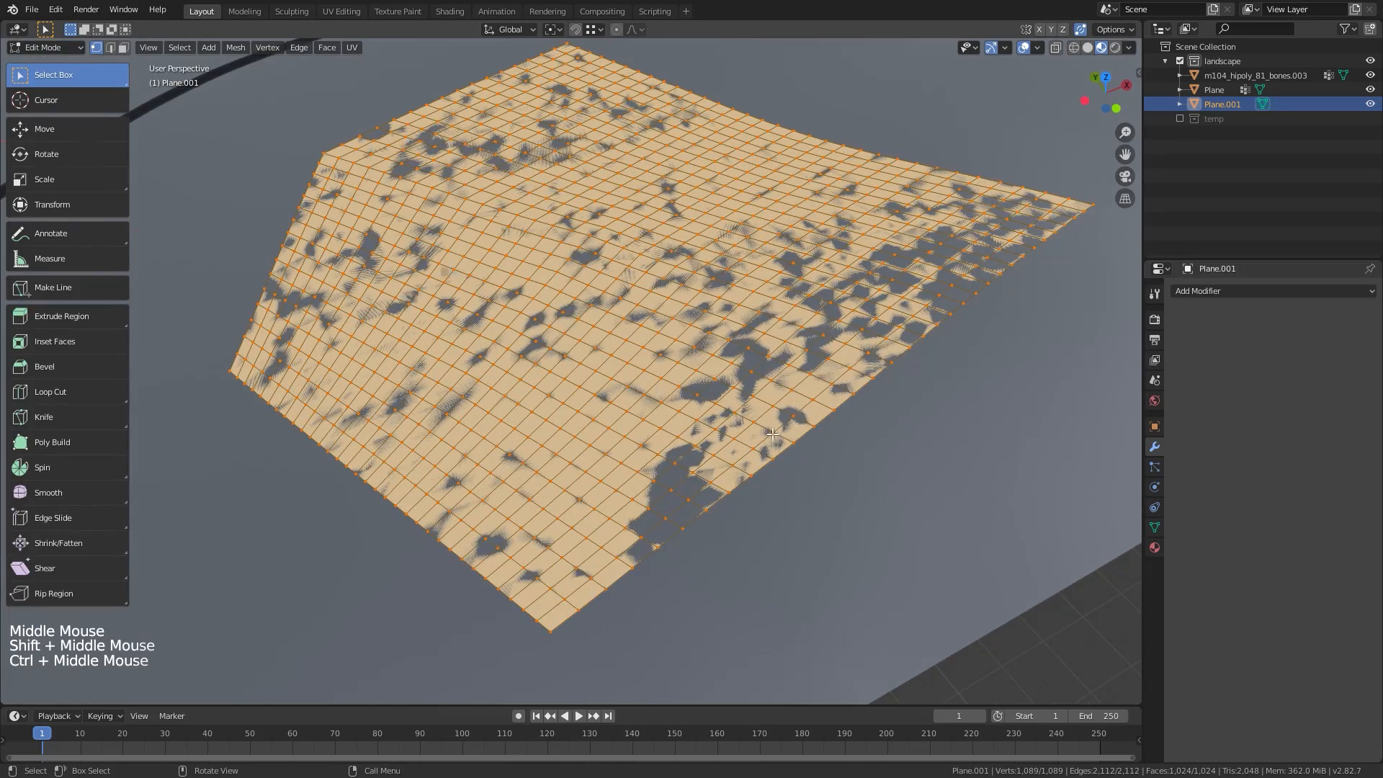
{"action": "left_click", "coordinate": [728, 485], "text": "alt"}
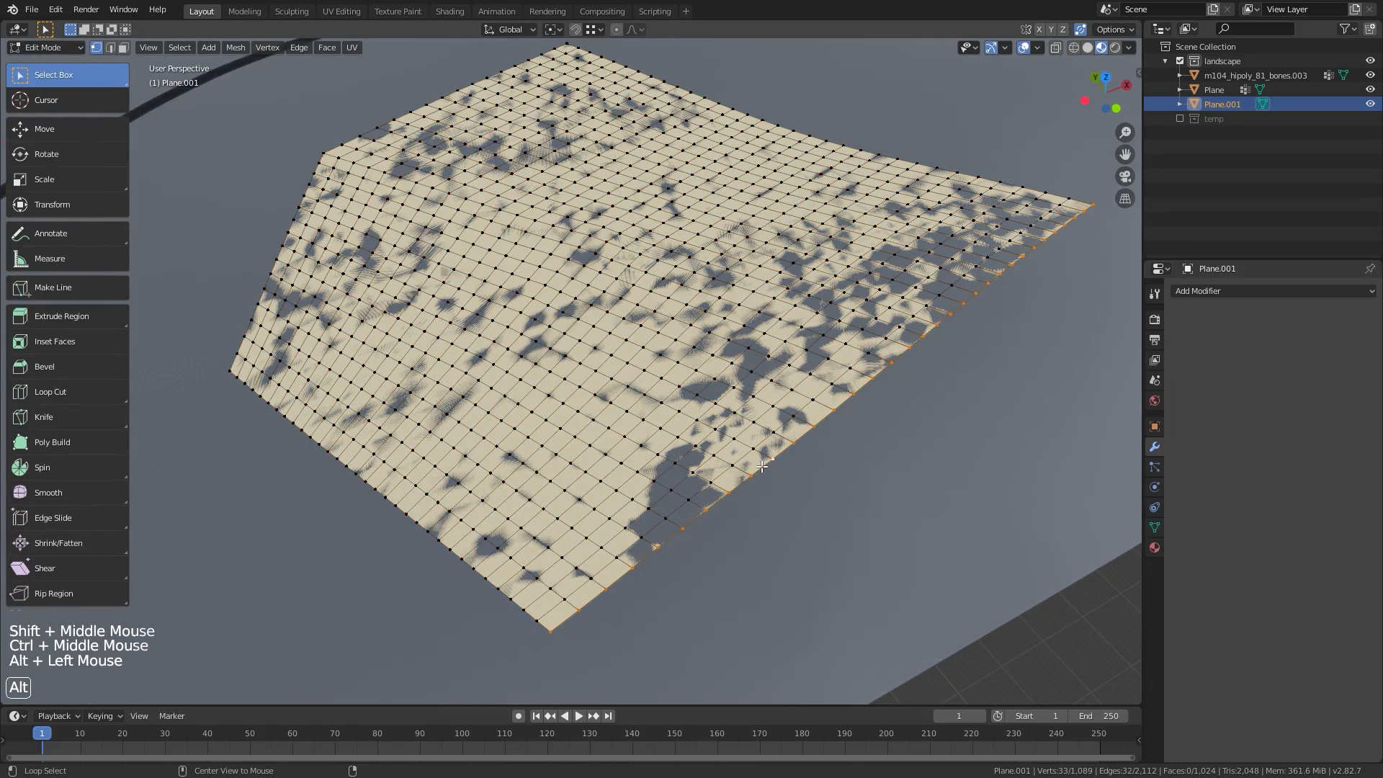
{"action": "left_click", "coordinate": [728, 485], "text": "alt"}
{"action": "middle_click_drag", "start_coordinate": [728, 485], "coordinate": [595, 85]}
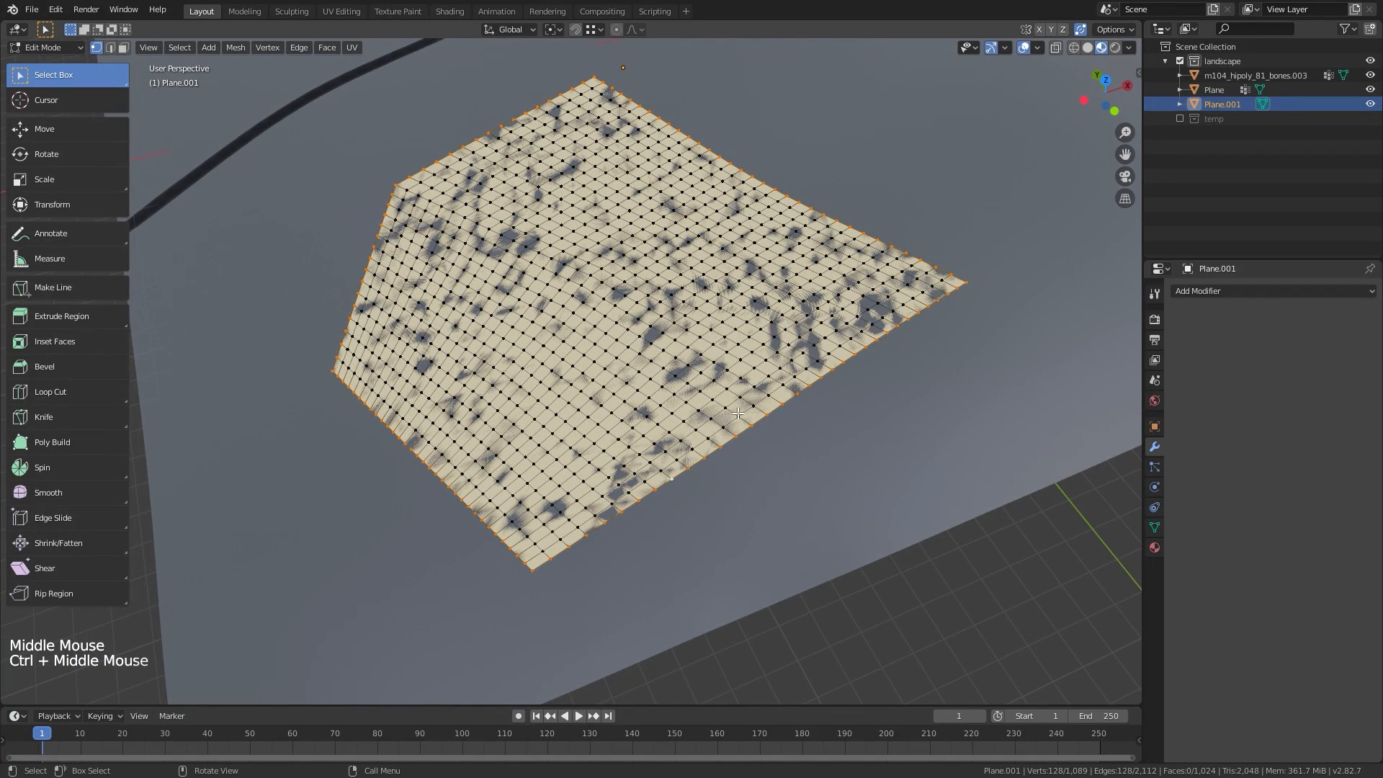
Run Offset Edges on the selected boundary, offsetting it outward by a width of about 0.077
{"action": "key", "text": "F3"}
{"action": "type", "text": "e"}
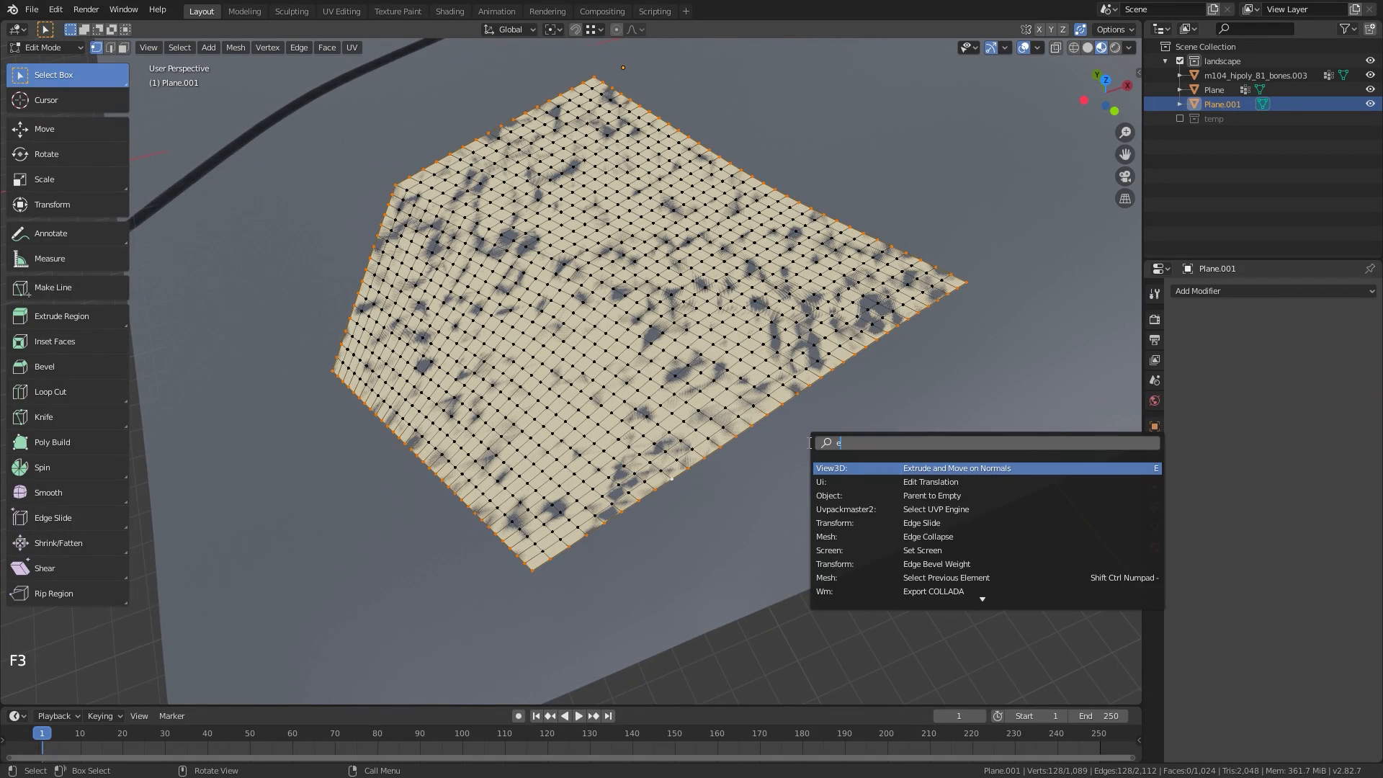
{"action": "type", "text": "dge of"}
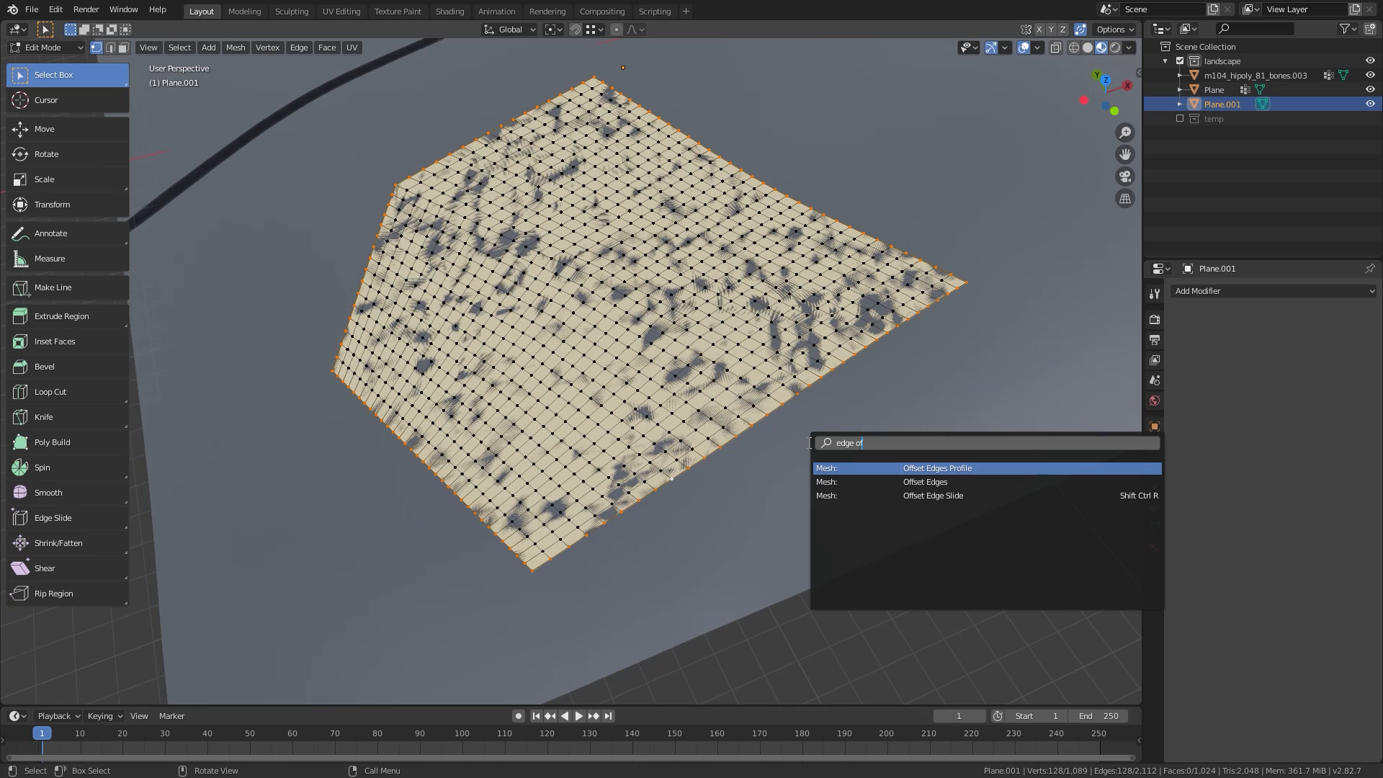
{"action": "key", "text": "Down"}
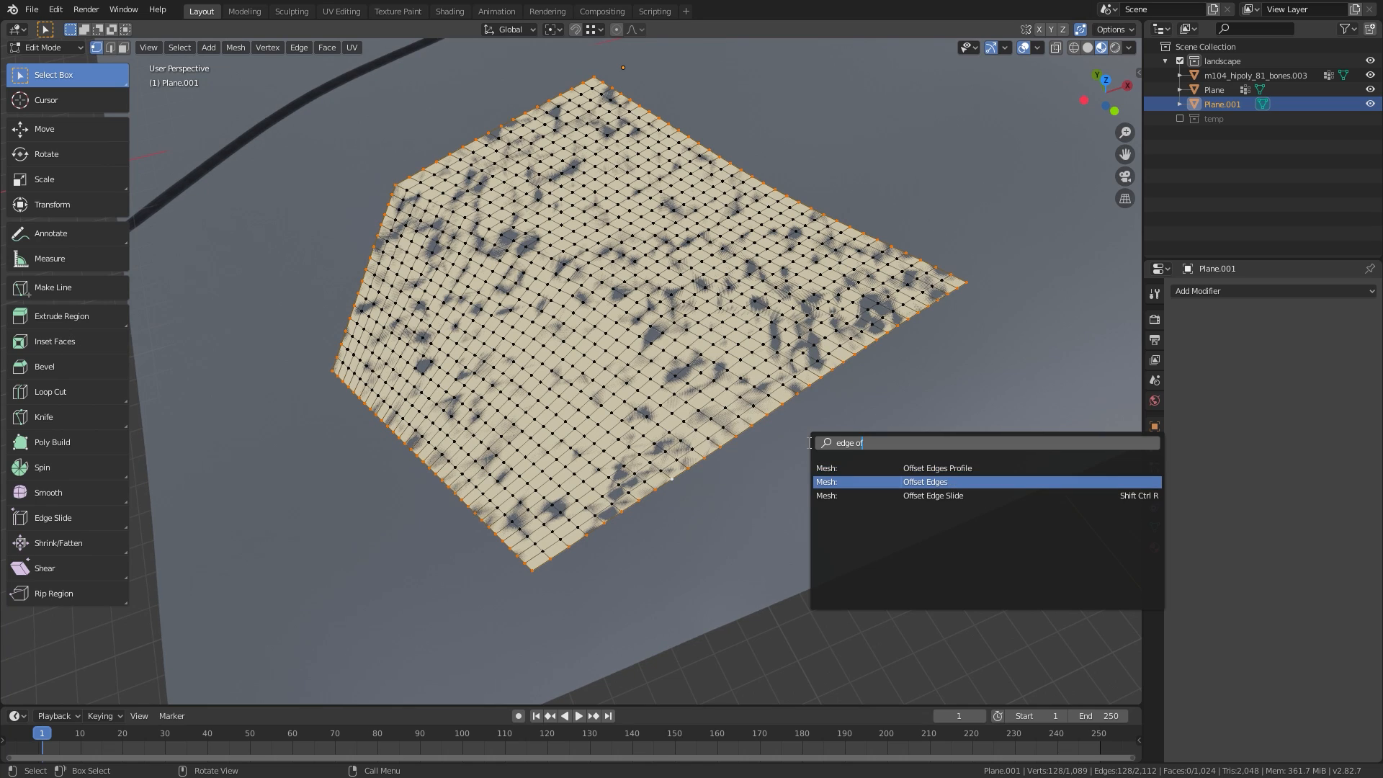
{"action": "key", "text": "Return"}
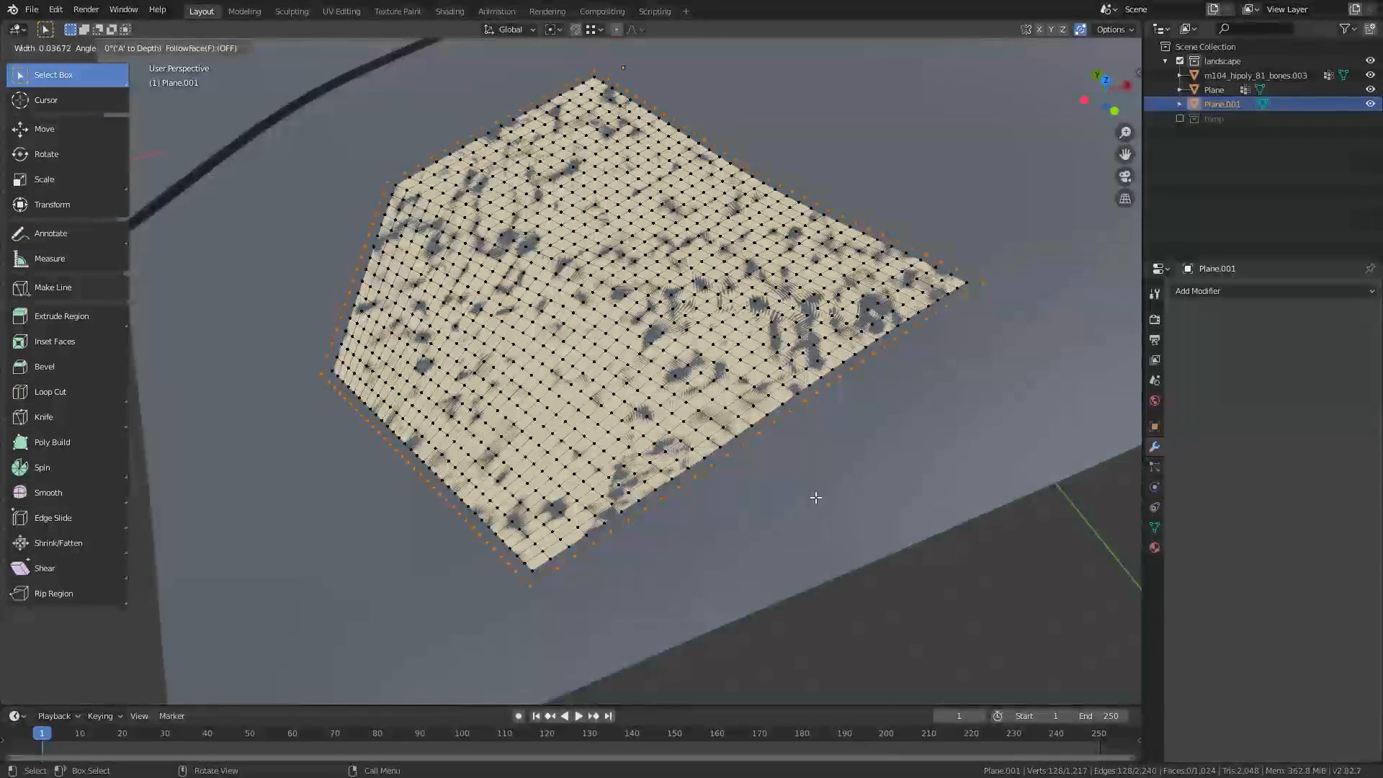
{"action": "left_click", "coordinate": [679, 474]}
Switch the Offset Edges operation to Extrude and set its width to 0.01
{"action": "middle_click_drag", "start_coordinate": [676, 472], "coordinate": [704, 460]}
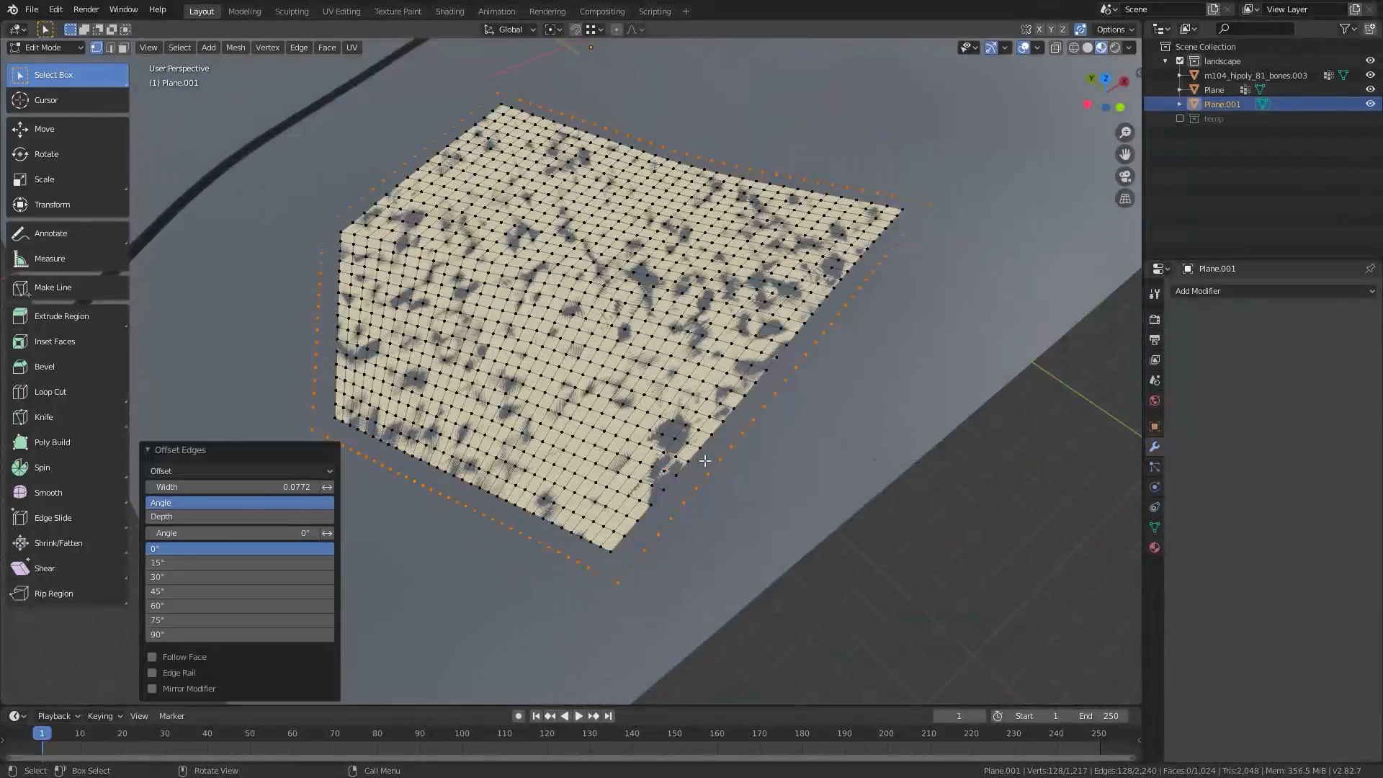
{"action": "left_click", "coordinate": [167, 470]}
{"action": "left_click", "coordinate": [184, 505]}
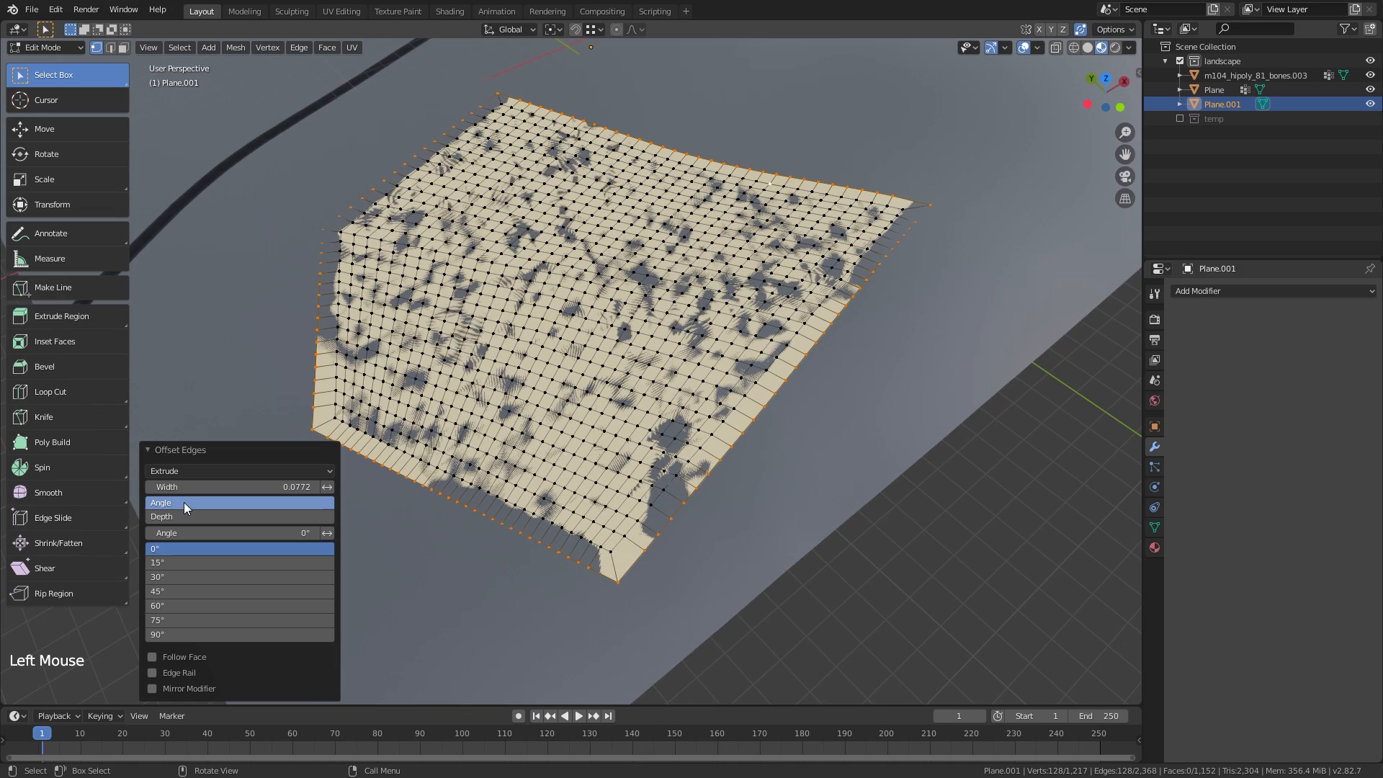
{"action": "left_click", "coordinate": [184, 503]}
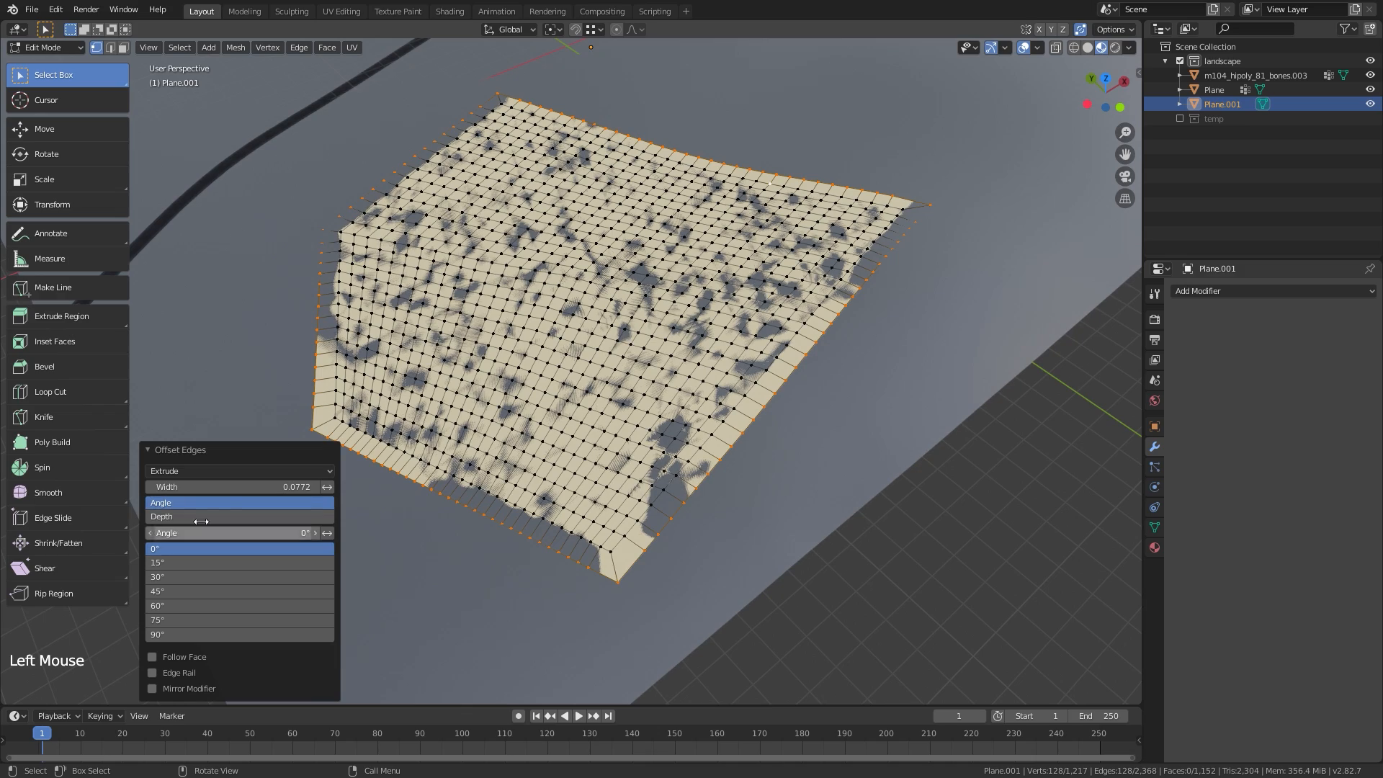
{"action": "left_click_drag", "start_coordinate": [219, 487], "coordinate": [199, 487]}
{"action": "left_click", "coordinate": [219, 487]}
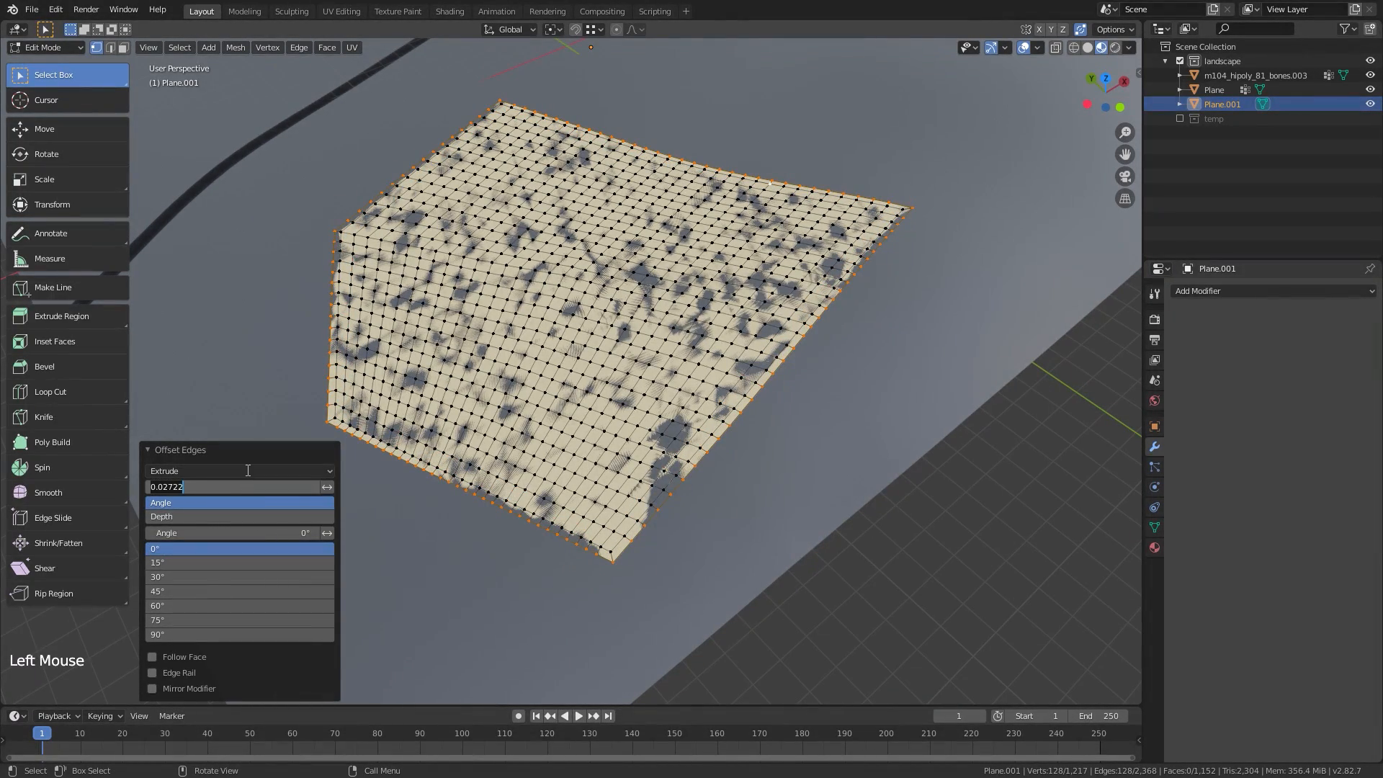
{"action": "type", "text": "0.01"}
{"action": "key", "text": "Return"}
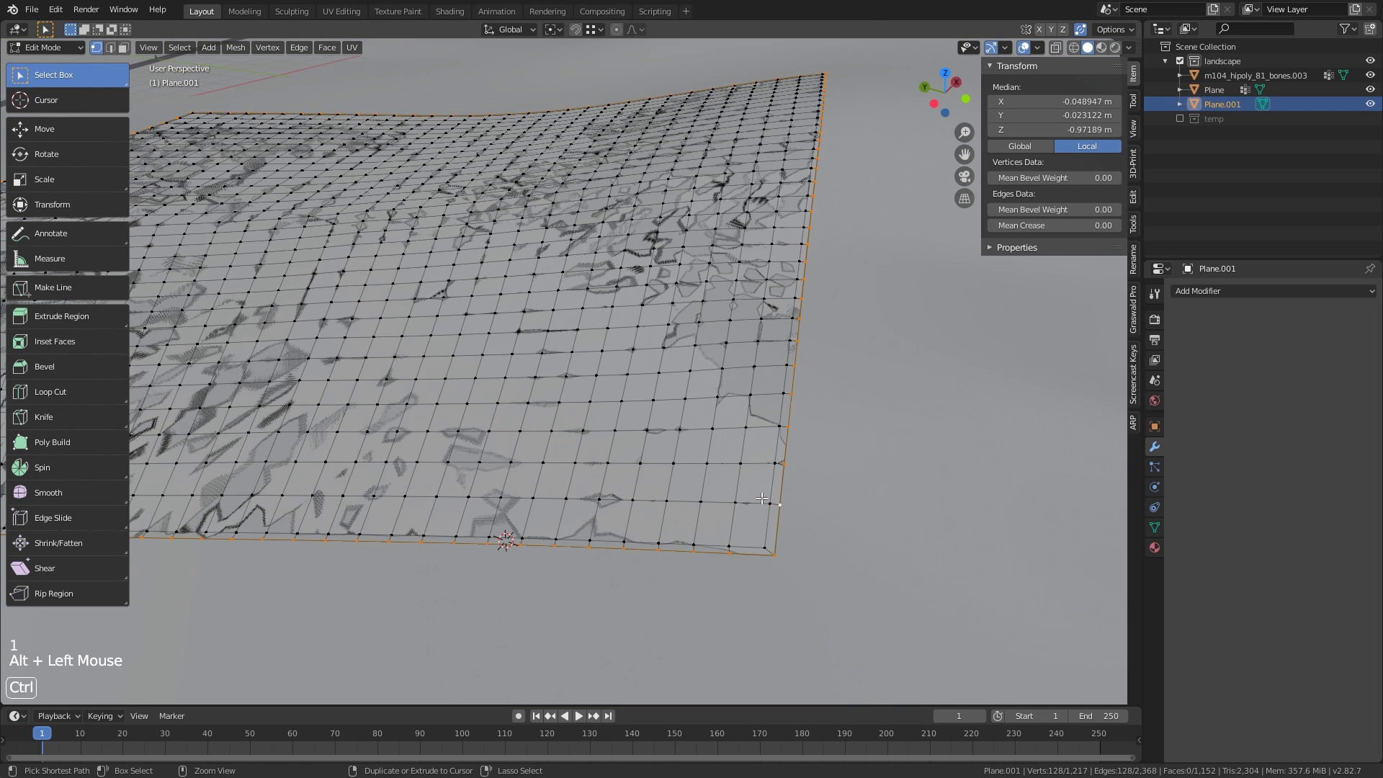
Invert the selection to the mesh interior and enter Vertex Paint with vertex selection masking enabled
{"action": "key", "text": "ctrl+i"}
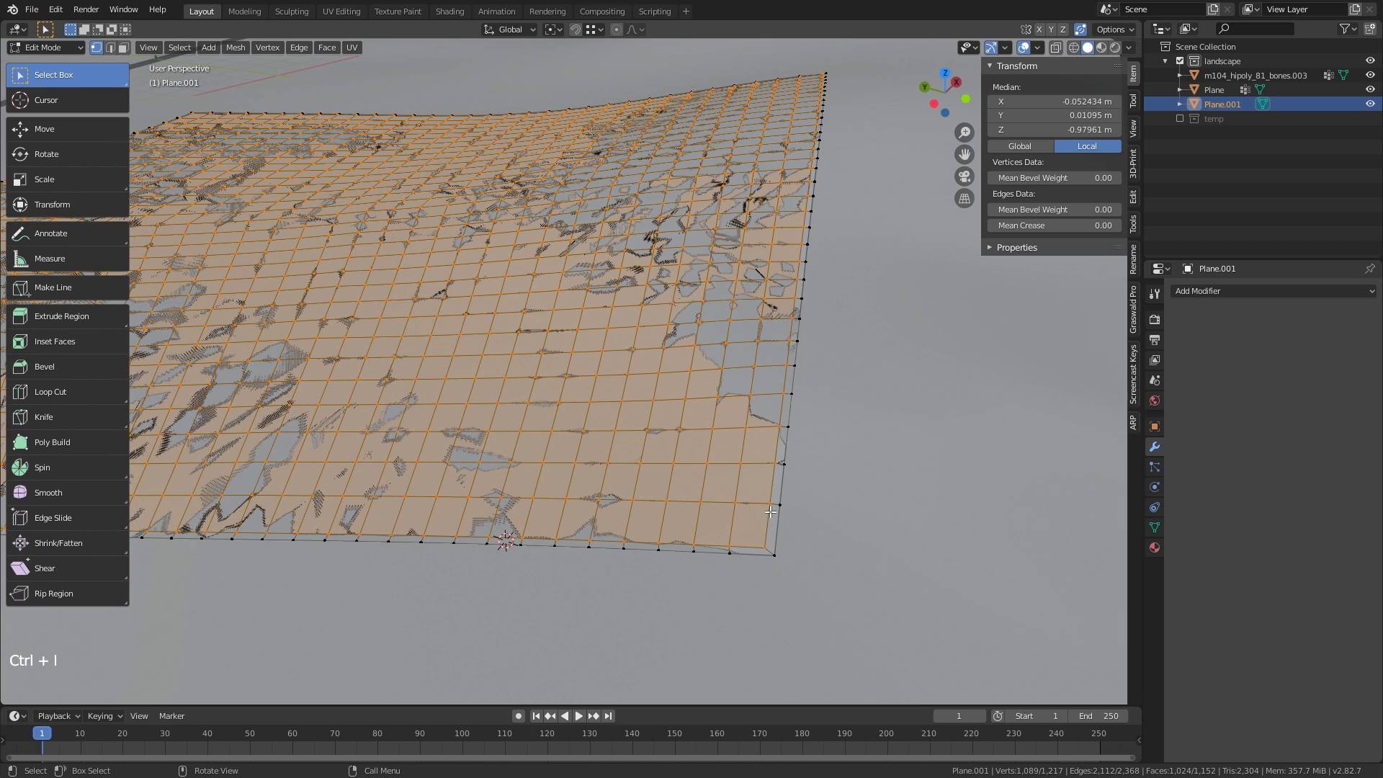
{"action": "key", "text": "Tab"}
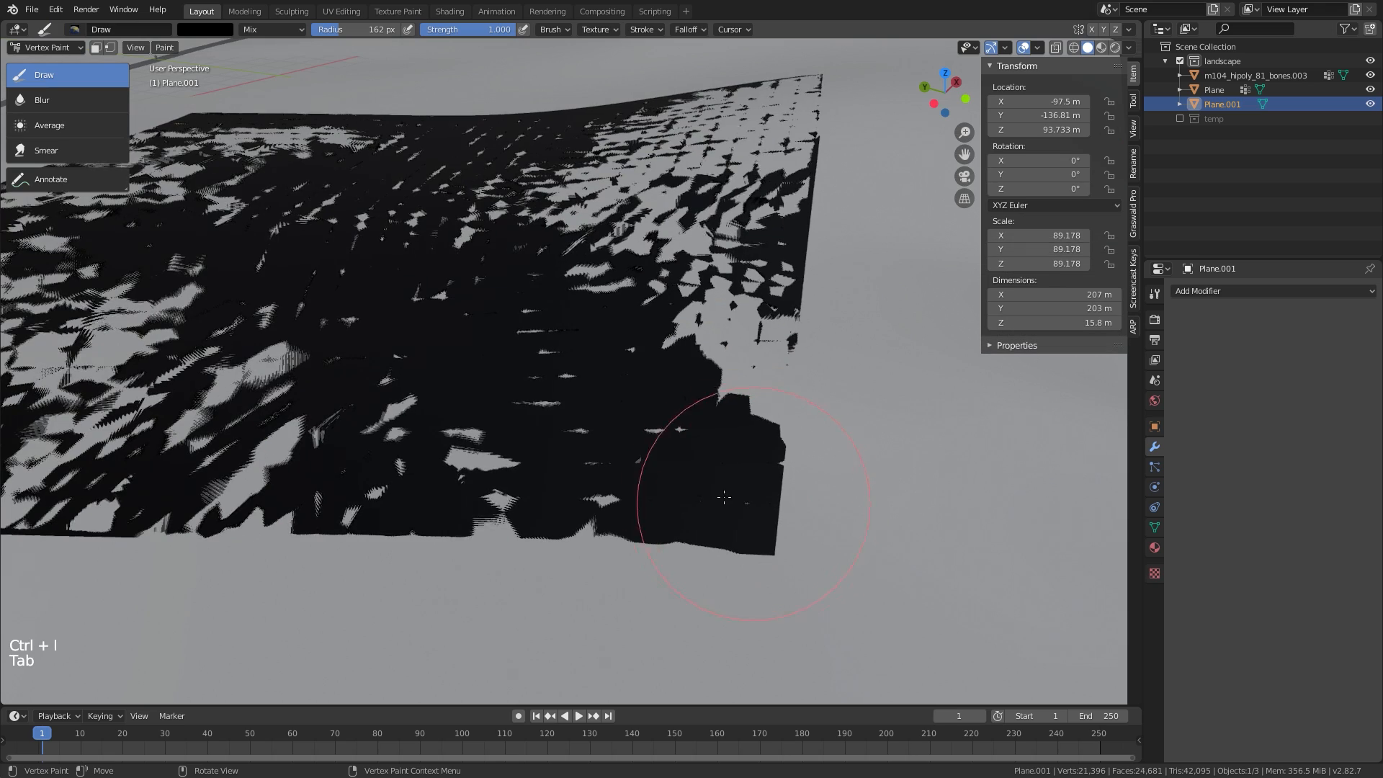
{"action": "left_click", "coordinate": [110, 48]}
Fill the masked interior vertices with pure red (R 1, G 0, B 0), inspect the border's gradient and return to Object Mode
{"action": "left_click", "coordinate": [225, 29]}
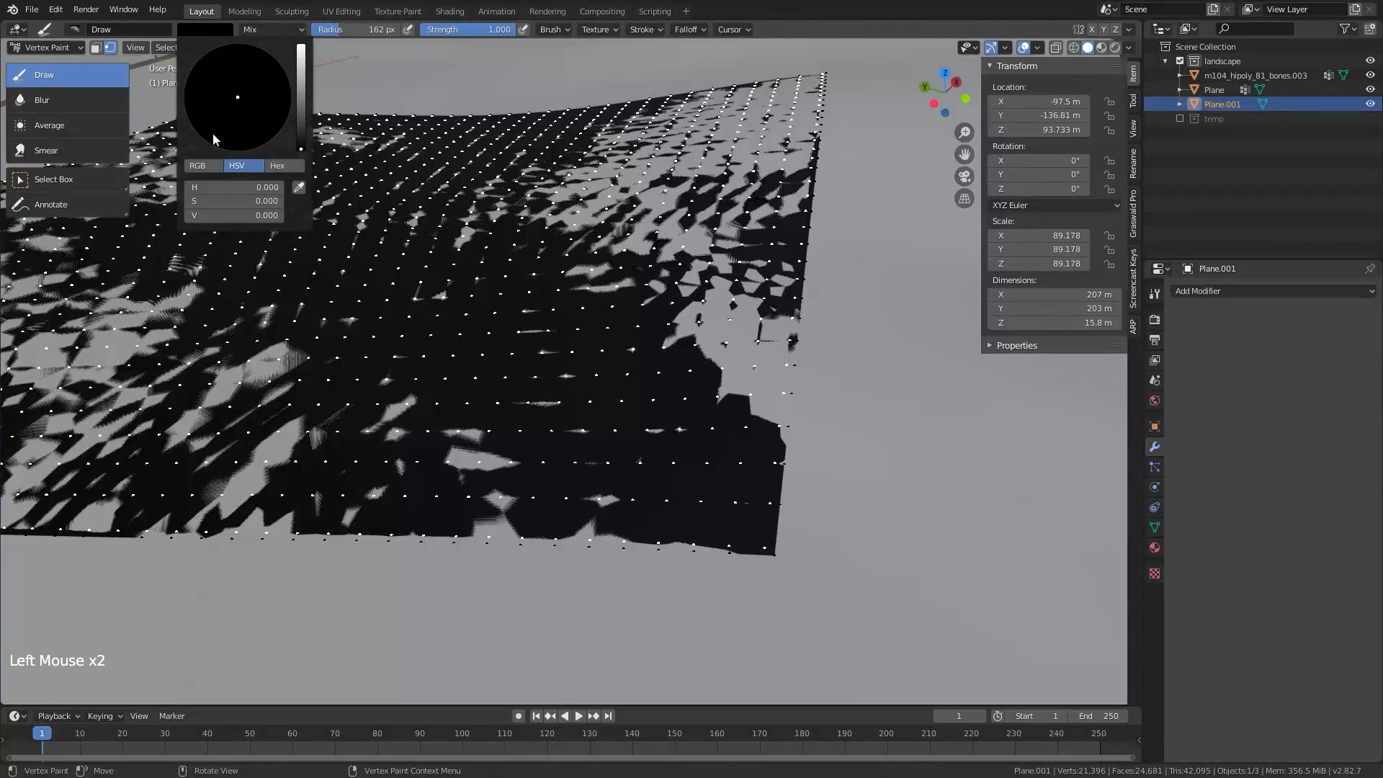
{"action": "left_click_drag", "start_coordinate": [219, 186], "coordinate": [288, 188]}
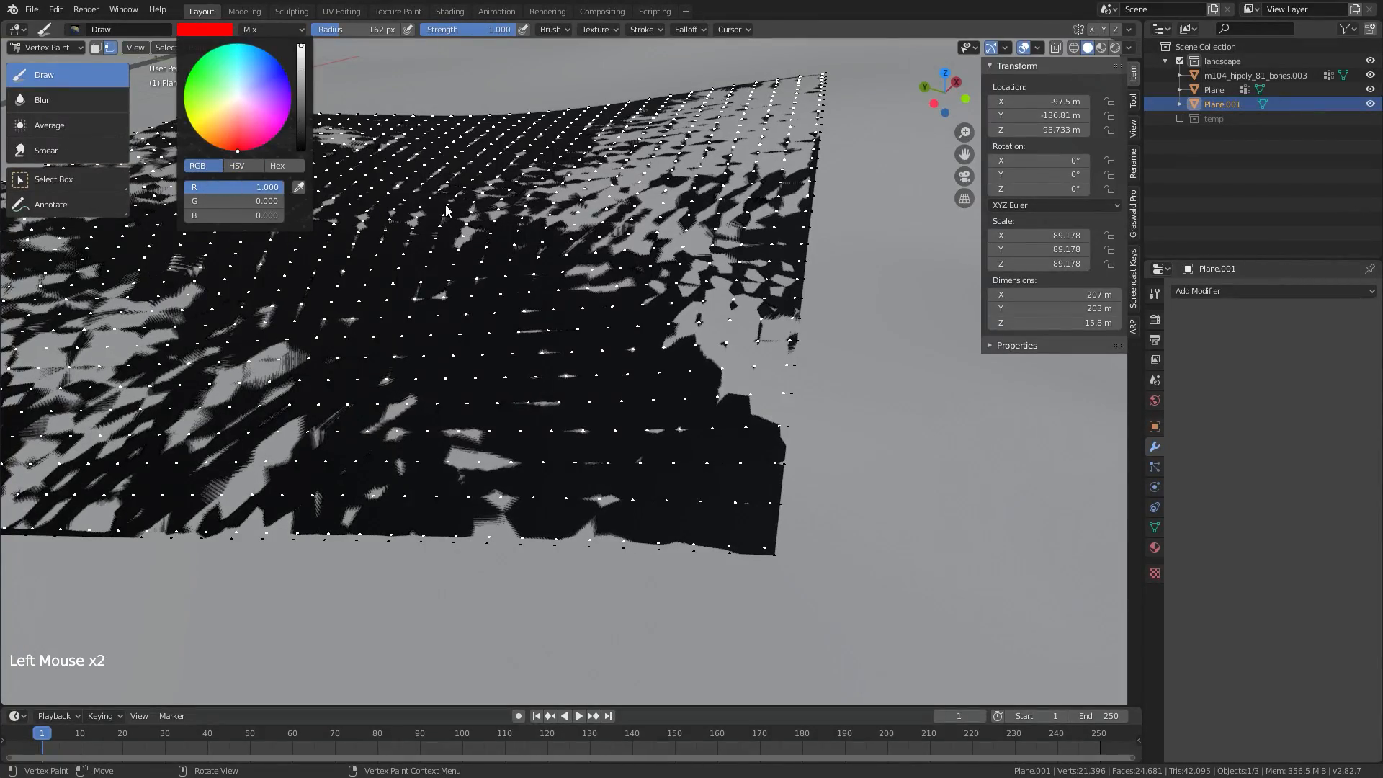
{"action": "key", "text": "shift+k"}
{"action": "middle_click_drag", "start_coordinate": [749, 429], "coordinate": [713, 418]}
{"action": "middle_click_drag", "start_coordinate": [714, 418], "coordinate": [744, 321], "text": "ctrl"}
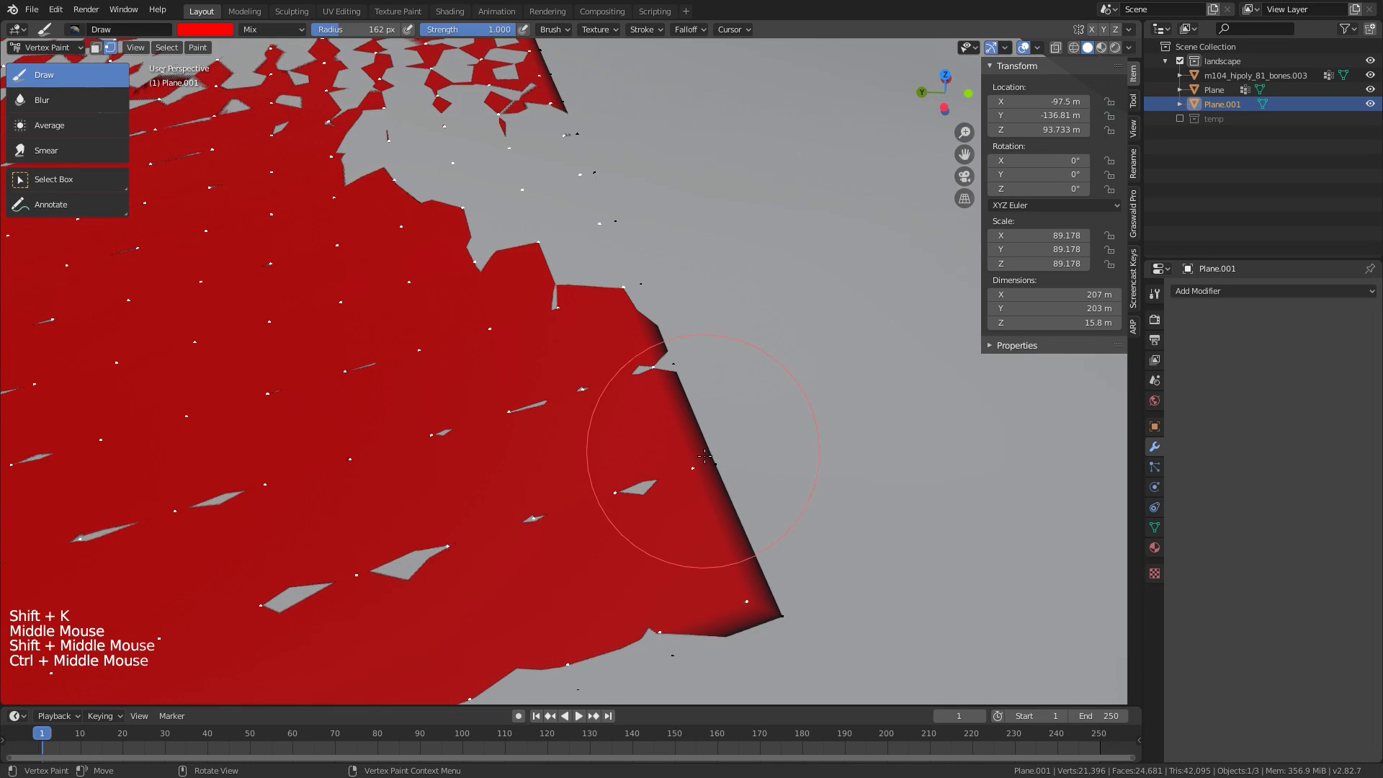
{"action": "middle_click_drag", "start_coordinate": [746, 603], "coordinate": [719, 376], "text": "shift"}
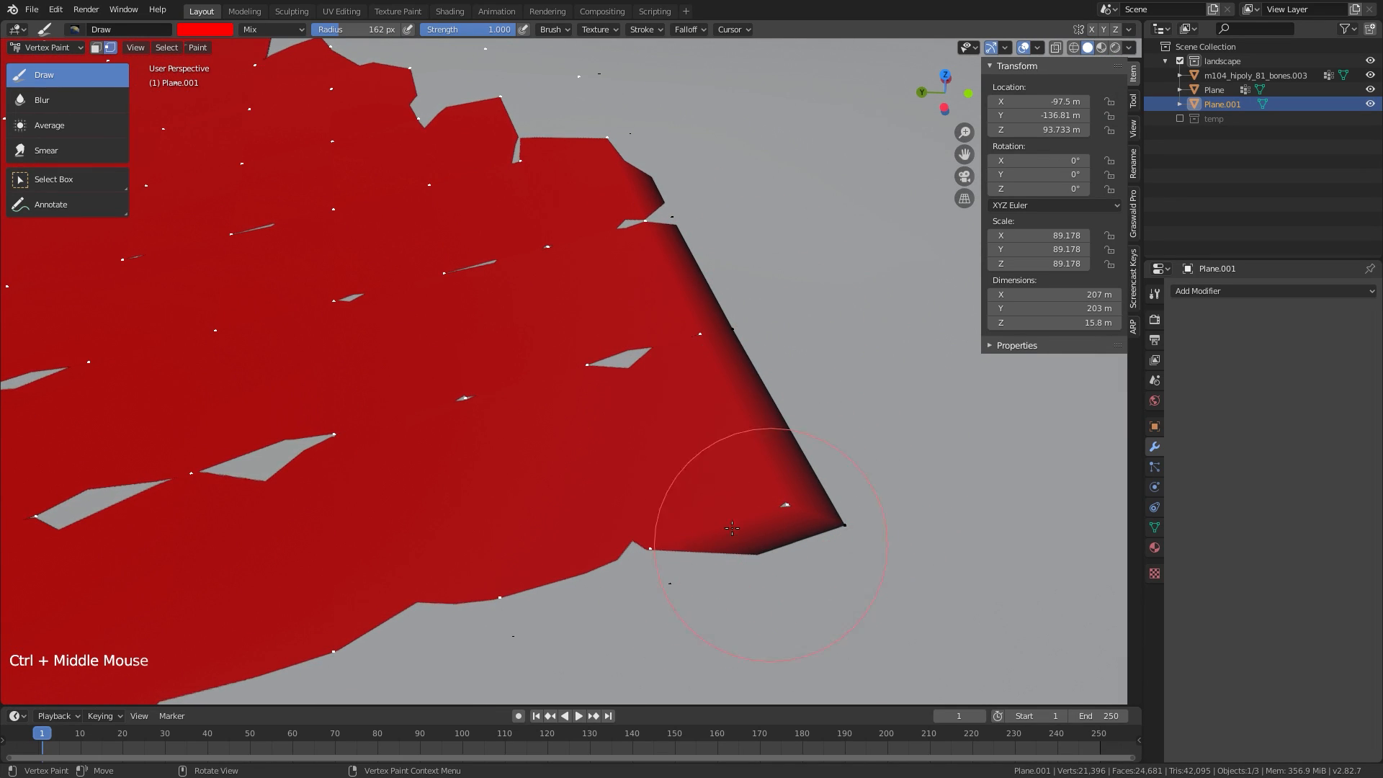
{"action": "left_click", "coordinate": [47, 48]}
{"action": "left_click", "coordinate": [43, 62]}
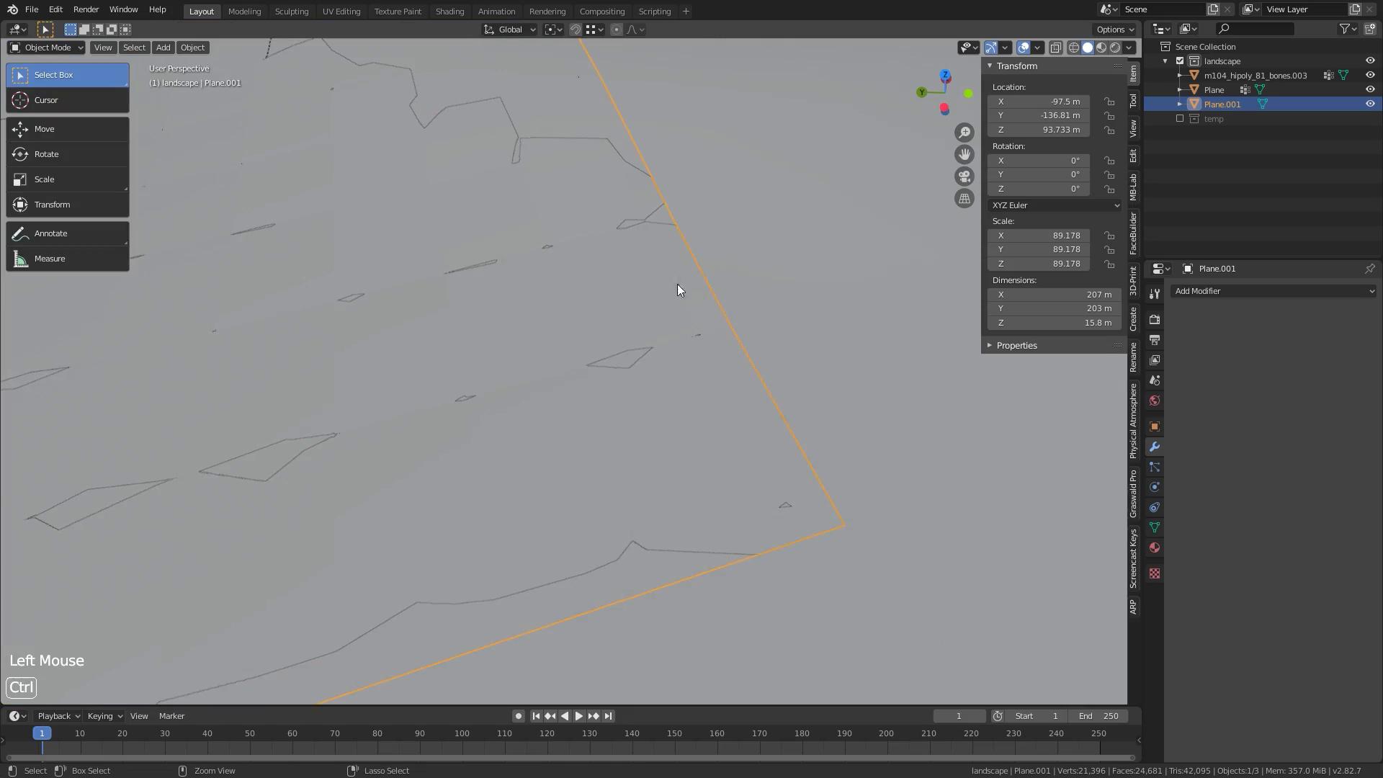
Enter Edit Mode on the terrain and delete the band of its faces that overlaps the field's outline all around
{"action": "mouse_move", "coordinate": [677, 287]}
{"action": "middle_mouse_down", "text": "ctrl"}
{"action": "mouse_move", "coordinate": [639, 453]}
{"action": "mouse_move", "coordinate": [505, 425]}
{"action": "mouse_move", "coordinate": [552, 412]}
{"action": "middle_mouse_up", "text": "ctrl"}
{"action": "middle_click_drag", "start_coordinate": [552, 412], "coordinate": [549, 443], "text": "ctrl"}
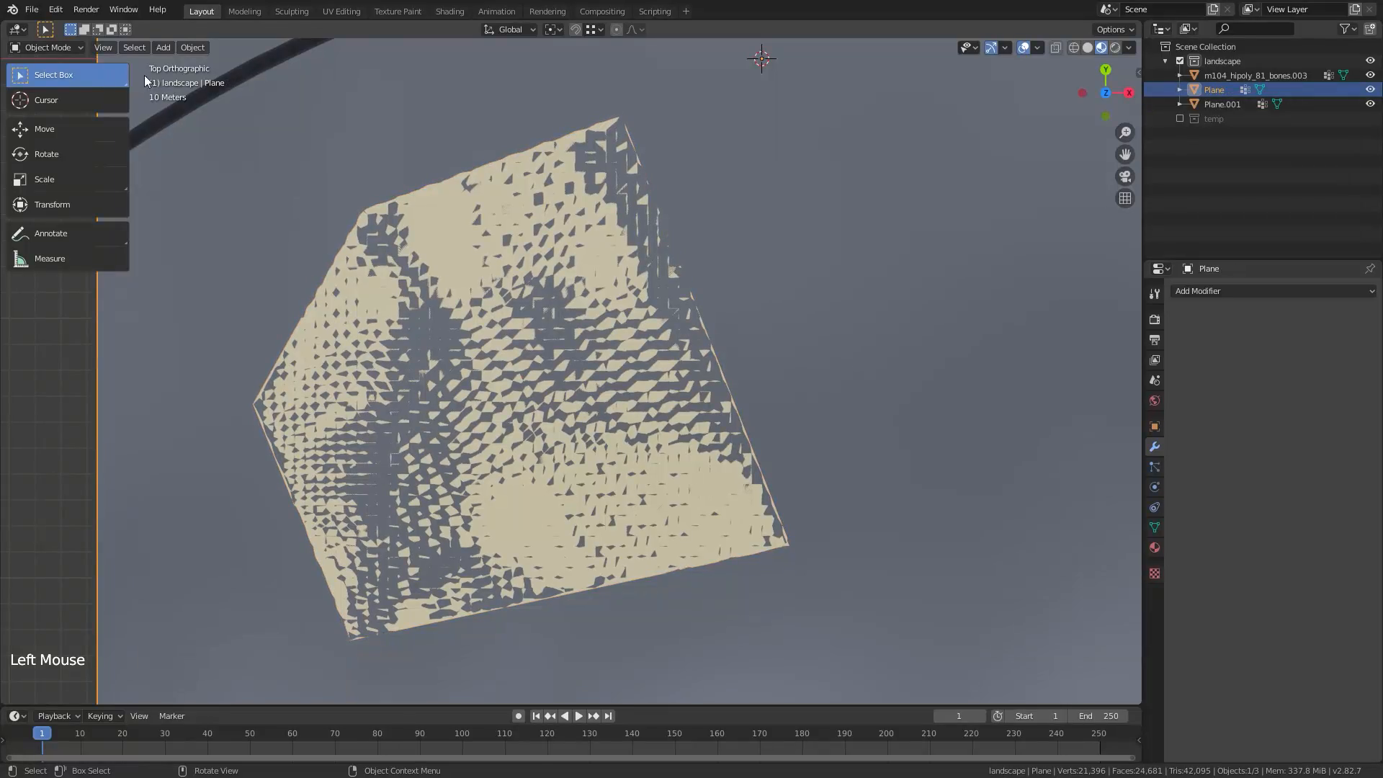
{"action": "left_click", "coordinate": [68, 45]}
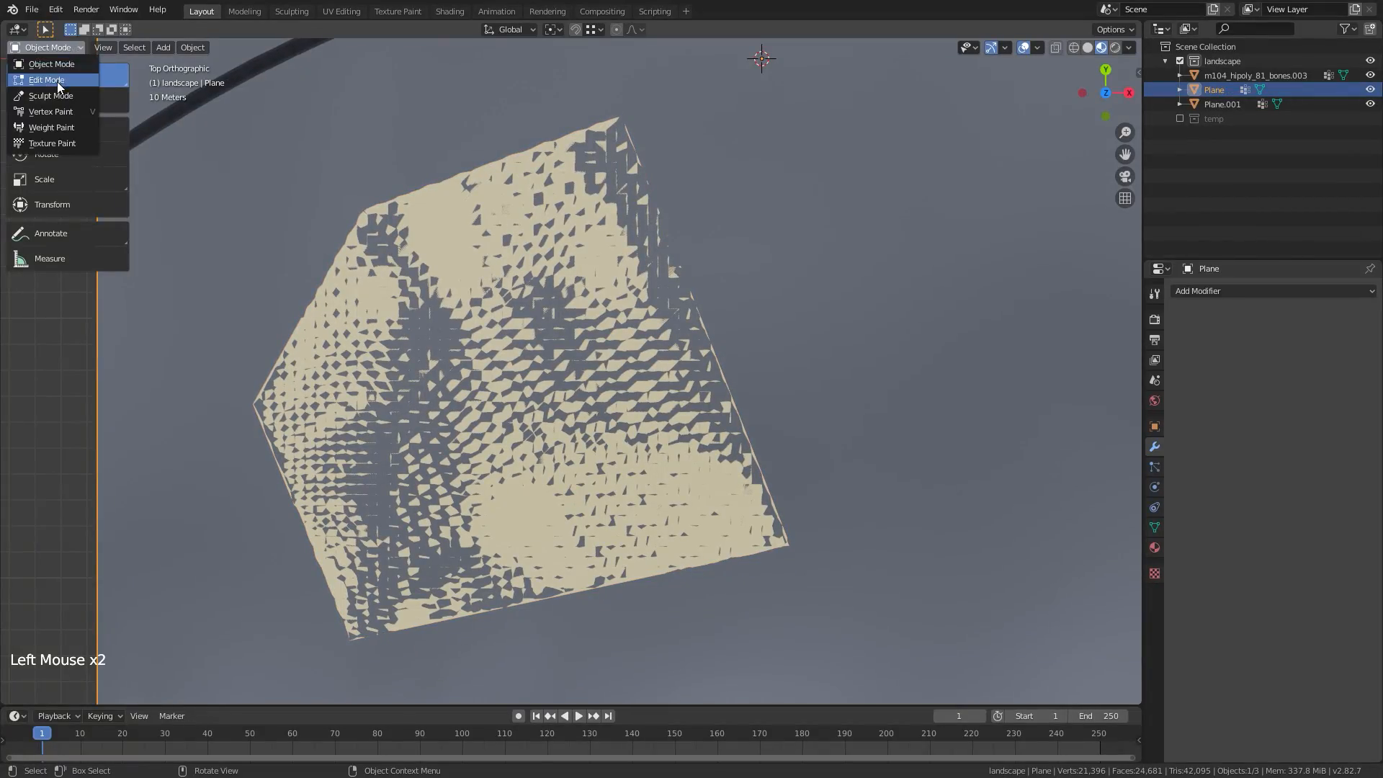
{"action": "left_click", "coordinate": [57, 77]}
{"action": "left_click", "coordinate": [124, 48]}
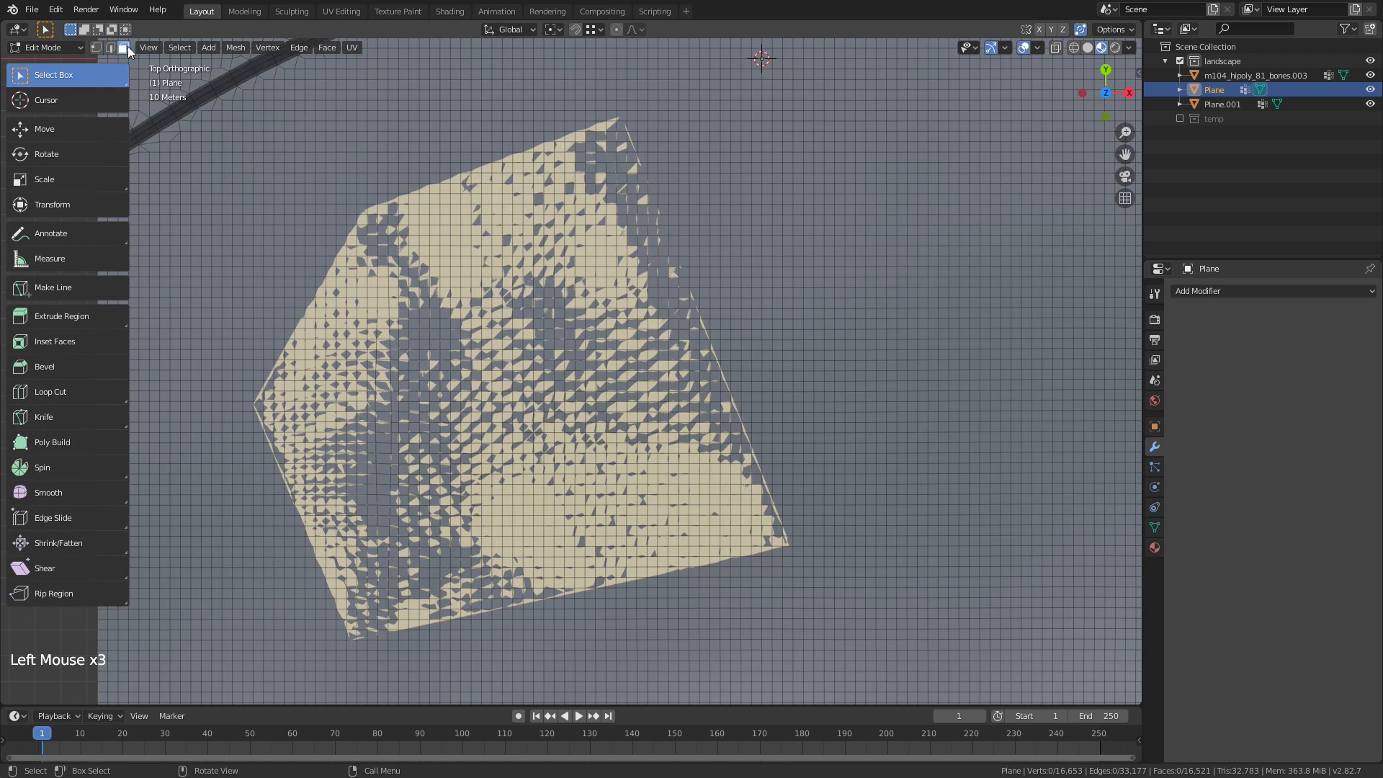
{"action": "key", "text": "c"}
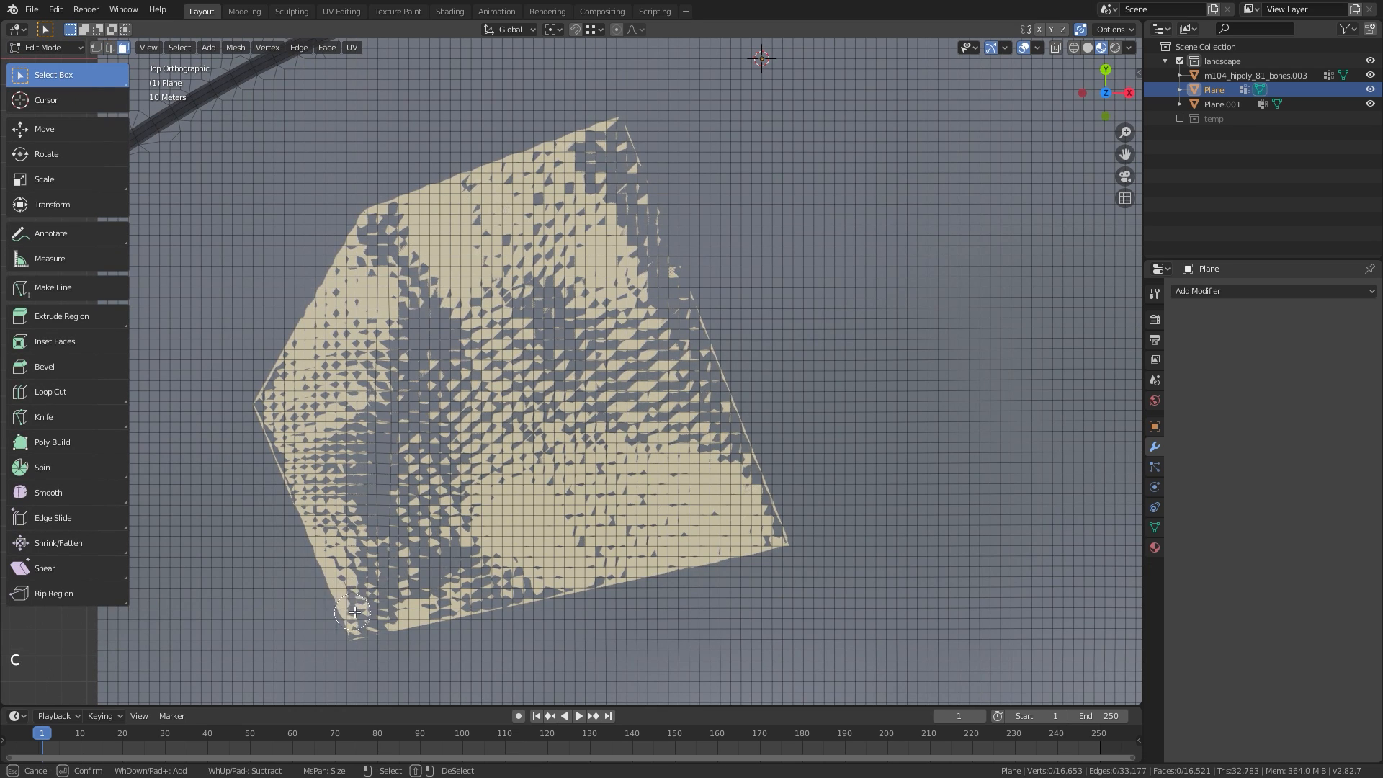
{"action": "left_click_drag", "start_coordinate": [359, 624], "coordinate": [304, 494]}
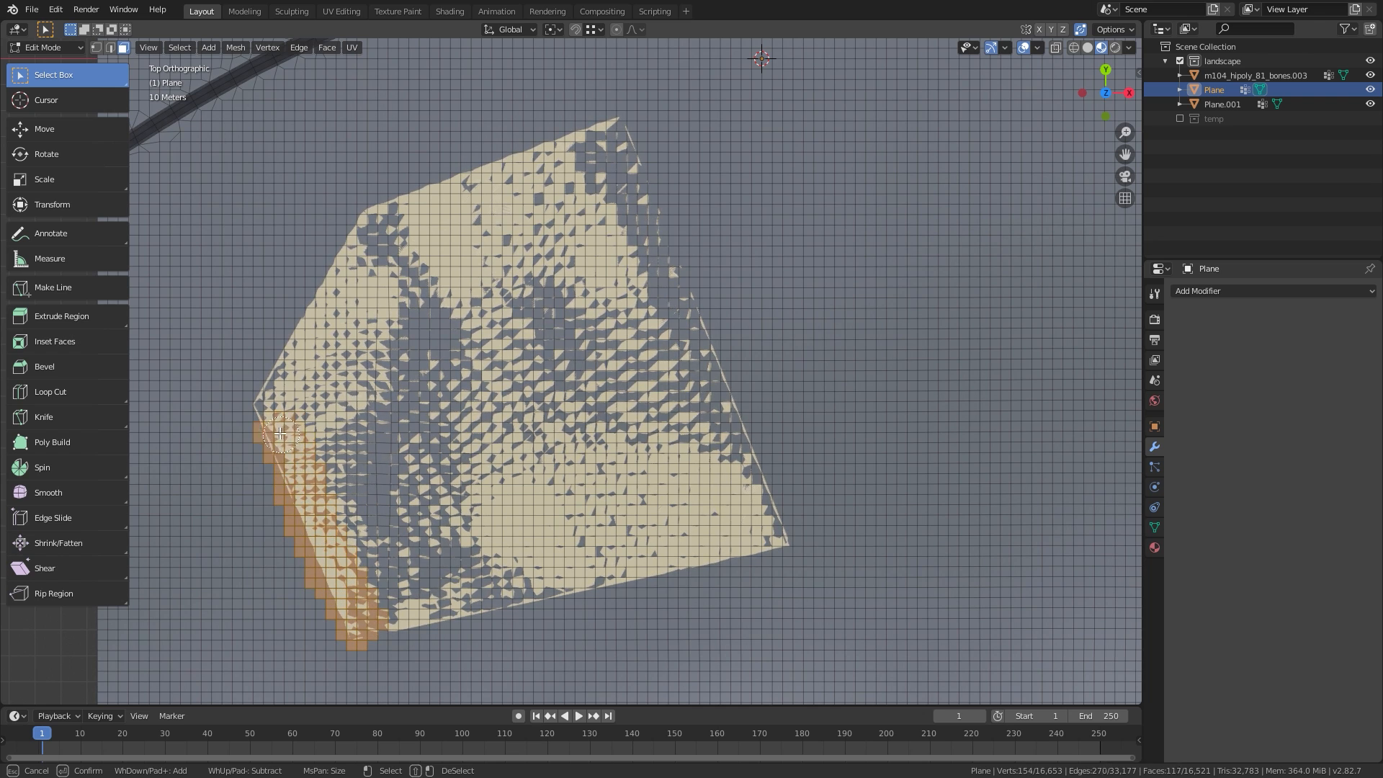
{"action": "mouse_move", "coordinate": [280, 433]}
{"action": "left_mouse_down"}
{"action": "mouse_move", "coordinate": [273, 414]}
{"action": "mouse_move", "coordinate": [317, 277]}
{"action": "mouse_move", "coordinate": [386, 220]}
{"action": "mouse_move", "coordinate": [601, 137]}
{"action": "mouse_move", "coordinate": [770, 536]}
{"action": "left_mouse_up"}
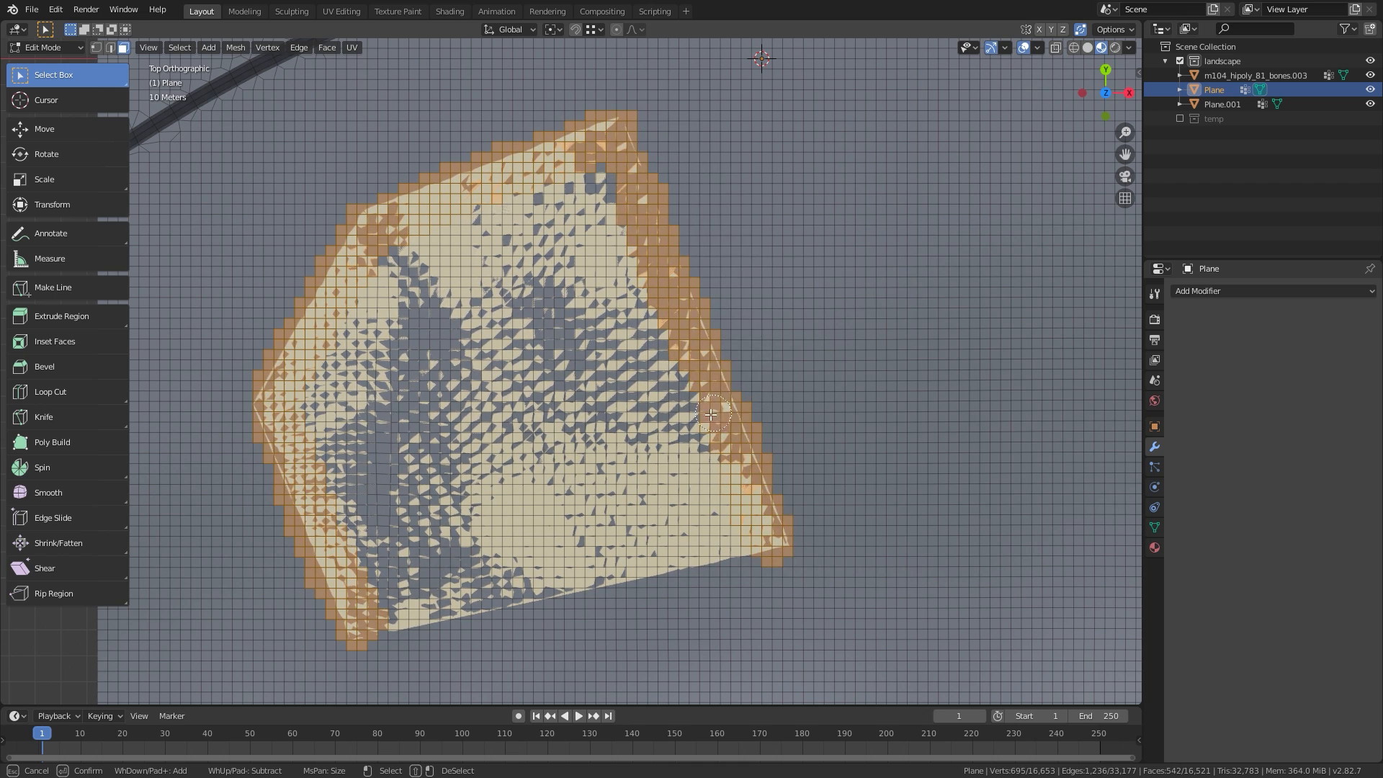
{"action": "left_click_drag", "start_coordinate": [756, 542], "coordinate": [409, 618]}
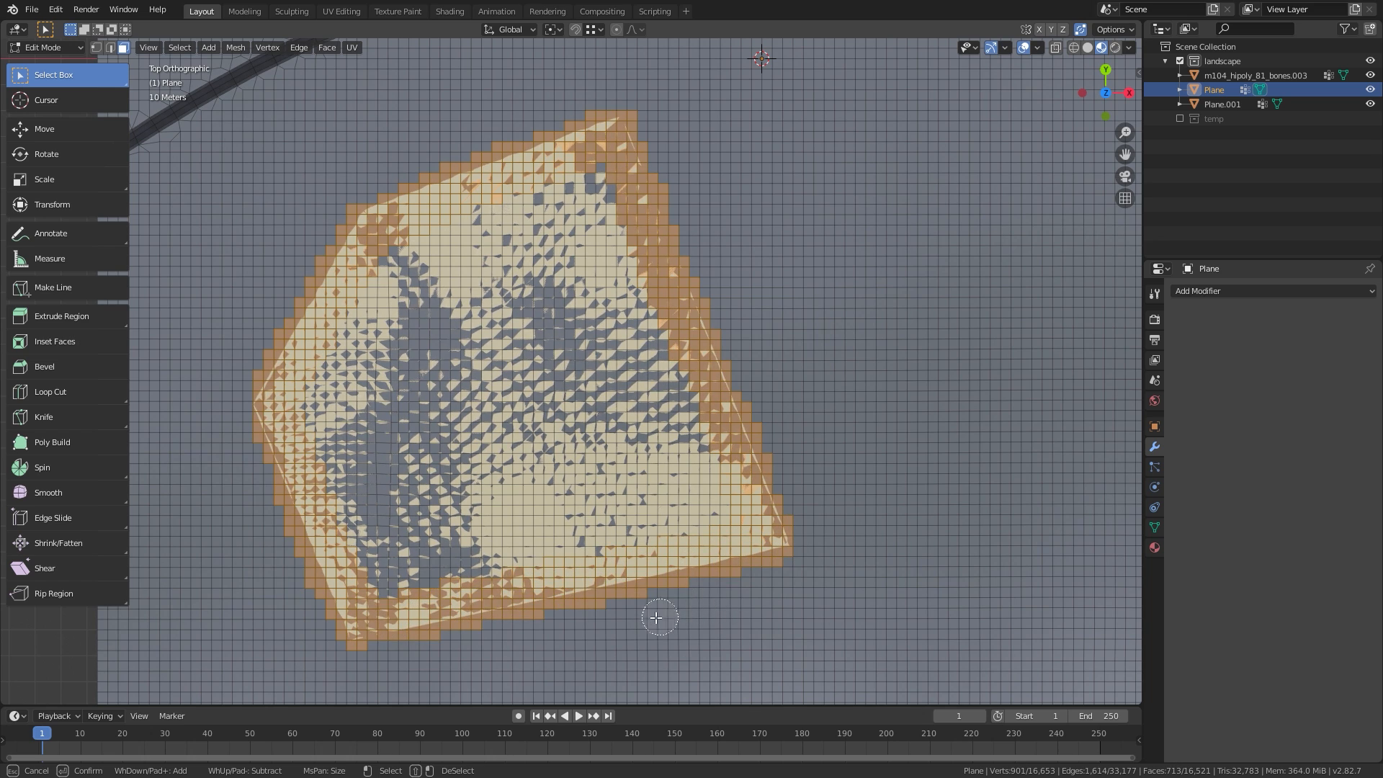
{"action": "left_click_drag", "start_coordinate": [657, 618], "coordinate": [570, 635], "text": "shift"}
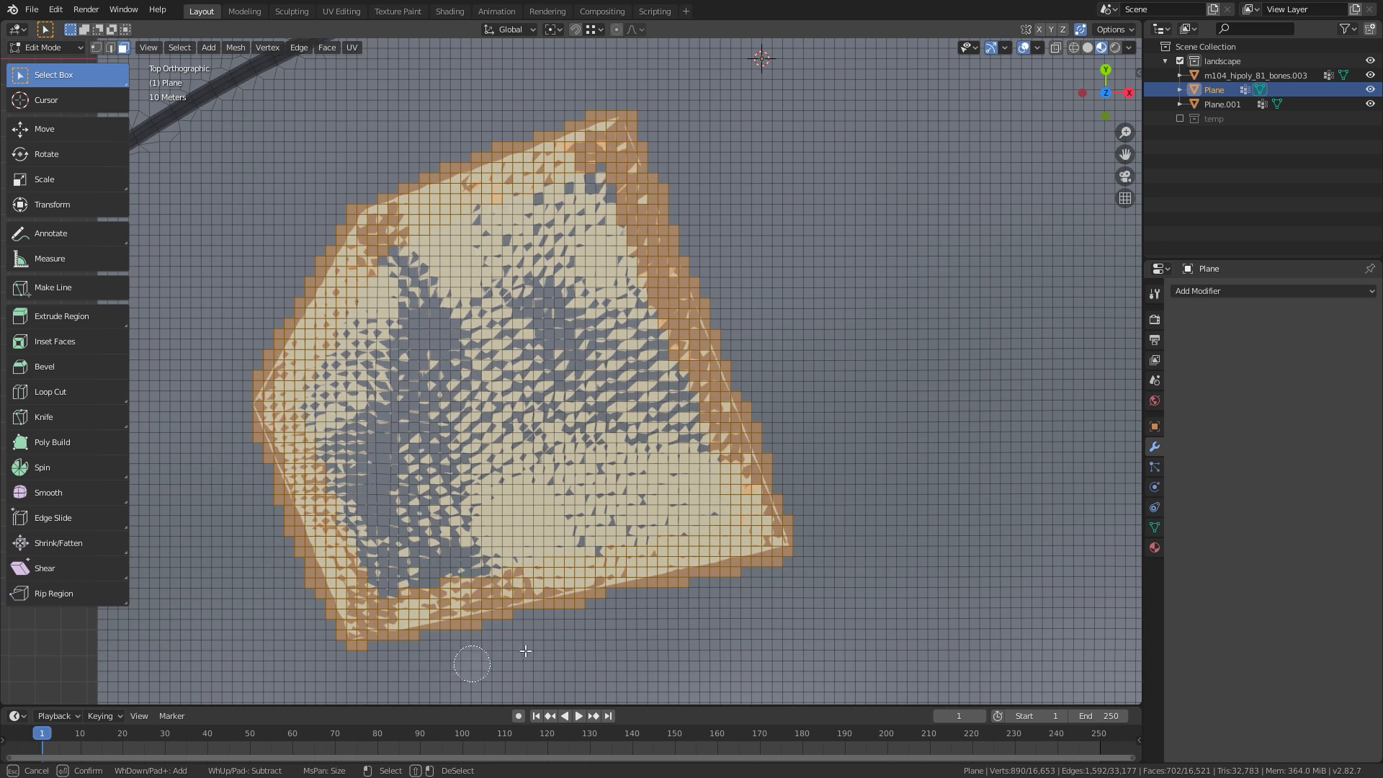
{"action": "key", "text": "Escape"}
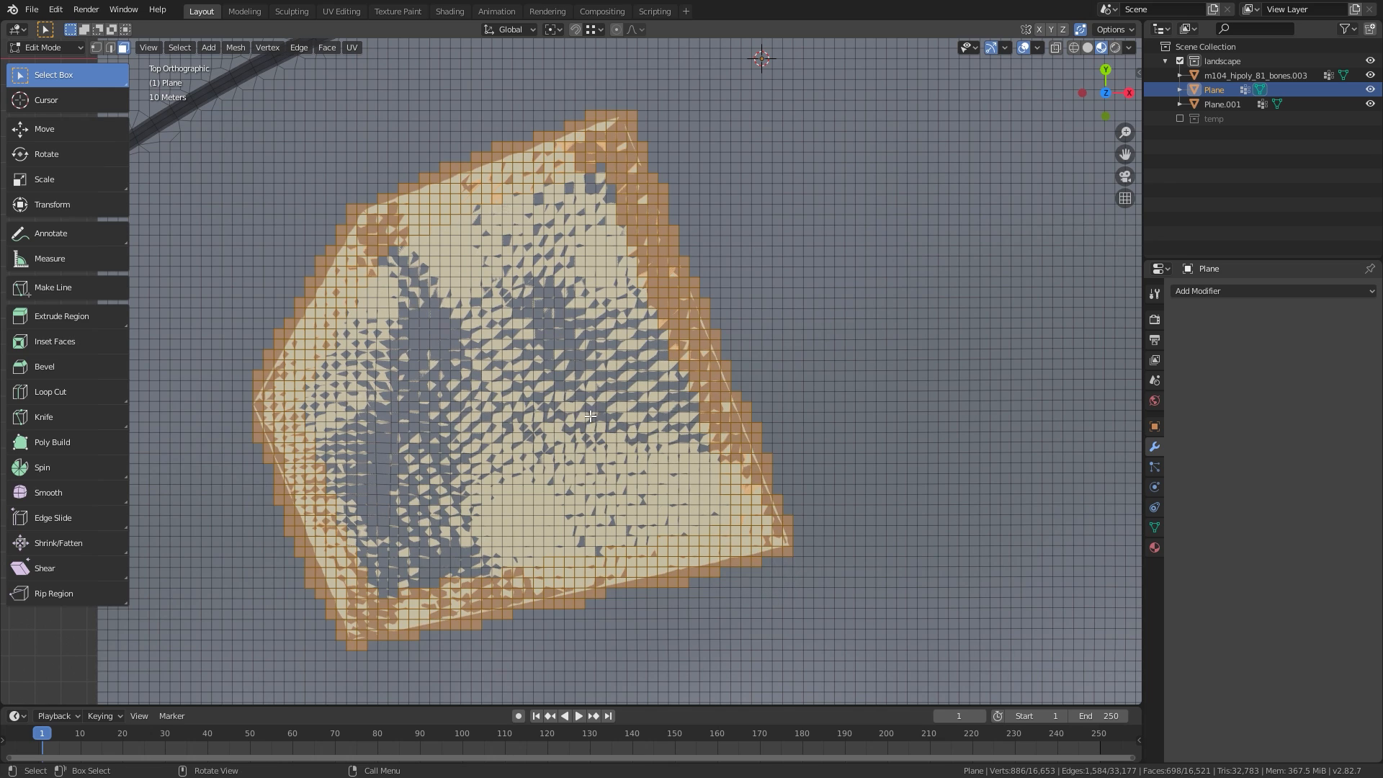
{"action": "key", "text": "x"}
{"action": "left_click", "coordinate": [574, 413]}
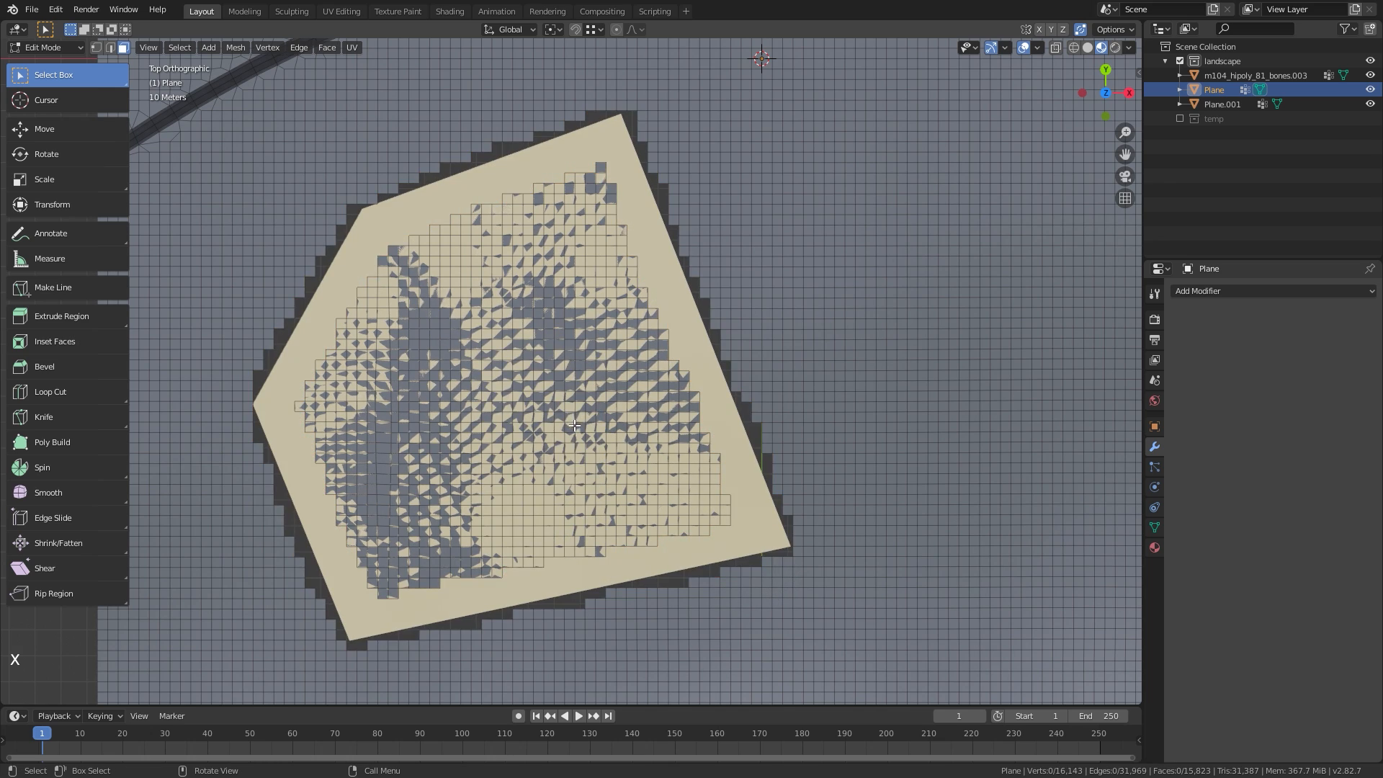
Select the isolated patch of terrain faces remaining inside the field's outline and delete it
{"action": "key", "text": "l"}
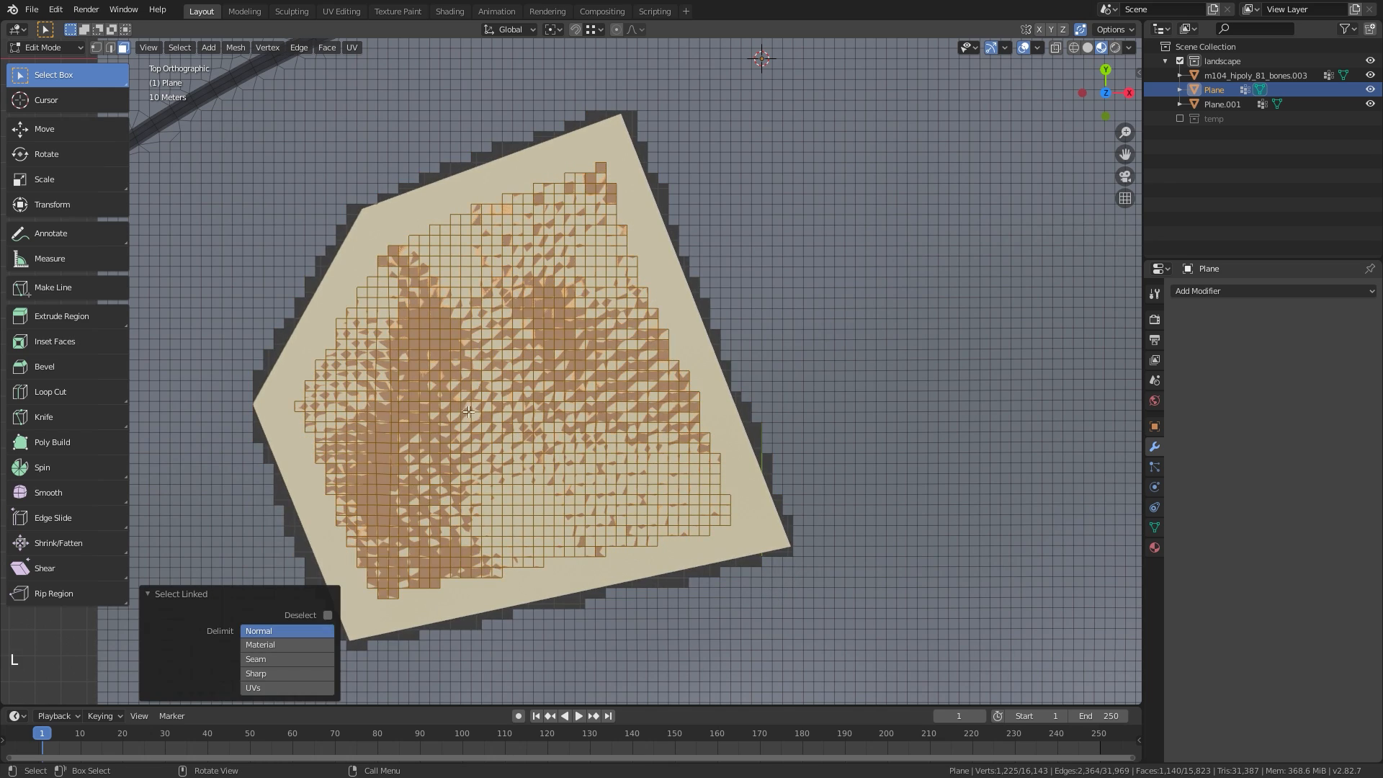
{"action": "key", "text": "x"}
{"action": "left_click", "coordinate": [493, 399]}
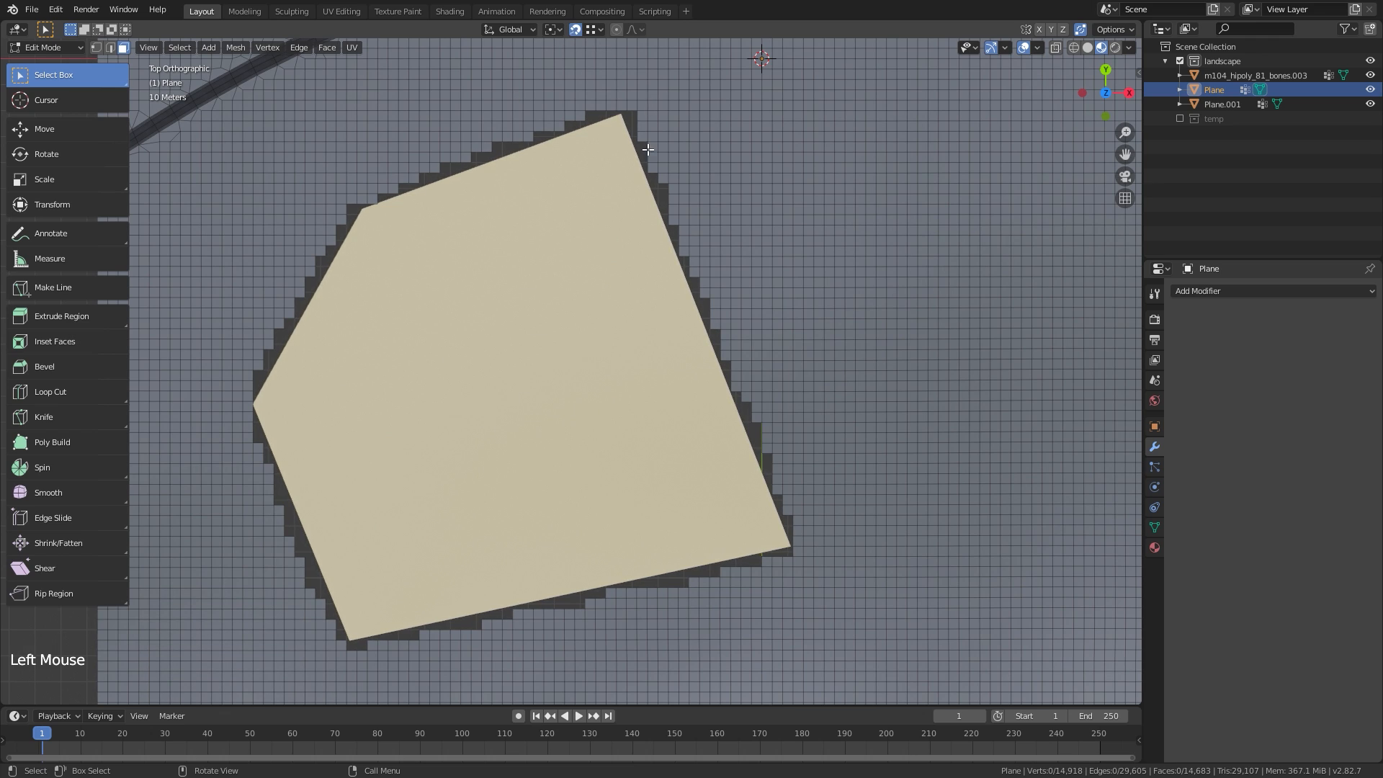
Snap the stepped hole-border vertices onto their outer neighbours to merge them along the northern part of the field's east side
{"action": "key", "text": "shift"}
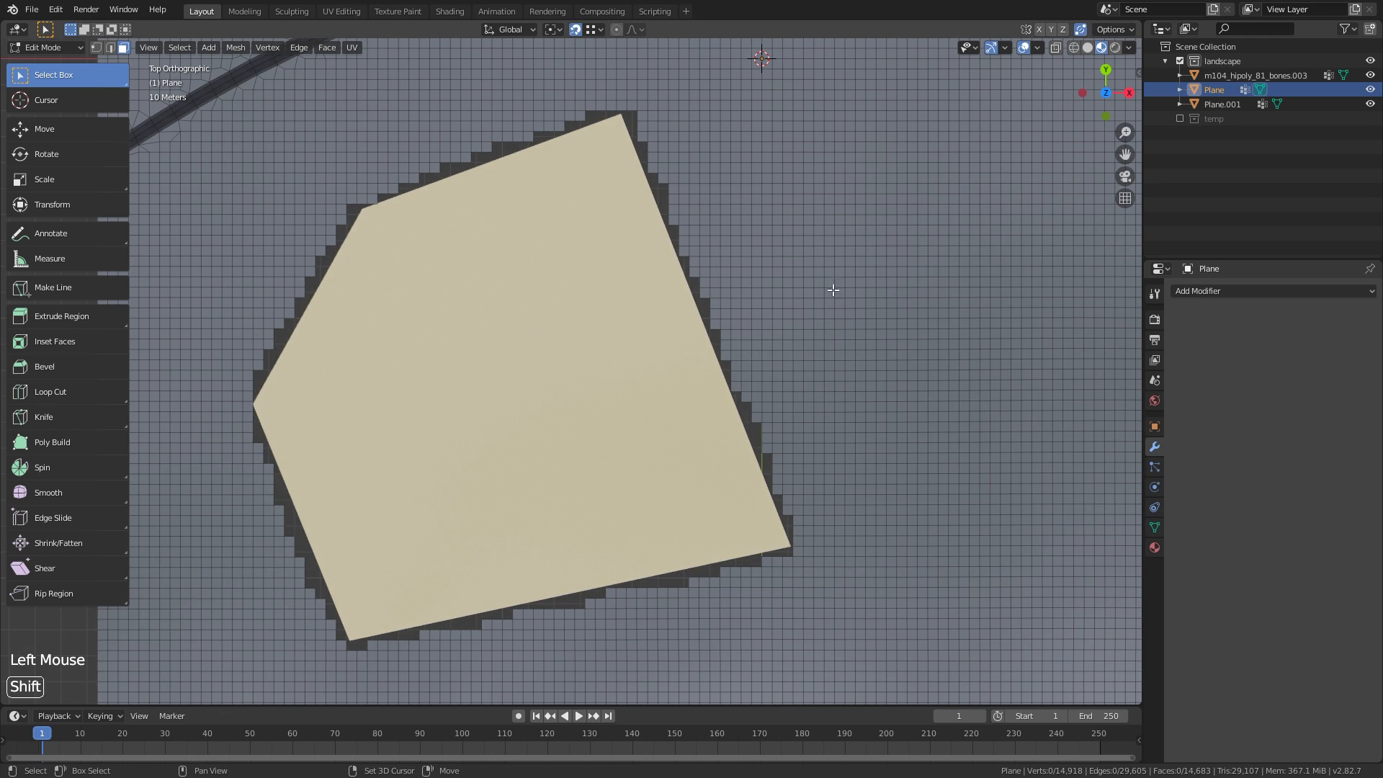
{"action": "middle_click_drag", "start_coordinate": [701, 447], "coordinate": [754, 472], "text": "shift"}
{"action": "middle_click_drag", "start_coordinate": [692, 561], "coordinate": [716, 296], "text": "ctrl"}
{"action": "key", "text": "1"}
{"action": "left_click", "coordinate": [671, 148]}
{"action": "key", "text": "g"}
{"action": "left_click", "coordinate": [691, 149]}
{"action": "left_click", "coordinate": [692, 211]}
{"action": "key", "text": "g"}
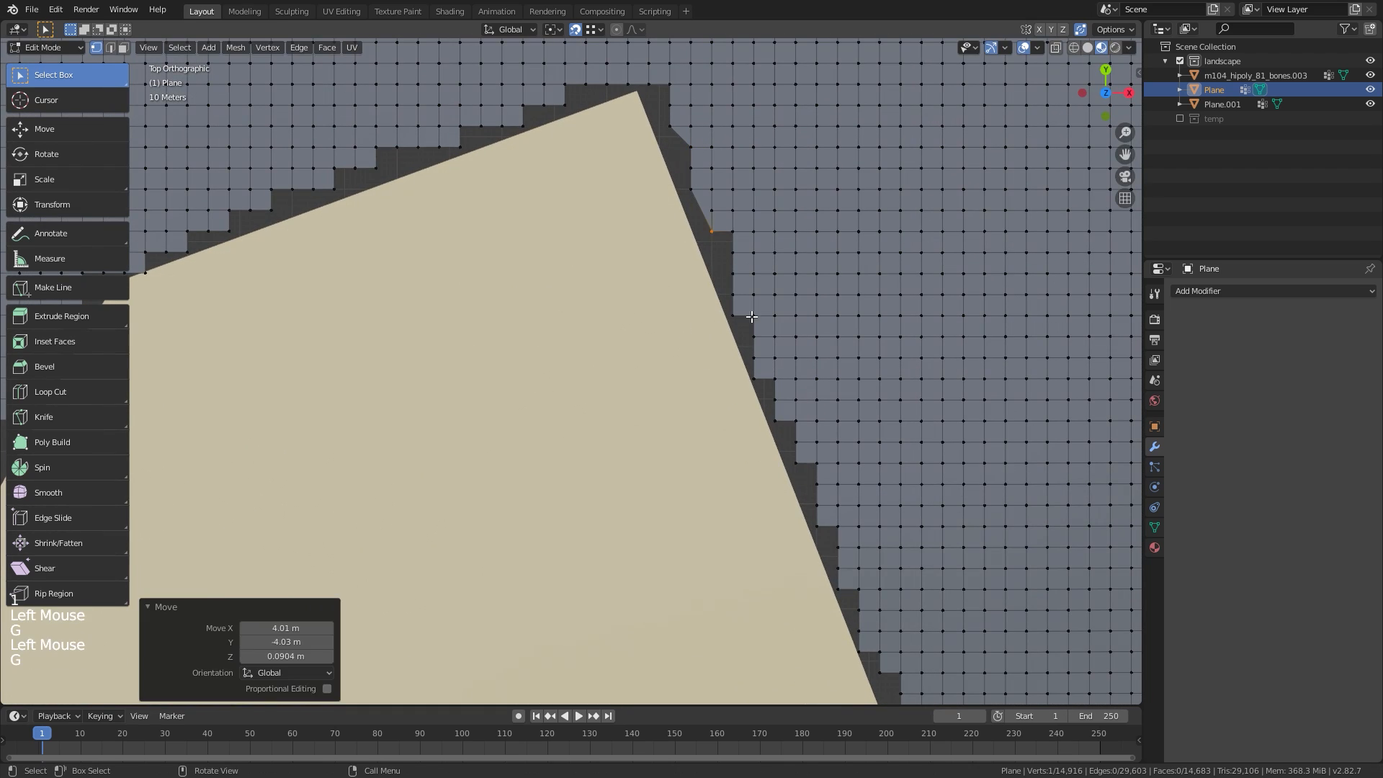
{"action": "left_click", "coordinate": [733, 315]}
{"action": "key", "text": "g"}
{"action": "left_click", "coordinate": [753, 316]}
{"action": "left_click", "coordinate": [754, 378]}
{"action": "key", "text": "g"}
{"action": "left_click", "coordinate": [774, 379]}
Continue merging the jagged terrain border vertices outward along the middle of the field's east side
{"action": "middle_click_drag", "start_coordinate": [821, 451], "coordinate": [707, 343], "text": "shift"}
{"action": "left_click", "coordinate": [662, 312]}
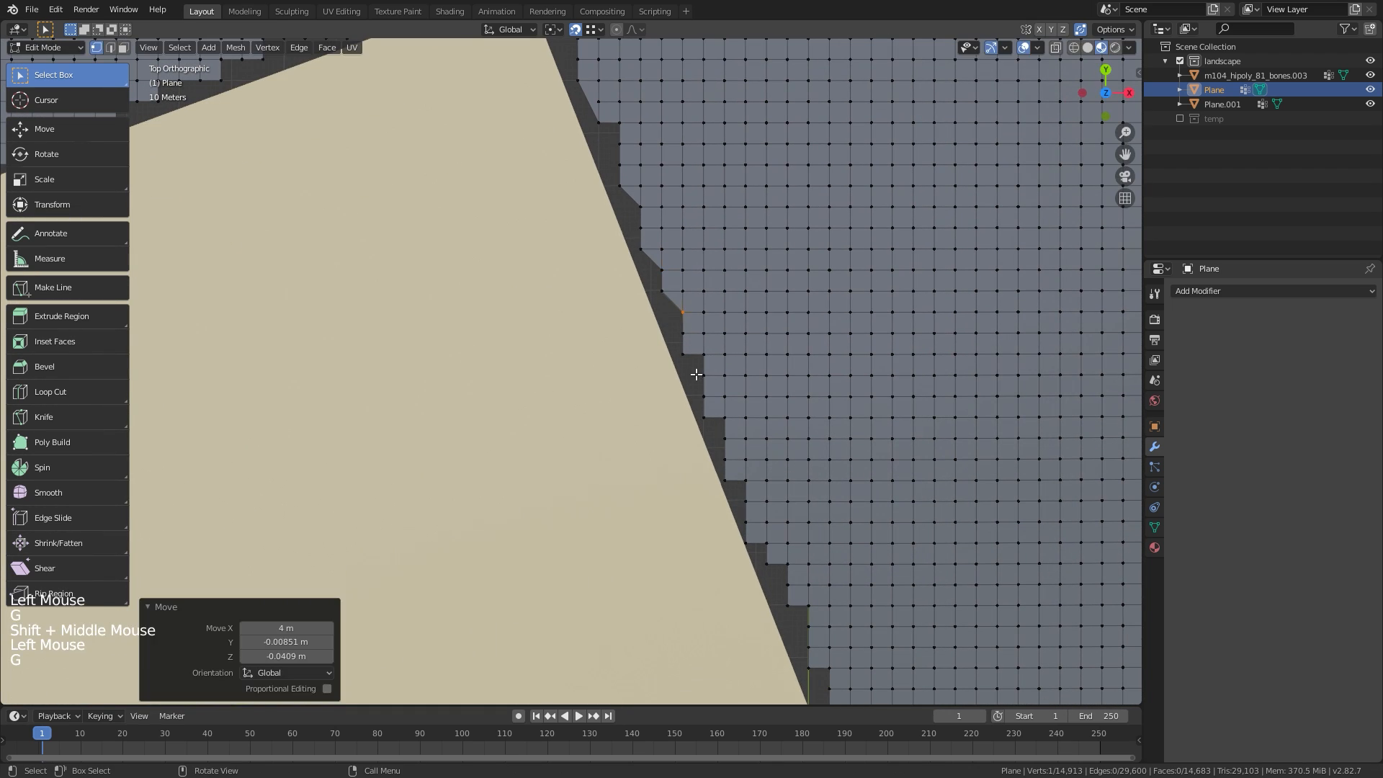
{"action": "key", "text": "g"}
{"action": "left_click", "coordinate": [725, 420]}
{"action": "middle_click_drag", "start_coordinate": [746, 481], "coordinate": [640, 304], "text": "shift"}
{"action": "left_click", "coordinate": [620, 304]}
{"action": "key", "text": "g"}
{"action": "left_click", "coordinate": [640, 305]}
{"action": "left_click", "coordinate": [640, 367]}
{"action": "key", "text": "g"}
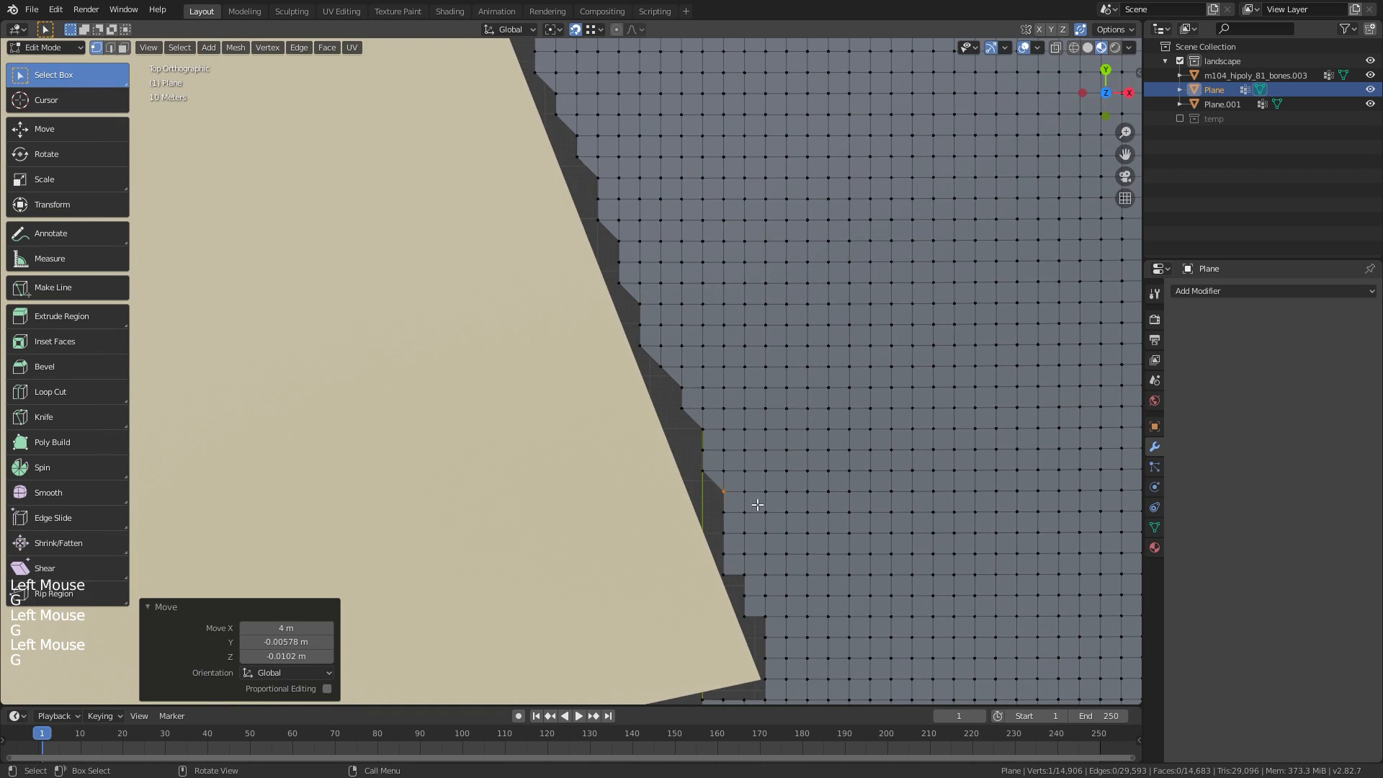
Merge the remaining stepped border vertices outward near the southern end of the field's east side
{"action": "middle_click_drag", "start_coordinate": [757, 505], "coordinate": [707, 373], "text": "shift"}
{"action": "left_click", "coordinate": [674, 443]}
{"action": "key", "text": "g"}
{"action": "left_click", "coordinate": [694, 441]}
{"action": "left_click", "coordinate": [695, 483]}
{"action": "key", "text": "g"}
{"action": "left_click", "coordinate": [715, 482]}
Smooth the stepped terrain border along the eastern half of the field's south side by snapping corner vertices onto their outer neighbours
{"action": "middle_click_drag", "start_coordinate": [714, 549], "coordinate": [778, 389], "text": "shift"}
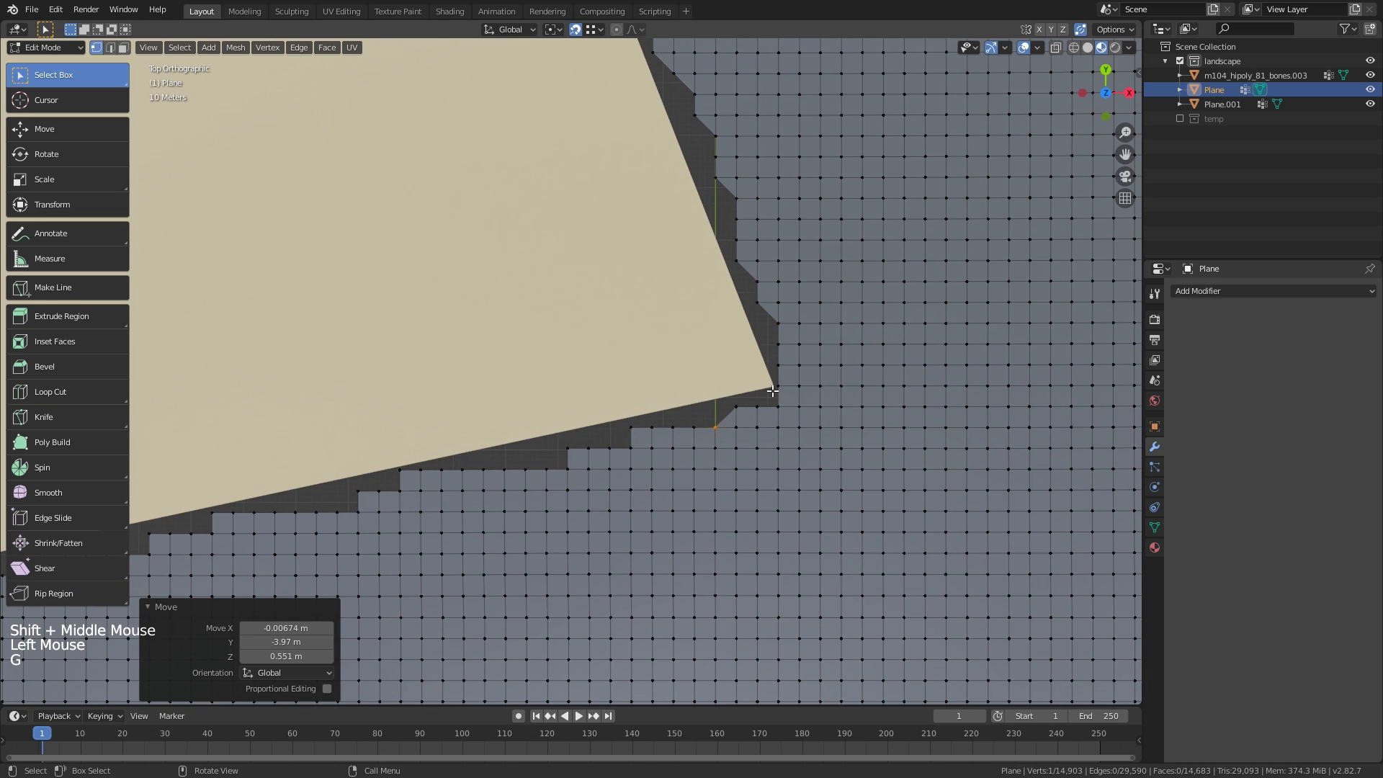
{"action": "middle_click_drag", "start_coordinate": [632, 430], "coordinate": [771, 395], "text": "shift"}
{"action": "left_click", "coordinate": [771, 393]}
{"action": "key", "text": "g"}
{"action": "left_click", "coordinate": [770, 413]}
{"action": "left_click", "coordinate": [708, 413]}
{"action": "key", "text": "g"}
{"action": "left_click", "coordinate": [707, 433]}
Merge the stepped border vertices outward along the rest of the field's south side, toward its southwest corner
{"action": "middle_click_drag", "start_coordinate": [540, 436], "coordinate": [774, 340], "text": "shift"}
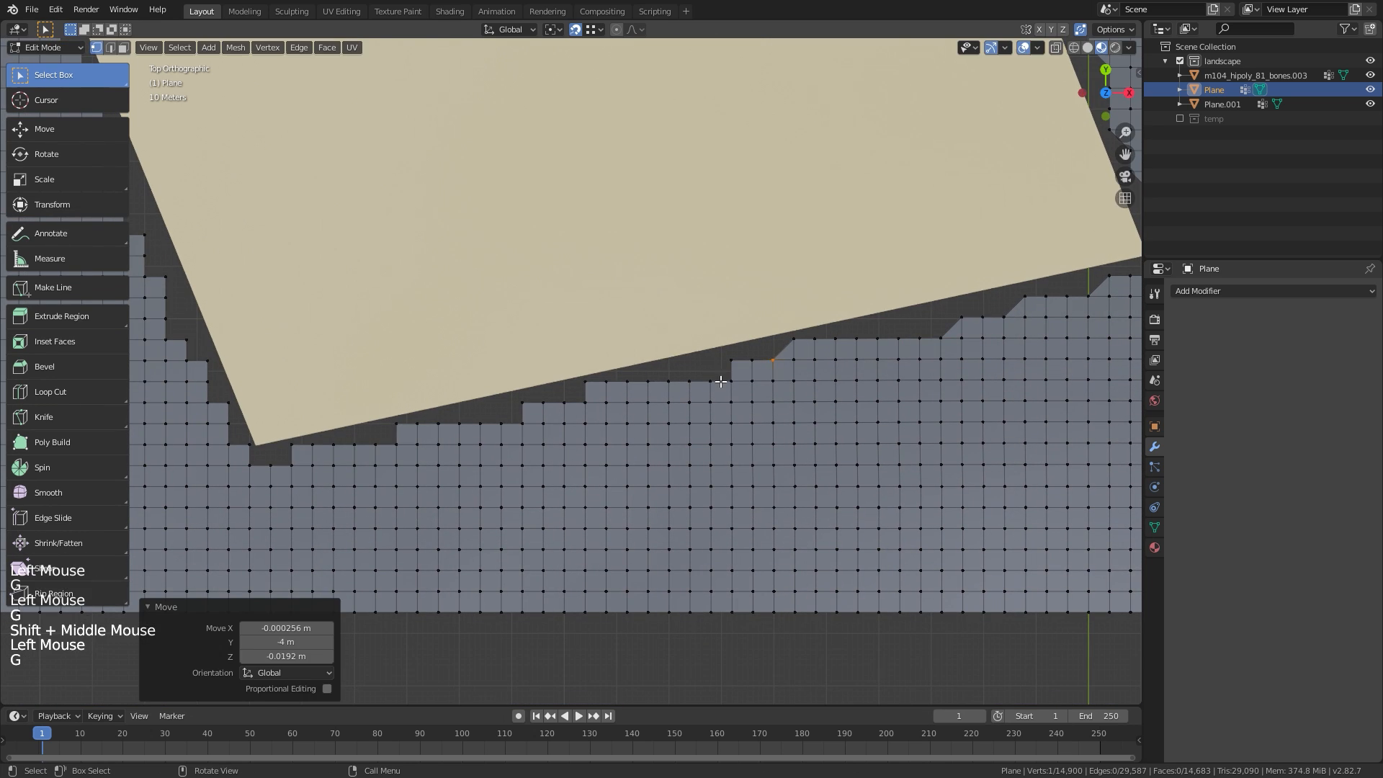
{"action": "left_click", "coordinate": [588, 381]}
{"action": "key", "text": "g"}
{"action": "left_click", "coordinate": [587, 401]}
{"action": "middle_click_drag", "start_coordinate": [529, 403], "coordinate": [699, 369], "text": "shift"}
{"action": "left_click", "coordinate": [695, 368]}
{"action": "key", "text": "g"}
{"action": "left_click", "coordinate": [694, 389]}
{"action": "middle_click_drag", "start_coordinate": [572, 390], "coordinate": [670, 373], "text": "shift"}
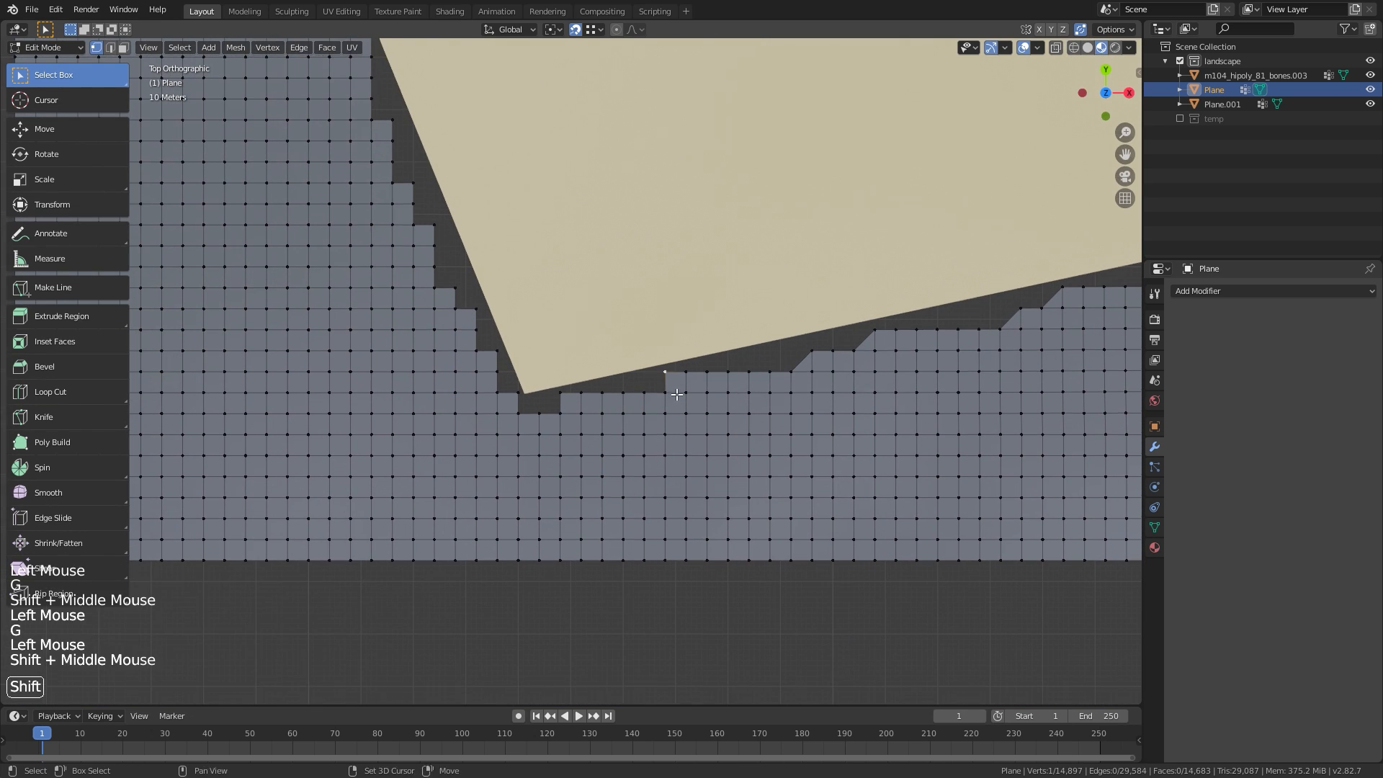
Snap and merge the stepped terrain border vertices outward along the lower part of the field's southwest side
{"action": "left_click", "coordinate": [497, 353]}
{"action": "key", "text": "g"}
{"action": "left_click", "coordinate": [477, 353]}
{"action": "middle_click_drag", "start_coordinate": [476, 323], "coordinate": [591, 461], "text": "shift"}
{"action": "left_click", "coordinate": [591, 450]}
{"action": "key", "text": "g"}
{"action": "left_click", "coordinate": [570, 448]}
{"action": "left_click", "coordinate": [570, 429]}
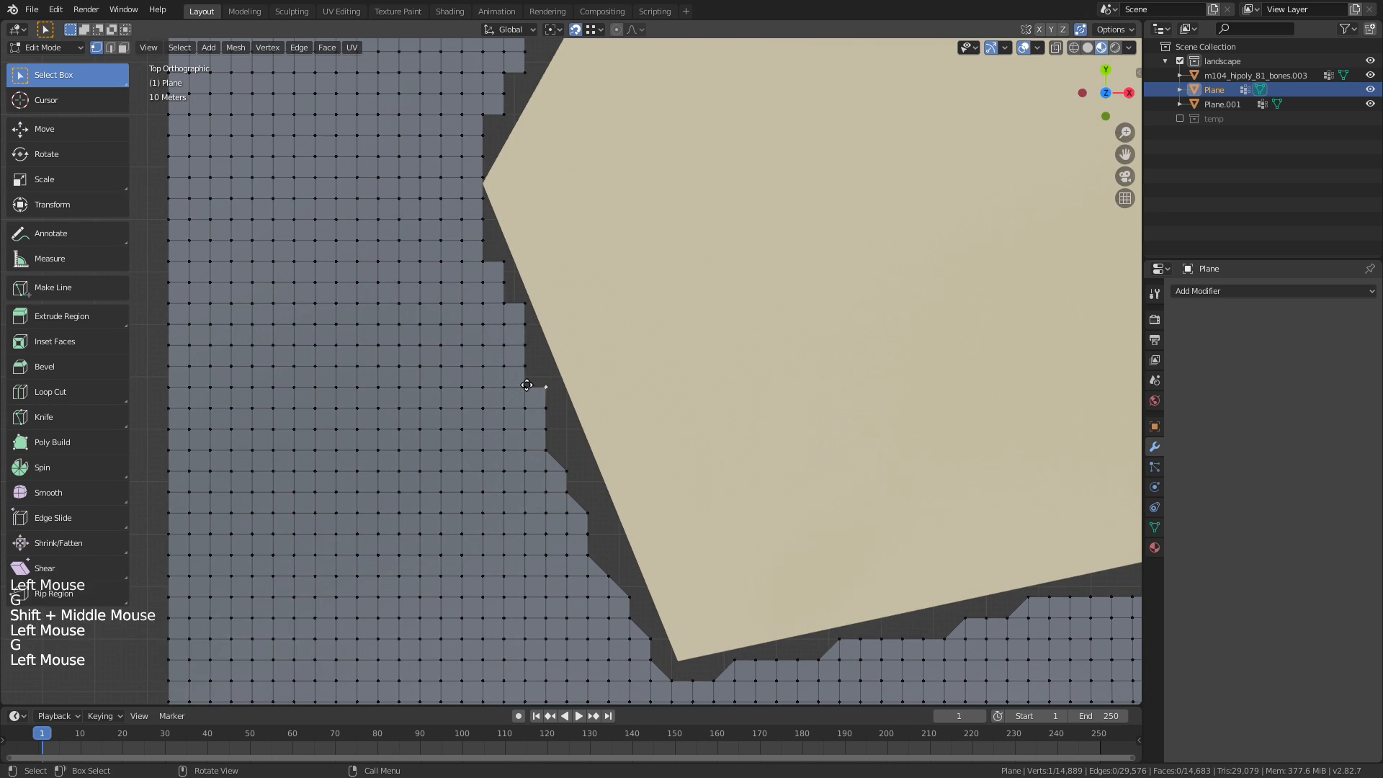
{"action": "key", "text": "g"}
{"action": "left_click", "coordinate": [526, 385]}
Merge the last stepped border vertices outward on the field's southwest side, up toward its west corner
{"action": "middle_click_drag", "start_coordinate": [526, 356], "coordinate": [574, 500], "text": "shift"}
{"action": "left_click", "coordinate": [572, 448]}
{"action": "key", "text": "g"}
{"action": "left_click", "coordinate": [552, 448]}
{"action": "left_click", "coordinate": [551, 405]}
{"action": "key", "text": "g"}
Select the three terrain faces touching the field's west corner and delete them to widen the gap
{"action": "key", "text": "3"}
{"action": "key", "text": "alt+a"}
{"action": "key", "text": "c"}
{"action": "left_click_drag", "start_coordinate": [519, 490], "coordinate": [522, 479]}
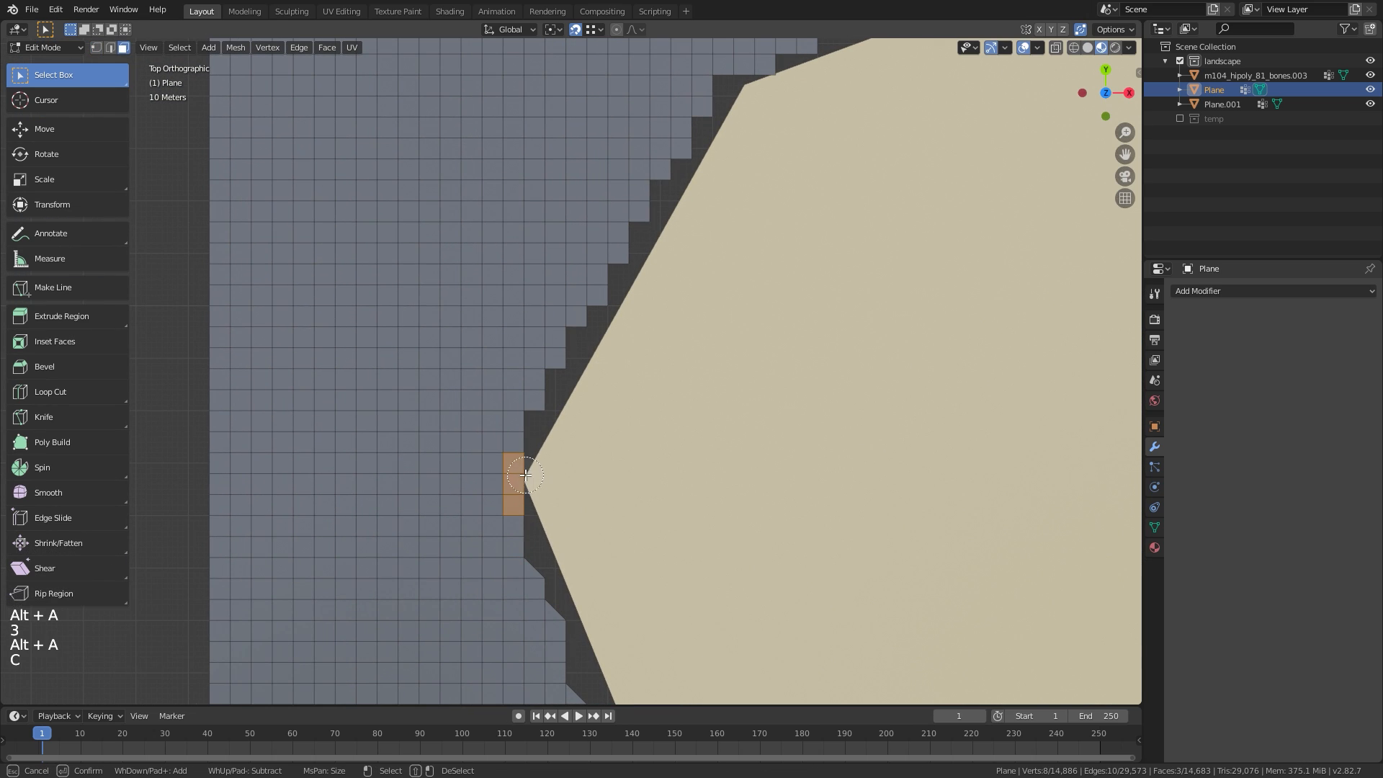
{"action": "right_click", "coordinate": [522, 480]}
{"action": "key", "text": "x"}
{"action": "left_click", "coordinate": [523, 481]}
Snap and merge the stepped terrain border vertices outward along the field's northwest side
{"action": "key", "text": "1"}
{"action": "left_click", "coordinate": [498, 517]}
{"action": "left_click", "coordinate": [519, 494]}
{"action": "key", "text": "g"}
{"action": "left_click", "coordinate": [520, 475]}
{"action": "left_click", "coordinate": [539, 453]}
{"action": "key", "text": "g"}
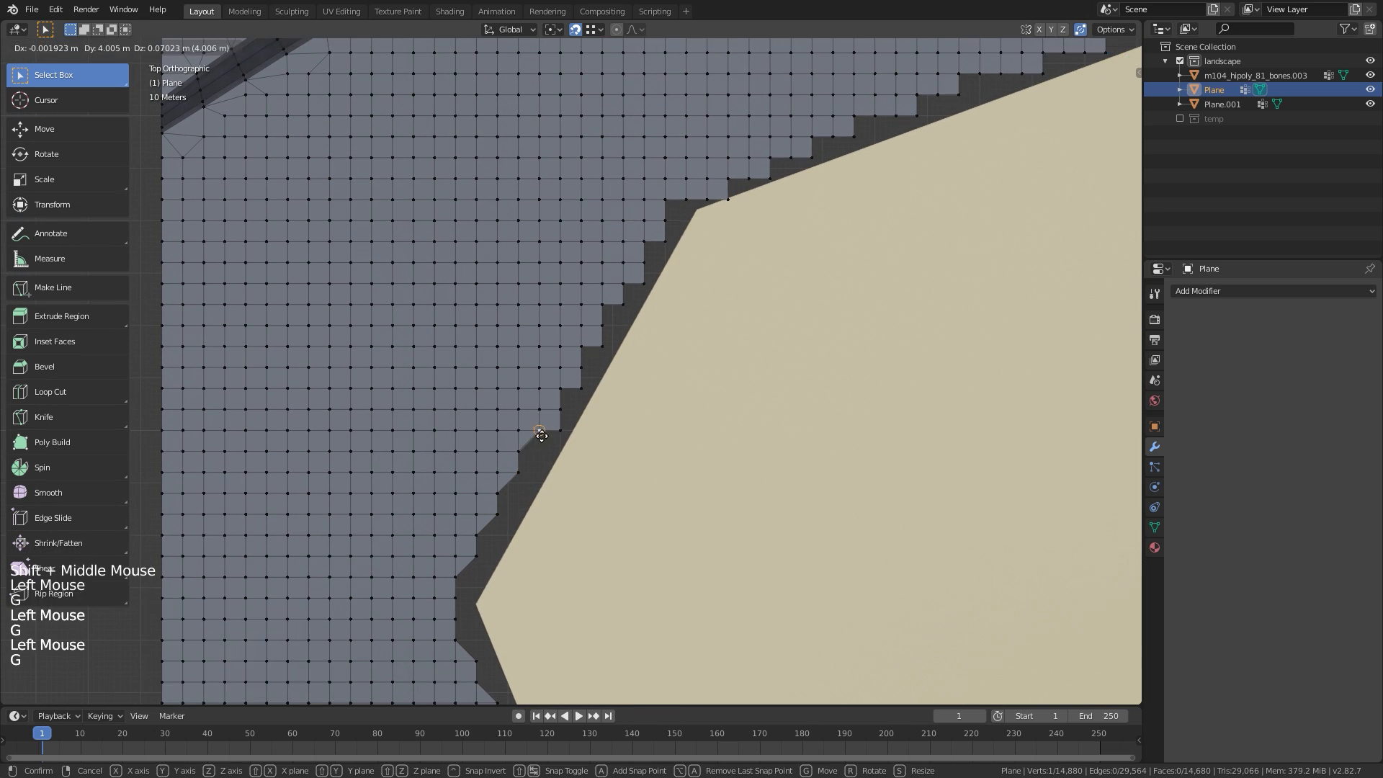
{"action": "left_click", "coordinate": [581, 364]}
{"action": "middle_click_drag", "start_coordinate": [620, 304], "coordinate": [541, 429], "text": "shift"}
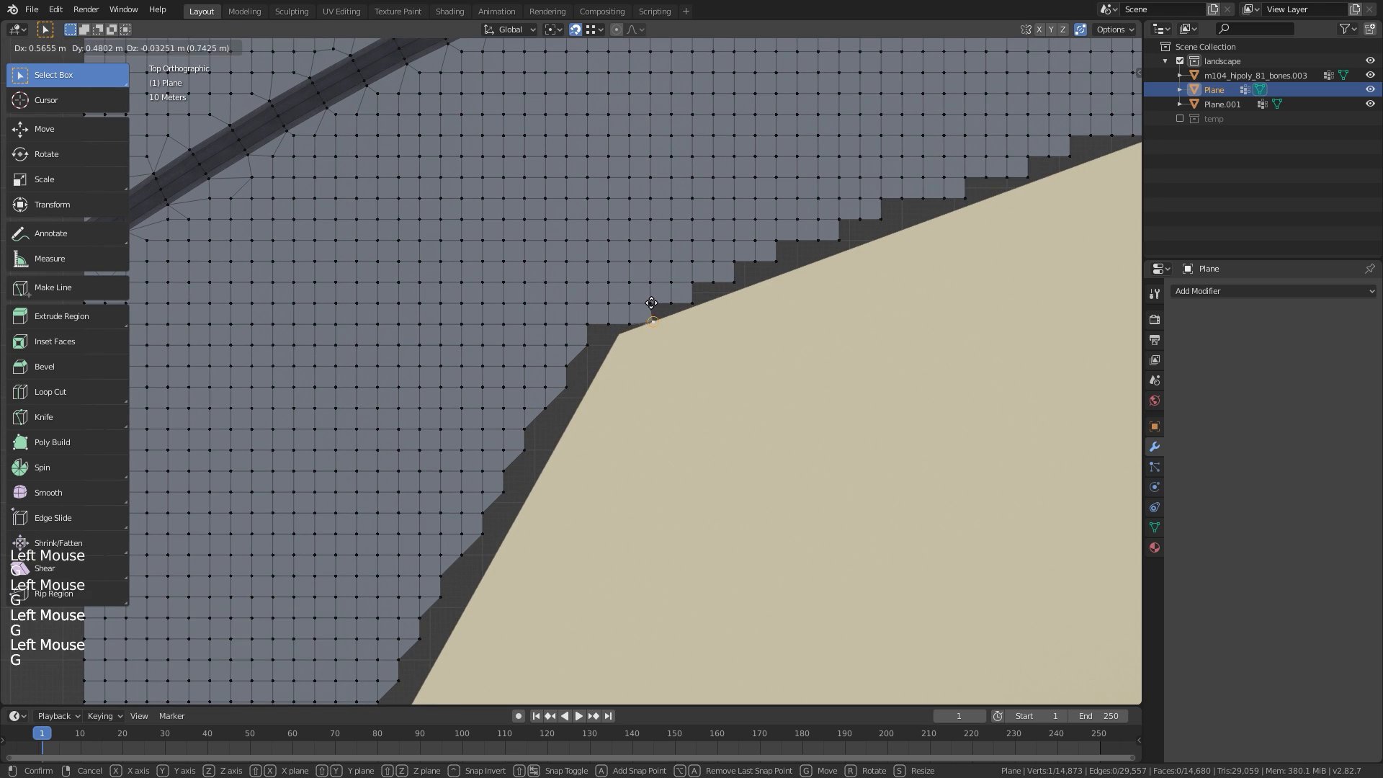
Delete the terrain faces crowding the field's northwest corner and fill a triangular face across the hole's corner there
{"action": "key", "text": "3"}
{"action": "key", "text": "x"}
{"action": "key", "text": "1"}
{"action": "middle_click_drag", "start_coordinate": [620, 339], "coordinate": [546, 361], "text": "shift"}
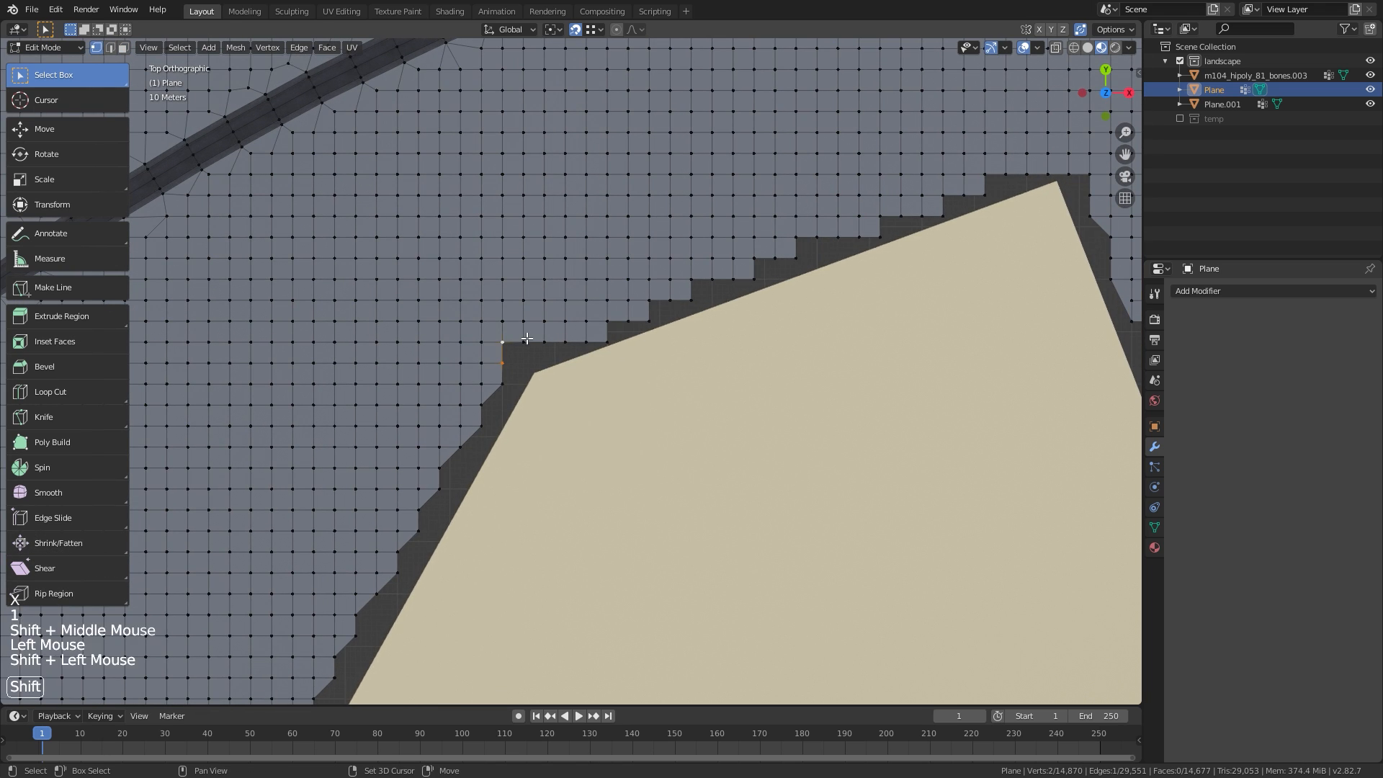
{"action": "left_click", "coordinate": [525, 341], "text": "shift"}
{"action": "key", "text": "f"}
Snap and merge the stepped terrain border vertices outward along the field's north side
{"action": "left_click", "coordinate": [610, 340]}
{"action": "key", "text": "g"}
{"action": "left_click", "coordinate": [608, 323]}
{"action": "left_click", "coordinate": [649, 319]}
{"action": "key", "text": "g"}
{"action": "left_click", "coordinate": [649, 301]}
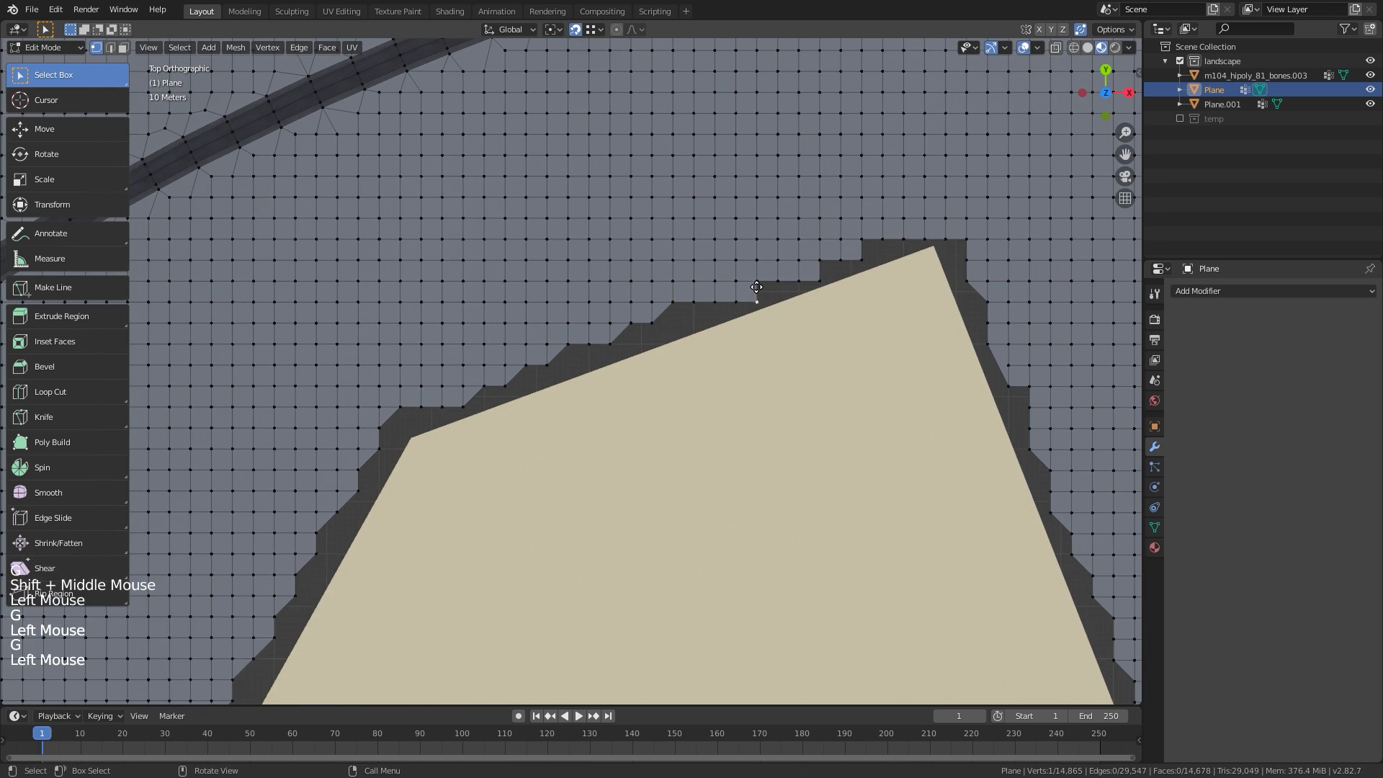
{"action": "left_click", "coordinate": [756, 281]}
{"action": "left_click", "coordinate": [820, 280]}
{"action": "key", "text": "g"}
{"action": "left_click", "coordinate": [820, 261]}
{"action": "middle_click_drag", "start_coordinate": [754, 305], "coordinate": [631, 330], "text": "shift"}
Return to Object Mode and join the field mesh with the terrain into one object
{"action": "key", "text": "Tab"}
{"action": "middle_click_drag", "start_coordinate": [755, 345], "coordinate": [691, 490], "text": "ctrl"}
{"action": "middle_click_drag", "start_coordinate": [691, 490], "coordinate": [730, 283], "text": "shift"}
{"action": "left_click", "coordinate": [749, 280]}
{"action": "left_click", "coordinate": [853, 268], "text": "shift"}
{"action": "key", "text": "ctrl+j"}
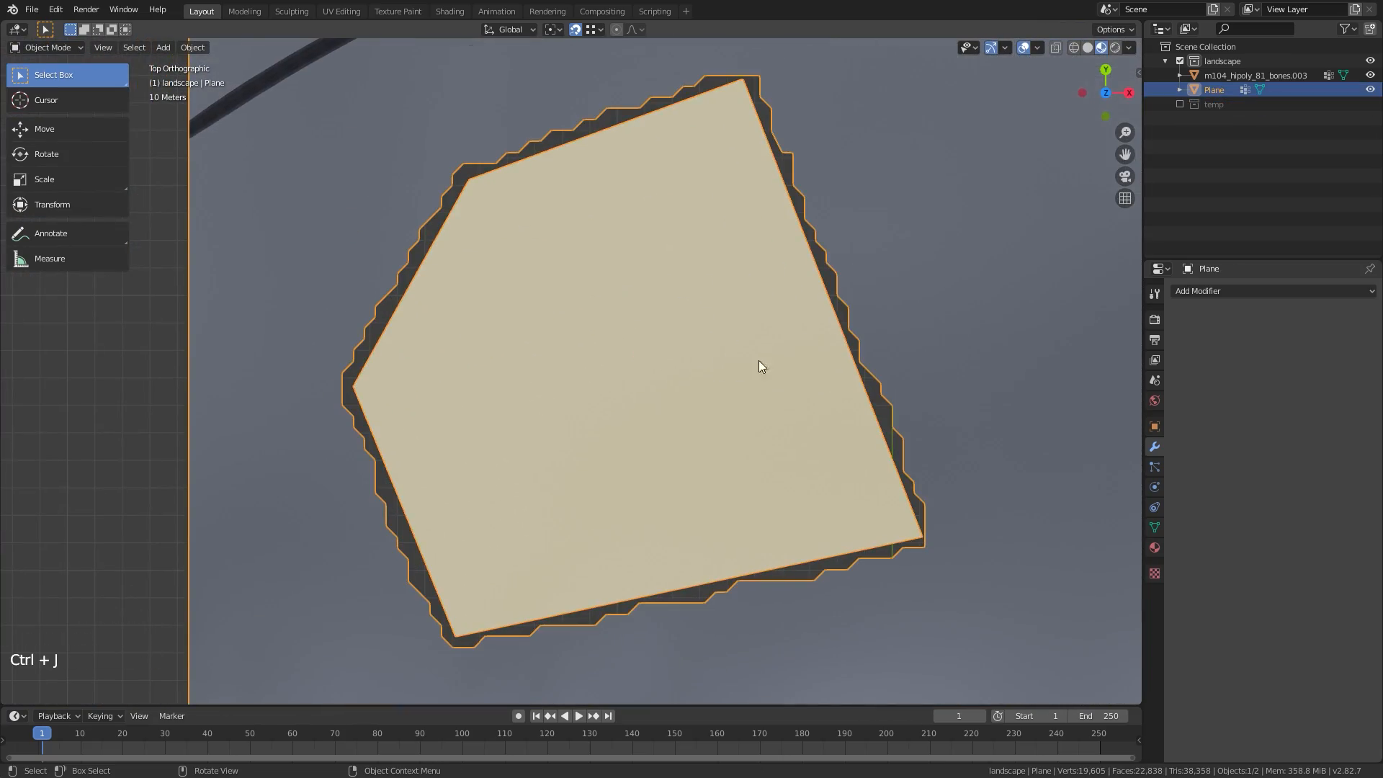
Select the facing border edges along the field's southwest side, fill the gap to the terrain with a face and triangulate it
{"action": "middle_click_drag", "start_coordinate": [758, 360], "coordinate": [735, 375]}
{"action": "key", "text": "Tab"}
{"action": "middle_click_drag", "start_coordinate": [734, 374], "coordinate": [710, 446], "text": "shift"}
{"action": "middle_click_drag", "start_coordinate": [710, 447], "coordinate": [477, 481], "text": "ctrl"}
{"action": "key", "text": "2"}
{"action": "left_click", "coordinate": [481, 493]}
{"action": "left_click", "coordinate": [913, 405], "text": "ctrl"}
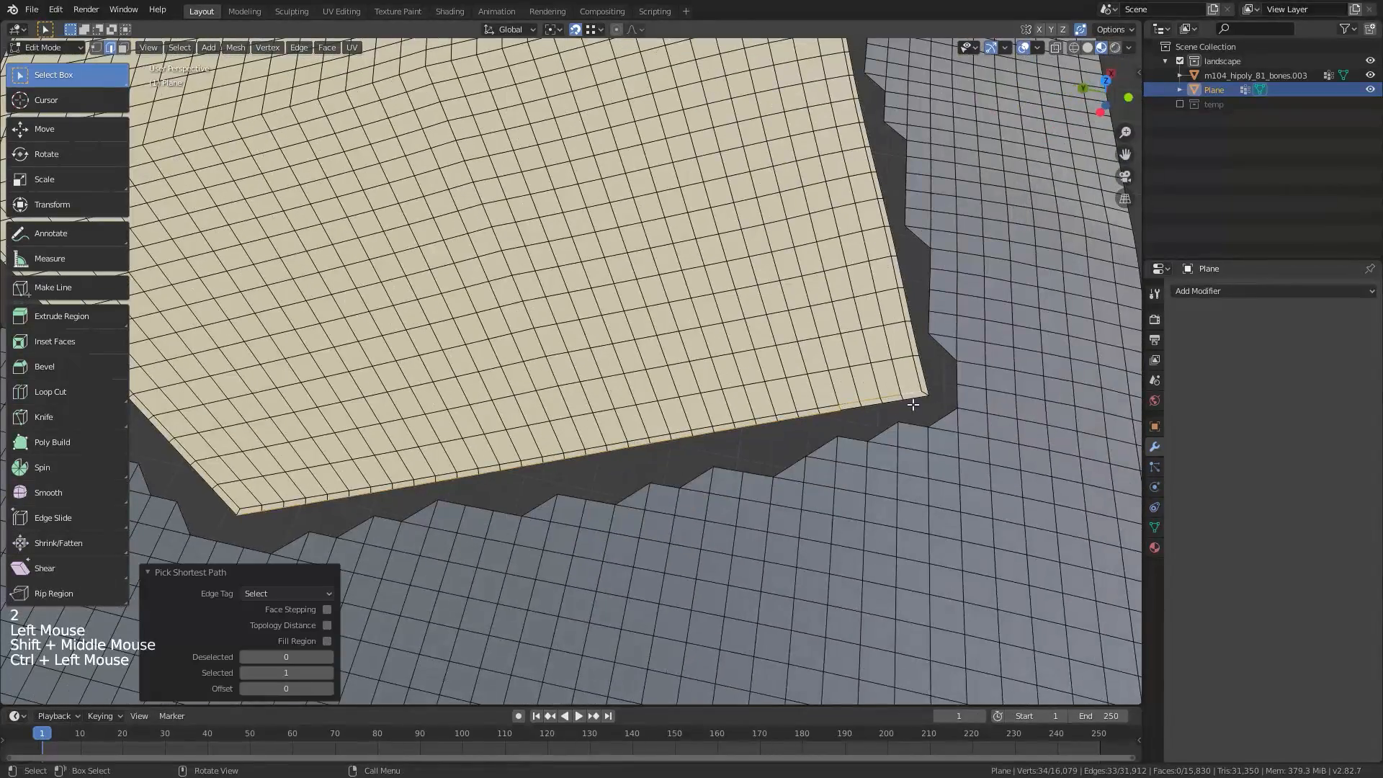
{"action": "left_click", "coordinate": [949, 418], "text": "shift"}
{"action": "middle_click_drag", "start_coordinate": [950, 418], "coordinate": [1139, 327], "text": "shift"}
{"action": "left_click", "coordinate": [580, 423], "text": "ctrl"}
{"action": "key", "text": "f"}
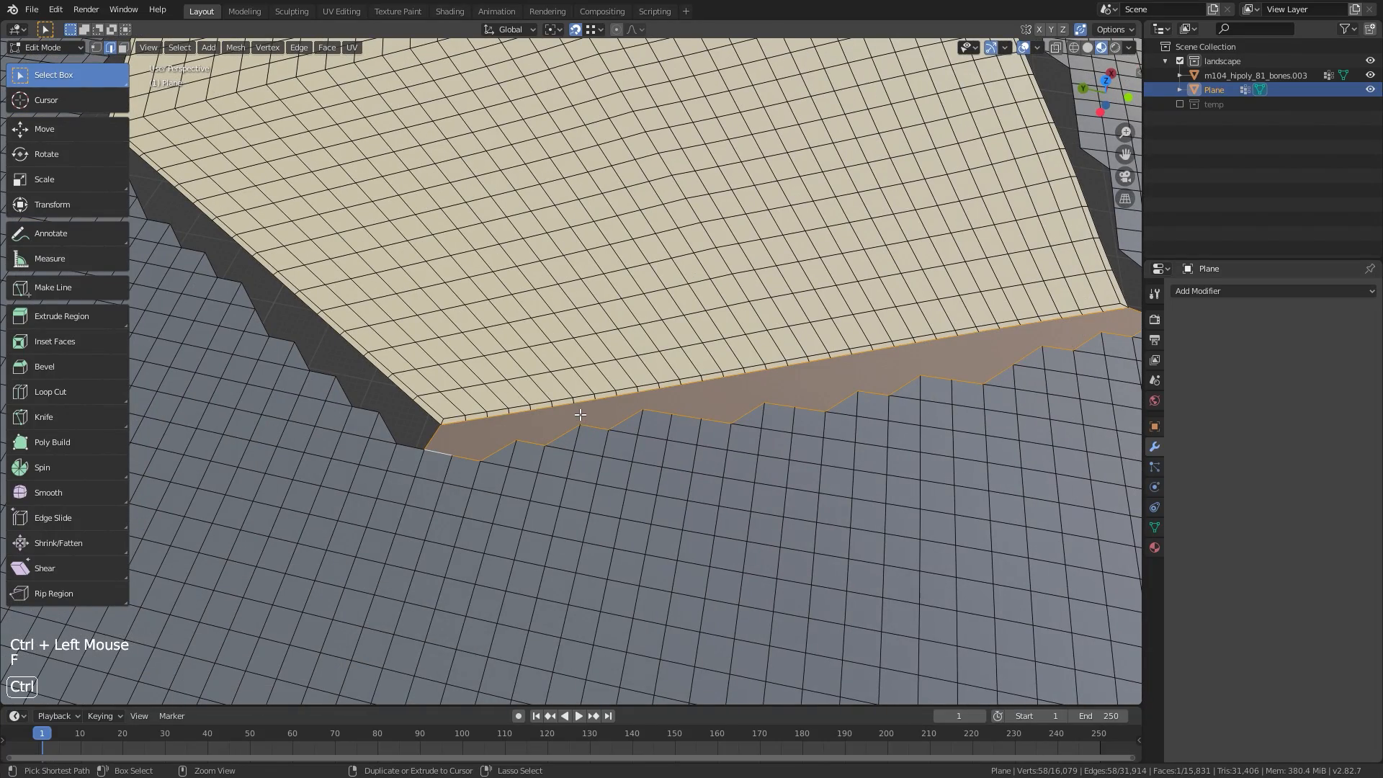
From the top view, fill the gap along the field's northwest side with a face and triangulate it
{"action": "left_click", "coordinate": [1106, 80]}
{"action": "middle_click_drag", "start_coordinate": [576, 310], "coordinate": [439, 497], "text": "shift"}
{"action": "middle_click_drag", "start_coordinate": [440, 497], "coordinate": [421, 468], "text": "ctrl"}
{"action": "left_click", "coordinate": [397, 482]}
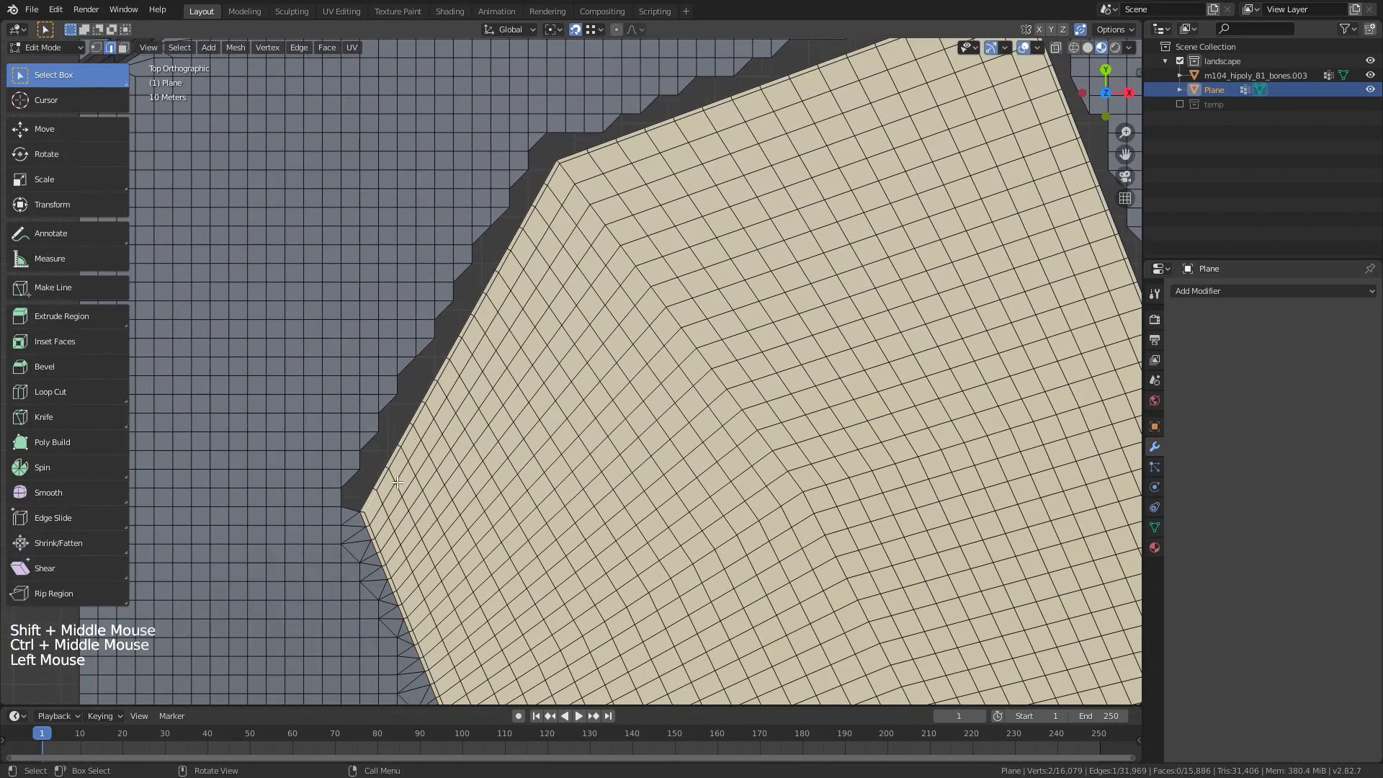
{"action": "key", "text": "f"}
{"action": "key", "text": "ctrl+t"}
Select the field's north edge and the facing terrain edge, fill the gap between them and triangulate the new face
{"action": "middle_click_drag", "start_coordinate": [533, 238], "coordinate": [416, 428], "text": "shift"}
{"action": "left_click", "coordinate": [420, 332]}
{"action": "left_click", "coordinate": [888, 173], "text": "ctrl"}
{"action": "left_click", "coordinate": [889, 184], "text": "shift"}
{"action": "left_click", "coordinate": [455, 344], "text": "ctrl"}
{"action": "key", "text": "f"}
{"action": "middle_click_drag", "start_coordinate": [927, 265], "coordinate": [680, 158], "text": "shift"}
{"action": "key", "text": "ctrl+t"}
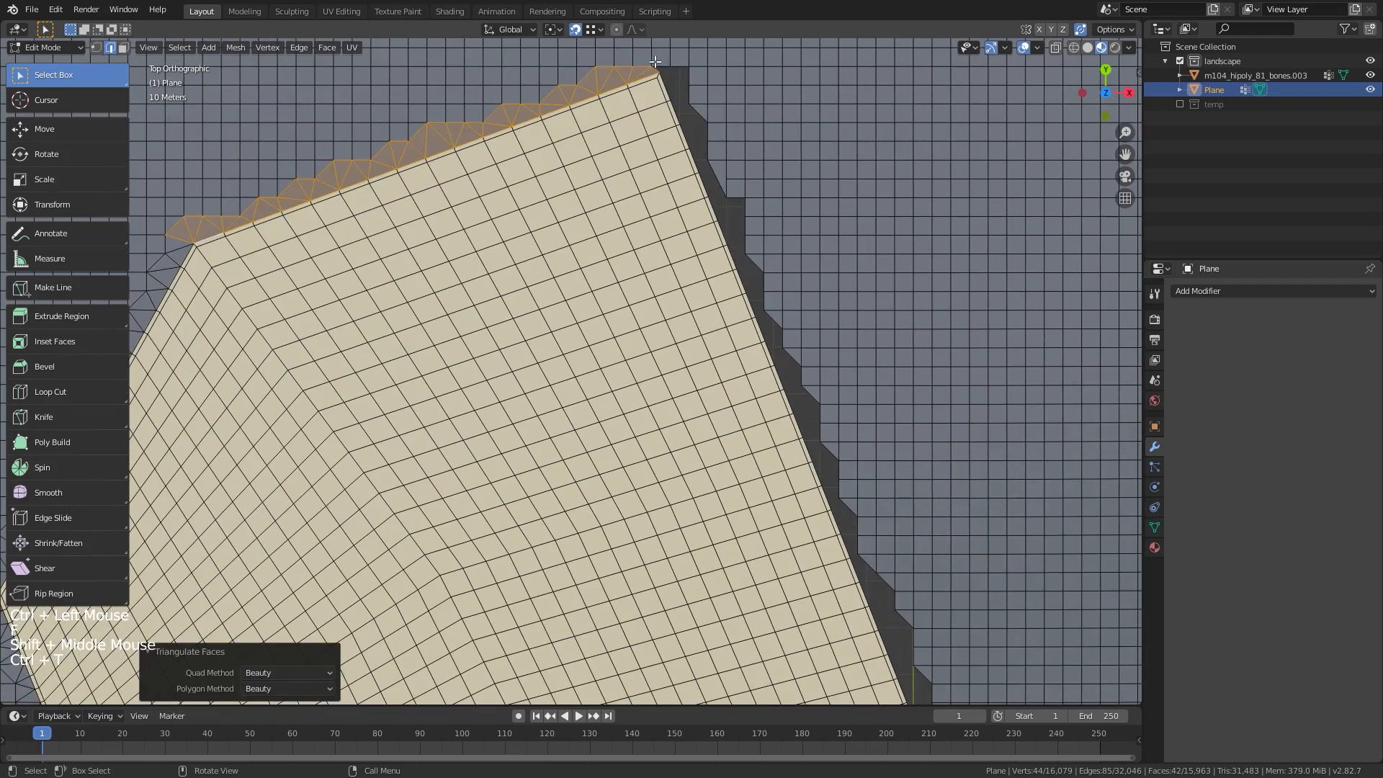
Select the facing field and terrain edges along the field's east side and fill the gap between them with a face
{"action": "middle_click_drag", "start_coordinate": [629, 226], "coordinate": [649, 57], "text": "ctrl"}
{"action": "left_click", "coordinate": [689, 210]}
{"action": "left_click", "coordinate": [680, 225], "text": "shift"}
{"action": "key", "text": "f"}
{"action": "left_click", "coordinate": [705, 264]}
{"action": "middle_click_drag", "start_coordinate": [706, 266], "coordinate": [796, 650], "text": "ctrl"}
{"action": "middle_click_drag", "start_coordinate": [796, 650], "coordinate": [647, 195], "text": "shift"}
{"action": "left_click", "coordinate": [742, 616], "text": "ctrl"}
{"action": "left_click", "coordinate": [751, 613], "text": "shift"}
{"action": "middle_click_drag", "start_coordinate": [605, 303], "coordinate": [714, 496], "text": "shift"}
{"action": "left_click", "coordinate": [641, 223], "text": "ctrl"}
{"action": "middle_click_drag", "start_coordinate": [641, 224], "coordinate": [705, 417], "text": "shift"}
{"action": "left_click", "coordinate": [653, 275], "text": "ctrl"}
{"action": "key", "text": "f"}
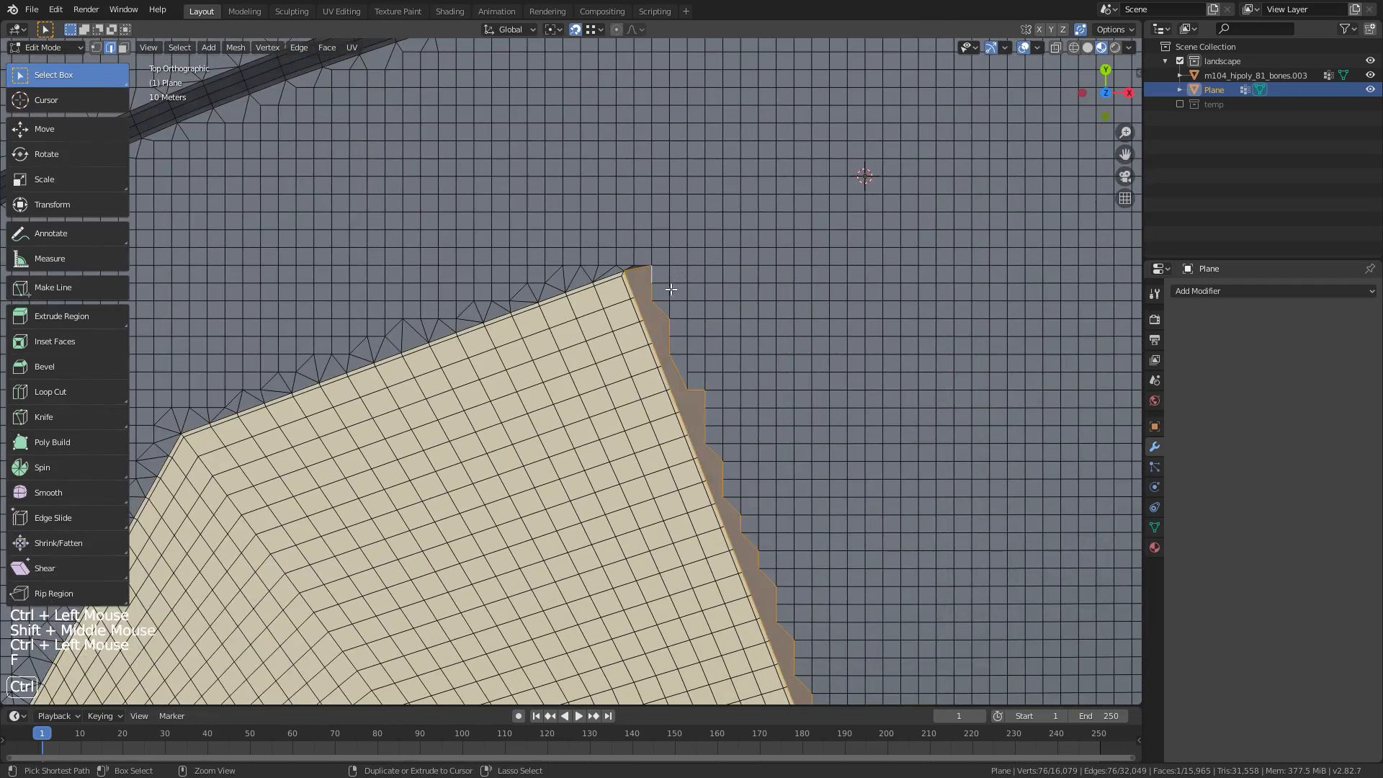
Undo the east-side fill, add the missing edge at the north corner to the selection, refill the gap and triangulate the new face
{"action": "key", "text": "ctrl+z"}
{"action": "left_click", "coordinate": [644, 267], "text": "shift"}
{"action": "key", "text": "f"}
{"action": "key", "text": "ctrl+t"}
Select the open boundary along the field's south side, fill the gap to the terrain with a face and triangulate it
{"action": "middle_click_drag", "start_coordinate": [693, 569], "coordinate": [679, 238], "text": "shift"}
{"action": "middle_click_drag", "start_coordinate": [695, 542], "coordinate": [755, 378], "text": "shift"}
{"action": "left_click", "coordinate": [755, 379], "text": "alt"}
{"action": "key", "text": "f"}
{"action": "key", "text": "ctrl+t"}
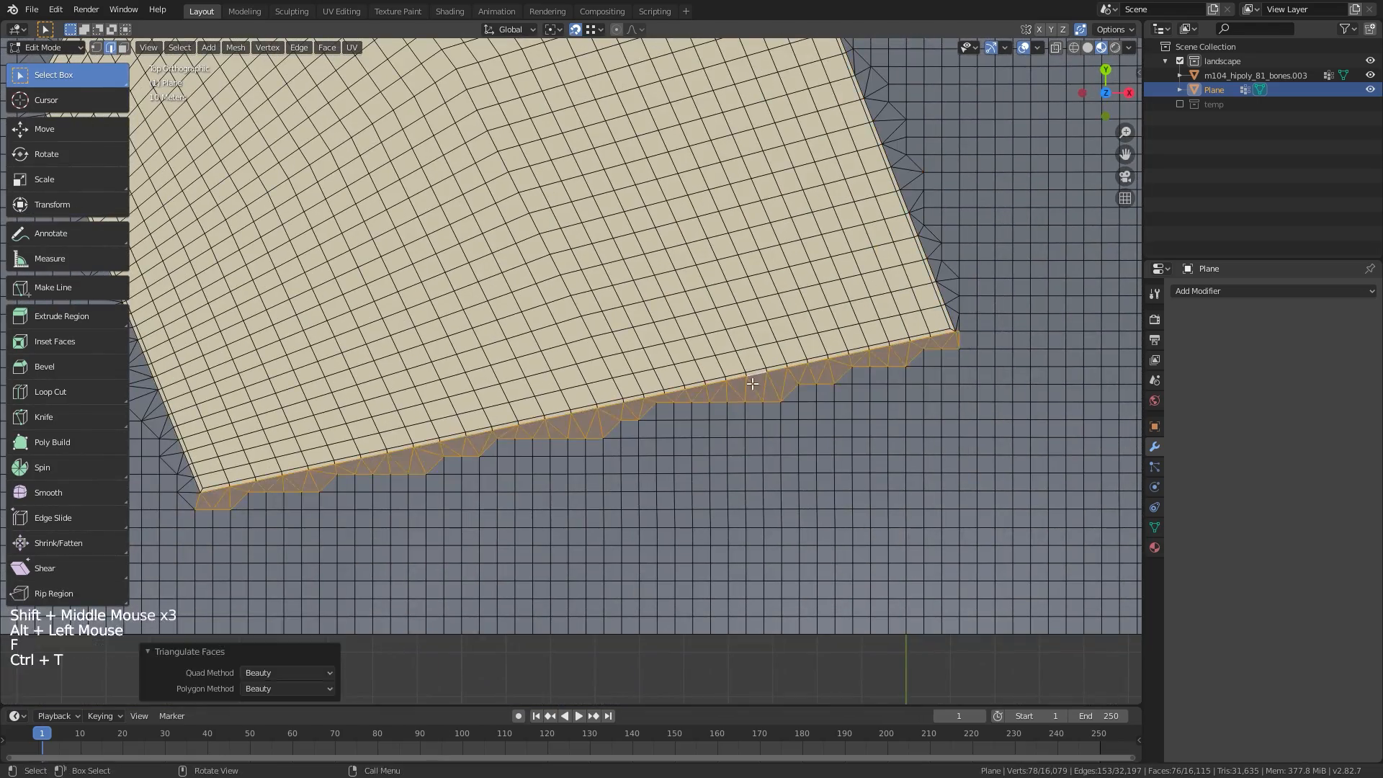
Snap the stray terrain vertex beside the field's southeast corner onto the neighbouring corner vertex so the two merge
{"action": "key", "text": "alt+a"}
{"action": "middle_click_drag", "start_coordinate": [893, 541], "coordinate": [569, 546], "text": "shift"}
{"action": "middle_click_drag", "start_coordinate": [619, 648], "coordinate": [636, 522], "text": "ctrl"}
{"action": "key", "text": "1"}
{"action": "left_click", "coordinate": [621, 557]}
{"action": "key", "text": "g"}
{"action": "left_click", "coordinate": [611, 559]}
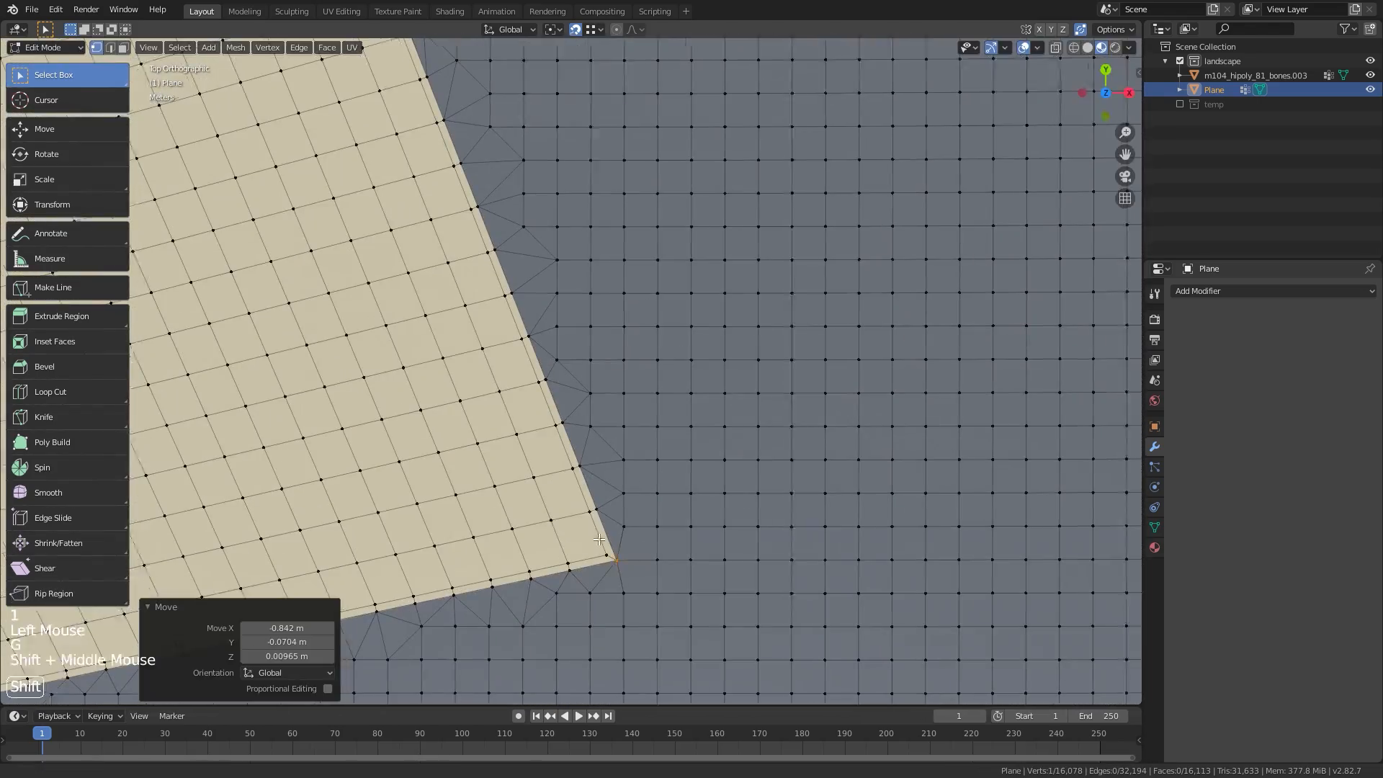
Examine the stitched border around the field for remaining gaps or stray vertices
{"action": "middle_click_drag", "start_coordinate": [375, 497], "coordinate": [850, 317], "text": "shift"}
{"action": "middle_click_drag", "start_coordinate": [346, 490], "coordinate": [880, 377], "text": "shift"}
{"action": "middle_click_drag", "start_coordinate": [446, 201], "coordinate": [526, 569], "text": "shift"}
{"action": "middle_click_drag", "start_coordinate": [432, 188], "coordinate": [511, 555], "text": "shift"}
{"action": "middle_click_drag", "start_coordinate": [447, 180], "coordinate": [519, 548], "text": "shift"}
{"action": "middle_click_drag", "start_coordinate": [504, 216], "coordinate": [525, 504], "text": "shift"}
{"action": "middle_click_drag", "start_coordinate": [504, 216], "coordinate": [547, 432], "text": "shift"}
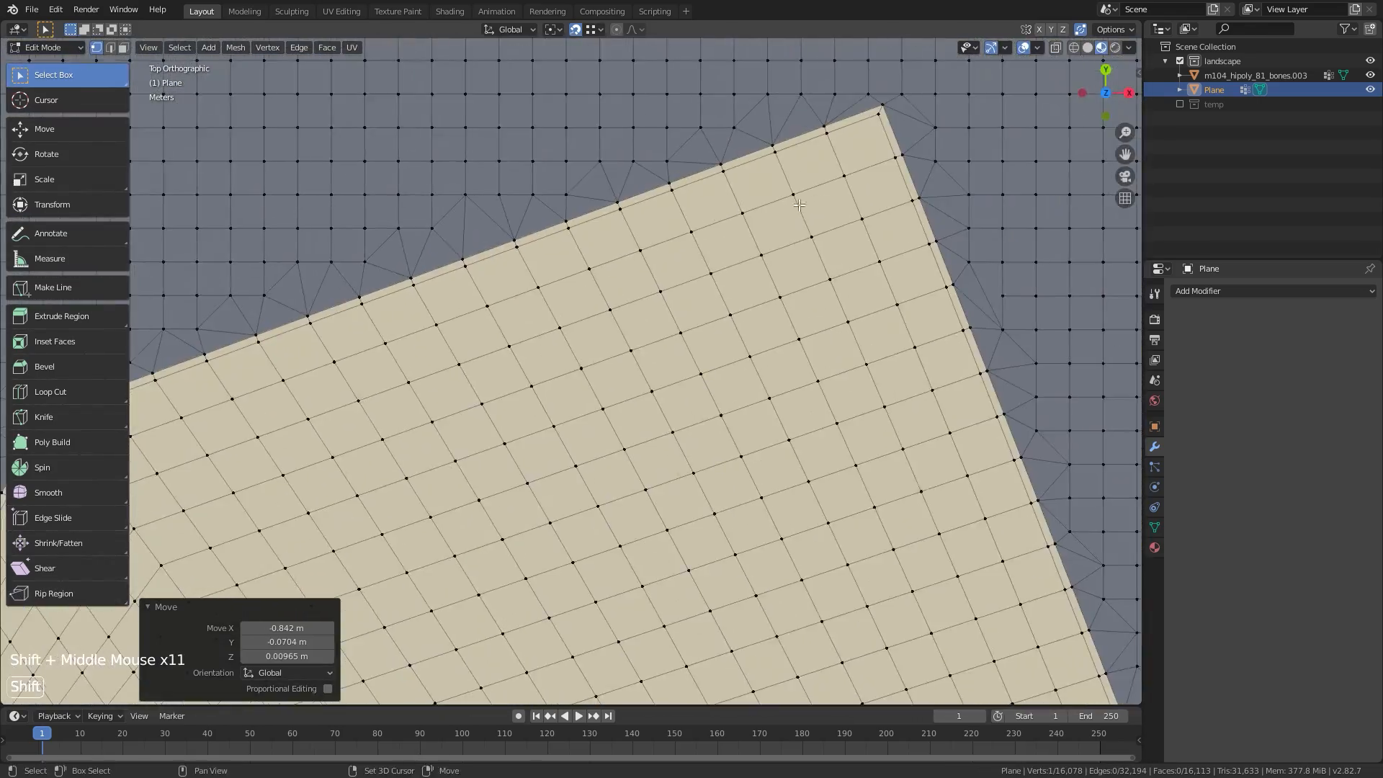
{"action": "middle_click_drag", "start_coordinate": [785, 346], "coordinate": [785, 433], "text": "ctrl"}
{"action": "middle_click_drag", "start_coordinate": [576, 577], "coordinate": [684, 433], "text": "shift"}
{"action": "middle_click_drag", "start_coordinate": [649, 469], "coordinate": [690, 310], "text": "shift"}
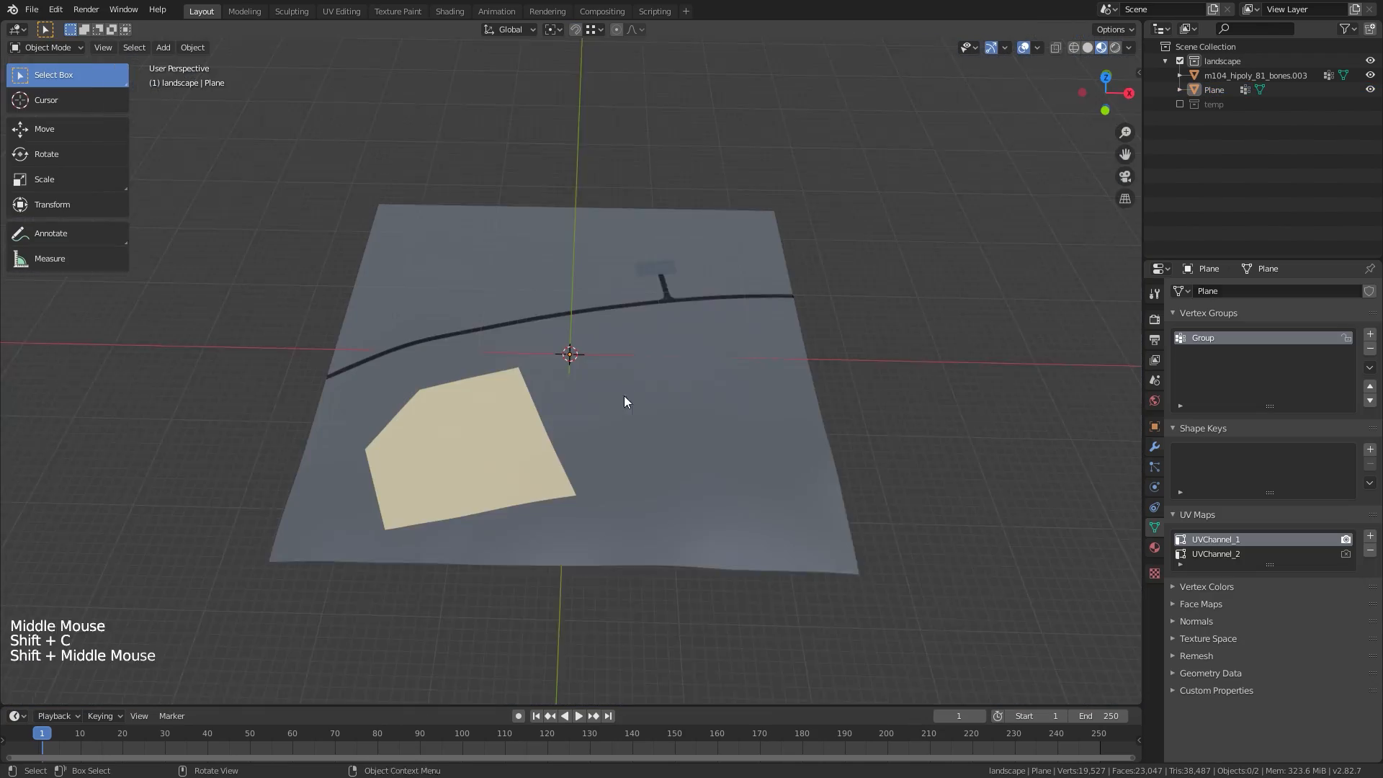
Add a plane at the landscape's centre and scale it up to about two fifths of the landscape's width
{"action": "middle_click_drag", "start_coordinate": [627, 402], "coordinate": [688, 353], "text": "ctrl"}
{"action": "key", "text": "shift+a"}
{"action": "left_click", "coordinate": [830, 359]}
{"action": "key", "text": "KP_7"}
{"action": "key", "text": "s"}
{"action": "left_click", "coordinate": [1009, 436]}
{"action": "key", "text": "s"}
{"action": "left_click", "coordinate": [900, 435]}
{"action": "key", "text": "s"}
{"action": "key", "text": "s"}
{"action": "left_click", "coordinate": [911, 444]}
Move the new plane along the Z axis to the height of the landscape surface
{"action": "key", "text": "g"}
{"action": "key", "text": "z"}
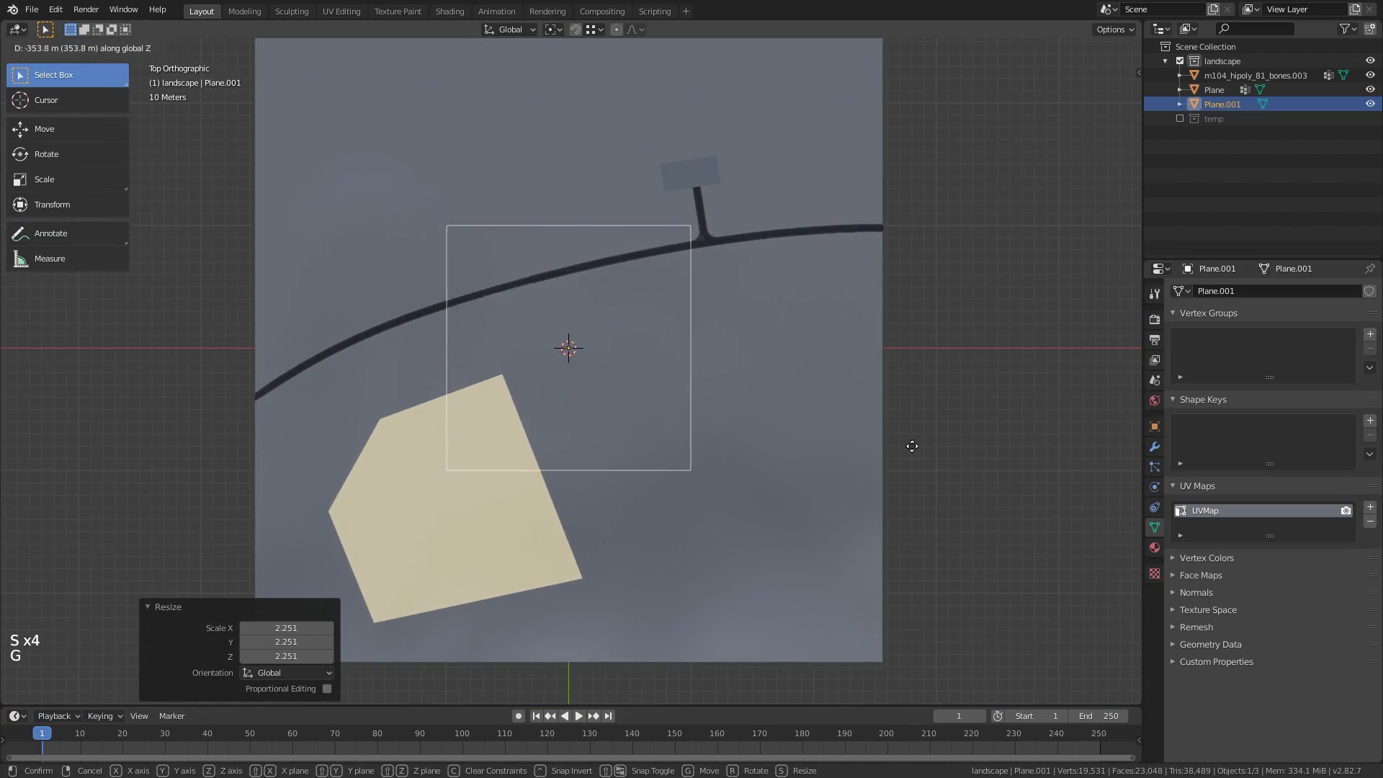
{"action": "middle_click_drag", "start_coordinate": [821, 317], "coordinate": [877, 216]}
{"action": "key", "text": "ctrl+z"}
{"action": "key", "text": "g"}
{"action": "key", "text": "z"}
{"action": "left_click", "coordinate": [779, 336]}
Move the plane about 125 m in X and -101 m in Y to the area east of the tan field, and shift it about 17 m north
{"action": "key", "text": "KP_7"}
{"action": "key", "text": "g"}
{"action": "left_click", "coordinate": [797, 403]}
{"action": "middle_click_drag", "start_coordinate": [797, 404], "coordinate": [780, 342], "text": "shift"}
{"action": "middle_click_drag", "start_coordinate": [780, 342], "coordinate": [815, 310], "text": "ctrl"}
{"action": "key", "text": "g"}
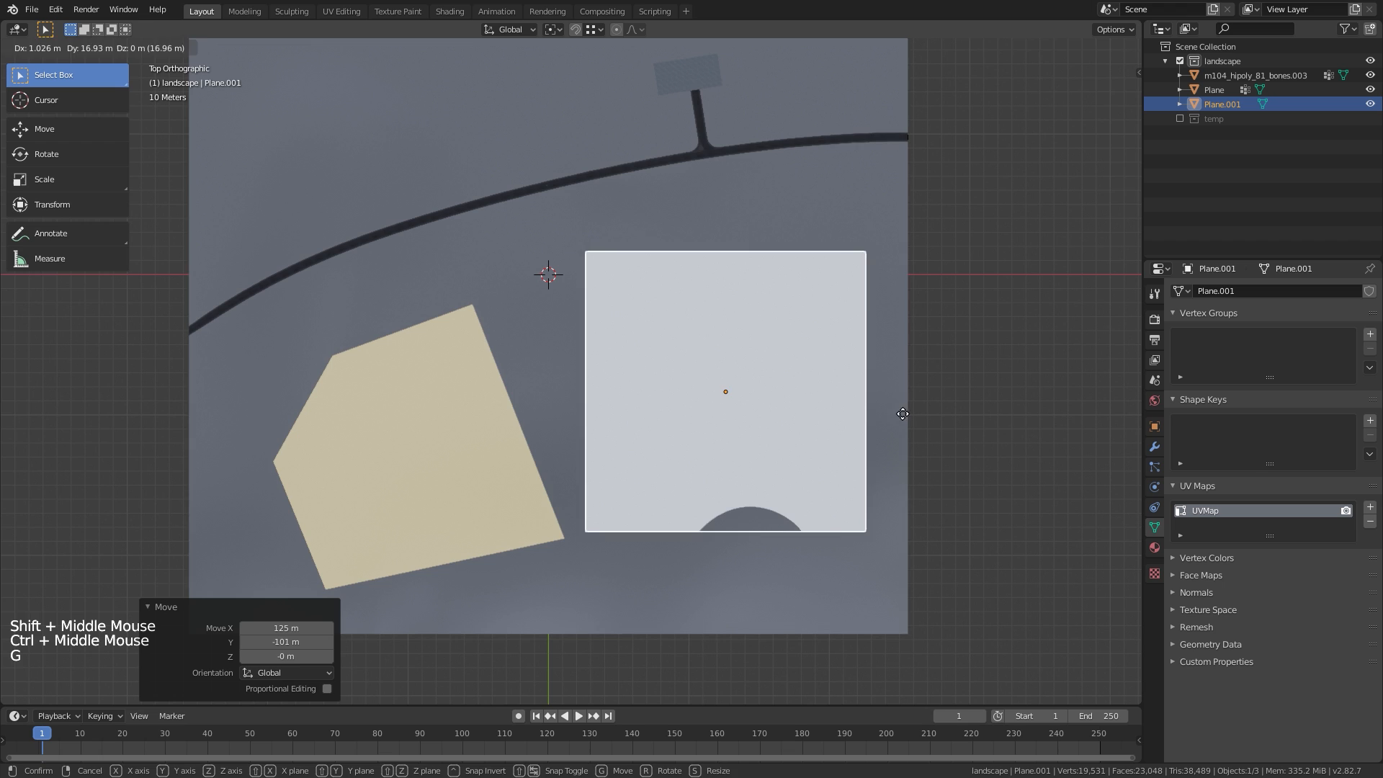
{"action": "left_click", "coordinate": [899, 411]}
In edit mode, scale, rotate and reposition the plane's face in the open area east of the tan field
{"action": "key", "text": "s"}
{"action": "key", "text": "Escape"}
{"action": "key", "text": "Tab"}
{"action": "key", "text": "s"}
{"action": "key", "text": "g"}
{"action": "key", "text": "r"}
{"action": "key", "text": "g"}
{"action": "left_click", "coordinate": [814, 267]}
Move the plane's corner vertices to form an irregular four-sided field whose slanted west side roughly parallels the tan field's east side
{"action": "key", "text": "1"}
{"action": "left_click", "coordinate": [784, 245]}
{"action": "key", "text": "g"}
{"action": "left_click", "coordinate": [846, 228]}
{"action": "left_click", "coordinate": [573, 308]}
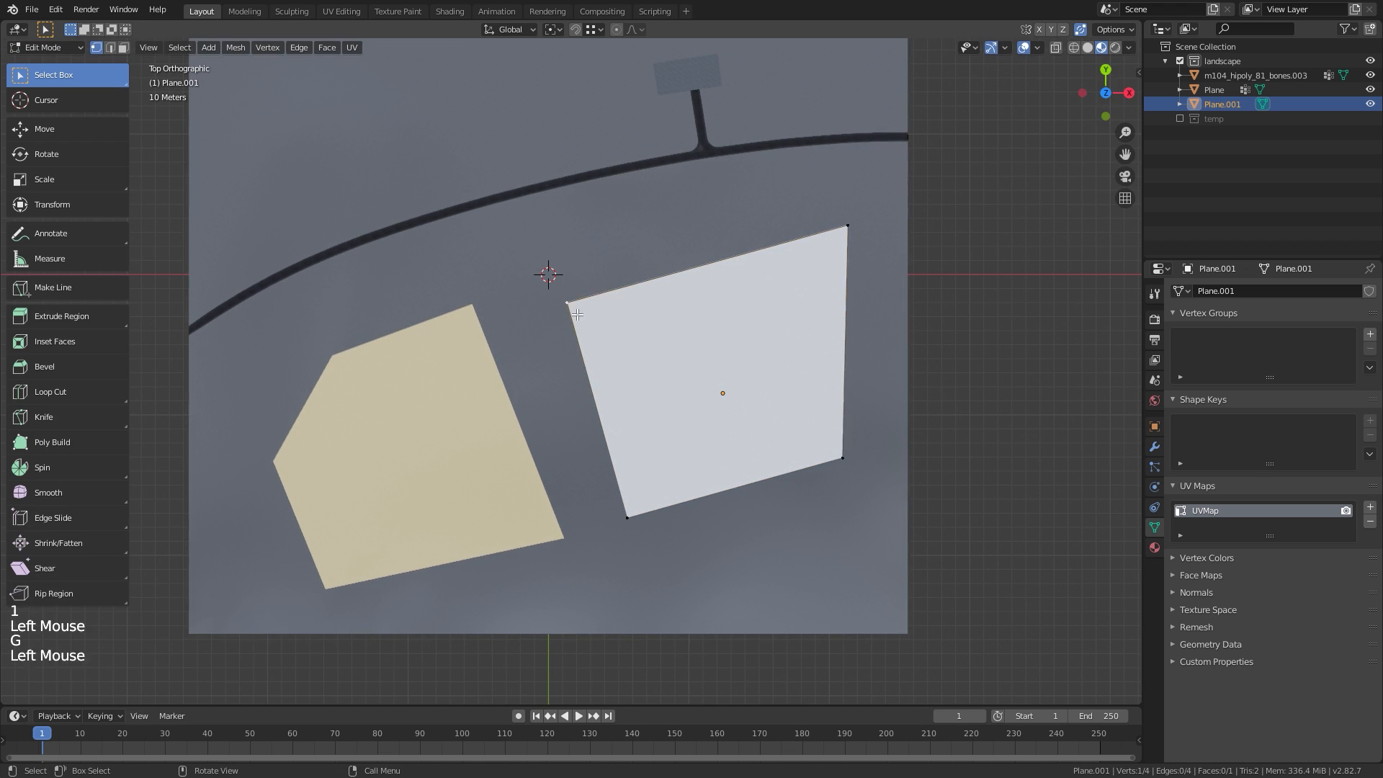
{"action": "key", "text": "g"}
{"action": "left_click", "coordinate": [552, 293]}
{"action": "left_click", "coordinate": [840, 237]}
{"action": "left_click", "coordinate": [636, 505]}
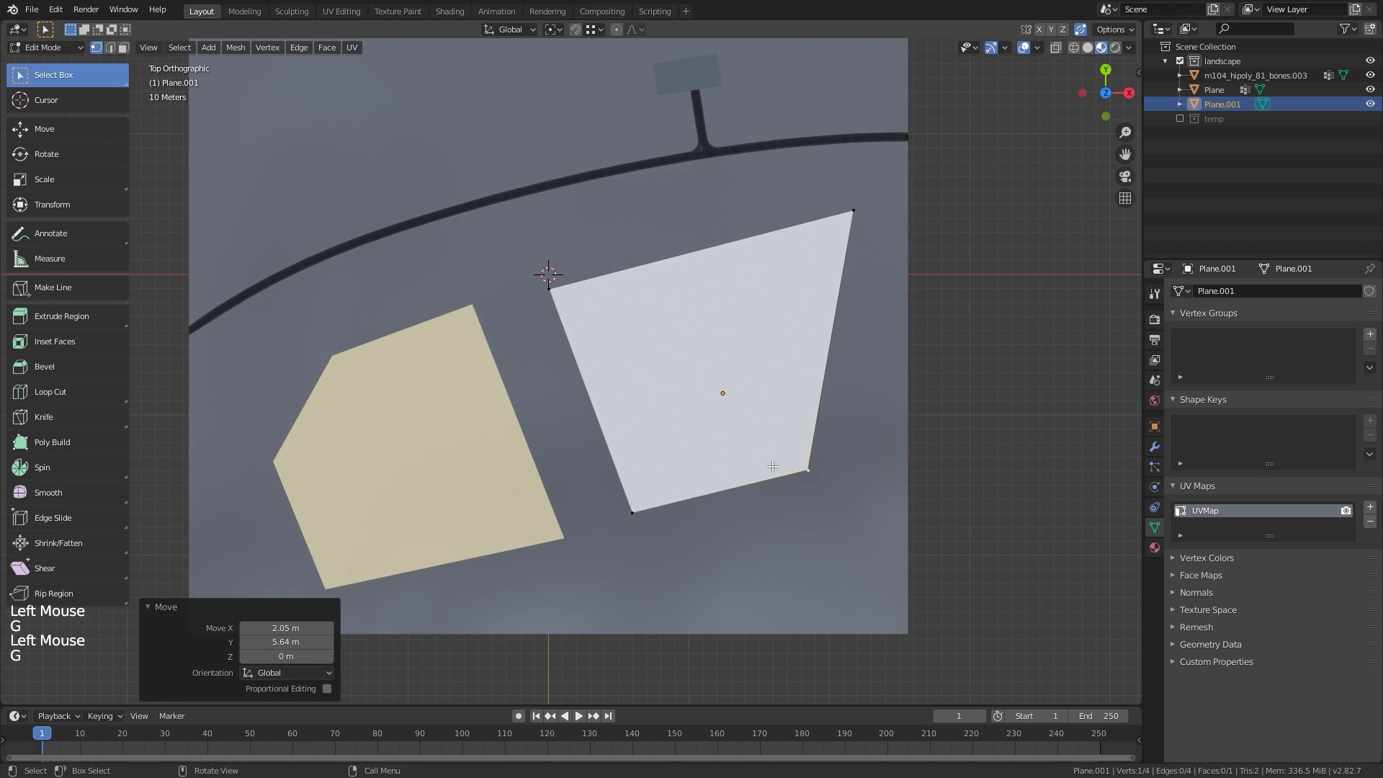
Subdivide the whole plane into a fine grid close to the landscape's mesh density, with the wireframe overlay shown for comparison
{"action": "middle_click_drag", "start_coordinate": [793, 439], "coordinate": [856, 348], "text": "ctrl"}
{"action": "key", "text": "a"}
{"action": "right_click", "coordinate": [777, 319]}
{"action": "left_click", "coordinate": [775, 329]}
{"action": "left_click", "coordinate": [1037, 47]}
{"action": "left_click", "coordinate": [951, 306]}
{"action": "middle_click_drag", "start_coordinate": [657, 396], "coordinate": [700, 348], "text": "shift"}
{"action": "middle_click_drag", "start_coordinate": [700, 348], "coordinate": [751, 290], "text": "shift"}
{"action": "left_click_drag", "start_coordinate": [276, 596], "coordinate": [360, 597]}
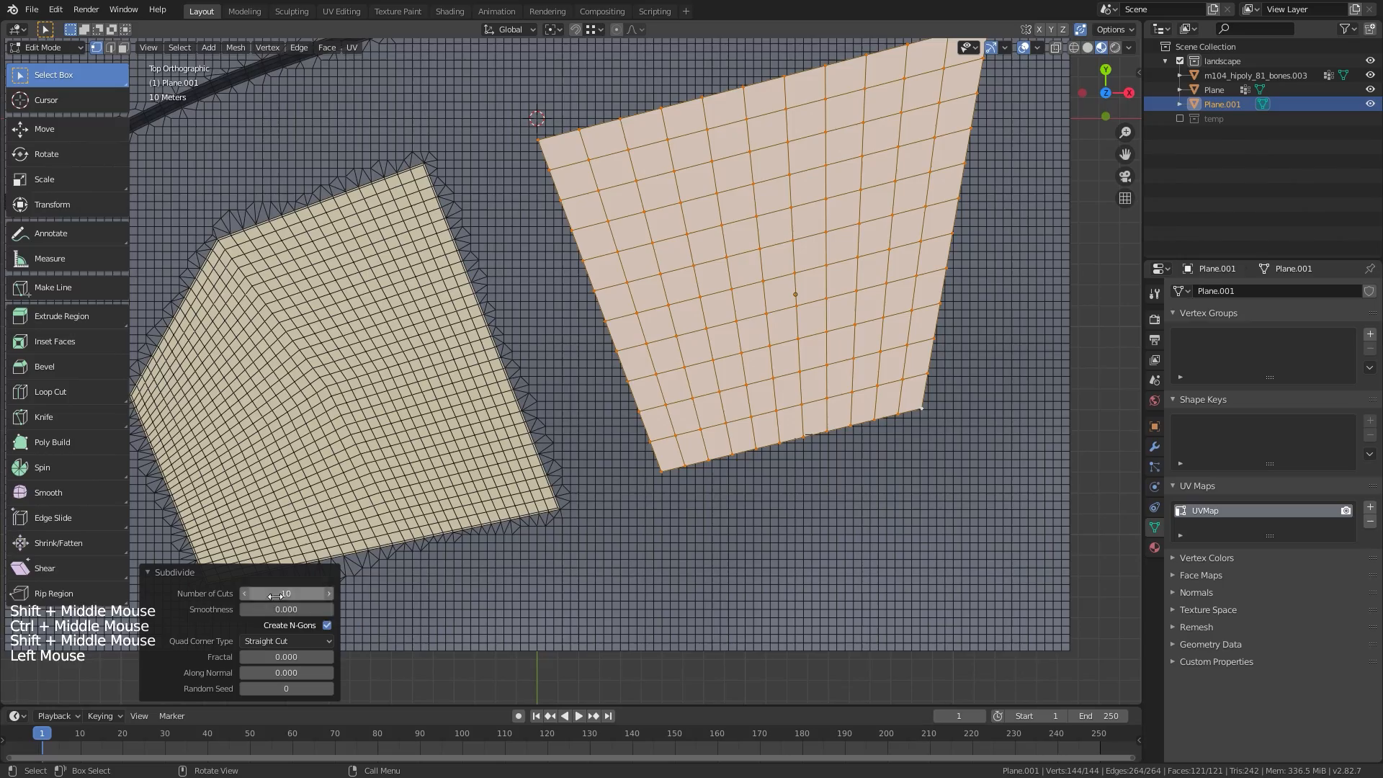
{"action": "key", "text": "Return"}
Return to object mode and save the file
{"action": "mouse_move", "coordinate": [548, 497]}
{"action": "middle_mouse_down", "text": "ctrl"}
{"action": "mouse_move", "coordinate": [566, 443]}
{"action": "mouse_move", "coordinate": [562, 497]}
{"action": "middle_mouse_up", "text": "ctrl"}
{"action": "key", "text": "3"}
{"action": "middle_click_drag", "start_coordinate": [561, 497], "coordinate": [616, 468], "text": "shift"}
{"action": "key", "text": "Tab"}
{"action": "key", "text": "ctrl+s"}
Add a Shrinkwrap modifier to the new field with the landscape mesh Plane as target and set its mode to Project
{"action": "left_click", "coordinate": [1154, 447]}
{"action": "left_click", "coordinate": [1217, 291]}
{"action": "left_click", "coordinate": [1228, 450]}
{"action": "left_click", "coordinate": [1264, 370]}
{"action": "left_click", "coordinate": [1037, 367]}
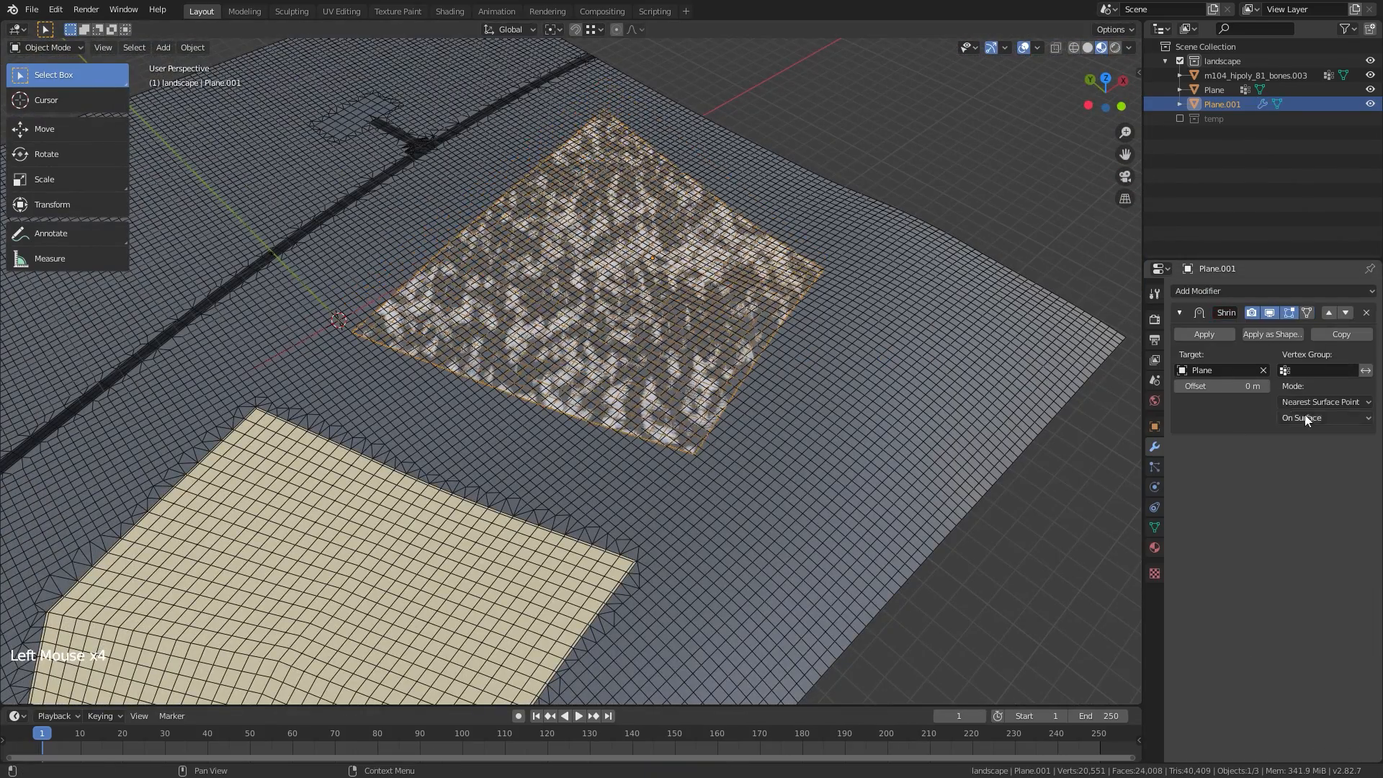
{"action": "left_click", "coordinate": [1305, 402]}
{"action": "left_click", "coordinate": [1296, 448]}
{"action": "left_click", "coordinate": [1260, 465]}
Hide the wireframe overlay, shift the new field horizontally over the landscape, apply the Shrinkwrap modifier and save the file
{"action": "middle_click_drag", "start_coordinate": [850, 411], "coordinate": [828, 338]}
{"action": "left_click", "coordinate": [1038, 48]}
{"action": "left_click", "coordinate": [945, 284]}
{"action": "middle_click_drag", "start_coordinate": [749, 404], "coordinate": [720, 324]}
{"action": "key", "text": "g"}
{"action": "key", "text": "shift+z"}
{"action": "middle_click_drag", "start_coordinate": [720, 324], "coordinate": [797, 379], "text": "shift"}
{"action": "left_click", "coordinate": [865, 288]}
{"action": "left_click", "coordinate": [1212, 335]}
{"action": "key", "text": "ctrl+s"}
Select the new field's outer edge loop and extrude a narrow border from it with Offset Edges at a width of 0.01
{"action": "key", "text": "Tab"}
{"action": "middle_click_drag", "start_coordinate": [771, 505], "coordinate": [760, 440], "text": "ctrl"}
{"action": "key", "text": "2"}
{"action": "left_click", "coordinate": [737, 473], "text": "alt"}
{"action": "middle_click_drag", "start_coordinate": [760, 439], "coordinate": [771, 485], "text": "ctrl"}
{"action": "key", "text": "F3"}
{"action": "type", "text": "edge off"}
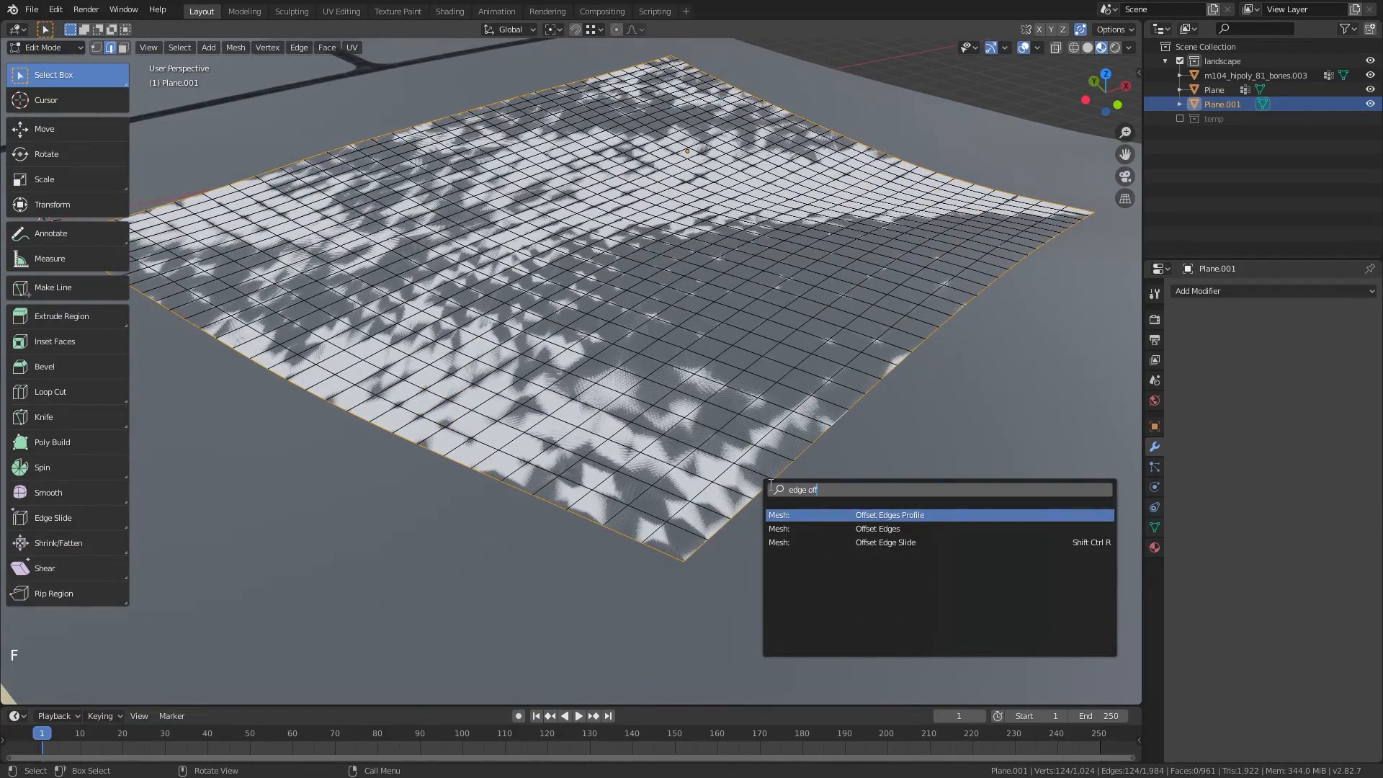
{"action": "key", "text": "Down"}
{"action": "key", "text": "Return"}
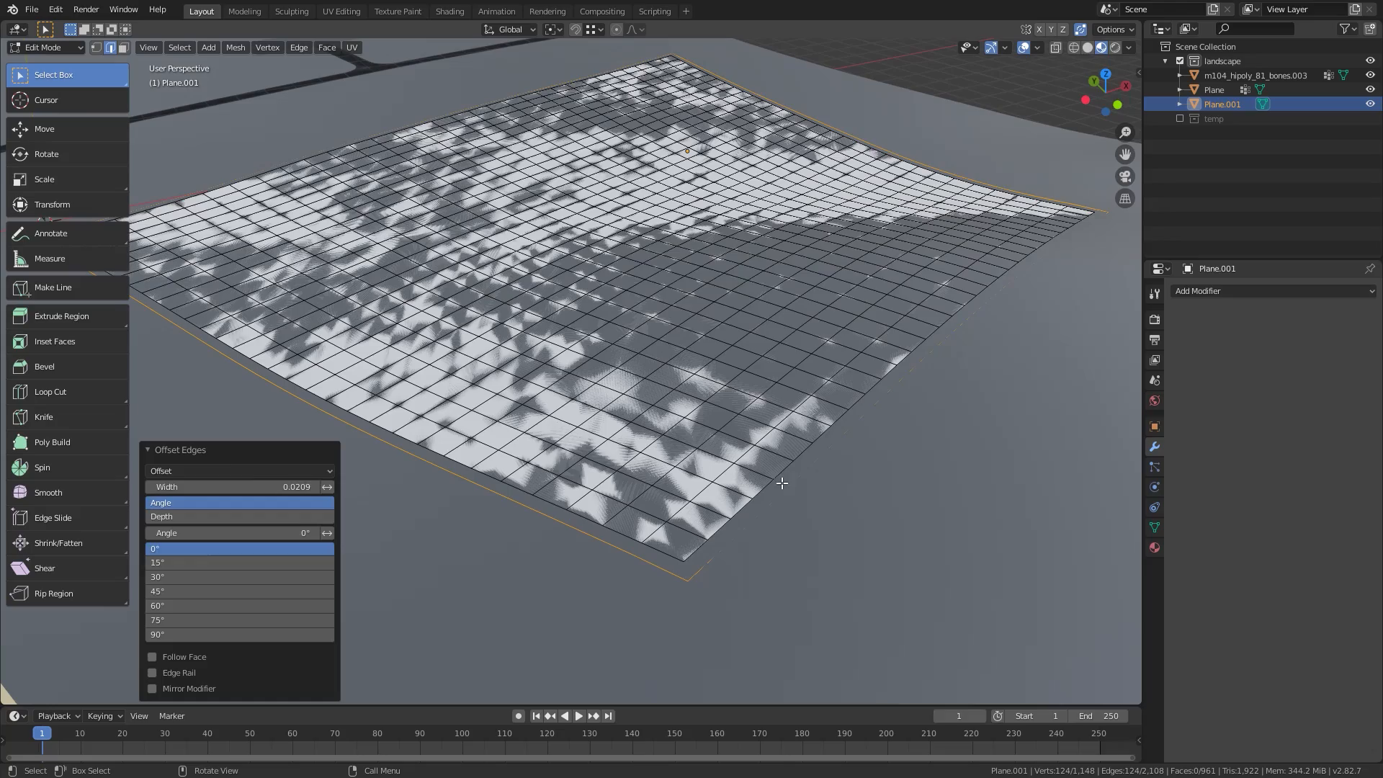
{"action": "left_click", "coordinate": [173, 471]}
{"action": "left_click", "coordinate": [167, 503]}
{"action": "type", "text": "0.01"}
{"action": "key", "text": "Return"}
{"action": "middle_click_drag", "start_coordinate": [591, 403], "coordinate": [612, 490]}
Assign the existing "fields" material to the new field, save the file and leave edit mode
{"action": "left_click", "coordinate": [1155, 548]}
{"action": "left_click", "coordinate": [1181, 353]}
{"action": "left_click", "coordinate": [1207, 396]}
{"action": "key", "text": "ctrl+s"}
{"action": "key", "text": "Tab"}
Switch the viewport to solid shading and put the new field in vertex paint mode
{"action": "mouse_move", "coordinate": [547, 418]}
{"action": "middle_mouse_down", "text": "shift"}
{"action": "mouse_move", "coordinate": [562, 469]}
{"action": "mouse_move", "coordinate": [530, 457]}
{"action": "middle_mouse_up", "text": "shift"}
{"action": "middle_click_drag", "start_coordinate": [619, 446], "coordinate": [634, 461], "text": "shift"}
{"action": "middle_click_drag", "start_coordinate": [688, 450], "coordinate": [698, 420], "text": "ctrl"}
{"action": "left_click", "coordinate": [1088, 48]}
{"action": "key", "text": "v"}
Invert the field's vertex selection, enable vertex masking for painting and fill the masked vertices with black
{"action": "key", "text": "Tab"}
{"action": "key", "text": "1"}
{"action": "middle_click_drag", "start_coordinate": [677, 545], "coordinate": [677, 475], "text": "ctrl"}
{"action": "key", "text": "ctrl+i"}
{"action": "key", "text": "Tab"}
{"action": "left_click", "coordinate": [110, 48]}
{"action": "left_click", "coordinate": [109, 48]}
{"action": "key", "text": "shift+k"}
{"action": "left_click", "coordinate": [111, 48]}
Raise the red value of the paint colour, fill the field's vertices with it and return to object mode
{"action": "left_click", "coordinate": [205, 30]}
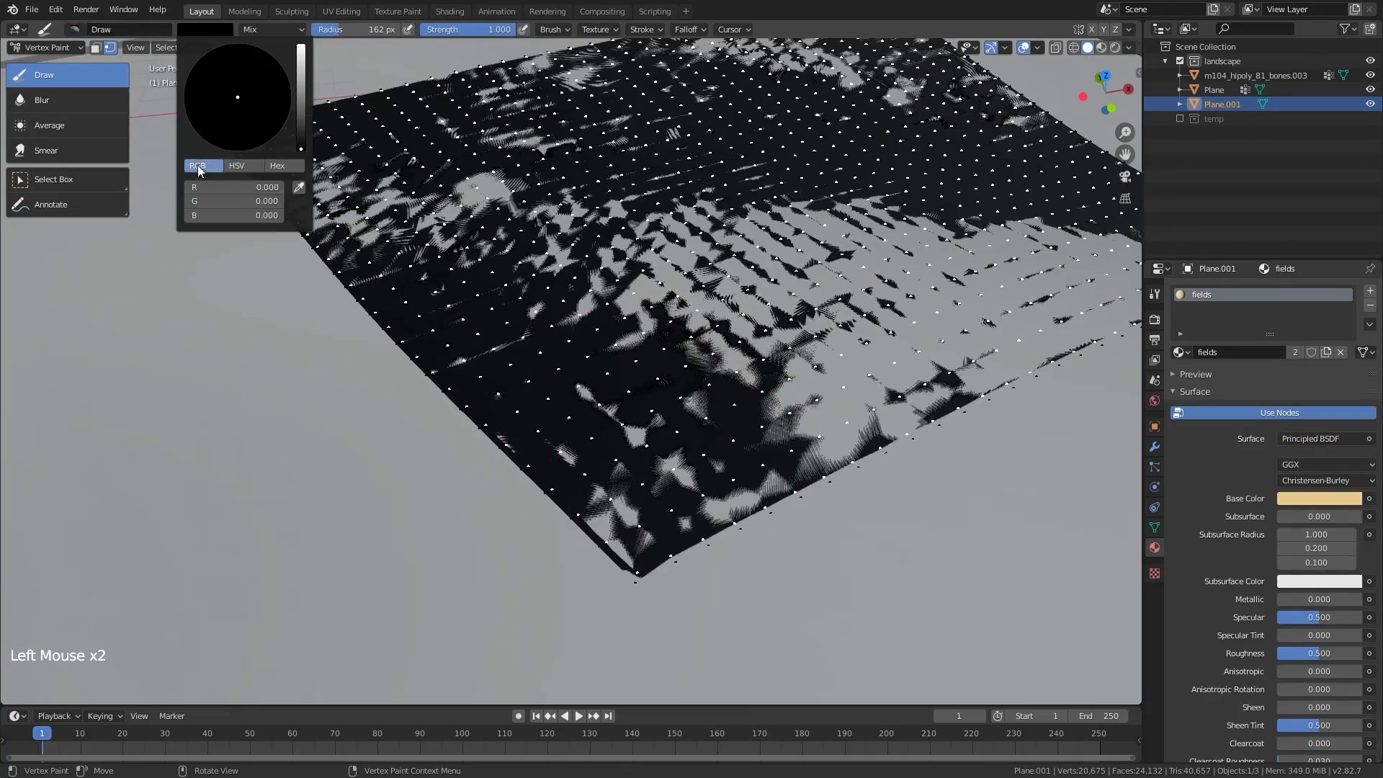
{"action": "left_click_drag", "start_coordinate": [203, 185], "coordinate": [295, 185]}
{"action": "key", "text": "shift+k"}
{"action": "left_click", "coordinate": [46, 48]}
{"action": "left_click", "coordinate": [46, 66]}
Switch to material preview shading, select the landscape mesh and edit it from the top view around the new field
{"action": "middle_click_drag", "start_coordinate": [778, 173], "coordinate": [817, 240], "text": "ctrl"}
{"action": "key", "text": "z"}
{"action": "left_click", "coordinate": [784, 452]}
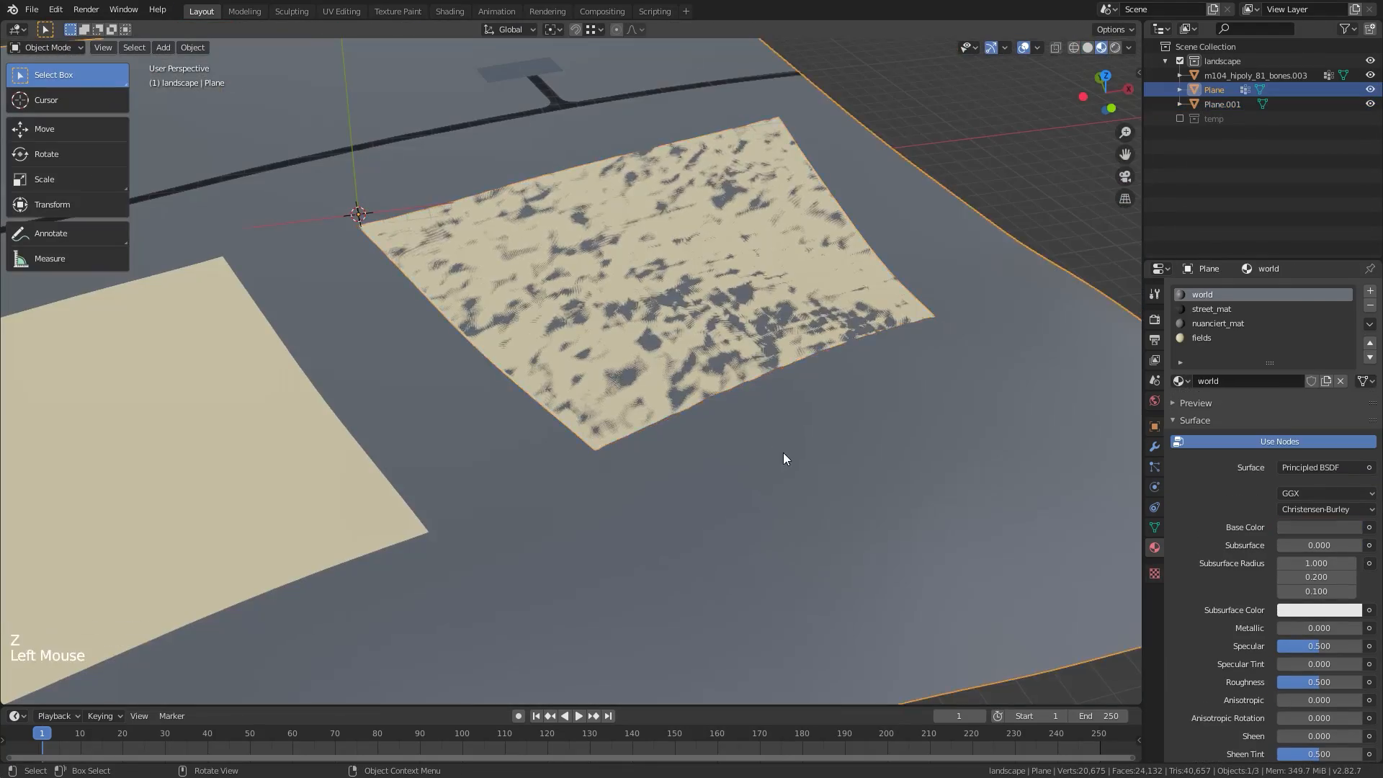
{"action": "key", "text": "KP_7"}
{"action": "key", "text": "Tab"}
{"action": "middle_click_drag", "start_coordinate": [783, 452], "coordinate": [771, 403], "text": "ctrl"}
{"action": "middle_click_drag", "start_coordinate": [721, 432], "coordinate": [649, 475], "text": "shift"}
Circle-select the terrain faces along the new field's outline, delete them and select all of the remaining mesh
{"action": "key", "text": "alt+a"}
{"action": "key", "text": "c"}
{"action": "mouse_move", "coordinate": [517, 589]}
{"action": "left_mouse_down"}
{"action": "mouse_move", "coordinate": [457, 448]}
{"action": "mouse_move", "coordinate": [614, 145]}
{"action": "mouse_move", "coordinate": [852, 296]}
{"action": "mouse_move", "coordinate": [814, 534]}
{"action": "mouse_move", "coordinate": [548, 576]}
{"action": "mouse_move", "coordinate": [555, 404]}
{"action": "mouse_move", "coordinate": [421, 258]}
{"action": "left_mouse_up"}
{"action": "key", "text": "x"}
{"action": "left_click", "coordinate": [820, 380]}
{"action": "key", "text": "a"}
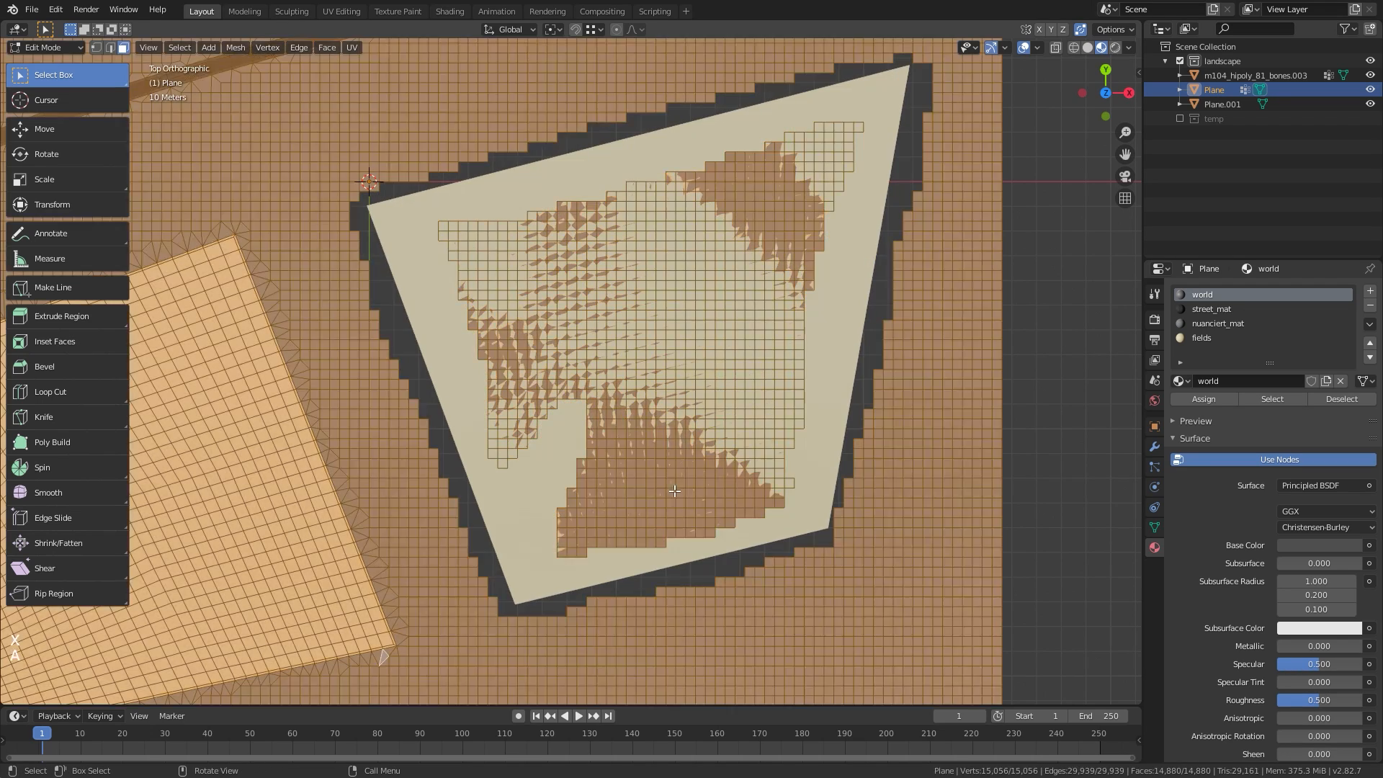
Select the isolated terrain patches linked beneath the new field and delete their faces
{"action": "key", "text": "alt+a"}
{"action": "key", "text": "l"}
{"action": "key", "text": "x"}
{"action": "left_click", "coordinate": [714, 387]}
{"action": "middle_click_drag", "start_coordinate": [725, 377], "coordinate": [696, 366], "text": "shift"}
Circle-select and delete the stray terrain faces left around the field's right side, then return to object mode
{"action": "key", "text": "alt+a"}
{"action": "key", "text": "c"}
{"action": "left_click_drag", "start_coordinate": [799, 502], "coordinate": [808, 488]}
{"action": "key", "text": "x"}
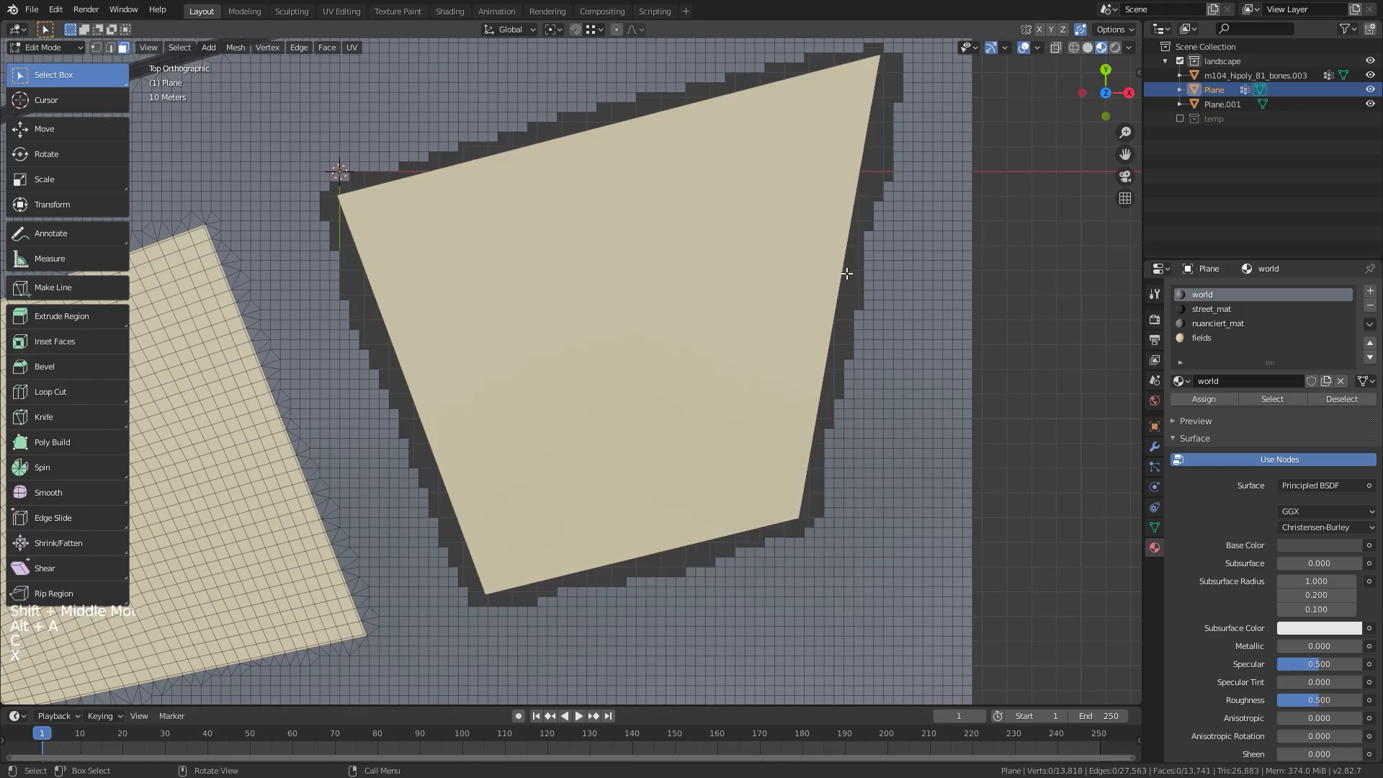
{"action": "middle_click_drag", "start_coordinate": [848, 271], "coordinate": [837, 313], "text": "shift"}
{"action": "left_click", "coordinate": [879, 89]}
{"action": "key", "text": "x"}
{"action": "key", "text": "Tab"}
Copy the landscape's UV map name UVChannel_1 and paste it as the name of the field's UV map
{"action": "left_click", "coordinate": [685, 361]}
{"action": "left_click", "coordinate": [875, 425], "text": "shift"}
{"action": "left_click", "coordinate": [762, 416]}
{"action": "left_click", "coordinate": [876, 432]}
{"action": "left_click", "coordinate": [1154, 527]}
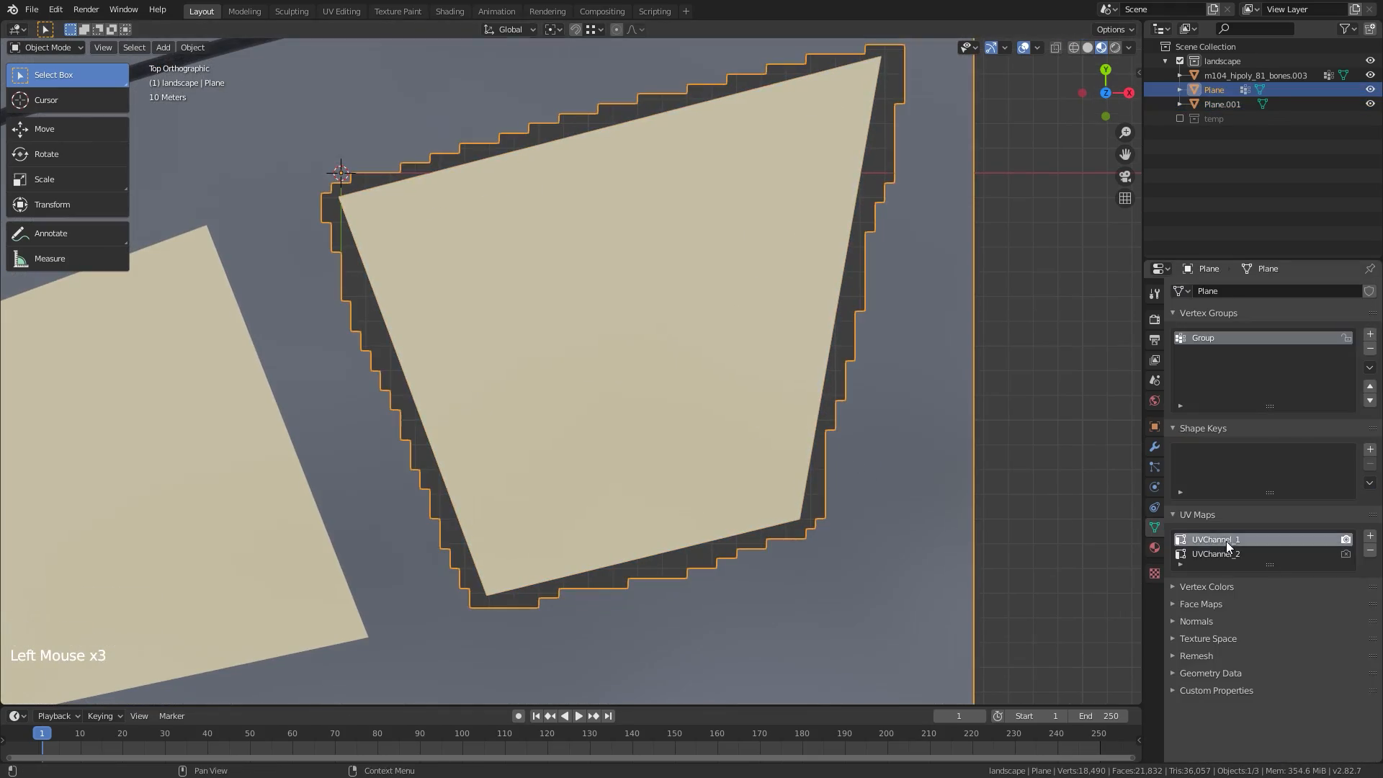
{"action": "key", "text": "ctrl+c"}
{"action": "left_click", "coordinate": [782, 450]}
{"action": "key", "text": "ctrl+v"}
Join the field into the landscape mesh and open the combined mesh for editing in top view with nothing selected
{"action": "left_click", "coordinate": [905, 472], "text": "shift"}
{"action": "key", "text": "ctrl+j"}
{"action": "key", "text": "Tab"}
{"action": "key", "text": "alt+a"}
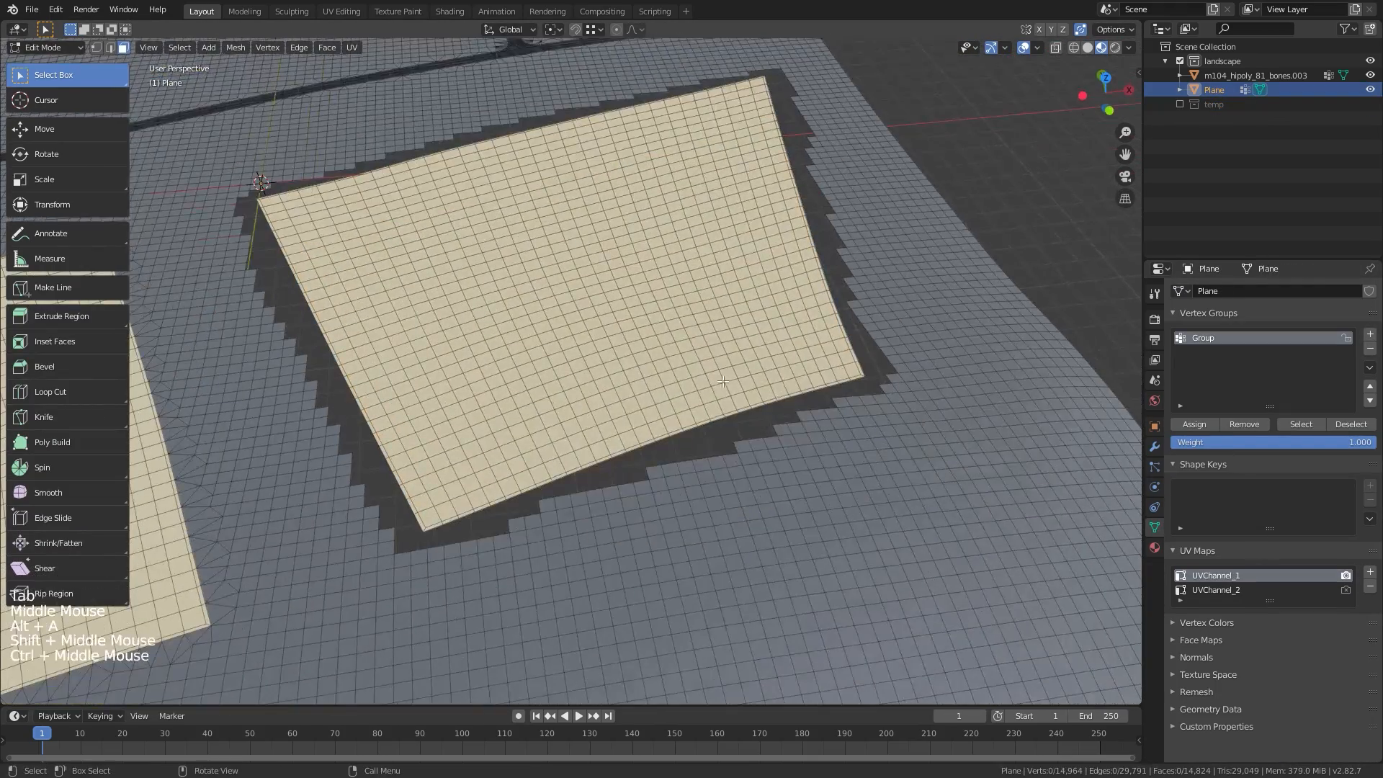
{"action": "key", "text": "KP_7"}
{"action": "key", "text": "2"}
{"action": "left_click", "coordinate": [433, 484]}
{"action": "left_click", "coordinate": [815, 348], "text": "ctrl"}
{"action": "middle_click_drag", "start_coordinate": [785, 389], "coordinate": [881, 334], "text": "shift"}
{"action": "left_click", "coordinate": [846, 369], "text": "shift"}
Vertex-slide the terrain's stair-corner vertices along the field's lower edge onto their neighbours to even out the cutout border
{"action": "key", "text": "1"}
{"action": "left_click", "coordinate": [867, 336]}
{"action": "key", "text": "g"}
{"action": "key", "text": "g"}
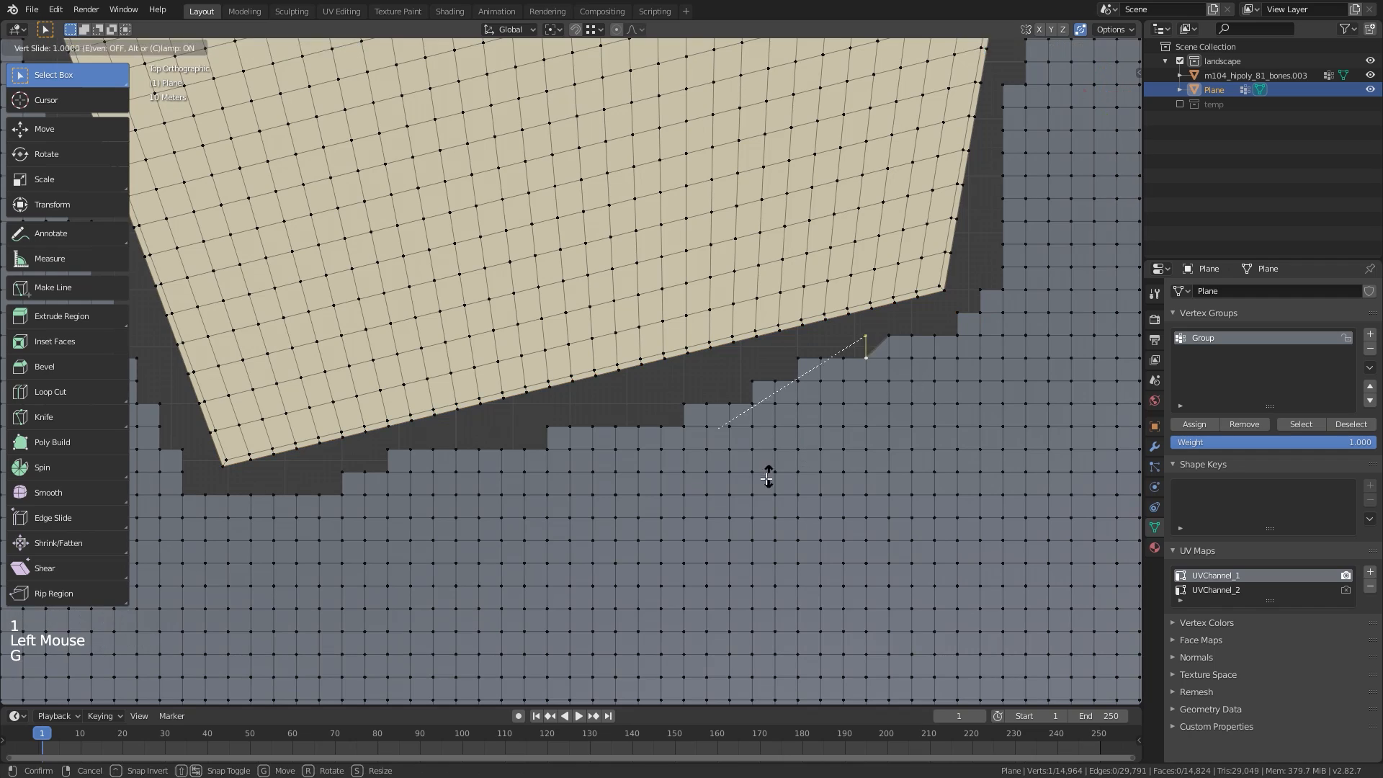
{"action": "left_click", "coordinate": [768, 475]}
{"action": "left_click", "coordinate": [798, 359]}
{"action": "middle_click_drag", "start_coordinate": [701, 406], "coordinate": [815, 383], "text": "shift"}
{"action": "left_click", "coordinate": [793, 379]}
{"action": "key", "text": "g"}
{"action": "key", "text": "g"}
{"action": "left_click", "coordinate": [661, 404]}
{"action": "middle_click_drag", "start_coordinate": [526, 426], "coordinate": [641, 405], "text": "shift"}
{"action": "left_click", "coordinate": [620, 408]}
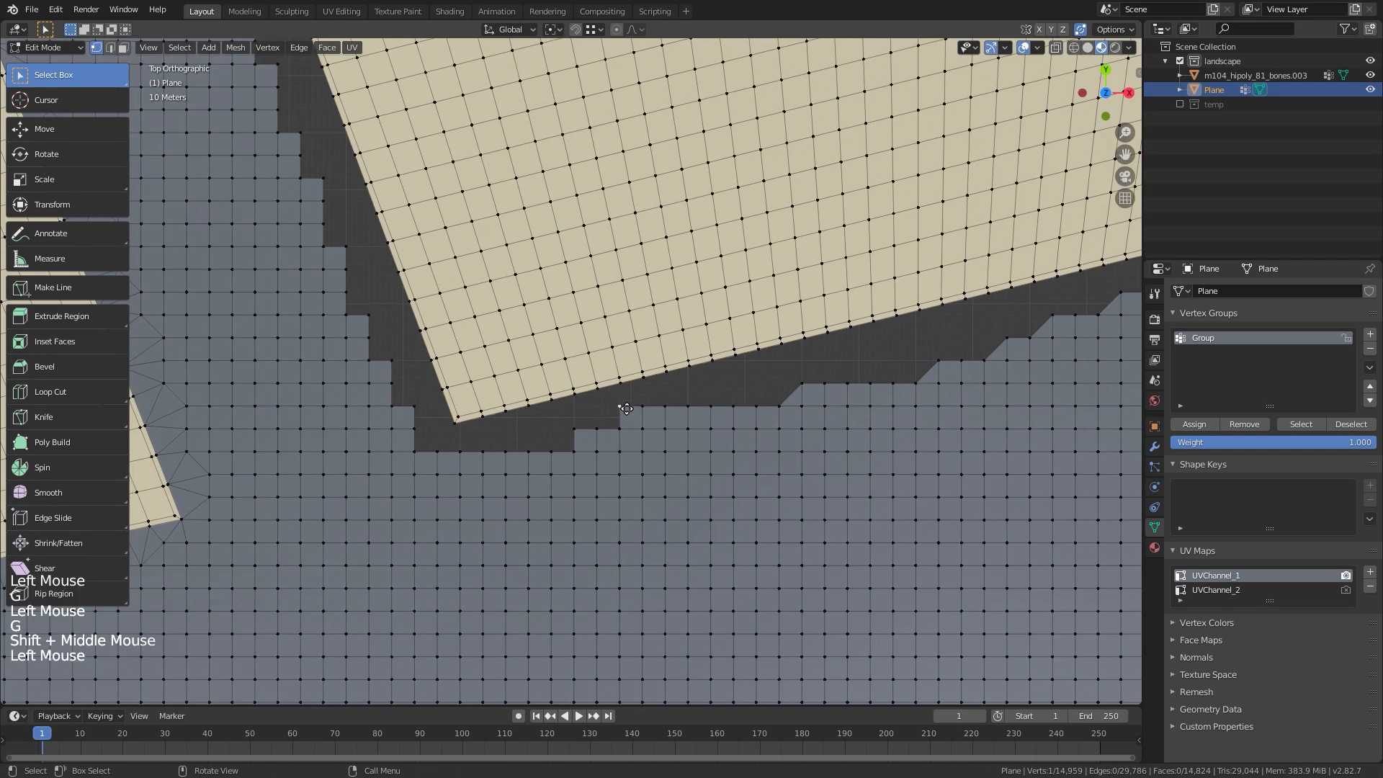
{"action": "key", "text": "2"}
{"action": "left_click", "coordinate": [861, 330], "text": "ctrl"}
{"action": "key", "text": "1"}
{"action": "left_click", "coordinate": [885, 347]}
Select the field's lower edge with the facing terrain border, fill the gap with a face and triangulate it
{"action": "key", "text": "2"}
{"action": "left_click", "coordinate": [865, 329], "text": "alt"}
{"action": "left_click", "coordinate": [863, 329]}
{"action": "left_click", "coordinate": [861, 328]}
{"action": "left_click", "coordinate": [862, 328]}
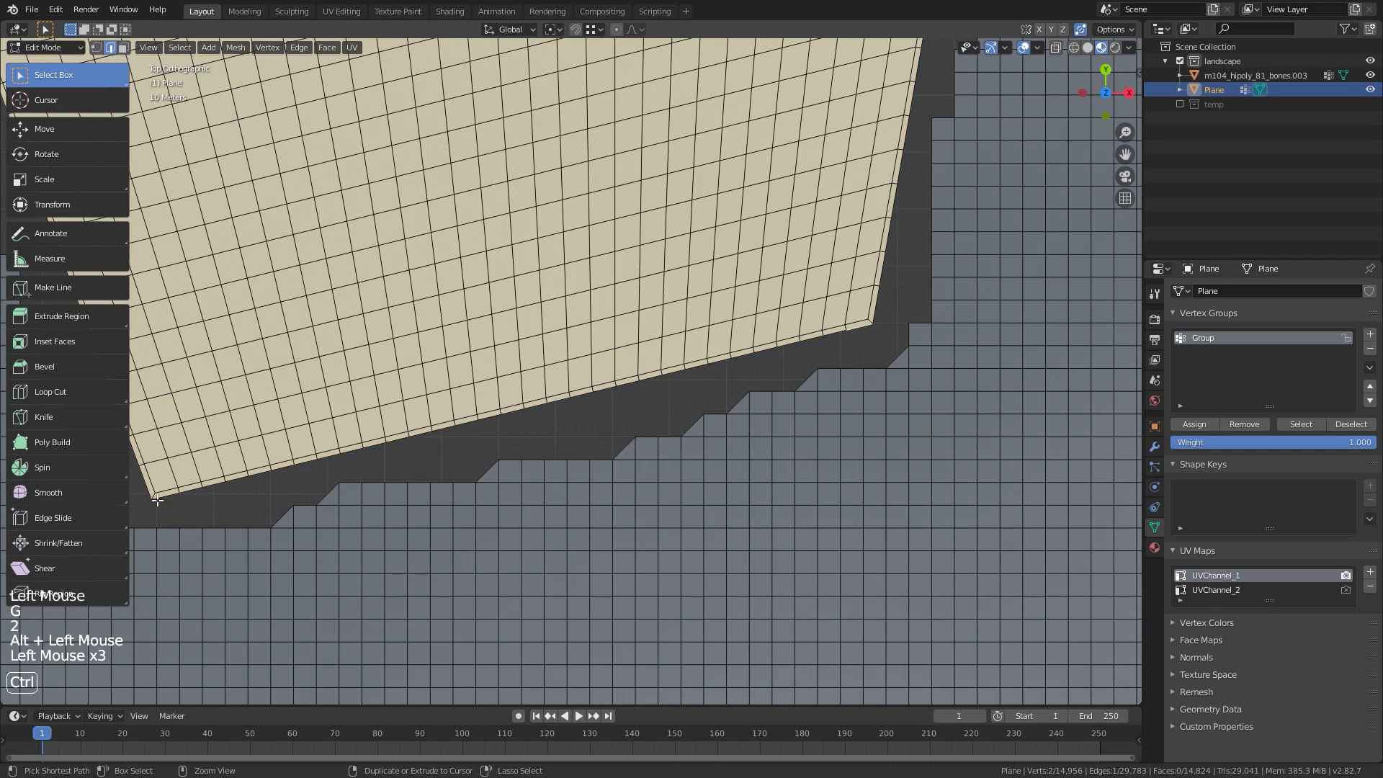
{"action": "left_click", "coordinate": [160, 499], "text": "ctrl"}
{"action": "middle_click_drag", "start_coordinate": [170, 506], "coordinate": [311, 461], "text": "shift"}
{"action": "left_click", "coordinate": [308, 482], "text": "shift"}
{"action": "key", "text": "f"}
{"action": "key", "text": "ctrl+t"}
Vertex-slide the terrain's stair-corner vertices along the field's right edge onto their neighbours to smooth that border
{"action": "middle_click_drag", "start_coordinate": [1056, 211], "coordinate": [771, 543], "text": "shift"}
{"action": "key", "text": "1"}
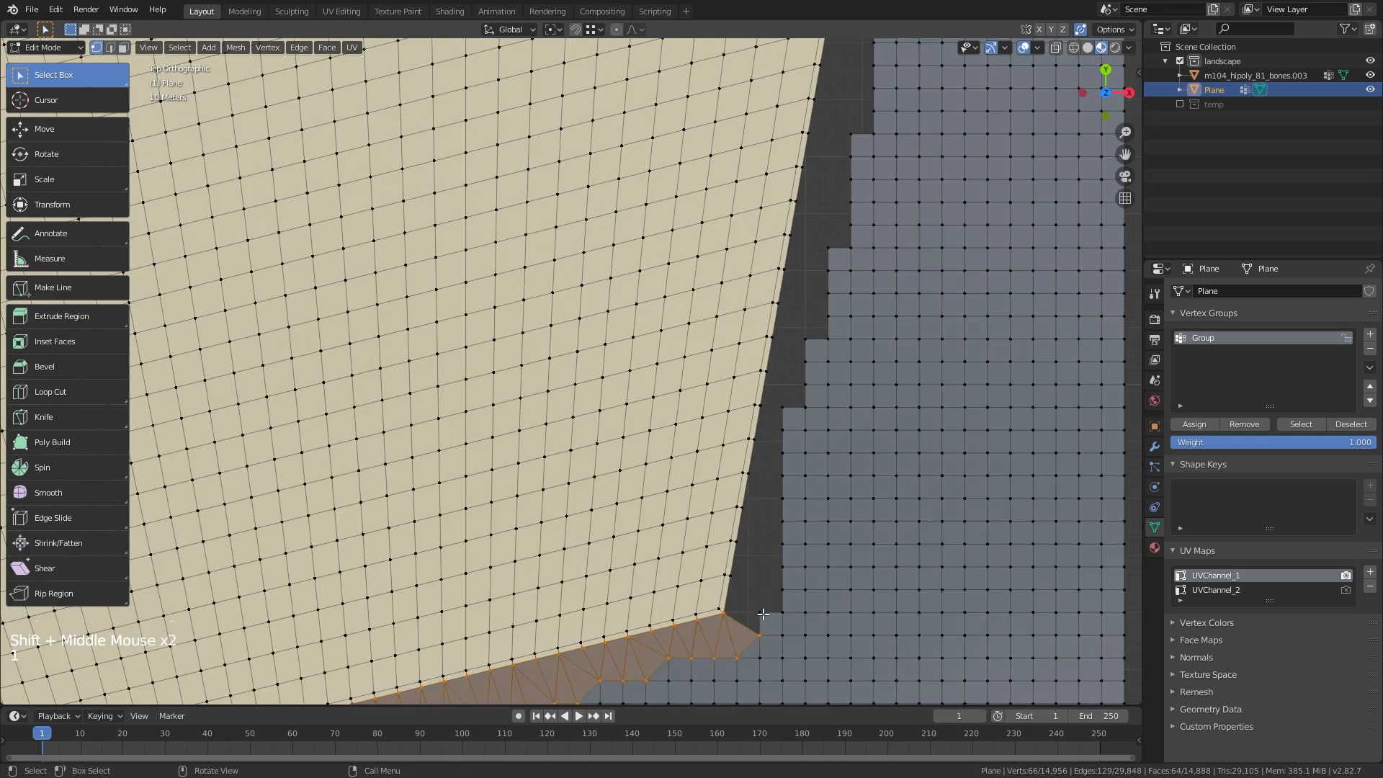
{"action": "left_click", "coordinate": [766, 612]}
{"action": "key", "text": "g"}
{"action": "key", "text": "g"}
{"action": "left_click", "coordinate": [773, 611]}
{"action": "left_click", "coordinate": [781, 469]}
{"action": "key", "text": "g"}
{"action": "key", "text": "g"}
{"action": "middle_click_drag", "start_coordinate": [803, 353], "coordinate": [780, 550], "text": "shift"}
{"action": "left_click", "coordinate": [780, 551]}
{"action": "key", "text": "g"}
{"action": "key", "text": "g"}
{"action": "left_click", "coordinate": [802, 370]}
{"action": "key", "text": "g"}
{"action": "key", "text": "g"}
{"action": "middle_click_drag", "start_coordinate": [827, 296], "coordinate": [781, 508], "text": "shift"}
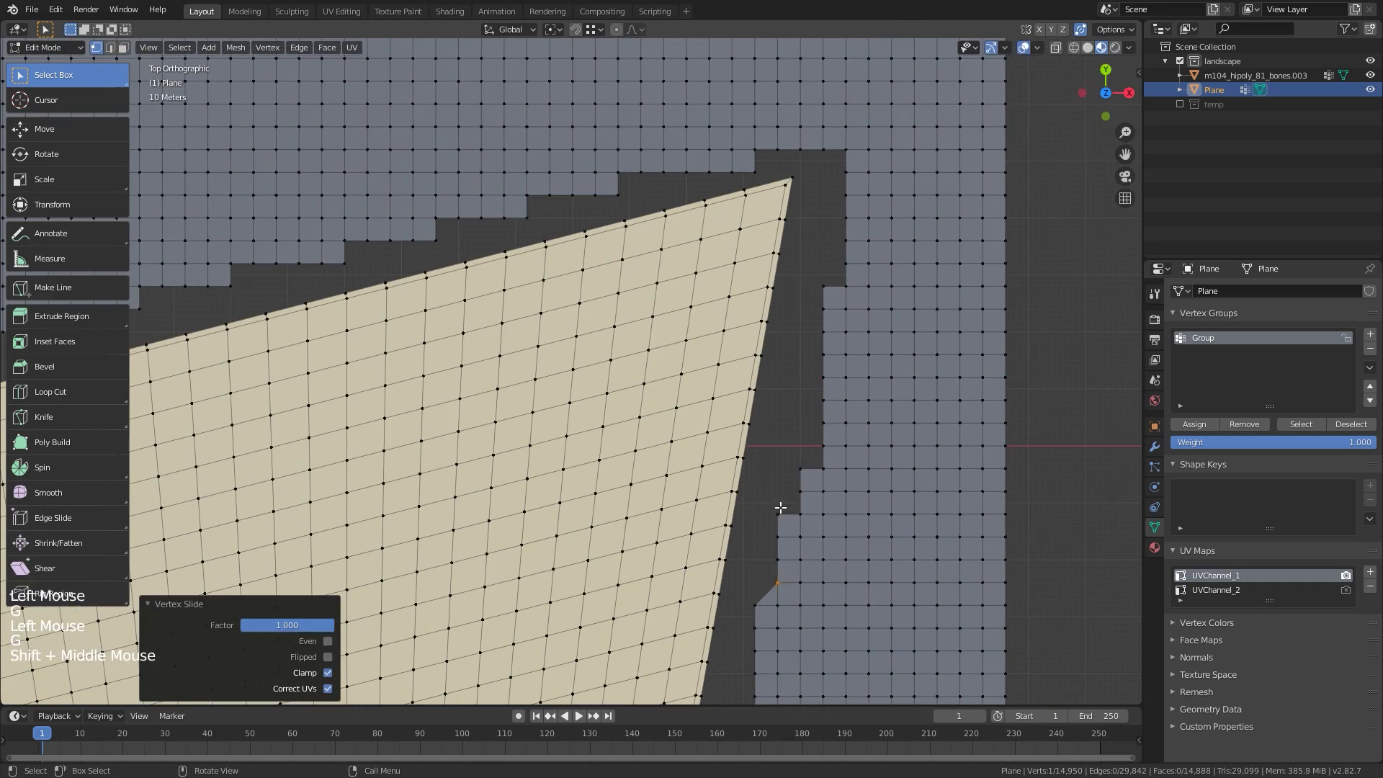
{"action": "left_click", "coordinate": [826, 289]}
{"action": "key", "text": "g"}
{"action": "key", "text": "g"}
{"action": "middle_click_drag", "start_coordinate": [816, 171], "coordinate": [822, 287], "text": "shift"}
Select the field's right edge and the opposite terrain border, fill the gap between them and triangulate the face
{"action": "key", "text": "2"}
{"action": "left_click", "coordinate": [794, 312]}
{"action": "middle_click_drag", "start_coordinate": [670, 529], "coordinate": [685, 290], "text": "shift"}
{"action": "left_click", "coordinate": [664, 657], "text": "ctrl"}
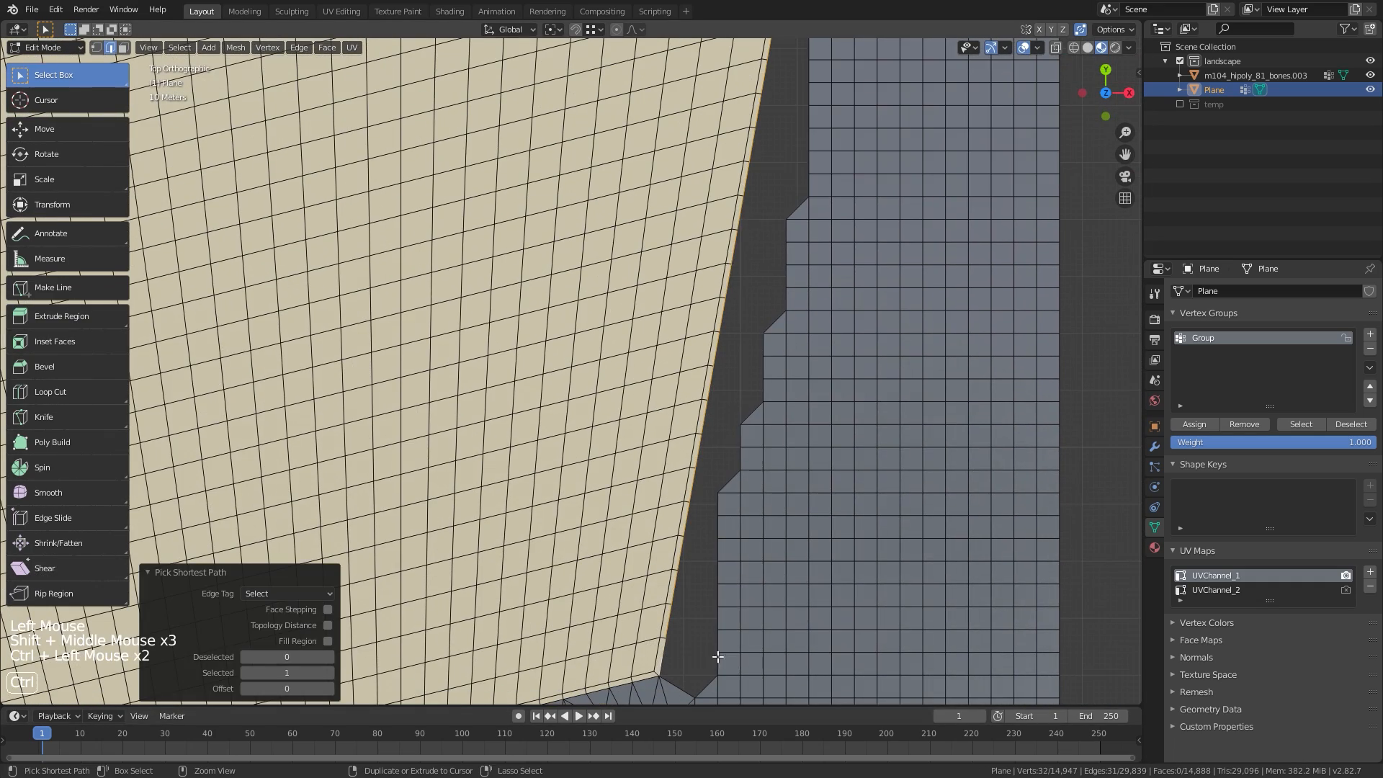
{"action": "left_click", "coordinate": [797, 209], "text": "ctrl"}
{"action": "left_click", "coordinate": [855, 224], "text": "ctrl"}
{"action": "left_click", "coordinate": [849, 180], "text": "ctrl"}
{"action": "key", "text": "f"}
{"action": "key", "text": "ctrl+t"}
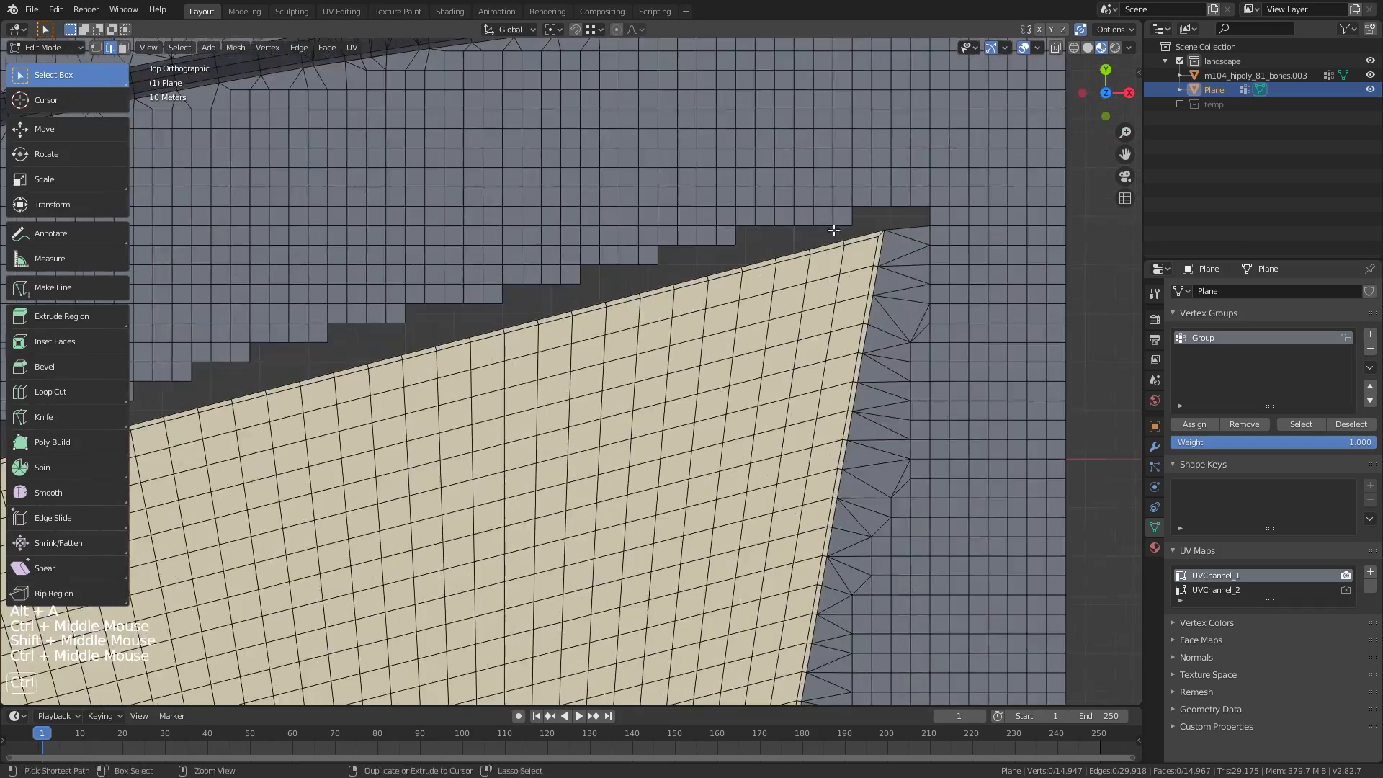
Vertex-slide the terrain's stair-corner vertices along the field's upper edge onto their neighbours, up to the upper-left corner
{"action": "key", "text": "1"}
{"action": "left_click", "coordinate": [850, 227]}
{"action": "key", "text": "g"}
{"action": "key", "text": "g"}
{"action": "left_click", "coordinate": [738, 244]}
{"action": "key", "text": "g"}
{"action": "key", "text": "g"}
{"action": "left_click", "coordinate": [658, 264]}
{"action": "middle_click_drag", "start_coordinate": [657, 264], "coordinate": [876, 235], "text": "shift"}
{"action": "left_click", "coordinate": [876, 237]}
{"action": "key", "text": "g"}
{"action": "key", "text": "g"}
{"action": "left_click", "coordinate": [792, 247]}
{"action": "key", "text": "g"}
{"action": "key", "text": "g"}
{"action": "left_click", "coordinate": [711, 268]}
{"action": "key", "text": "g"}
{"action": "key", "text": "g"}
{"action": "middle_click_drag", "start_coordinate": [636, 281], "coordinate": [774, 253], "text": "shift"}
{"action": "left_click", "coordinate": [765, 247]}
{"action": "key", "text": "g"}
{"action": "key", "text": "g"}
{"action": "left_click", "coordinate": [757, 263]}
{"action": "key", "text": "g"}
{"action": "key", "text": "g"}
{"action": "left_click", "coordinate": [700, 281]}
{"action": "middle_click_drag", "start_coordinate": [661, 304], "coordinate": [692, 275], "text": "shift"}
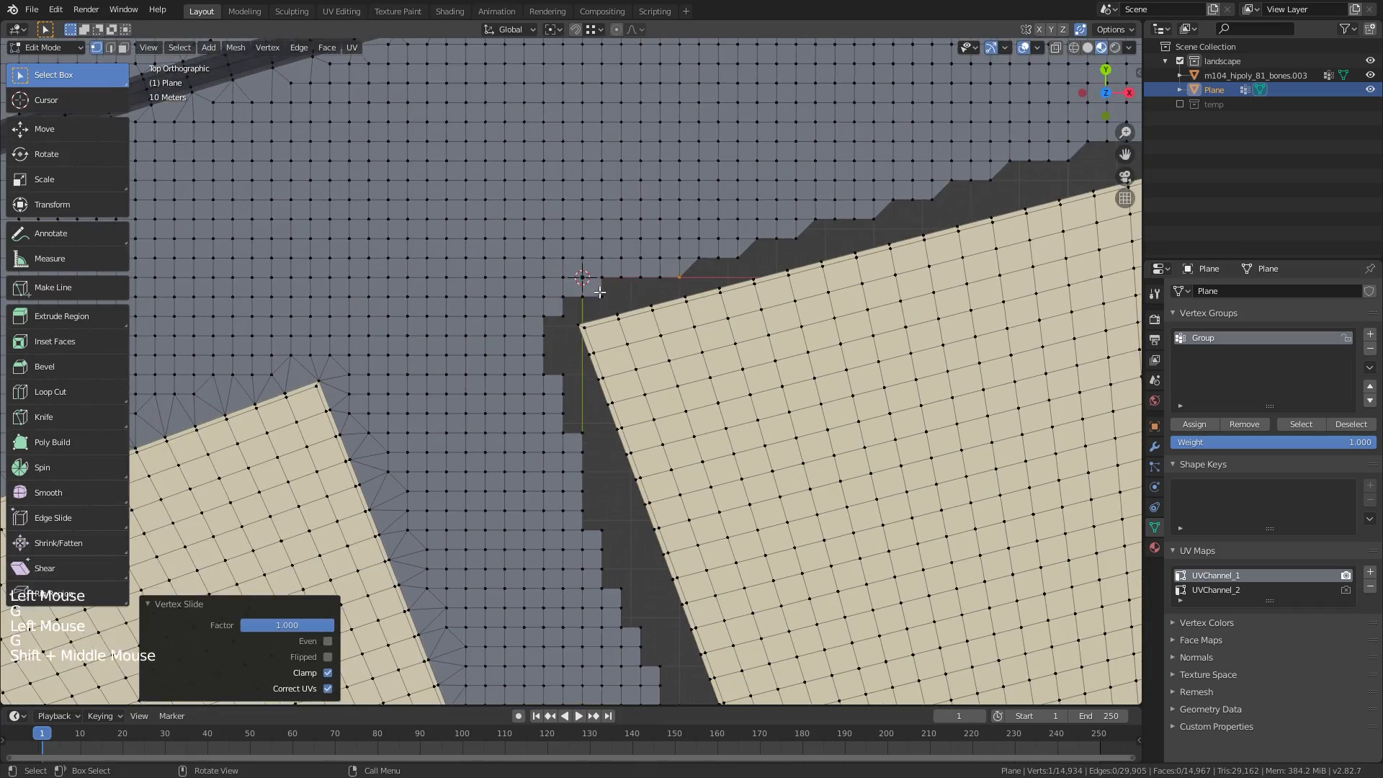
{"action": "left_click", "coordinate": [601, 295]}
Select the field's upper edge and the facing terrain border, fill the gap, triangulate it and clear the selection
{"action": "key", "text": "2"}
{"action": "left_click", "coordinate": [610, 322], "text": "alt"}
{"action": "left_click", "coordinate": [609, 321]}
{"action": "middle_click_drag", "start_coordinate": [1008, 166], "coordinate": [166, 353], "text": "shift"}
{"action": "left_click", "coordinate": [850, 226], "text": "ctrl"}
{"action": "middle_click_drag", "start_coordinate": [643, 250], "coordinate": [896, 186], "text": "shift"}
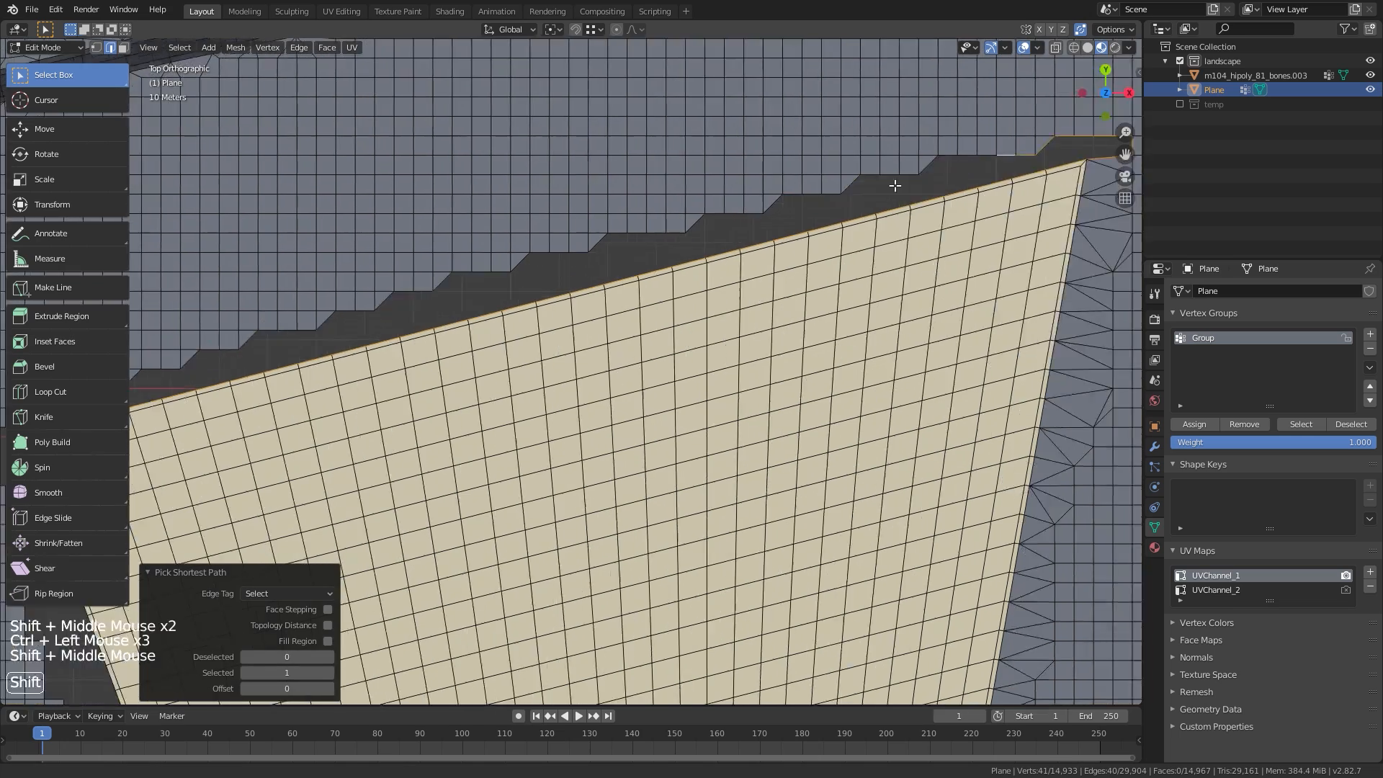
{"action": "left_click", "coordinate": [434, 285], "text": "ctrl"}
{"action": "key", "text": "f"}
{"action": "key", "text": "ctrl+t"}
{"action": "key", "text": "alt+a"}
Vertex-slide the upper stair-corner vertices of the terrain border beside the field's left edge onto their neighbours
{"action": "left_click", "coordinate": [447, 382], "text": "alt"}
{"action": "middle_click_drag", "start_coordinate": [418, 389], "coordinate": [460, 177], "text": "shift"}
{"action": "key", "text": "1"}
{"action": "left_click", "coordinate": [448, 163]}
{"action": "key", "text": "g"}
{"action": "key", "text": "g"}
{"action": "left_click", "coordinate": [485, 318]}
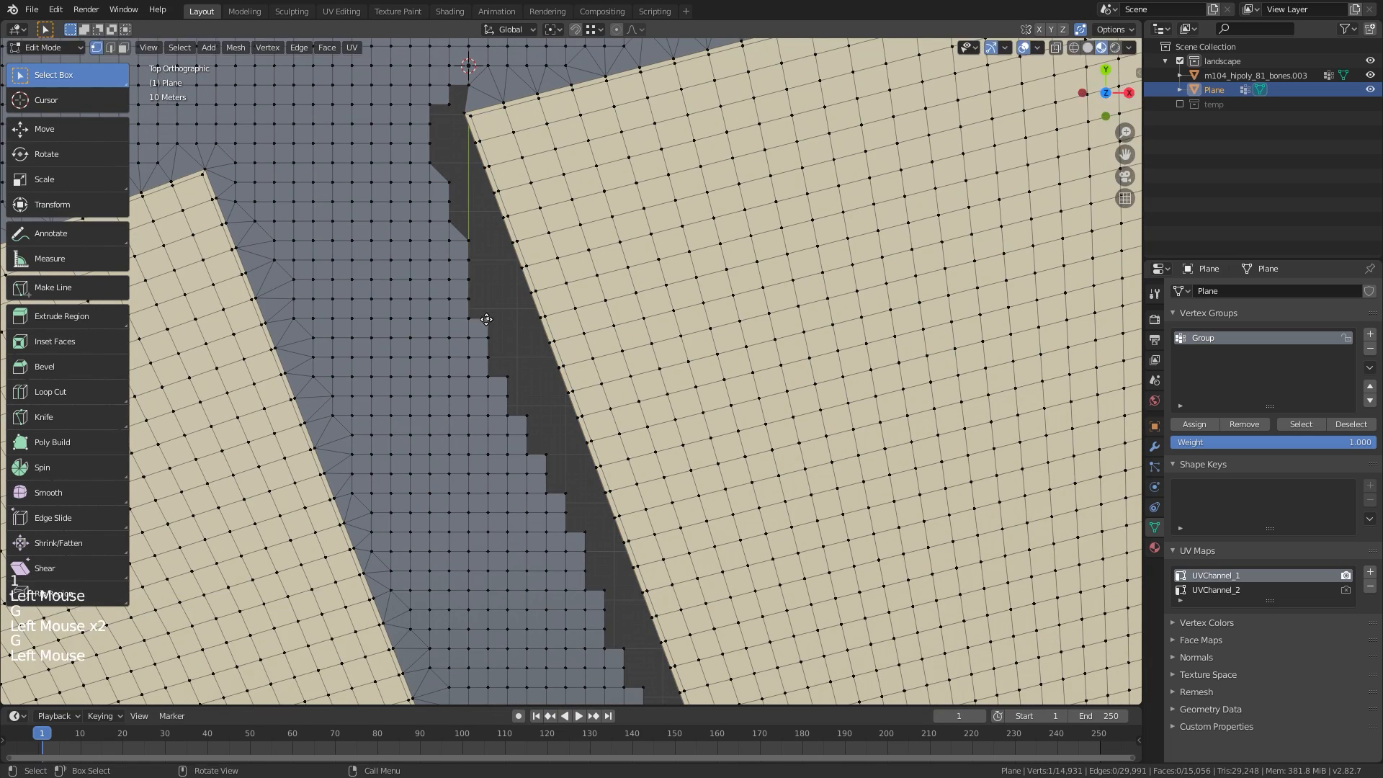
{"action": "key", "text": "g"}
{"action": "key", "text": "g"}
{"action": "middle_click_drag", "start_coordinate": [516, 403], "coordinate": [517, 252], "text": "shift"}
{"action": "left_click", "coordinate": [547, 306]}
Snap the remaining stair-corner vertices of the terrain border beside the field's left edge onto neighbouring vertices, down to the lower-left corner
{"action": "left_click", "coordinate": [575, 29]}
{"action": "key", "text": "g"}
{"action": "left_click", "coordinate": [584, 379]}
{"action": "key", "text": "g"}
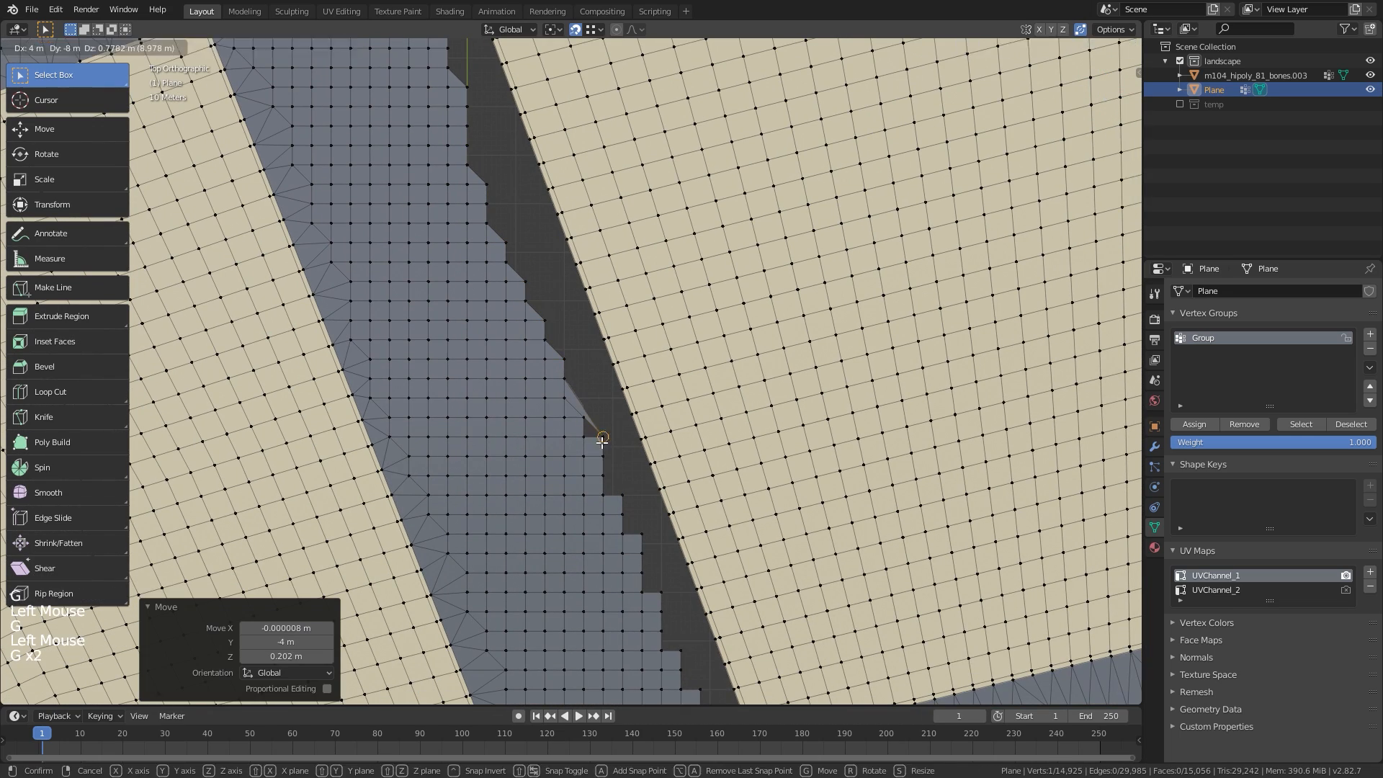
{"action": "key", "text": "ctrl+z"}
{"action": "key", "text": "ctrl+z"}
{"action": "key", "text": "ctrl+z"}
{"action": "key", "text": "g"}
{"action": "key", "text": "g"}
{"action": "middle_click_drag", "start_coordinate": [609, 508], "coordinate": [604, 362], "text": "shift"}
{"action": "left_click", "coordinate": [657, 446]}
{"action": "key", "text": "g"}
{"action": "middle_click_drag", "start_coordinate": [673, 451], "coordinate": [642, 293], "text": "shift"}
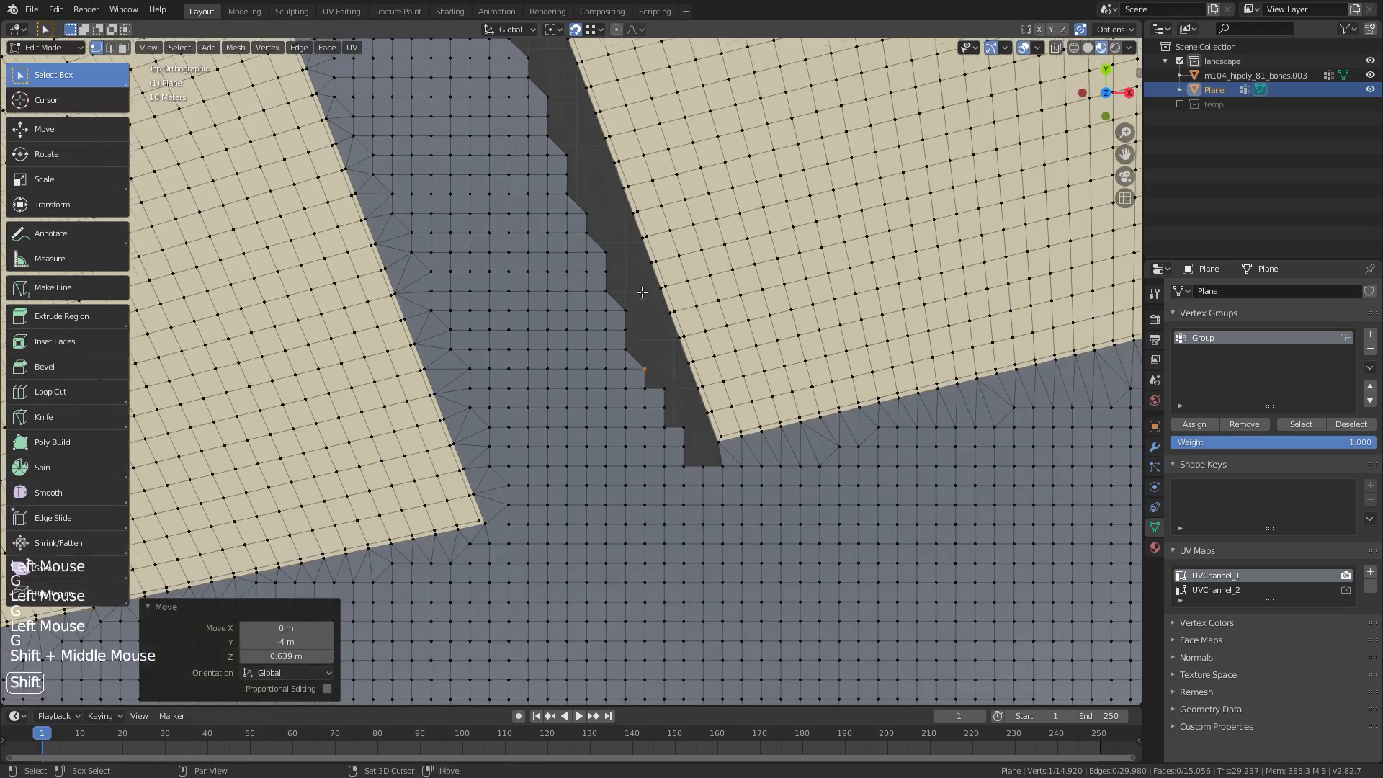
{"action": "left_click", "coordinate": [683, 425]}
Select the field's left edge and facing terrain border as edges, fill the gap, triangulate the face and clear the selection
{"action": "key", "text": "2"}
{"action": "left_click", "coordinate": [605, 131], "text": "alt"}
{"action": "middle_click_drag", "start_coordinate": [612, 216], "coordinate": [698, 616], "text": "shift"}
{"action": "key", "text": "f"}
{"action": "key", "text": "ctrl+t"}
{"action": "key", "text": "alt+a"}
Return the landscape to Object Mode and show it with solid shading to check the surface
{"action": "middle_click_drag", "start_coordinate": [772, 254], "coordinate": [776, 346], "text": "ctrl"}
{"action": "middle_click_drag", "start_coordinate": [776, 346], "coordinate": [721, 324], "text": "shift"}
{"action": "middle_click_drag", "start_coordinate": [720, 324], "coordinate": [720, 367], "text": "ctrl"}
{"action": "middle_click_drag", "start_coordinate": [721, 368], "coordinate": [775, 296]}
{"action": "key", "text": "Tab"}
{"action": "middle_click_drag", "start_coordinate": [763, 309], "coordinate": [824, 272]}
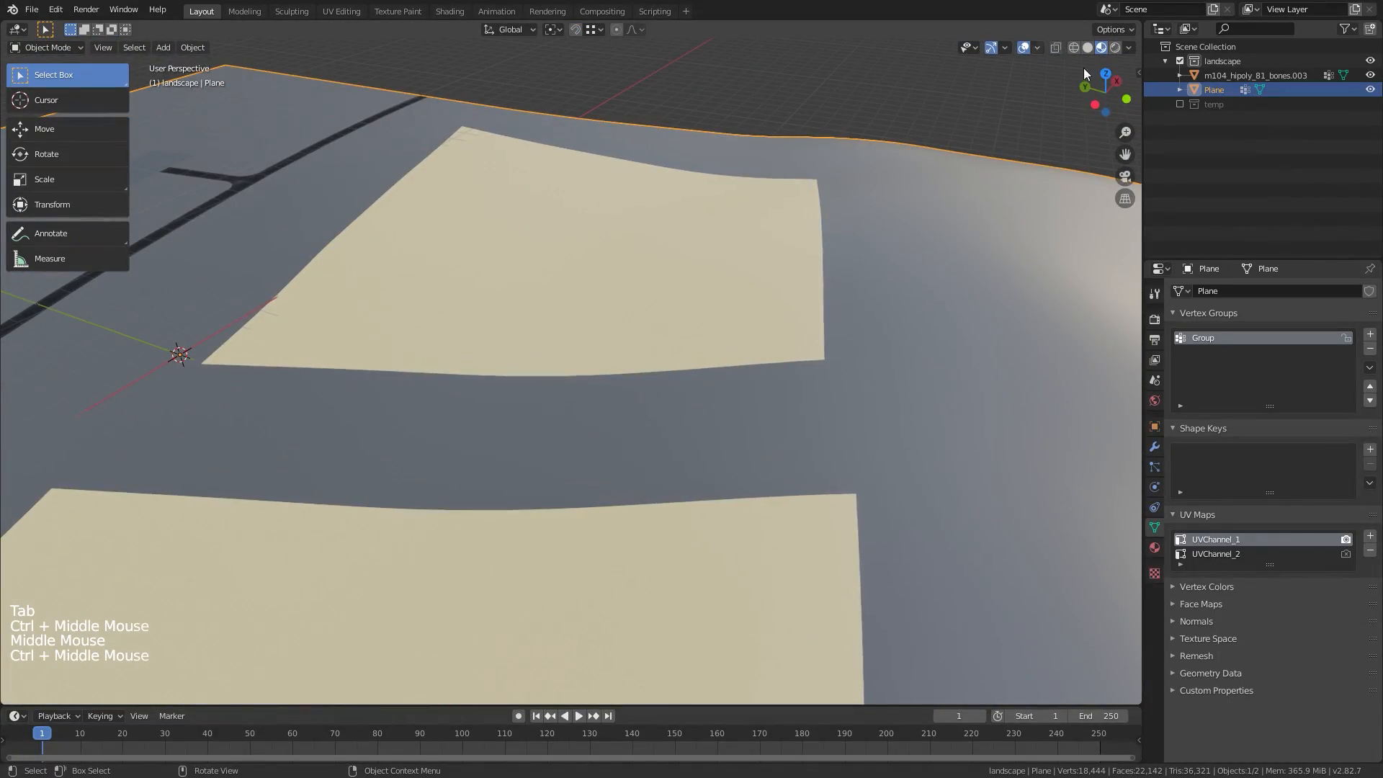
{"action": "left_click", "coordinate": [789, 199]}
{"action": "right_click", "coordinate": [819, 204]}
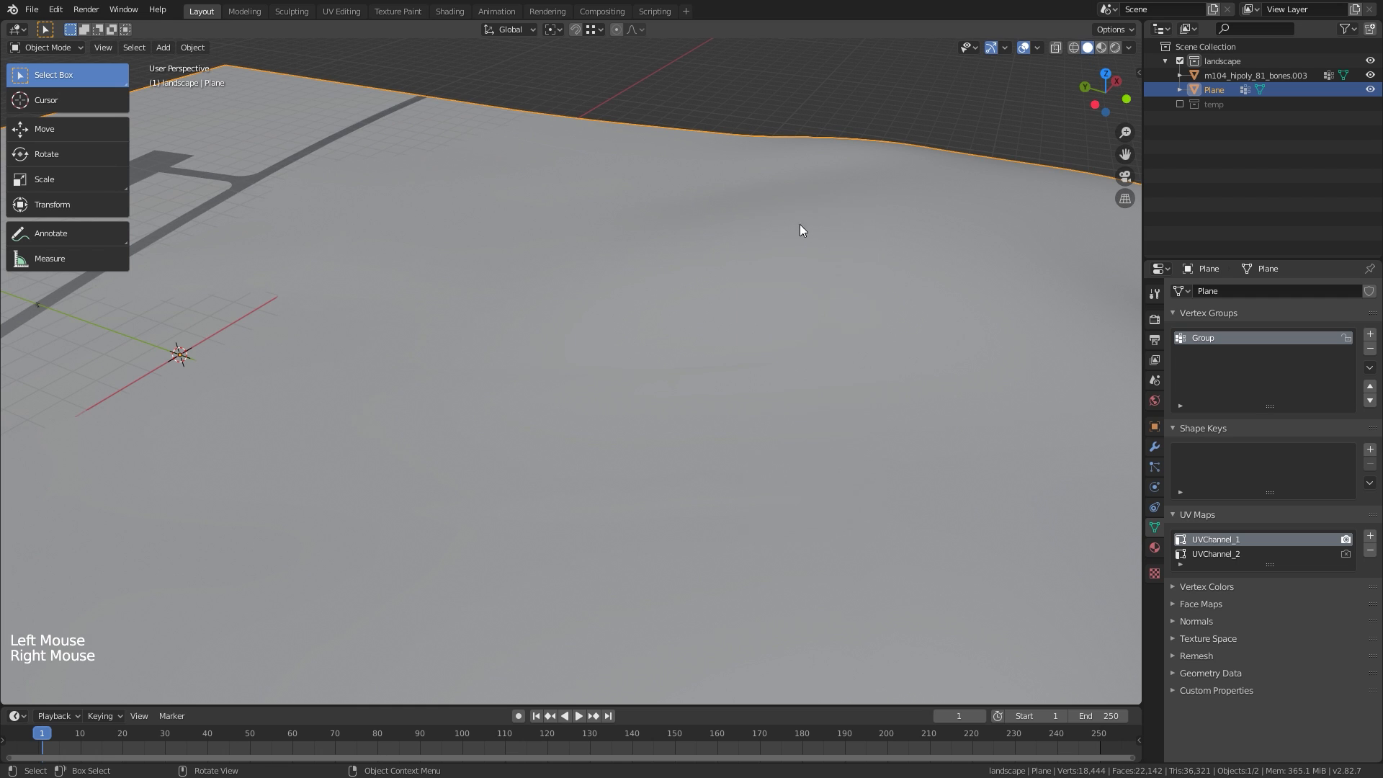
{"action": "middle_click_drag", "start_coordinate": [802, 229], "coordinate": [720, 345], "text": "shift"}
{"action": "middle_click_drag", "start_coordinate": [720, 346], "coordinate": [796, 293]}
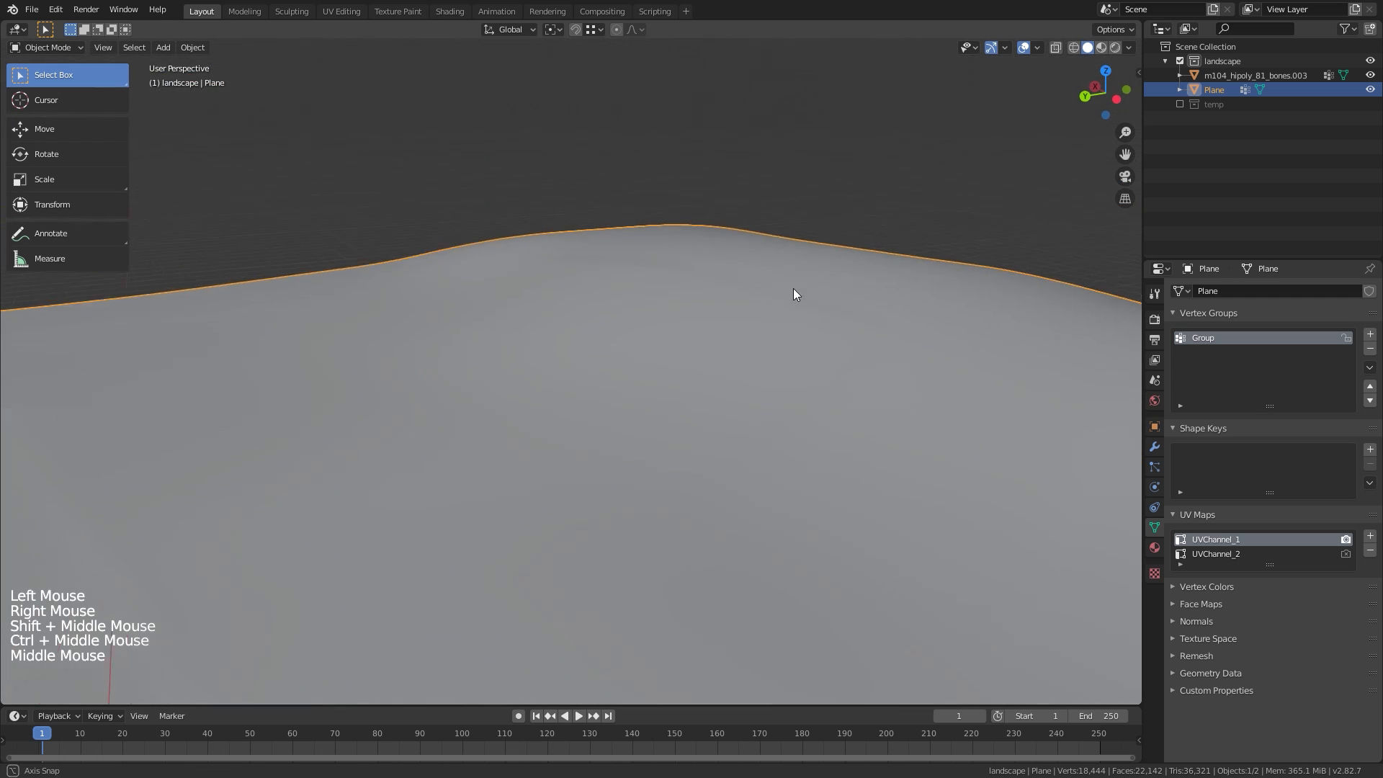
Put the landscape into Vertex Paint mode and change the brush colour to black
{"action": "left_click", "coordinate": [43, 48]}
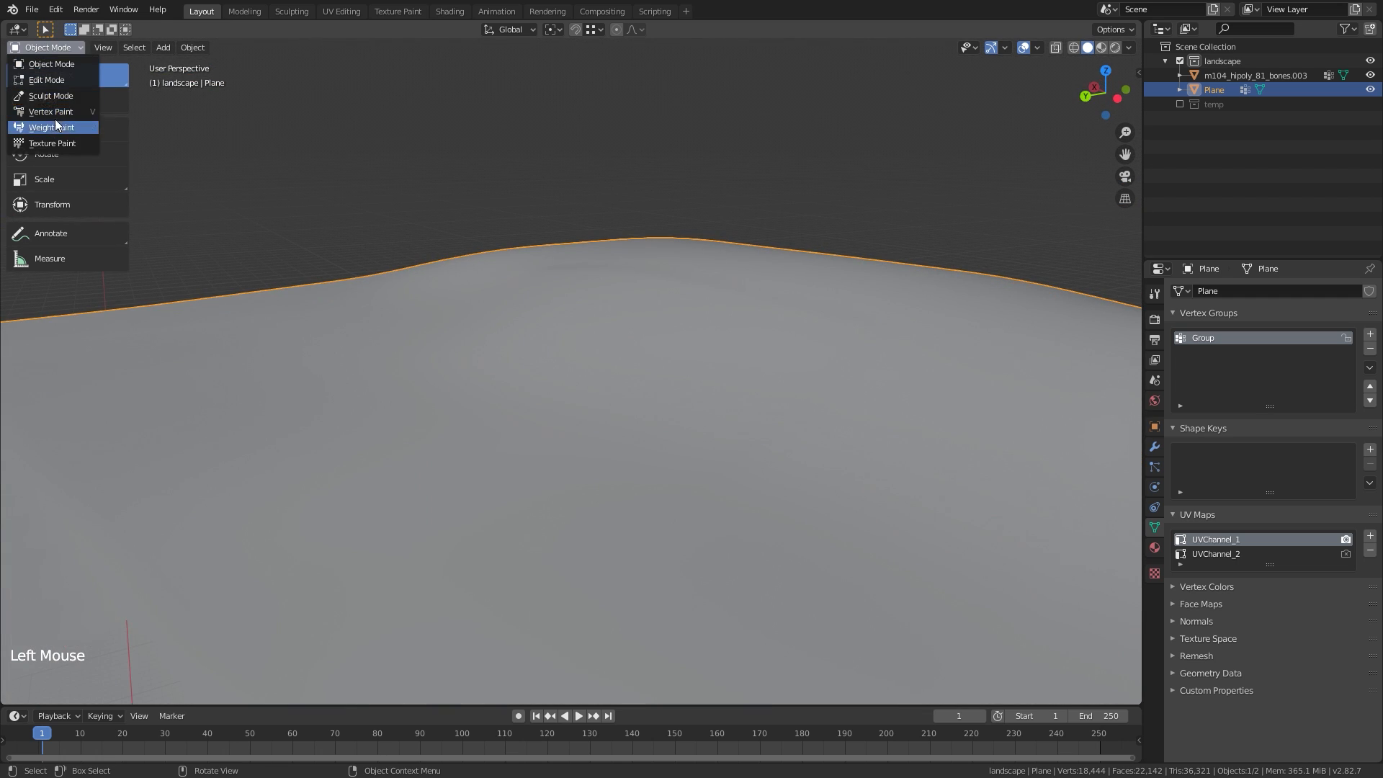
{"action": "left_click", "coordinate": [52, 112]}
{"action": "mouse_move", "coordinate": [620, 446]}
{"action": "middle_mouse_down"}
{"action": "mouse_move", "coordinate": [636, 427]}
{"action": "mouse_move", "coordinate": [700, 451]}
{"action": "middle_mouse_up"}
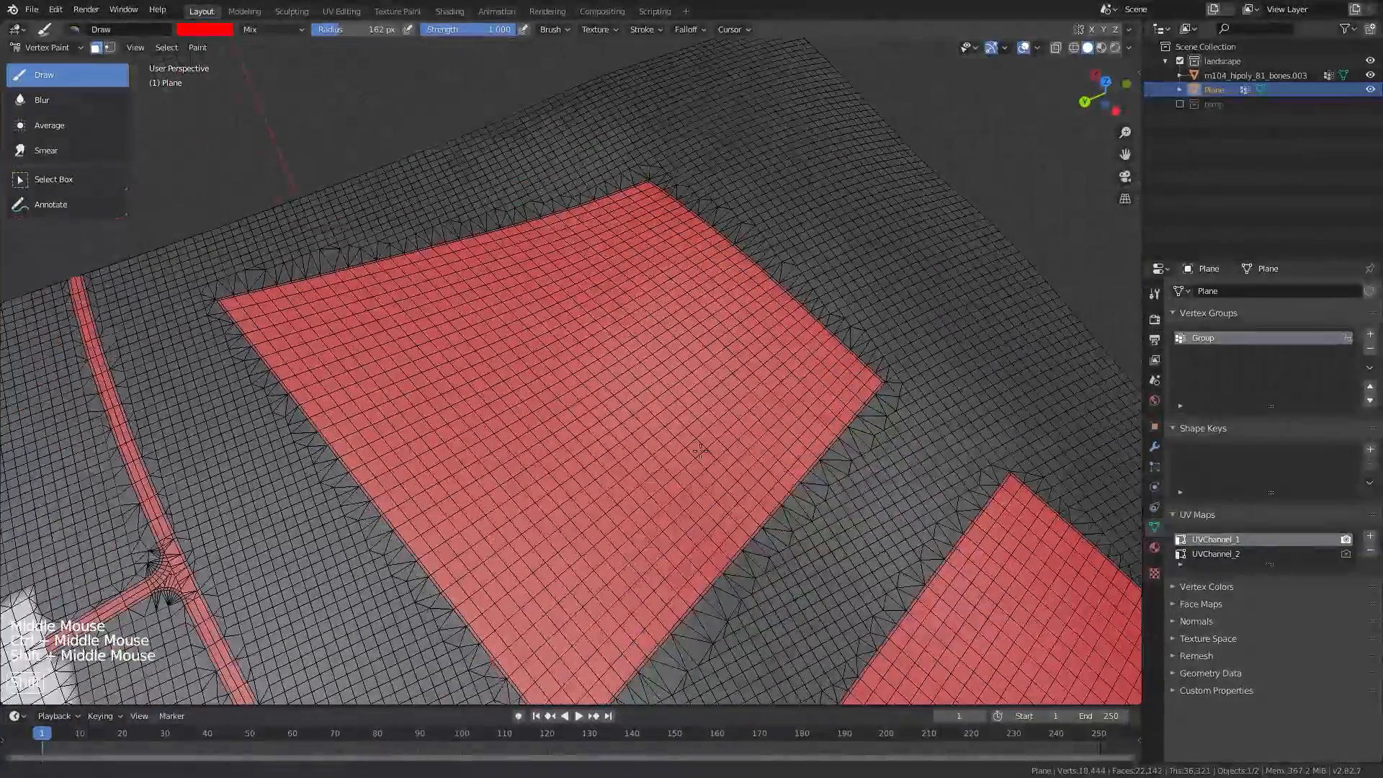
{"action": "middle_click_drag", "start_coordinate": [660, 342], "coordinate": [537, 345]}
{"action": "middle_click_drag", "start_coordinate": [537, 345], "coordinate": [640, 428], "text": "shift"}
{"action": "middle_click_drag", "start_coordinate": [640, 429], "coordinate": [565, 299]}
{"action": "mouse_move", "coordinate": [566, 299]}
{"action": "middle_mouse_down", "text": "shift"}
{"action": "mouse_move", "coordinate": [562, 455]}
{"action": "mouse_move", "coordinate": [569, 321]}
{"action": "middle_mouse_up", "text": "shift"}
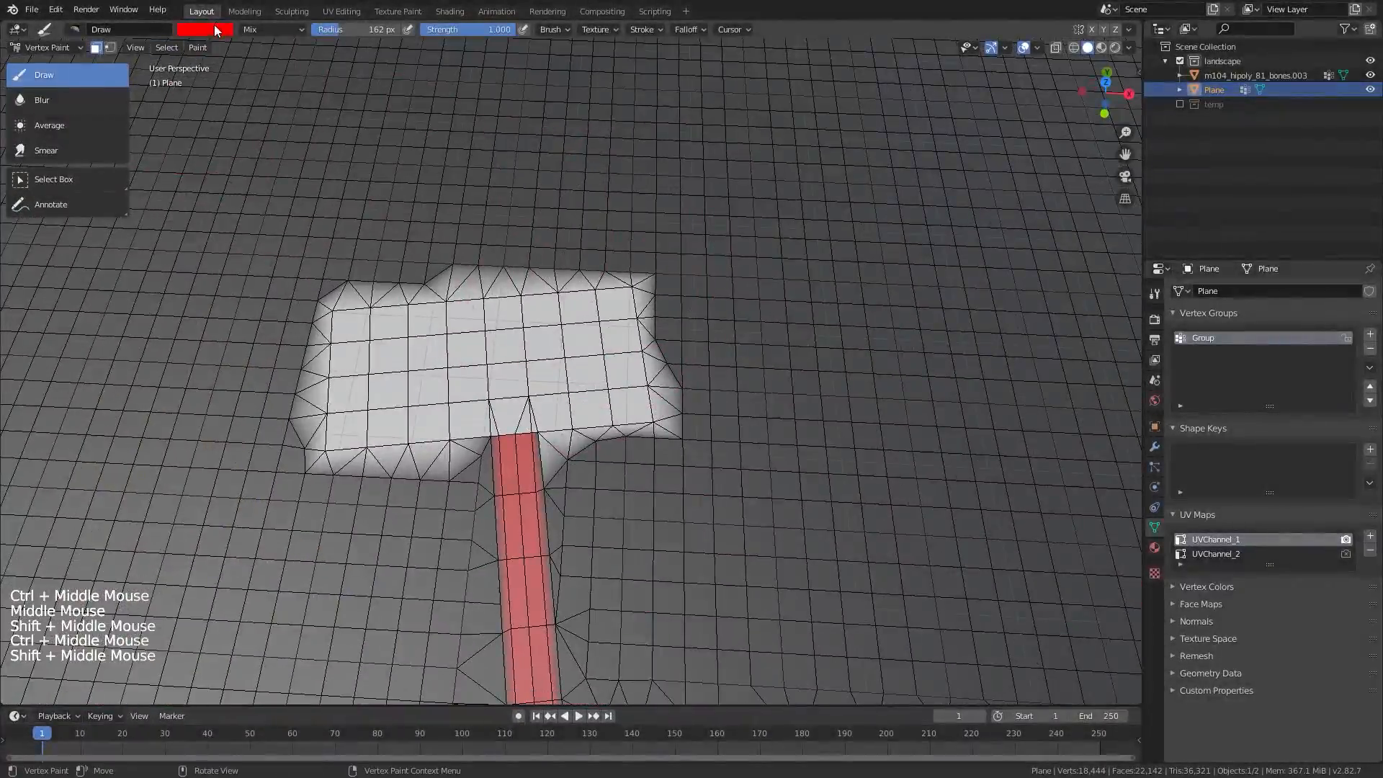
{"action": "left_click", "coordinate": [215, 31]}
{"action": "left_click_drag", "start_coordinate": [299, 58], "coordinate": [298, 151]}
In Edit Mode, clear the selection and select all faces that use the nuanciert_mat and world materials
{"action": "key", "text": "Tab"}
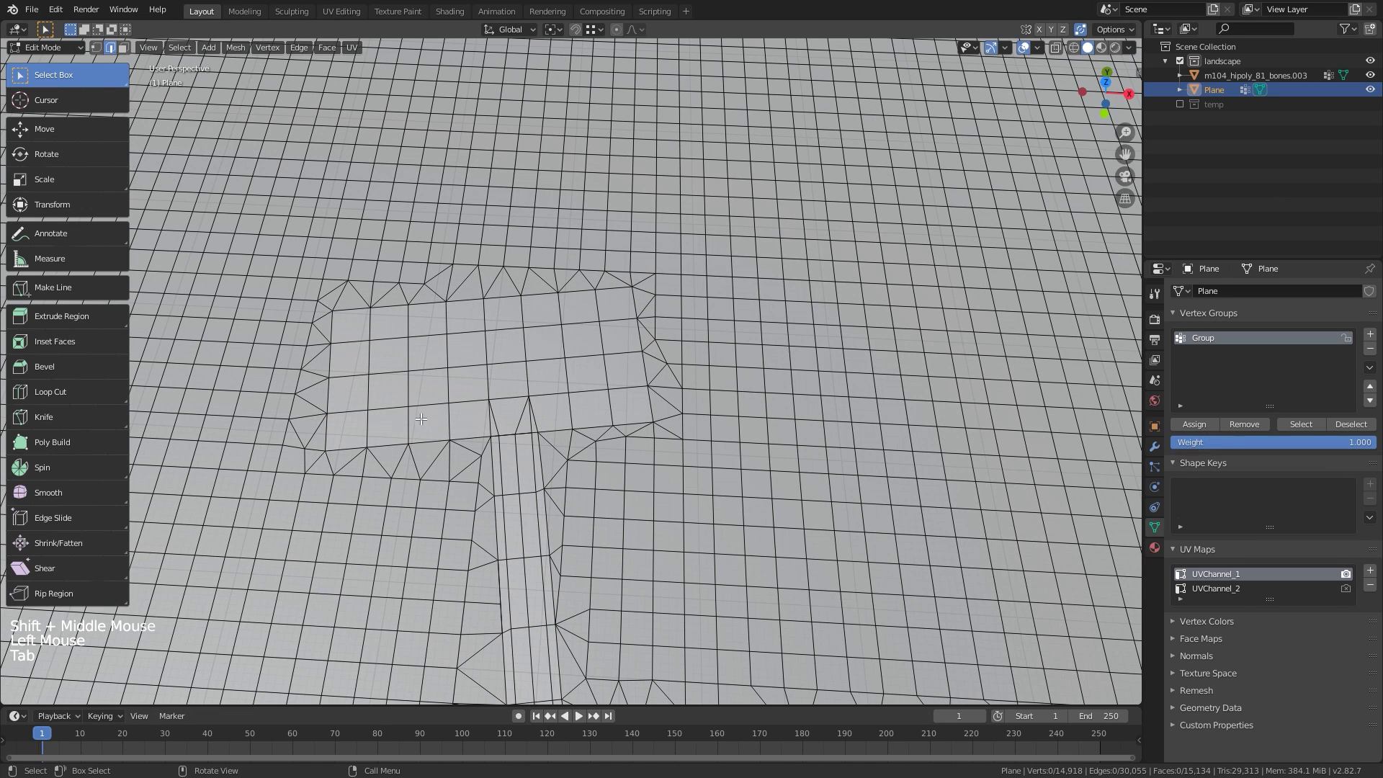
{"action": "key", "text": "alt+a"}
{"action": "left_click", "coordinate": [1154, 546]}
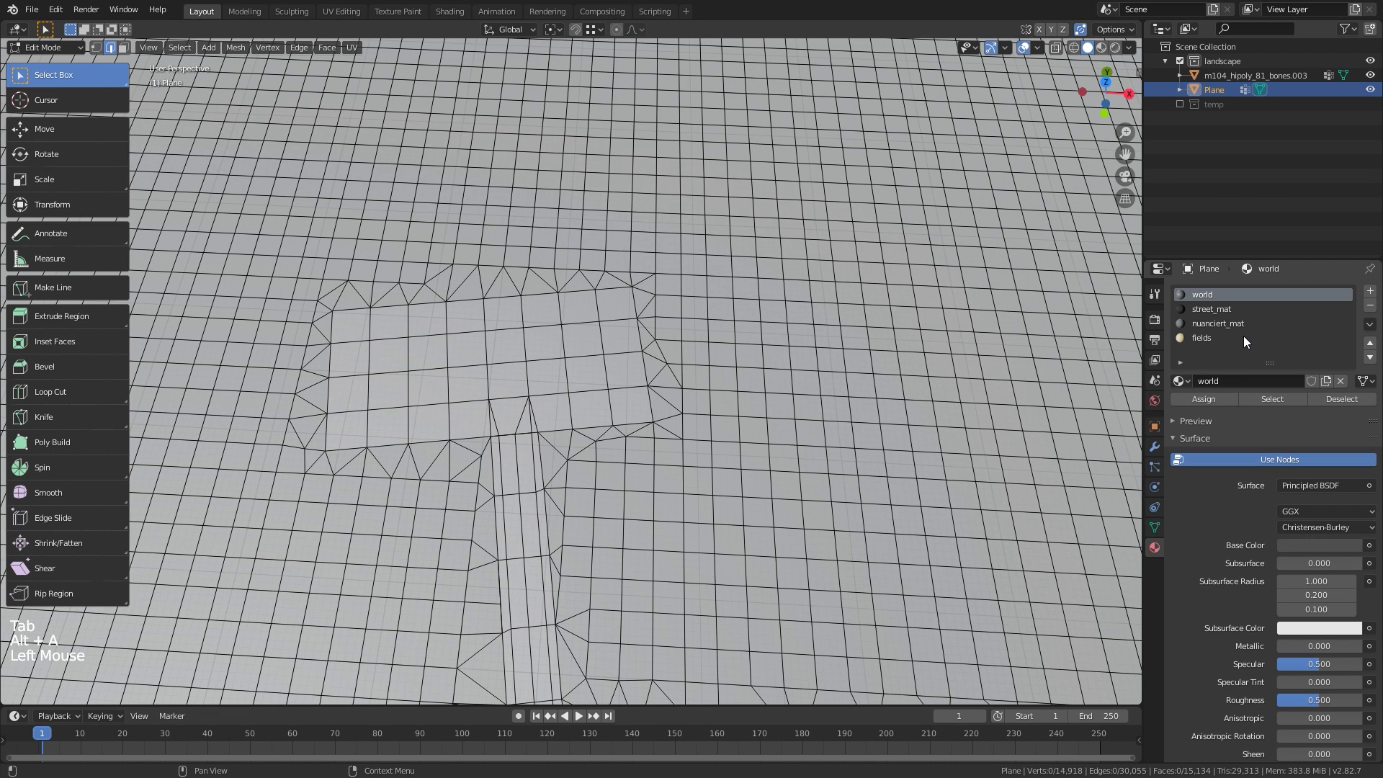
{"action": "left_click", "coordinate": [1229, 323]}
{"action": "left_click", "coordinate": [1262, 396], "text": "shift"}
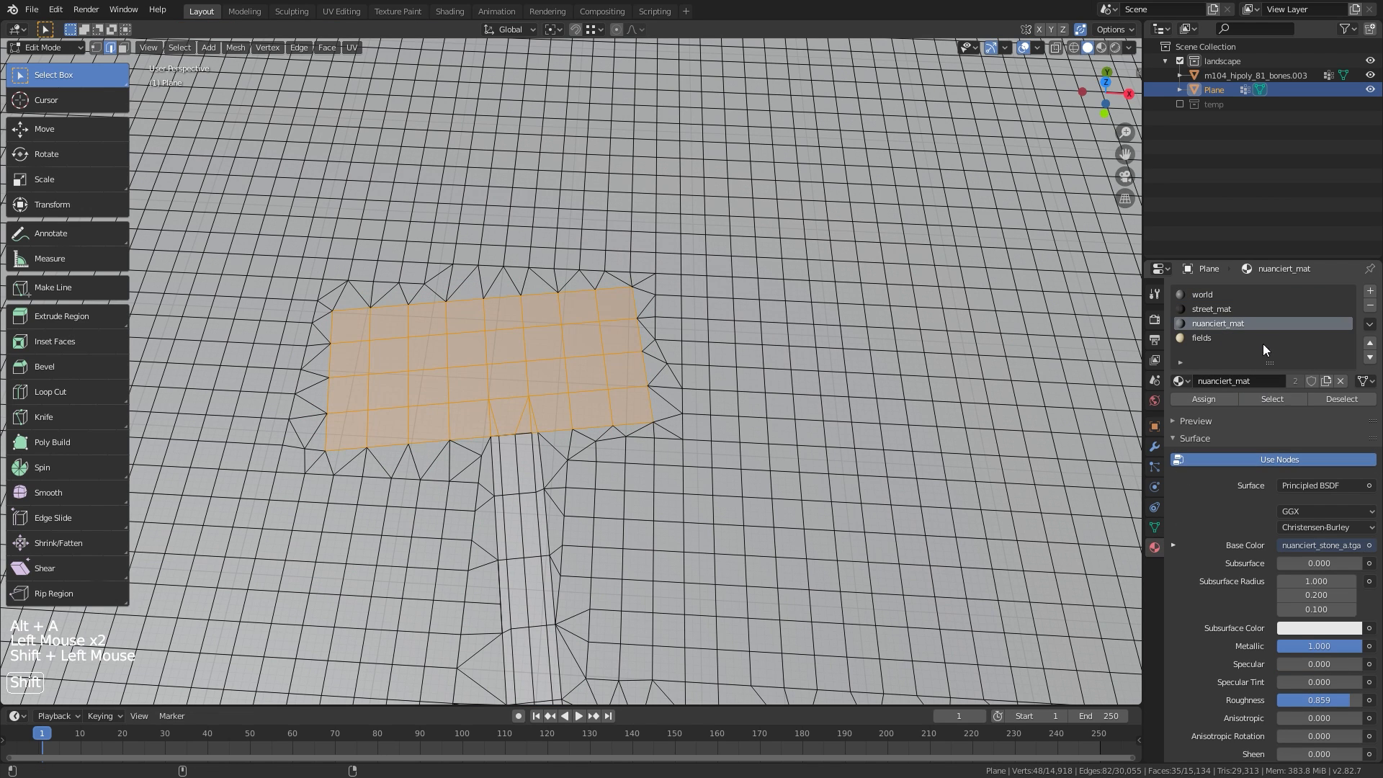
{"action": "left_click", "coordinate": [1216, 309], "text": "shift"}
{"action": "left_click", "coordinate": [1213, 294], "text": "shift"}
{"action": "left_click", "coordinate": [1252, 397], "text": "shift"}
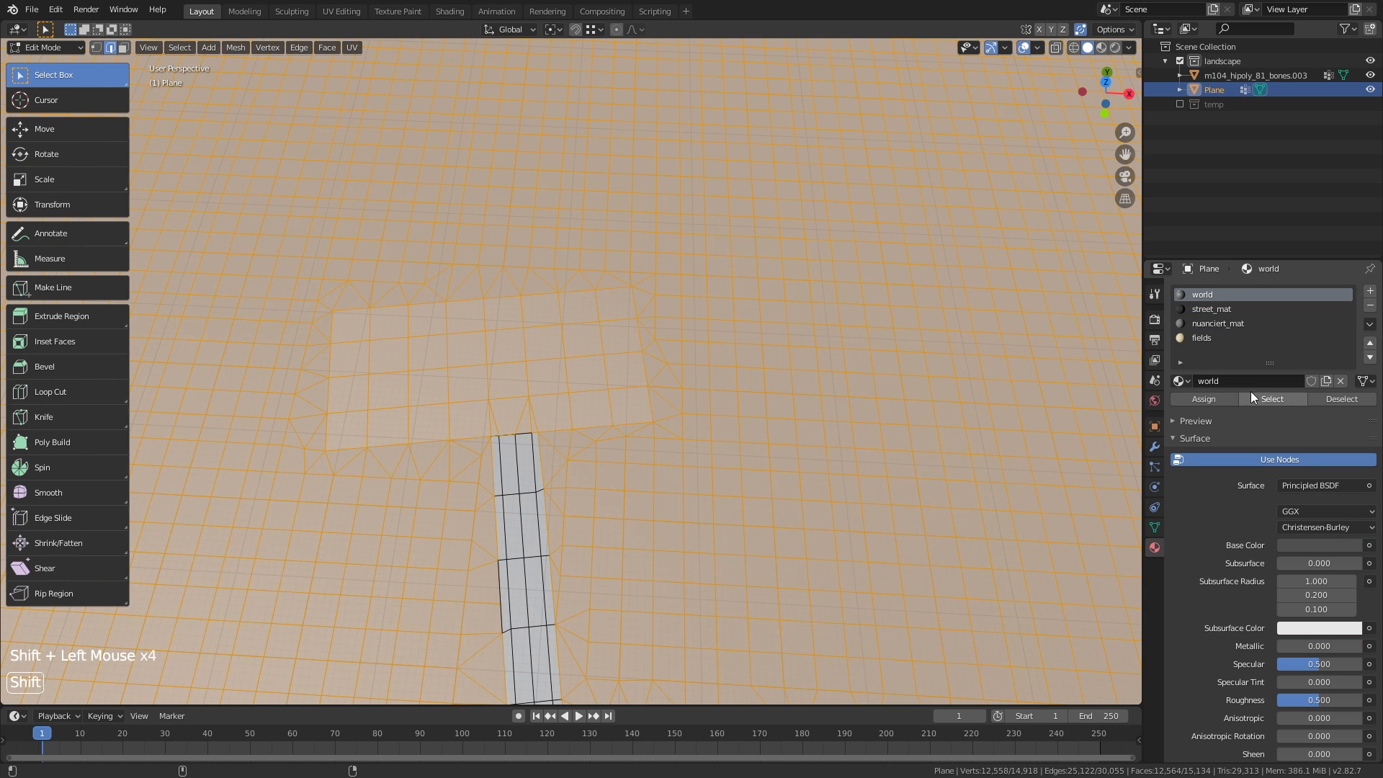
Return to Vertex Paint mode and fill the selected faces with black vertex colour
{"action": "middle_click_drag", "start_coordinate": [505, 303], "coordinate": [461, 346], "text": "ctrl"}
{"action": "key", "text": "Tab"}
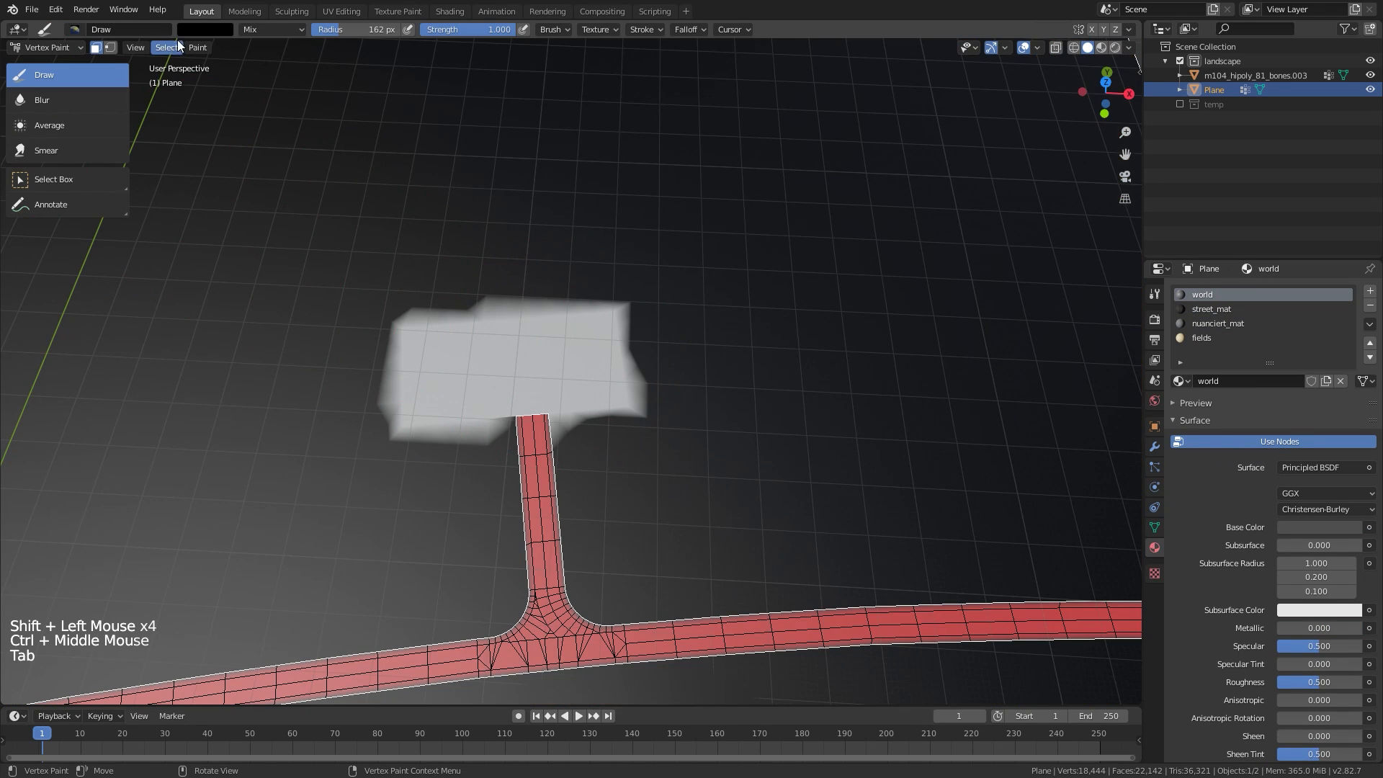
{"action": "key", "text": "shift+k"}
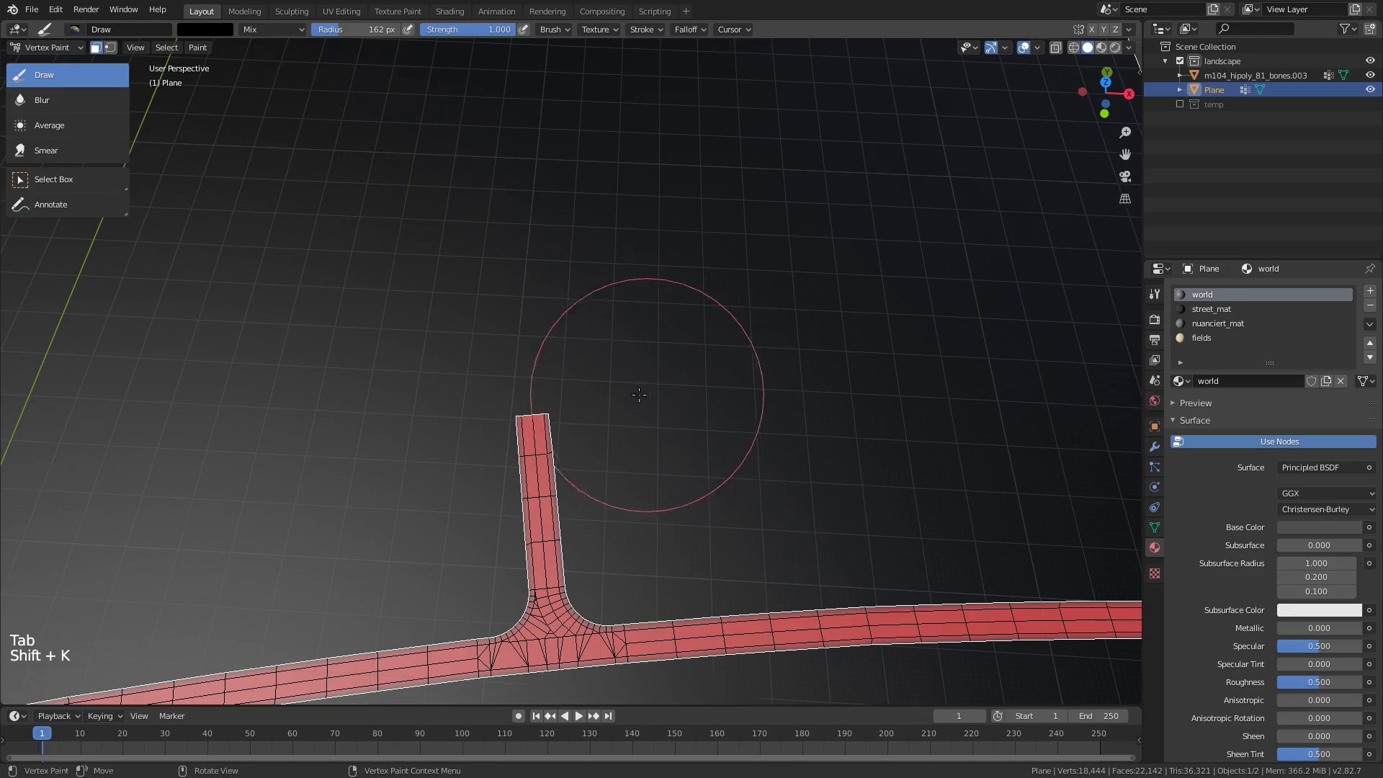
{"action": "mouse_move", "coordinate": [642, 365]}
{"action": "middle_mouse_down", "text": "ctrl"}
{"action": "mouse_move", "coordinate": [586, 334]}
{"action": "mouse_move", "coordinate": [648, 303]}
{"action": "middle_mouse_up", "text": "ctrl"}
{"action": "mouse_move", "coordinate": [648, 303]}
{"action": "middle_mouse_down", "text": "shift"}
{"action": "mouse_move", "coordinate": [737, 258]}
{"action": "mouse_move", "coordinate": [648, 317]}
{"action": "middle_mouse_up", "text": "shift"}
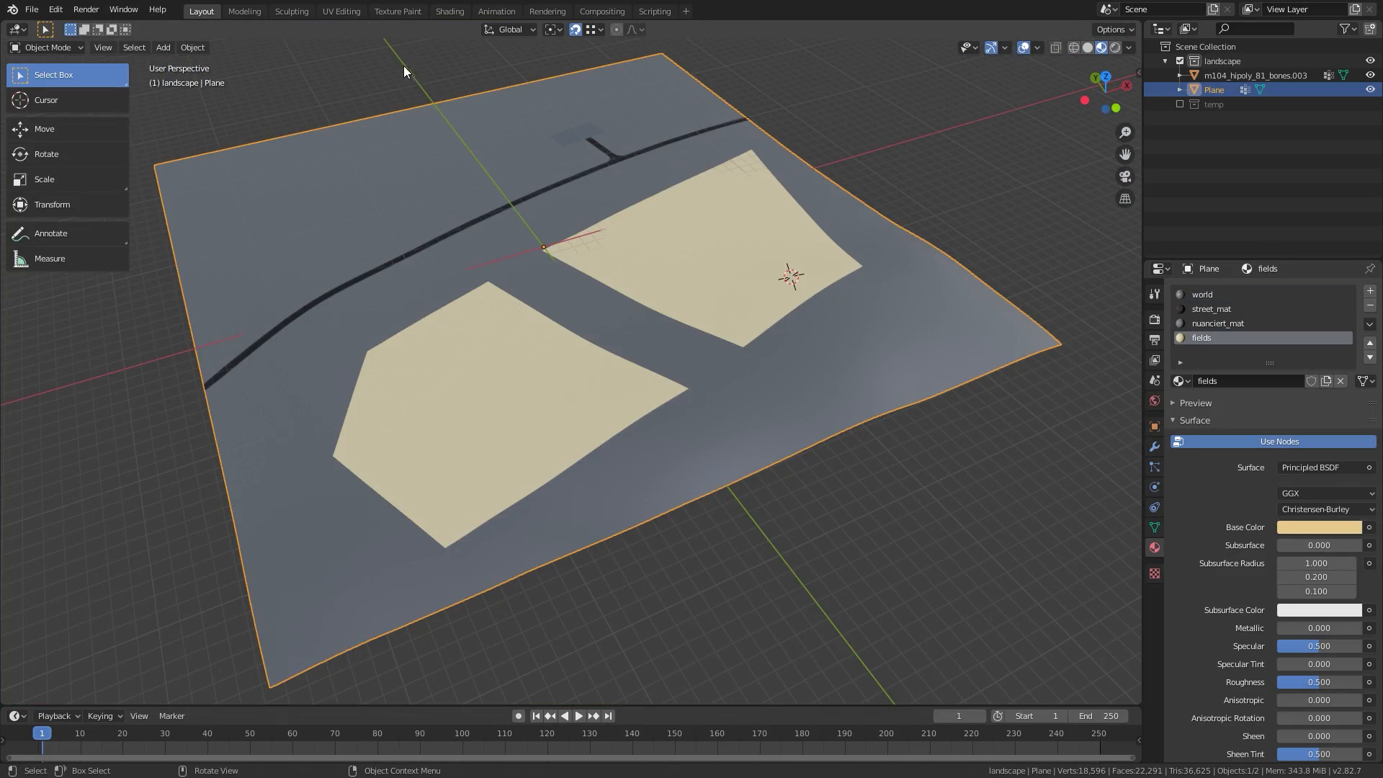
Switch to the UV Editing workspace and make UVChannel_1 the landscape's active UV map
{"action": "left_click", "coordinate": [352, 12]}
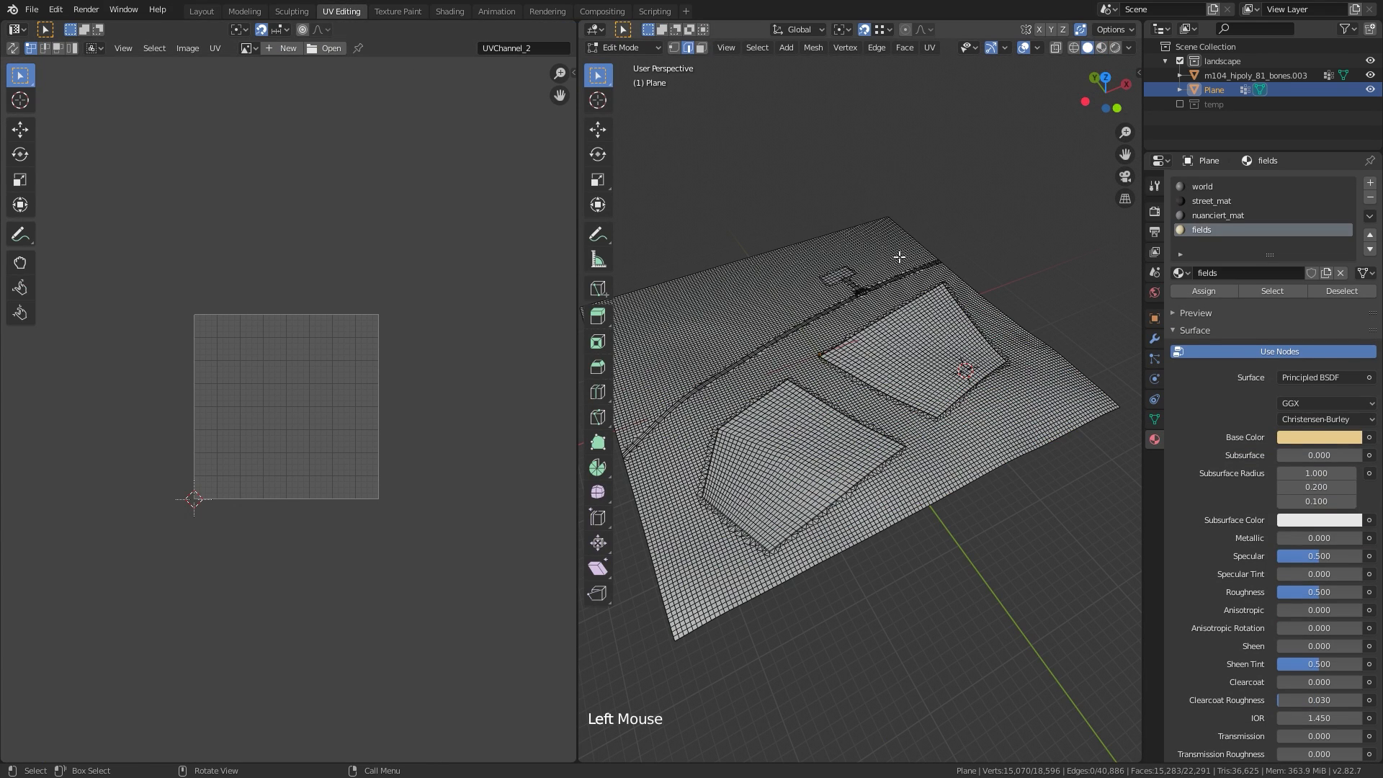
{"action": "left_click", "coordinate": [1156, 421]}
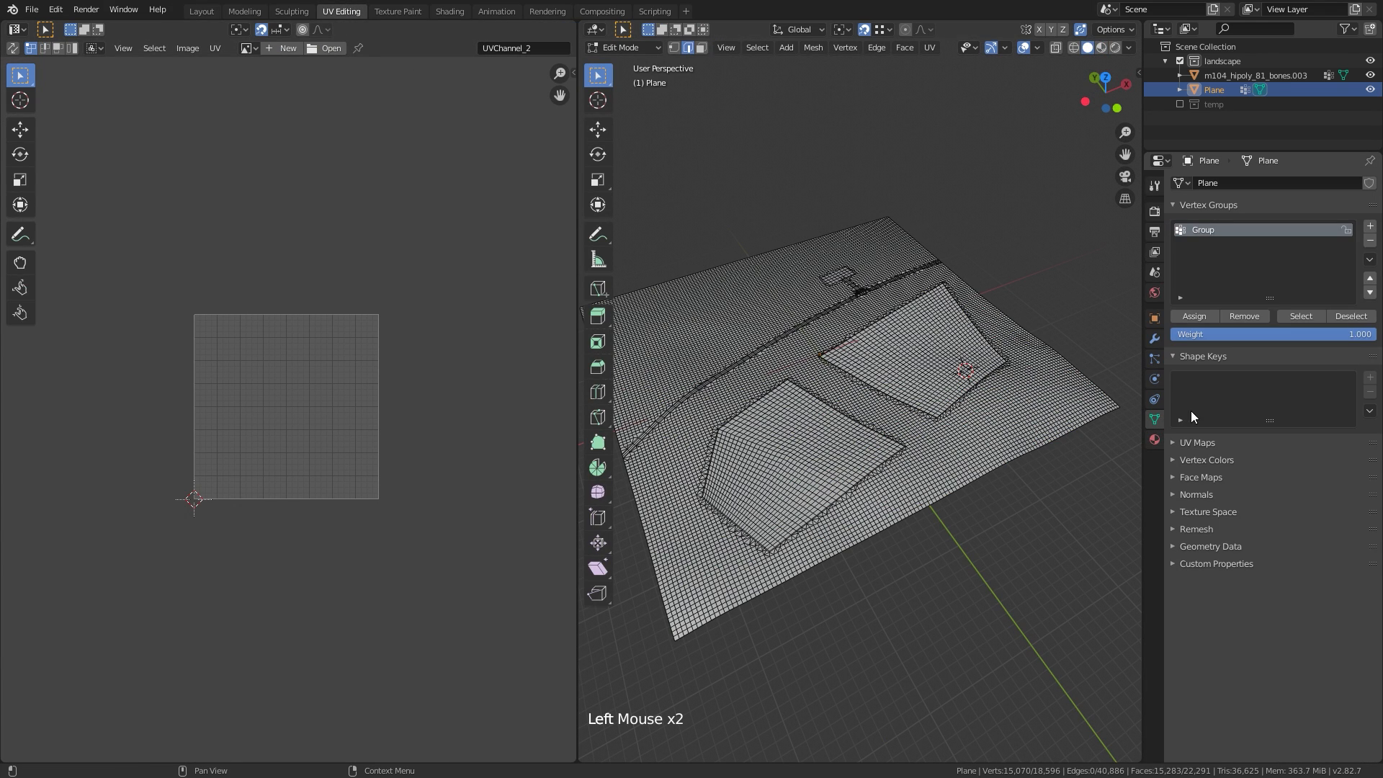
{"action": "left_click", "coordinate": [1196, 442]}
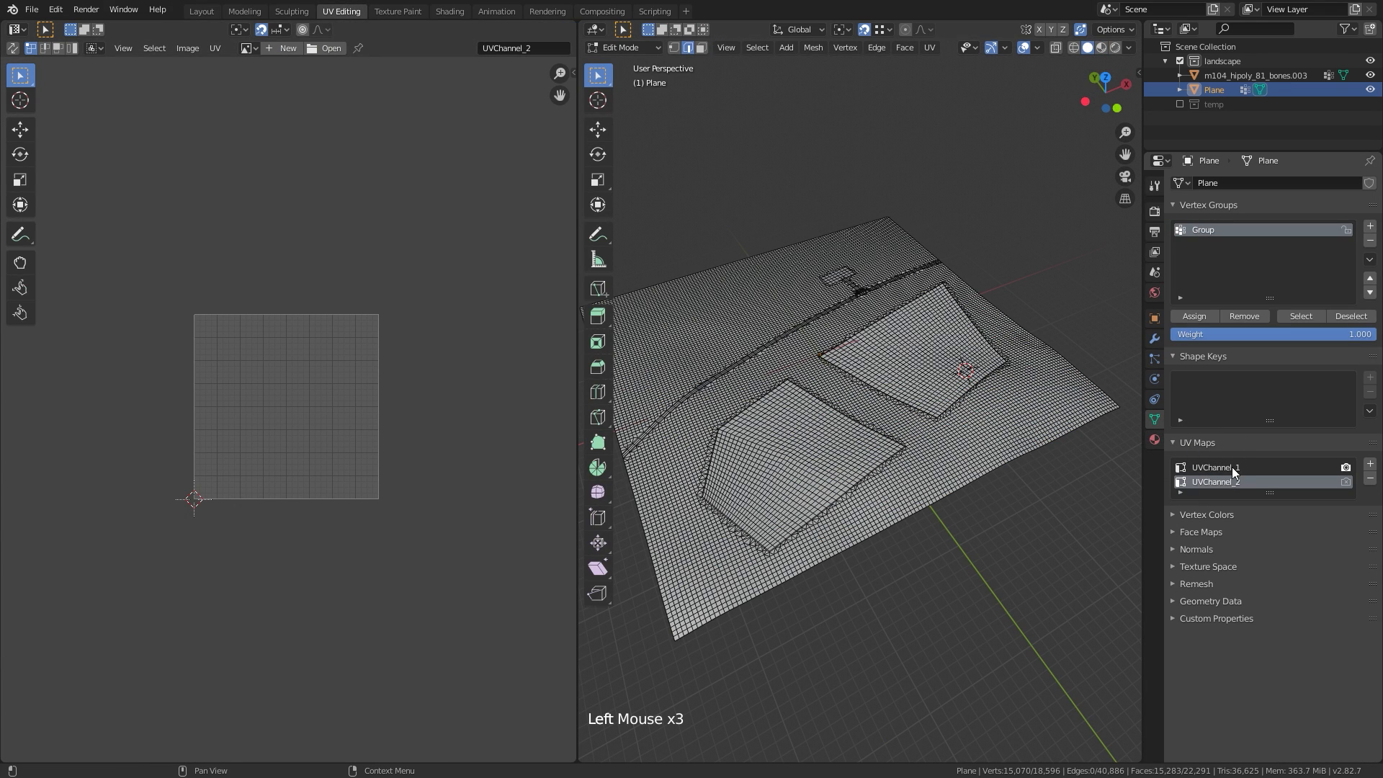
{"action": "left_click", "coordinate": [1215, 468]}
Select the landscape faces assigned to the fields and world materials
{"action": "left_click", "coordinate": [1155, 439]}
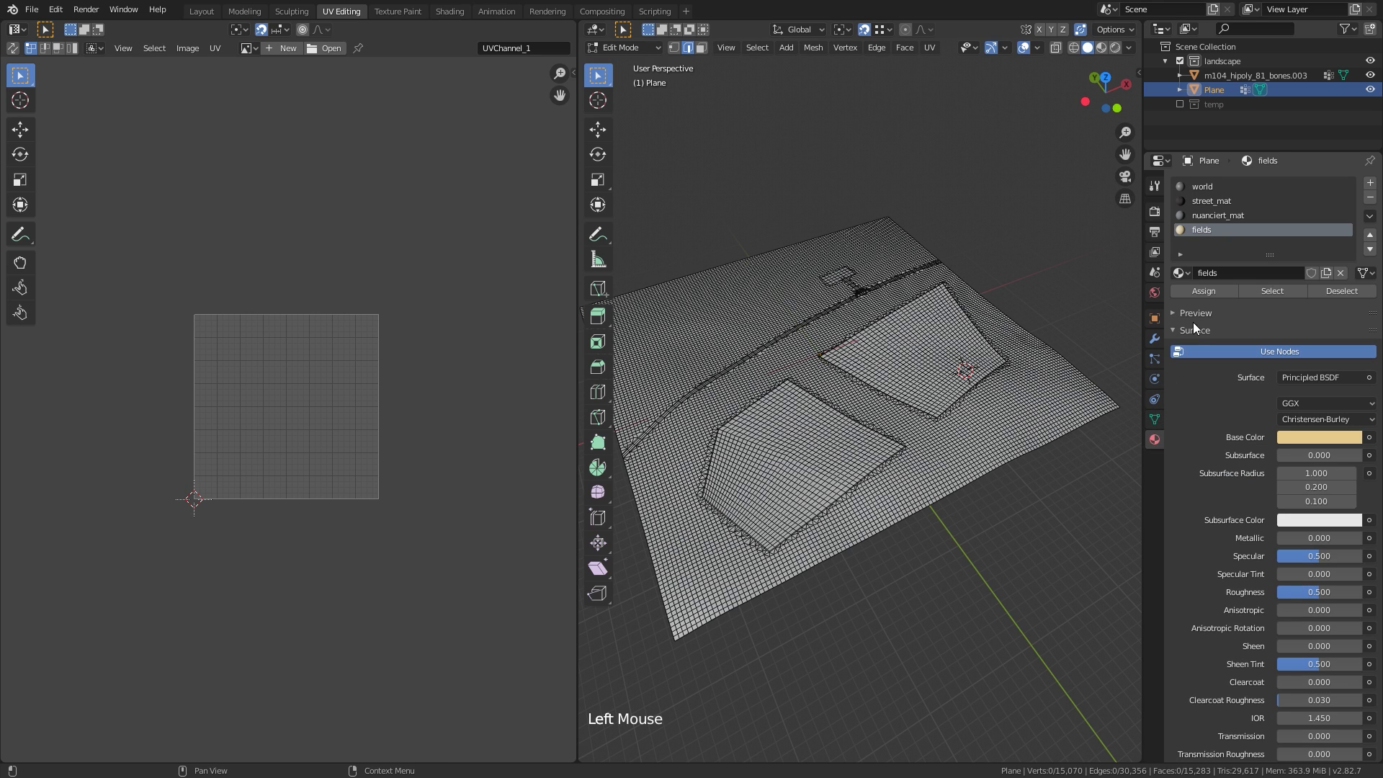
{"action": "left_click", "coordinate": [1274, 291]}
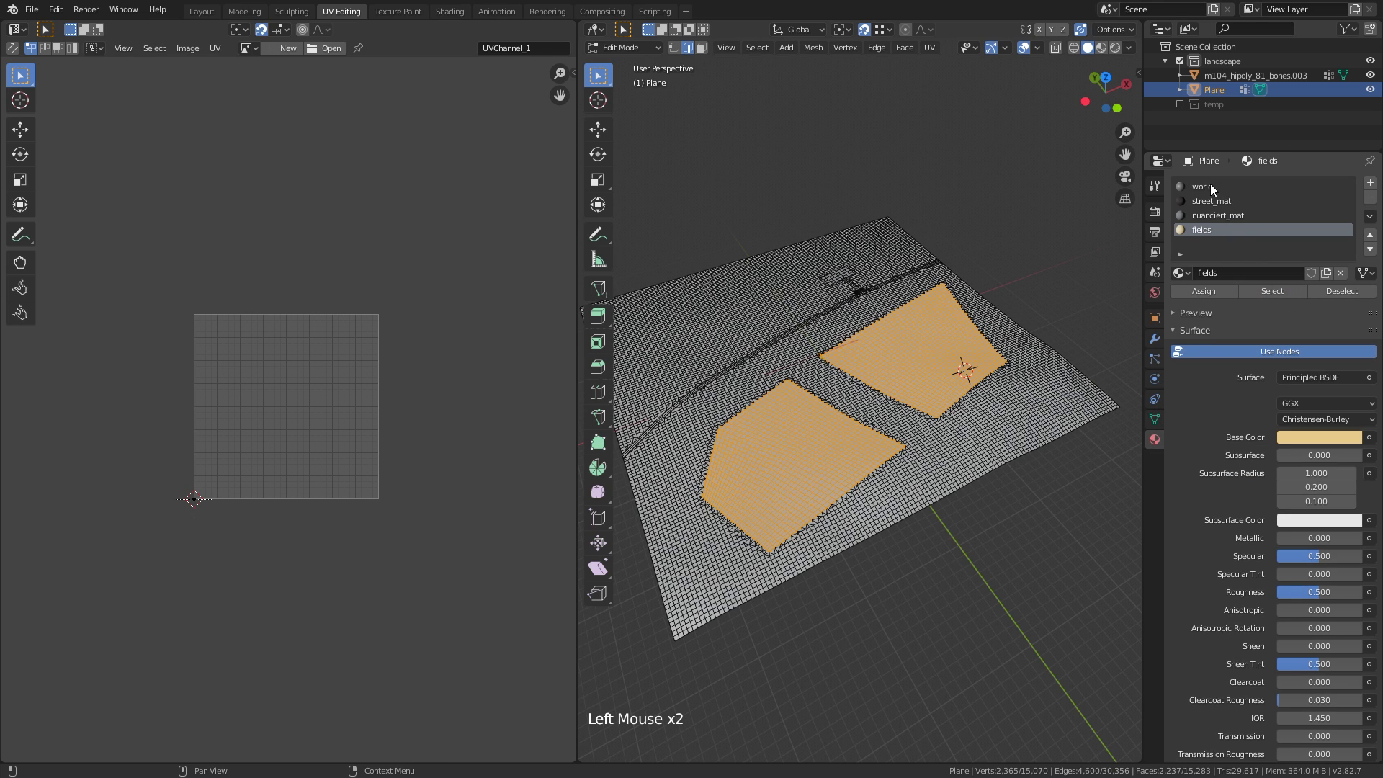
{"action": "left_click", "coordinate": [1211, 188]}
{"action": "left_click", "coordinate": [1275, 291]}
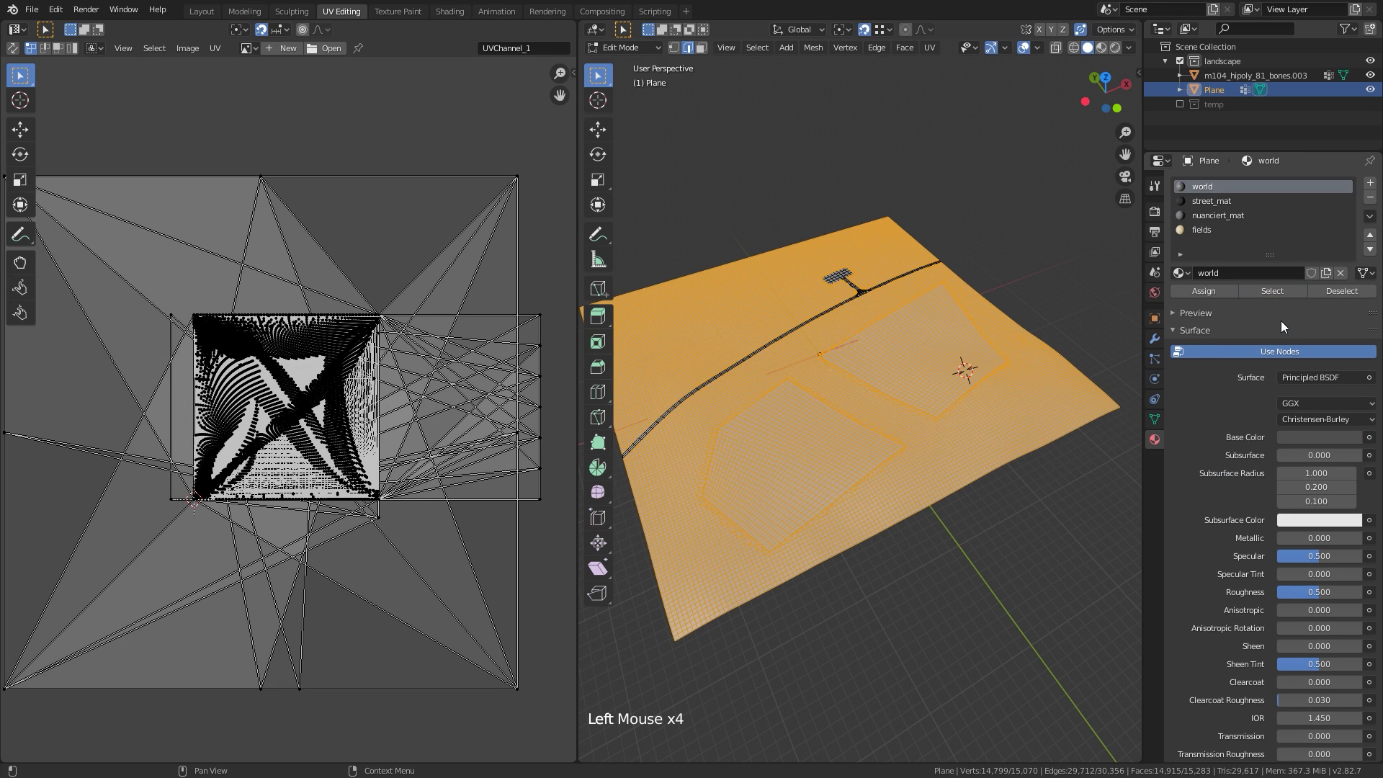
Unwrap the selected landscape faces and select all of their UVs
{"action": "left_click", "coordinate": [929, 49]}
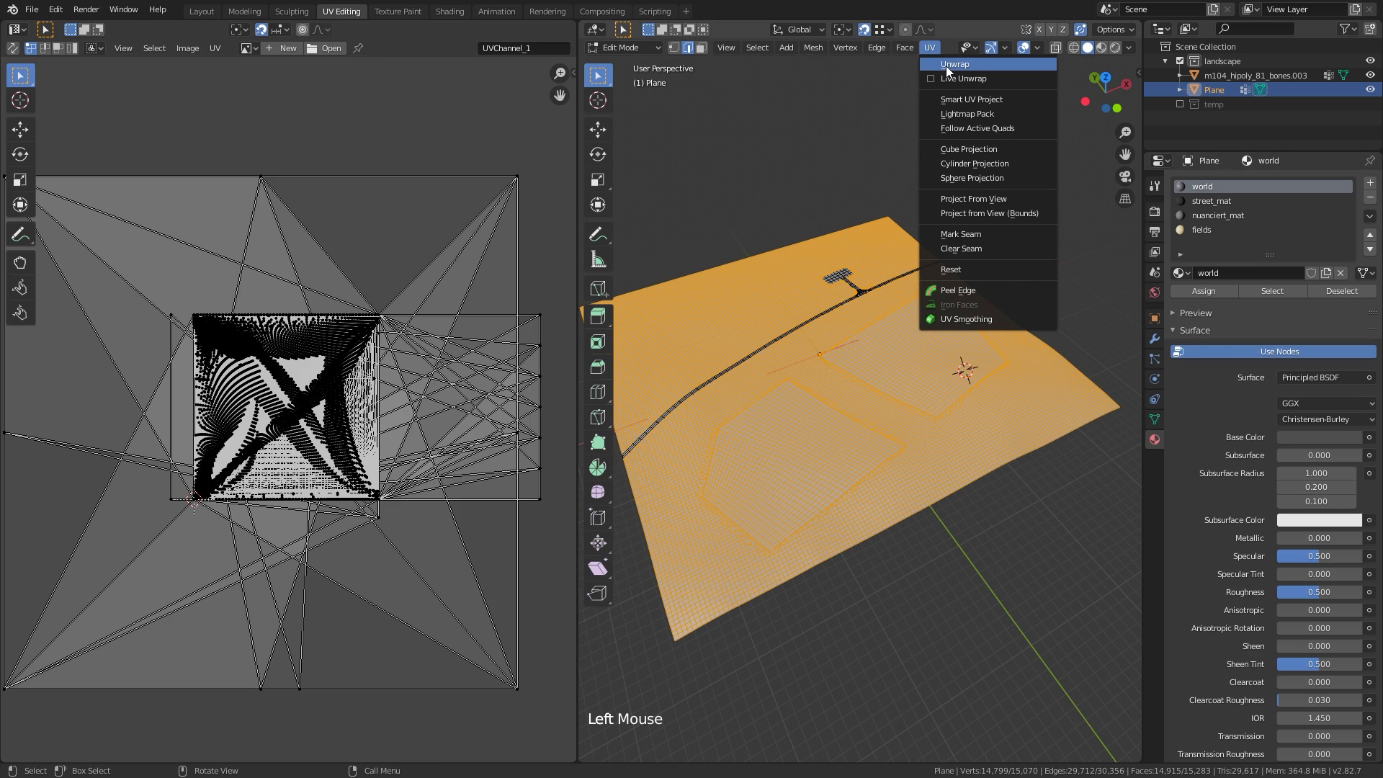
{"action": "left_click", "coordinate": [947, 65]}
{"action": "key", "text": "a"}
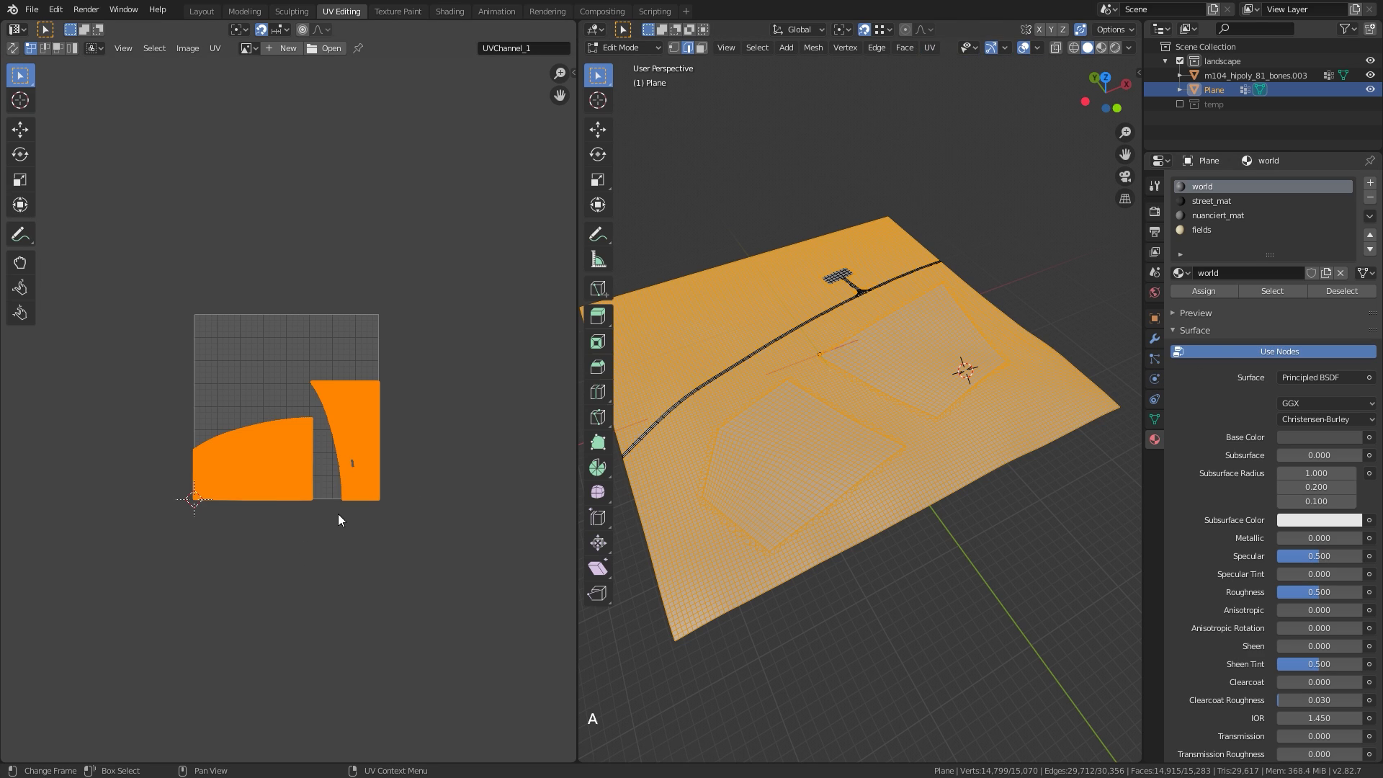
{"action": "middle_click_drag", "start_coordinate": [313, 580], "coordinate": [402, 266], "text": "ctrl"}
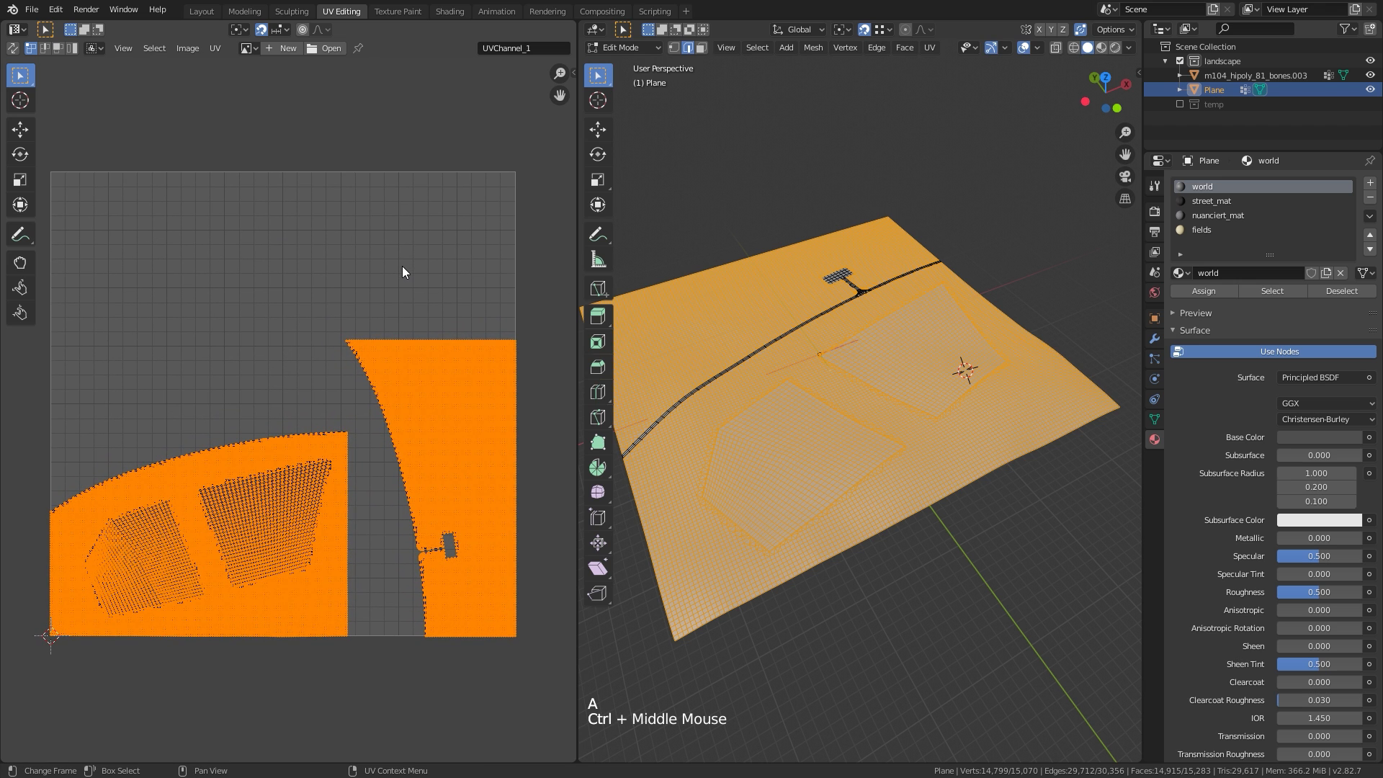
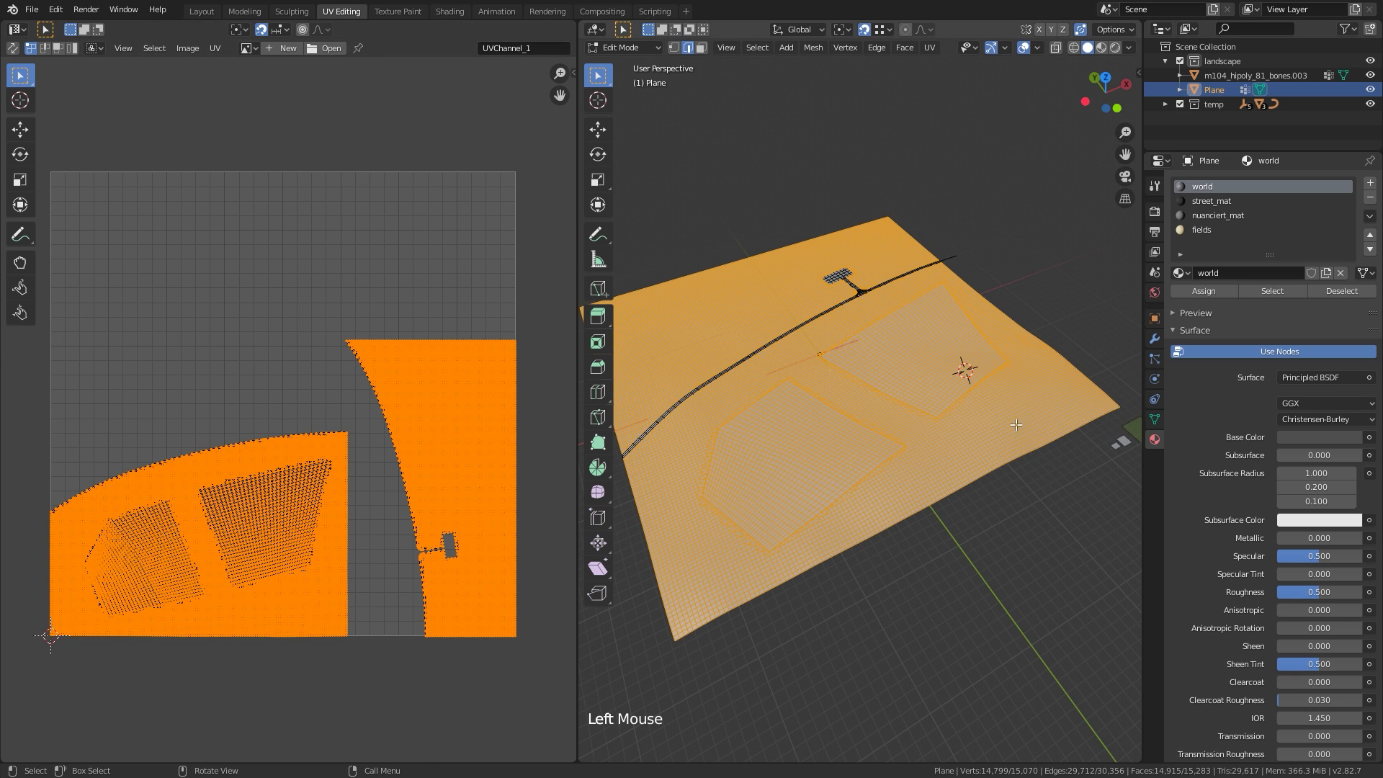
Leave the landscape's Edit Mode, then edit the small green ground plane beyond the terrain corner and select all its geometry
{"action": "middle_click_drag", "start_coordinate": [985, 475], "coordinate": [897, 462], "text": "shift"}
{"action": "left_click", "coordinate": [639, 49]}
{"action": "left_click", "coordinate": [635, 65]}
{"action": "left_click", "coordinate": [1047, 418]}
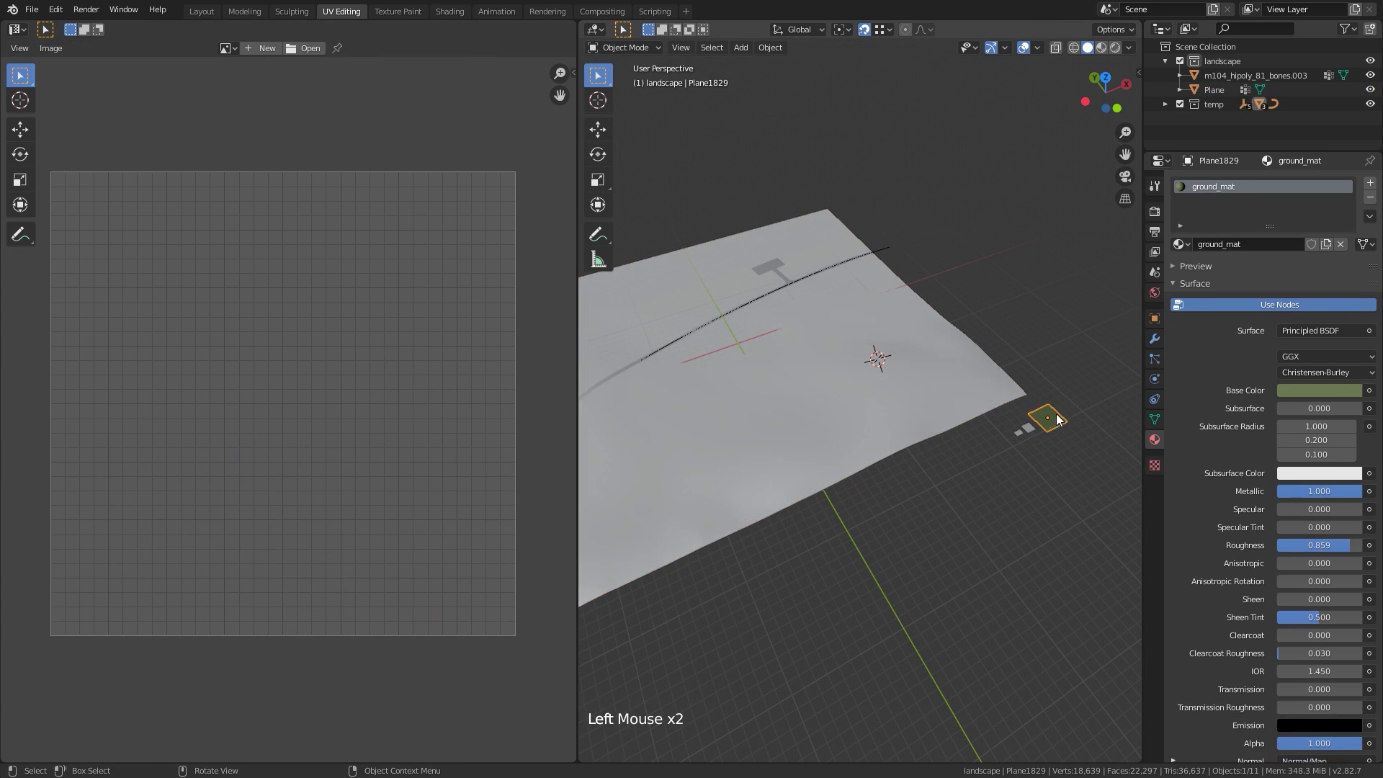
{"action": "middle_click_drag", "start_coordinate": [1047, 420], "coordinate": [927, 451], "text": "shift"}
{"action": "middle_click_drag", "start_coordinate": [935, 504], "coordinate": [1030, 507], "text": "ctrl"}
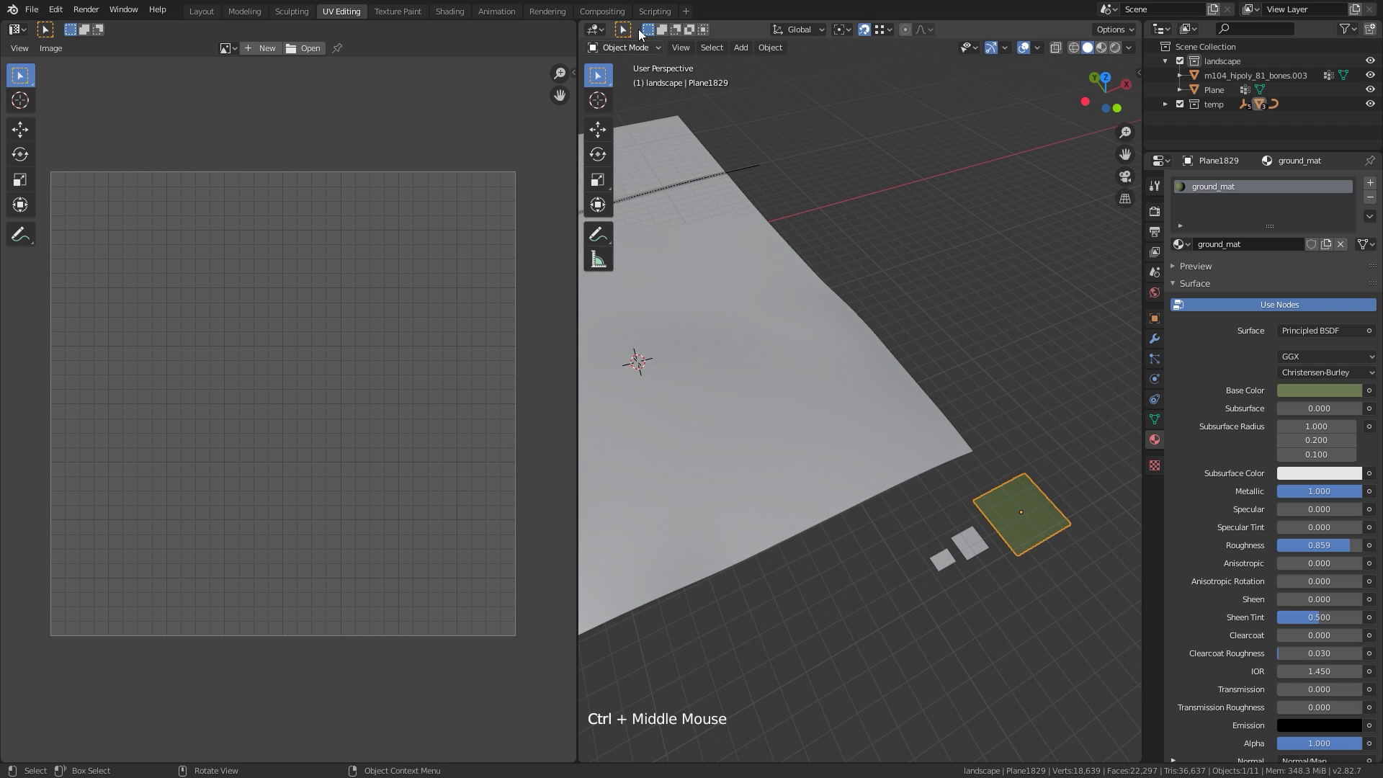
{"action": "left_click", "coordinate": [624, 48]}
{"action": "left_click", "coordinate": [623, 73]}
{"action": "key", "text": "a"}
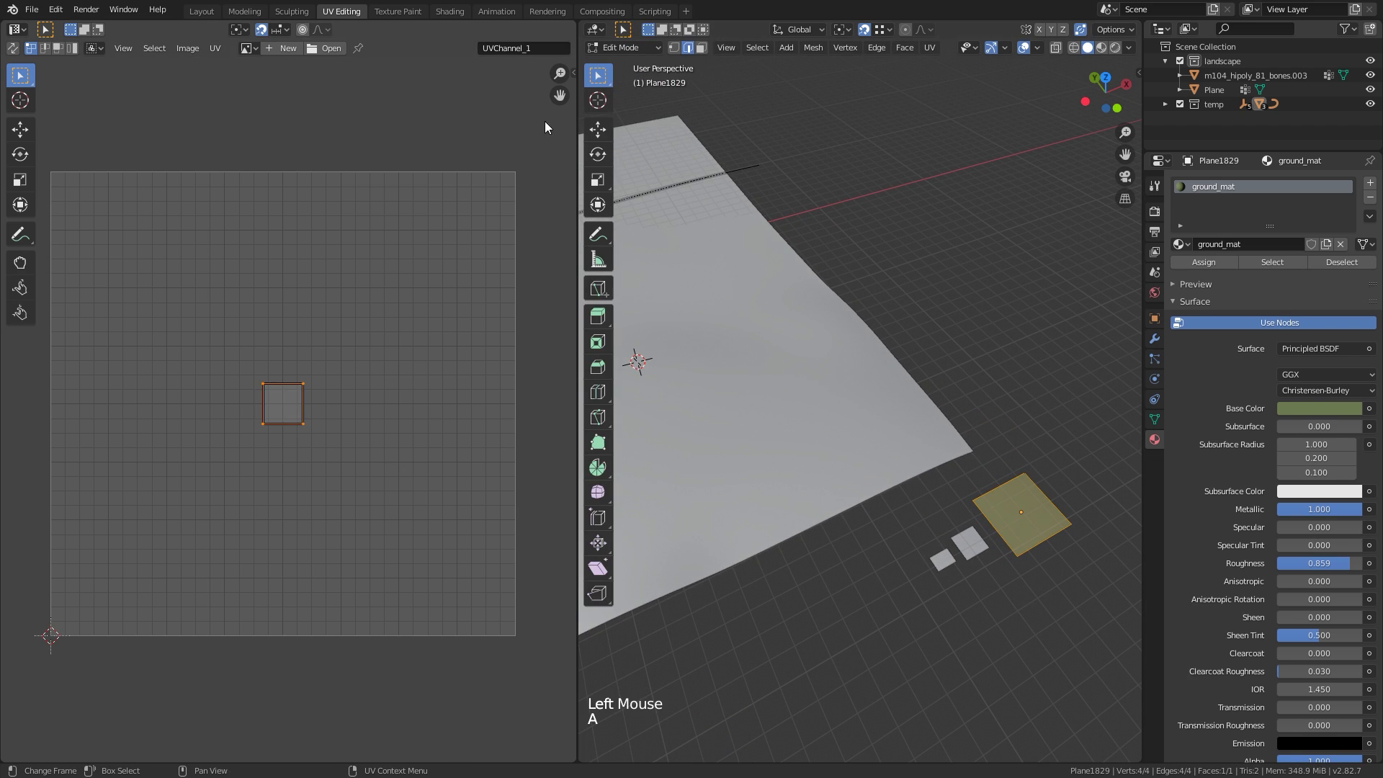
Expand the TexTools UV Layout options and create a blank 2048 × 2048 px image named Texel
{"action": "left_click", "coordinate": [575, 74]}
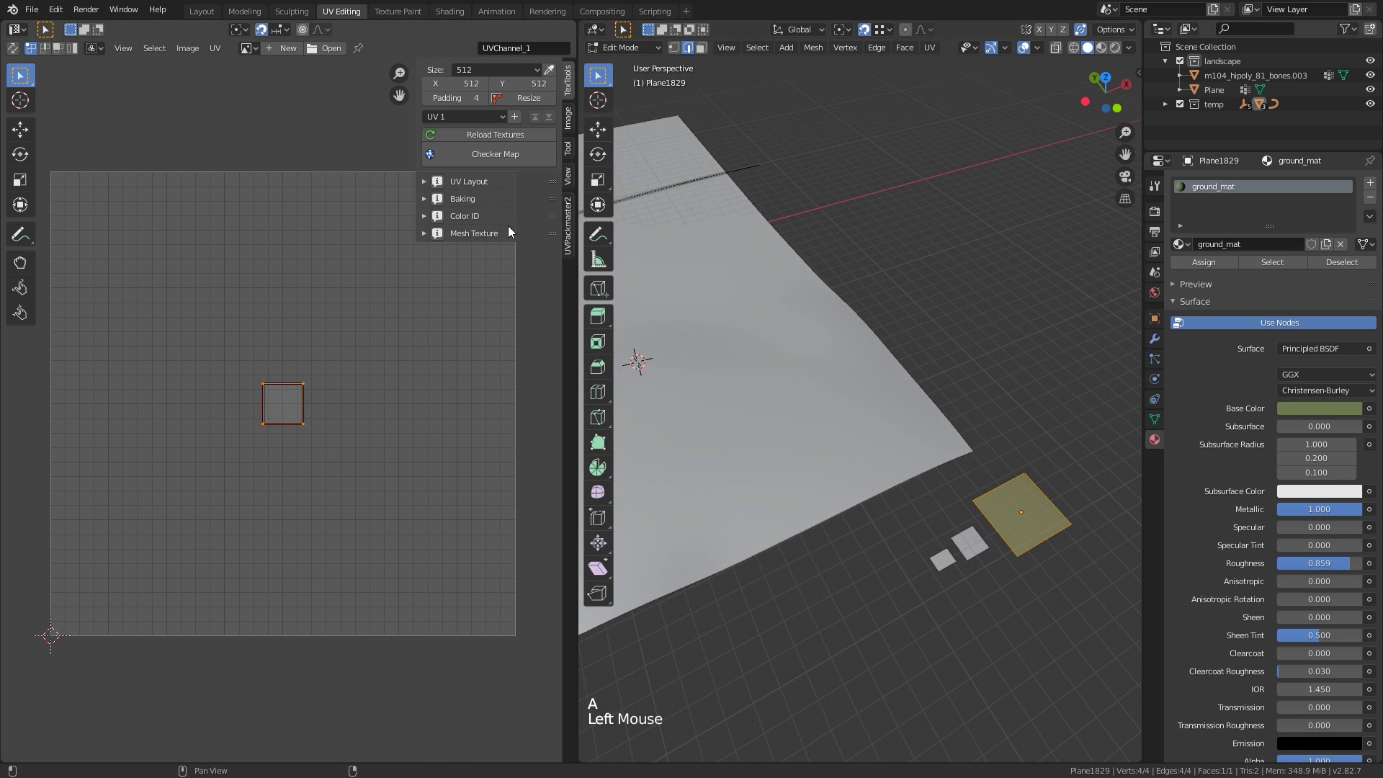
{"action": "left_click", "coordinate": [473, 182]}
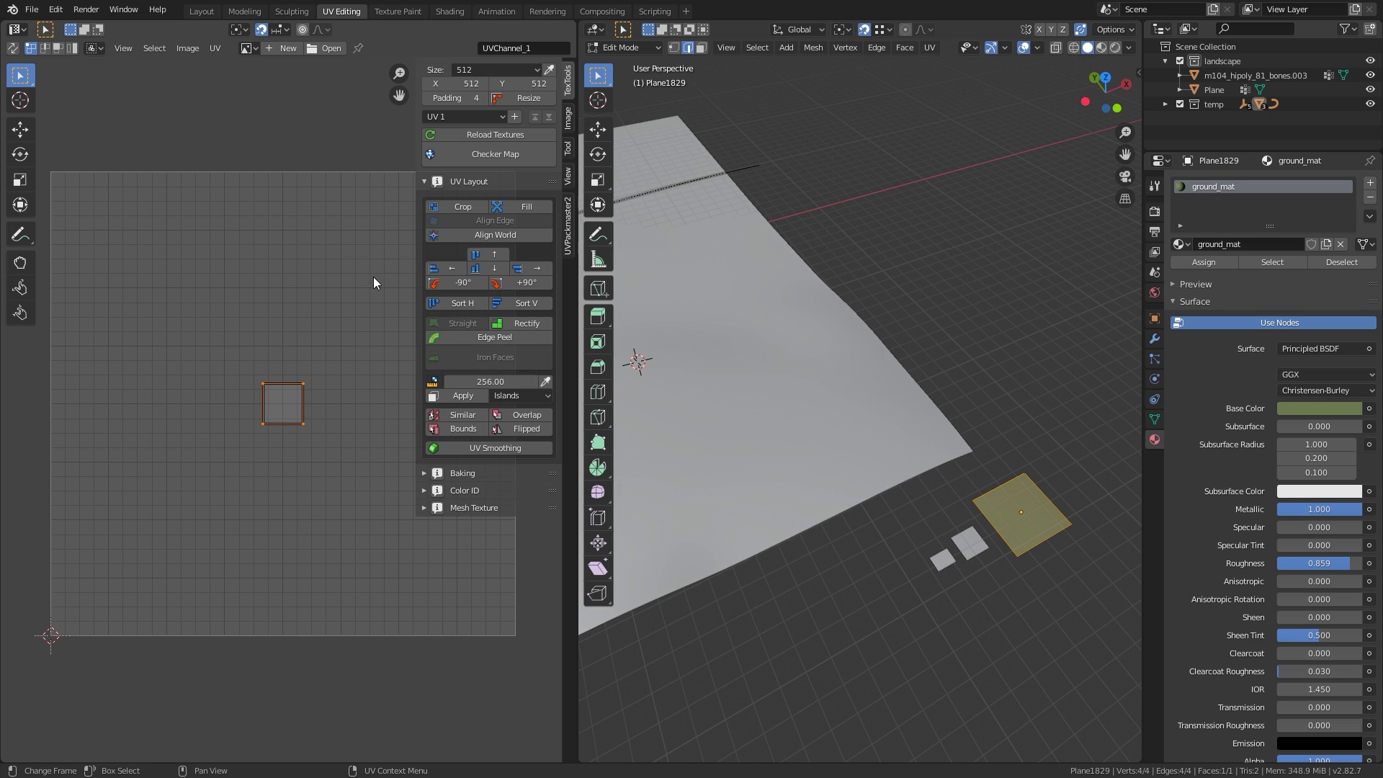
{"action": "left_click", "coordinate": [283, 48]}
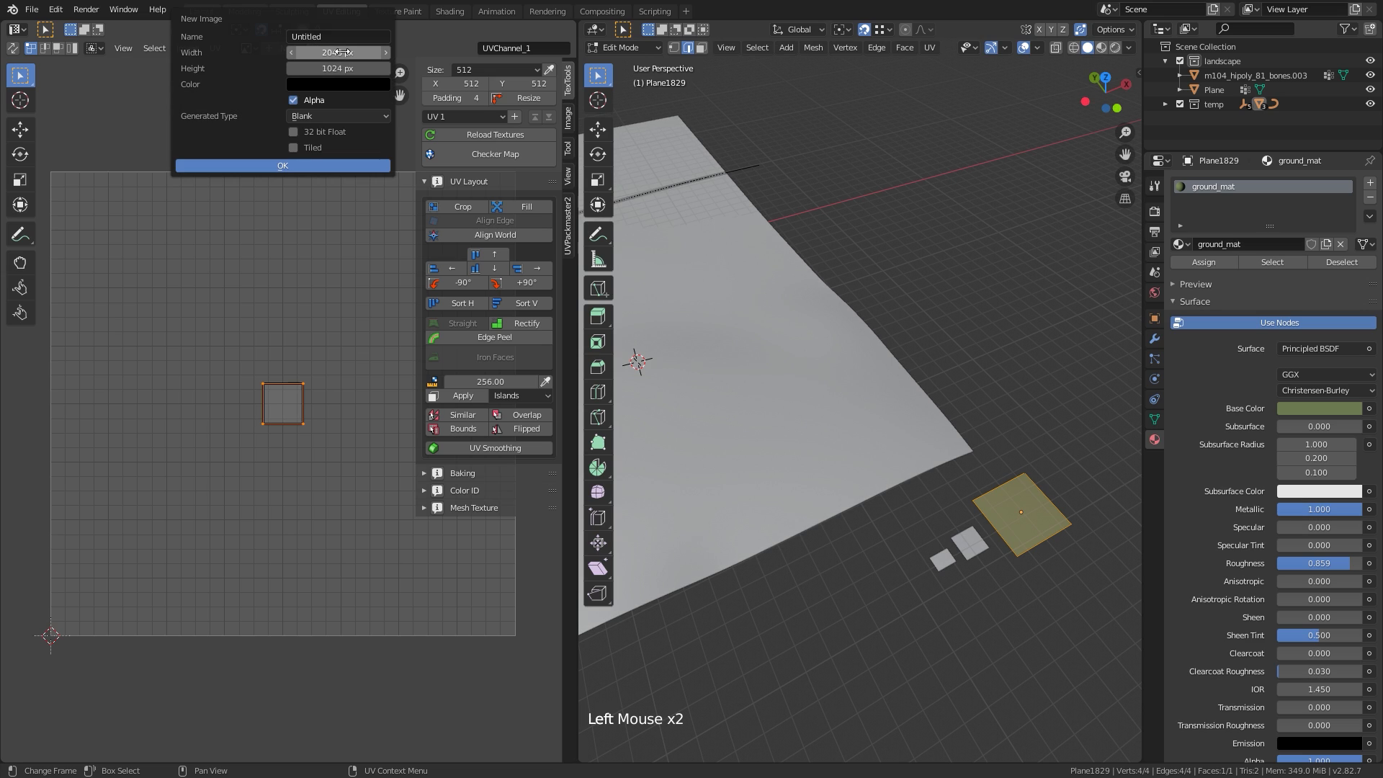
{"action": "key", "text": "ctrl+v"}
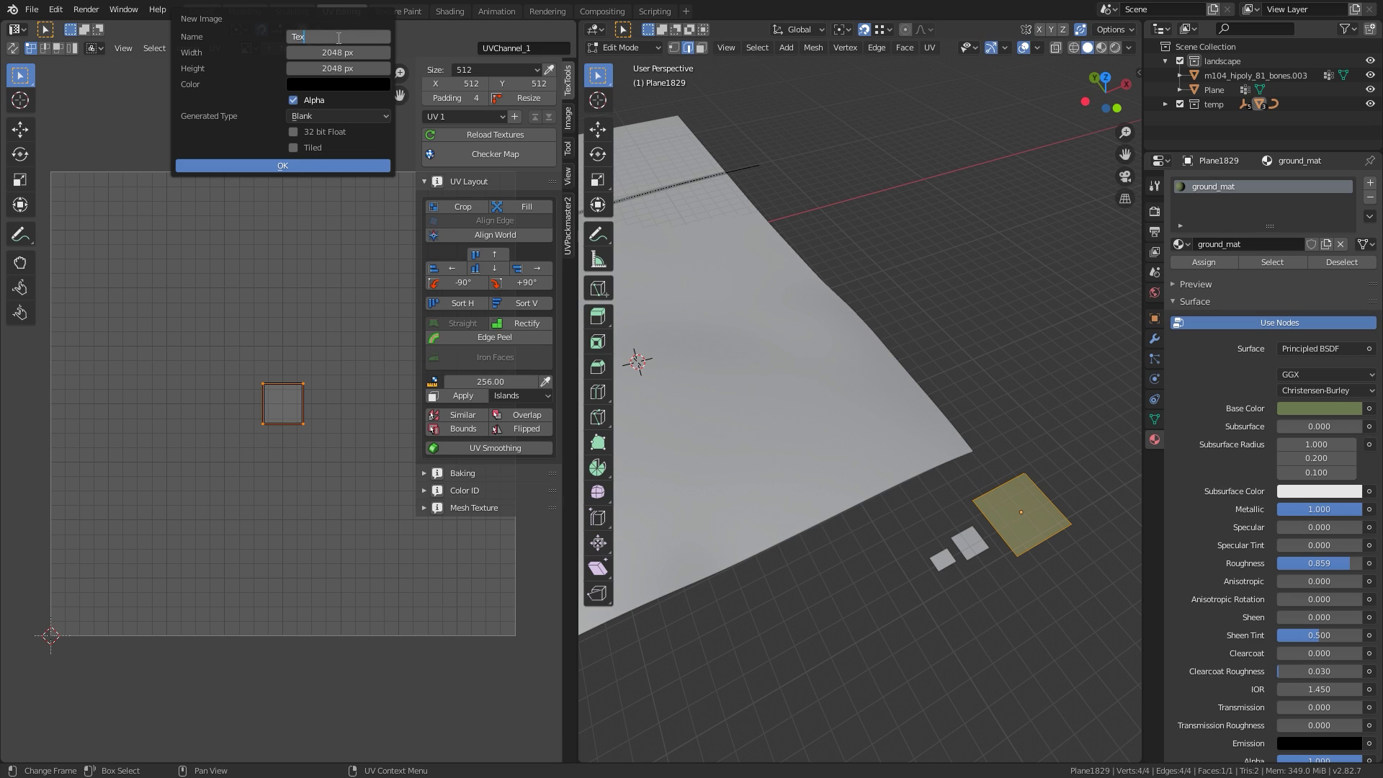
{"action": "left_click", "coordinate": [292, 165]}
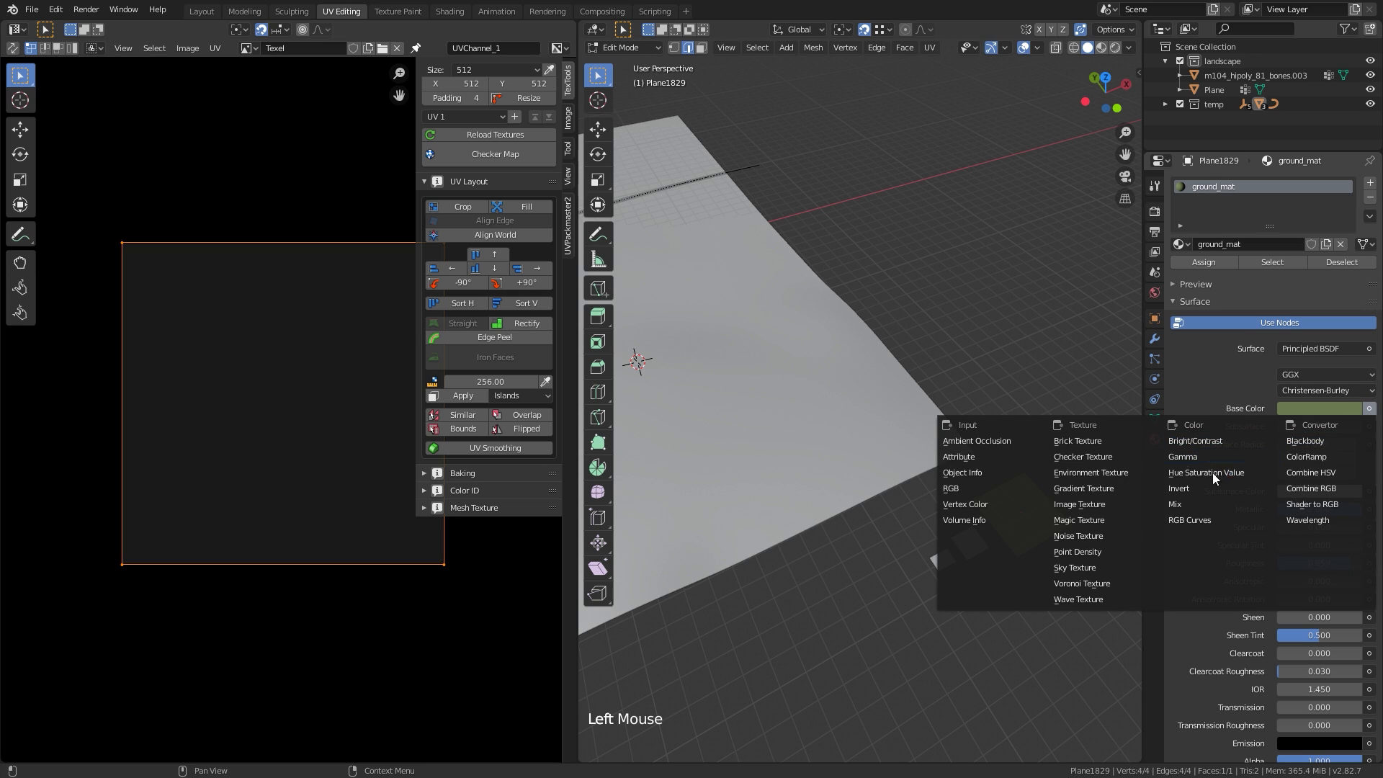
Give ground_mat's base colour an Image Texture that uses the Texel image
{"action": "left_click", "coordinate": [1124, 503]}
{"action": "left_click", "coordinate": [1286, 426]}
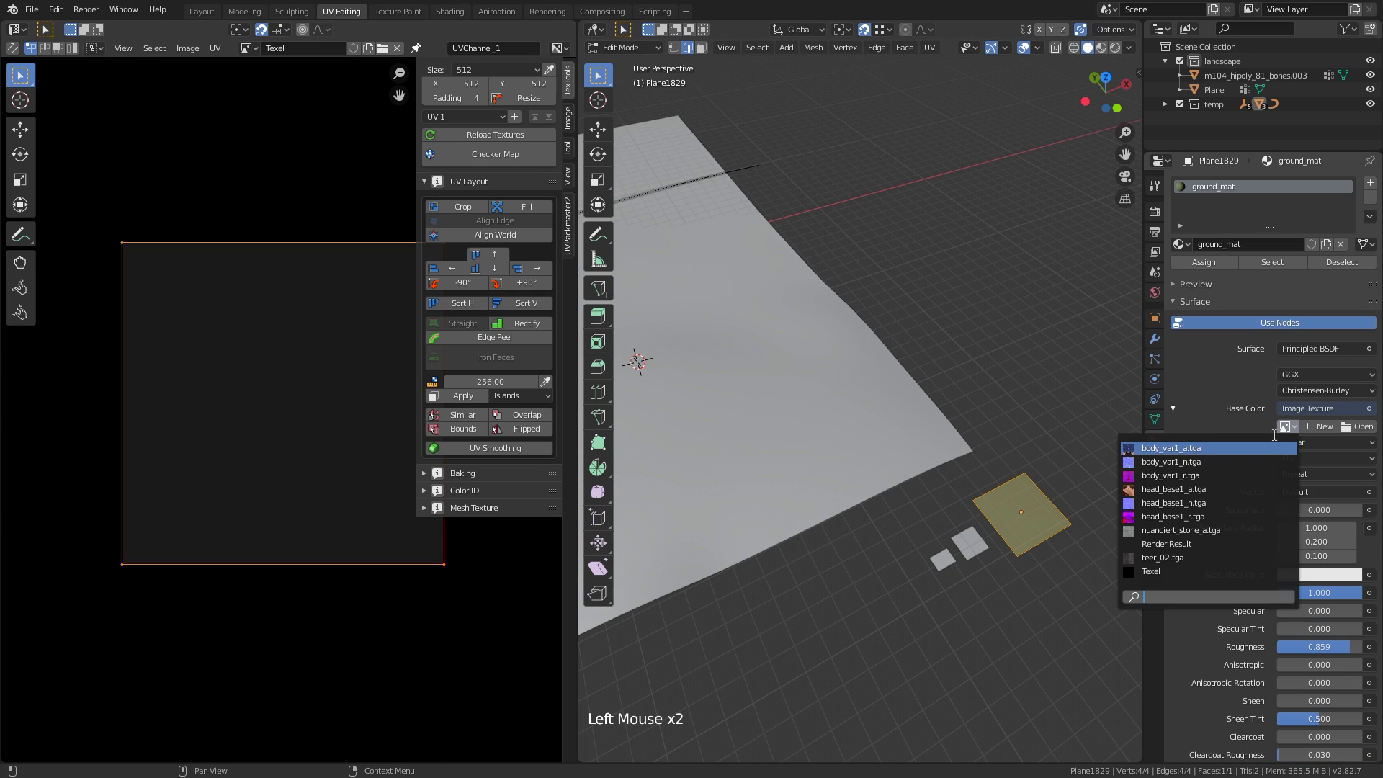
{"action": "left_click", "coordinate": [1164, 567]}
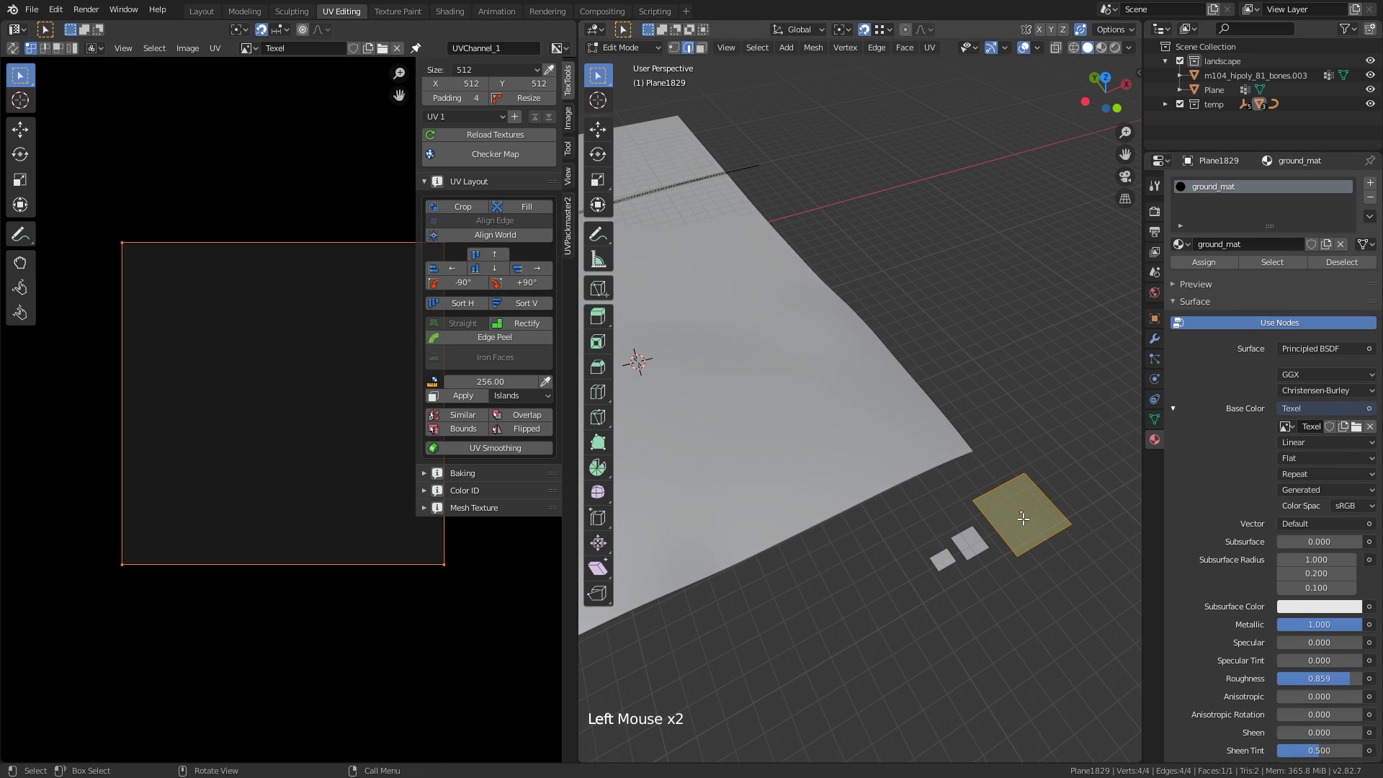
Sample the green ground plane's texel density with TexTools and return to Object Mode
{"action": "middle_click_drag", "start_coordinate": [284, 377], "coordinate": [523, 359], "text": "ctrl"}
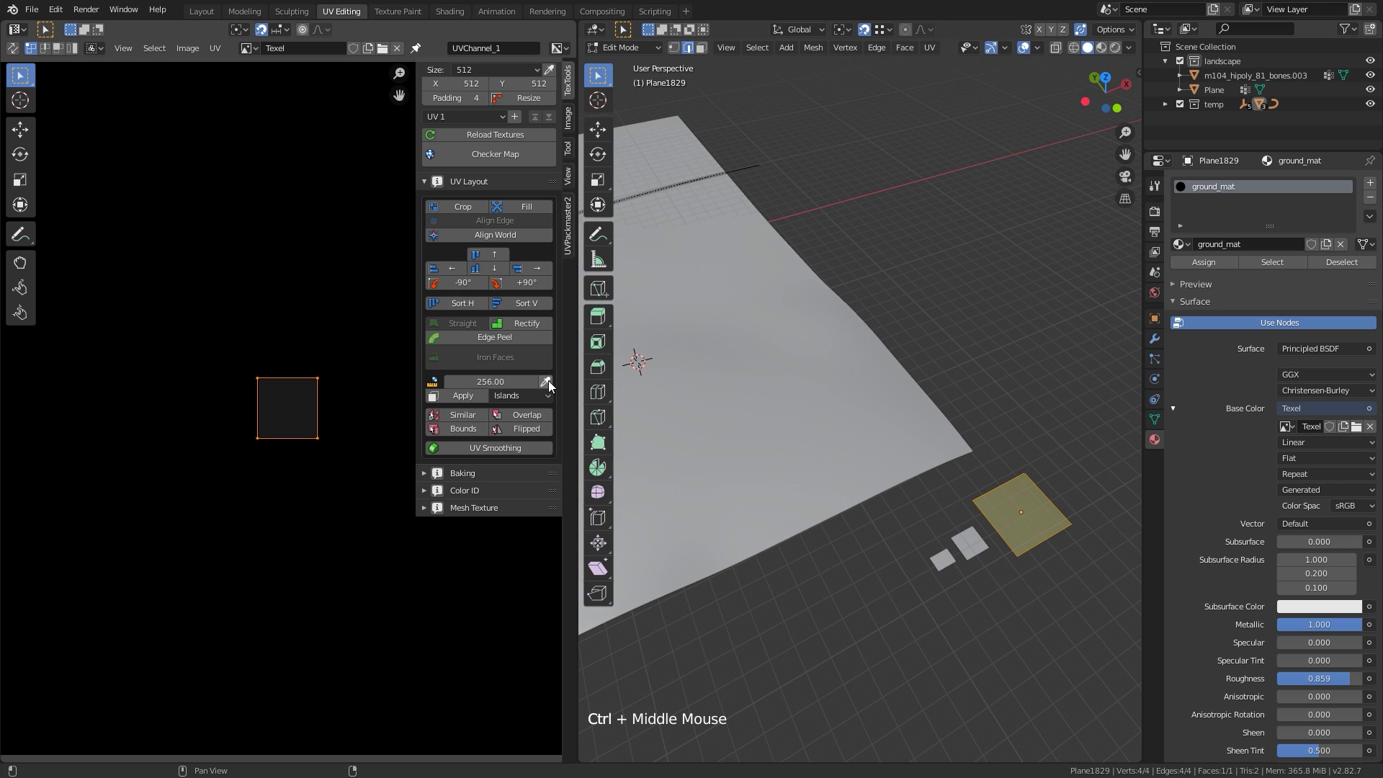
{"action": "left_click", "coordinate": [547, 380]}
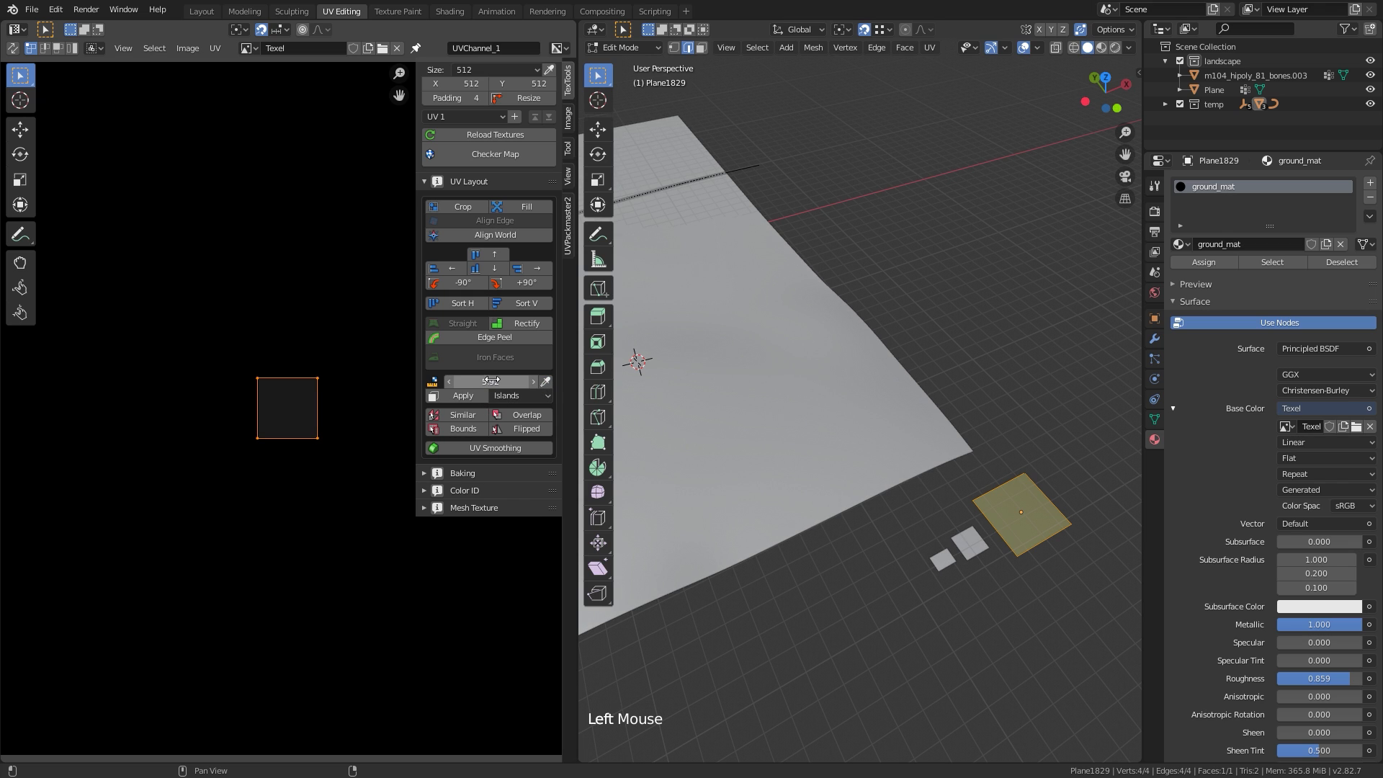
{"action": "left_click", "coordinate": [624, 48]}
{"action": "left_click", "coordinate": [621, 66]}
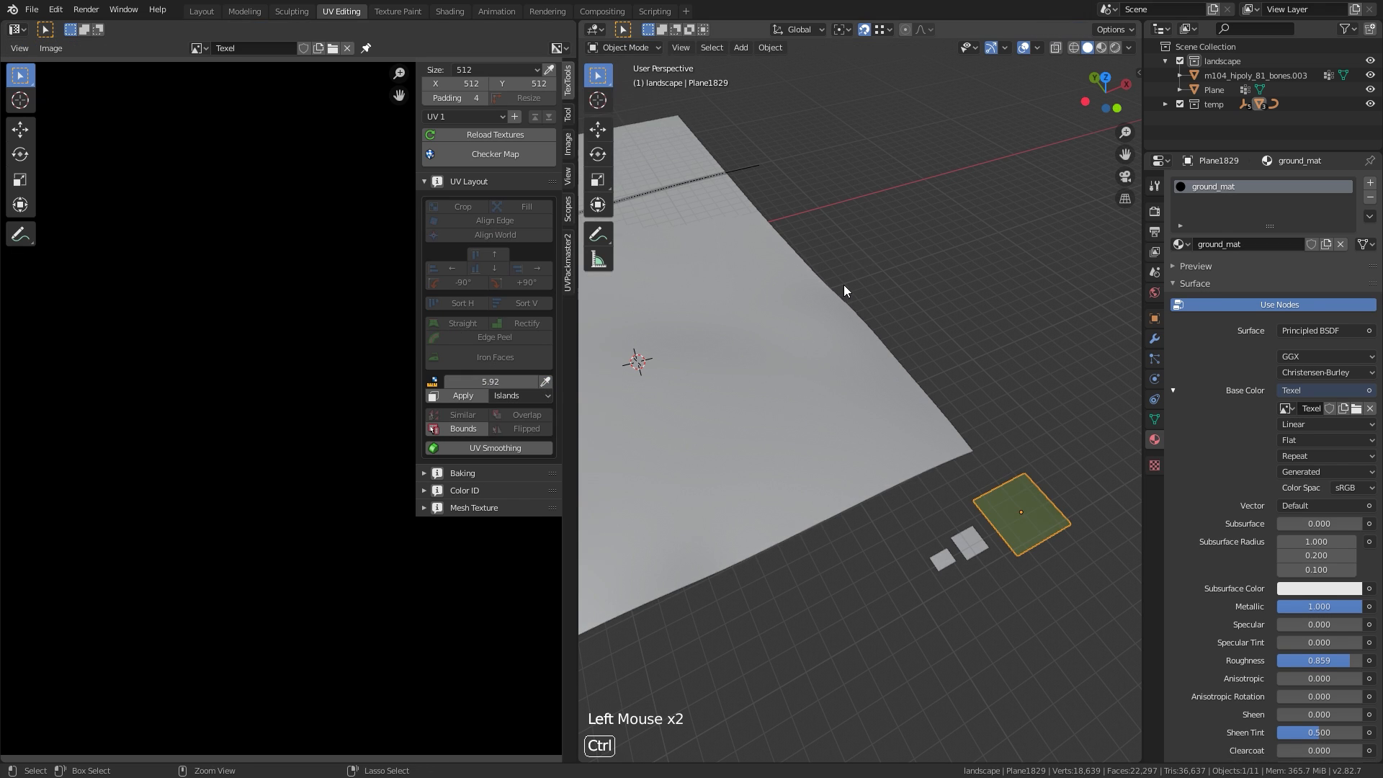
Edit the landscape, apply the sampled texel density of 5.92 to its UV islands, and return to Object Mode
{"action": "middle_click_drag", "start_coordinate": [844, 288], "coordinate": [913, 366], "text": "ctrl"}
{"action": "left_click", "coordinate": [922, 373]}
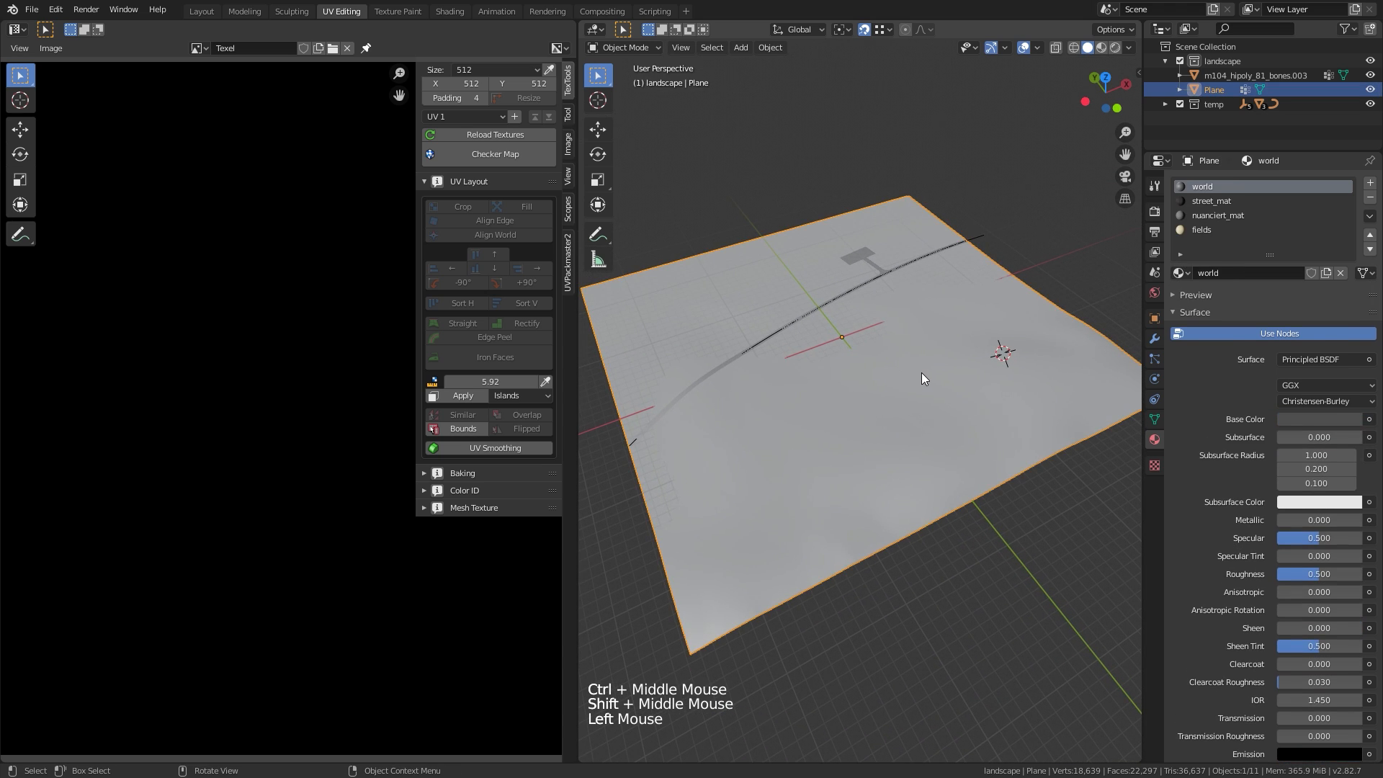
{"action": "left_click", "coordinate": [613, 47]}
{"action": "left_click", "coordinate": [622, 80]}
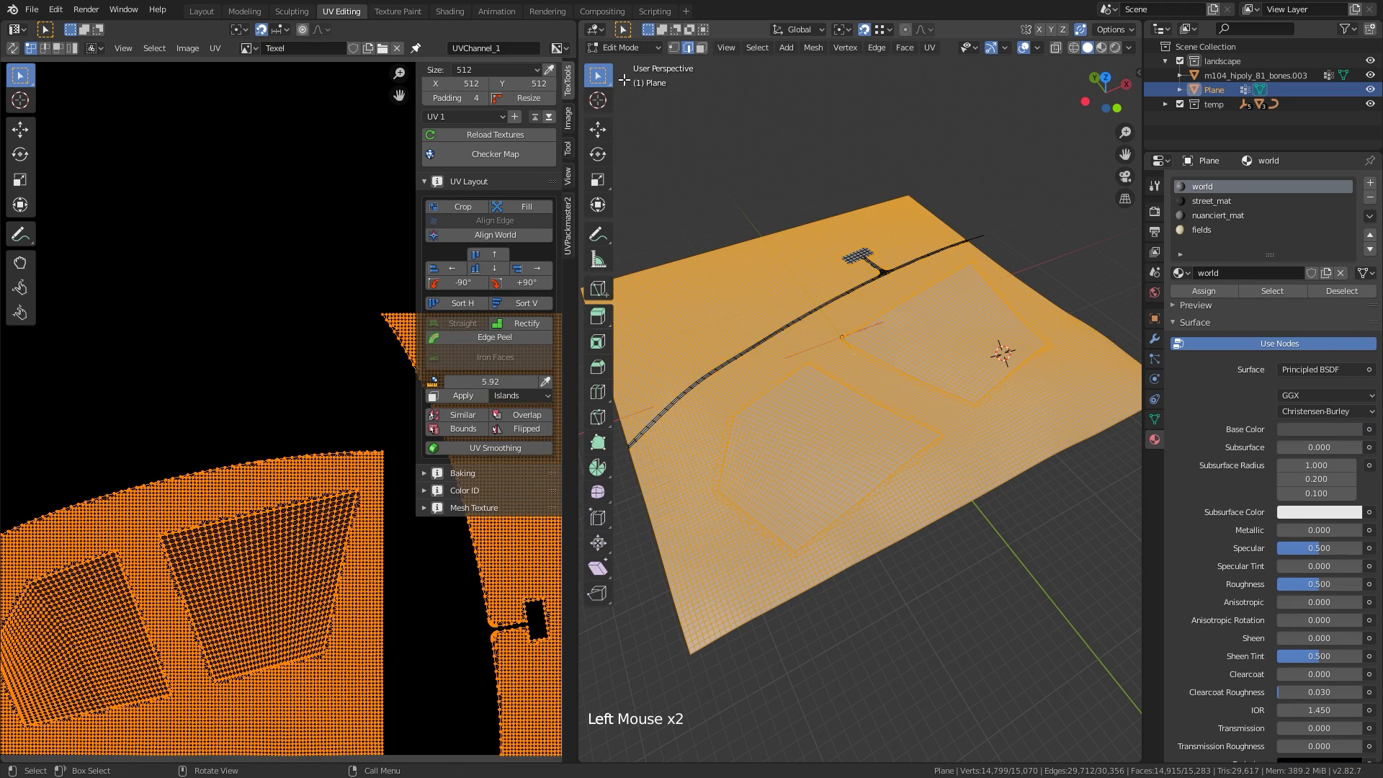
{"action": "middle_click_drag", "start_coordinate": [262, 370], "coordinate": [315, 437], "text": "ctrl"}
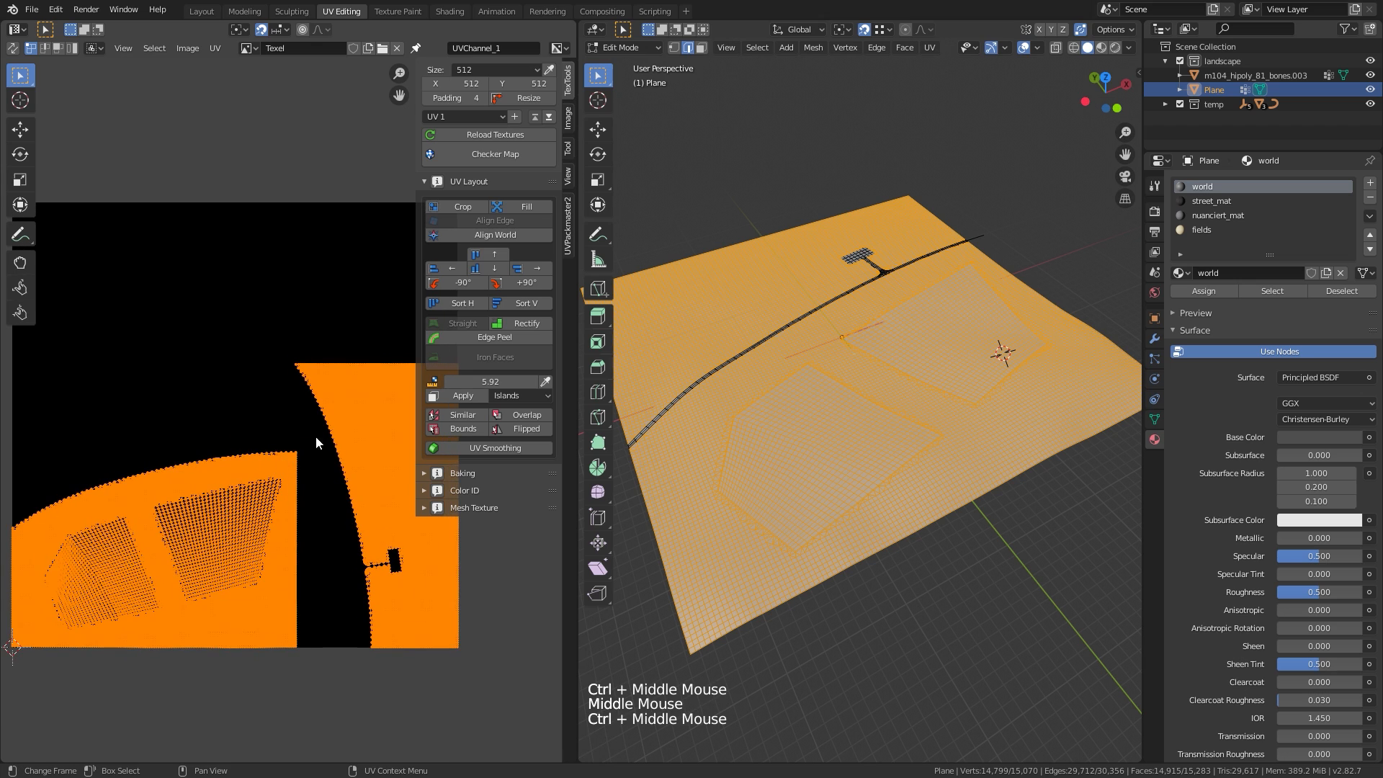
{"action": "left_click", "coordinate": [466, 396]}
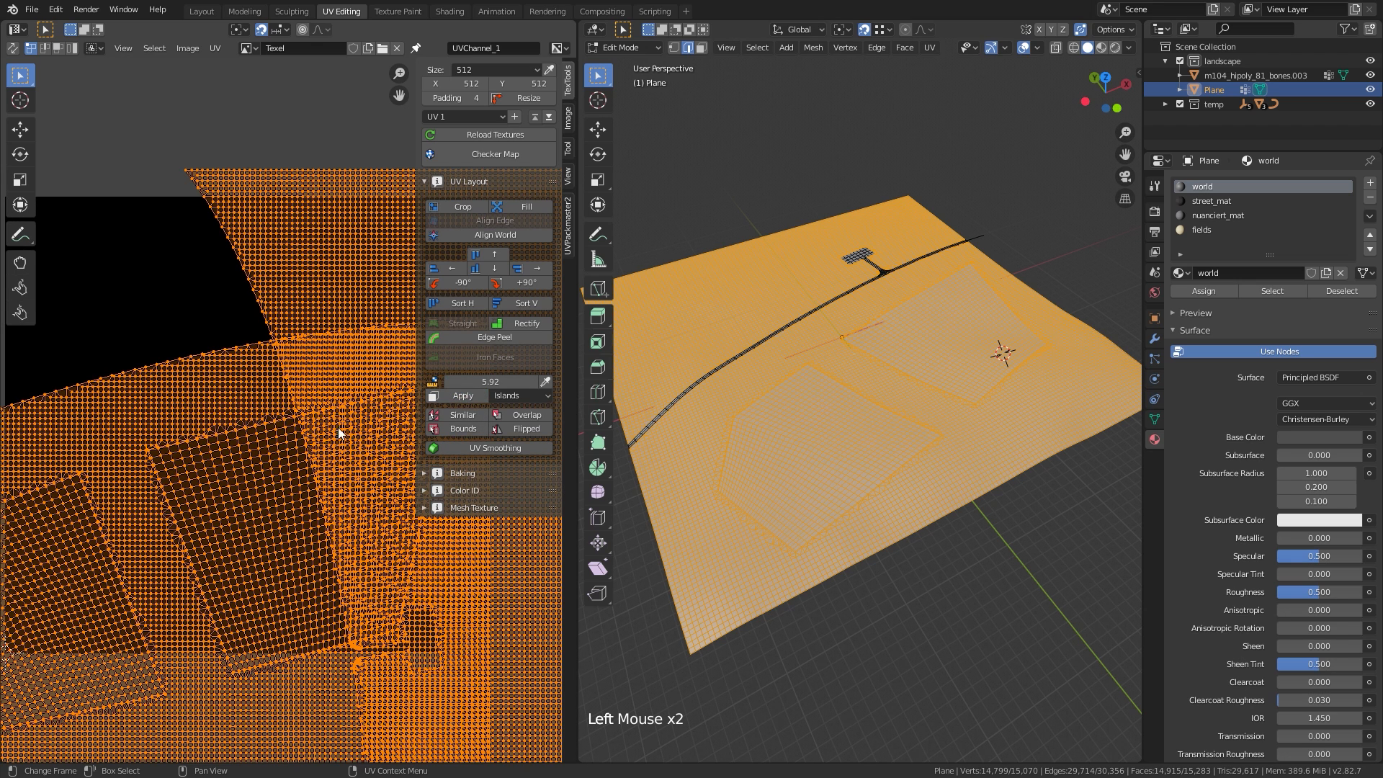
{"action": "middle_click_drag", "start_coordinate": [338, 427], "coordinate": [305, 491], "text": "ctrl"}
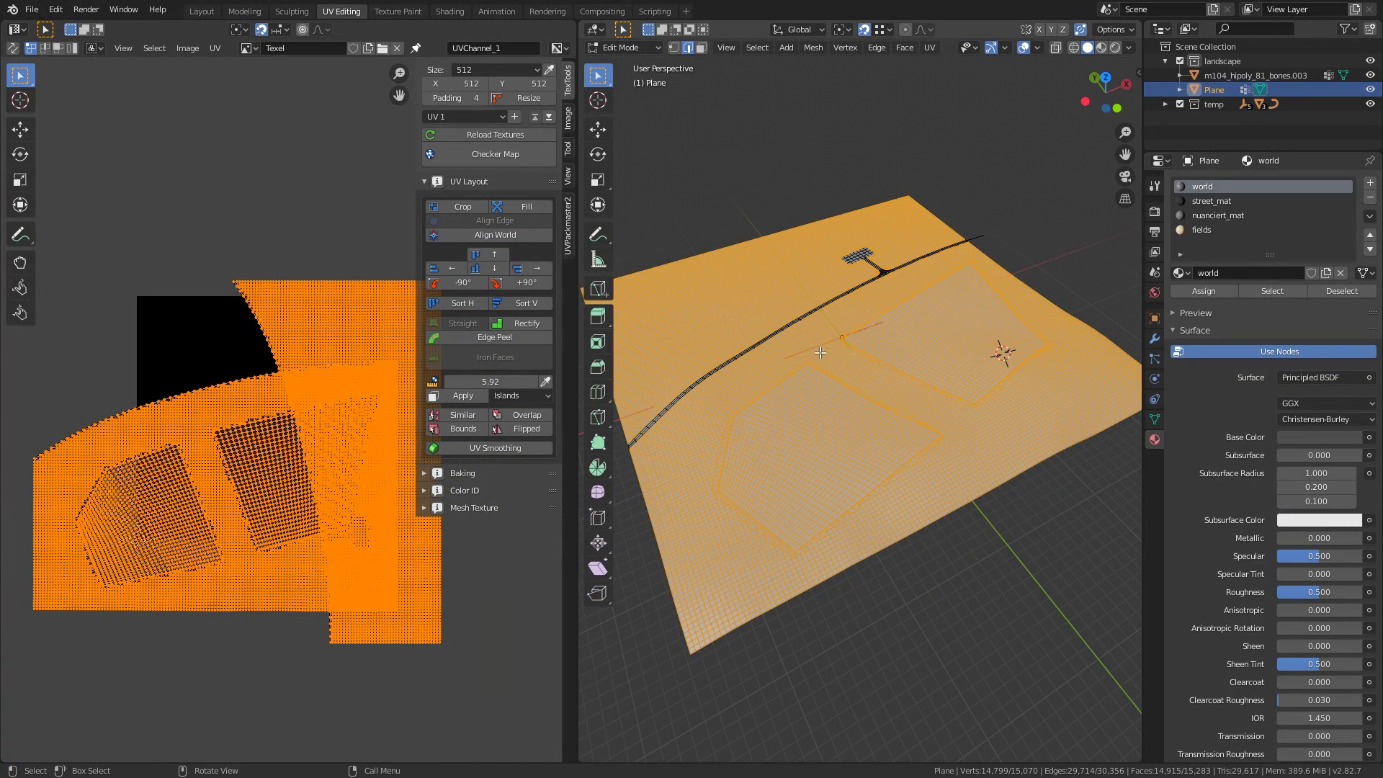
{"action": "left_click", "coordinate": [624, 48]}
{"action": "left_click", "coordinate": [621, 65]}
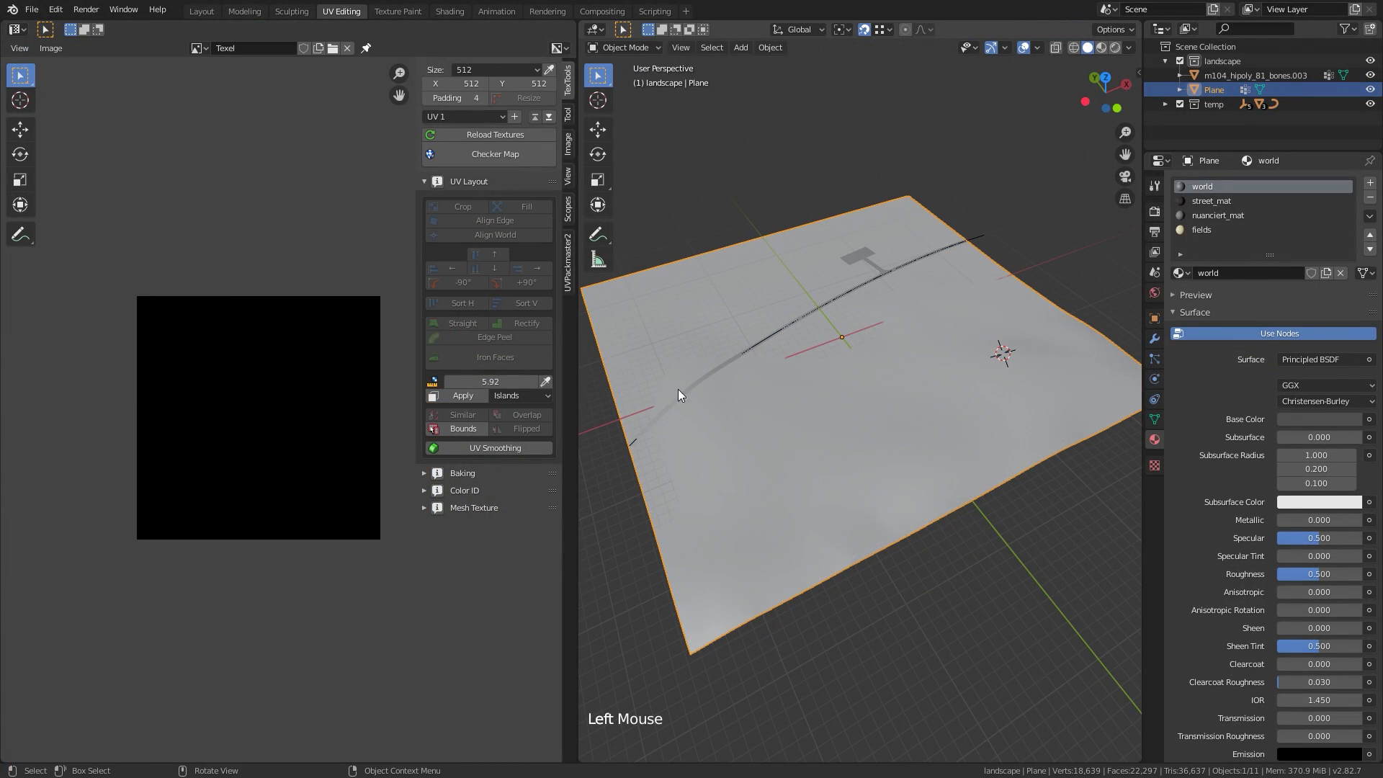
In the Layout workspace, edit the landscape and add one loop cut along the border of the nearer field, close to its edge
{"action": "left_click", "coordinate": [201, 12]}
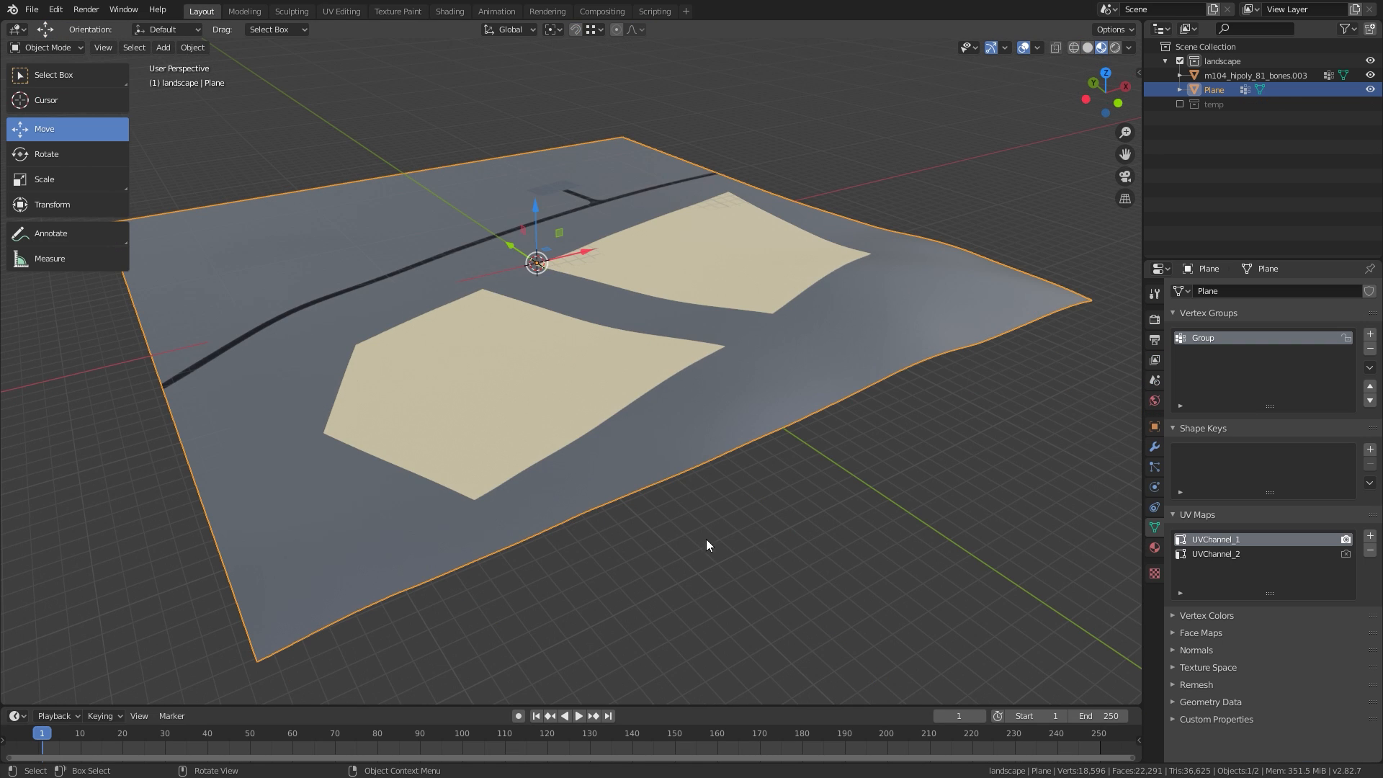
{"action": "middle_click_drag", "start_coordinate": [706, 539], "coordinate": [839, 366], "text": "ctrl"}
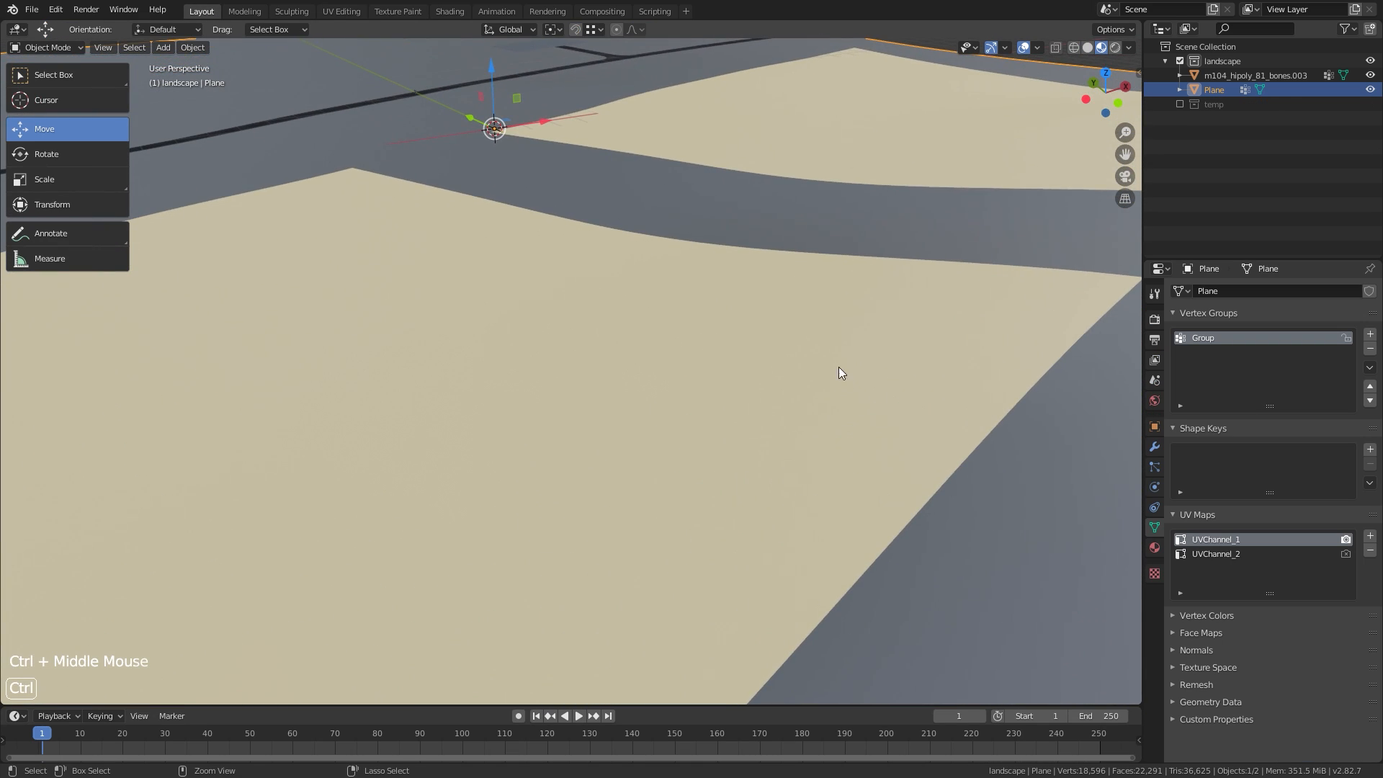
{"action": "key", "text": "Tab"}
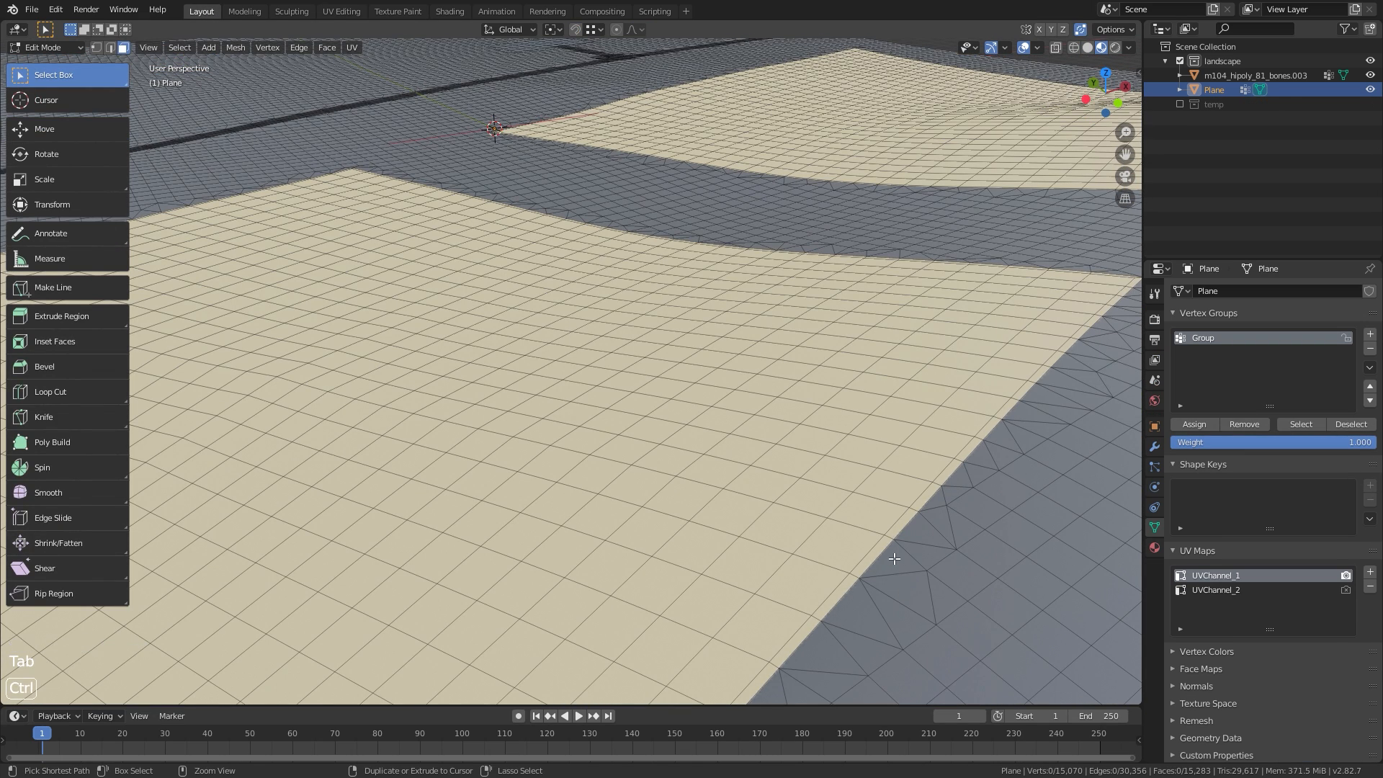
{"action": "key", "text": "ctrl+r"}
{"action": "left_click", "coordinate": [885, 533]}
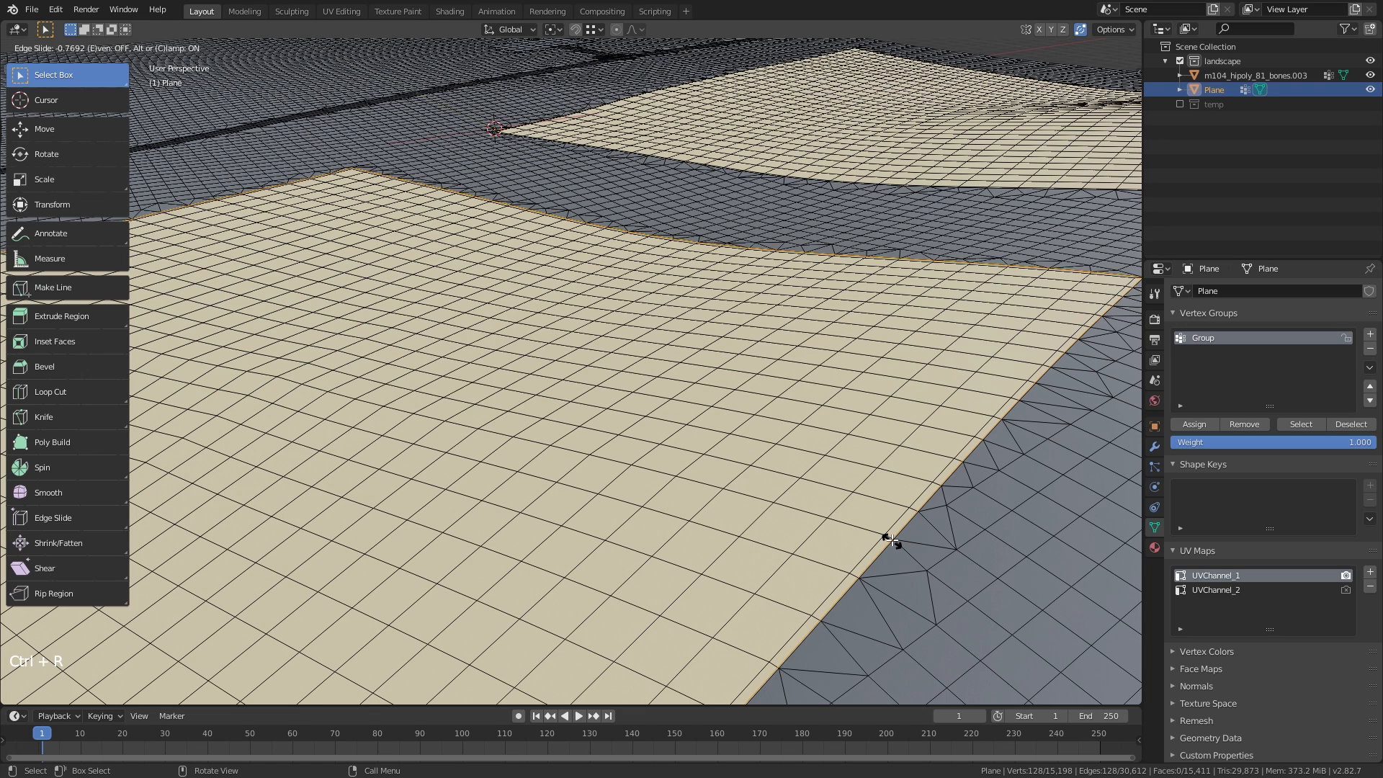
{"action": "left_click", "coordinate": [892, 540]}
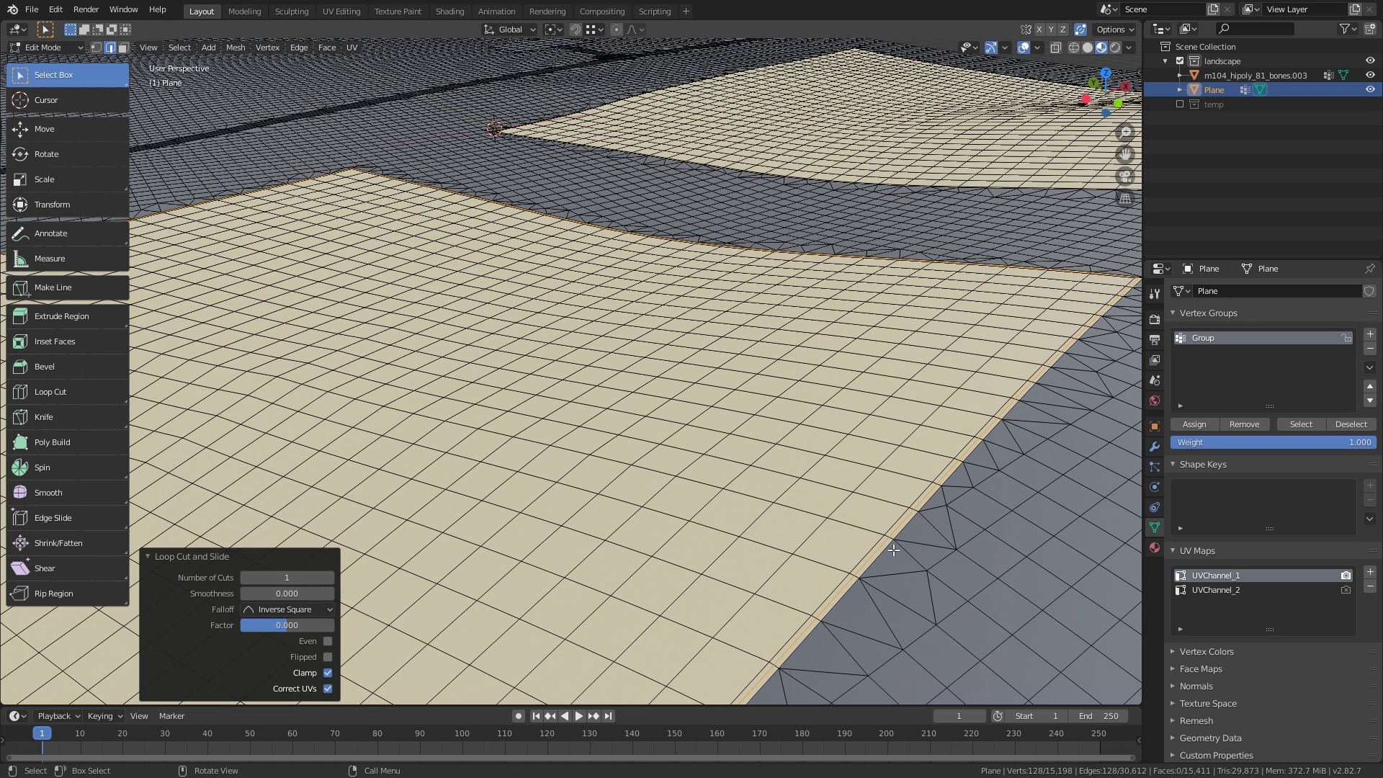
Separate the selected edge loop along the field border into its own object and leave Edit Mode
{"action": "middle_click_drag", "start_coordinate": [893, 552], "coordinate": [784, 435]}
{"action": "key", "text": "p"}
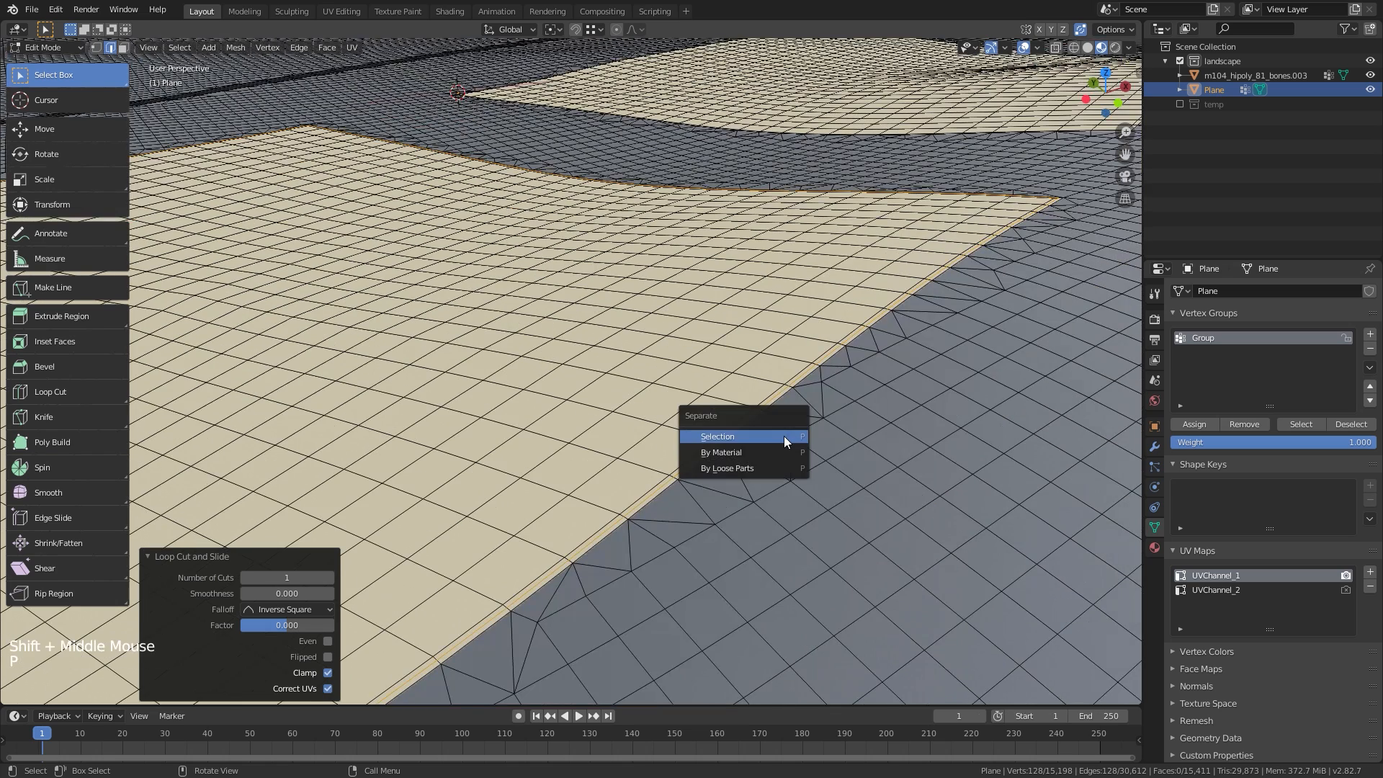
{"action": "left_click", "coordinate": [733, 436]}
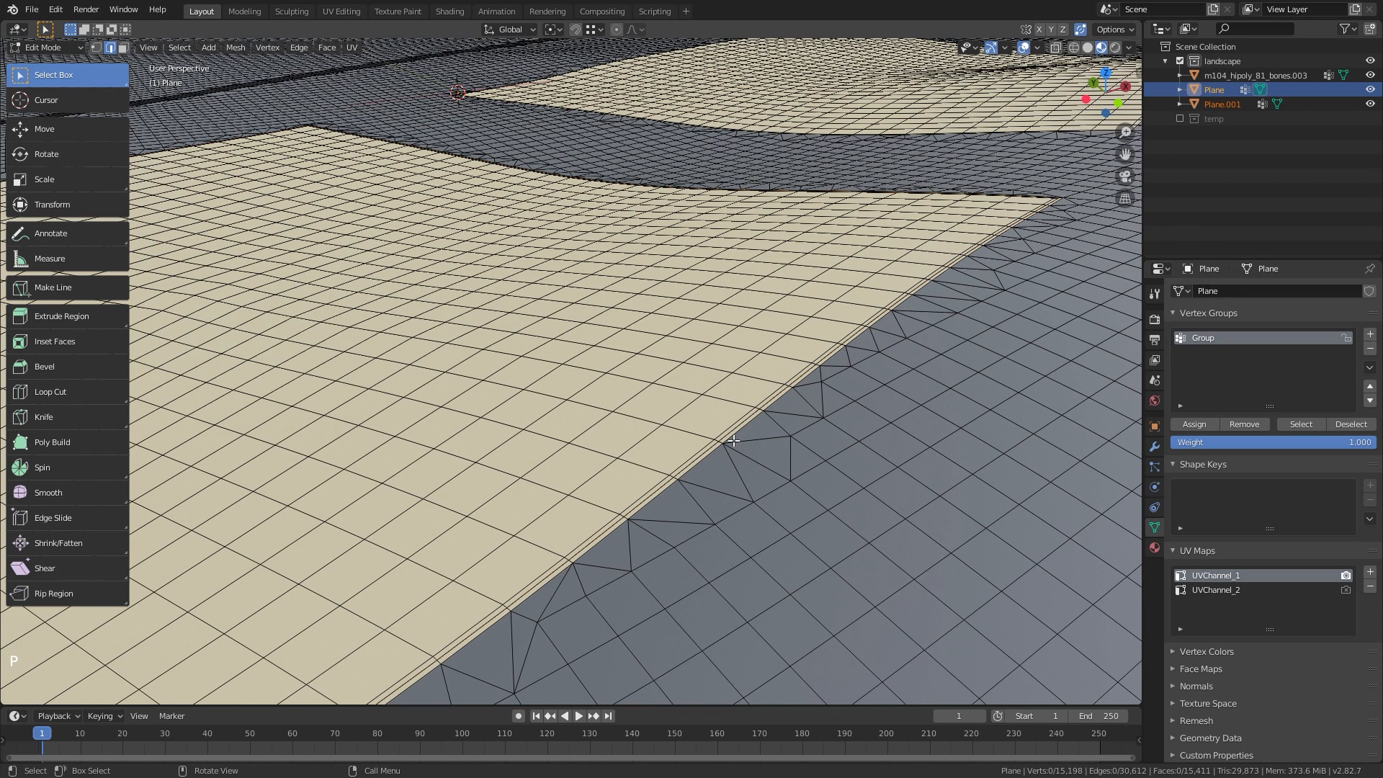
{"action": "key", "text": "Tab"}
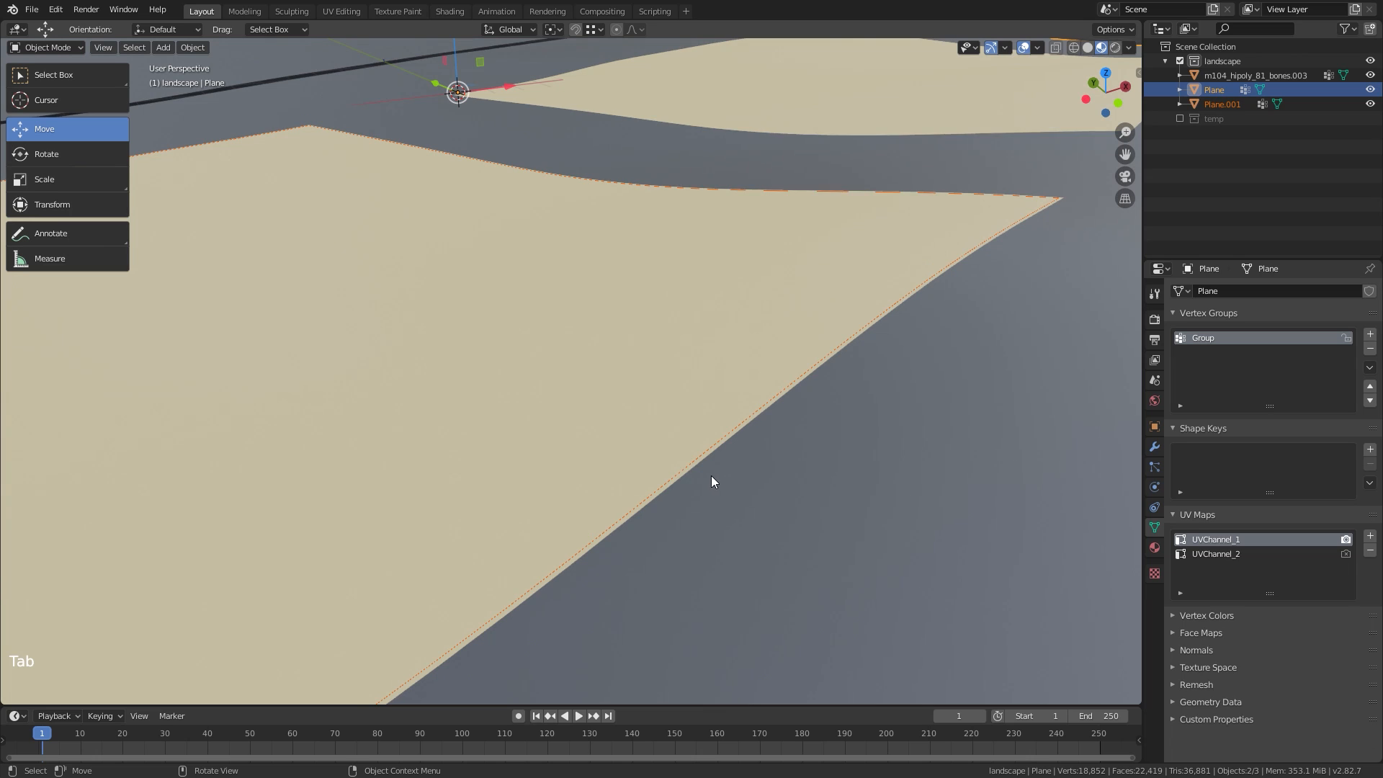
Select only the separated field outline and isolate it in local view
{"action": "left_click", "coordinate": [690, 463]}
{"action": "key", "text": "g"}
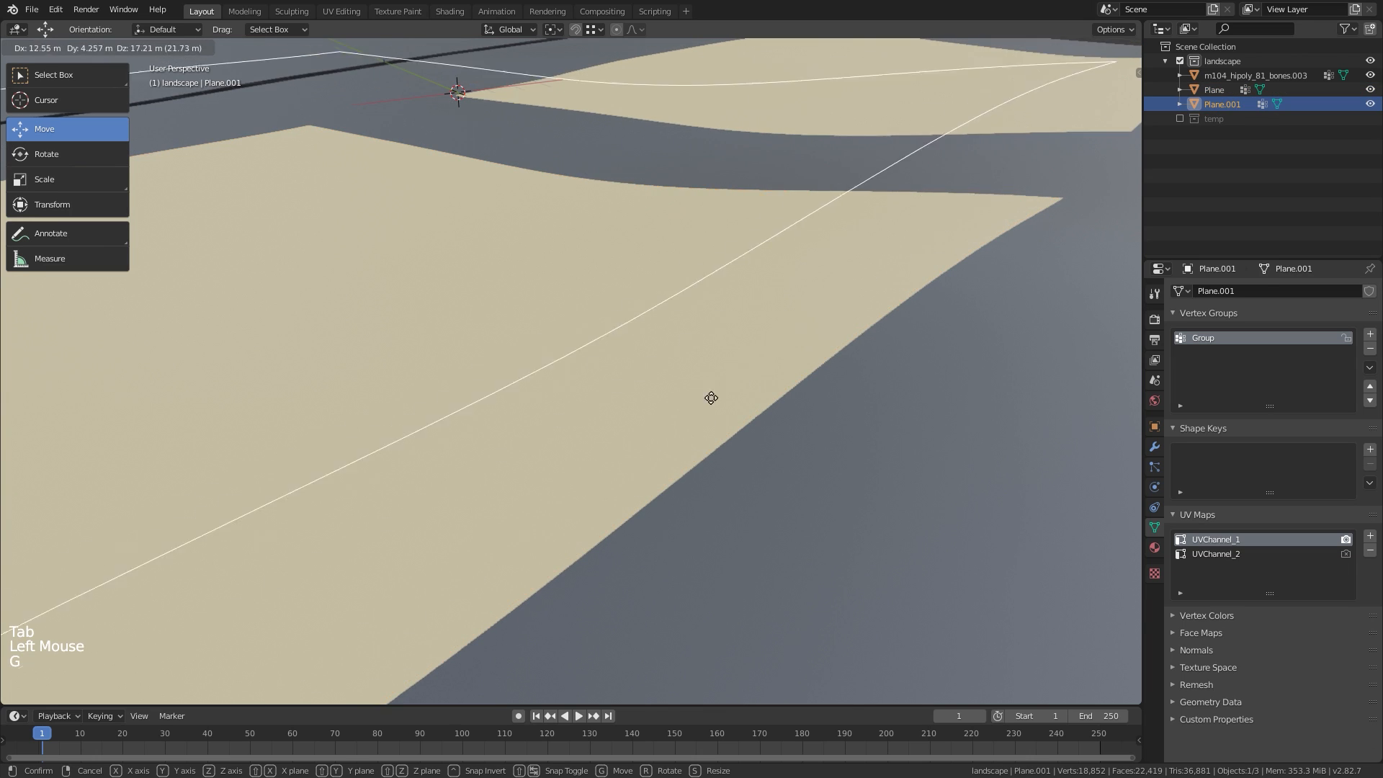
{"action": "left_click", "coordinate": [710, 402]}
{"action": "middle_click_drag", "start_coordinate": [629, 346], "coordinate": [556, 512], "text": "ctrl"}
{"action": "key", "text": "KP_Divide"}
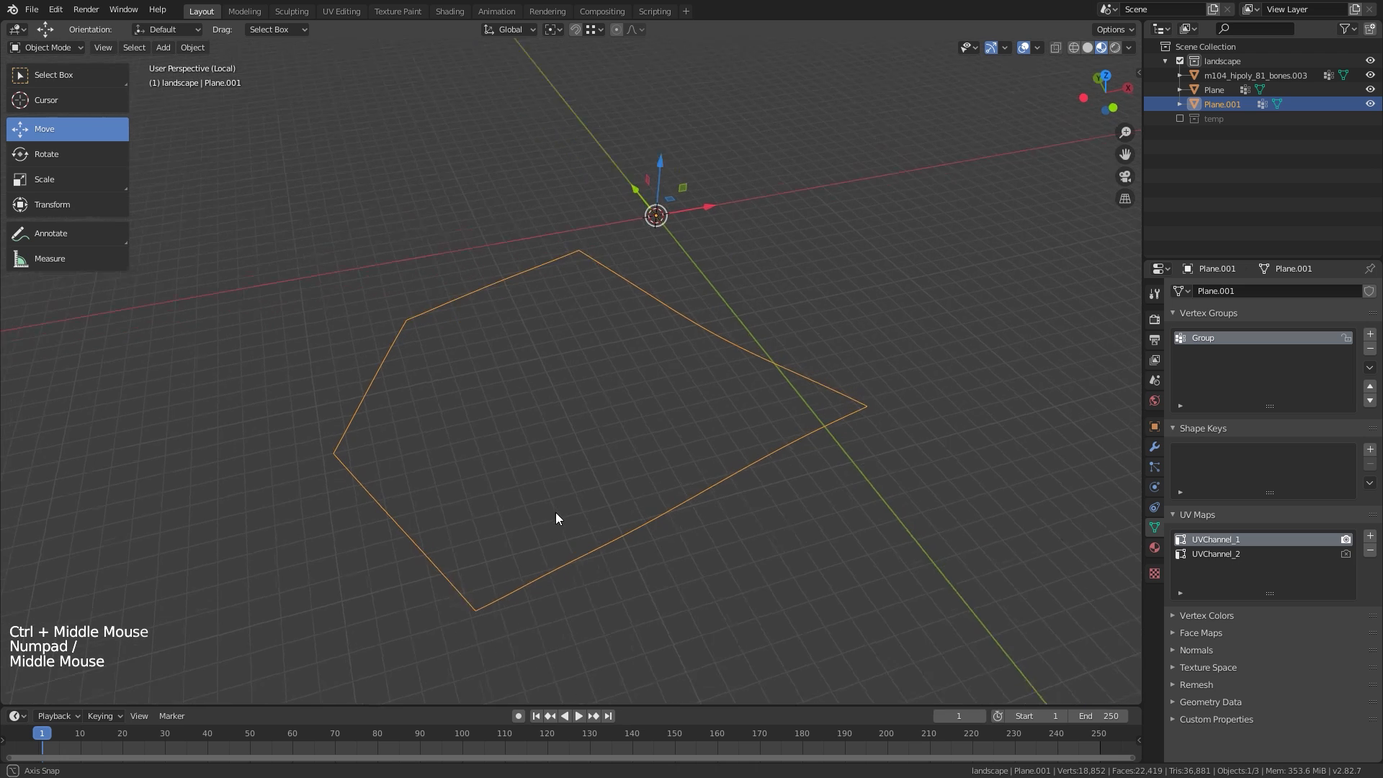
Dissolve all vertices of the field outline except its five corner vertices
{"action": "key", "text": "Tab"}
{"action": "key", "text": "1"}
{"action": "left_click", "coordinate": [331, 405]}
{"action": "middle_click_drag", "start_coordinate": [523, 197], "coordinate": [577, 175]}
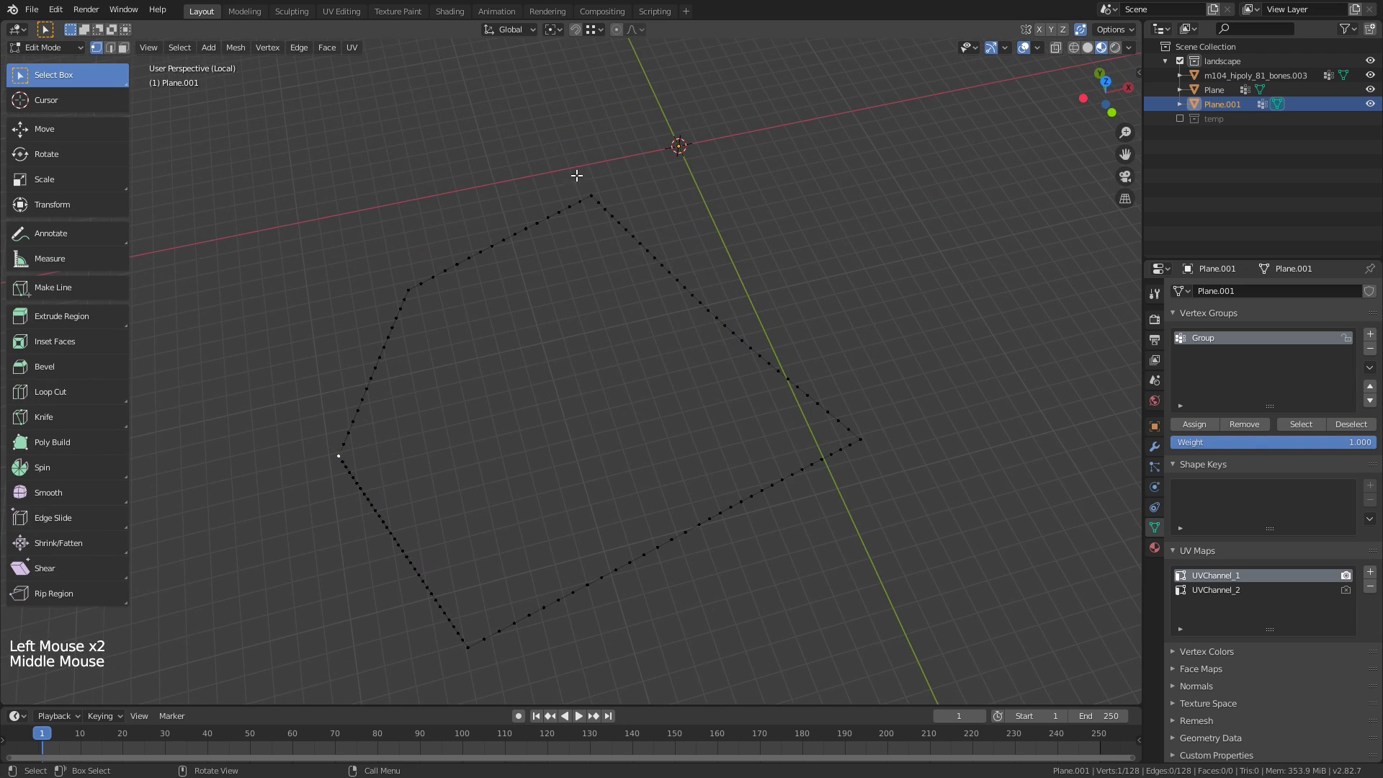
{"action": "left_click", "coordinate": [580, 177], "text": "shift"}
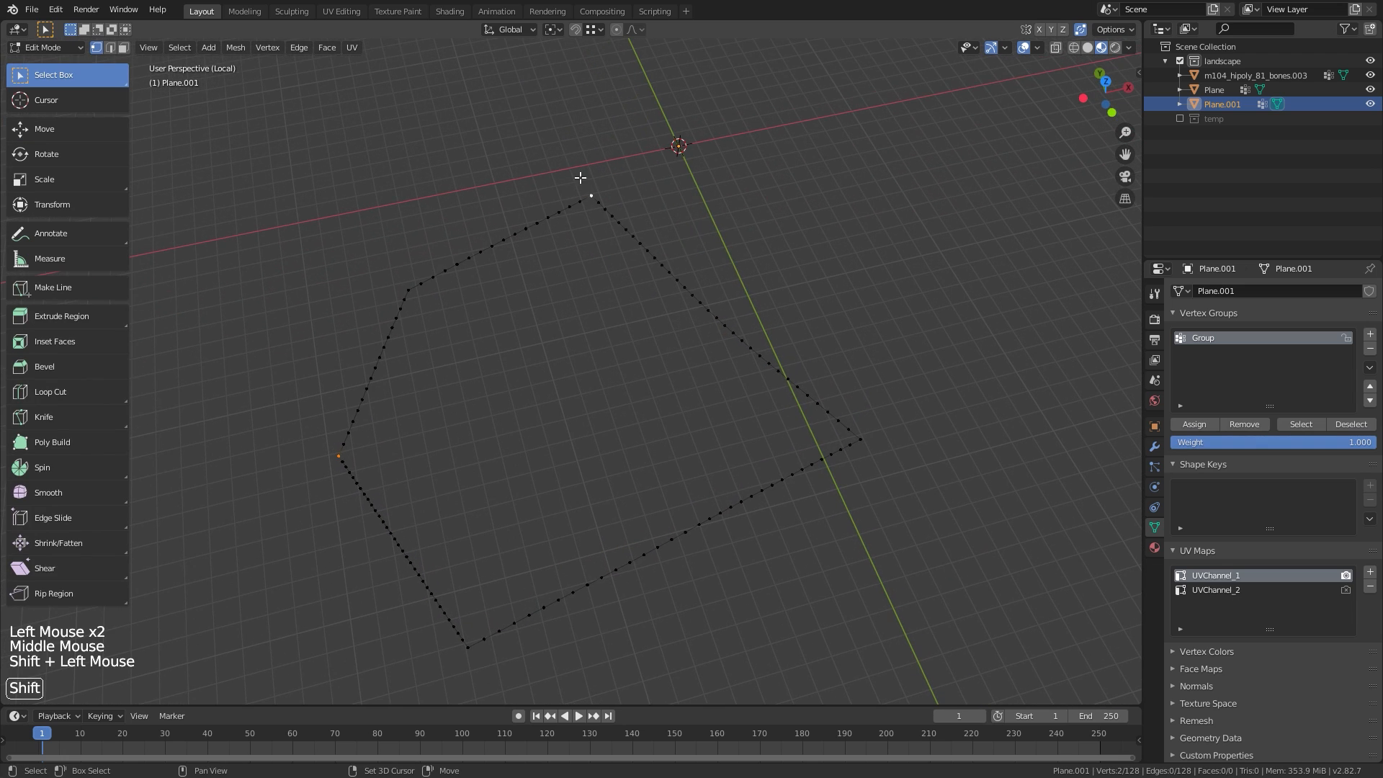
{"action": "left_click", "coordinate": [864, 440], "text": "shift"}
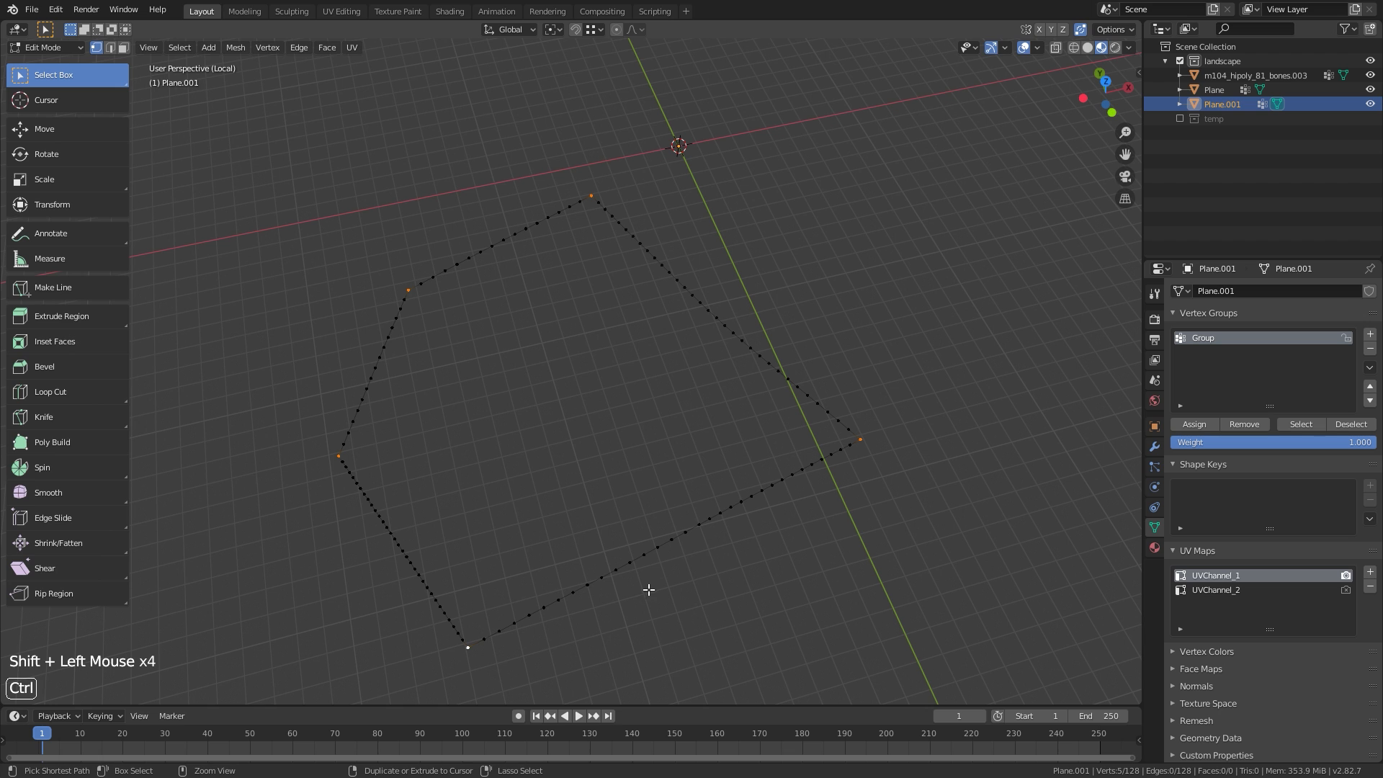
{"action": "key", "text": "ctrl+l"}
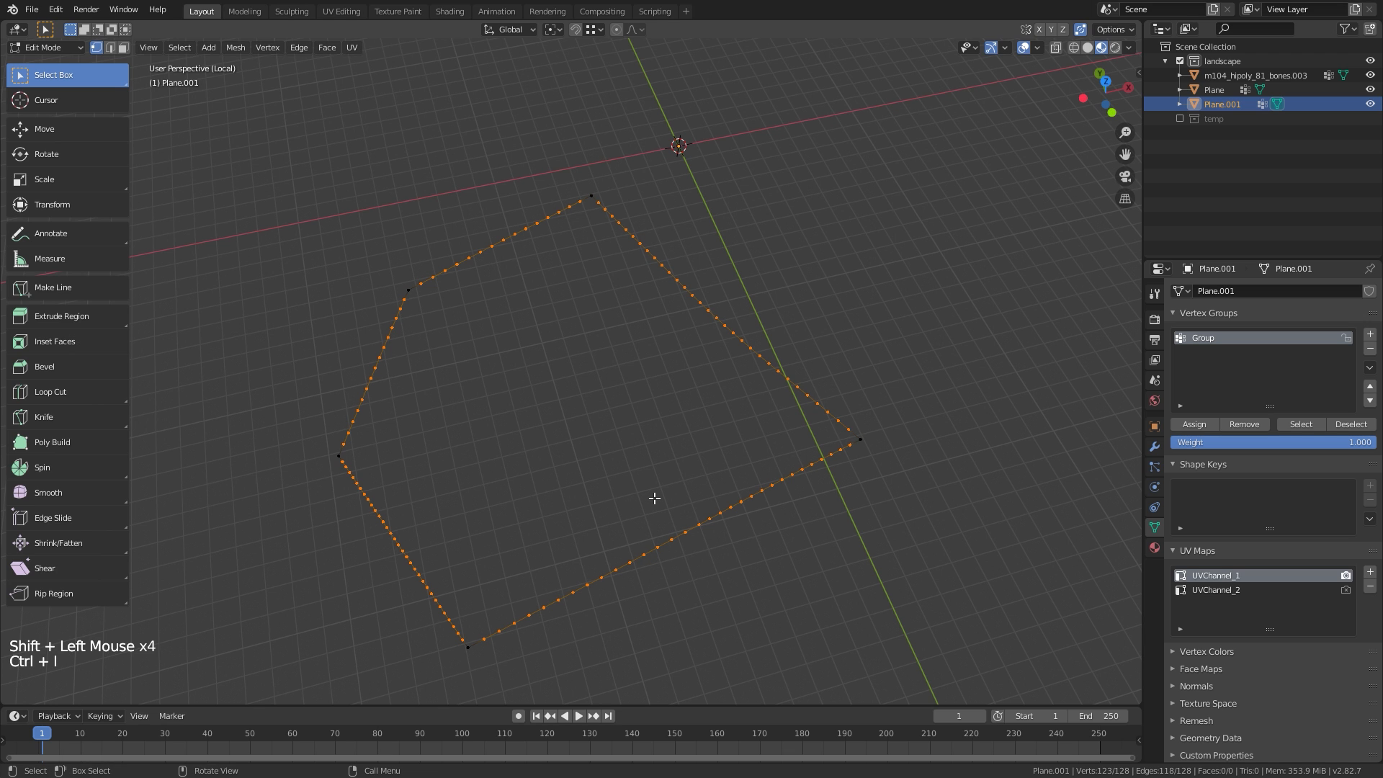
{"action": "key", "text": "x"}
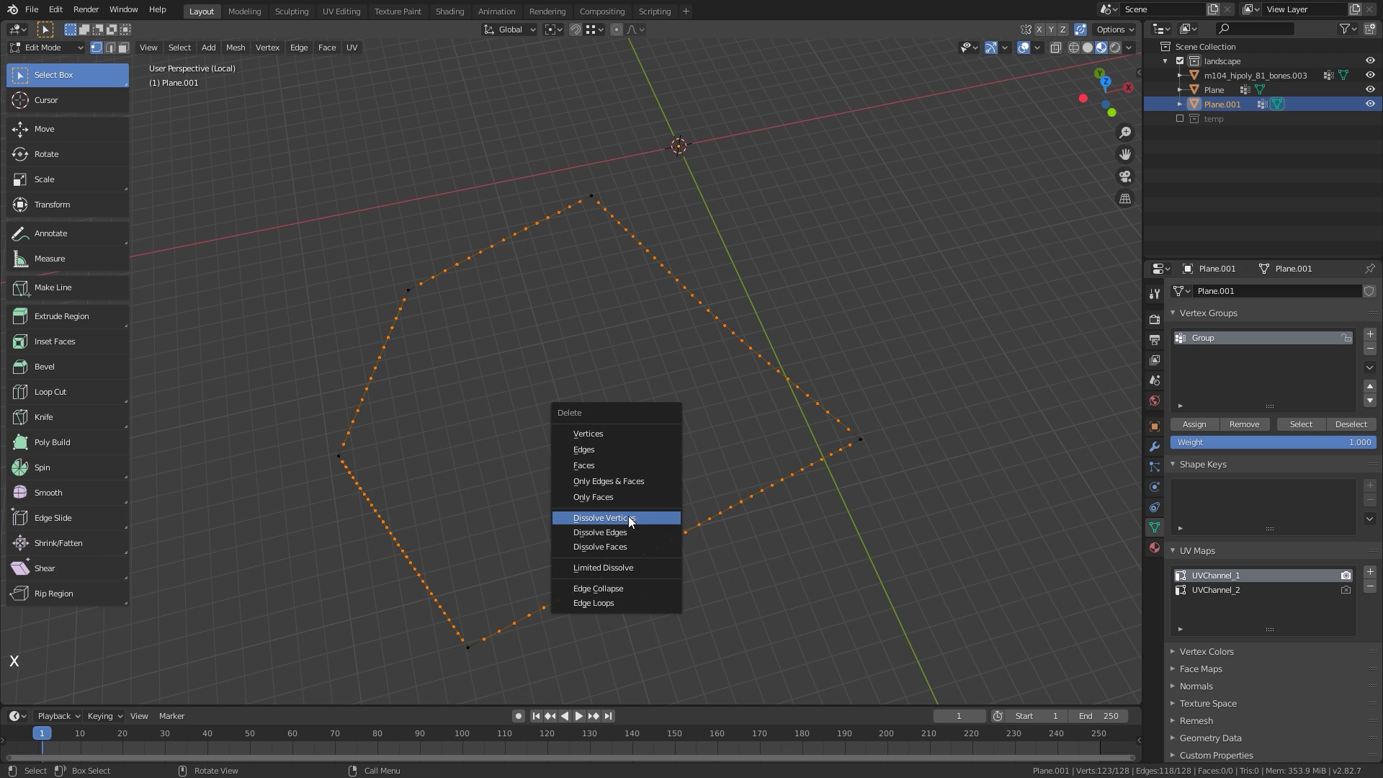
{"action": "left_click", "coordinate": [628, 516]}
Flatten the five-corner outline by scaling all its vertices to 0 along Z, and return to Object Mode
{"action": "middle_click_drag", "start_coordinate": [628, 516], "coordinate": [693, 421]}
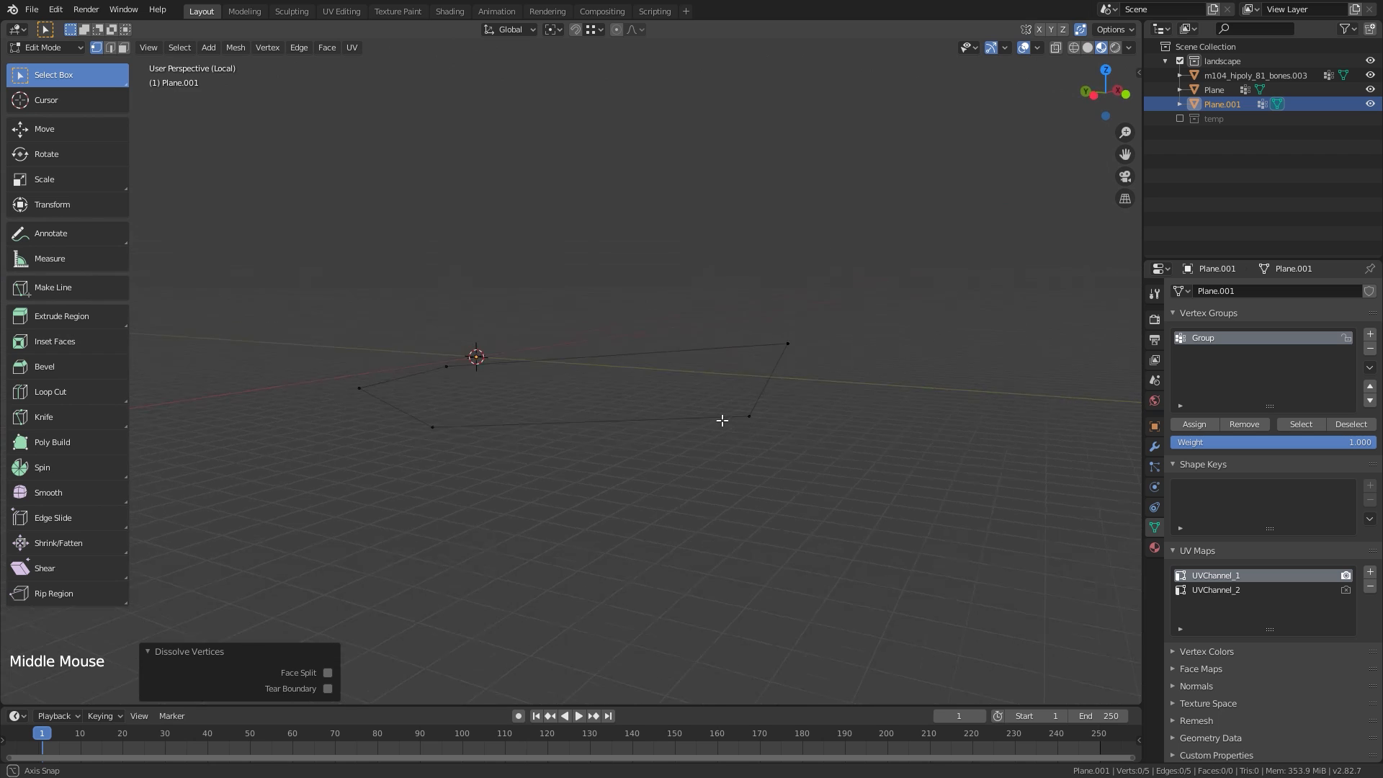
{"action": "key", "text": "a"}
{"action": "key", "text": "s"}
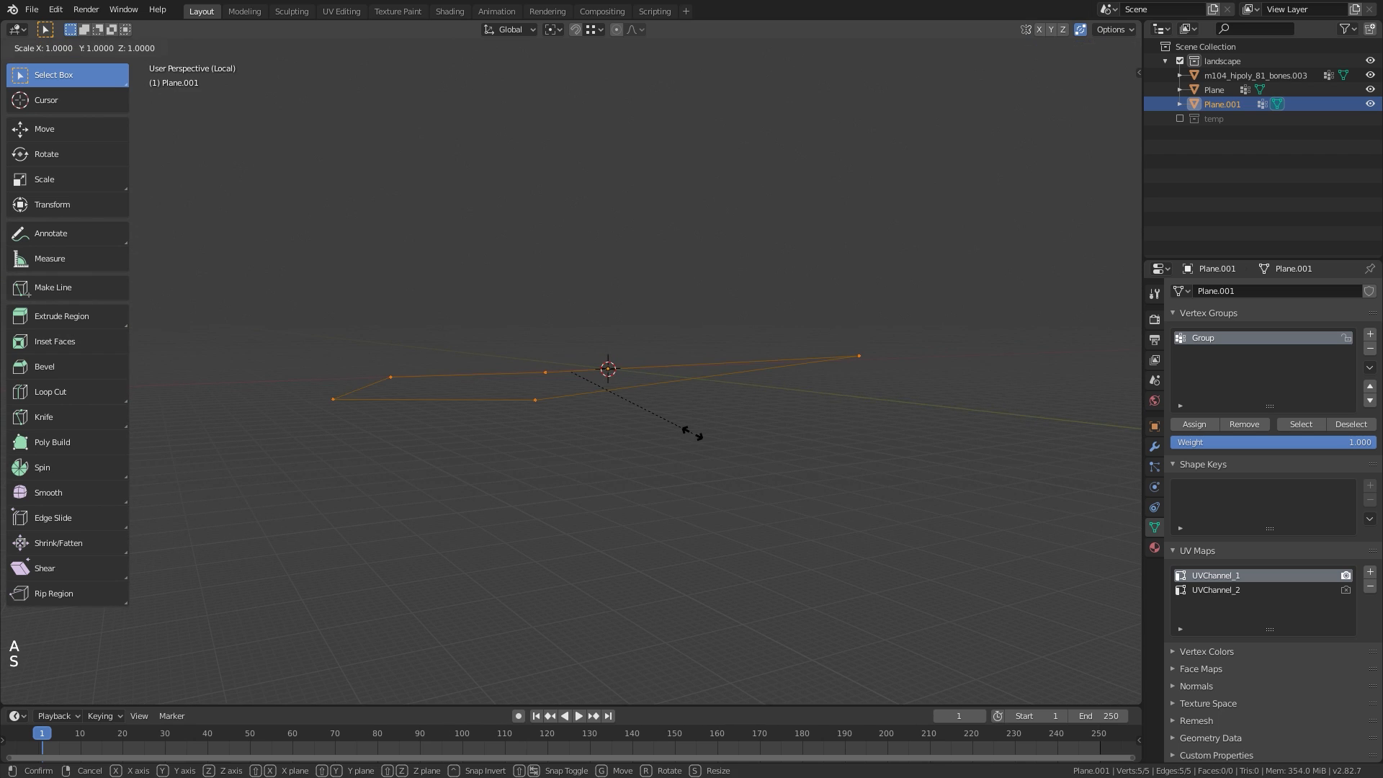
{"action": "type", "text": "z"}
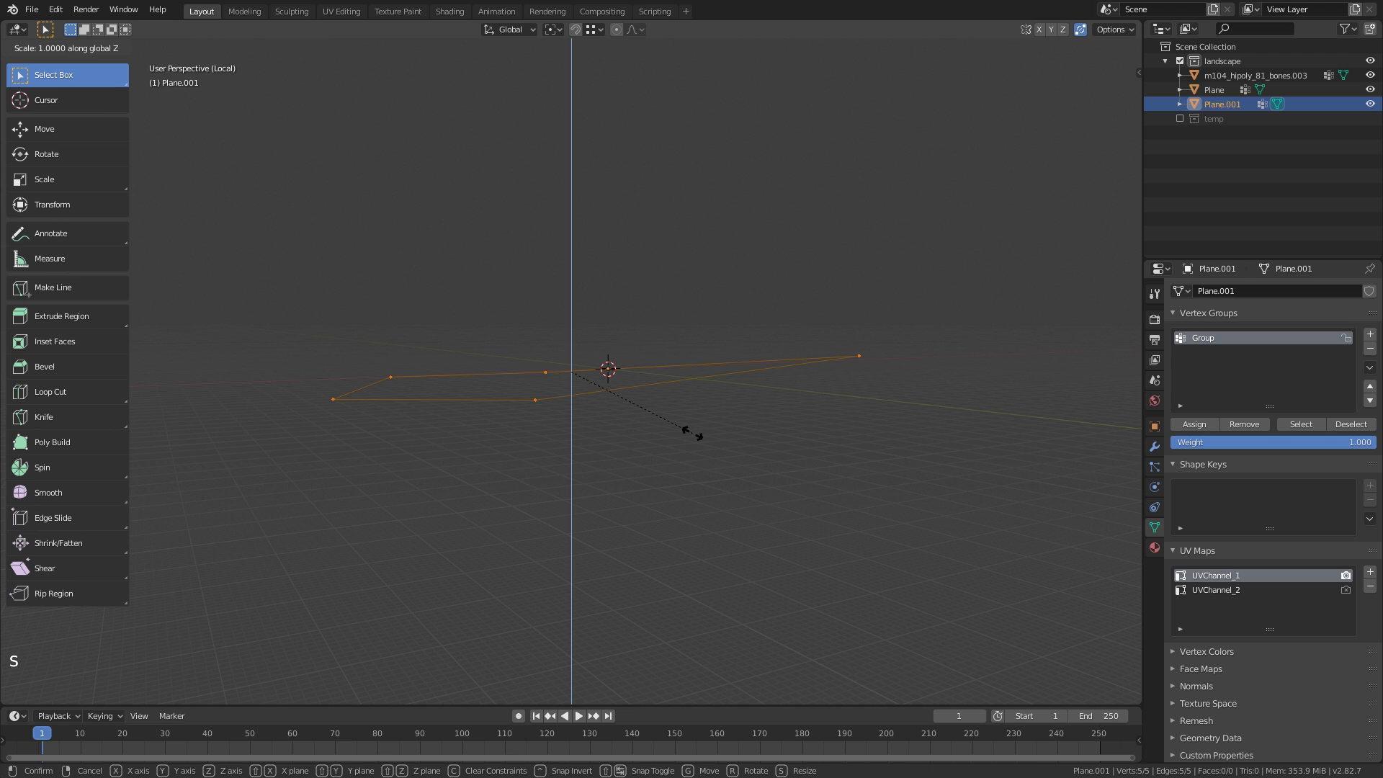
{"action": "type", "text": "0"}
{"action": "key", "text": "Return"}
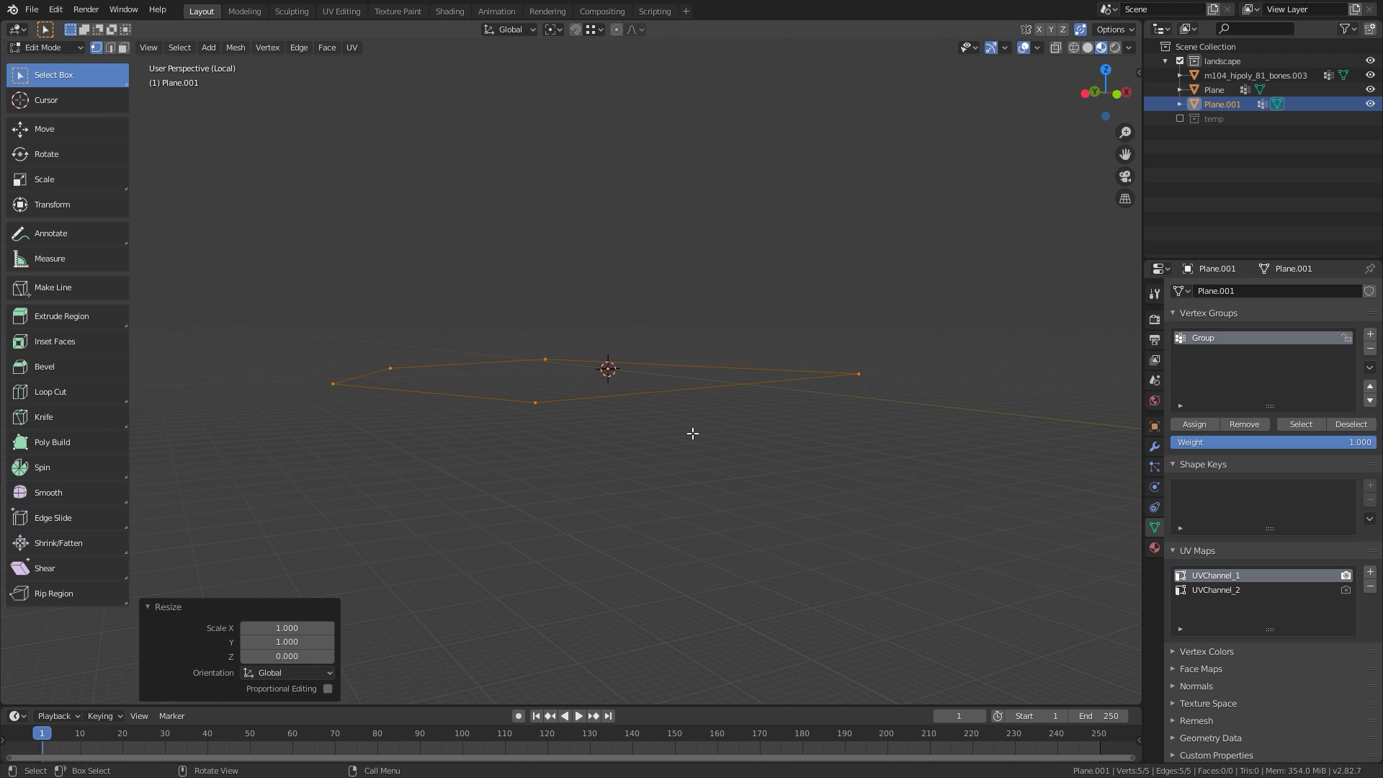
{"action": "middle_click_drag", "start_coordinate": [705, 373], "coordinate": [667, 396]}
{"action": "left_click", "coordinate": [50, 50]}
{"action": "left_click", "coordinate": [68, 45]}
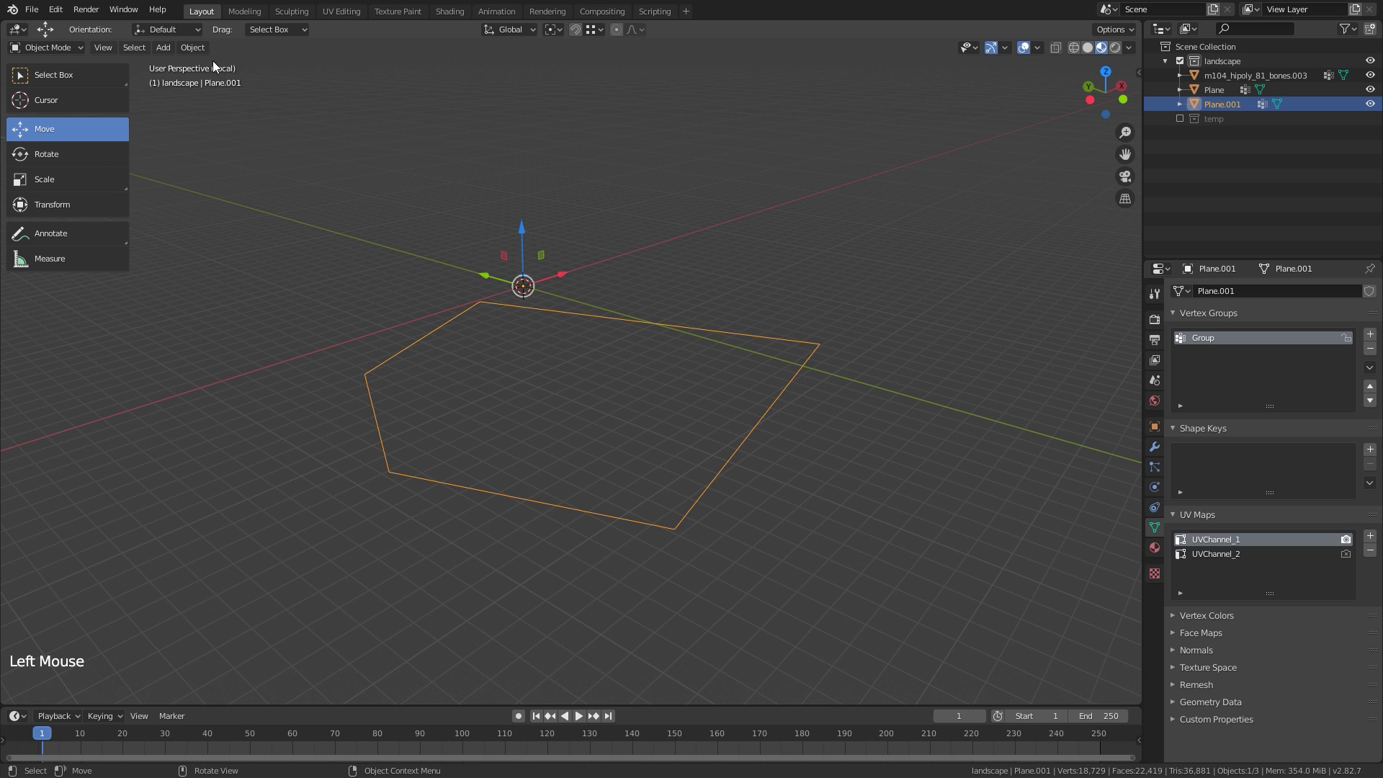
Convert the flattened field outline from a mesh to a curve
{"action": "left_click", "coordinate": [192, 47]}
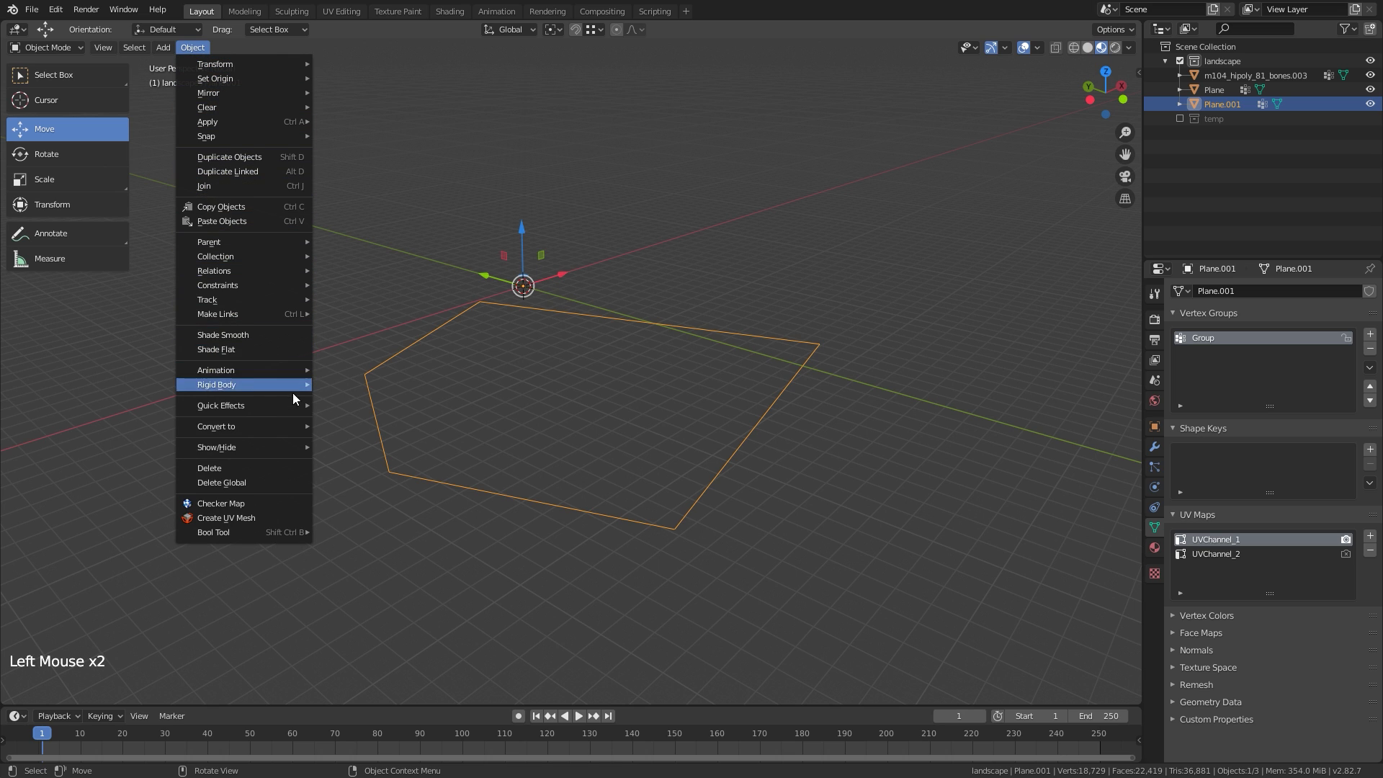
{"action": "mouse_move", "coordinate": [297, 427]}
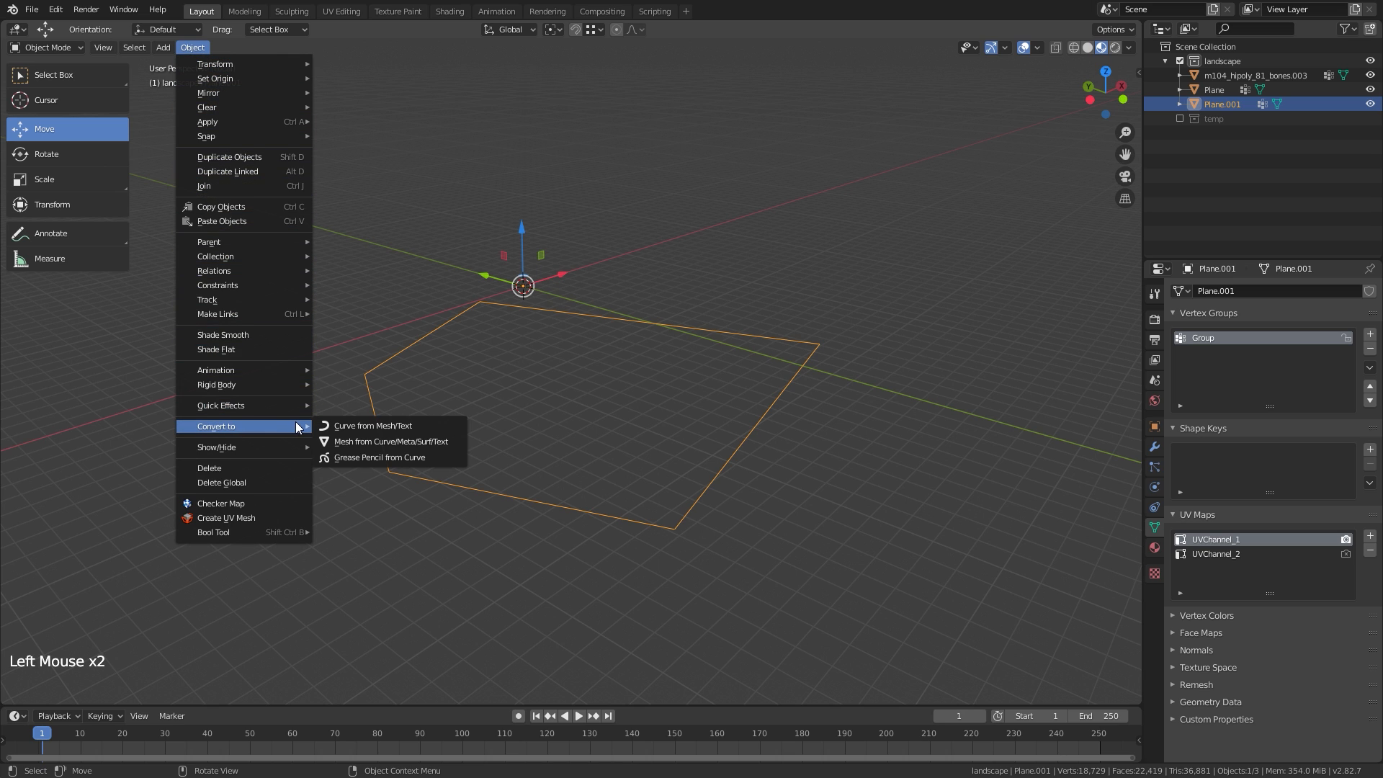
{"action": "left_click", "coordinate": [351, 426]}
{"action": "key", "text": "Tab"}
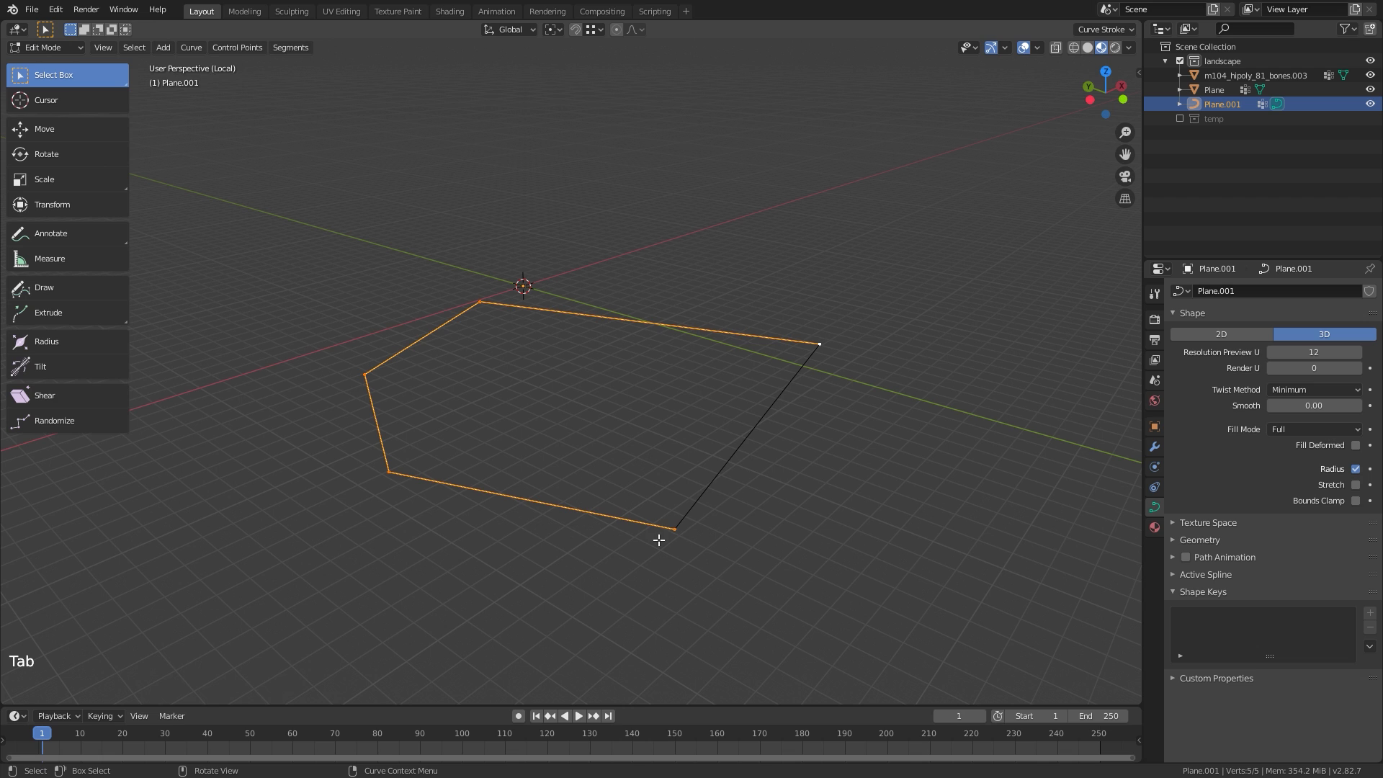
{"action": "left_click", "coordinate": [680, 528]}
{"action": "key", "text": "g"}
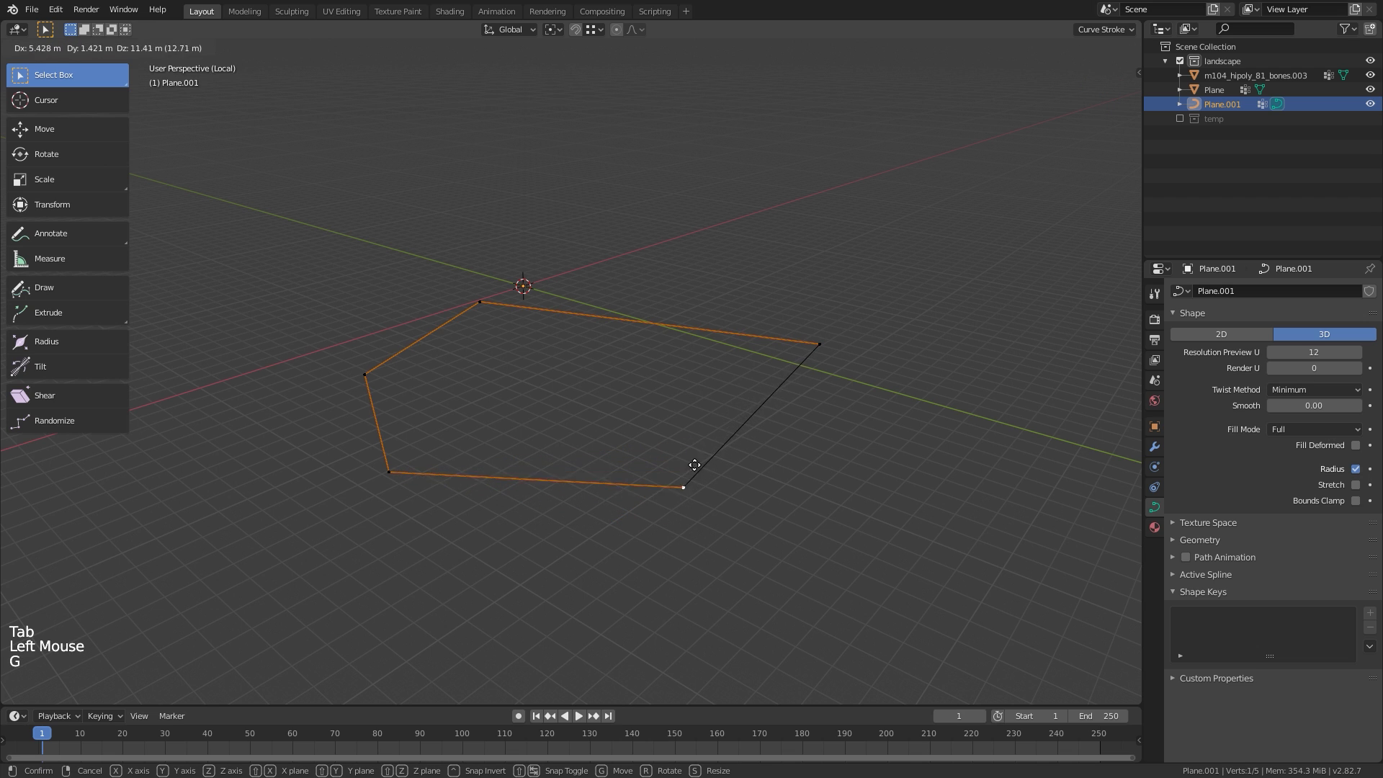
{"action": "key", "text": "Escape"}
{"action": "key", "text": "Tab"}
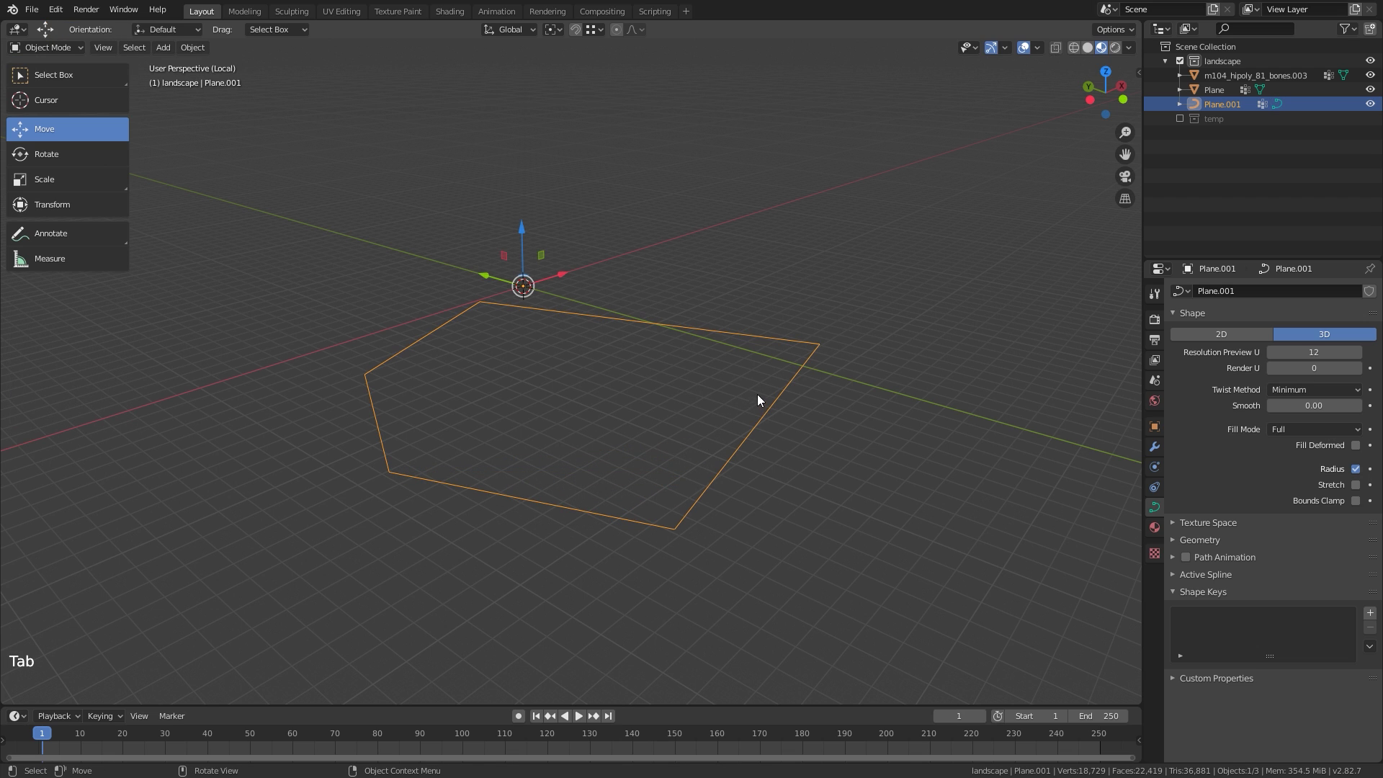
Set the flattened field curve's origin to its geometry
{"action": "right_click", "coordinate": [745, 382]}
{"action": "mouse_move", "coordinate": [746, 382]}
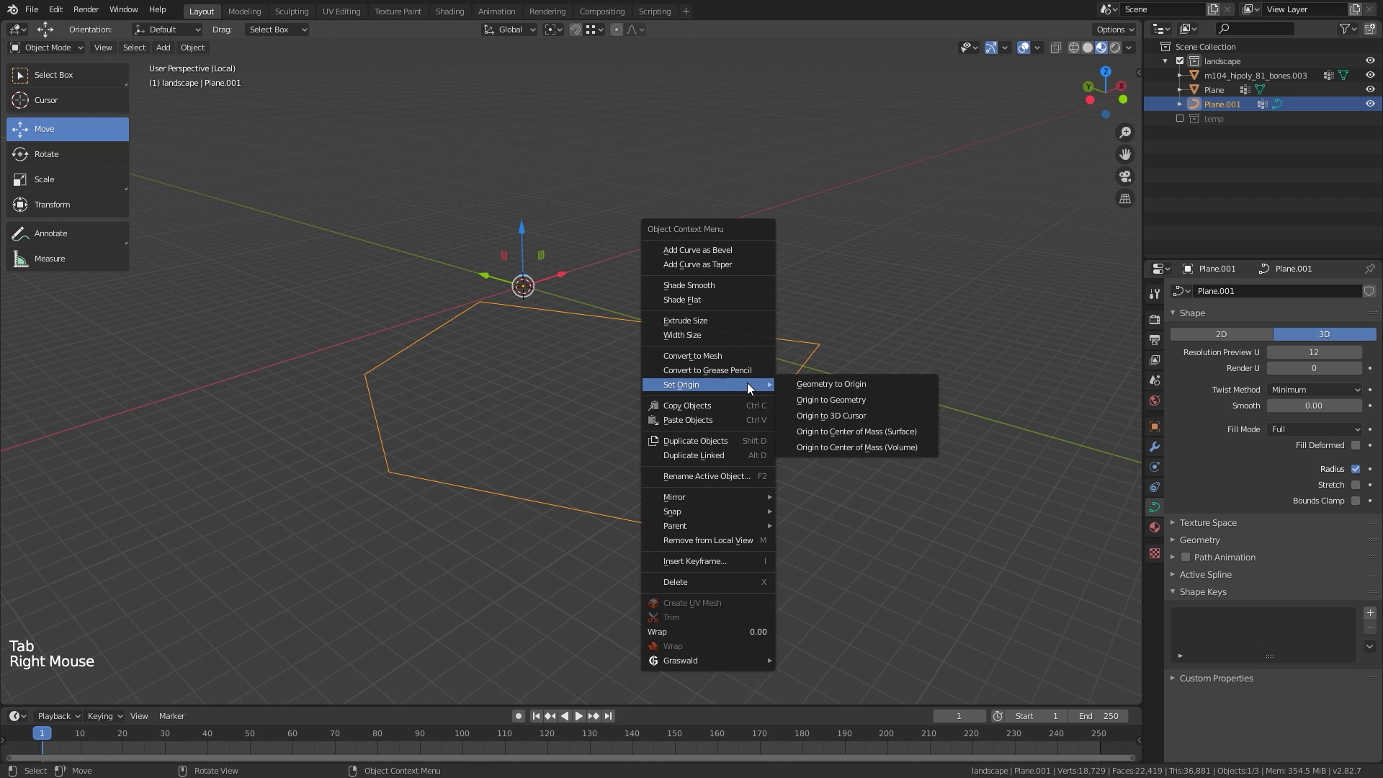
{"action": "left_click", "coordinate": [856, 400]}
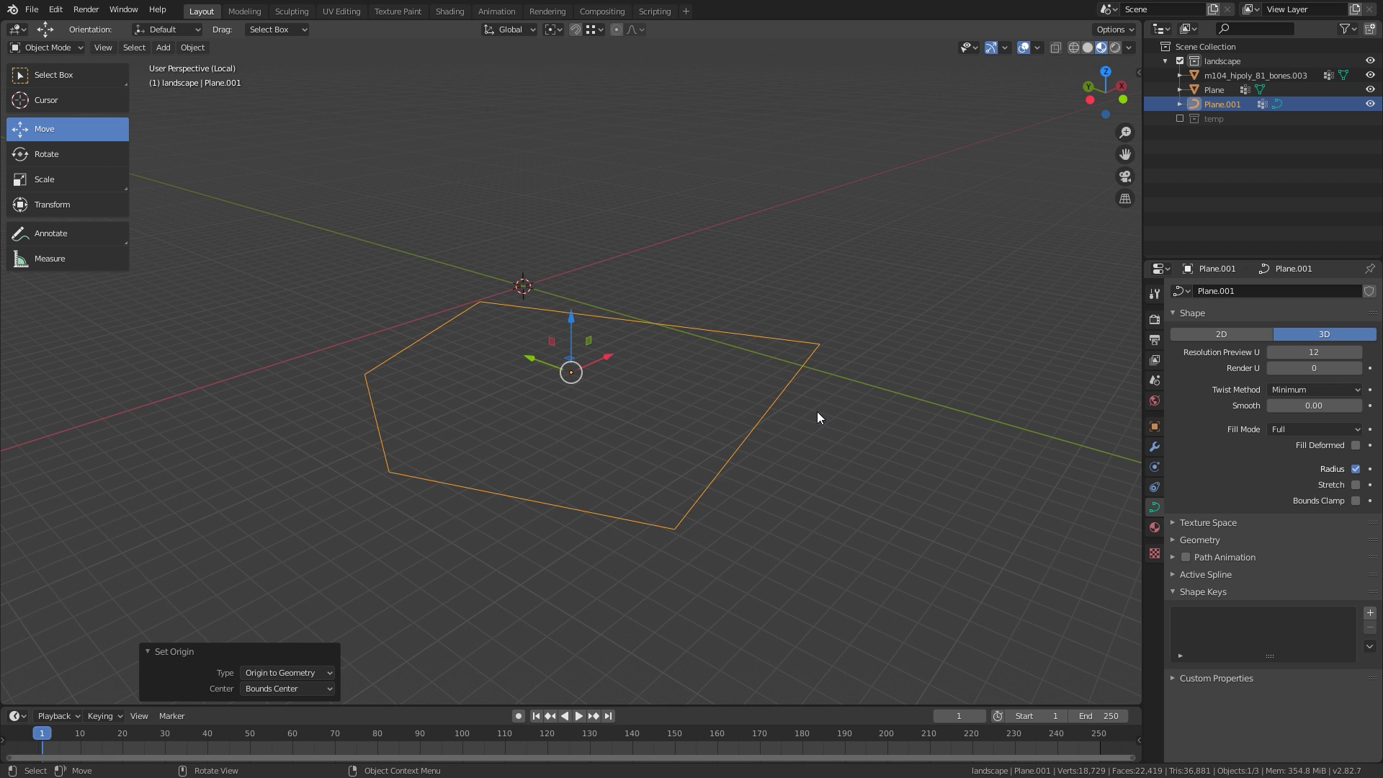
Leave local view and raise the field curve about 17.3 m along Z above the landscape
{"action": "key", "text": "KP_Divide"}
{"action": "middle_click_drag", "start_coordinate": [780, 310], "coordinate": [796, 300]}
{"action": "left_click_drag", "start_coordinate": [354, 276], "coordinate": [353, 221]}
{"action": "middle_click_drag", "start_coordinate": [569, 248], "coordinate": [657, 217], "text": "shift"}
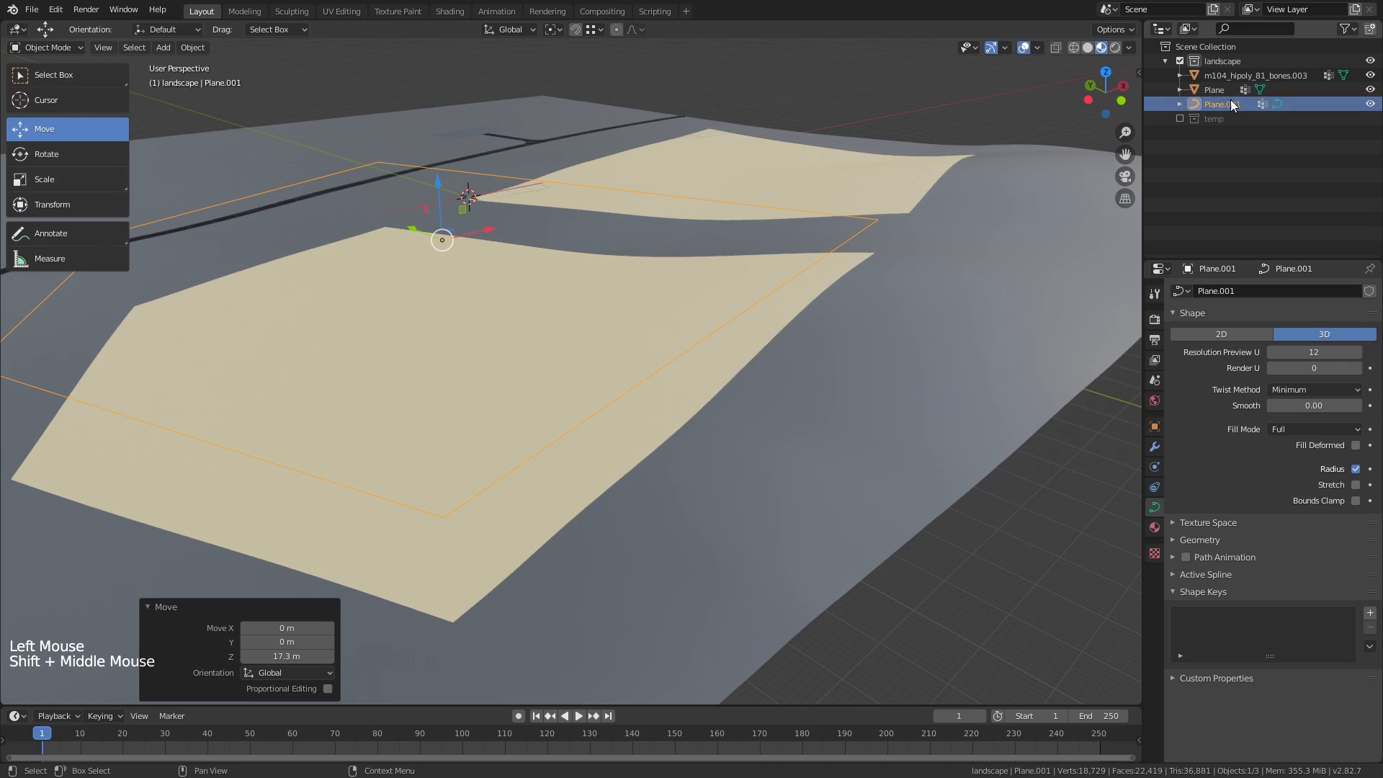
Rename the field curve object as agrofield_1
{"action": "double_click", "coordinate": [1229, 104]}
{"action": "type", "text": "agrofie"}
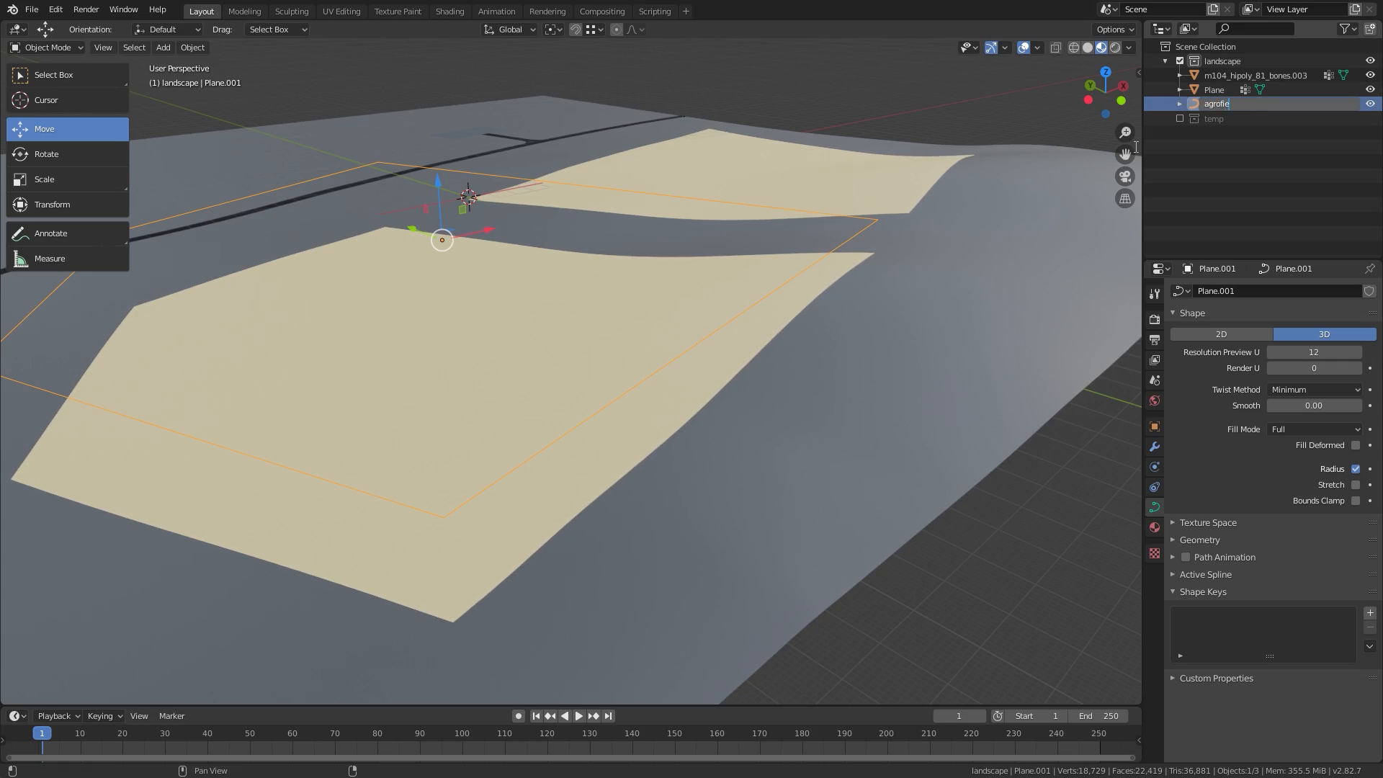
{"action": "type", "text": "ld_1"}
{"action": "key", "text": "Return"}
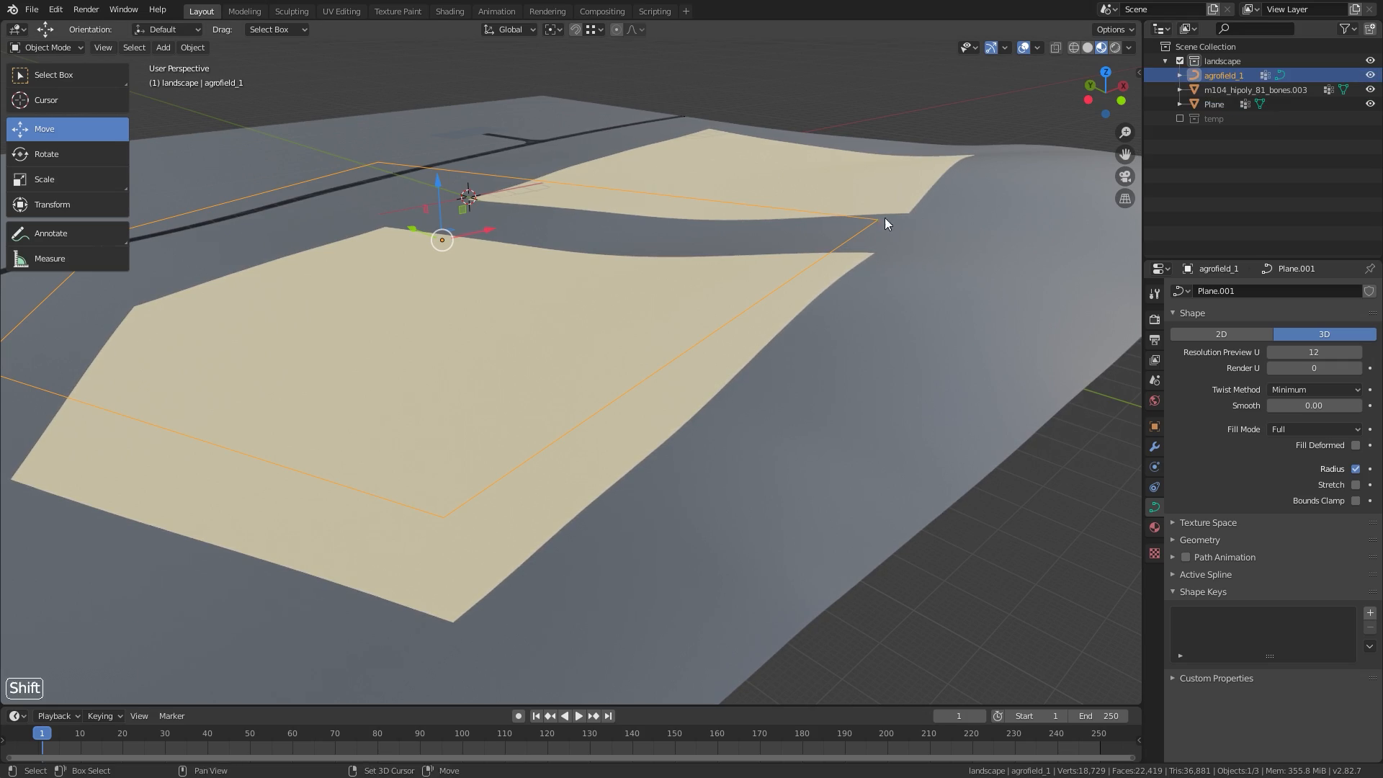
Add a centred loop cut along the border strip of the second field in the landscape mesh
{"action": "middle_click_drag", "start_coordinate": [885, 217], "coordinate": [882, 249], "text": "shift"}
{"action": "middle_click_drag", "start_coordinate": [882, 249], "coordinate": [843, 276]}
{"action": "middle_click_drag", "start_coordinate": [843, 276], "coordinate": [652, 317], "text": "shift"}
{"action": "left_click", "coordinate": [629, 373]}
{"action": "key", "text": "Tab"}
{"action": "key", "text": "ctrl+r"}
{"action": "left_click", "coordinate": [824, 435]}
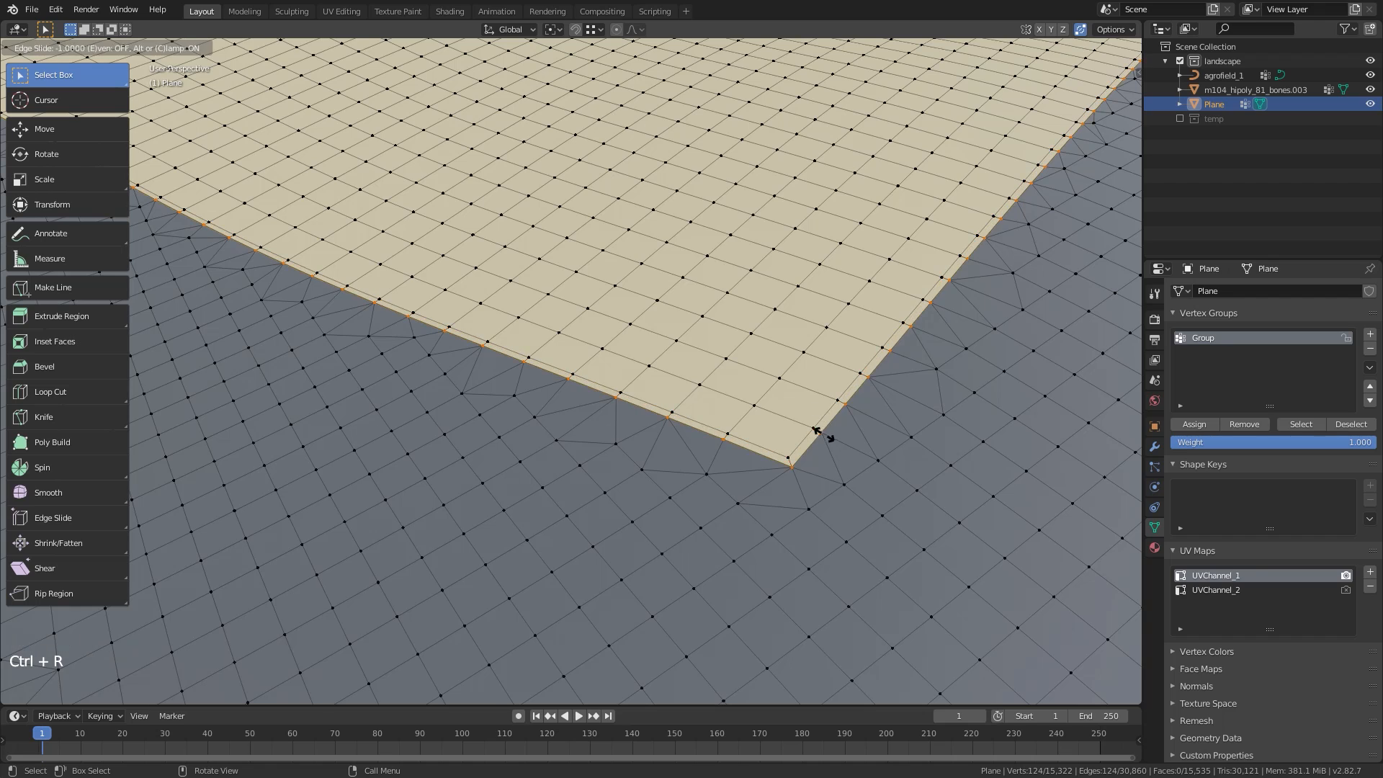
{"action": "right_click", "coordinate": [836, 427]}
Separate the second field's border loop into its own object and isolate it in local view
{"action": "key", "text": "p"}
{"action": "left_click", "coordinate": [852, 414]}
{"action": "key", "text": "Tab"}
{"action": "left_click", "coordinate": [804, 440]}
{"action": "key", "text": "KP_Divide"}
{"action": "middle_click_drag", "start_coordinate": [667, 474], "coordinate": [609, 464]}
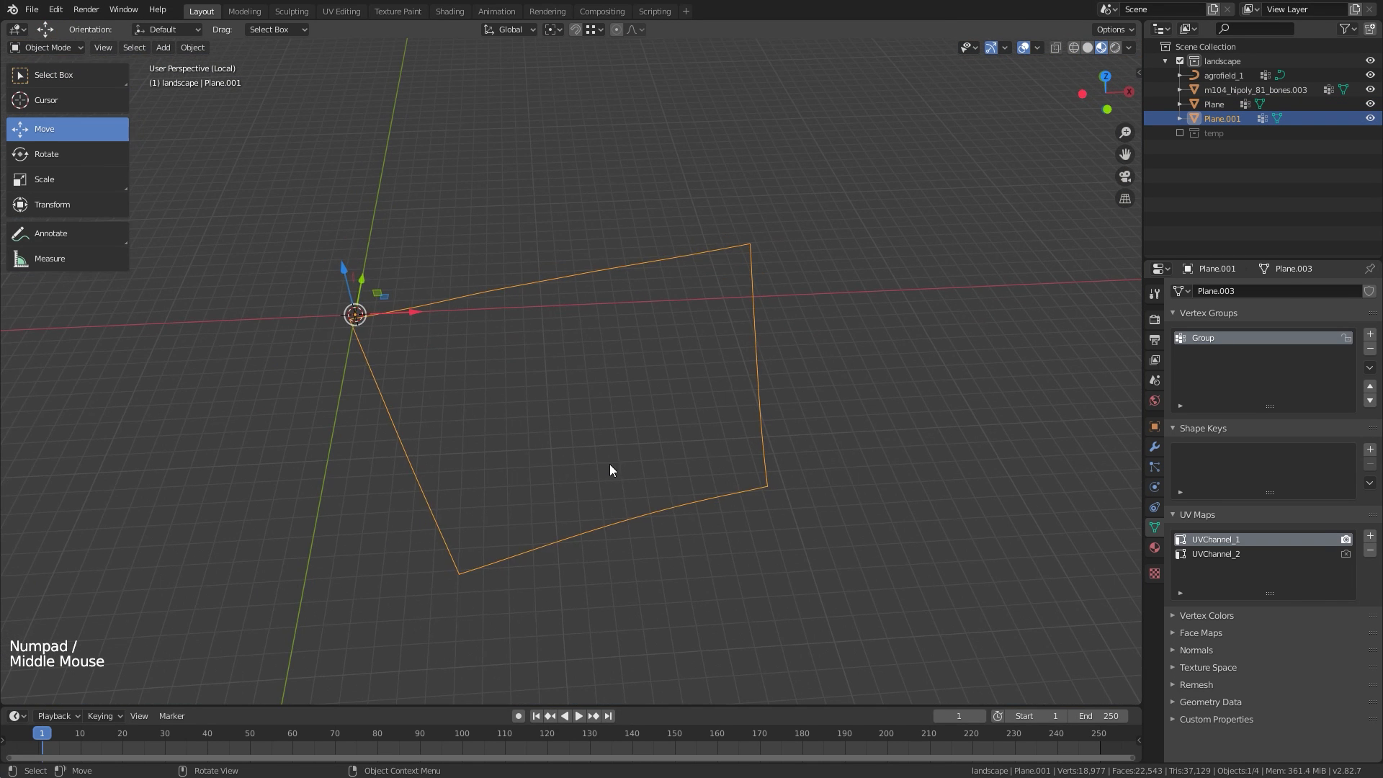
Dissolve all vertices of the second field outline except its four corner vertices
{"action": "key", "text": "Tab"}
{"action": "left_click", "coordinate": [346, 333]}
{"action": "middle_click_drag", "start_coordinate": [347, 346], "coordinate": [363, 408]}
{"action": "left_click", "coordinate": [738, 152], "text": "shift"}
{"action": "left_click", "coordinate": [770, 497], "text": "shift"}
{"action": "left_click", "coordinate": [507, 629], "text": "shift"}
{"action": "key", "text": "ctrl+i"}
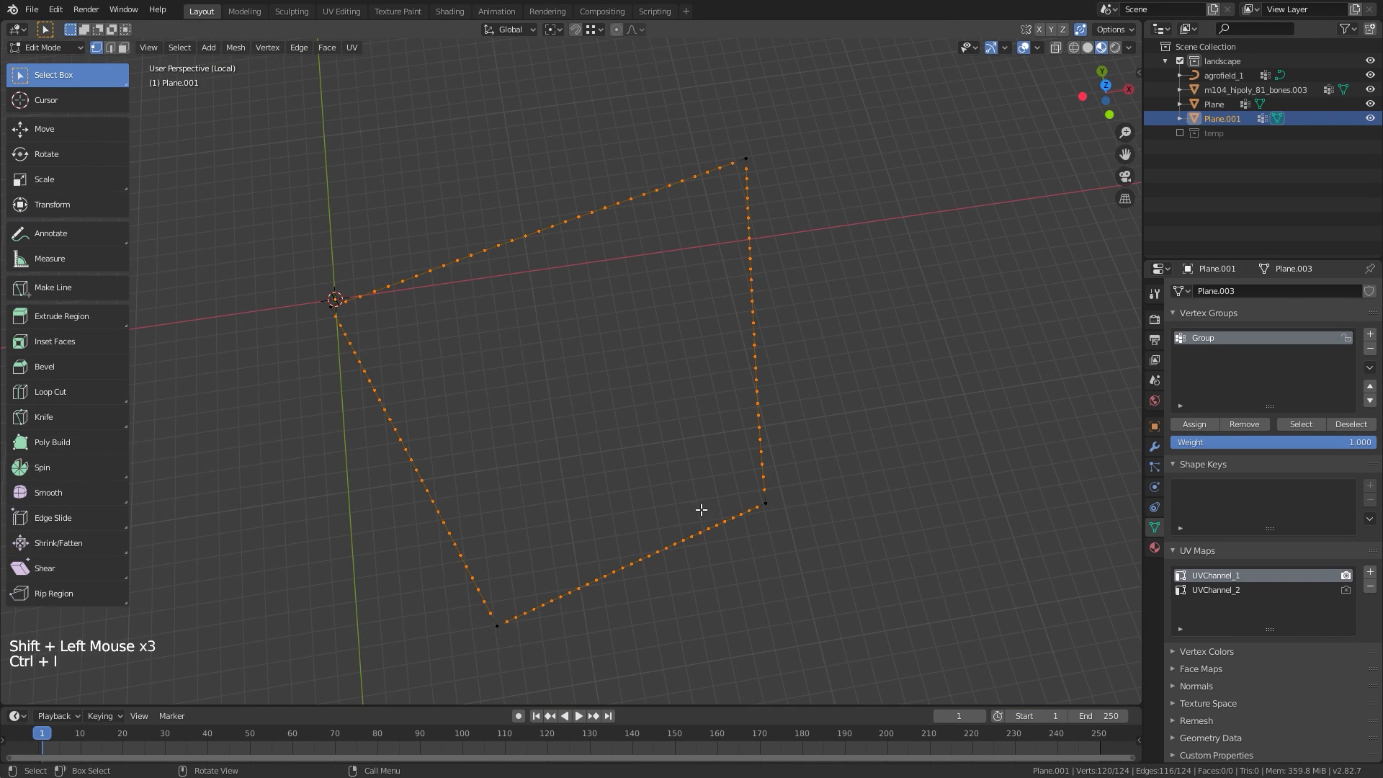
{"action": "key", "text": "x"}
{"action": "left_click", "coordinate": [710, 504]}
Flatten the four-corner outline by scaling all its vertices to 0 along Z, and return to Object Mode
{"action": "middle_click_drag", "start_coordinate": [710, 504], "coordinate": [474, 284]}
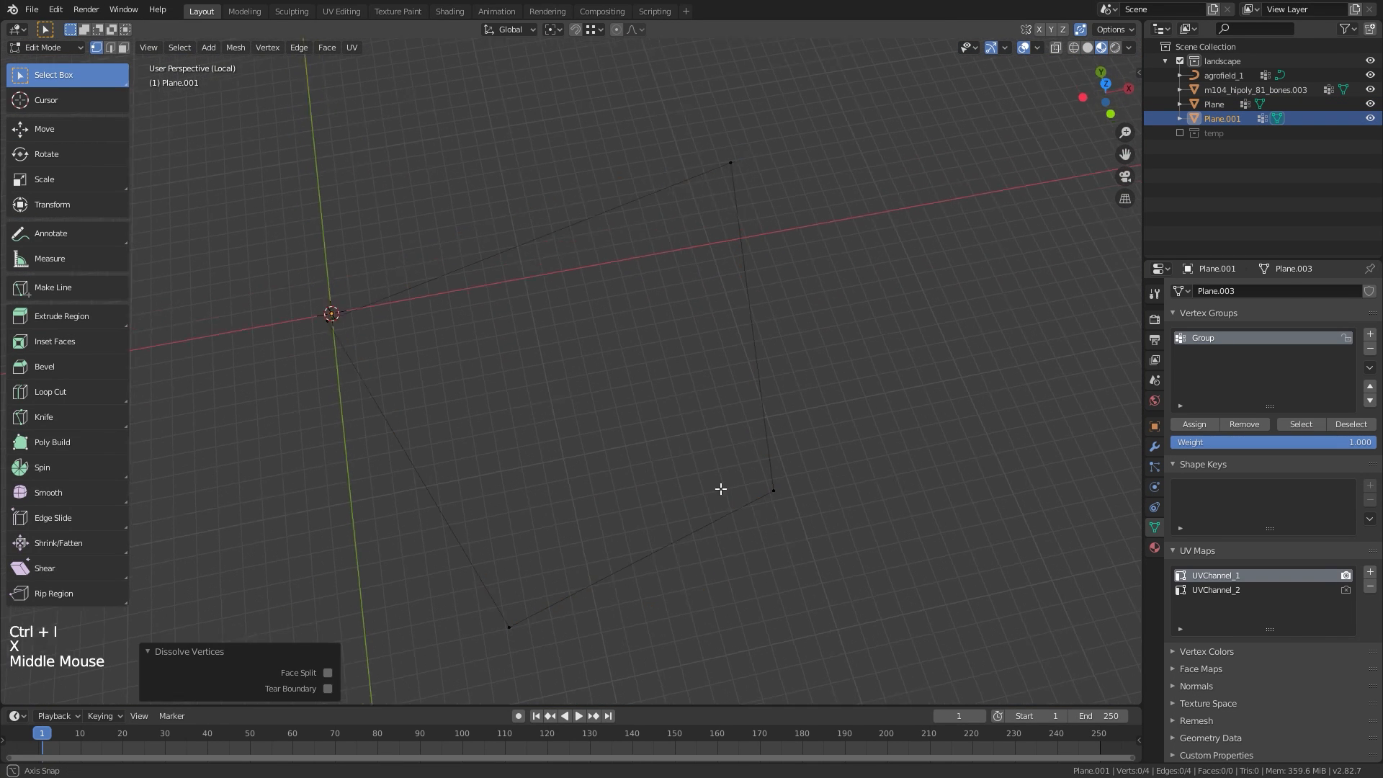
{"action": "key", "text": "a"}
{"action": "key", "text": "s"}
{"action": "key", "text": "z"}
{"action": "key", "text": "0"}
{"action": "key", "text": "Return"}
{"action": "left_click", "coordinate": [47, 48]}
{"action": "left_click", "coordinate": [47, 67]}
Convert the four-corner outline from a mesh to a curve and set its origin to its geometry
{"action": "left_click", "coordinate": [192, 48]}
{"action": "mouse_move", "coordinate": [273, 427]}
{"action": "left_click", "coordinate": [371, 426]}
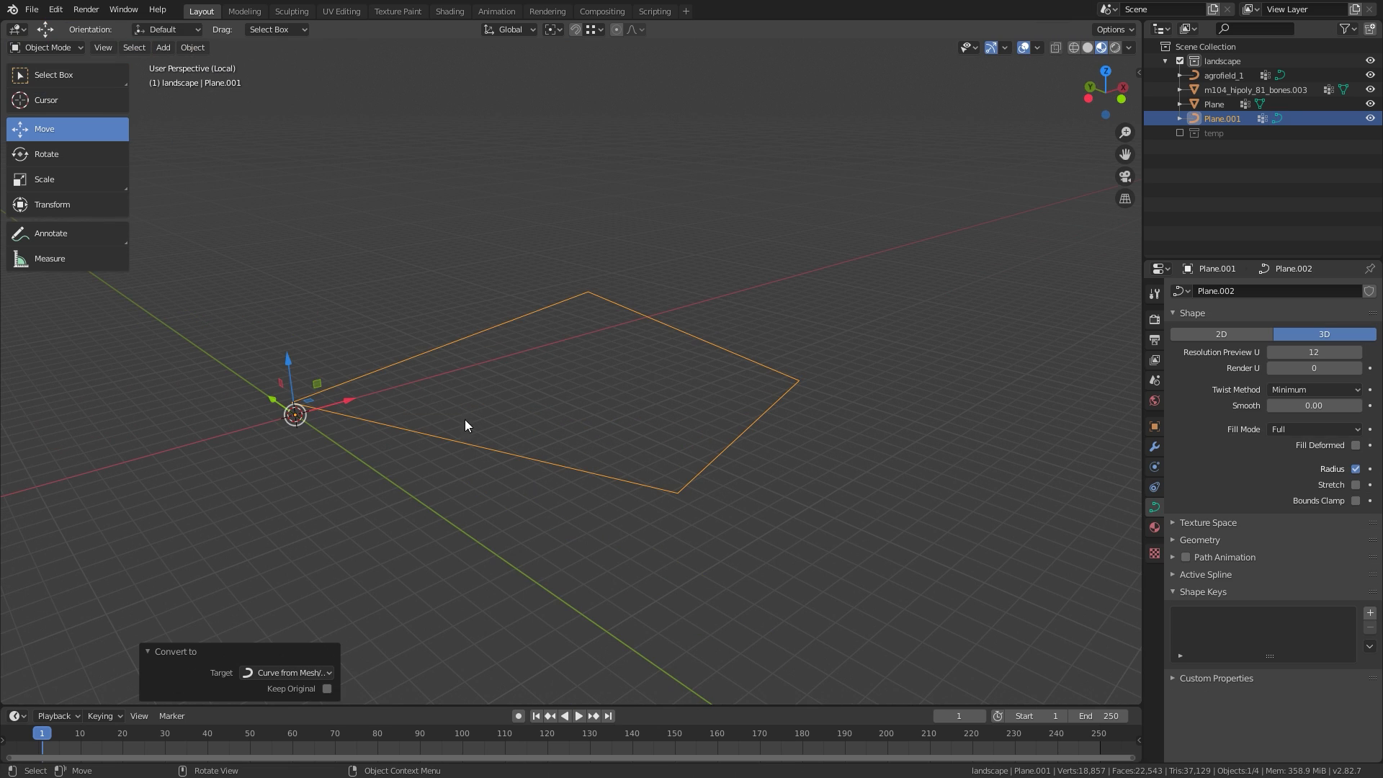
{"action": "right_click", "coordinate": [708, 375]}
{"action": "mouse_move", "coordinate": [709, 374]}
{"action": "left_click", "coordinate": [797, 392]}
Rename the second field curve as agrofield_2, reusing the name of the first field curve
{"action": "double_click", "coordinate": [1224, 77]}
{"action": "key", "text": "ctrl+c"}
{"action": "double_click", "coordinate": [1223, 119]}
{"action": "key", "text": "ctrl+v"}
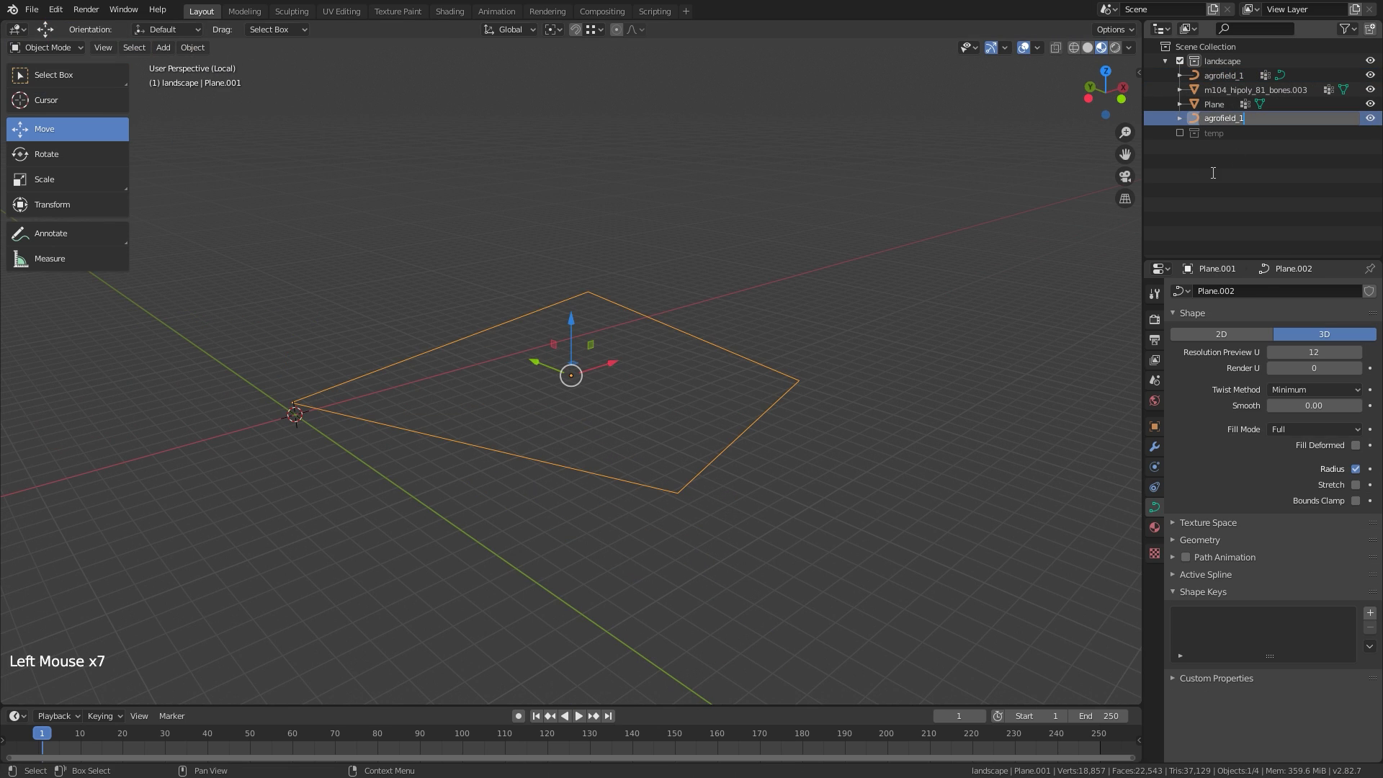
{"action": "key", "text": "BackSpace"}
{"action": "type", "text": "2"}
{"action": "key", "text": "Return"}
Leave local view and raise the agrofield_2 curve along Z above the landscape
{"action": "key", "text": "KP_Divide"}
{"action": "middle_click_drag", "start_coordinate": [788, 440], "coordinate": [682, 300], "text": "ctrl"}
{"action": "key", "text": "q"}
{"action": "left_click", "coordinate": [663, 392]}
{"action": "key", "text": "g"}
{"action": "key", "text": "z"}
{"action": "middle_click_drag", "start_coordinate": [666, 389], "coordinate": [772, 324]}
{"action": "left_click", "coordinate": [752, 256]}
Delete the extra edge loop along the first field's border in the landscape mesh
{"action": "middle_click_drag", "start_coordinate": [772, 310], "coordinate": [768, 382], "text": "ctrl"}
{"action": "middle_click_drag", "start_coordinate": [735, 389], "coordinate": [782, 332], "text": "shift"}
{"action": "left_click", "coordinate": [781, 469]}
{"action": "key", "text": "Tab"}
{"action": "middle_click_drag", "start_coordinate": [775, 476], "coordinate": [784, 317], "text": "shift"}
{"action": "key", "text": "2"}
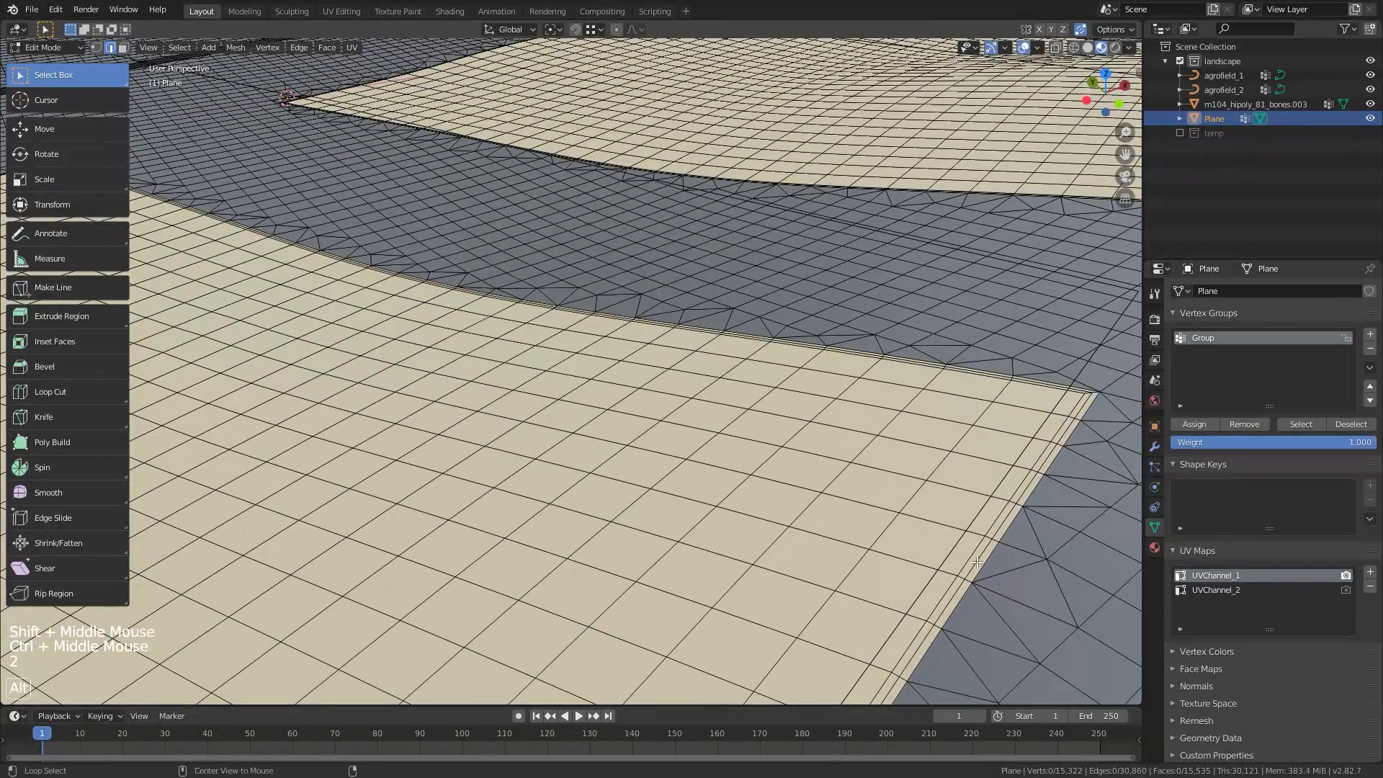
{"action": "left_click", "coordinate": [997, 551], "text": "alt"}
{"action": "key", "text": "x"}
{"action": "left_click", "coordinate": [965, 634]}
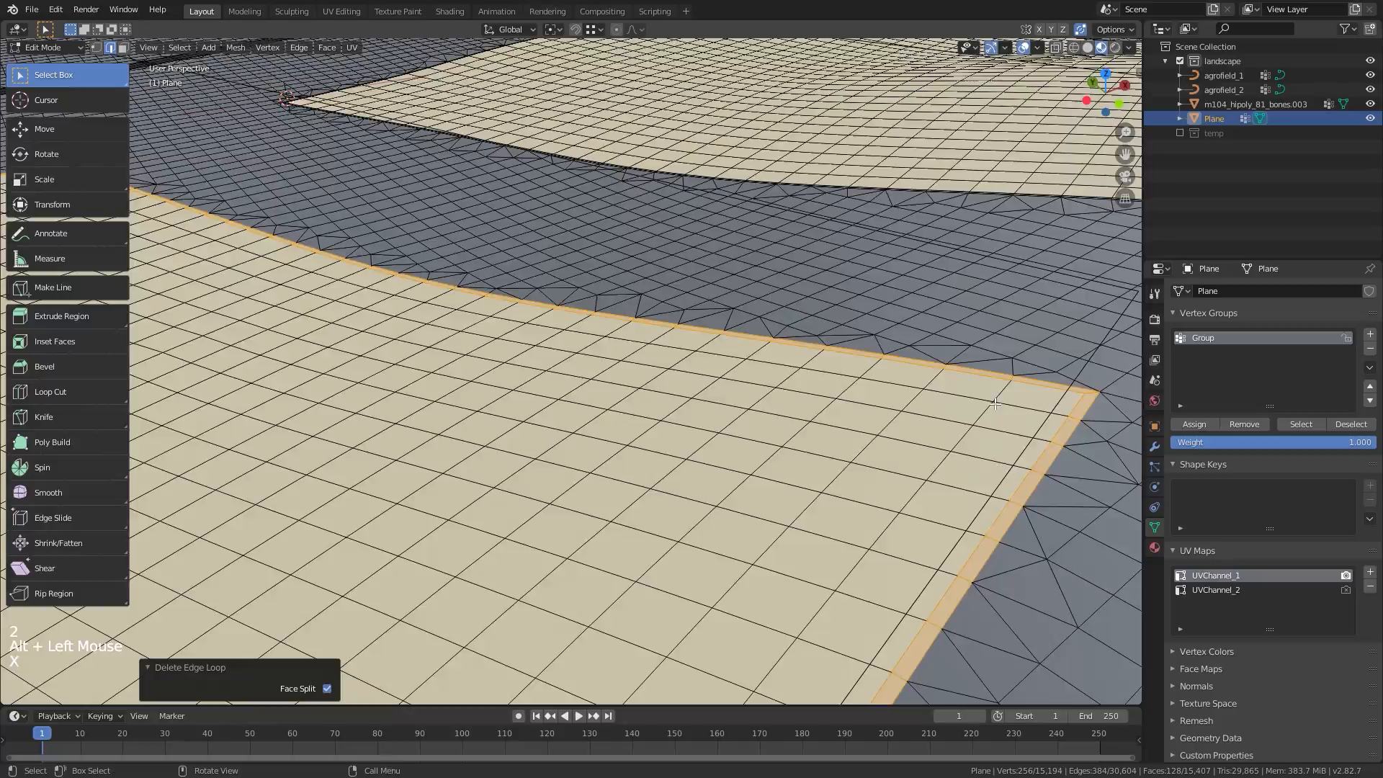
Delete the extra edge loop along the second field's border and return to Object Mode
{"action": "middle_click_drag", "start_coordinate": [966, 634], "coordinate": [652, 439], "text": "shift"}
{"action": "middle_click_drag", "start_coordinate": [652, 439], "coordinate": [764, 523], "text": "ctrl"}
{"action": "left_click", "coordinate": [817, 572], "text": "alt"}
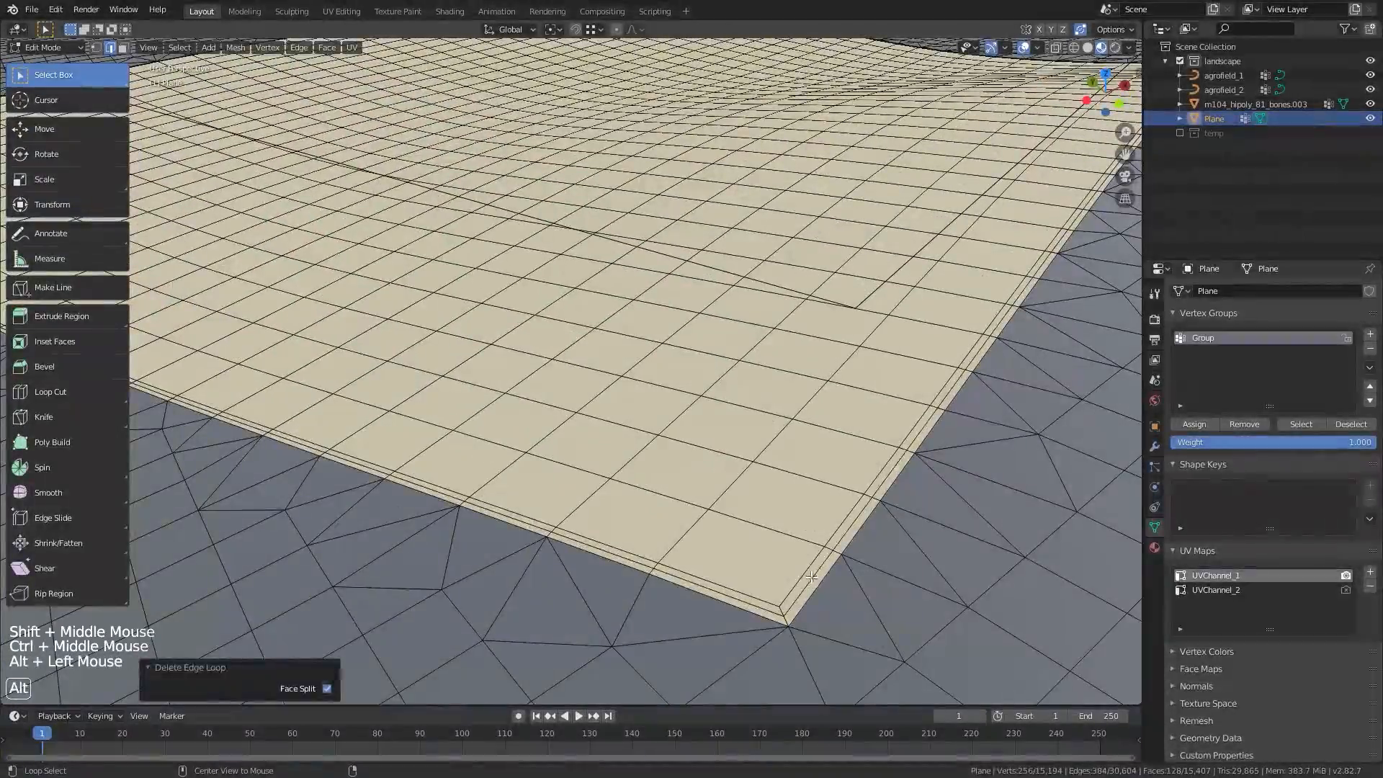
{"action": "key", "text": "x"}
{"action": "left_click", "coordinate": [812, 571]}
{"action": "middle_click_drag", "start_coordinate": [811, 571], "coordinate": [922, 518], "text": "ctrl"}
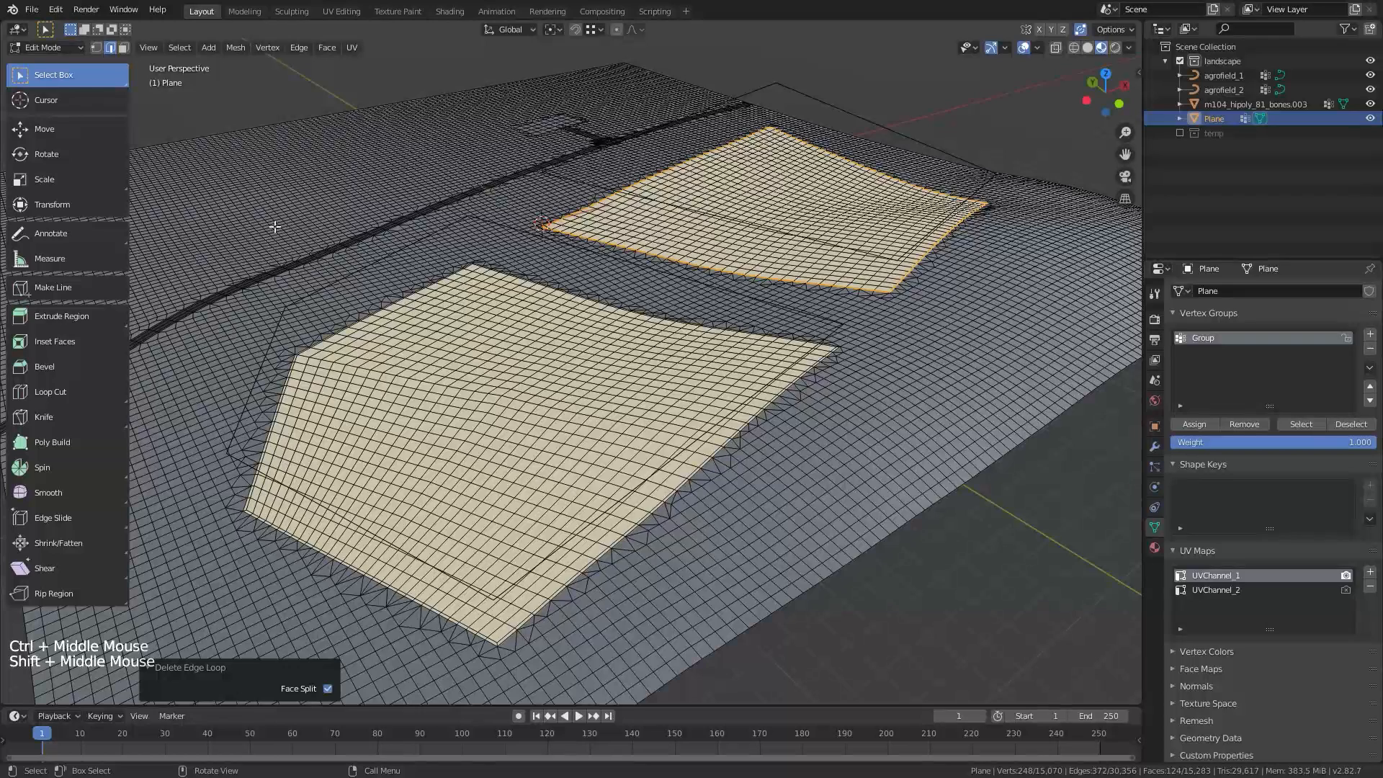
{"action": "left_click", "coordinate": [61, 48]}
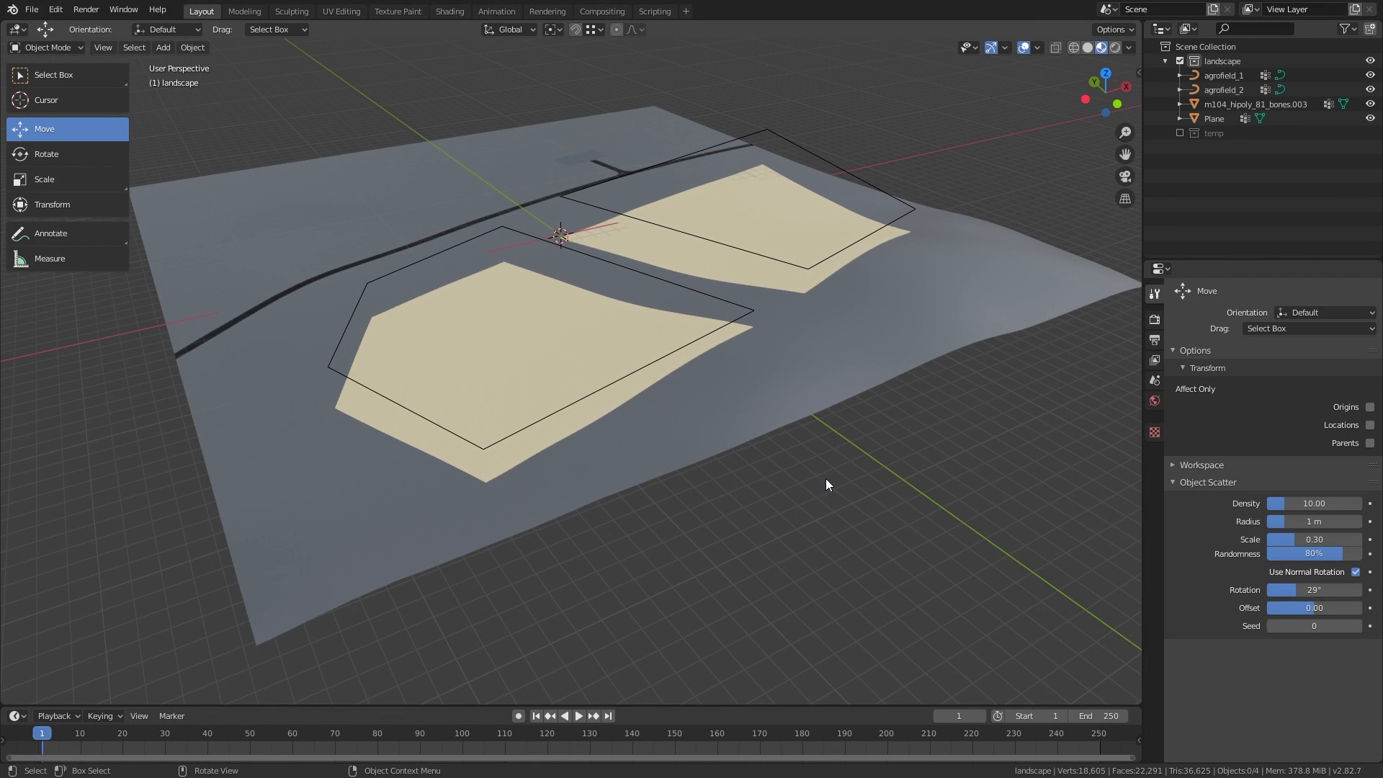
Add a camera at the 3D cursor and raise it about 2.06 m along Z
{"action": "key", "text": "shift+a"}
{"action": "left_click", "coordinate": [816, 479]}
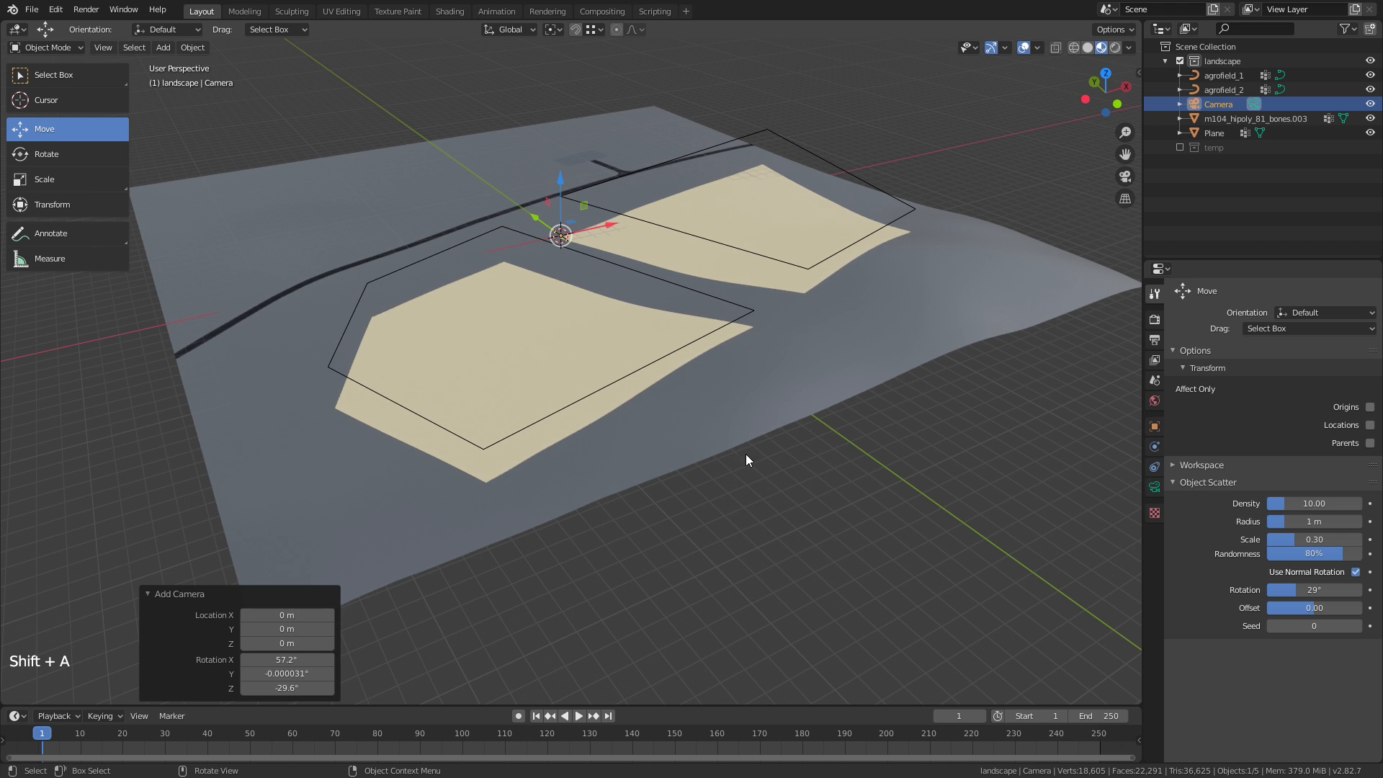
{"action": "key", "text": "q"}
{"action": "middle_click_drag", "start_coordinate": [726, 454], "coordinate": [764, 418]}
{"action": "middle_click_drag", "start_coordinate": [763, 418], "coordinate": [568, 300], "text": "ctrl"}
{"action": "left_click_drag", "start_coordinate": [571, 310], "coordinate": [571, 52]}
{"action": "middle_click_drag", "start_coordinate": [596, 301], "coordinate": [611, 274]}
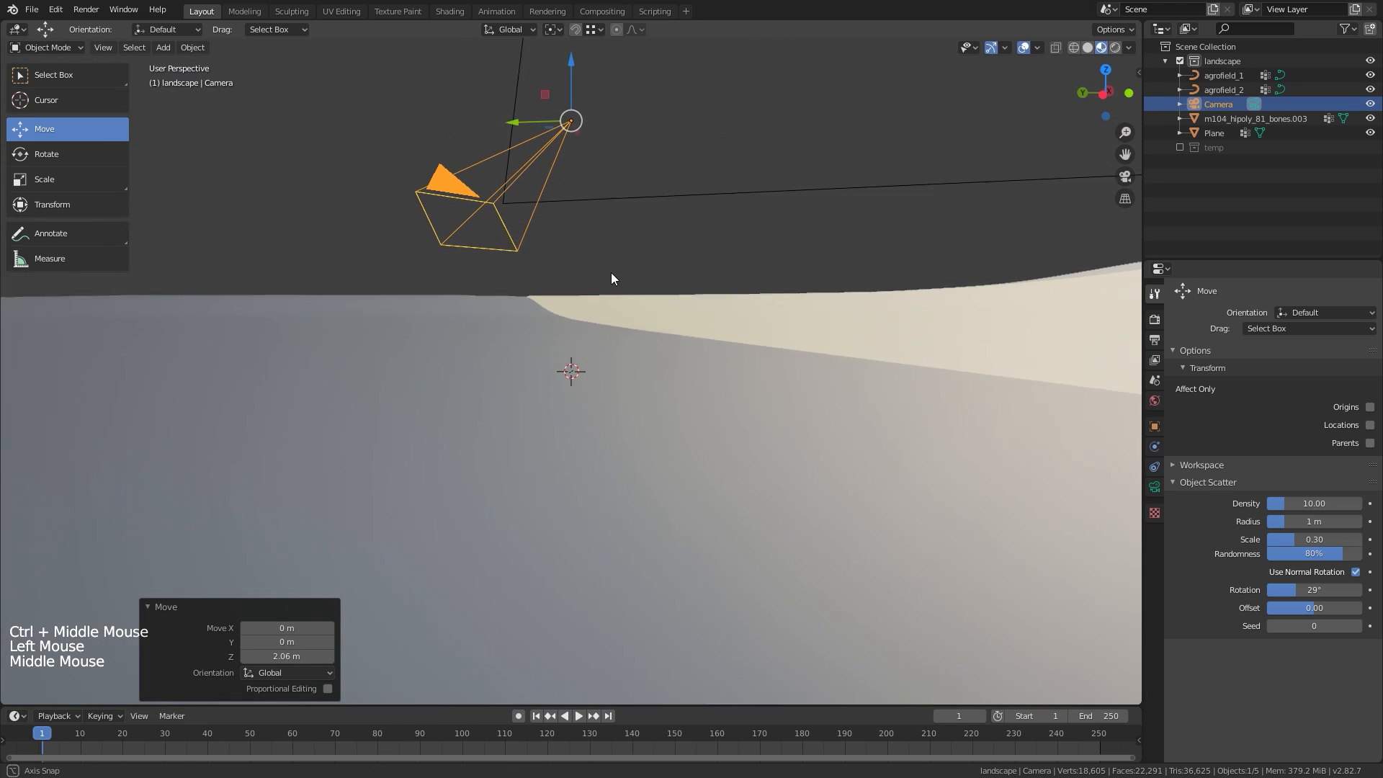
Set the render output resolution to 2048 by 2048 px
{"action": "left_click", "coordinate": [1154, 340]}
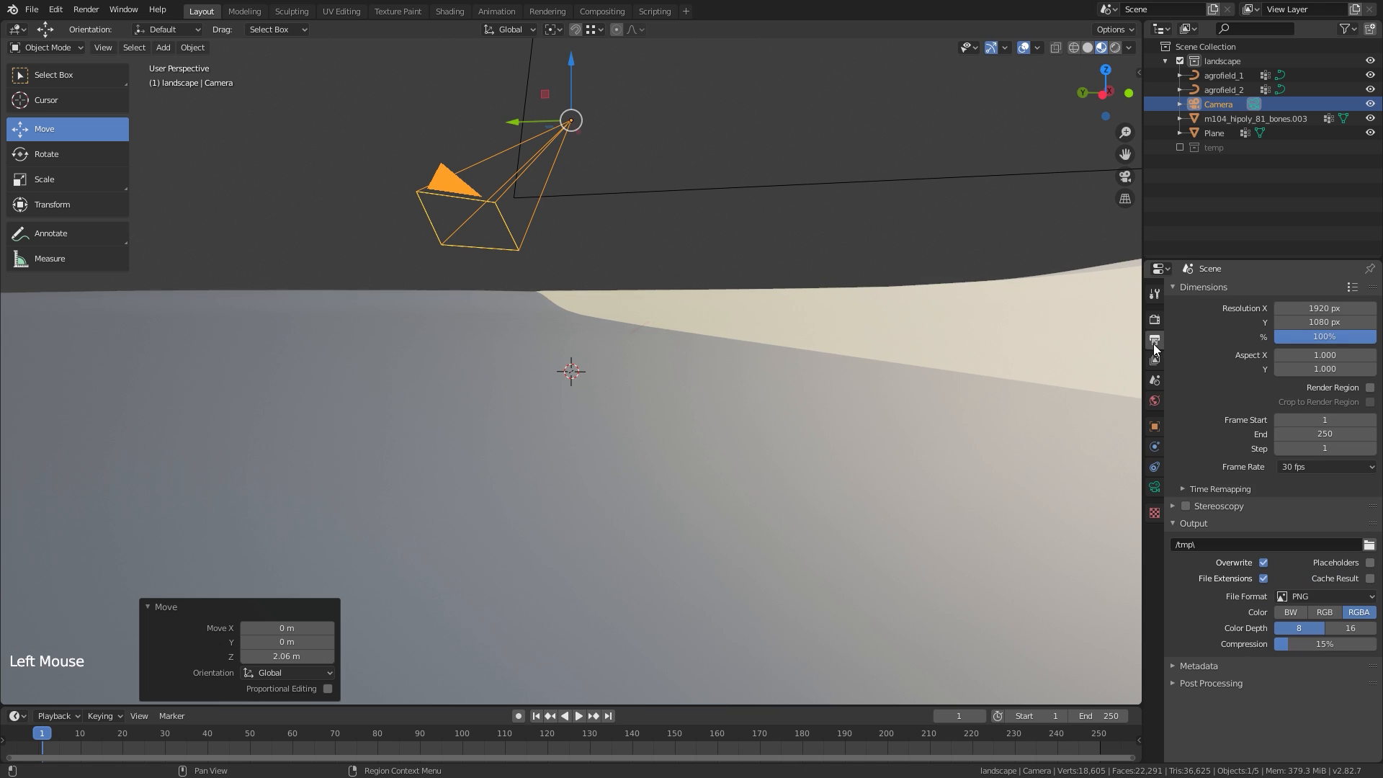
{"action": "left_click", "coordinate": [1331, 309]}
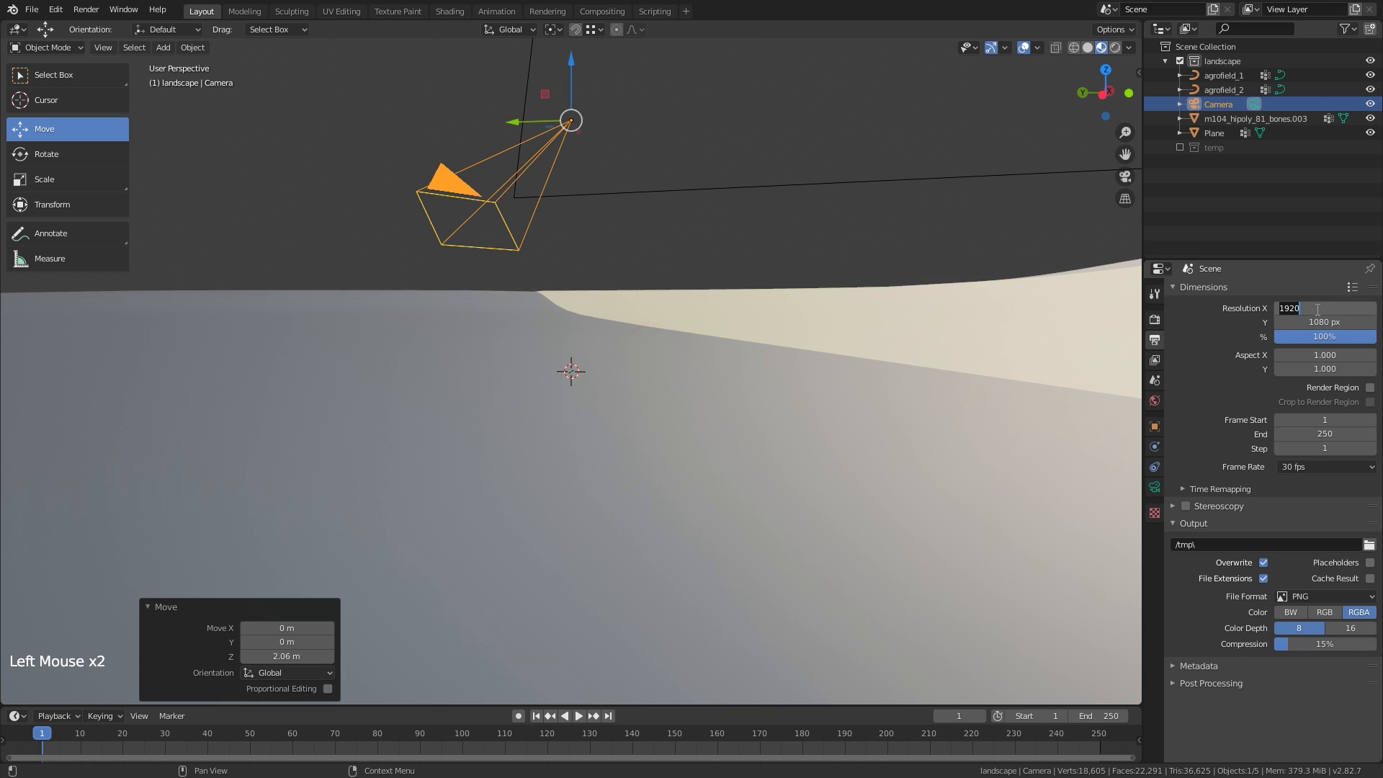
{"action": "type", "text": "2048"}
{"action": "key", "text": "Tab"}
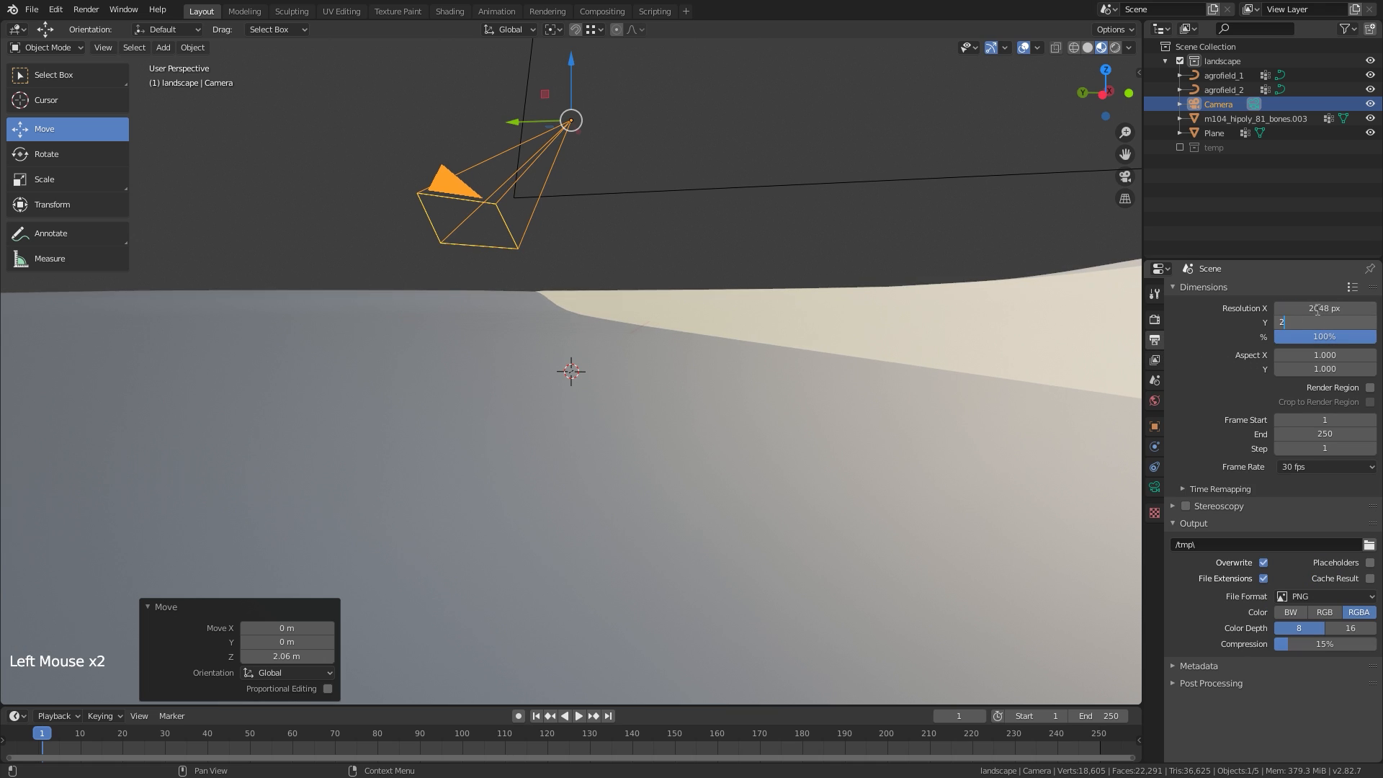
{"action": "type", "text": "2048"}
{"action": "key", "text": "Return"}
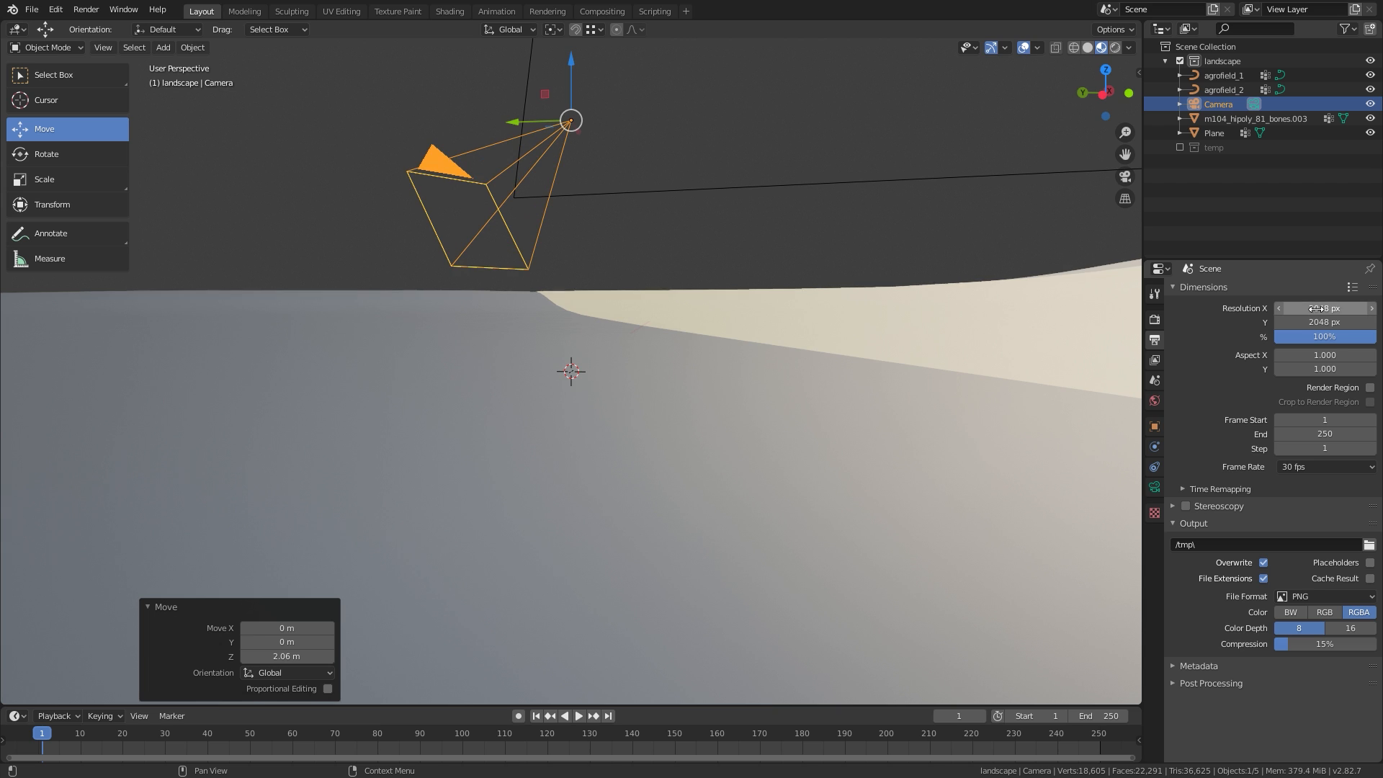
Clear the camera's rotation so it points straight down, and look through it
{"action": "middle_click_drag", "start_coordinate": [531, 252], "coordinate": [520, 292], "text": "ctrl"}
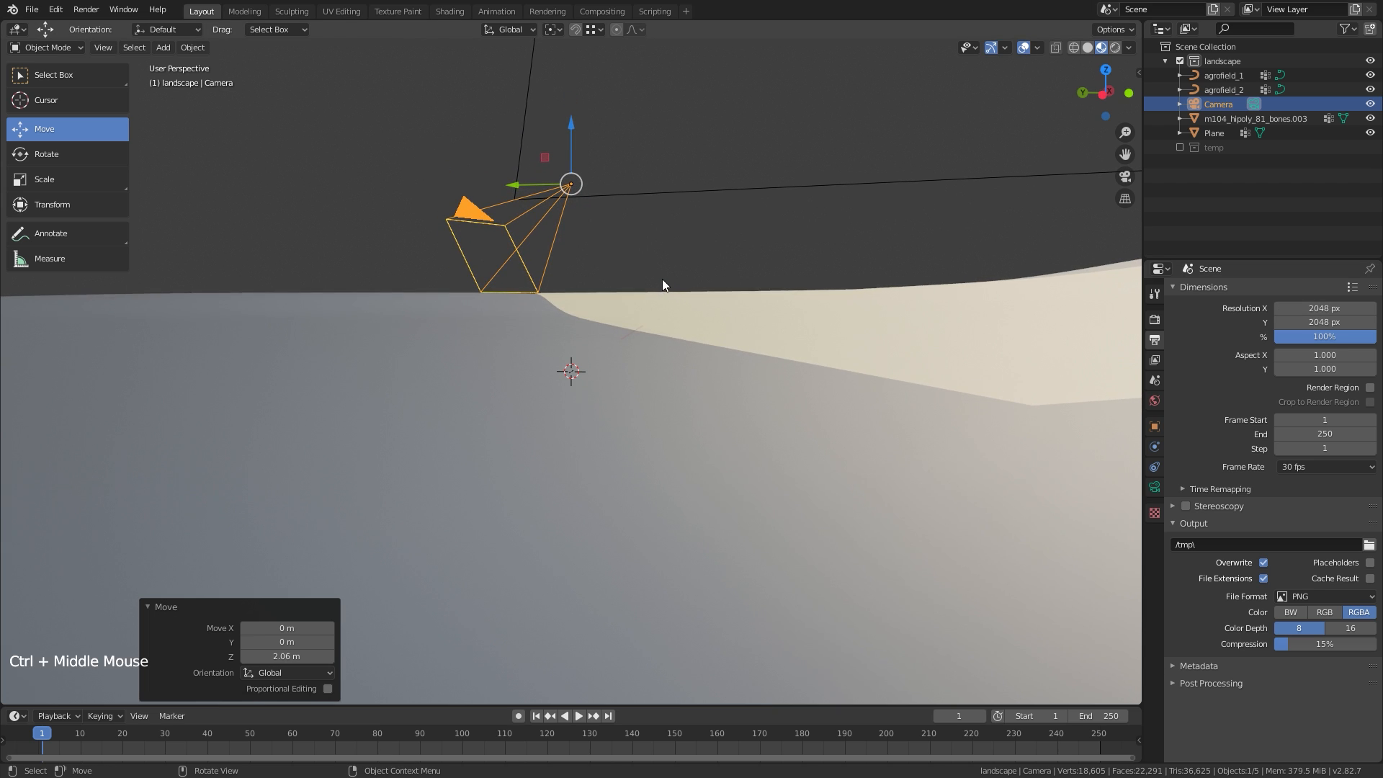
{"action": "key", "text": "alt"}
{"action": "key", "text": "alt+r"}
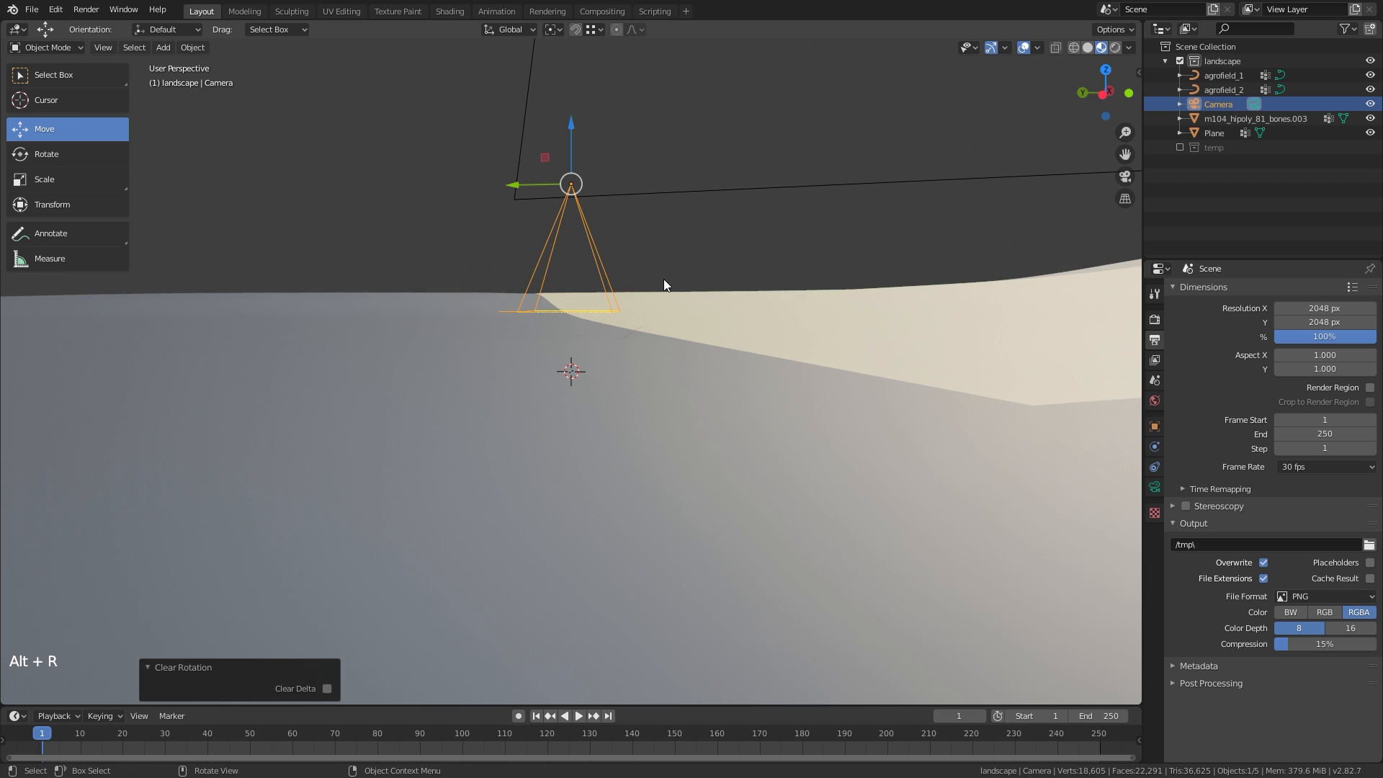
{"action": "left_click", "coordinate": [1125, 177]}
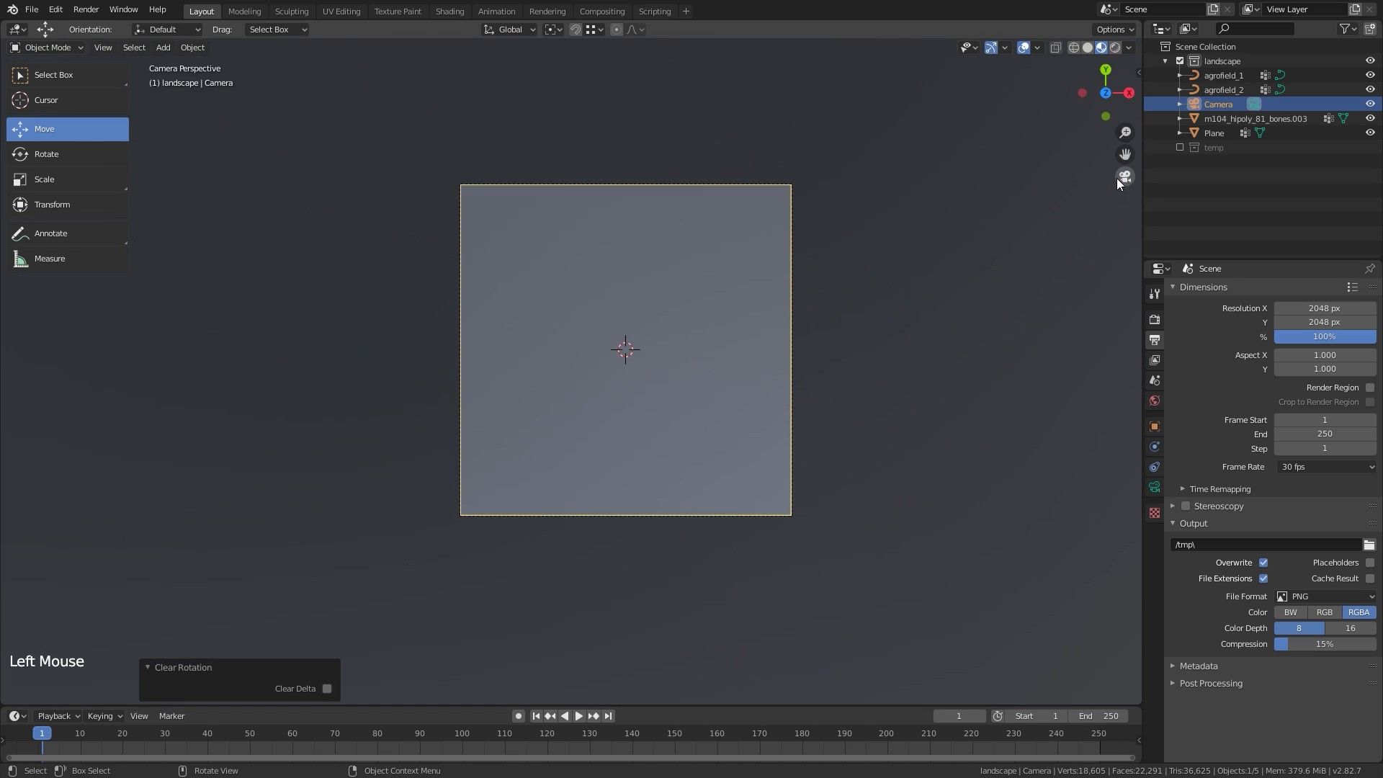
Make the camera orthographic with an orthographic scale of 512
{"action": "left_click", "coordinate": [1154, 487]}
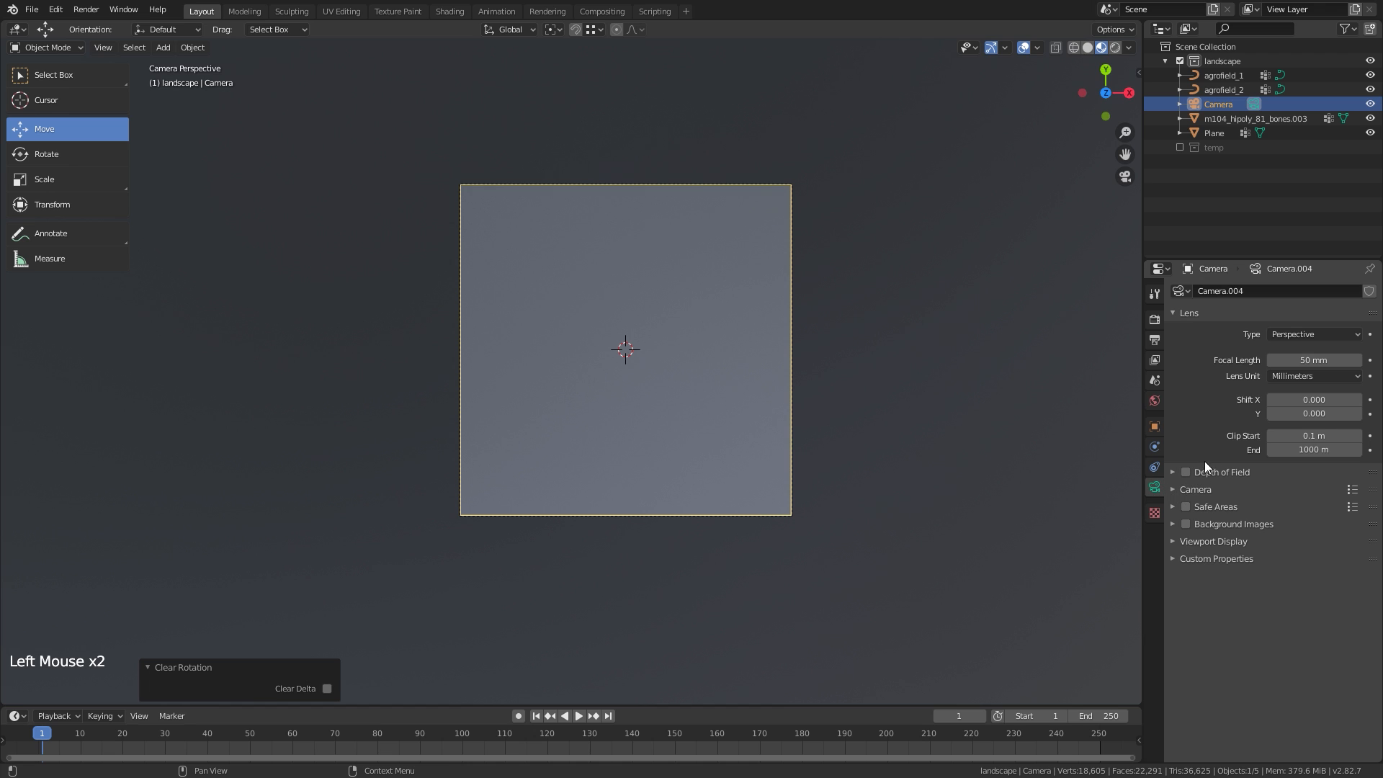
{"action": "left_click_drag", "start_coordinate": [1321, 333], "coordinate": [1295, 367]}
{"action": "left_click", "coordinate": [1330, 358]}
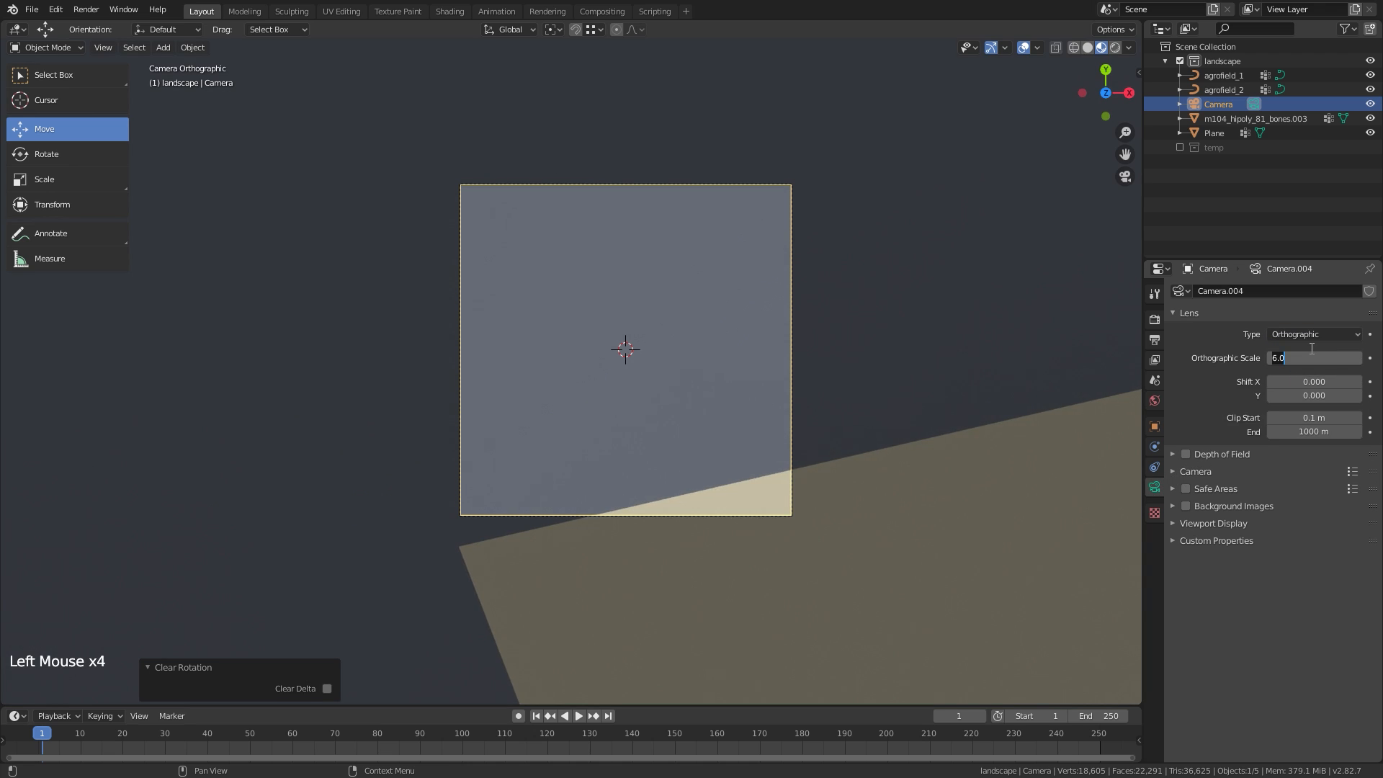
{"action": "type", "text": "510"}
{"action": "key", "text": "Return"}
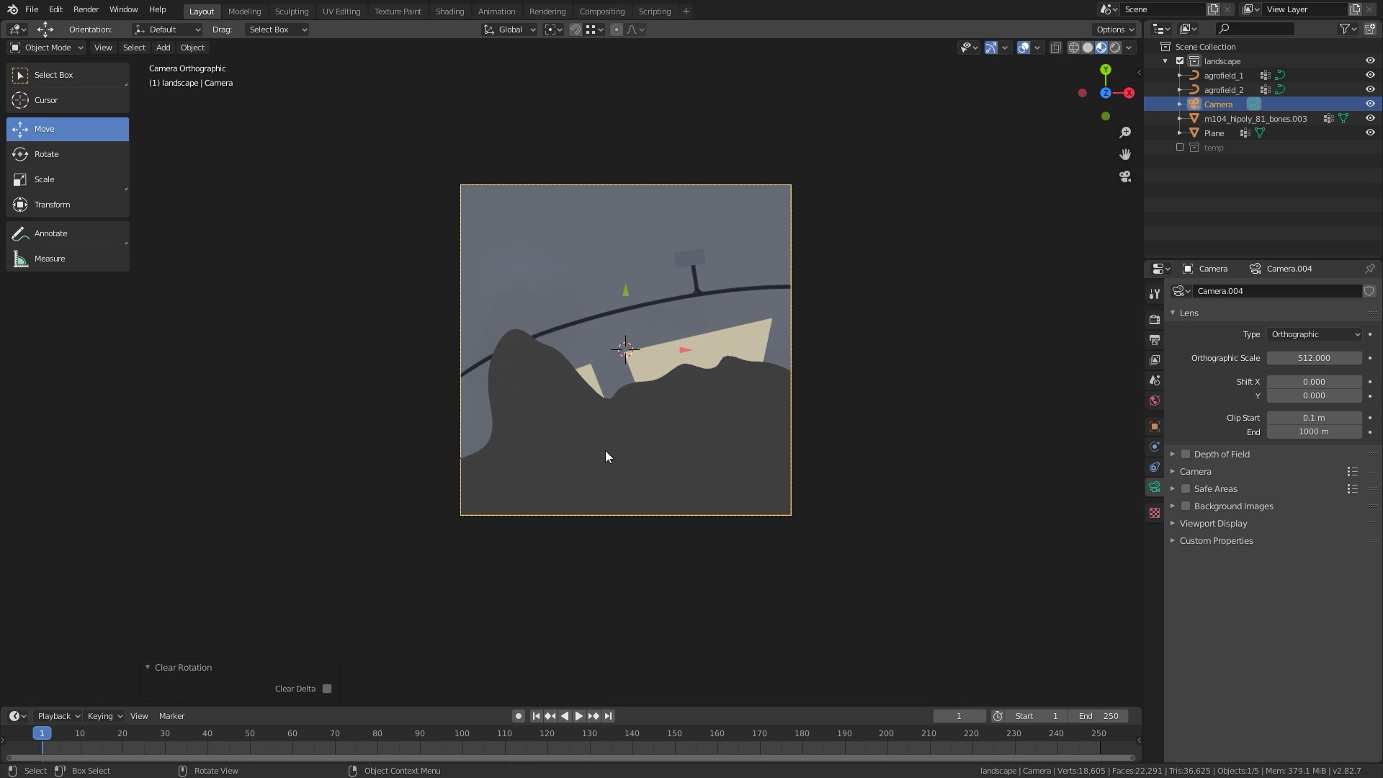
Raise the camera about 49.3 m along Z above the terrain and return to the camera view
{"action": "middle_click_drag", "start_coordinate": [602, 454], "coordinate": [574, 304]}
{"action": "left_click", "coordinate": [572, 308]}
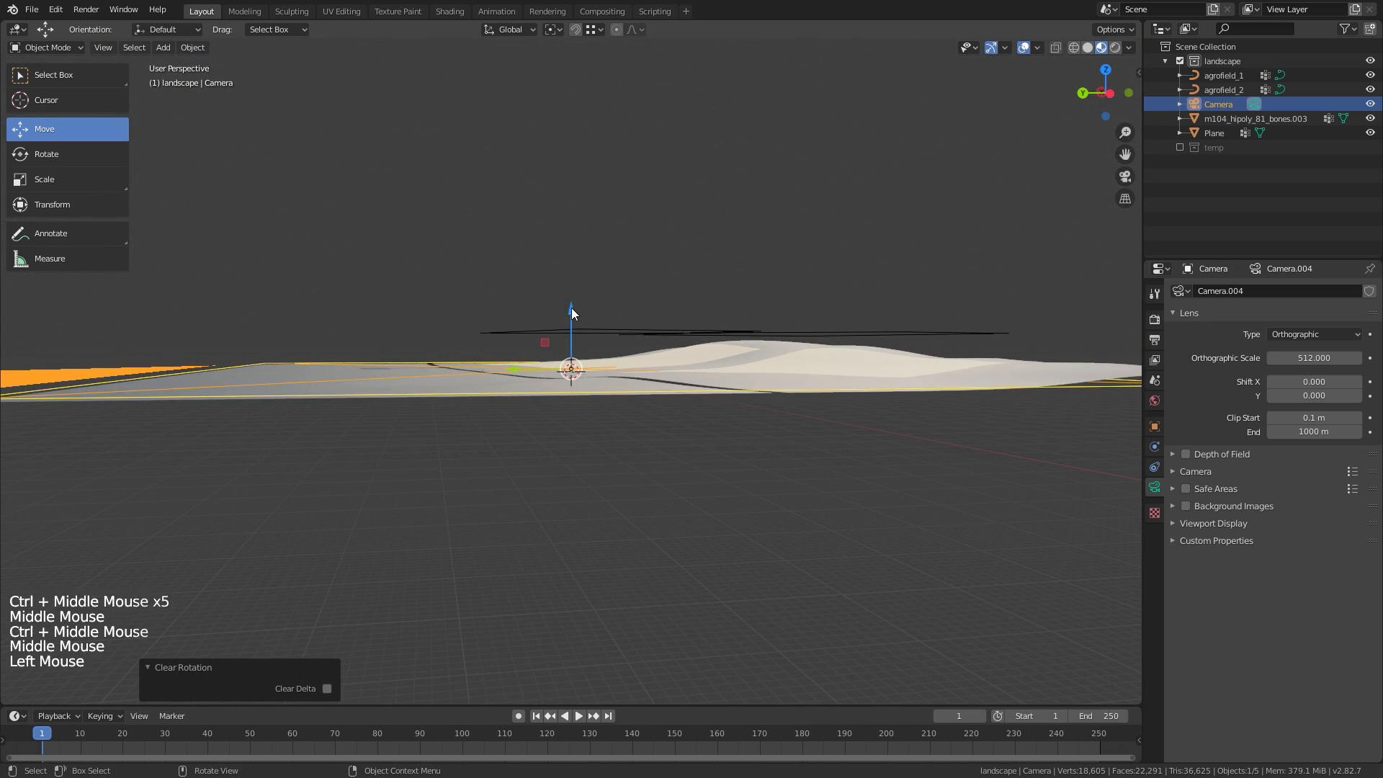
{"action": "left_click_drag", "start_coordinate": [572, 308], "coordinate": [573, 238]}
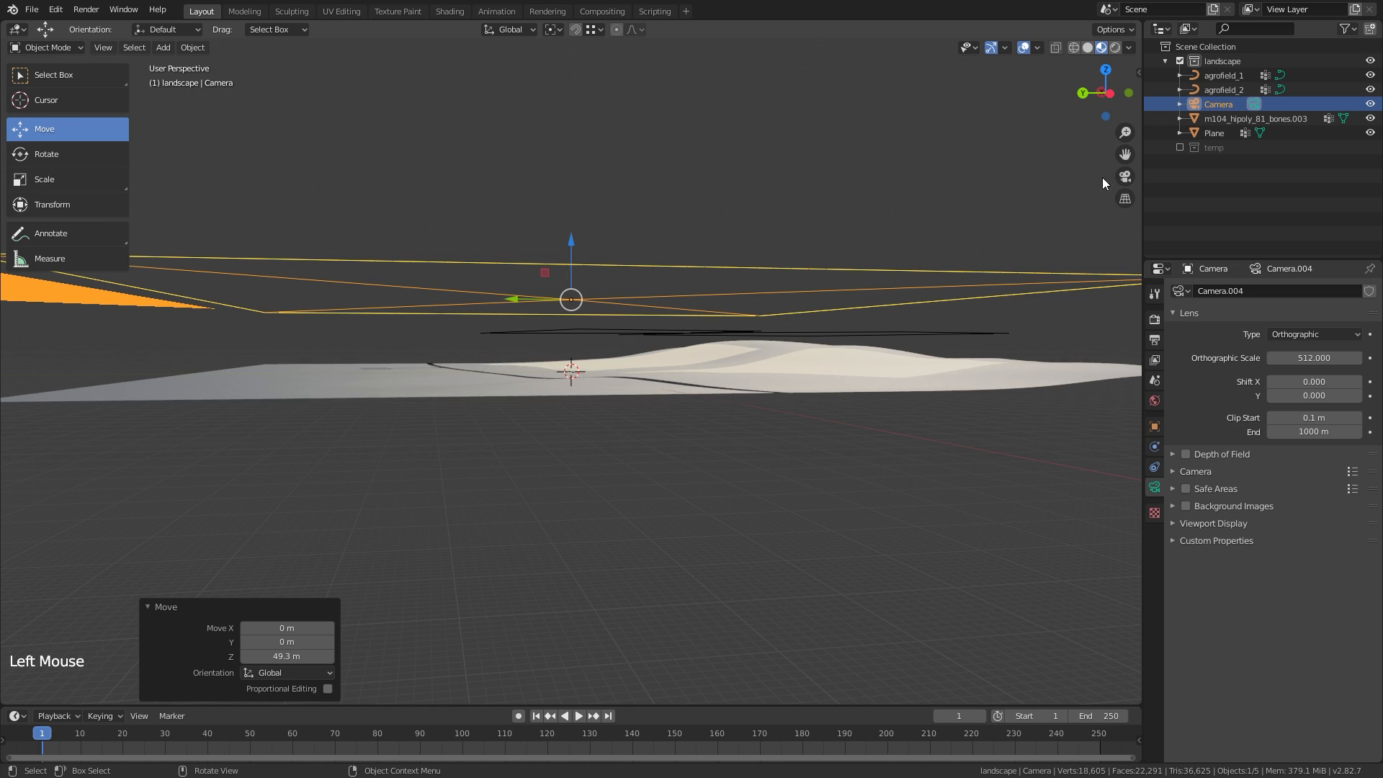
{"action": "left_click", "coordinate": [1125, 176]}
Hide the viewport overlays, deselect everything, and render the camera view as a viewport image
{"action": "middle_click_drag", "start_coordinate": [889, 244], "coordinate": [833, 265], "text": "ctrl"}
{"action": "left_click", "coordinate": [1030, 46]}
{"action": "key", "text": "alt+a"}
{"action": "left_click", "coordinate": [105, 48]}
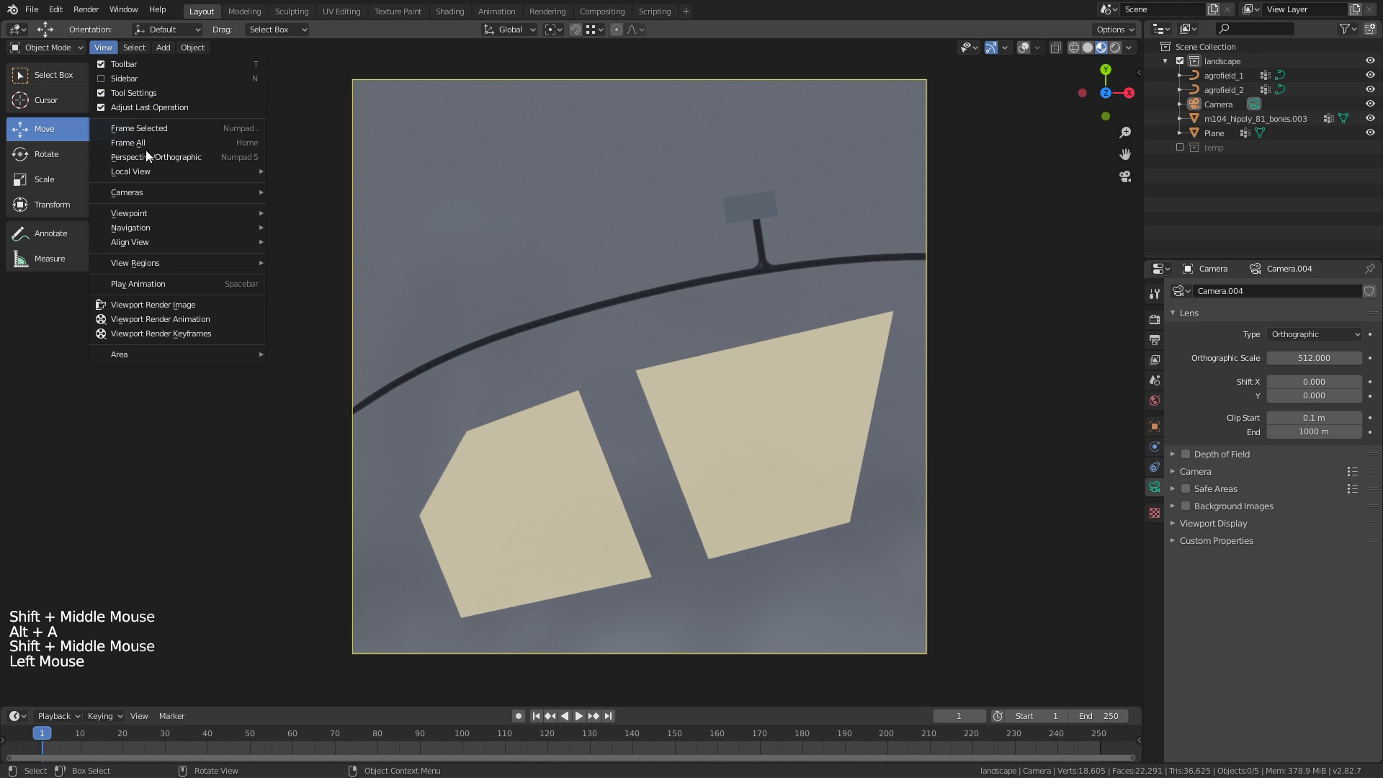
{"action": "left_click", "coordinate": [201, 304]}
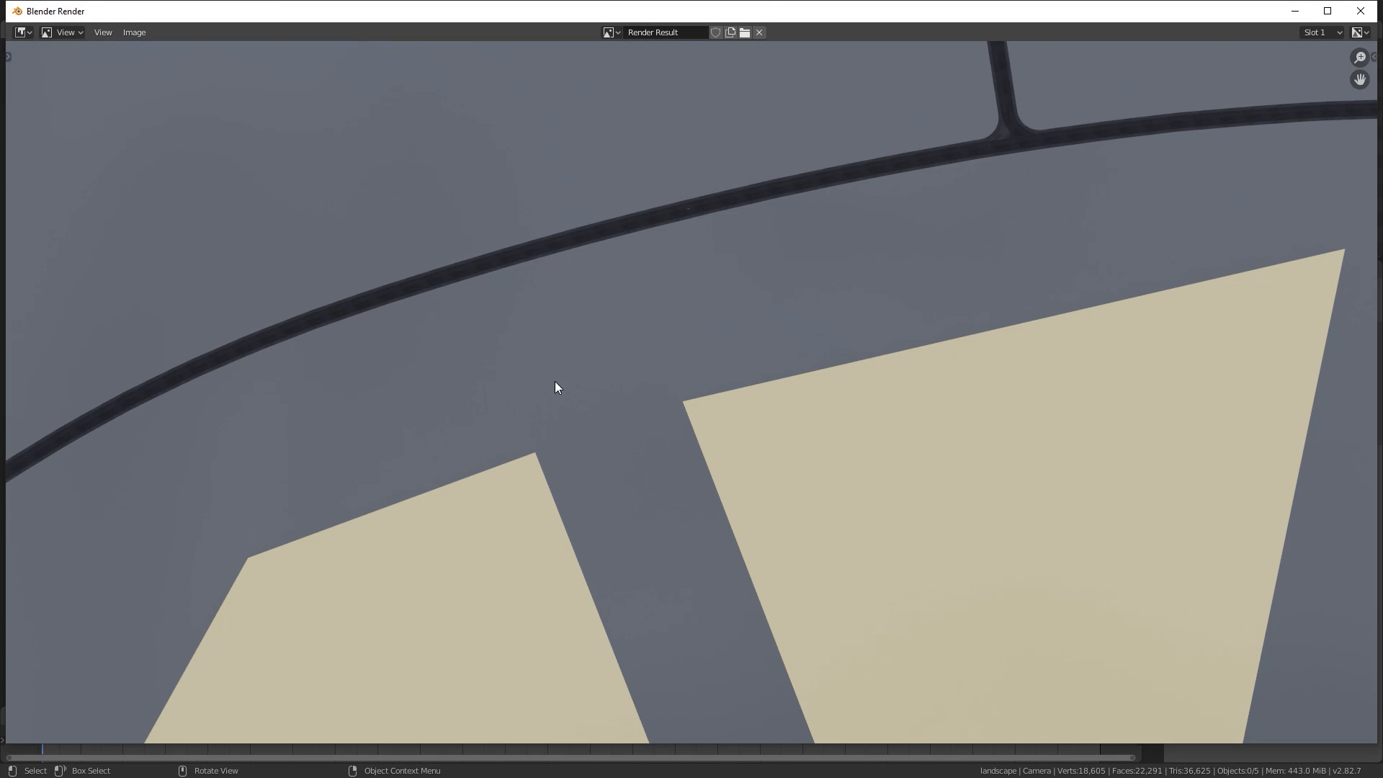
{"action": "scroll", "coordinate": [636, 379], "scroll_direction": "down", "scroll_amount": 5}
{"action": "scroll", "coordinate": [633, 380], "scroll_direction": "up", "scroll_amount": 2}
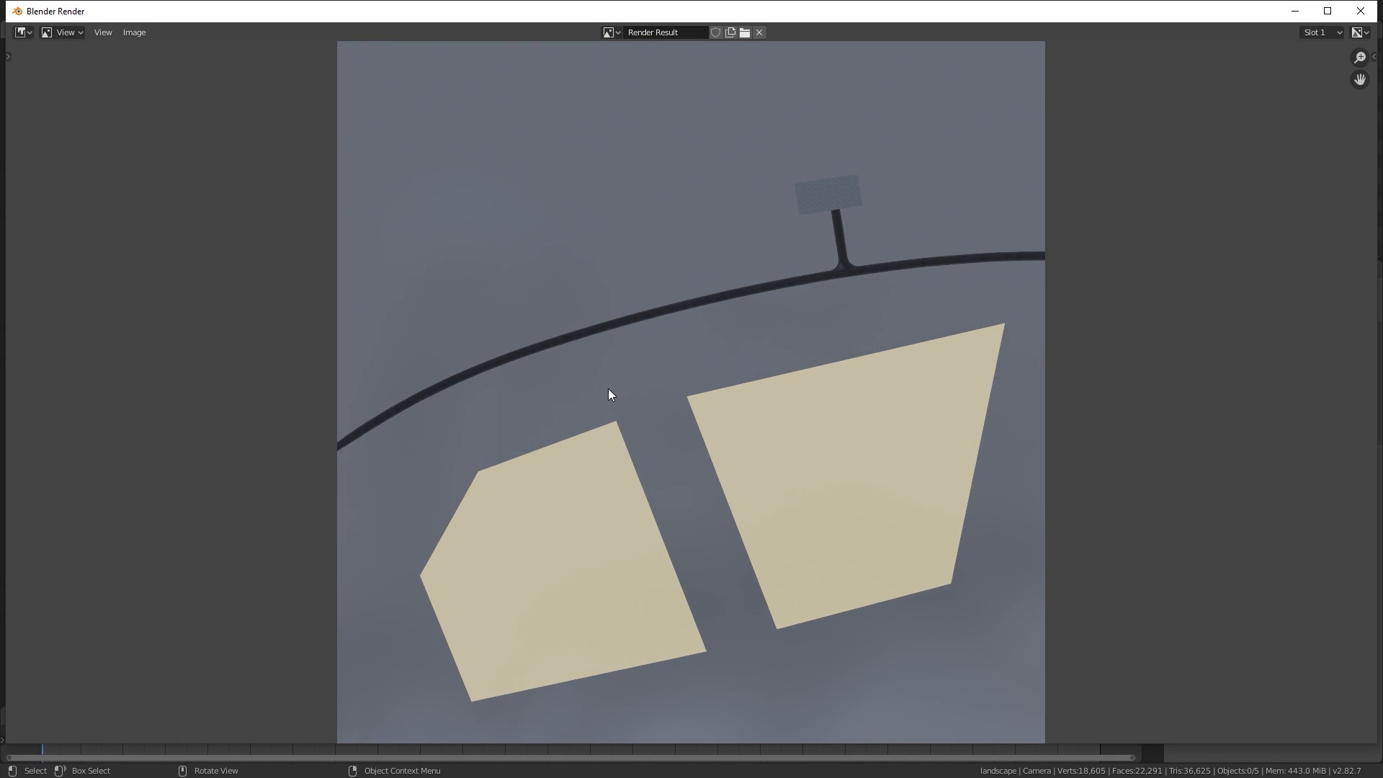
Save the rendered image as a new file, choosing Targa as the file format
{"action": "left_click", "coordinate": [134, 31]}
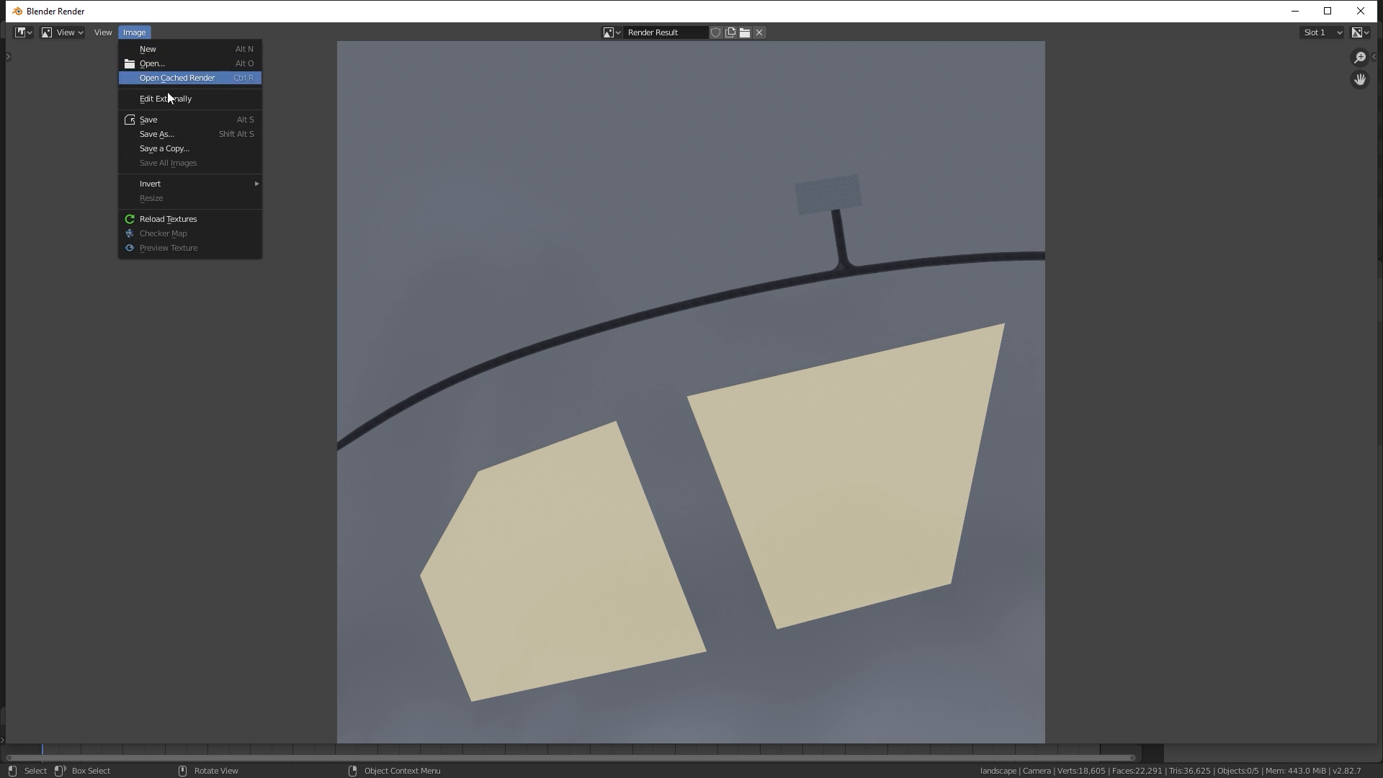
{"action": "left_click", "coordinate": [171, 137]}
{"action": "left_click", "coordinate": [1193, 242]}
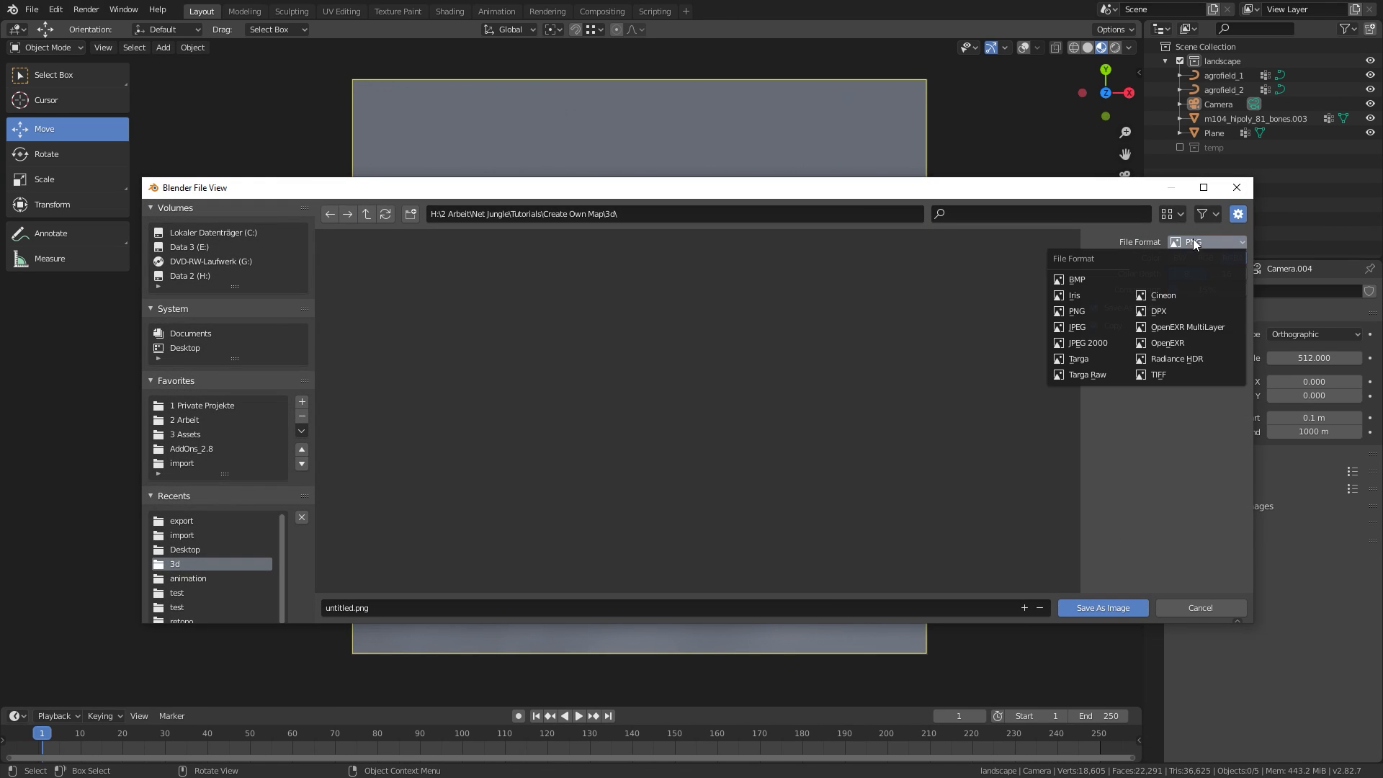
{"action": "left_click", "coordinate": [1085, 360]}
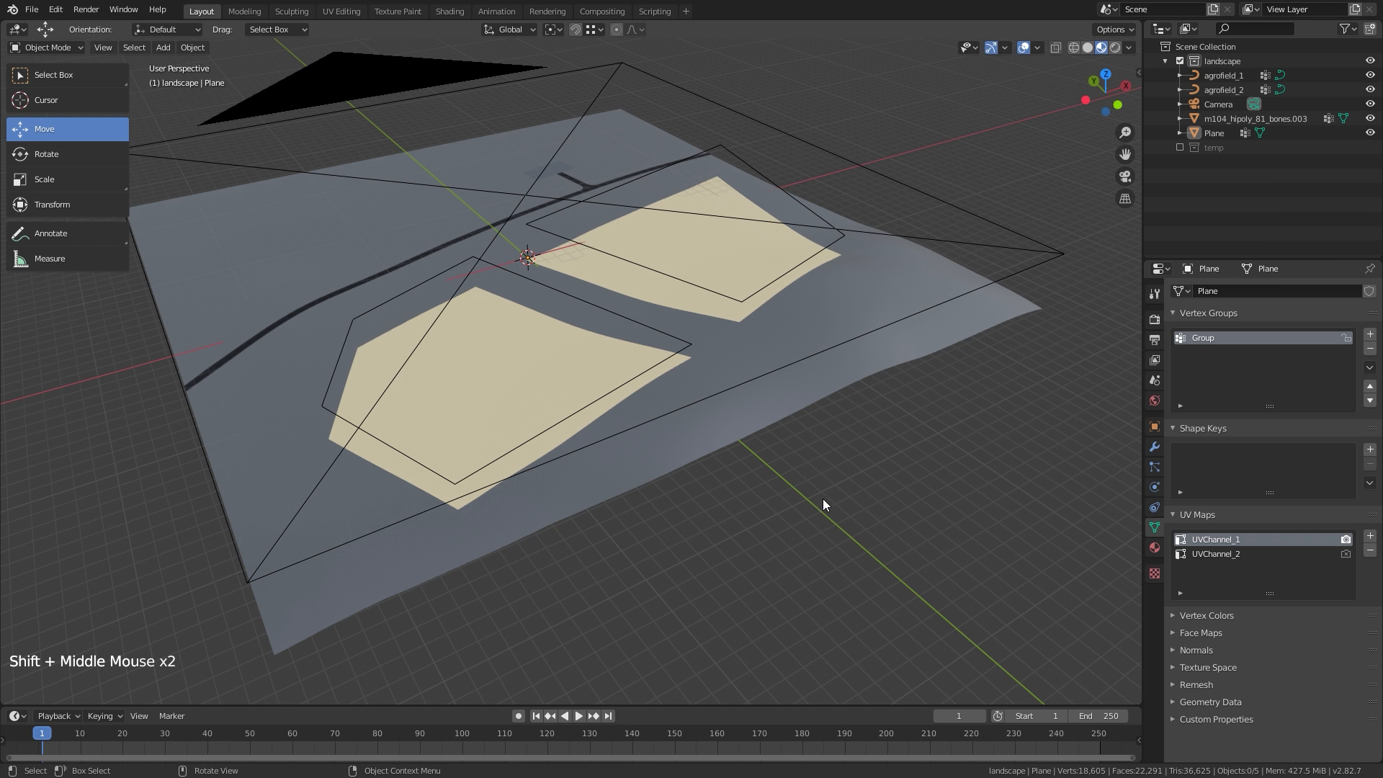
Move the camera into the temp collection
{"action": "left_click", "coordinate": [398, 77]}
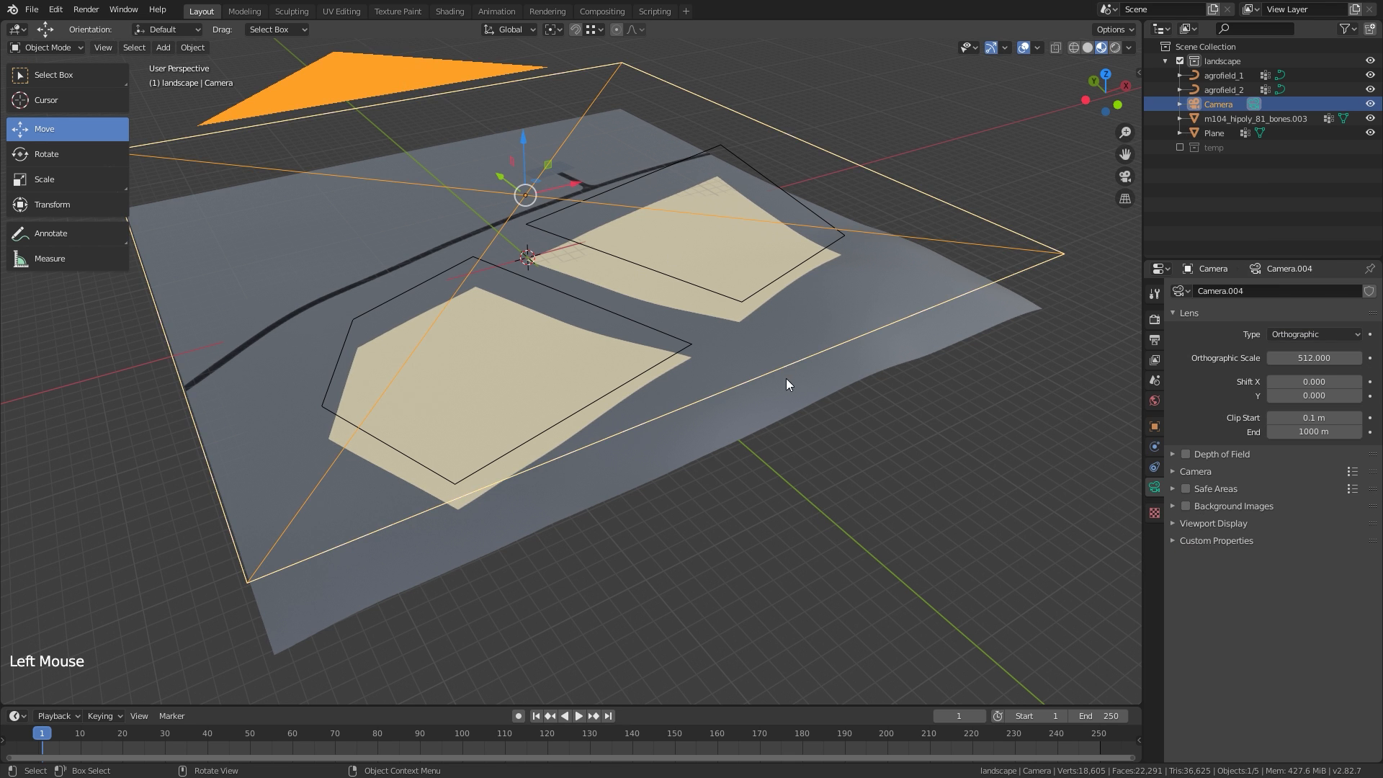
{"action": "key", "text": "m"}
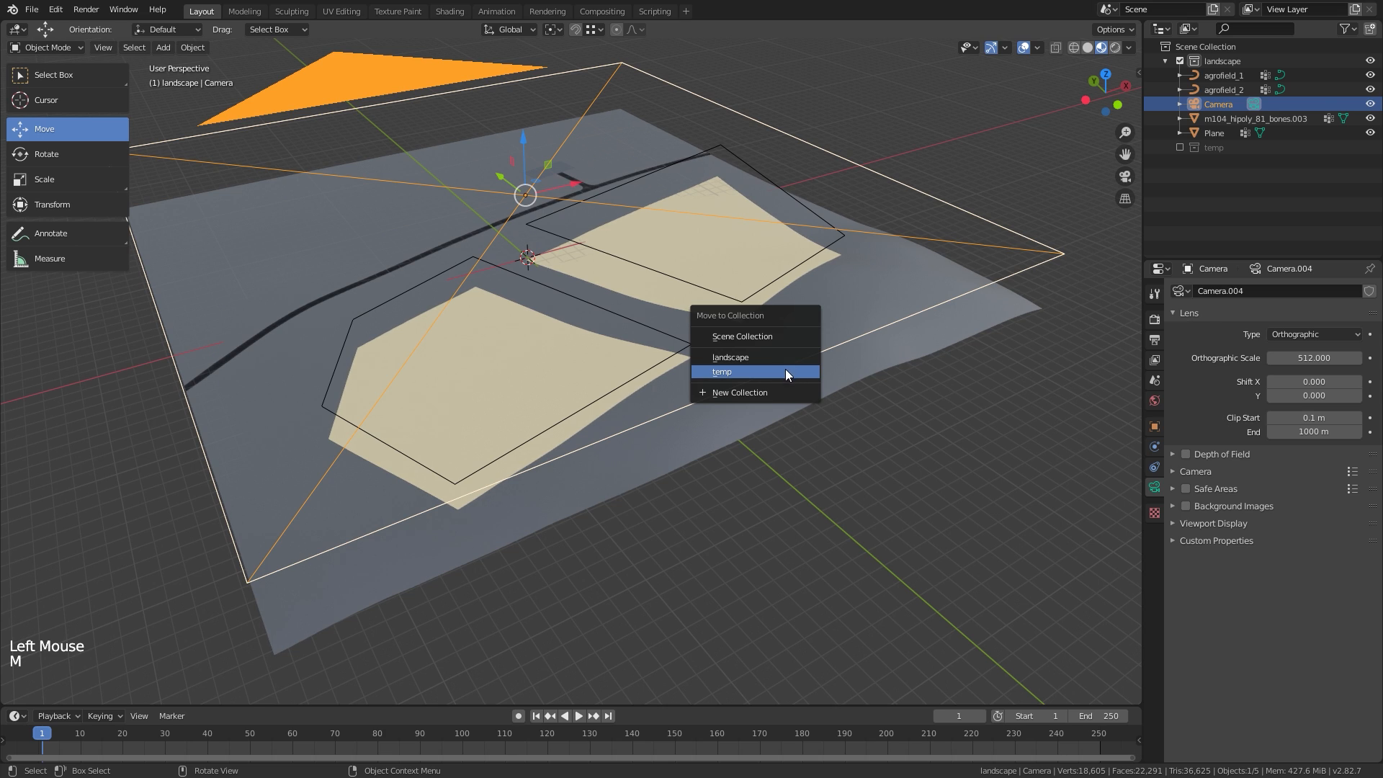
{"action": "left_click", "coordinate": [785, 371]}
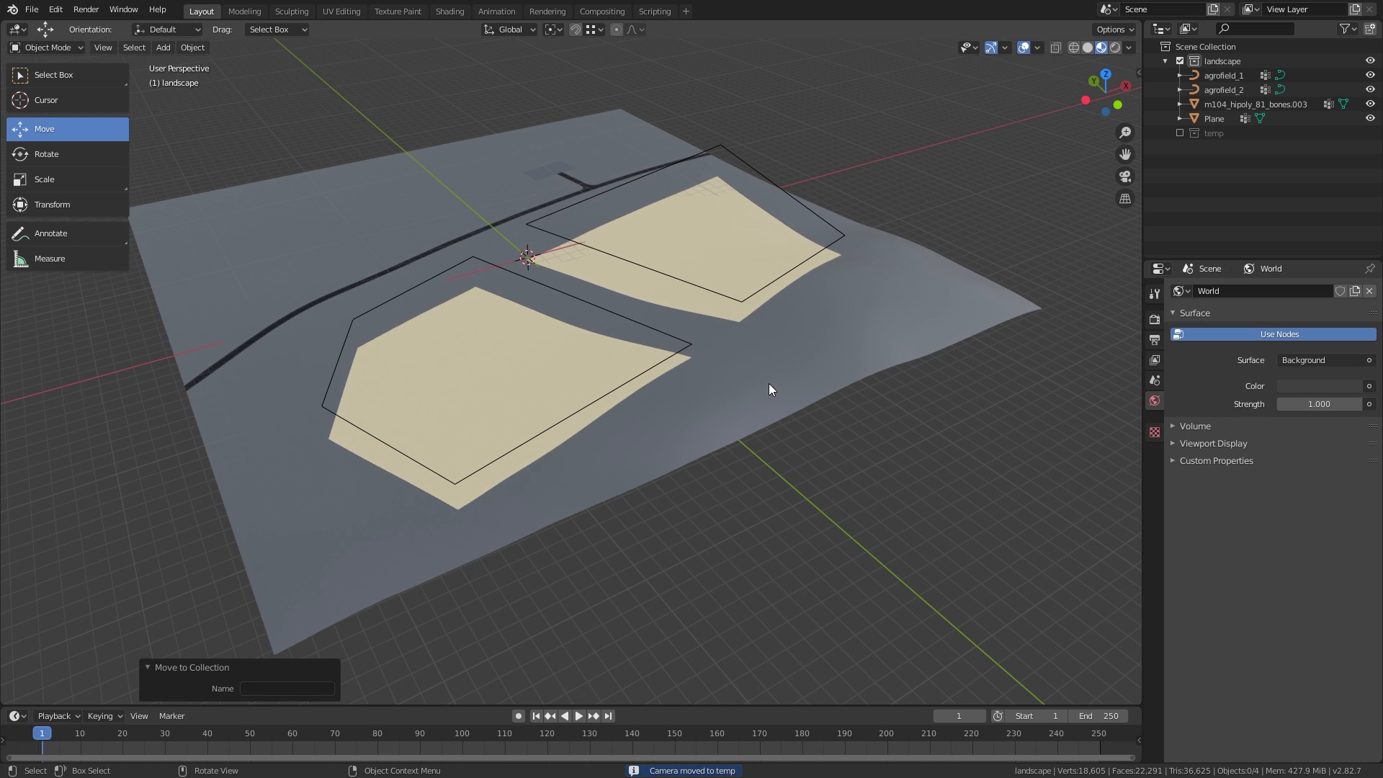
Select the terrain faces that use the fields material and separate them into their own object
{"action": "left_click", "coordinate": [717, 398]}
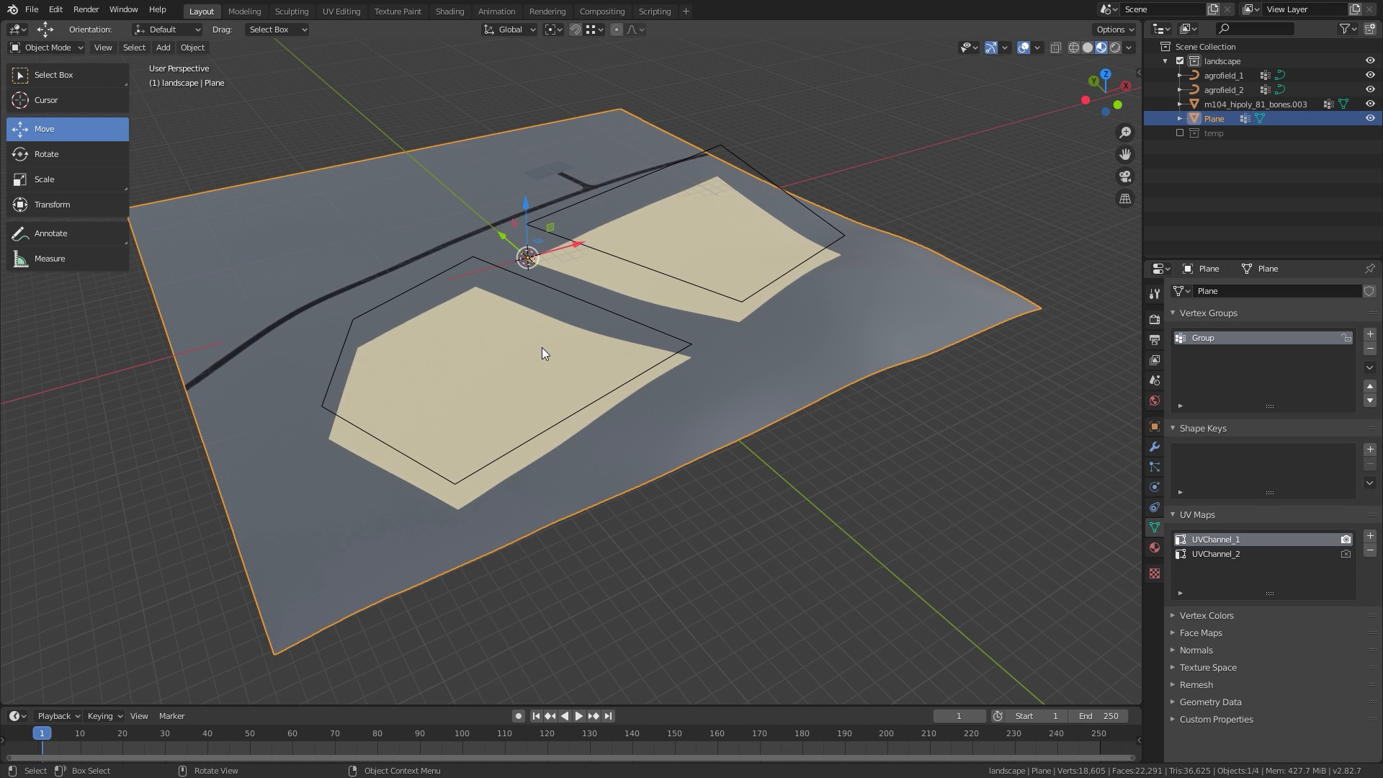
{"action": "key", "text": "Tab"}
{"action": "left_click", "coordinate": [1156, 551]}
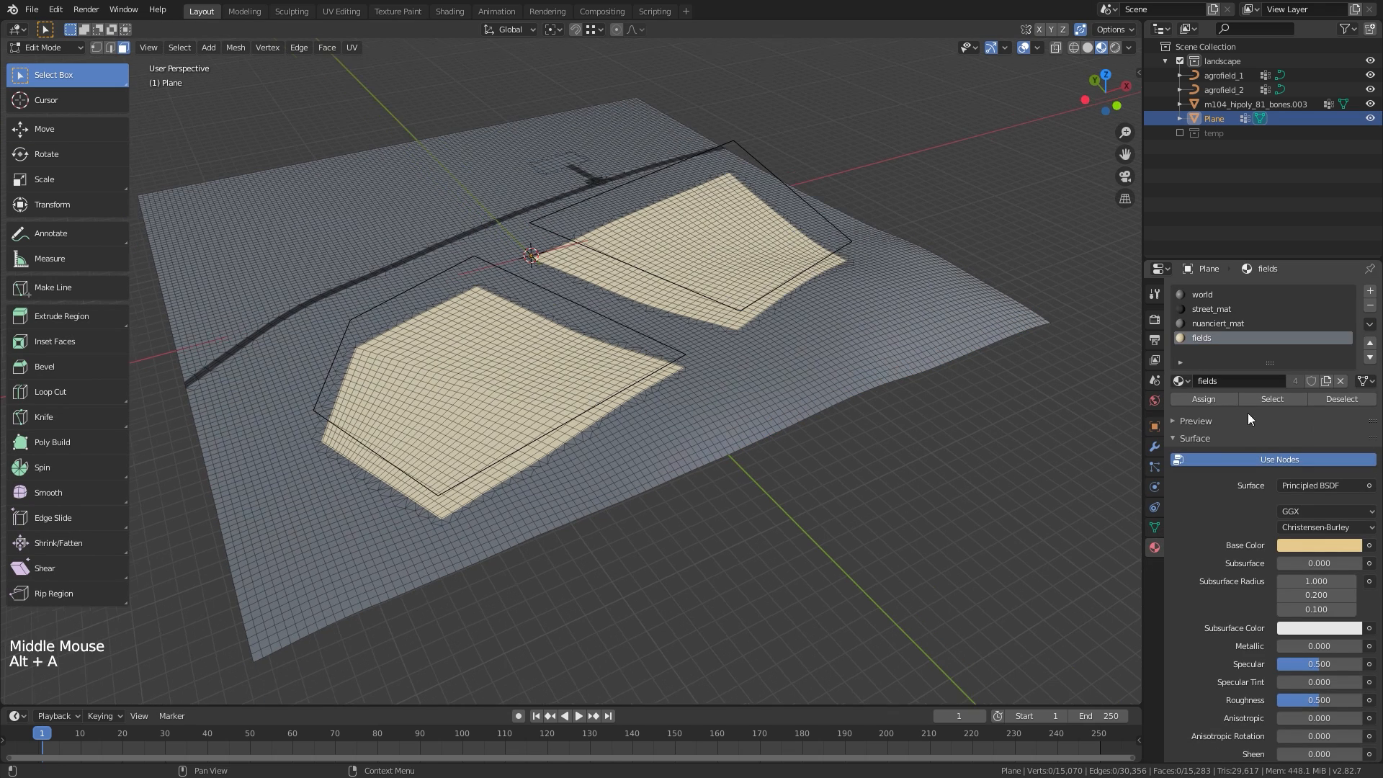
{"action": "left_click", "coordinate": [1257, 401]}
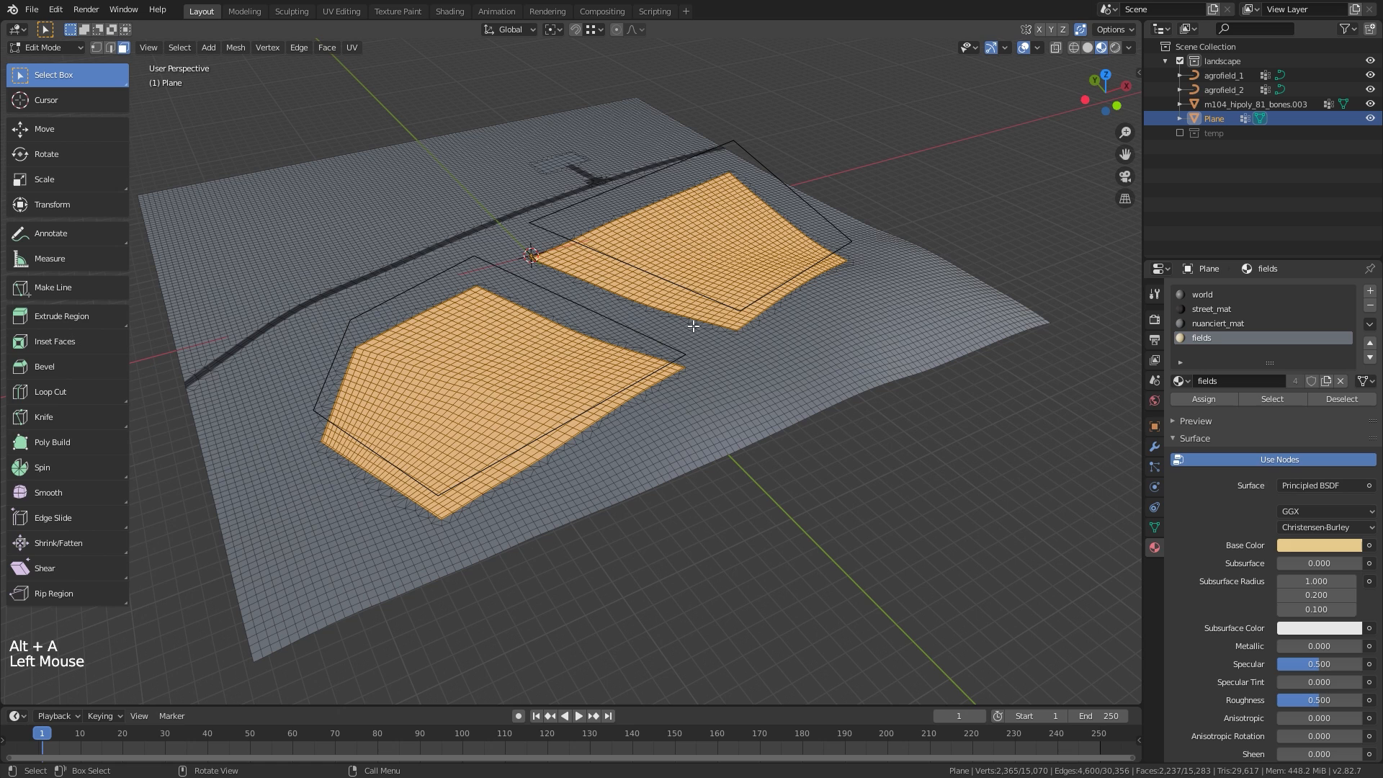
{"action": "key", "text": "p"}
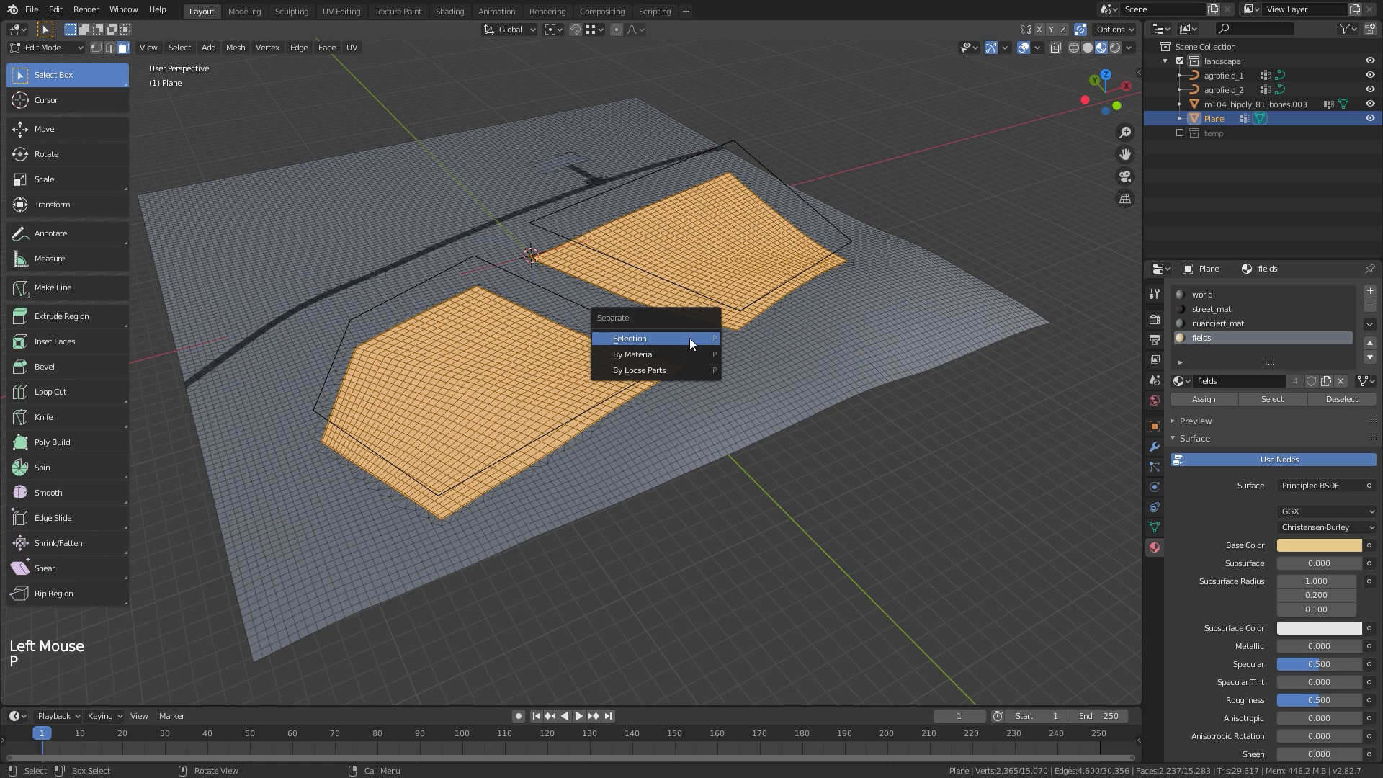
{"action": "left_click", "coordinate": [644, 340]}
Separate the terrain faces that use nuanciert_mat into their own object
{"action": "middle_click_drag", "start_coordinate": [644, 340], "coordinate": [719, 304], "text": "shift"}
{"action": "left_click", "coordinate": [1221, 322]}
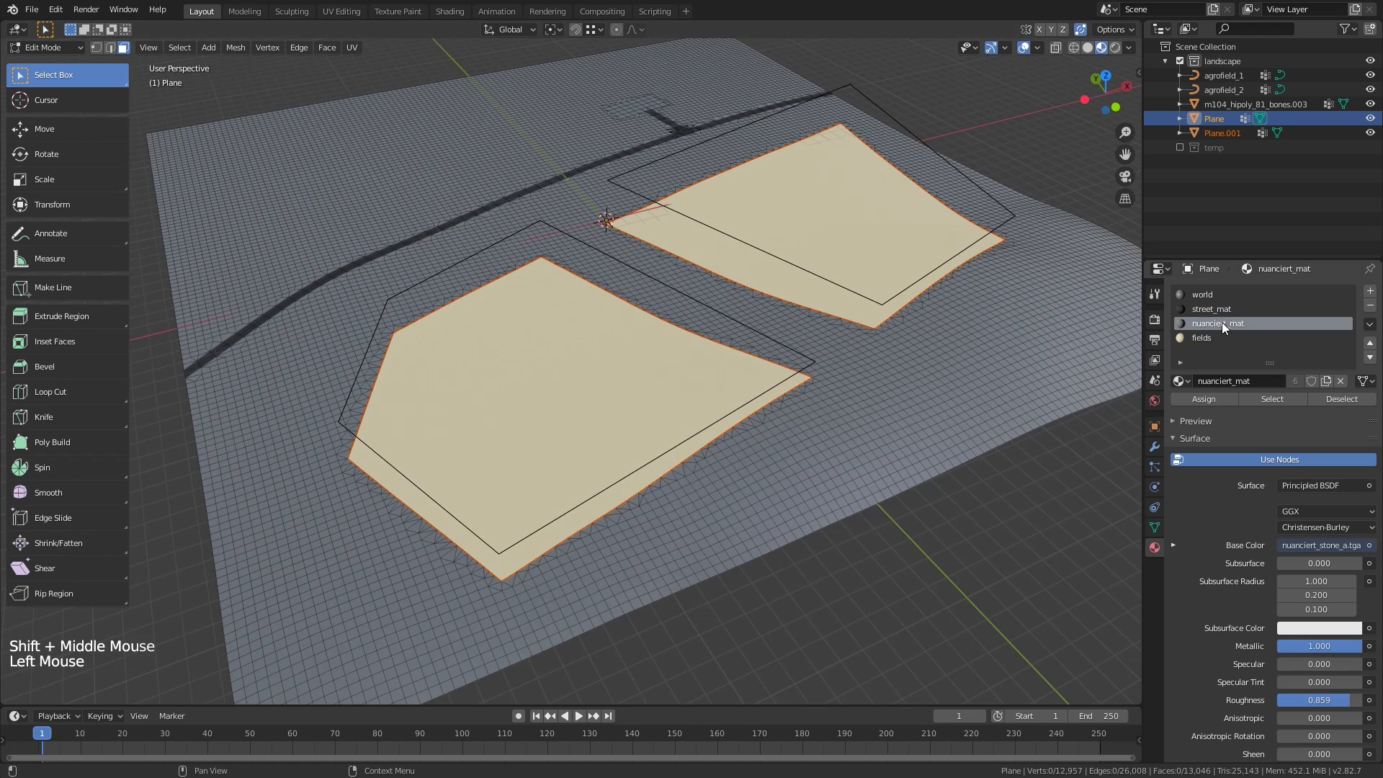
{"action": "left_click", "coordinate": [1293, 402]}
{"action": "key", "text": "p"}
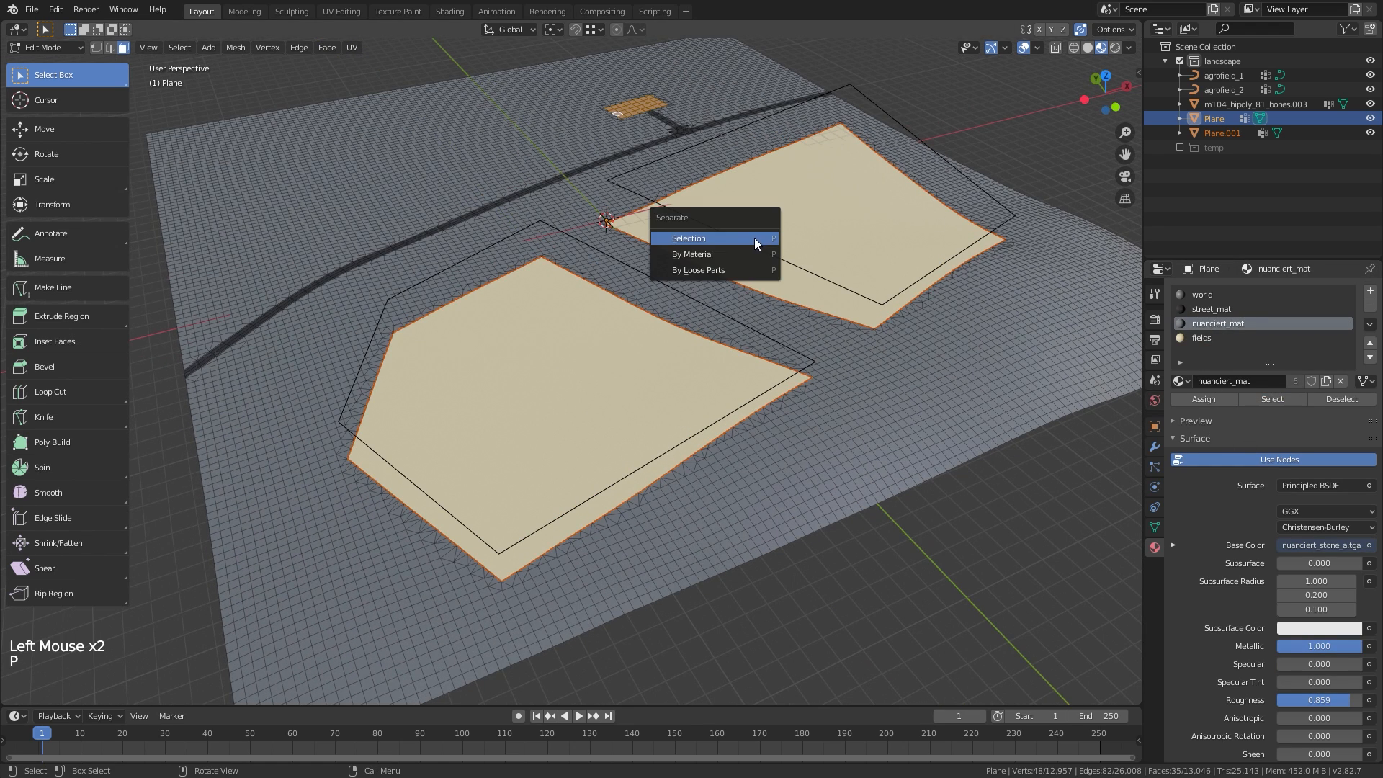
{"action": "left_click", "coordinate": [721, 236]}
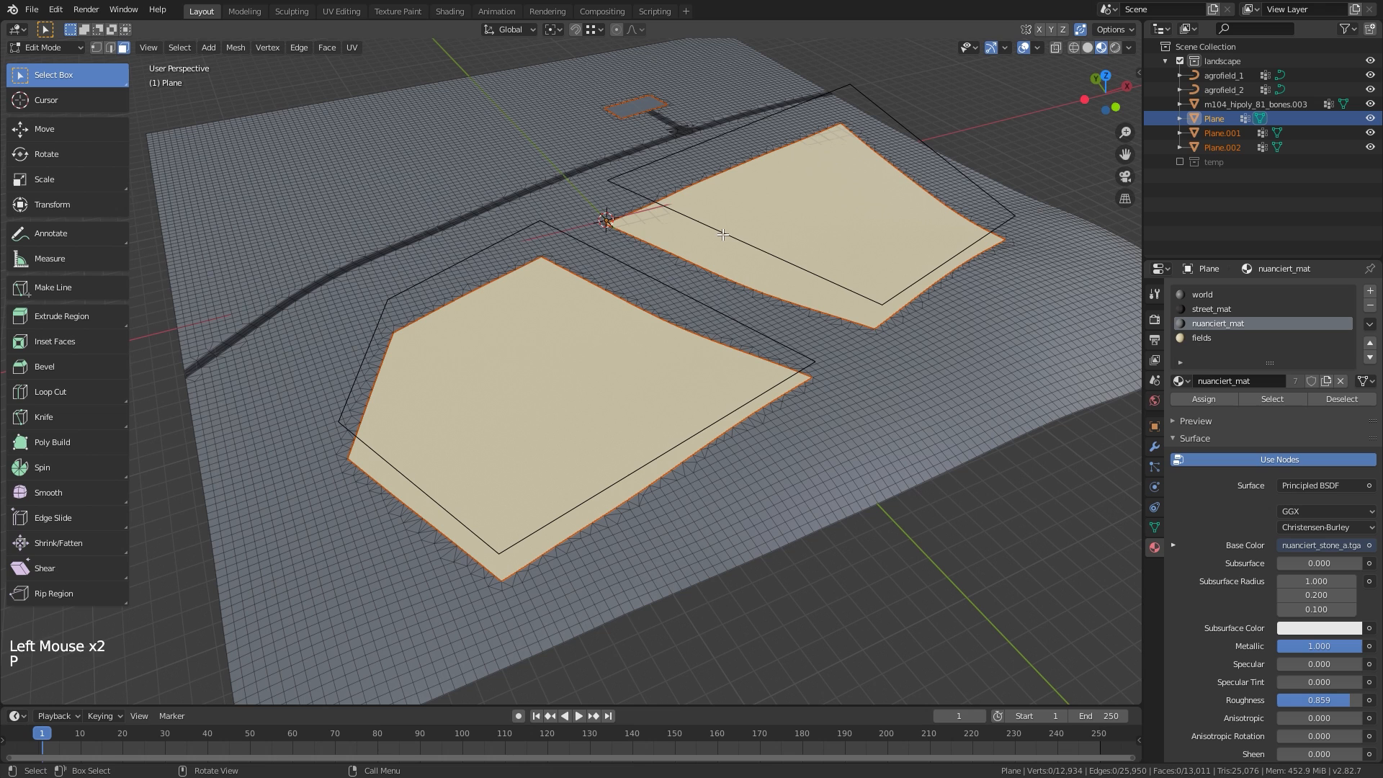
Separate the terrain faces that use street_mat into their own object, then return to Object Mode with nothing selected
{"action": "left_click", "coordinate": [1217, 308]}
{"action": "left_click", "coordinate": [1272, 398]}
{"action": "key", "text": "p"}
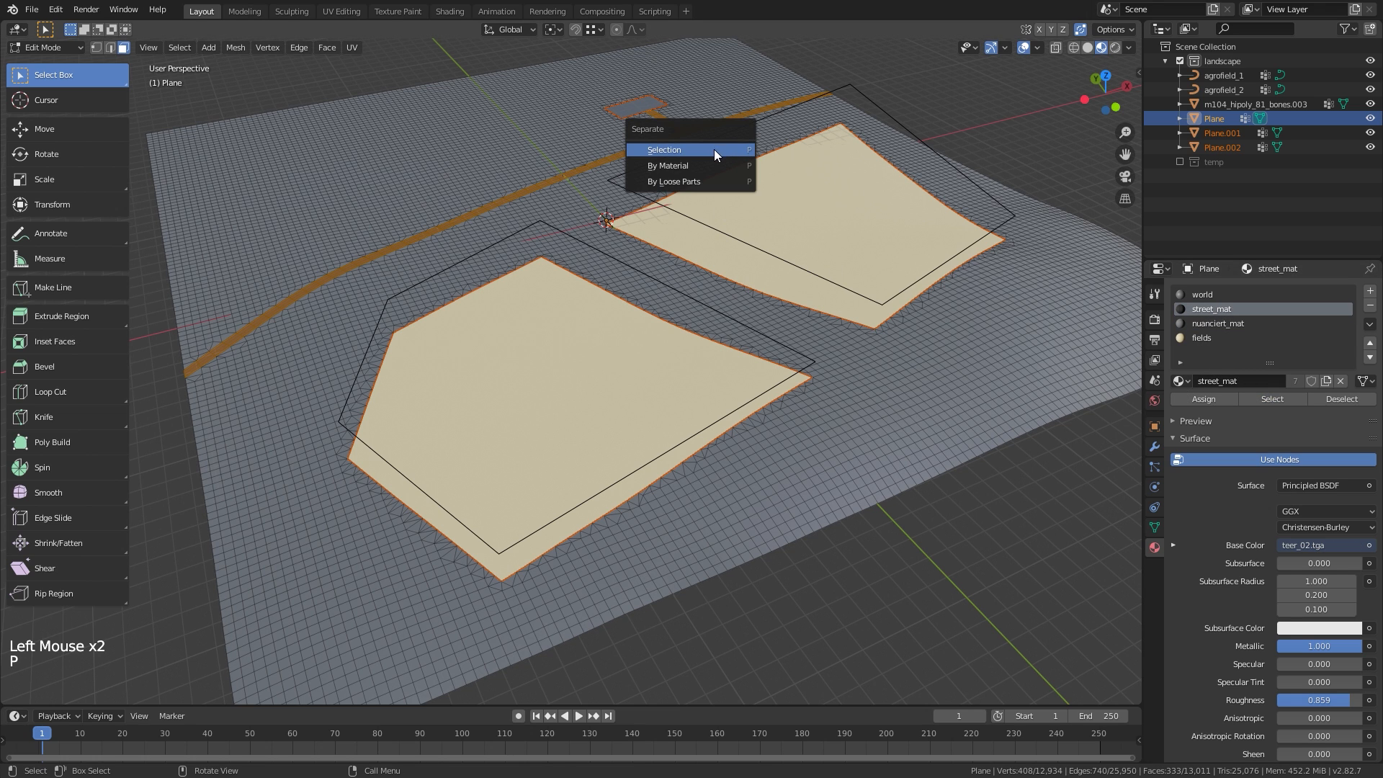
{"action": "left_click", "coordinate": [693, 149]}
{"action": "middle_click_drag", "start_coordinate": [694, 152], "coordinate": [646, 287], "text": "shift"}
{"action": "key", "text": "Tab"}
{"action": "key", "text": "alt+a"}
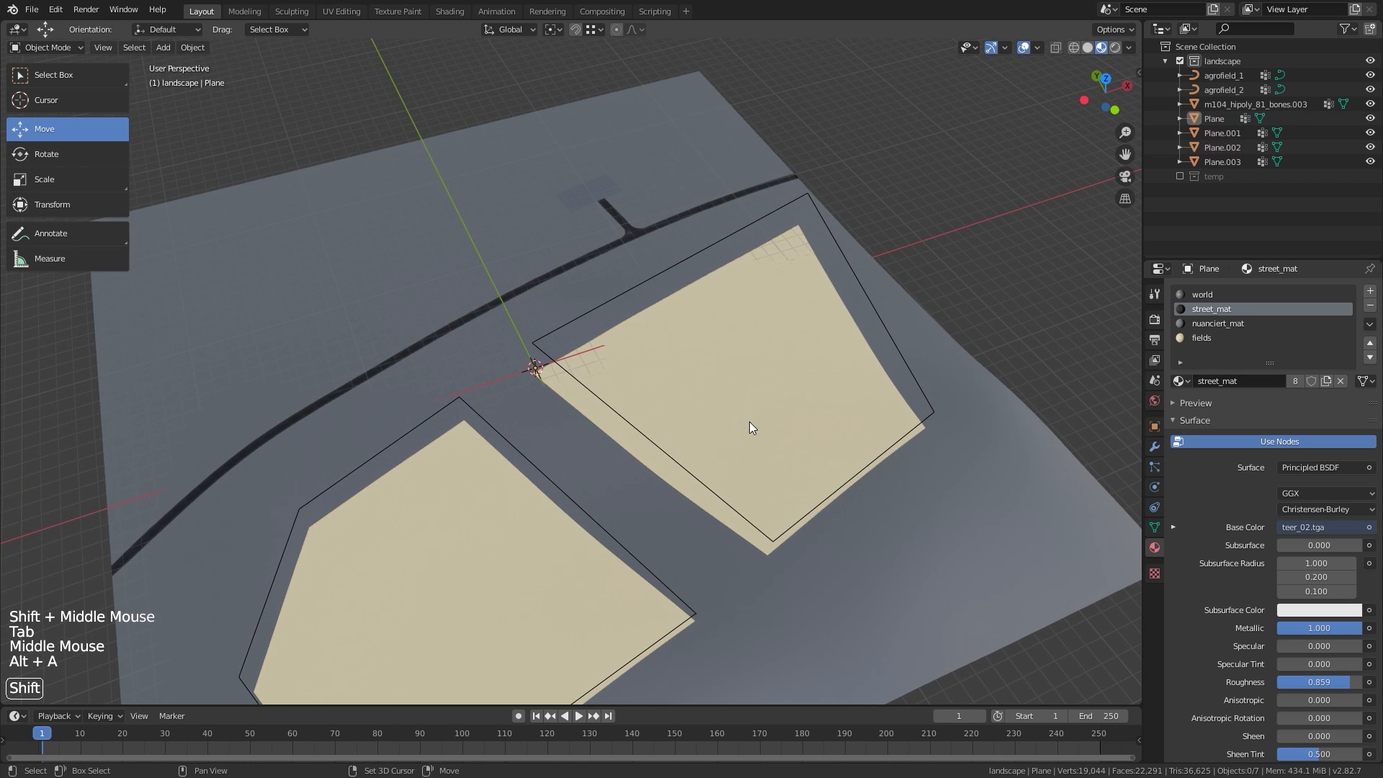
Split the combined fields mesh by loose parts so each field is its own object
{"action": "middle_click_drag", "start_coordinate": [750, 426], "coordinate": [796, 321], "text": "shift"}
{"action": "left_click", "coordinate": [587, 470]}
{"action": "middle_click_drag", "start_coordinate": [601, 461], "coordinate": [729, 400]}
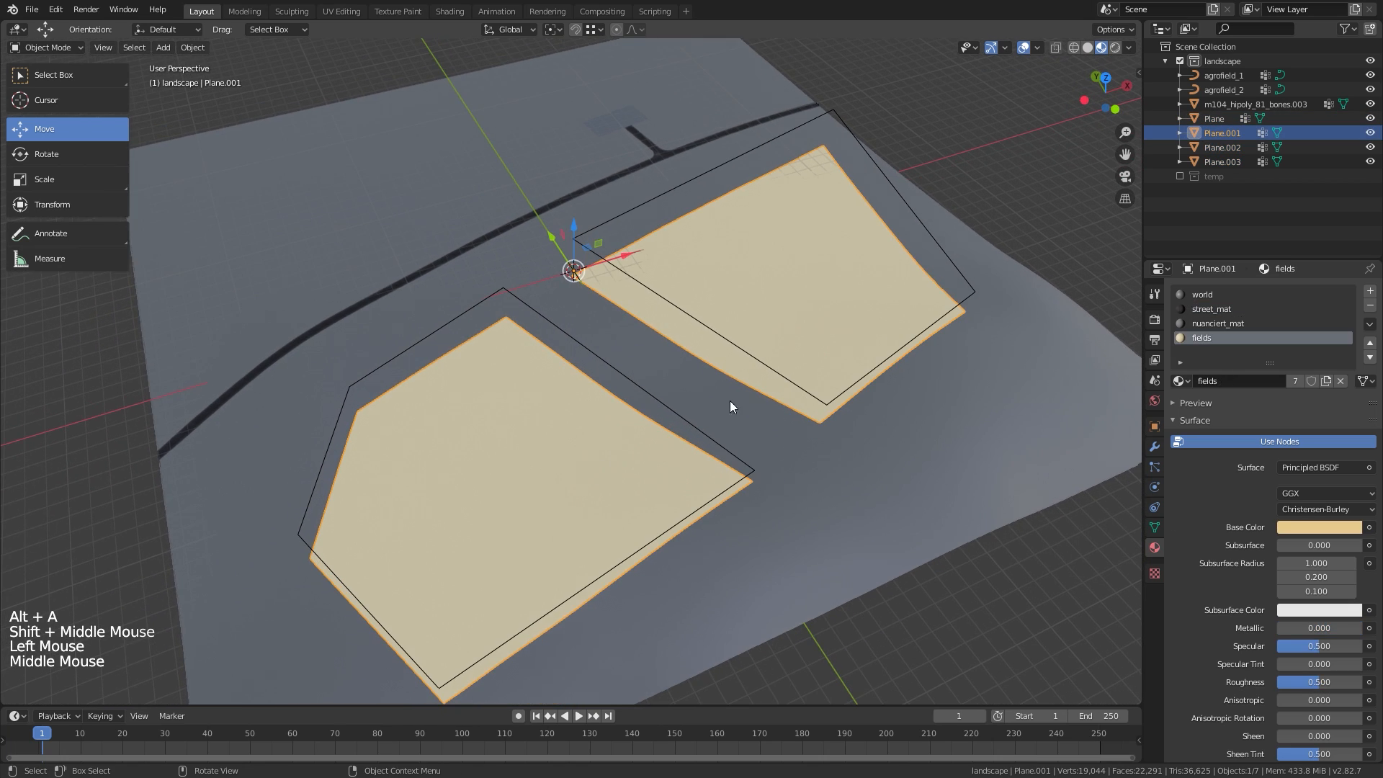
{"action": "key", "text": "Tab"}
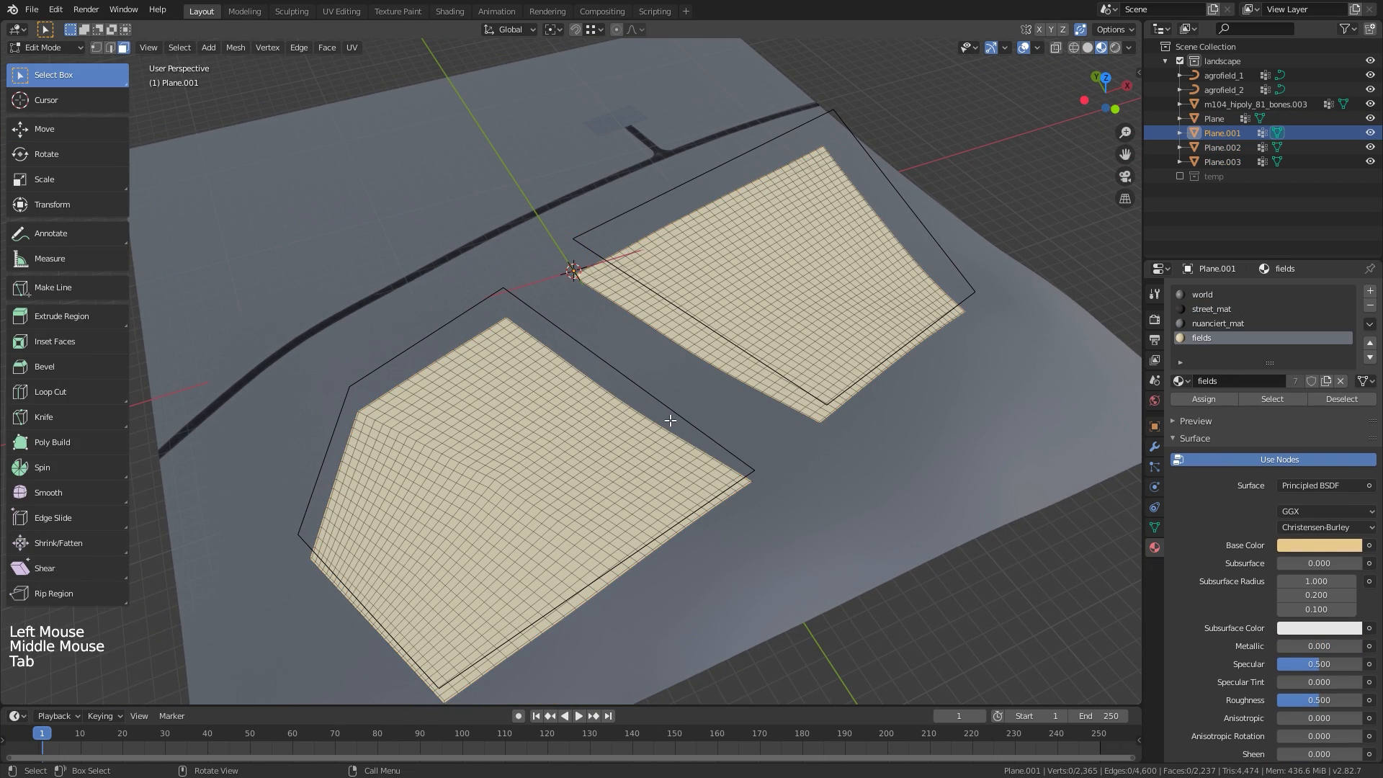
{"action": "key", "text": "p"}
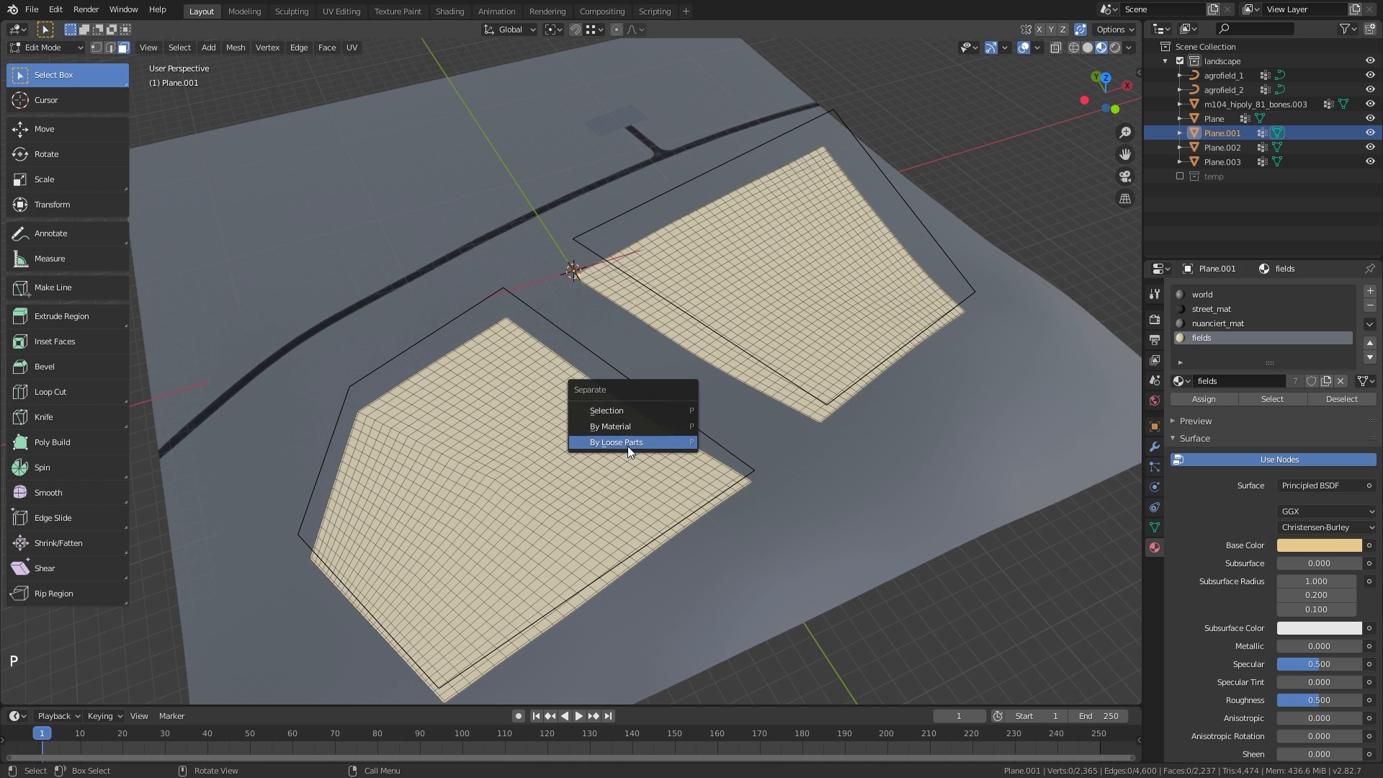
{"action": "left_click", "coordinate": [628, 446]}
{"action": "middle_click_drag", "start_coordinate": [633, 421], "coordinate": [658, 396]}
{"action": "key", "text": "Tab"}
{"action": "left_click", "coordinate": [658, 398]}
{"action": "left_click", "coordinate": [762, 262]}
Rename the five-sided field object field_1 and copy that name
{"action": "left_click", "coordinate": [608, 392]}
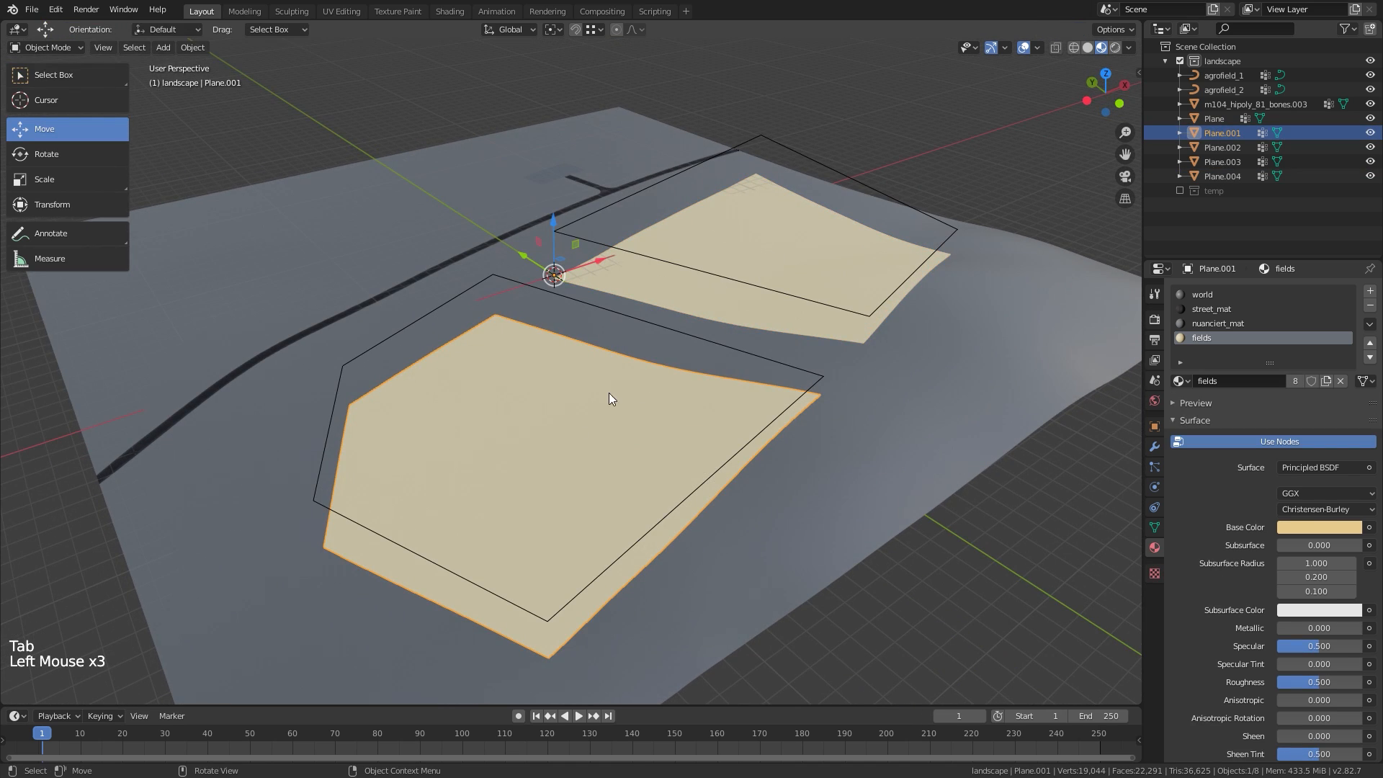
{"action": "left_click", "coordinate": [1155, 427]}
{"action": "left_click", "coordinate": [1238, 291]}
{"action": "type", "text": "field_1"}
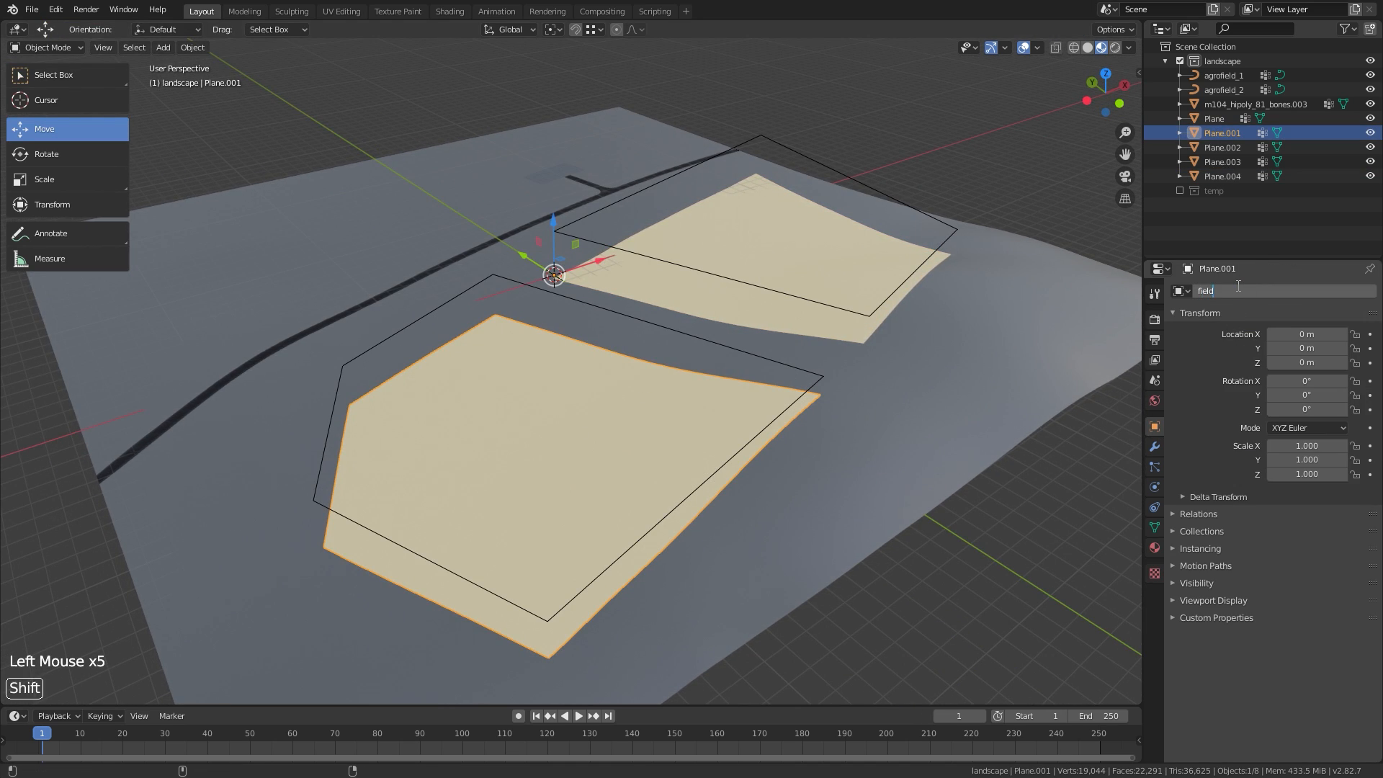
{"action": "key", "text": "ctrl+a"}
{"action": "key", "text": "ctrl+c"}
{"action": "key", "text": "Return"}
Rename the four-sided field object field_2, reusing the copied name
{"action": "left_click", "coordinate": [681, 252]}
{"action": "left_click", "coordinate": [1219, 292]}
{"action": "key", "text": "ctrl+v"}
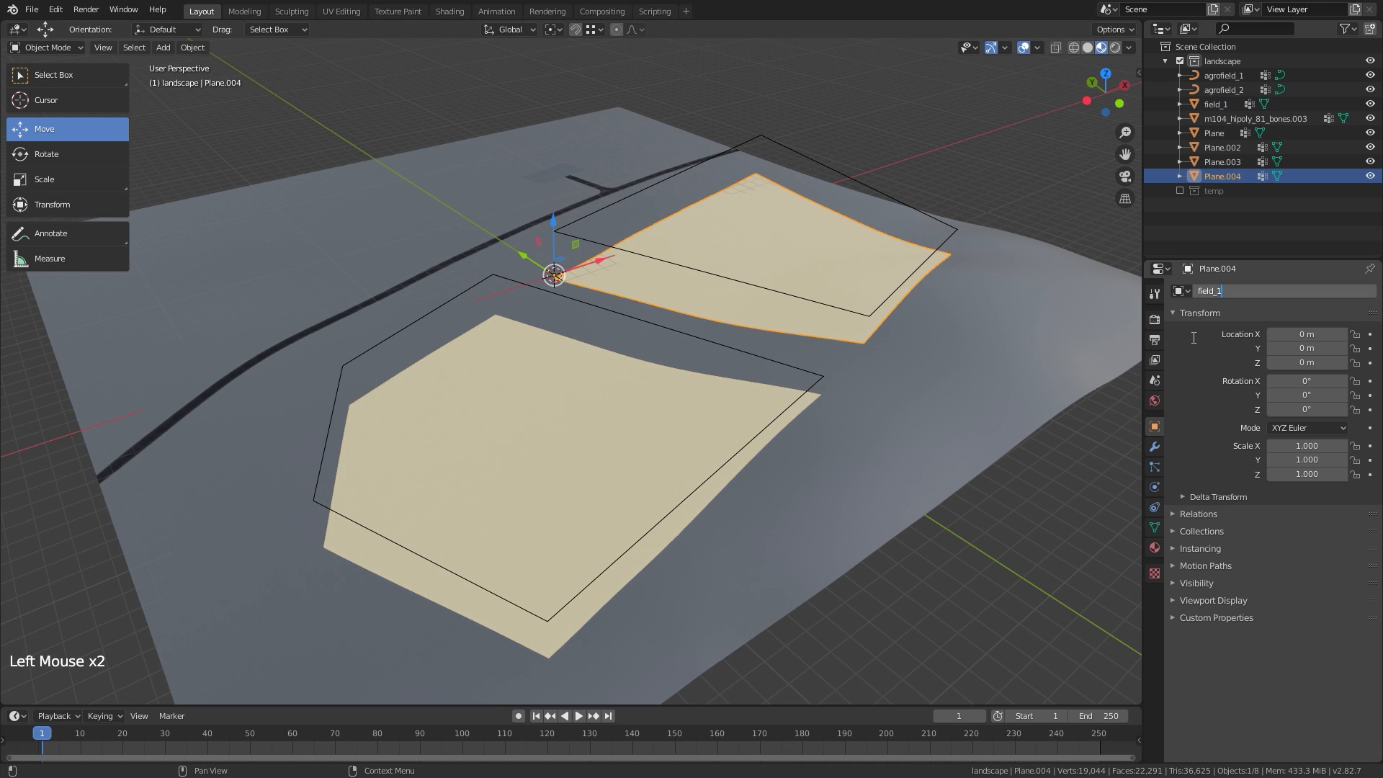
{"action": "key", "text": "BackSpace"}
{"action": "type", "text": "2"}
{"action": "key", "text": "Return"}
Rename the remaining terrain object land_1
{"action": "left_click", "coordinate": [931, 386]}
{"action": "left_click", "coordinate": [1244, 291]}
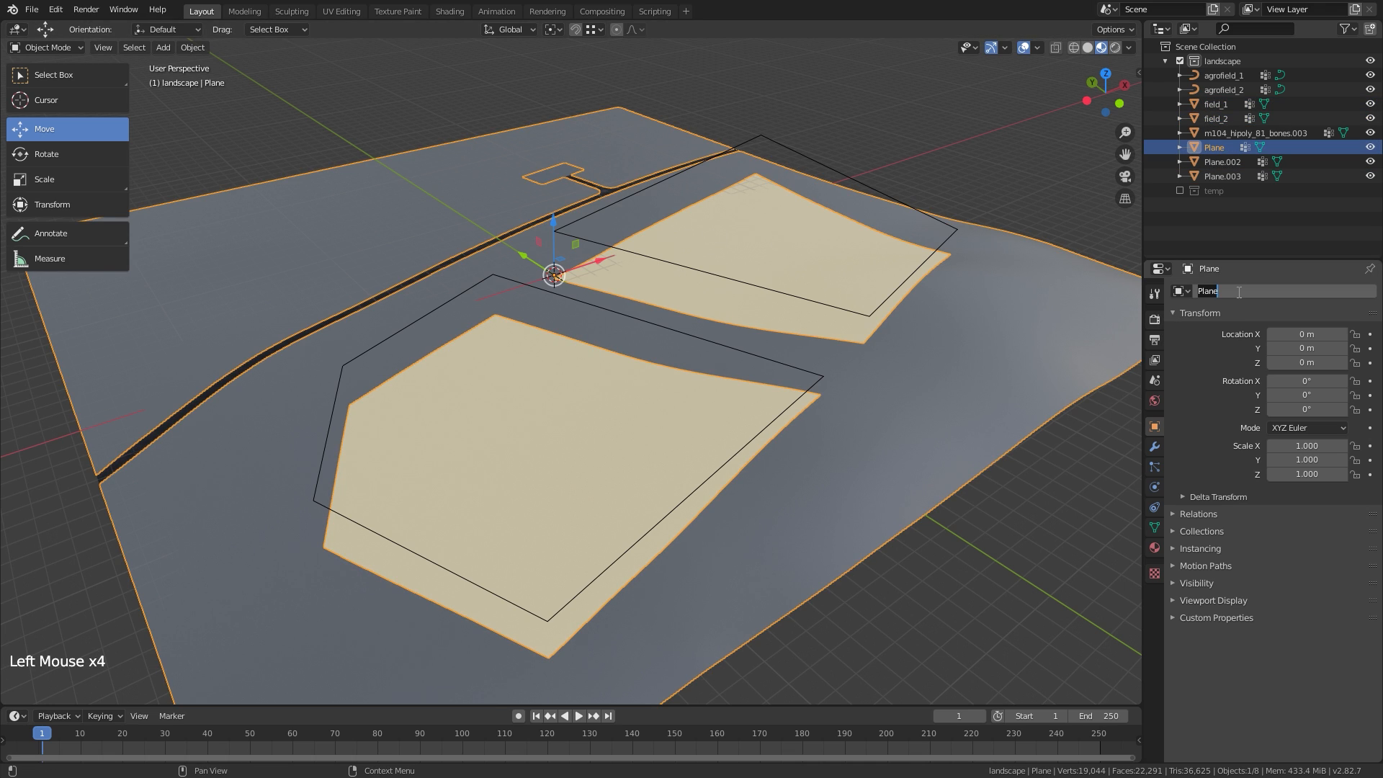
{"action": "type", "text": "land_1"}
{"action": "key", "text": "Return"}
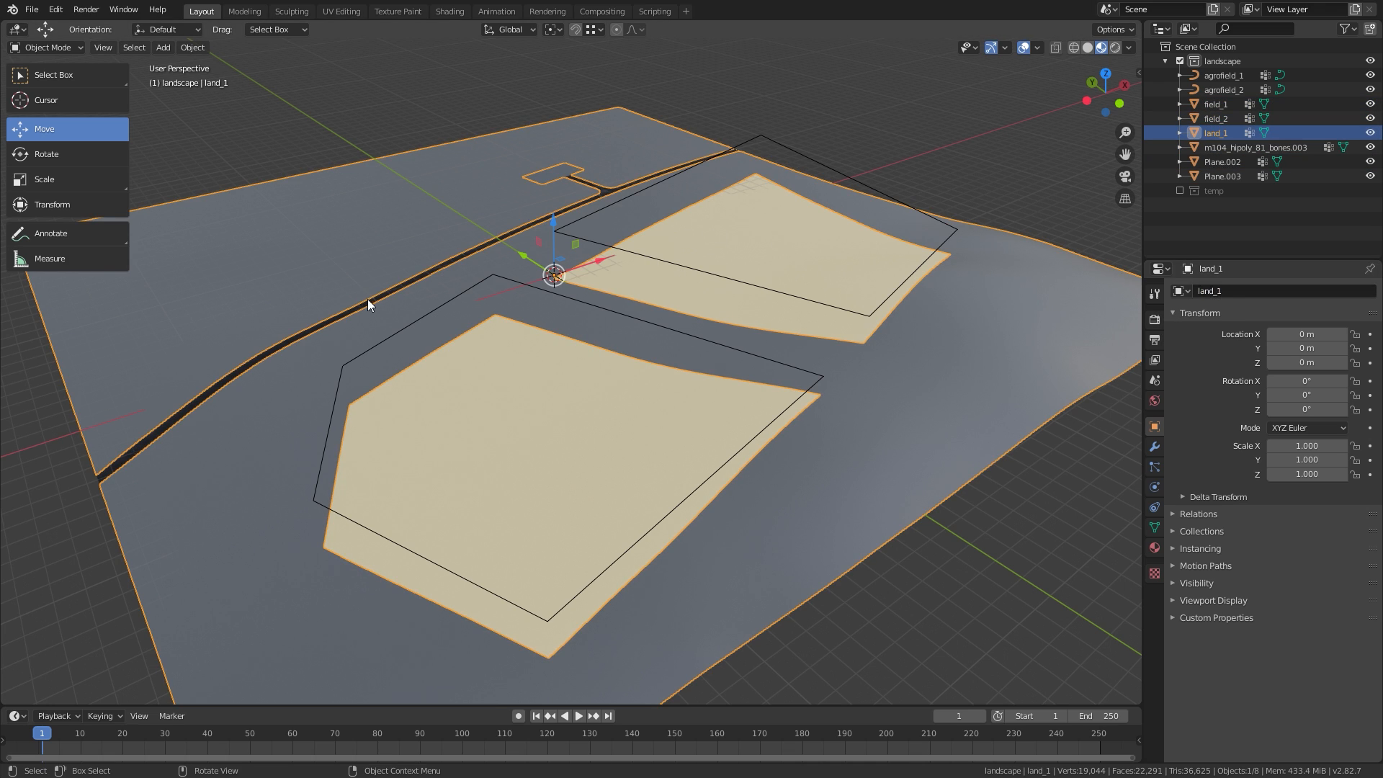
Rename the road mesh road_1 and the rectangular pad beside it concrete_1
{"action": "left_click", "coordinate": [367, 303]}
{"action": "double_click", "coordinate": [1227, 291]}
{"action": "type", "text": "road_1"}
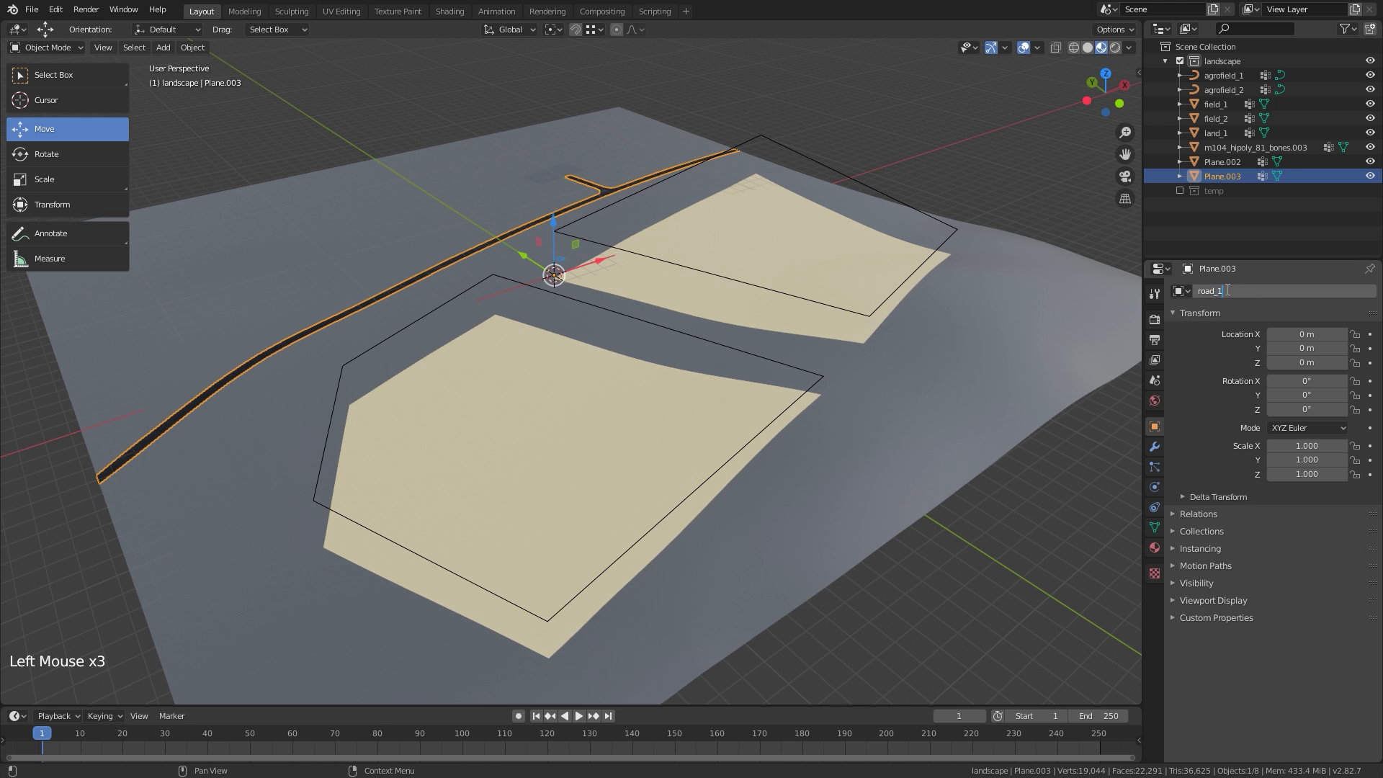
{"action": "key", "text": "Return"}
{"action": "left_click", "coordinate": [553, 173]}
{"action": "double_click", "coordinate": [1225, 291]}
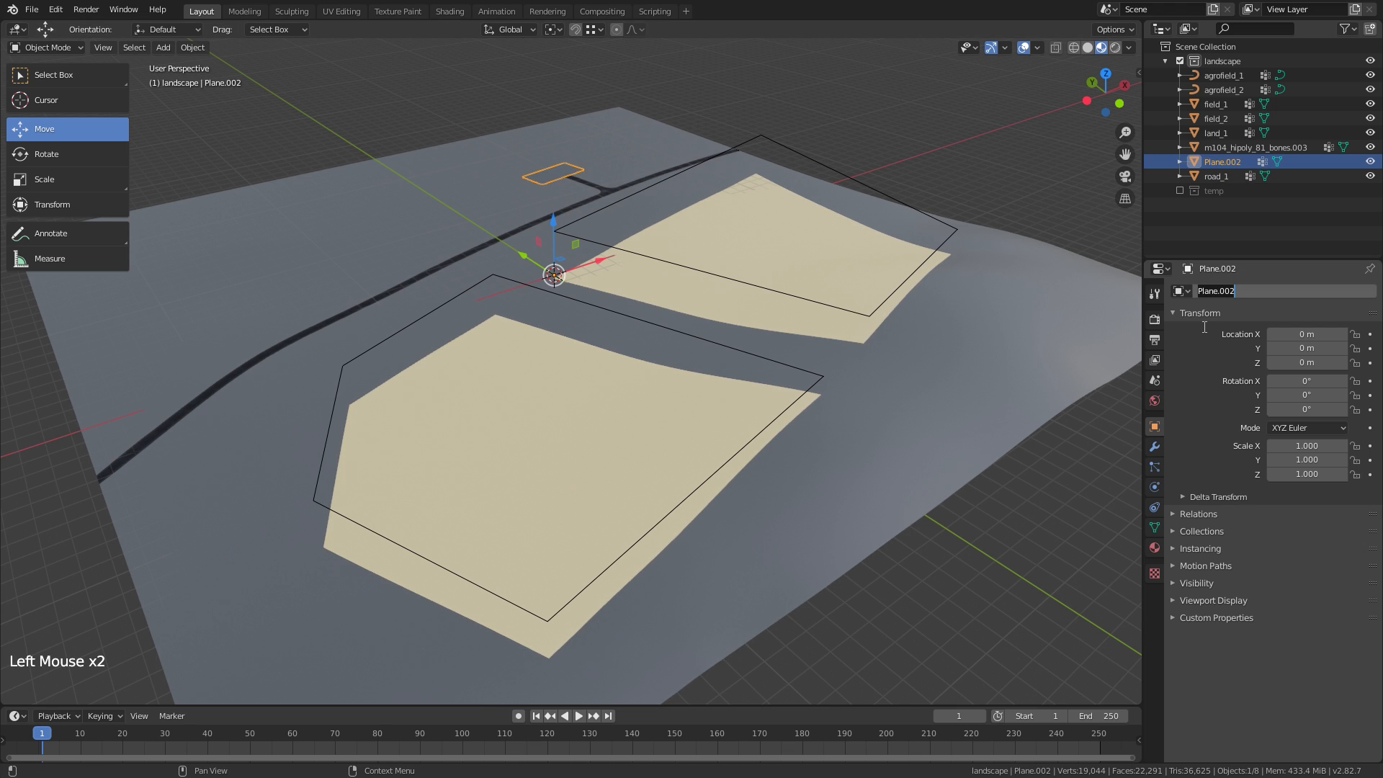
{"action": "type", "text": "concrete_1"}
{"action": "key", "text": "Return"}
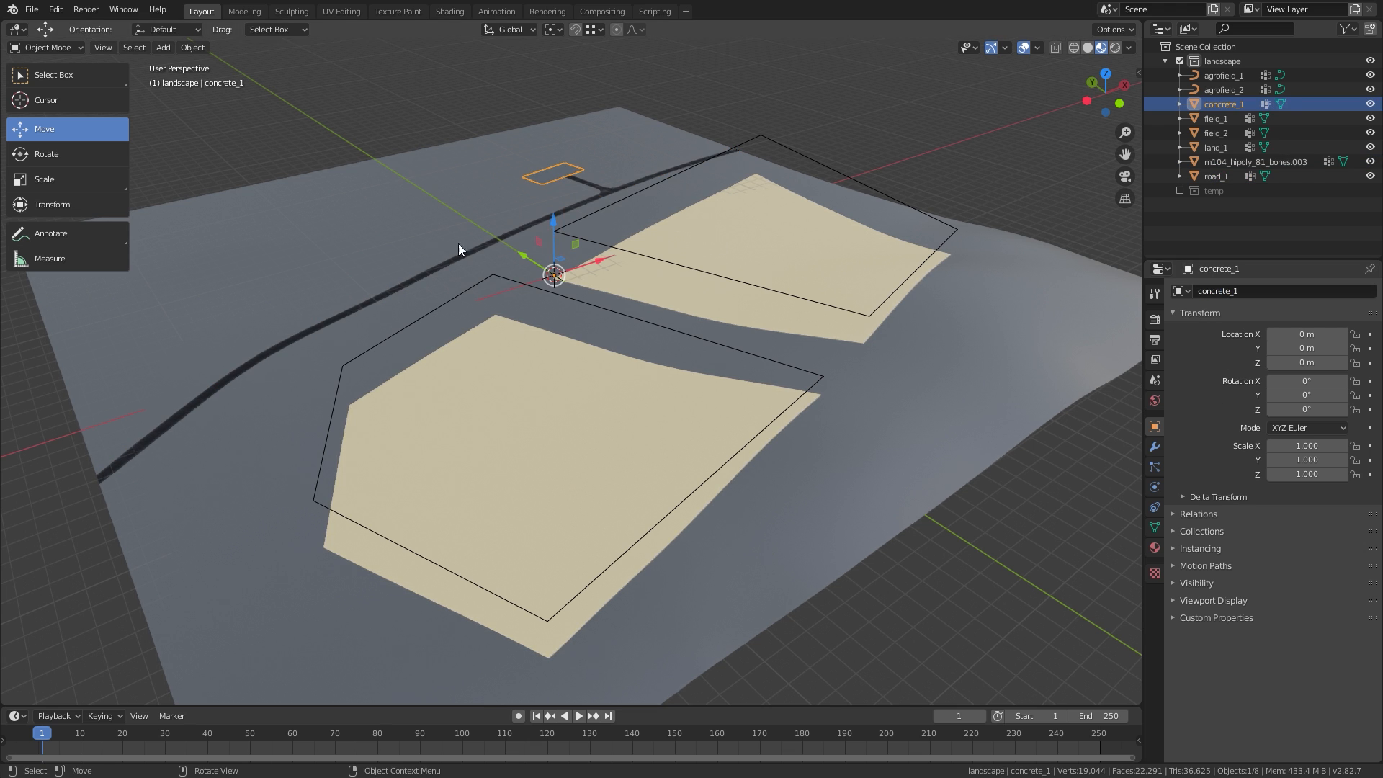
Select the land, road, concrete and both field meshes together, leaving them in place
{"action": "middle_click_drag", "start_coordinate": [459, 244], "coordinate": [464, 284]}
{"action": "key", "text": "b"}
{"action": "left_click_drag", "start_coordinate": [291, 395], "coordinate": [414, 245]}
{"action": "left_click", "coordinate": [817, 427], "text": "shift"}
{"action": "left_click", "coordinate": [704, 225], "text": "shift"}
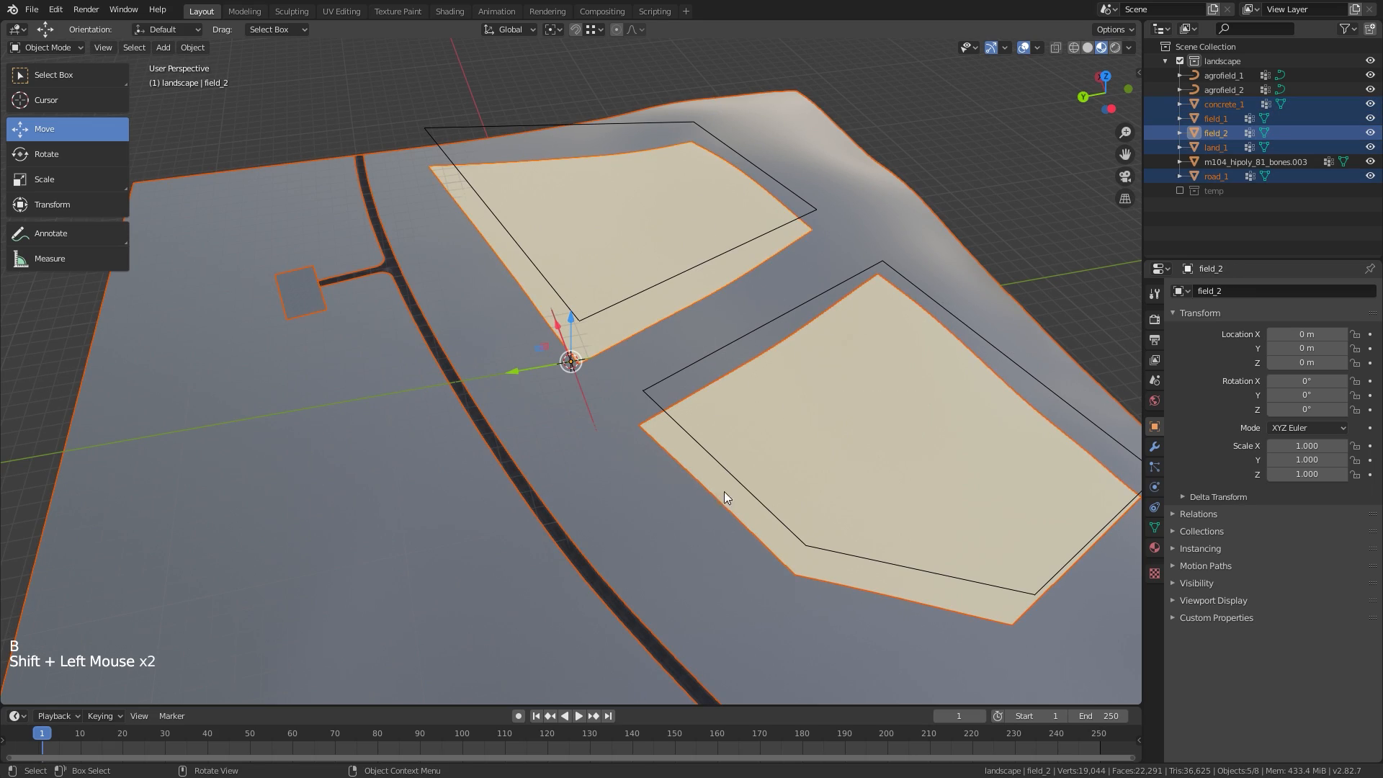
{"action": "key", "text": "g"}
{"action": "key", "text": "Escape"}
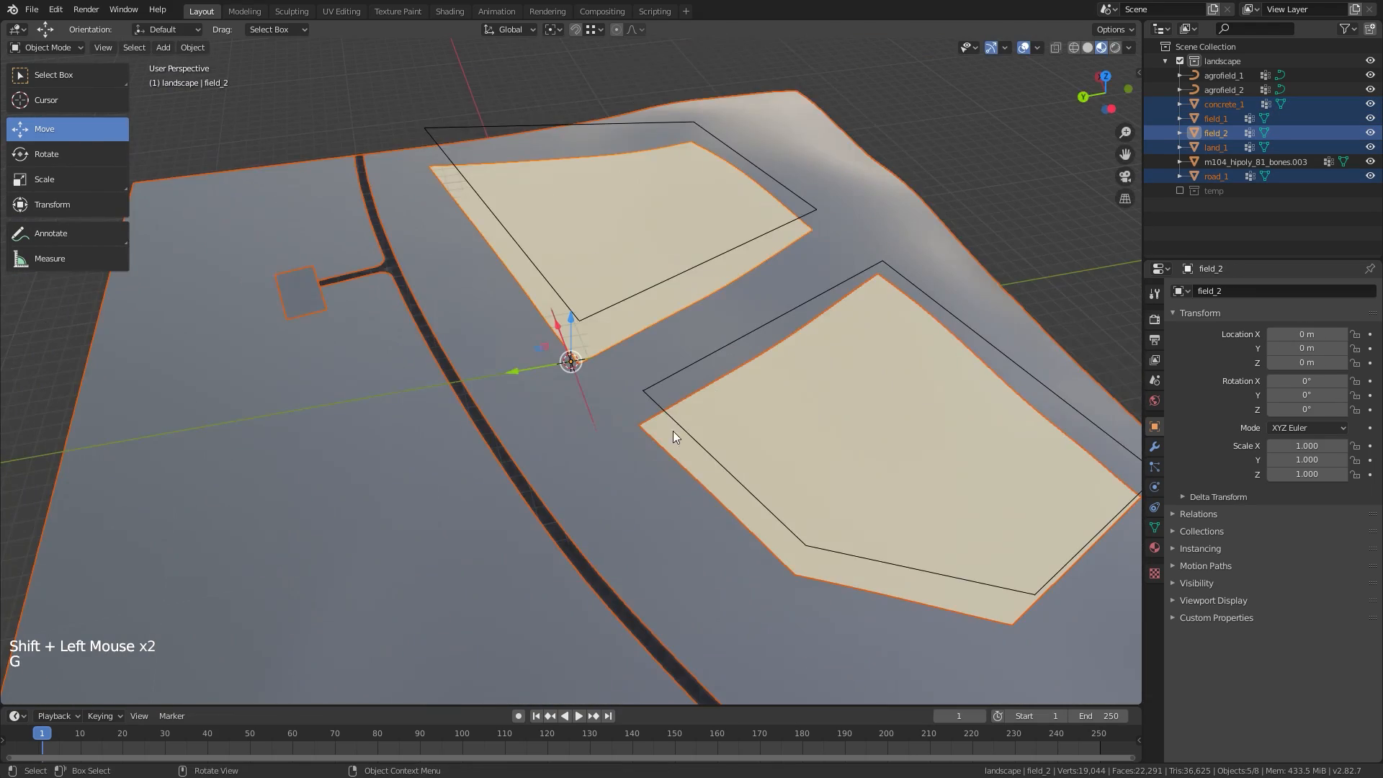
Start a Collada (.dae) export of the selected meshes and choose the export folder as destination
{"action": "middle_click_drag", "start_coordinate": [673, 431], "coordinate": [655, 382]}
{"action": "mouse_move", "coordinate": [655, 382]}
{"action": "middle_mouse_down", "text": "shift"}
{"action": "mouse_move", "coordinate": [625, 420]}
{"action": "mouse_move", "coordinate": [633, 378]}
{"action": "middle_mouse_up", "text": "shift"}
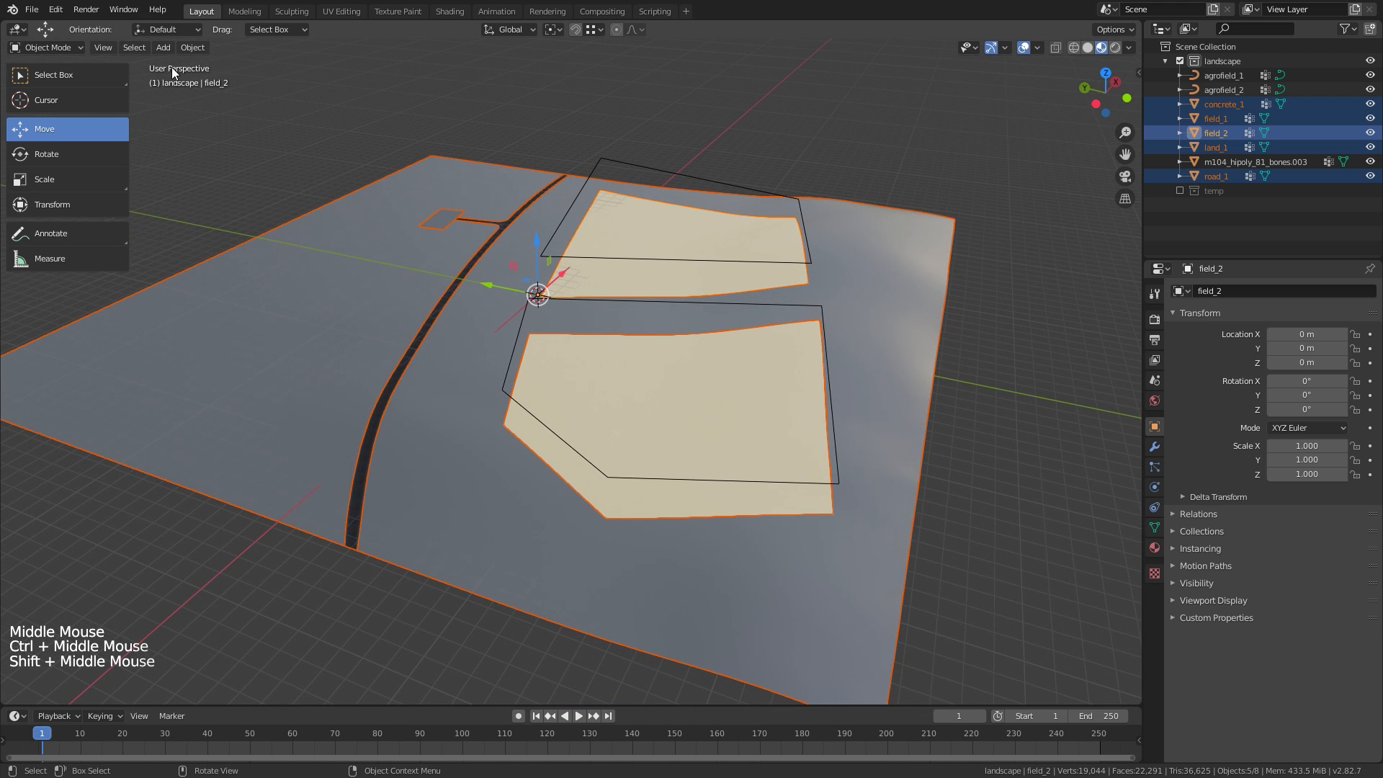
{"action": "left_click", "coordinate": [32, 10]}
{"action": "mouse_move", "coordinate": [73, 219]}
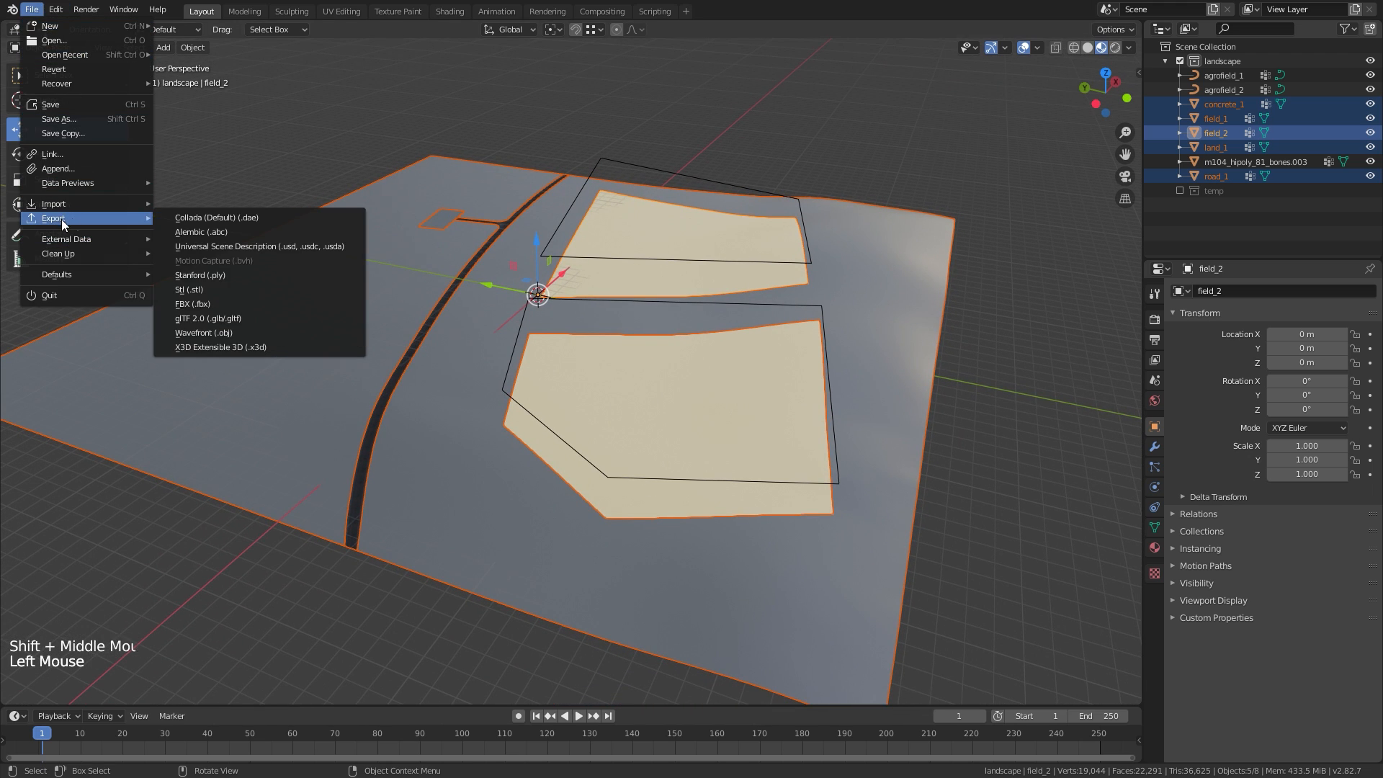
{"action": "left_click", "coordinate": [230, 216]}
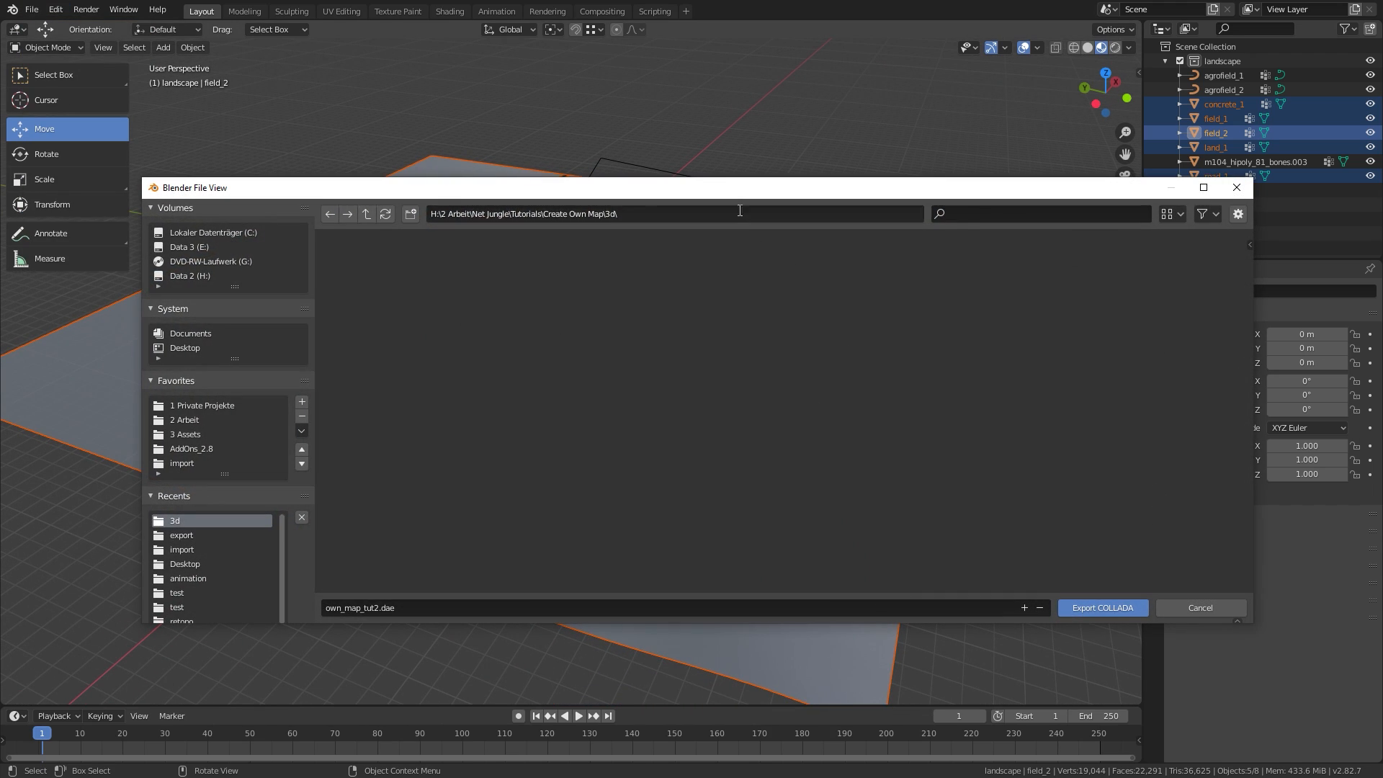
{"action": "left_click", "coordinate": [182, 535]}
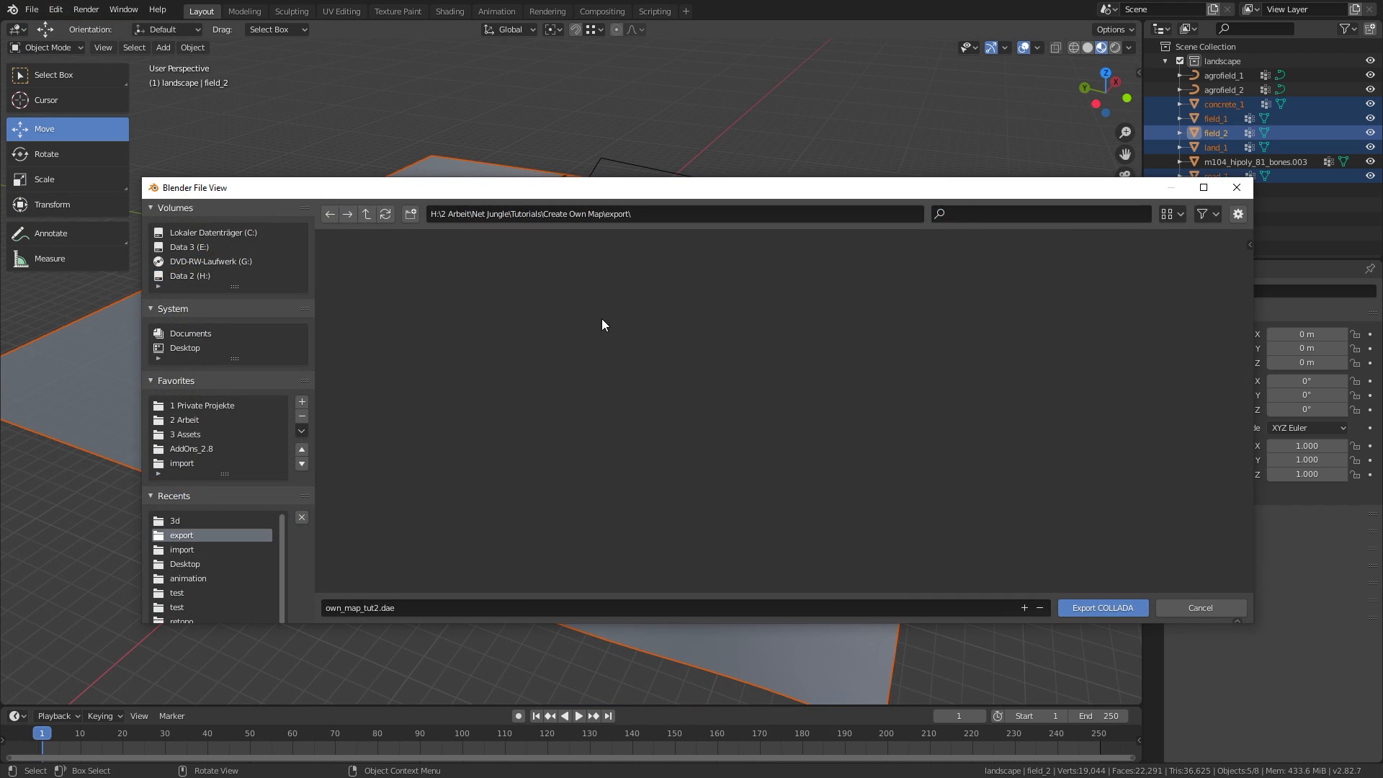
Review the main and geometry export options, name the Collada file landscape and export the selected meshes
{"action": "left_click", "coordinate": [1239, 214]}
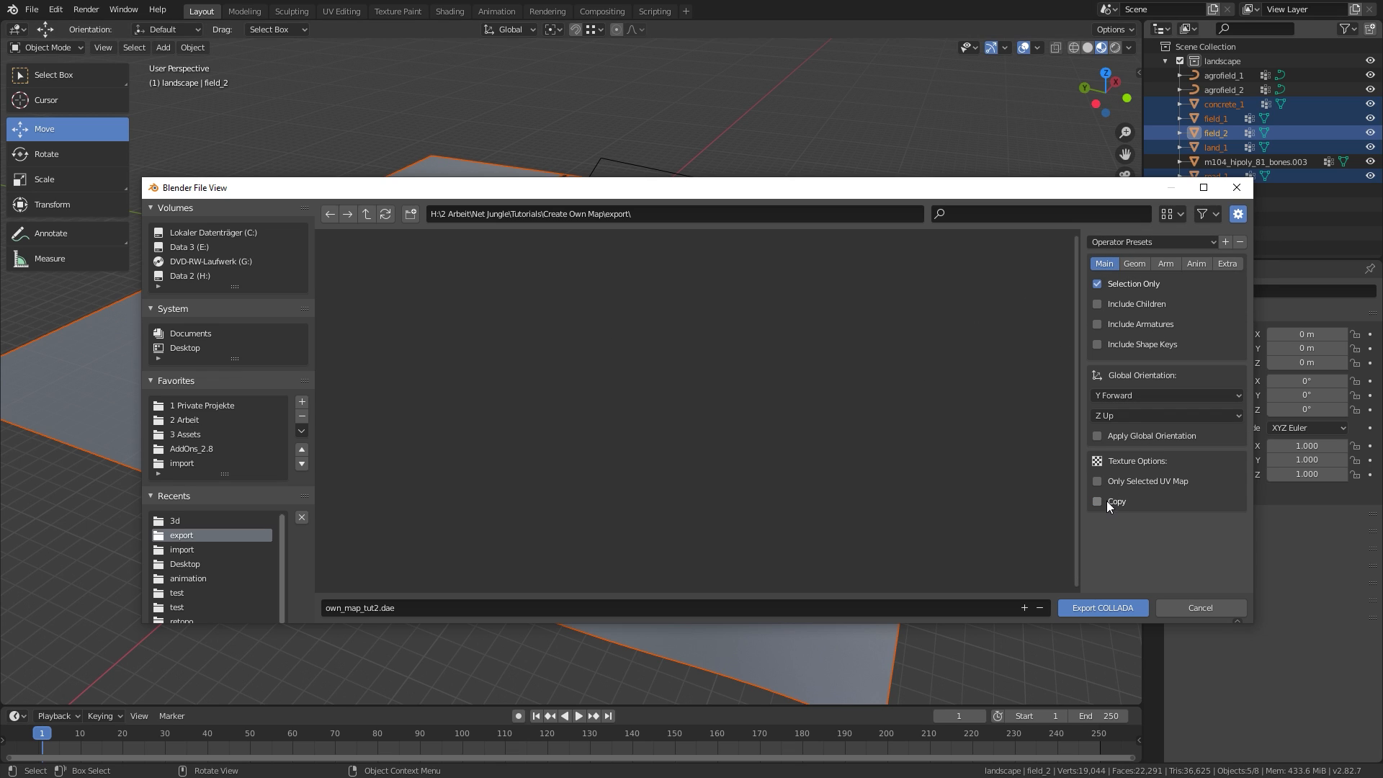
{"action": "left_click", "coordinate": [1142, 266]}
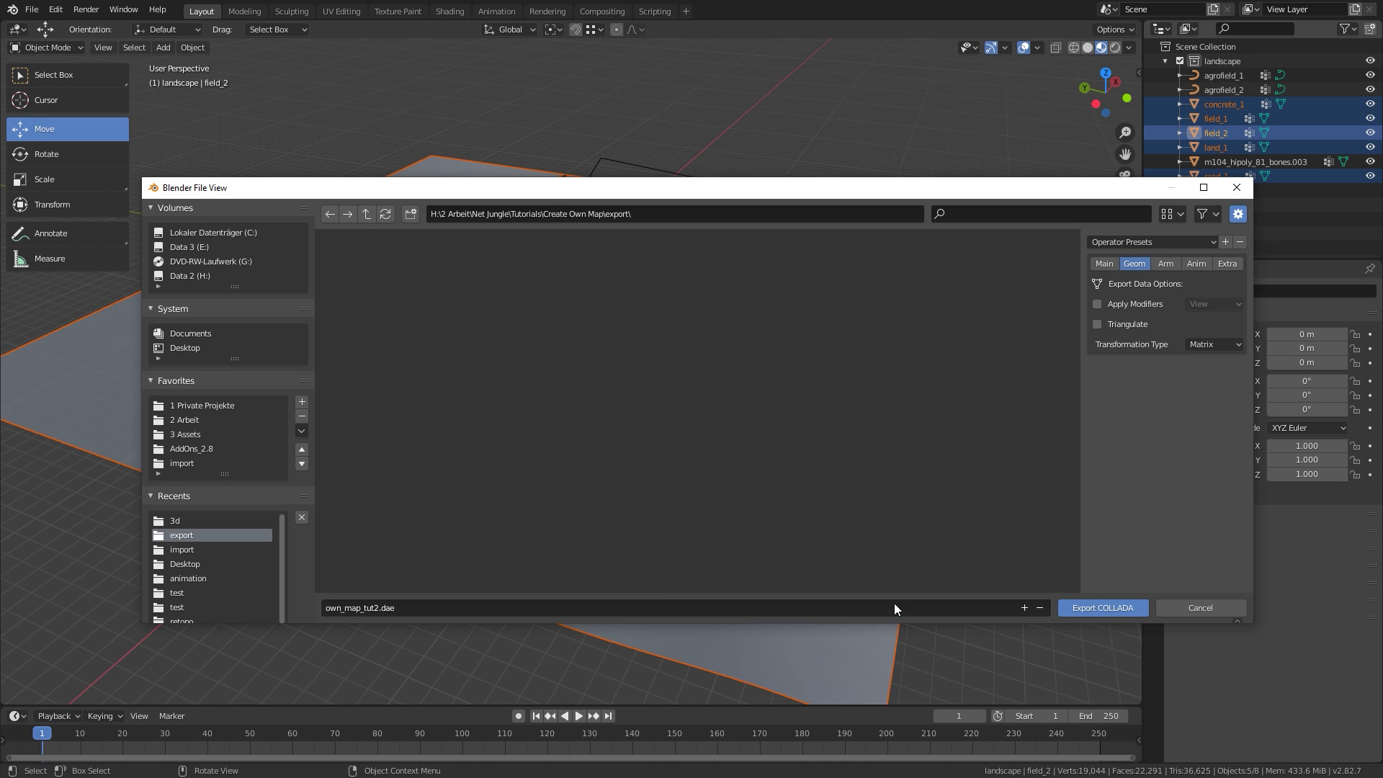
{"action": "left_click", "coordinate": [547, 607]}
{"action": "type", "text": "land"}
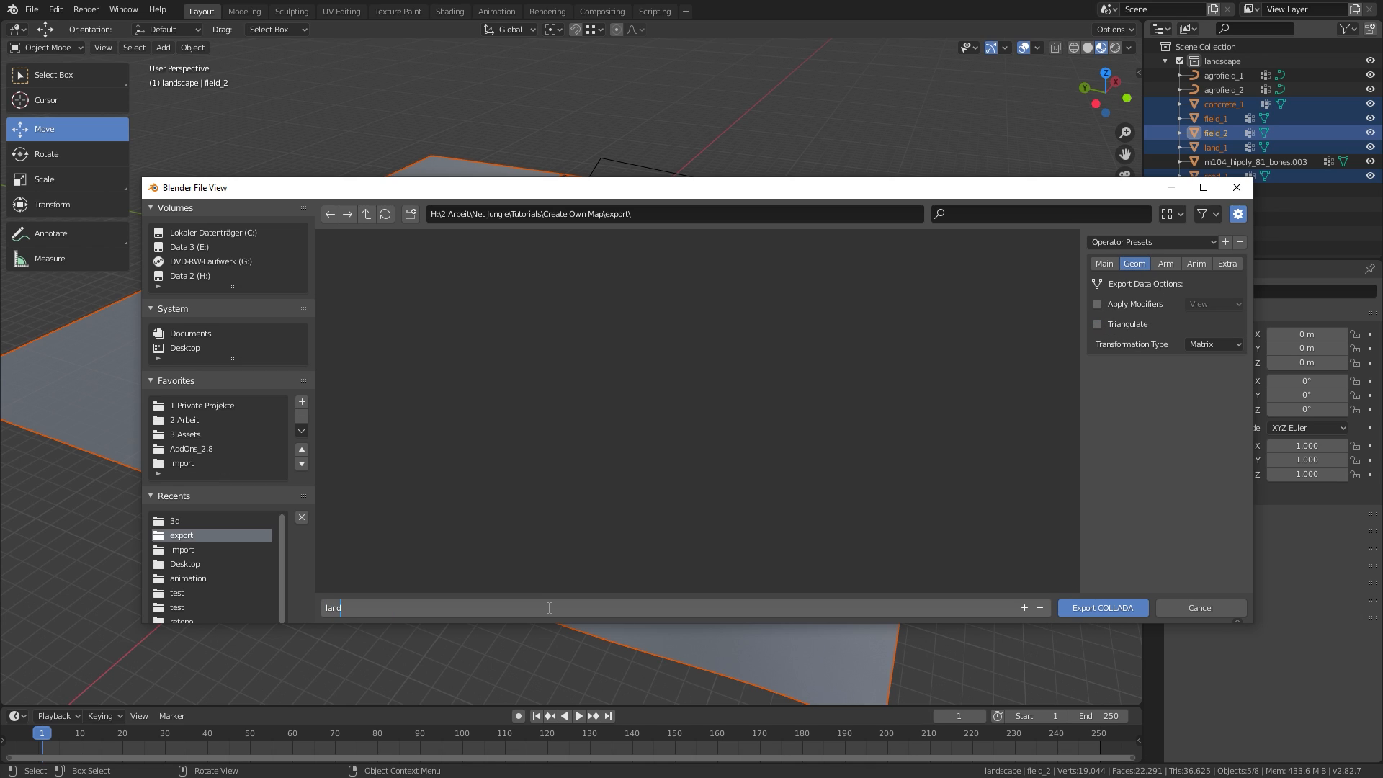
{"action": "type", "text": "scape"}
{"action": "key", "text": "Return"}
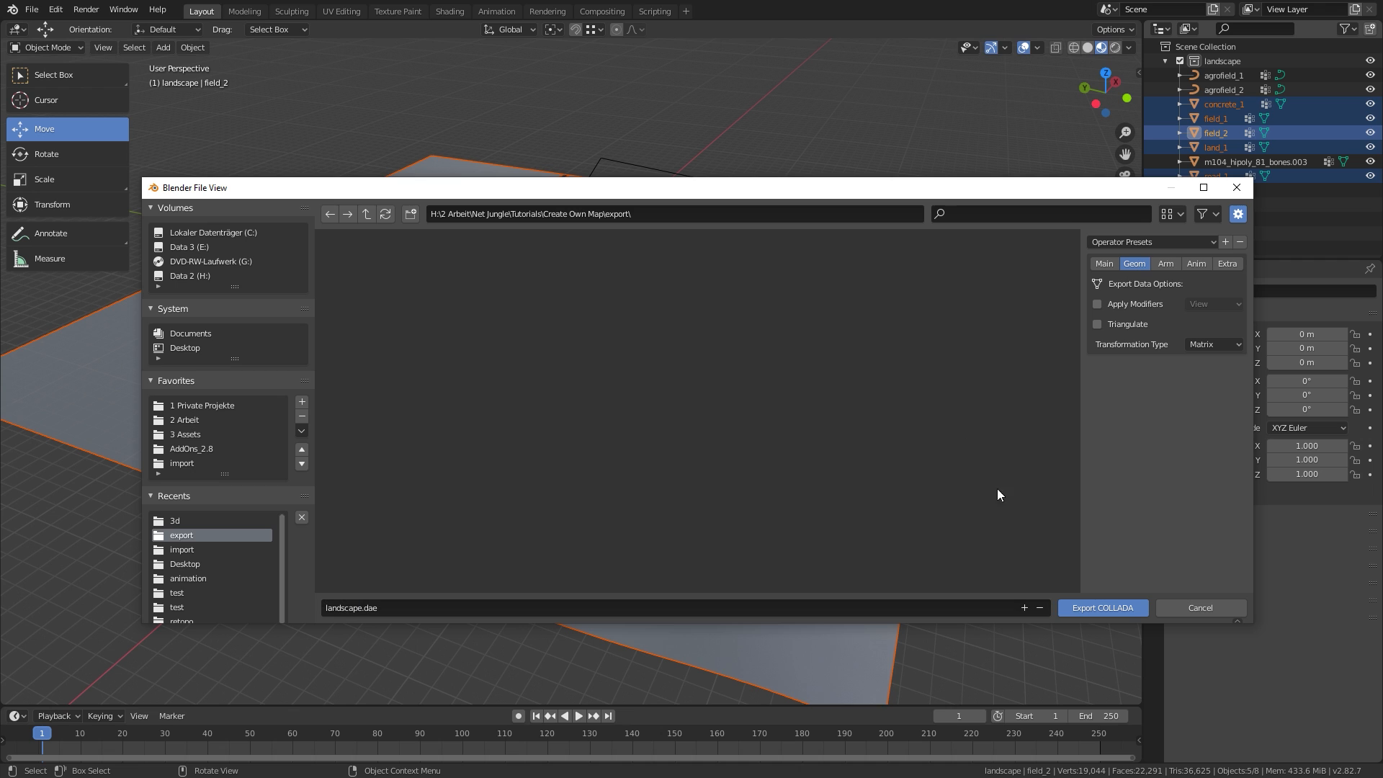
{"action": "left_click", "coordinate": [1096, 608]}
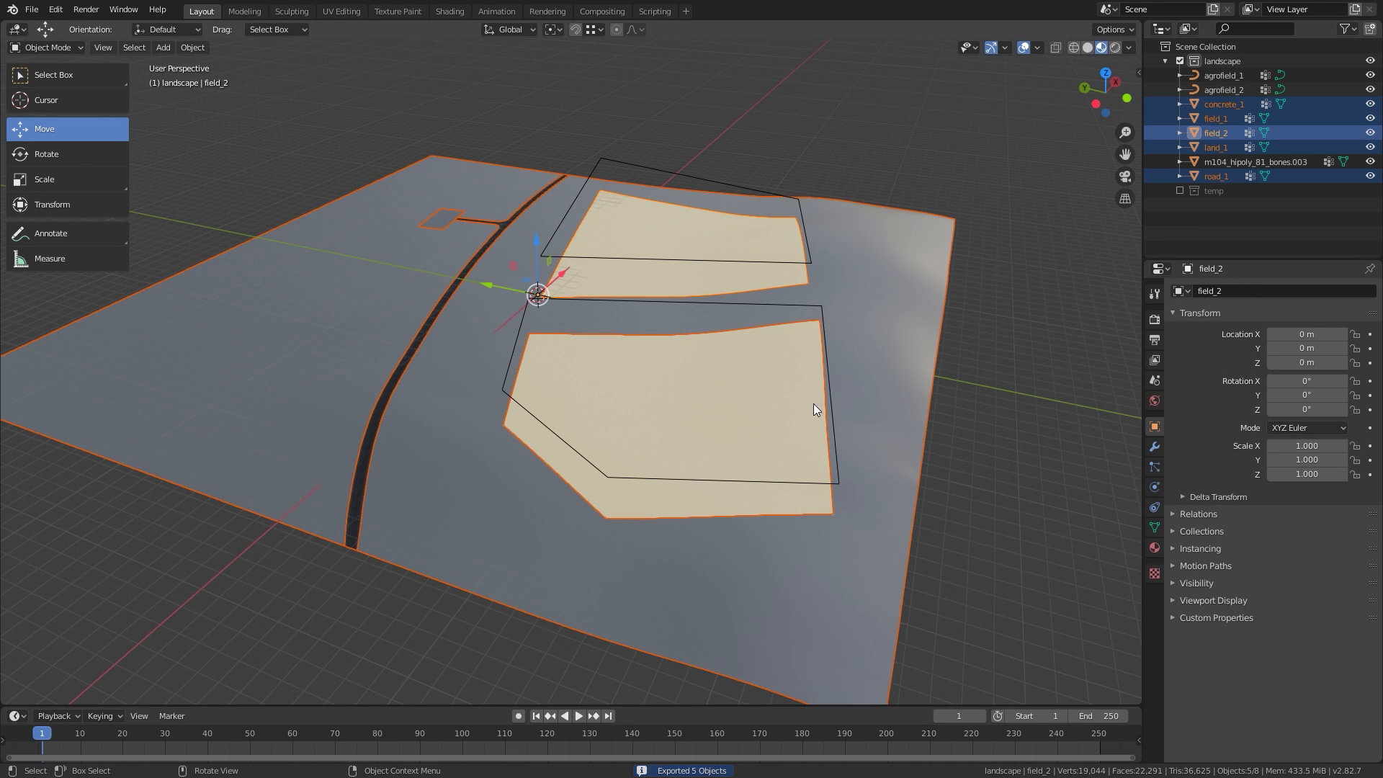
Select both field outline curves, agrofield_1 and agrofield_2, and export only this selection as the Wavefront file fields.obj in the export folder
{"action": "left_click", "coordinate": [834, 431]}
{"action": "middle_click_drag", "start_coordinate": [831, 431], "coordinate": [810, 347]}
{"action": "left_click", "coordinate": [808, 322], "text": "shift"}
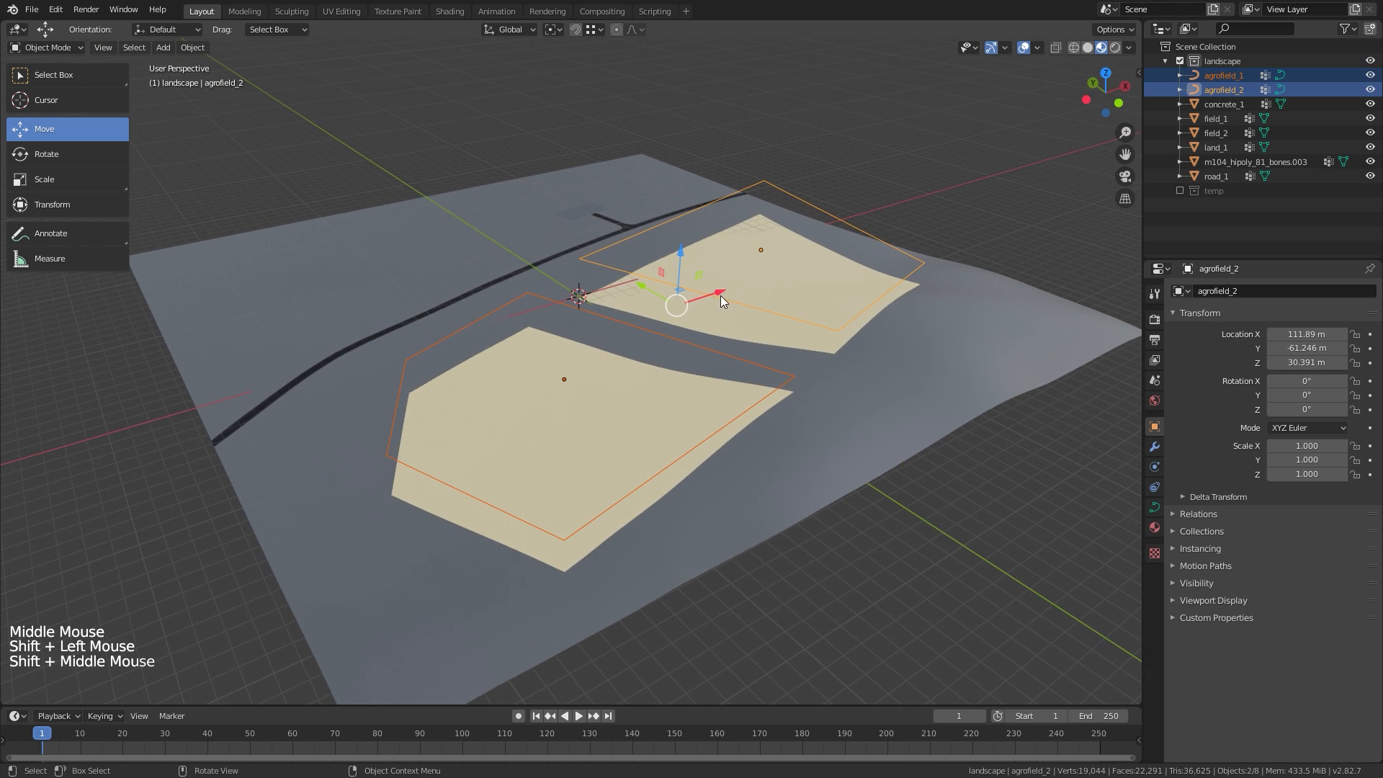
{"action": "left_click", "coordinate": [32, 9]}
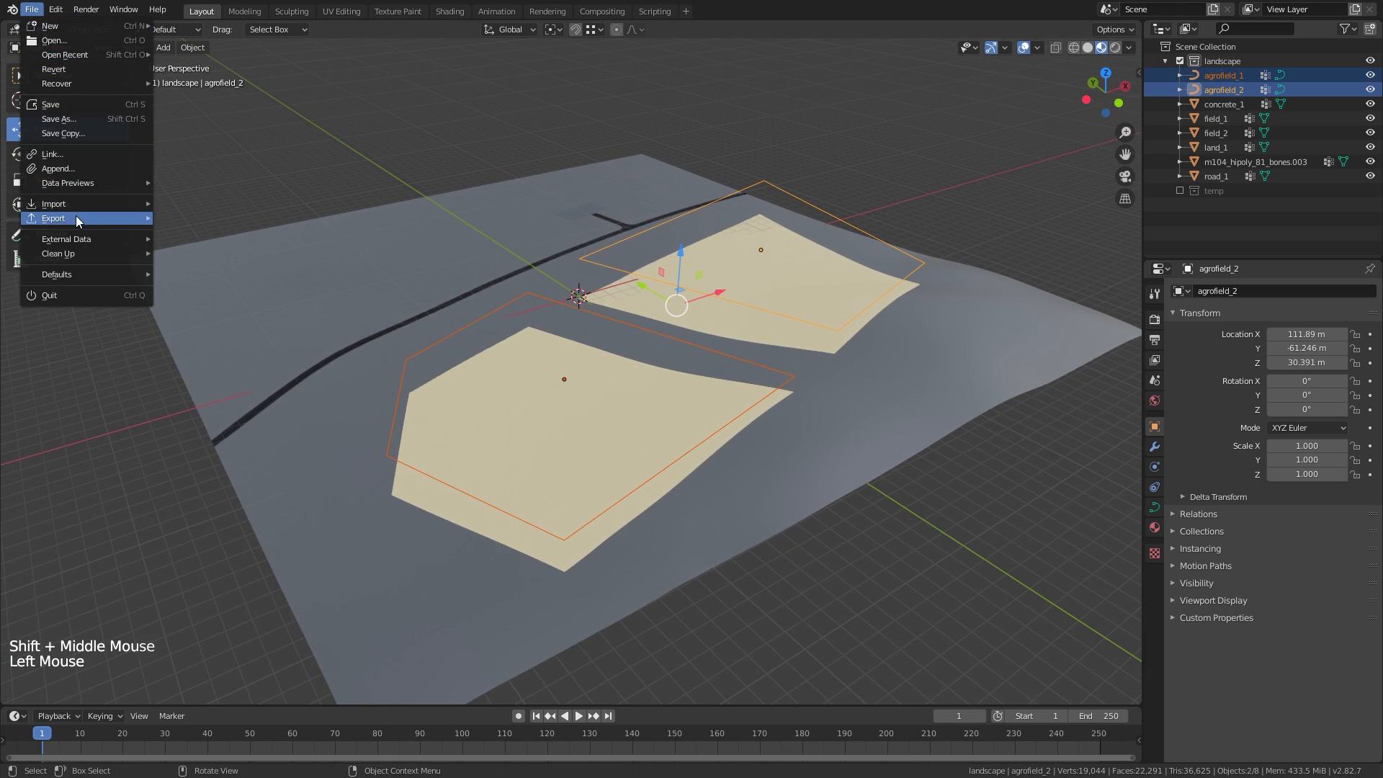
{"action": "mouse_move", "coordinate": [66, 219]}
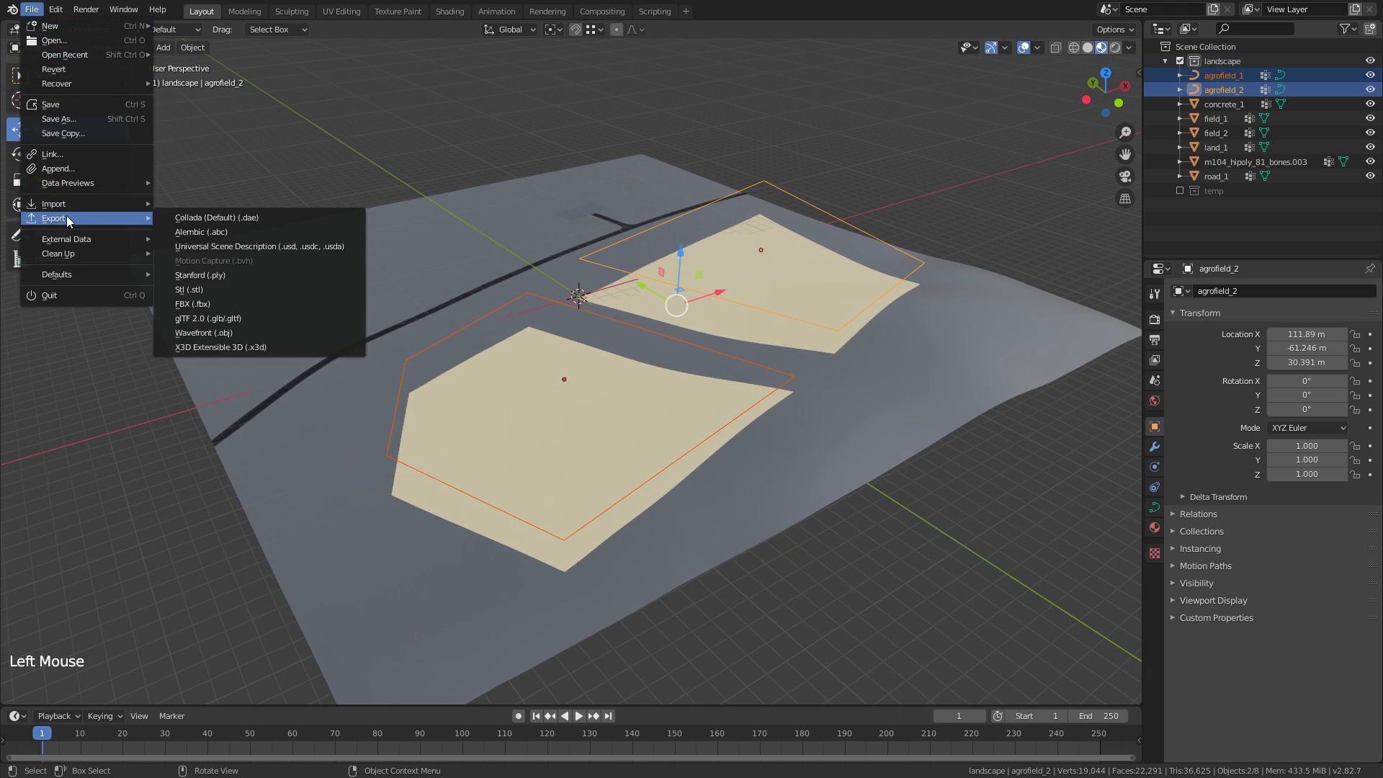
{"action": "left_click", "coordinate": [228, 332]}
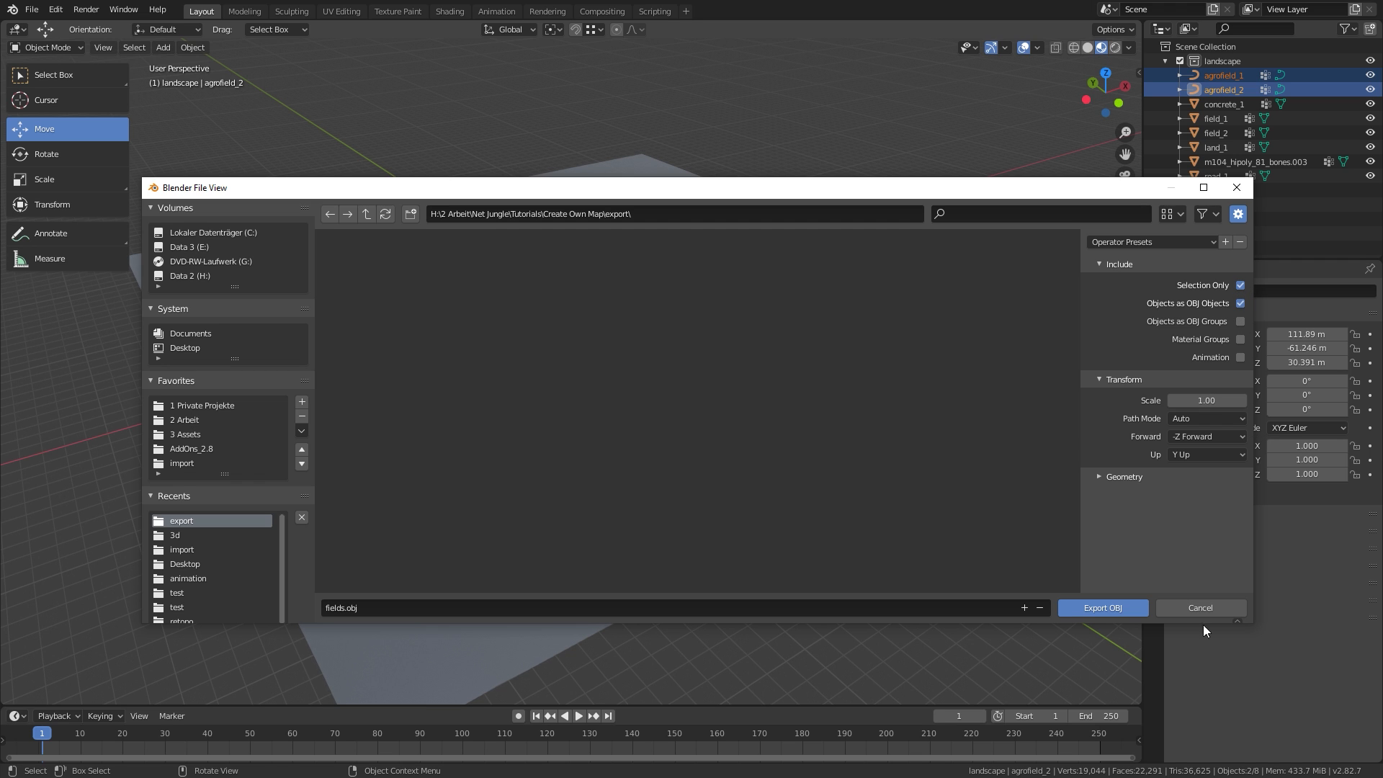
{"action": "left_click", "coordinate": [1105, 607]}
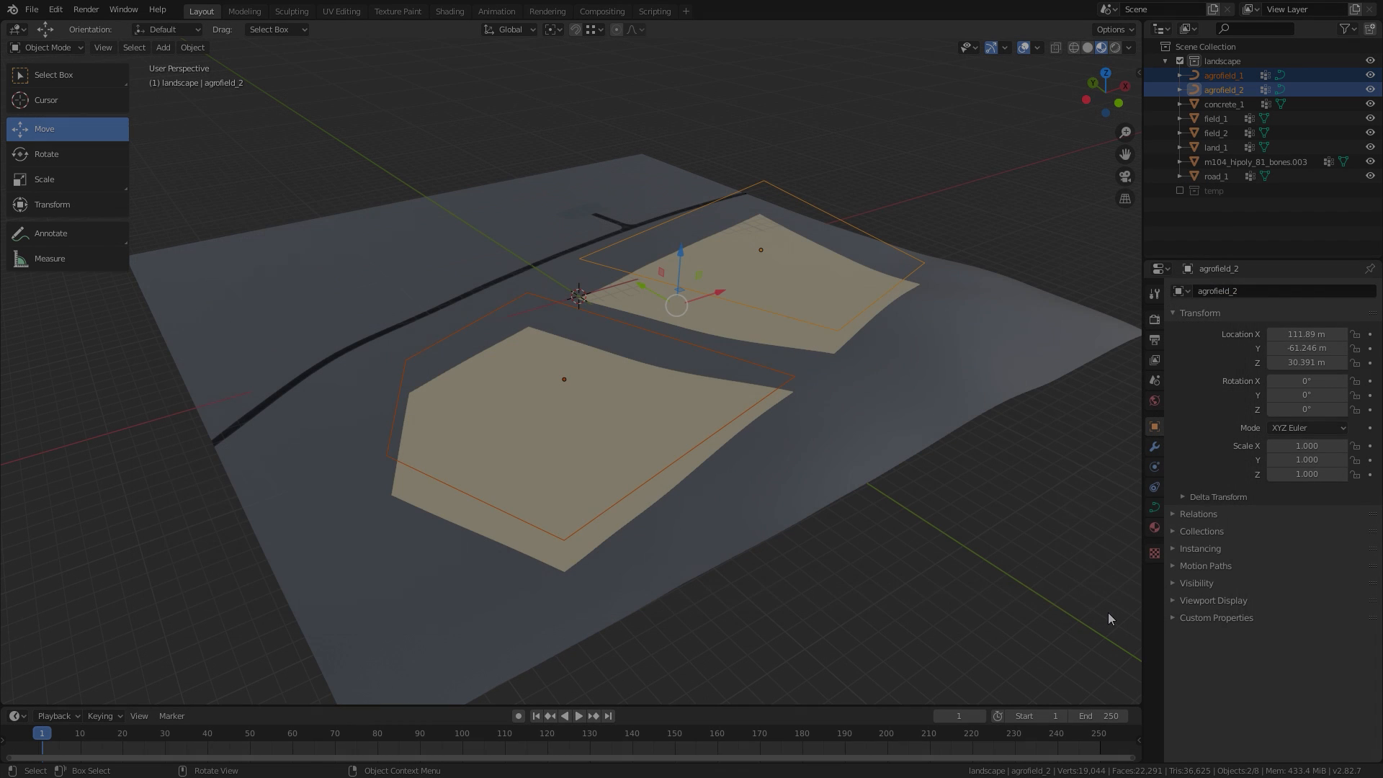